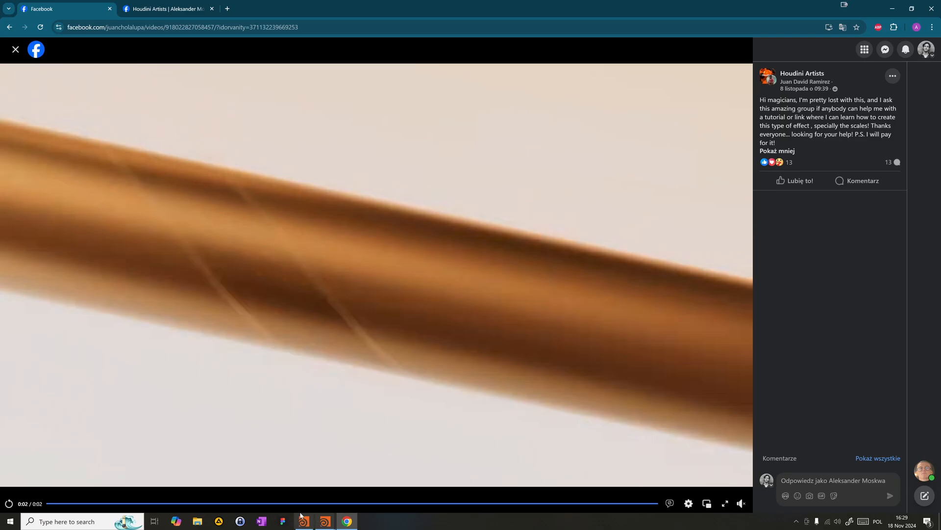
- Replay the reference hair video and check the Houdini Artists group post with the hair_scale02_noLoop.hipnc file
click(9, 504)
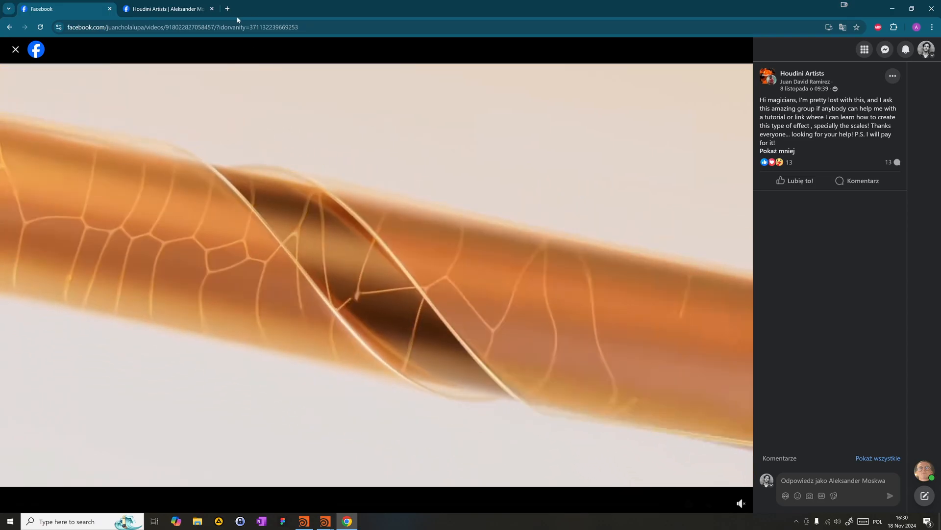
key(ctrl+Tab)
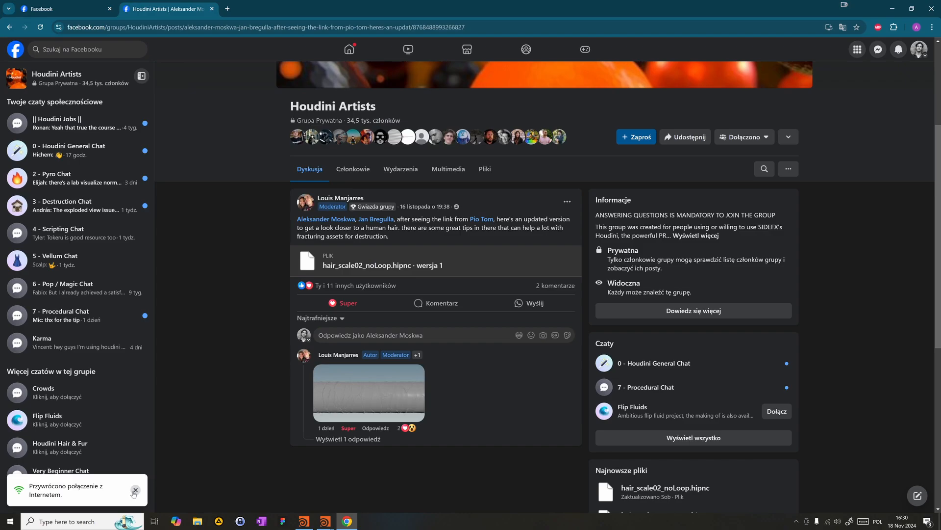
click(134, 489)
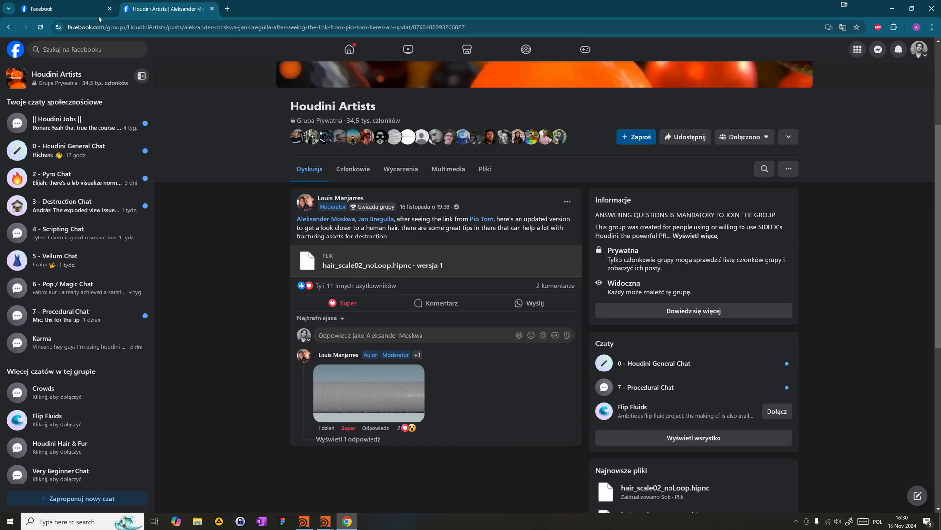
click(58, 9)
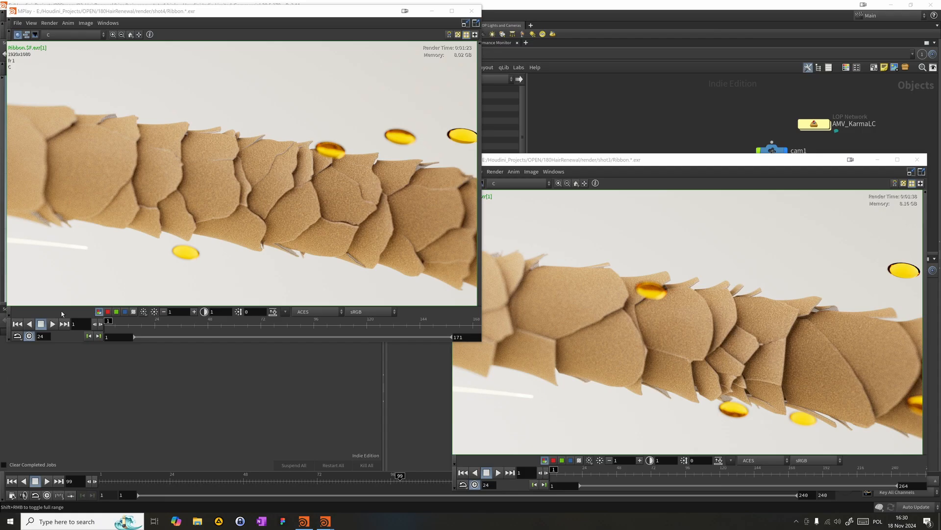
- Play the shot4 and shot3 Ribbon renders side by side in MPlay, and close both previews
click(51, 324)
click(501, 473)
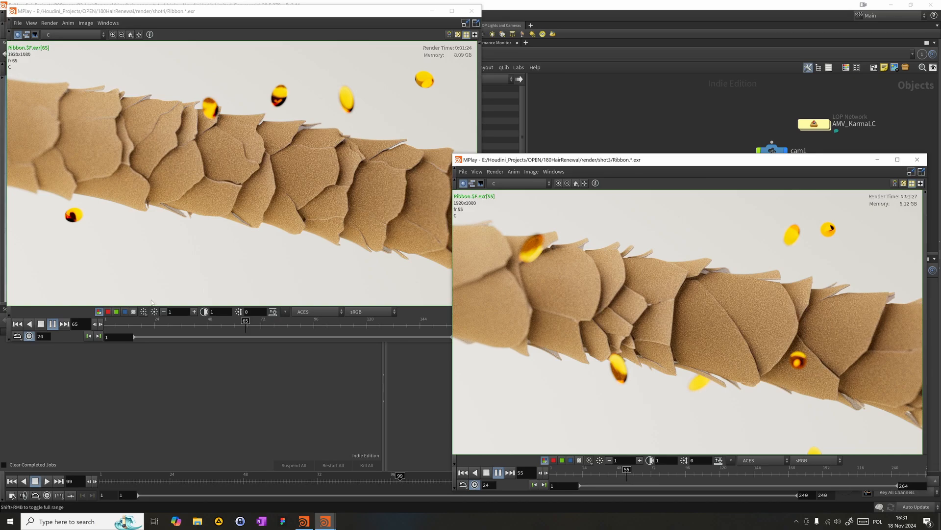
click(918, 159)
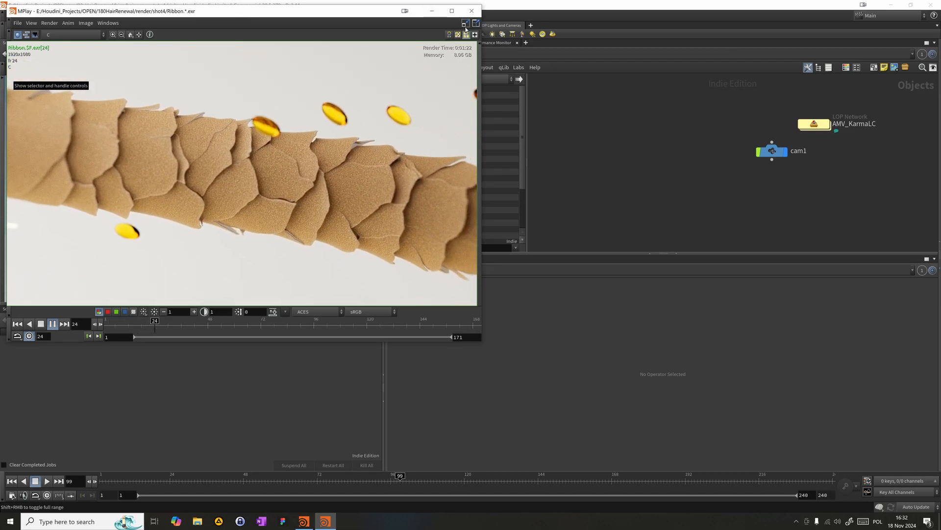
click(471, 11)
- Hide the node palette in the network editor and enlarge the network area around AMV_KarmaLC and cam1
middle_drag(795, 176, 700, 193)
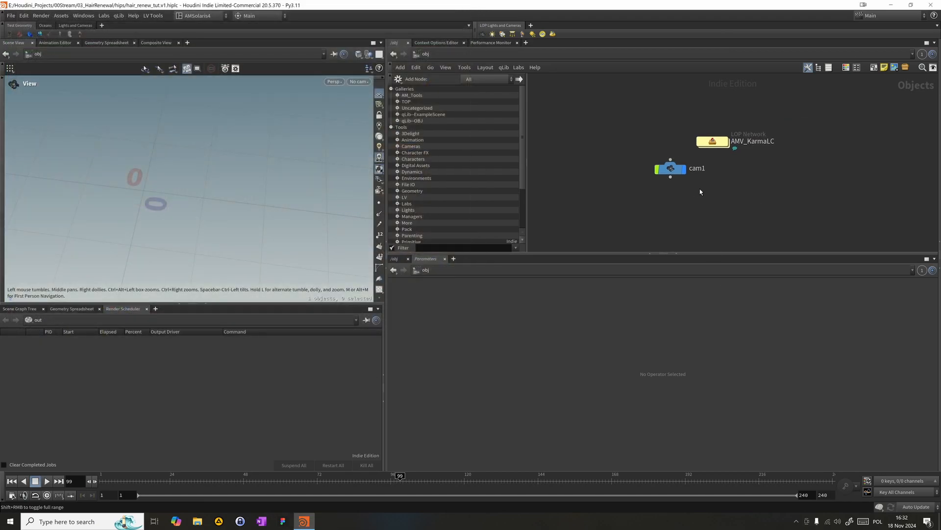
drag(676, 168, 718, 175)
middle_drag(677, 161, 689, 132)
drag(672, 133, 825, 54)
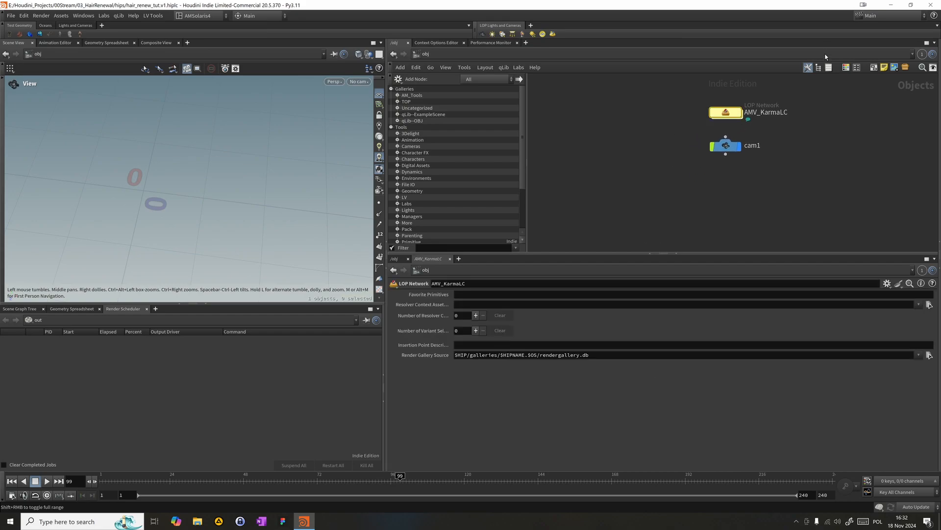
middle_drag(655, 179, 670, 178)
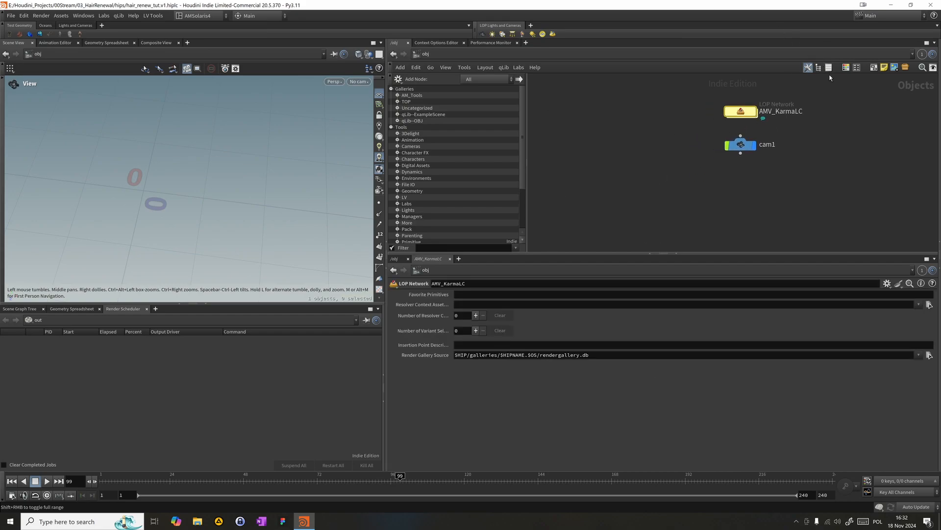
click(809, 68)
drag(627, 254, 626, 300)
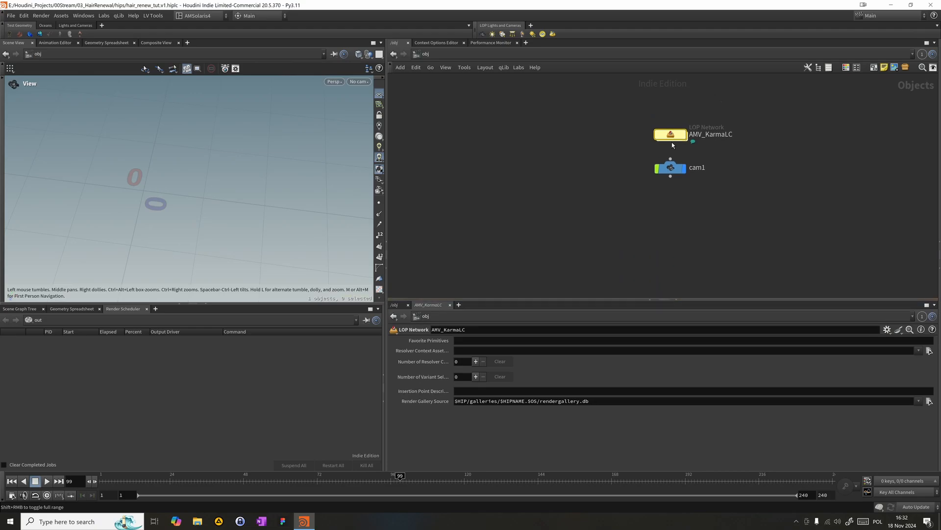
- Enter the AMV_KarmaLC LOP network and set the display flag on karmarendersettings
double_click(672, 135)
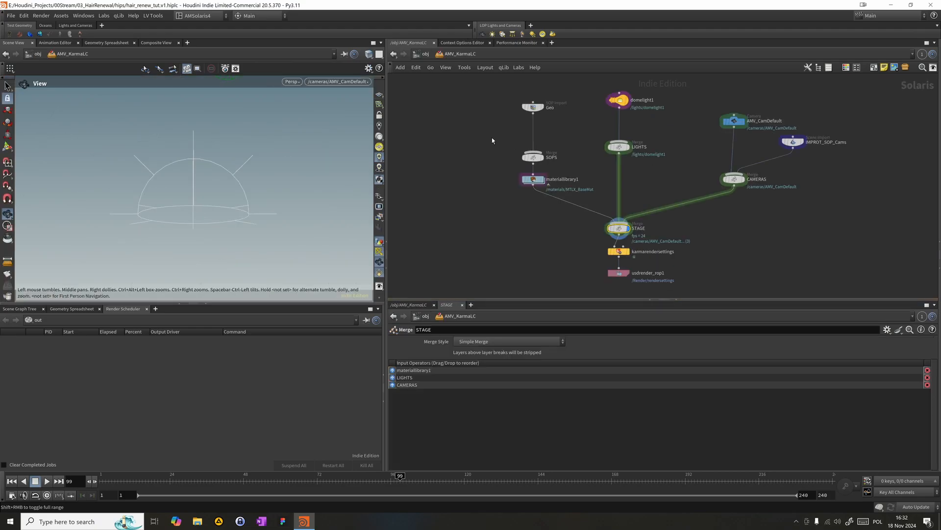
click(492, 138)
click(628, 252)
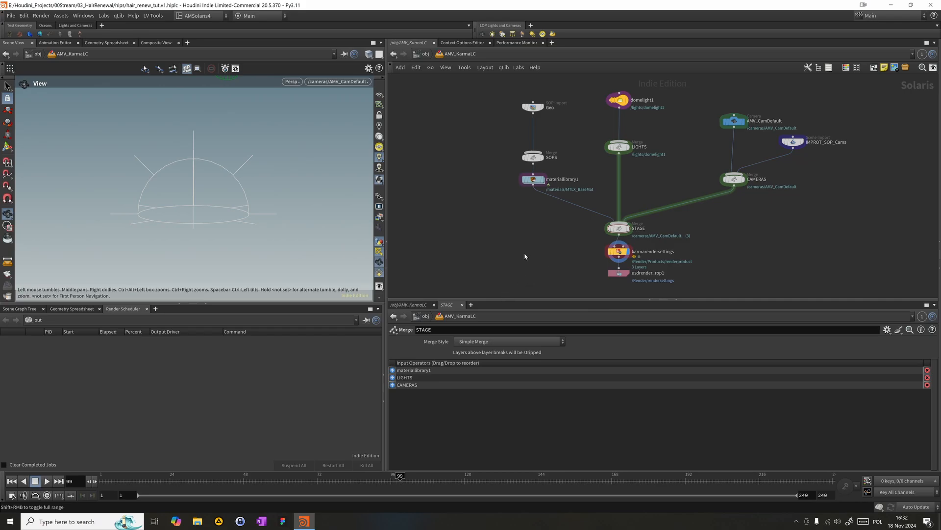
- Examine the dome light, Geo SOP import, material library and camera nodes of the Solaris setup
drag(635, 104, 635, 105)
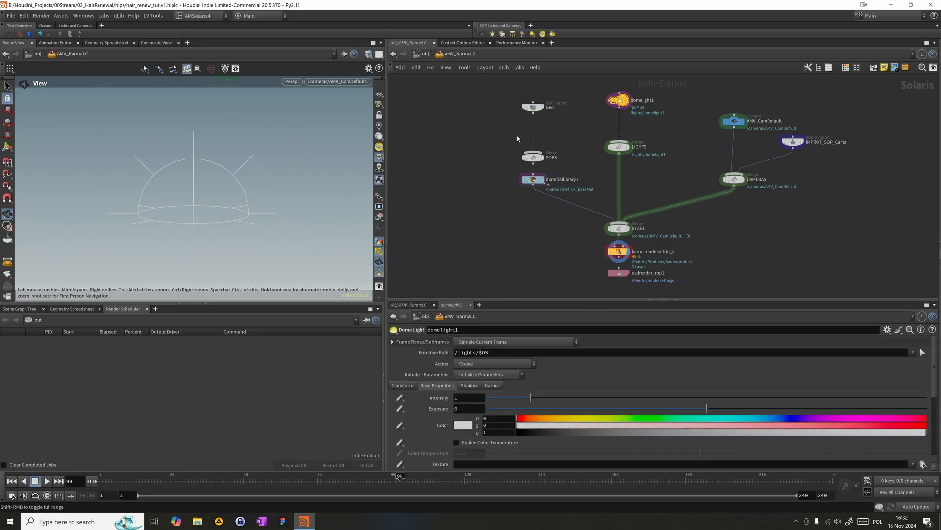
drag(524, 127, 536, 104)
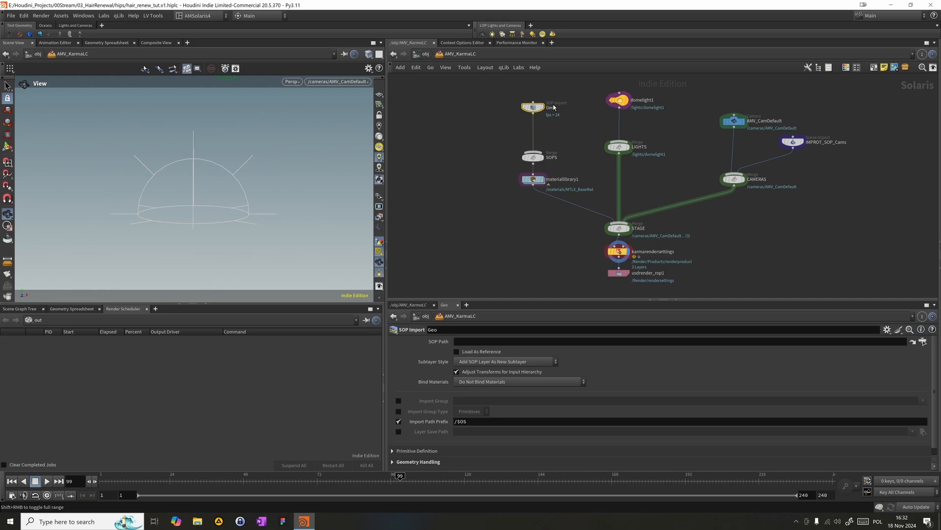
drag(487, 210, 536, 184)
drag(482, 206, 576, 174)
drag(716, 102, 745, 140)
- Delete the IMPROT_SOP_Cams scene import node feeding CAMERAS and select the AMV_CamDefault camera
drag(871, 183, 791, 121)
drag(687, 95, 804, 125)
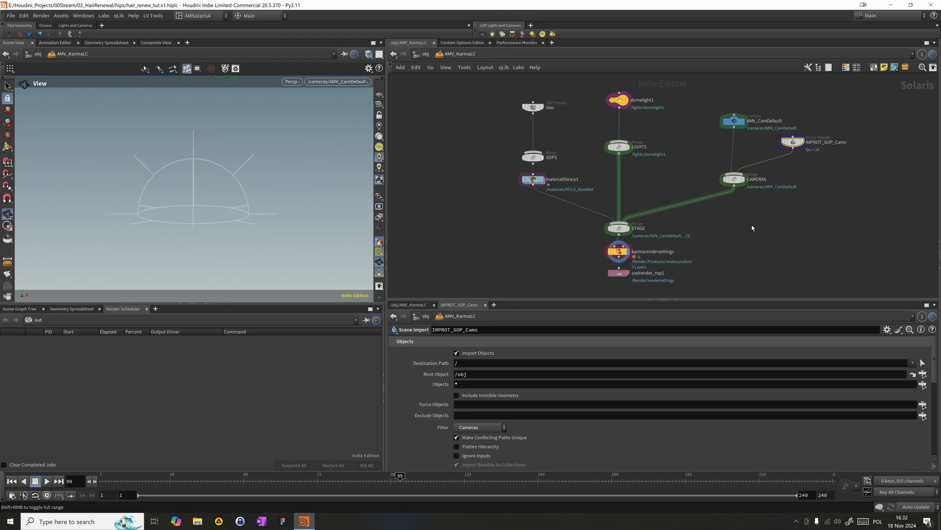
key(Delete)
drag(661, 86, 742, 158)
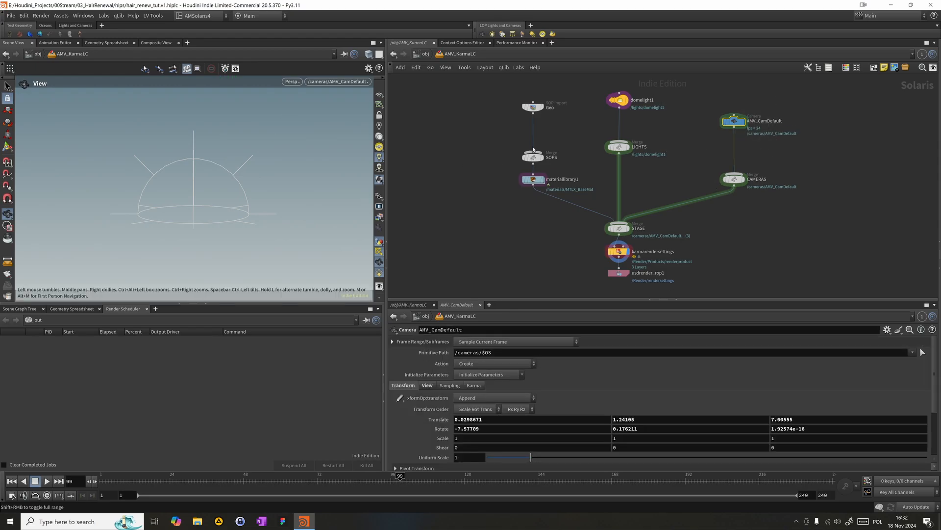
key(F2)
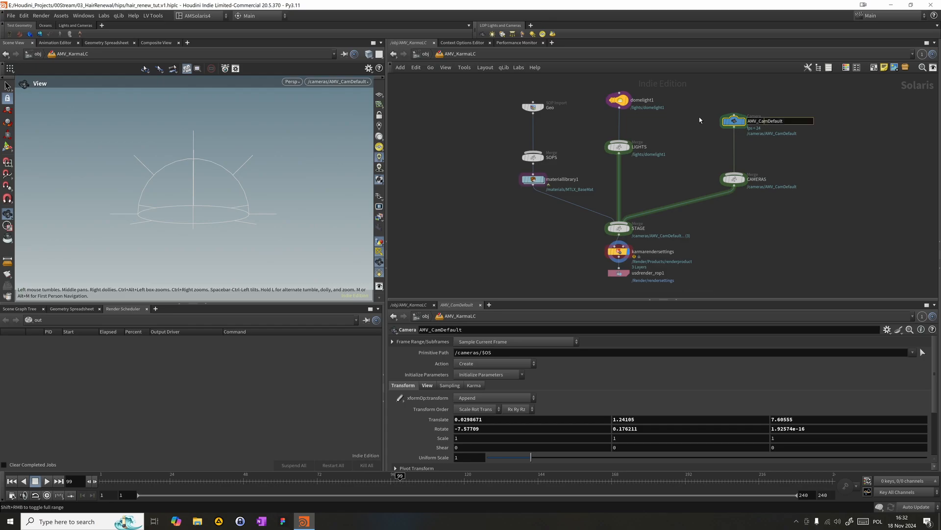
- Return to the object level and add a Geometry node beside AMV_KarmaLC
click(433, 56)
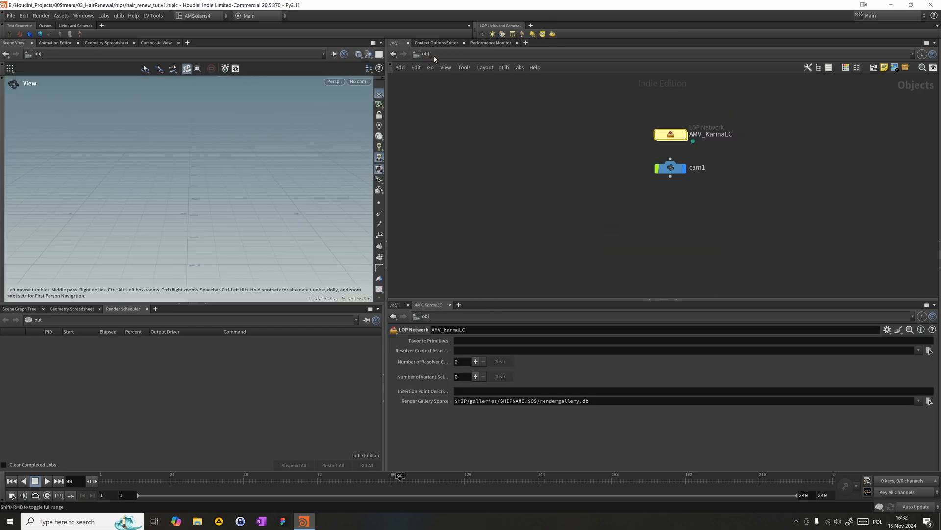
key(Tab)
text(geo)
key(Return)
click(592, 146)
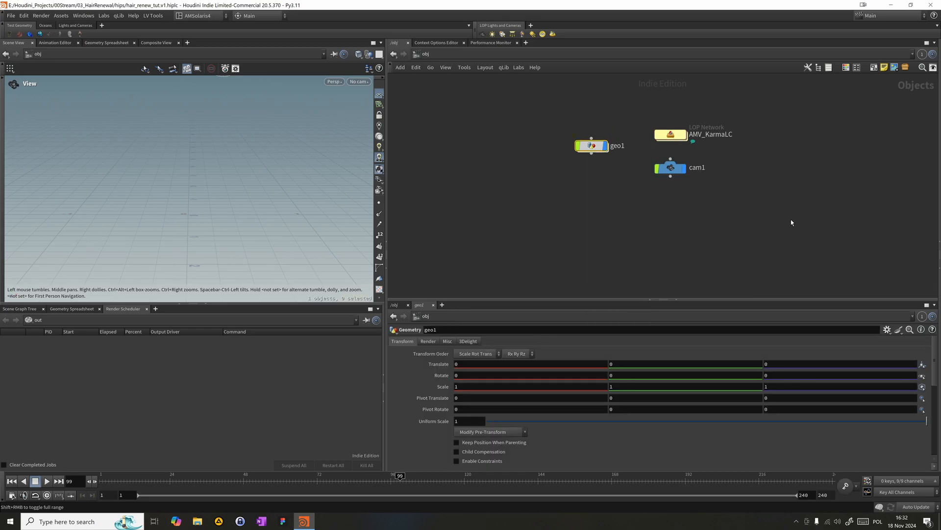
- Rename the new Geometry node Hair_Renew and move it farther away from AMV_KarmaLC, level with it
double_click(617, 146)
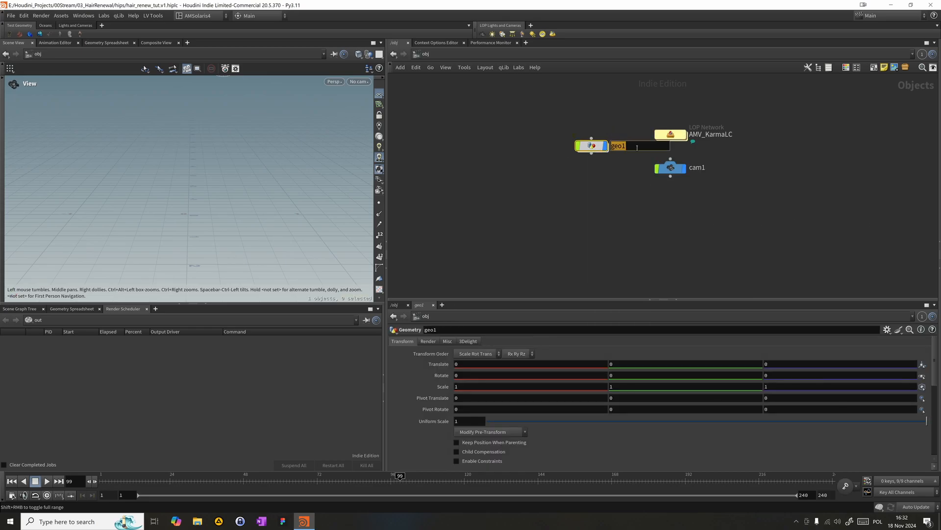
text(A)
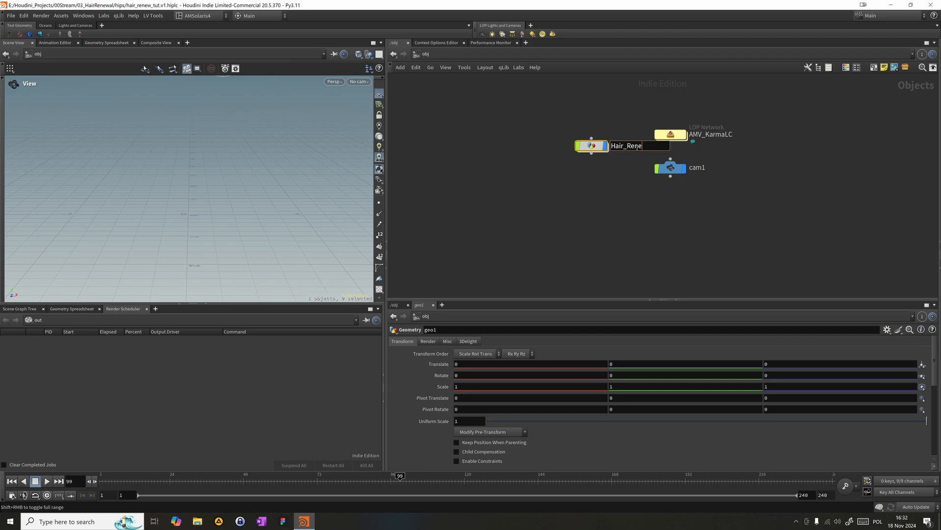
text(w)
key(Return)
drag(583, 149, 486, 137)
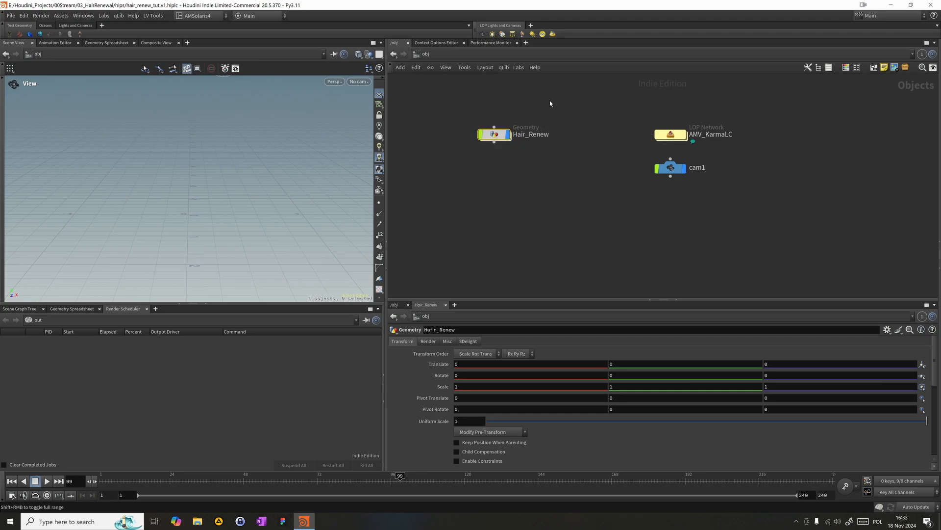
- Enter Hair_Renew and add a Curve node near the upper middle of its empty network
middle_drag(529, 204, 612, 191)
double_click(577, 123)
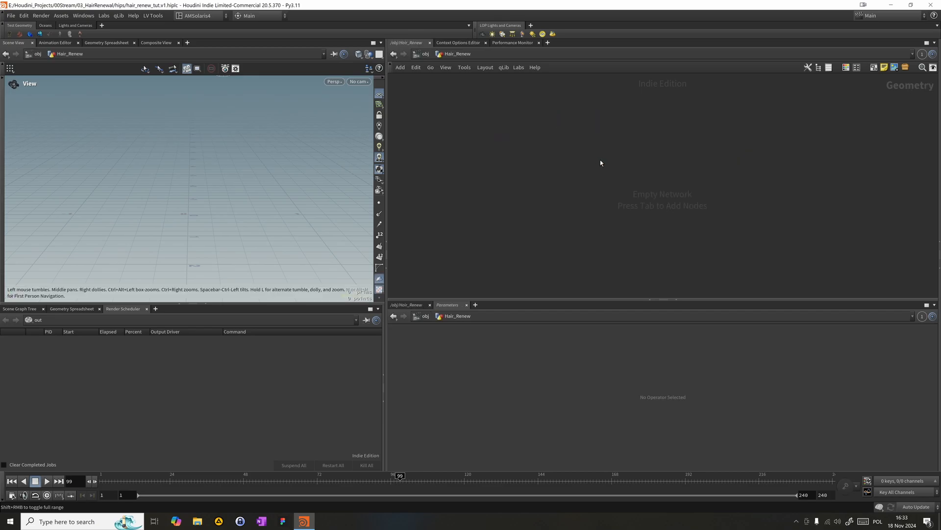
key(Tab)
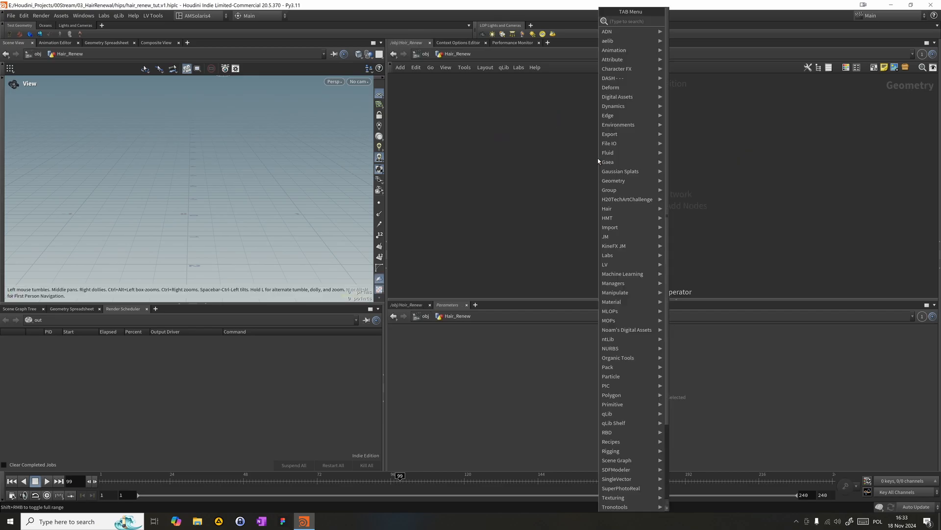
text(cr)
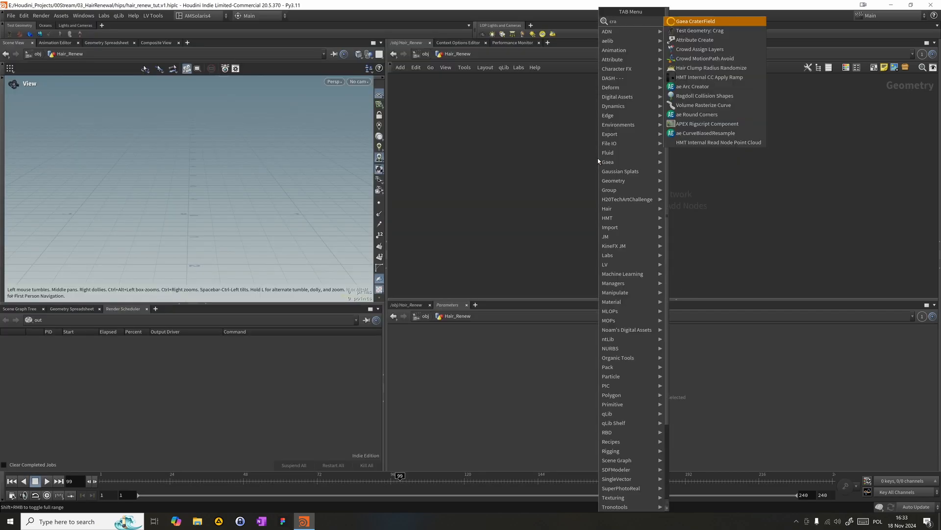
key(BackSpace)
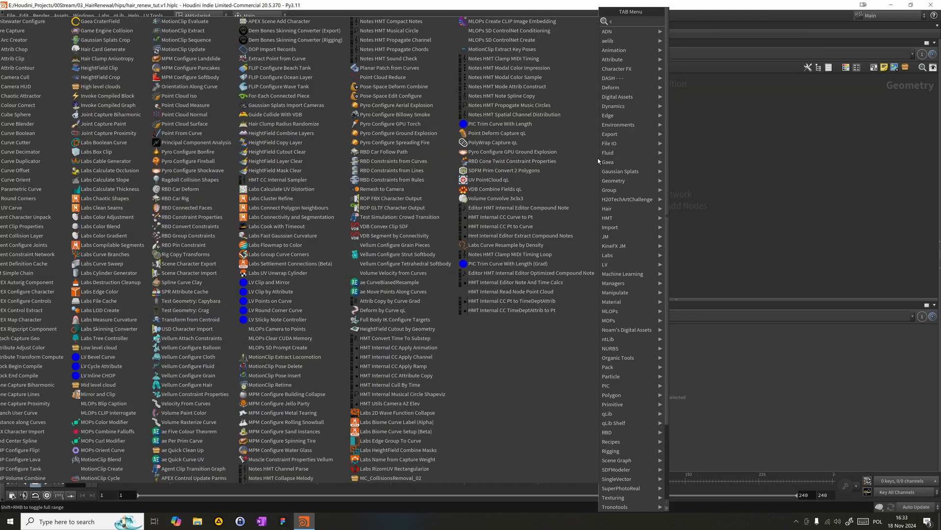
text(urve)
key(Return)
click(608, 151)
drag(562, 175, 701, 126)
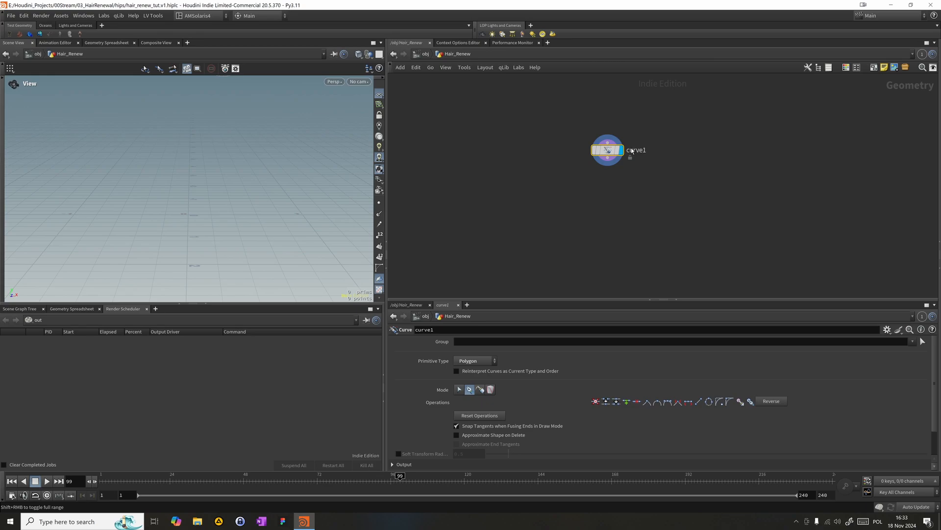
drag(608, 151, 664, 112)
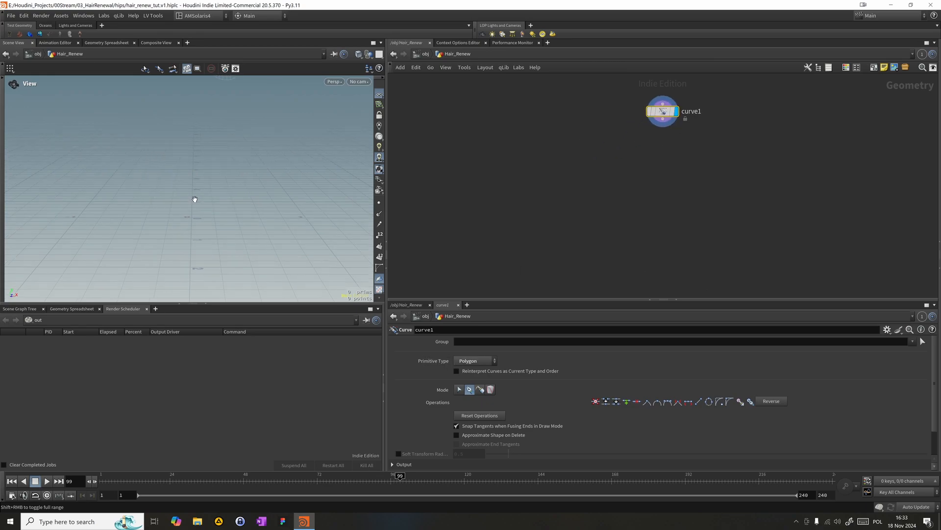
- In the top view, draw a three-point polygon curve about 1 unit long across the origin, with its middle point slightly raised
key(space+2)
middle_drag(124, 213, 298, 54)
right_drag(265, 113, 17, 137)
middle_drag(257, 197, 271, 332)
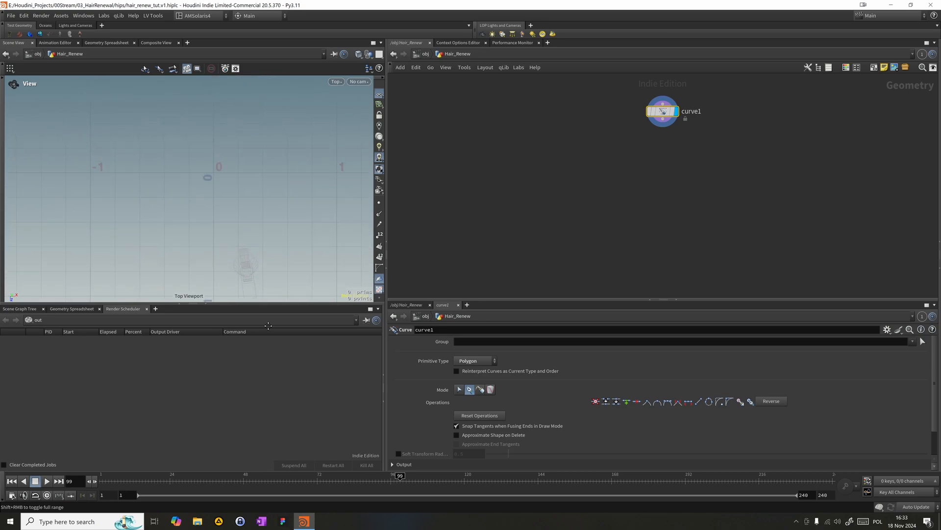
key(Return)
click(169, 177)
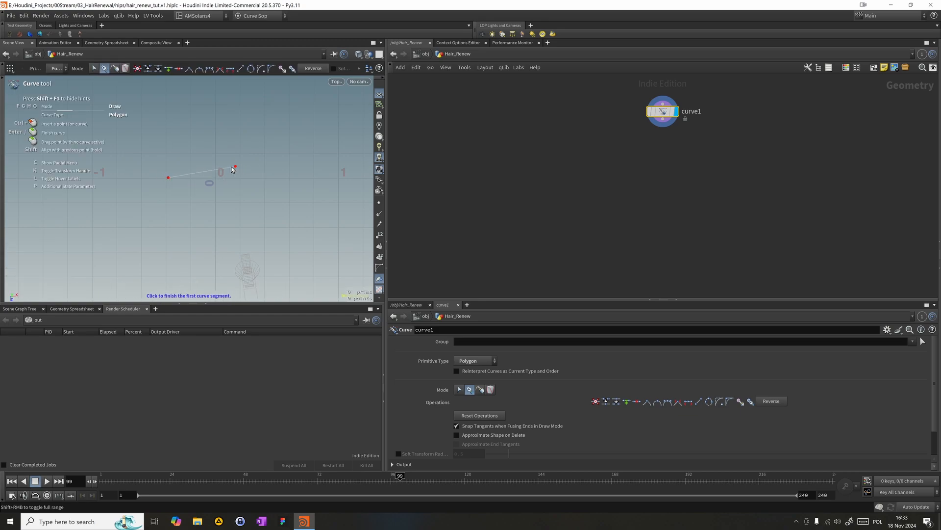
click(223, 172)
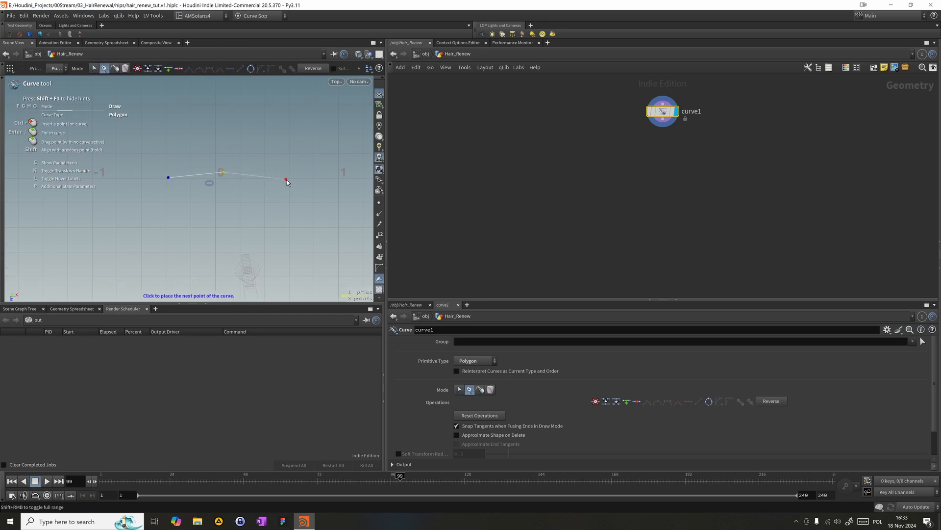
click(286, 178)
key(Return)
- Add a Resample node, connect it to curve1's output, display it and place it directly below curve1
key(Tab)
text(resa)
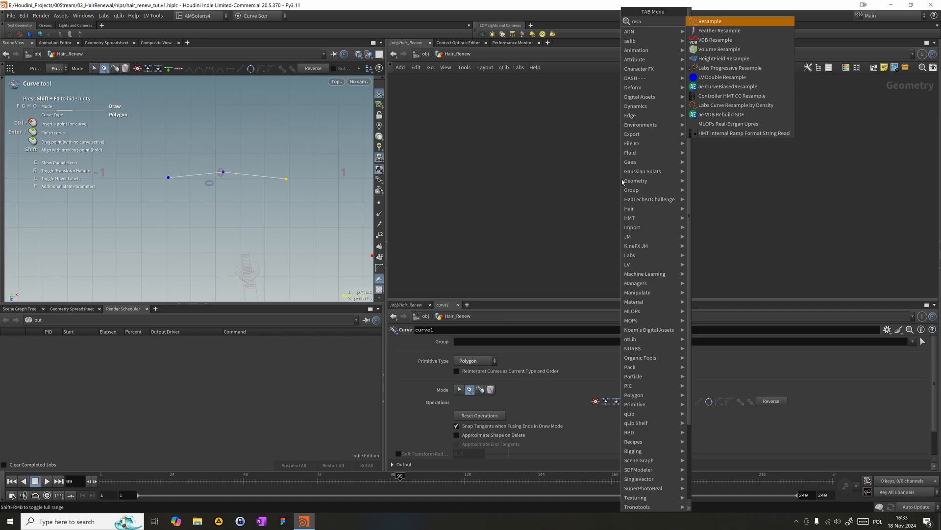
key(BackSpace)
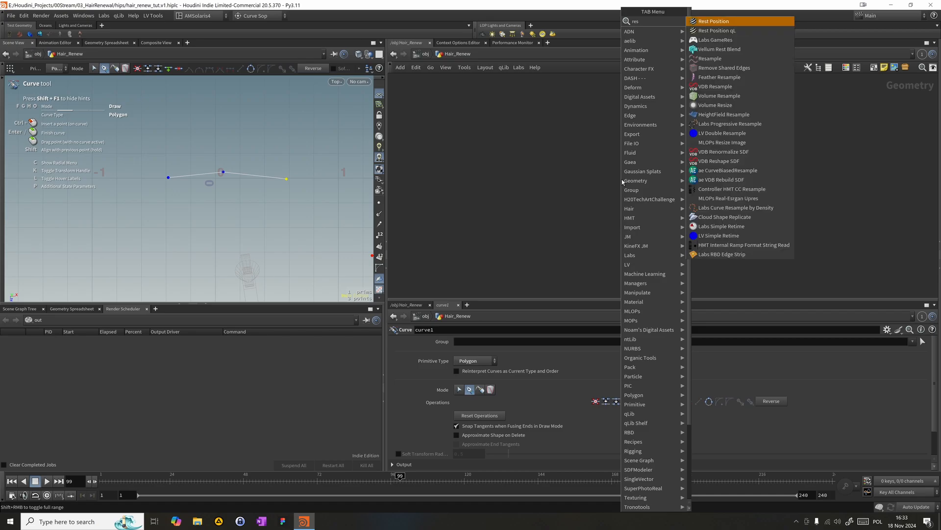
text(s)
key(BackSpace)
text(am)
key(Return)
click(622, 179)
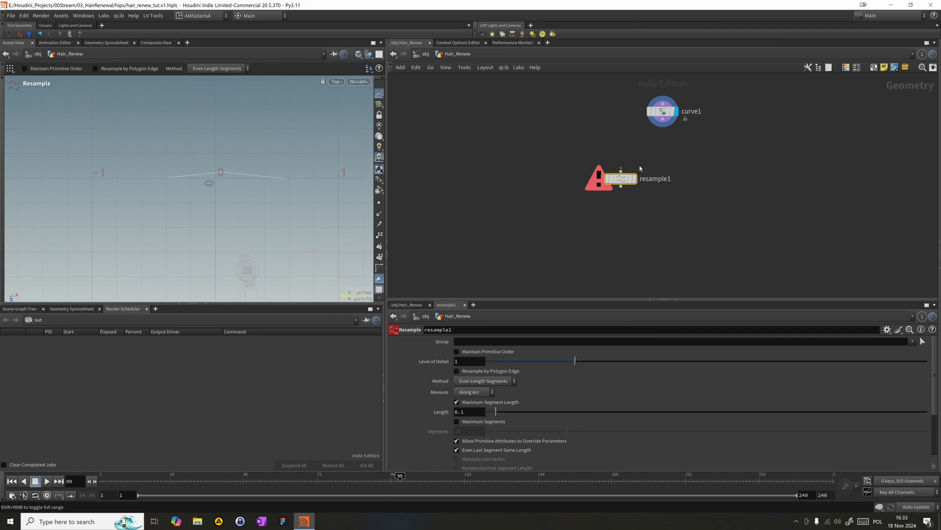
drag(621, 171, 663, 119)
click(634, 179)
drag(629, 182, 672, 140)
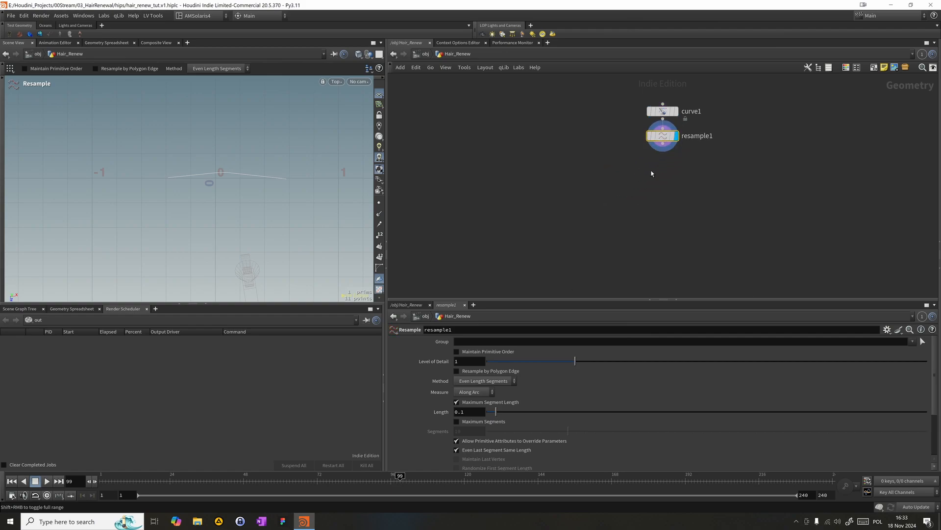
- Set resample1's maximum segment length to 0.01 and show the curve's points in the viewport
click(471, 412)
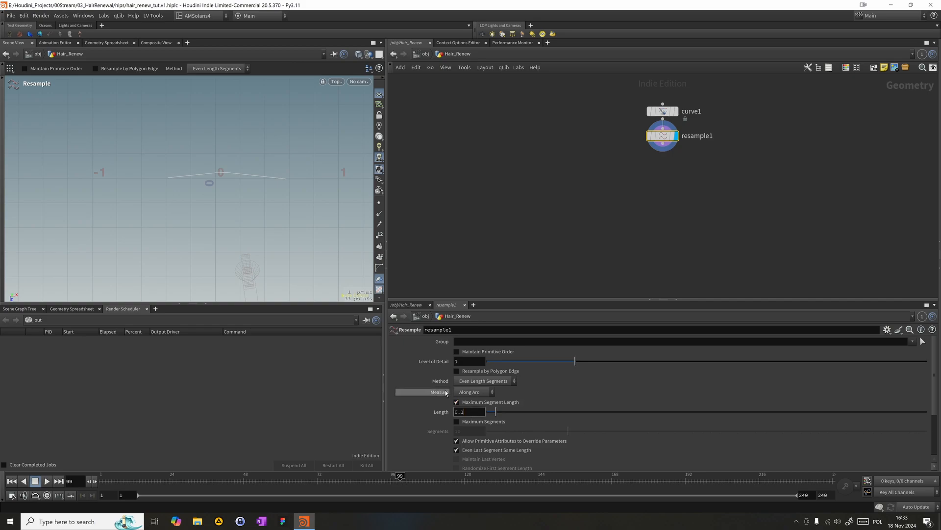
key(BackSpace)
text(01)
key(Return)
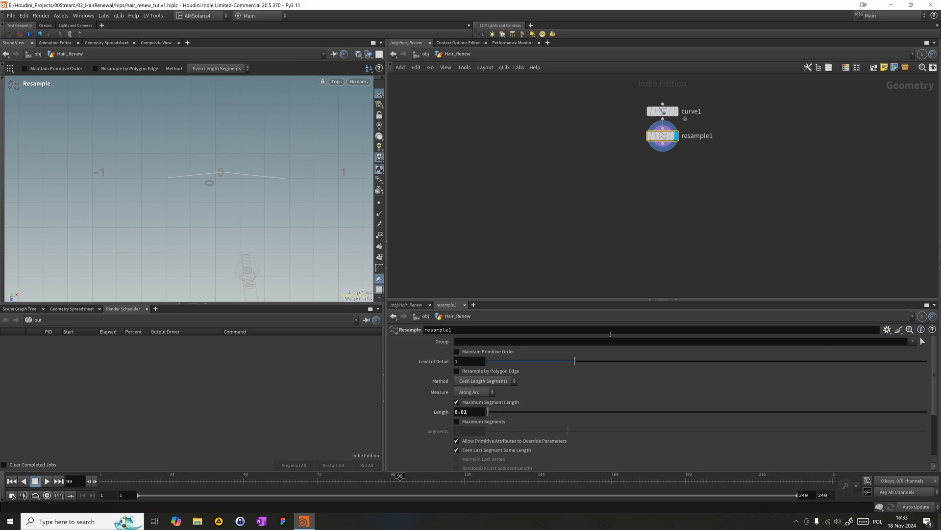
click(379, 202)
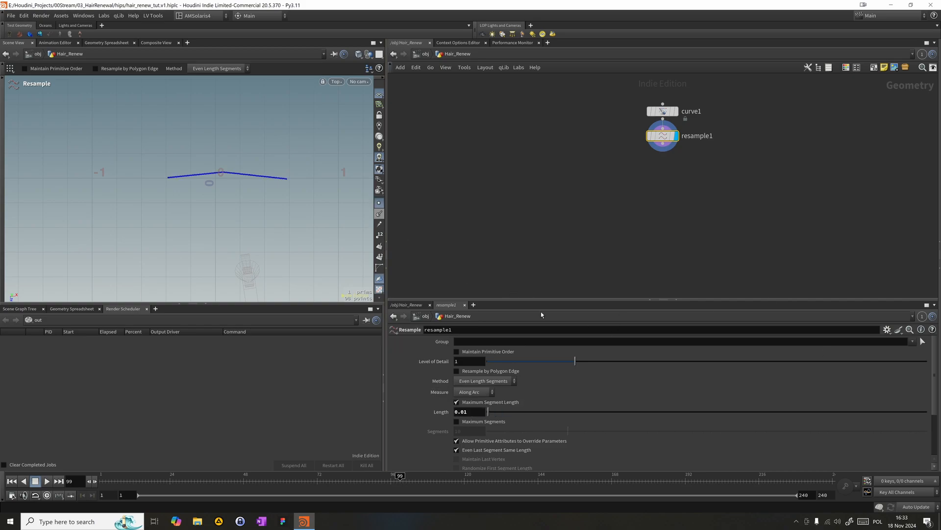
- Make resample1 treat polygons as Subdivision Curves
drag(934, 399, 931, 451)
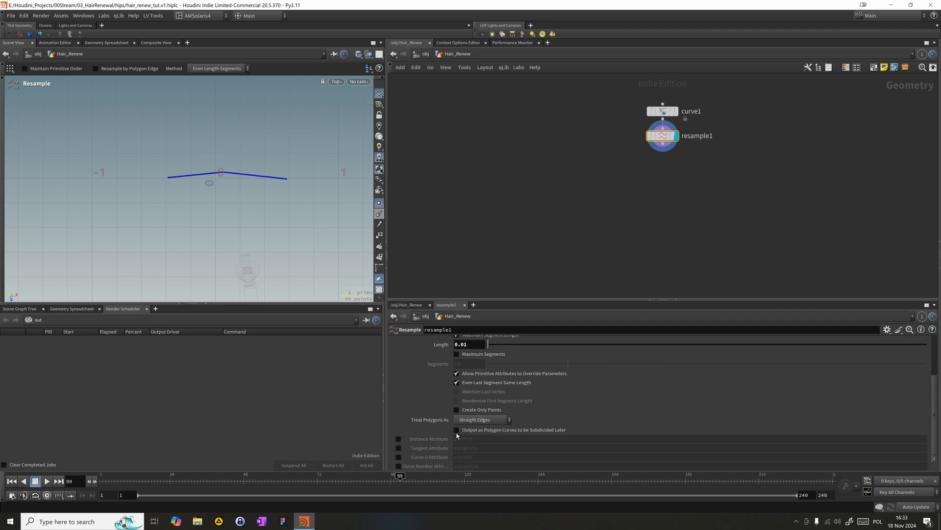
click(483, 419)
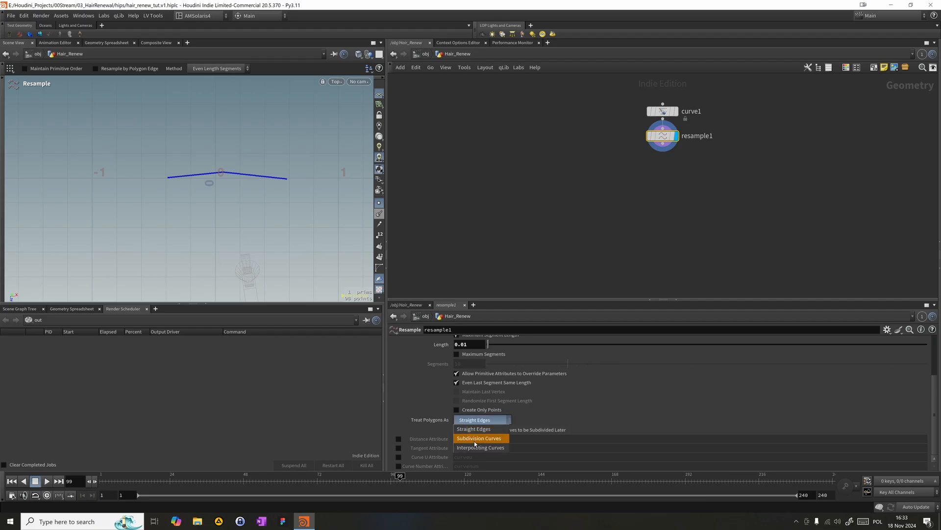
click(475, 439)
- Lengthen curve1 by moving its two end points outward along X to about -0.8 and 0.96
click(663, 109)
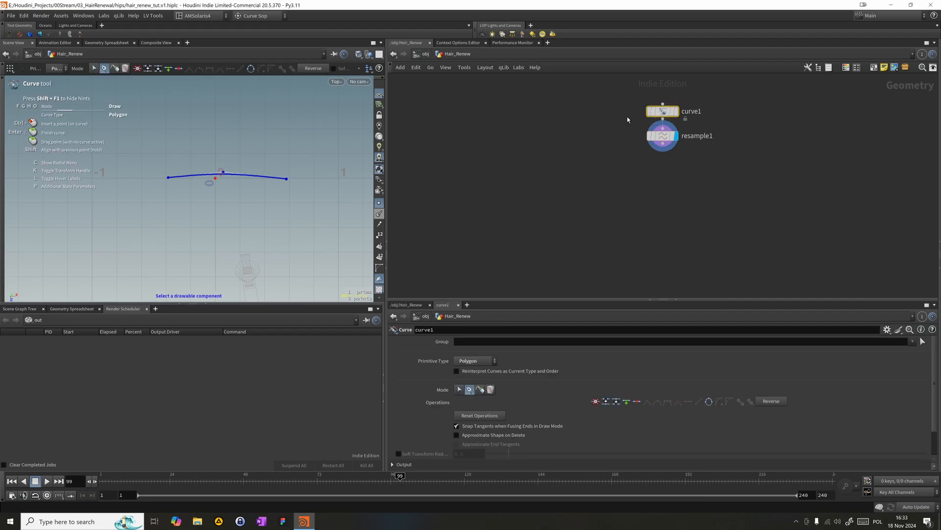
click(169, 180)
key(Return)
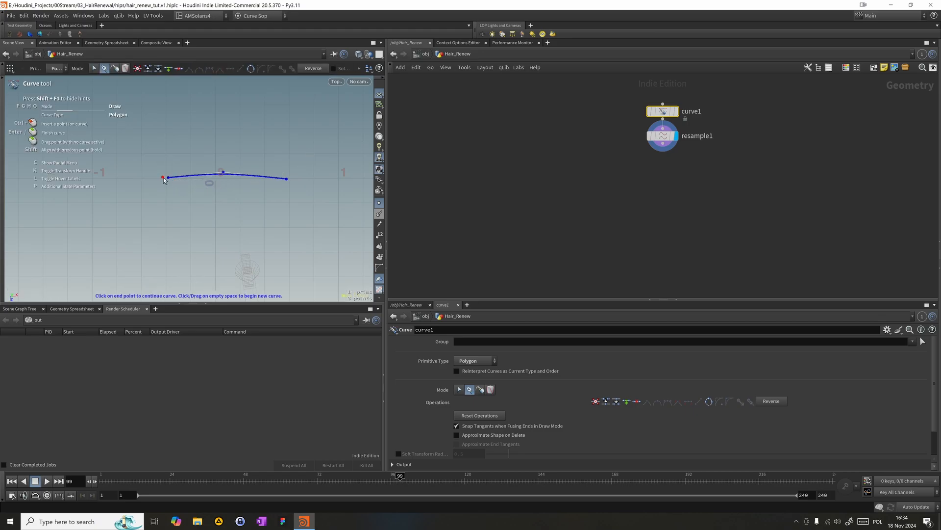
key(f)
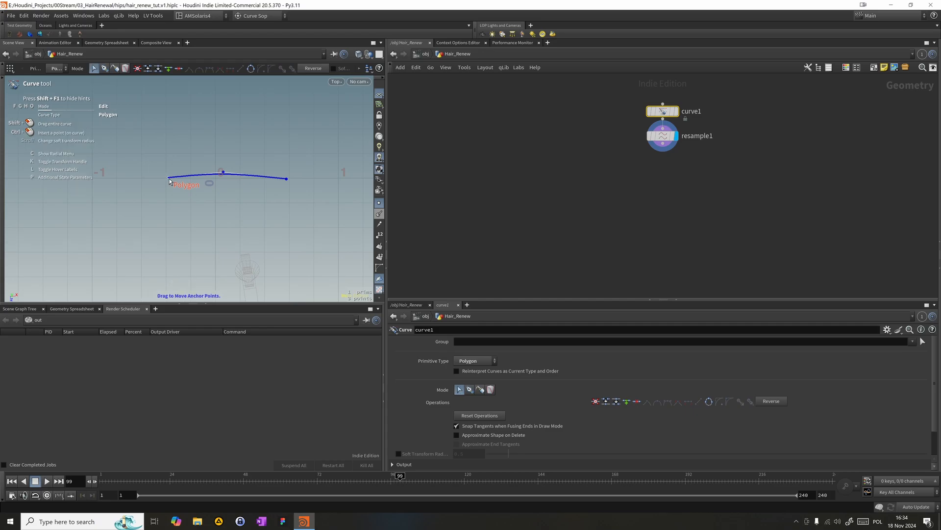
drag(169, 179, 118, 180)
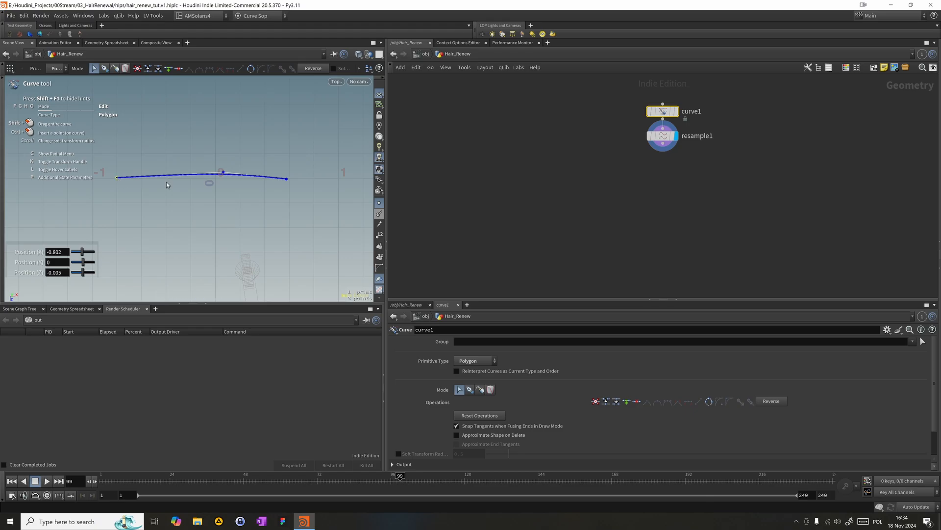
click(286, 179)
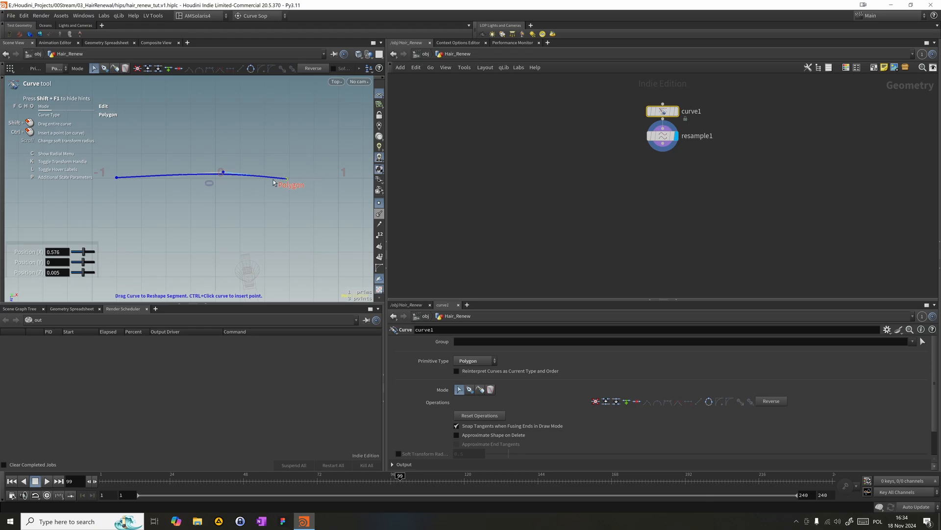
drag(293, 184, 333, 181)
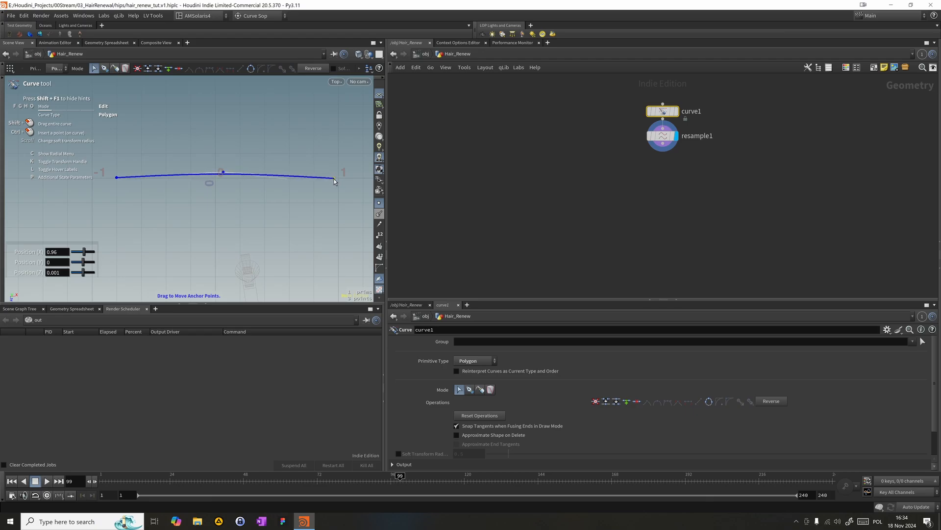
- Add a Sweep node, connect it to resample1's output, place it directly below and display it
click(574, 202)
middle_drag(542, 198, 508, 189)
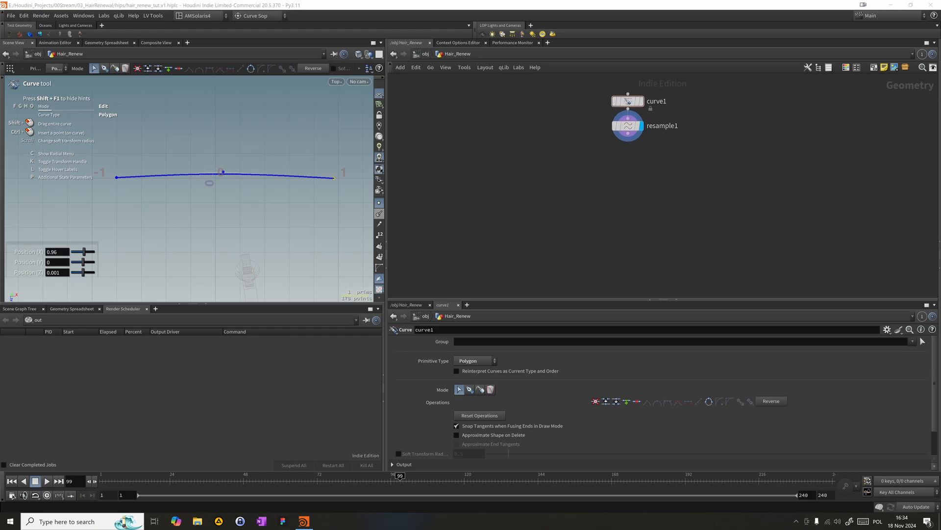
click(621, 182)
key(Tab)
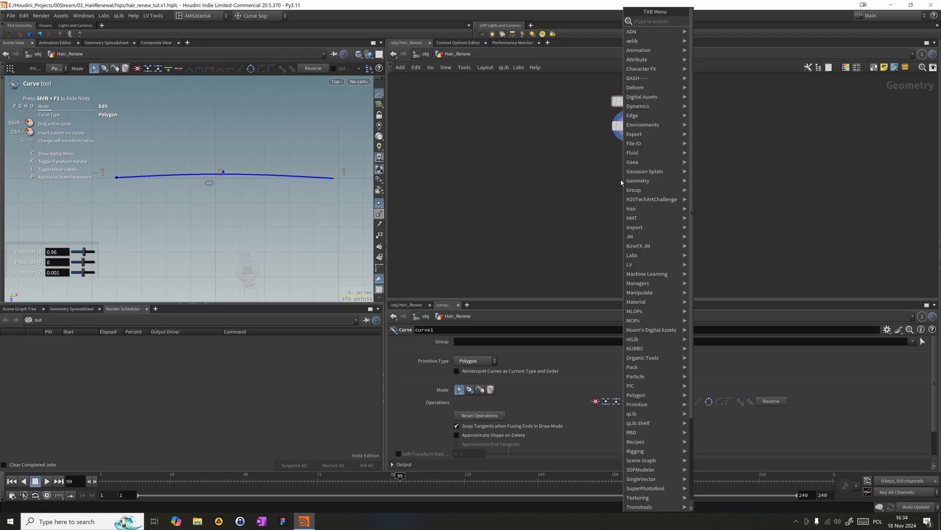
text(swe)
key(Return)
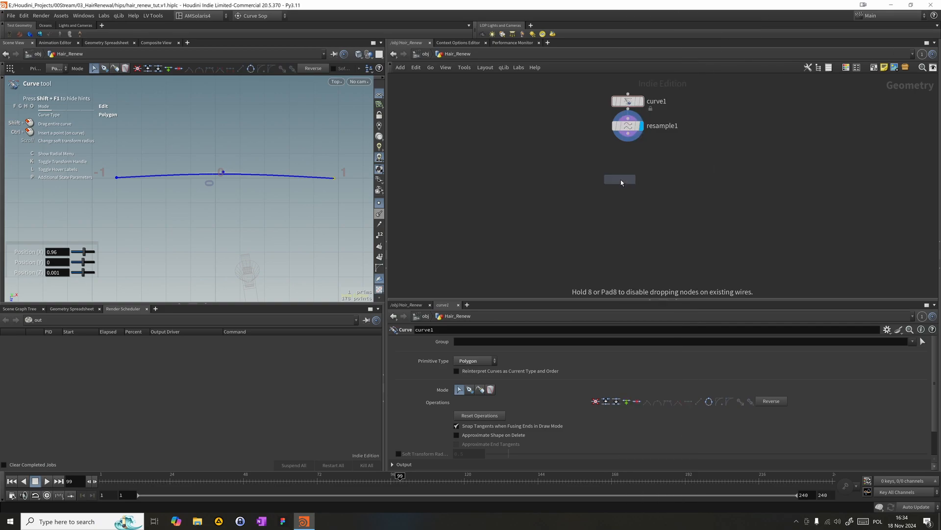
click(621, 180)
drag(629, 179, 626, 132)
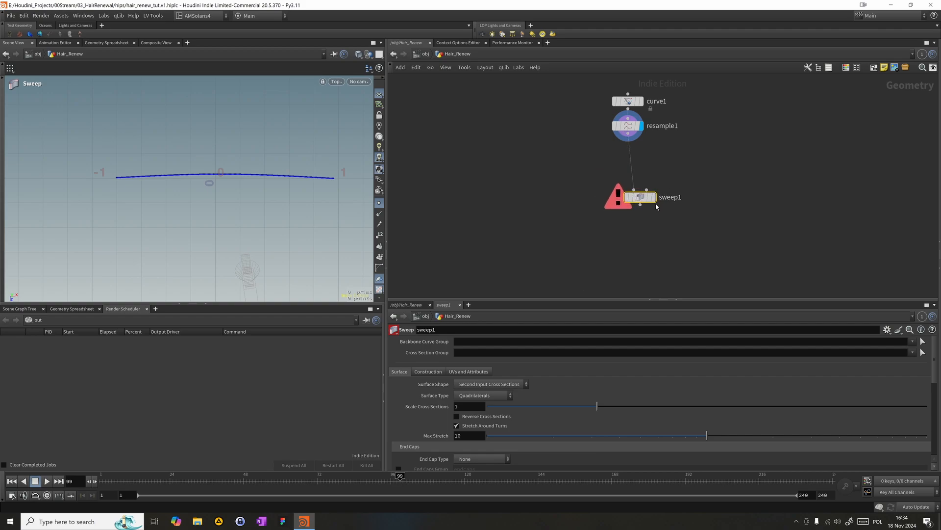
drag(648, 202, 636, 162)
drag(581, 205, 694, 153)
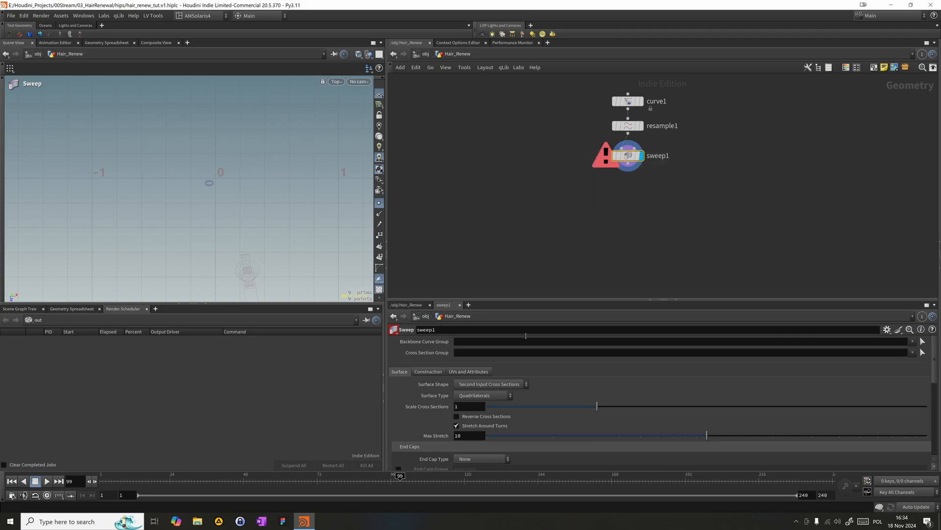
- Enable Compute UVs on sweep1 and set its surface shape to Round Tube
click(485, 371)
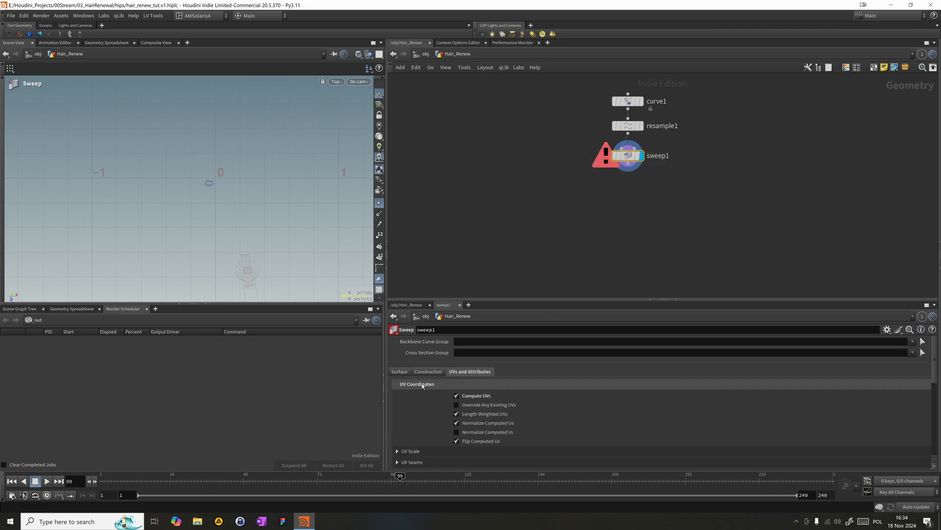
click(407, 373)
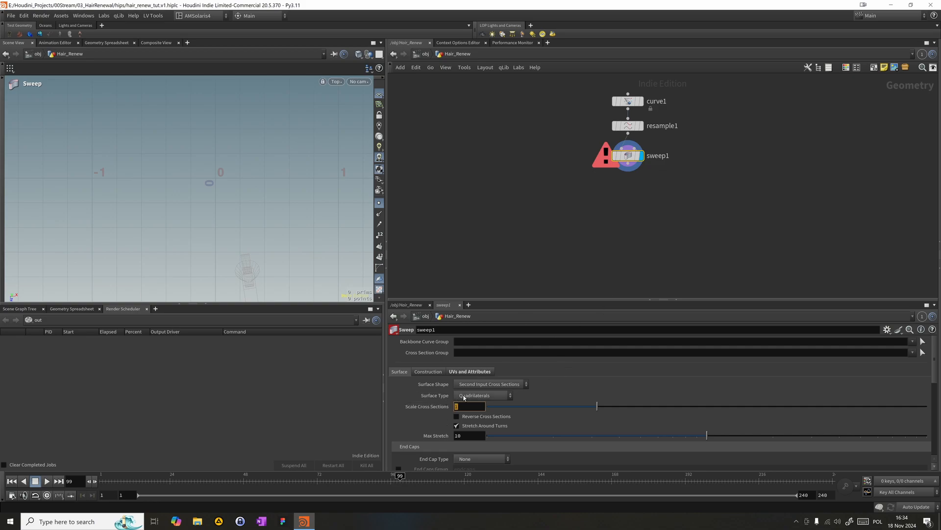
click(478, 384)
click(482, 407)
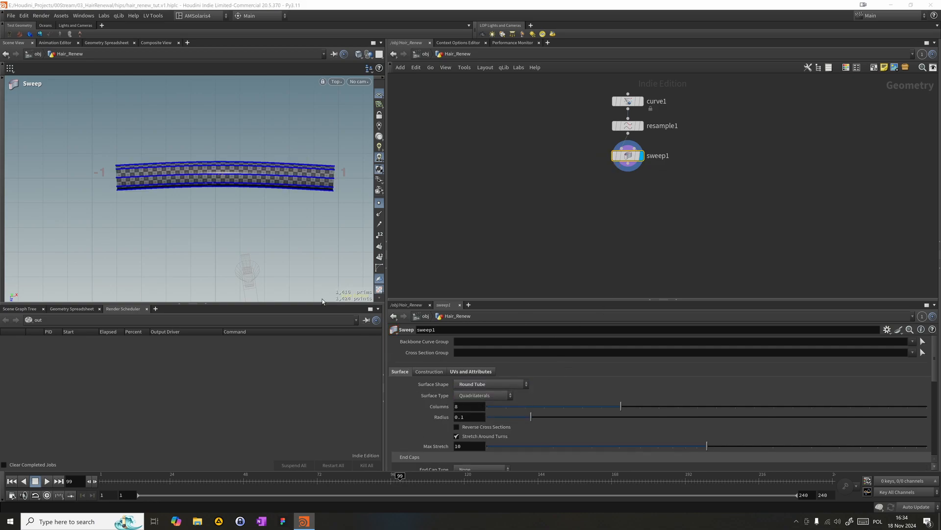
- Hide the point markers, go up to object level in the viewport and frame the tube in perspective view
scroll(281, 244, up, 3)
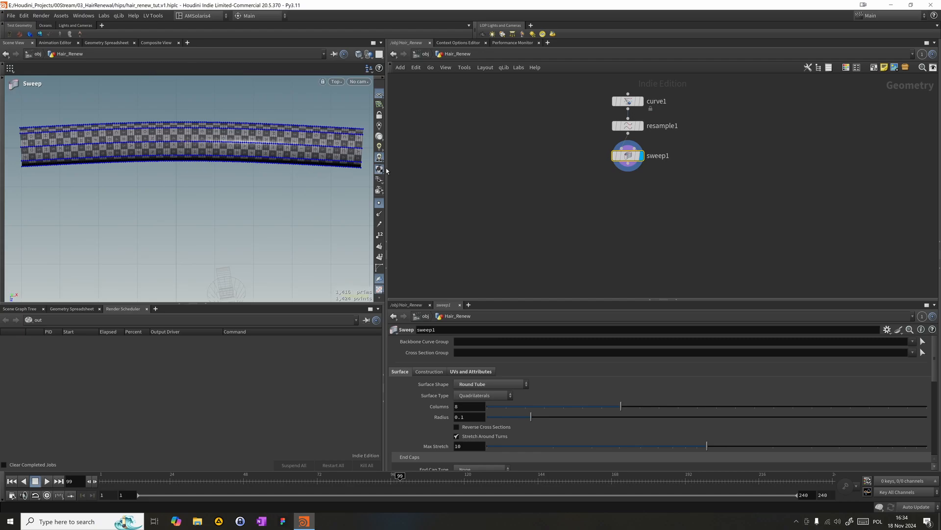
click(379, 203)
alt+middle_drag(263, 233, 290, 272)
scroll(230, 231, down, 1)
key(u)
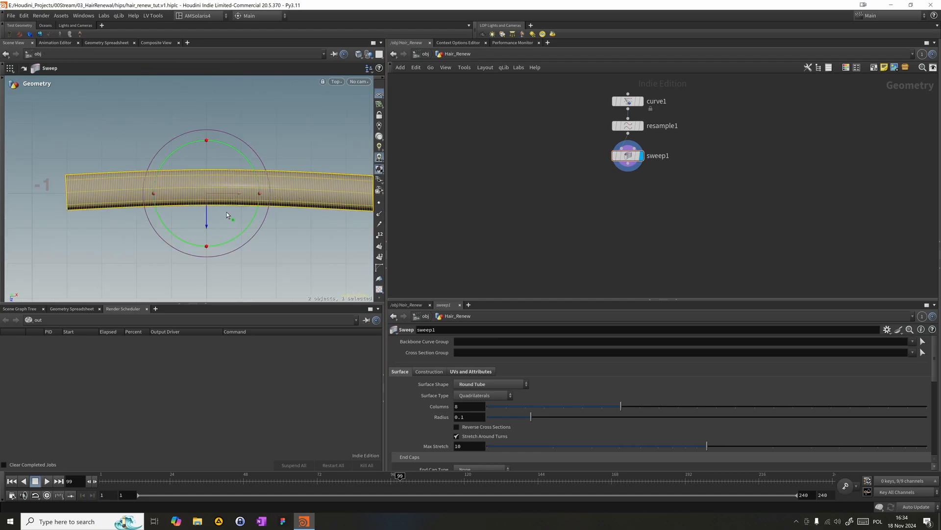
key(space+3)
scroll(238, 208, down, 1)
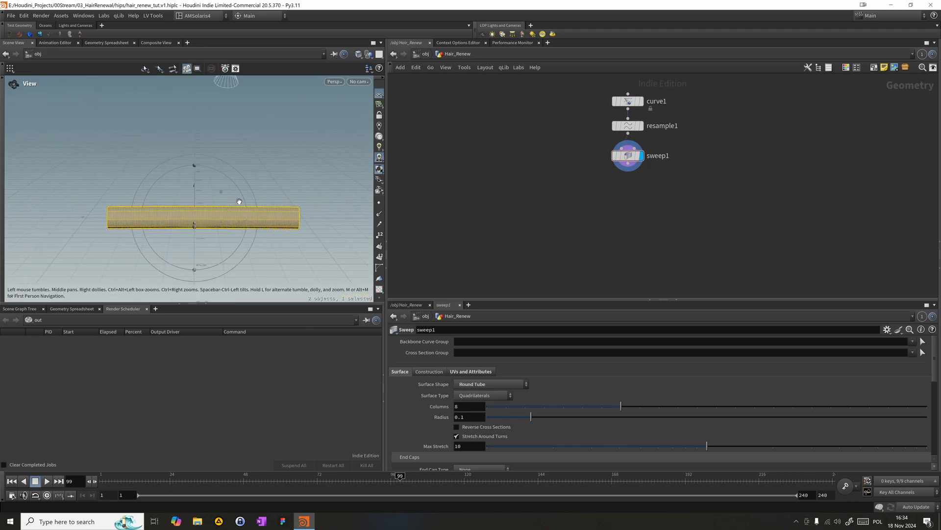
key(space+1)
key(space+g)
- Set the swept tube's columns to 24
alt+middle_drag(265, 231, 278, 220)
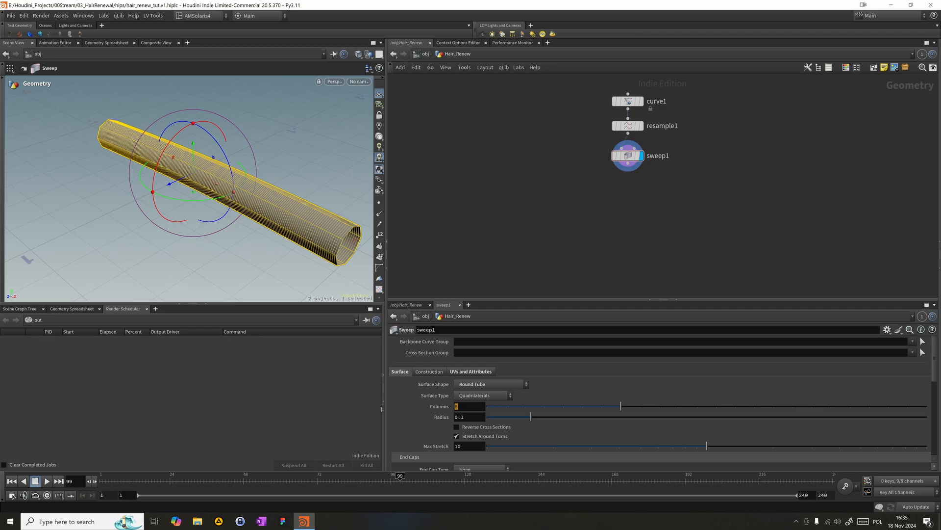
key(Return)
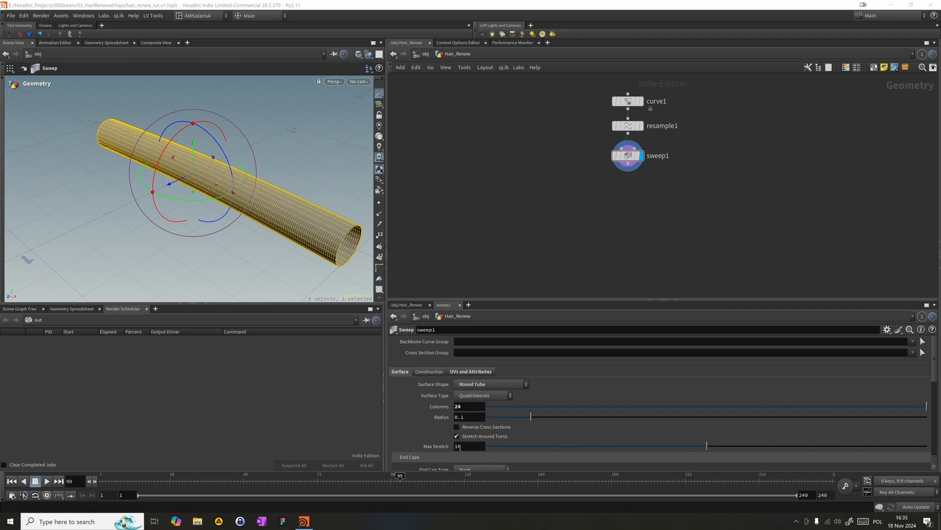
middle_drag(553, 267, 547, 241)
- Look through cam1 to check the tube's framing
alt+drag(197, 223, 195, 109)
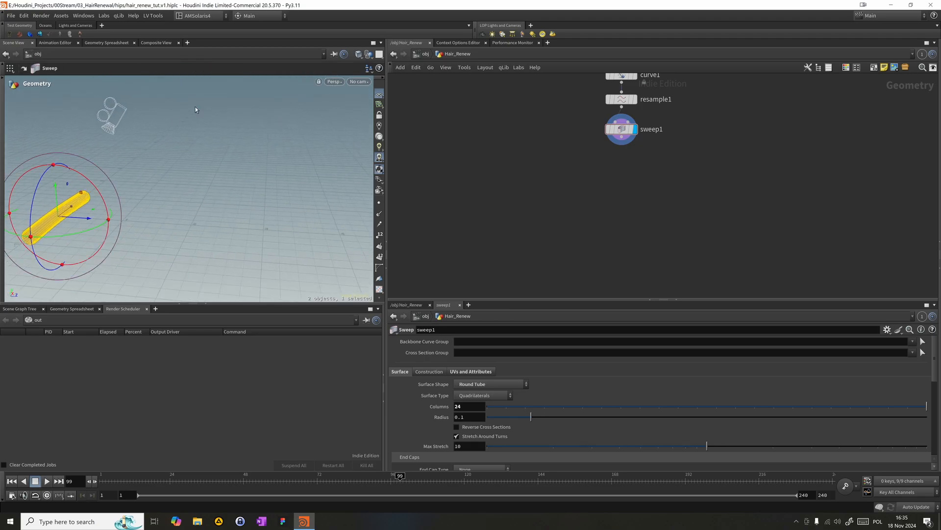
click(361, 81)
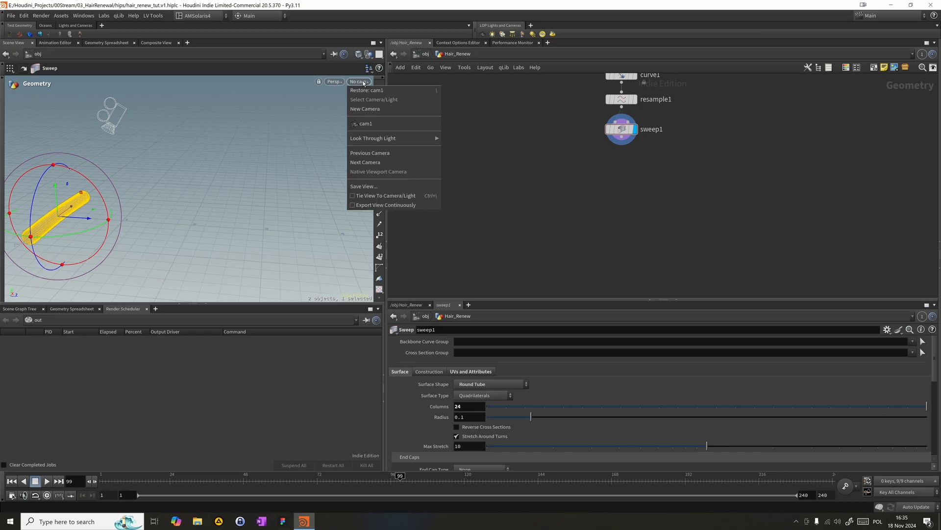
click(373, 124)
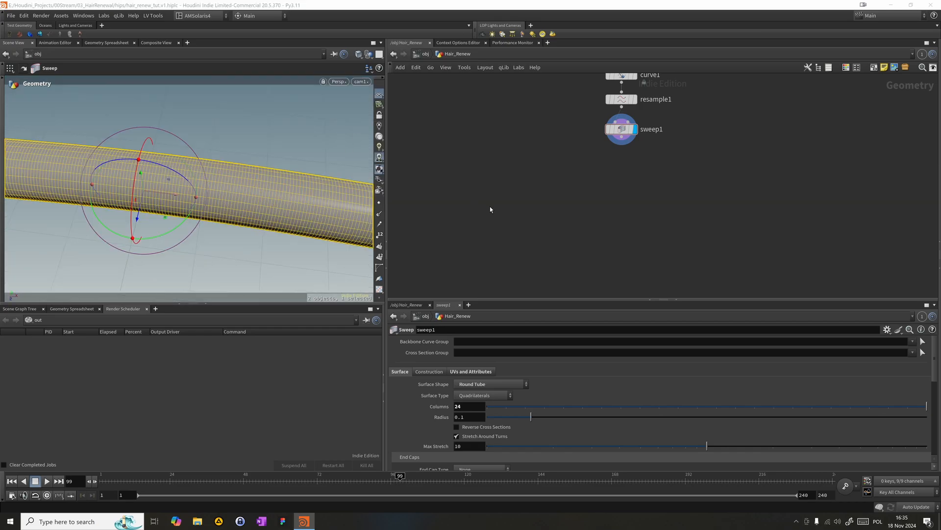
alt+drag(303, 206, 302, 204)
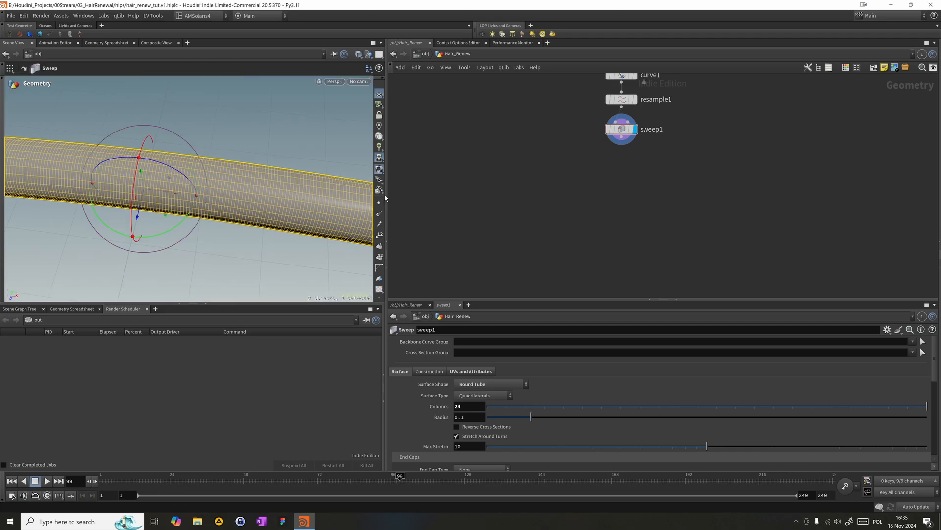
- Enter the AMV_KarmaLC network and rename its SOP Import node Geo as Hair_Broken
click(425, 54)
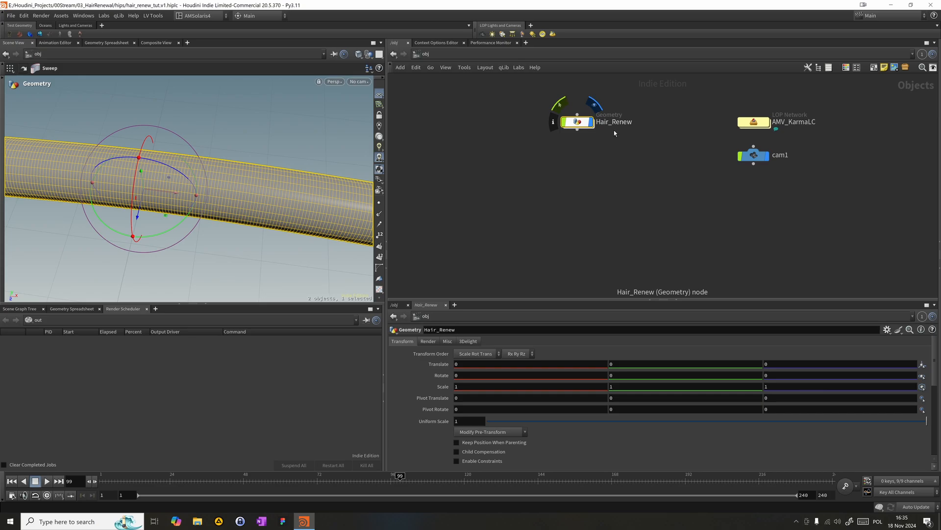
double_click(754, 121)
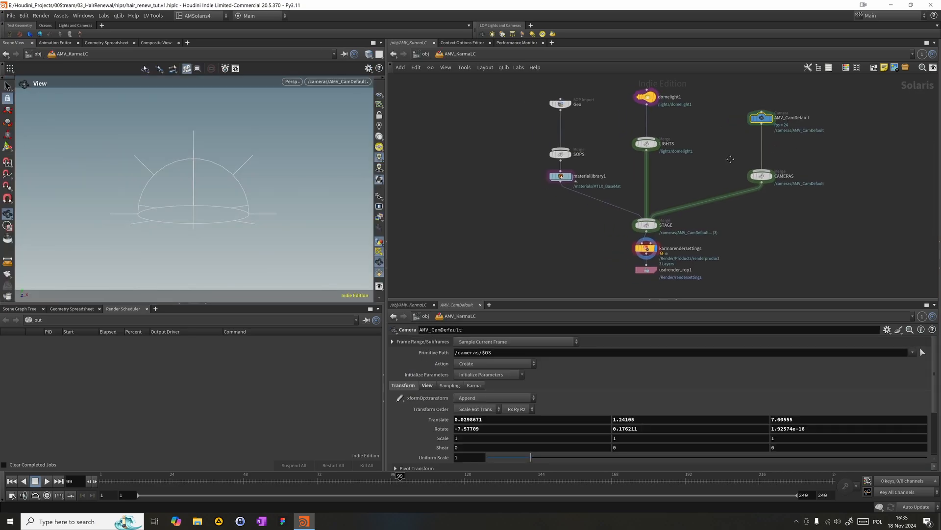
click(569, 104)
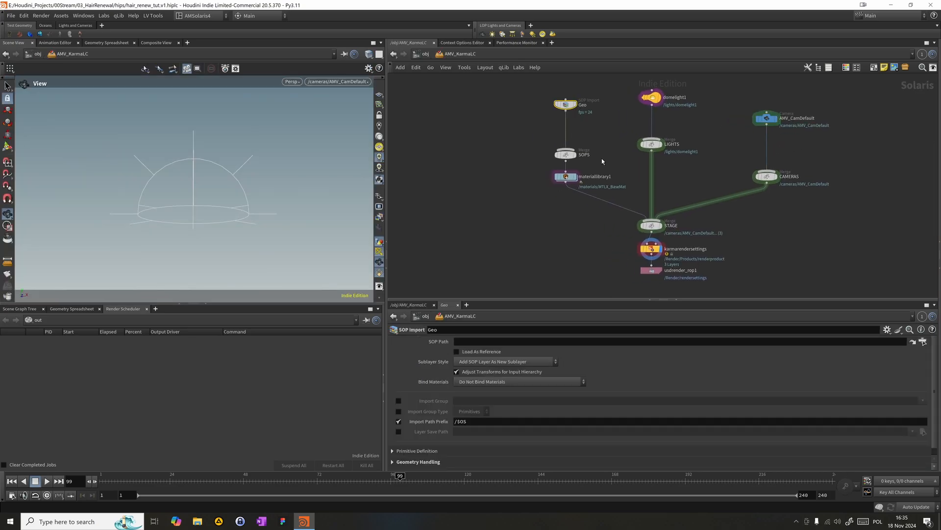
double_click(589, 101)
text(Hair_Broken)
key(Return)
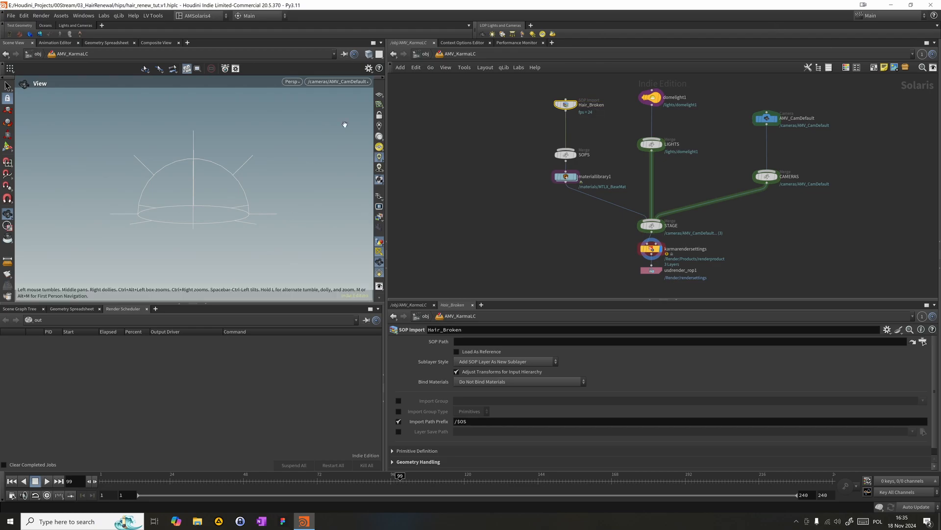
- In the Hair_Renew network, add a Null below sweep1, name it OUT_Hair and line it up under the sweep
click(418, 54)
double_click(584, 123)
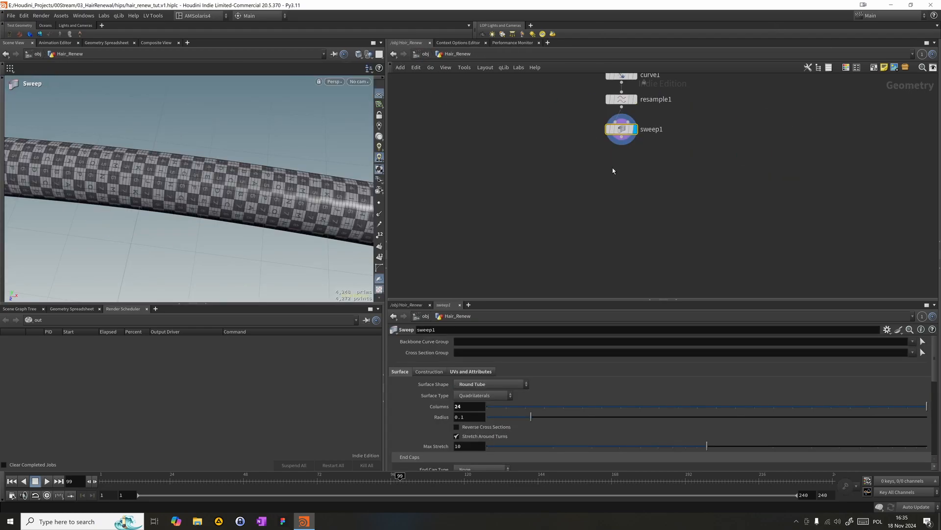
key(Tab)
text(nul)
key(Return)
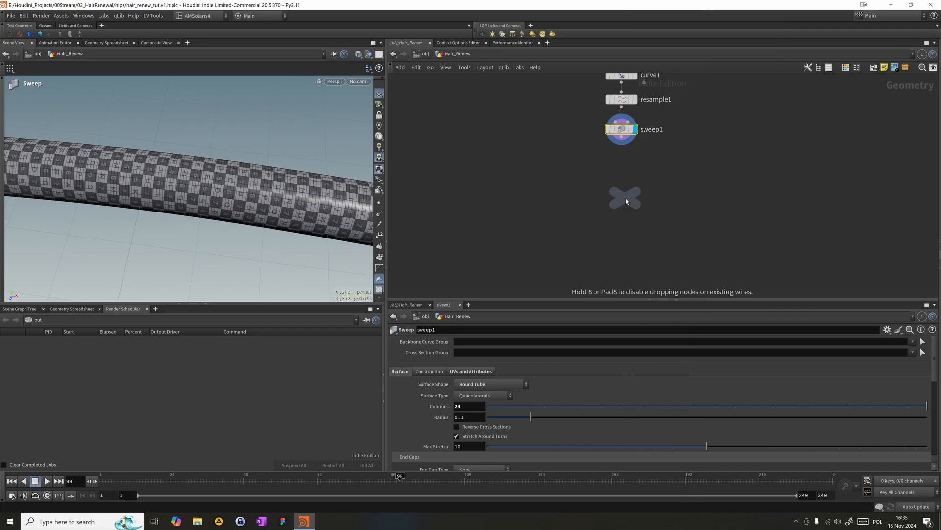
click(626, 198)
double_click(648, 198)
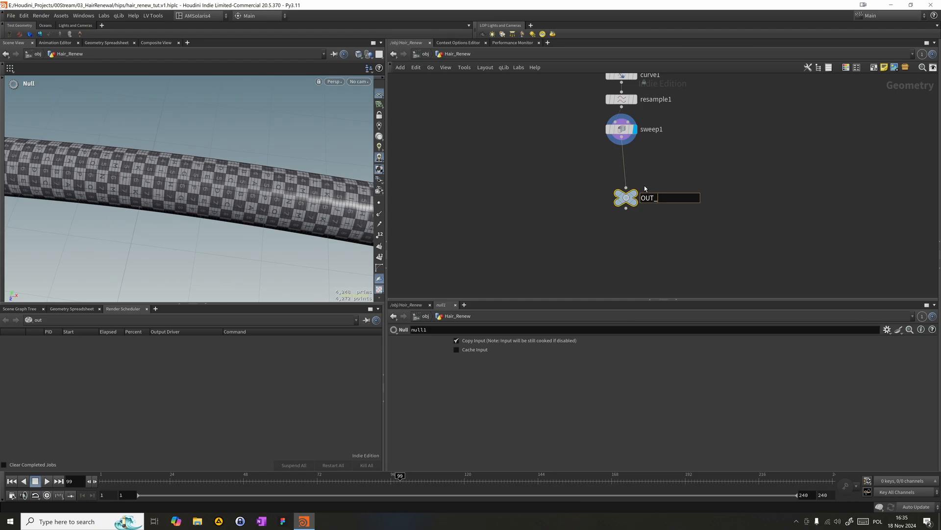
text(OUT_Hi)
key(BackSpace)
text(air)
key(Return)
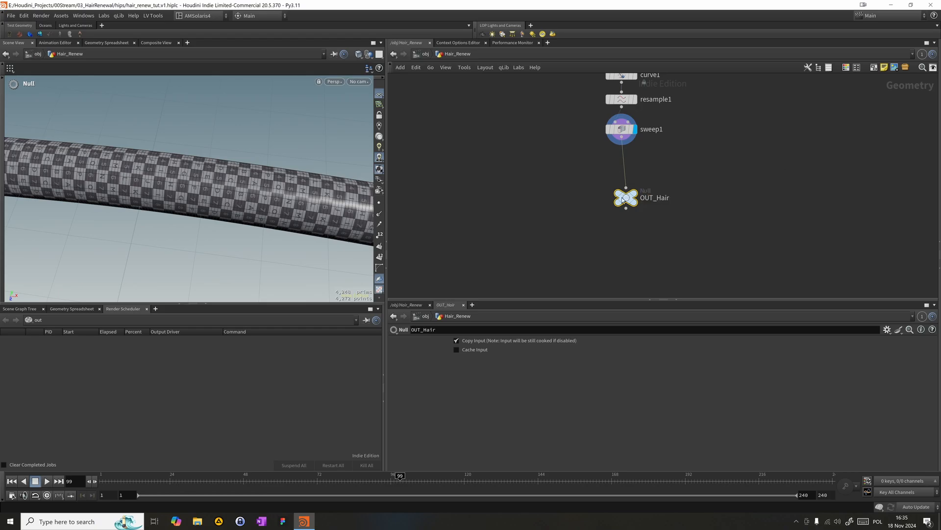
drag(623, 197, 622, 175)
middle_drag(573, 155, 522, 186)
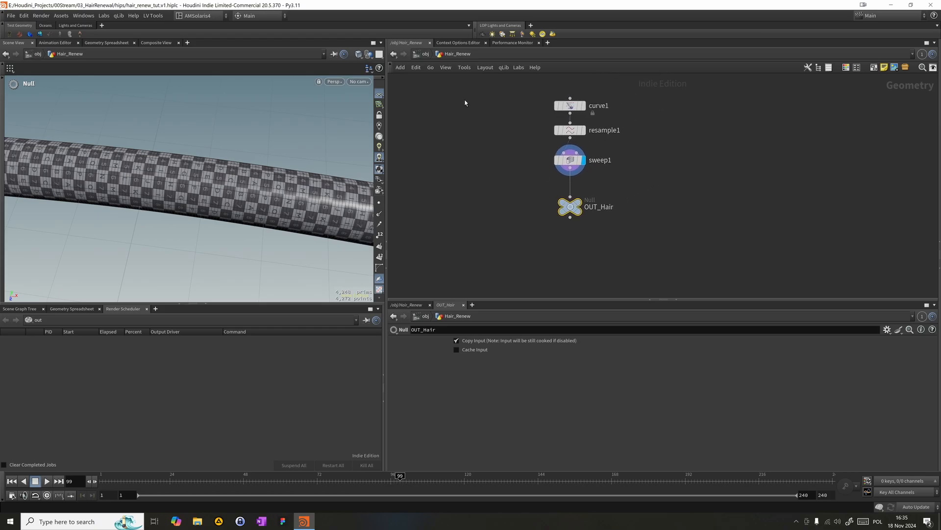
drag(490, 182, 575, 235)
- In AMV_KarmaLC, set Hair_Broken's SOP Path to /obj/Hair_Renew/OUT_Hair and enable Load As Reference
click(424, 54)
double_click(753, 122)
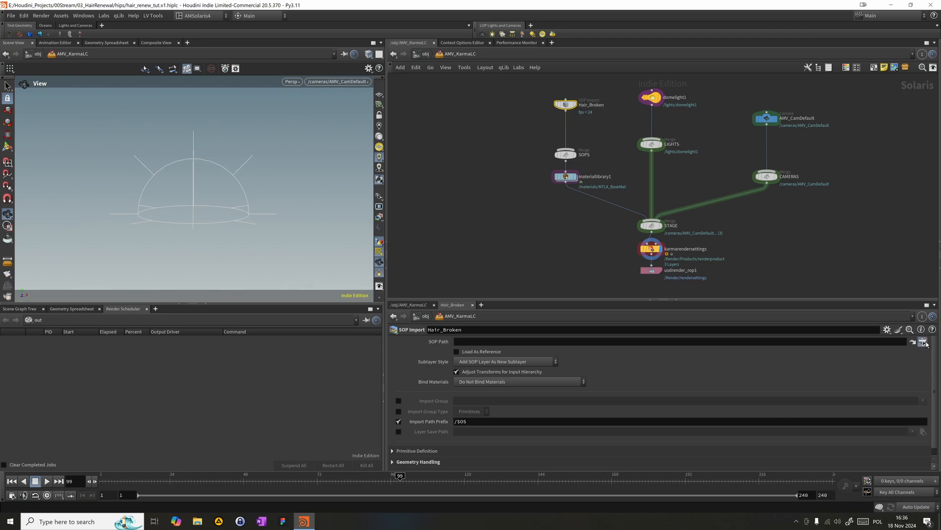
click(923, 341)
click(848, 301)
double_click(865, 307)
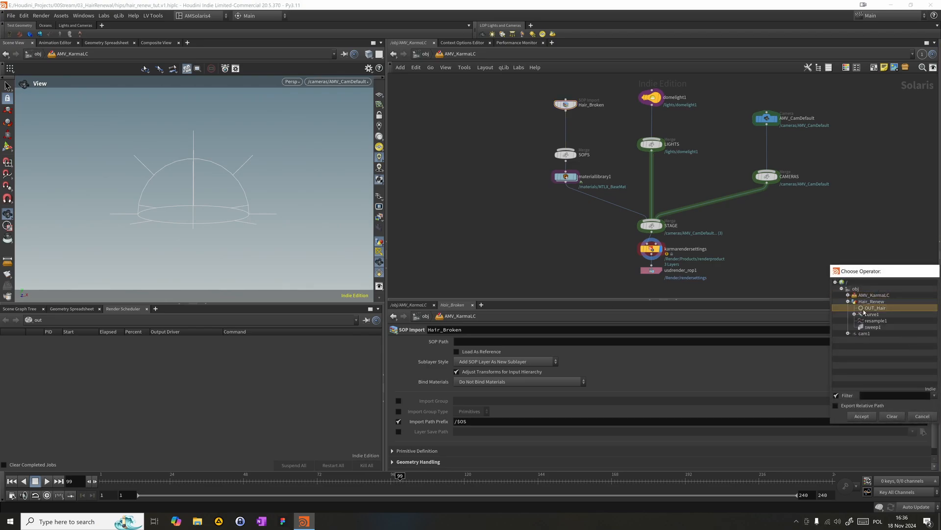
click(456, 351)
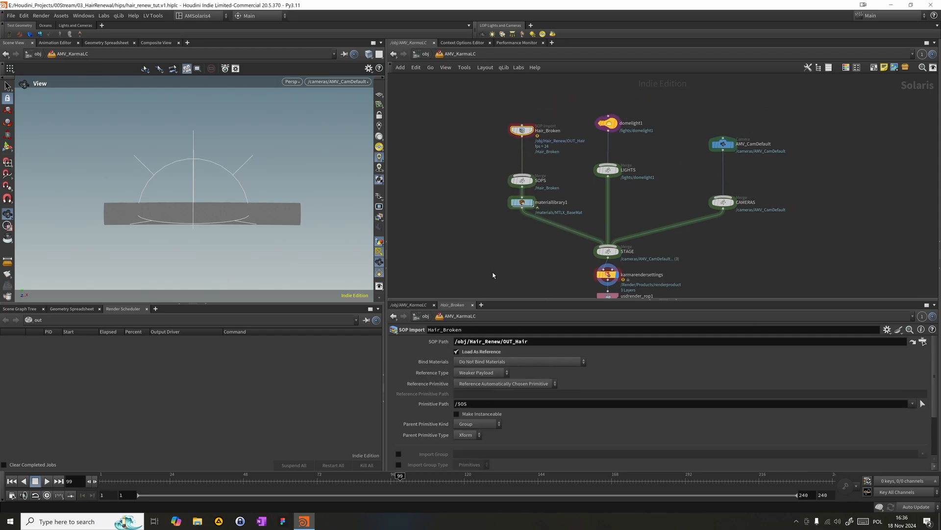
- Move the Hair_Broken, SOPS and materiallibrary1 nodes together farther away from the LIGHTS branch
middle_drag(488, 239, 411, 245)
drag(433, 249, 456, 123)
middle_drag(558, 163, 500, 141)
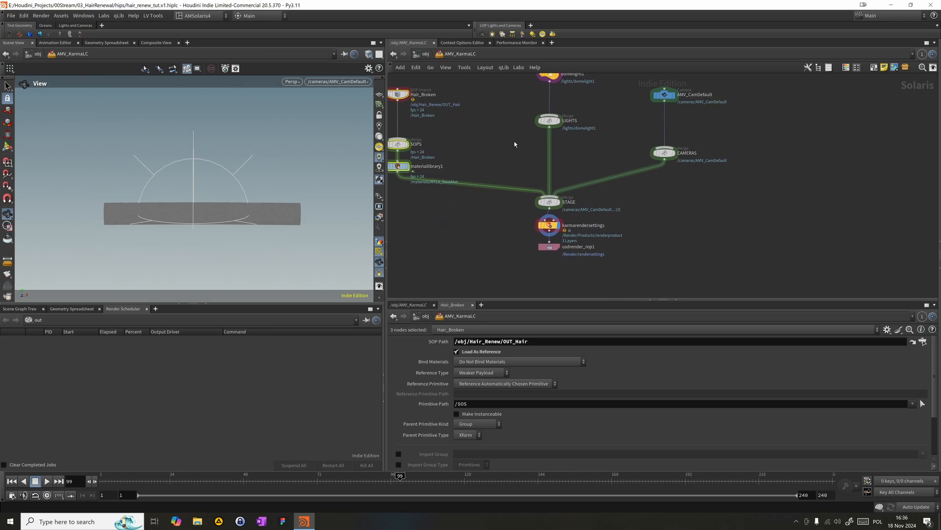
- Lock AMV_CamDefault to the Solaris view and hide the dome light's guide
click(343, 81)
click(359, 100)
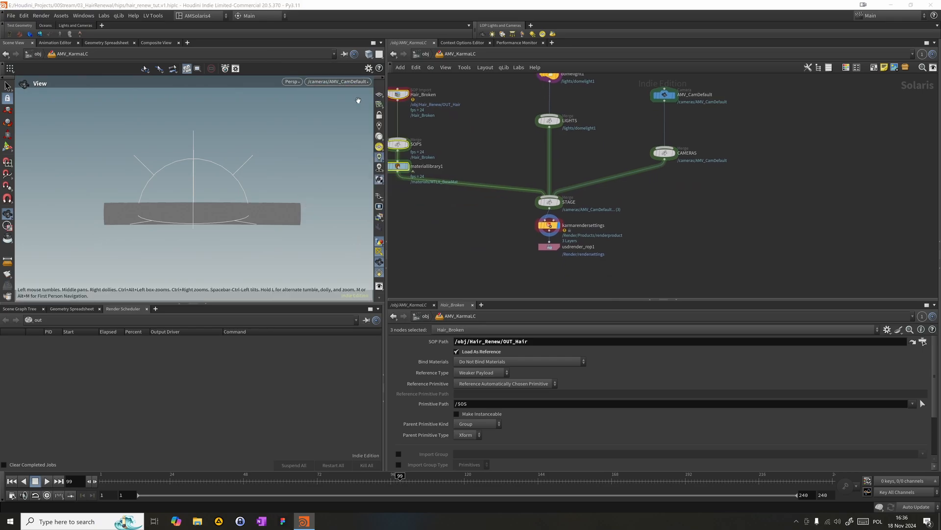
click(379, 116)
click(379, 252)
- Set the Solaris viewport's background color scheme to Dark in the display options
key(d)
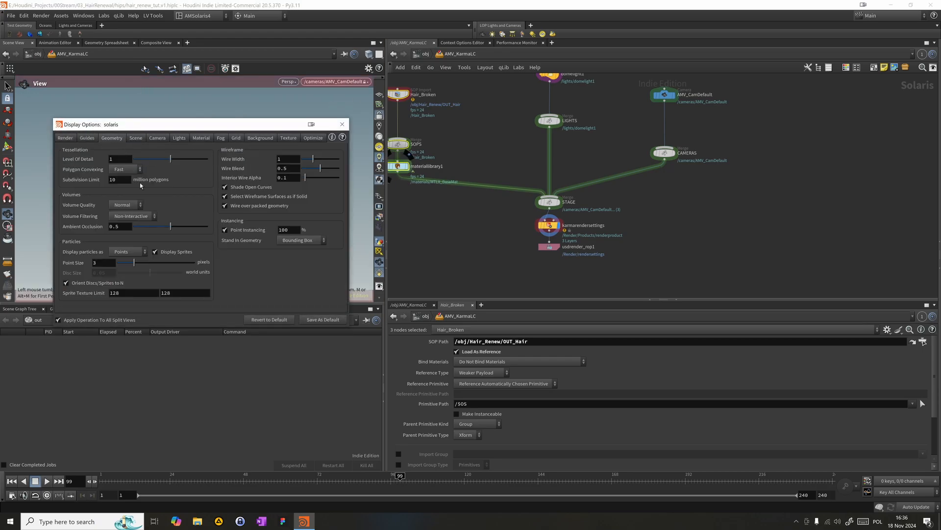
click(251, 140)
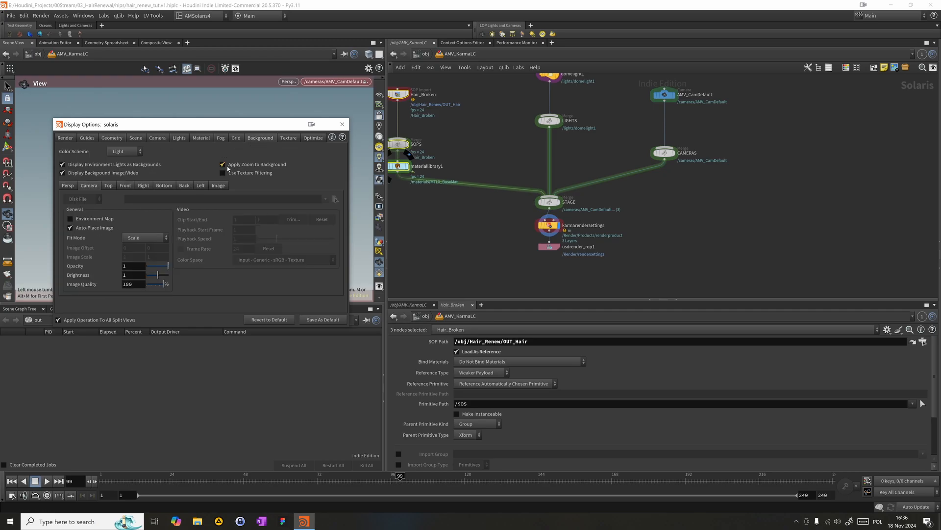
click(123, 153)
click(131, 171)
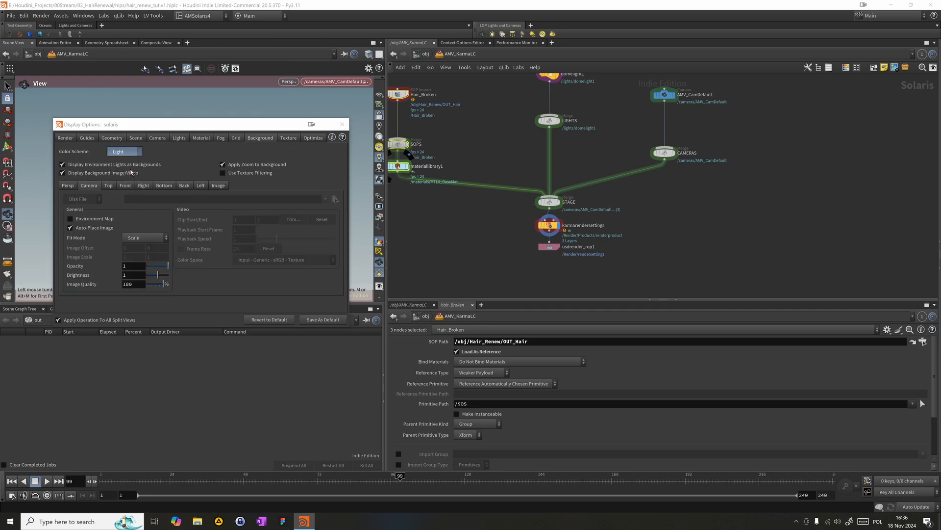
click(342, 125)
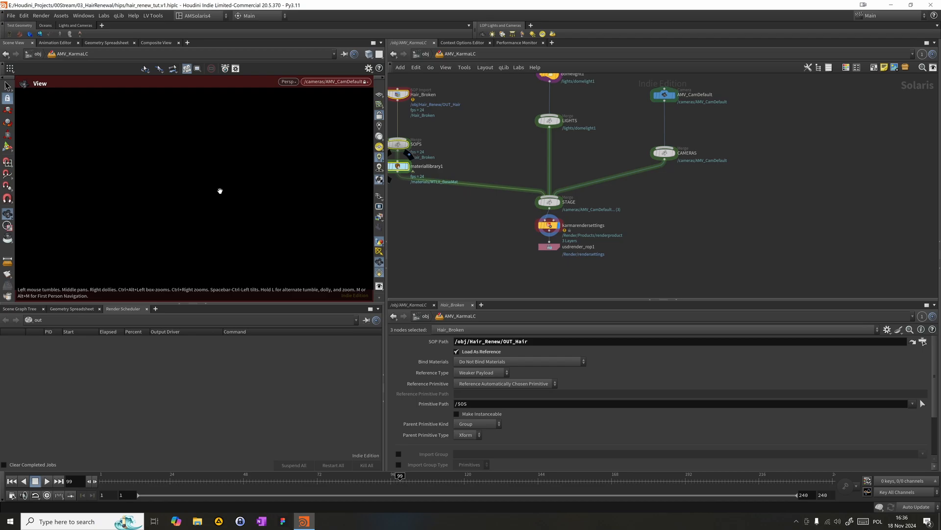
- Show the reference grid, widen the viewport and frame a close-up of the hair tube through the locked AMV_CamDefault
middle_drag(185, 130, 200, 181)
mouse_move(199, 181)
mouse_down()
mouse_move(193, 204)
mouse_move(210, 196)
mouse_up()
click(379, 93)
right_drag(170, 167, 219, 168)
drag(218, 168, 211, 162)
right_drag(210, 162, 262, 160)
middle_drag(263, 161, 265, 151)
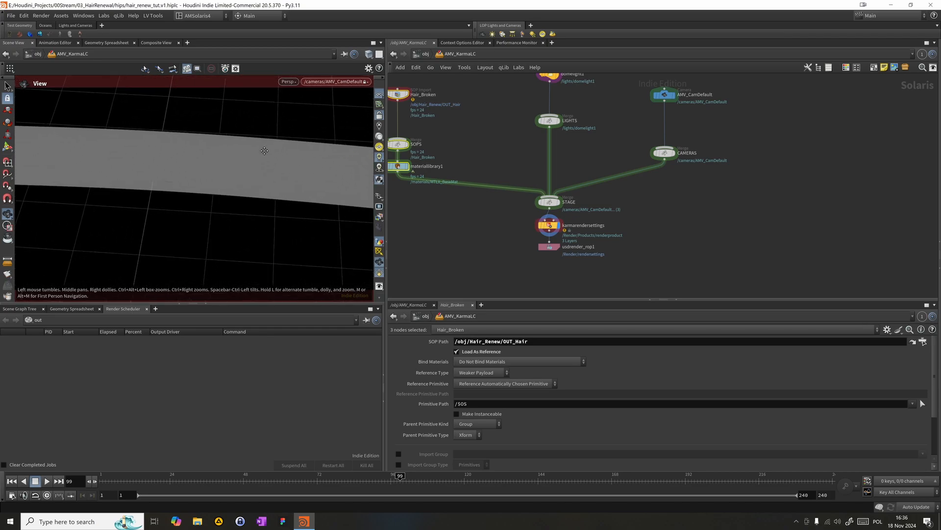
drag(248, 147, 248, 144)
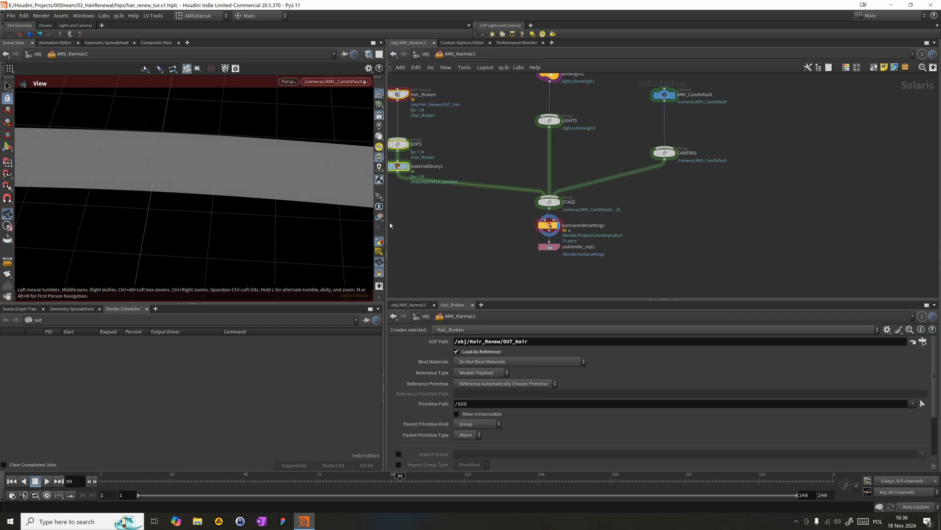
drag(387, 225, 432, 216)
middle_drag(351, 190, 353, 204)
drag(353, 204, 323, 232)
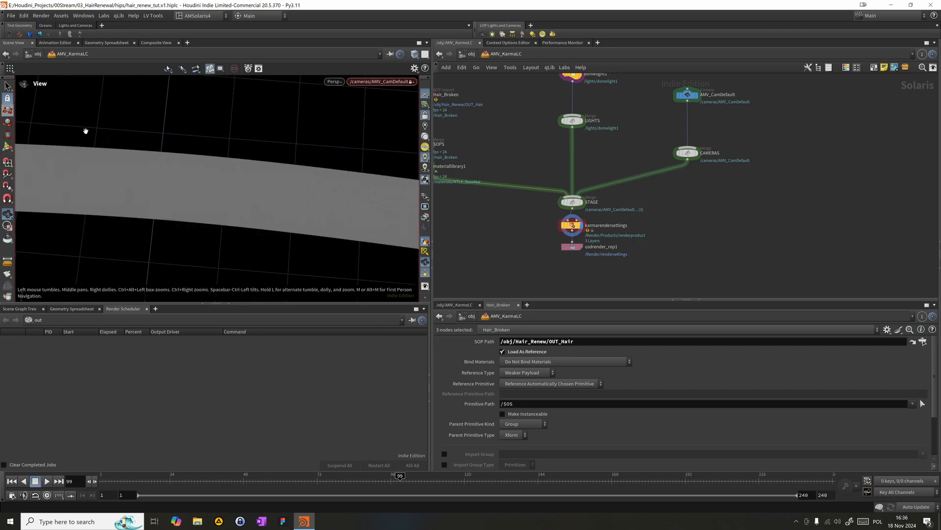
drag(128, 163, 156, 148)
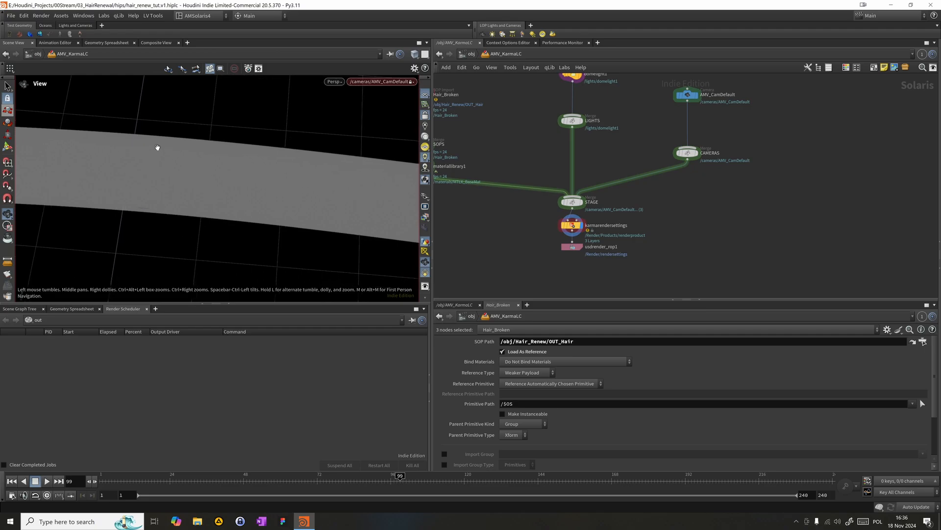
click(480, 237)
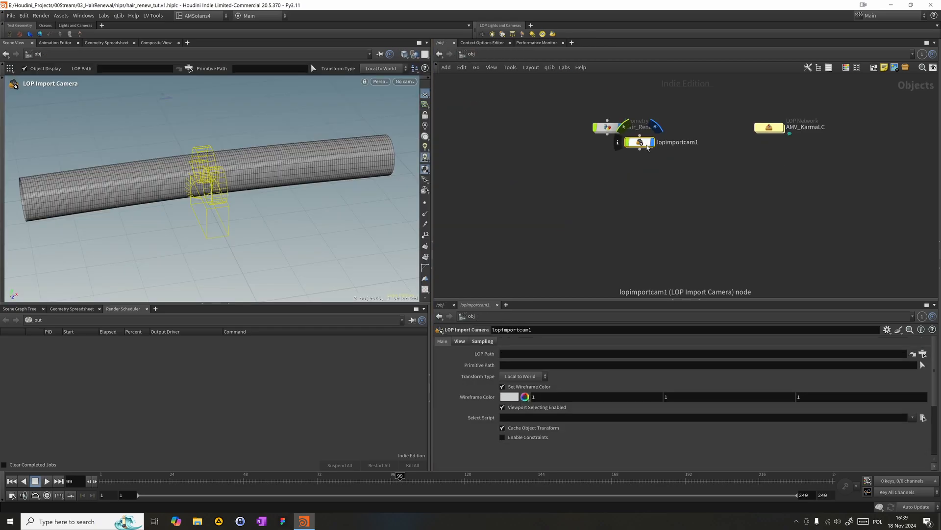
- Place a LOP Import Camera at object level with LOP Path /obj/AMV_KarmaLC/karmarendersettings and Primitive Path /cameras/AMV_CamDefault
click(678, 166)
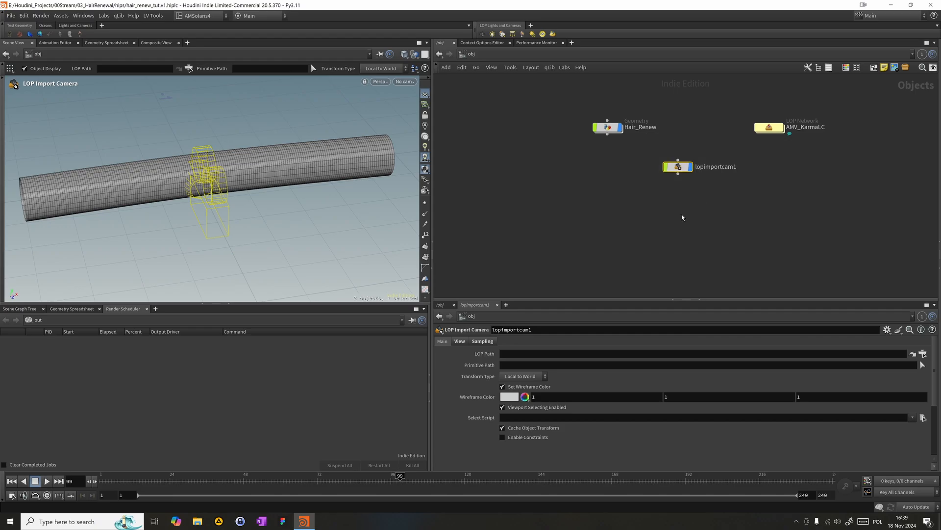
click(923, 353)
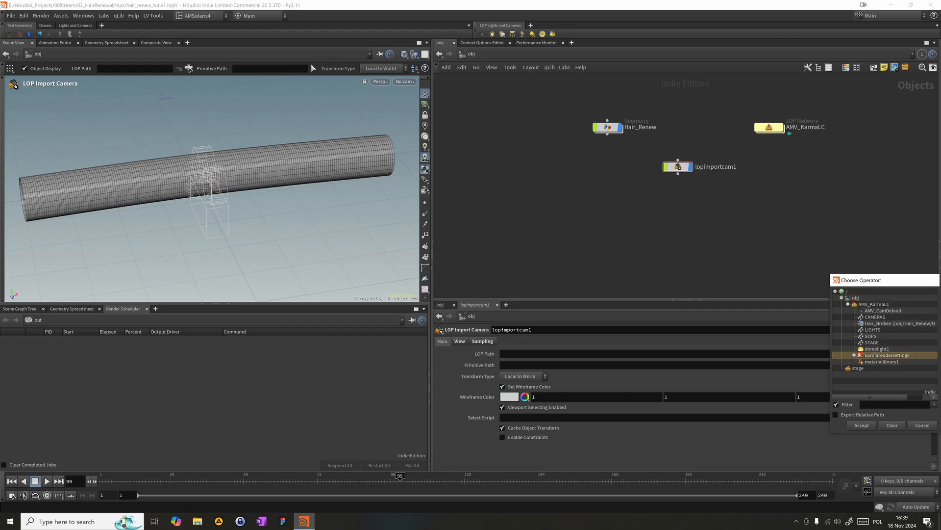
double_click(876, 355)
click(923, 365)
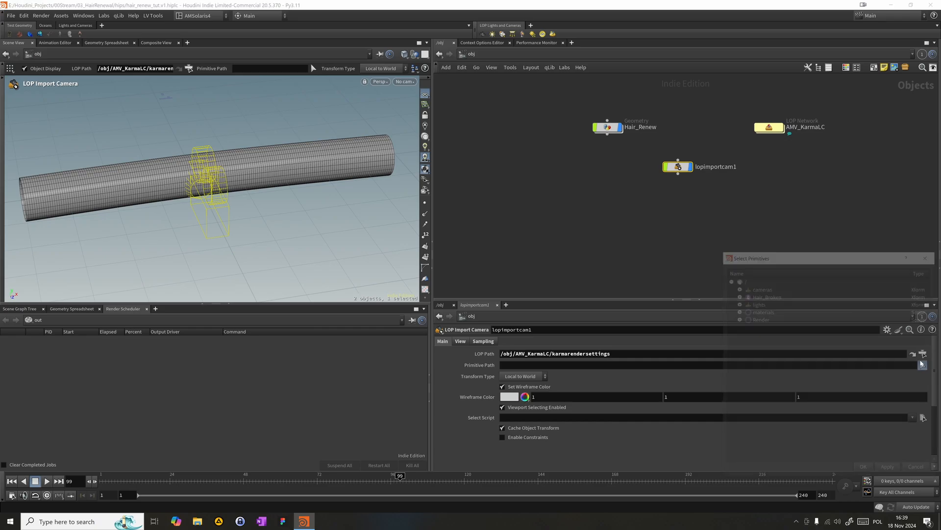
click(737, 287)
click(762, 296)
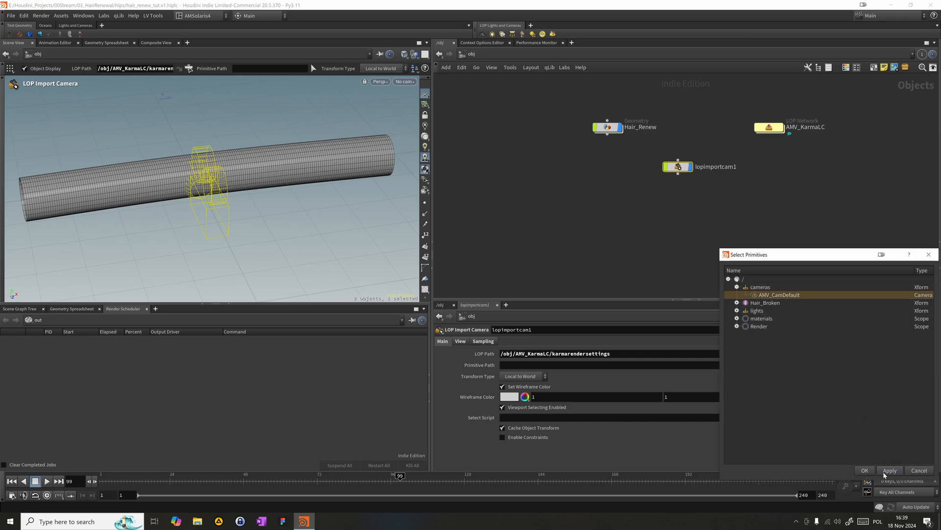
click(863, 470)
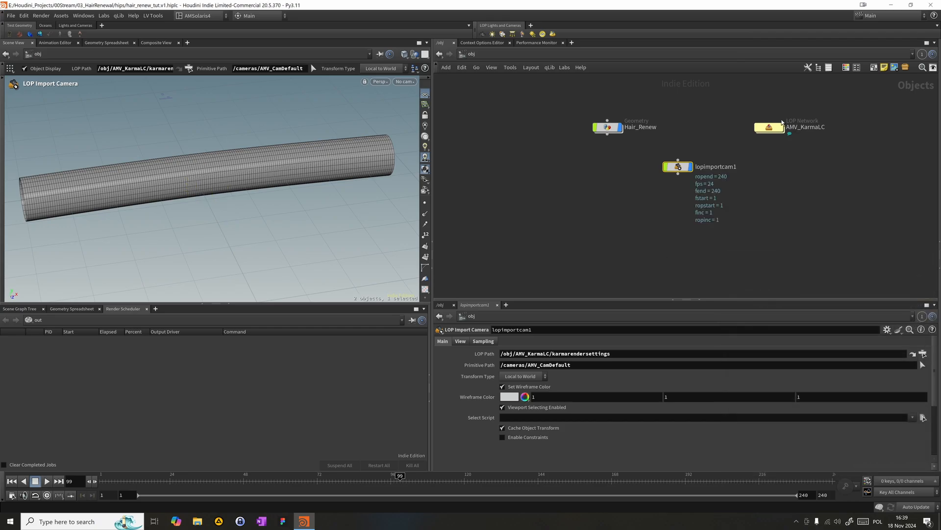
- Rename the LOP Import Camera node as LOP_Cam and look through it in the object-level viewport
double_click(767, 127)
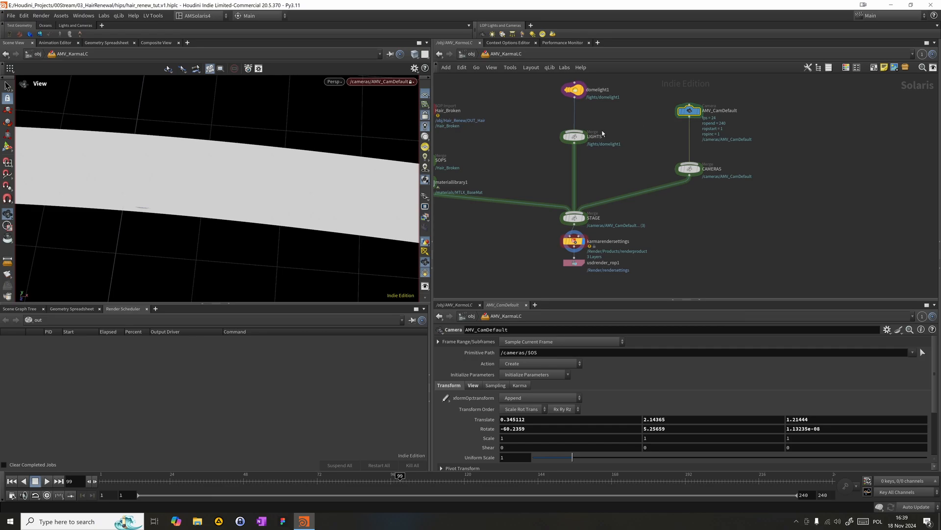
click(608, 241)
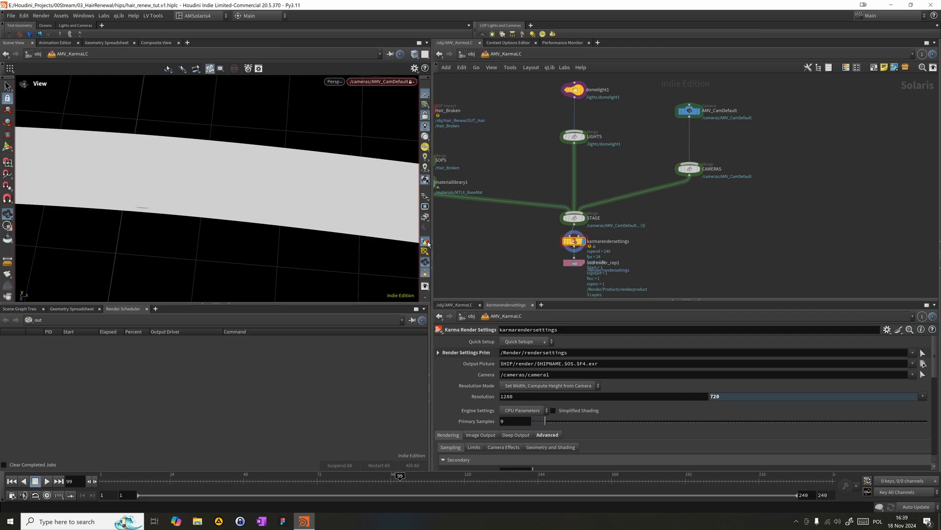
click(471, 54)
drag(608, 219, 730, 161)
click(702, 167)
key(ctrl+a)
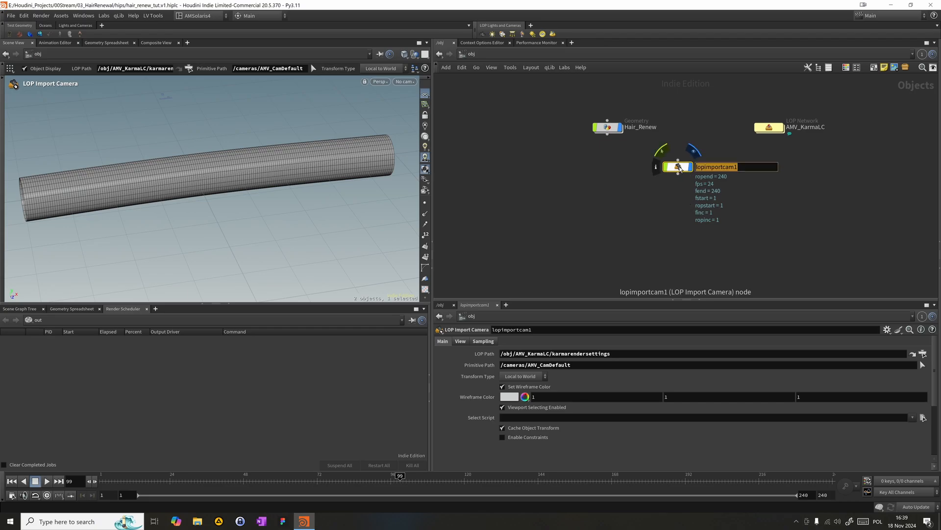
text(LOP_Cam)
key(Return)
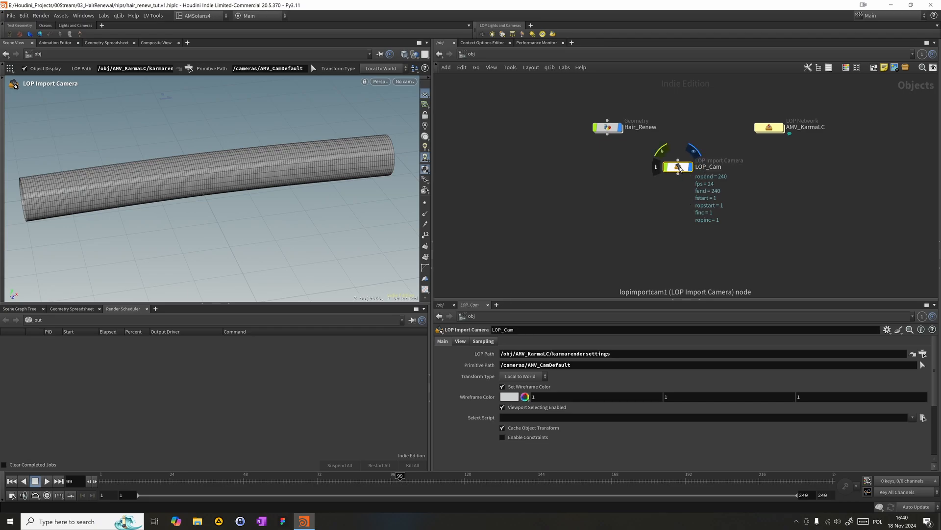
click(404, 81)
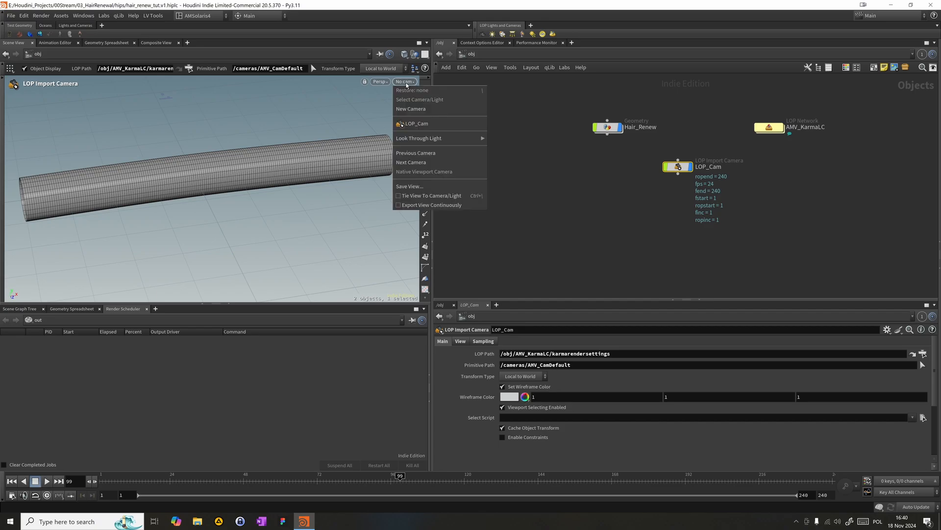
click(413, 123)
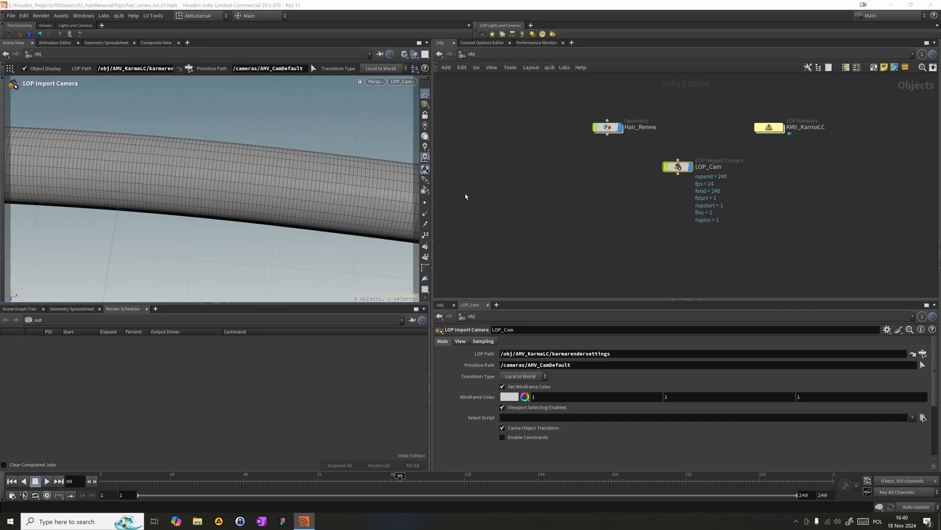
- Enter the Hair_Renew network and add a Voronoi Fracture node below the sweep
double_click(607, 127)
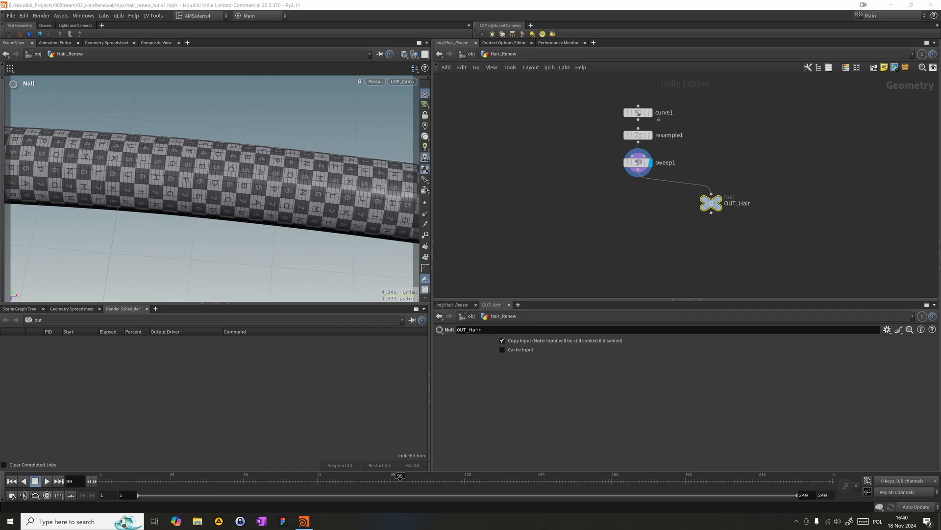
click(595, 233)
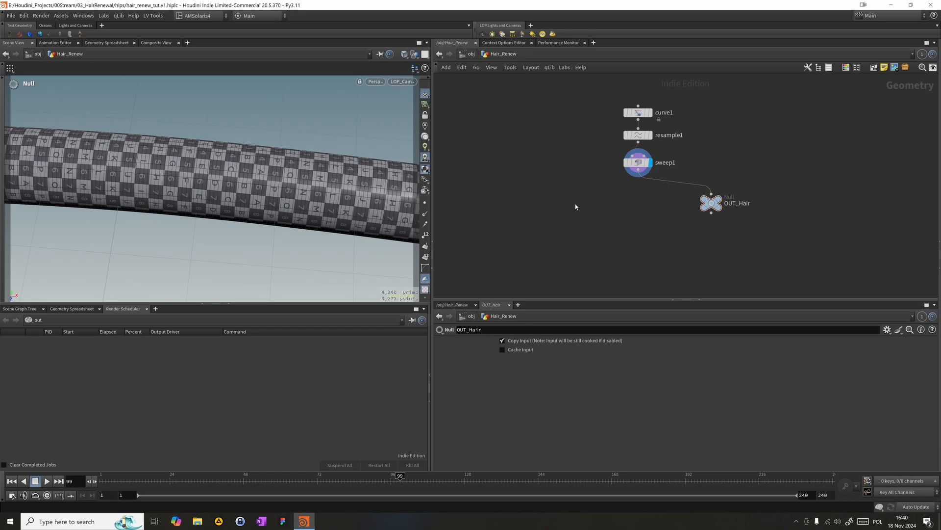
key(Tab)
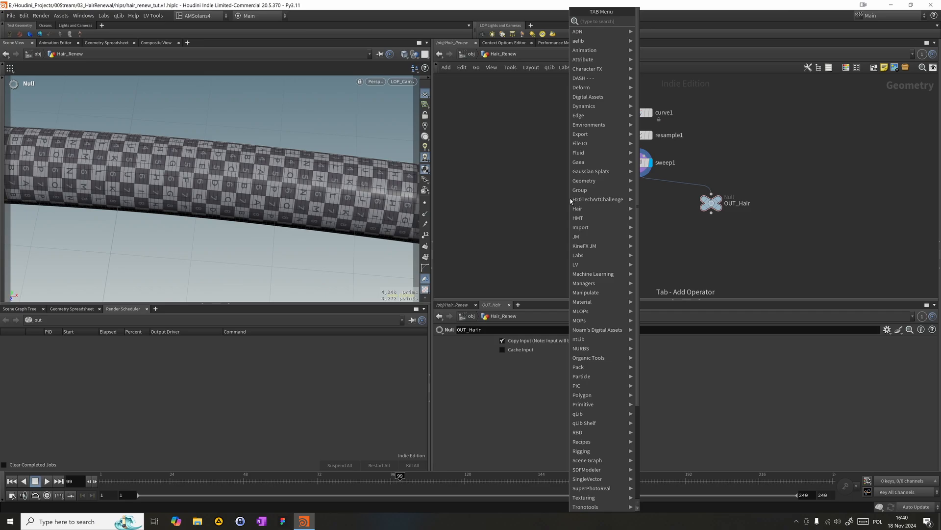
text(vor)
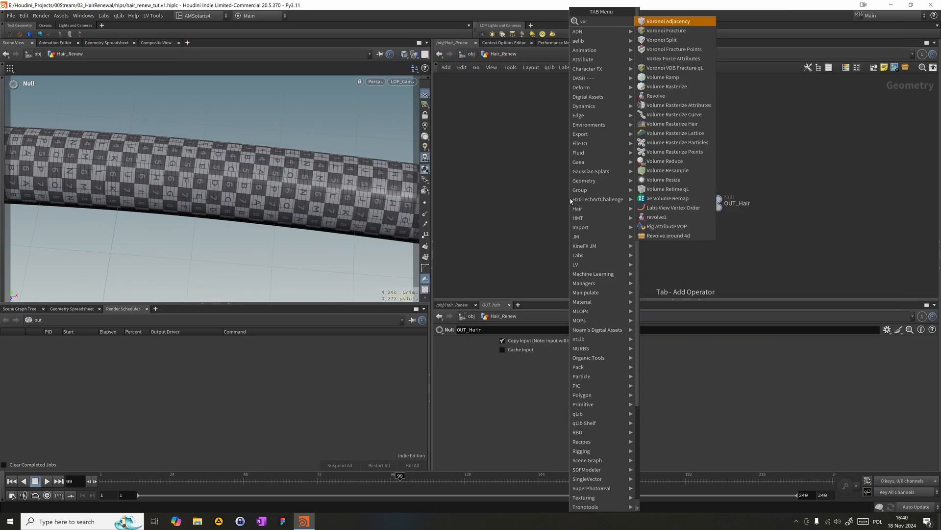
key(Down)
key(Return)
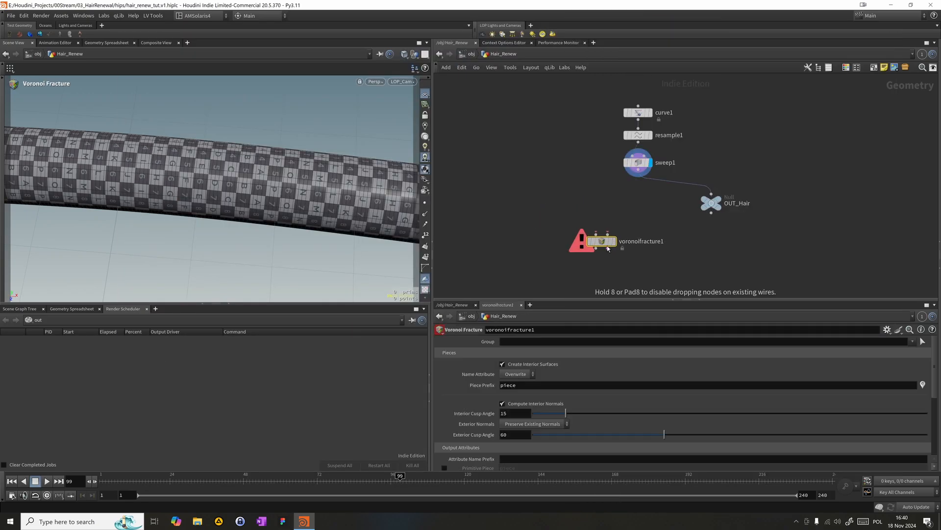
- Place the Voronoi Fracture node and spread out the sweep1, OUT_Hair and fracture nodes to make room in the network
click(643, 271)
middle_drag(625, 207, 553, 182)
drag(640, 177, 739, 175)
drag(574, 143, 536, 146)
- Add a second Resample node branching off resample1, beside the sweep
click(567, 117)
click(595, 189)
text(resa)
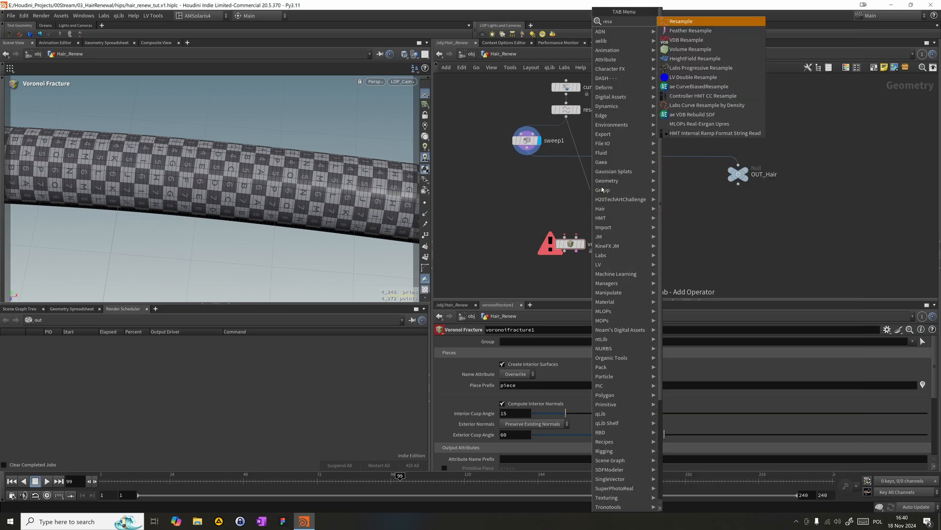
key(Return)
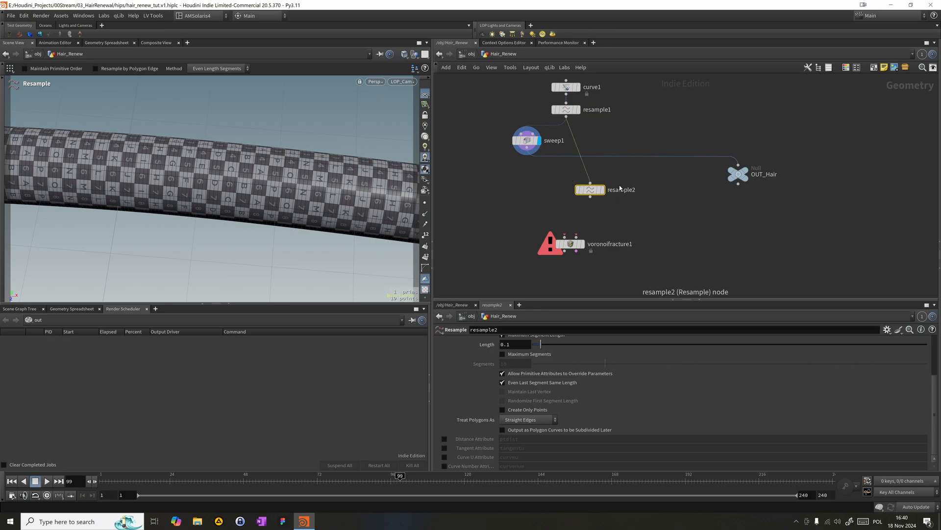
drag(597, 191, 617, 174)
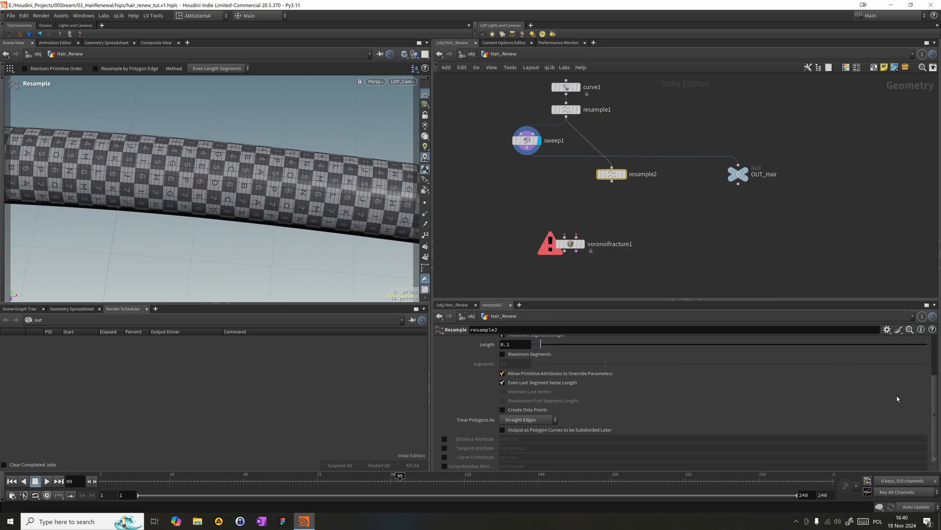
- Set the maximum segment length of resample2 to 0.05 and display its result with points shown in the viewport
drag(940, 413, 934, 412)
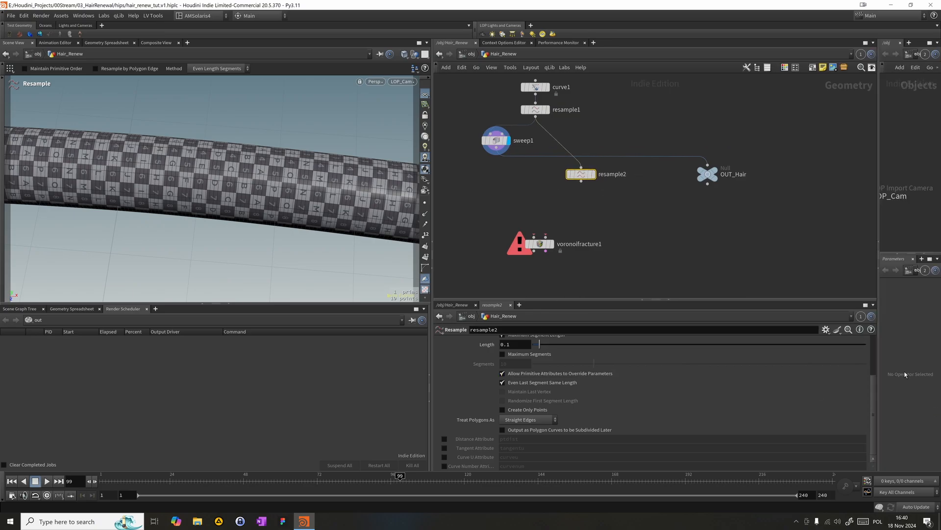
click(878, 276)
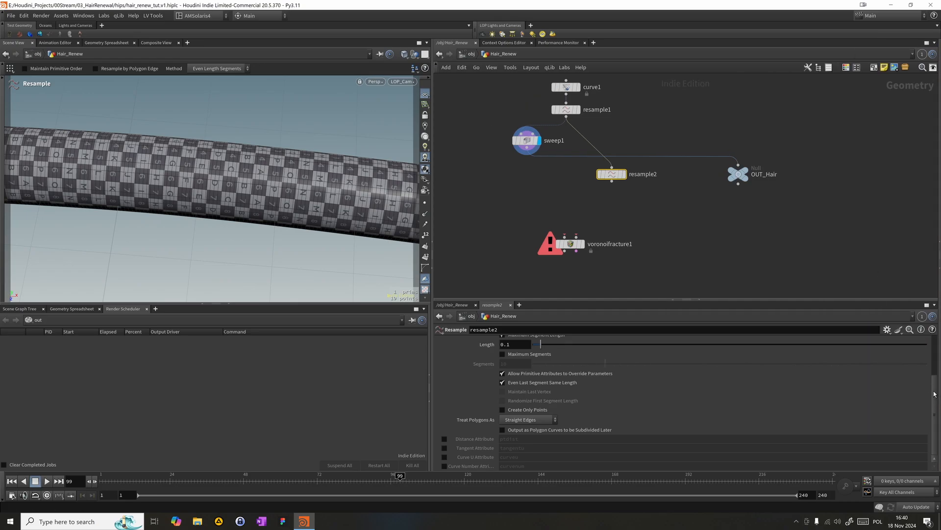
scroll(642, 380, up, 3)
click(524, 411)
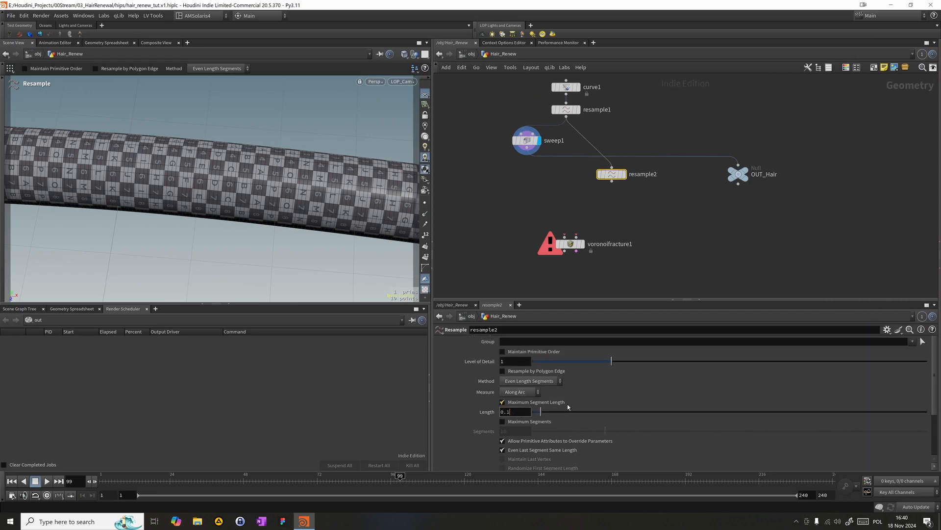
text(5)
key(Return)
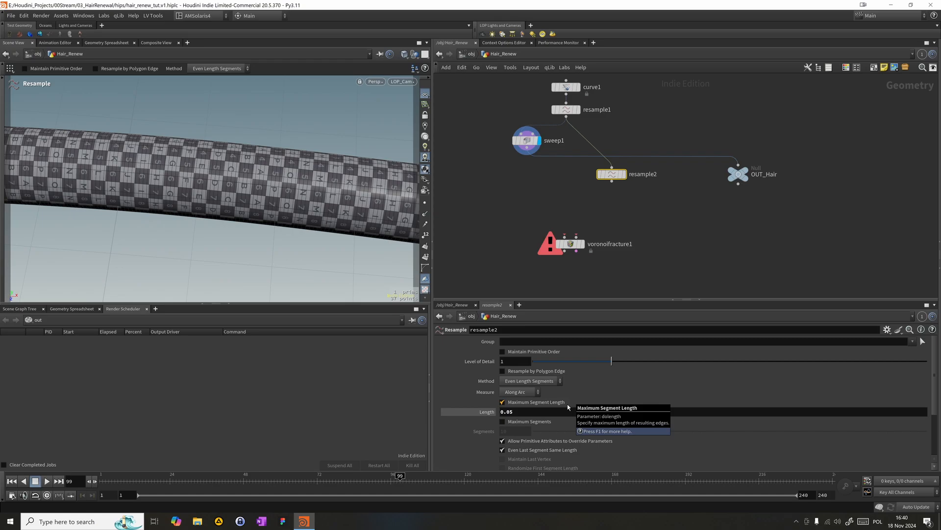
click(426, 203)
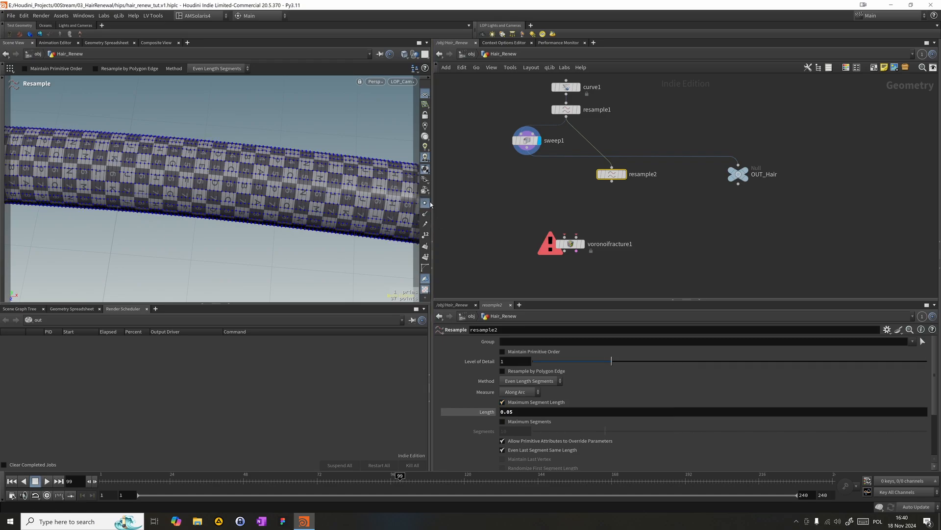
click(624, 174)
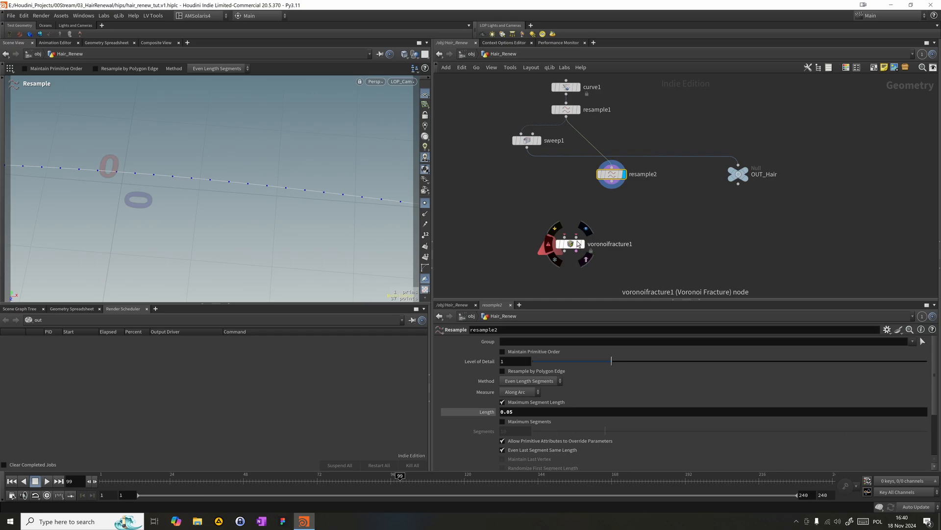
- Connect resample2 to the second input of voronoifracture1 as the fracture points
drag(580, 227, 612, 187)
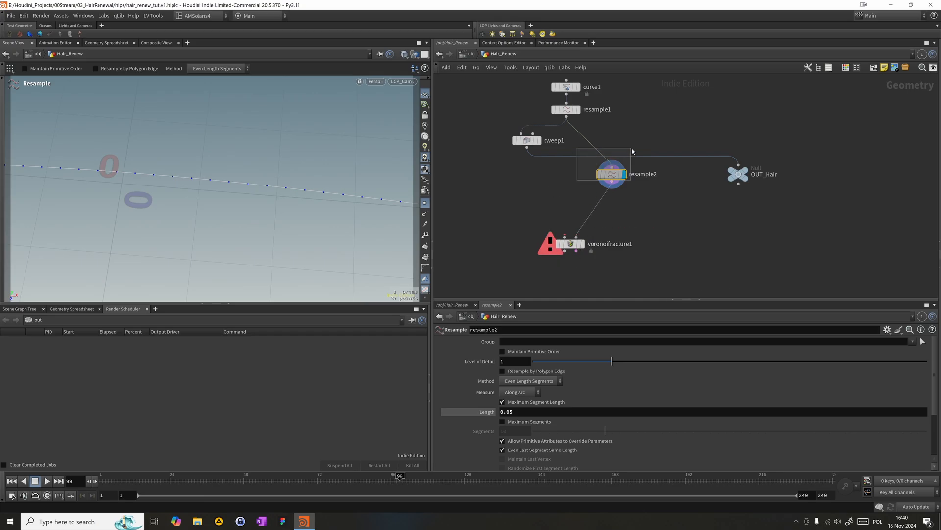
click(582, 227)
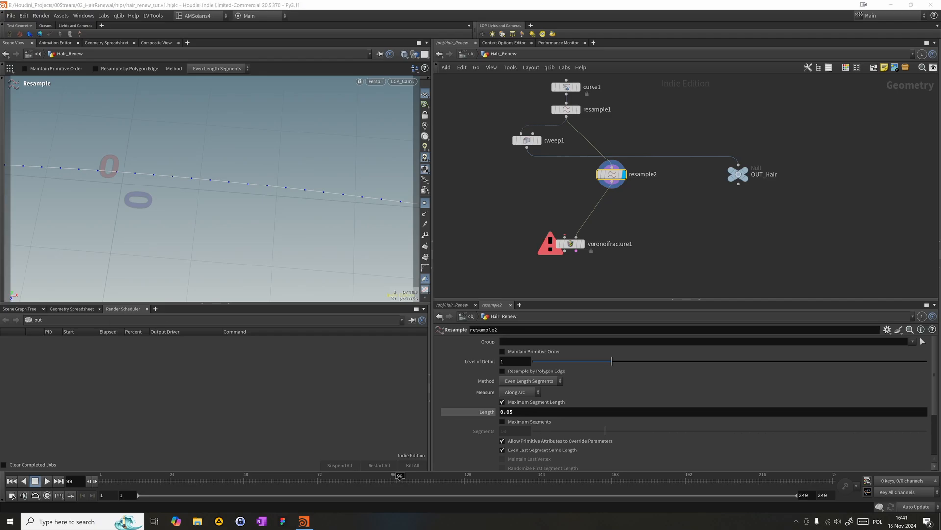
mouse_move(611, 174)
mouse_down()
mouse_move(617, 188)
mouse_move(617, 177)
mouse_up()
click(631, 138)
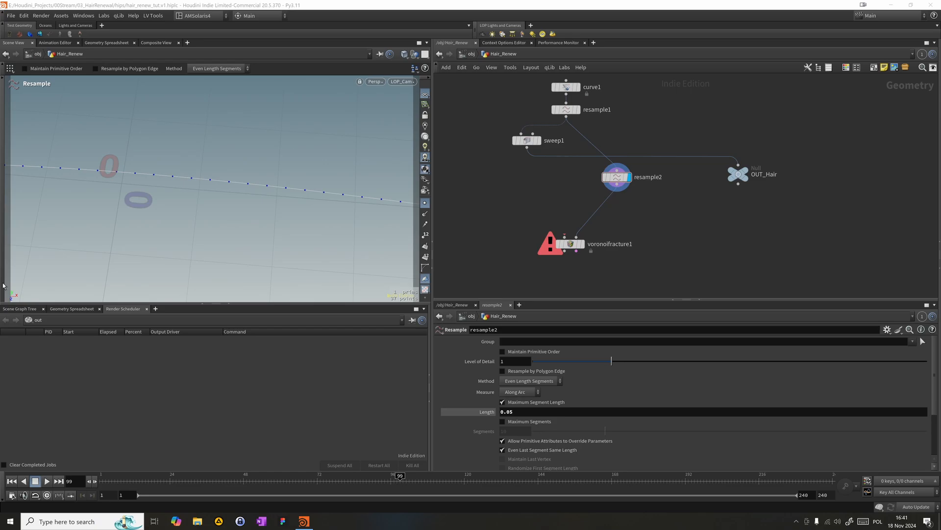
- Add an Attribute VOP and insert it between resample1 and resample2
key(Tab)
mouse_move(657, 144)
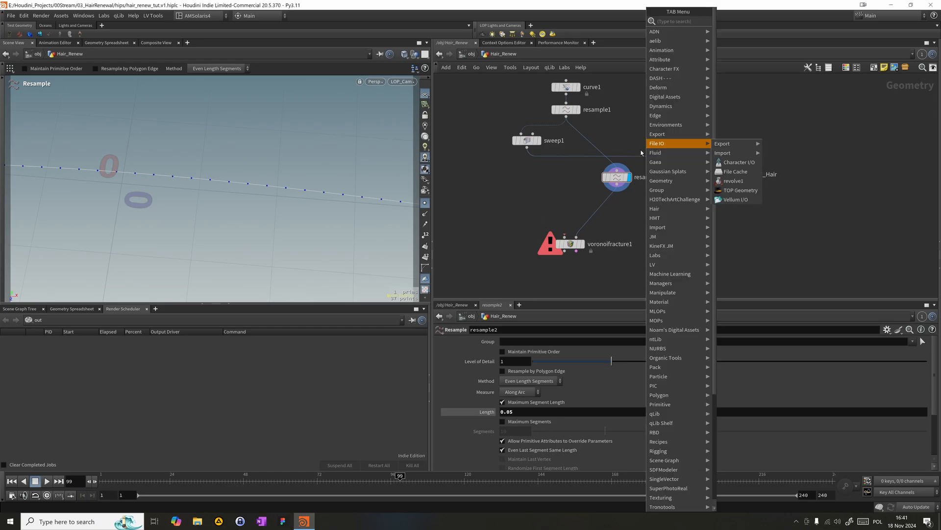
text(pointj)
key(Return)
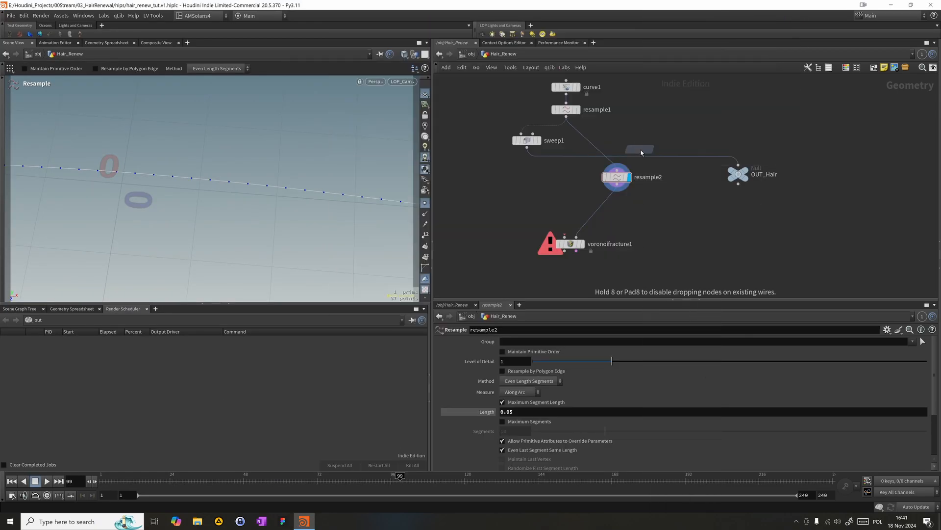
click(648, 121)
drag(648, 121, 617, 141)
- Rename the Attribute VOP as Distort_points
double_click(648, 142)
text(Distort)
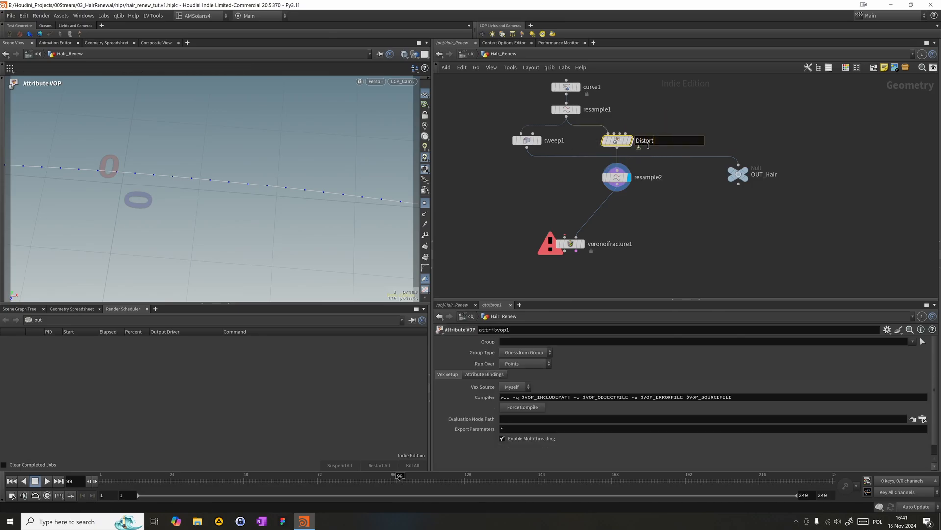
text(_points)
key(Return)
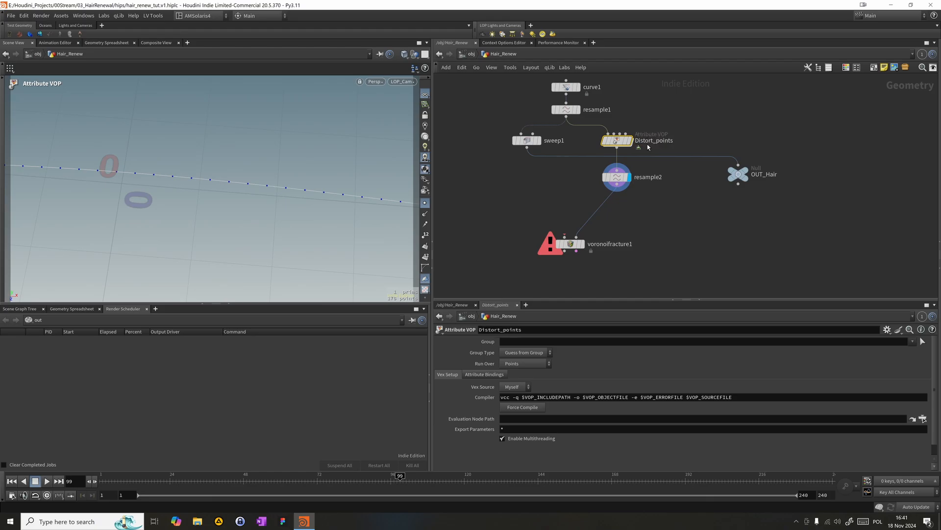
- Enter the Distort_points network and move geometryvopglobal1 well away from geometryvopoutput1
double_click(618, 141)
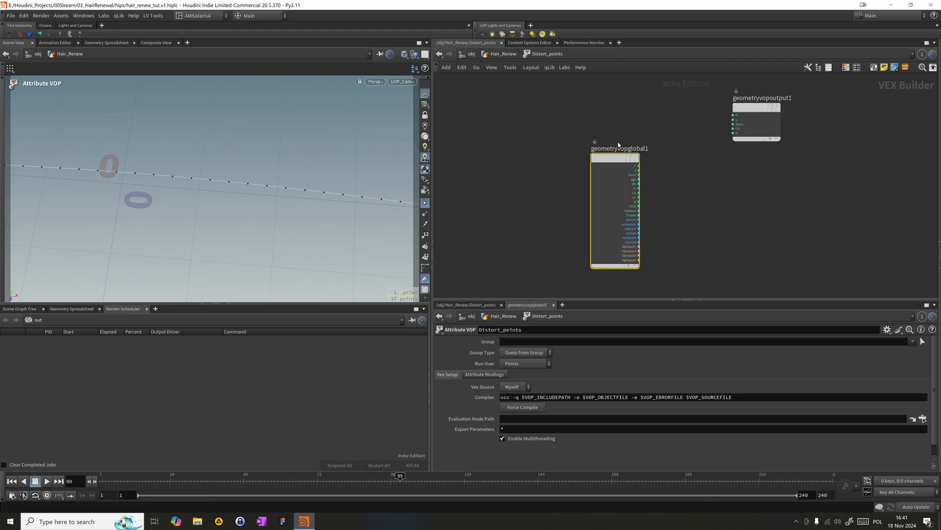
drag(623, 148, 473, 103)
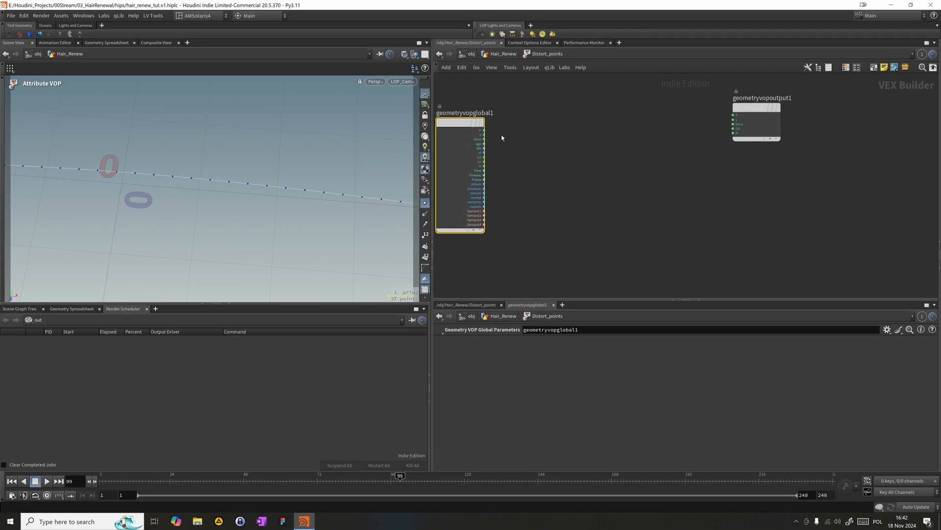
key(h)
scroll(613, 129, up, 1)
drag(567, 119, 472, 113)
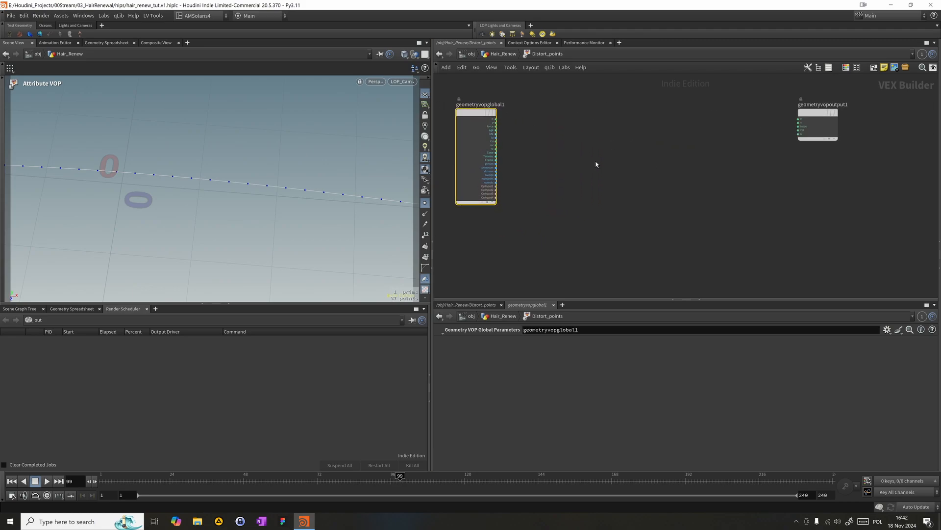
- Add a Random node and feed it the ptnum output of geometryvopglobal1
key(Tab)
mouse_move(594, 166)
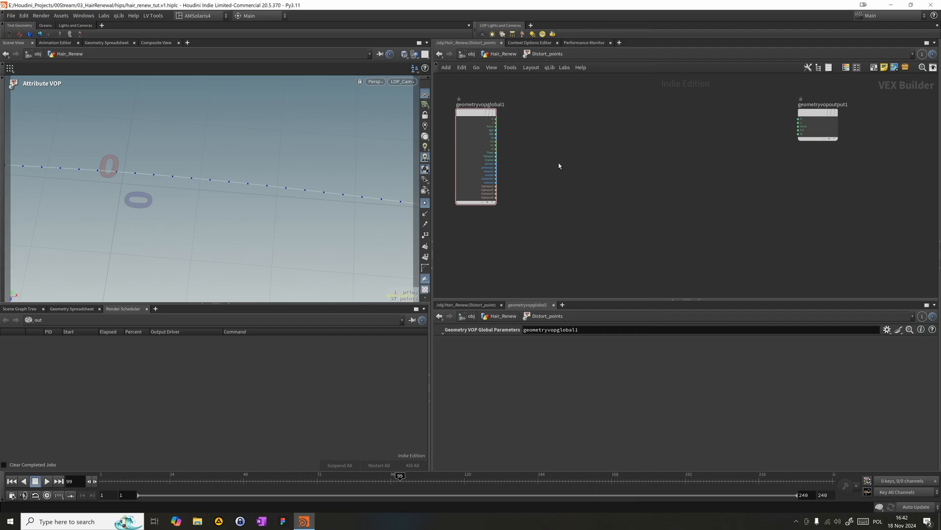
key(Tab)
text(random)
key(Return)
click(546, 167)
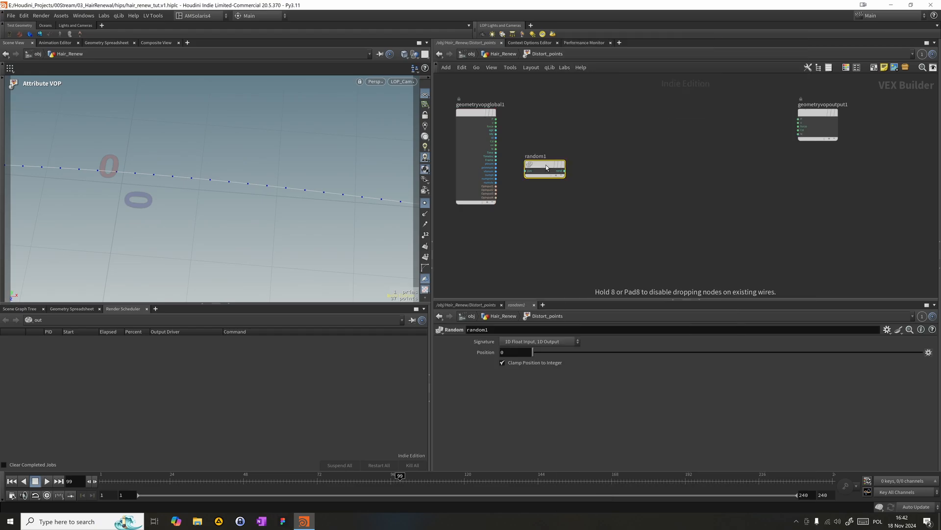
mouse_move(496, 164)
mouse_down()
mouse_move(525, 171)
mouse_move(559, 160)
mouse_move(556, 171)
mouse_up()
- Add an Add node and place it below geometryvopglobal1
key(Tab)
text(add)
key(Return)
click(526, 228)
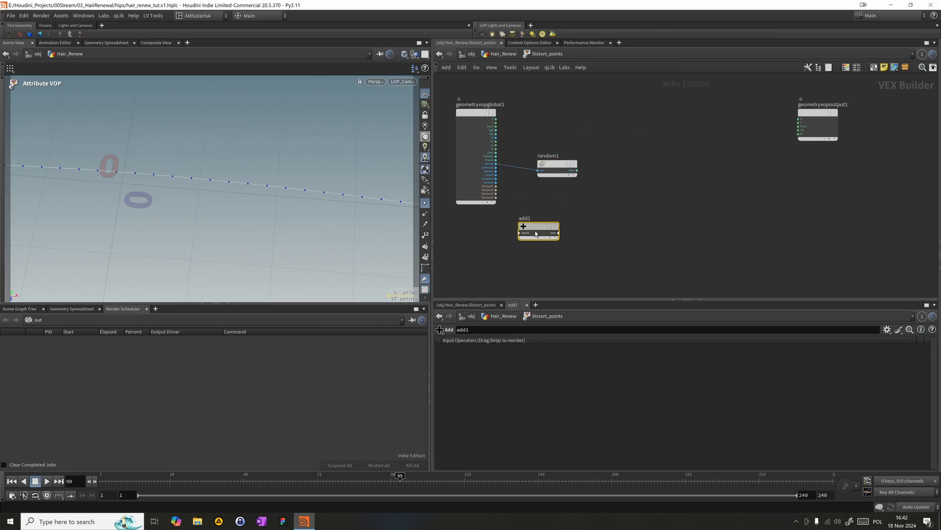
drag(535, 233, 476, 241)
- Add a Parameter node beside the Add node
key(Tab)
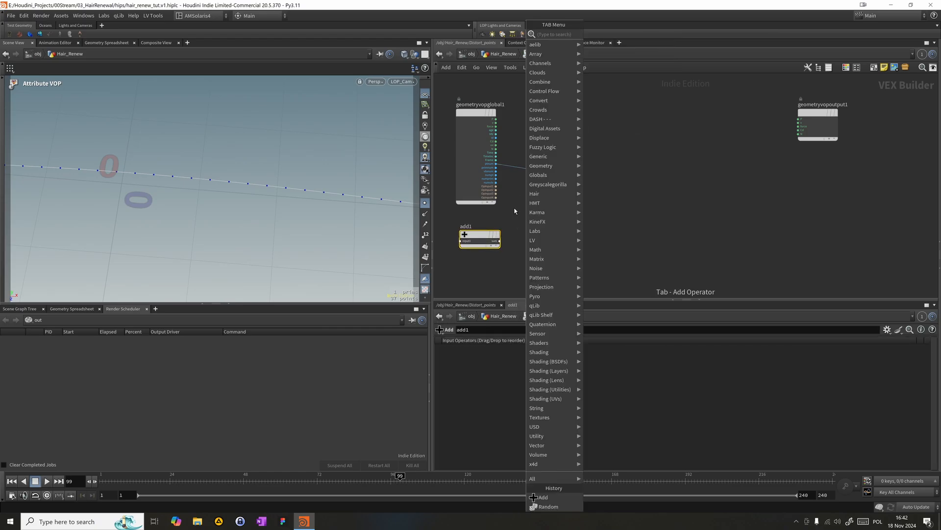
text(pr)
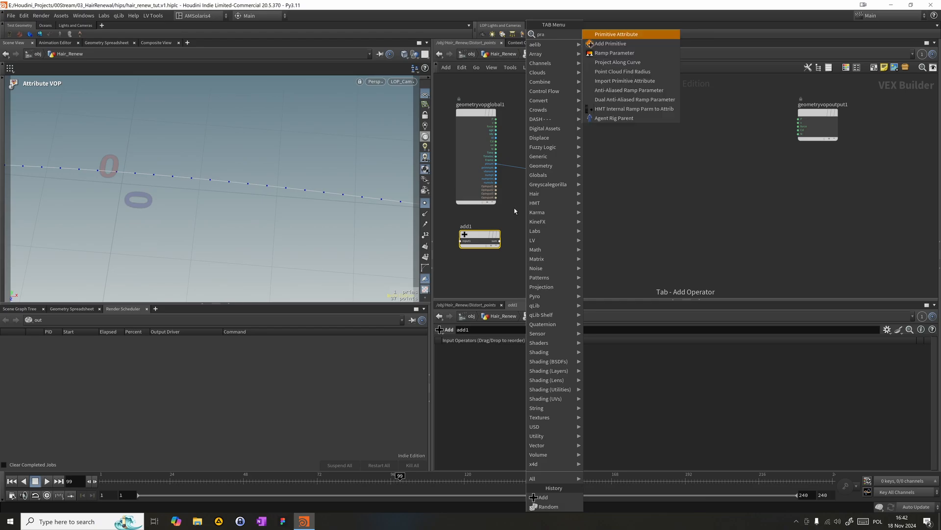
key(BackSpace)
text(aram)
key(Return)
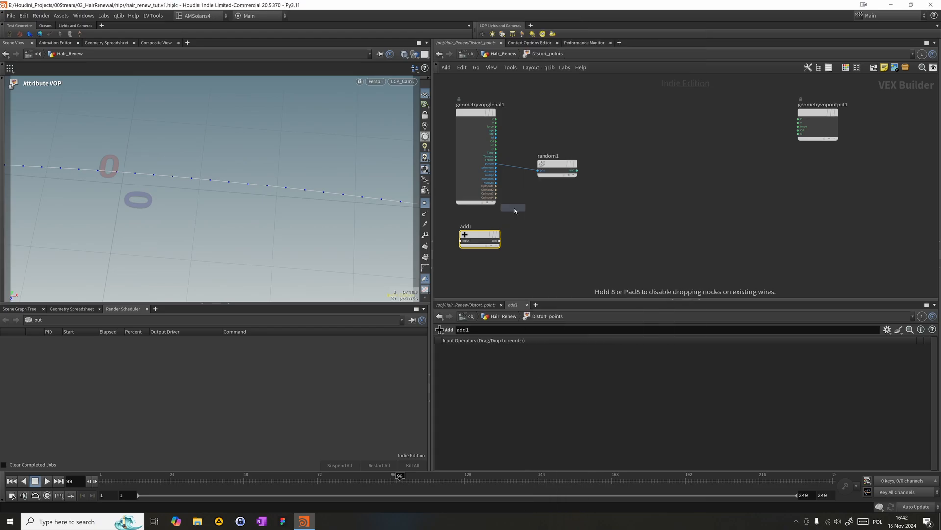
click(500, 225)
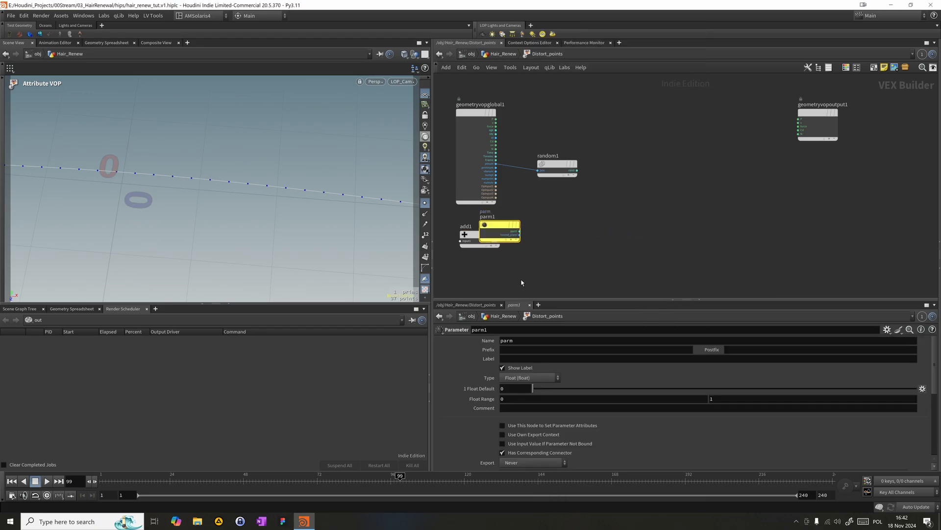
- Make the parameter an Integer and set both its name and label to seed
click(542, 376)
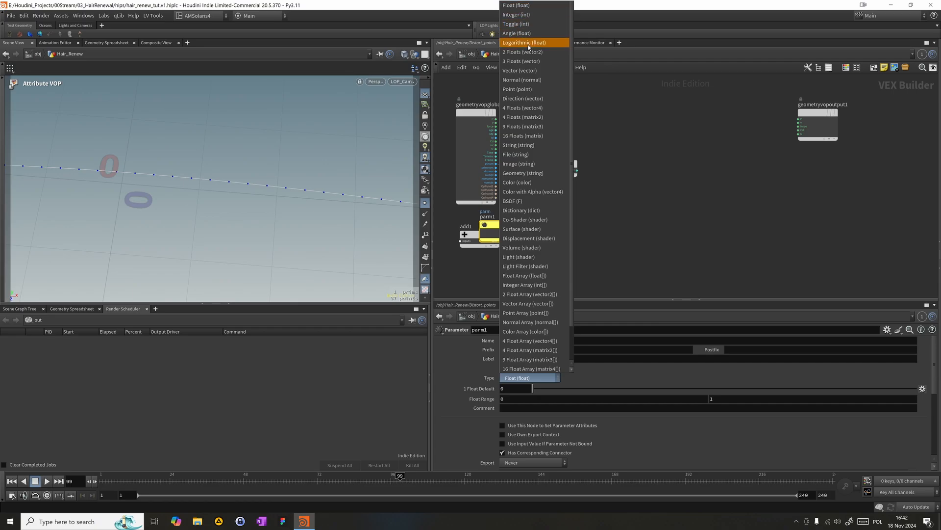
click(520, 15)
double_click(523, 340)
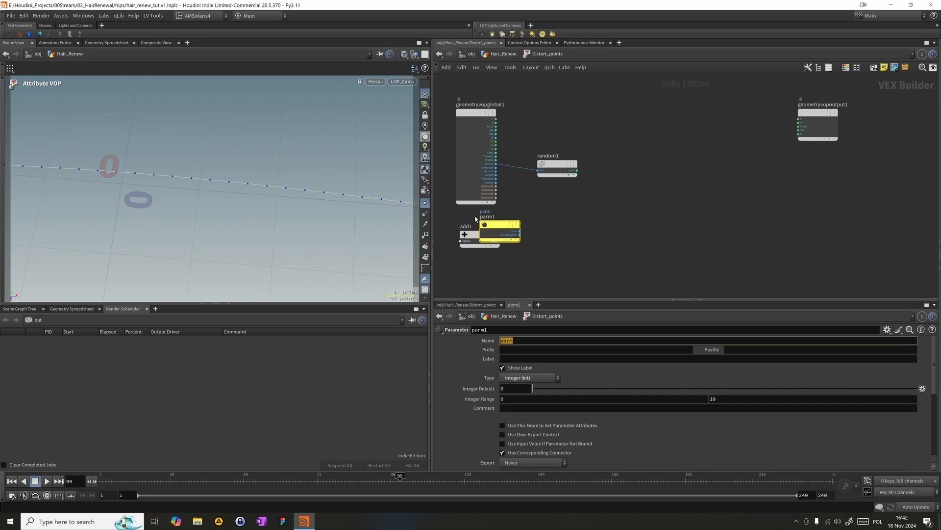
text(sa)
key(Tab)
key(Tab)
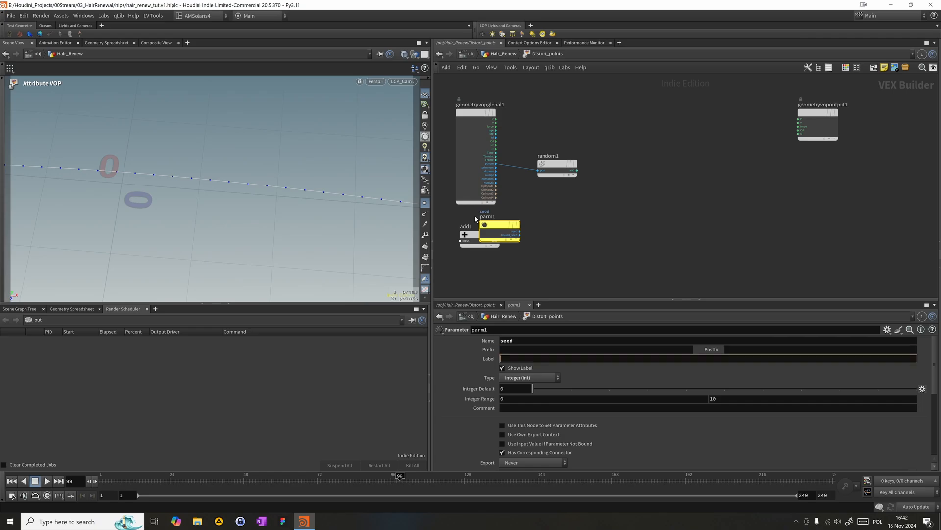
text(seed)
key(Return)
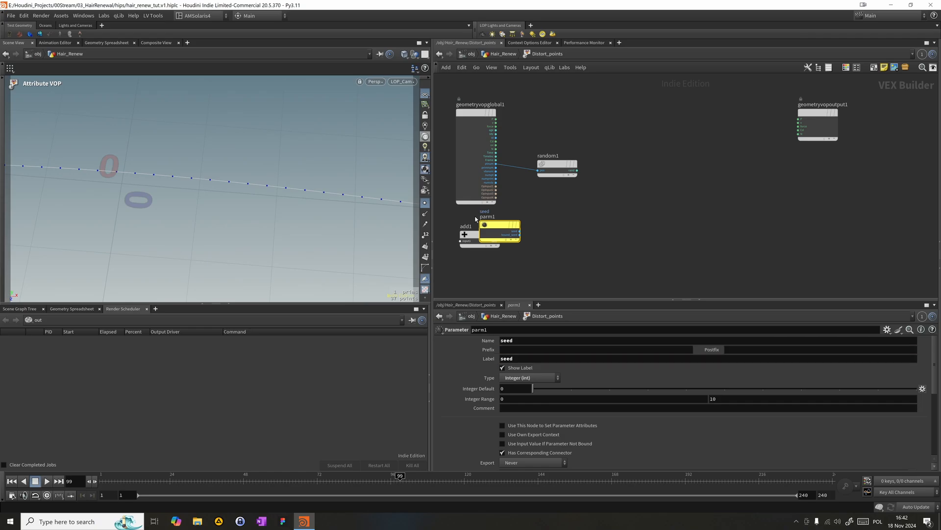
- Insert the Add node between ptnum and random1, connect the seed parameter to it and move random1 closer
drag(495, 227, 523, 170)
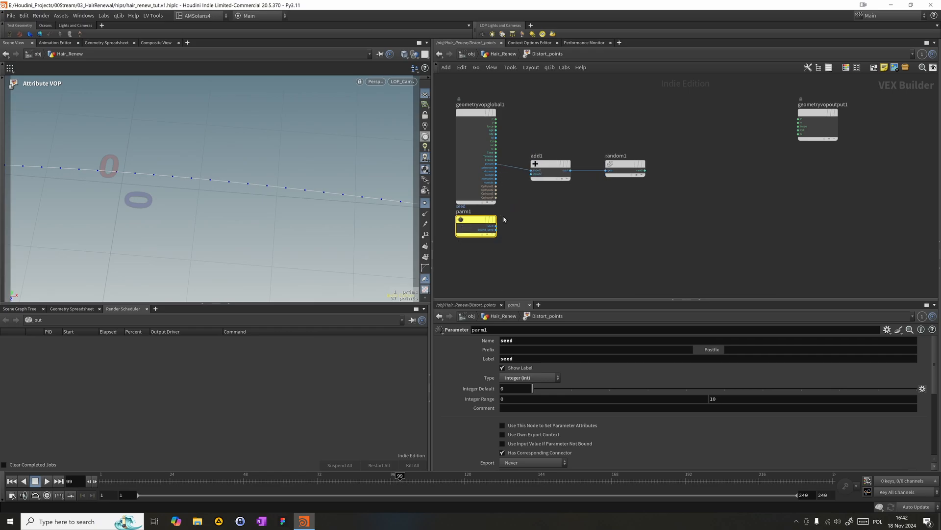
drag(496, 226, 527, 175)
click(619, 165)
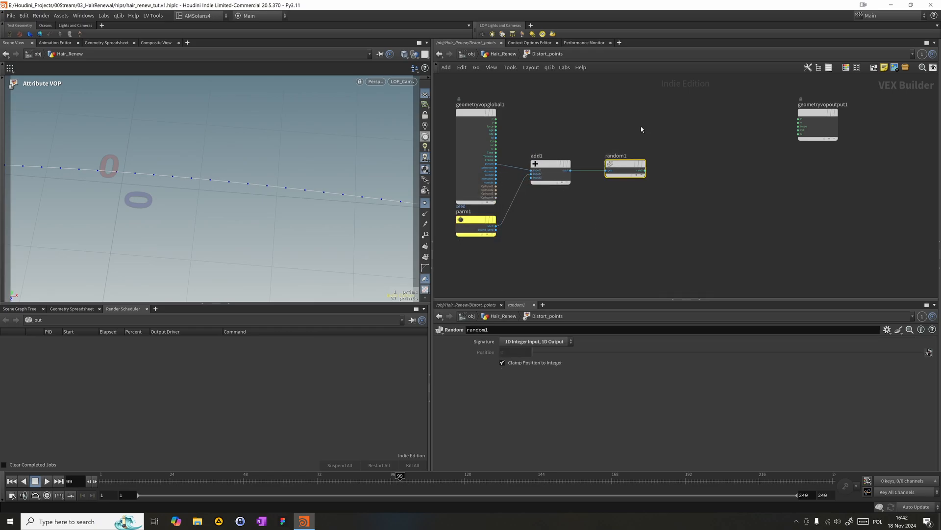
drag(631, 165, 609, 165)
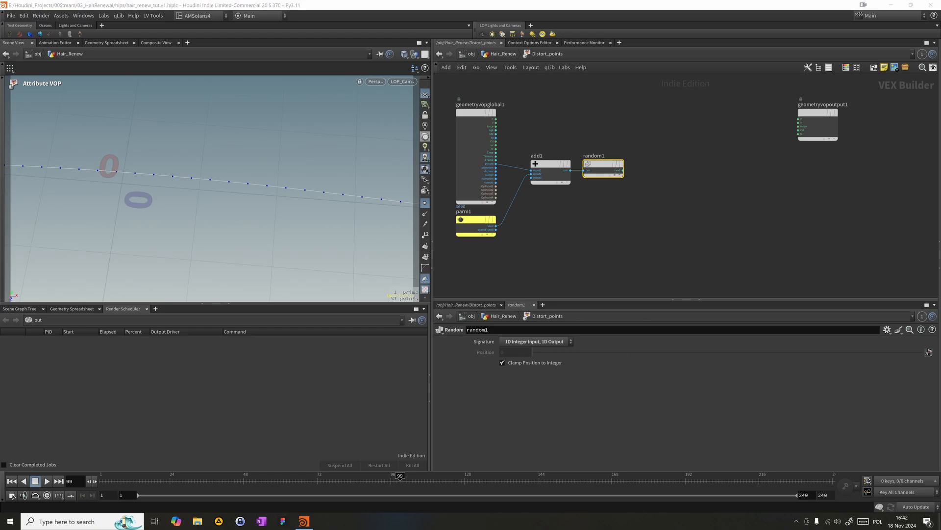
- Add a Fit Range node after random1 and connect the random output to its value input
click(554, 219)
key(Tab)
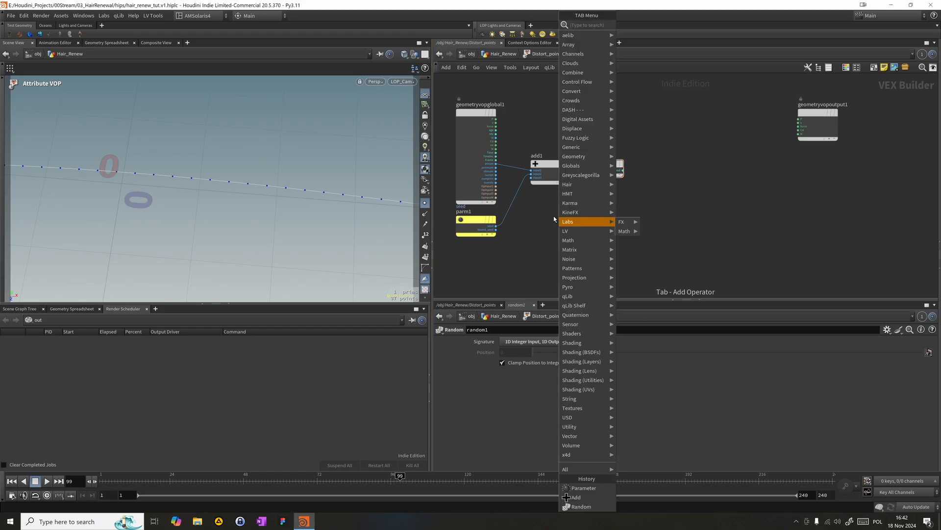
text(fit)
key(Return)
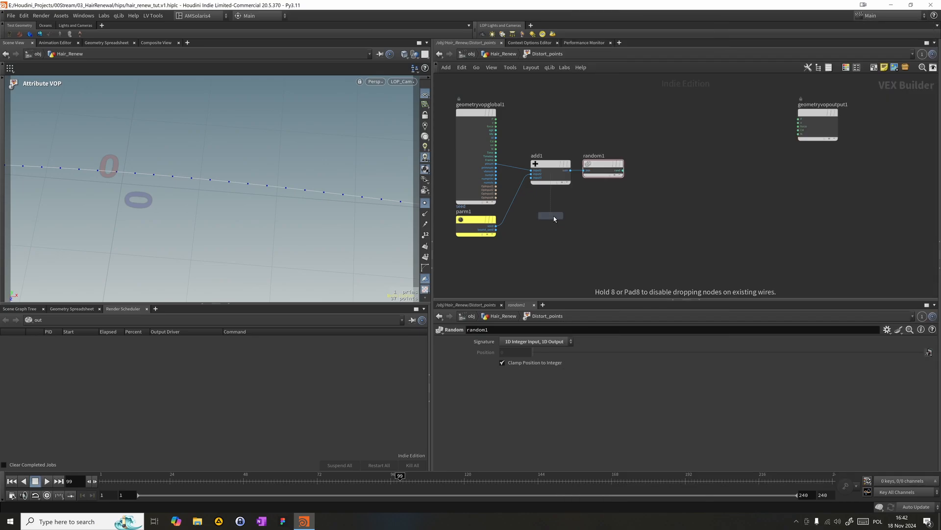
click(661, 180)
drag(623, 171, 643, 175)
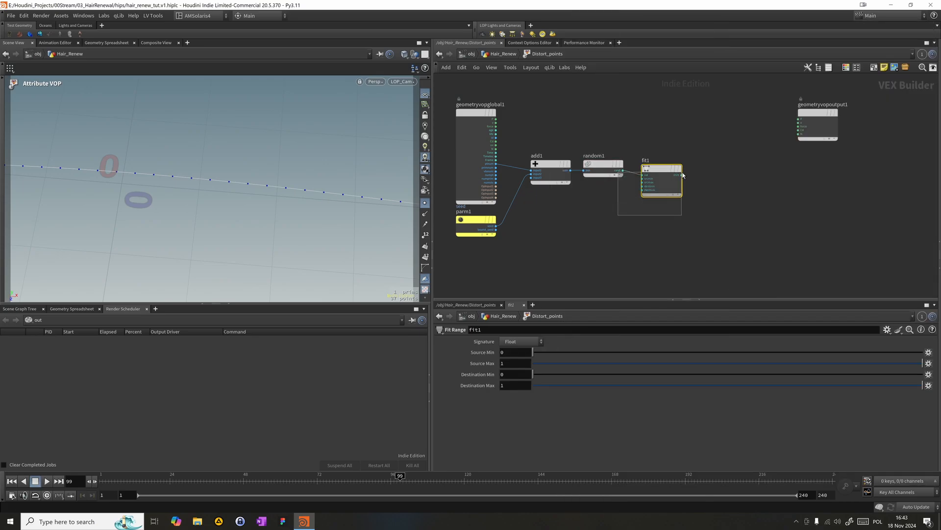
- Move the Fit Range node closer to random1 and set its Destination Min to -1
drag(667, 187, 657, 181)
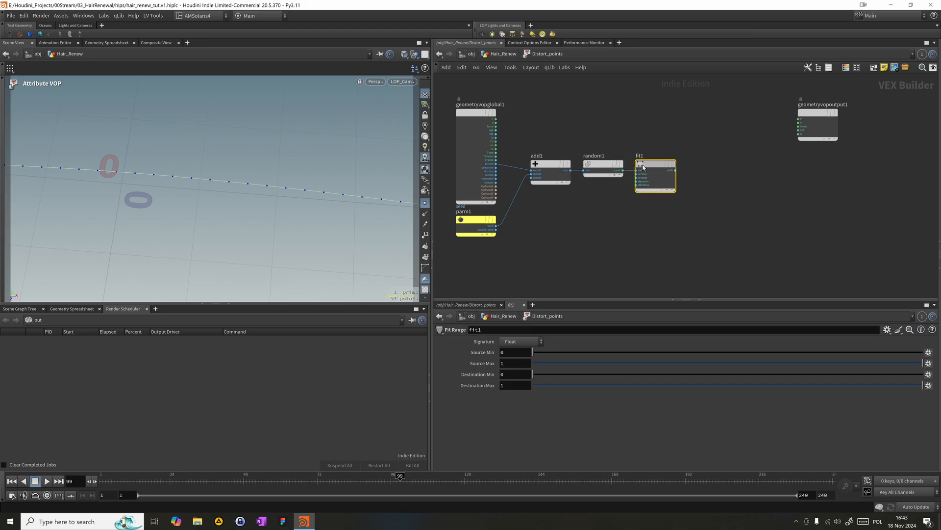
click(522, 374)
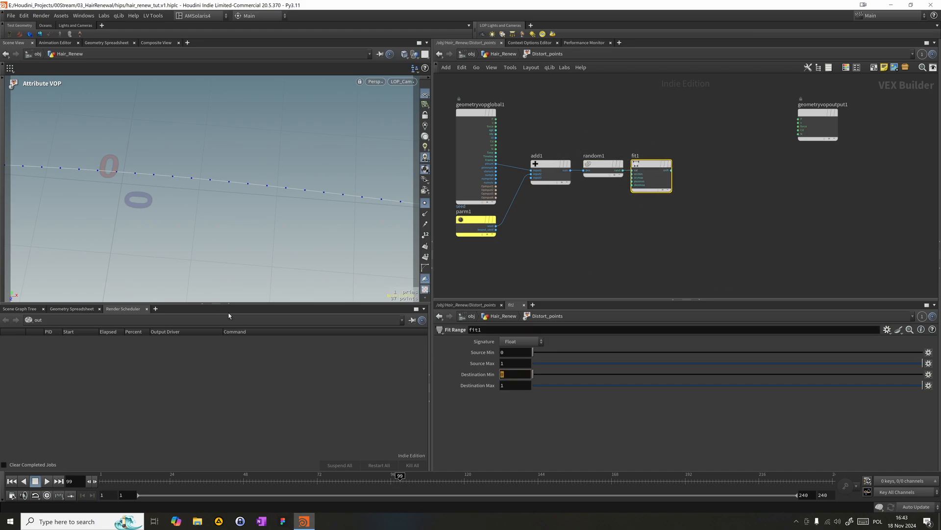
text(-1)
key(Return)
- Switch random1's signature to a 3D output and set fit1's Destination Min to -1 on all three components
click(599, 168)
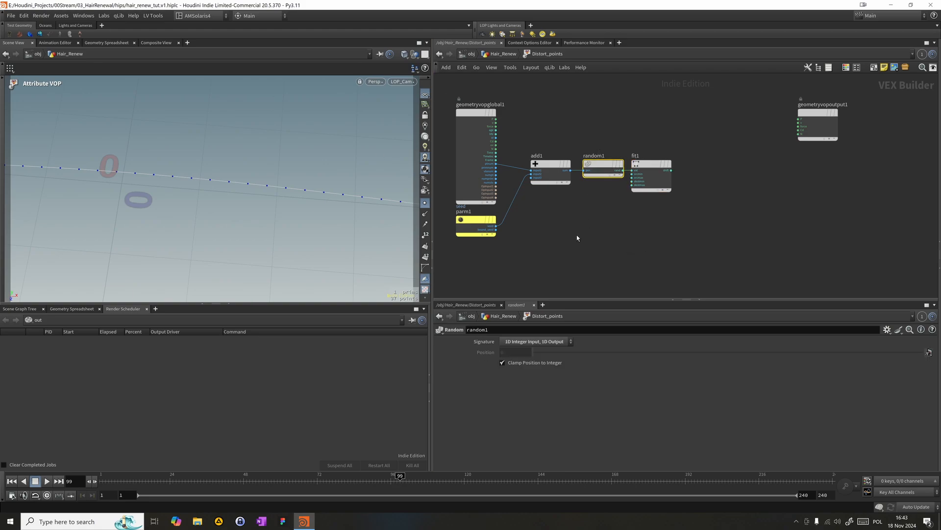
click(540, 344)
click(534, 372)
drag(658, 211, 657, 189)
text(-1)
key(Tab)
text(-1)
key(Tab)
text(-1)
key(Return)
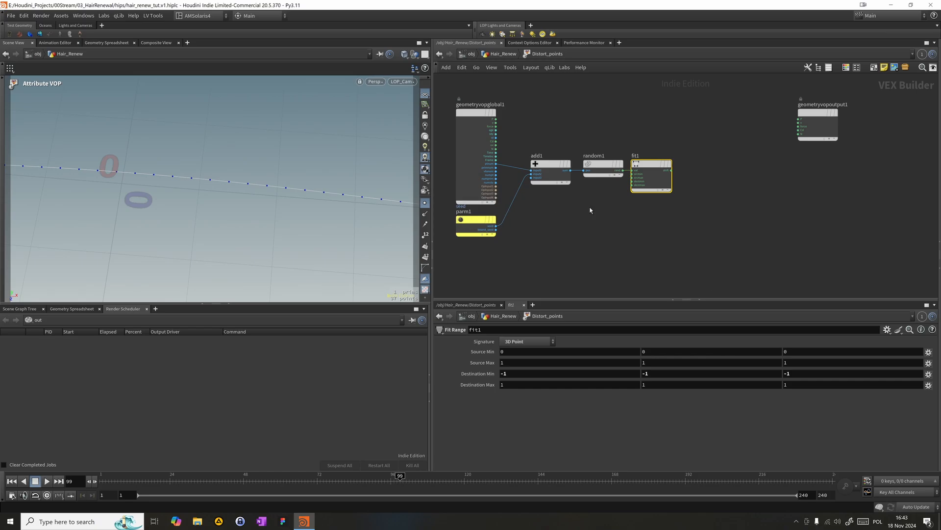
- In the Hair_Renew network, move resample2 ahead of Distort_points and enable its Tangent Attribute tangentu
middle_drag(613, 219, 652, 209)
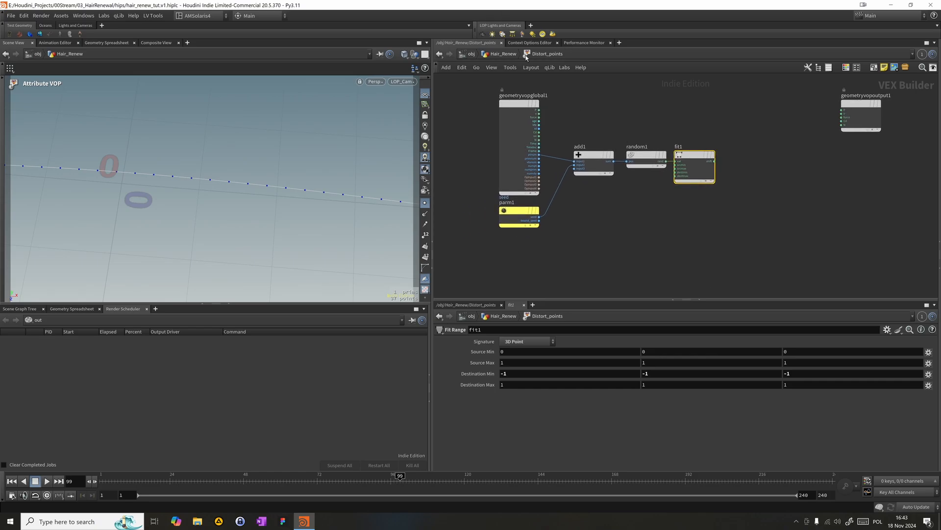
click(499, 54)
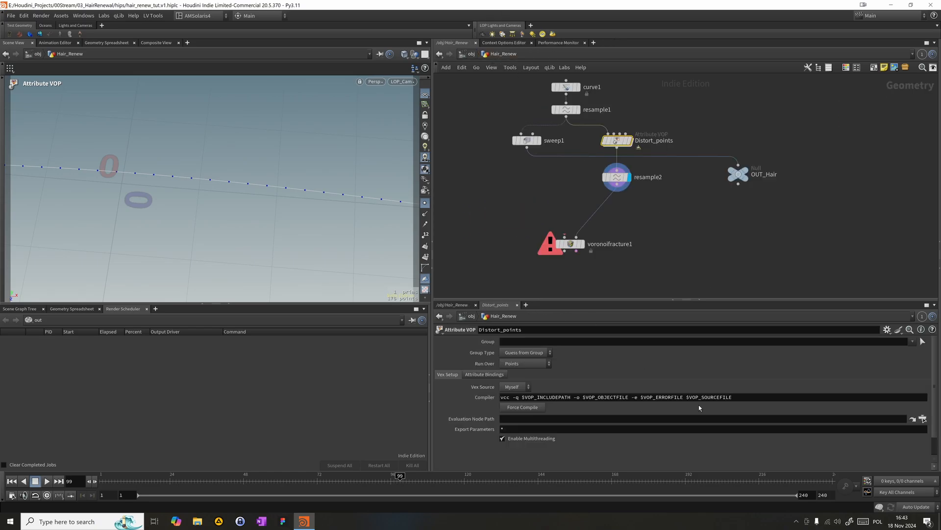
drag(541, 189, 639, 138)
scroll(933, 397, down, 3)
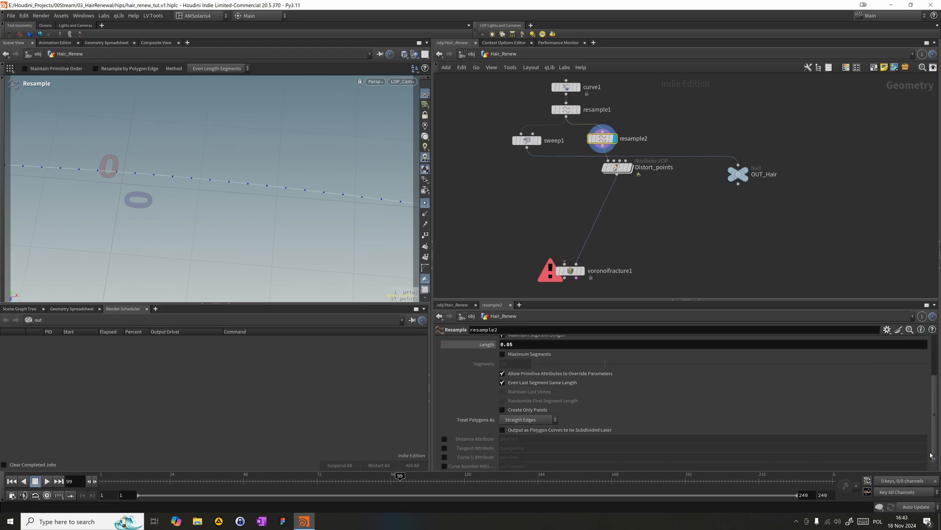
click(444, 448)
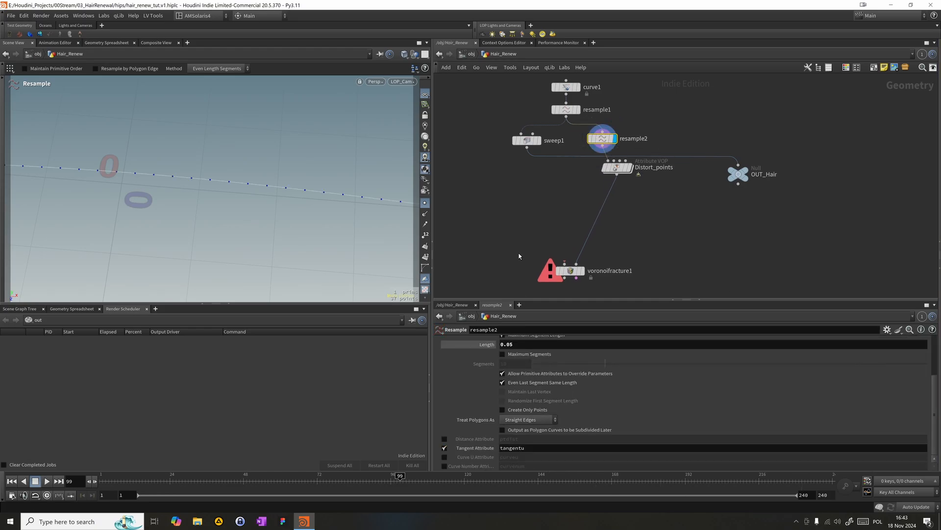
- Enable the Curve U Attribute curveu on resample1 and align resample2 directly above Distort_points
middle_drag(519, 254, 518, 272)
drag(492, 129, 563, 111)
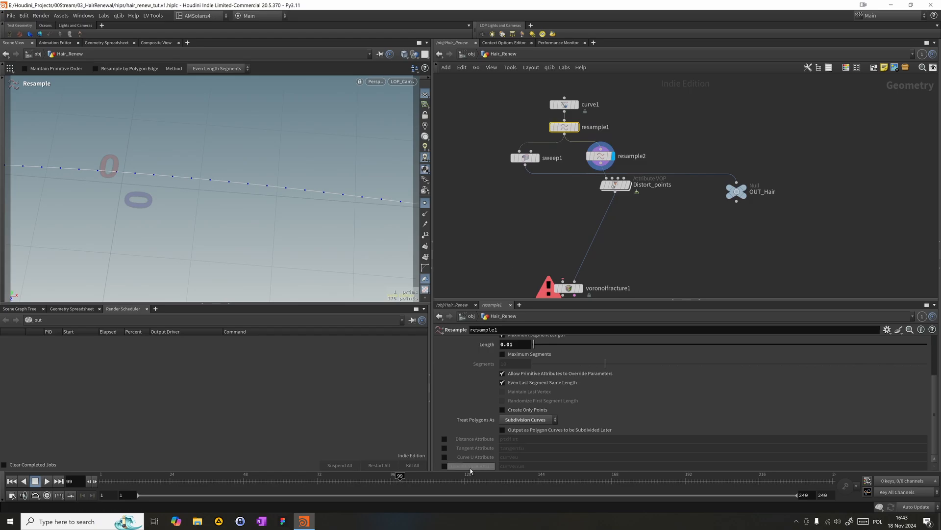
click(444, 456)
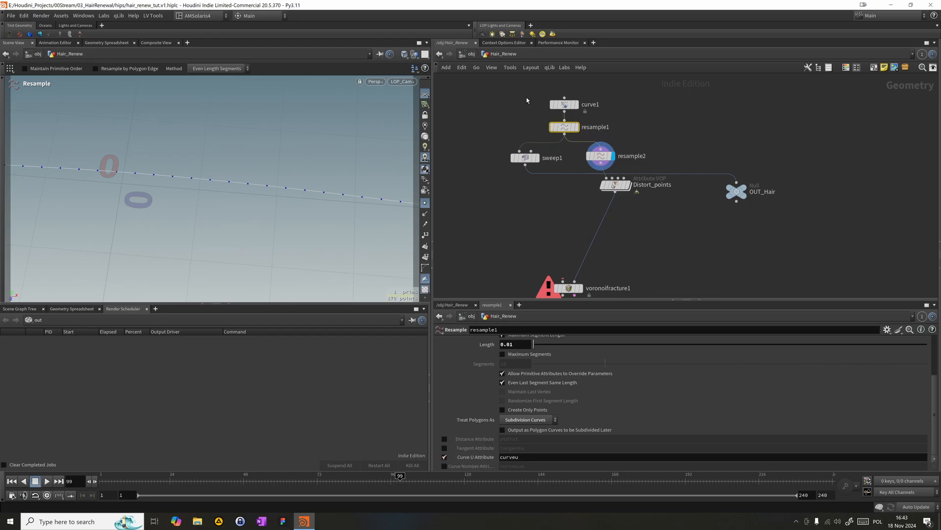
drag(603, 160, 617, 162)
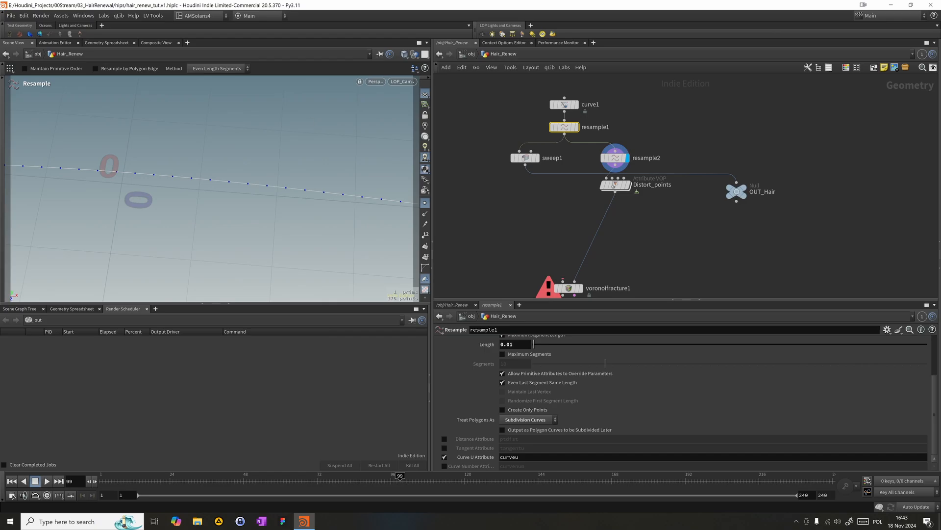
drag(678, 116, 629, 166)
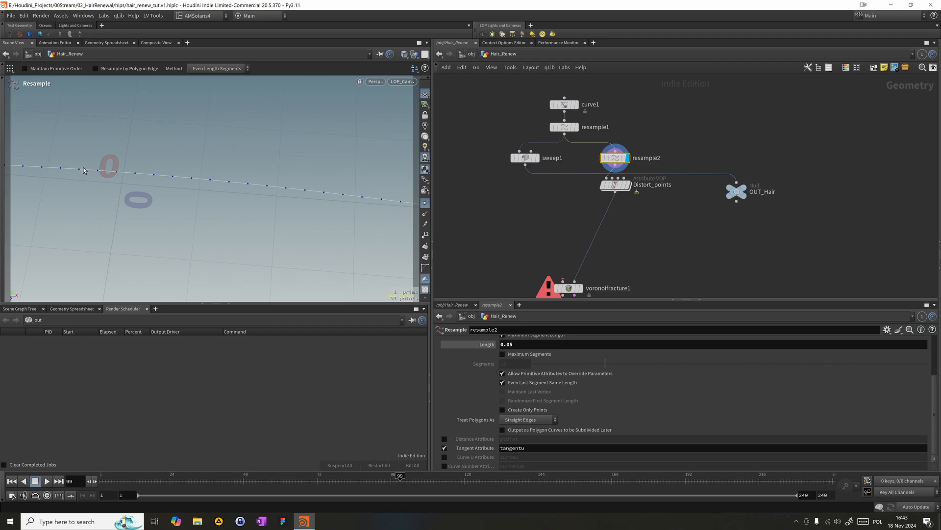
- Inside Distort_points, add a Bind node below the random and fit nodes
middle_drag(718, 226, 714, 197)
double_click(616, 156)
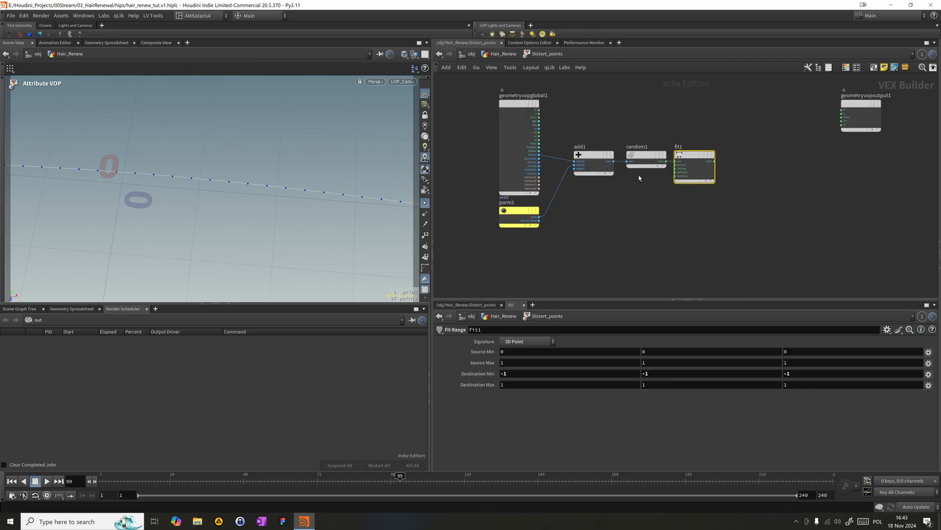
middle_drag(758, 226, 690, 200)
click(599, 195)
key(Tab)
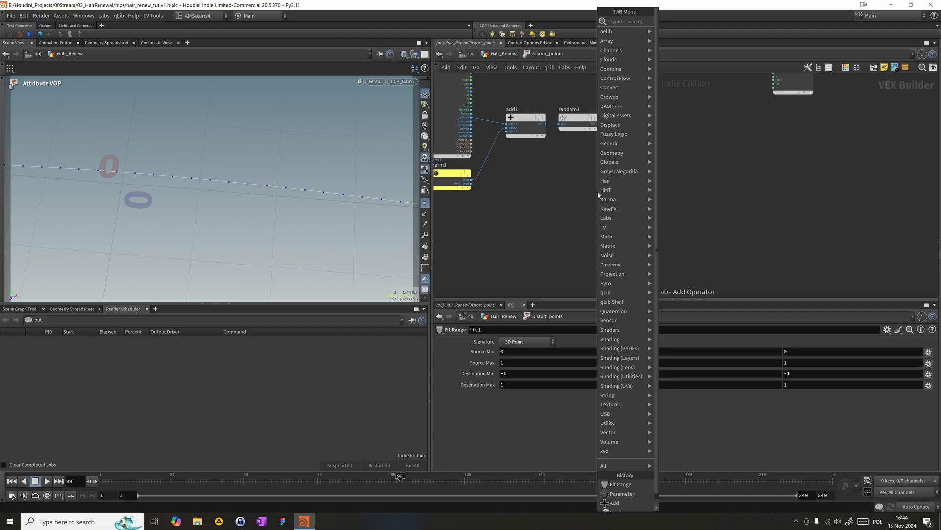
text(fit)
key(Return)
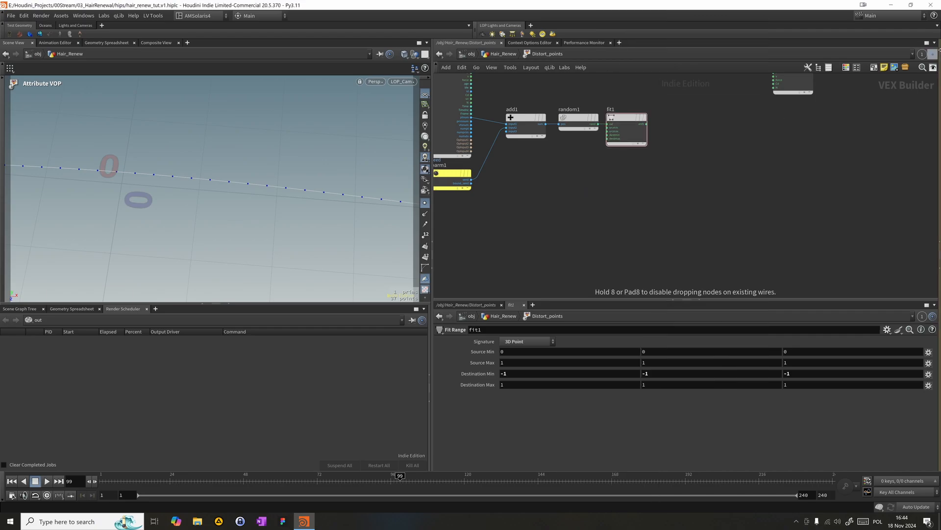
- Name the Bind parameter tangentu, set its type to Vector and move the node beneath random1
double_click(506, 340)
text(tangentu)
key(Return)
click(517, 351)
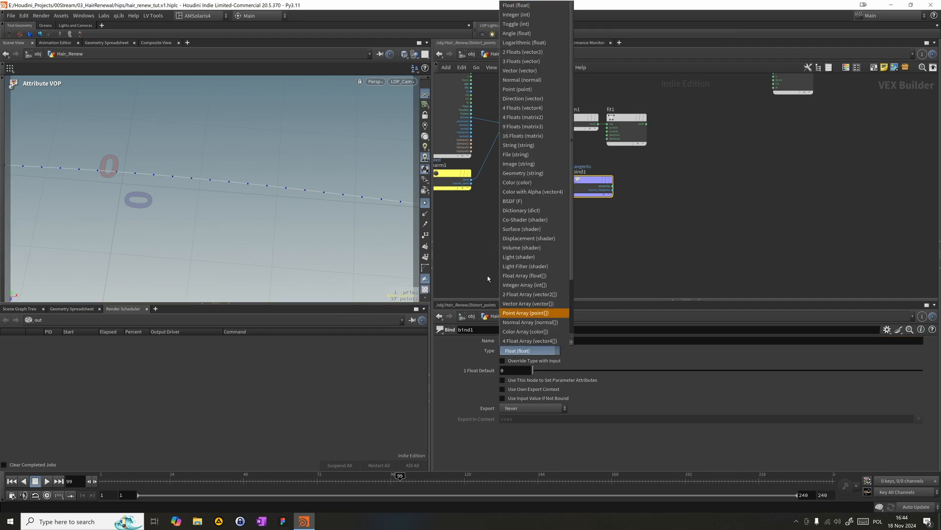
click(515, 72)
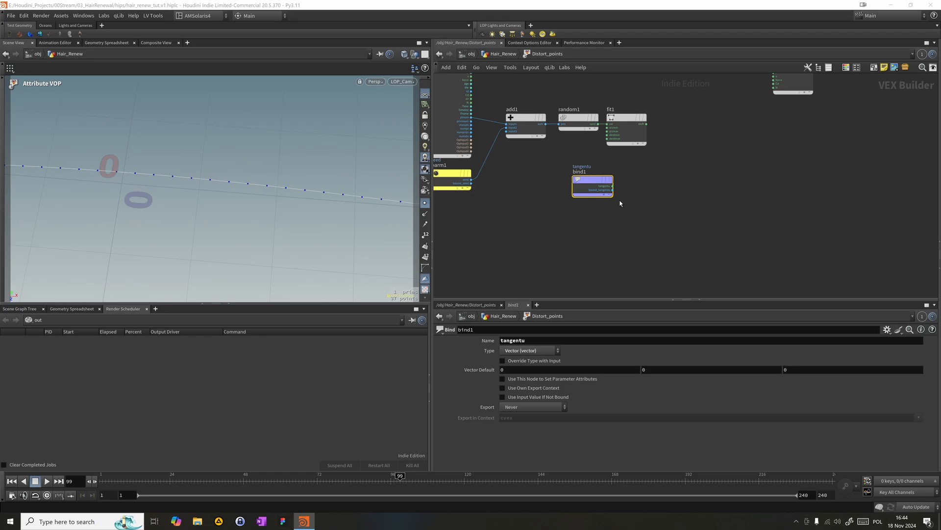
drag(588, 183, 553, 168)
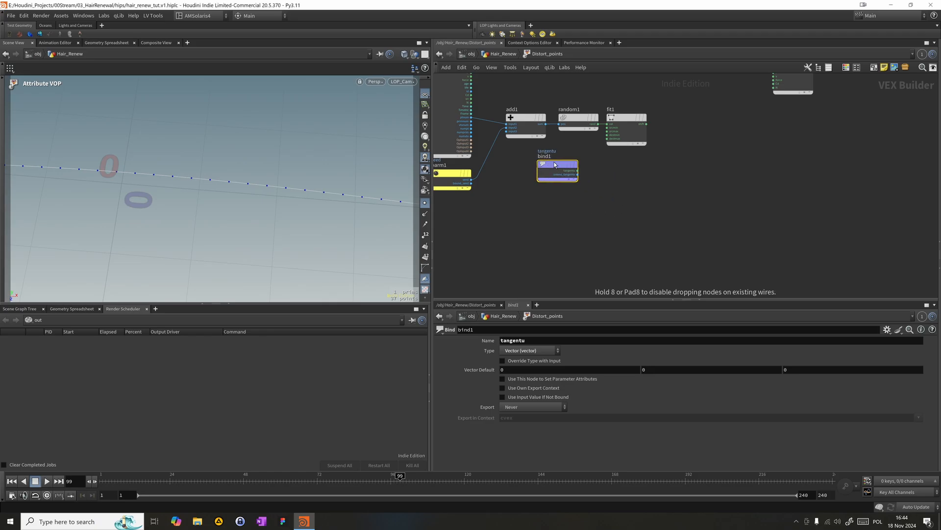
- Add a Cross Product node beyond fit1 and bind1
key(Tab)
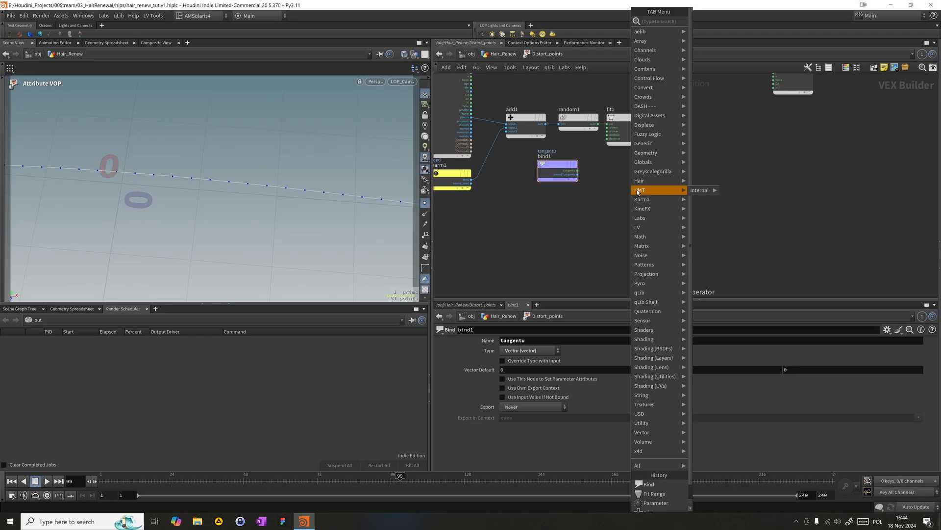
text(c)
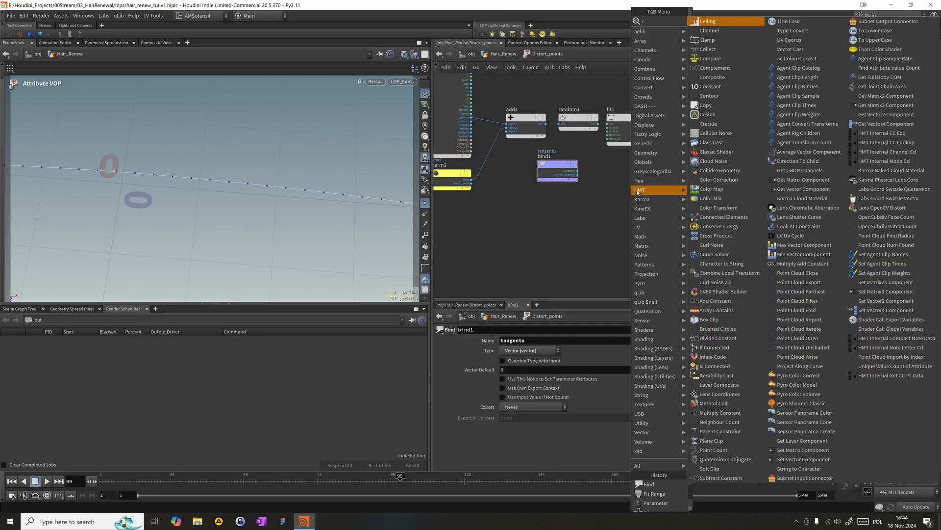
text(ros)
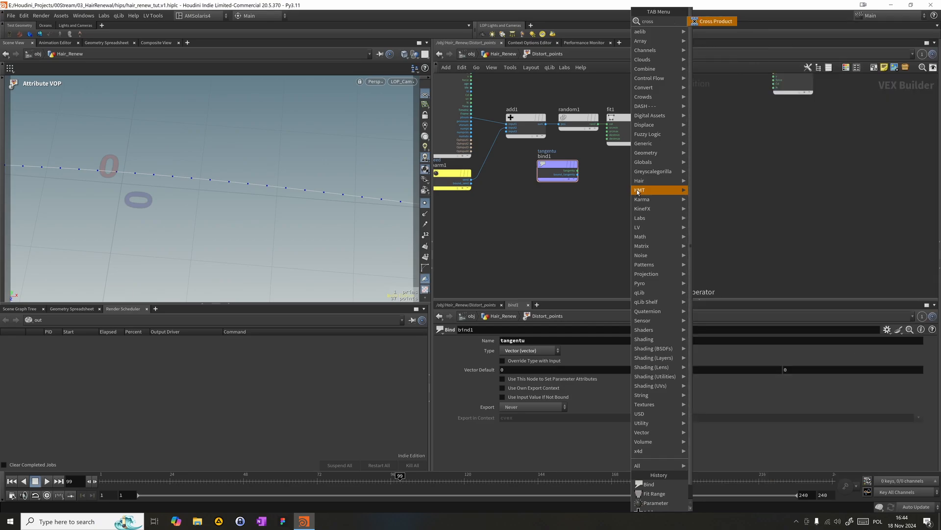
text(s)
key(Return)
click(702, 165)
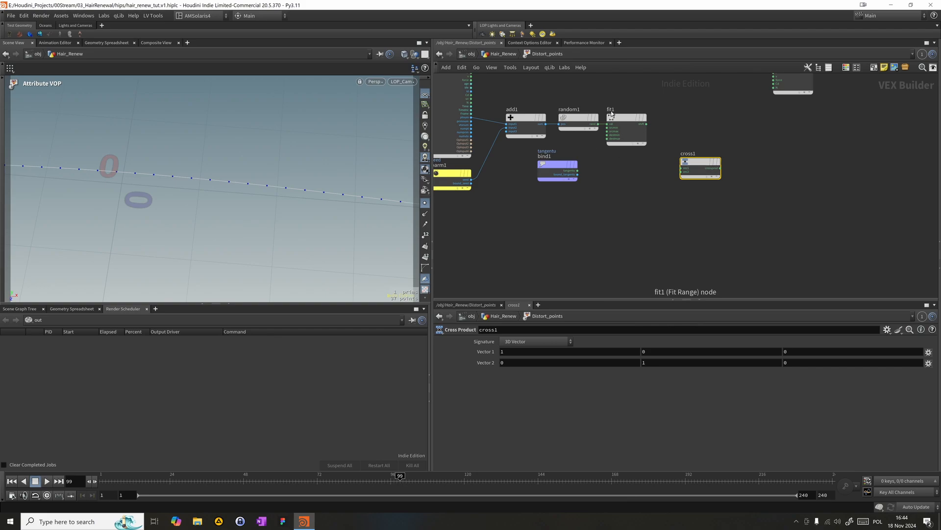
- Connect fit1 to the cross product's first input and tangentu to its second, and place bind1 below fit1
drag(646, 124, 682, 168)
mouse_move(552, 157)
drag(578, 171, 681, 168)
drag(579, 171, 681, 171)
drag(646, 124, 679, 167)
drag(551, 169, 634, 179)
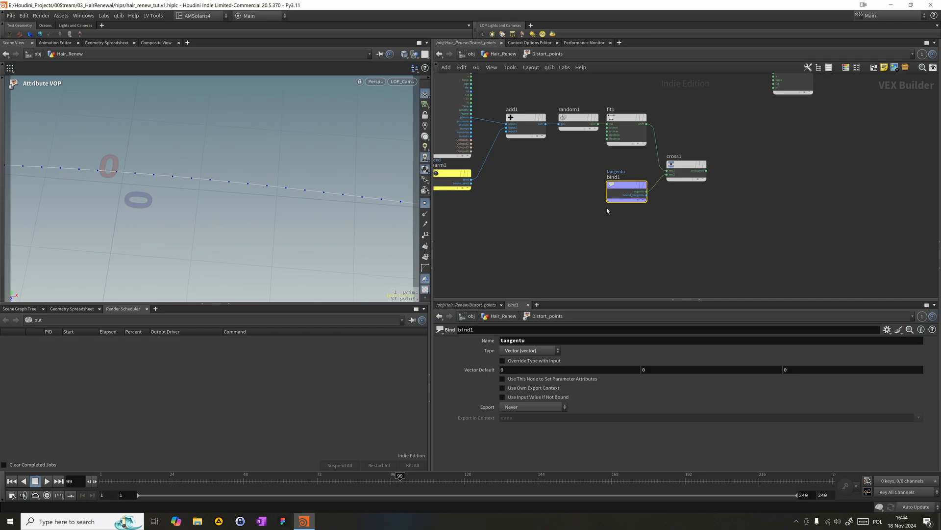
- Place a second Add node before geometryvopoutput1 with the global P feeding its first input
key(Tab)
text(add)
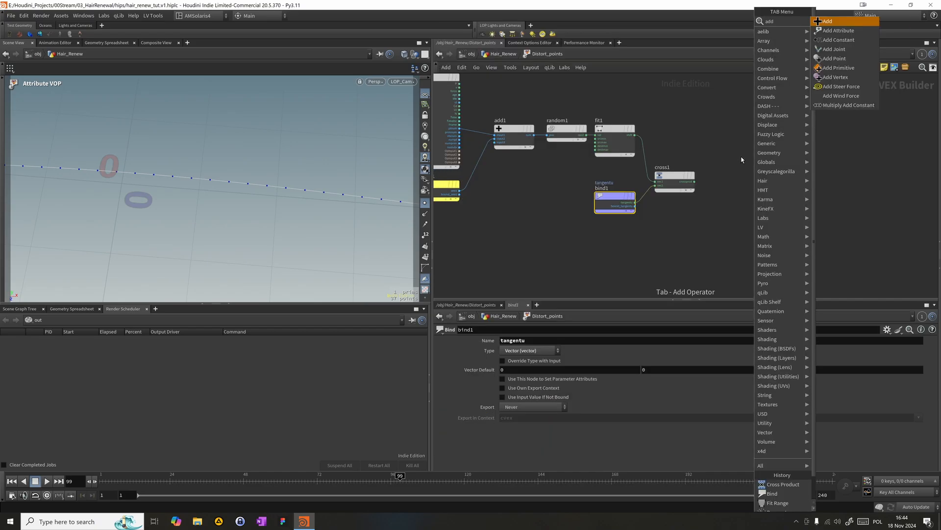
key(Return)
click(705, 106)
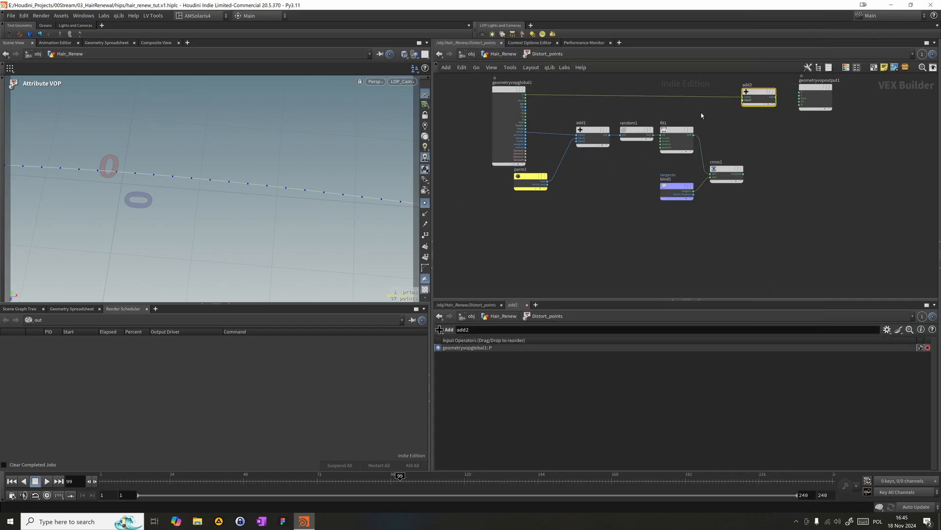
middle_drag(728, 154, 682, 164)
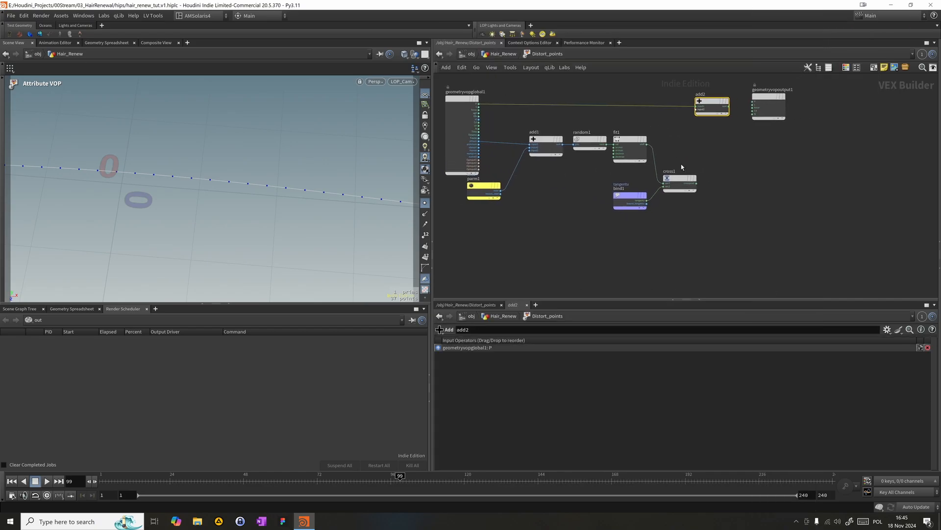
- Connect the cross product to add2's second input and reposition add2 and geometryvopoutput1 into a tidy row
drag(697, 183, 760, 101)
drag(764, 101, 809, 102)
drag(711, 102, 758, 101)
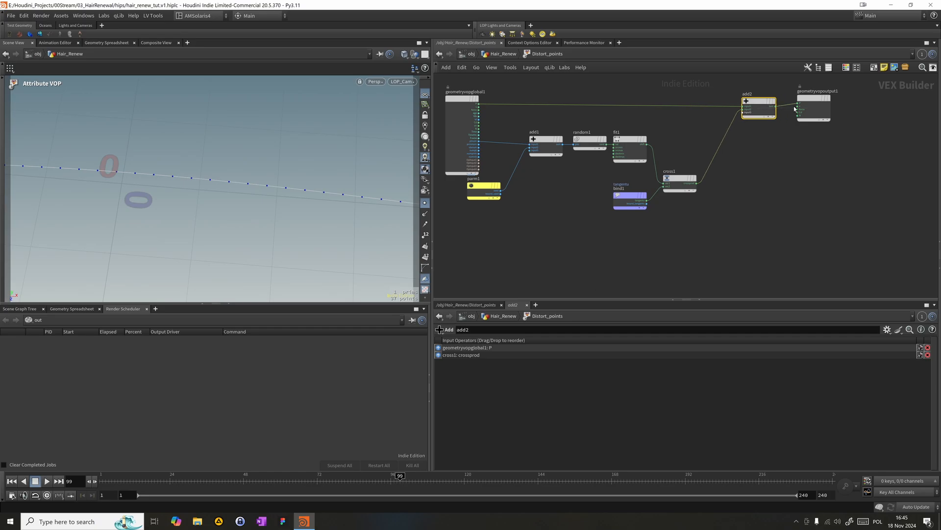
drag(810, 103, 809, 109)
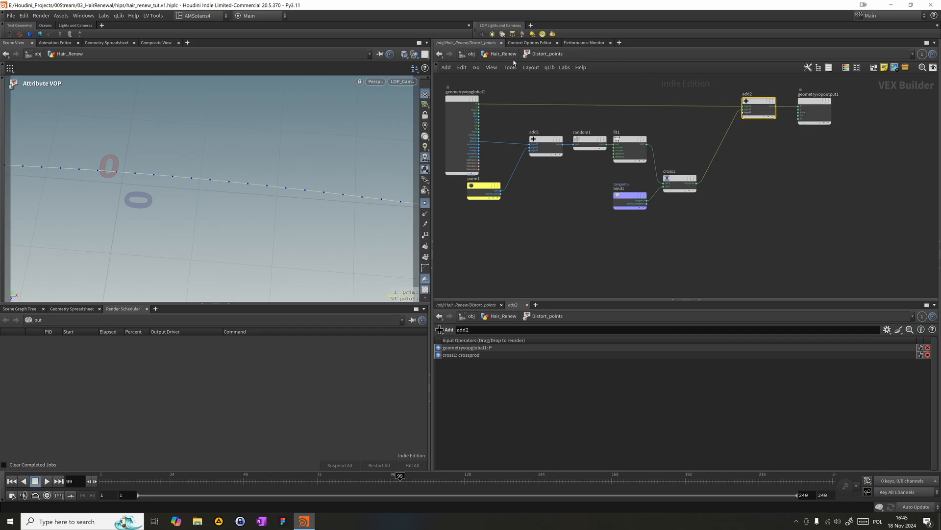
- Return to the Hair_Renew network, display Distort_points and inspect the distorted curve points in the viewport
click(503, 54)
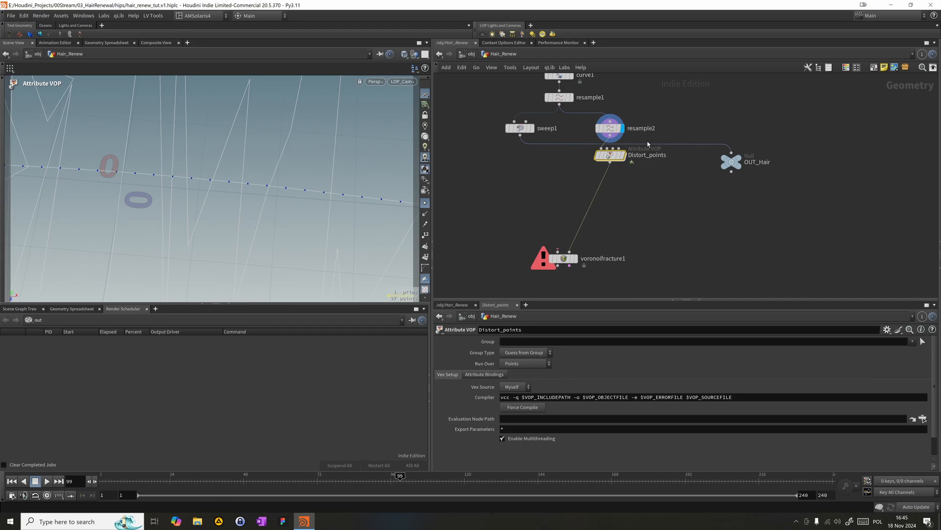
click(623, 155)
drag(283, 177, 267, 111)
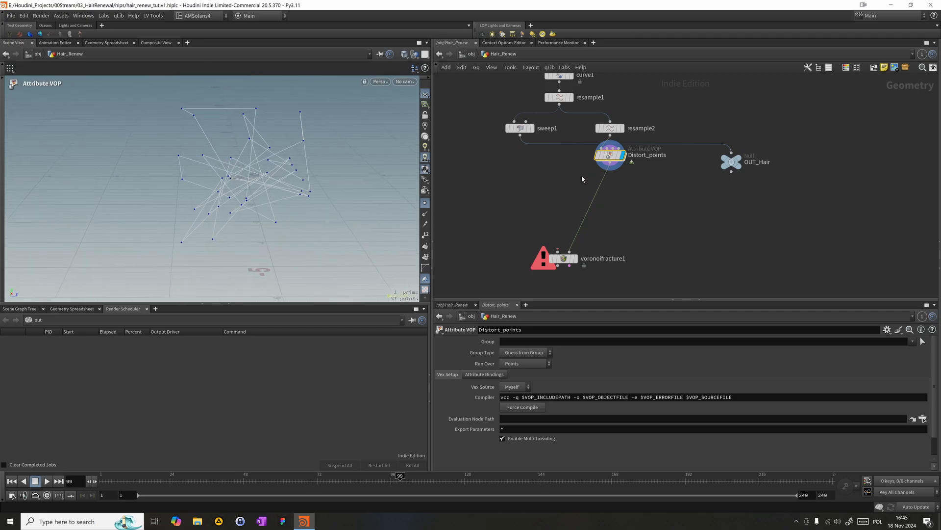
- Inside Distort_points, insert a Multiply node on the wire between cross1 and add2
mouse_move(613, 163)
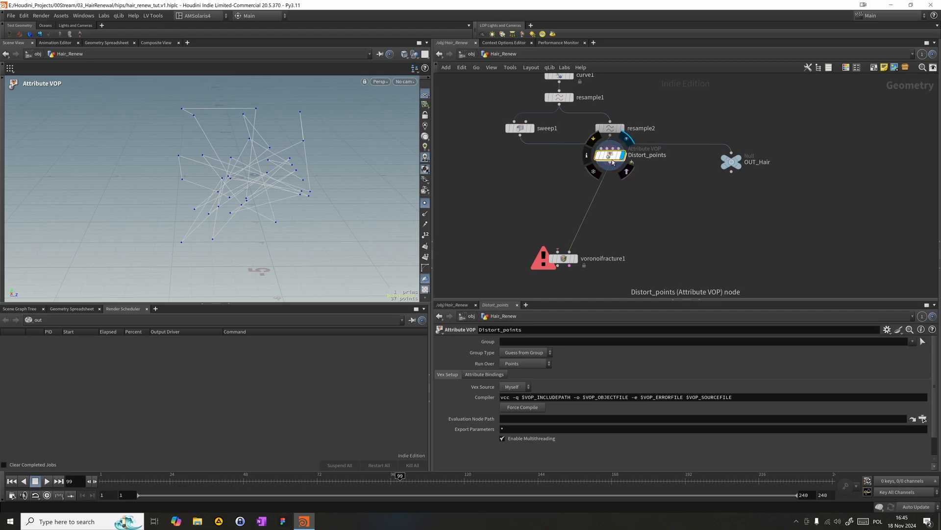
double_click(610, 157)
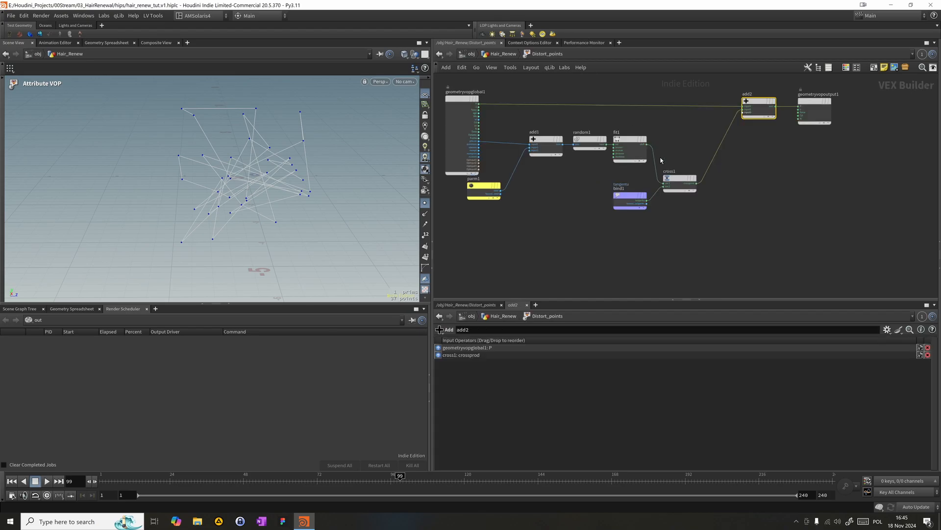
click(619, 154)
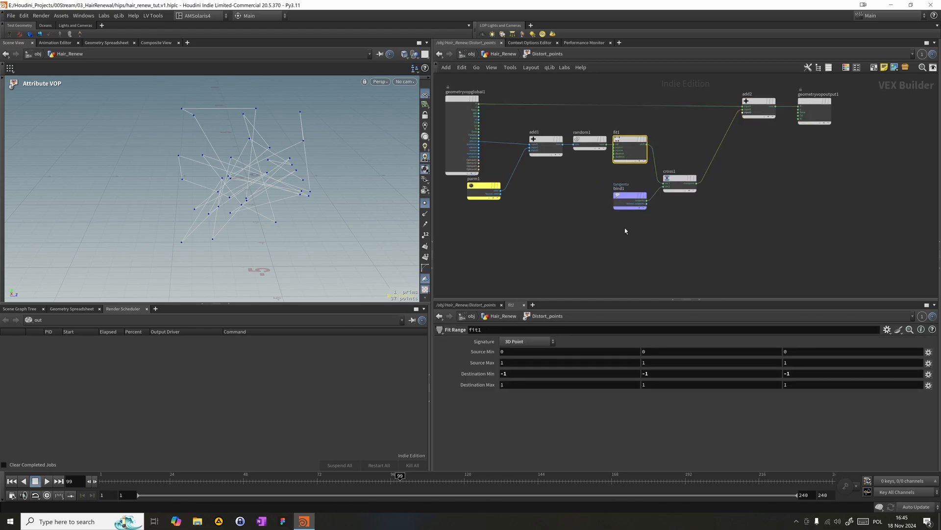
click(616, 196)
alt+drag(222, 205, 248, 172)
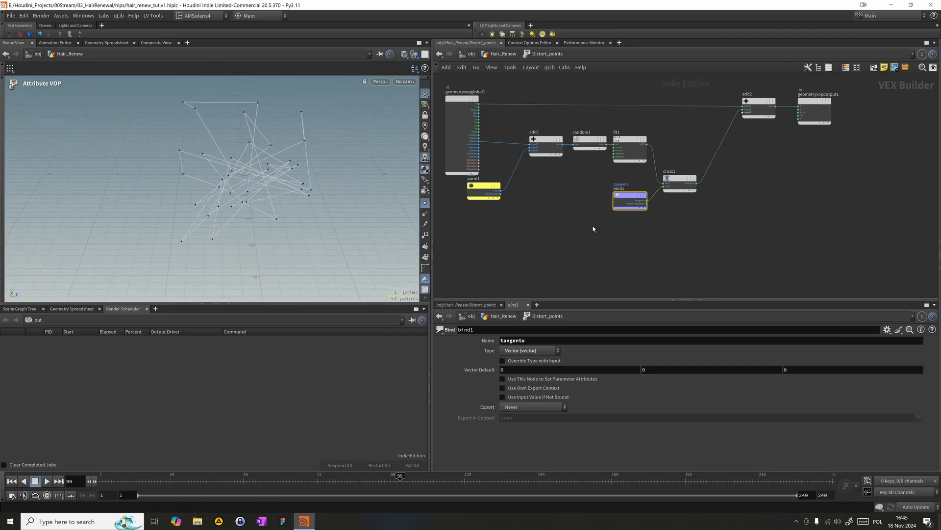
key(Tab)
text(mult)
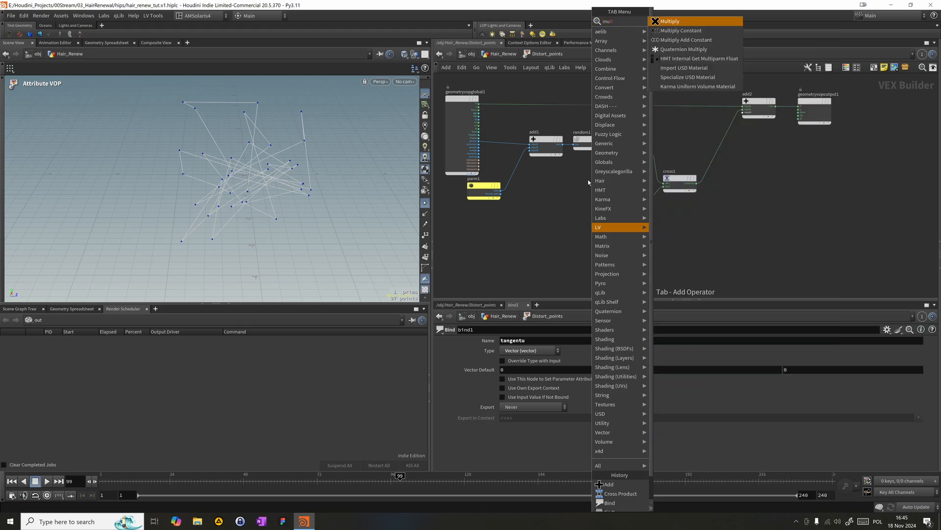
key(Return)
click(713, 160)
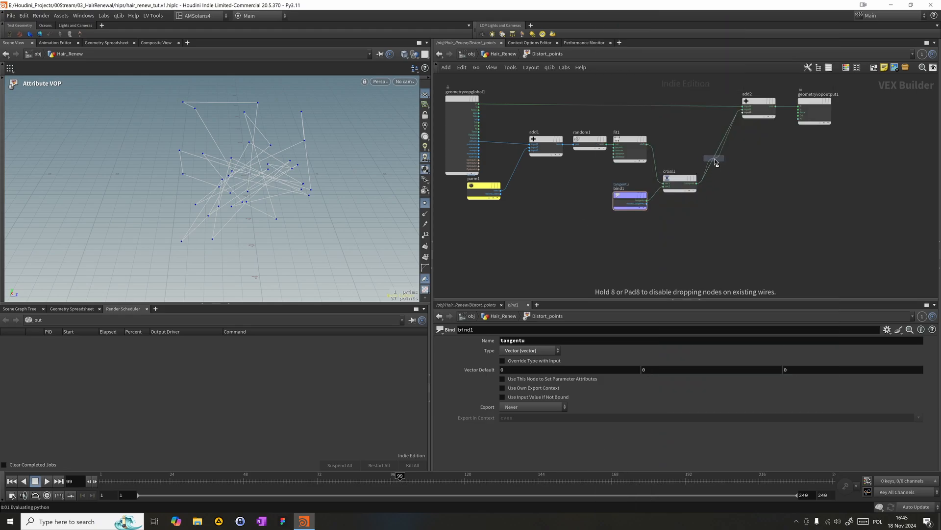
- Add a Parameter node below multiply1 and connect its output to multiply1's second input
key(Tab)
text(pra)
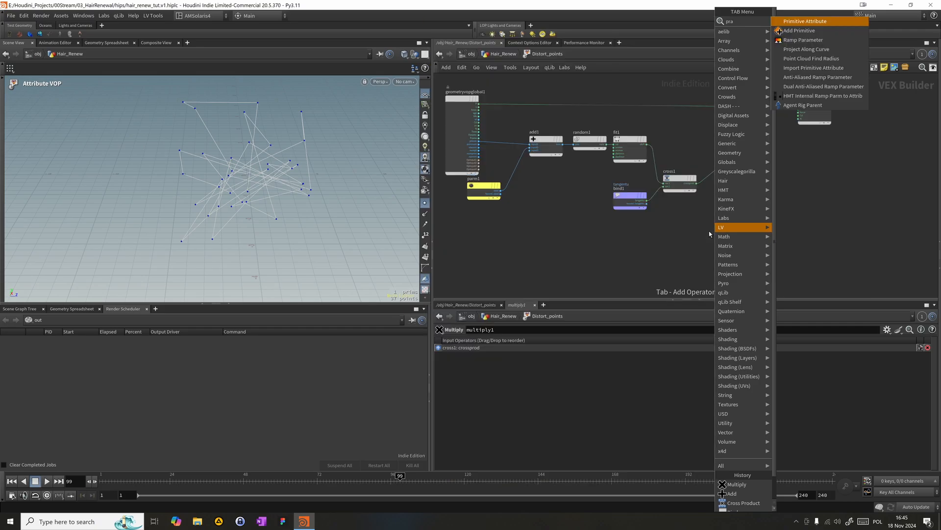
key(BackSpace)
key(BackSpace)
text(ara)
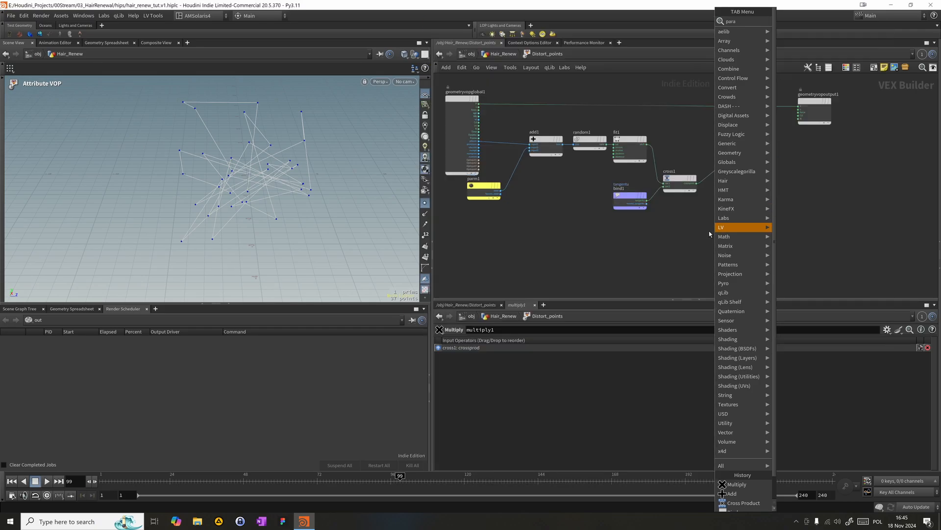
key(Return)
click(709, 233)
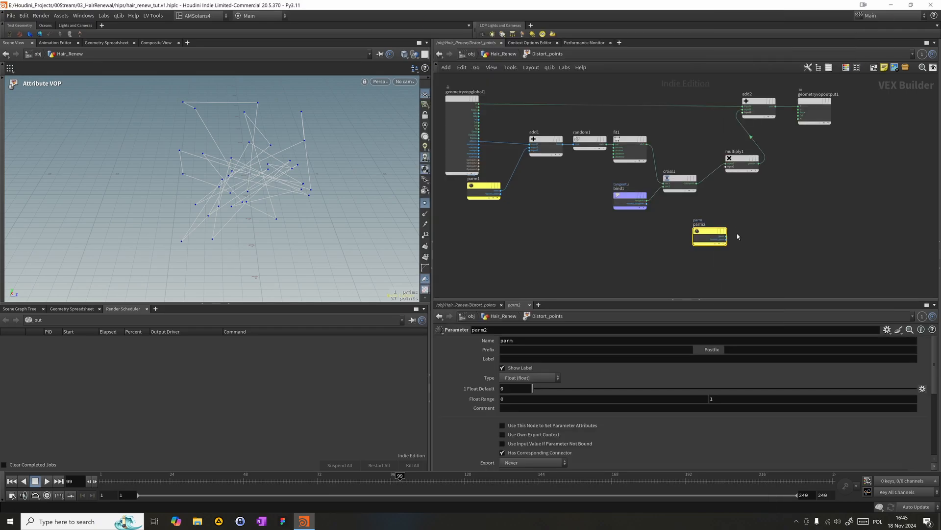
drag(726, 237, 748, 172)
drag(666, 251, 720, 223)
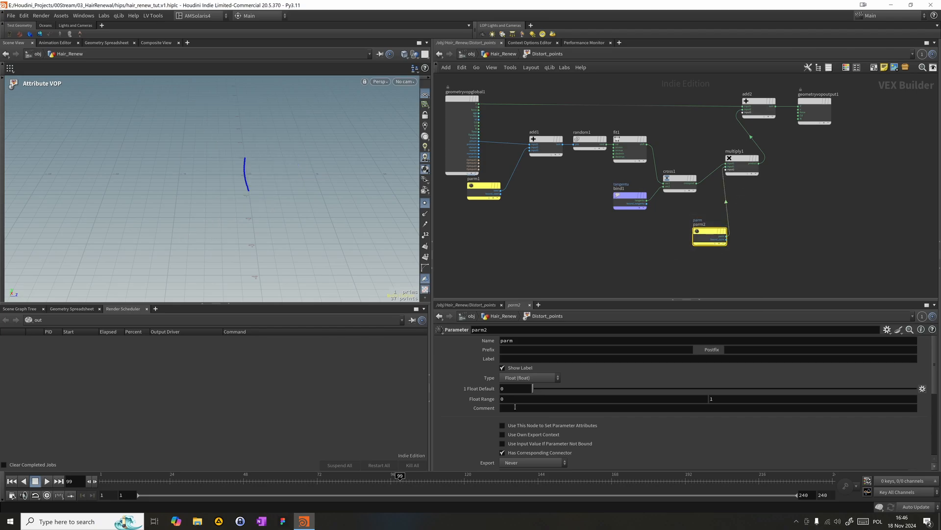
- Set both the label and the name of the new parameter node to scale_disp
click(512, 360)
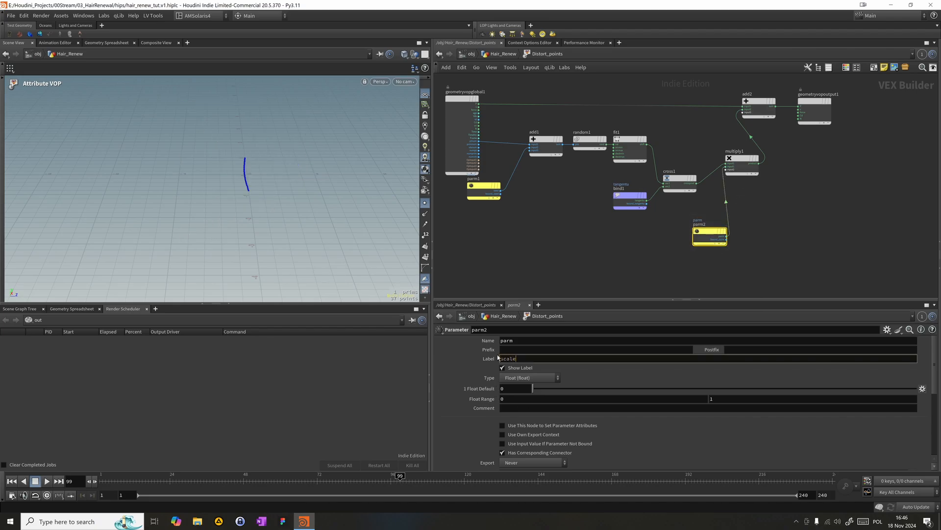
text(scale_disp)
click(524, 340)
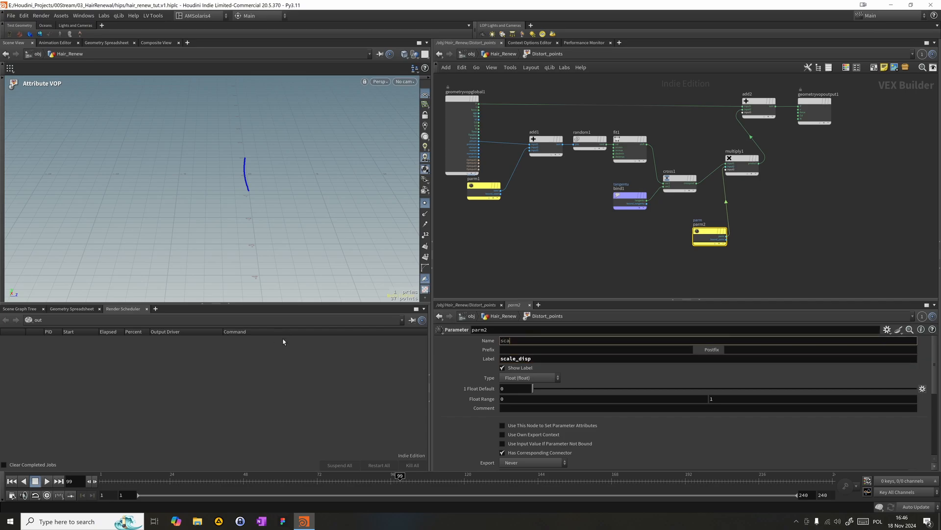
key(Return)
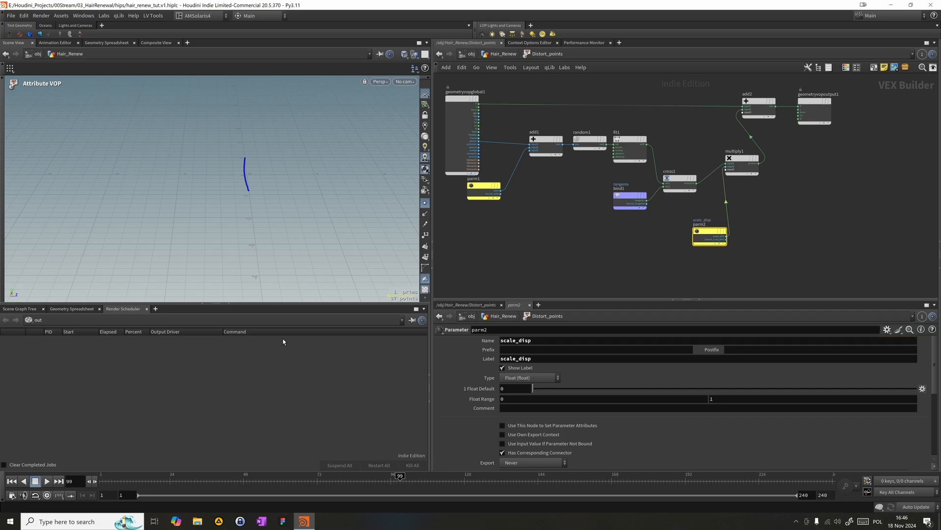
- Return to the Hair_Renew network and set the scale_disp of Distort_points to 0.0996
click(501, 54)
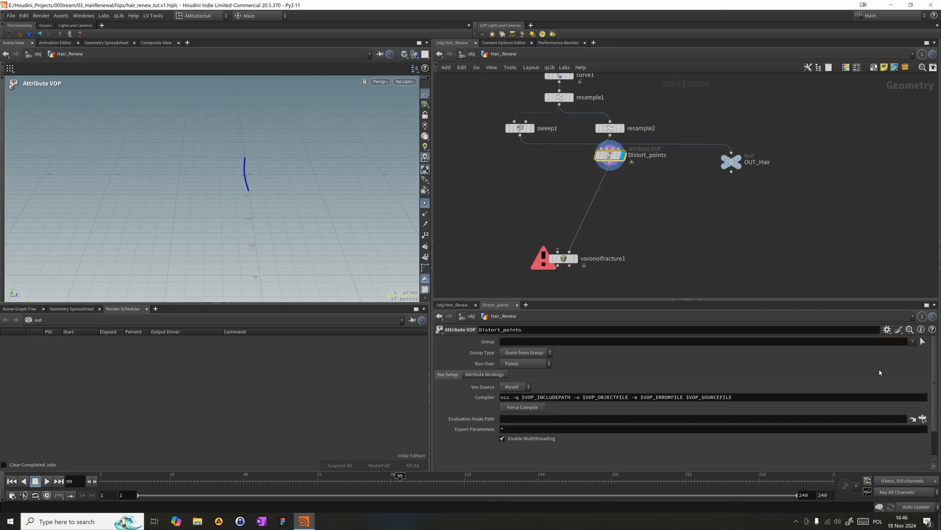
drag(933, 386, 936, 413)
drag(543, 456, 573, 466)
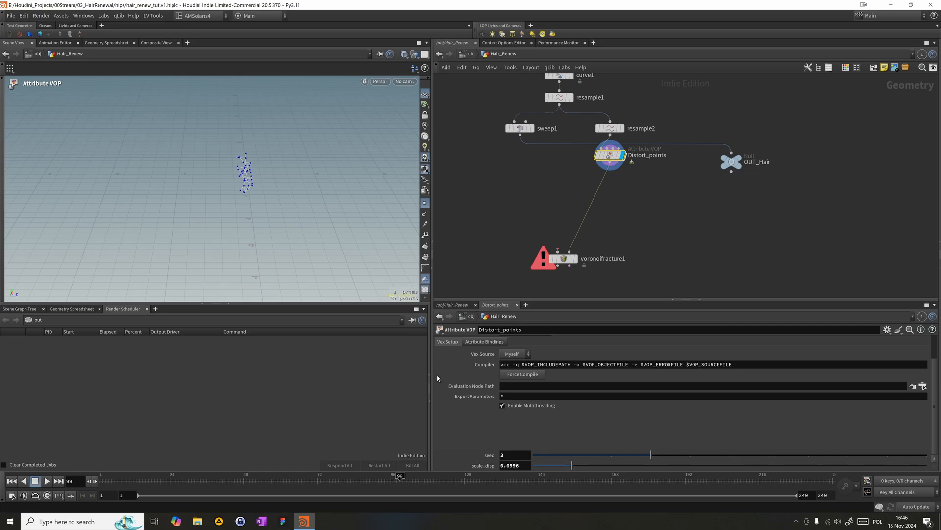
- Try different seed values on Distort_points while viewing the points from the side, and leave the seed at 6
alt+drag(194, 188, 275, 172)
drag(651, 455, 927, 455)
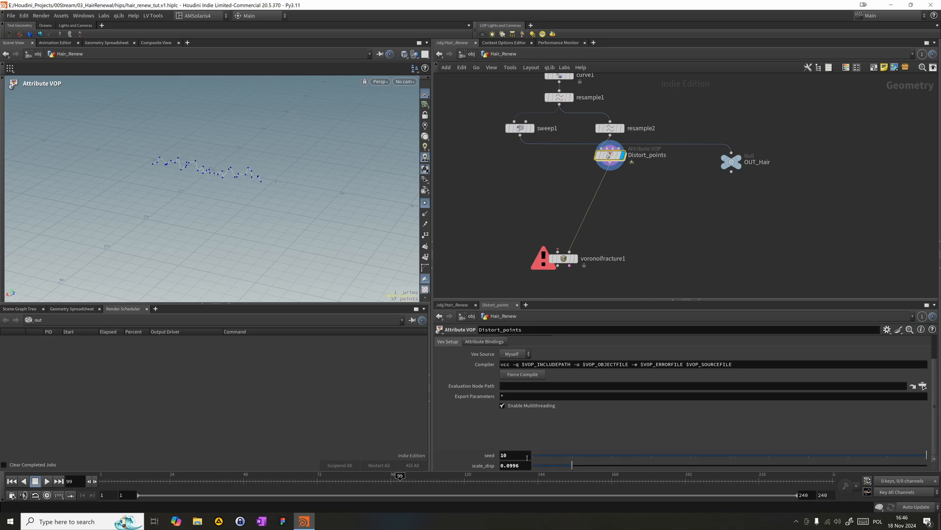
middle_drag(486, 457, 730, 449)
click(546, 457)
drag(546, 458, 762, 416)
- Move the OUT_Hair null to the free side of sweep1, away from the Distort_points branch
scroll(693, 165, down, 1)
middle_drag(700, 161, 714, 141)
drag(739, 143, 482, 157)
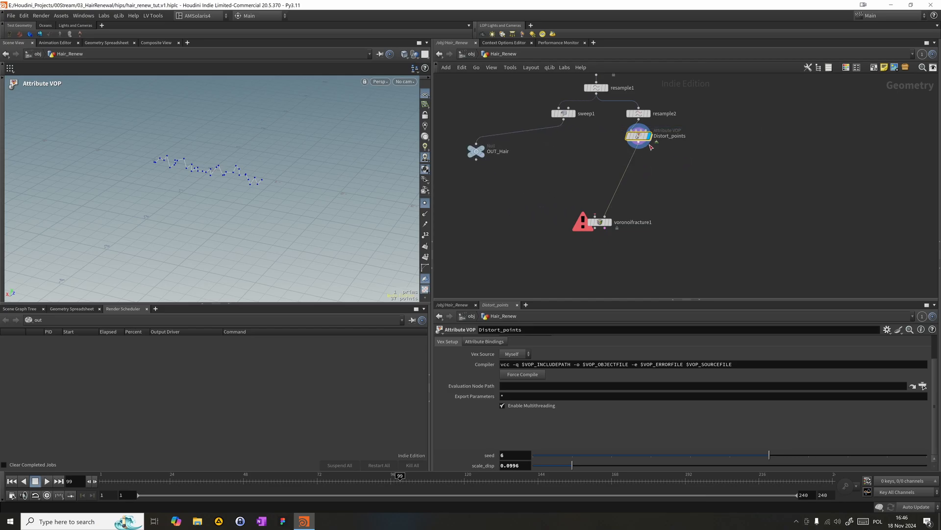
- Duplicate Distort_points as a second branch from resample2 and set the copy's seed to 6000
scroll(645, 145, up, 1)
drag(644, 134, 594, 146)
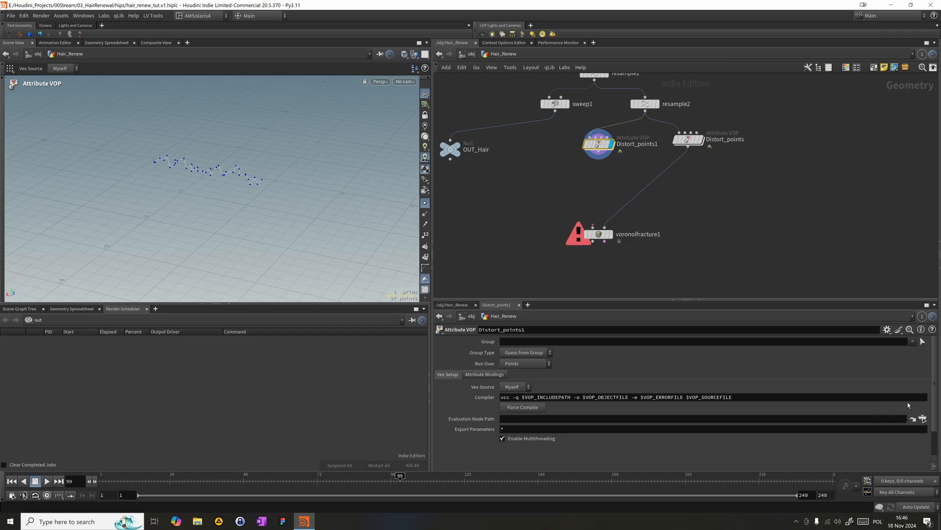
scroll(934, 404, down, 2)
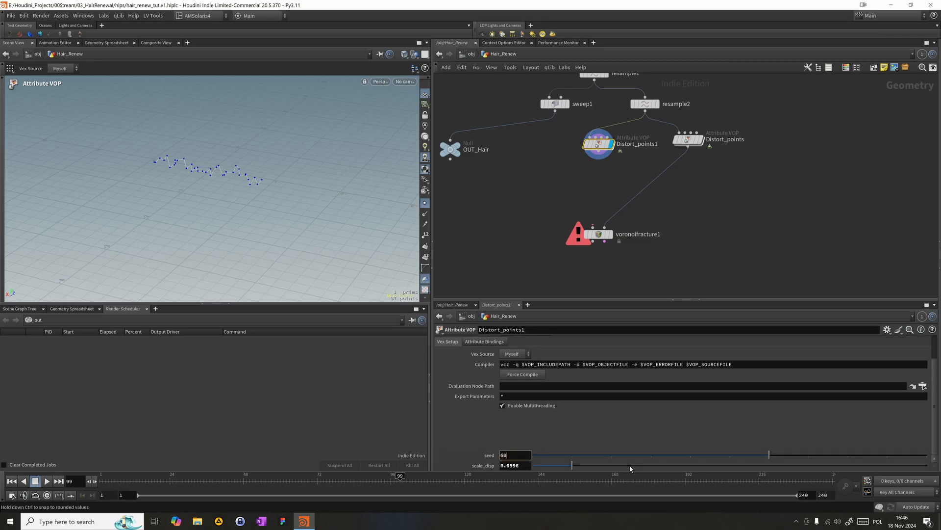
key(Return)
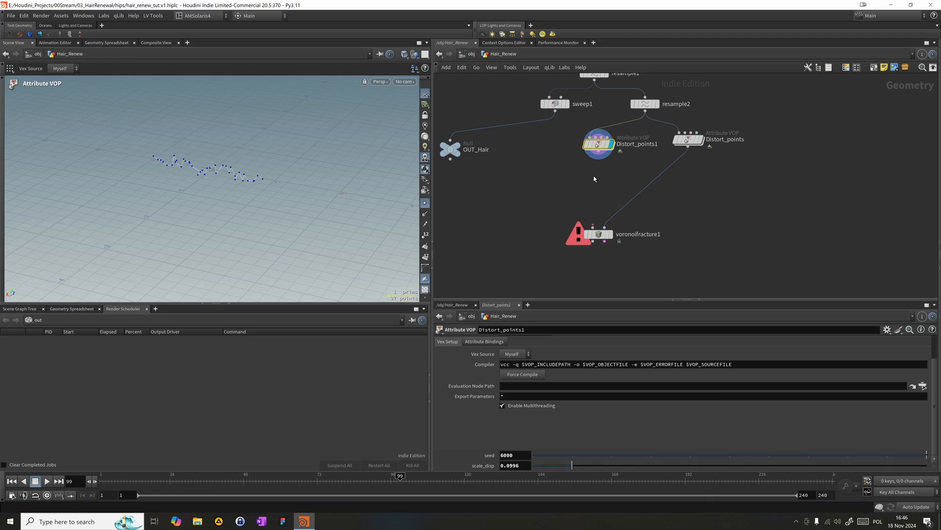
- Set the scale_disp of the duplicated Distort_points1 node to 0.01
double_click(510, 466)
text(-01)
key(Return)
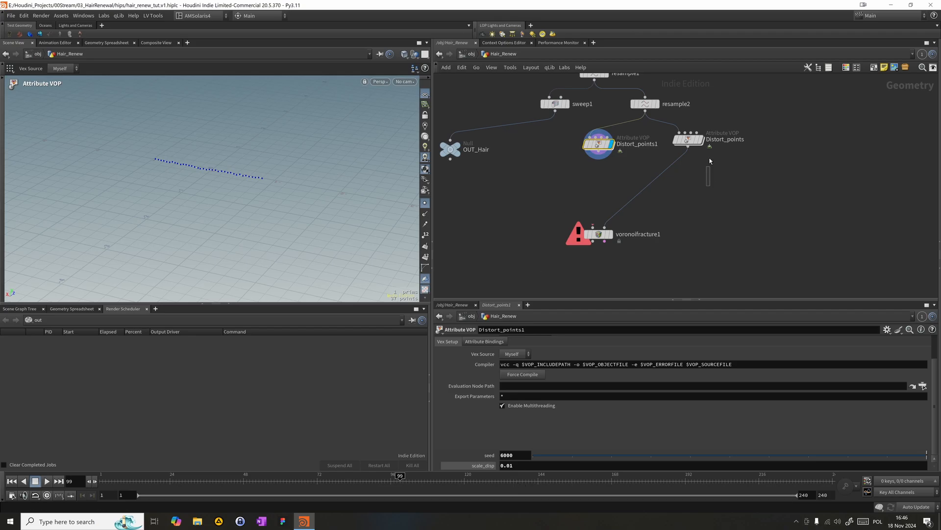
- Set scale_disp to 0.05 on both Distort_points and Distort_points1
click(689, 140)
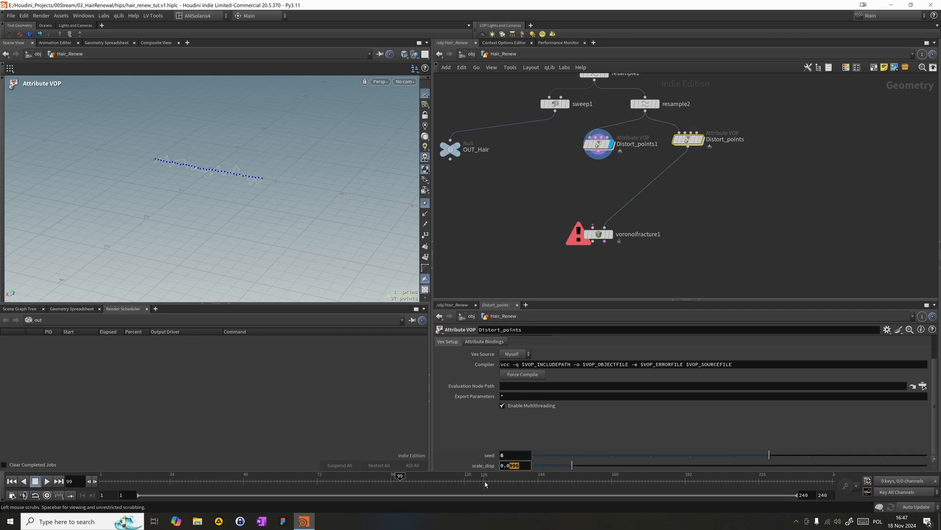
text(0.005)
key(Return)
click(512, 465)
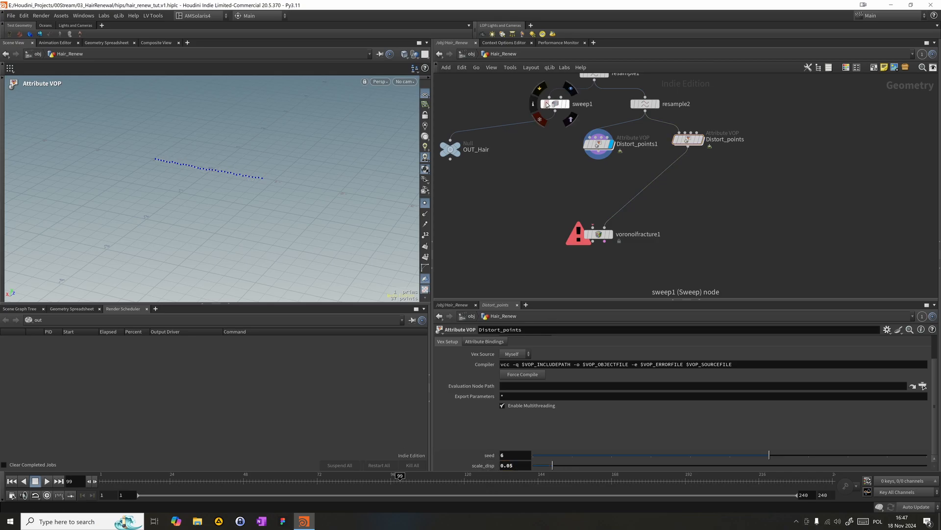
click(598, 143)
click(522, 466)
text(5)
key(Return)
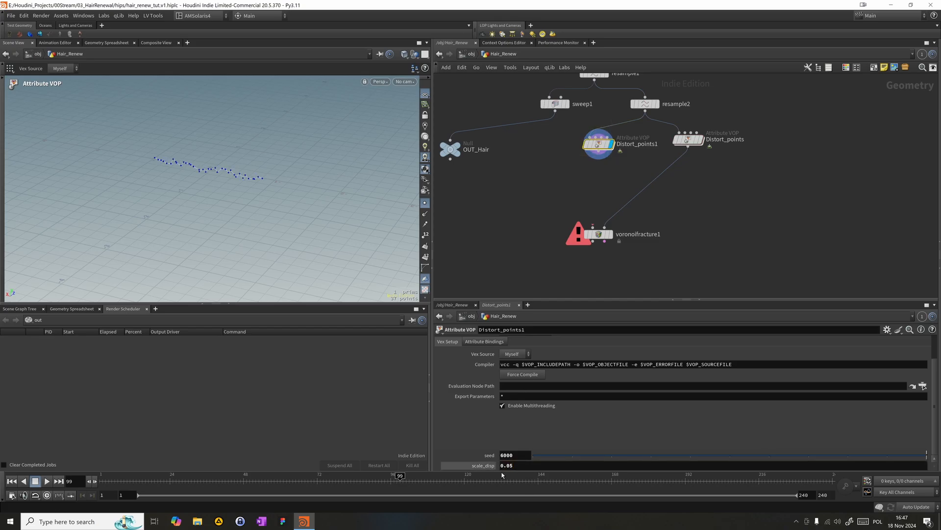
- Reposition voronoifracture1 further below the two Distort_points branches to make room for more nodes
drag(600, 235, 652, 251)
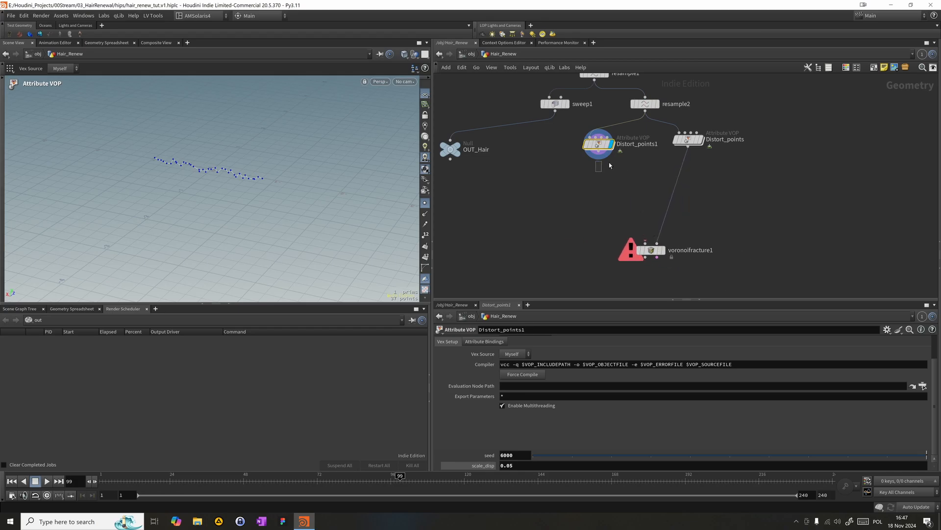
shift+click(718, 140)
click(645, 251)
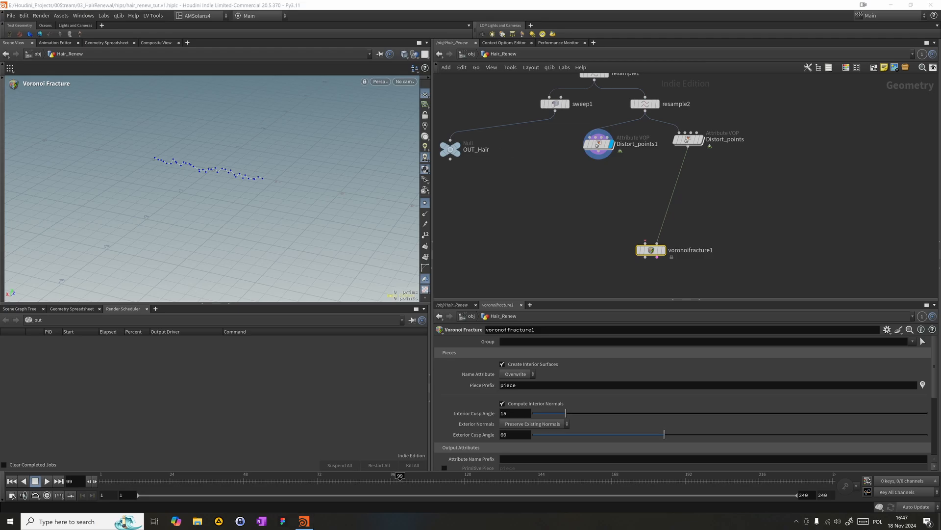
middle_drag(621, 249, 609, 227)
drag(632, 227, 576, 244)
key(Tab)
key(Return)
middle_drag(590, 176, 594, 195)
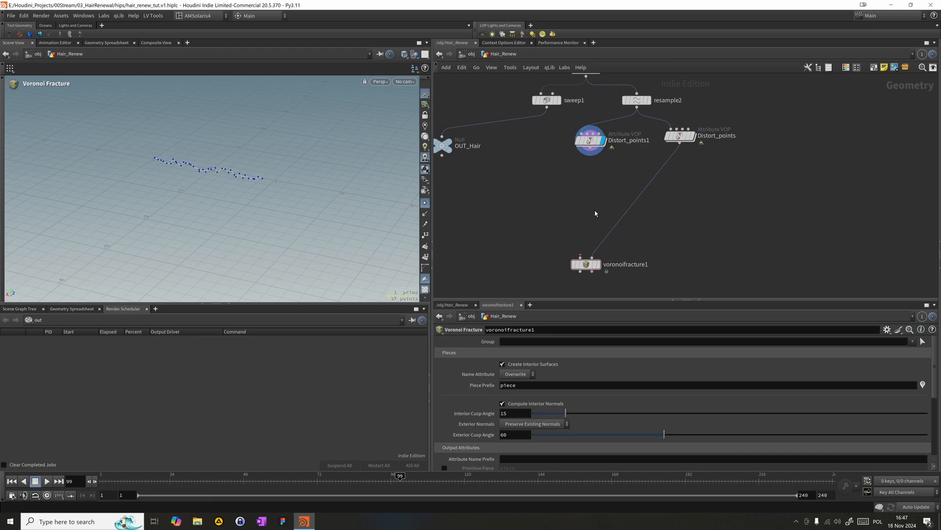
- Insert a Merge node between Distort_points and voronoifracture1 that combines Distort_points1 and Distort_points, and display it
key(Tab)
text(mer)
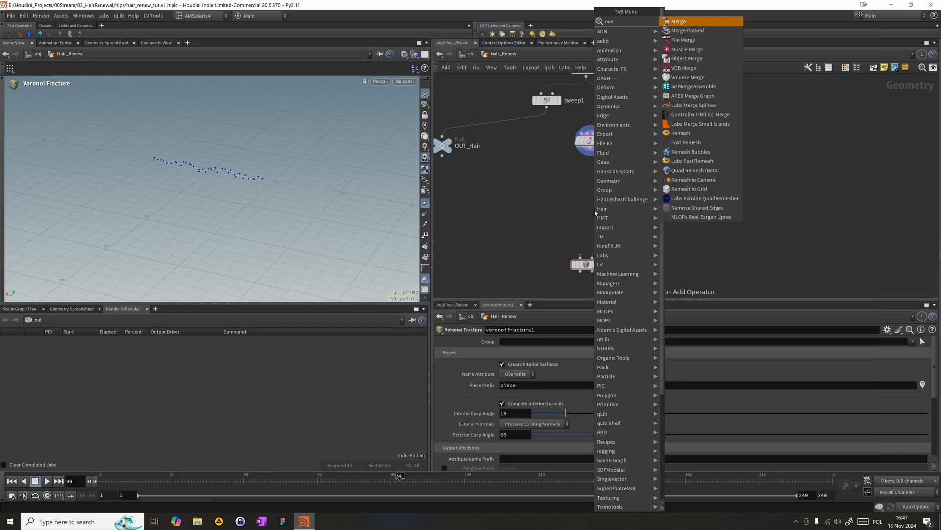
key(Return)
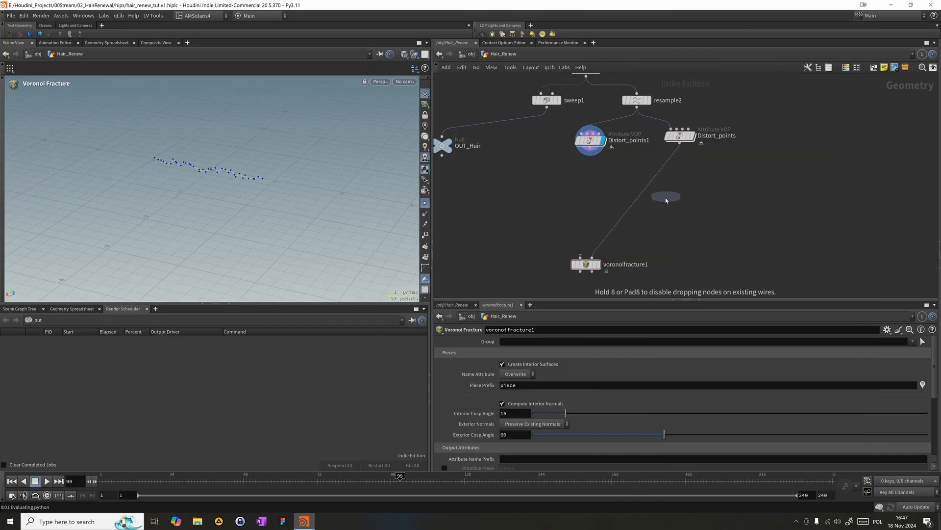
click(639, 197)
drag(590, 156, 636, 189)
key(shift+r)
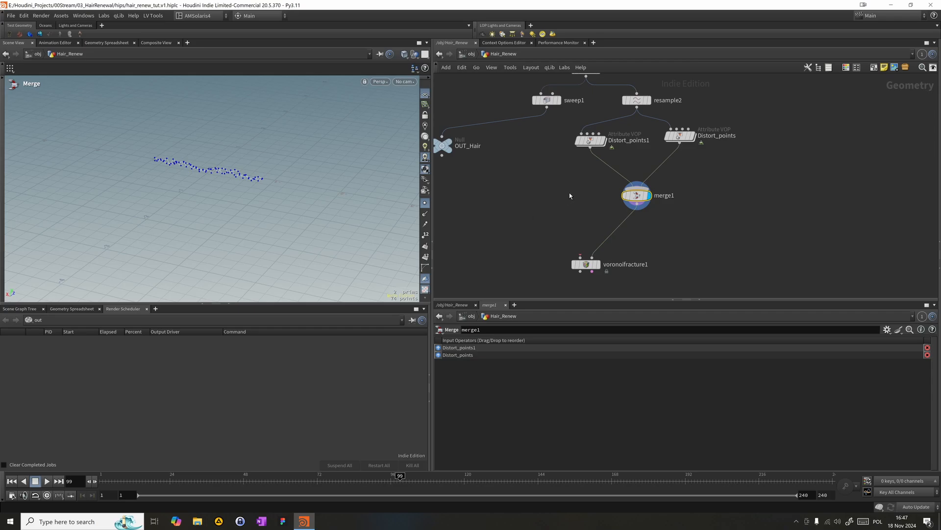
- Insert a Group Create node on the wire between merge1 and voronoifracture1
middle_drag(581, 215, 561, 226)
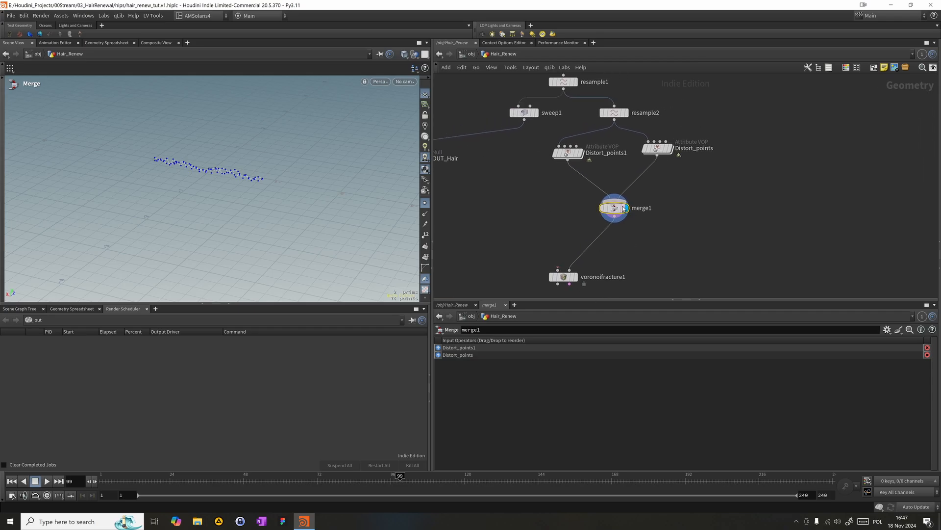
middle_drag(622, 208, 639, 164)
key(Tab)
mouse_move(575, 182)
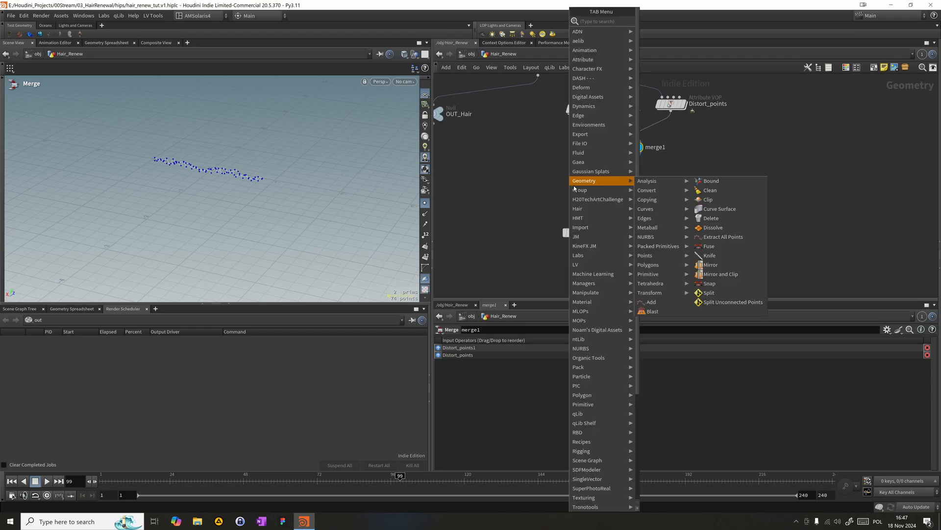
text(grou)
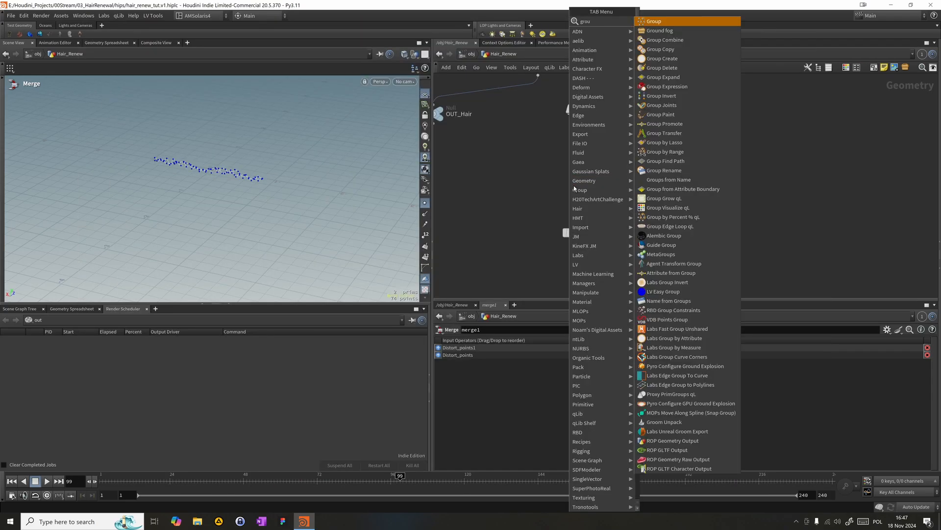
key(Return)
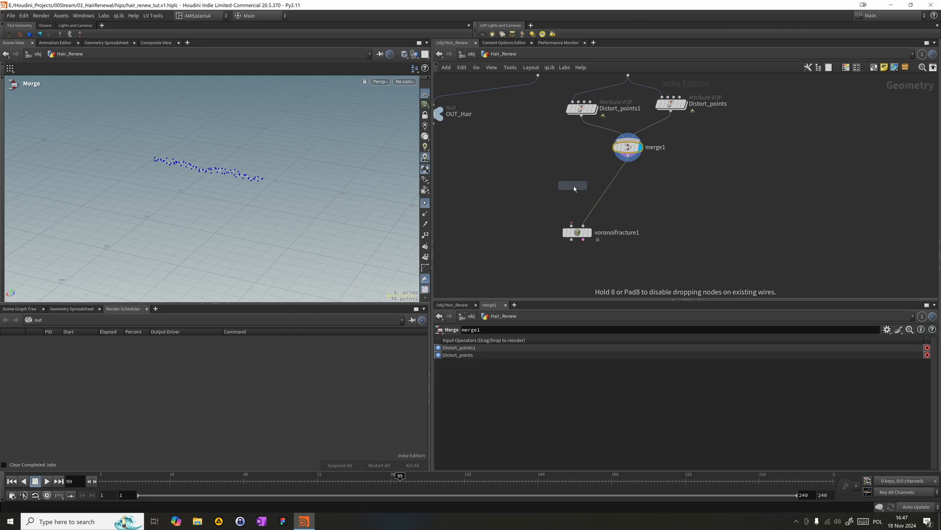
click(575, 187)
drag(575, 187, 631, 180)
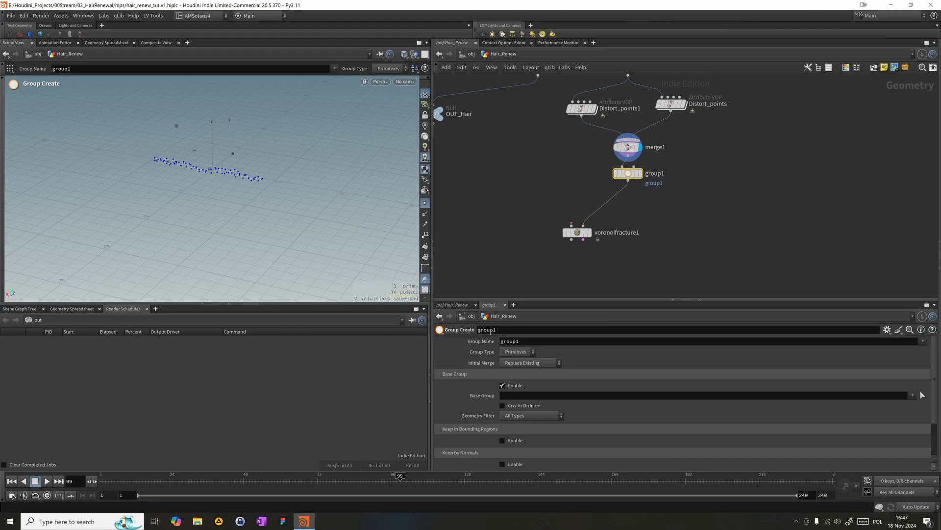
- Set the group node's type to Points and name the group choice
click(518, 351)
click(514, 361)
double_click(522, 342)
text(c)
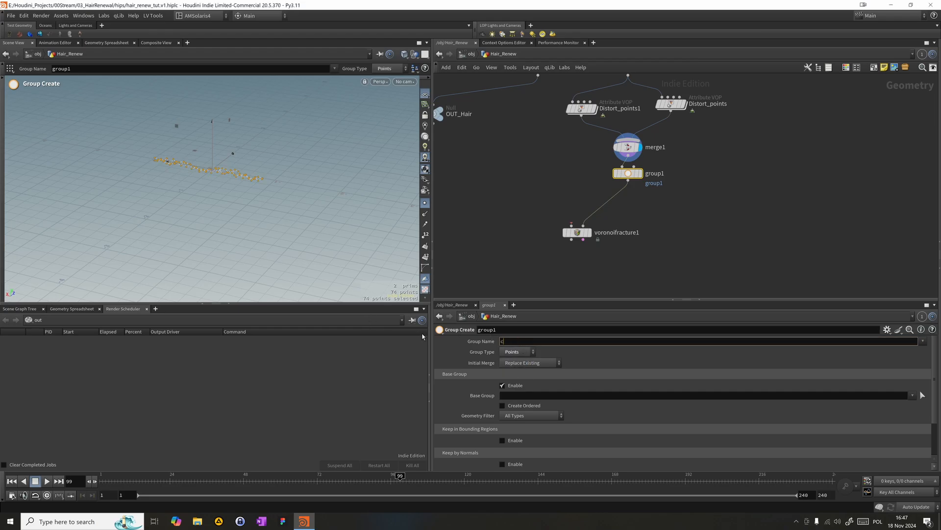
text(hoice)
key(Return)
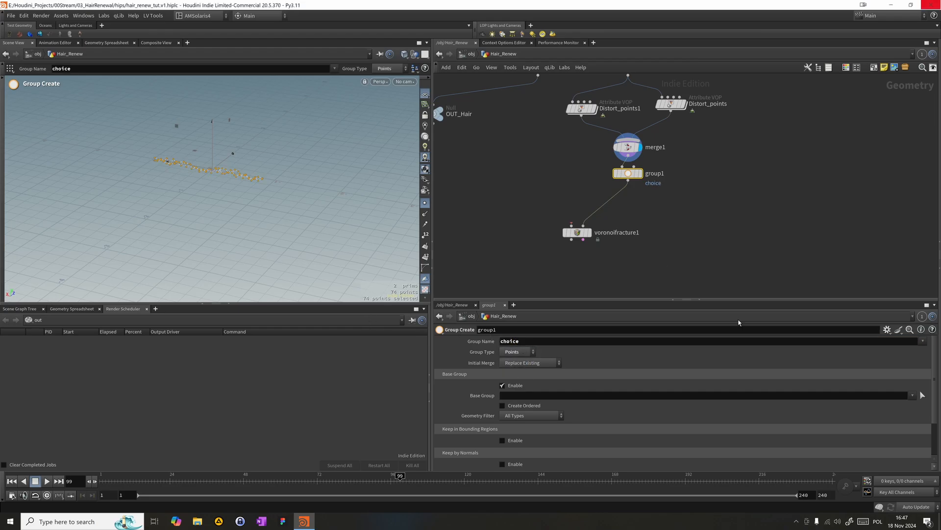
- Disable the base group on group1 and enable Keep by Random Chance
click(502, 386)
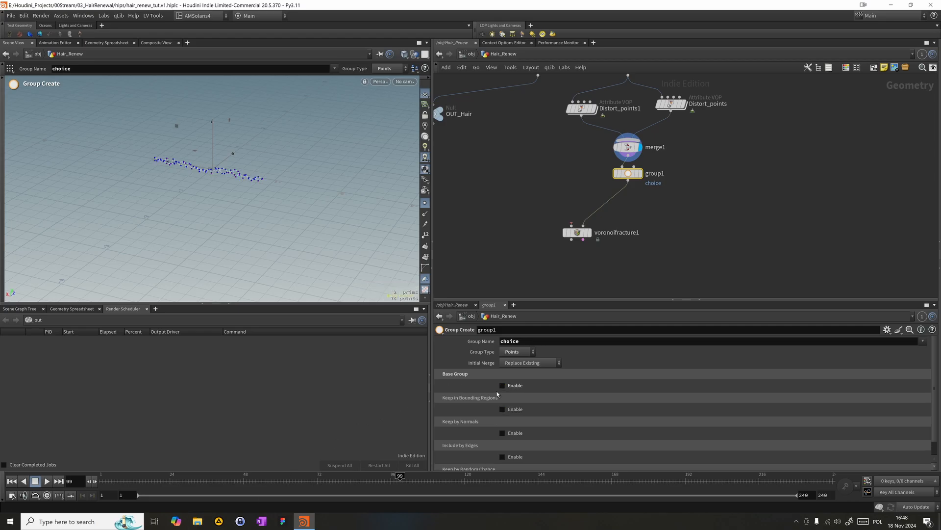
scroll(922, 414, down, 1)
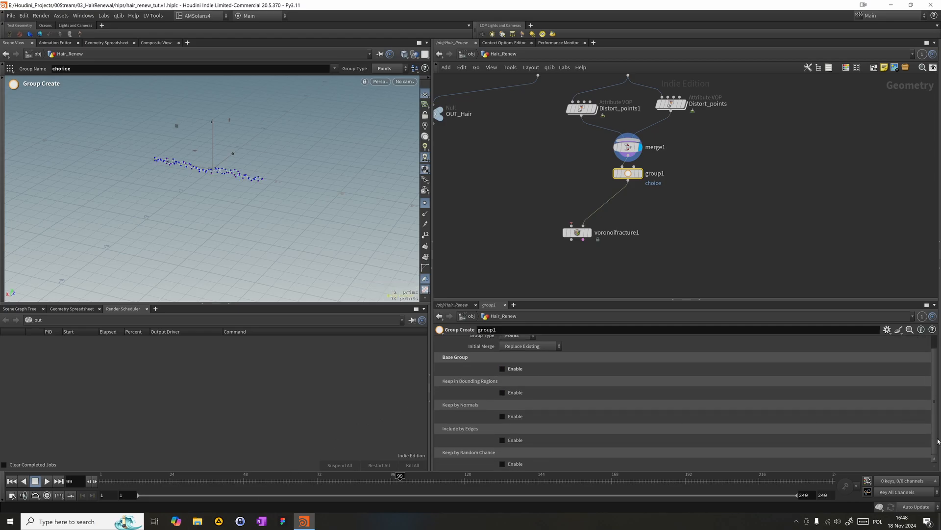
click(502, 464)
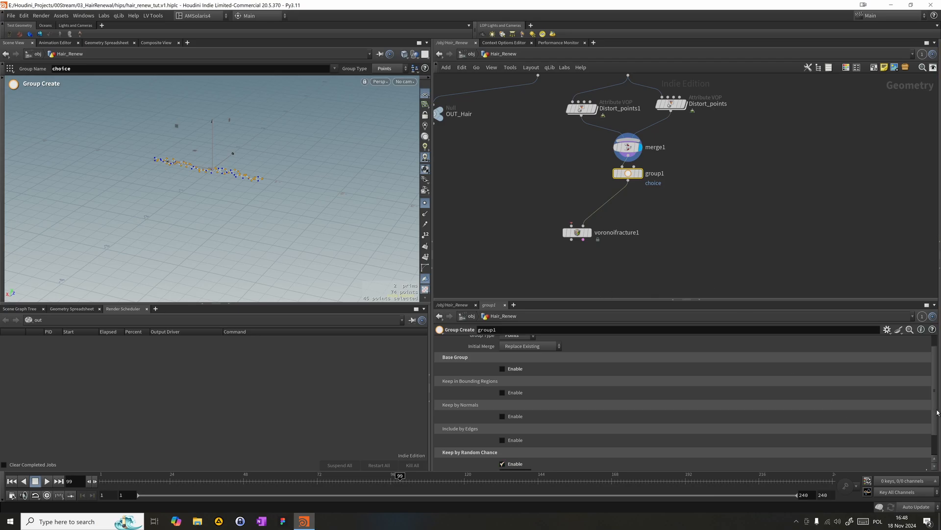
drag(937, 412, 929, 451)
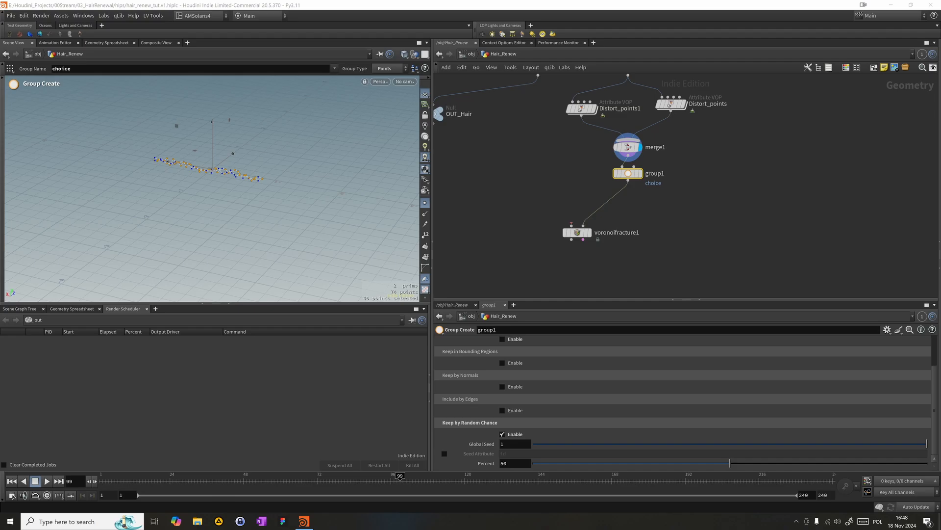
- Look through LOP_Cam, enable Keep in Bounding Regions on group1, and save the scene as hair_renew_tut.v2.hiplc
click(523, 177)
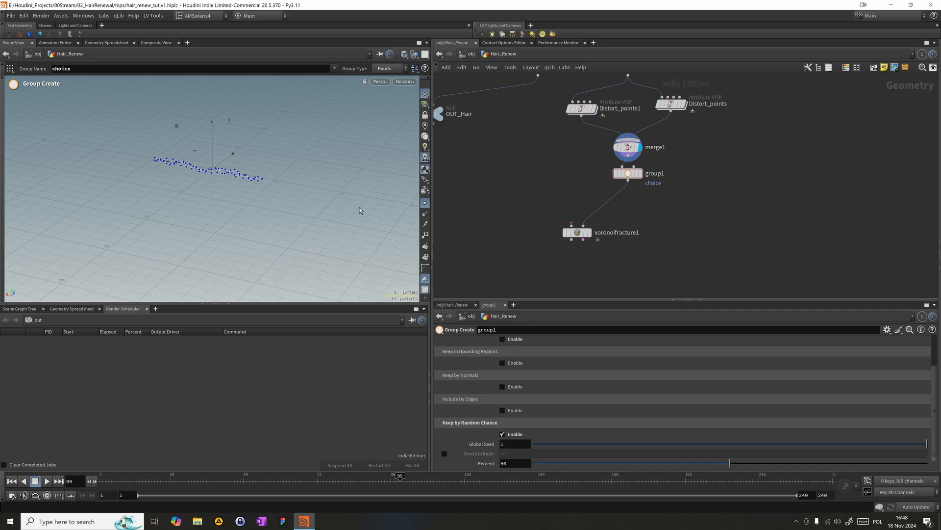
click(404, 81)
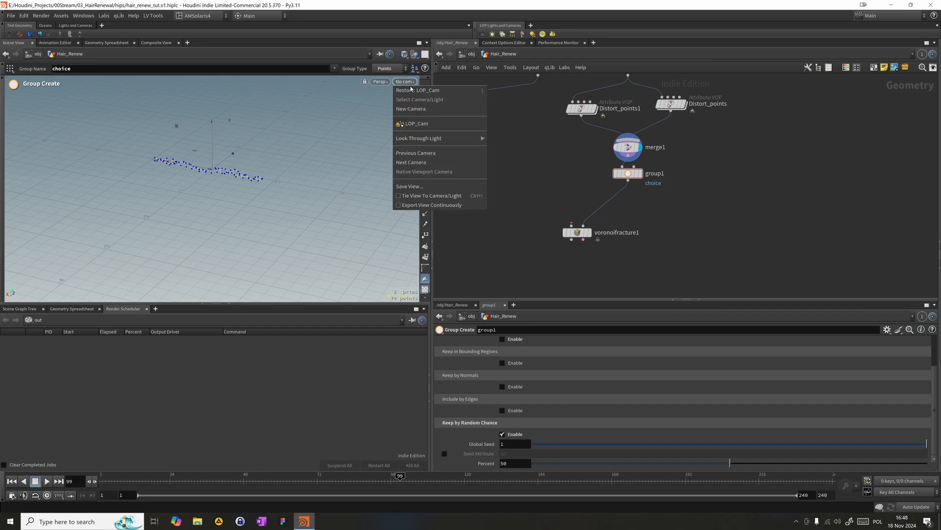
click(426, 124)
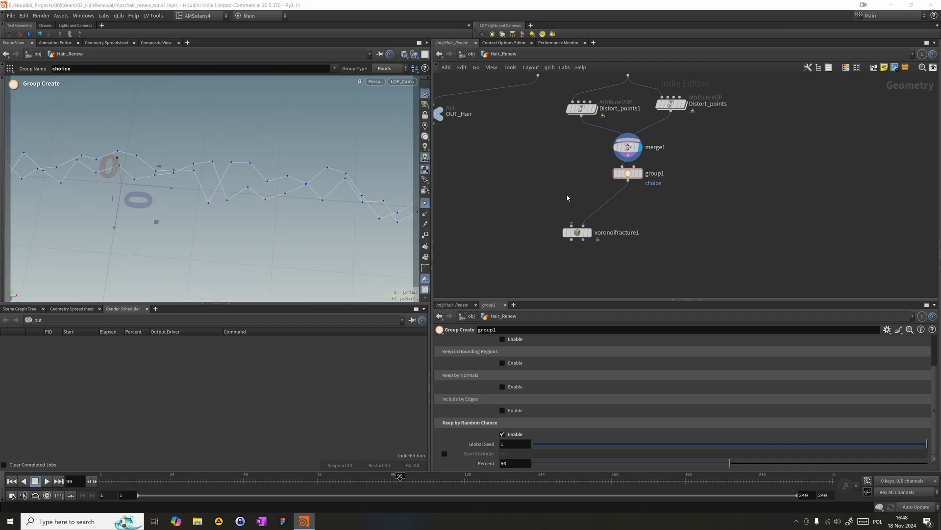
click(502, 363)
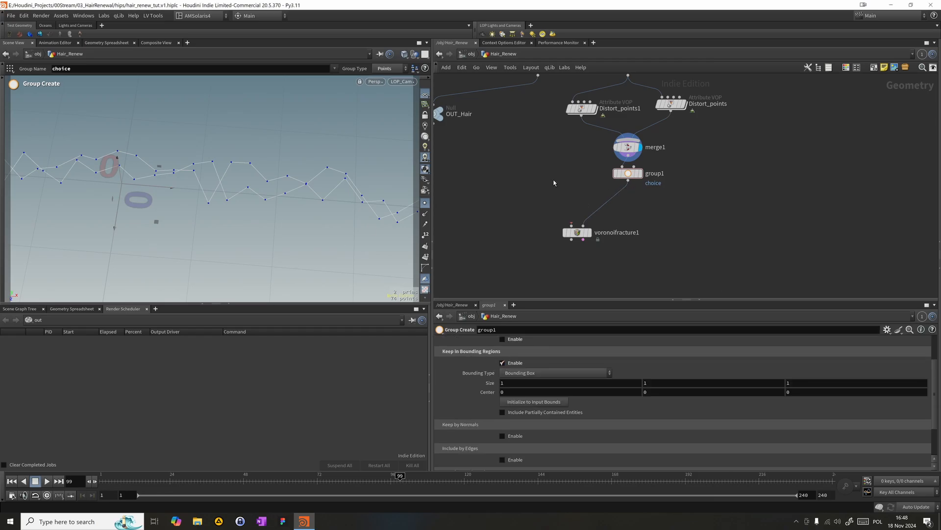
key(alt+shift+s)
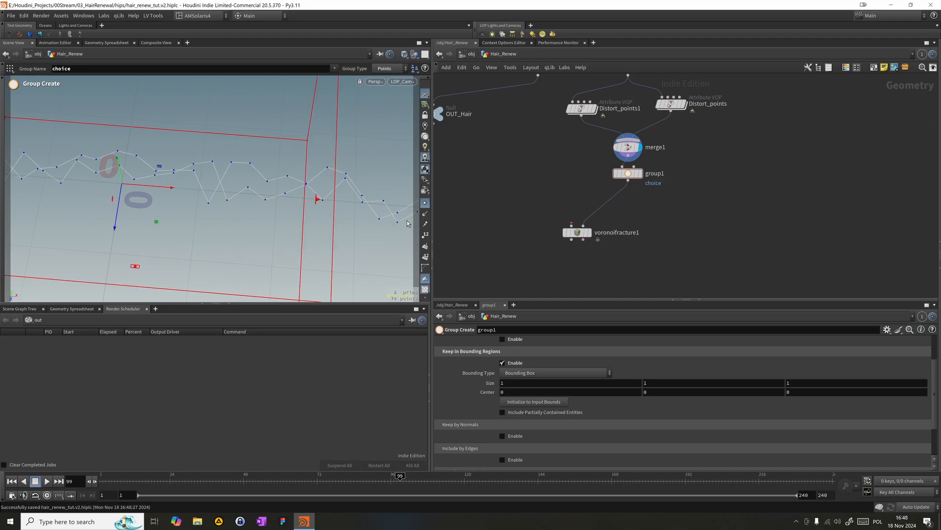
- Fit the group's bounding box around the curves, about 1 × 0.21 × 0.18 in size, centred at about 0, -0.023, -0.071
alt+drag(334, 208, 245, 225)
alt+middle_drag(245, 225, 265, 174)
alt+right_drag(265, 173, 250, 160)
alt+drag(250, 159, 239, 100)
alt+middle_drag(239, 100, 292, 170)
alt+right_drag(292, 170, 268, 163)
drag(260, 128, 265, 166)
drag(229, 231, 190, 182)
drag(212, 150, 171, 154)
alt+drag(268, 180, 302, 209)
drag(220, 175, 222, 201)
- Return the viewport to LOP_Cam and display the group1 node
click(415, 82)
click(431, 123)
click(642, 173)
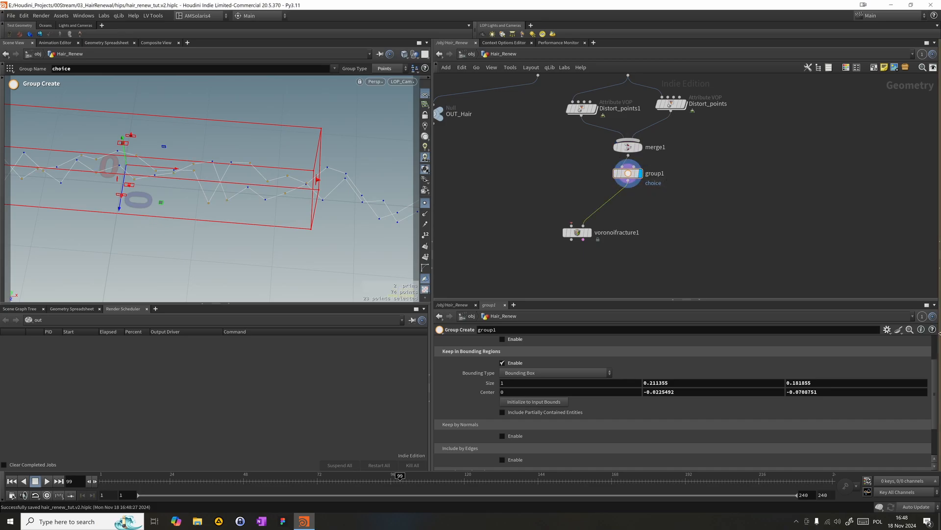
- Set the Keep by Random Chance percent of group1 to 10
scroll(551, 459, down, 3)
click(530, 462)
text(10)
key(Return)
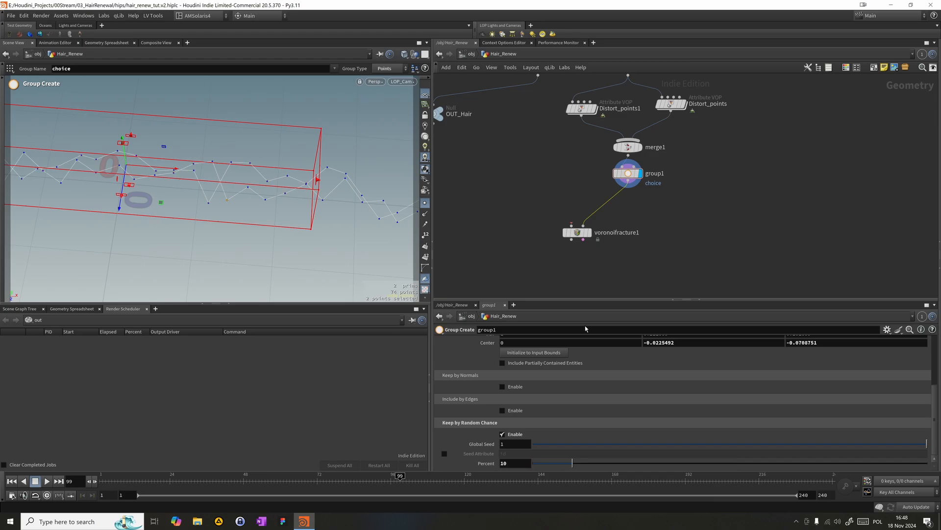
- Shift the group's bounding box along the curves to an X centre of about 0.25, checking its placement through LOP_Cam
alt+right_drag(145, 220, 124, 237)
alt+middle_drag(124, 238, 240, 222)
alt+right_drag(239, 223, 199, 223)
alt+drag(199, 223, 158, 185)
alt+right_drag(157, 185, 172, 143)
alt+middle_drag(173, 140, 170, 175)
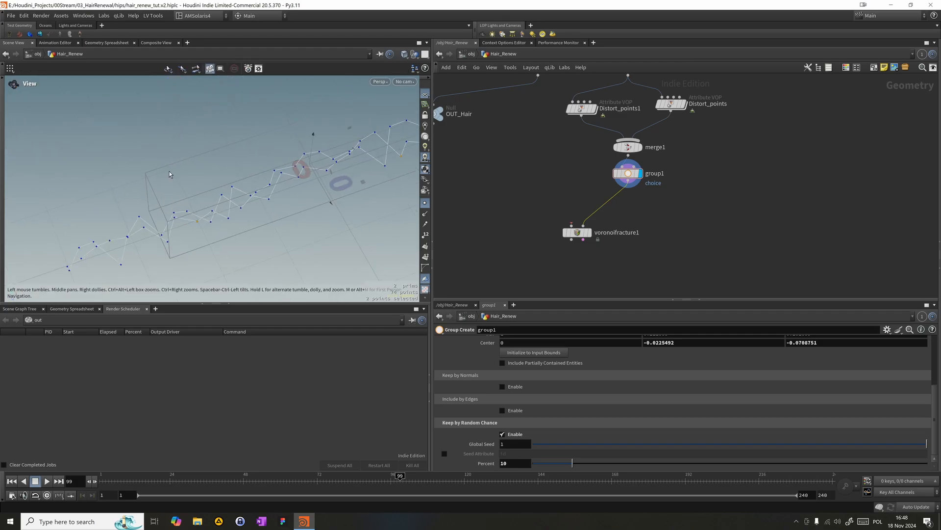
drag(329, 158, 405, 105)
click(405, 81)
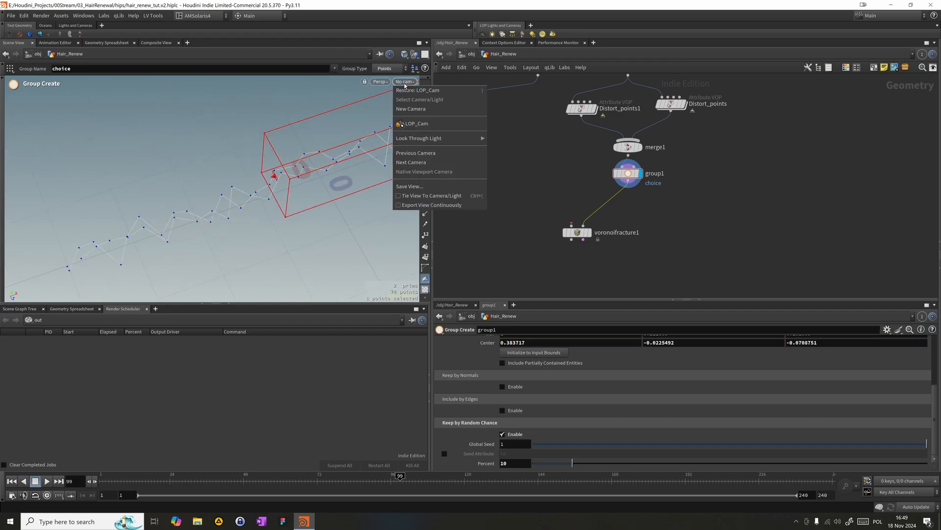
click(422, 124)
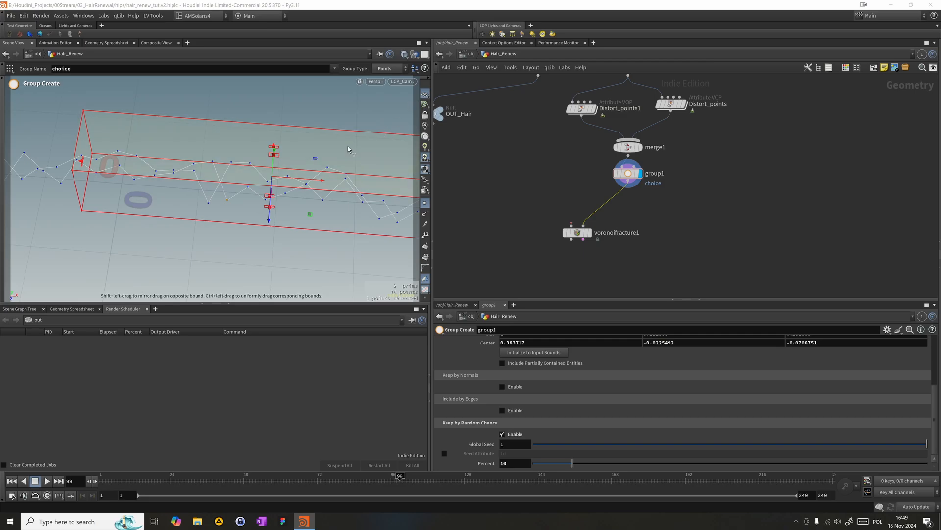
drag(306, 185, 266, 177)
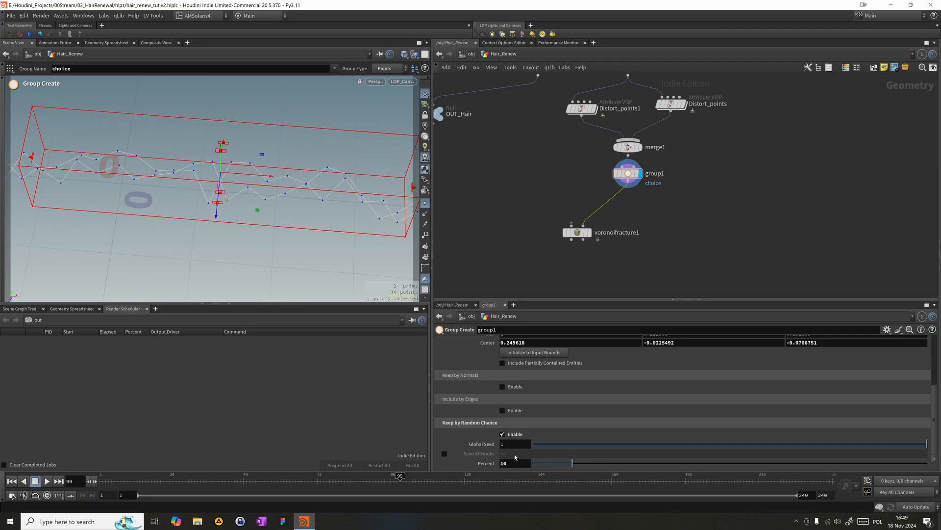
- Set group1's random chance percent to 25 and its global seed to about 0.53
text(25)
key(Return)
drag(539, 444, 741, 443)
- Insert a Point Replicate node on the wire between group1 and voronoifracture1
key(Tab)
text(point)
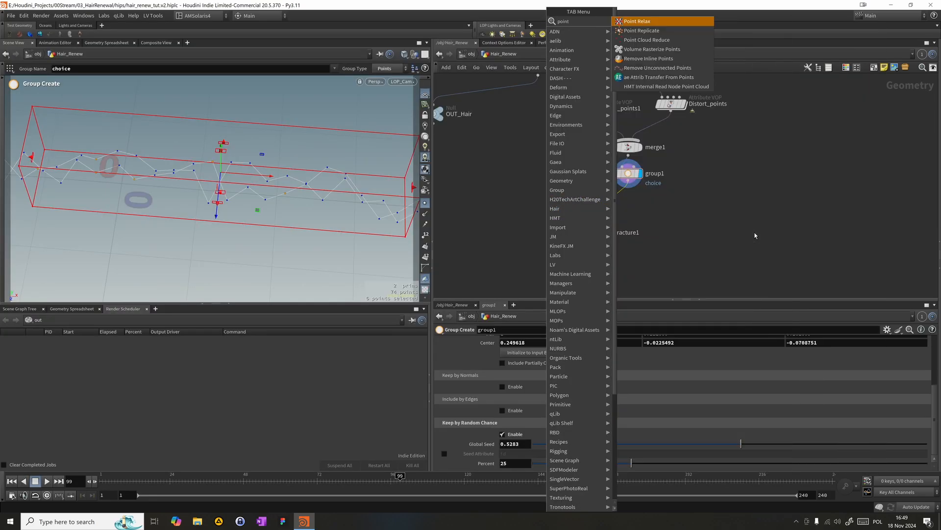
key(Down)
key(Return)
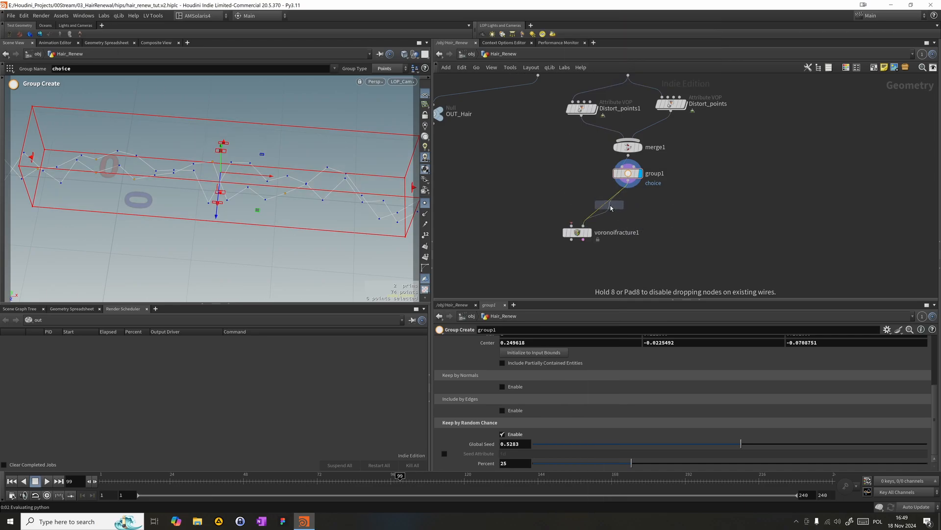
click(613, 205)
drag(614, 206, 632, 200)
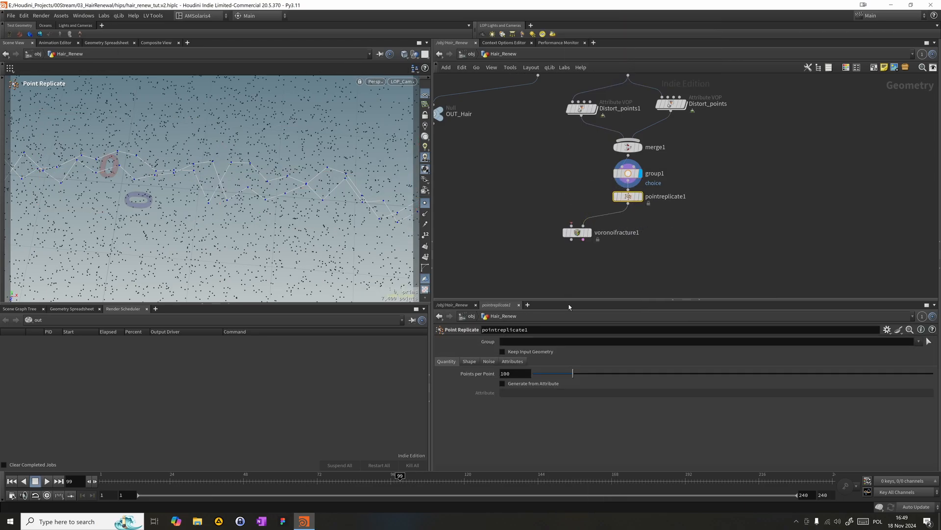
- Lower pointreplicate1's points per point and give it a Sphere shape with a uniform scale of 0.025
drag(538, 376, 535, 374)
click(471, 362)
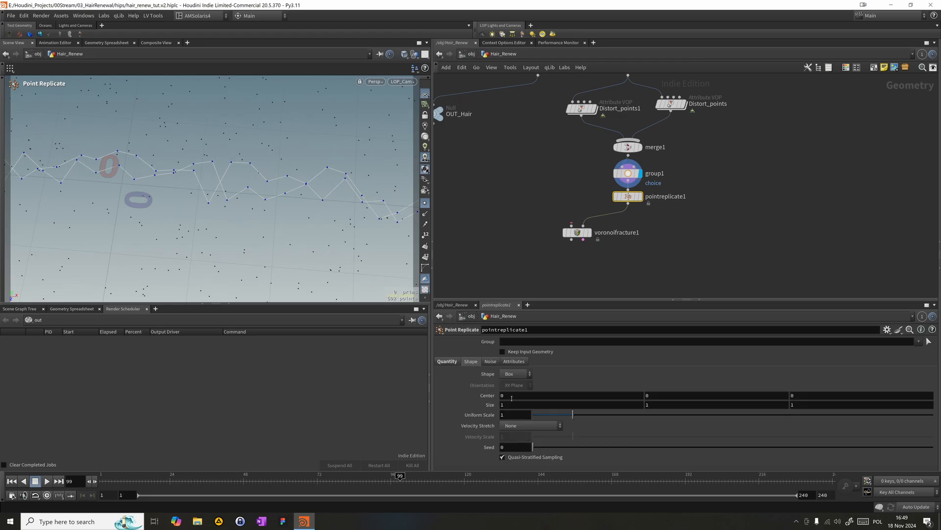
drag(534, 416, 535, 415)
click(515, 373)
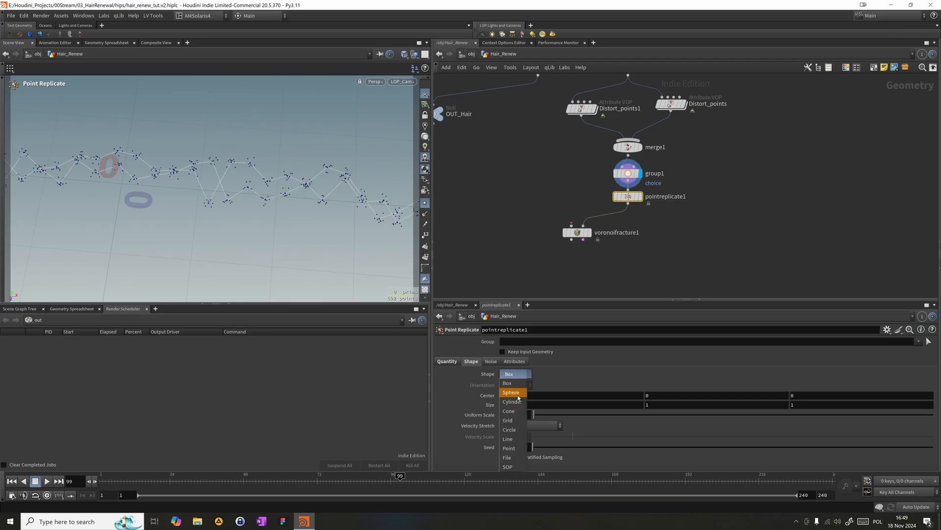
click(511, 392)
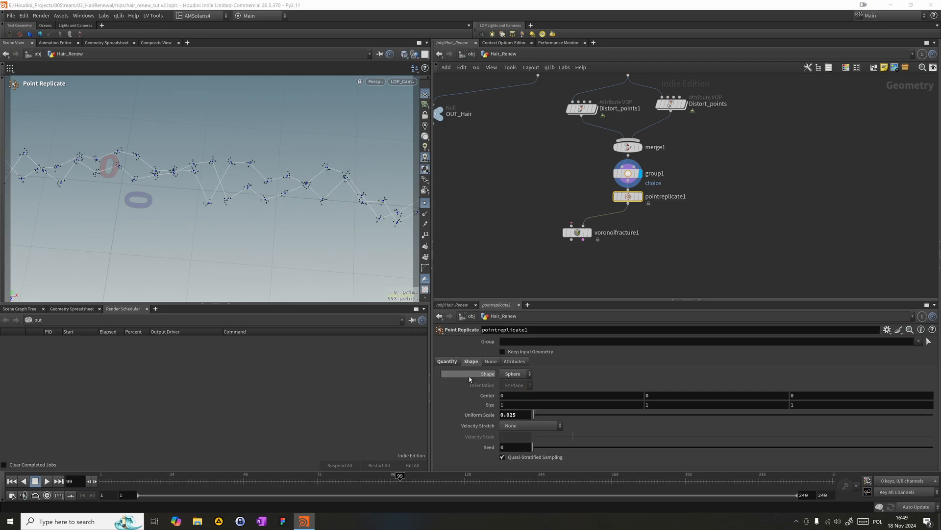
- Display pointreplicate1, restrict it to the choice group and keep the input geometry
click(918, 342)
click(656, 177)
drag(558, 169, 648, 184)
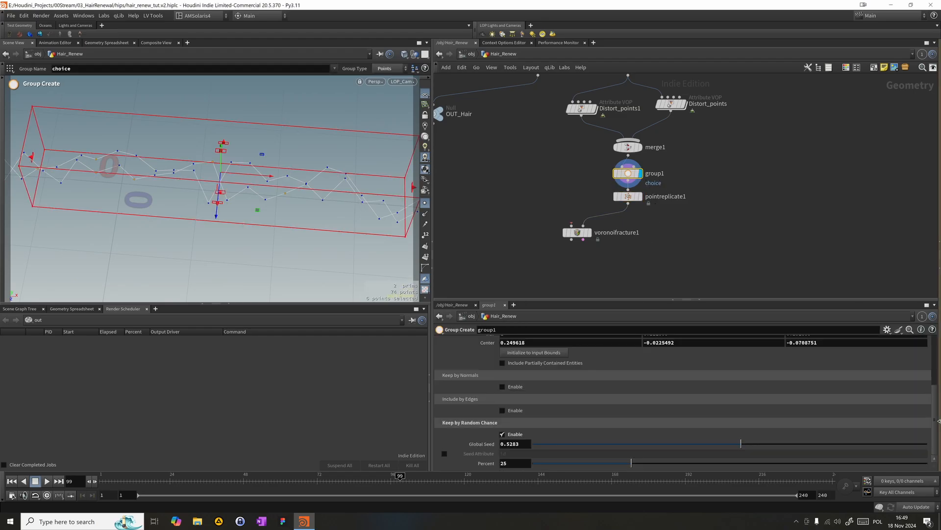
drag(934, 416, 935, 352)
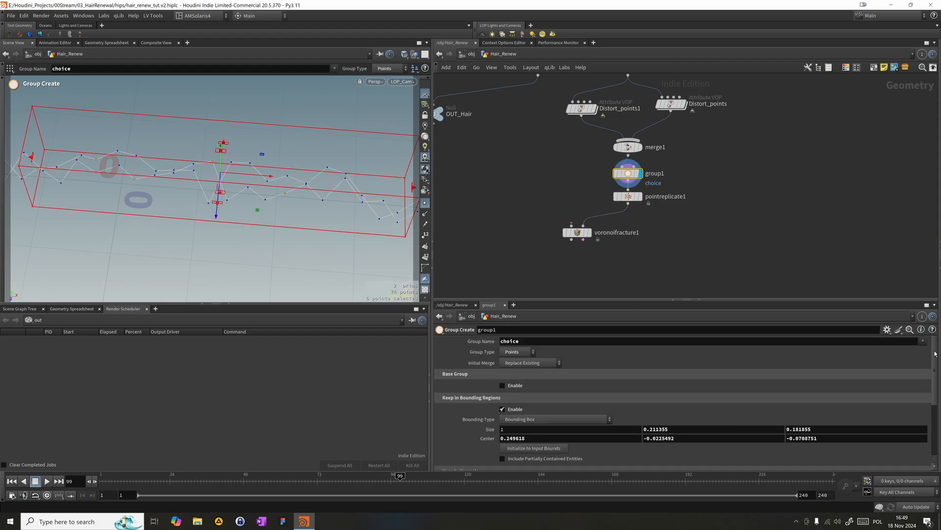
click(633, 196)
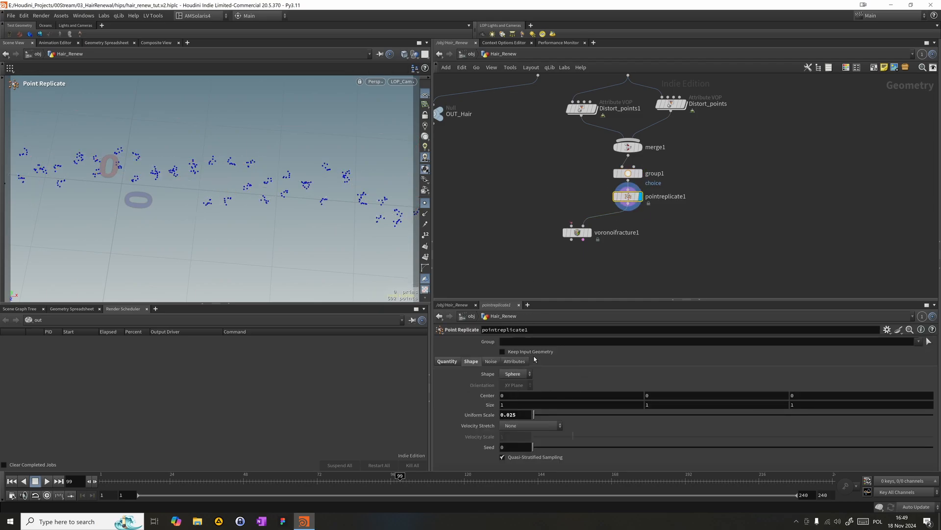
text(choice)
key(Return)
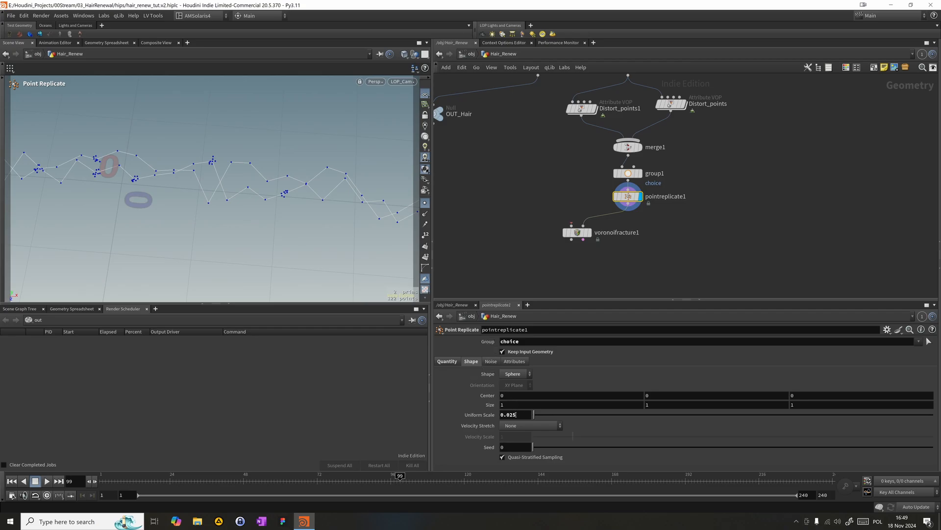
- Add noise with adjusted roughness and amplitude to the replicated points, and set their uniform scale to 0.08
click(489, 361)
click(503, 373)
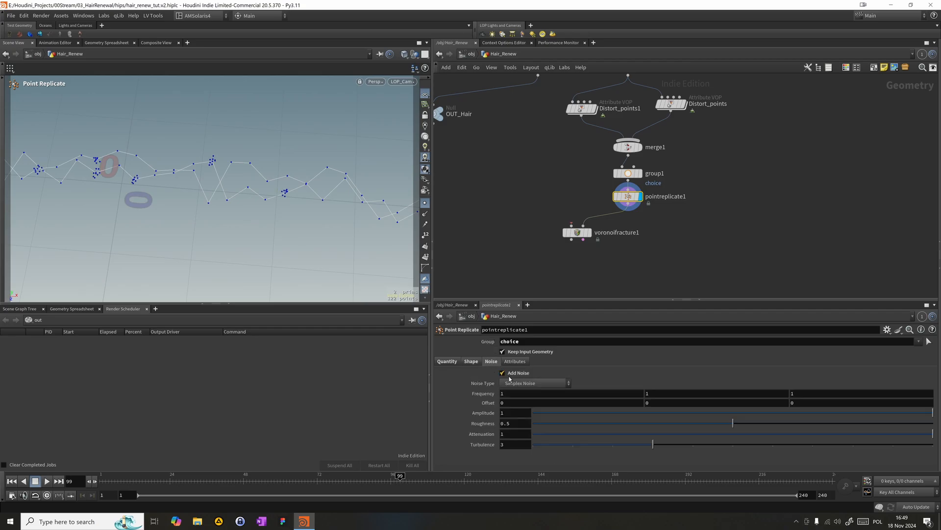
drag(745, 423, 681, 420)
middle_drag(493, 412, 602, 417)
click(471, 362)
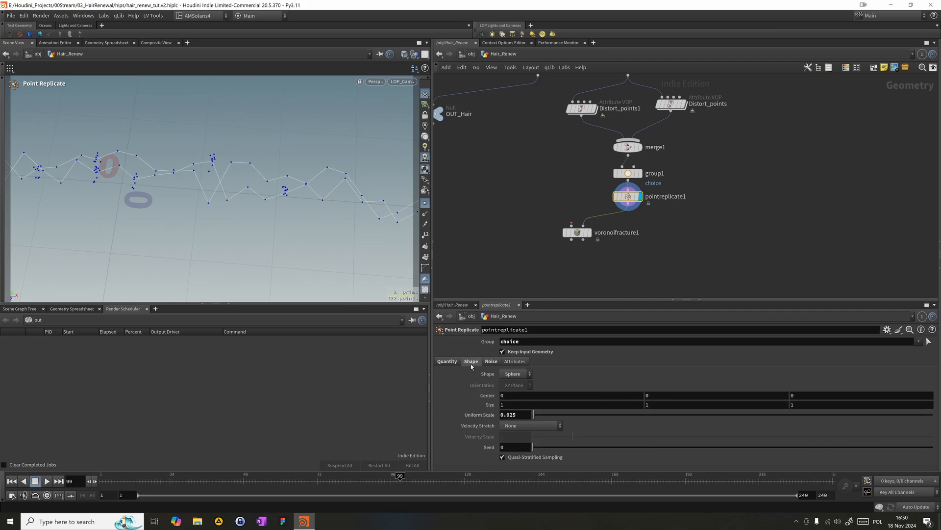
drag(534, 414, 537, 415)
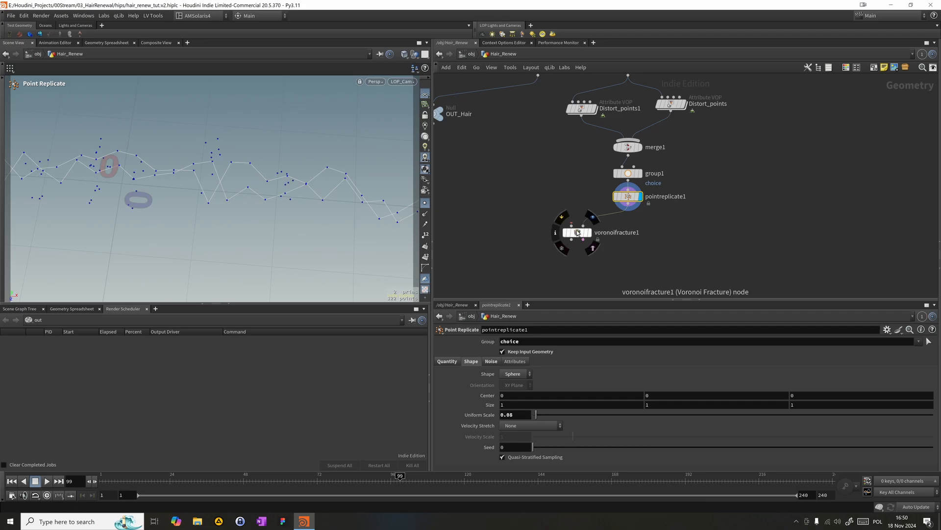
- Wire Distort_points1 into the first input of voronoifracture1, then display and select the fracture node
drag(571, 226, 581, 114)
click(589, 232)
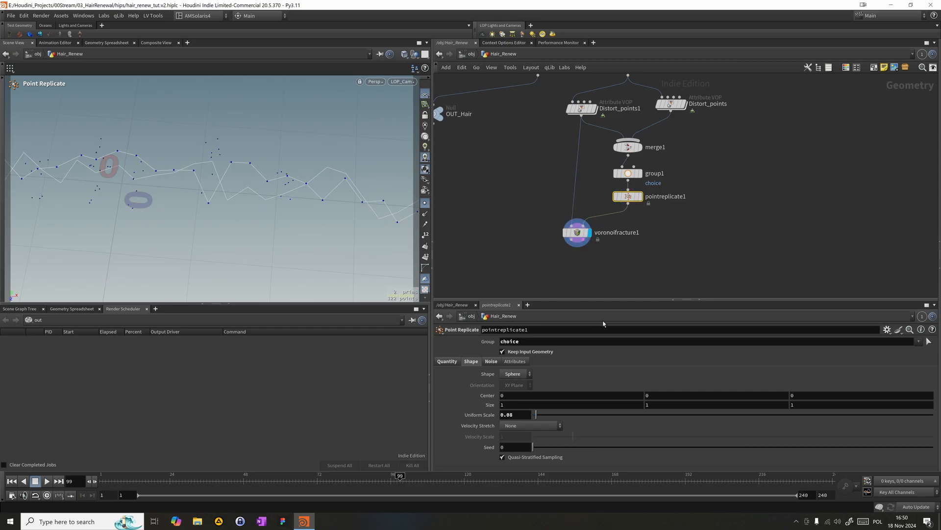
click(685, 247)
drag(608, 212, 521, 268)
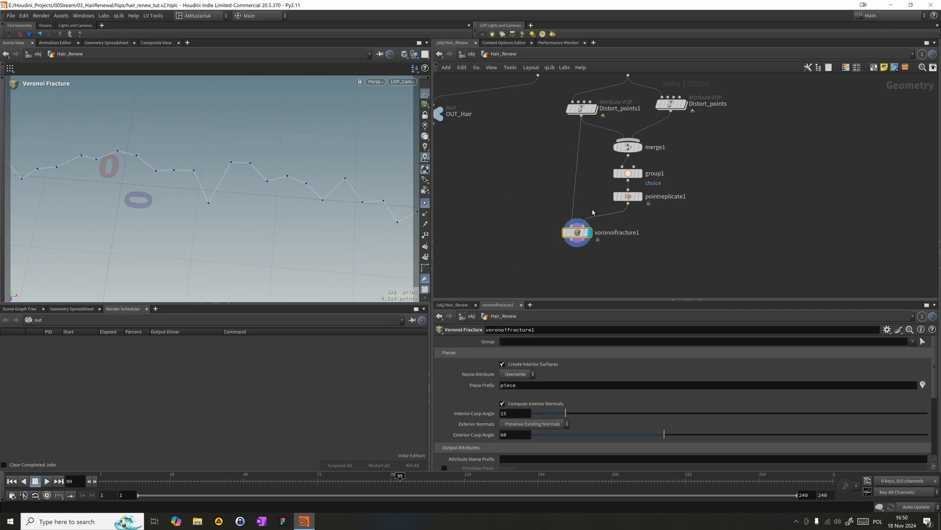
- Inspect the fracture result from several angles and disable Create Interior Surfaces on voronoifracture1
alt+right_drag(298, 213, 225, 208)
alt+drag(225, 208, 220, 155)
alt+right_drag(220, 155, 181, 172)
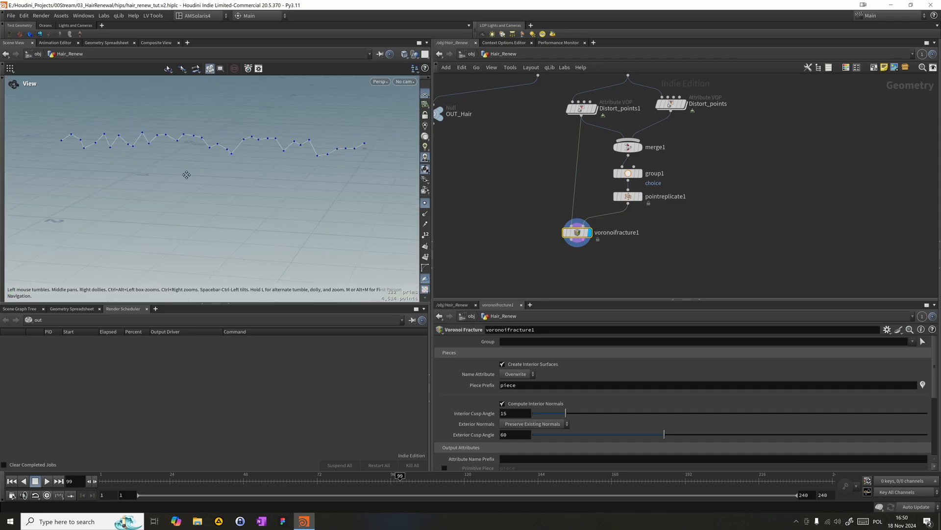
alt+drag(180, 173, 201, 177)
mouse_move(574, 231)
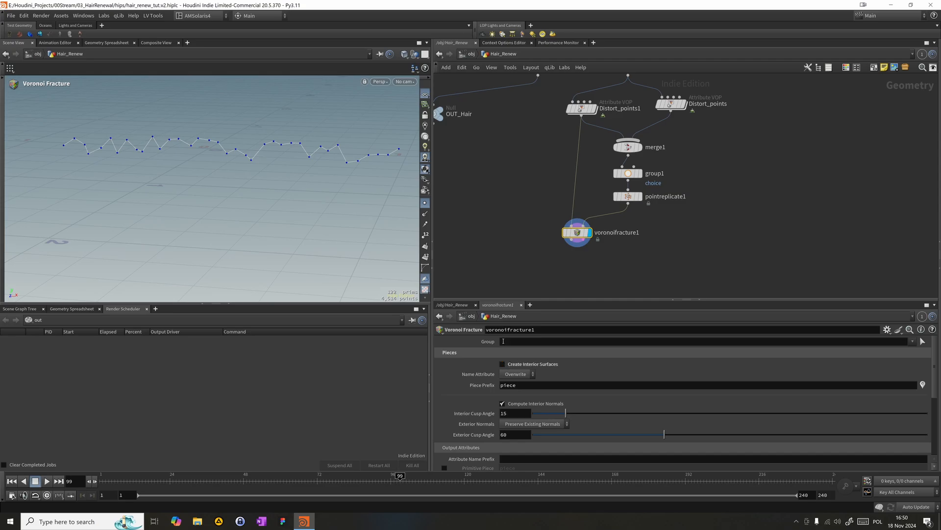
drag(323, 204, 311, 185)
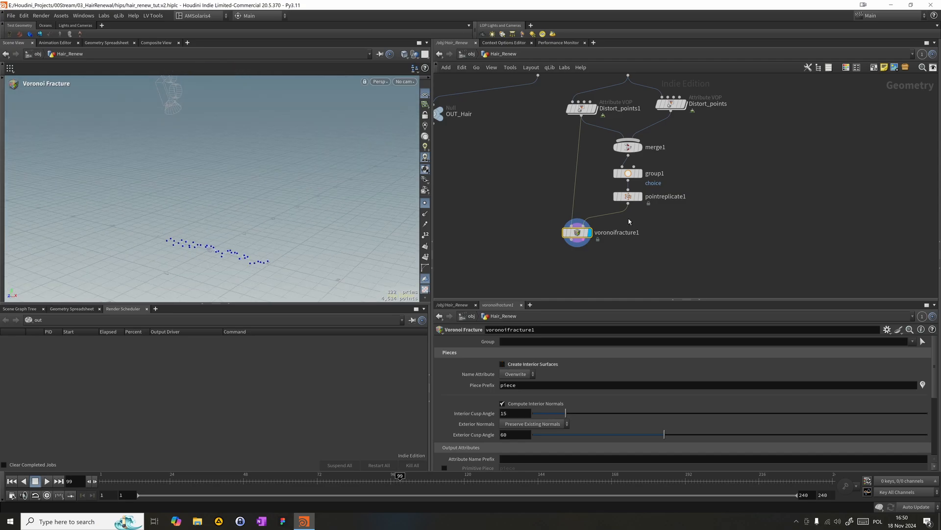
- Replace the first input of voronoifracture1 with the output of sweep1
scroll(602, 140, down, 1)
middle_drag(597, 157, 621, 193)
drag(572, 125, 600, 245)
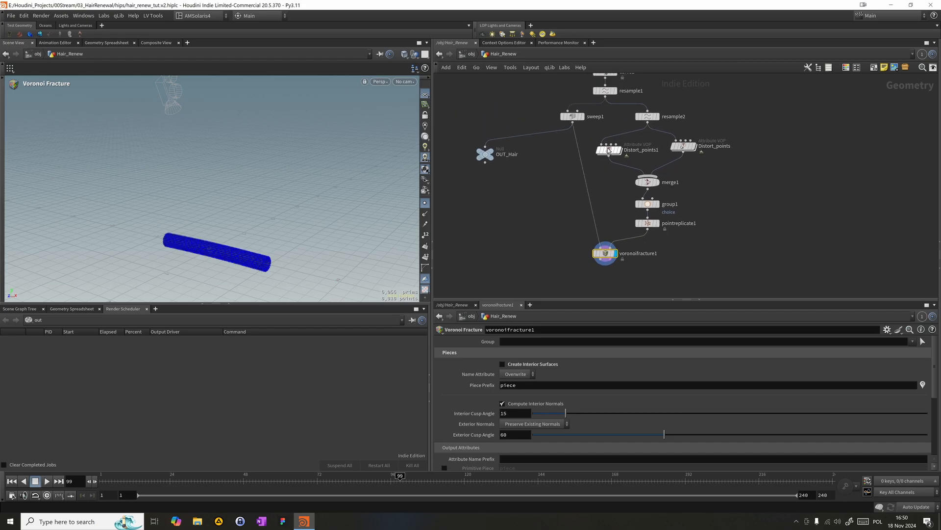
- Realign the Distort_points nodes and move the whole resample2-to-pointreplicate1 branch further away from sweep1
drag(608, 150, 624, 146)
drag(685, 149, 701, 149)
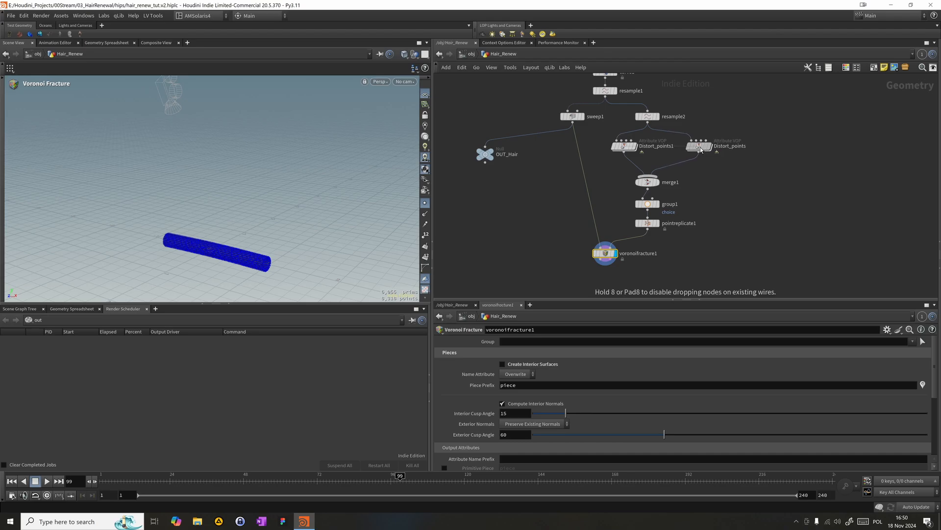
drag(727, 263, 670, 116)
drag(565, 225, 630, 274)
- Insert an Attribute Wrangle between sweep1 and voronoifracture1, place it below sweep1 and display it
key(Tab)
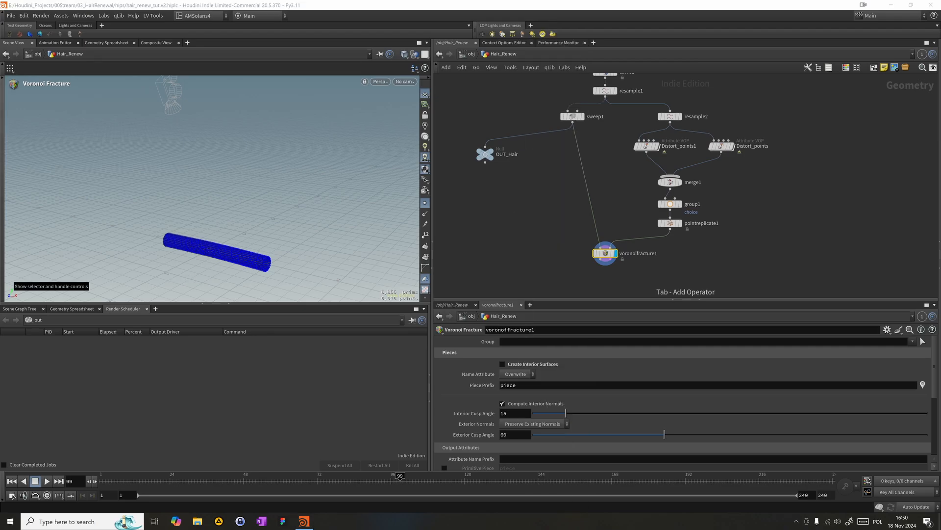
click(520, 195)
key(Tab)
mouse_move(573, 181)
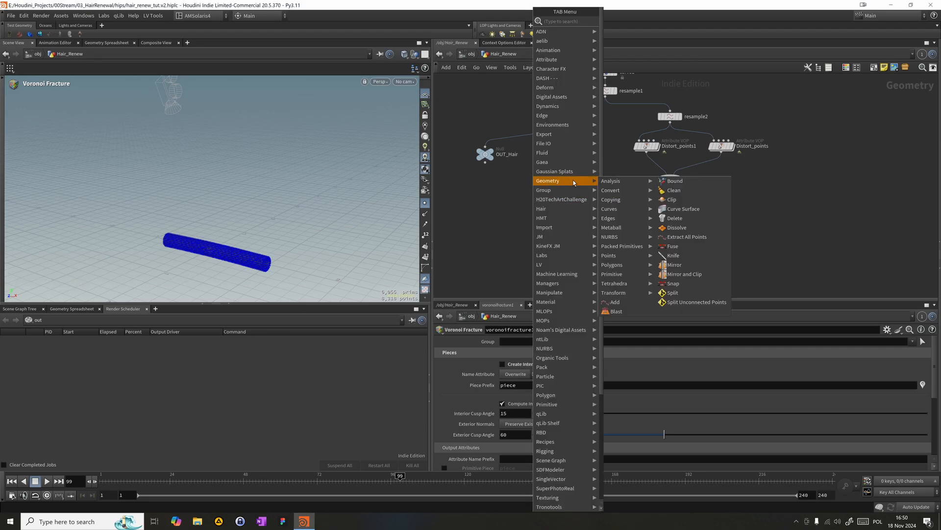
text(aw)
key(Return)
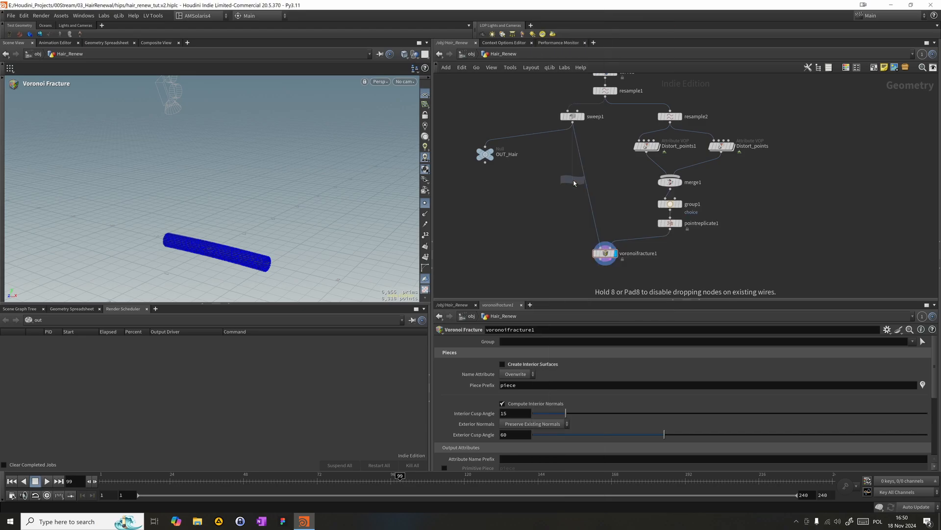
click(592, 204)
drag(592, 204, 574, 187)
- Rename the attribute wrangle to Restand_Noise
key(F2)
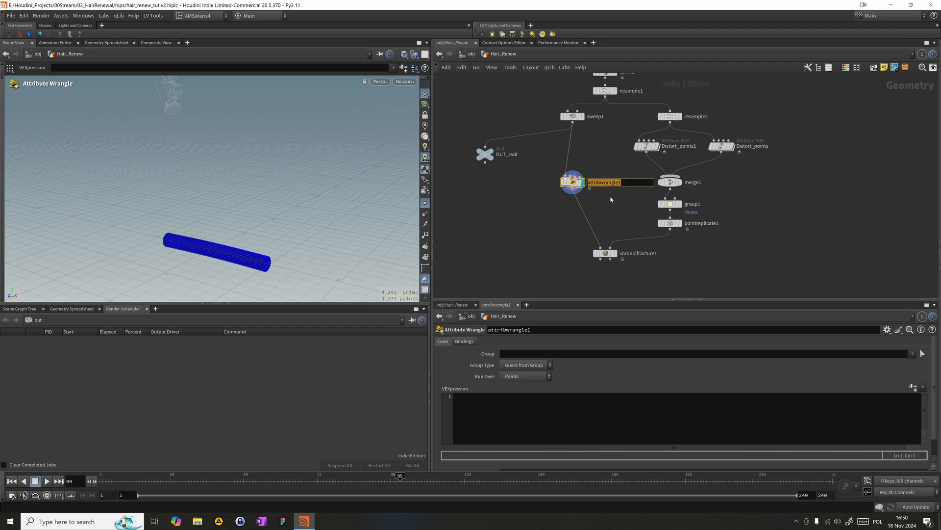
text(Rest)
text(ore_)
key(BackSpace)
key(BackSpace)
key(BackSpace)
key(BackSpace)
text(and_Noise)
key(Return)
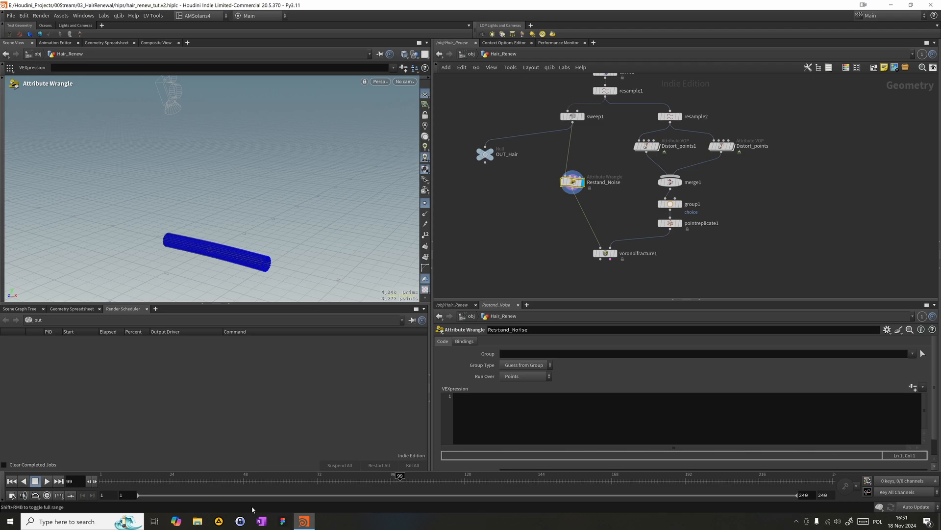
- Store the point position as a rest attribute in the wrangle's VEX code with "v@rest = @P;"
click(555, 415)
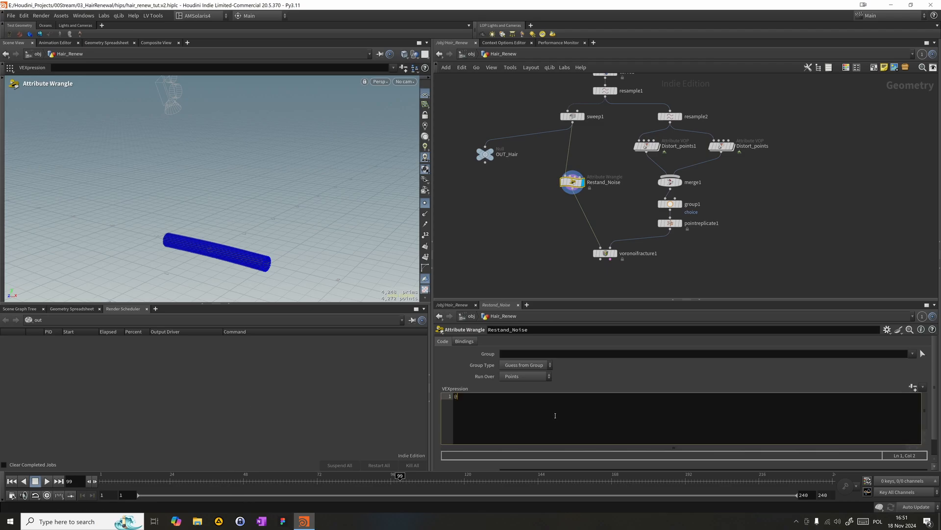
text(v@rest = @P)
key(Return)
key(Return)
- Write a VEX line that offsets the point positions with noise: "@P += snoise(@P*30,3,0.6,1)"
text(@P)
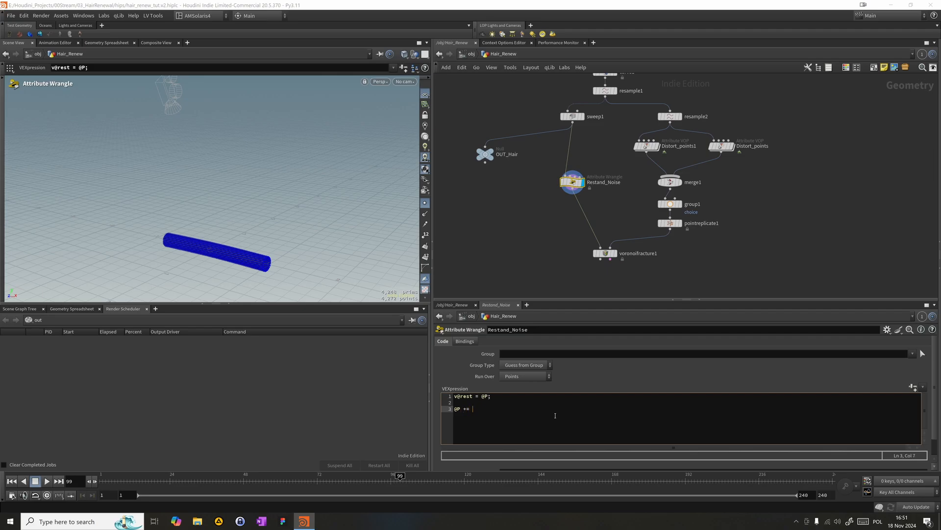
text(+= So)
key(BackSpace)
text(no)
key(BackSpace)
key(BackSpace)
key(BackSpace)
text(snoise(@P*30,3,0.6,1) * vector(0.02);)
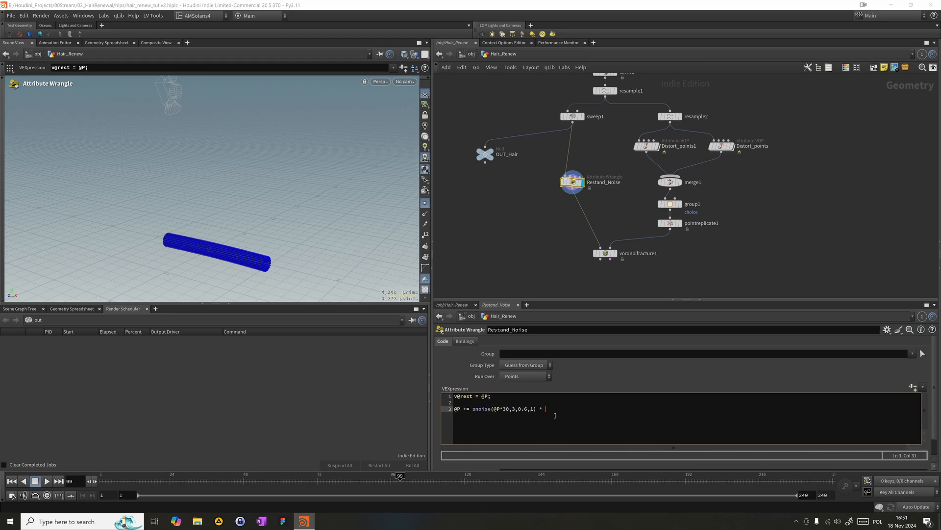
- Scale the snoise position offset in Restand_Noise by appending "* vector(0.02);" to the VEX line
text(vecto)
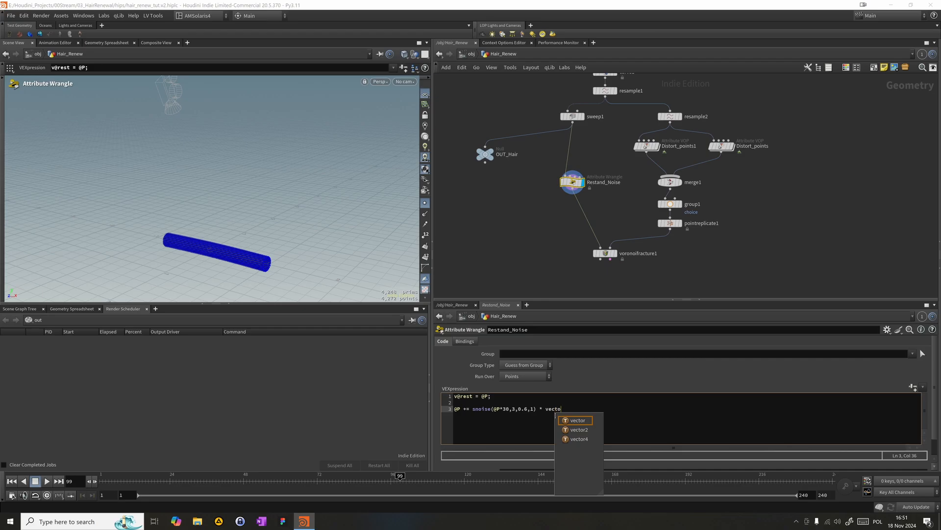
text(r (0.0)
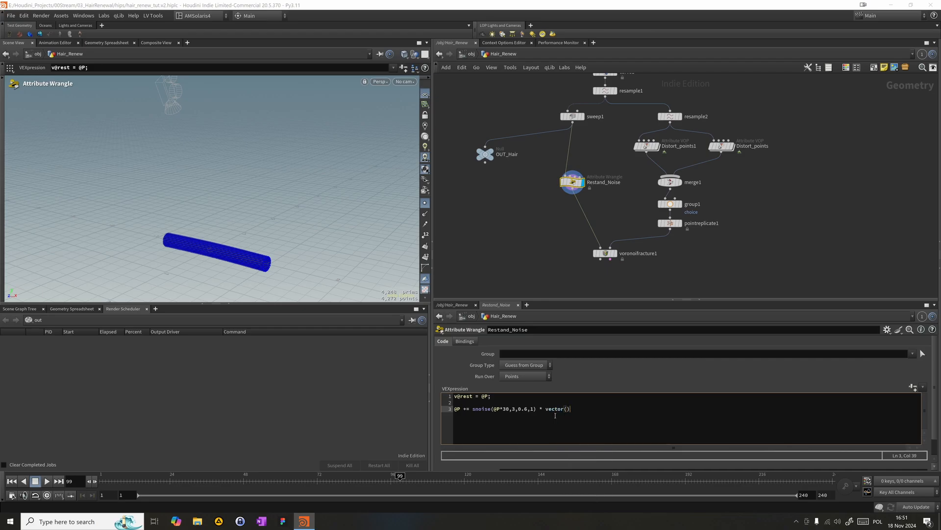
text(2)
text(;)
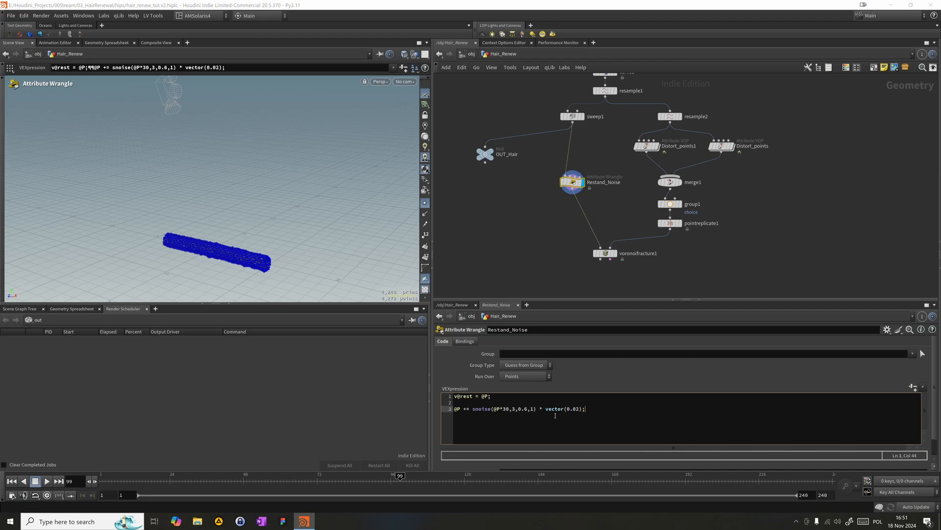
- Hide the viewport point markers and examine the noise-displaced hair surface up close
click(425, 203)
alt+right_drag(210, 257, 286, 261)
alt+middle_drag(286, 260, 258, 236)
alt+right_drag(258, 235, 360, 239)
alt+drag(359, 240, 313, 205)
key(Return)
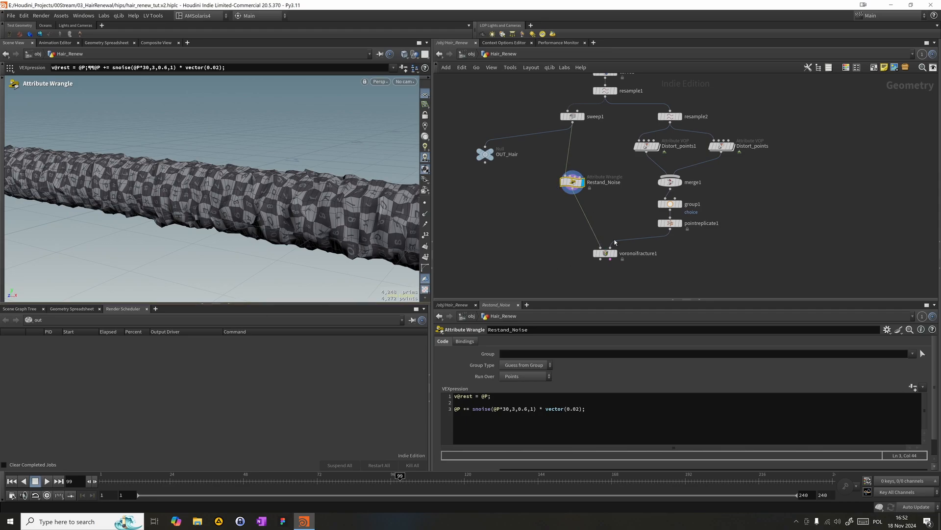
- Add an Attribute Wrangle named Revert, connect it below voronoifracture1 and display it
right_drag(578, 271, 563, 234)
middle_drag(562, 234, 577, 191)
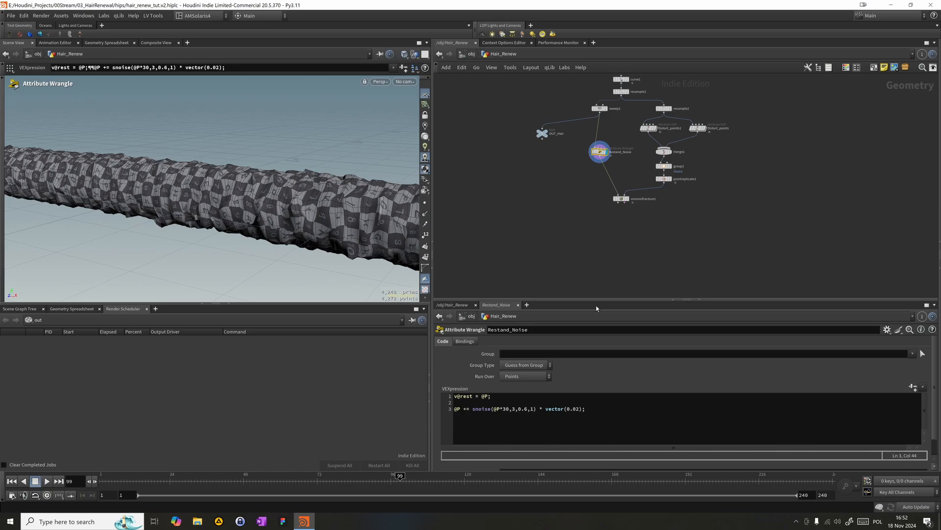
key(Tab)
text(aw)
key(Return)
click(590, 243)
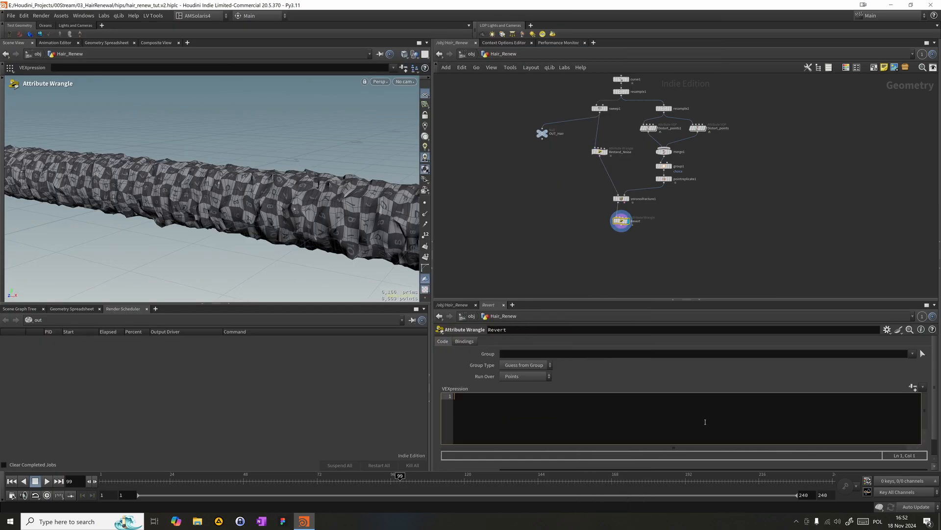
text(@)
text(P=ra)
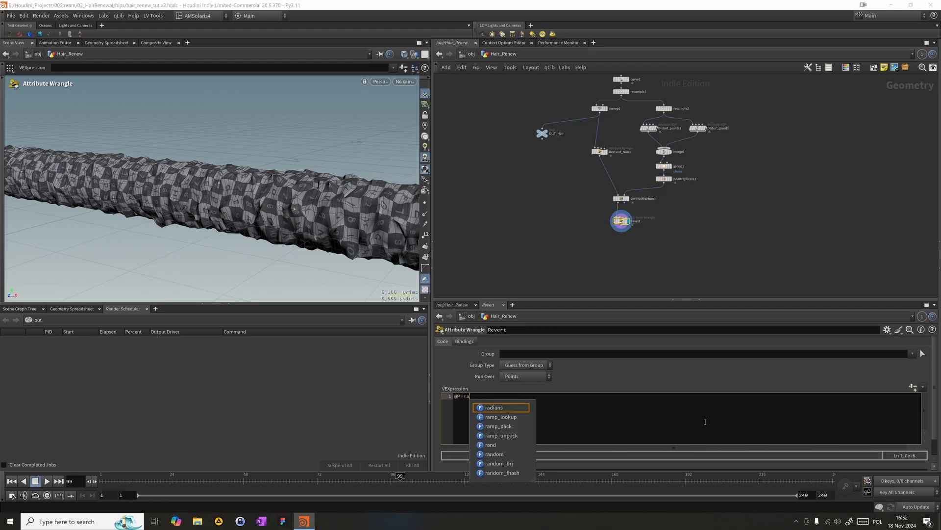
key(BackSpace)
text(est;)
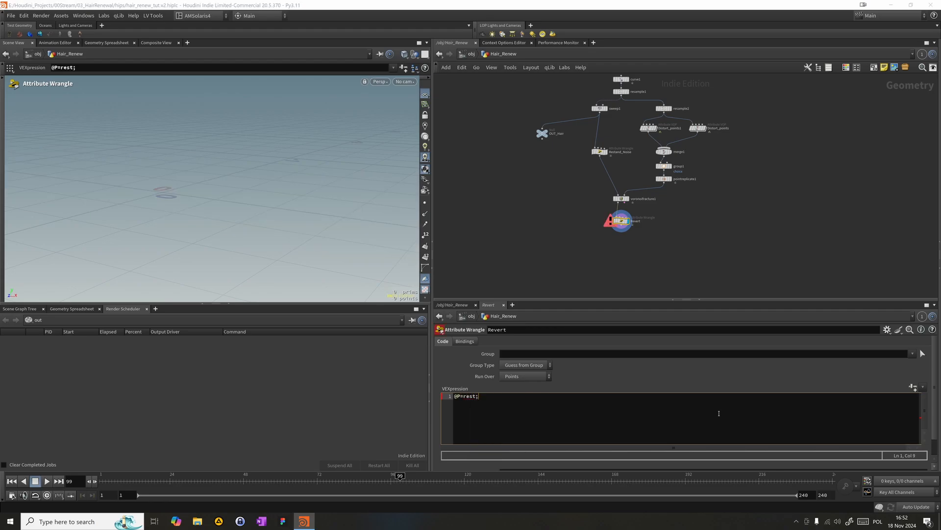
click(464, 396)
text(@)
key(Return)
key(BackSpace)
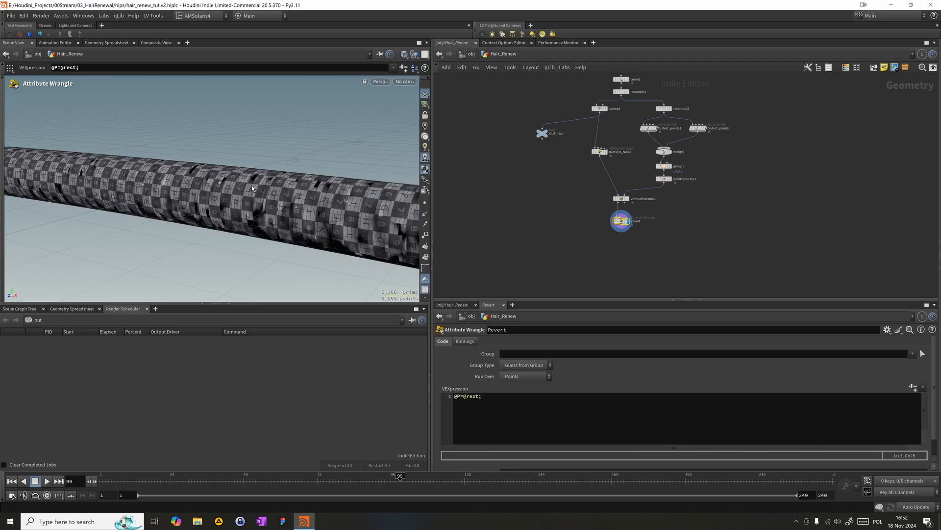
- Enable Update Normals If Displaced in the Revert wrangle's bindings and inspect the restored hair surface
click(465, 340)
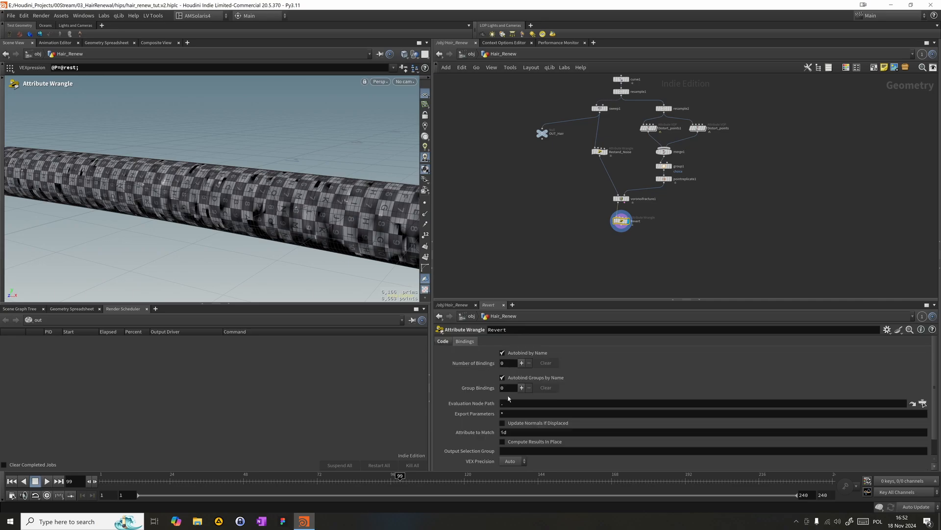
click(512, 423)
mouse_move(248, 169)
alt+mouse_down()
mouse_move(269, 166)
mouse_move(319, 198)
alt+mouse_up()
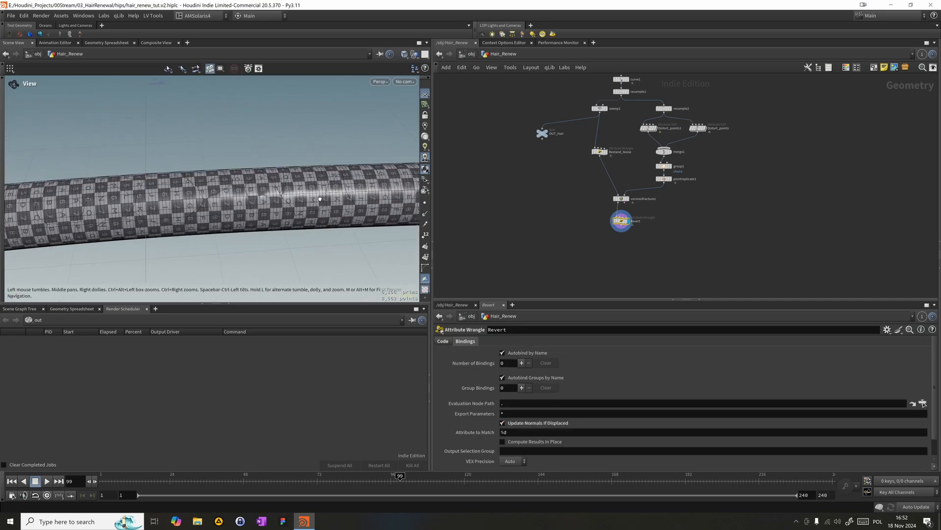
alt+right_drag(319, 199, 432, 202)
- Temporarily bypass Restand_Noise and Revert to compare the fracture lines with and without noise
click(599, 153)
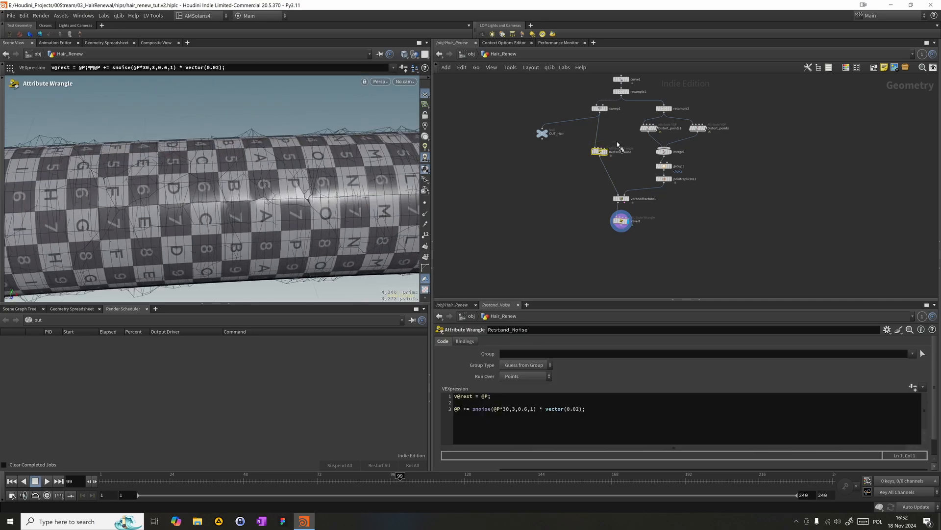
key(b)
click(621, 221)
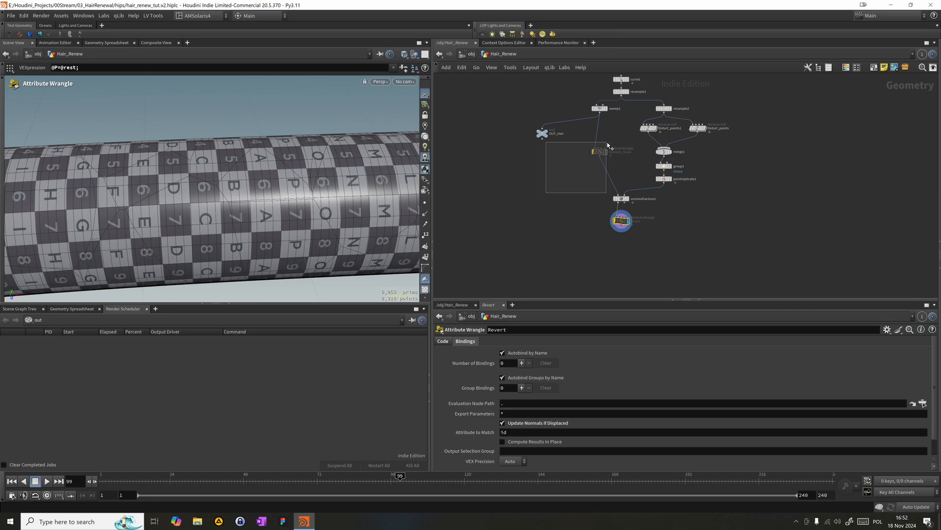
shift+click(595, 151)
key(s)
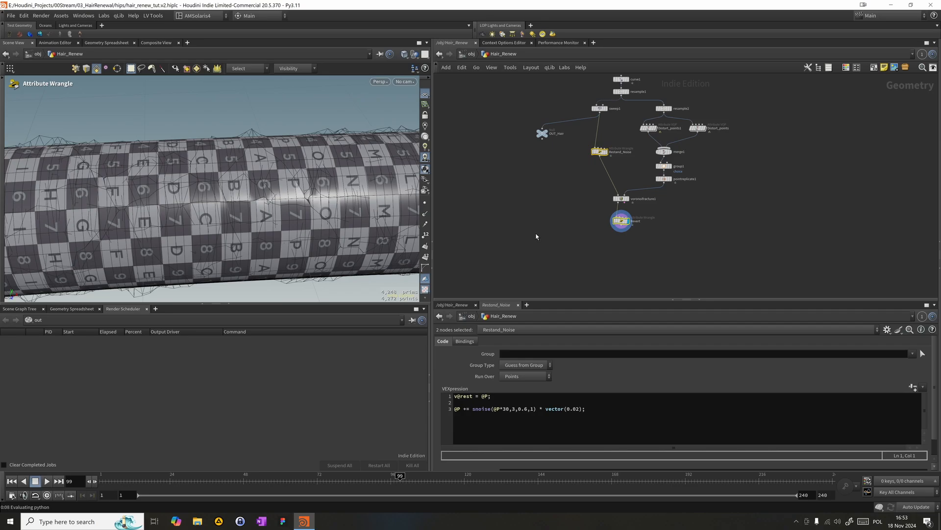
click(571, 228)
middle_drag(582, 224, 566, 208)
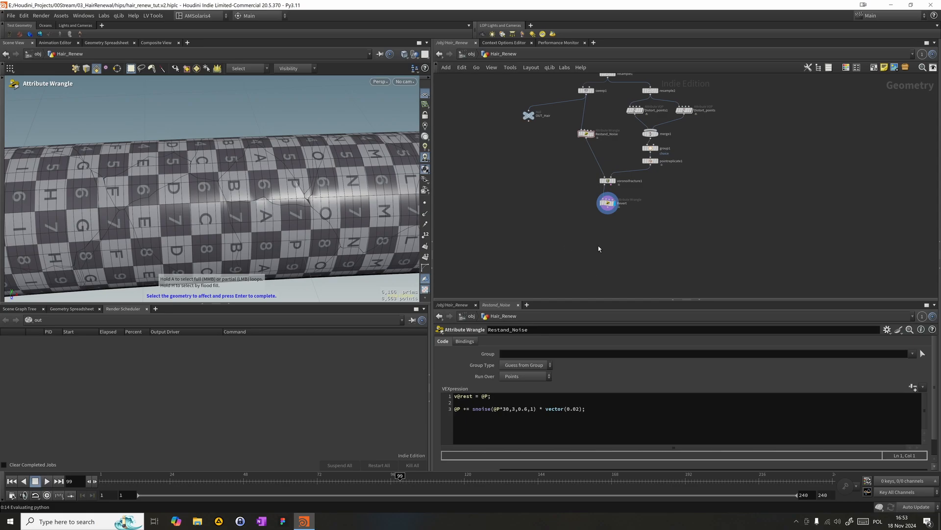
- Add an Exploded View node, connect it to Revert's output and display it
key(Tab)
text(exp)
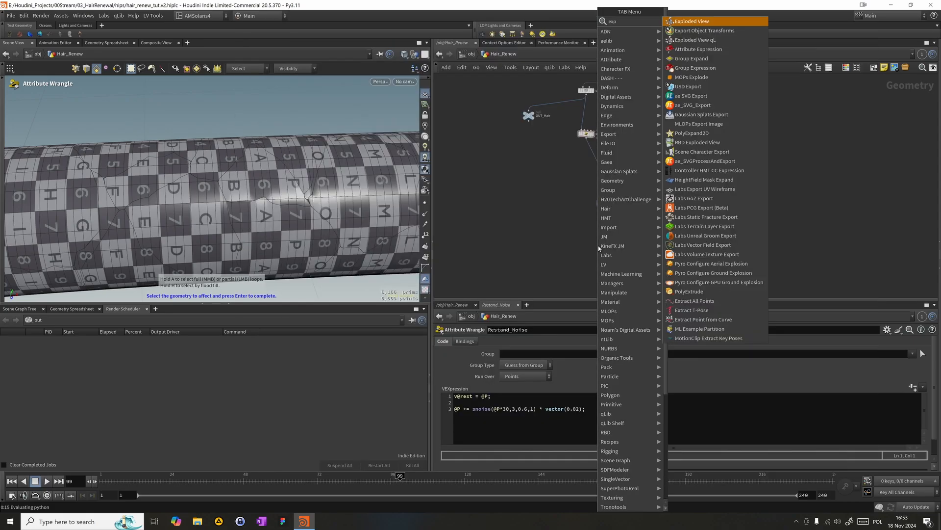
key(Return)
click(642, 238)
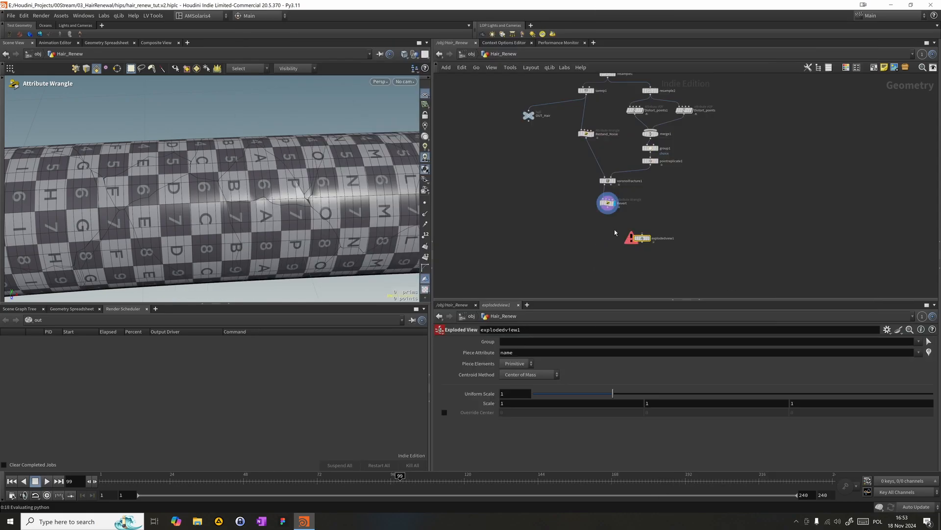
drag(610, 210, 642, 235)
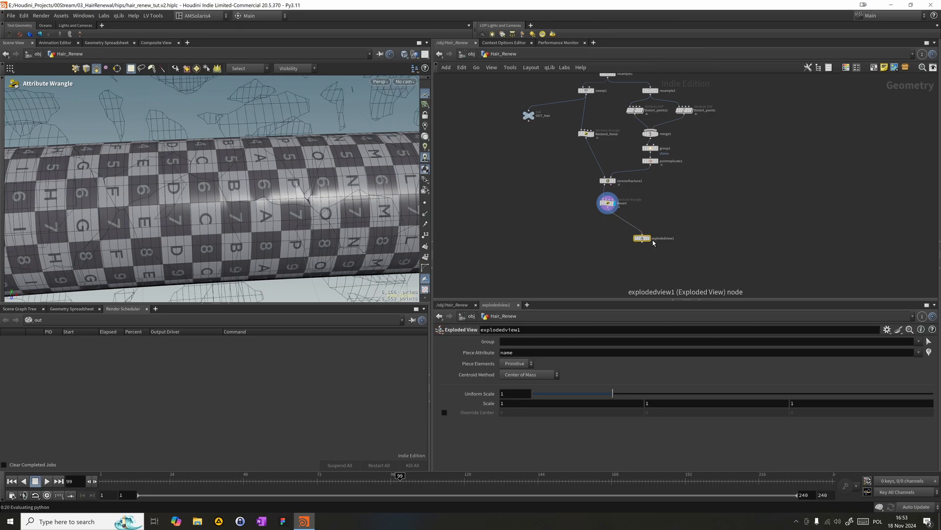
click(653, 243)
- Set the Exploded View's uniform scale to 0.055 and inspect the gaps between the fractured hair pieces
drag(612, 393, 536, 393)
alt+drag(235, 196, 152, 219)
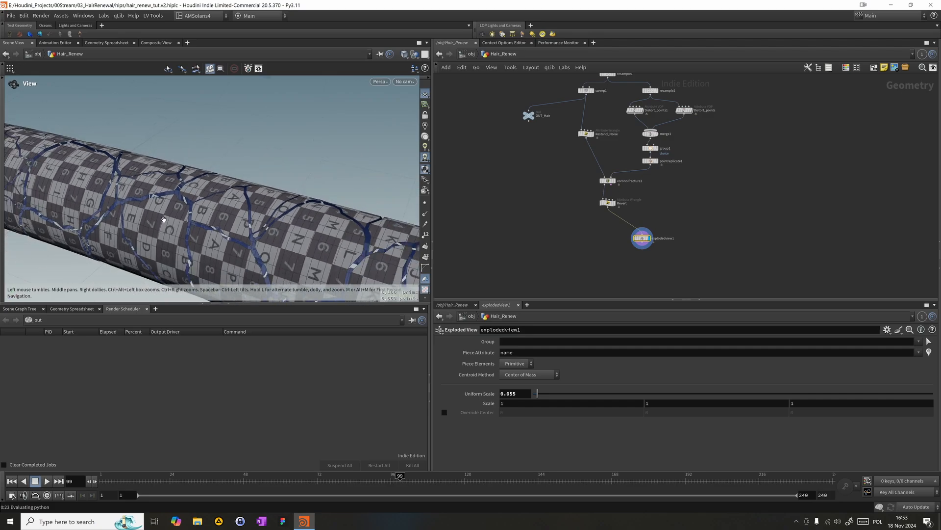
alt+middle_drag(151, 219, 322, 178)
alt+right_drag(322, 177, 233, 170)
alt+drag(232, 171, 291, 208)
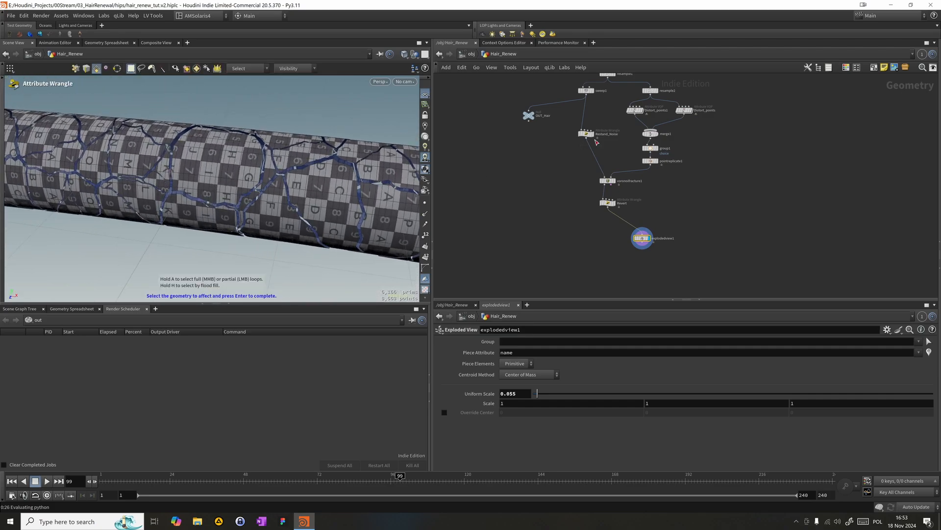
- Review the group1, pointreplicate1 and Restand_Noise settings against the exploded fracture pattern
drag(687, 176, 642, 149)
alt+drag(245, 182, 164, 154)
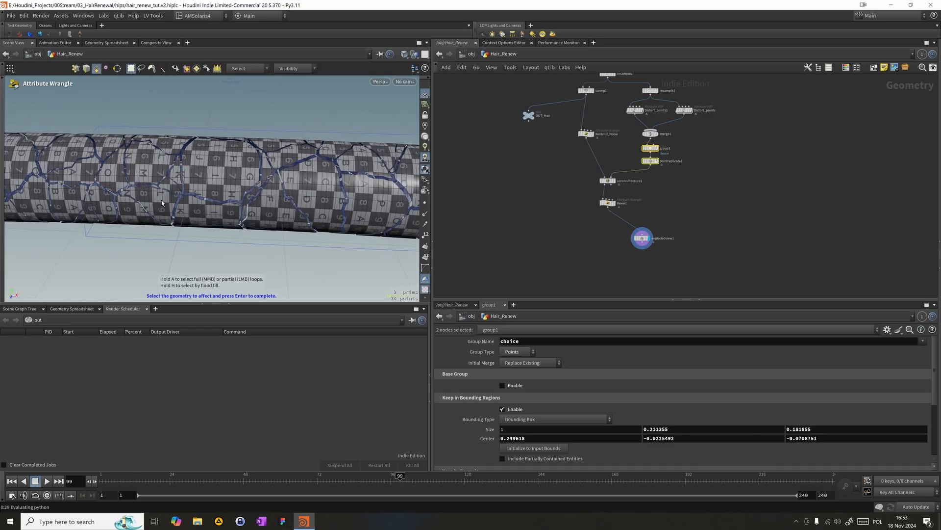
alt+drag(92, 219, 117, 143)
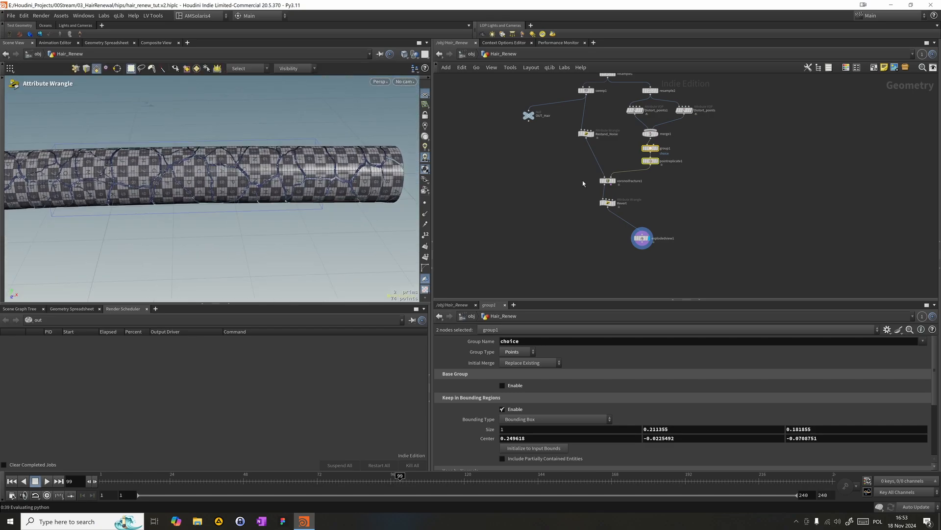
click(649, 162)
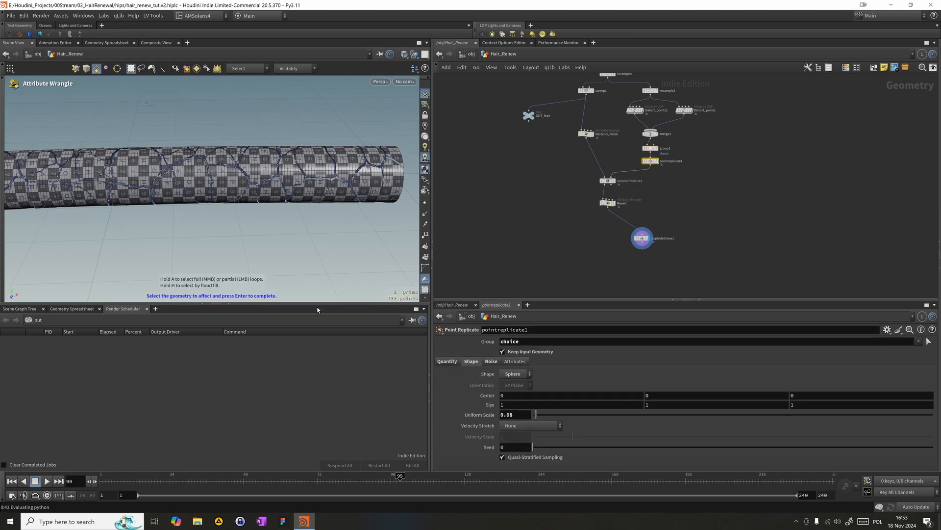
click(585, 133)
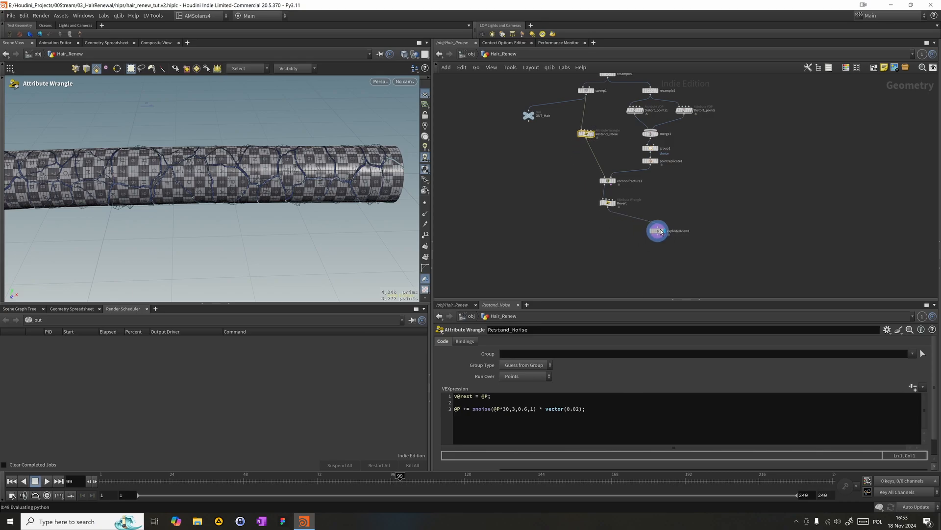
- Move explodedview1 aside, then add a Group Create node directly below Revert, connect it and display it
click(657, 232)
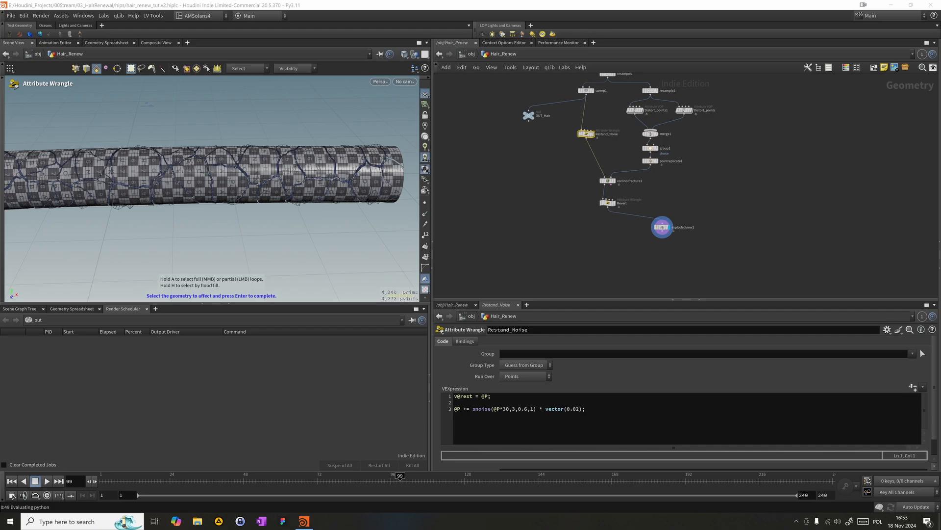
click(643, 264)
key(Tab)
text(group)
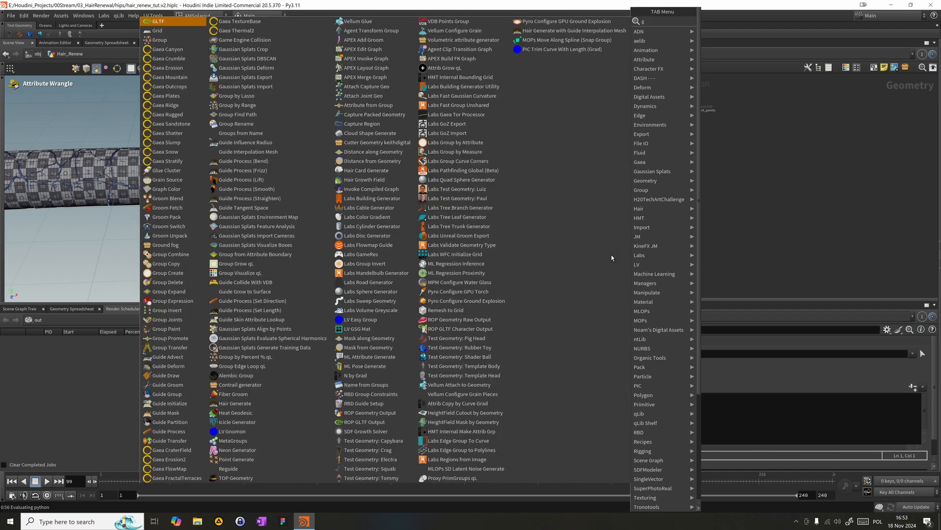
key(Return)
click(611, 257)
click(611, 211)
click(610, 251)
drag(615, 259, 623, 237)
- Name the new group edges, set its type to Edges and disable its base group
click(514, 340)
text(edges)
key(Return)
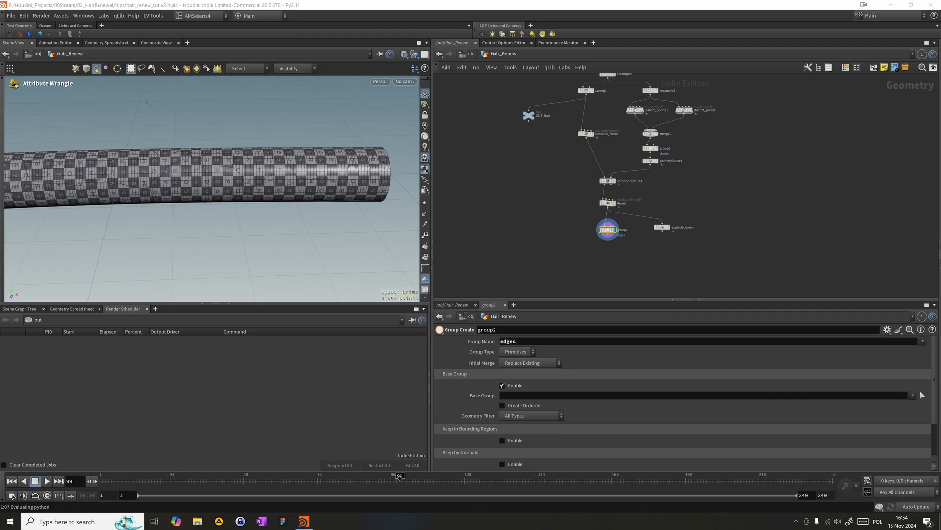
click(923, 395)
click(520, 353)
click(513, 371)
click(517, 352)
click(510, 379)
click(503, 385)
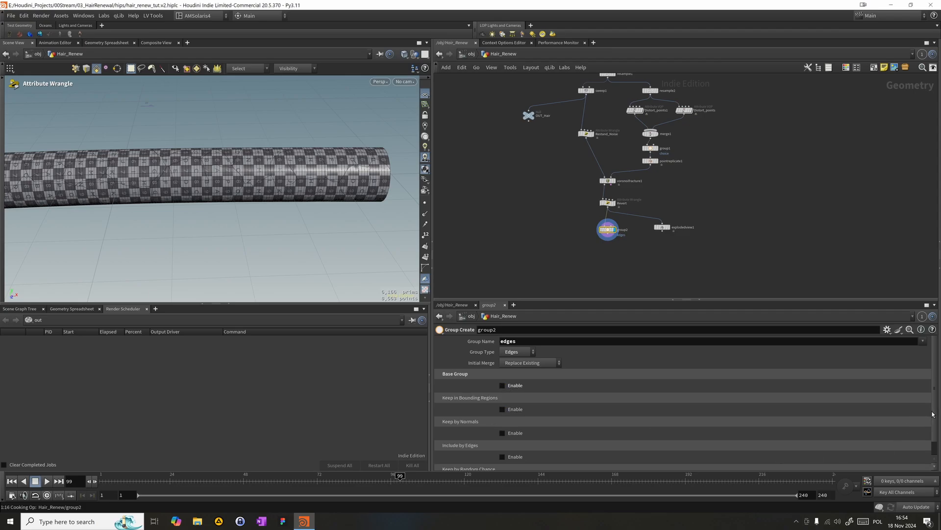
- Enable Include by Edges with Unshared Edges for the edges group and shift group2 slightly aside
scroll(619, 457, down, 1)
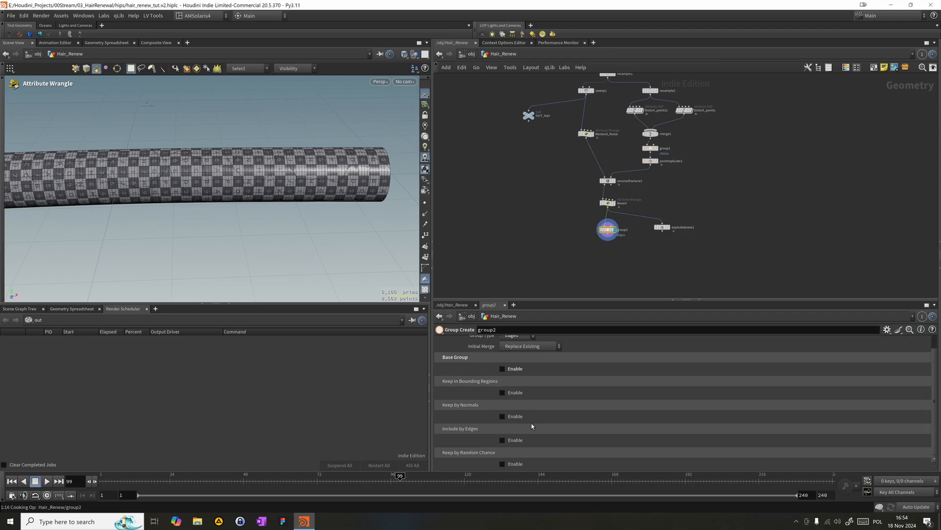
click(502, 440)
scroll(502, 444, down, 4)
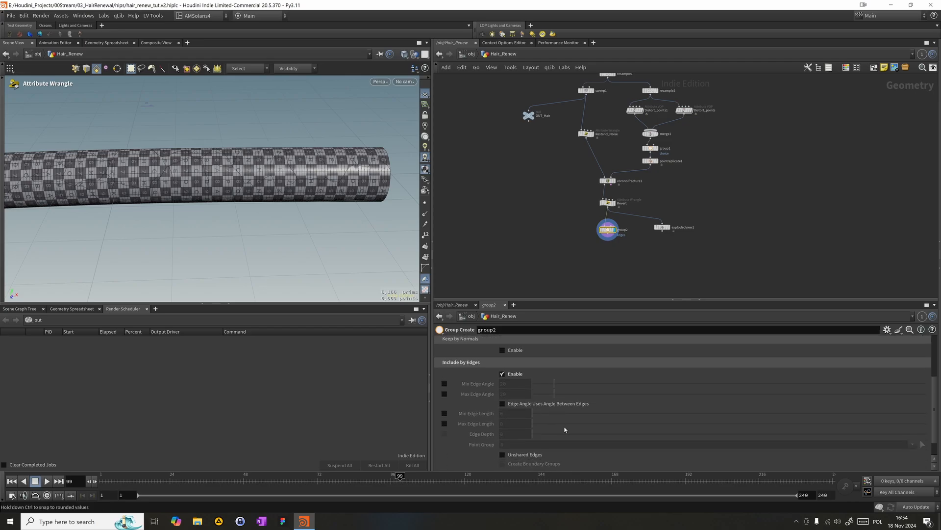
scroll(500, 447, down, 1)
click(510, 431)
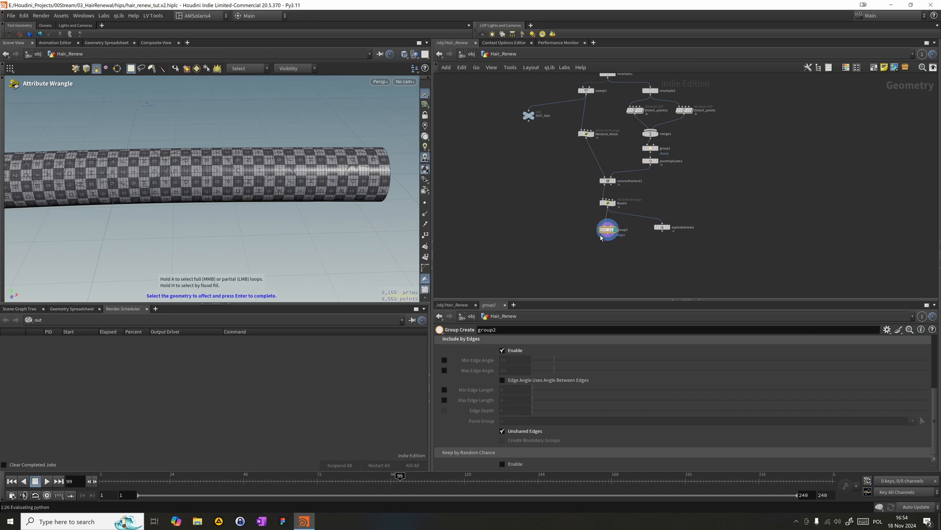
mouse_move(610, 228)
mouse_down()
mouse_move(586, 222)
mouse_move(596, 222)
mouse_up()
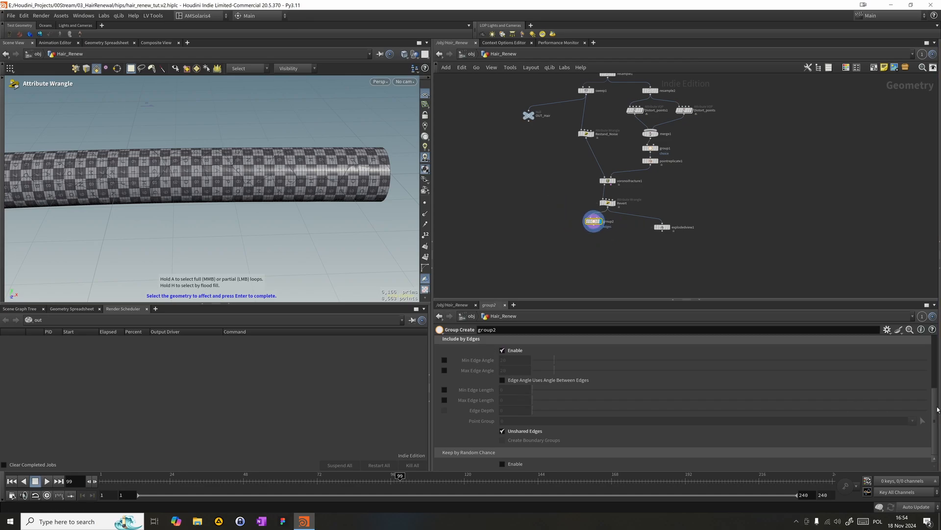
- End the pending Attribute Wrangle selection in the viewport and dismiss the resulting dialog
scroll(937, 409, up, 5)
drag(551, 233, 612, 214)
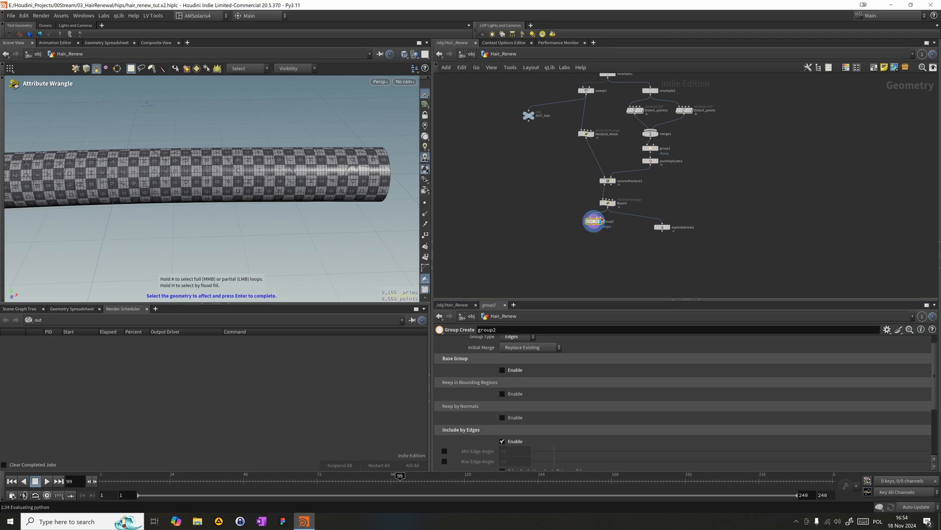
key(Return)
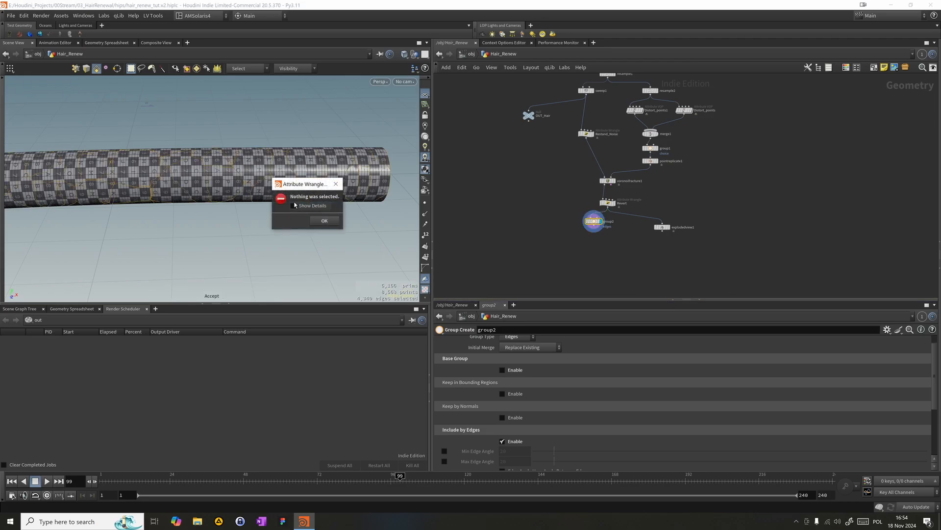
click(324, 221)
- Examine the highlighted unshared edges along the hair tube from several angles and up close
drag(311, 221, 405, 256)
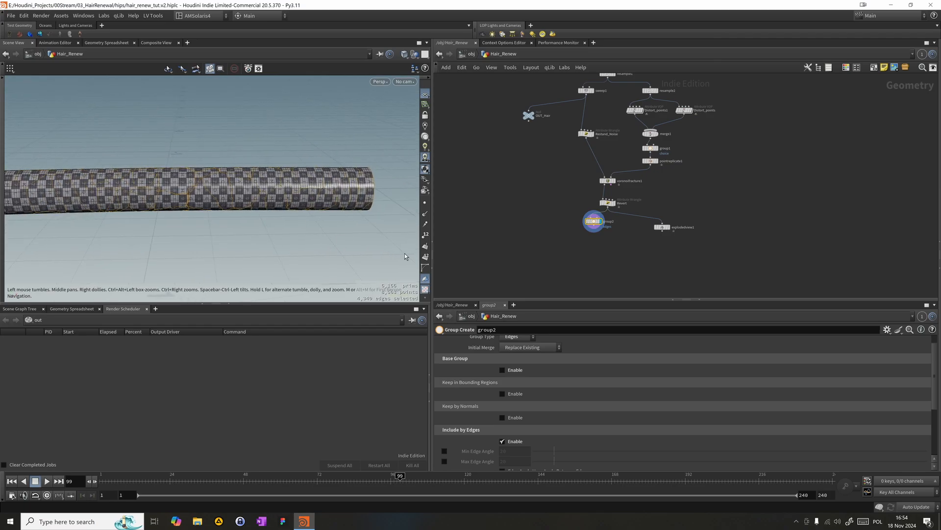
middle_drag(206, 206, 226, 190)
middle_drag(162, 182, 218, 174)
right_drag(219, 174, 509, 196)
middle_drag(334, 190, 299, 192)
drag(298, 192, 252, 193)
right_drag(252, 193, 399, 178)
middle_drag(336, 157, 321, 182)
right_drag(321, 182, 149, 162)
drag(149, 162, 257, 195)
middle_drag(257, 194, 238, 183)
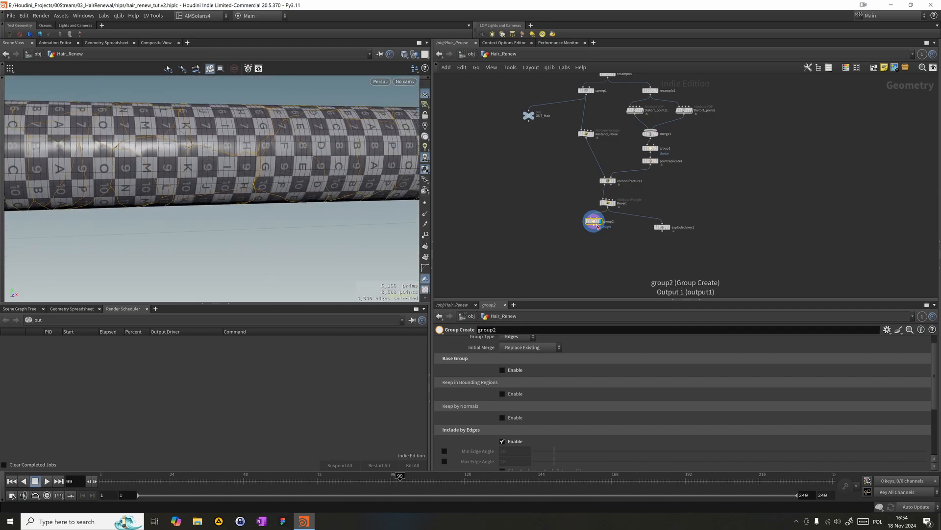
- Move group2 aside, then add a Connectivity node directly below Revert and connect it to Revert's output
drag(595, 223, 544, 223)
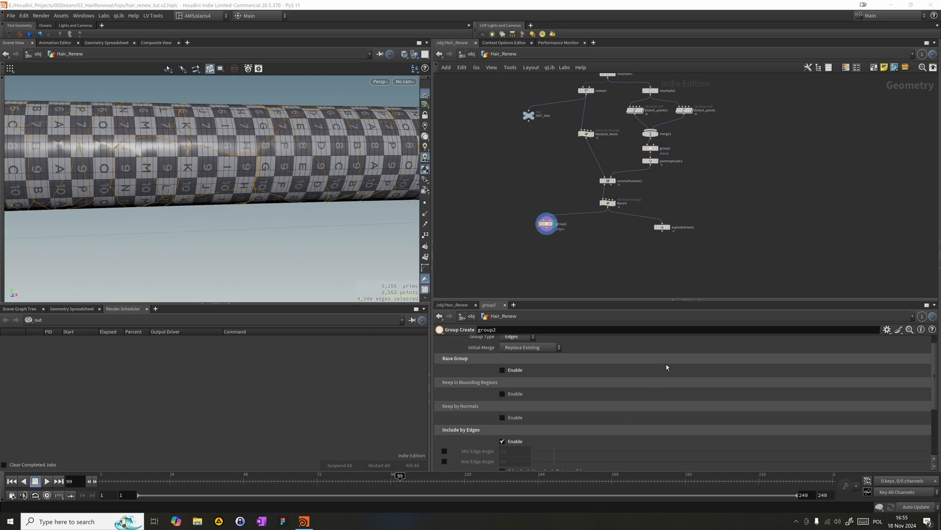
middle_drag(640, 271, 658, 236)
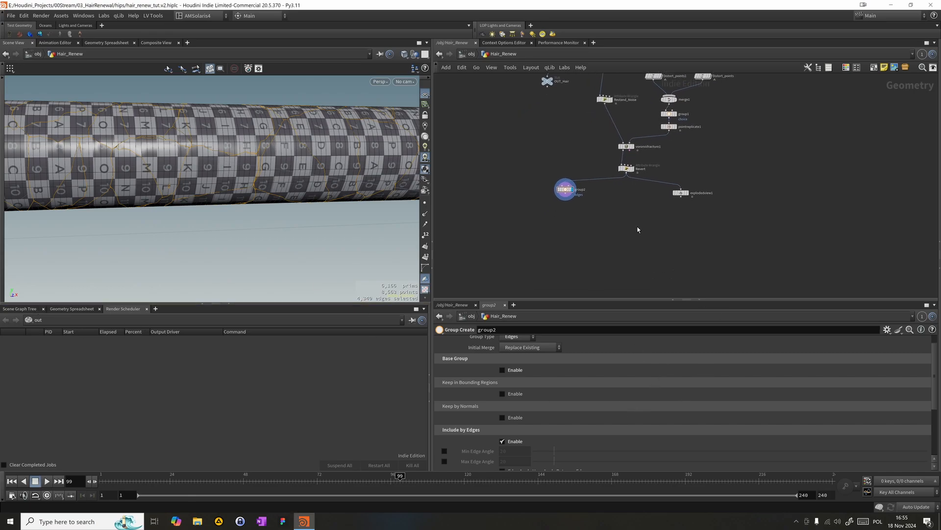
key(Tab)
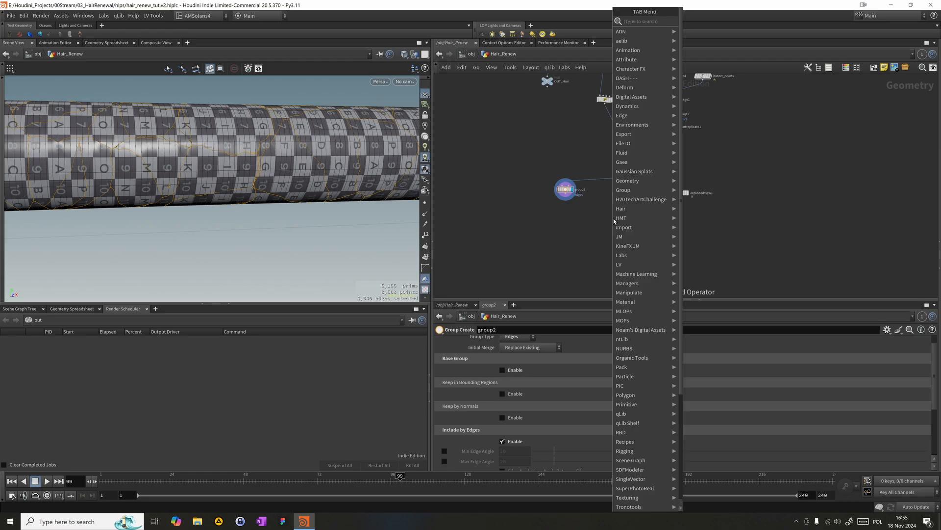
text(conn)
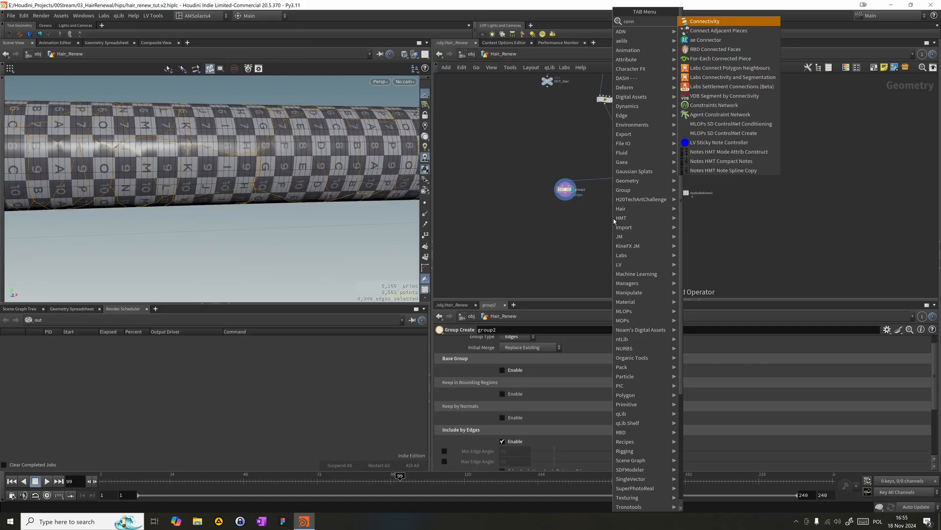
key(Return)
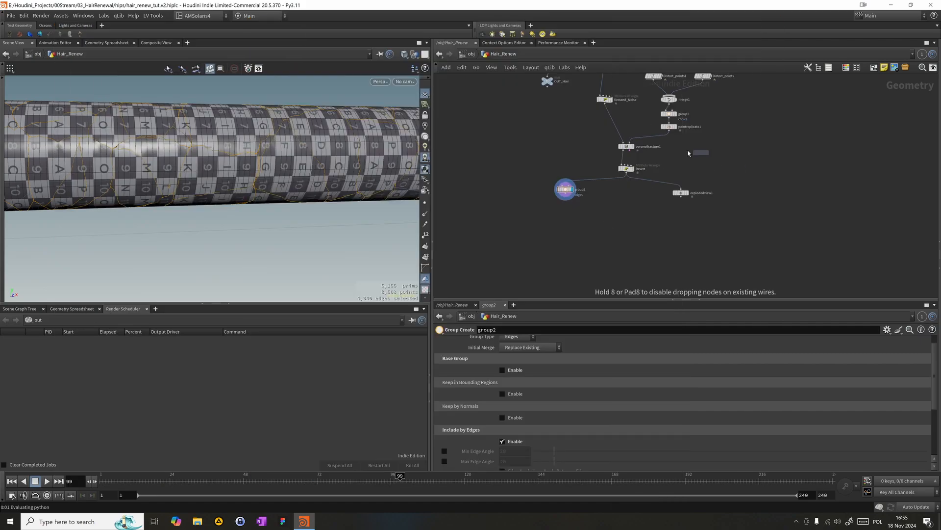
click(621, 210)
drag(622, 205, 626, 172)
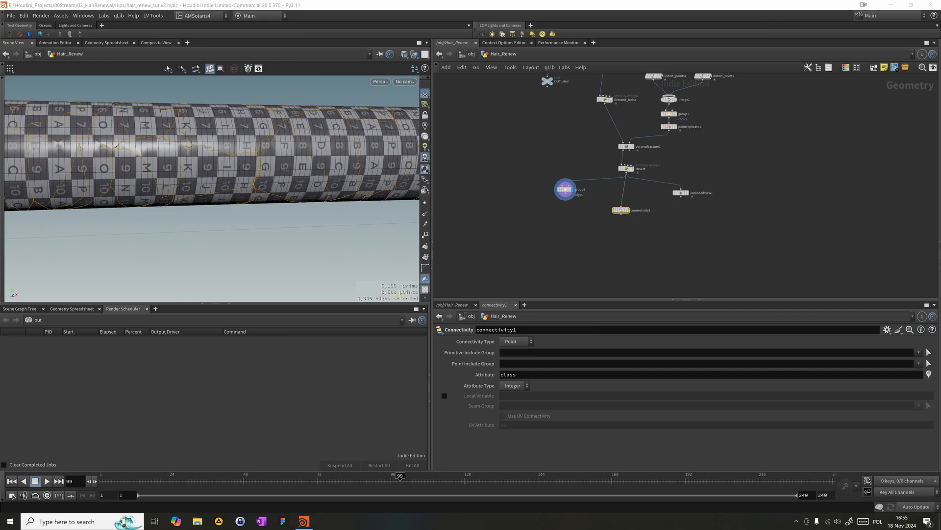
drag(537, 244, 663, 205)
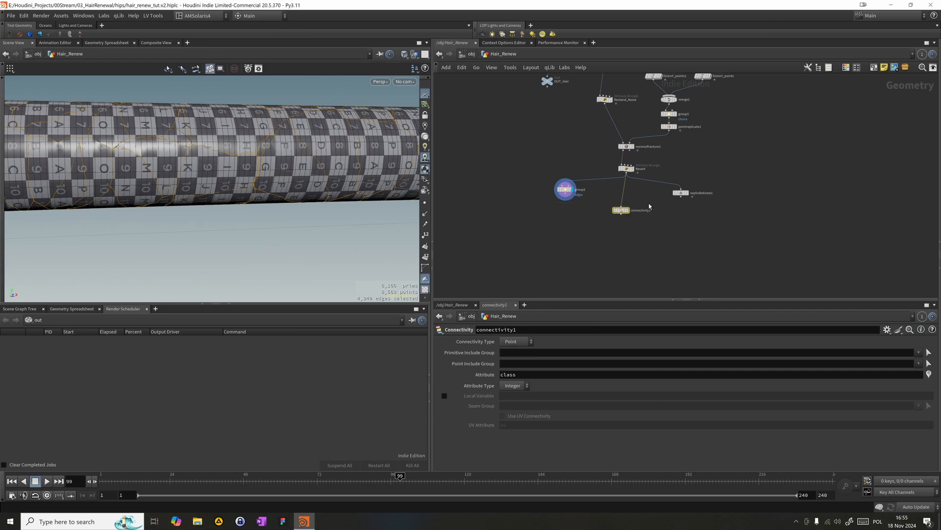
drag(621, 211, 623, 191)
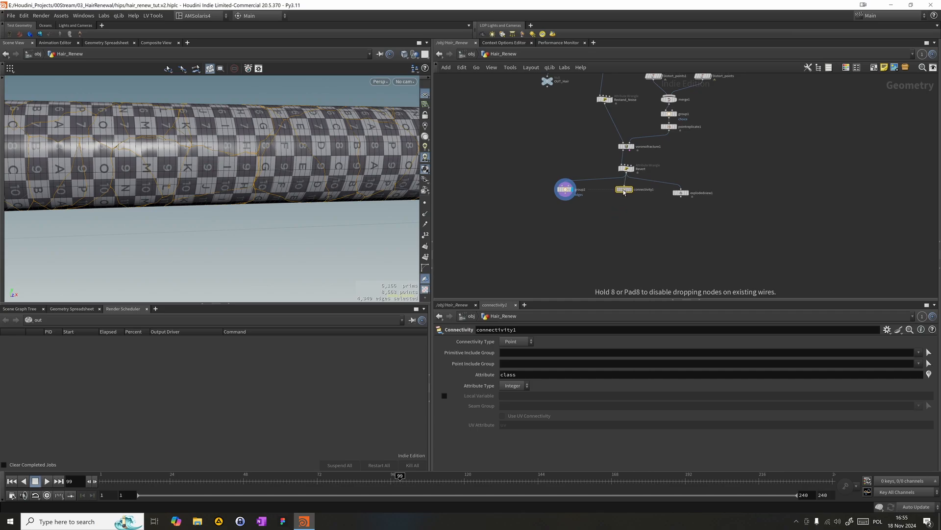
- Add a Measure node directly below connectivity1, connect it and display its result
middle_drag(598, 219, 605, 198)
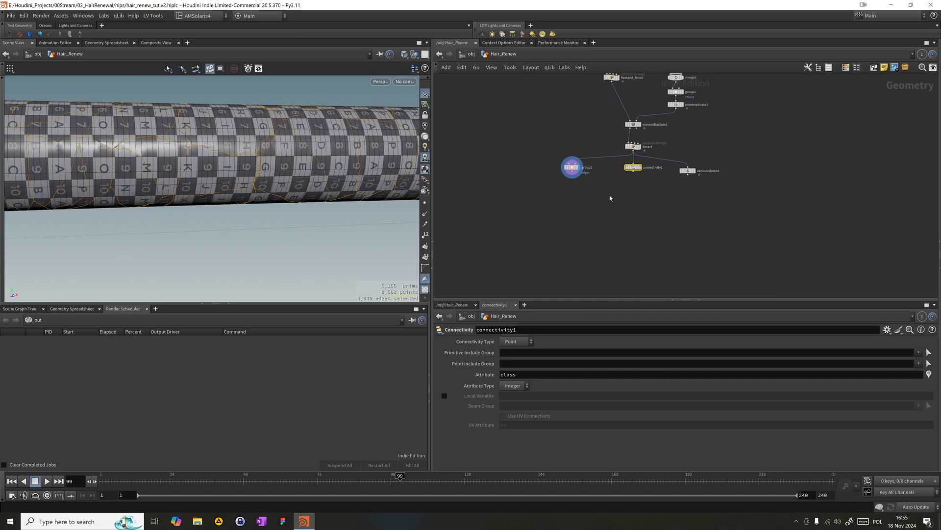
key(Tab)
text(mes)
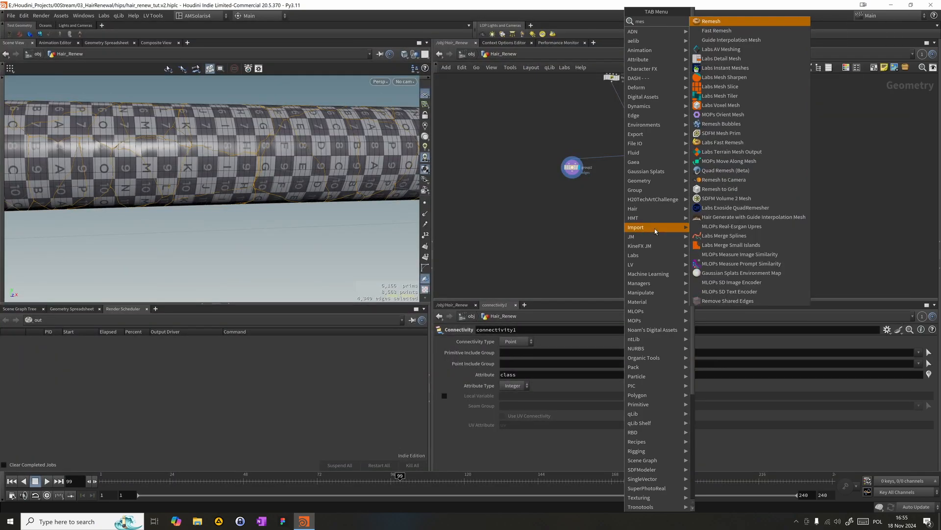
key(BackSpace)
text(as)
key(Return)
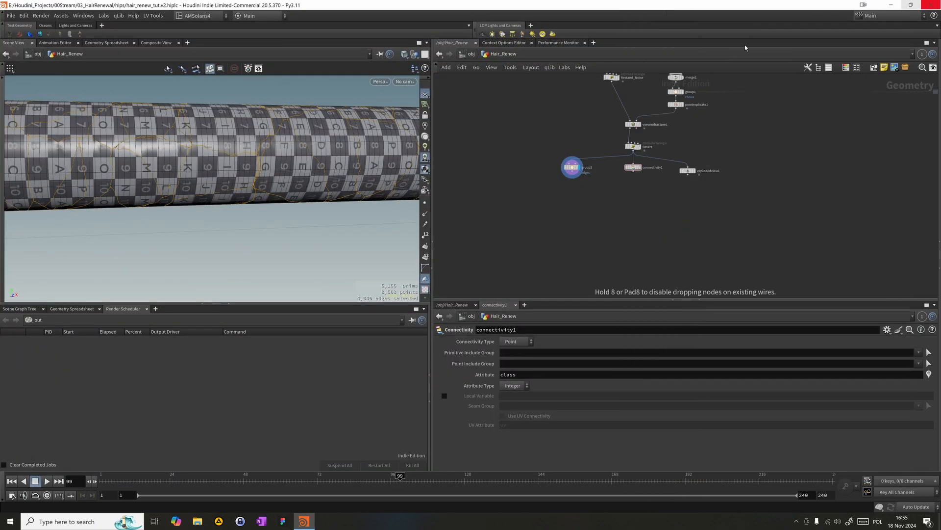
click(652, 210)
mouse_move(634, 176)
mouse_down()
mouse_move(655, 211)
mouse_move(639, 185)
mouse_up()
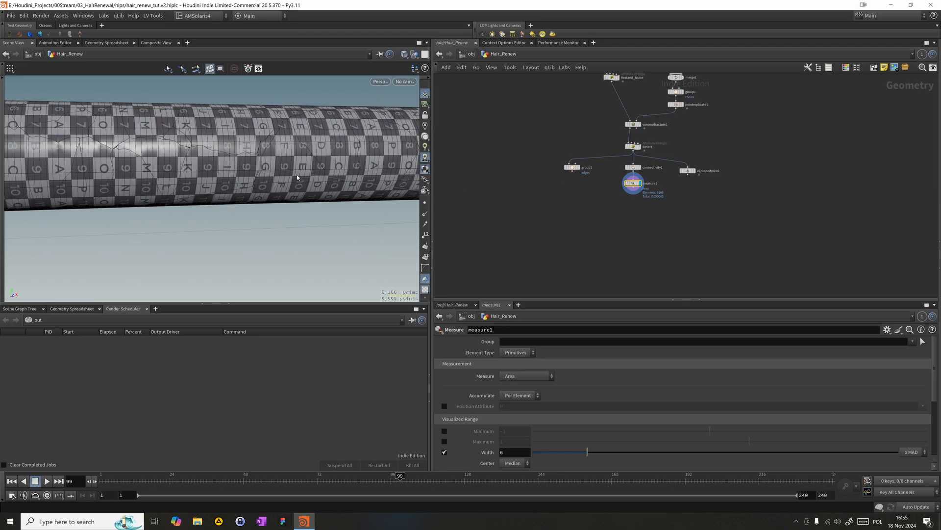
- Set measure1 to accumulate the area Per Piece, using name as the piece attribute
scroll(604, 198, up, 5)
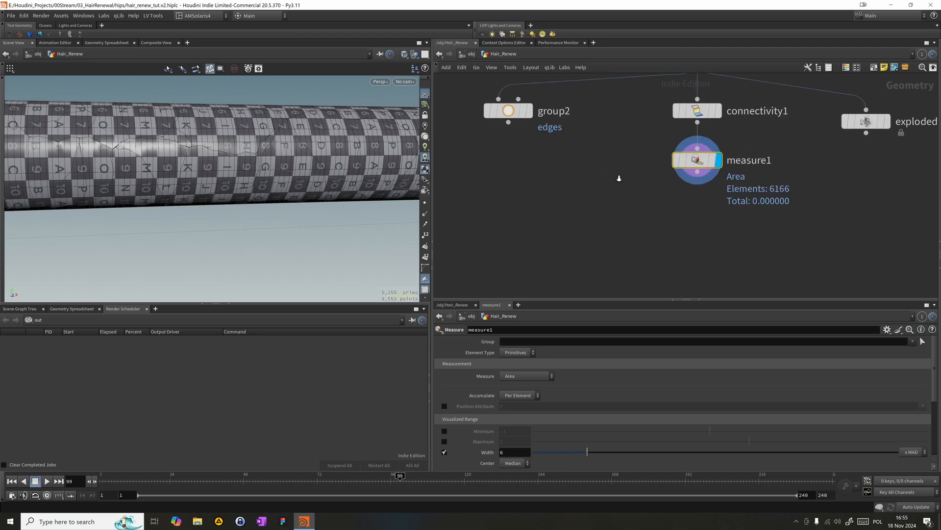
scroll(604, 234, down, 2)
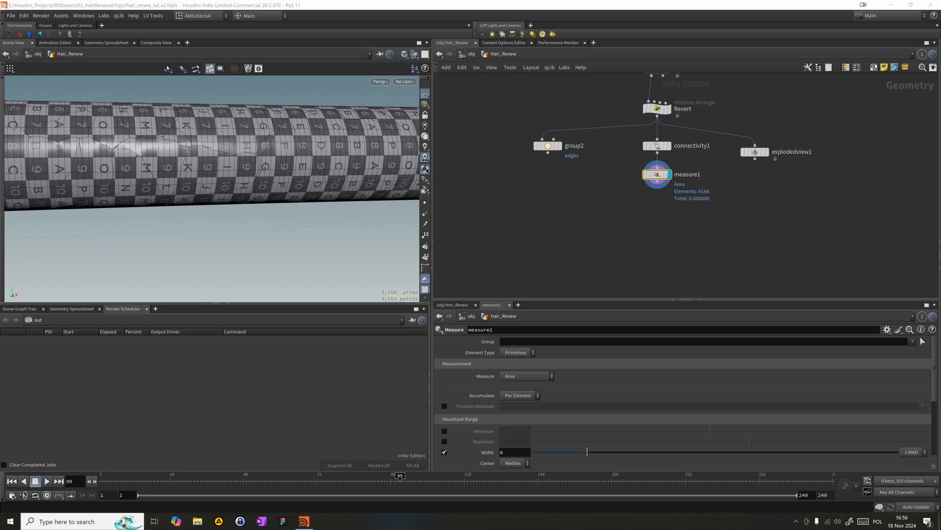
click(513, 395)
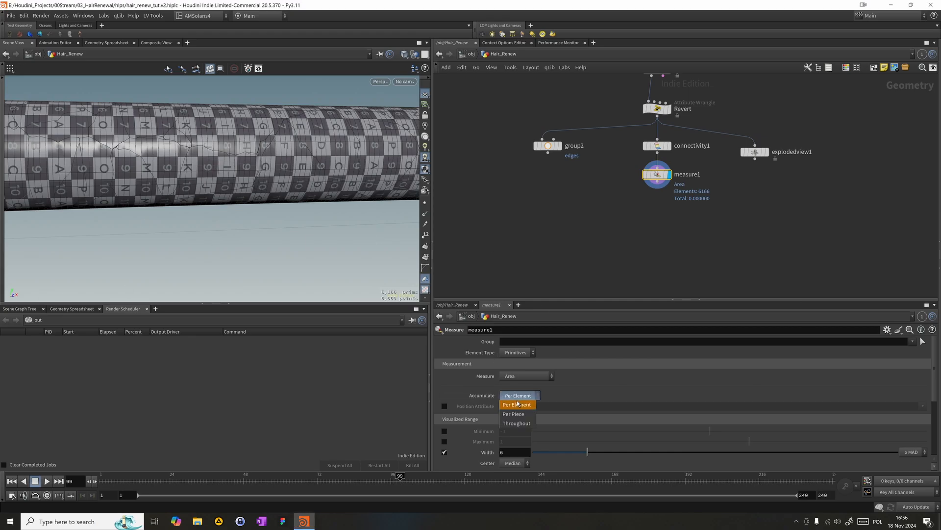
click(519, 413)
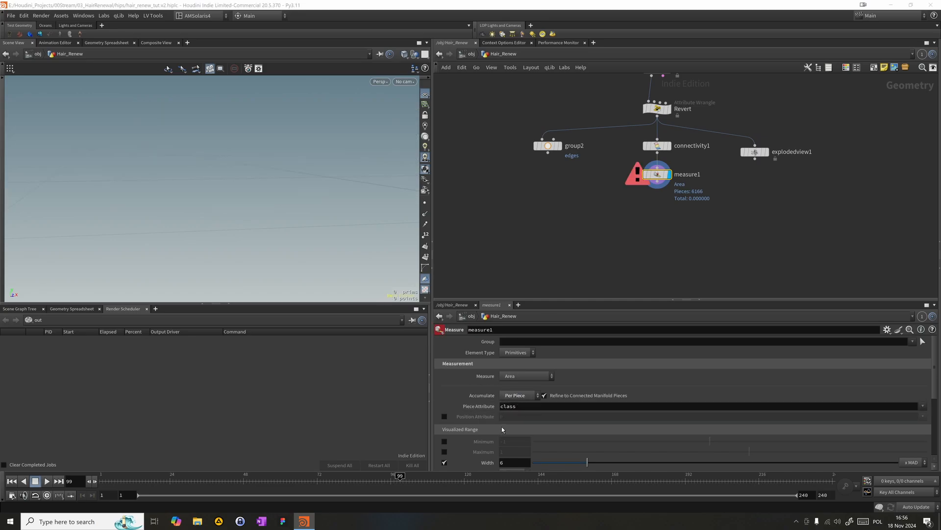
click(529, 410)
text(n)
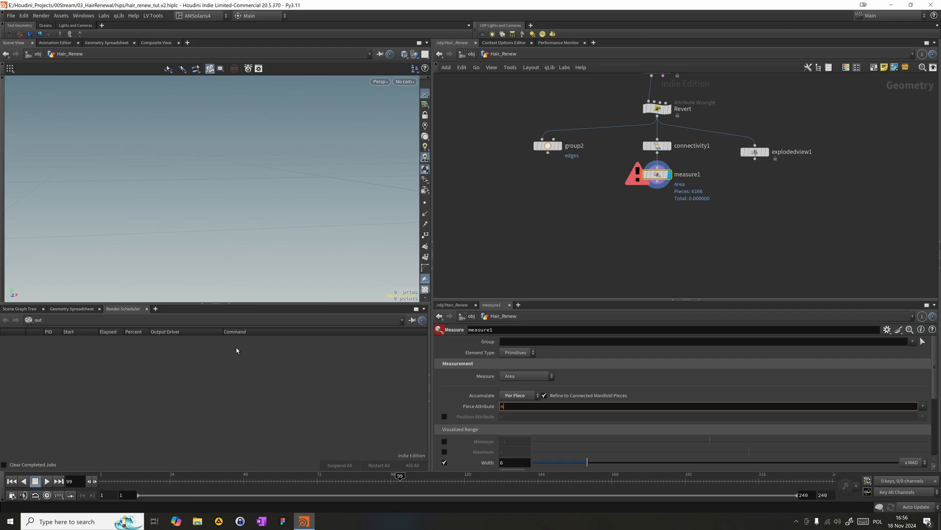
text(ame)
key(Return)
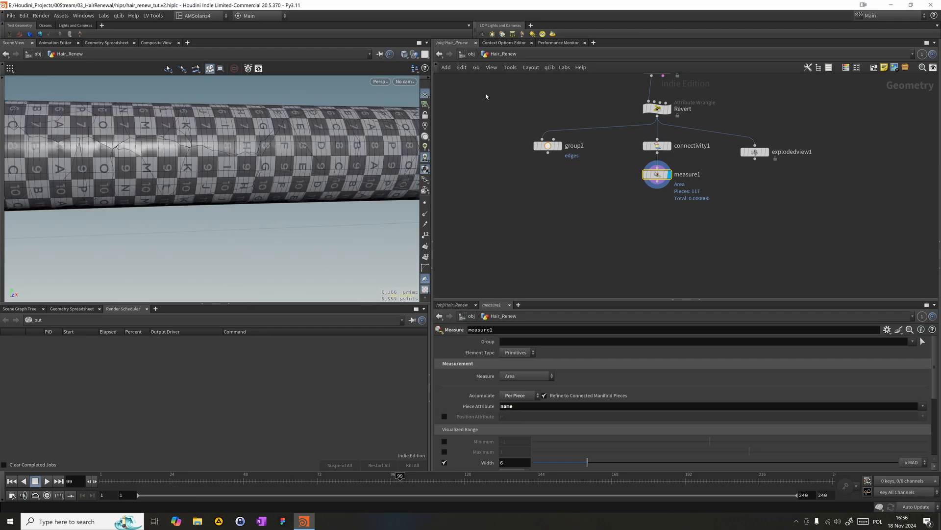
- Review voronoifracture1's settings and primitive name attribute in the geometry spreadsheet, then check measure1's area values per piece
middle_drag(588, 137, 578, 202)
drag(554, 156, 693, 105)
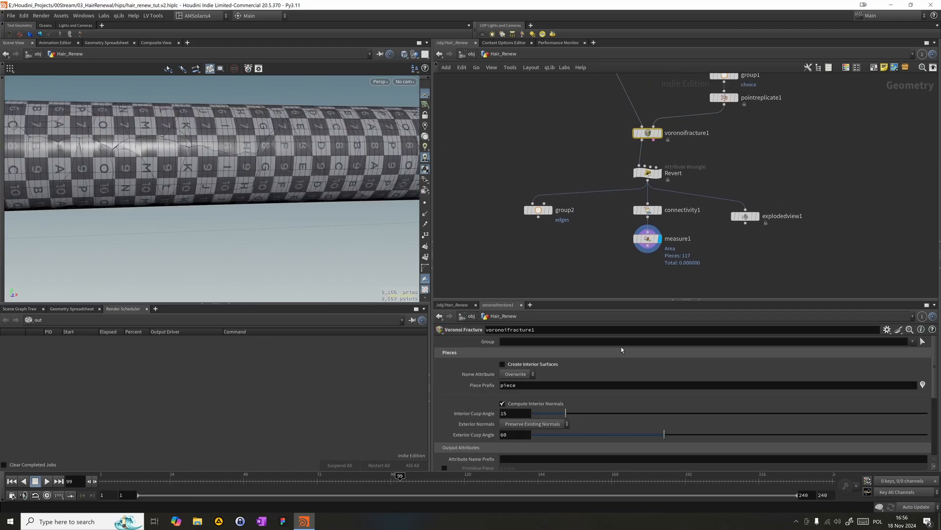
scroll(927, 426, down, 5)
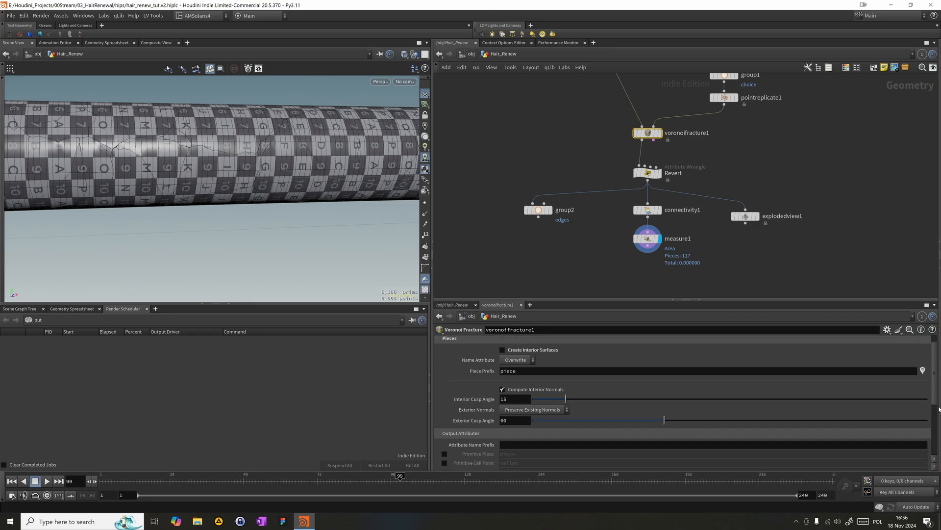
scroll(829, 417, up, 3)
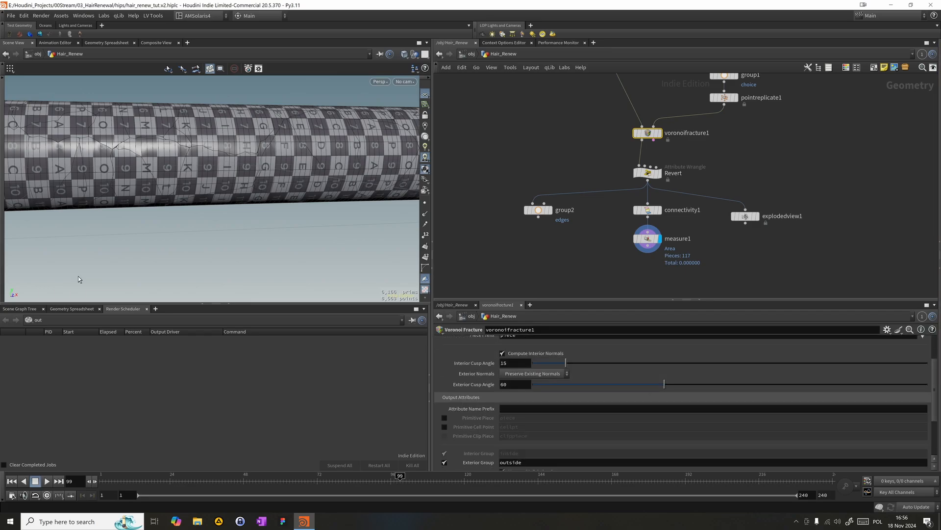
click(71, 309)
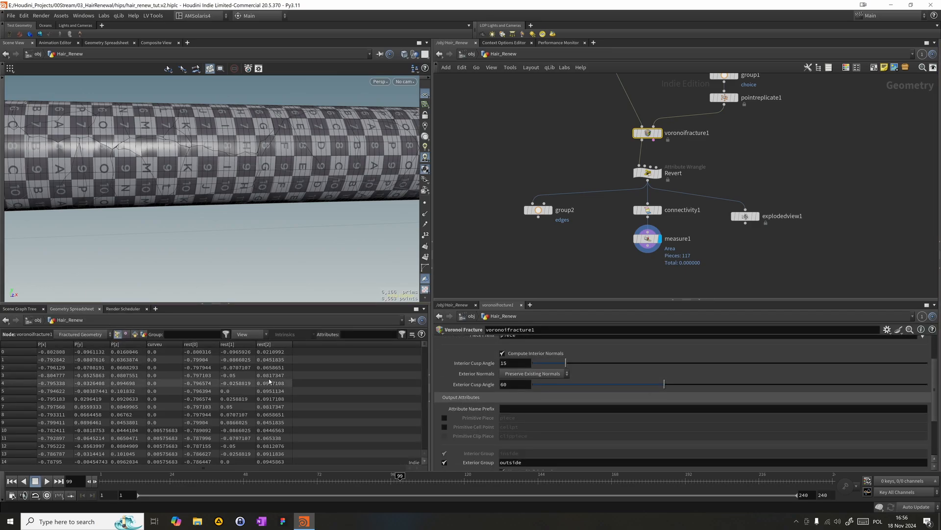
click(135, 334)
click(43, 344)
middle_drag(534, 228, 538, 211)
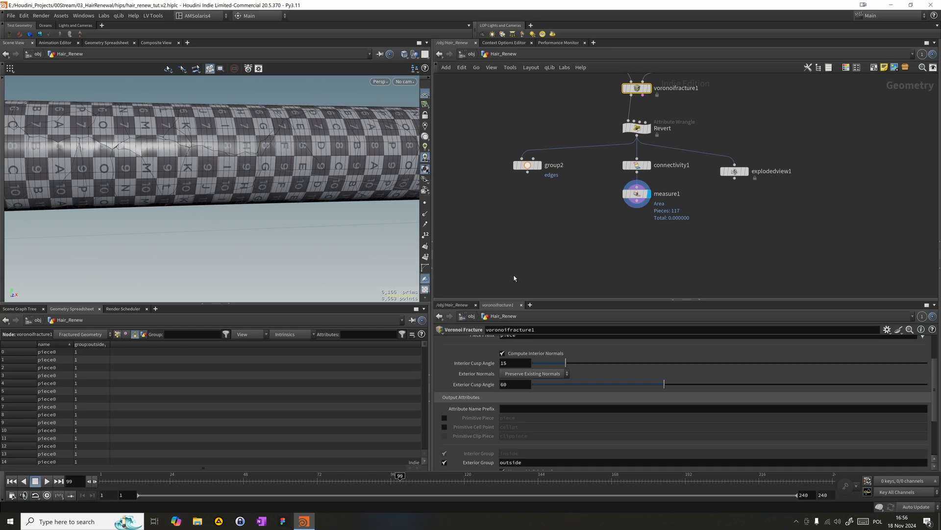
drag(454, 248, 622, 196)
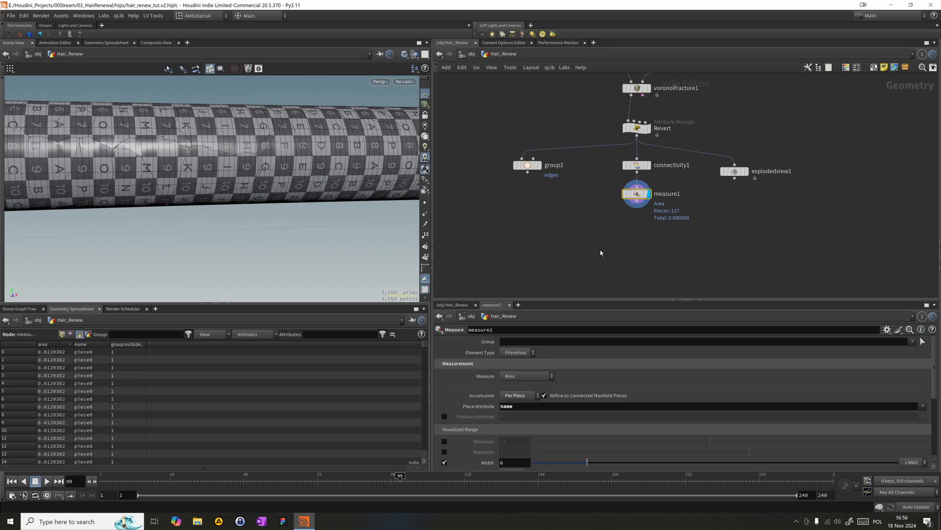
- Add a Split node directly below measure1, connect it and display its result
key(Tab)
text(split)
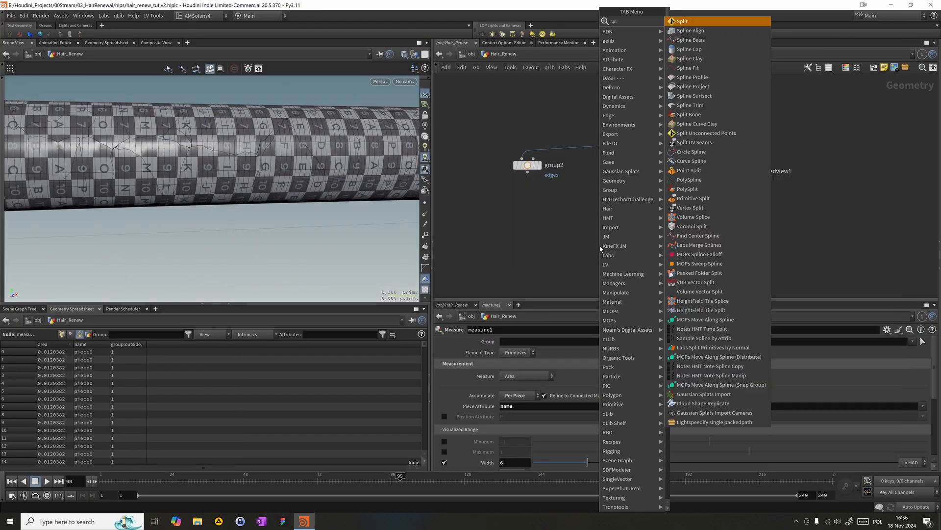
key(Return)
click(637, 244)
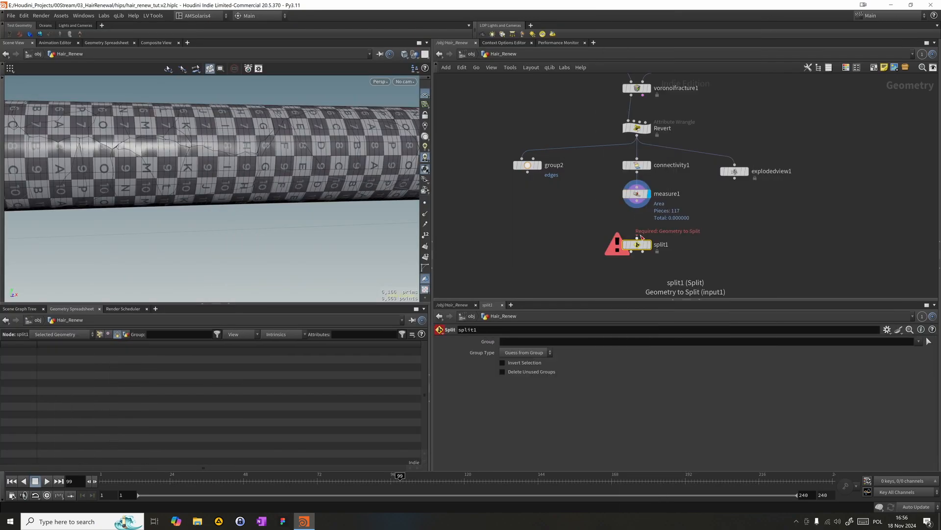
key(Up)
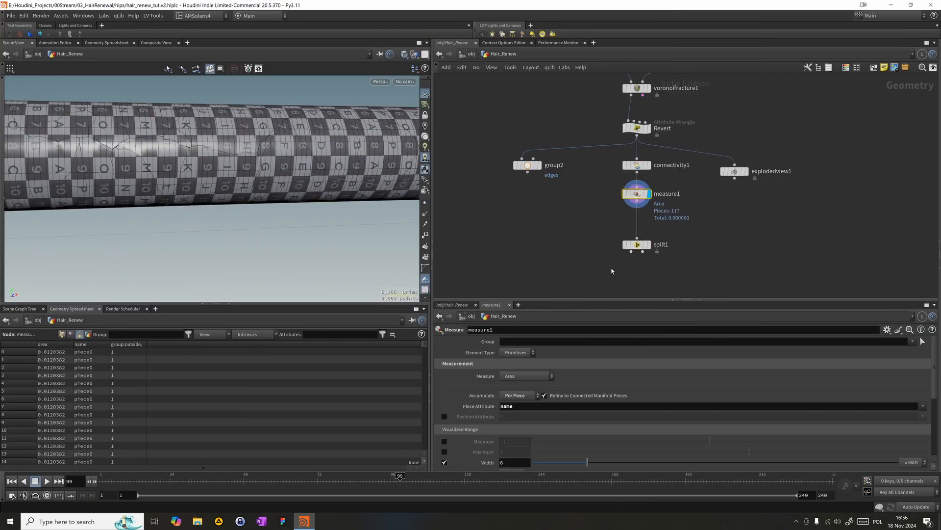
drag(650, 246, 652, 232)
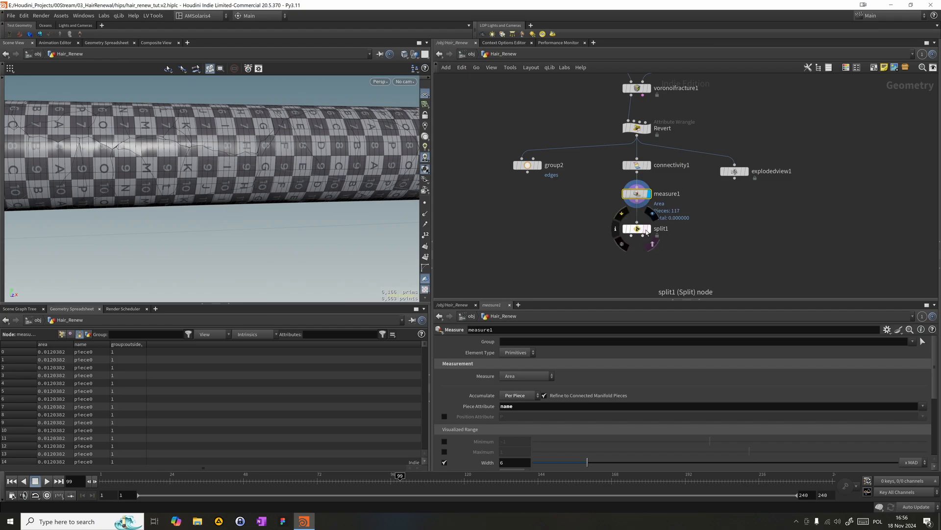
click(649, 230)
click(552, 342)
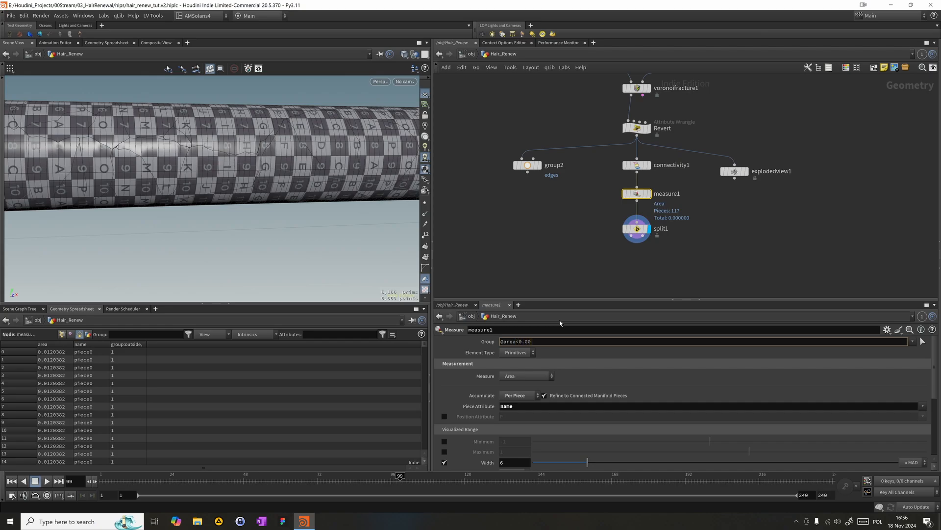
key(Return)
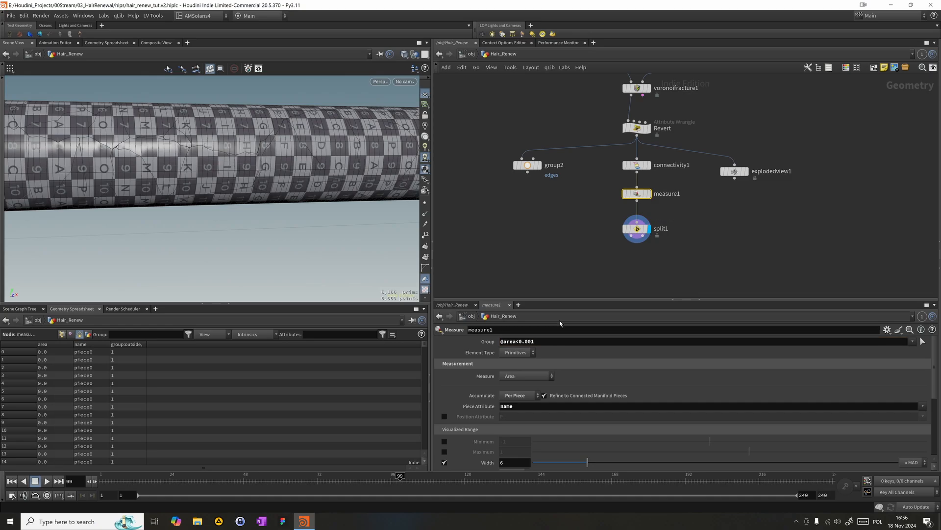
click(660, 229)
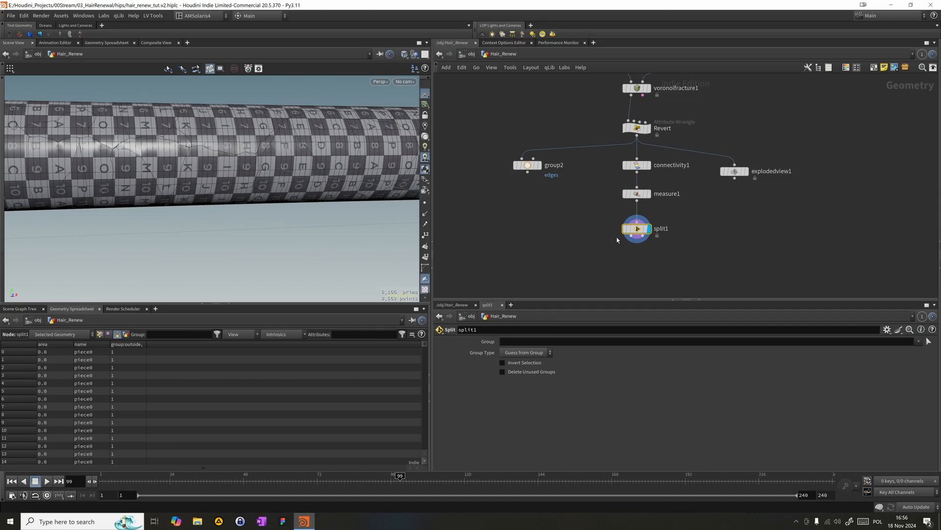
click(644, 195)
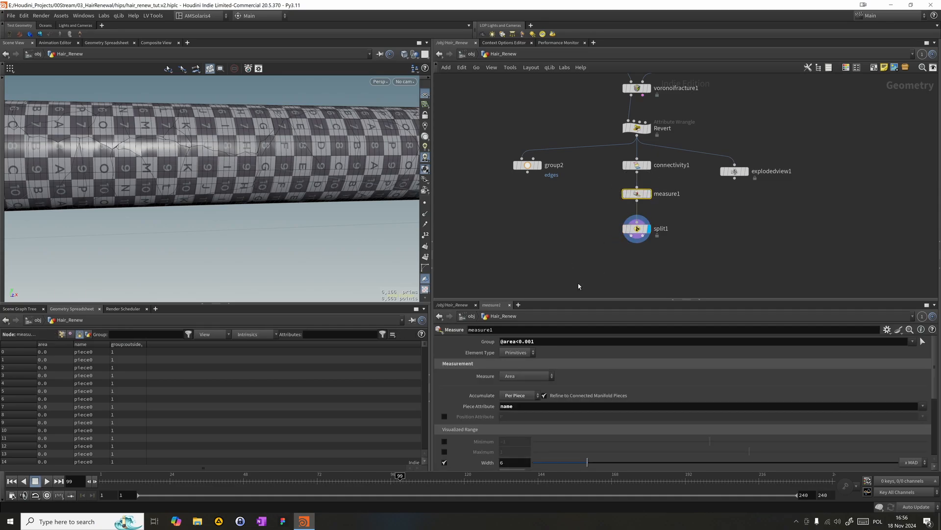
click(638, 228)
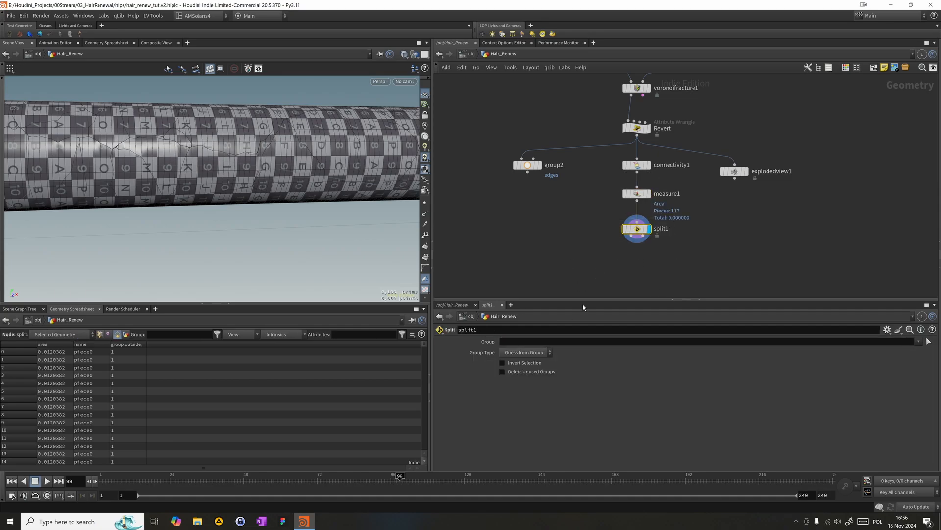
text(@area<0.001)
key(Return)
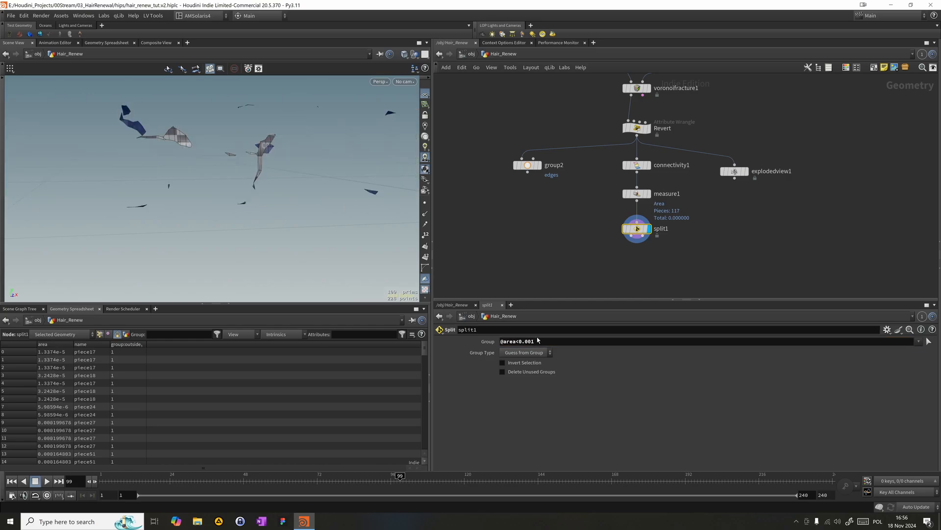
scroll(333, 141, down, 4)
alt+drag(324, 139, 190, 163)
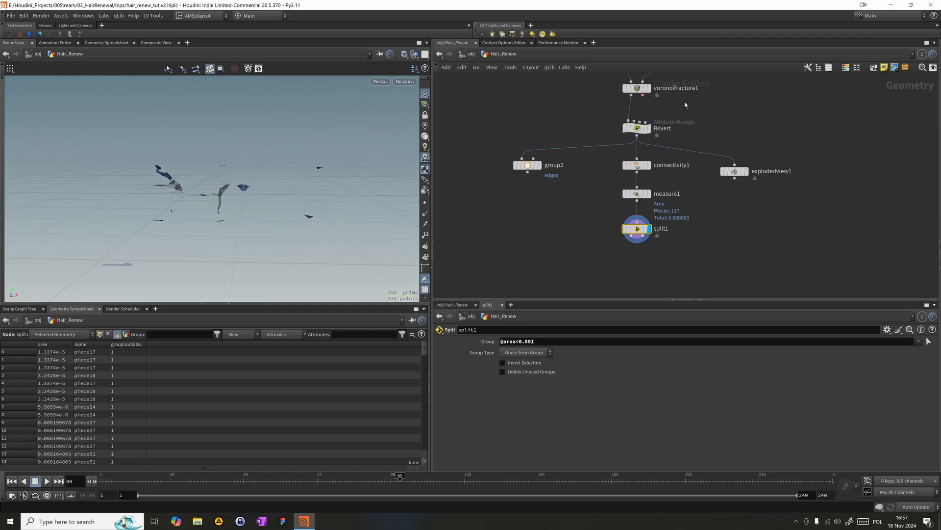
- Set the Uniform Scale of pointreplicate1 to 0.2
middle_drag(696, 76, 706, 165)
drag(707, 165, 736, 133)
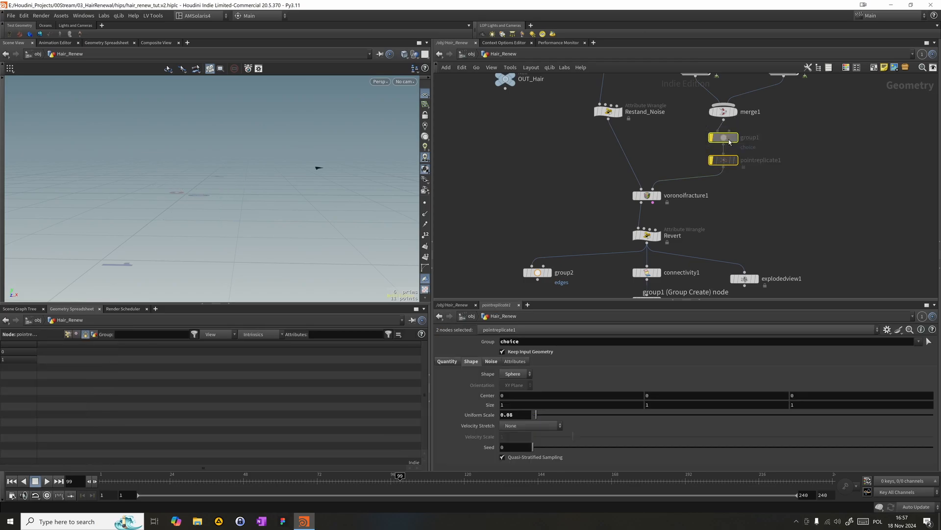
click(712, 159)
click(509, 414)
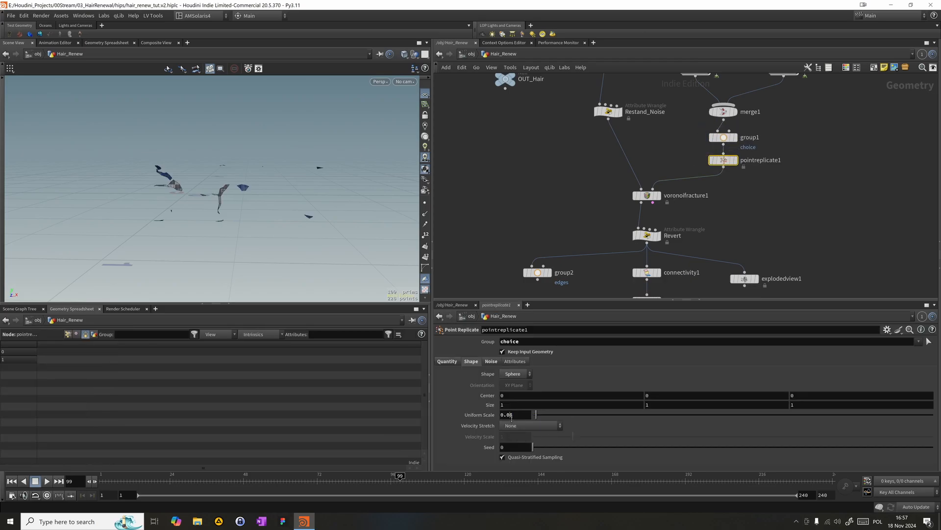
key(BackSpace)
text(2)
key(Return)
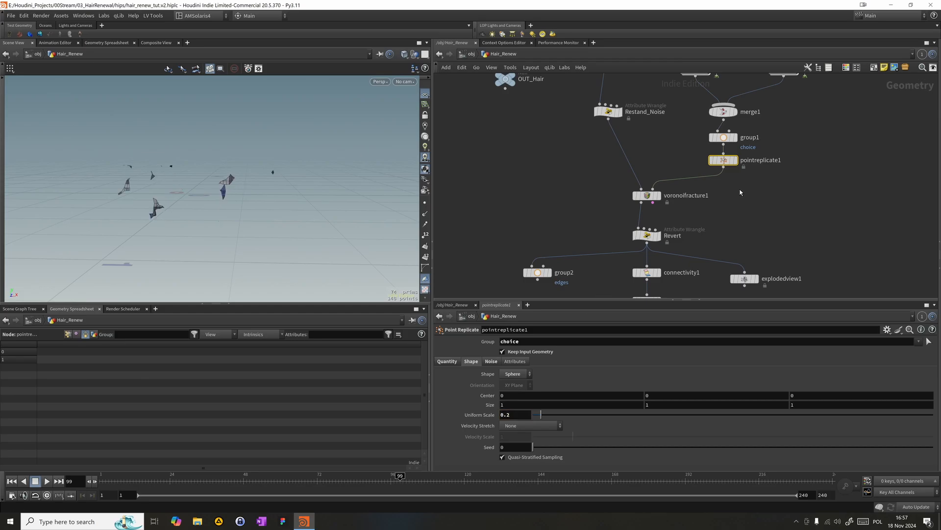
- Inspect the replicated points, the fractured tube from voronoifracture1 and the exploded view of the pieces
click(737, 161)
middle_drag(673, 265, 669, 207)
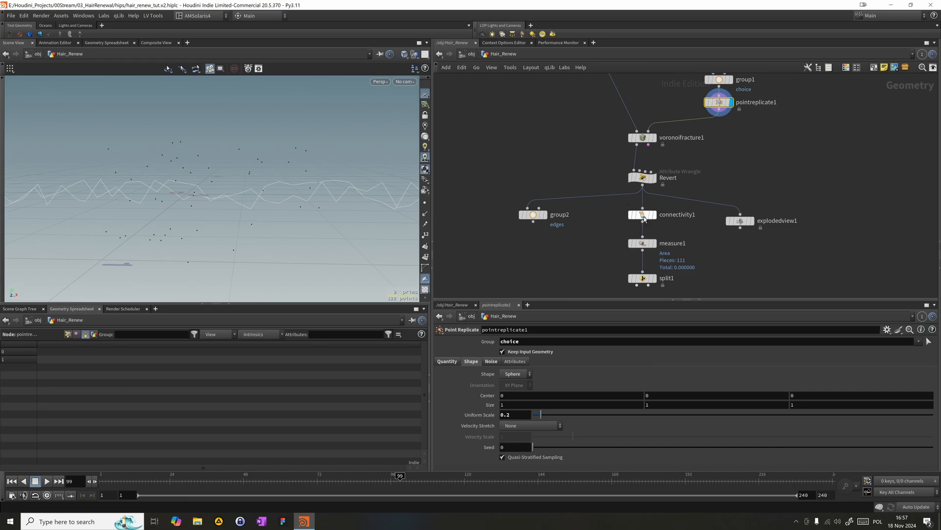
click(654, 137)
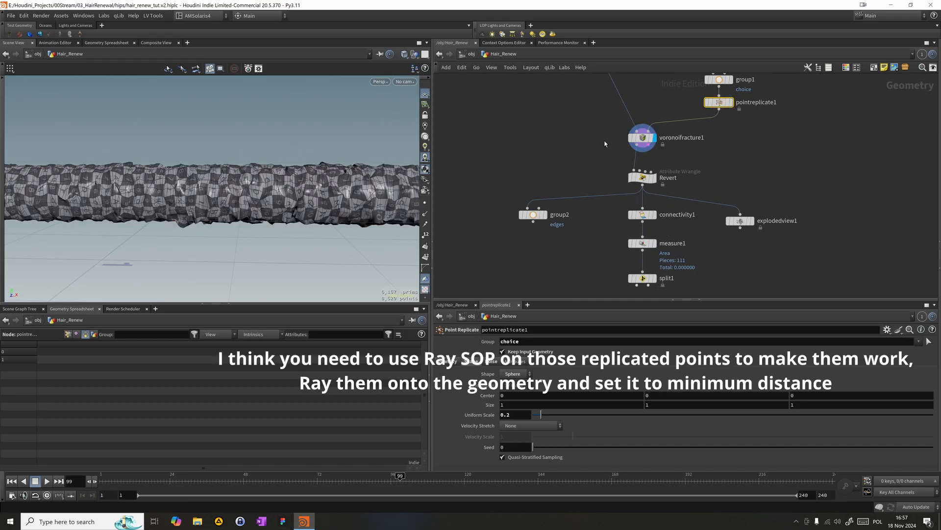
click(670, 138)
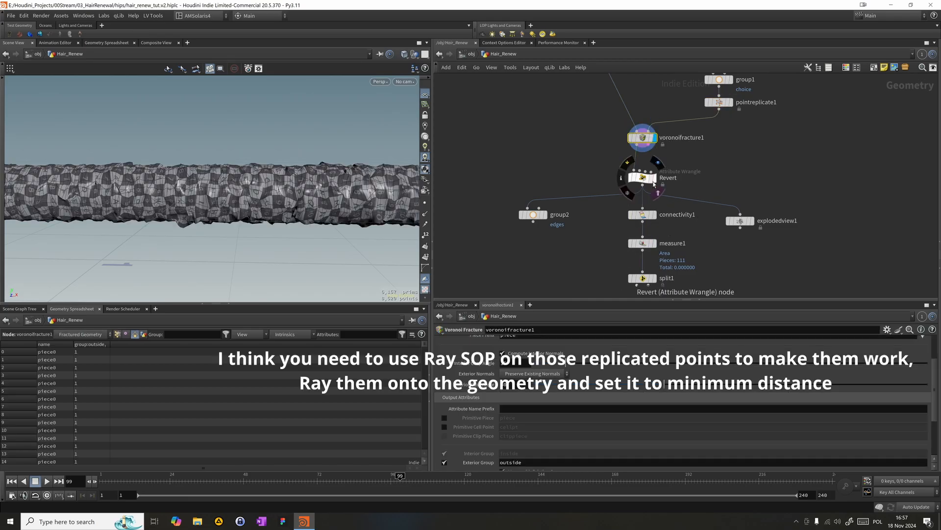
click(754, 221)
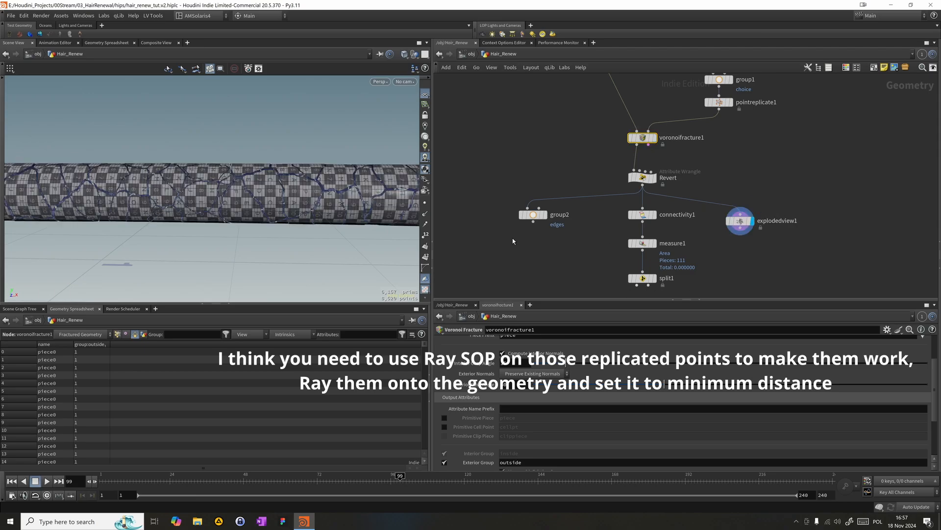
key(Escape)
drag(249, 275, 263, 215)
drag(587, 276, 656, 284)
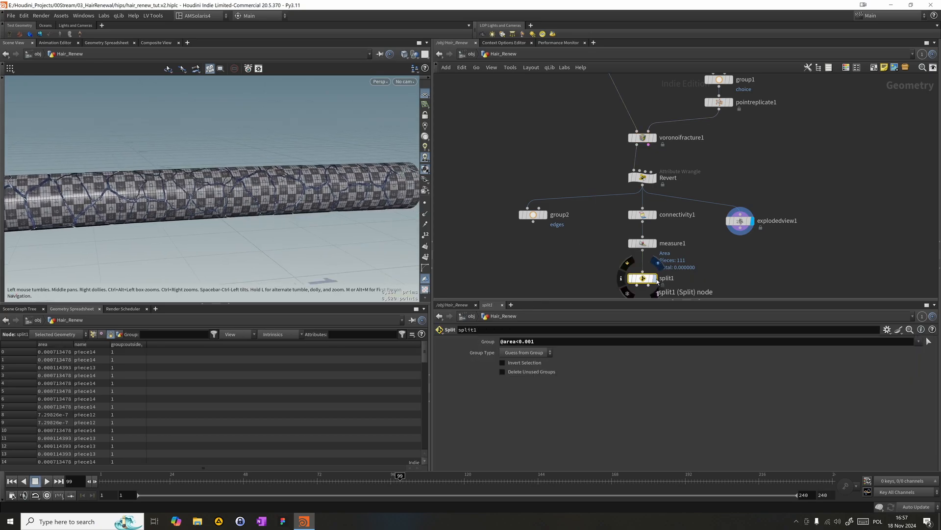
- Display split1 and add an Attribute Rename node connected to its first output
click(655, 278)
middle_drag(714, 289, 696, 245)
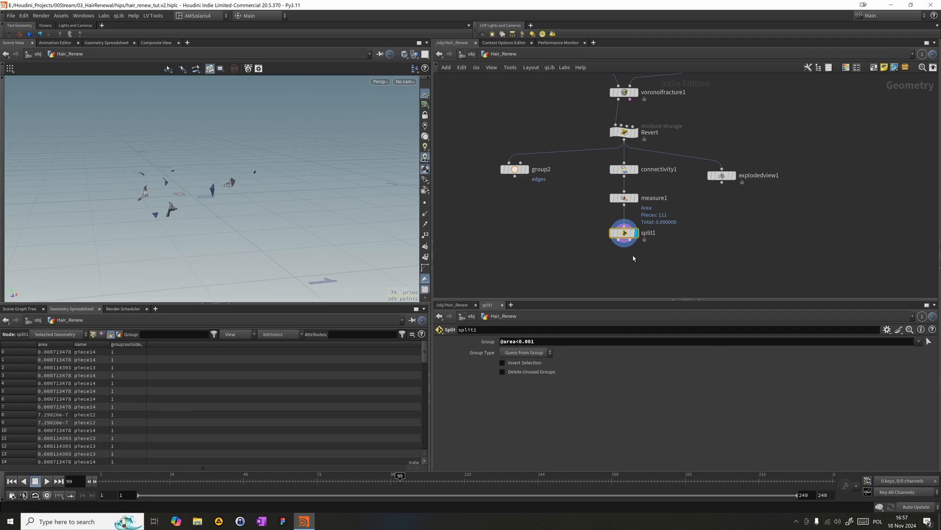
click(618, 240)
key(Tab)
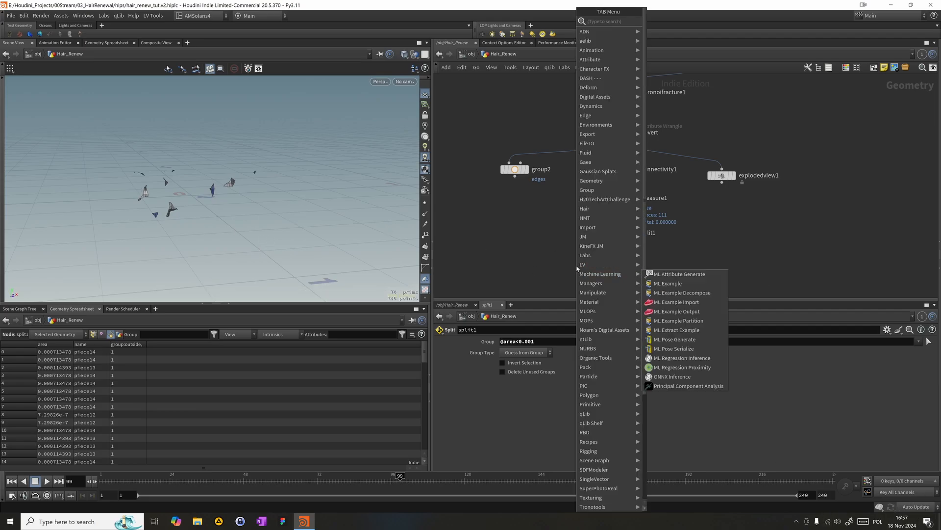
text(atre)
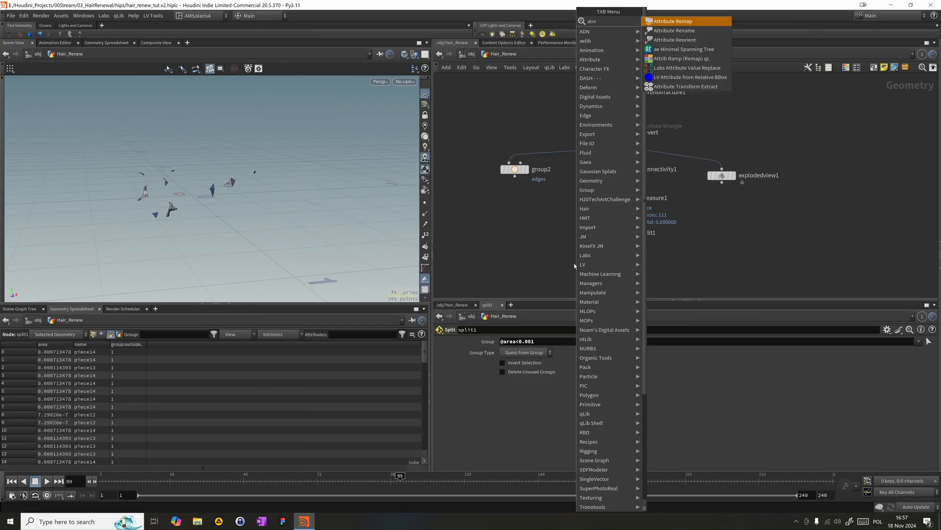
key(Down)
key(Return)
click(572, 267)
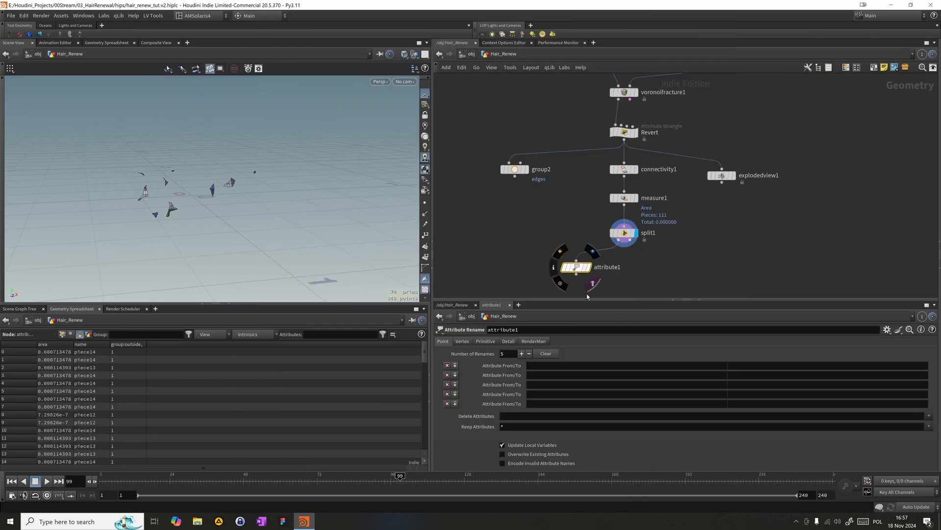
- Enter name as the point attribute to delete in attribute1
click(504, 417)
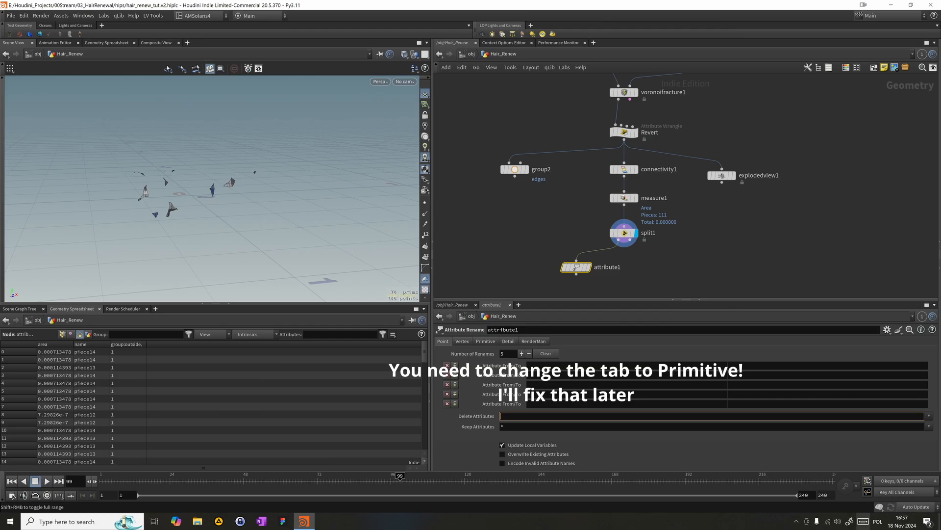
text(name)
key(Return)
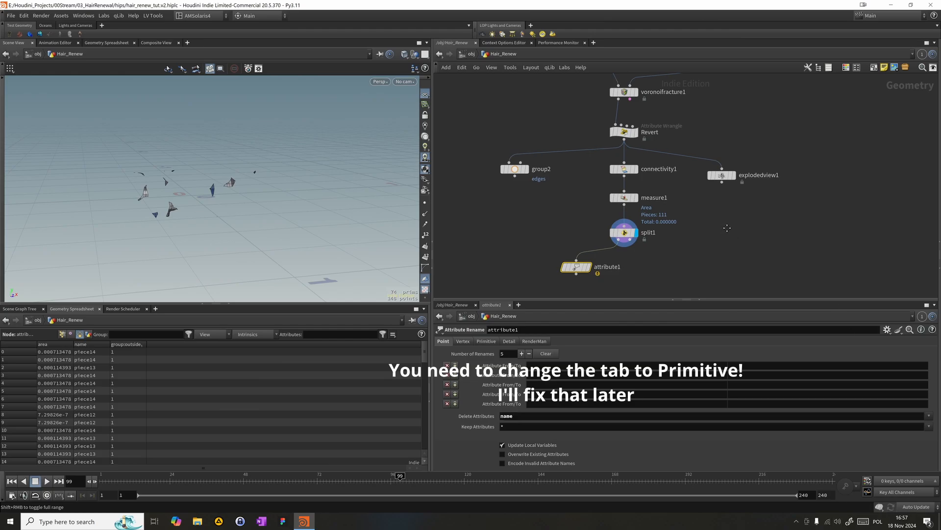
- Add an Attribute Transfer node fed by attribute1 and split1's second output, and display its result
key(Tab)
text(a)
text(ransf)
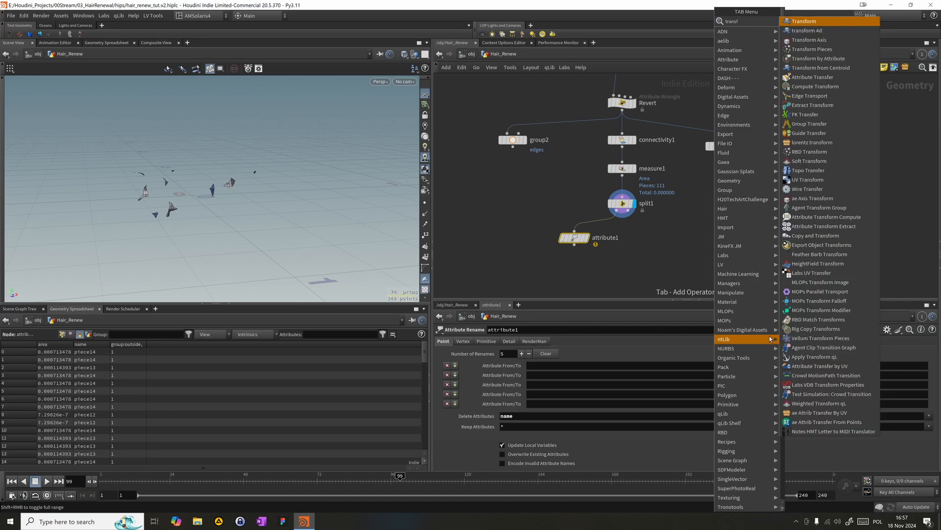
text(er)
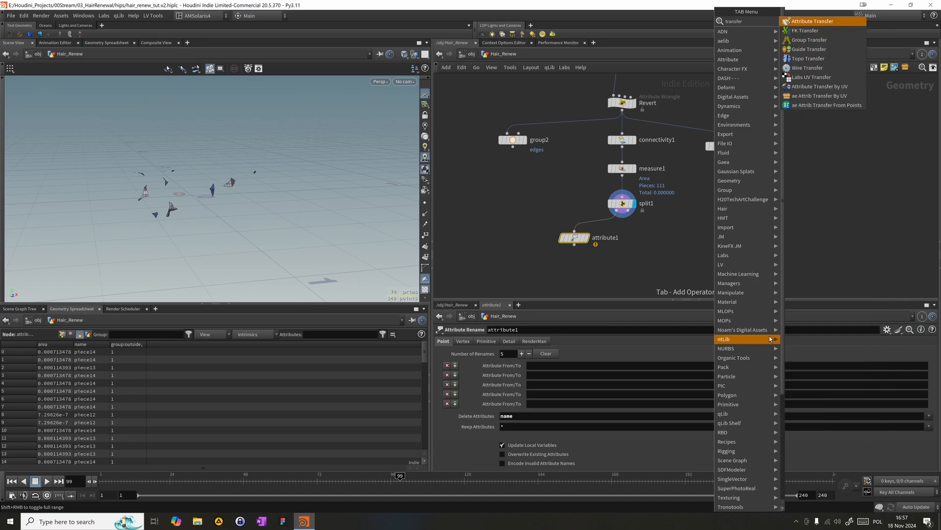
click(841, 21)
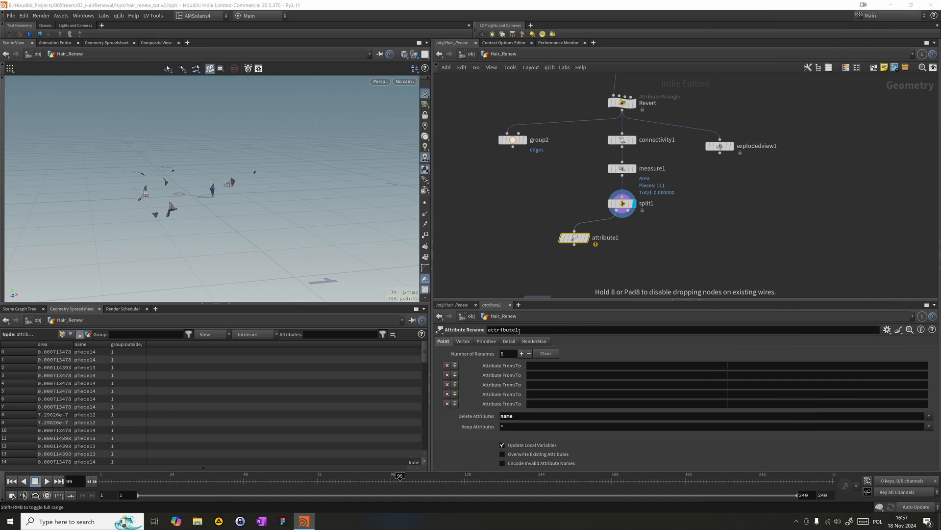
click(577, 268)
drag(574, 244, 568, 262)
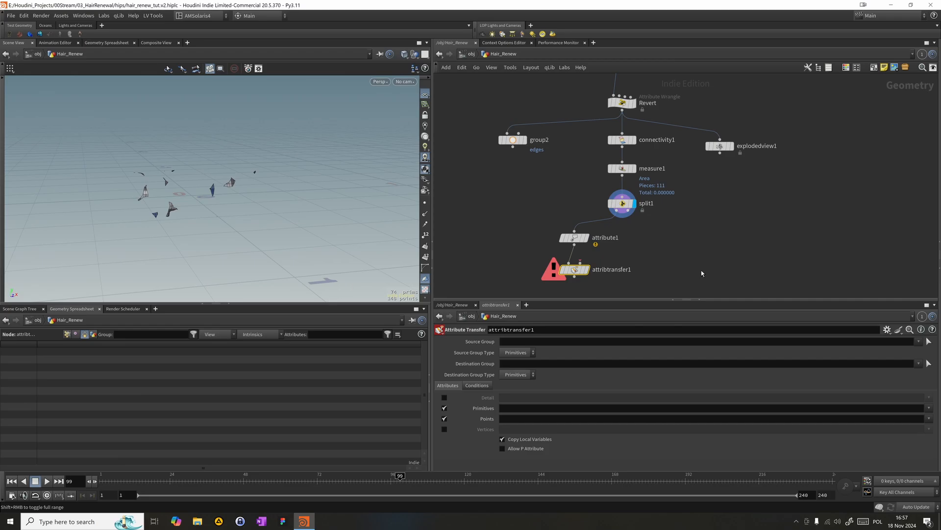
mouse_move(581, 262)
mouse_down()
mouse_move(625, 217)
mouse_move(573, 269)
mouse_move(598, 269)
mouse_move(565, 266)
mouse_move(573, 268)
mouse_up()
- Restrict attribtransfer1 to the primitive attribute name, with point attribute transfer disabled
click(444, 408)
click(509, 419)
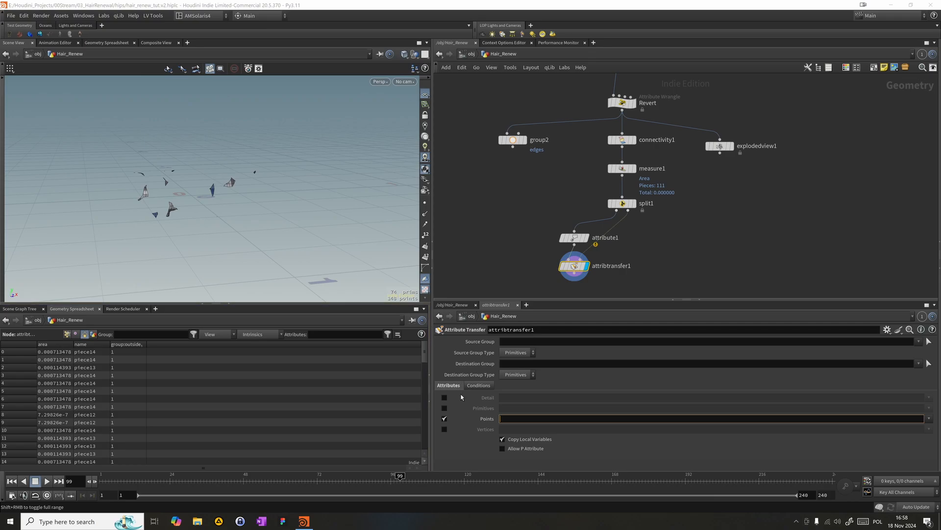
click(444, 408)
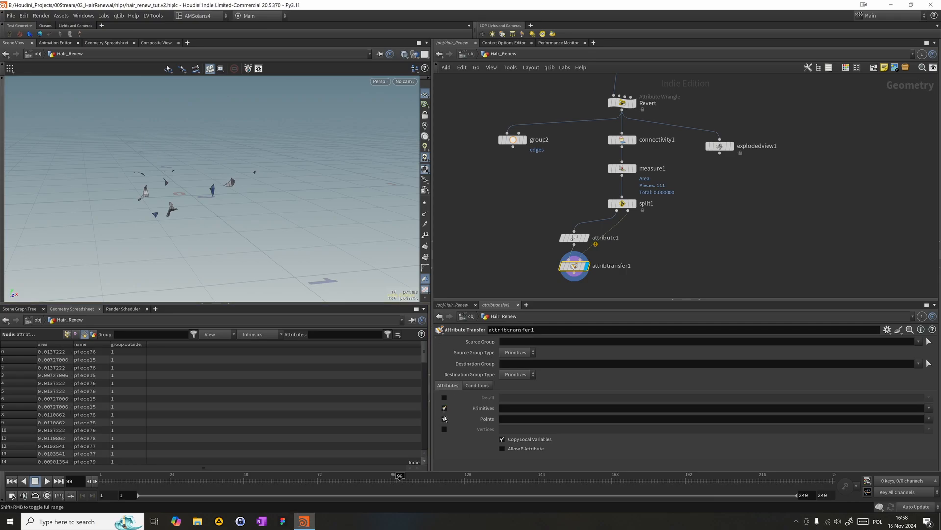
click(444, 418)
click(509, 407)
text(name)
key(Return)
- Reposition attribtransfer1 directly beneath split1 in the network
middle_drag(666, 236, 672, 201)
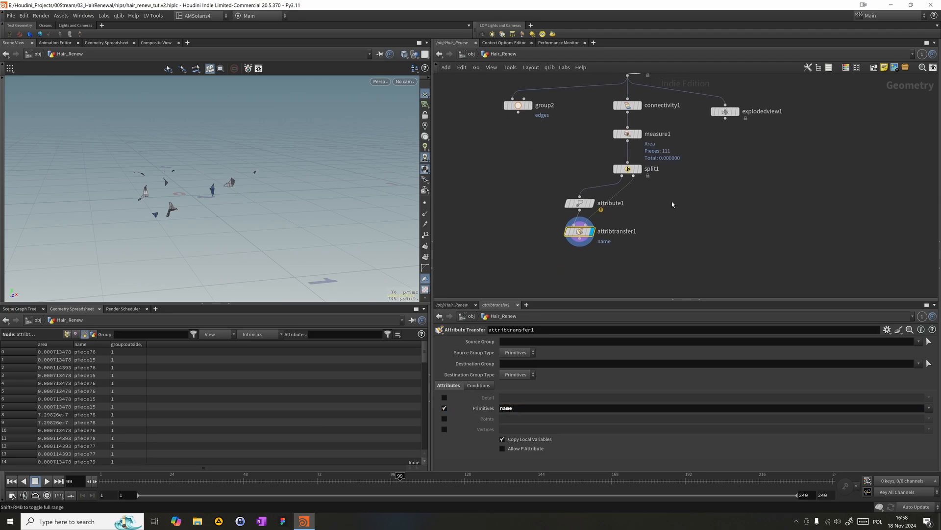
drag(587, 231, 635, 232)
middle_drag(549, 249, 552, 230)
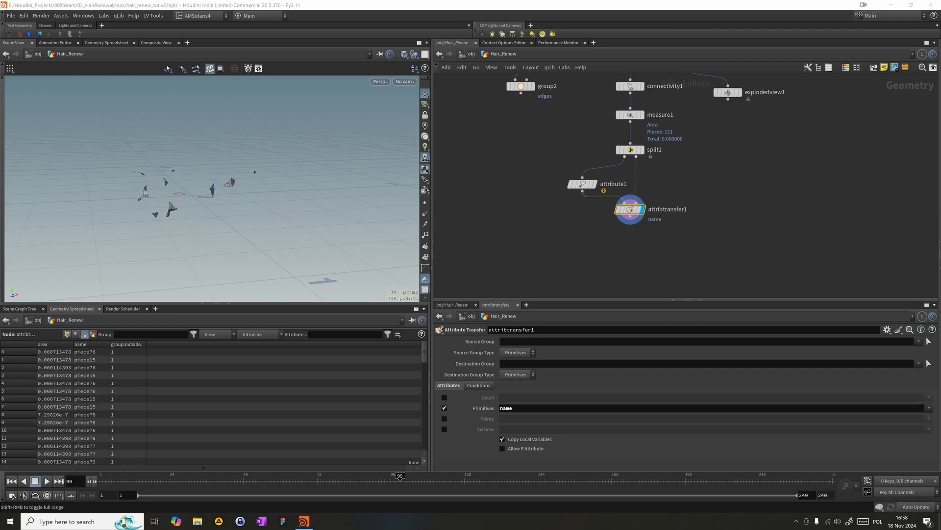
- Add an Attribute Promote node directly below attribtransfer1 and connect it
key(Tab)
mouse_move(557, 237)
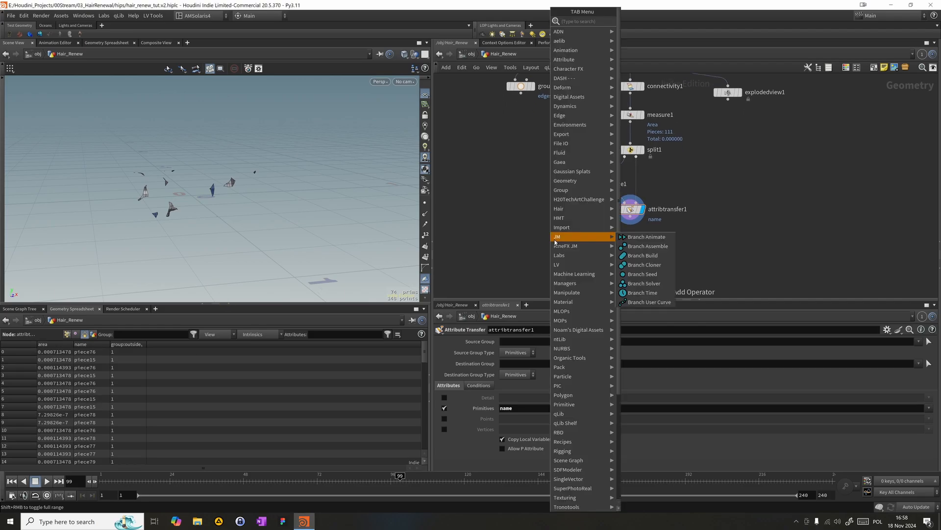
text(prom)
key(Return)
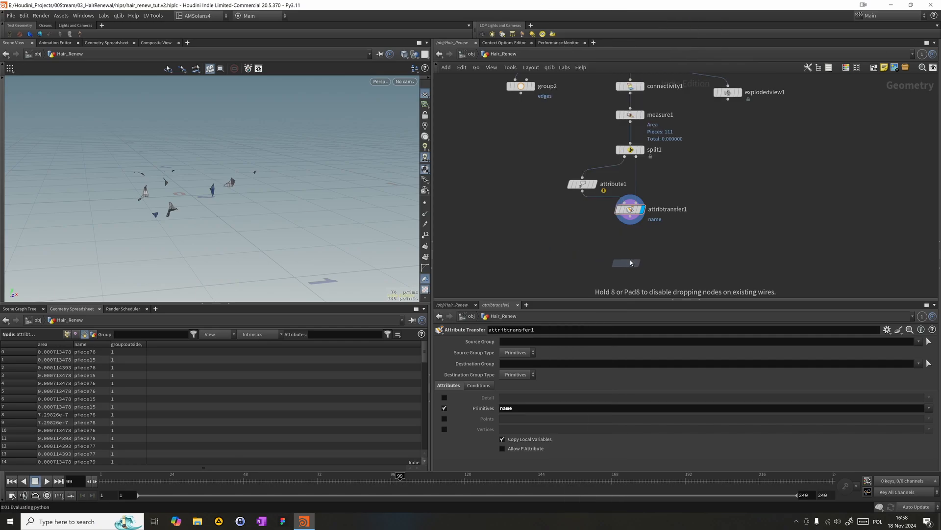
click(631, 260)
drag(631, 260, 630, 234)
- Set attribpromote1's original name to name and its original class to Primitive
click(519, 342)
text(name)
key(Return)
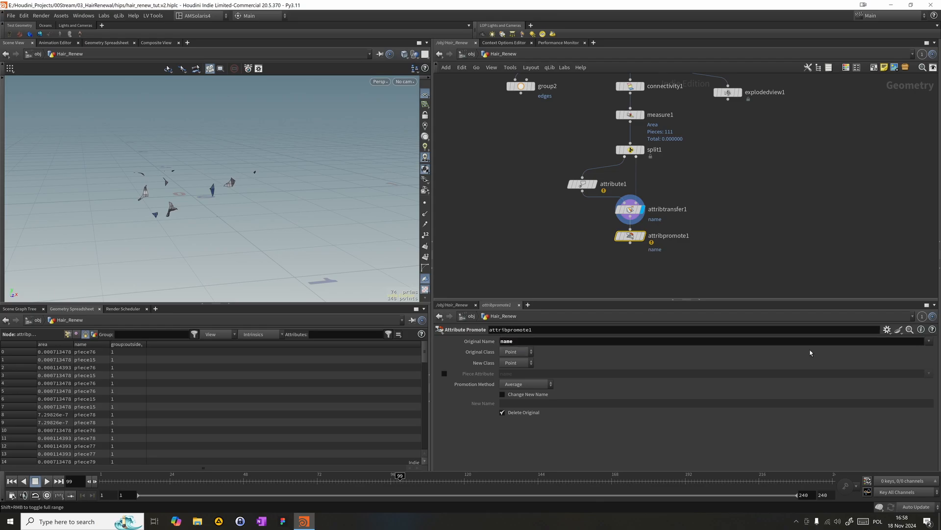
click(527, 352)
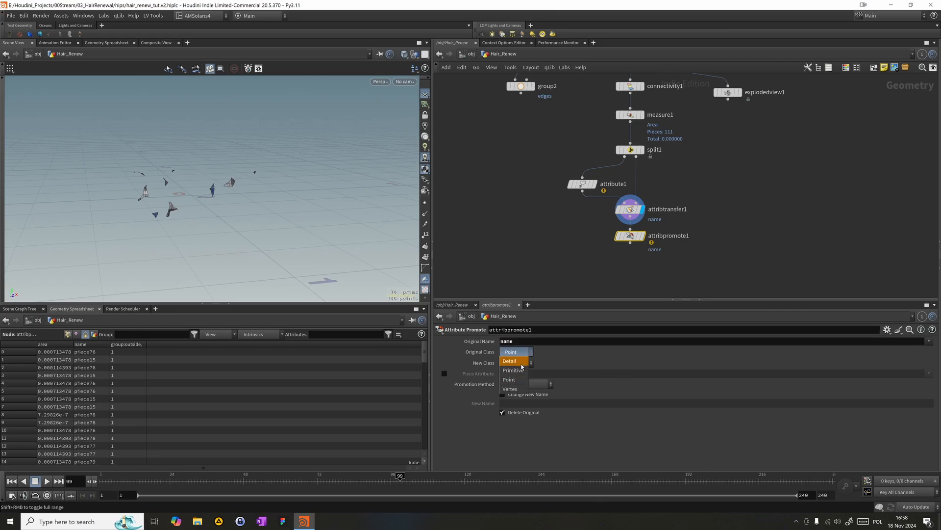
click(514, 364)
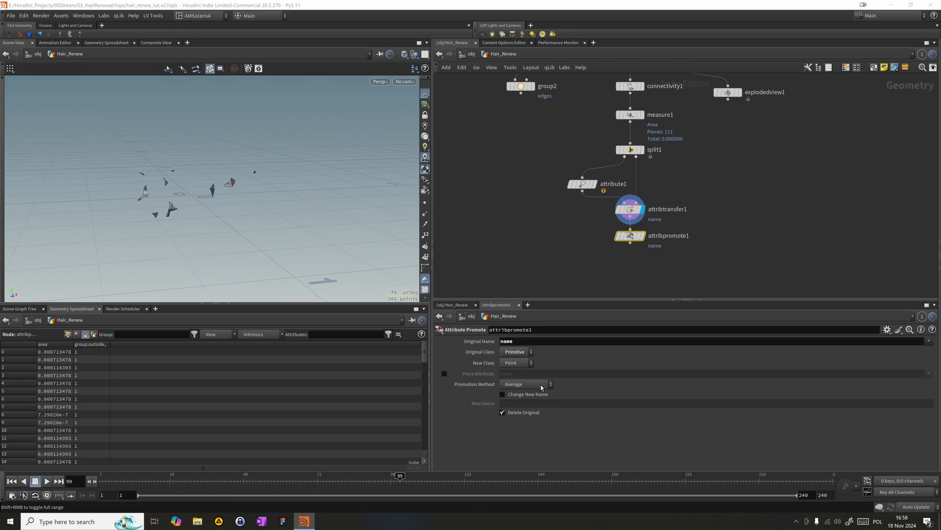
- Enable class as attribpromote1's piece attribute with the Maximum promotion method, and display the node
click(444, 373)
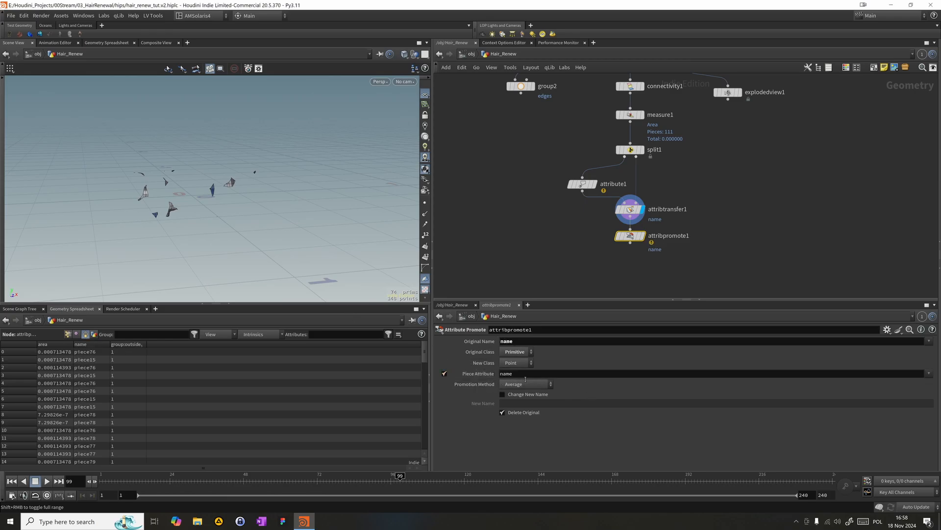
text(class)
key(Return)
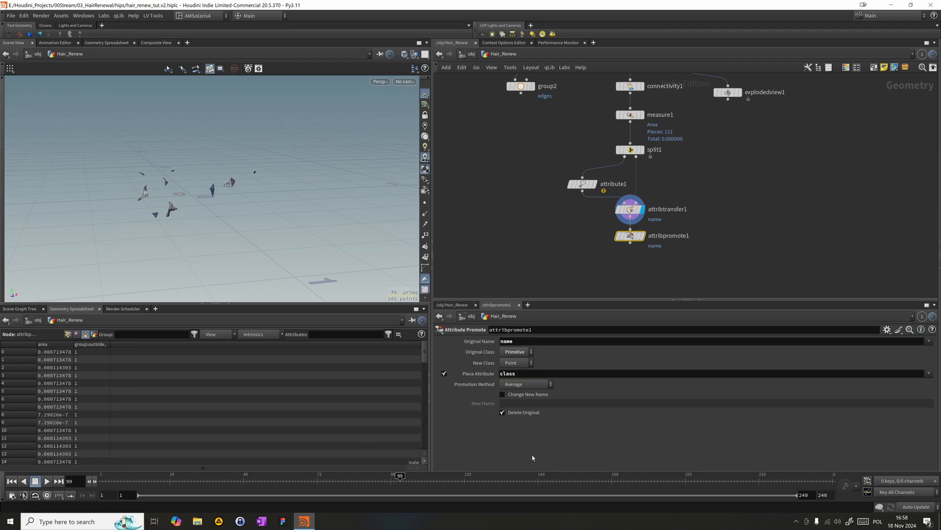
click(525, 384)
click(520, 398)
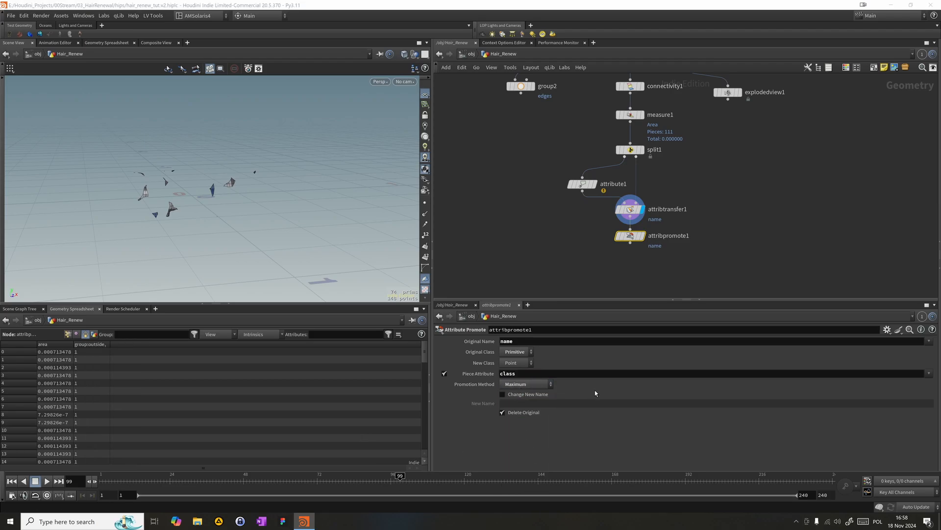
click(643, 236)
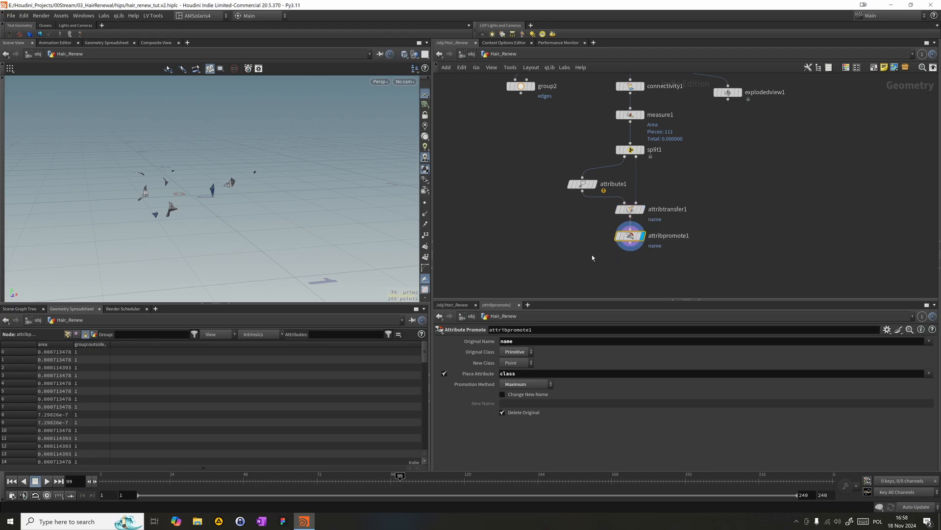
- Duplicate attribpromote1 directly below itself, connected to its output and displayed
middle_drag(609, 259, 590, 220)
mouse_move(596, 216)
right_down()
mouse_move(613, 212)
mouse_move(593, 208)
right_up()
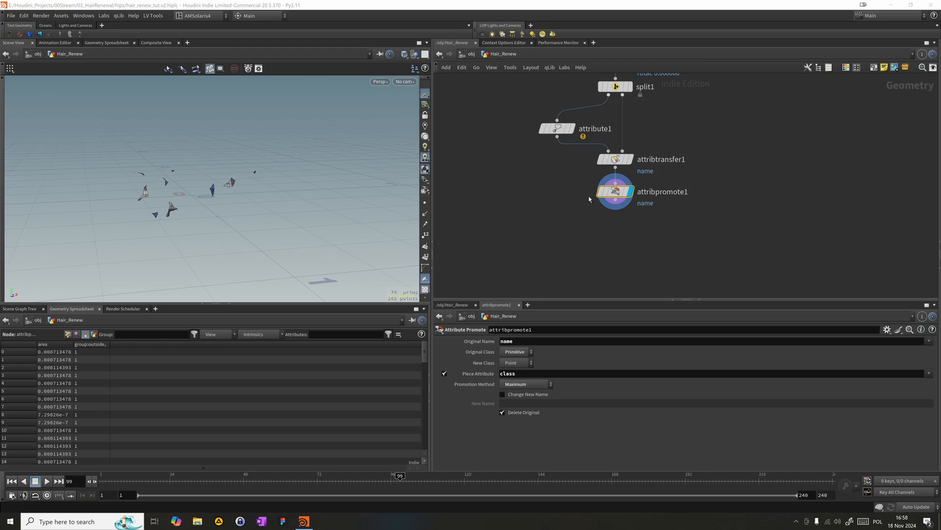
alt+drag(612, 192, 607, 224)
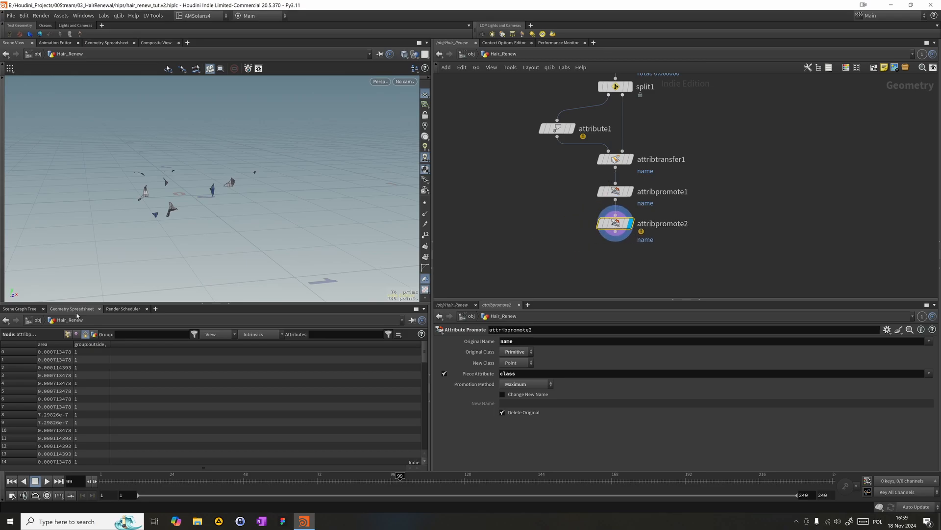
- Promote name from Point to Primitive in attribpromote2, using the Average method with the piece attribute disabled
click(514, 352)
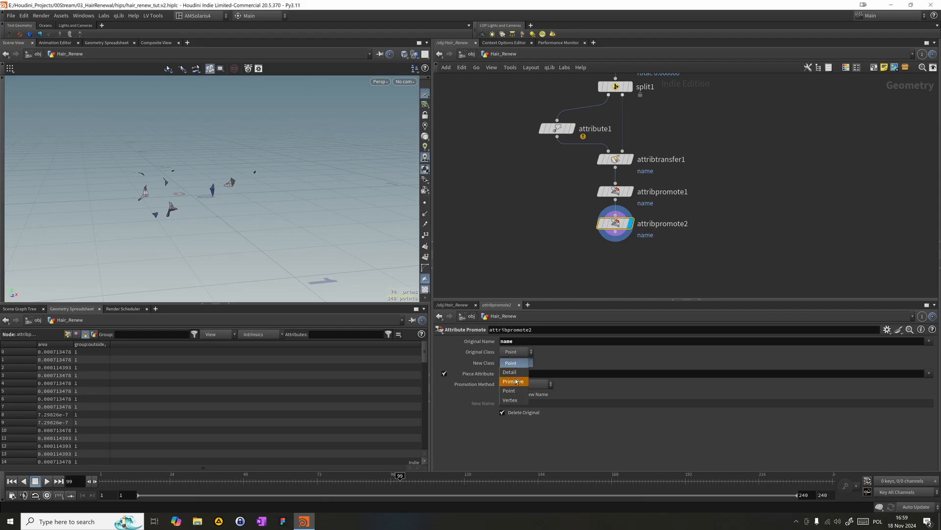
click(516, 381)
click(518, 385)
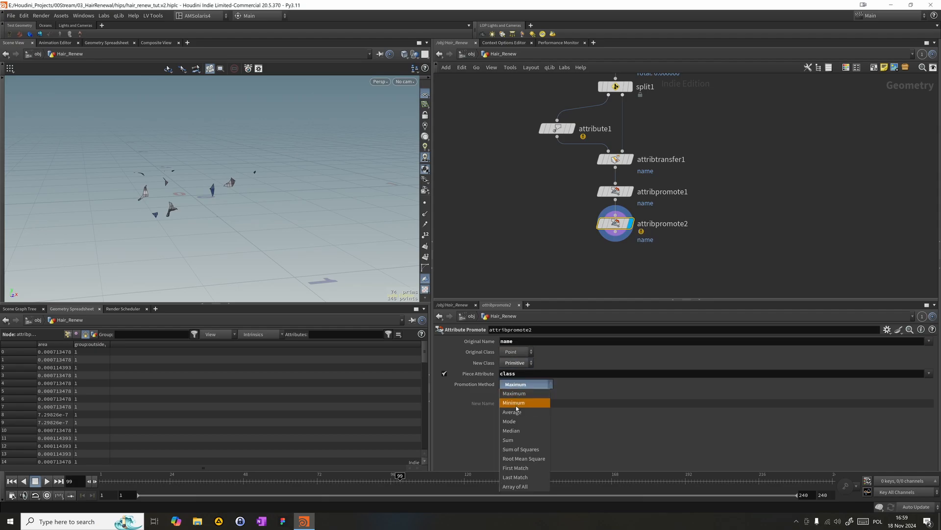
click(520, 415)
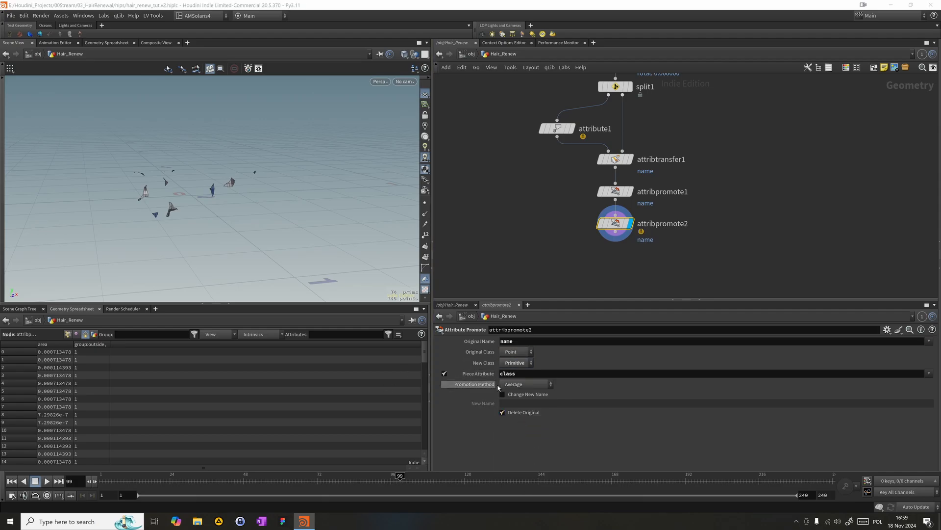
click(444, 373)
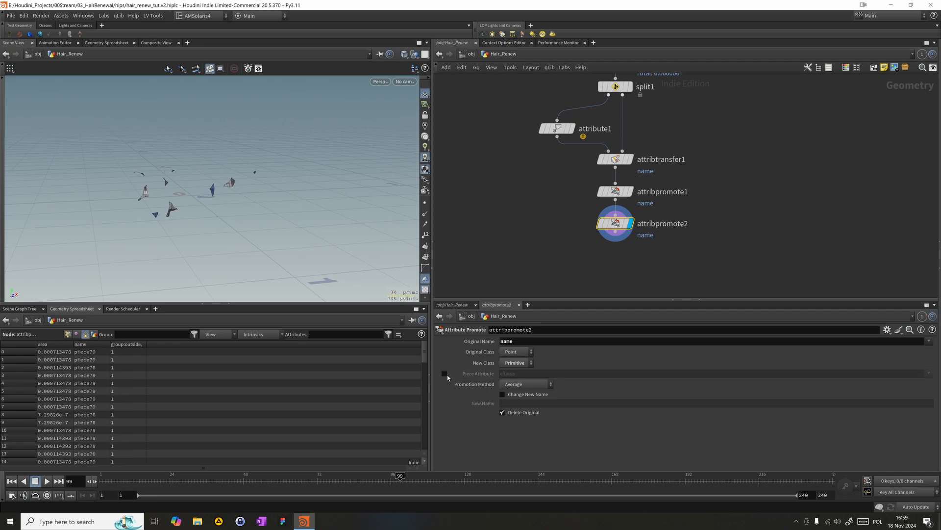
- Compare the primitive attributes of attribpromote1 and attribpromote2 in the geometry spreadsheet
drag(523, 265, 645, 215)
drag(552, 204, 618, 185)
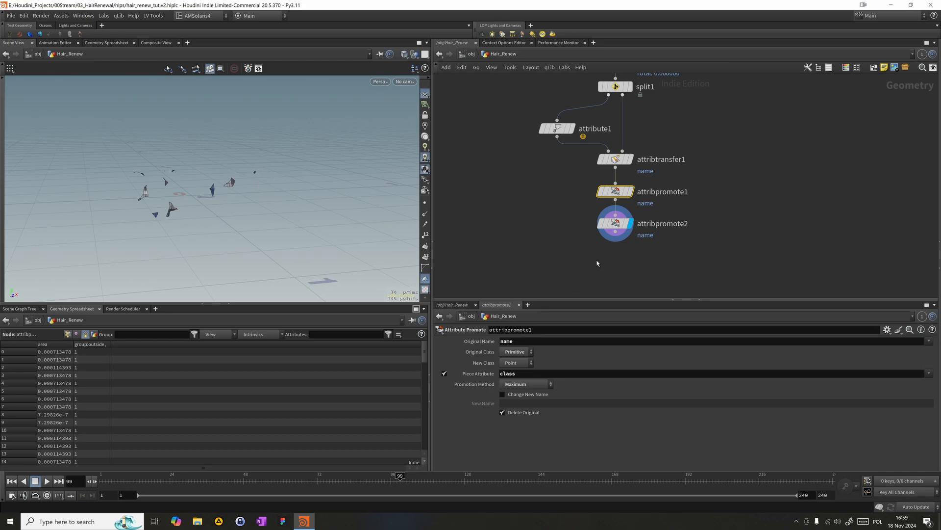
middle_drag(597, 264, 583, 231)
click(590, 200)
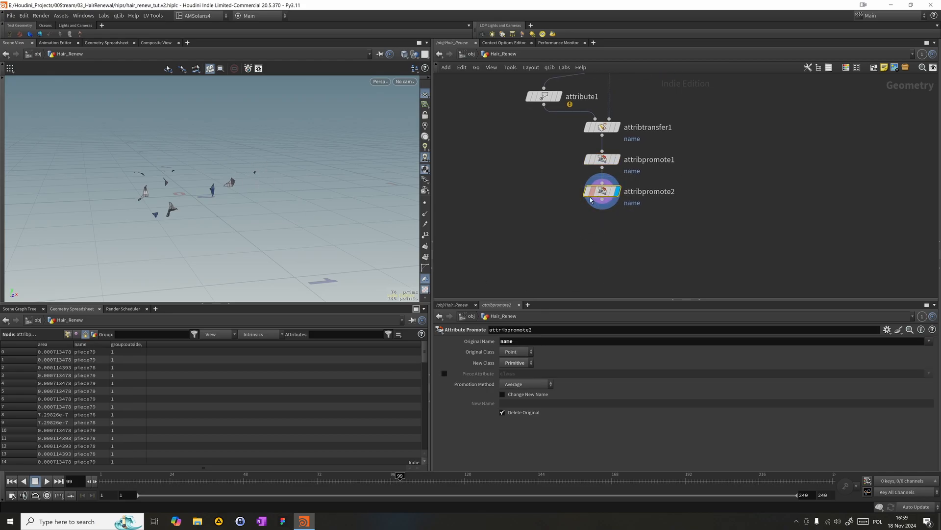
- Add a Merge node in the empty area to the right of the node chain
middle_drag(562, 255, 553, 224)
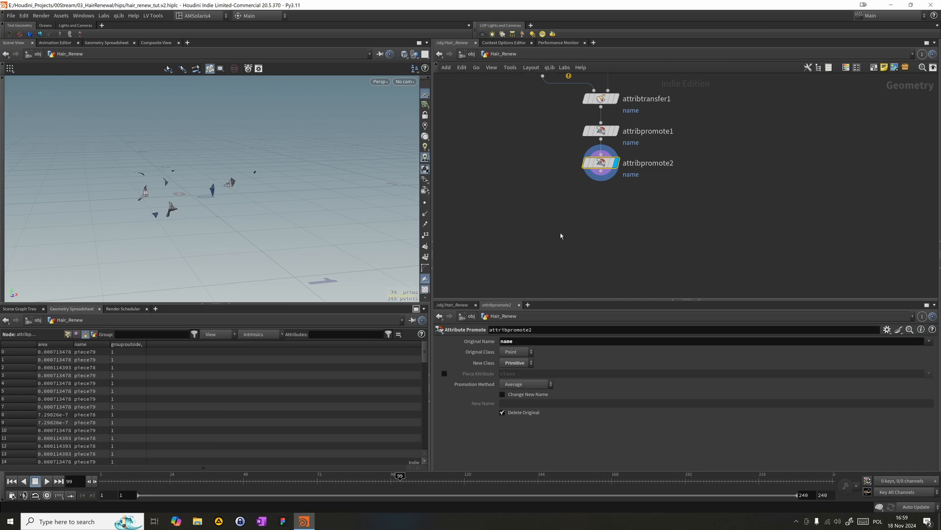
scroll(657, 212, down, 5)
key(Tab)
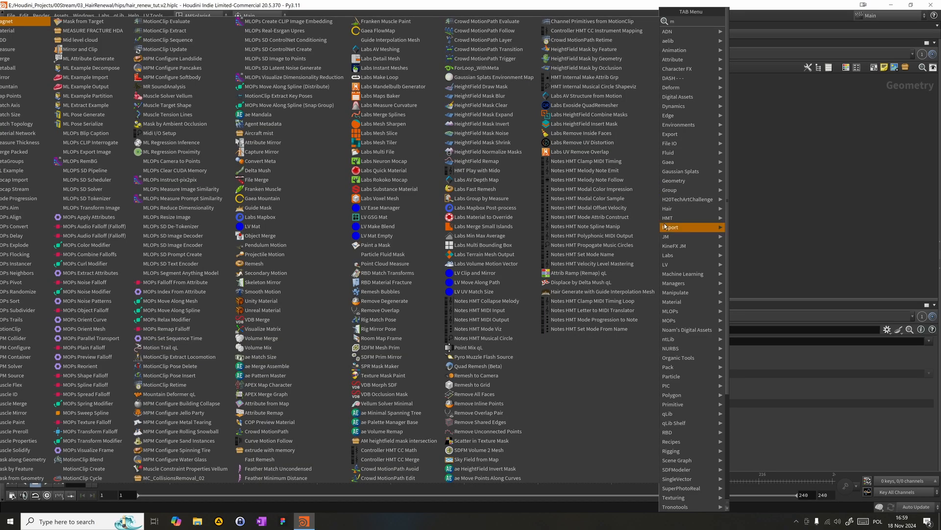
text(merge)
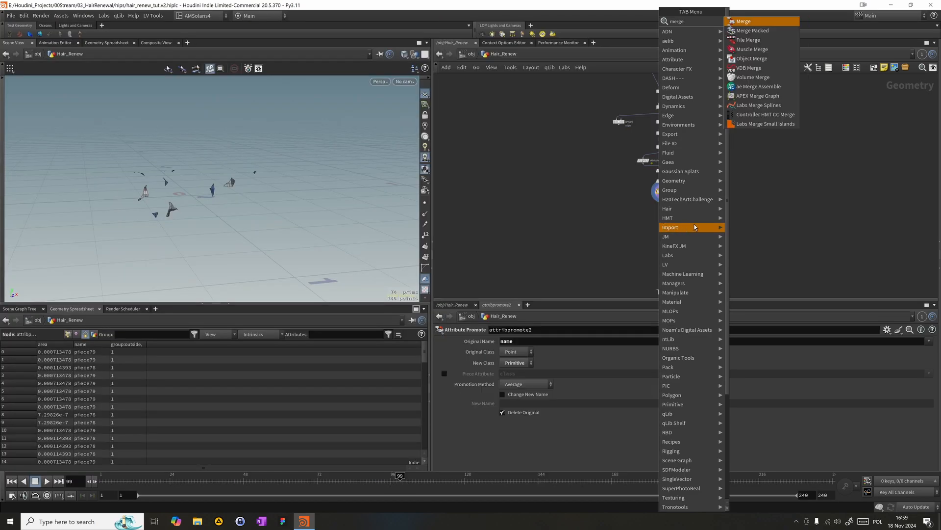
key(Return)
click(853, 222)
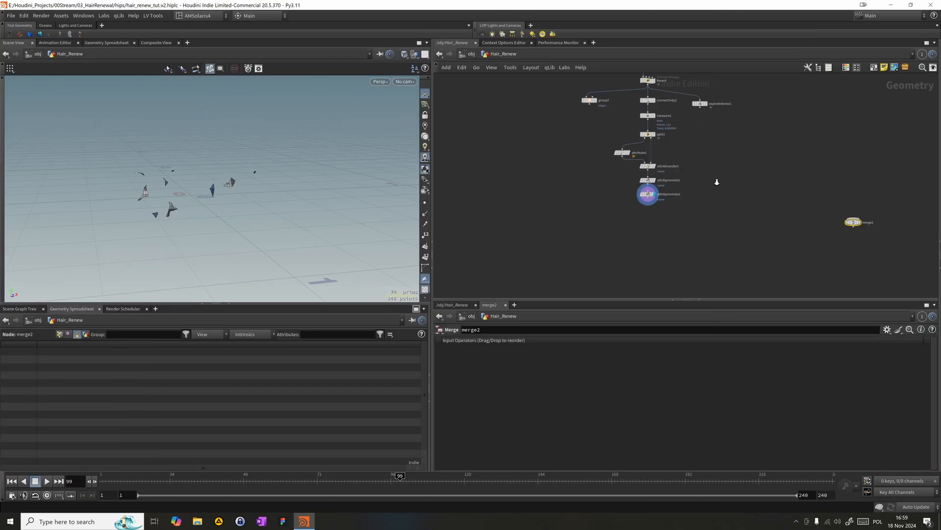
- Shift the branch from split1 through attribpromote2 to the left of measure1 in the network
scroll(717, 182, up, 3)
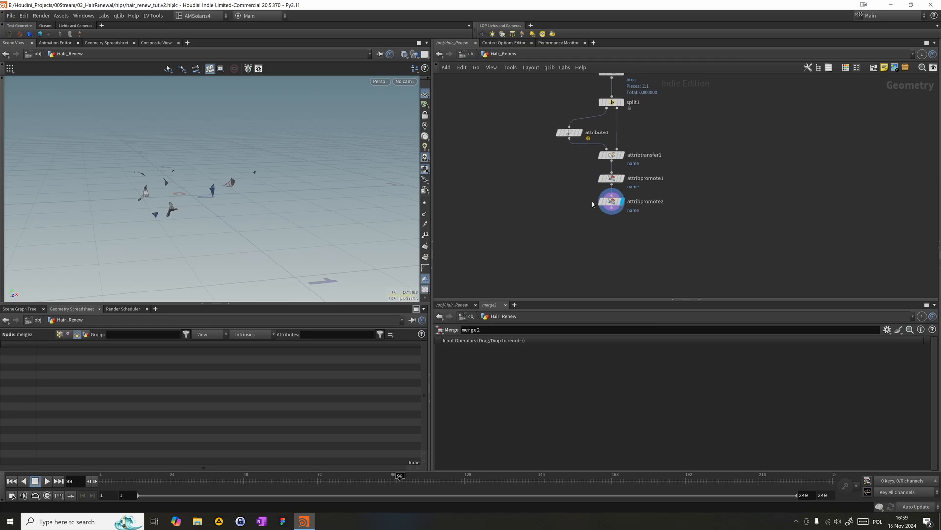
middle_drag(689, 141, 689, 166)
scroll(689, 165, up, 1)
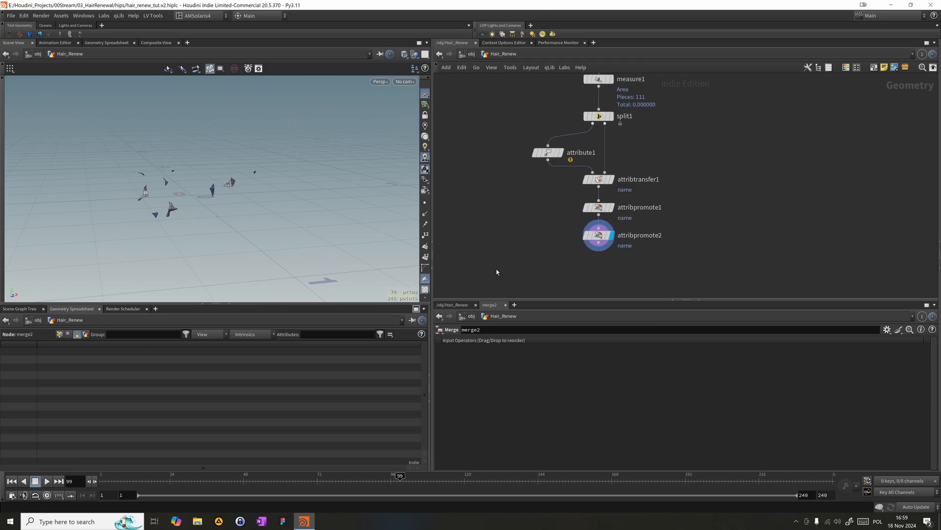
drag(523, 266, 536, 110)
scroll(626, 127, down, 3)
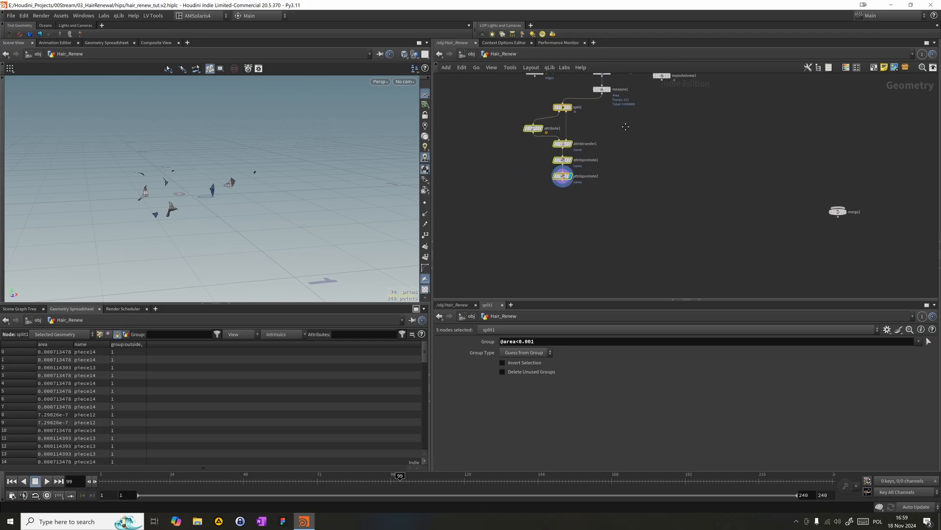
- Move merge2 below the branch, feed it attribpromote2 and split1's second output, and display it
drag(837, 212, 602, 95)
click(601, 201)
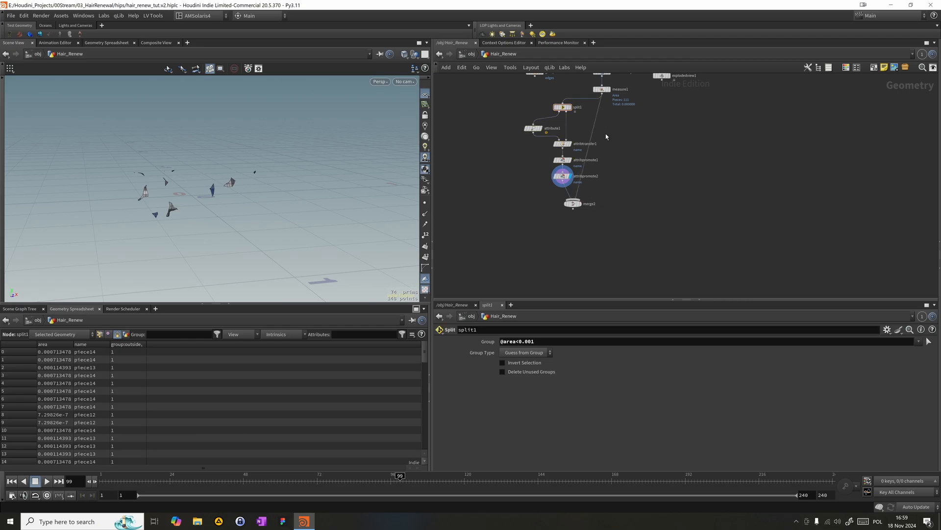
click(581, 204)
drag(577, 205, 606, 200)
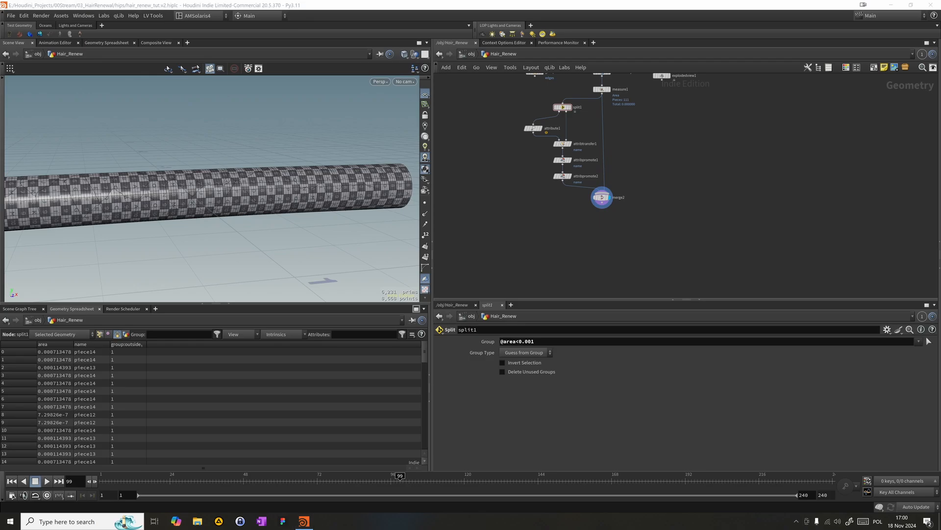
mouse_move(562, 107)
mouse_down()
mouse_move(561, 95)
mouse_move(563, 108)
mouse_up()
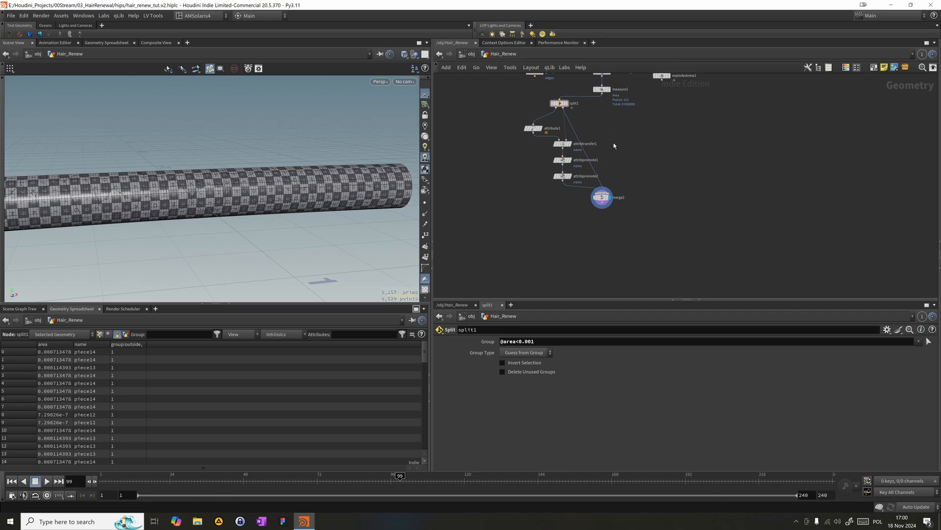
- Line up the attribute nodes beneath attribute1 and move the whole split-to-merge branch directly under measure1
drag(604, 201, 535, 146)
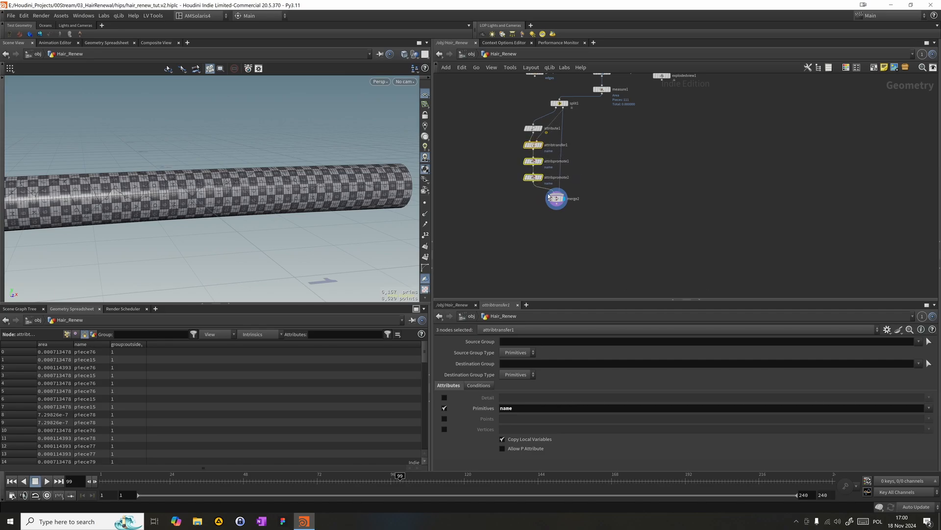
click(533, 219)
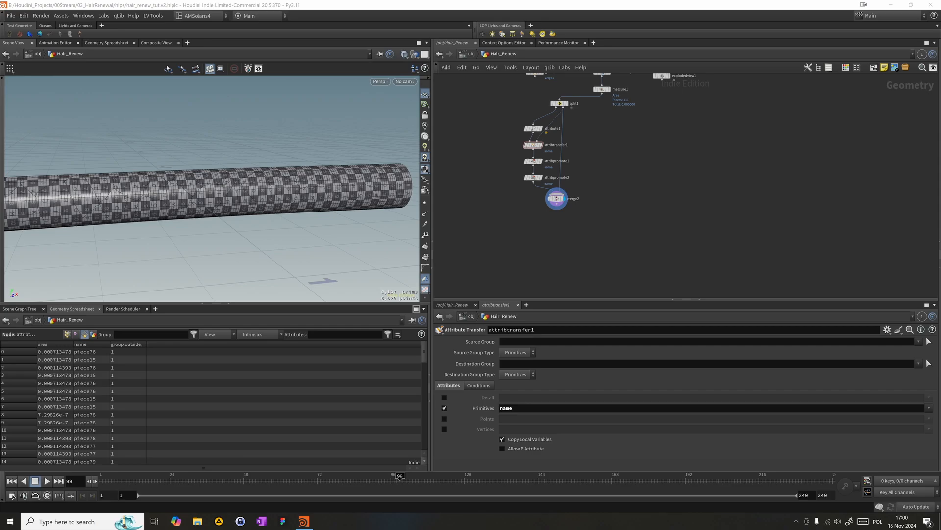
click(556, 198)
drag(490, 216, 602, 106)
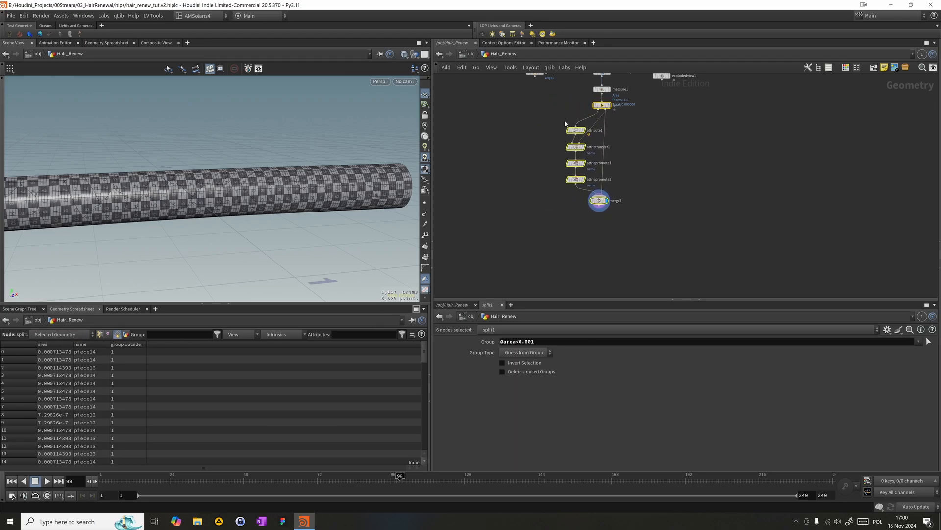
- Add an Attribute Promote node below merge2 and connect it to the merge output
click(576, 130)
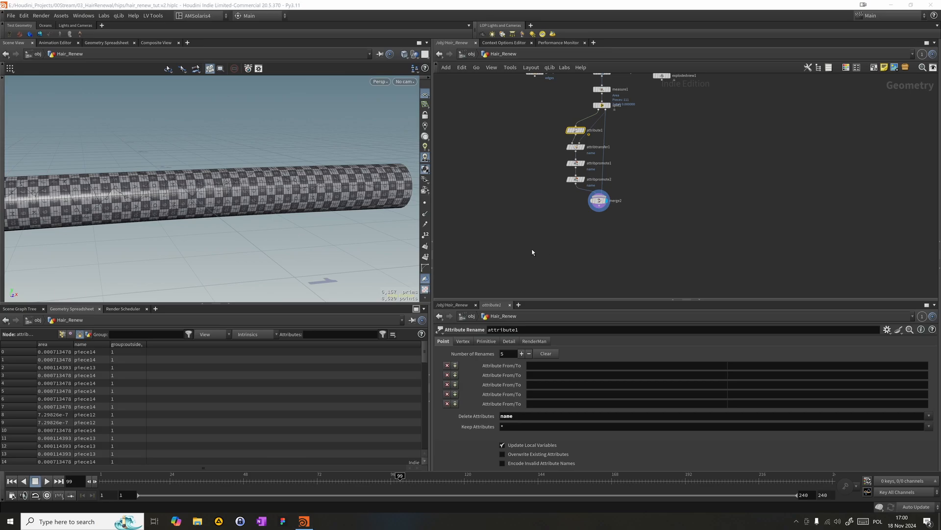
key(Tab)
text(atp)
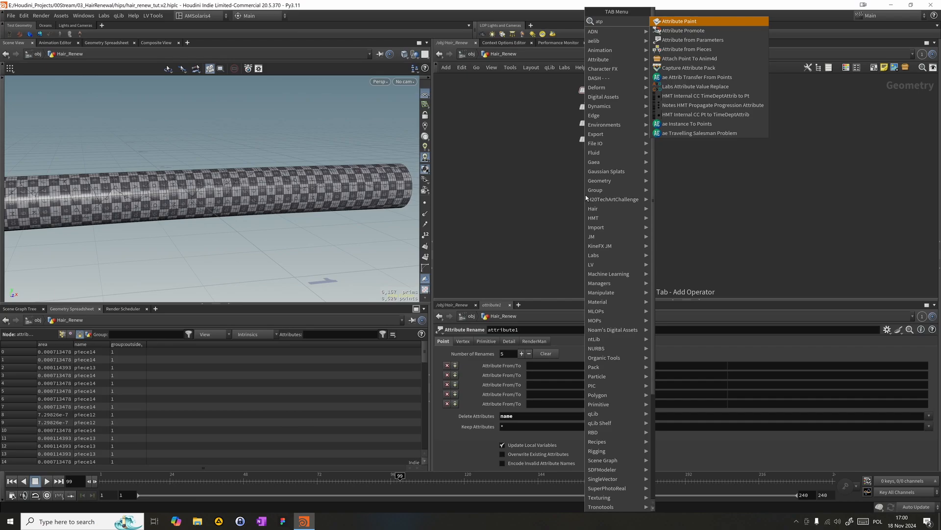
key(Down)
key(Return)
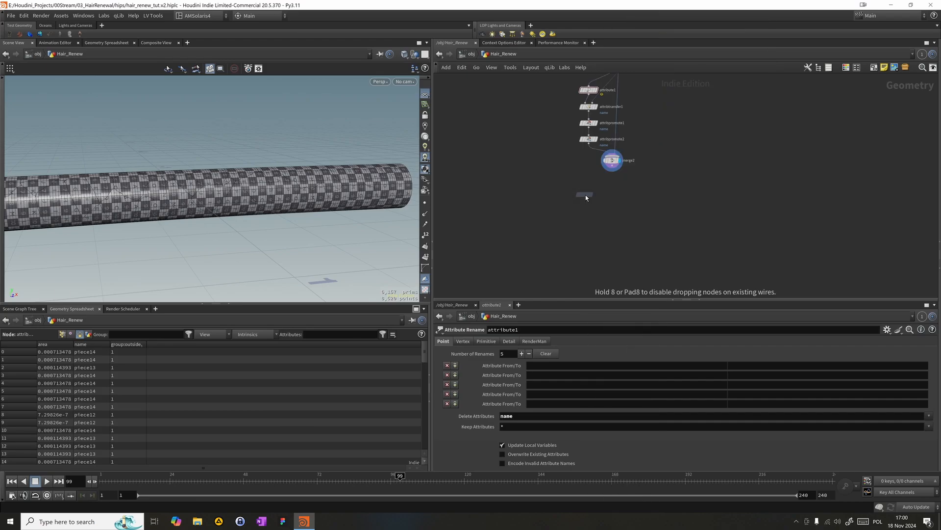
click(604, 182)
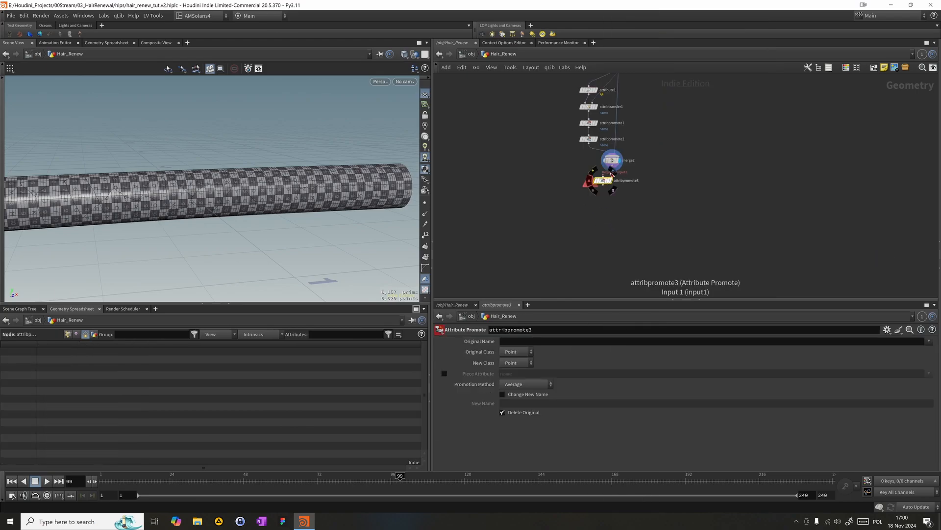
middle_drag(637, 177, 638, 190)
drag(605, 189, 618, 184)
- Align attribpromote3 directly beneath merge2 in the network
drag(560, 121, 583, 99)
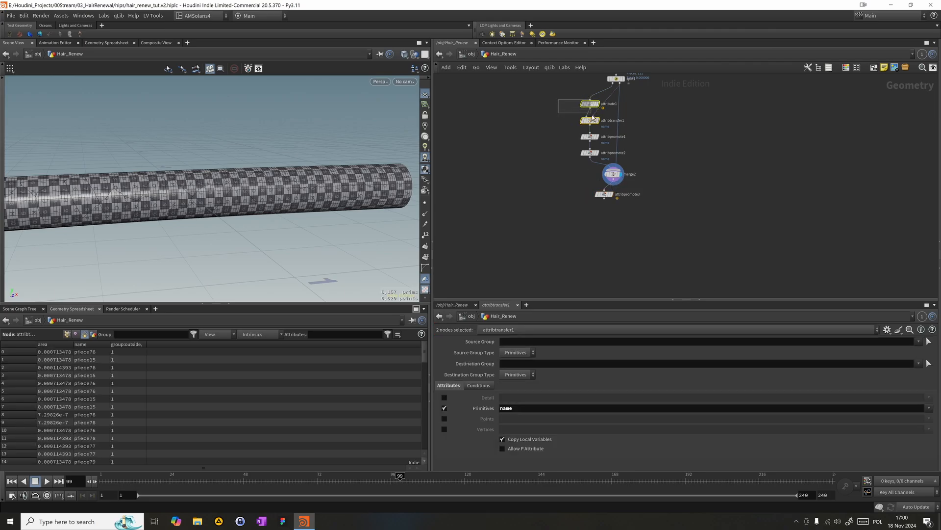
click(590, 104)
drag(605, 198, 620, 186)
middle_drag(635, 182, 640, 202)
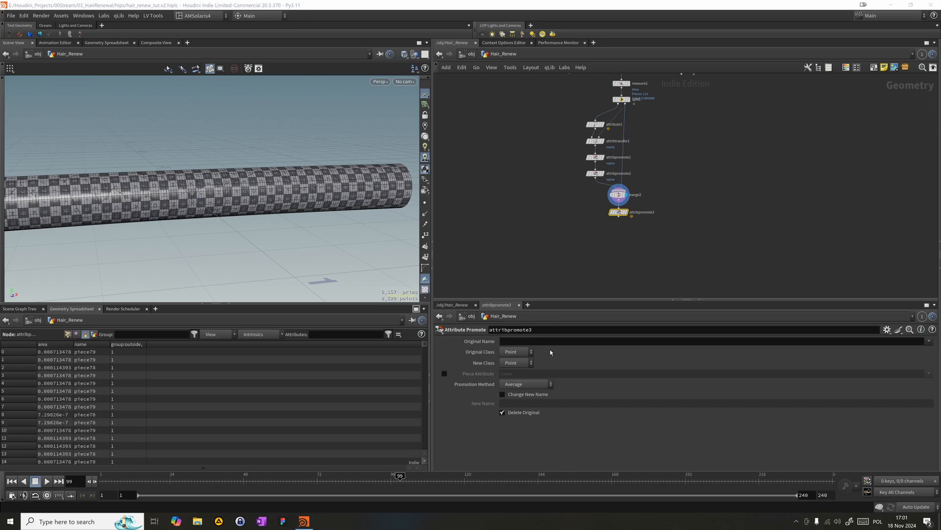
- Set attribpromote3's original name to class and its new class to Primitive
click(522, 341)
text(class)
key(Return)
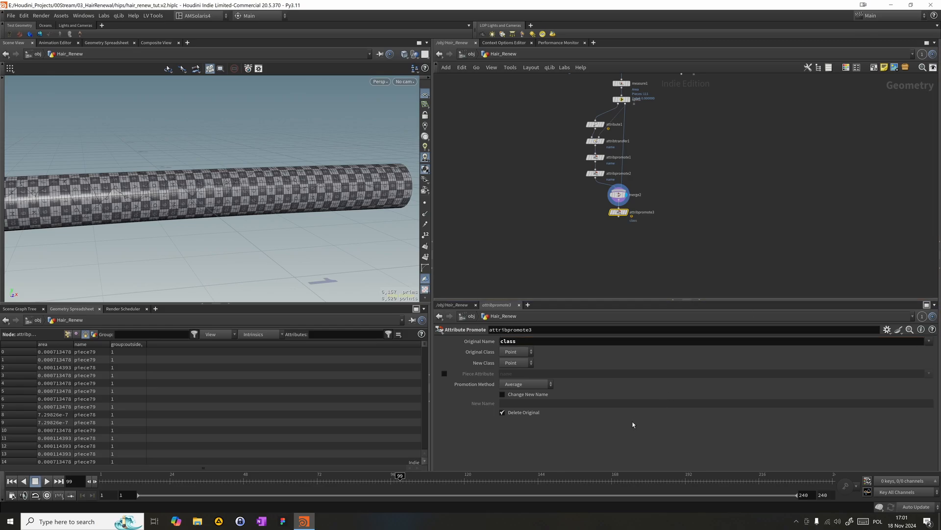
click(517, 363)
click(515, 375)
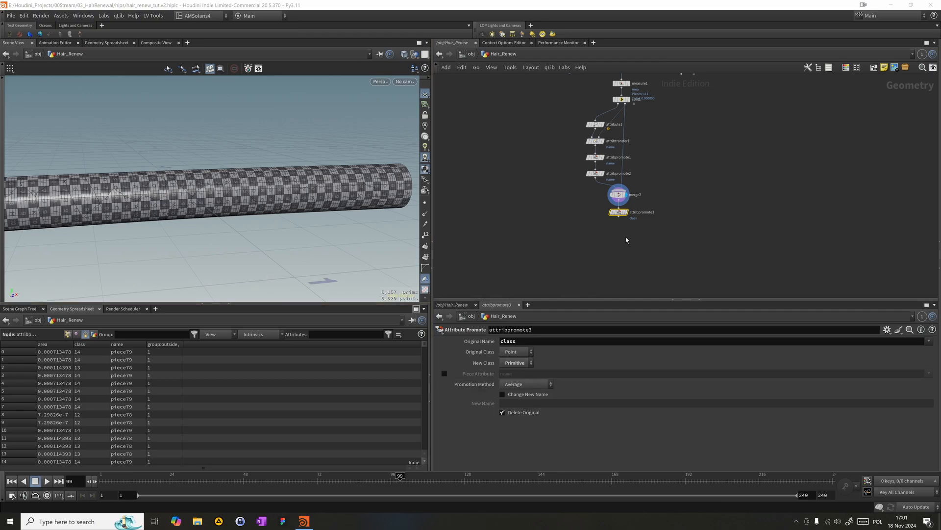
- Duplicate attribpromote3 directly below itself and set the copy's original name to curveu
key(Tab)
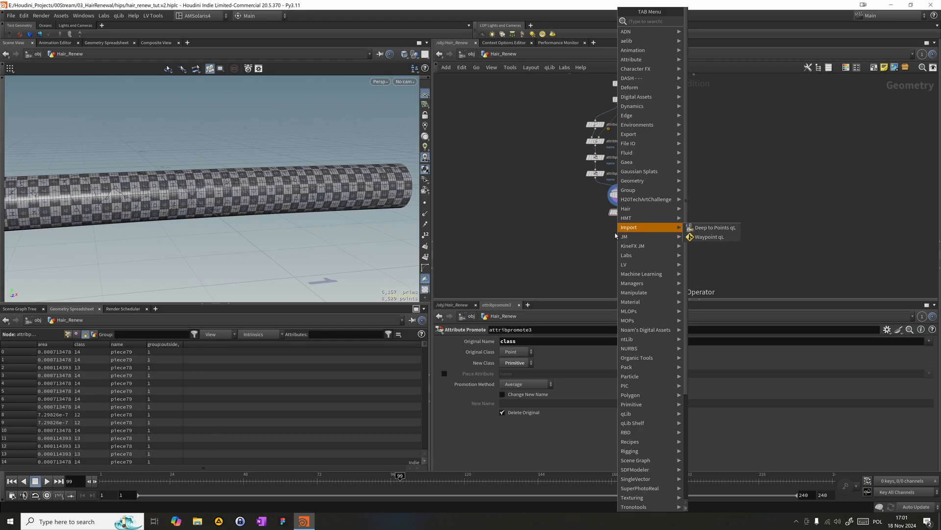
key(Escape)
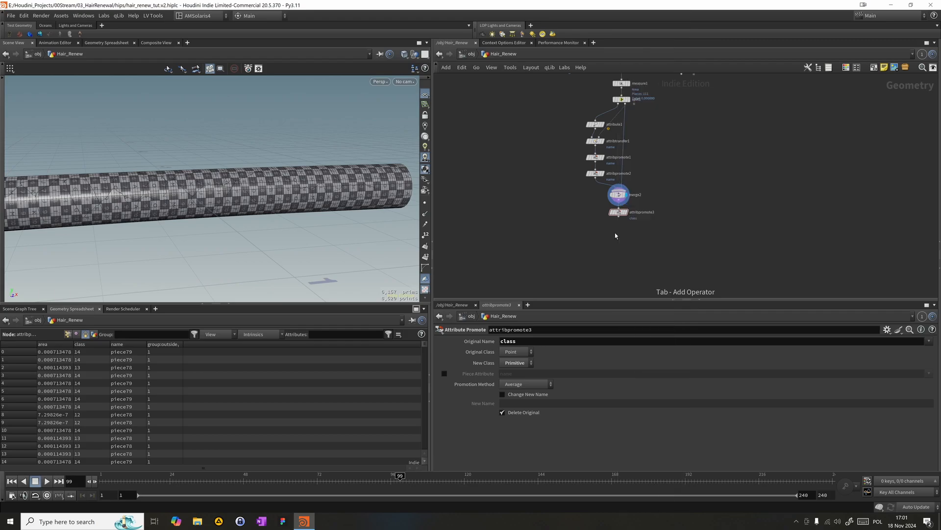
alt+drag(621, 213, 619, 230)
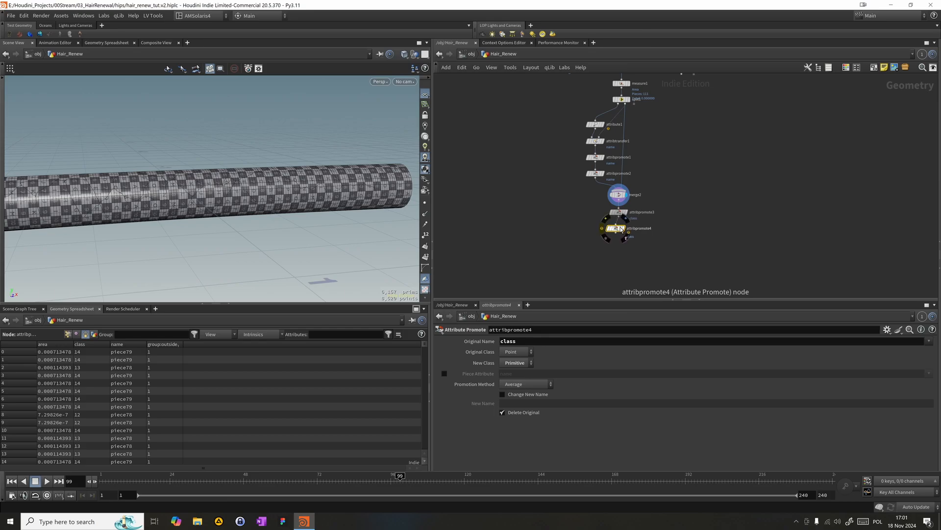
drag(619, 229, 622, 228)
drag(519, 342, 330, 349)
text(curveu)
key(Return)
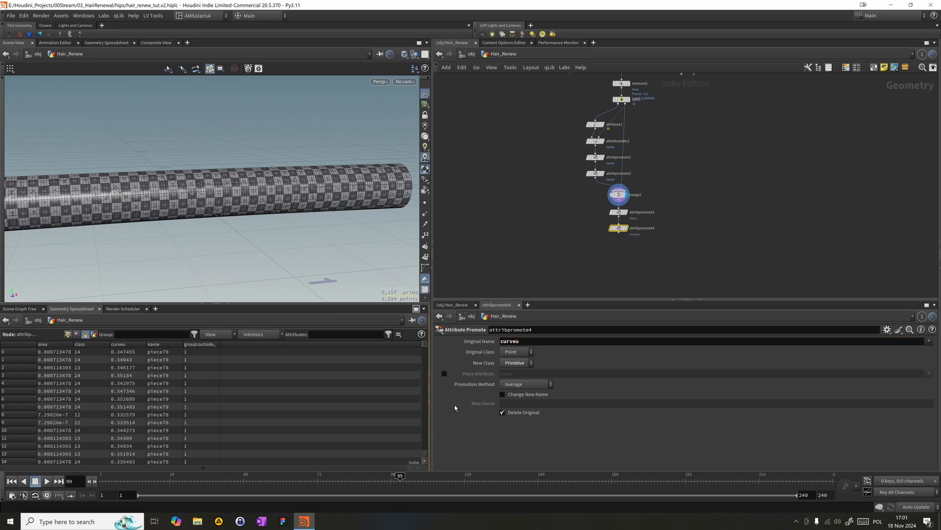
- Enable the piece attribute on attribpromote4 and set it to class
click(444, 374)
double_click(520, 376)
text(class)
key(Return)
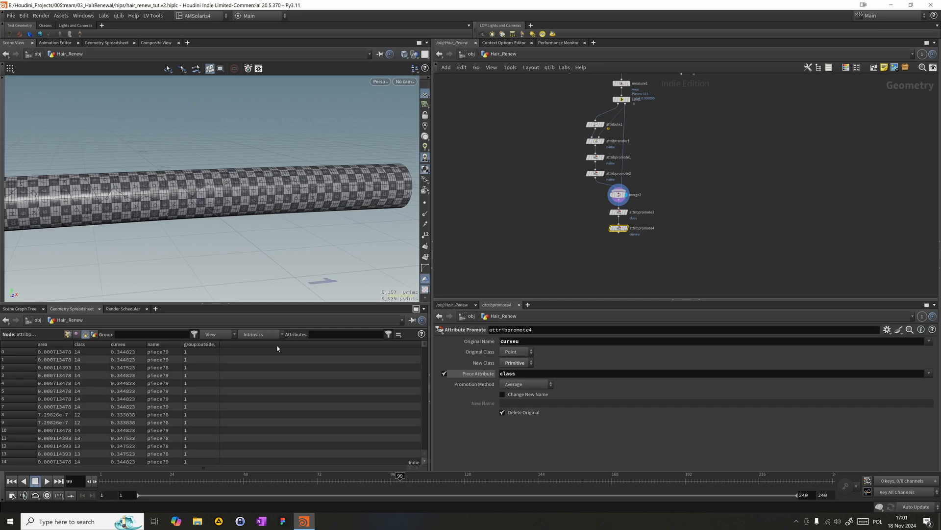
- Undo and redo attribpromote4's piece attribute change to compare both settings, leaving it on name
key(ctrl+z)
key(ctrl+y)
key(ctrl+z)
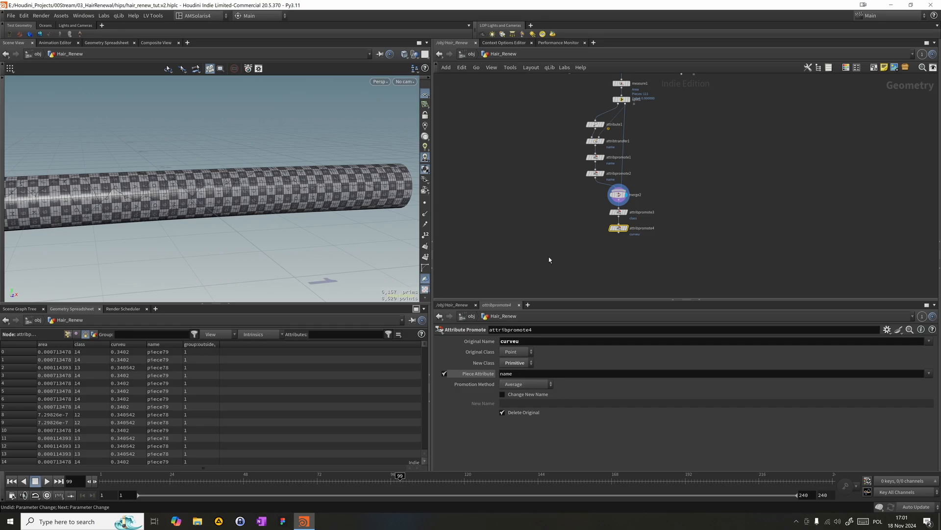
- Detach attribpromote3 from the chain and move it aside, leaving attribpromote4 connected directly to merge2
middle_click(620, 232)
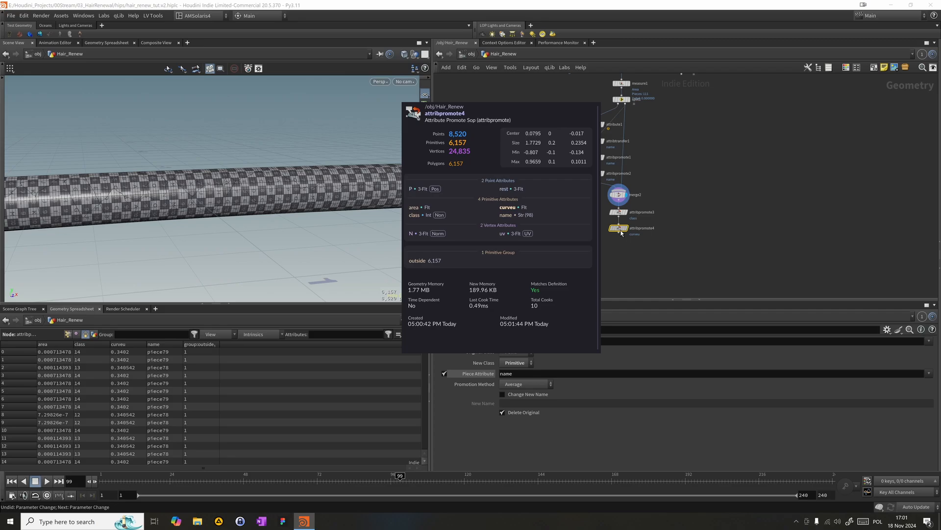
drag(601, 219, 637, 204)
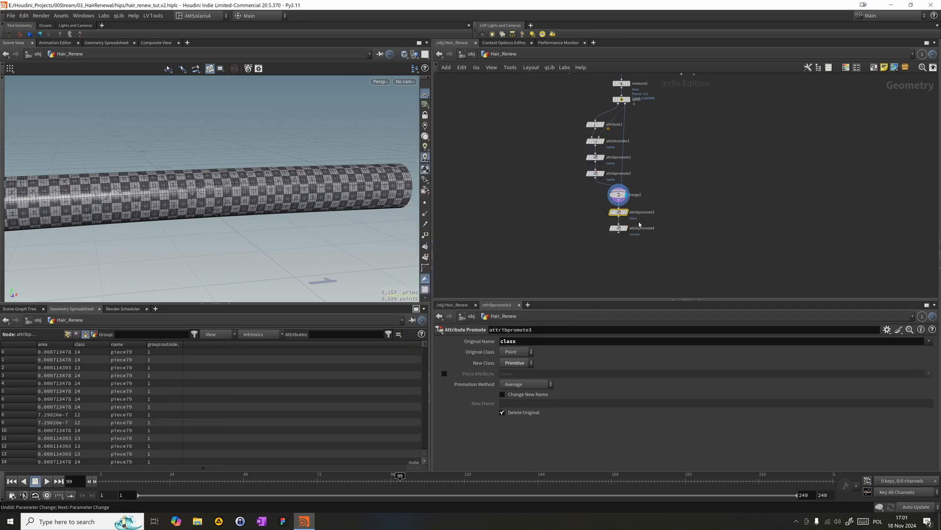
key(Delete)
key(ctrl+z)
mouse_move(627, 213)
mouse_down()
mouse_move(667, 213)
mouse_move(626, 201)
mouse_move(619, 224)
mouse_up()
click(619, 228)
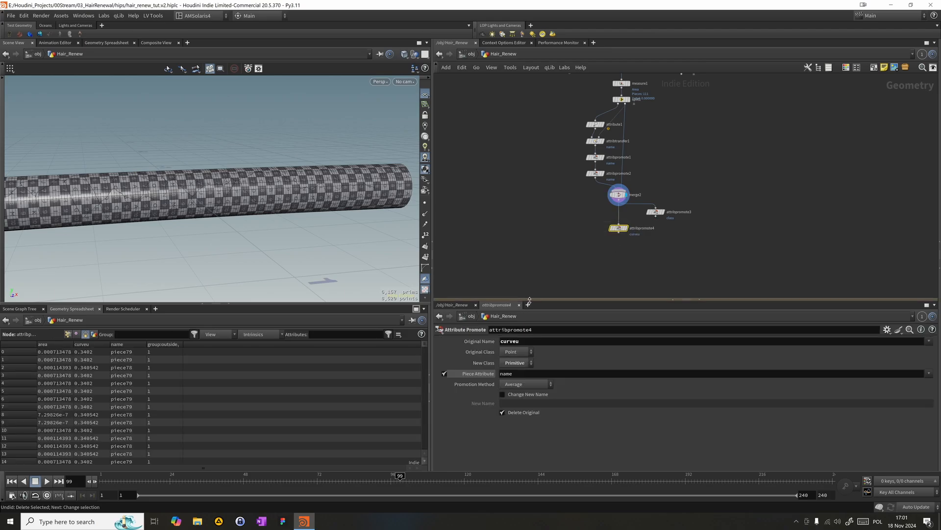
- In attribpromote4, output curveu under the new name Umax with the Maximum promotion method, keeping the original attribute
click(522, 374)
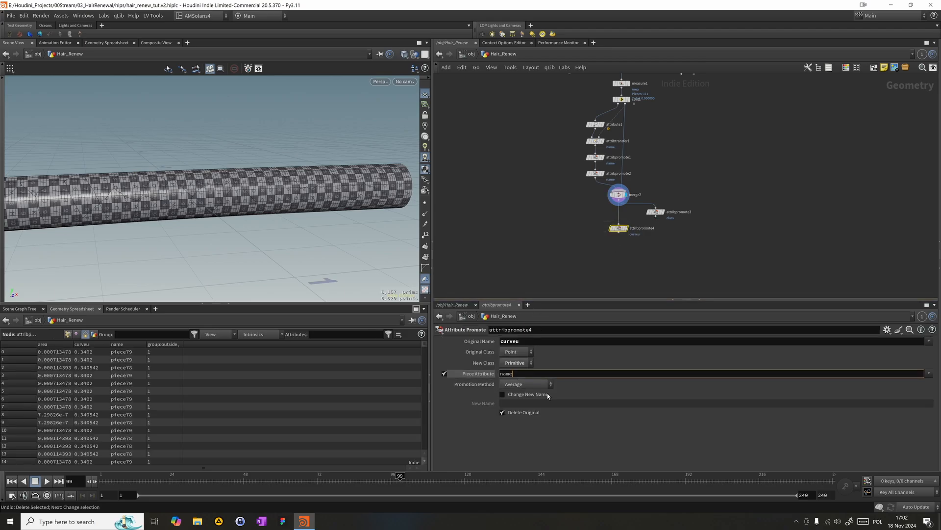
click(556, 260)
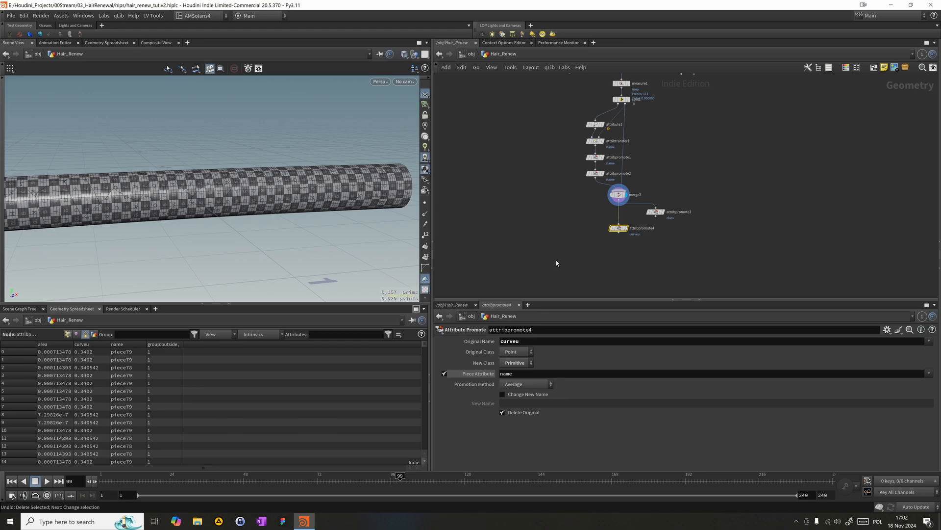
click(521, 394)
click(515, 412)
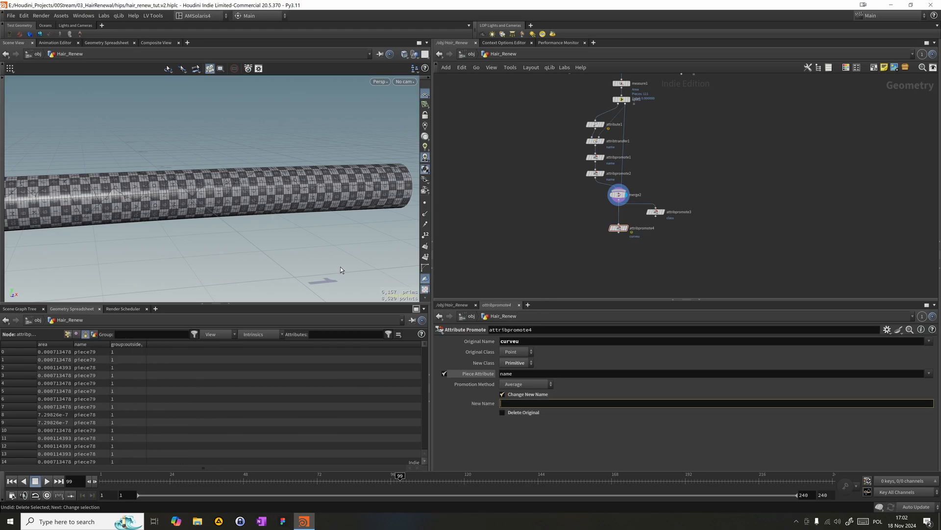
text(Umax)
key(Return)
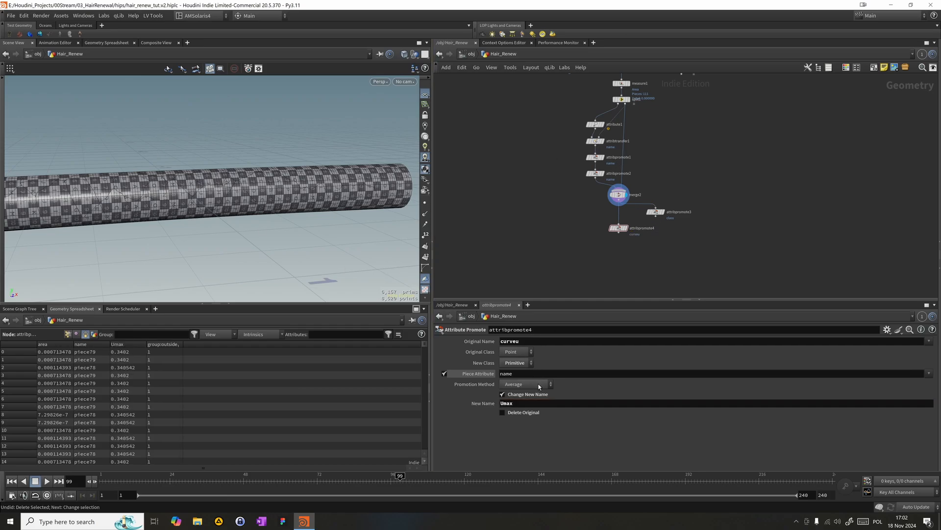
click(539, 386)
click(515, 390)
- Duplicate attribpromote4 below itself and set the copy's promotion method to Minimum and new name to Umin
alt+drag(621, 229, 620, 255)
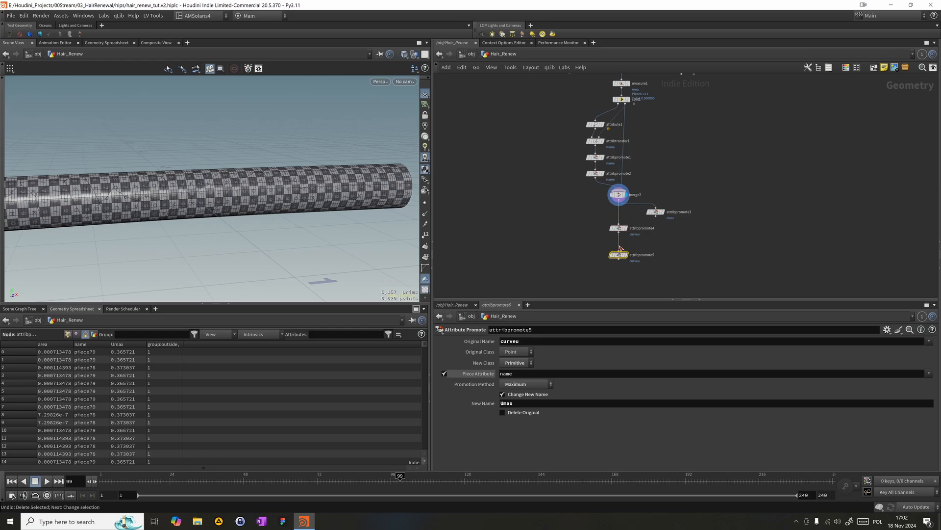
drag(621, 231, 620, 219)
drag(619, 218, 621, 218)
click(533, 374)
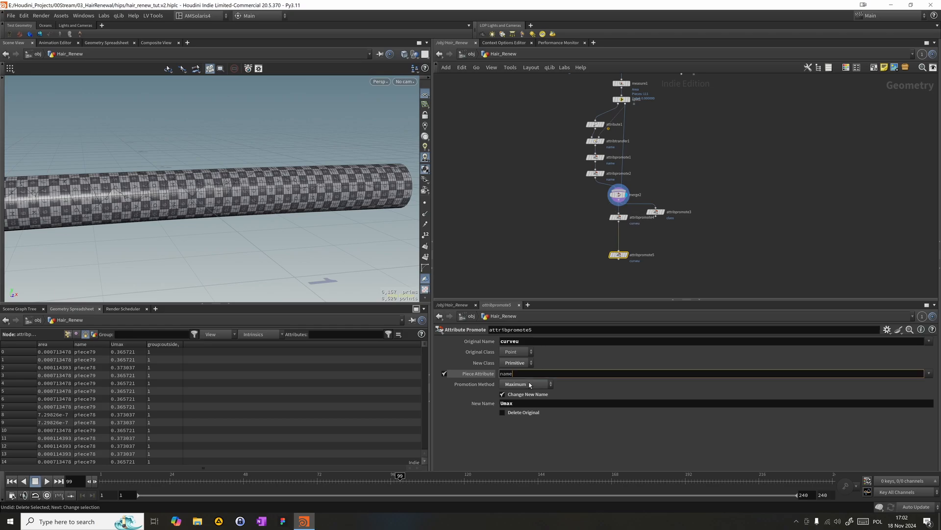
click(529, 385)
click(528, 398)
double_click(529, 402)
text(Umin)
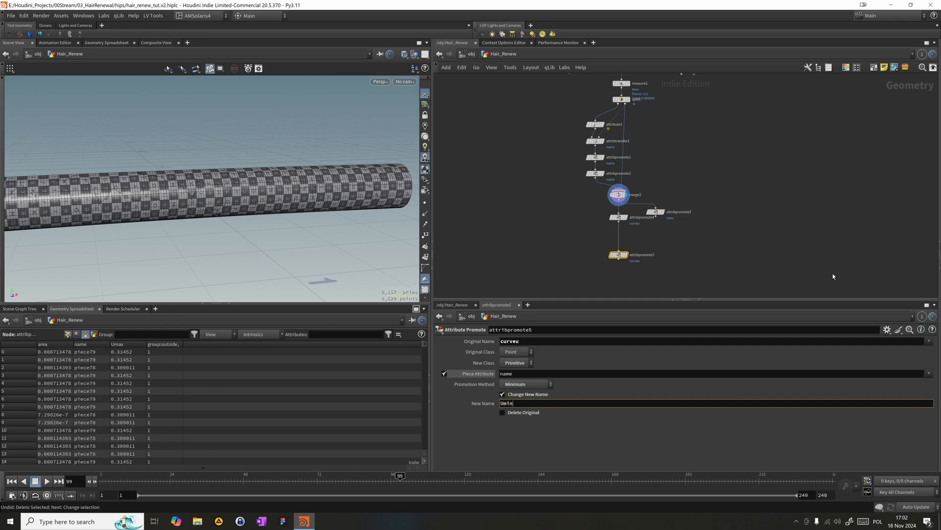
text(n)
key(BackSpace)
key(Return)
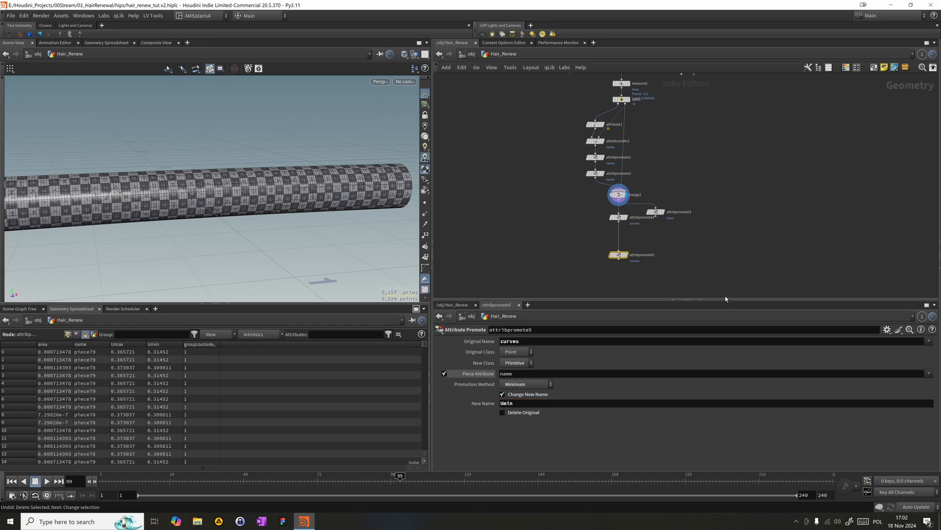
- Display attribpromote5 and tidy the layout, with attribpromote3 beside attribpromote4 and attribpromote5 close beneath it
drag(628, 256, 625, 240)
alt+drag(137, 205, 174, 185)
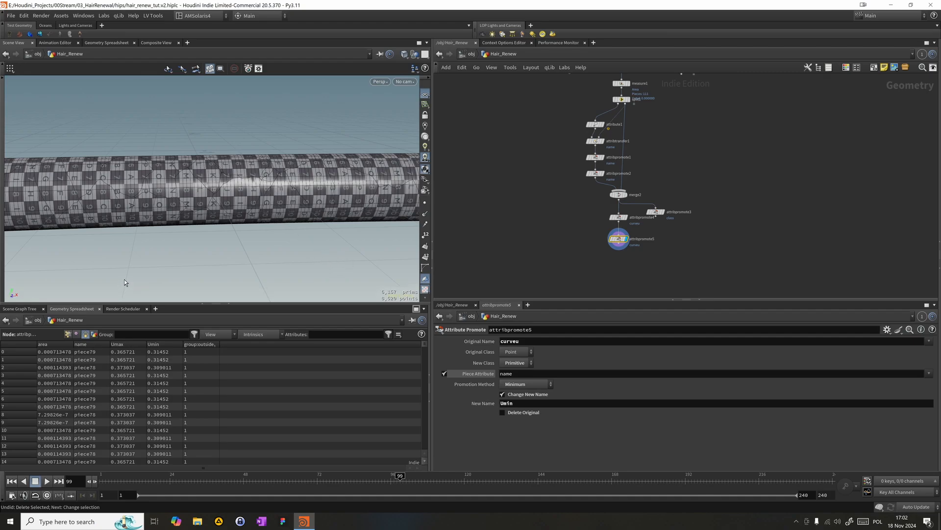
middle_drag(597, 198, 590, 149)
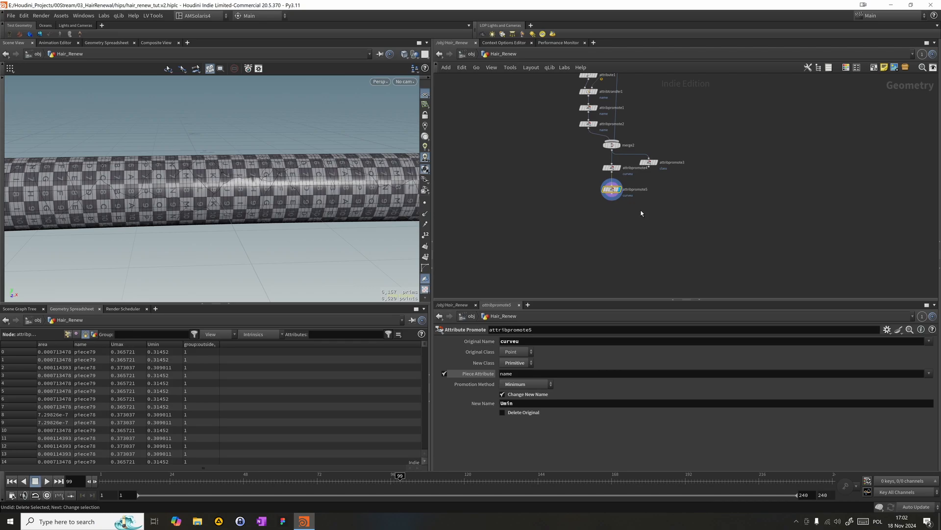
drag(648, 164, 661, 168)
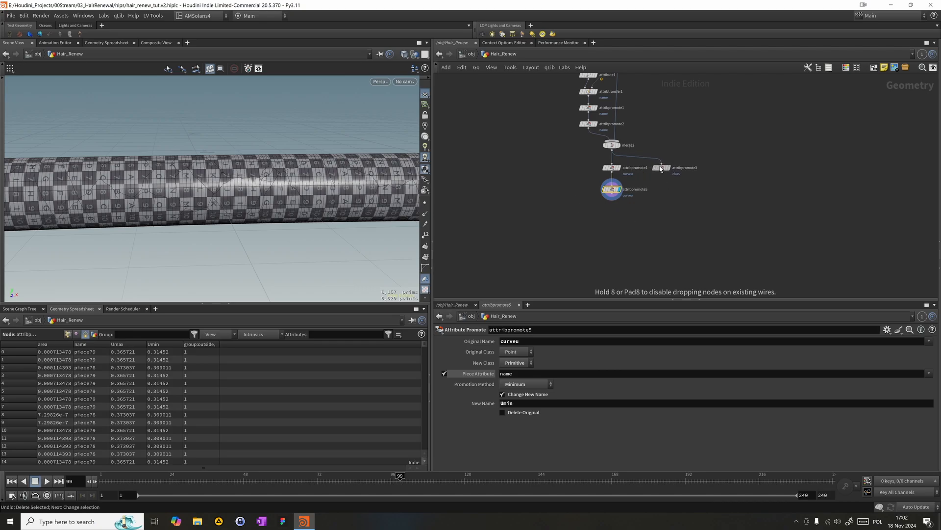
scroll(605, 202, up, 3)
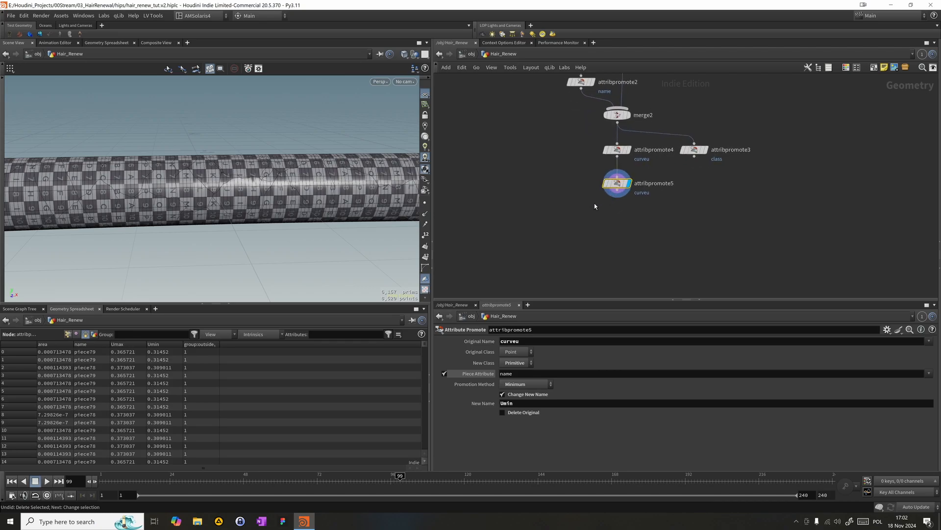
drag(619, 187, 618, 181)
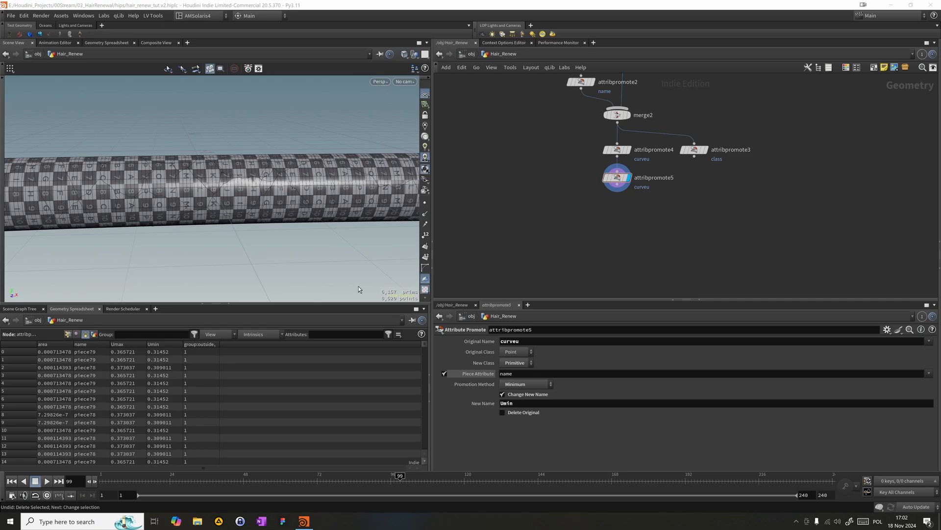
- Add a new Attribute Promote node directly below attribpromote5 and display it
key(Tab)
text(wra)
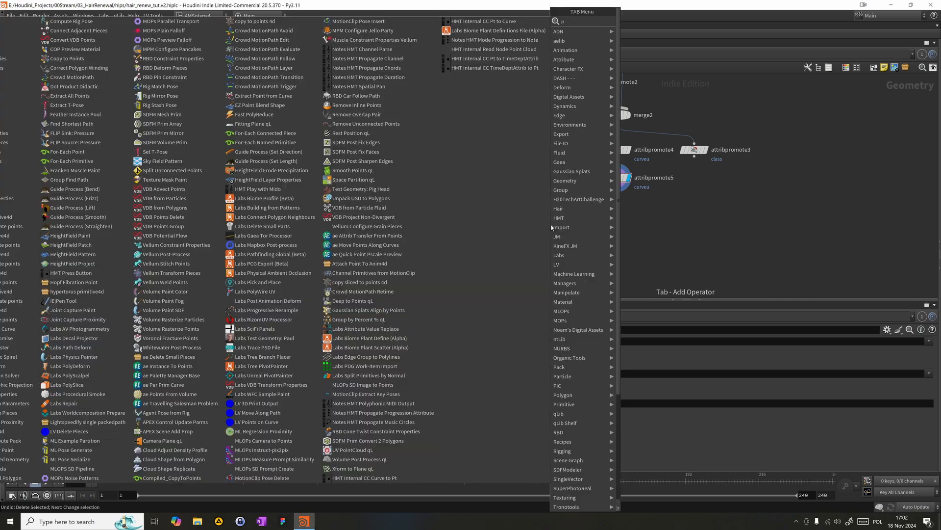
key(Return)
click(570, 222)
drag(580, 228, 613, 220)
drag(631, 210, 628, 209)
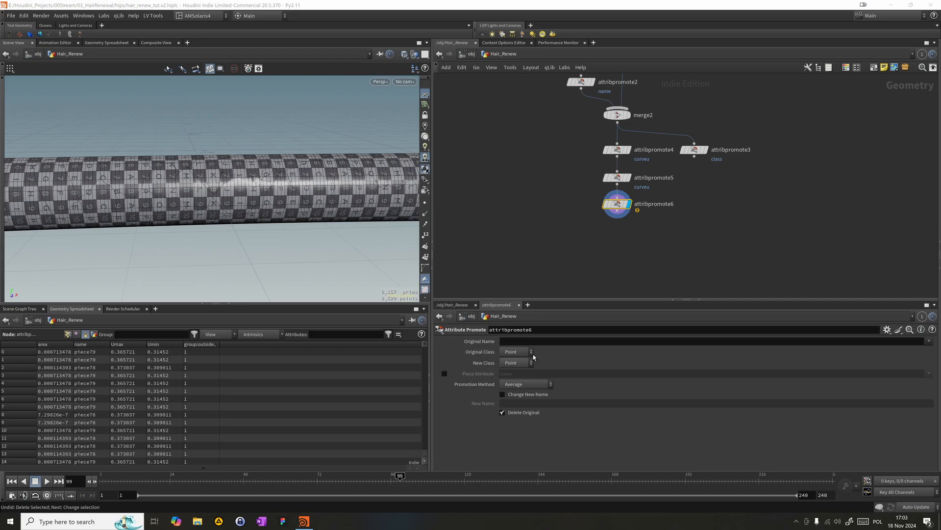
- Promote Umin and Umax from Primitive to Point in attribpromote6 using First Match, and show point attributes in the geometry spreadsheet
click(583, 341)
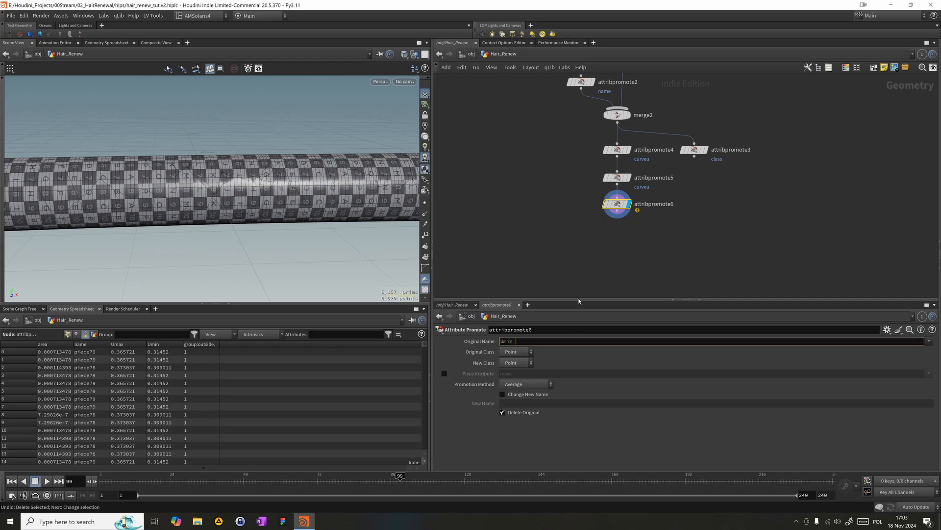
text(Umax)
key(Return)
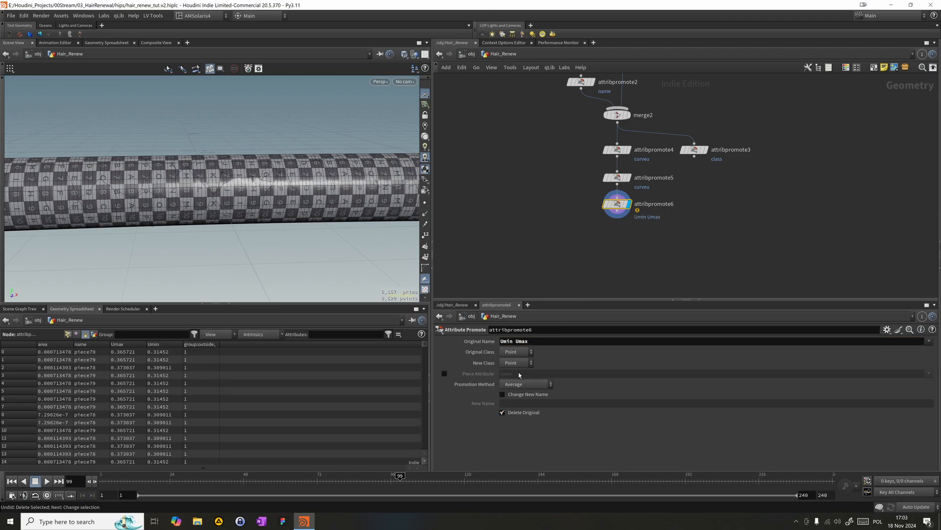
click(515, 357)
click(507, 363)
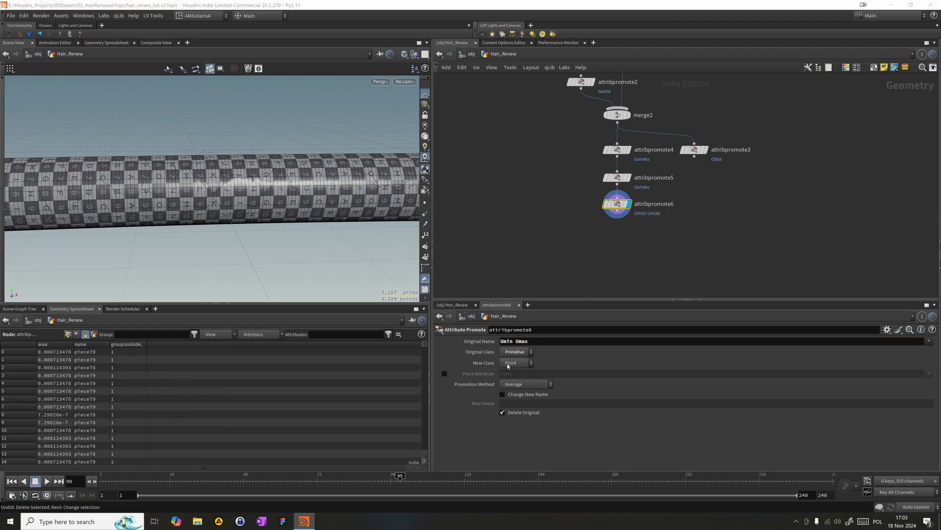
click(529, 384)
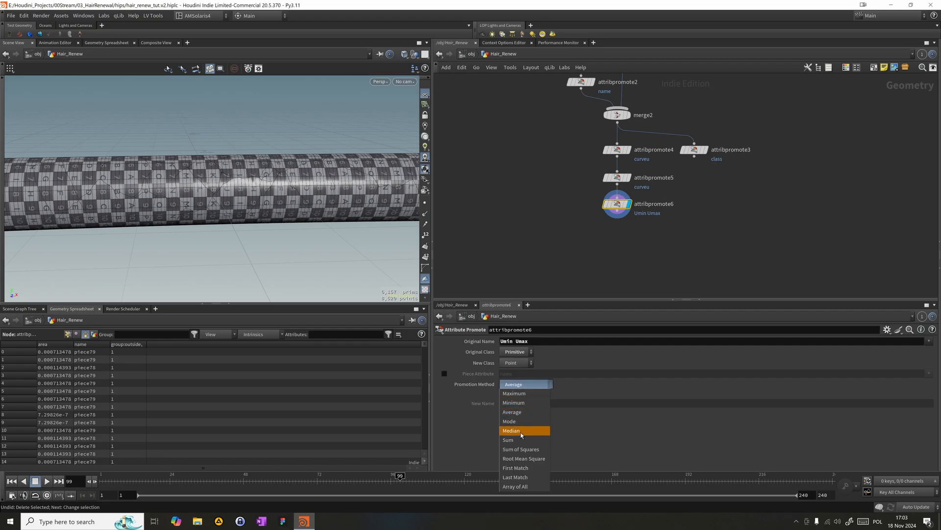
click(530, 466)
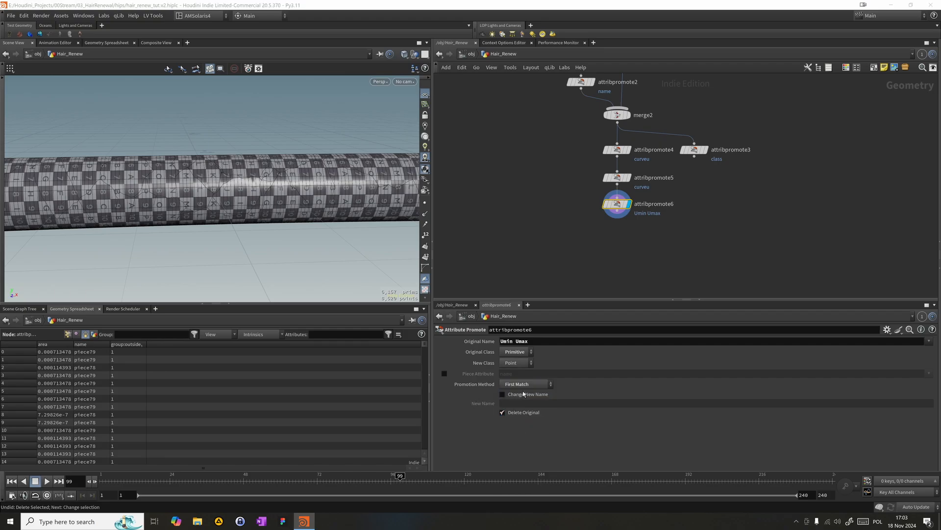
middle_drag(564, 224, 538, 186)
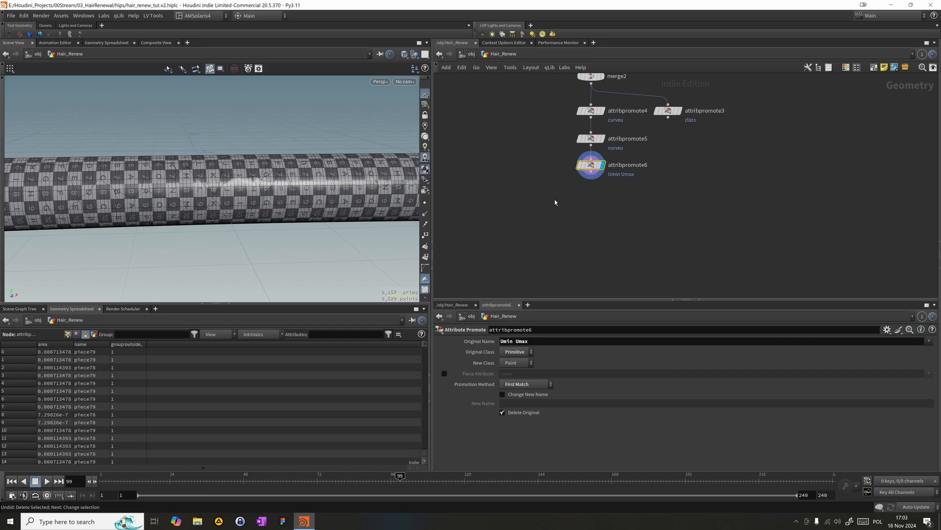
click(67, 334)
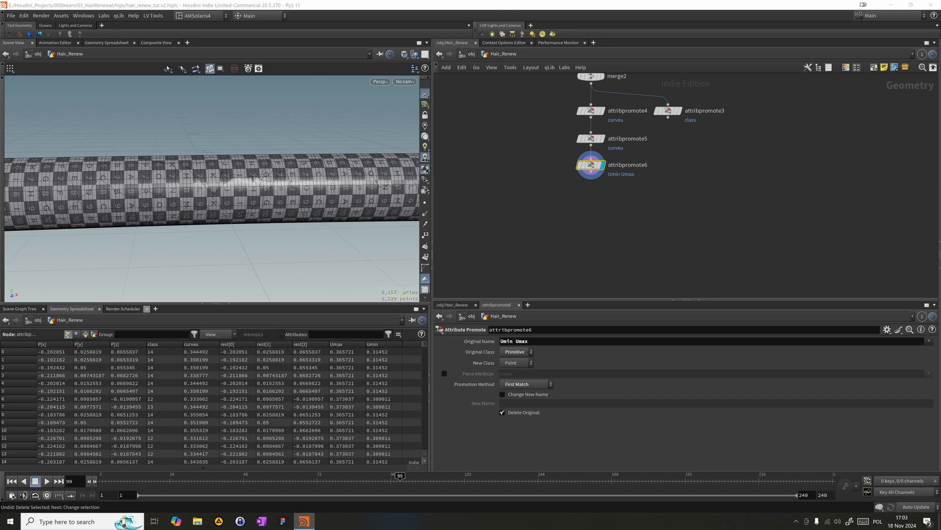
- Add another Attribute Promote node directly below attribpromote6 and display it
click(594, 221)
key(Tab)
text(prom)
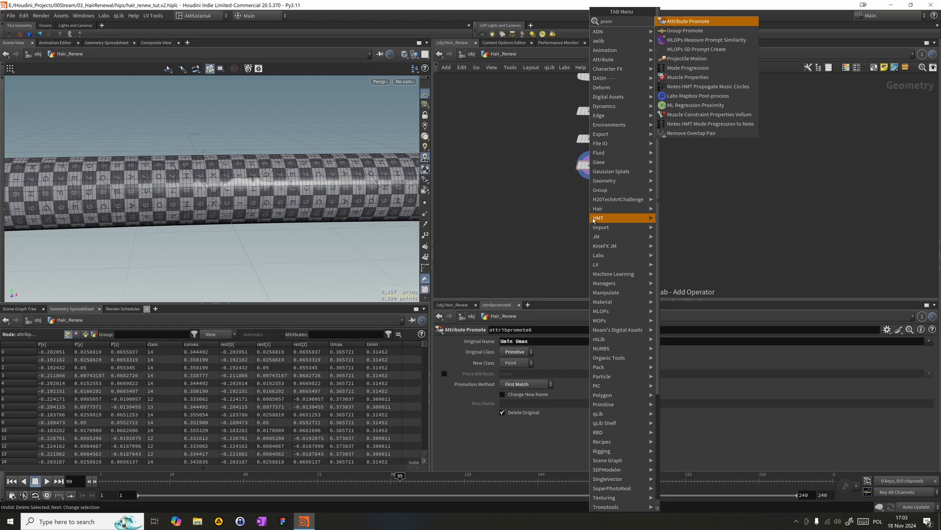
key(Return)
click(593, 221)
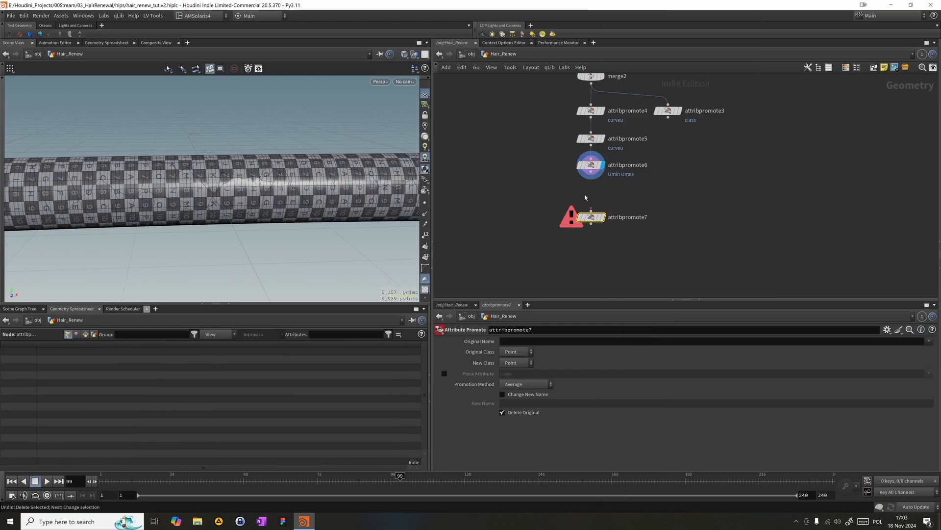
click(603, 217)
drag(590, 216, 591, 194)
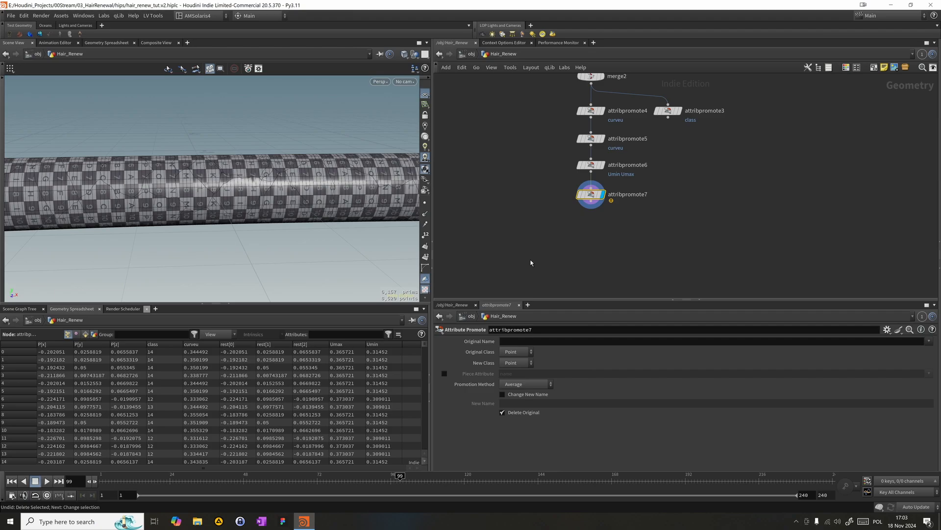
double_click(619, 197)
text(pri)
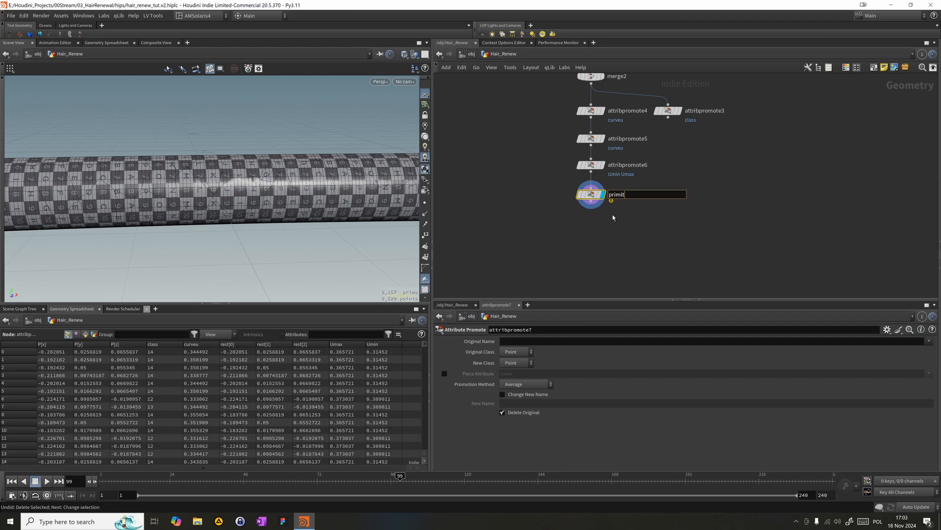
key(Escape)
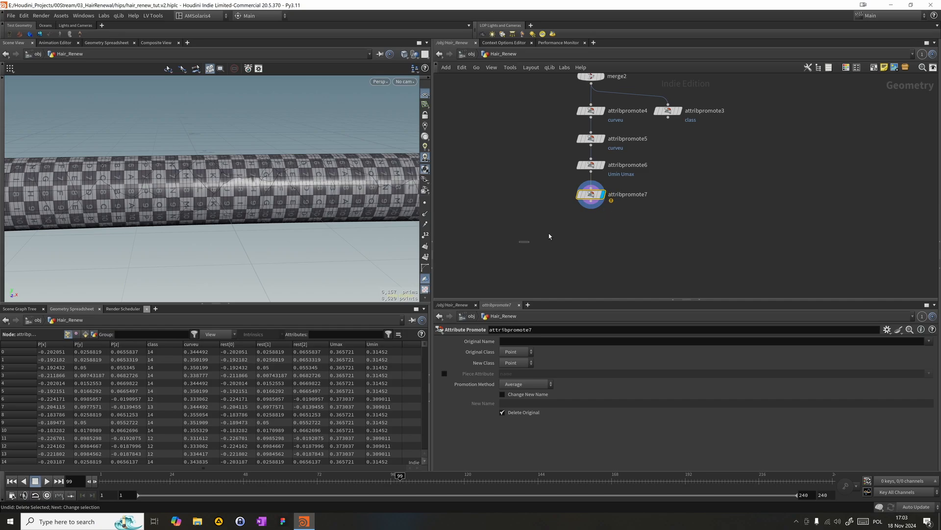
- Set attribpromote7's original class to Primitive and its original name to name
click(516, 352)
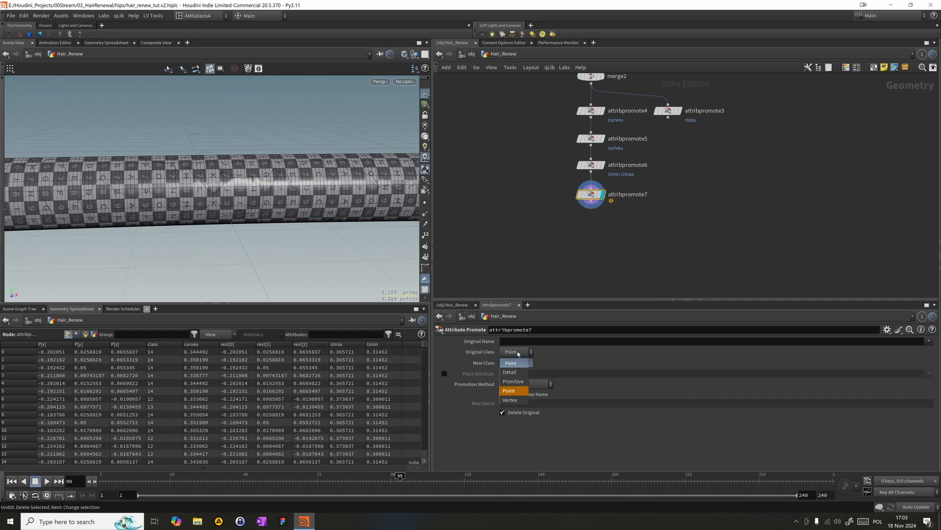
click(512, 370)
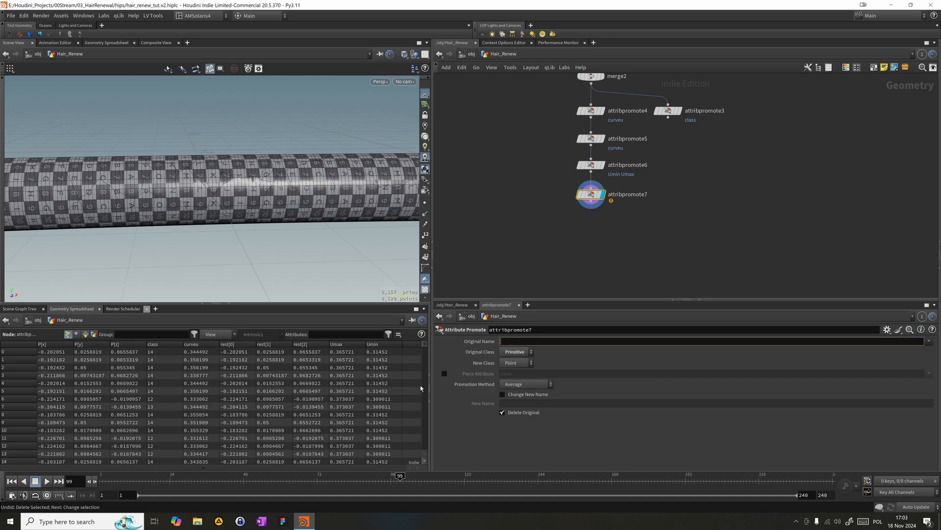
text(name)
key(Return)
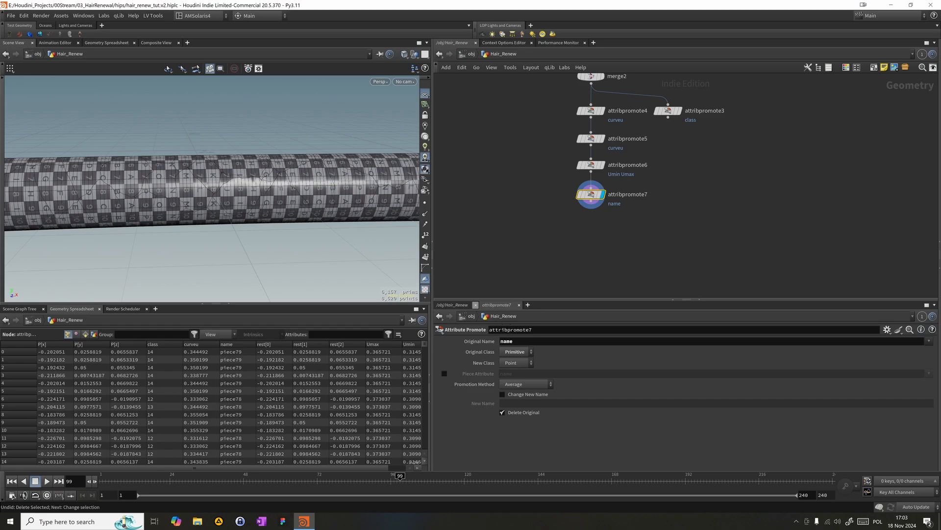
- Add a displayed Fuse node below attribpromote7 and enable its match attribute, using name
click(767, 216)
key(Tab)
text(fuse)
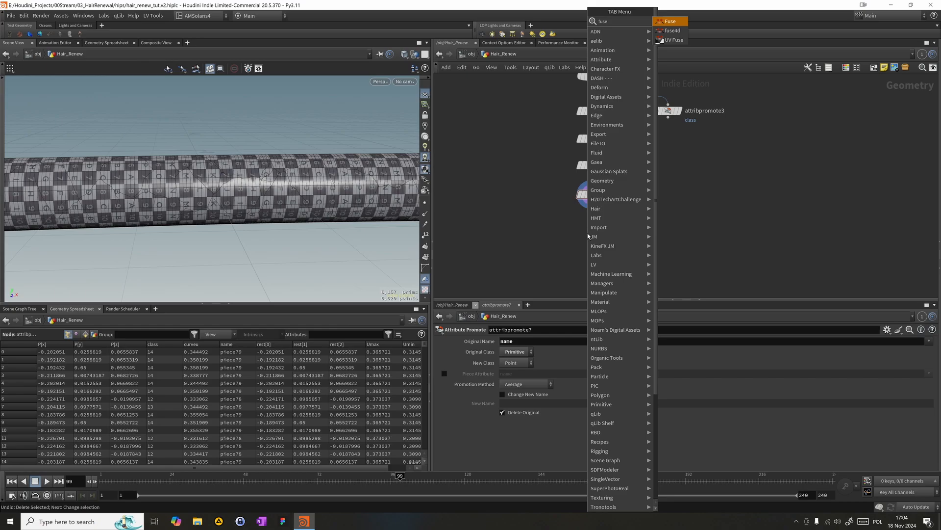
key(Return)
click(605, 243)
drag(592, 201, 600, 226)
key(y)
click(616, 244)
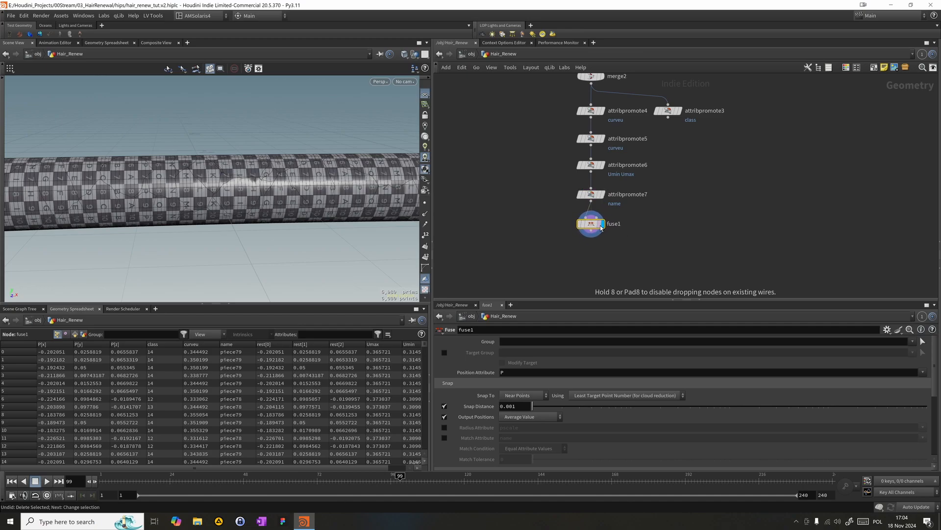
drag(933, 387, 935, 404)
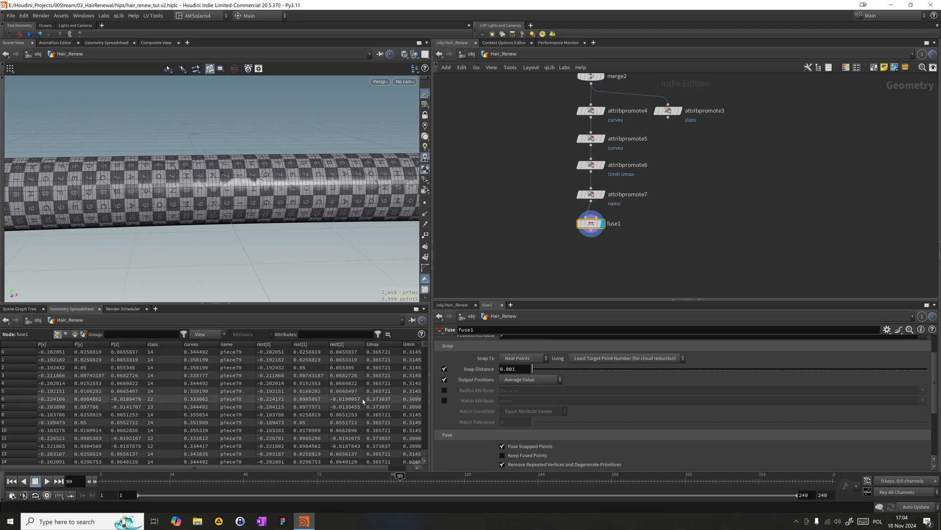
click(444, 401)
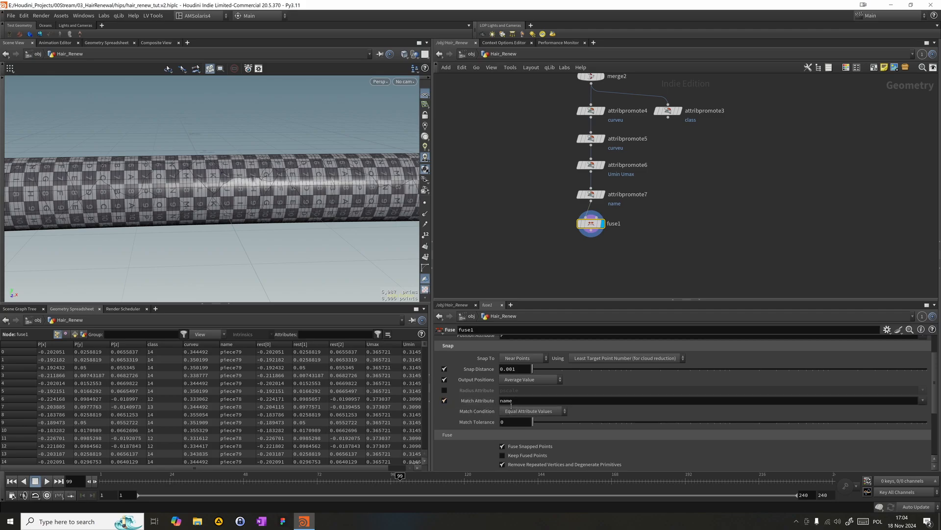
- Toggle fuse1's match attribute off and on to compare the fusing with and without matching by name
click(445, 401)
click(444, 401)
click(445, 402)
click(445, 401)
- Raise fuse1's snap distance above 0.001
drag(532, 368, 539, 370)
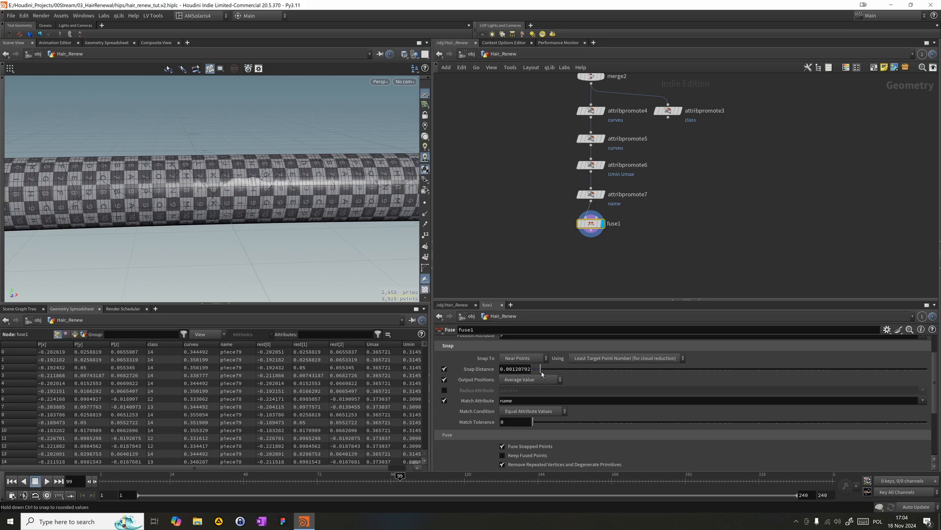
click(530, 369)
text(0.001)
key(Return)
text(5)
key(Return)
- Examine the tube surface and the node chain upstream of fuse1, including the sweep1 settings
drag(332, 216, 344, 147)
middle_drag(503, 140, 538, 270)
middle_drag(550, 131, 553, 161)
drag(532, 226, 584, 103)
scroll(523, 184, down, 6)
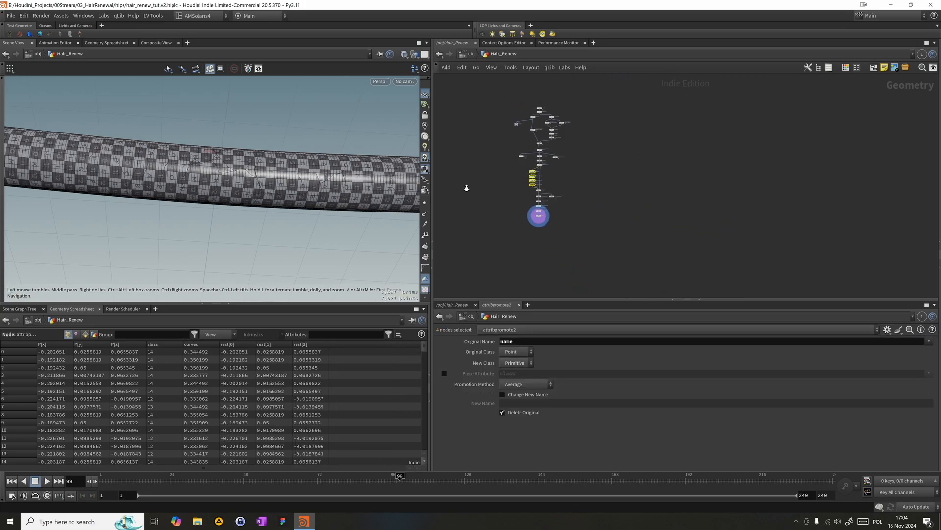
scroll(532, 172, up, 4)
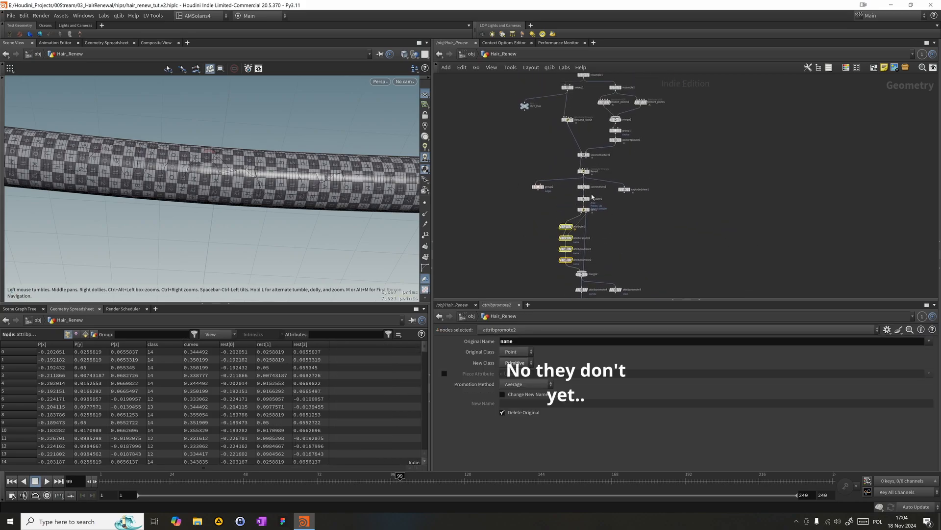
middle_drag(568, 117, 567, 148)
drag(540, 167, 581, 134)
click(508, 158)
drag(579, 168, 582, 155)
middle_drag(629, 212, 628, 141)
middle_drag(511, 219, 518, 182)
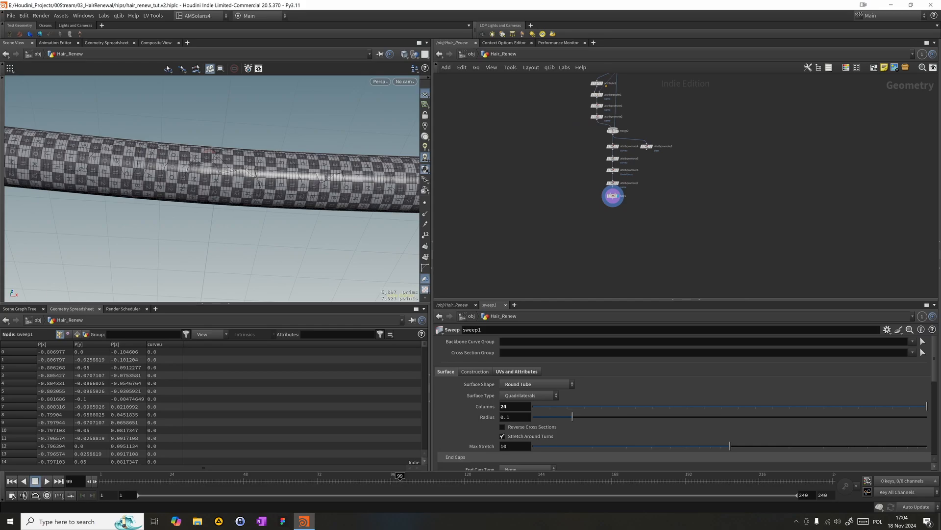
- Add a Subdivide node below fuse1 and display it
scroll(591, 206, up, 3)
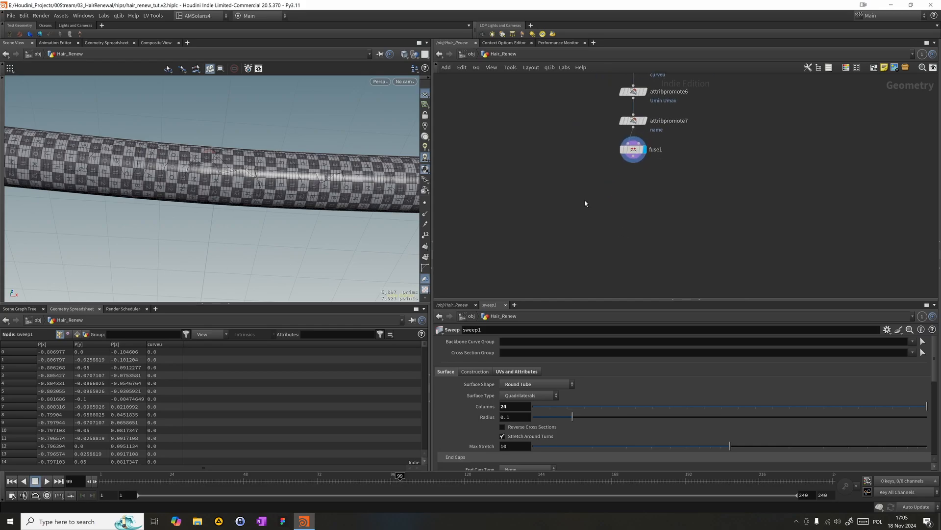
key(Tab)
key(Escape)
key(Tab)
text(sub)
key(Return)
click(614, 205)
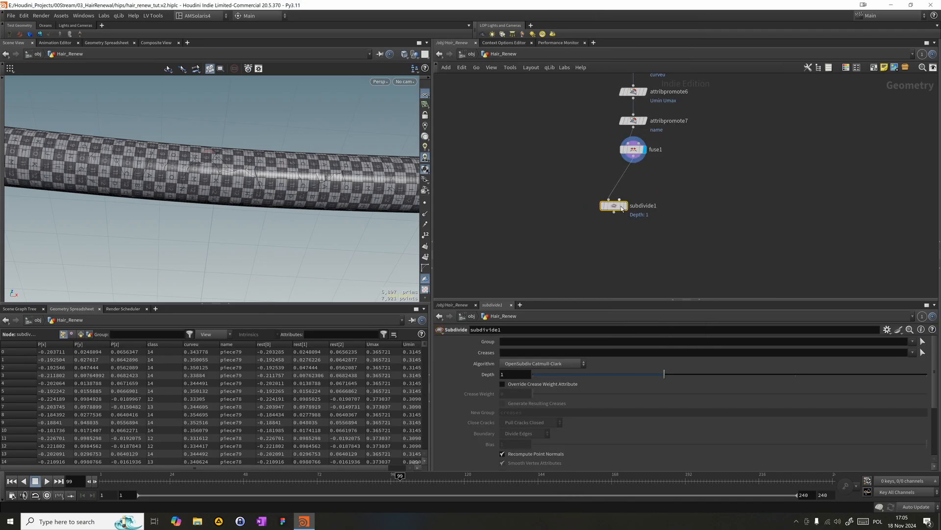
click(626, 206)
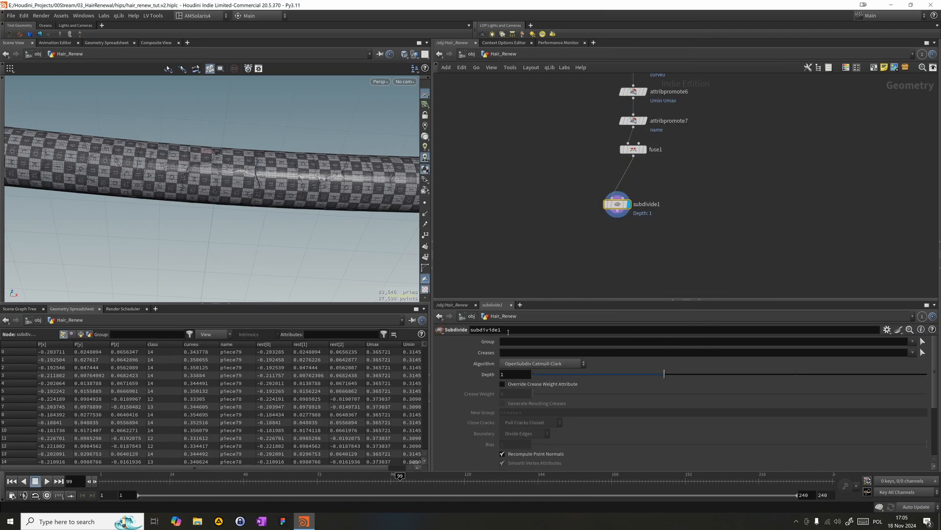
- Set subdivide1's depth to 2, move the node aside and bypass it
drag(781, 376, 795, 374)
drag(616, 205, 686, 178)
alt+drag(154, 167, 164, 194)
drag(645, 220, 764, 160)
key(q)
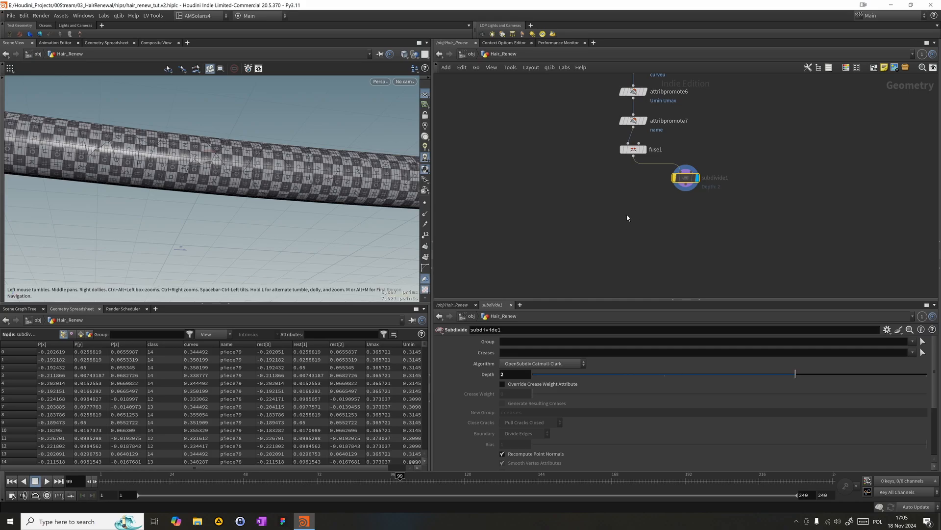
- Add a Normal node below subdivide1 and connect it to subdivide1's output
key(Tab)
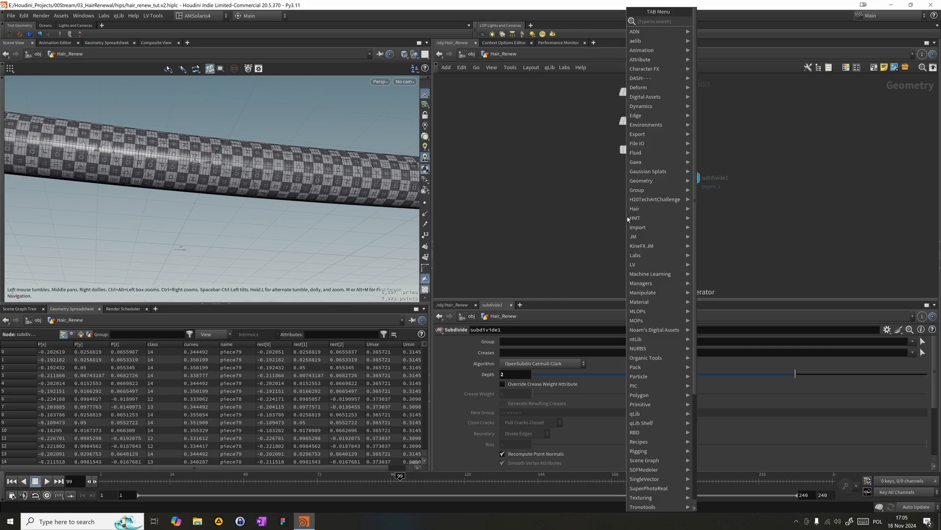
text(nor)
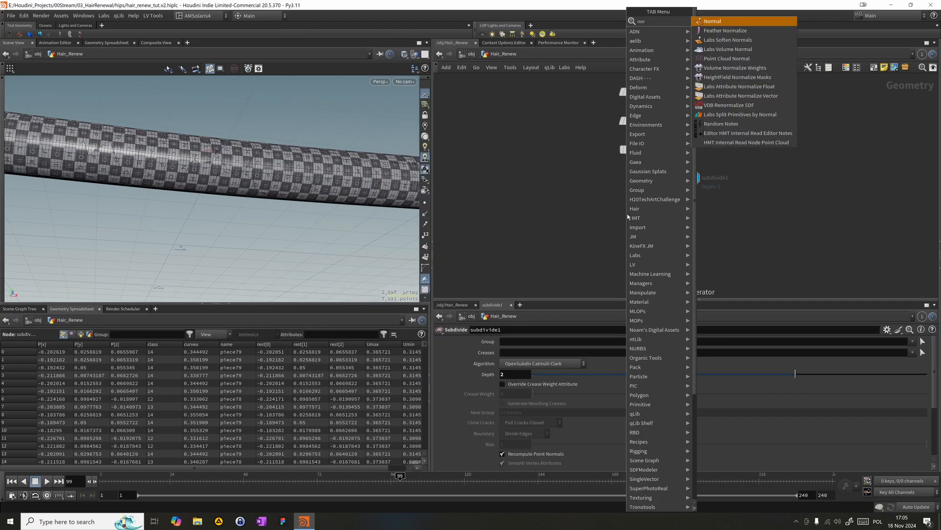
key(Return)
click(653, 219)
drag(686, 184, 653, 212)
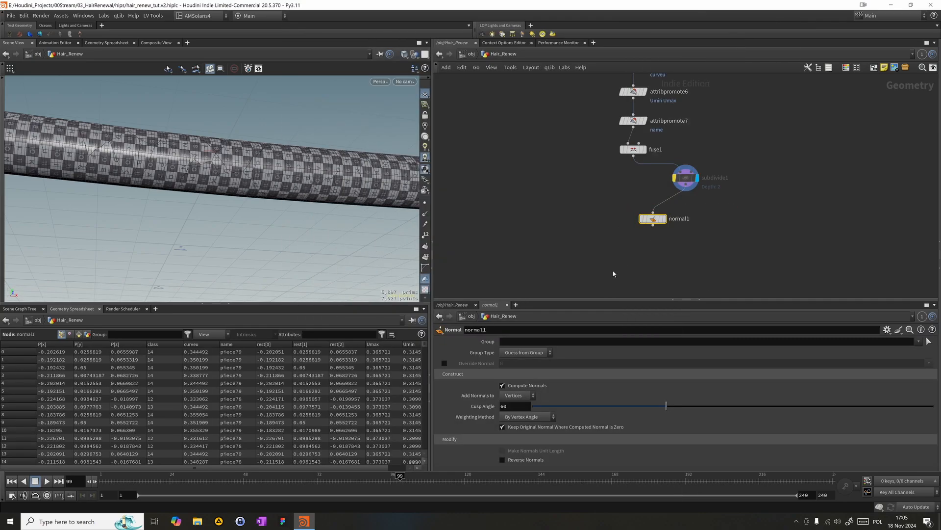
- Set normal1 to add normals to Points, display it, and align it and subdivide1 beneath fuse1
click(513, 399)
click(513, 396)
mouse_move(668, 223)
drag(668, 223, 648, 211)
drag(686, 178, 634, 175)
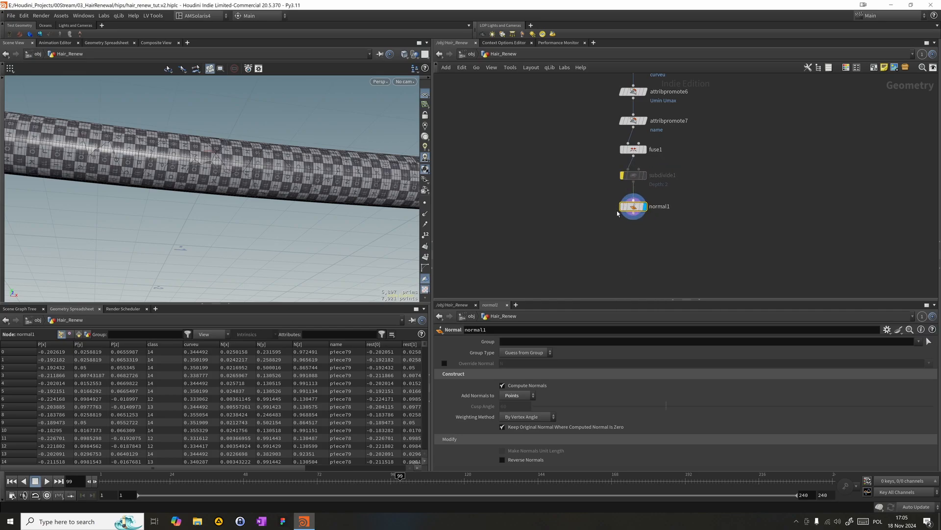
- Add an Attribute VOP node directly below normal1 and display it
middle_drag(575, 258, 602, 210)
key(Tab)
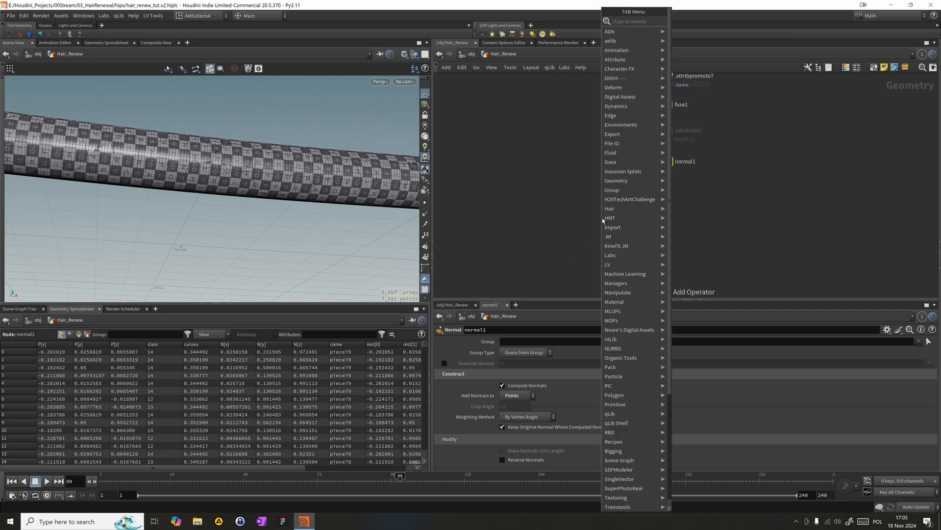
text(atvop)
key(Return)
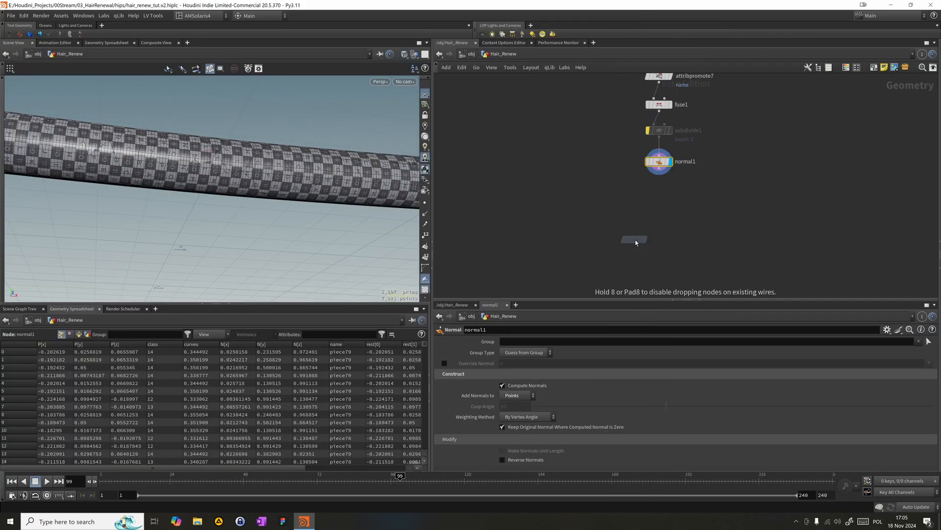
click(656, 202)
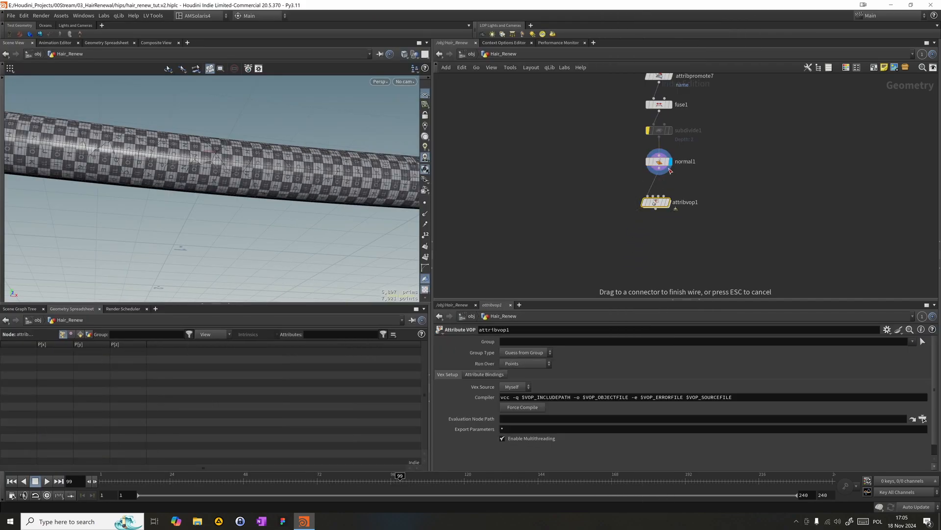
drag(667, 205, 670, 189)
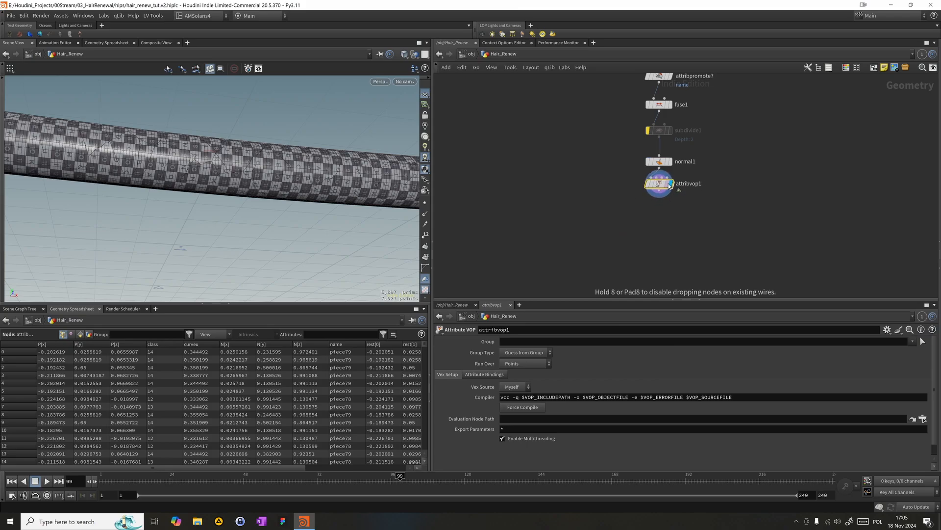
- Rename the Attribute VOP node as Lift_cuticles
double_click(685, 189)
text(Lift_)
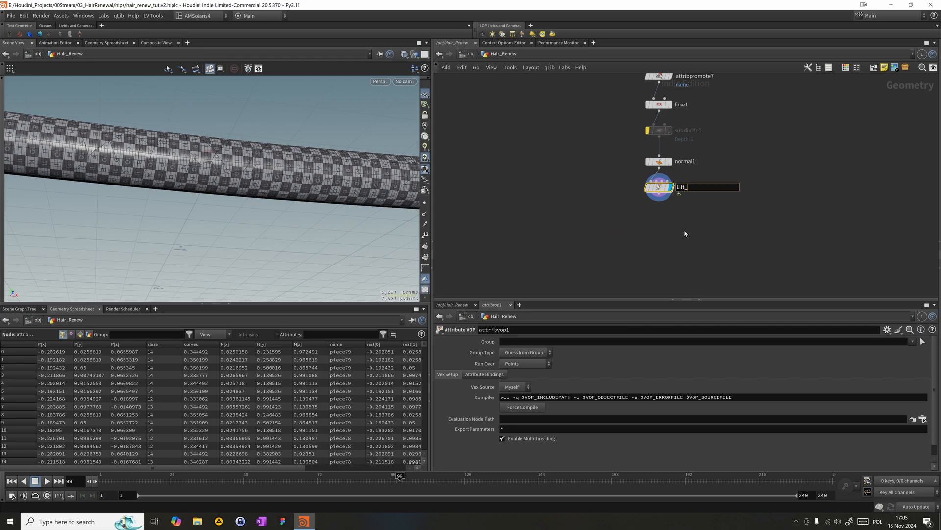
text(cuticles)
key(Return)
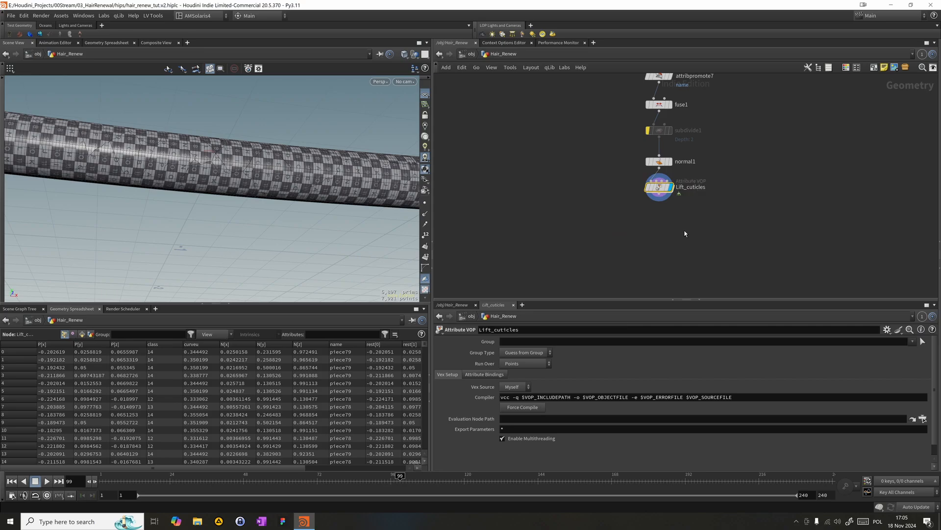
- Open the network inside Lift_cuticles and space the geometry global and output nodes far apart
double_click(655, 186)
scroll(678, 180, down, 3)
drag(646, 166, 475, 144)
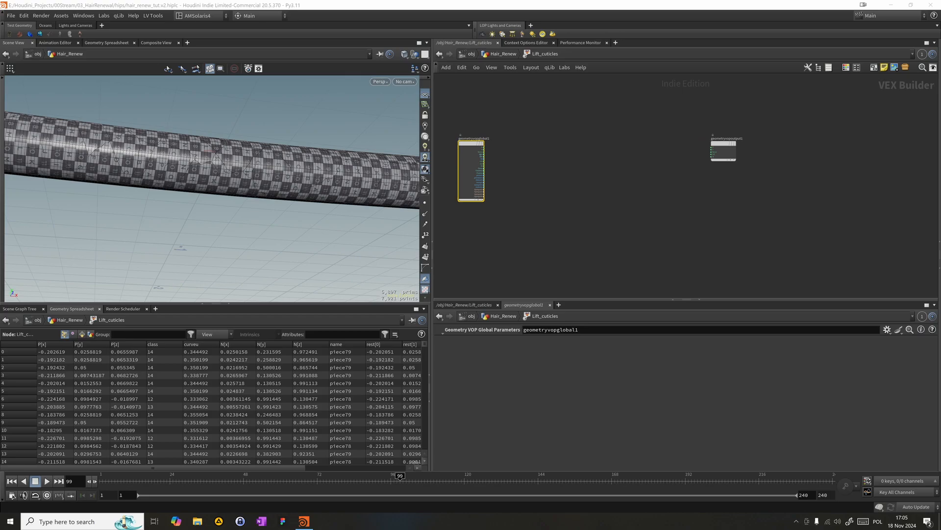
- Add a Bind node between the geometry global and output nodes
click(566, 186)
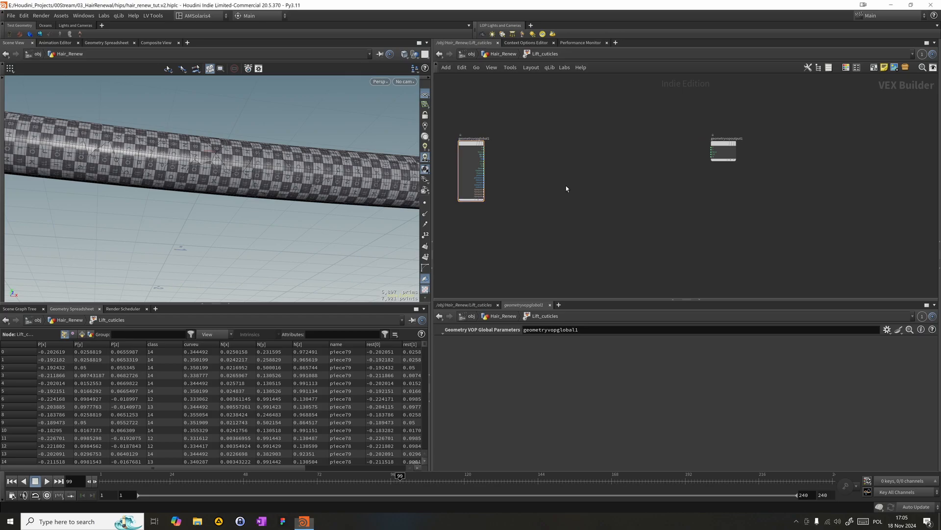
key(Tab)
text(bin)
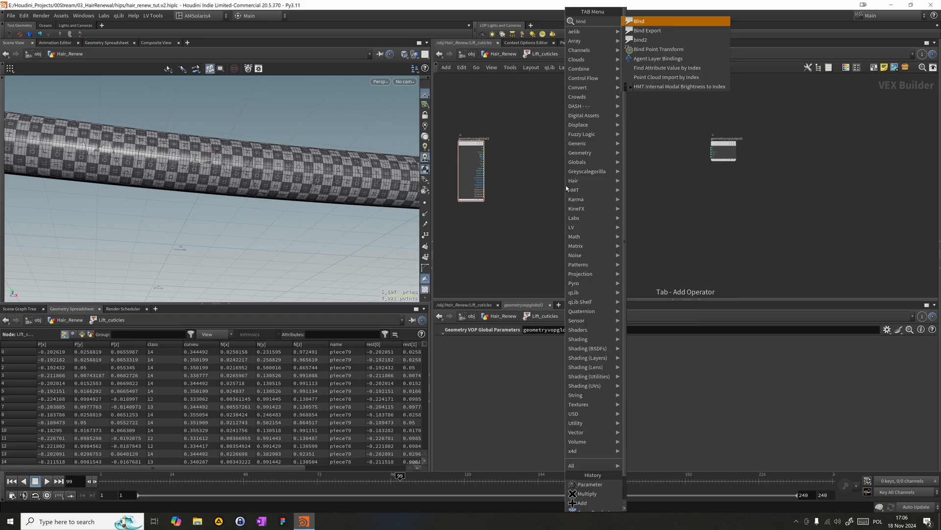
key(Down)
key(Return)
click(565, 186)
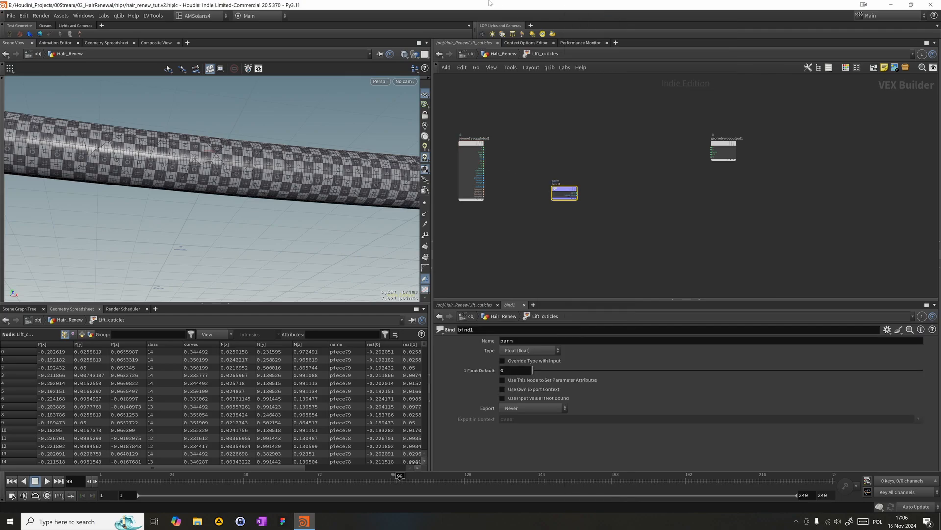
- Look up the point attributes available on Lift_cuticles in its node information and return inside its network
click(498, 55)
click(490, 57)
click(496, 57)
middle_click(662, 190)
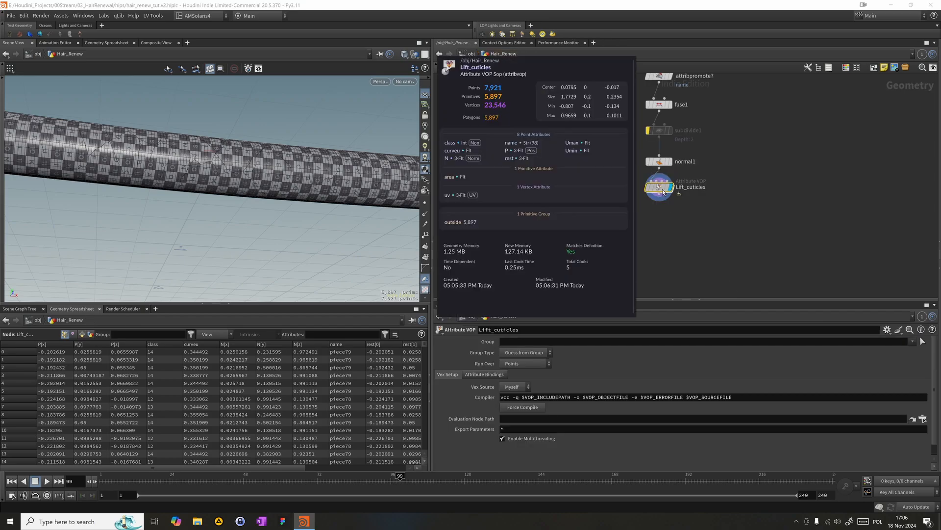
double_click(660, 188)
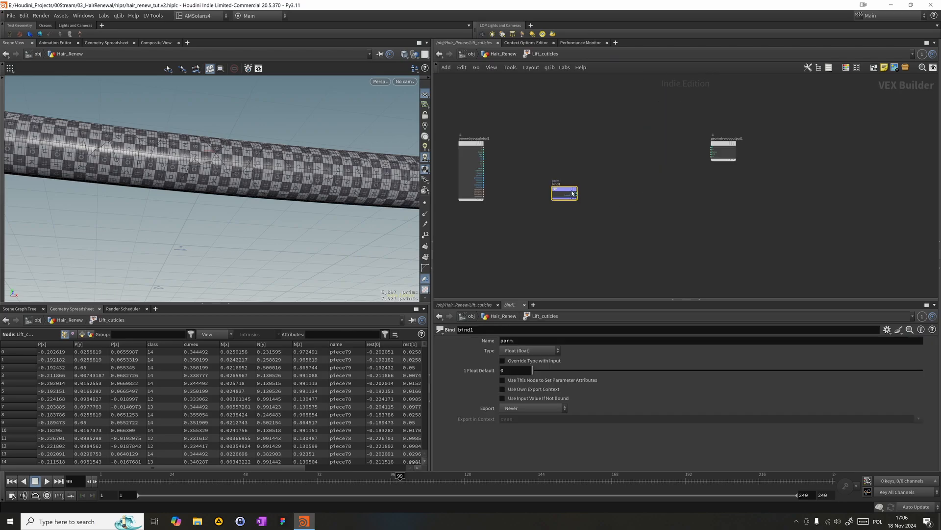
- Set bind1's parameter name to curveu
drag(521, 340, 411, 272)
text(curveu)
key(Return)
- Duplicate the curveu bind below itself and set the copy's parameter name to Umin
alt+drag(560, 195, 560, 218)
drag(523, 341, 247, 329)
text(Umin)
key(Return)
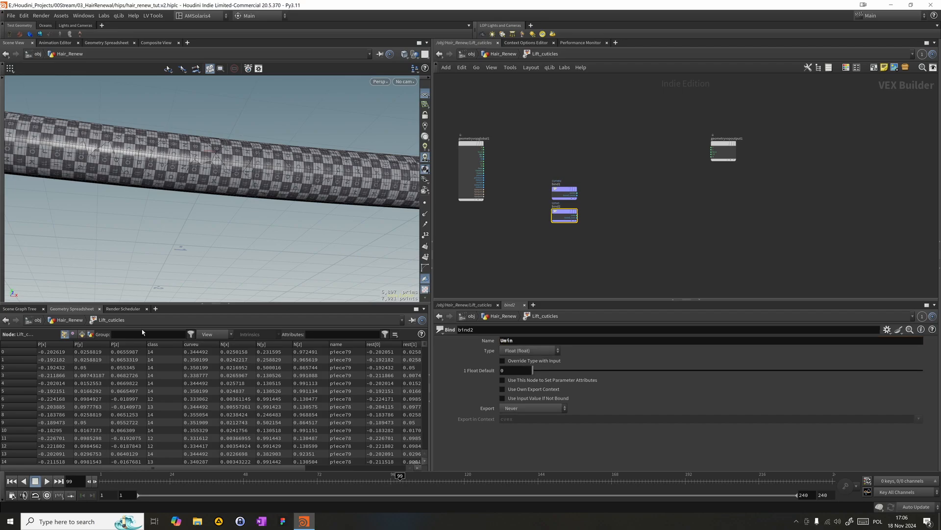
- Duplicate the Umin bind with the parameter name Umax and stack all three binds beneath the geometry global node
alt+drag(564, 212, 564, 240)
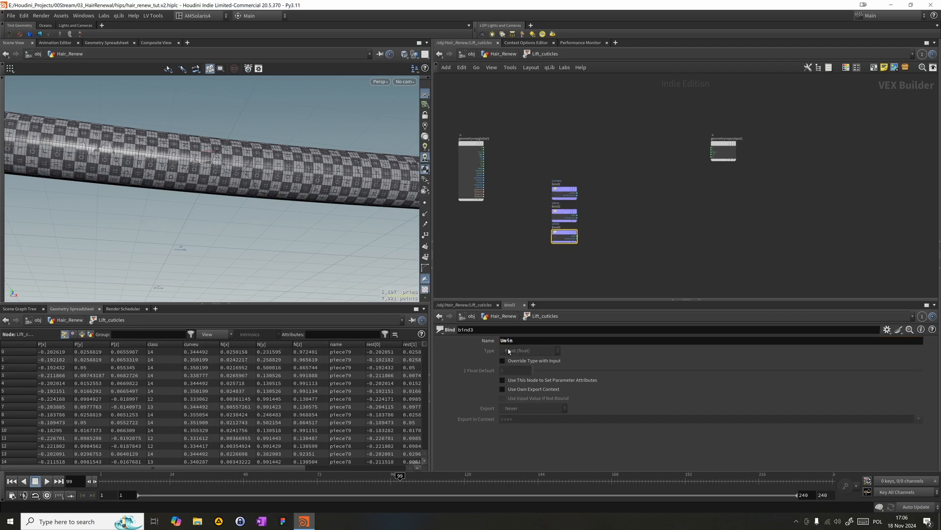
key(BackSpace)
key(BackSpace)
text(ax)
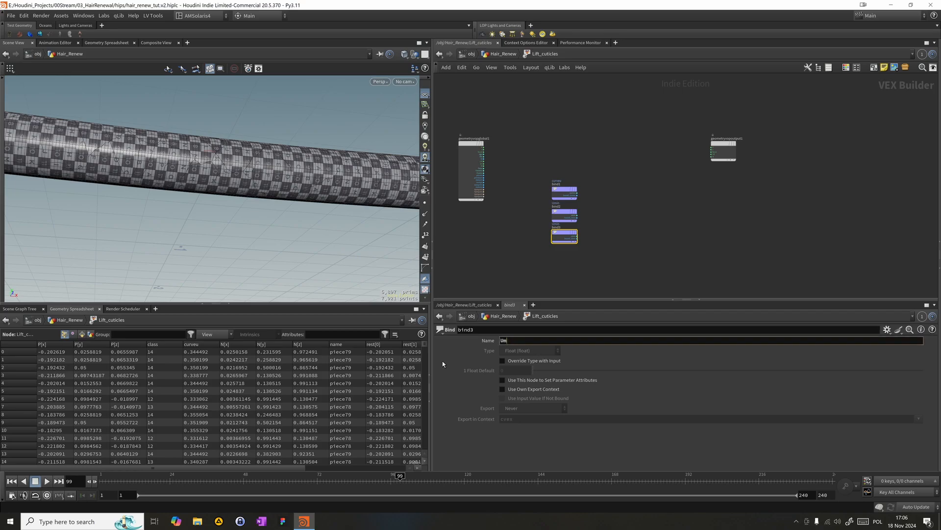
key(Return)
drag(529, 267, 471, 216)
click(538, 228)
- Add a Ramp Parameter node and connect the curveu bind's output to its input
key(Tab)
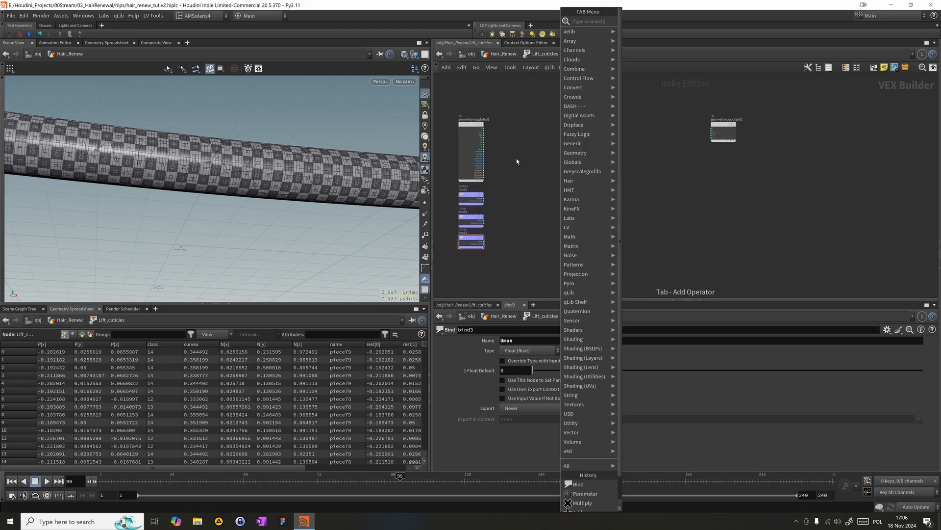
text(ra)
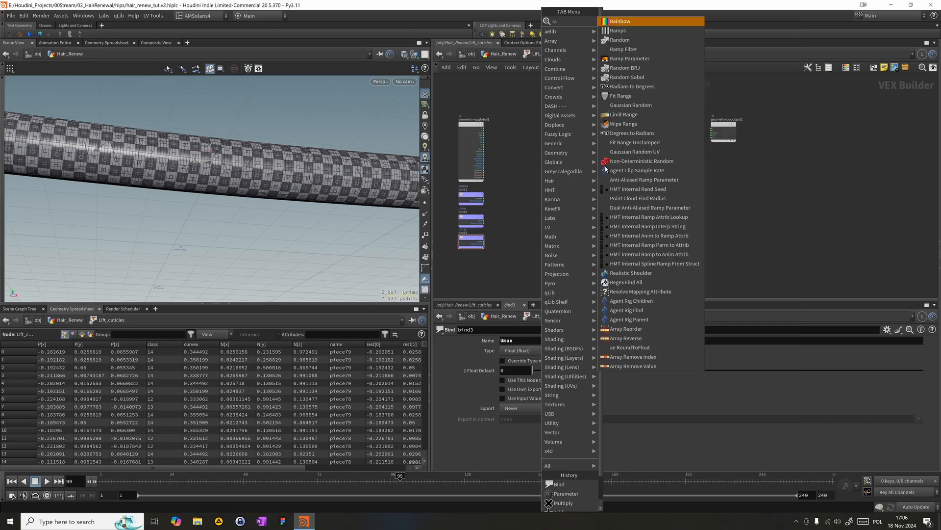
text(m)
key(Return)
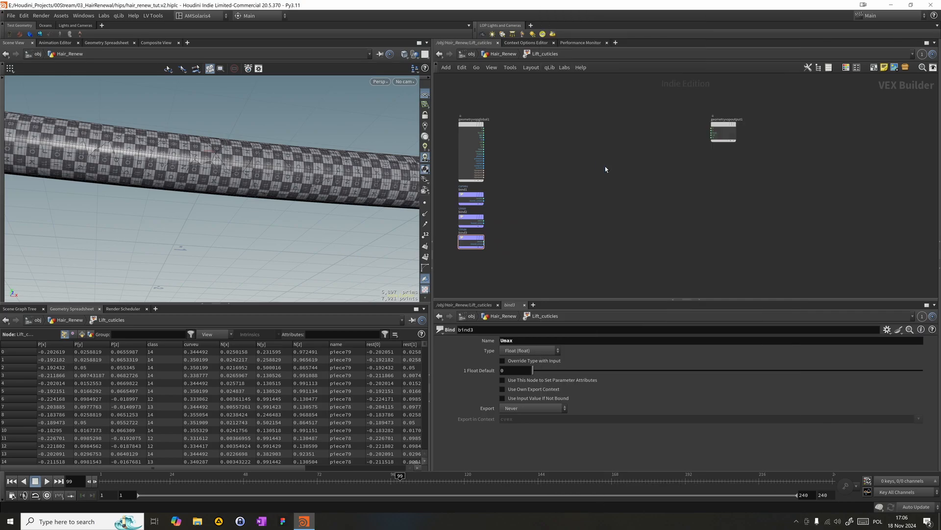
click(554, 181)
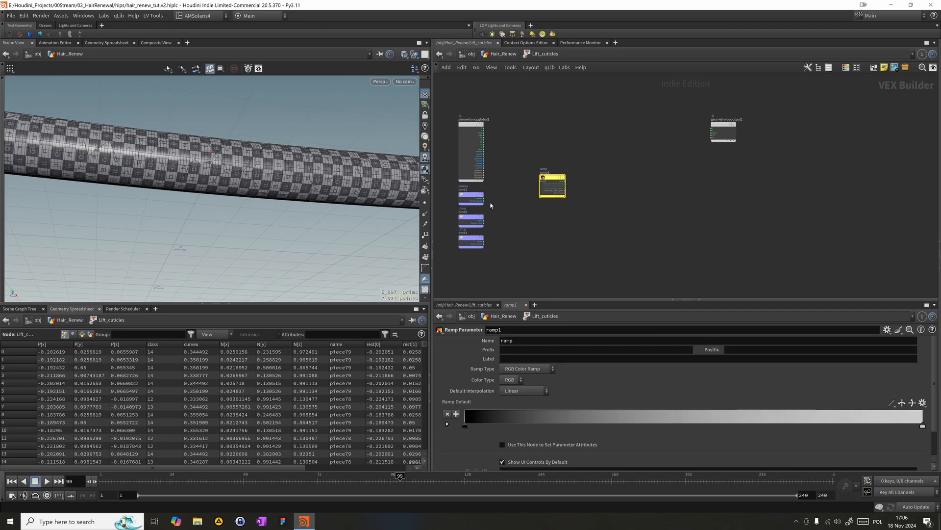
drag(487, 200, 540, 181)
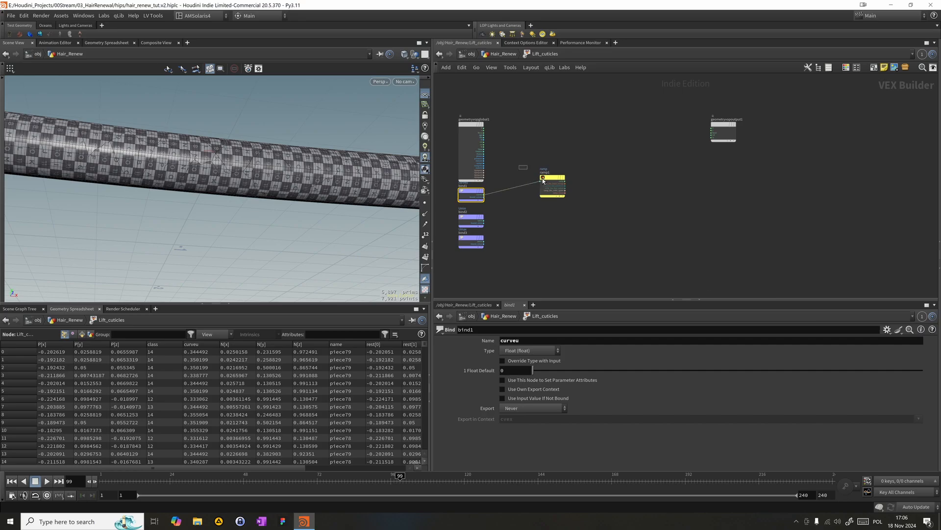
- Set ramp1's parameter name to curveu_ramp
click(546, 180)
click(520, 341)
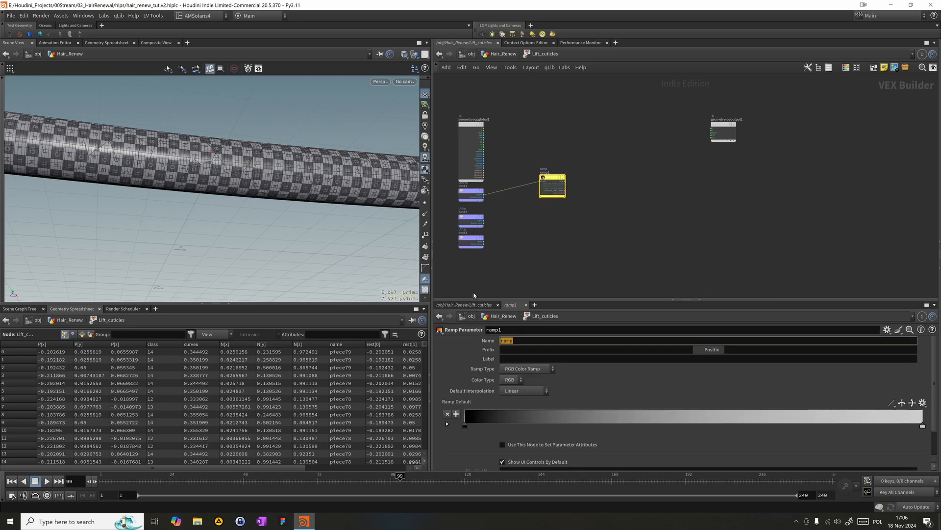
text(Curevu)
key(BackSpace)
text(UU_ramp)
key(Tab)
key(Tab)
key(Tab)
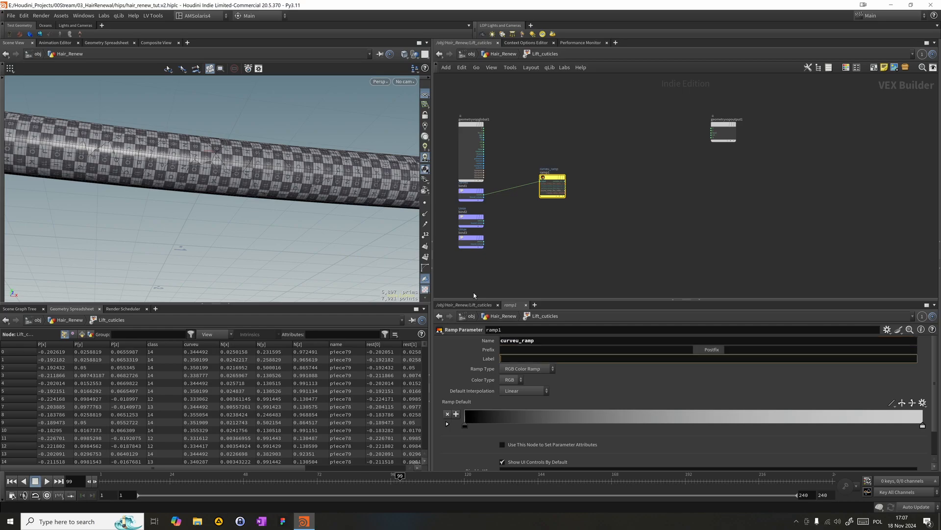
- Set ramp1's label to Curveu Ramp and its ramp type to Spline Ramp (float)
text(Curveu Ram)
key(Return)
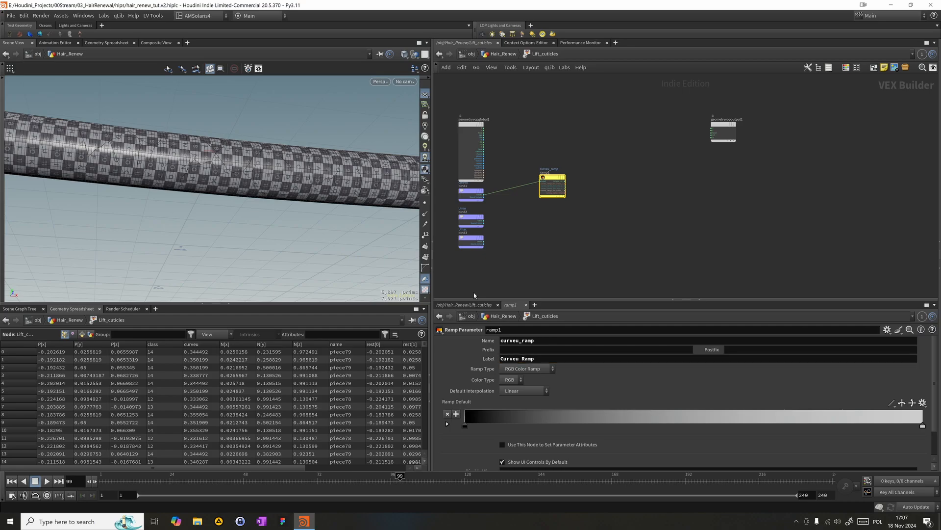
click(547, 369)
click(537, 386)
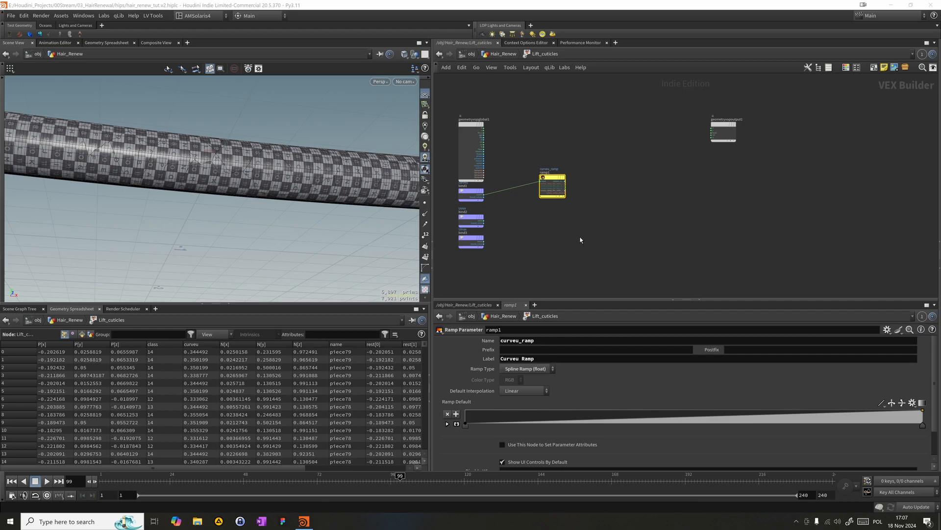
- Add a Bind Export node beside the ramp node and connect the ramp's output to its input
key(Tab)
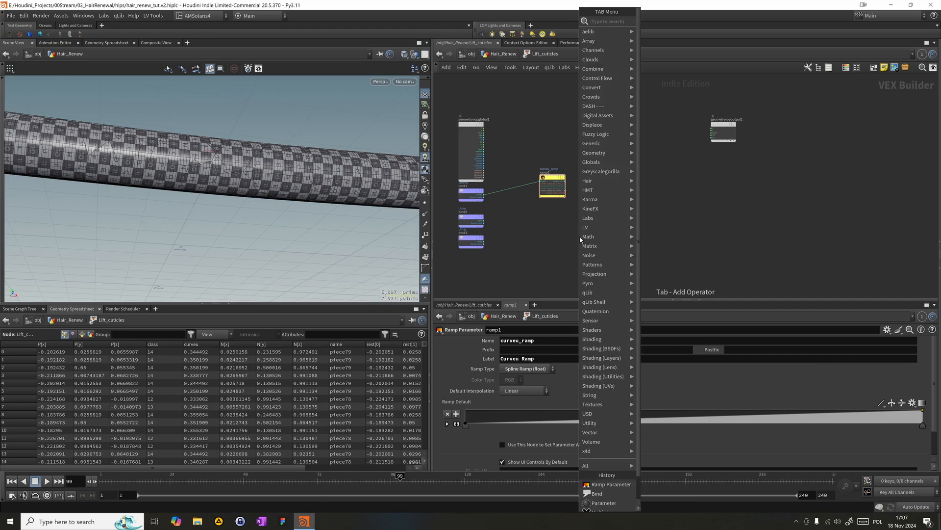
text(expor)
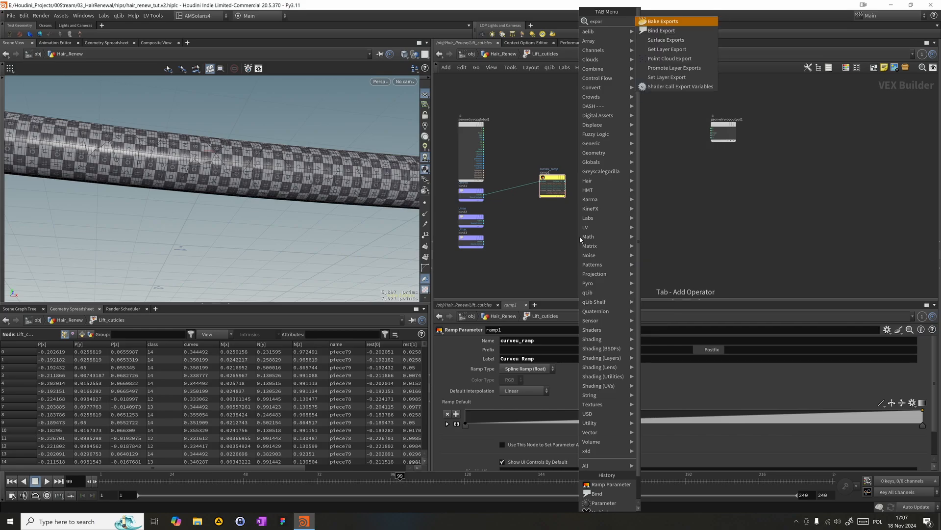
key(Return)
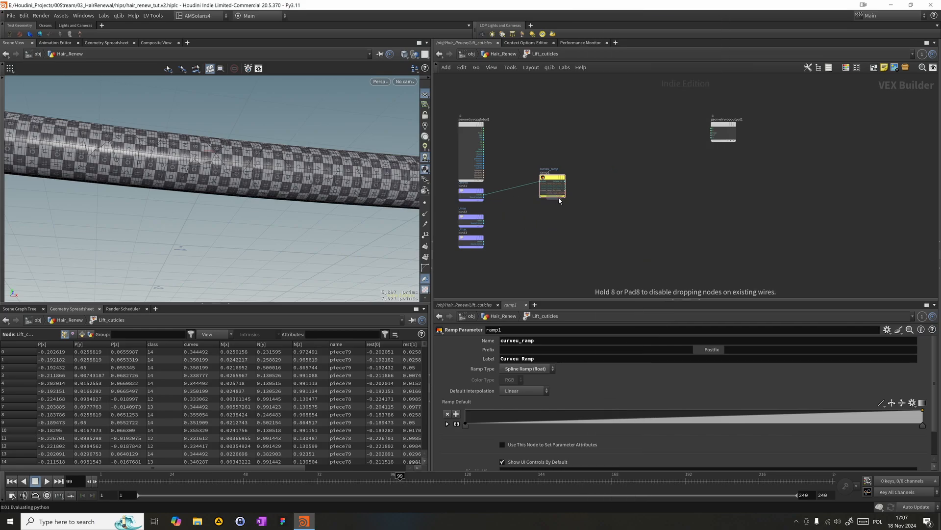
click(578, 206)
click(566, 185)
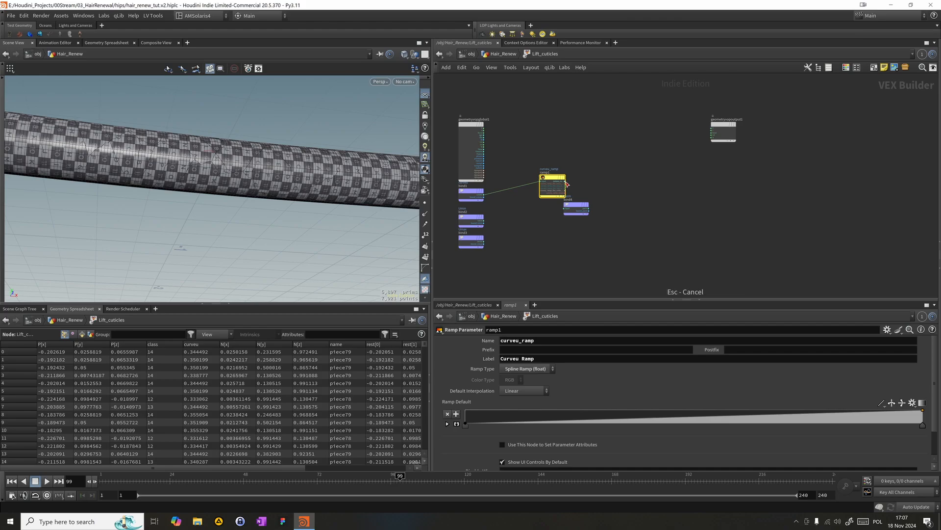
click(564, 208)
drag(579, 206, 593, 216)
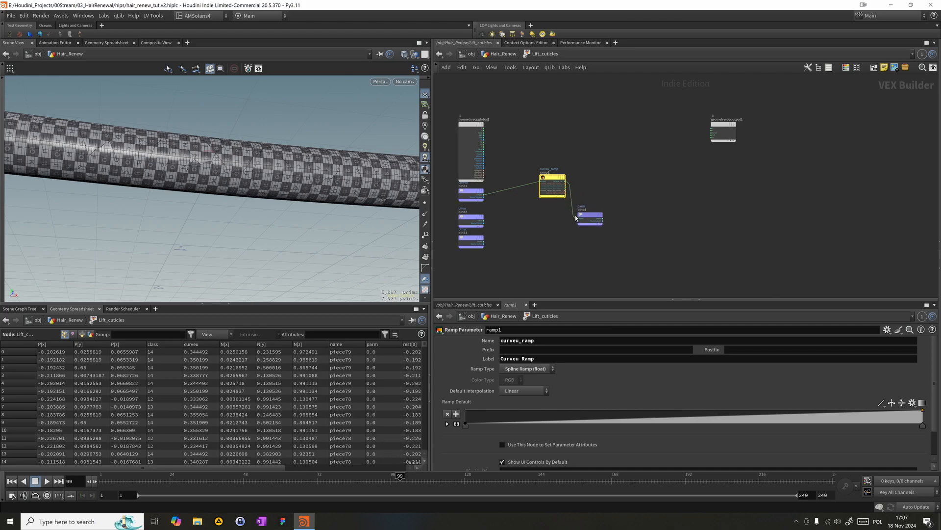
- Set the export bind's parameter name to scale_blend and tidy the placement of the ramp and bind nodes
click(595, 217)
click(523, 342)
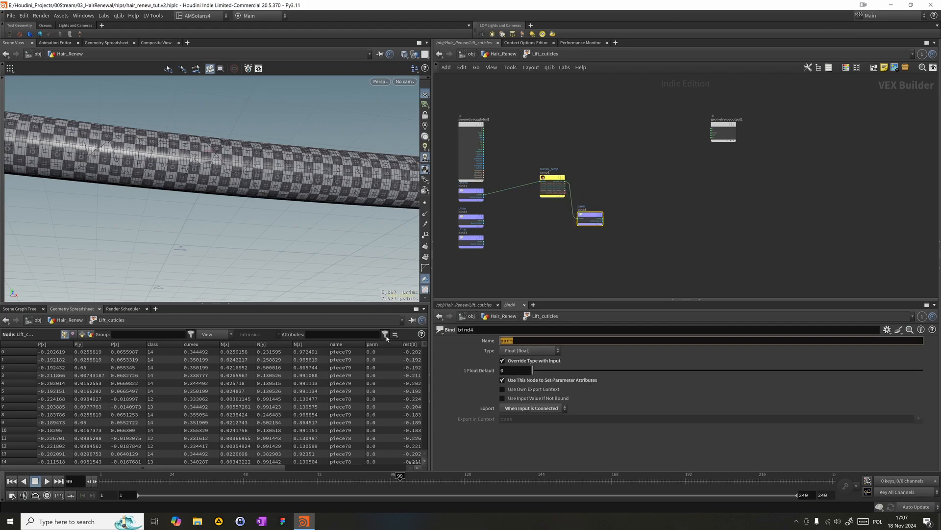
text(scale_bel)
key(BackSpace)
key(BackSpace)
text(lend)
key(Return)
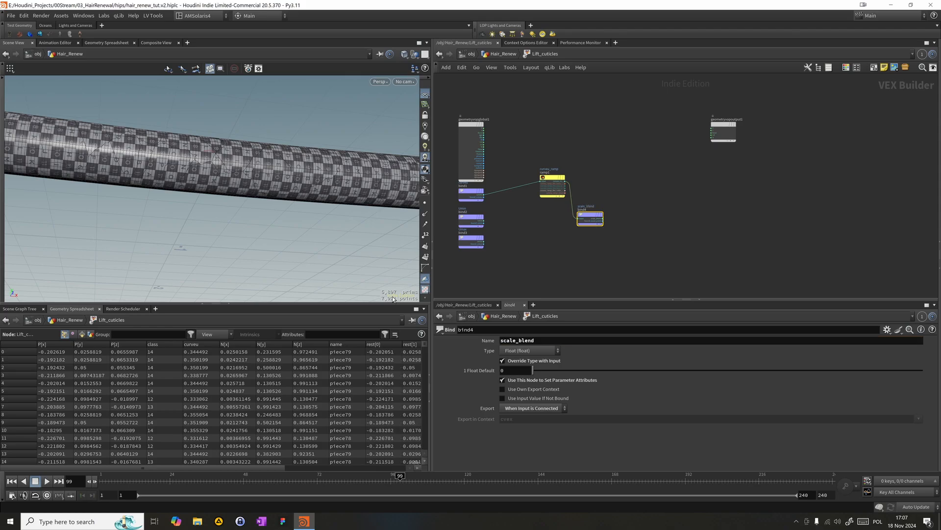
drag(551, 180, 527, 186)
drag(591, 218, 582, 196)
- Return to the Hair_Renew network and visualize the Lift_cuticles node's scale_blend point attribute on the geometry
click(512, 54)
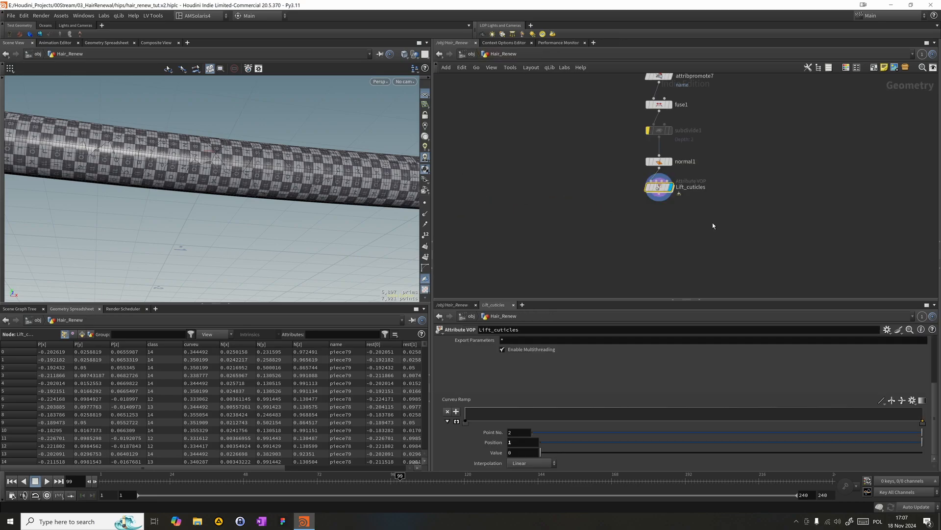
click(638, 187)
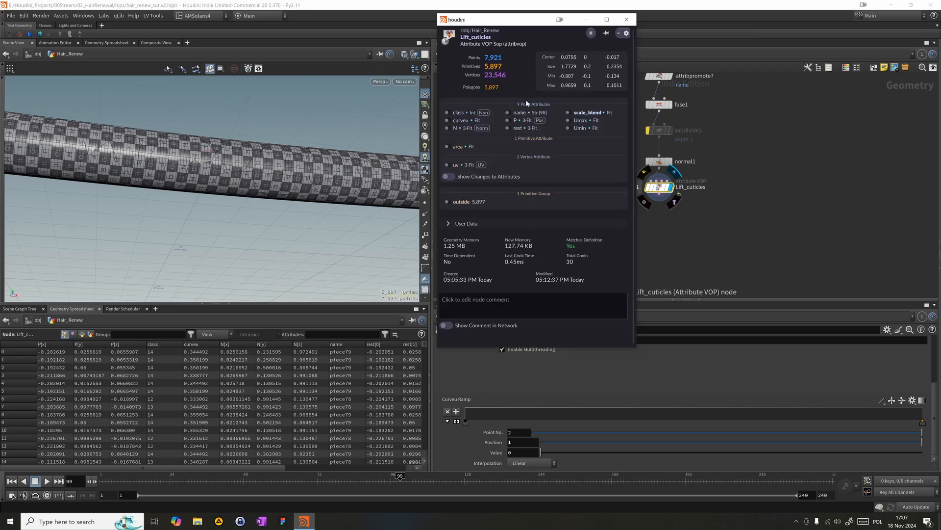
click(568, 113)
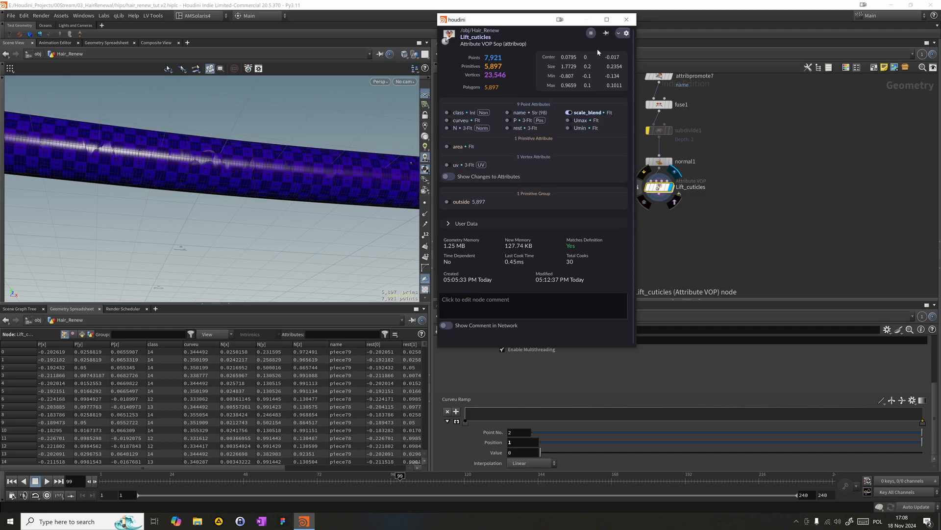
click(626, 19)
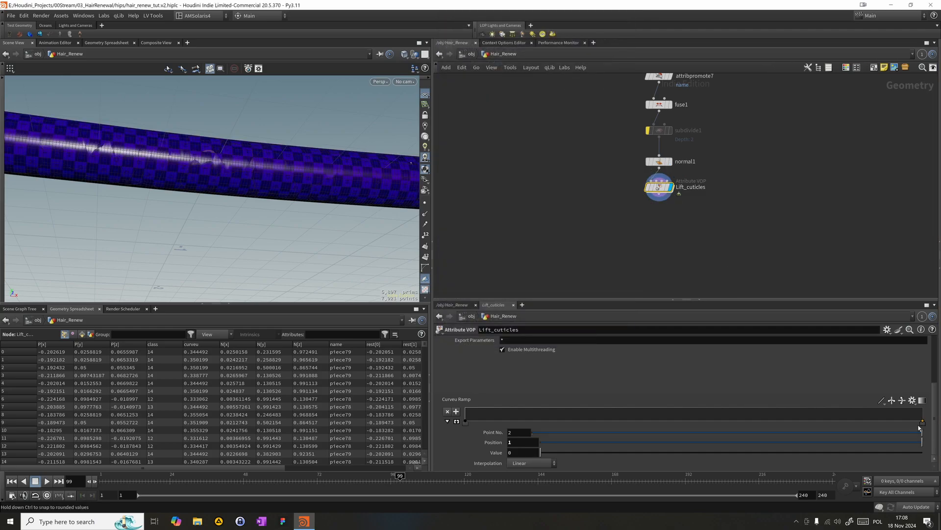
- Remove the Curveu Ramp's end point and add a new point with value 1 at position about 0.37
scroll(229, 184, down, 5)
alt+drag(229, 186, 239, 223)
alt+middle_drag(239, 223, 224, 223)
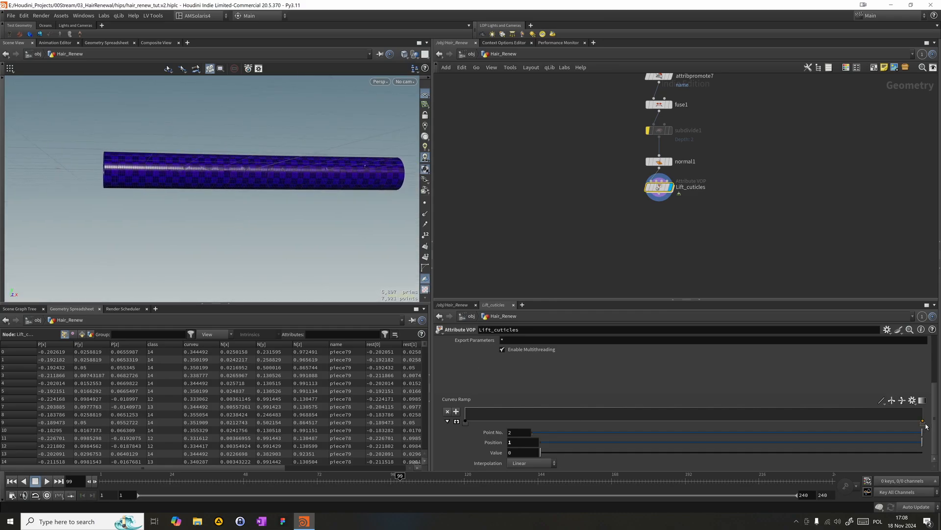
drag(923, 423, 719, 387)
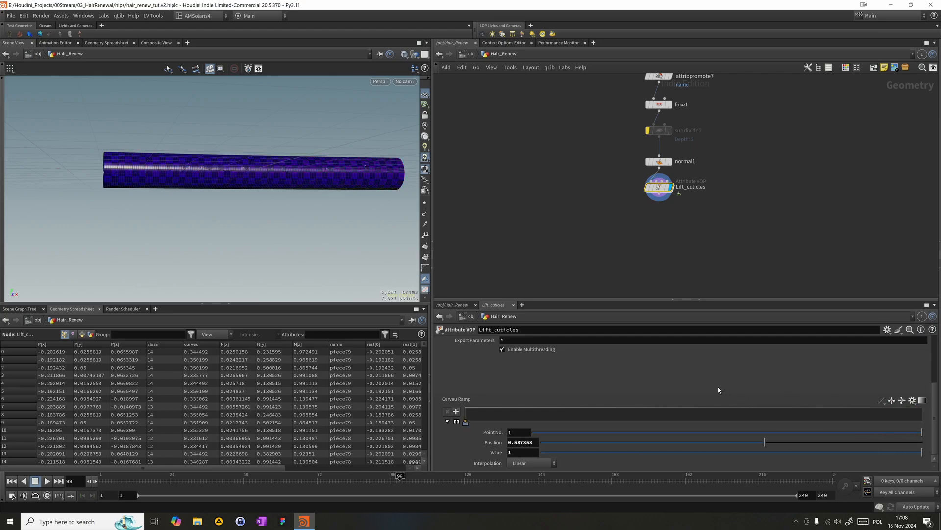
click(633, 408)
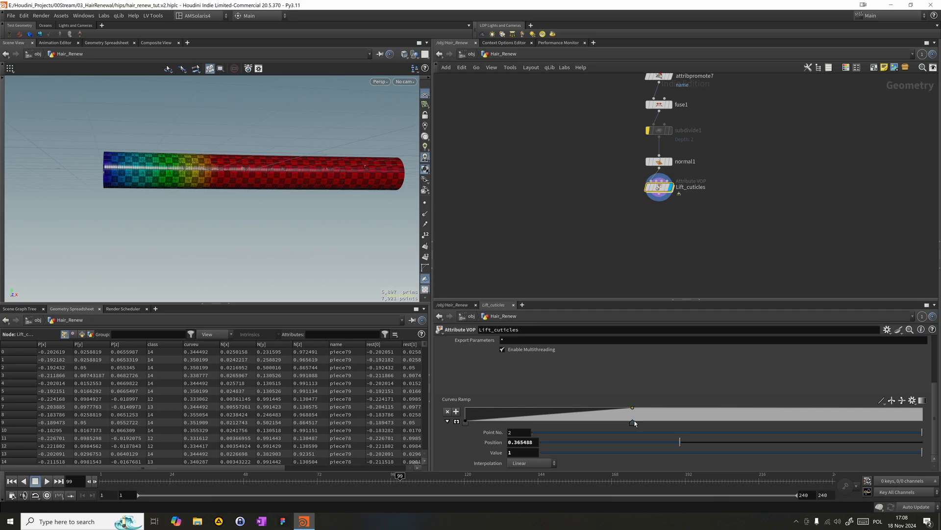
- Move the Curveu Ramp's second point toward the start and set its position to 0.1
drag(633, 423, 486, 405)
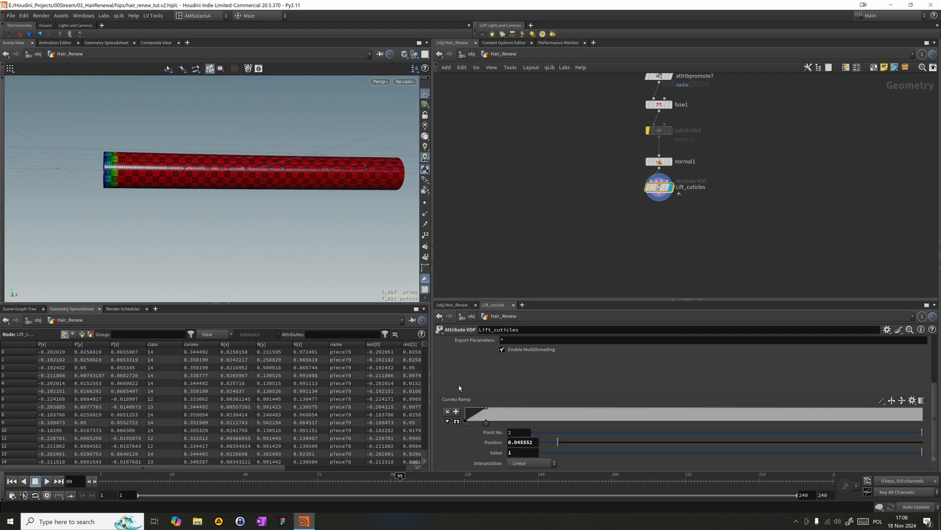
alt+drag(196, 223, 142, 188)
alt+right_drag(142, 189, 171, 189)
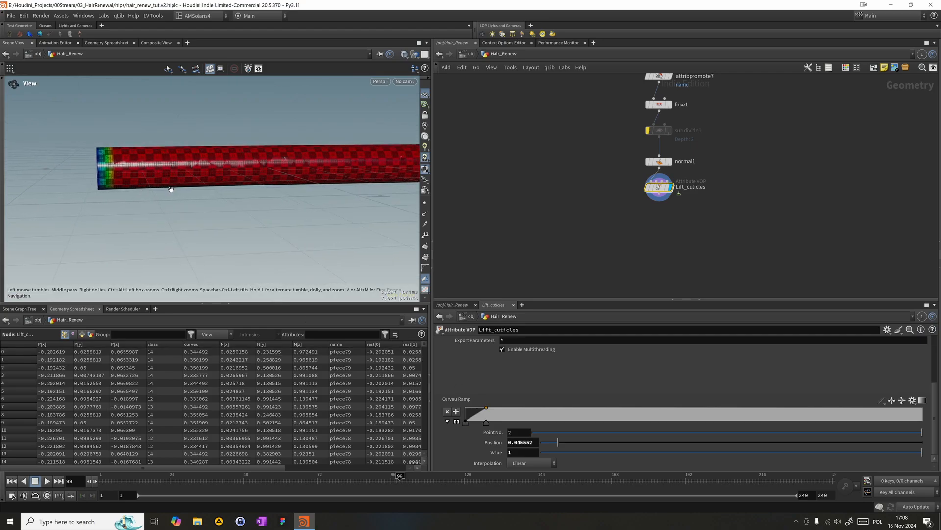
double_click(520, 442)
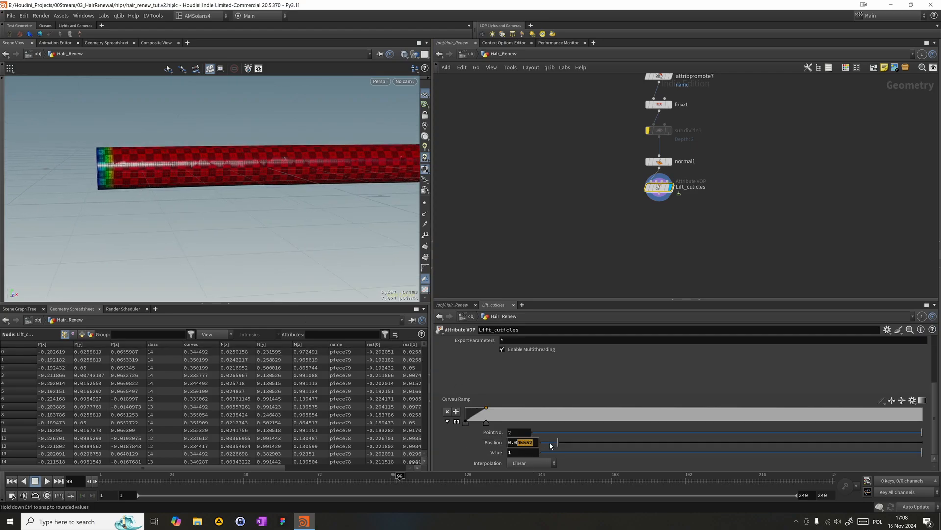
text(0.1)
key(Return)
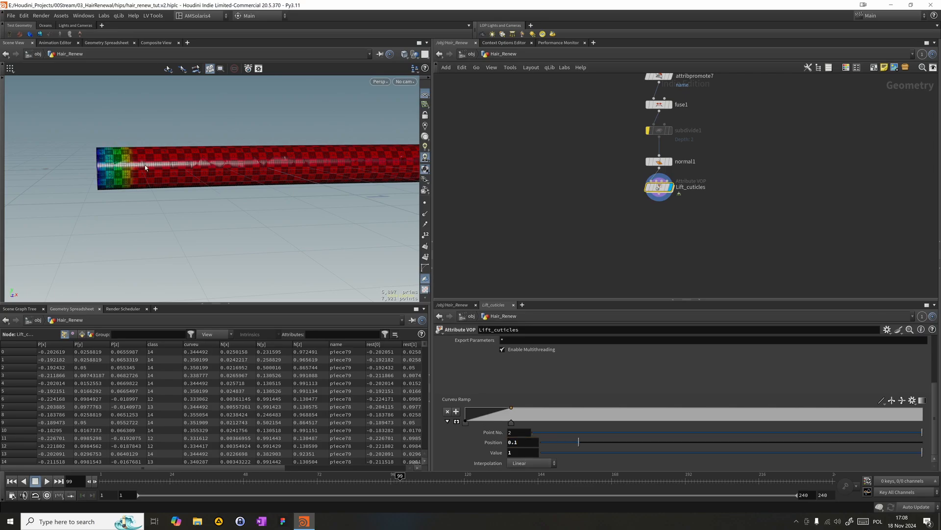
- Copy the position parameter of ramp point 2 and paste it as a relative reference into point 1's position
right_click(491, 442)
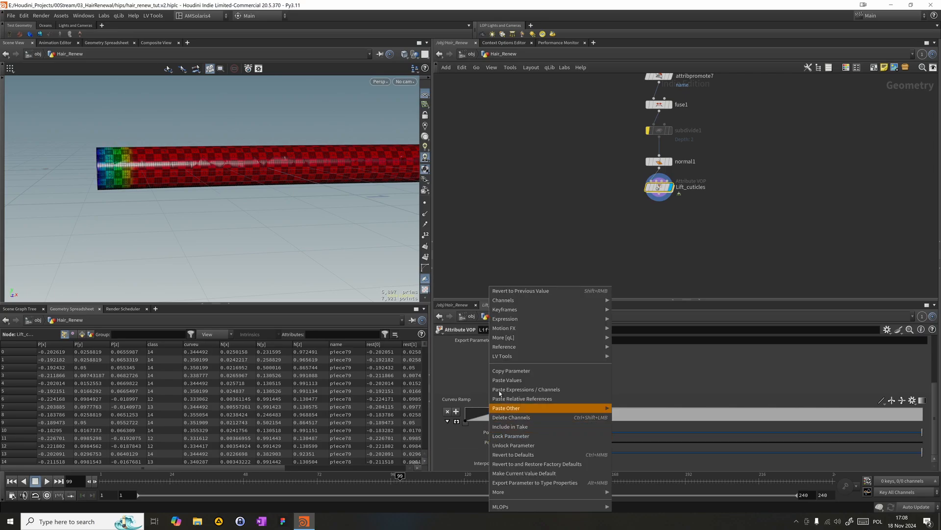
click(505, 370)
click(468, 422)
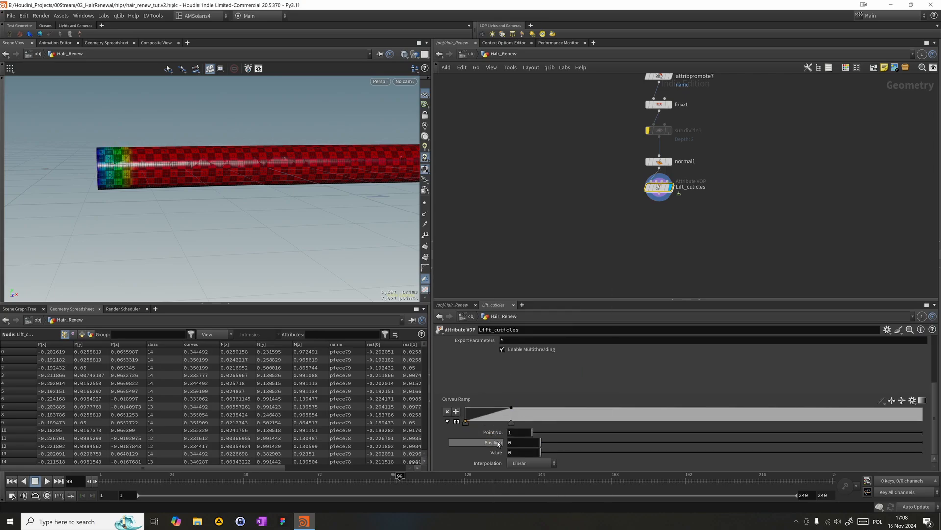
right_click(490, 442)
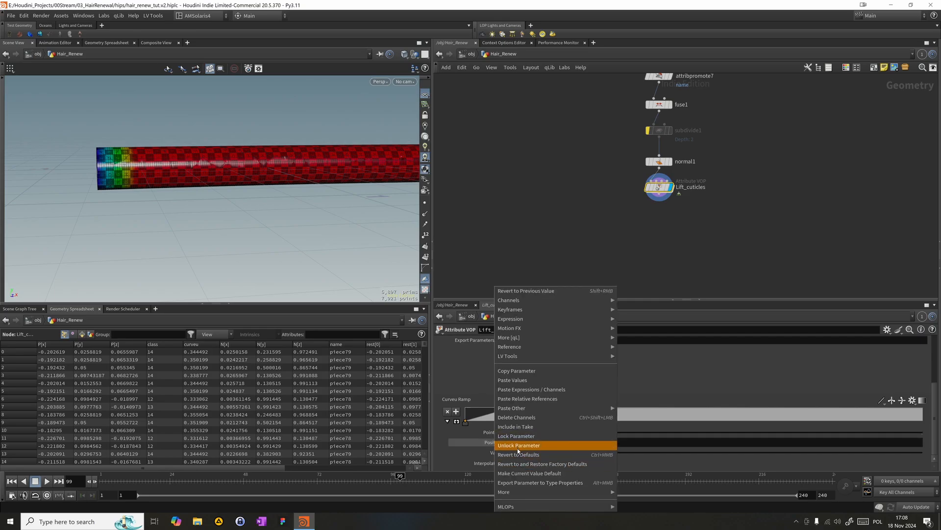
click(505, 398)
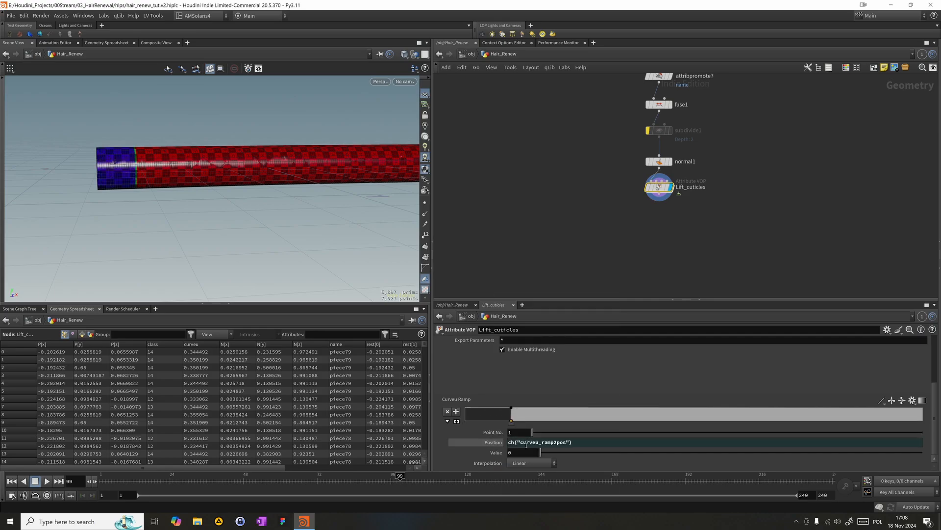
- Offset ramp point 1's position expression so it reads ch("curveu_ramp2pos")-0.1
click(592, 443)
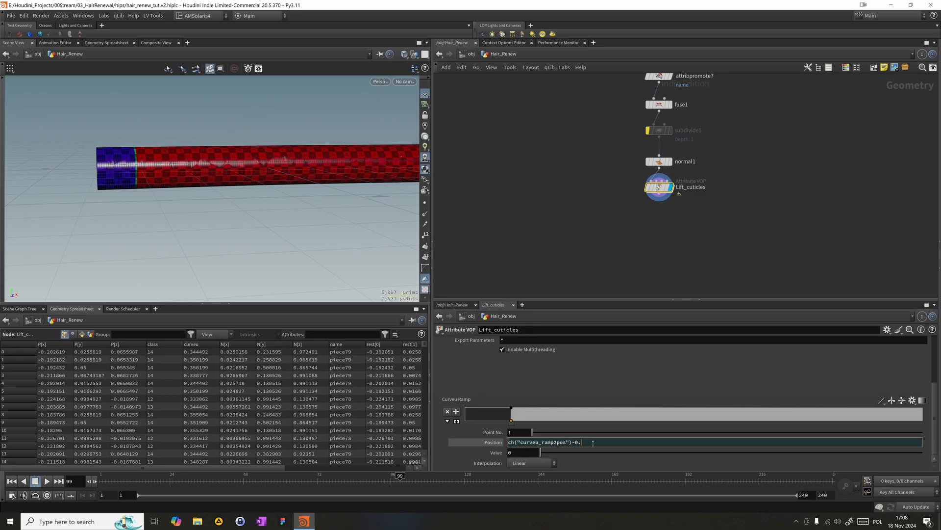
text(-0.01)
key(Return)
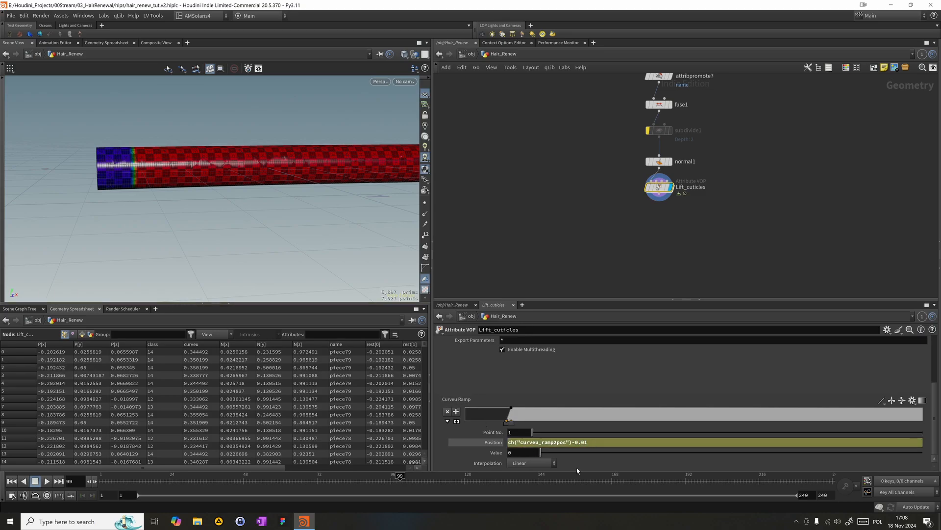
key(Return)
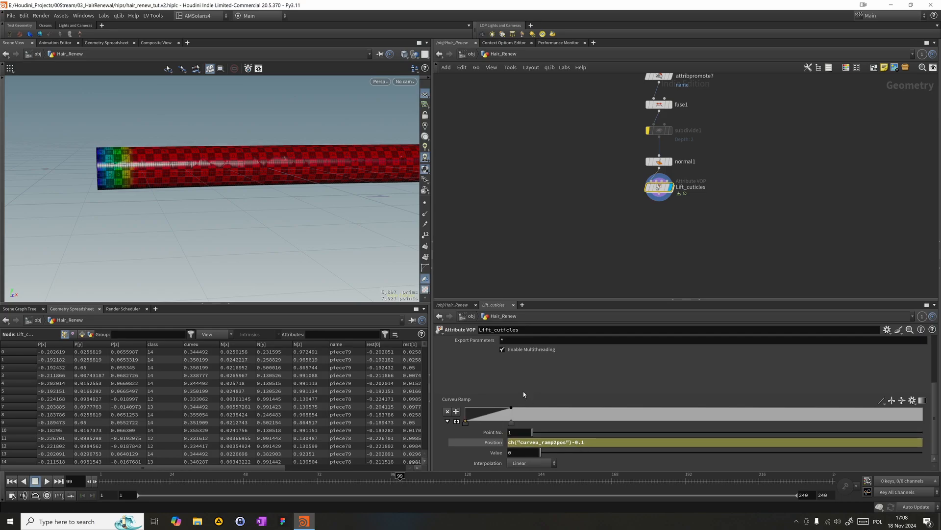
- Try sliding the Curveu Ramp's second point back and forth to test the linked falloff along the hair
drag(510, 422, 464, 421)
key(ctrl+z)
key(ctrl+z)
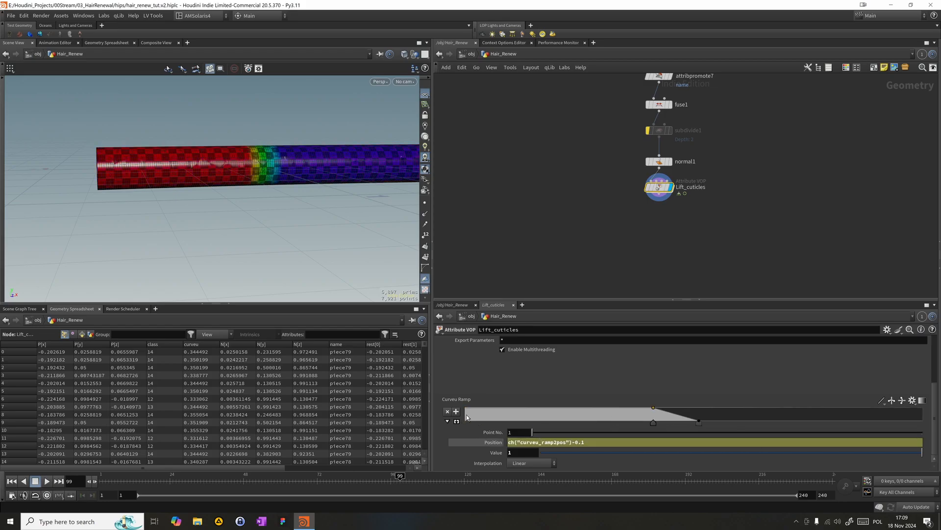
mouse_move(654, 423)
mouse_down()
mouse_move(720, 424)
mouse_move(660, 430)
mouse_up()
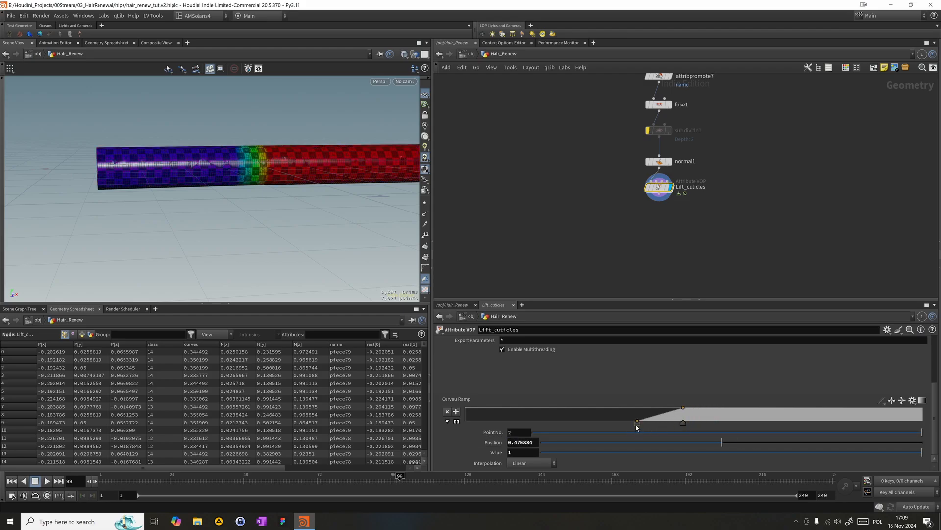
click(637, 422)
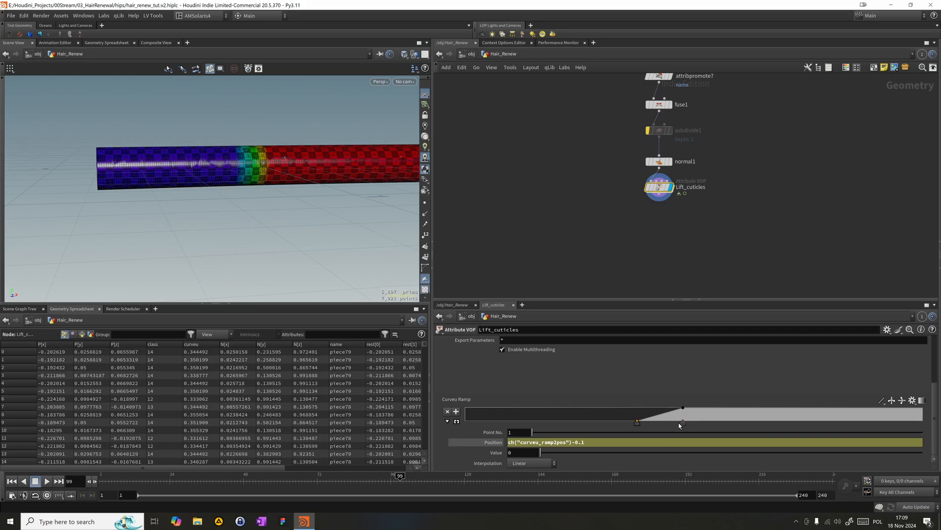
drag(684, 423, 542, 422)
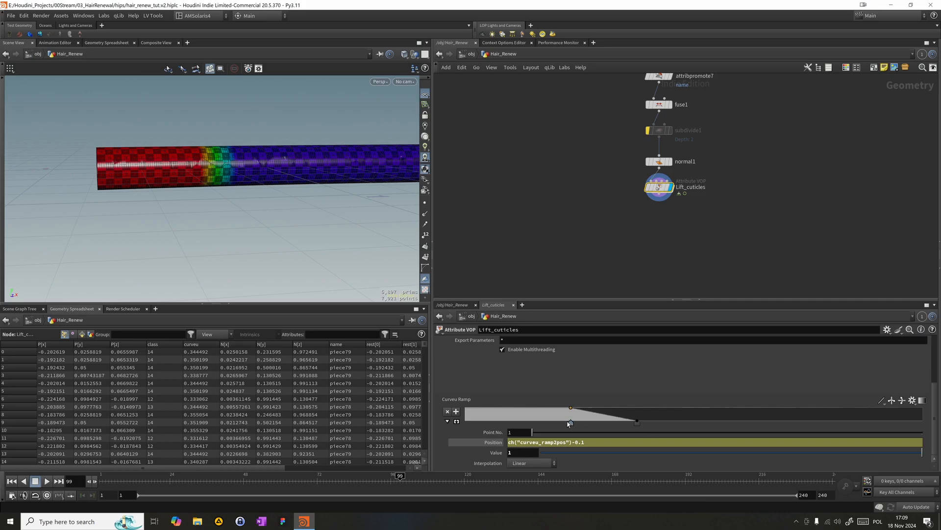
- Undo the test moves of the Curveu Ramp's points
key(ctrl+z)
key(ctrl+z)
key(ctrl+z)
key(ctrl+z)
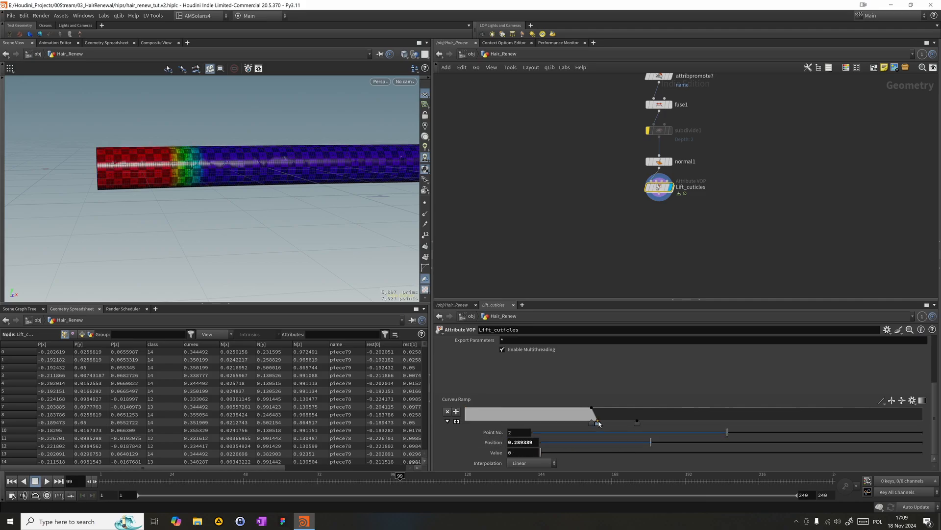
key(ctrl+z)
key(ctrl+z)
key(ctrl+z)
key(ctrl+z)
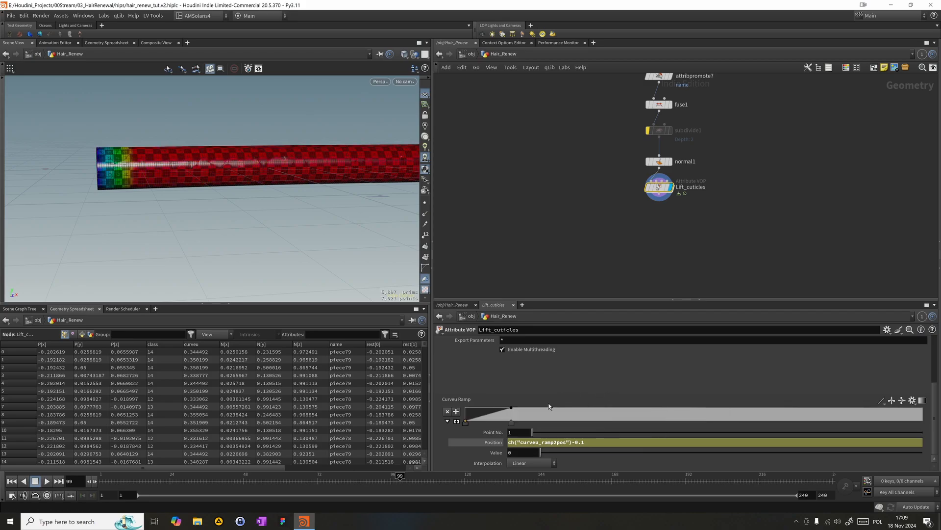
- Keyframe the position of the Curveu Ramp's point 2 at 0.1 on frame 48
ctrl+shift+click(502, 445)
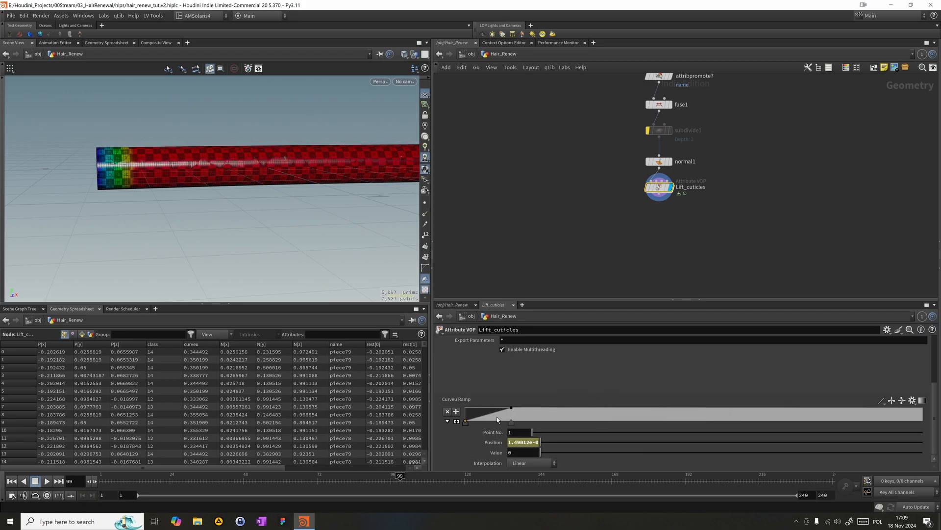
click(511, 422)
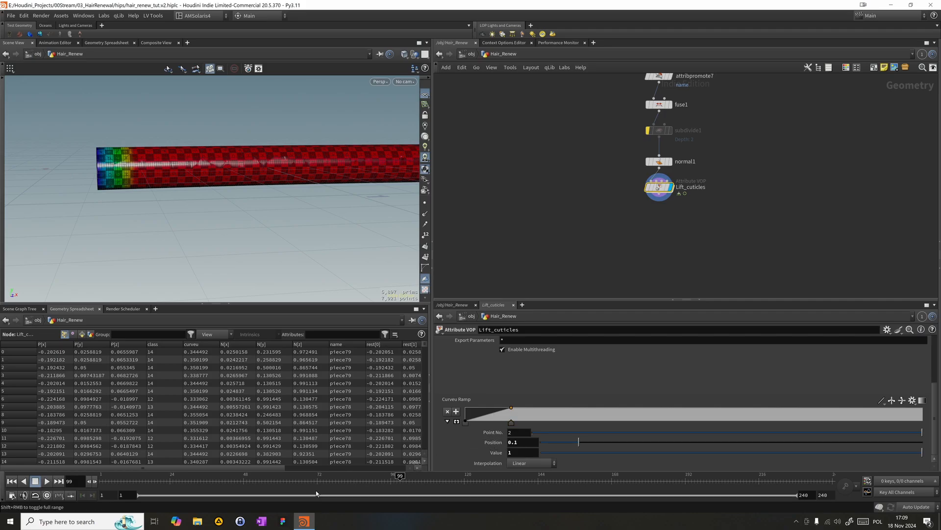
click(244, 485)
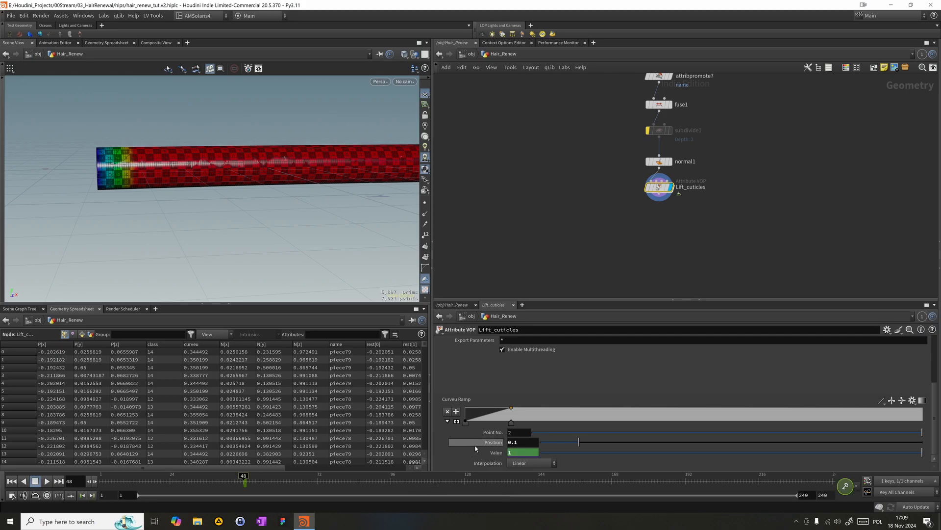
key(ctrl+z)
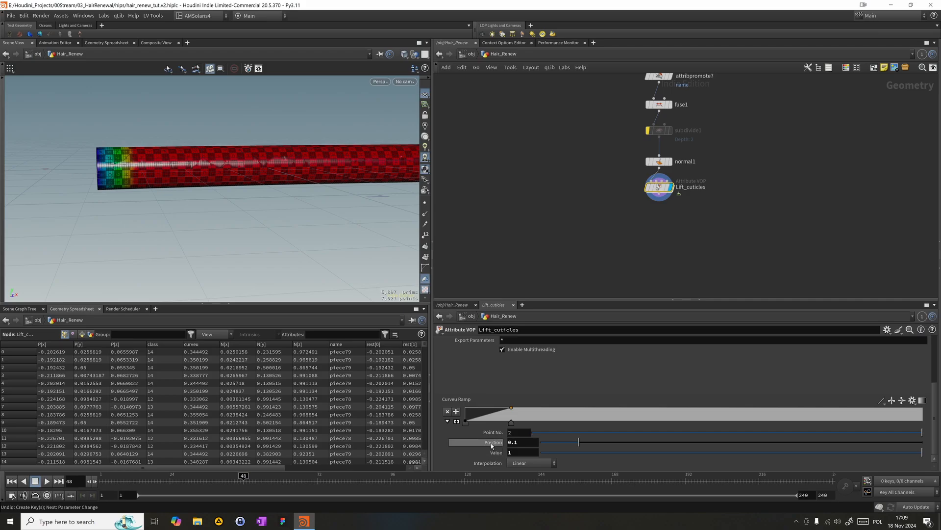
alt+click(493, 443)
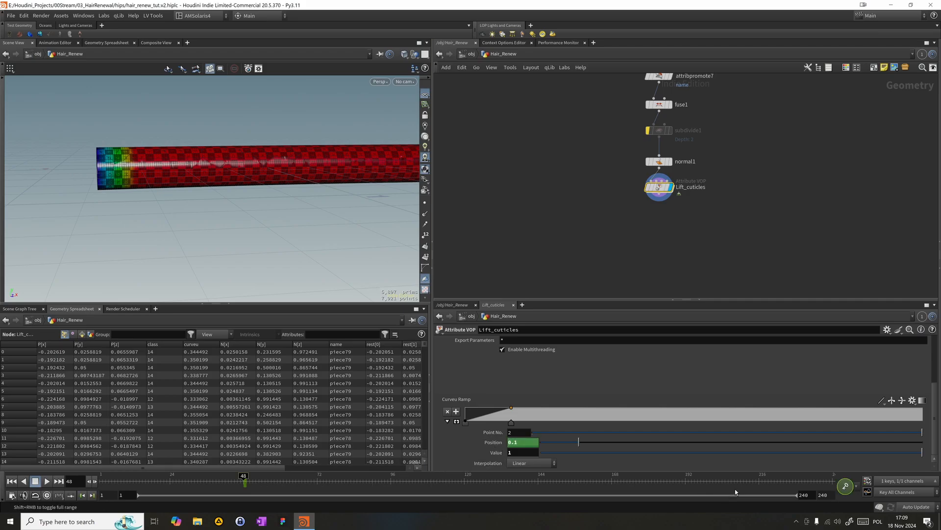
- Keyframe point 2's position at 1 on frame 120 and scrub back to check the falloff travelling along the hair
click(466, 485)
text(1)
key(Return)
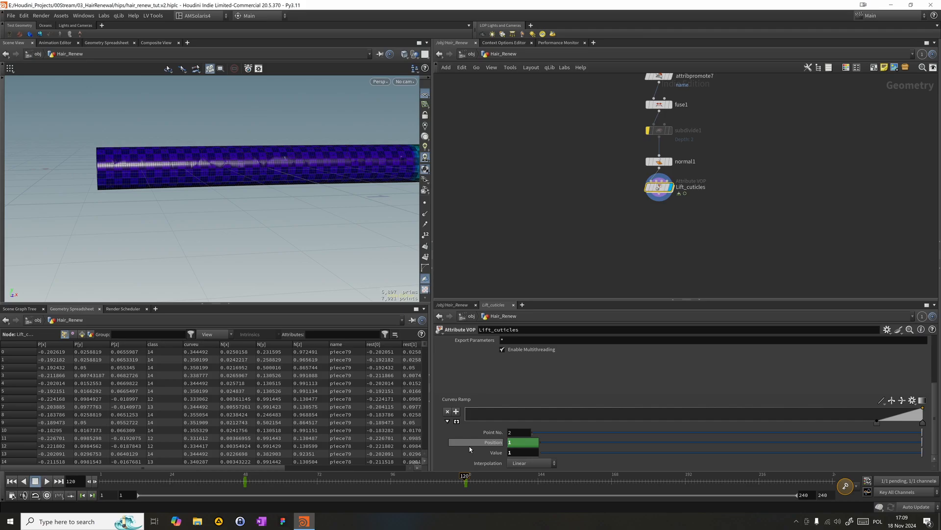
drag(460, 491, 299, 497)
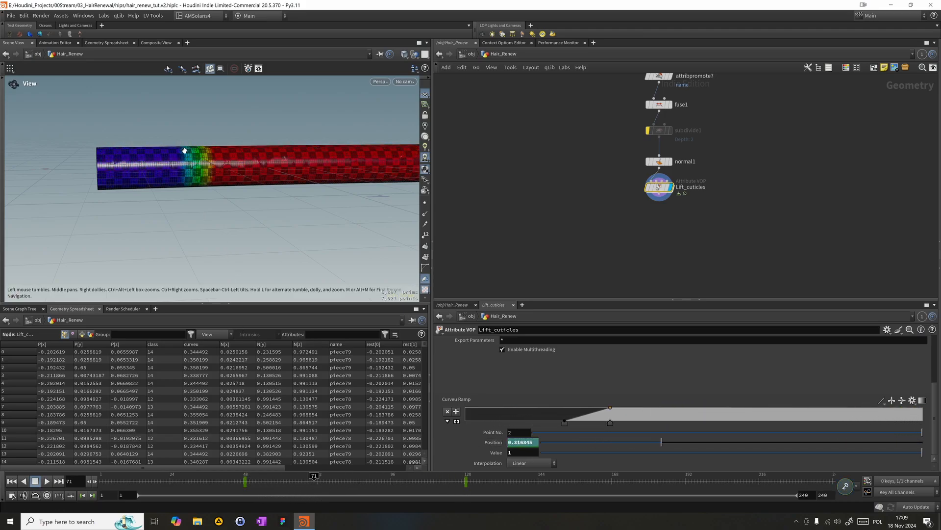
scroll(186, 154, up, 2)
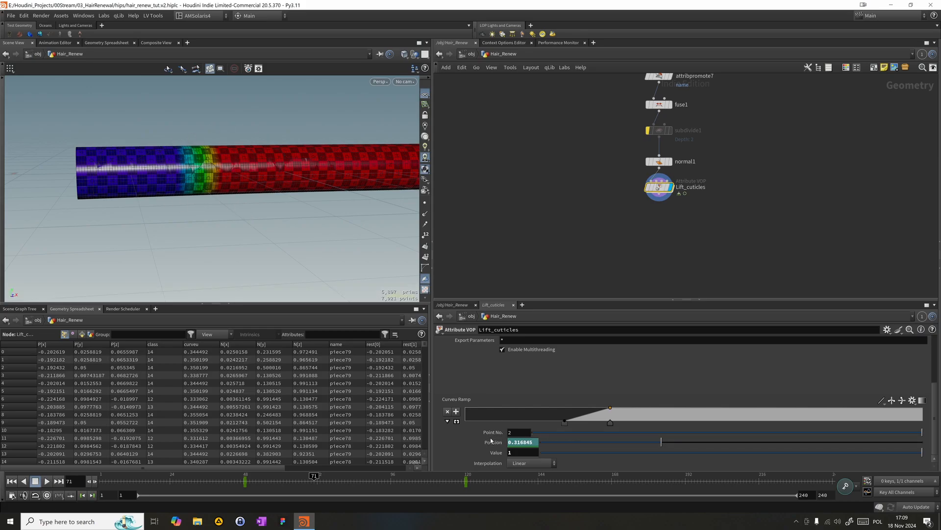
- Widen the falloff by changing ramp point 1's position expression to ch("curveu_ramp2pos")-0.2
click(567, 423)
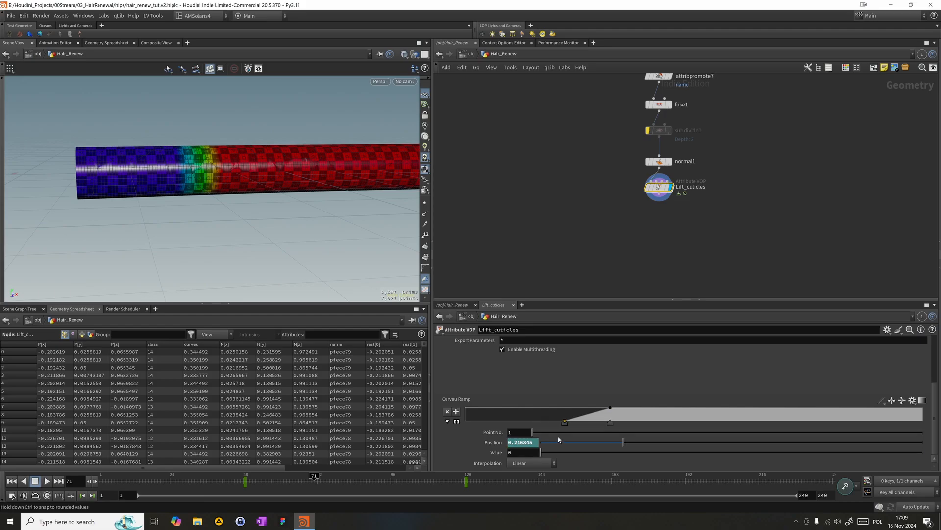
click(494, 442)
click(584, 446)
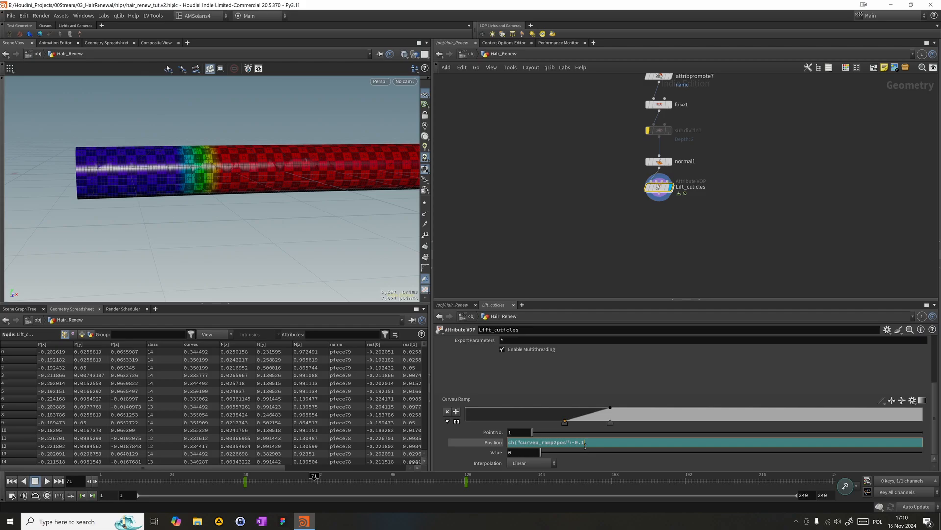
key(BackSpace)
text(2)
key(Return)
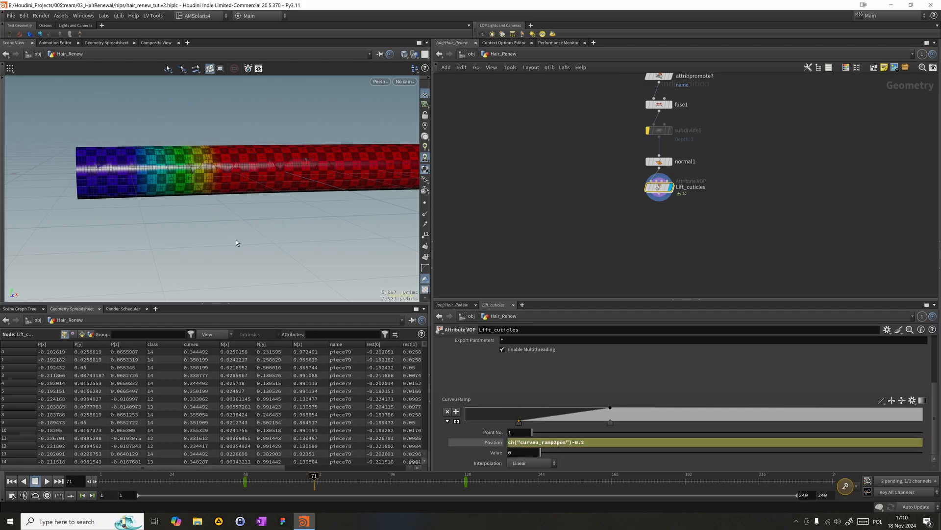
click(492, 444)
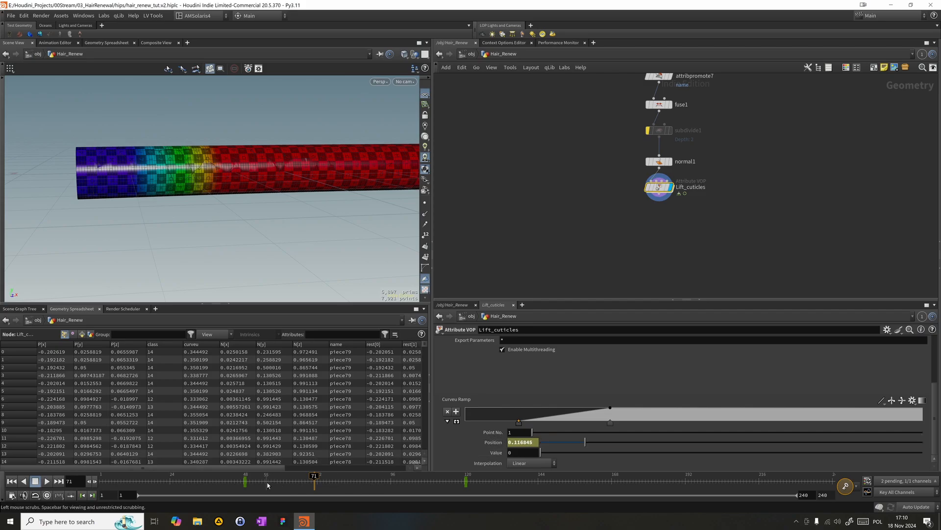
- Inspect the hair's far end past the last key, then keyframe ramp point 2's value at 1 on frame 144
drag(267, 484, 612, 481)
drag(63, 134, 236, 184)
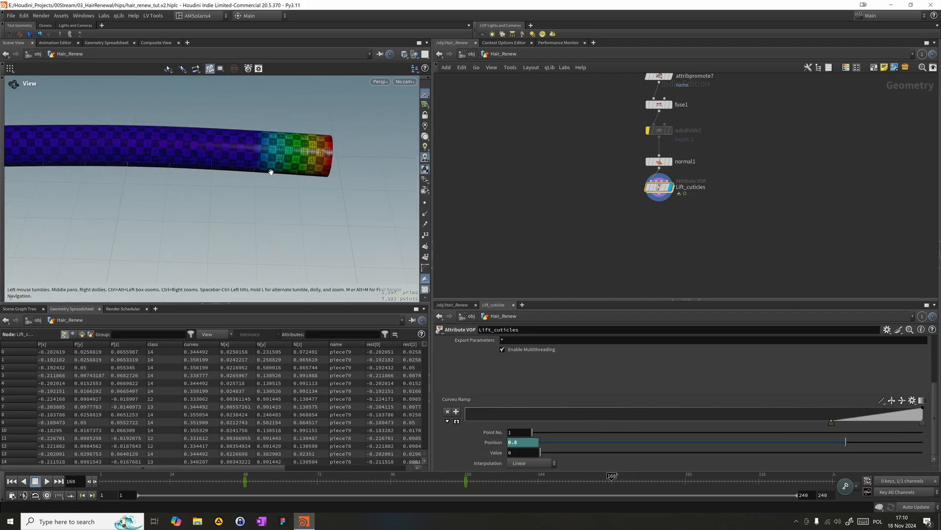
mouse_move(550, 478)
mouse_down()
mouse_move(777, 480)
mouse_move(535, 475)
mouse_move(637, 451)
mouse_move(787, 463)
mouse_move(519, 452)
mouse_move(539, 452)
mouse_up()
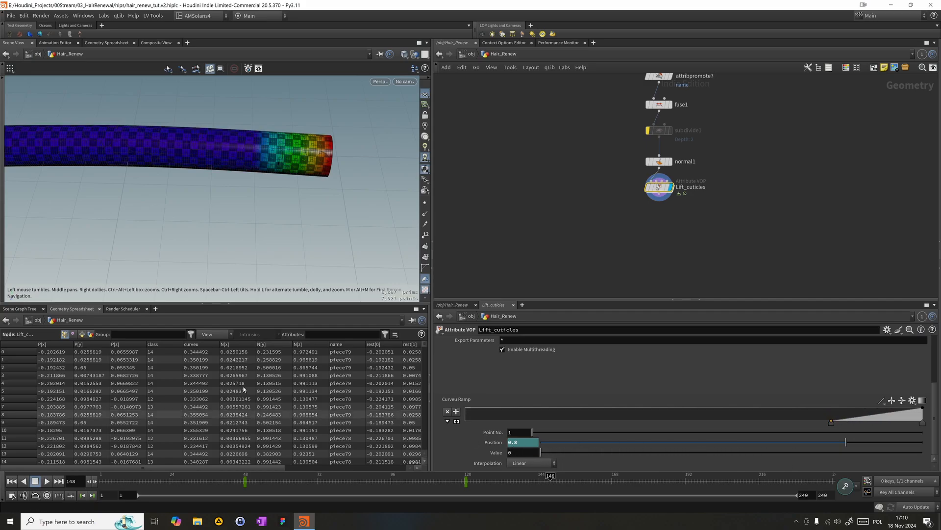
click(922, 424)
drag(922, 424, 923, 407)
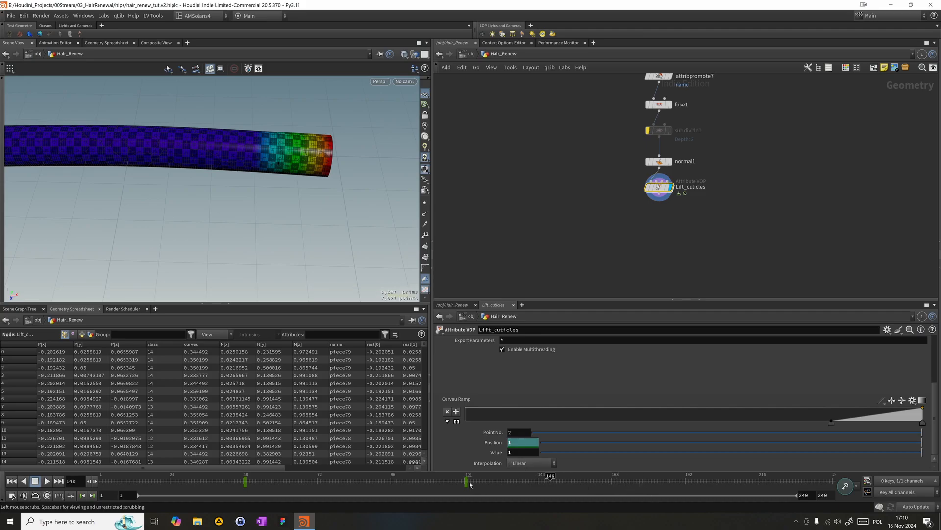
click(539, 480)
alt+click(497, 452)
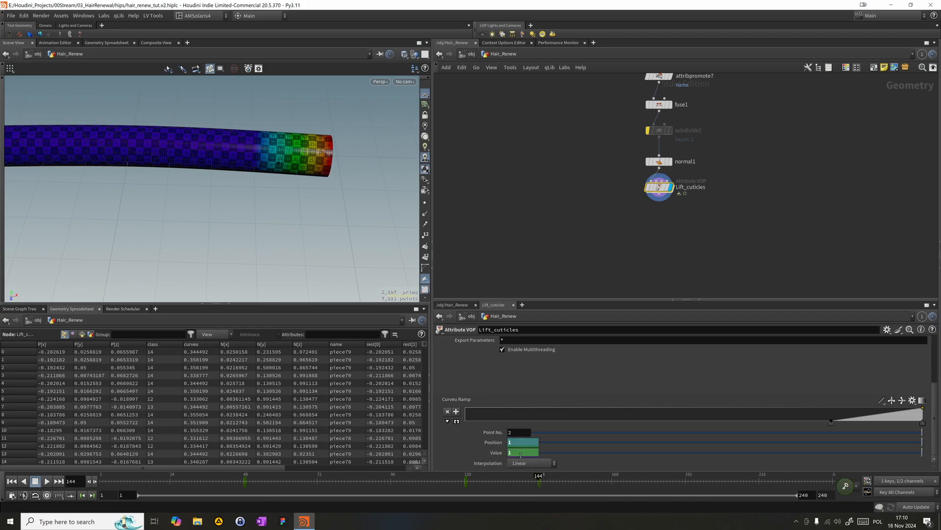
- Keyframe ramp point 2's value at 0 on frame 168 and scrub to check the fade at the hair's end
click(613, 483)
drag(571, 488, 609, 489)
drag(102, 165, 327, 116)
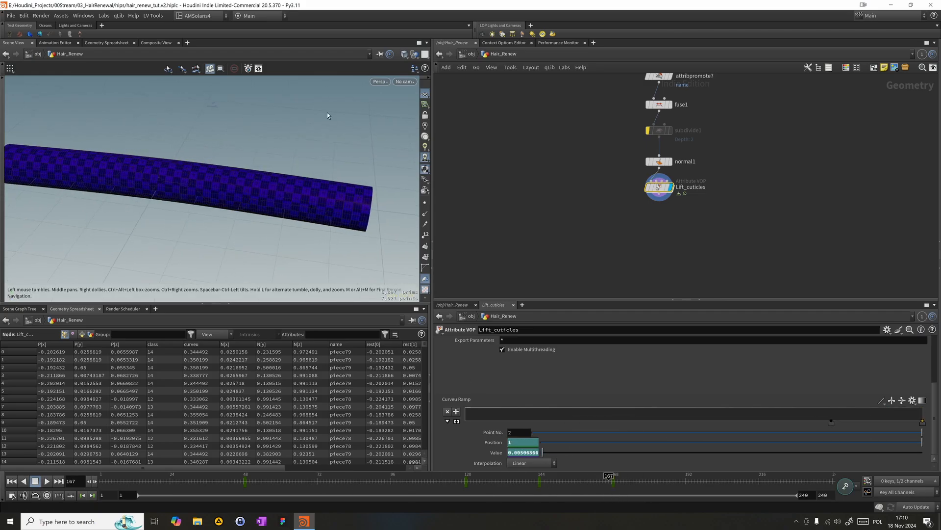
- Look through LOP_Cam and scrub the animation to frame 95 to check the falloff in the shot
click(405, 81)
click(417, 123)
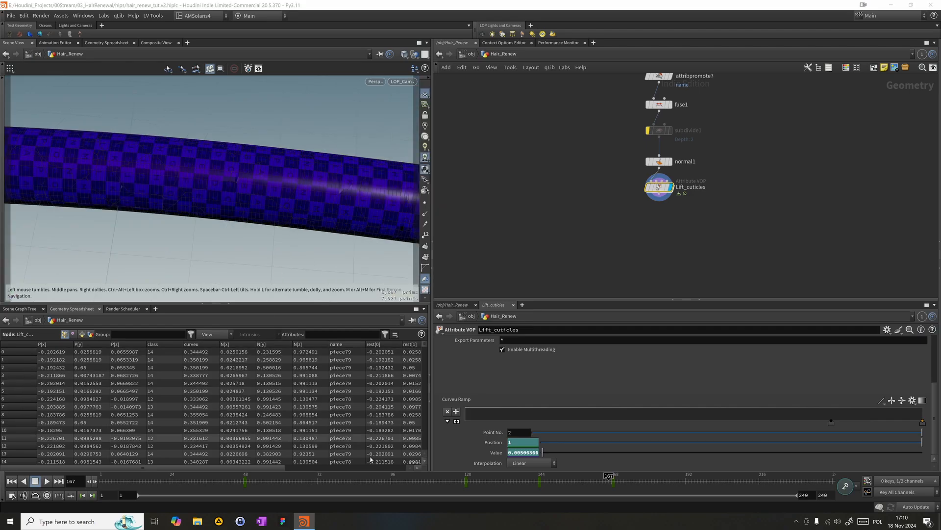
mouse_move(405, 474)
mouse_down()
mouse_move(343, 474)
mouse_move(657, 476)
mouse_move(336, 477)
mouse_move(456, 477)
mouse_move(388, 477)
mouse_up()
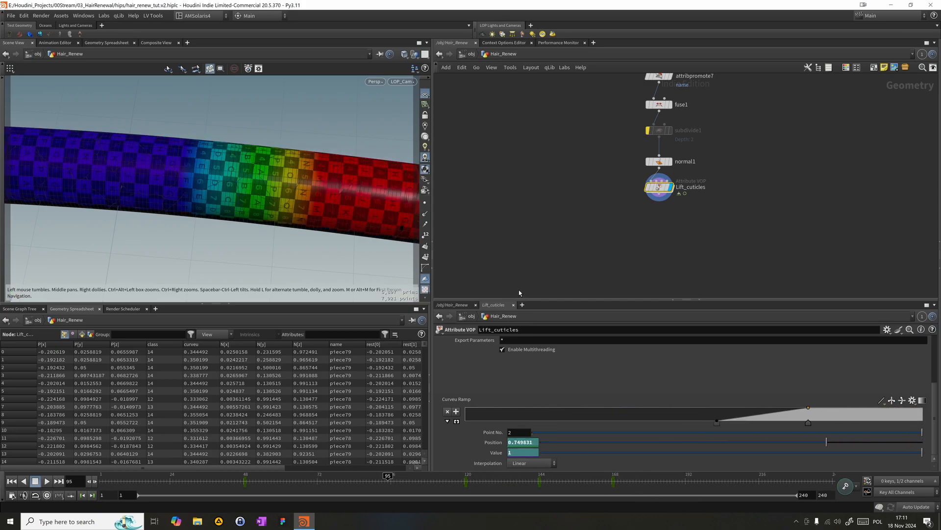
- Enter the Lift_cuticles VOP network and add a Fit Range node below the curveu ramp
drag(582, 220, 672, 181)
middle_drag(538, 235, 526, 214)
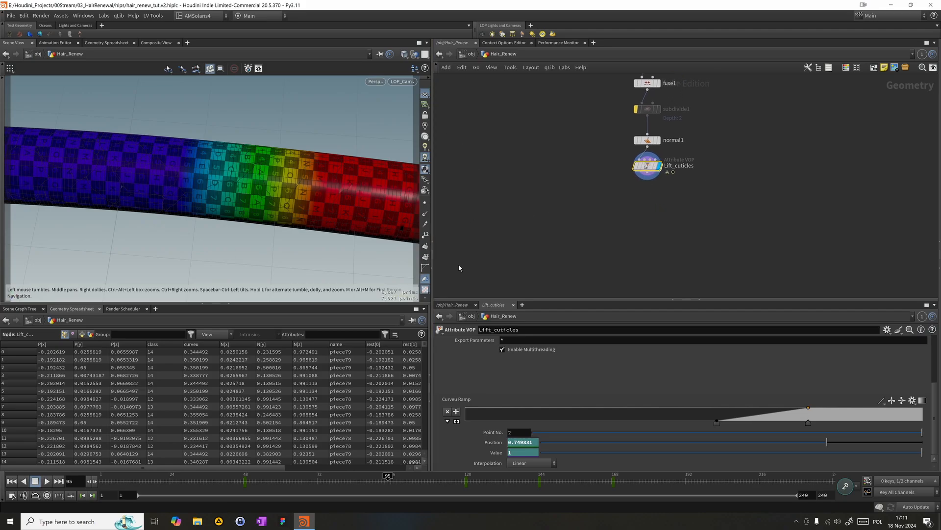
double_click(648, 165)
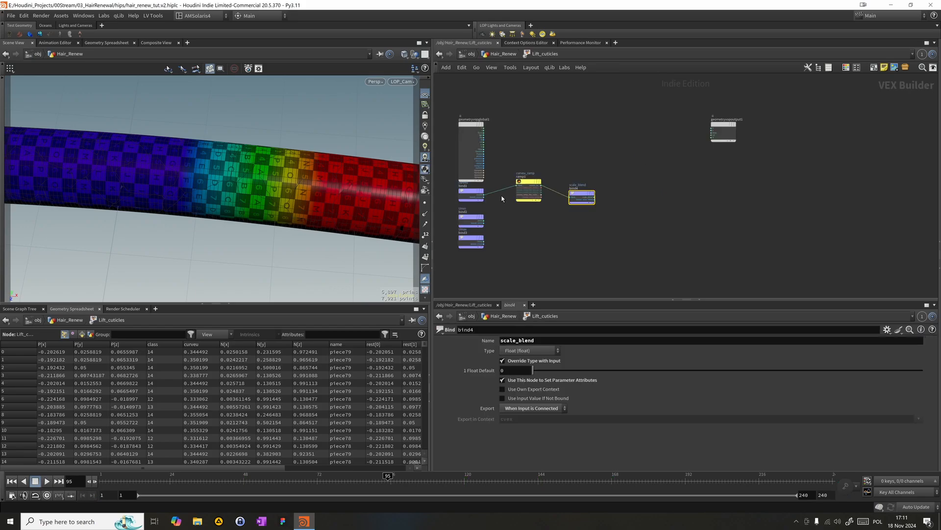
drag(580, 202, 562, 190)
key(Tab)
mouse_move(582, 240)
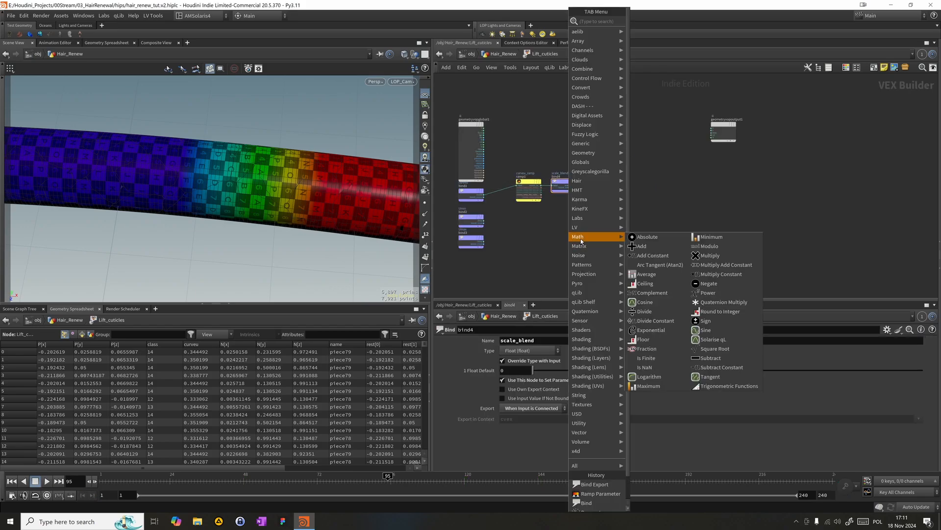
text(fit)
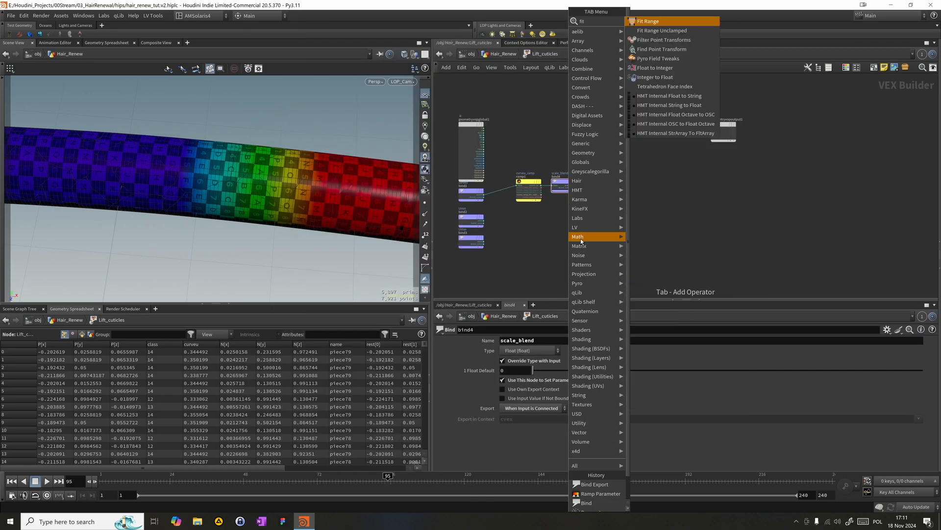
key(Return)
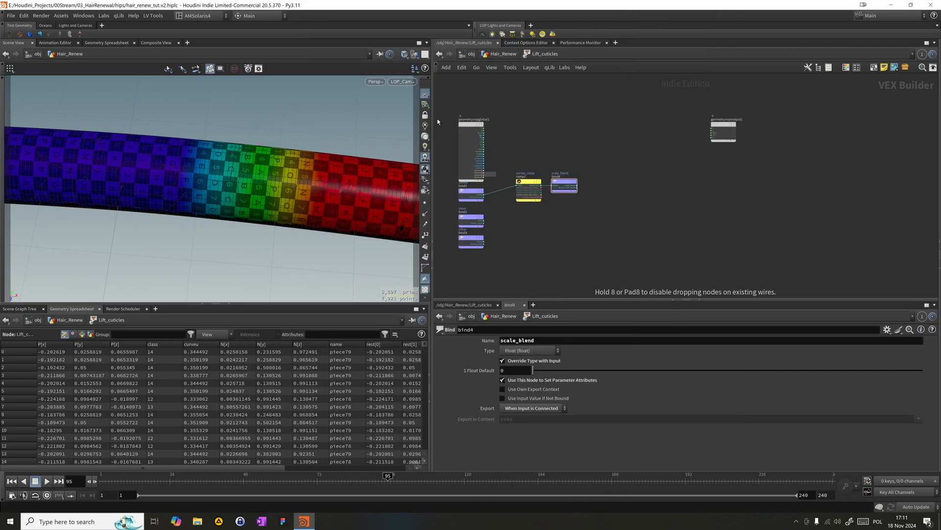
click(512, 236)
drag(513, 236, 536, 229)
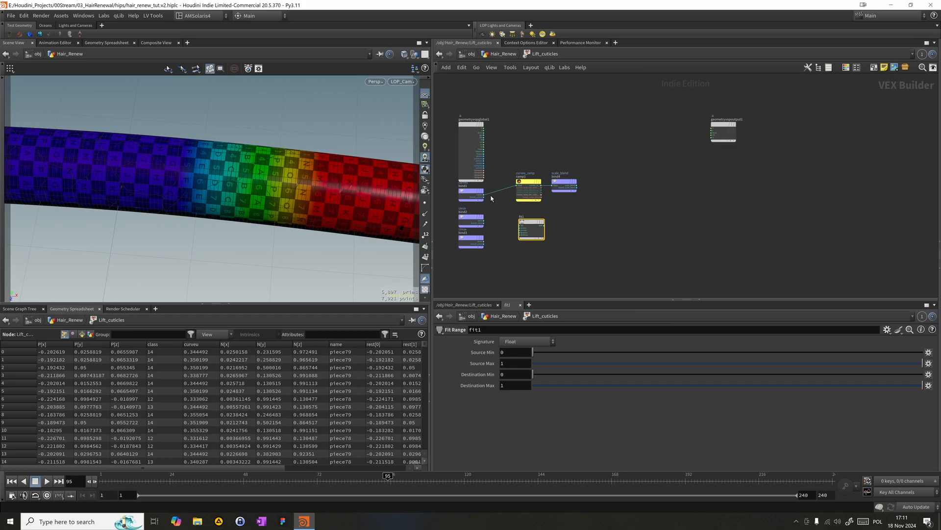
- Connect curveu to the Fit Range's val input, Umin to destmin and Umax to destmax
drag(485, 197, 520, 225)
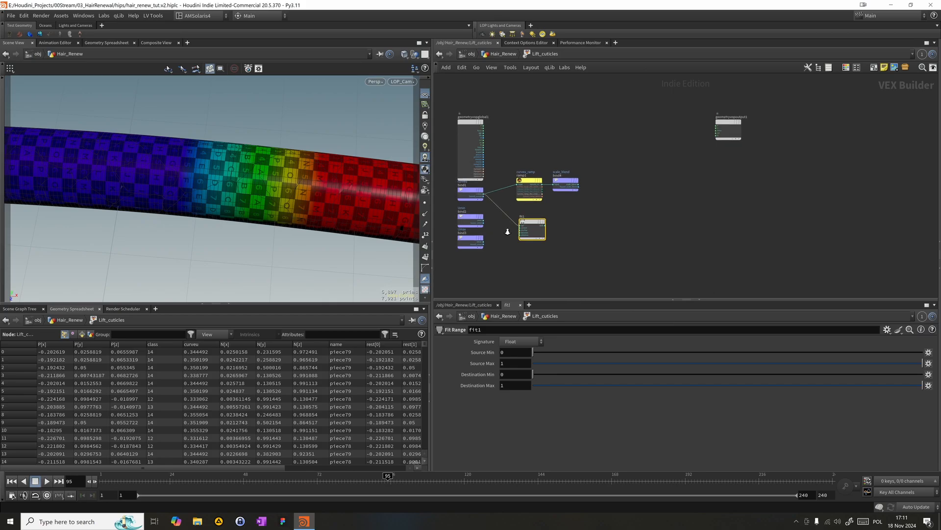
scroll(506, 232, up, 5)
drag(501, 194, 577, 219)
drag(501, 239, 577, 225)
drag(596, 195, 590, 193)
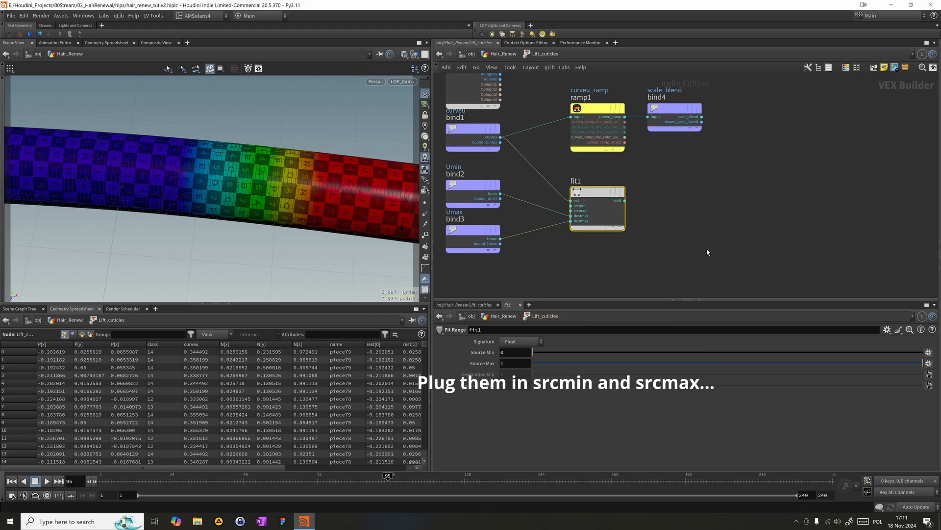
key(Tab)
text(ra)
key(BackSpace)
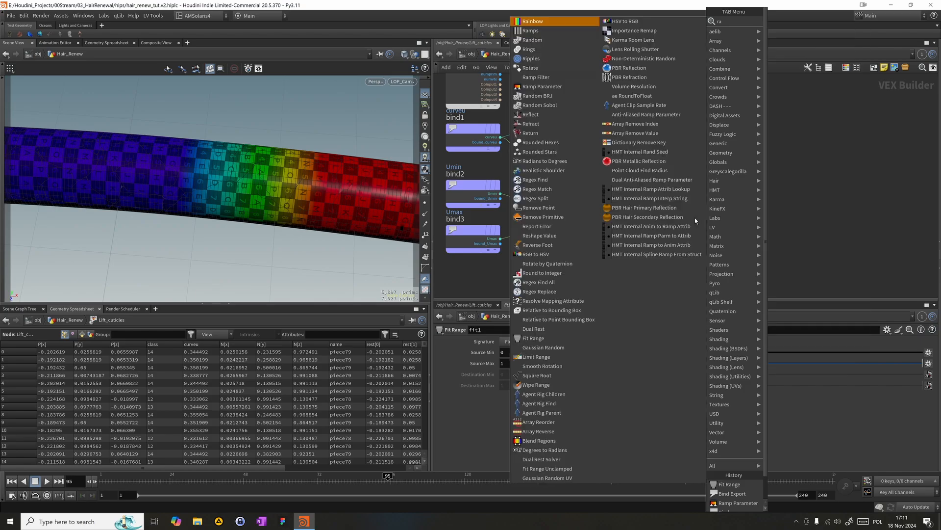
text(am)
key(Return)
key(Escape)
- Add a Ramp Parameter node beside fit1 and feed fit1's shift output into its input
key(Tab)
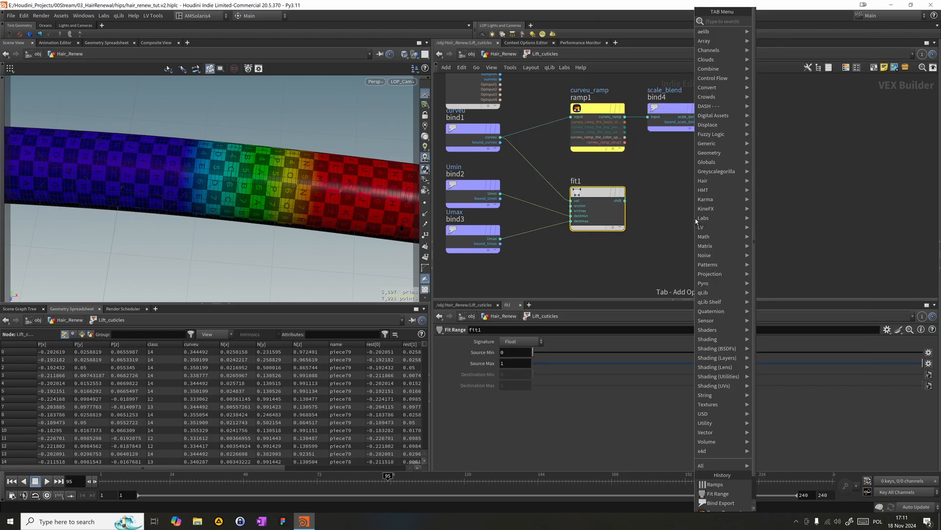
text(ram)
key(Down)
key(Return)
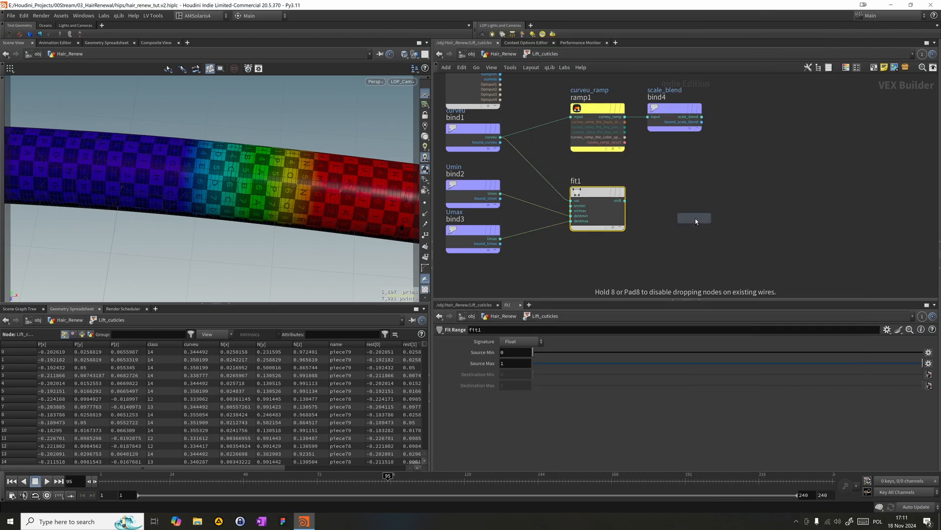
click(695, 219)
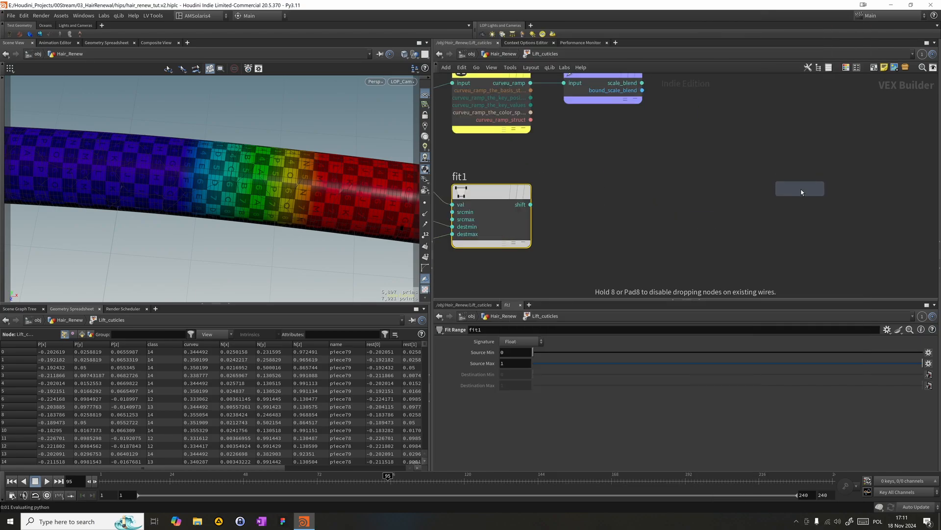
click(531, 204)
click(761, 201)
drag(777, 197, 581, 200)
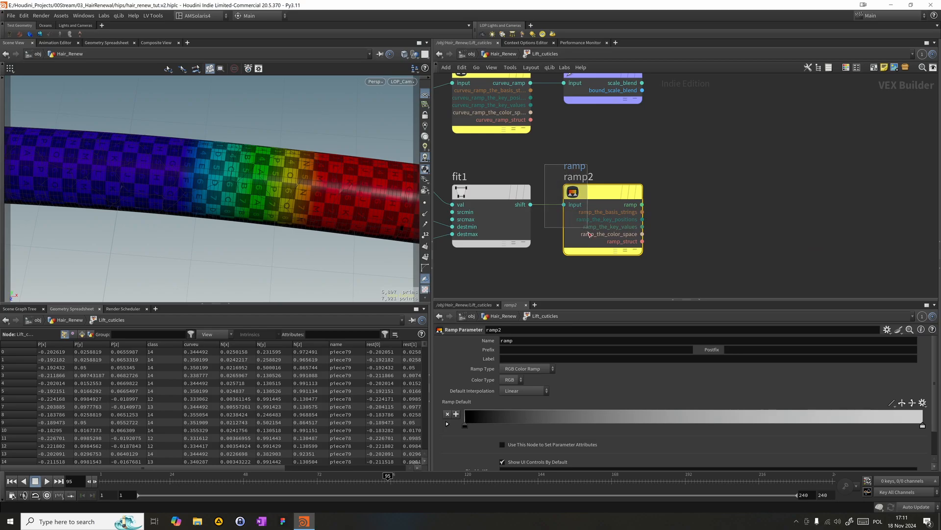
- Name the new ramp parameter ramp_blend and label it Shape Ramp
double_click(547, 343)
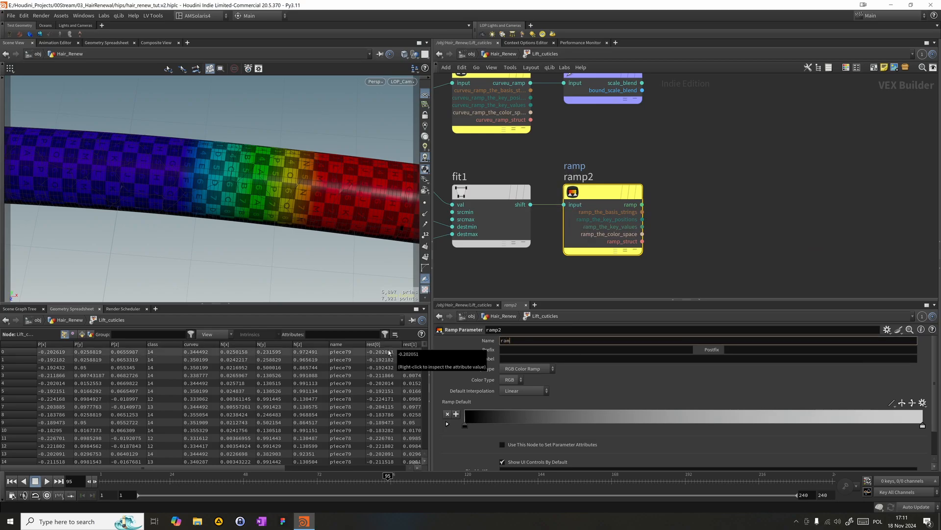
text(ramp_blend)
key(Tab)
key(Tab)
key(Tab)
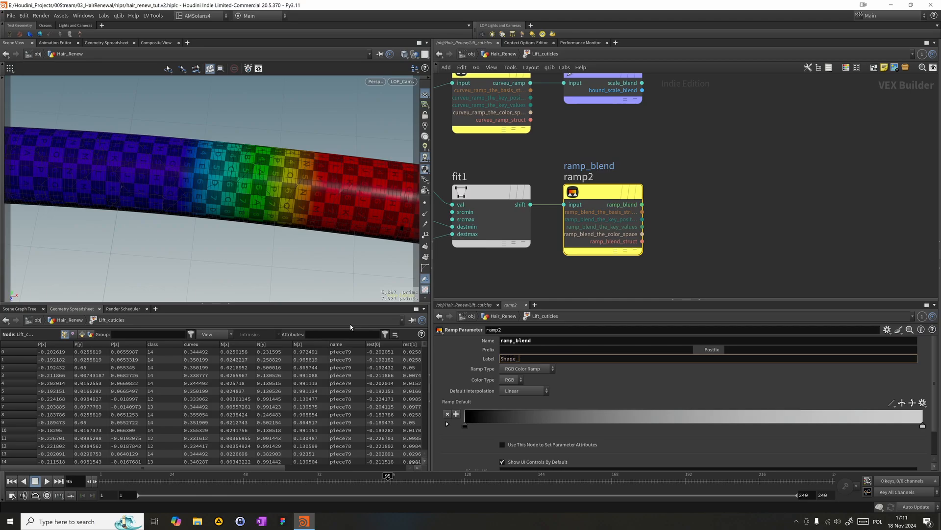
text(mp)
key(Return)
- Set the ramp_blend parameter's ramp type to Spline Ramp (float)
click(521, 369)
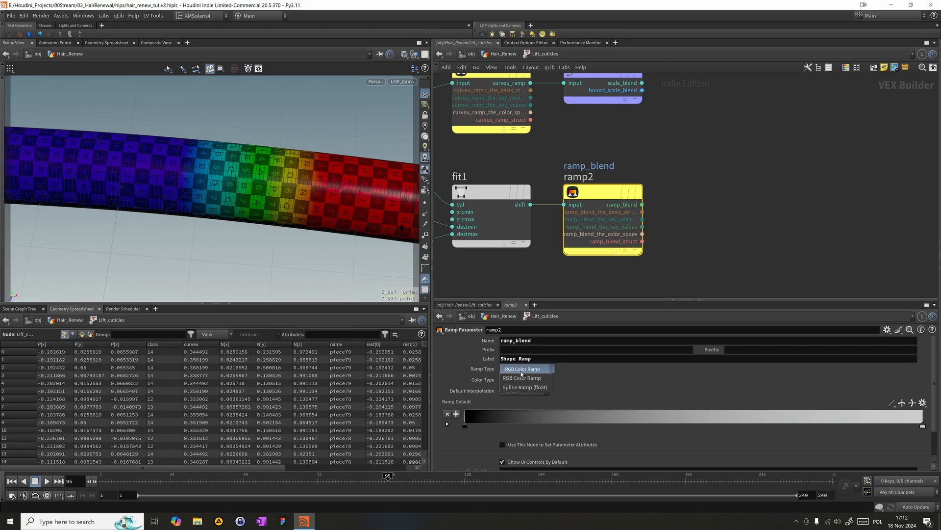
click(520, 377)
click(522, 369)
click(520, 378)
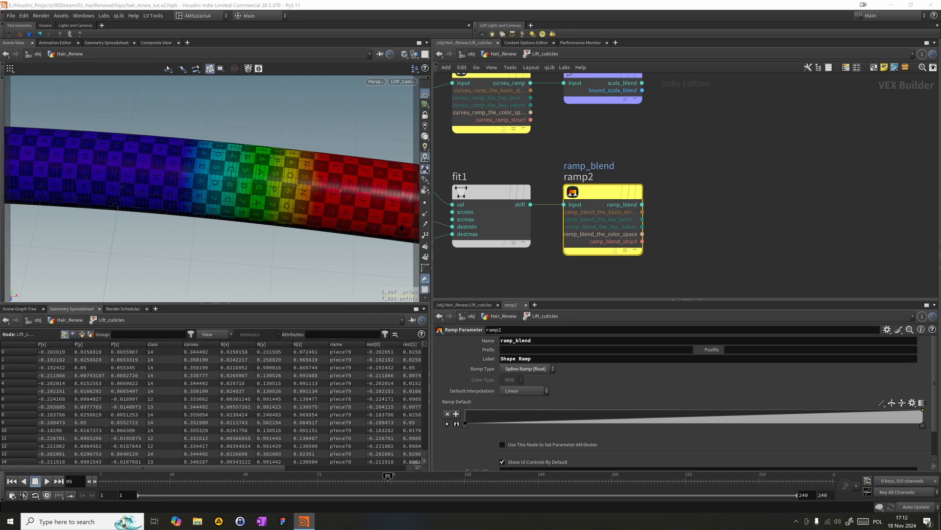
scroll(686, 181, down, 4)
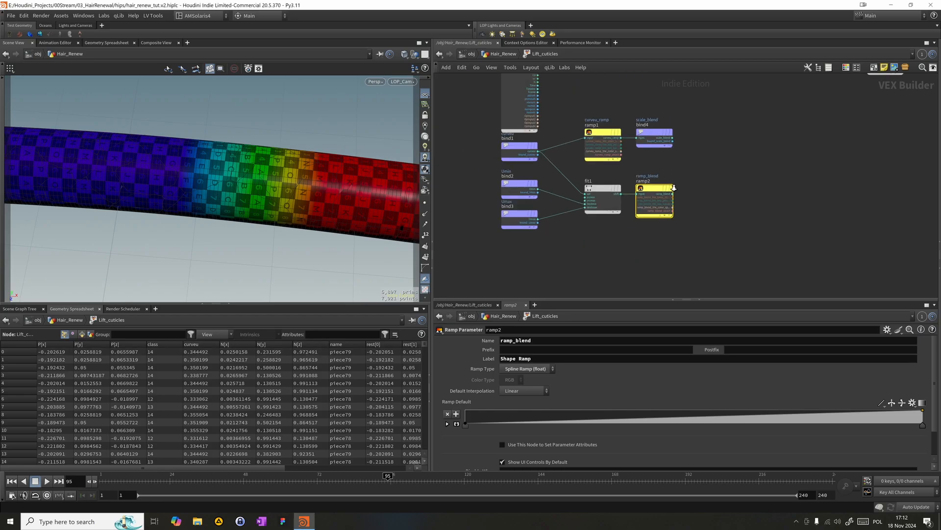
key(Tab)
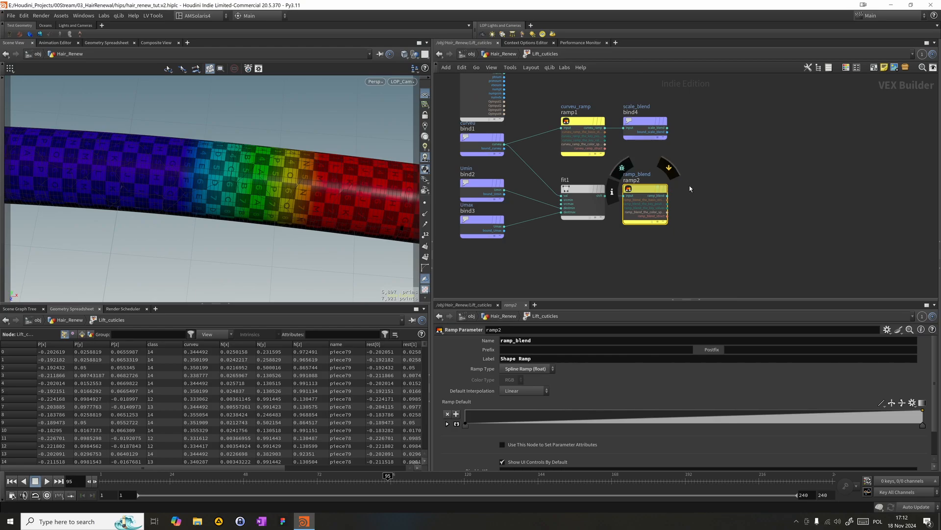
text(mult)
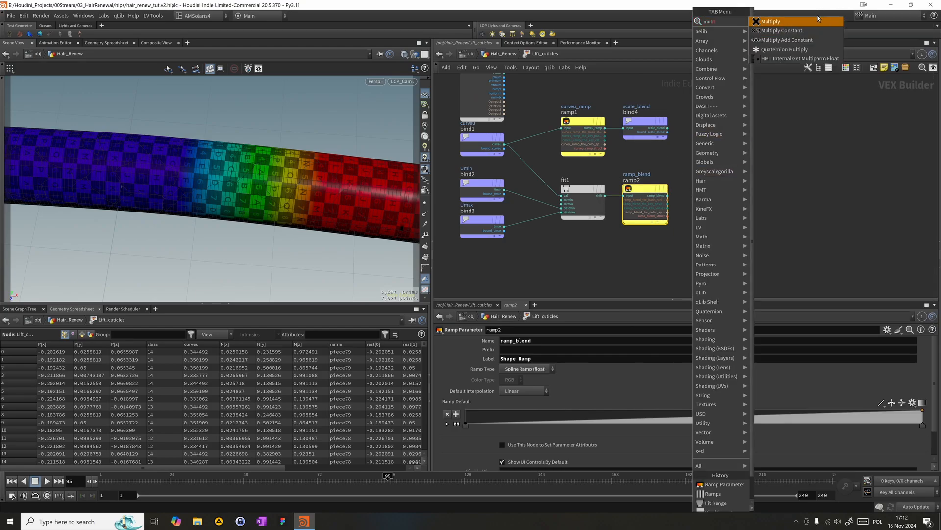
key(Return)
click(699, 192)
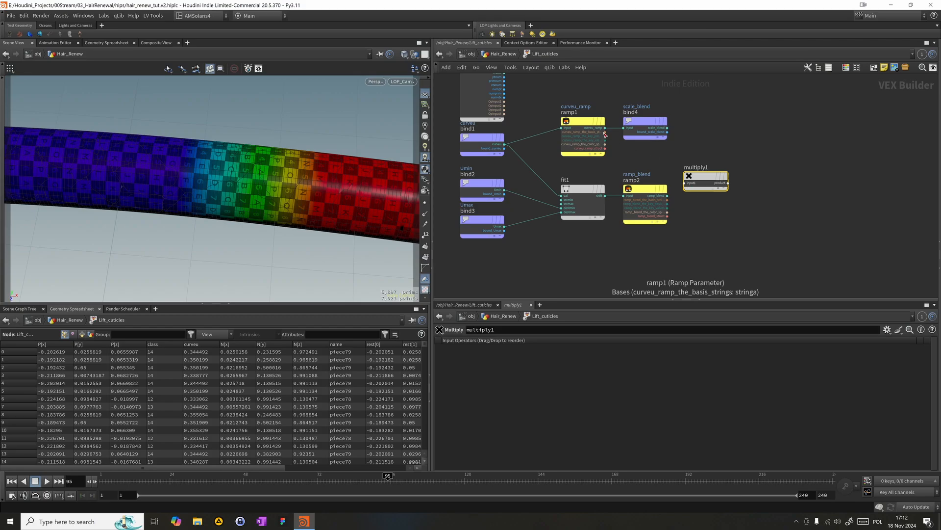
drag(668, 196, 709, 195)
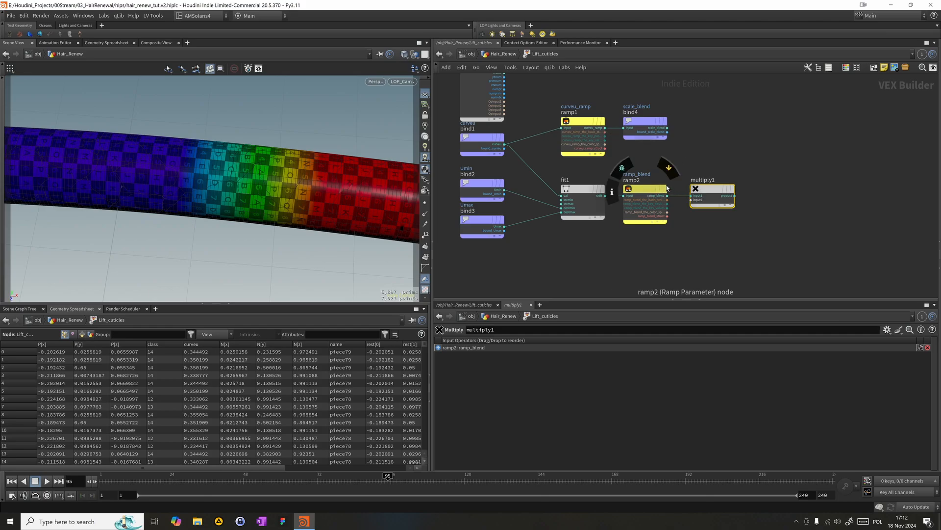
click(652, 121)
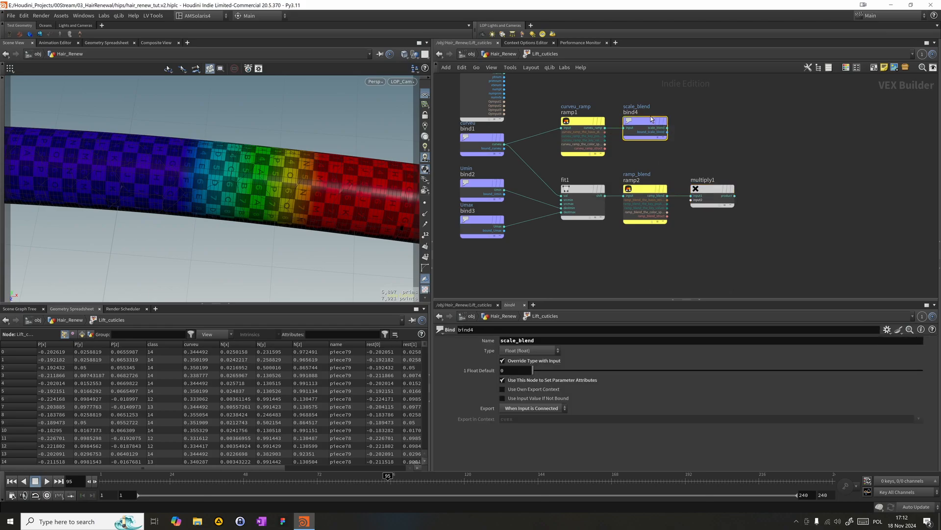
key(Delete)
click(713, 188)
key(Delete)
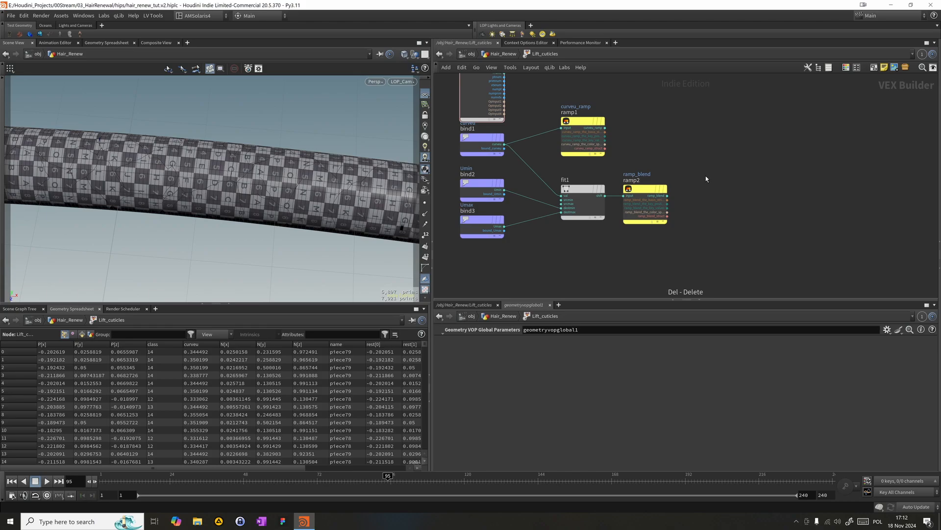
key(ctrl+z)
key(ctrl+z)
key(Delete)
- Add a Fit Range node beside ramp2, feeding ramp_blend into its val input and curveu_ramp into destmax
key(Tab)
text(fit)
key(Return)
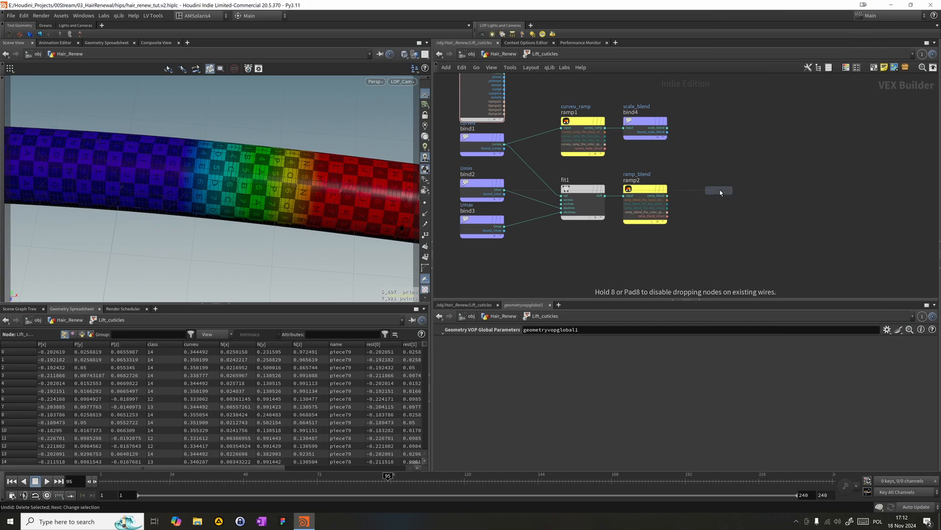
click(719, 191)
click(699, 195)
click(699, 196)
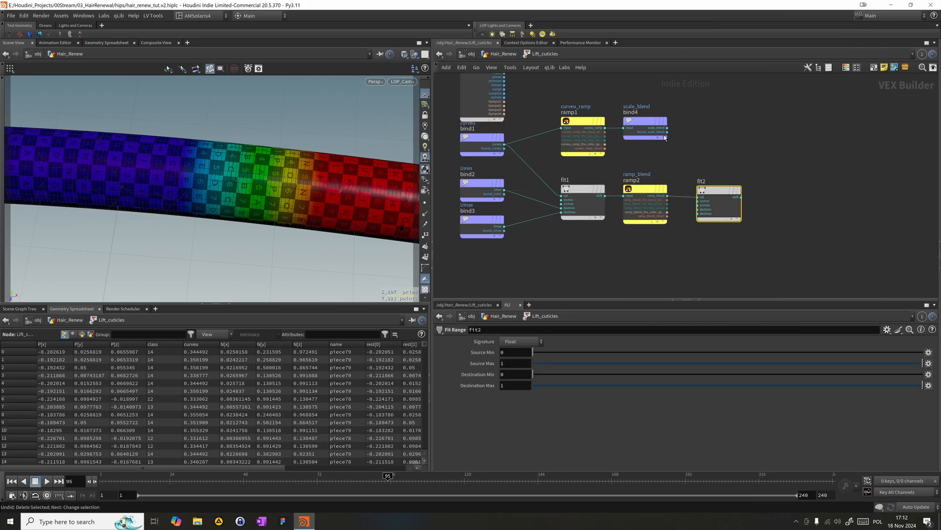
click(606, 128)
click(698, 213)
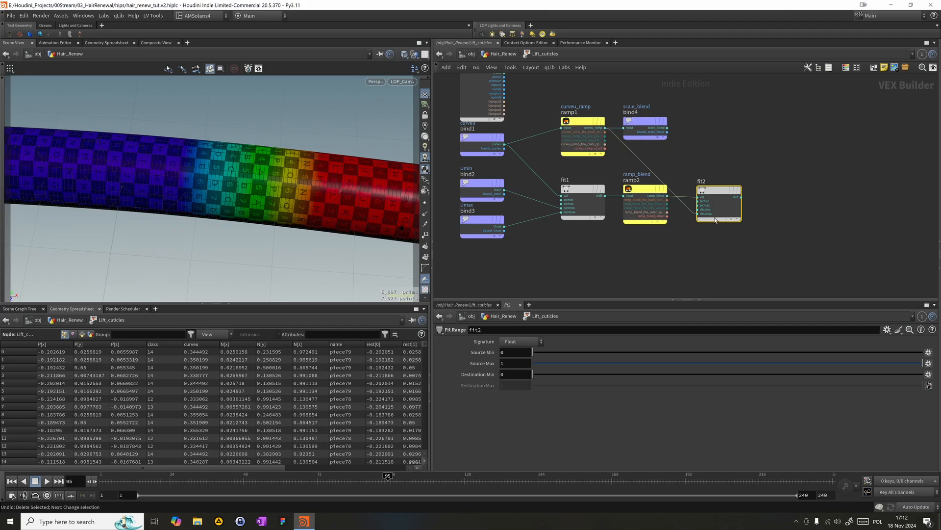
- Add a Multiply node beside fit2
middle_drag(773, 260, 720, 254)
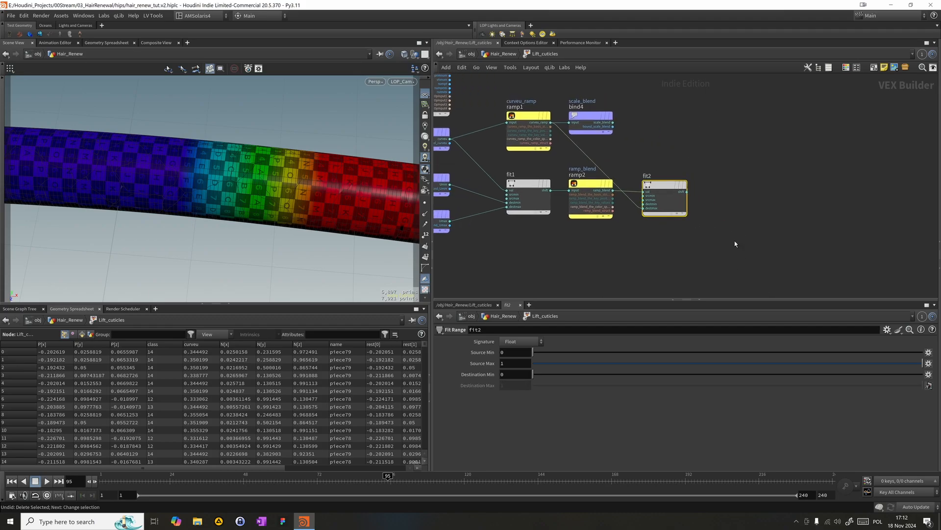
mouse_move(680, 198)
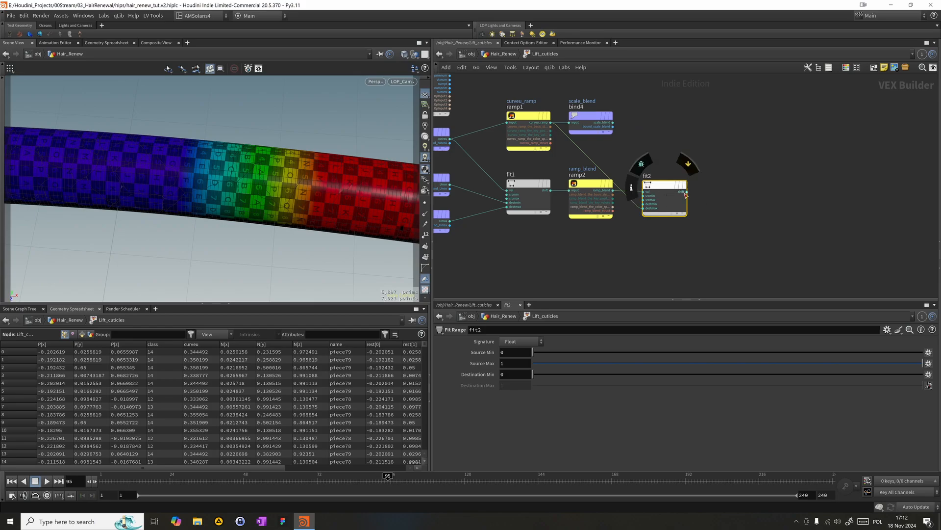
scroll(701, 188, up, 2)
middle_drag(709, 190, 681, 202)
scroll(691, 196, down, 2)
key(Tab)
text(m)
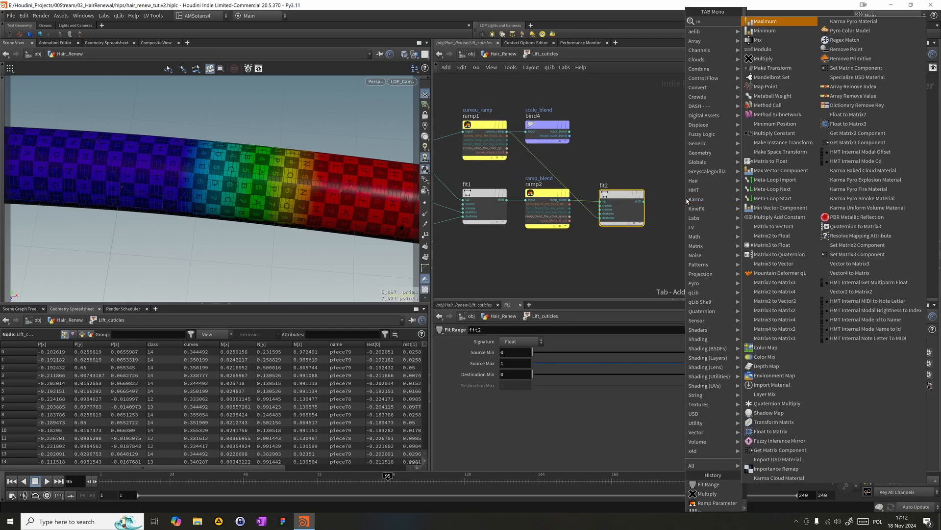
text(ul)
key(Return)
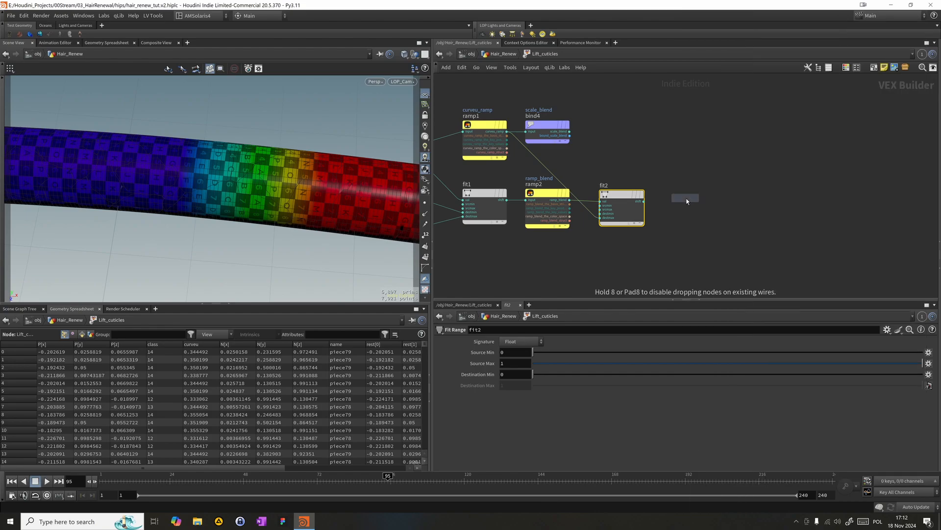
click(686, 199)
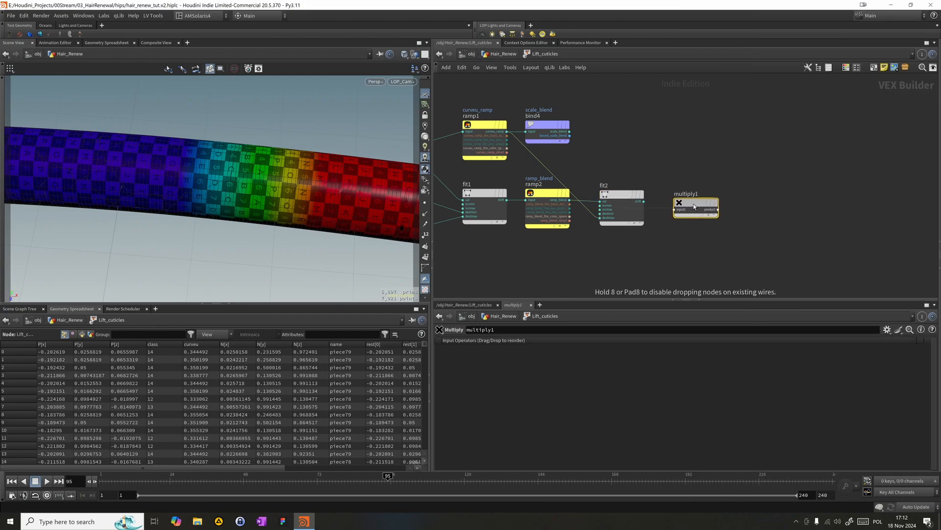
- Connect the global parameters' P output and fit2's shift output to multiply1's first two inputs
scroll(724, 169, down, 5)
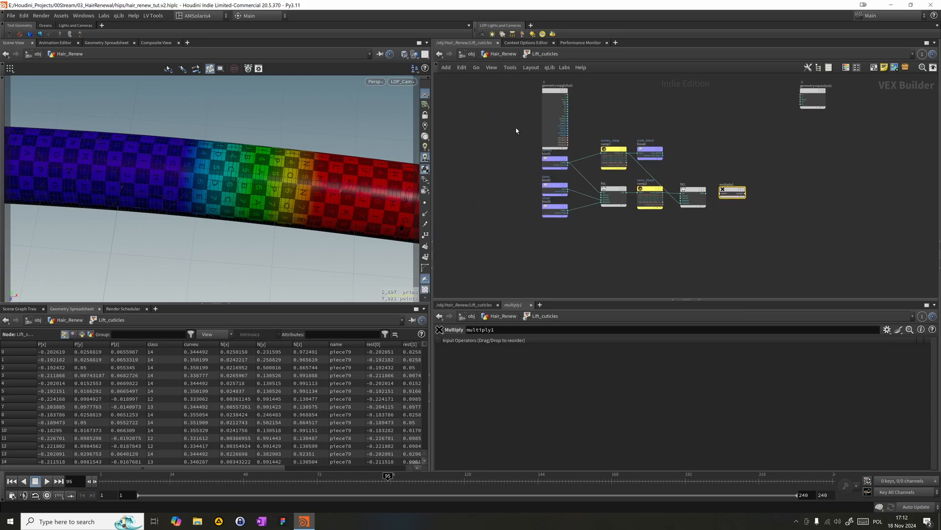
click(568, 96)
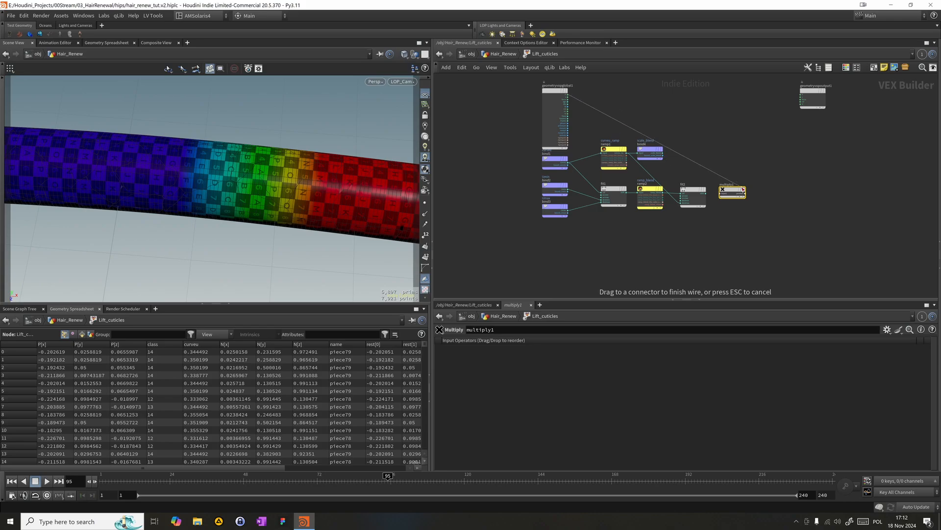
click(723, 194)
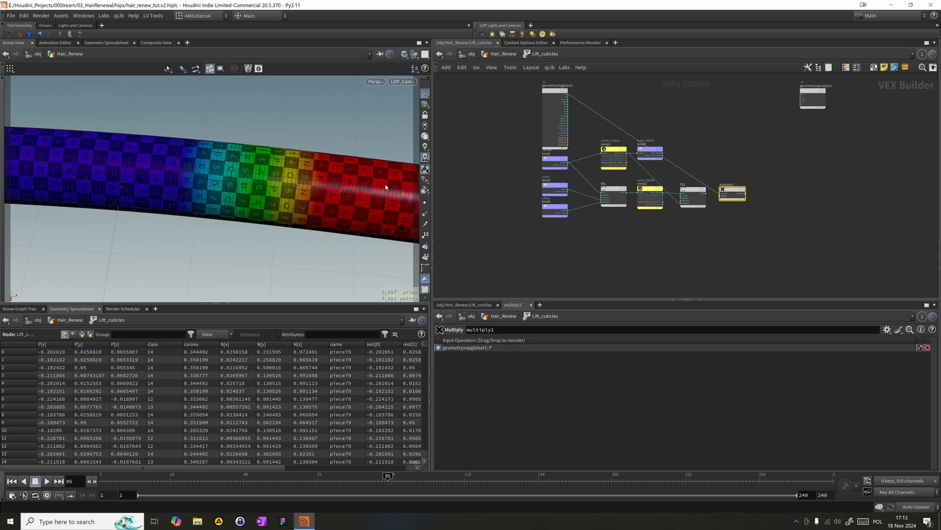
click(704, 192)
drag(723, 197, 723, 196)
- Add a Ramp Parameter node below fit2 and feed its ramp output into multiply1's third input
key(Tab)
text(pram)
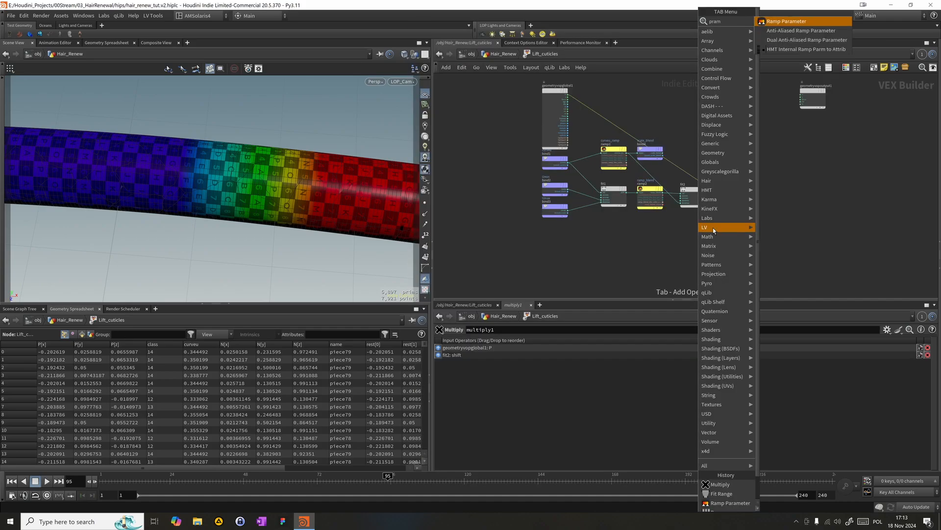
key(Return)
click(713, 228)
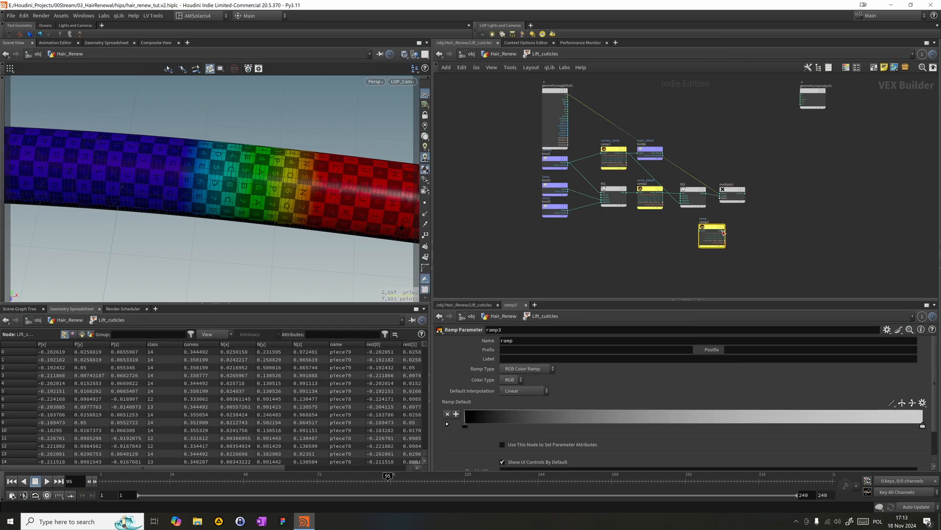
drag(724, 230, 720, 200)
- Name the new ramp parameter disp_mult and label it Diplacement Multiplier
click(540, 340)
text(disp_mult)
key(Tab)
key(Tab)
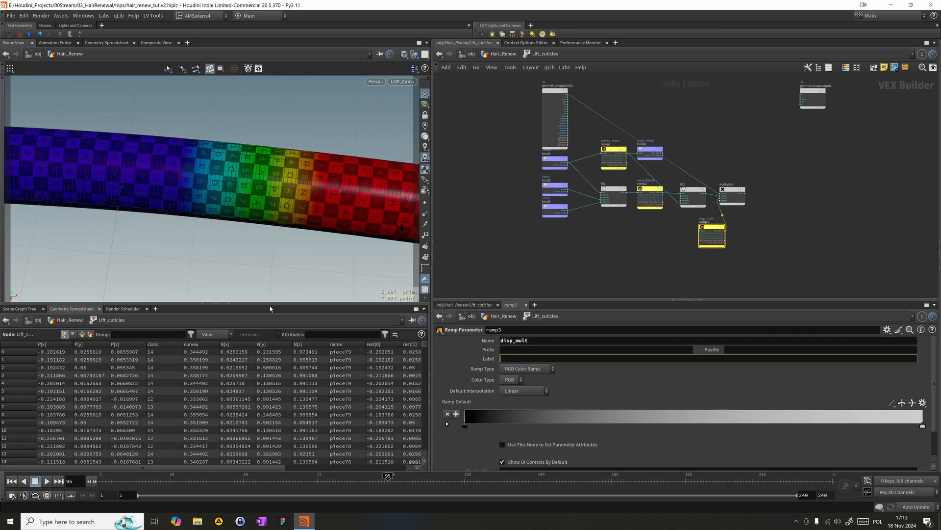
text(Diplacement Multiplier)
key(Return)
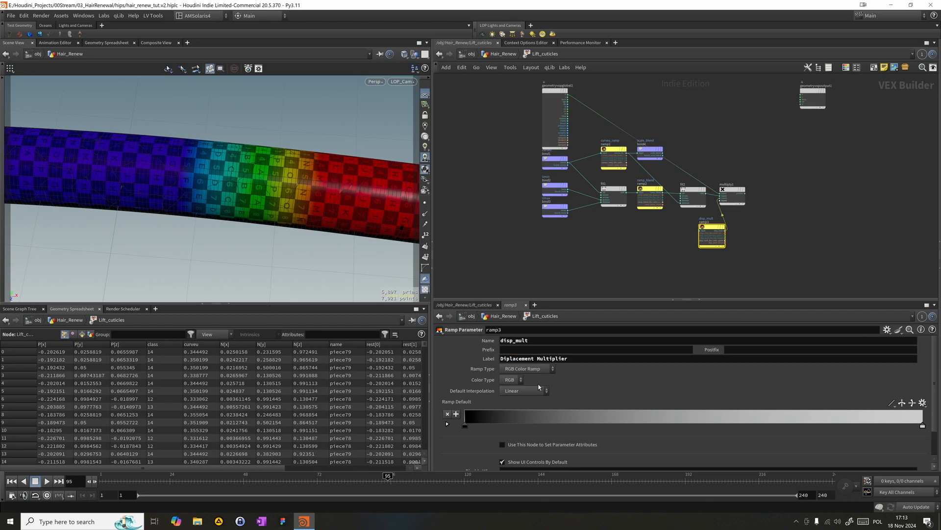
- Set the disp_mult parameter's ramp type to Spline Ramp (float) and align its node directly beneath fit2
click(528, 368)
click(531, 387)
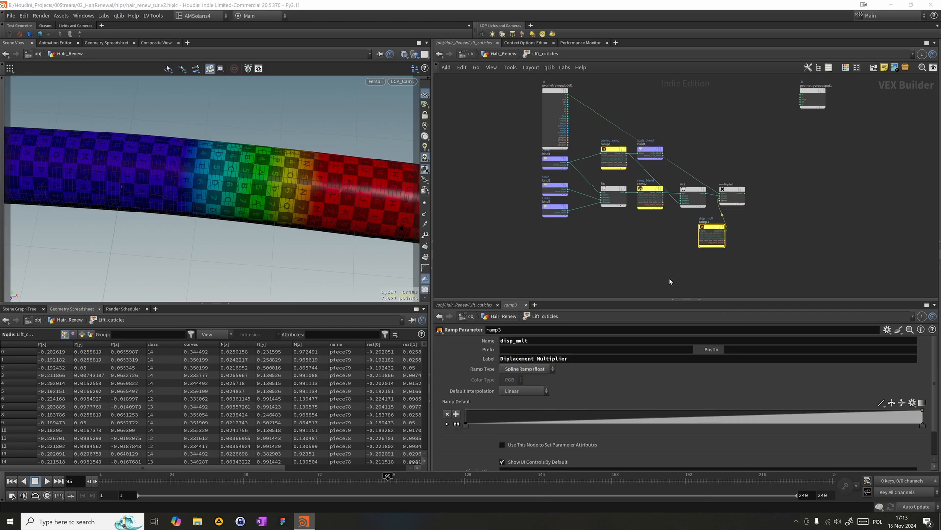
drag(717, 232, 699, 229)
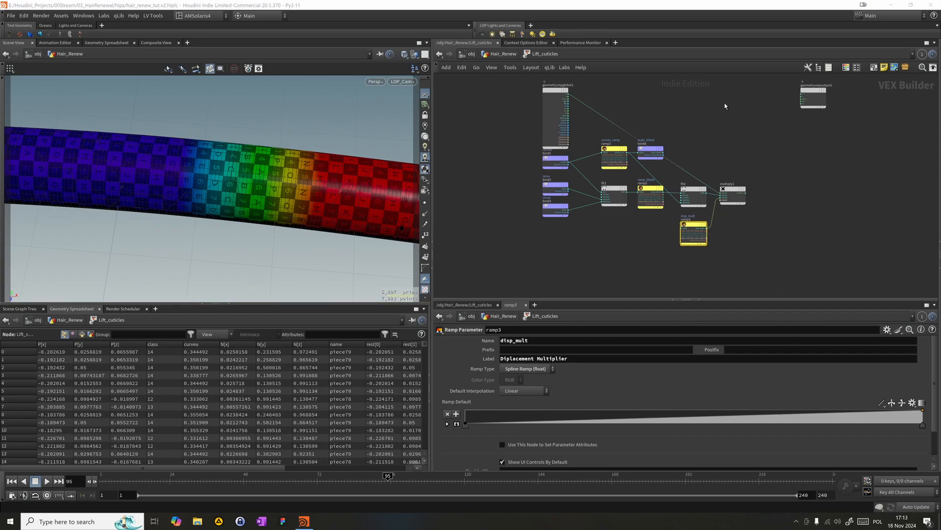
- Replace the P connection on multiply1's first input with the global parameters' N output
middle_drag(726, 106, 669, 131)
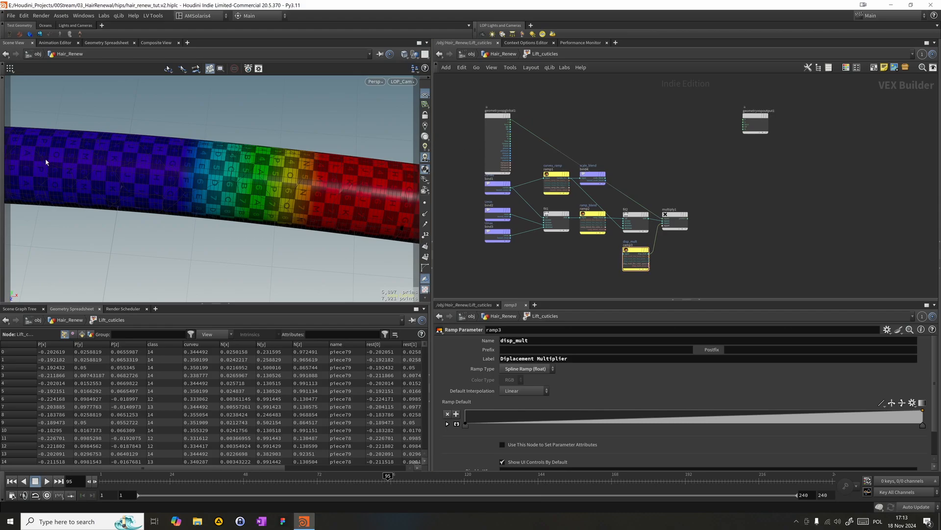
middle_drag(601, 154, 698, 148)
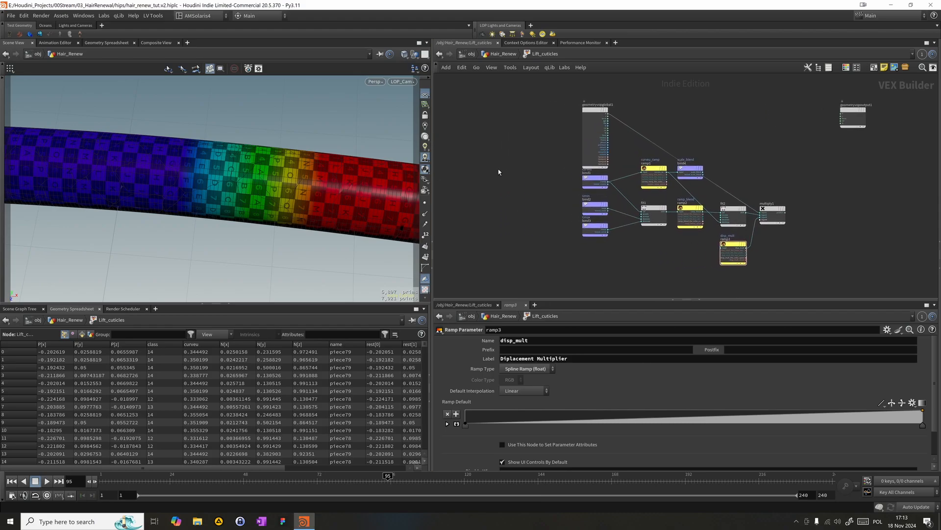
key(Tab)
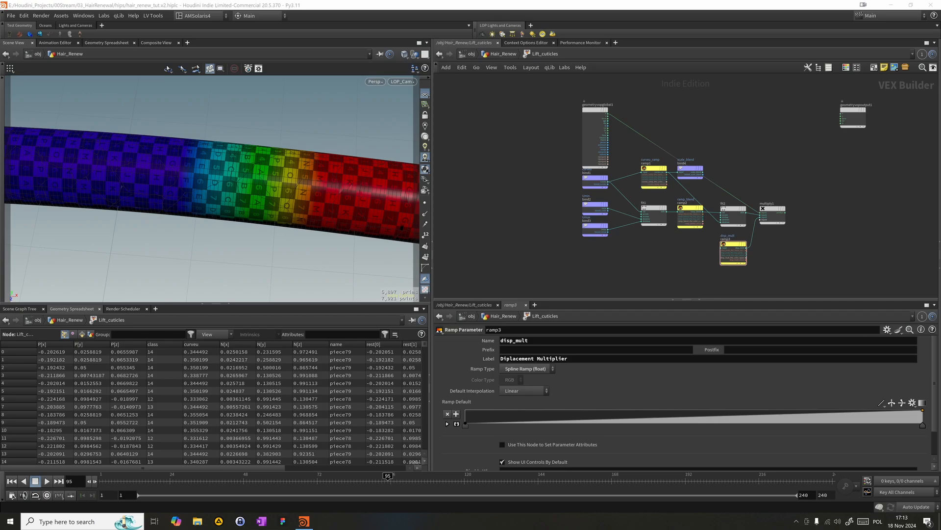
drag(701, 194, 755, 174)
drag(608, 141, 766, 212)
- Create an Add node above the ramps and connect the global P output and multiply1's product to its inputs
click(723, 127)
key(Tab)
text(add)
key(Return)
click(731, 124)
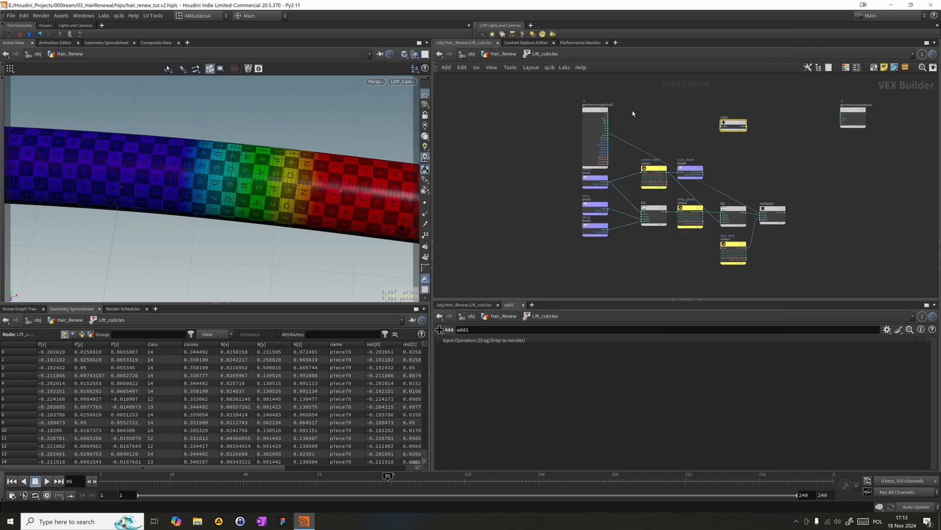
click(609, 118)
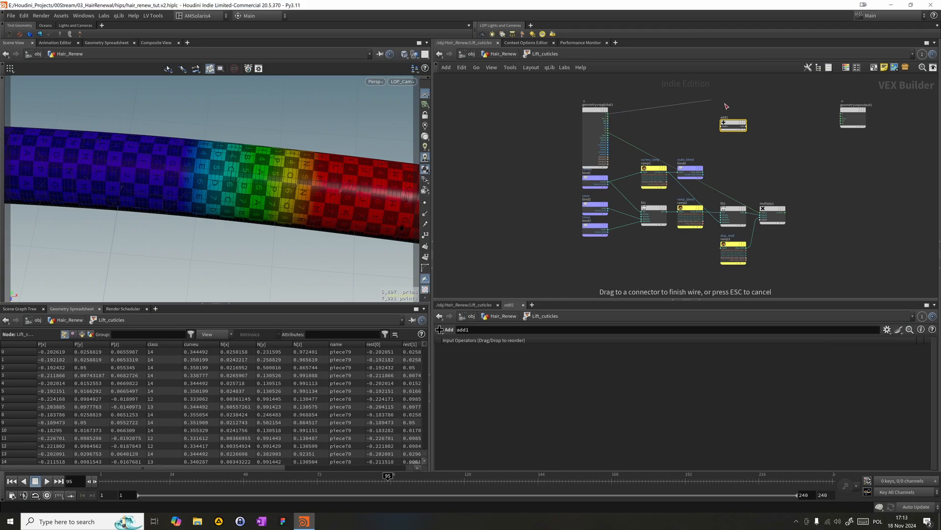
click(721, 126)
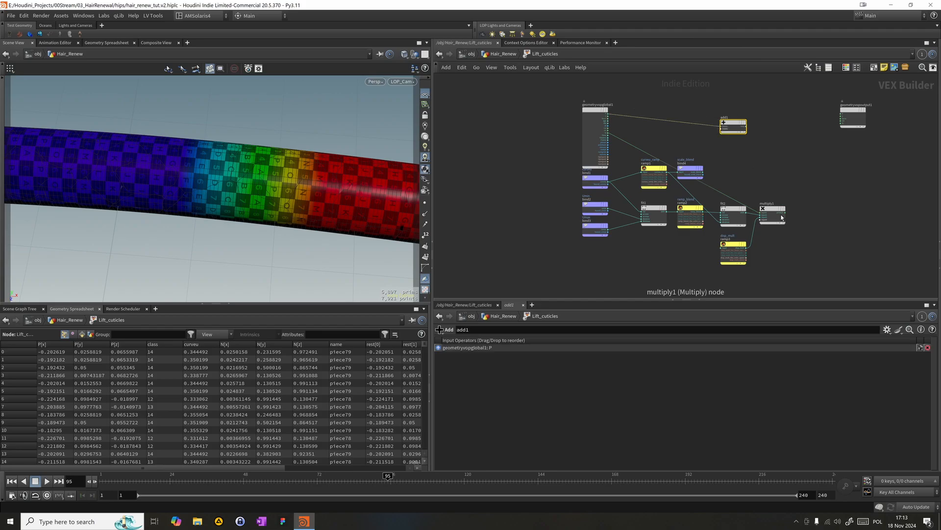
click(786, 215)
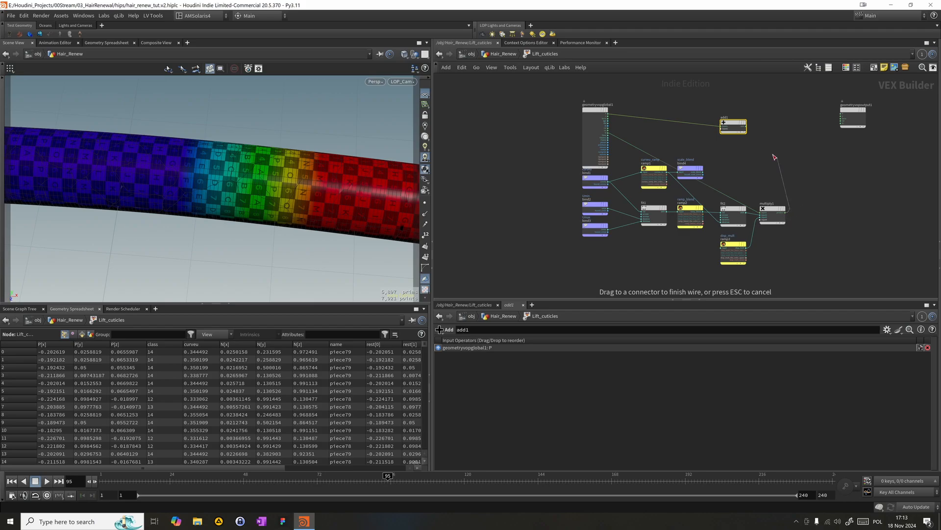
click(719, 129)
- Connect add1's output to the P input of geometryvopoutput1 and move add1 next to that output node
click(747, 127)
middle_drag(816, 147, 760, 157)
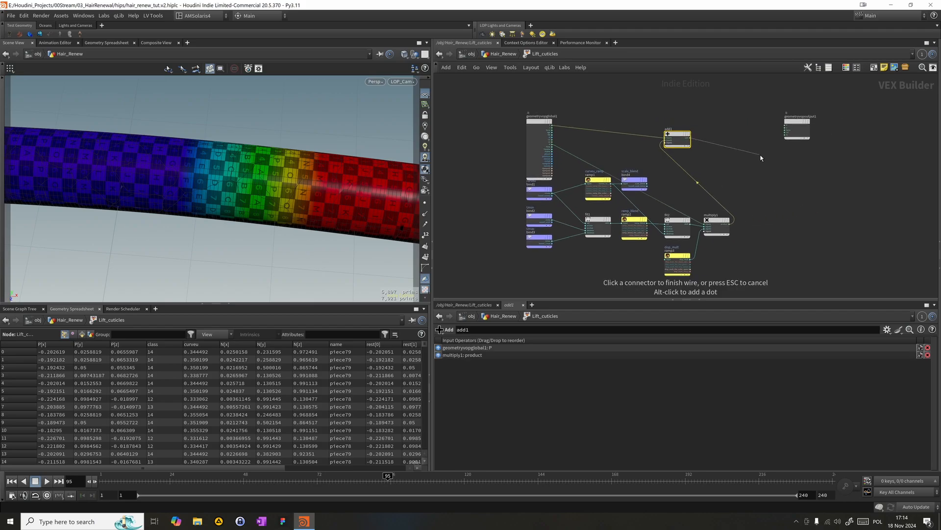
scroll(760, 156, up, 1)
click(792, 122)
drag(666, 137, 754, 128)
mouse_move(808, 115)
mouse_down()
mouse_move(818, 119)
mouse_move(808, 122)
mouse_up()
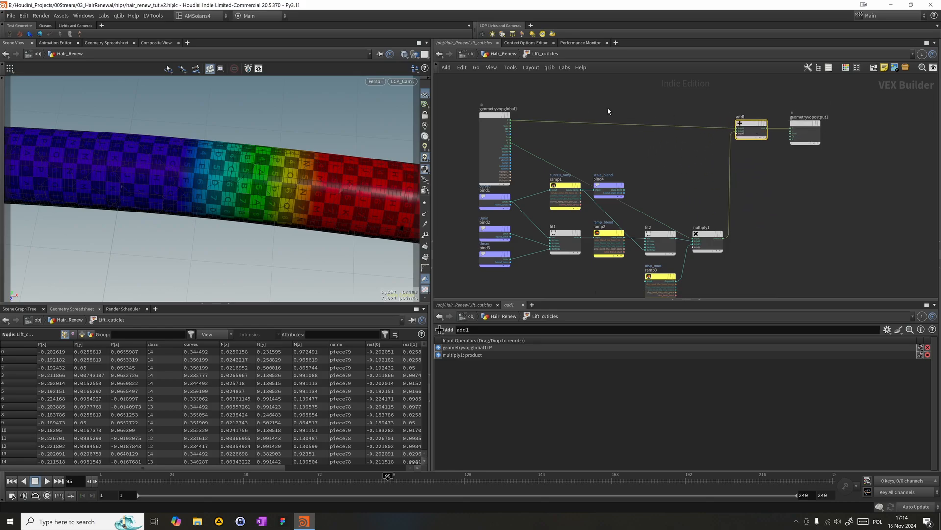
- Return to the Hair_Renew network, enlarge the parameter area and raise the Shape Ramp's point 2 to value 1 at position 0.996249
click(492, 53)
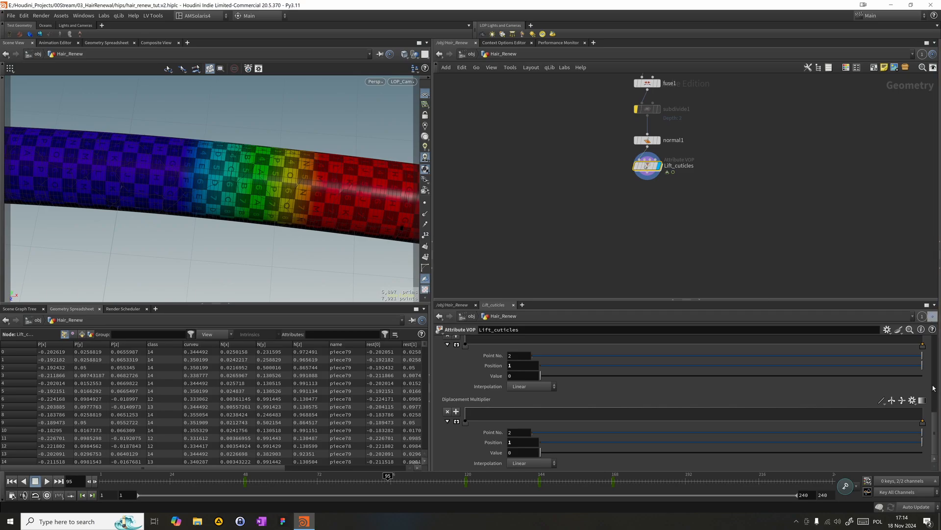
drag(801, 301, 804, 252)
drag(925, 348, 922, 330)
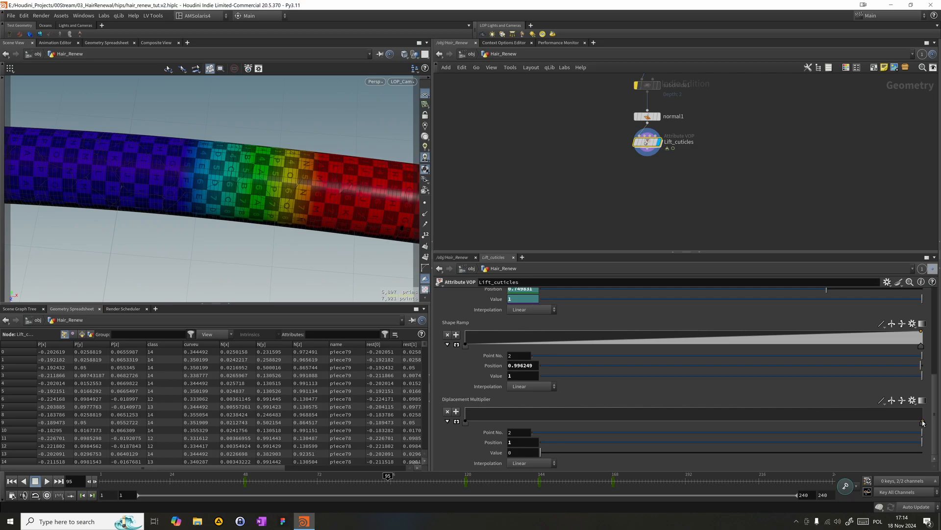
- Raise point 2 of the Displacement Multiplier ramp to value 1 at position 1
mouse_move(924, 422)
mouse_down()
mouse_move(915, 412)
mouse_move(922, 419)
mouse_move(923, 407)
mouse_up()
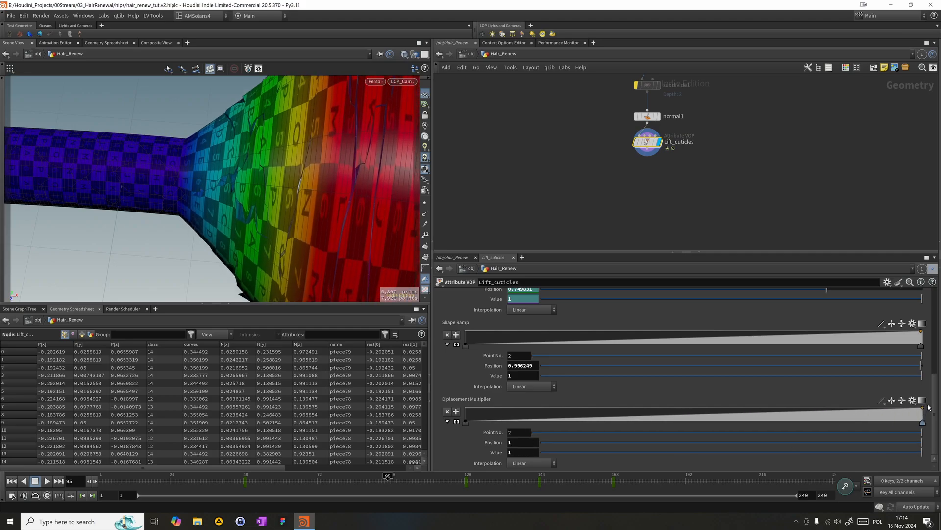
scroll(657, 433, up, 1)
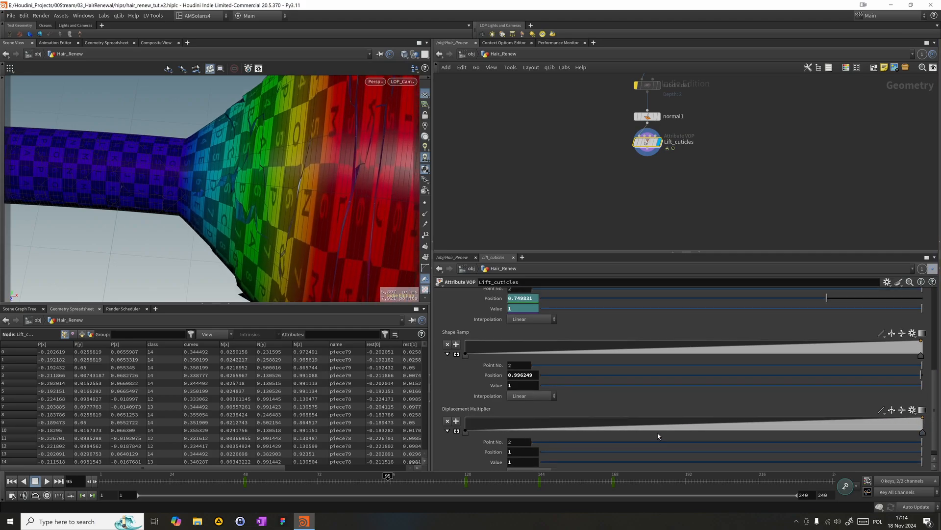
mouse_move(936, 409)
mouse_down()
mouse_move(936, 428)
mouse_move(933, 373)
mouse_move(933, 423)
mouse_up()
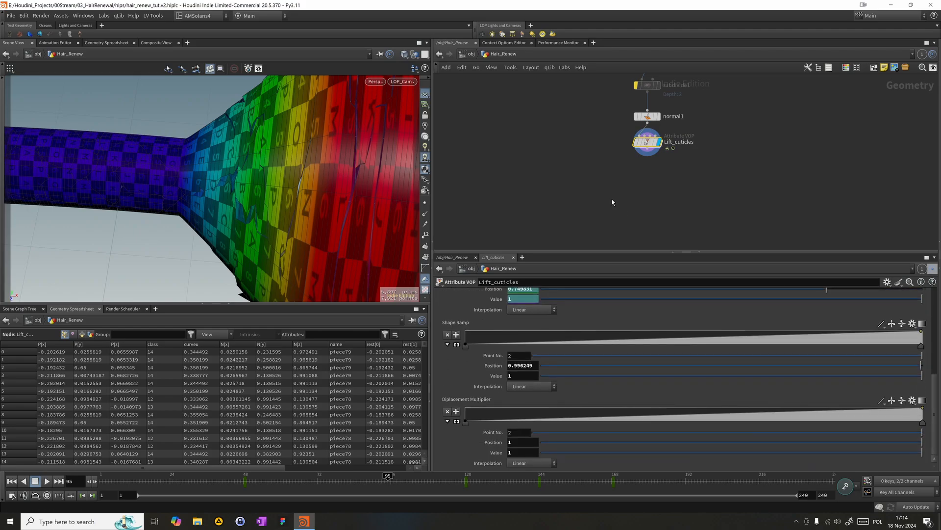
- Open the Lift_cuticles VOP network and delete the disp_mult ramp parameter node
double_click(650, 145)
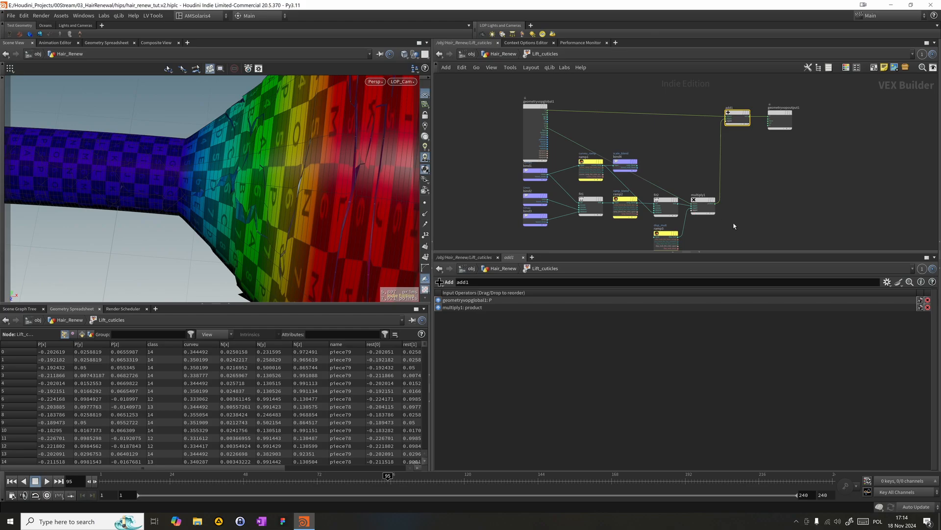
middle_drag(730, 227, 736, 206)
right_click(715, 190)
drag(642, 215, 690, 230)
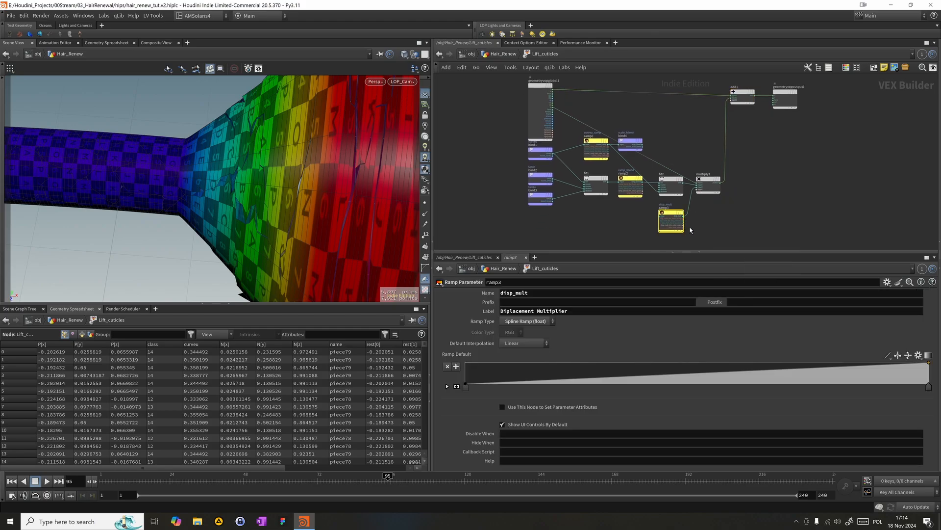
key(Delete)
- Create a float Parameter node below fit2 and connect its output to multiply1's next free input
key(Tab)
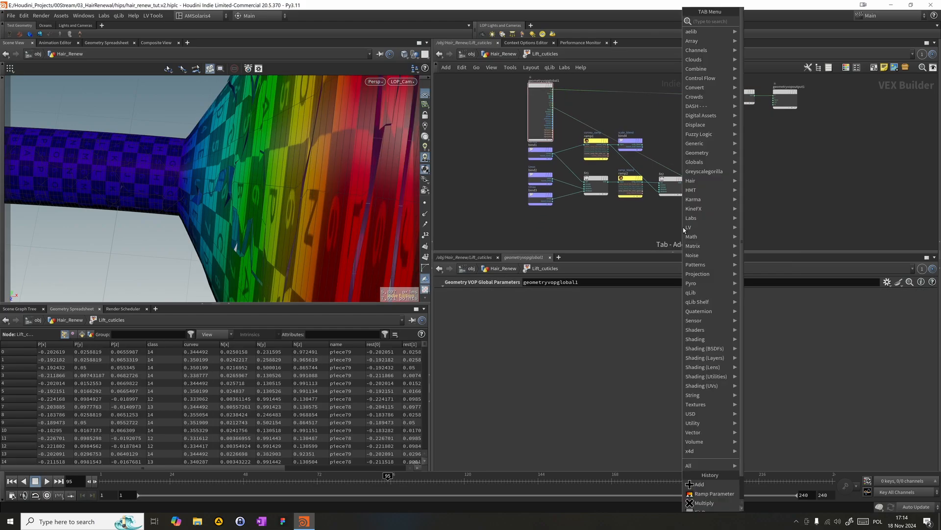
text(pra)
key(Return)
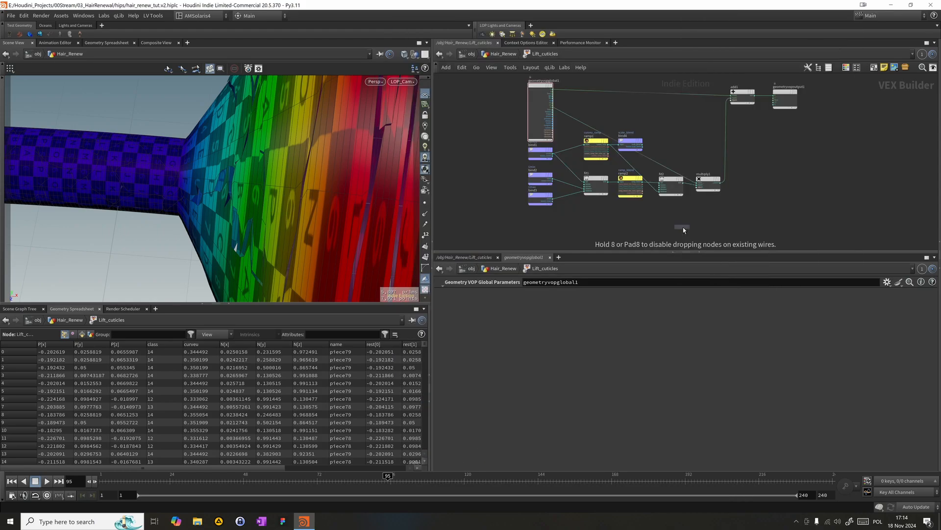
scroll(683, 227, up, 1)
click(672, 217)
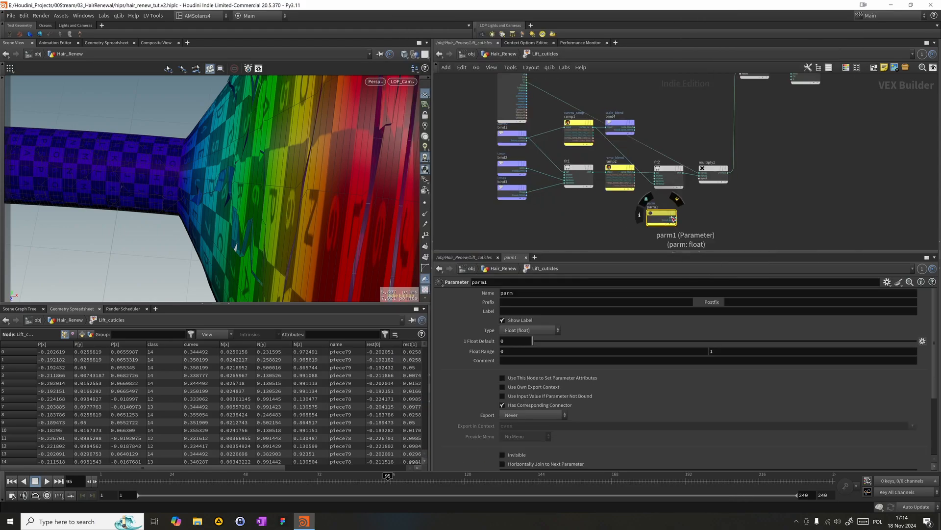
click(674, 217)
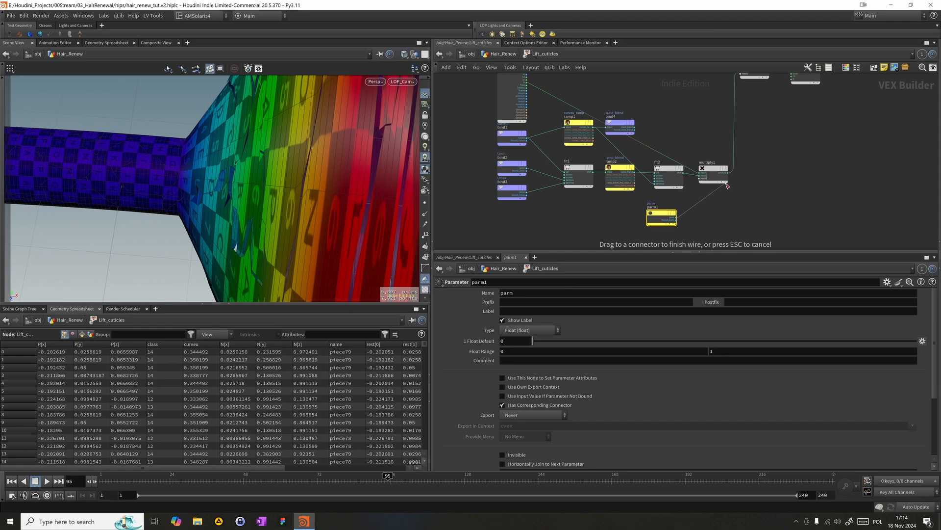
click(701, 180)
- Set both the name and the label of the new parameter to disp_mult
double_click(519, 294)
text(disp_)
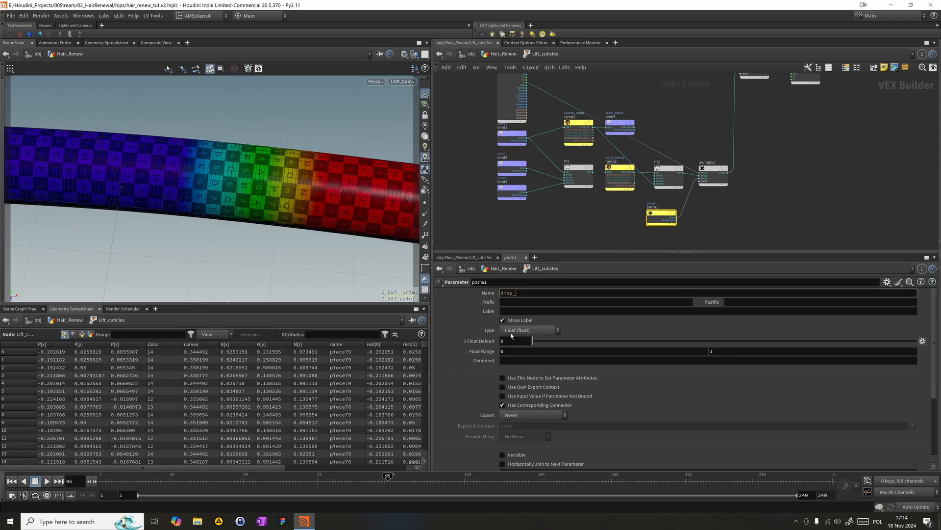
text(mult)
key(Tab)
key(Tab)
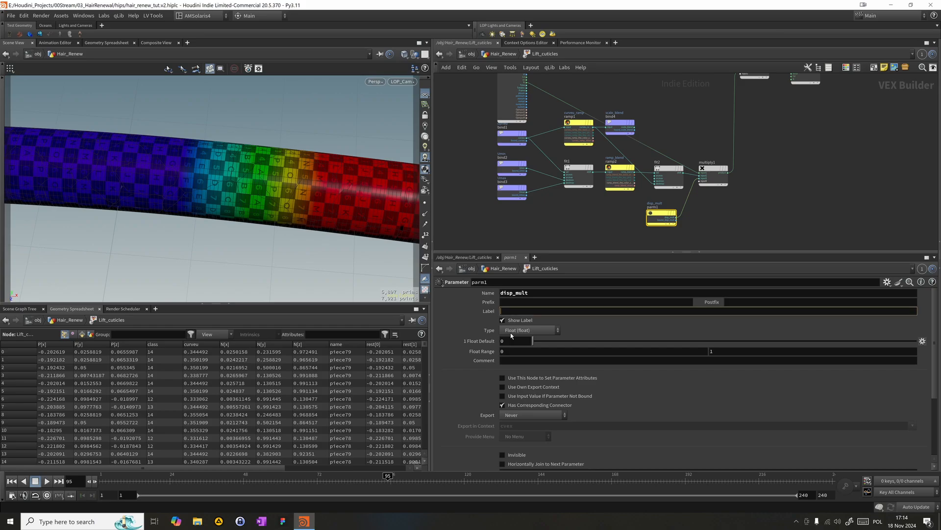
text(disp_mult)
key(Return)
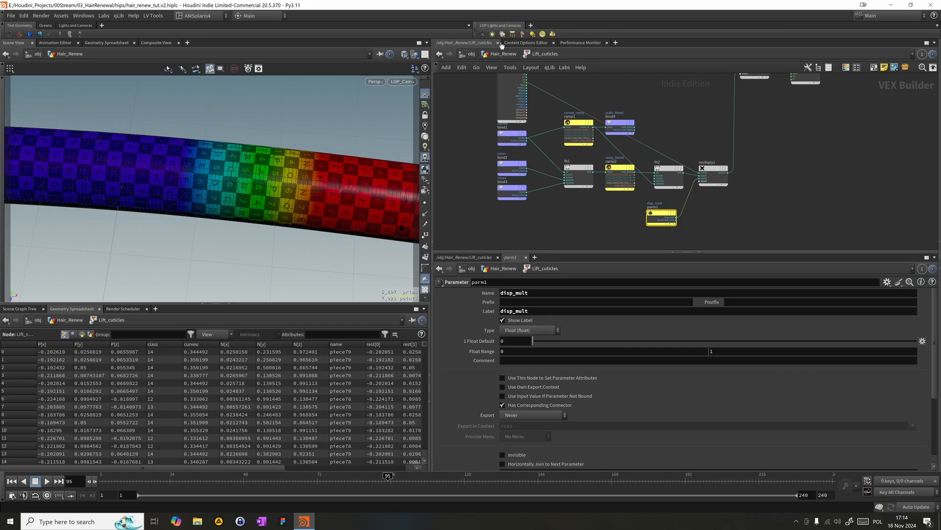
- Return to the Hair_Renew network and set the disp_mult parameter of Lift_cuticles to 0.01
key(u)
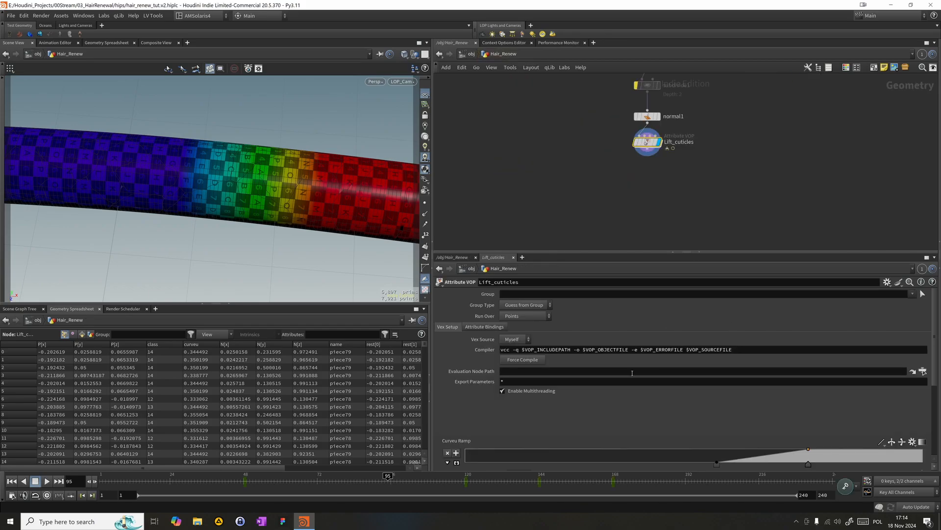
drag(936, 368, 936, 443)
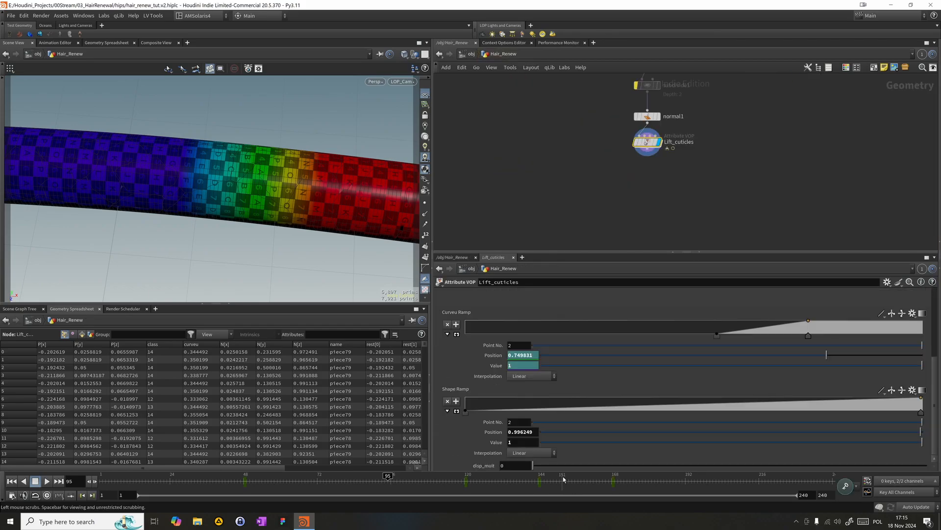
drag(541, 465, 539, 467)
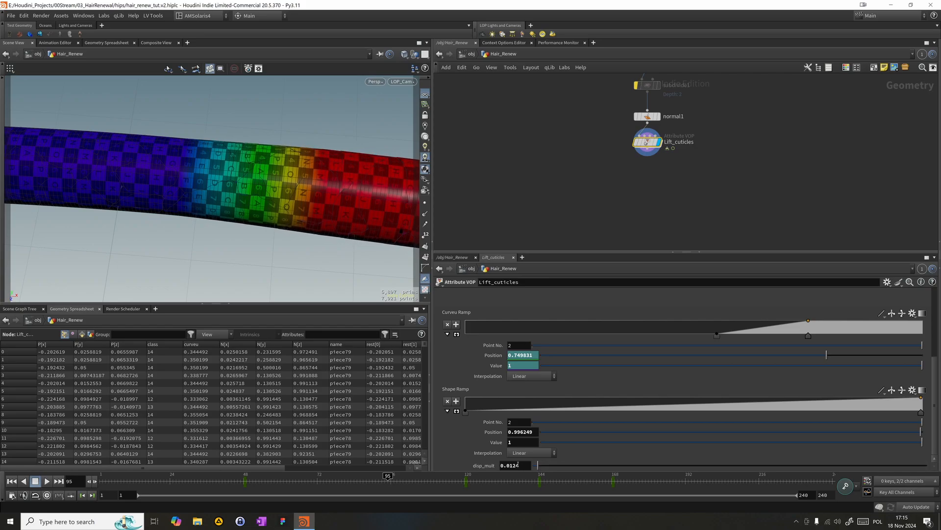
key(BackSpace)
key(BackSpace)
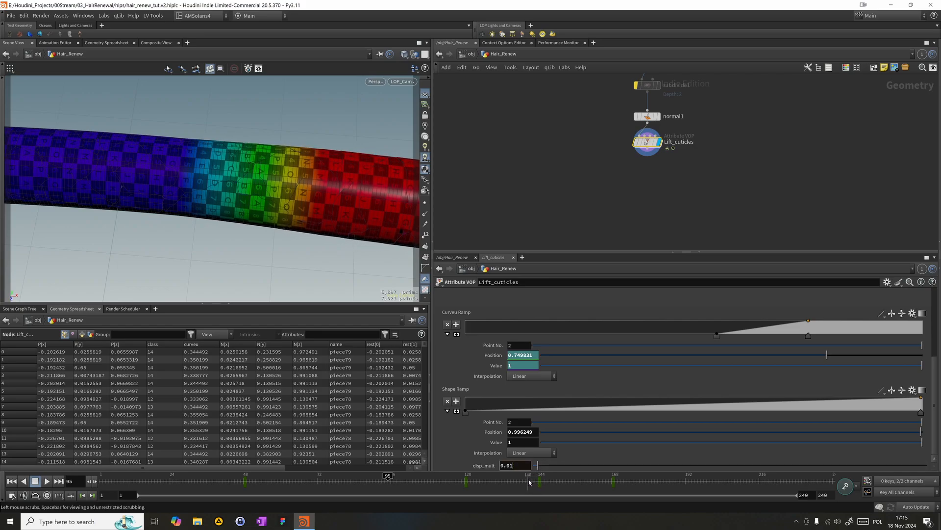
key(Return)
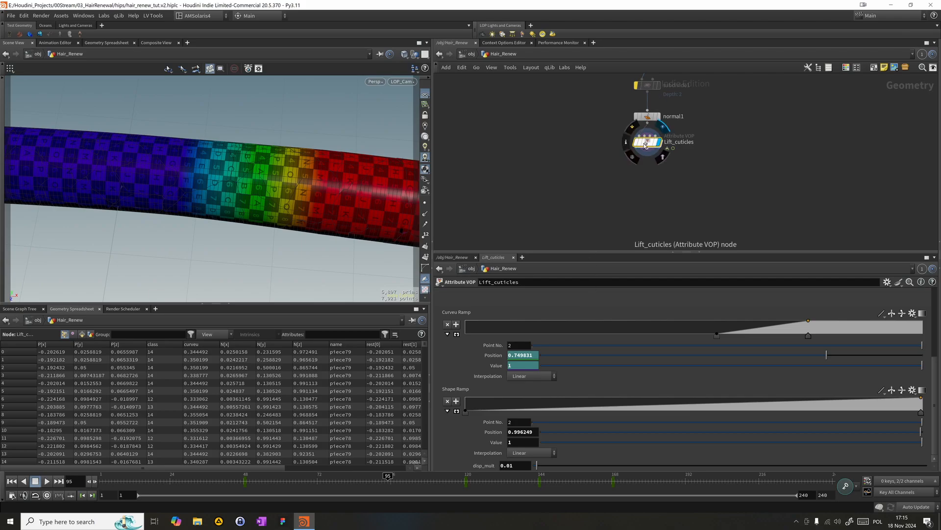
- In the Lift_cuticles network, wire Umin to fit1's srcmin and bound_Umax to its srcmax, and cut the destmin and destmax wires
double_click(647, 144)
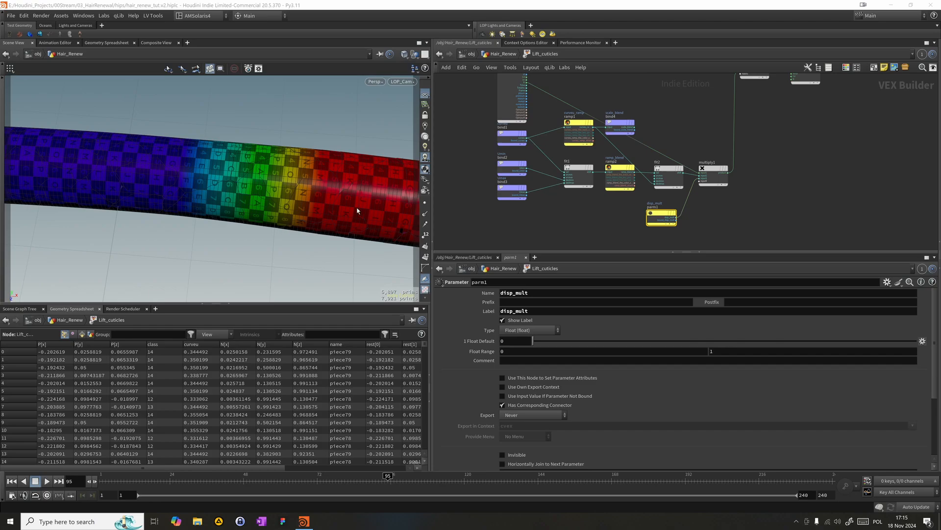
scroll(539, 184, down, 10)
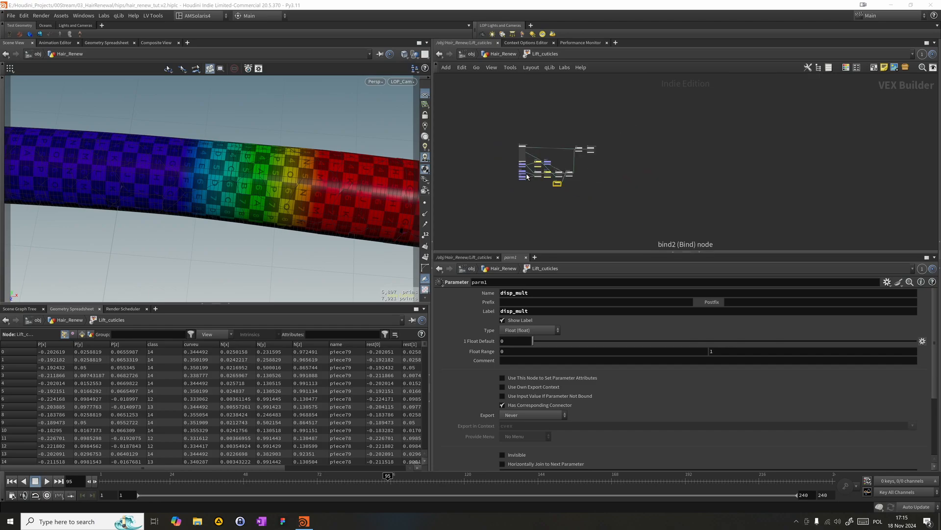
scroll(539, 185, up, 12)
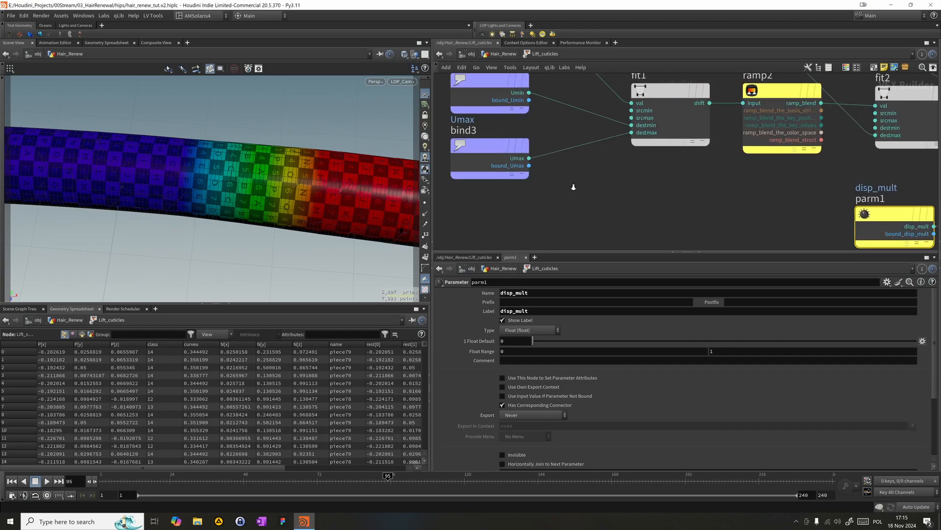
middle_drag(554, 192, 560, 207)
drag(538, 129, 641, 146)
drag(538, 202, 641, 162)
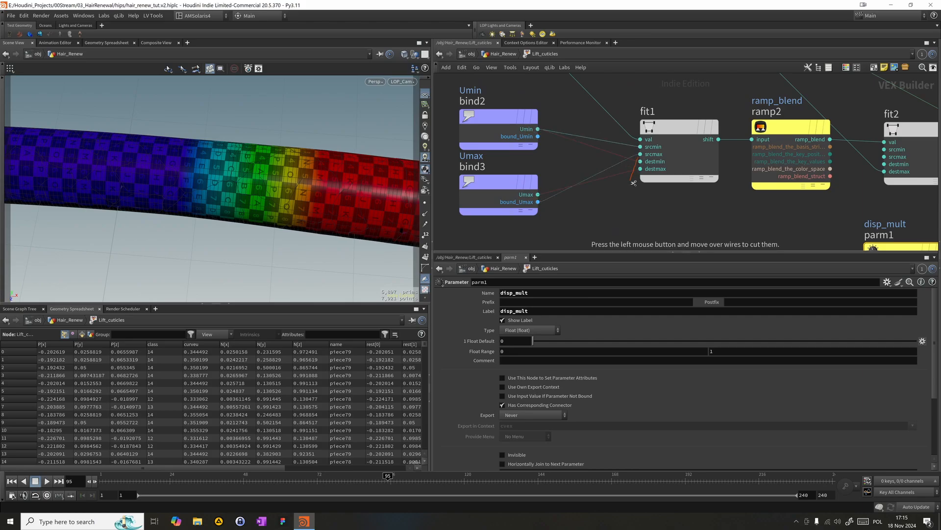
scroll(644, 196, down, 2)
right_drag(643, 196, 656, 200)
middle_drag(656, 200, 631, 194)
click(645, 169)
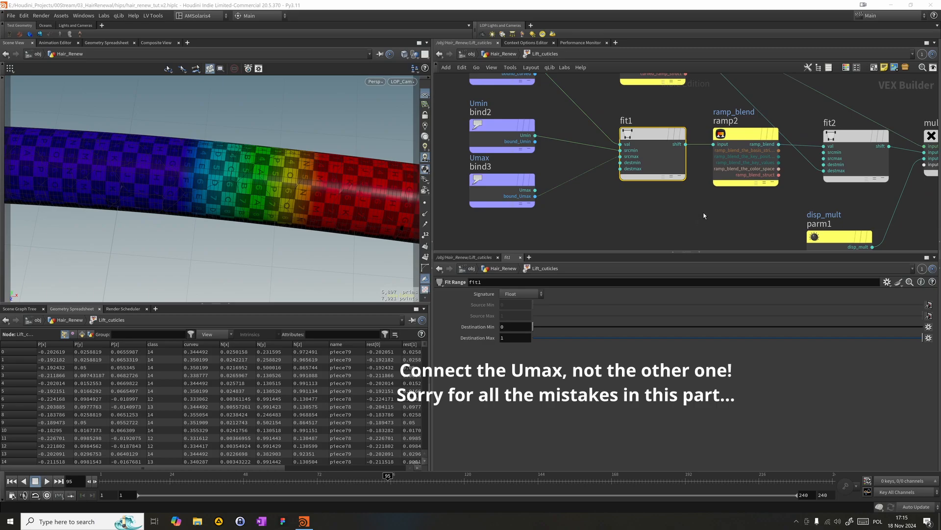
- Connect bind3's Umax output to fit1's srcmax and parm1 to multiply1's next free input, with bind3 aligned under bind2
scroll(699, 222, down, 3)
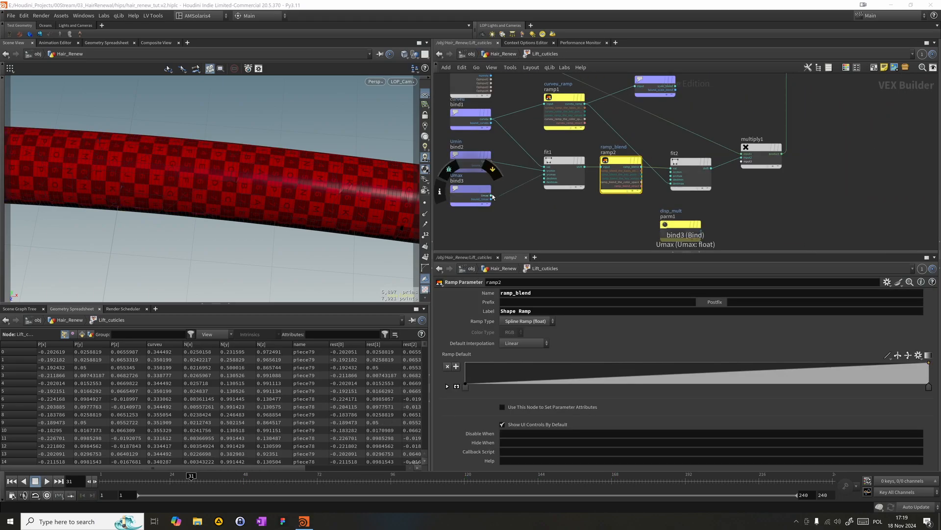
drag(491, 202, 553, 174)
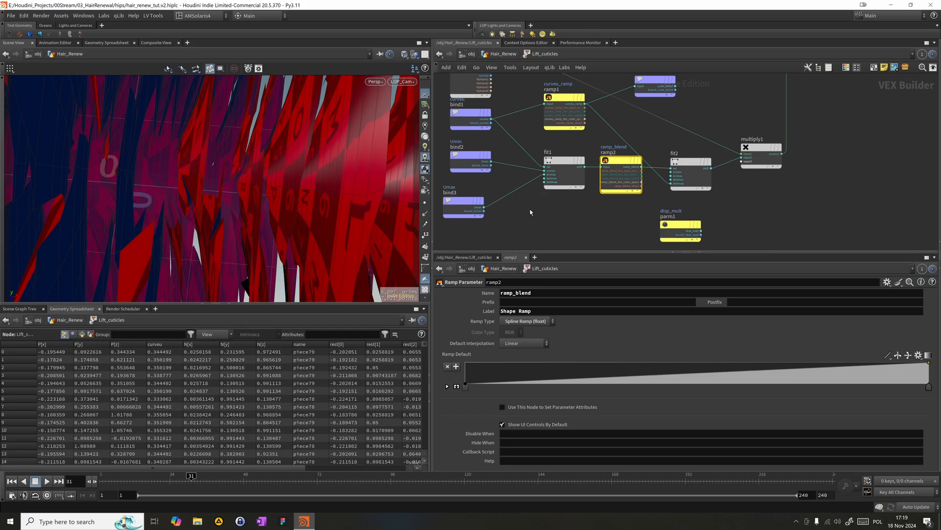
scroll(529, 216, down, 2)
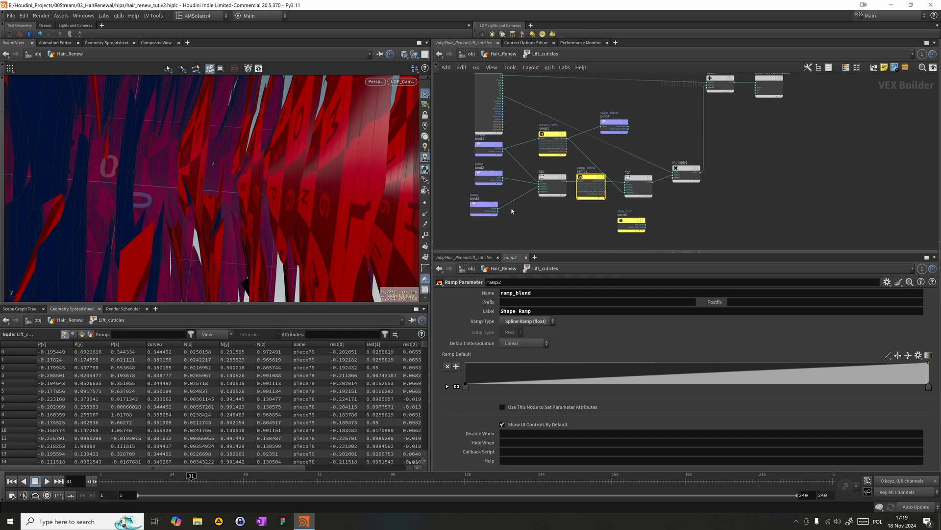
drag(482, 204, 487, 205)
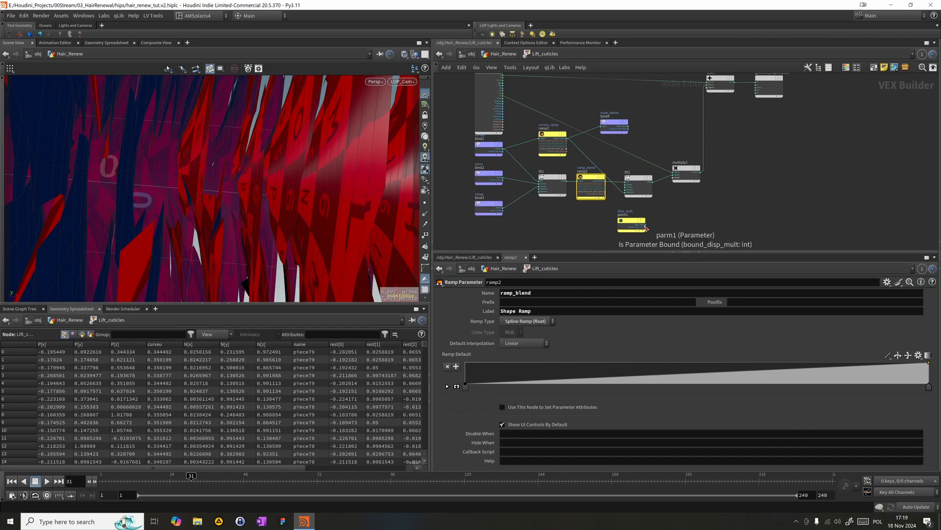
drag(645, 228, 671, 182)
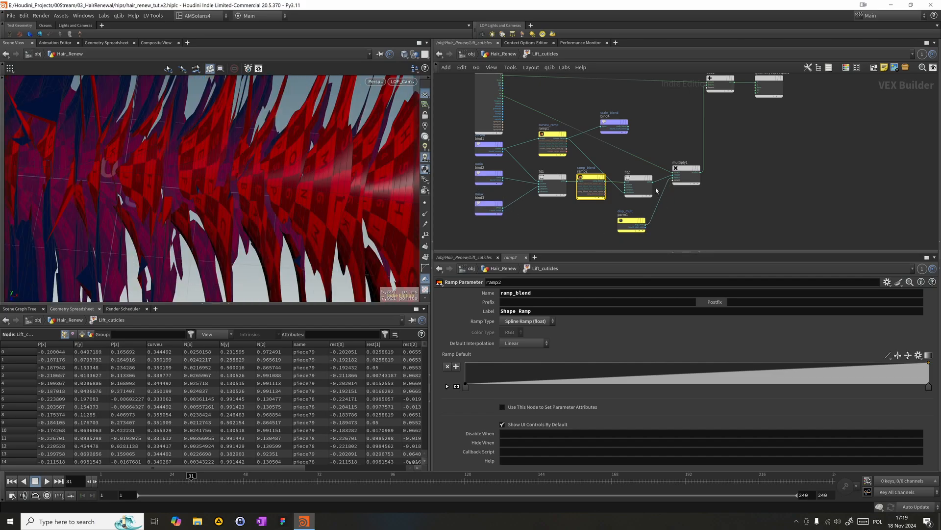
- Return to Hair_Renew, set the Displacement of Lift_cuticles to 0.0125 and move the timeline to frame 87
click(514, 54)
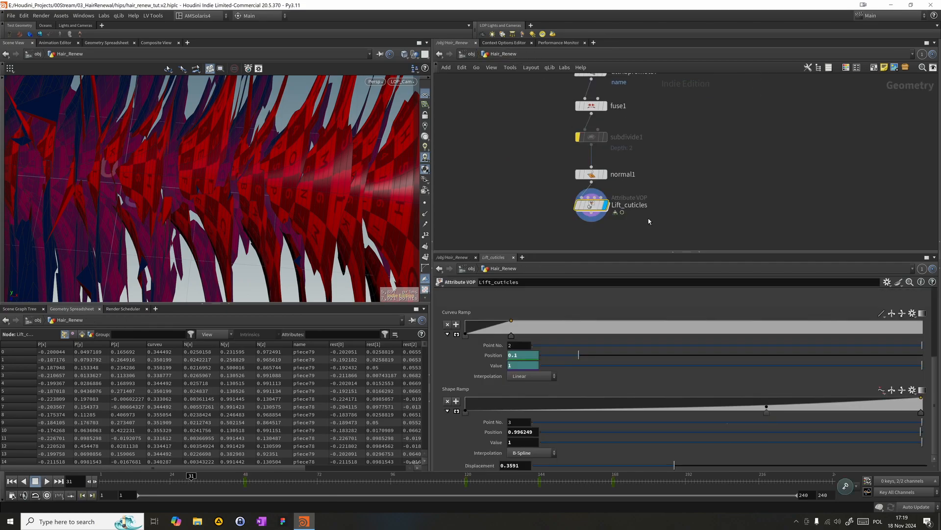
drag(534, 469, 539, 467)
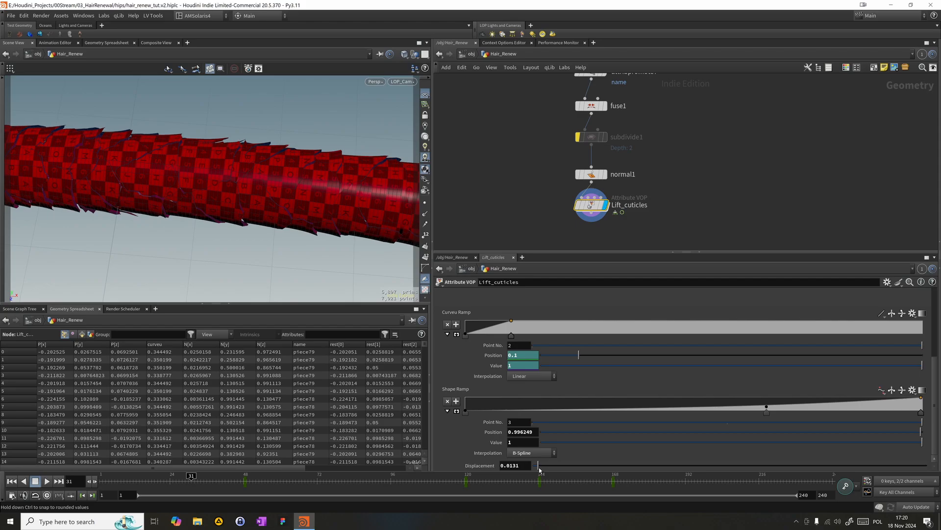
click(516, 465)
text(25)
key(Return)
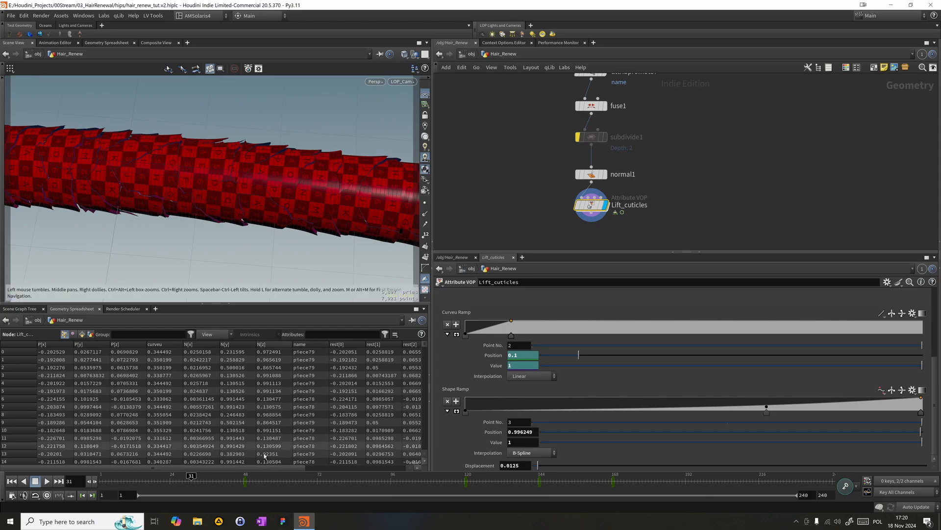
drag(192, 484, 363, 421)
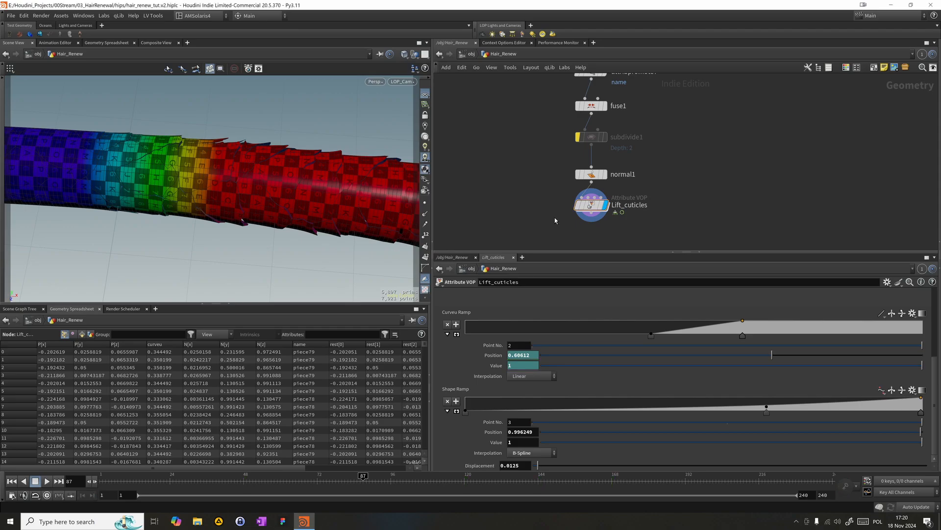
- Add a PolyExtrude node below Lift_cuticles and connect the Lift_cuticles output to its first input
key(Tab)
text(polyex)
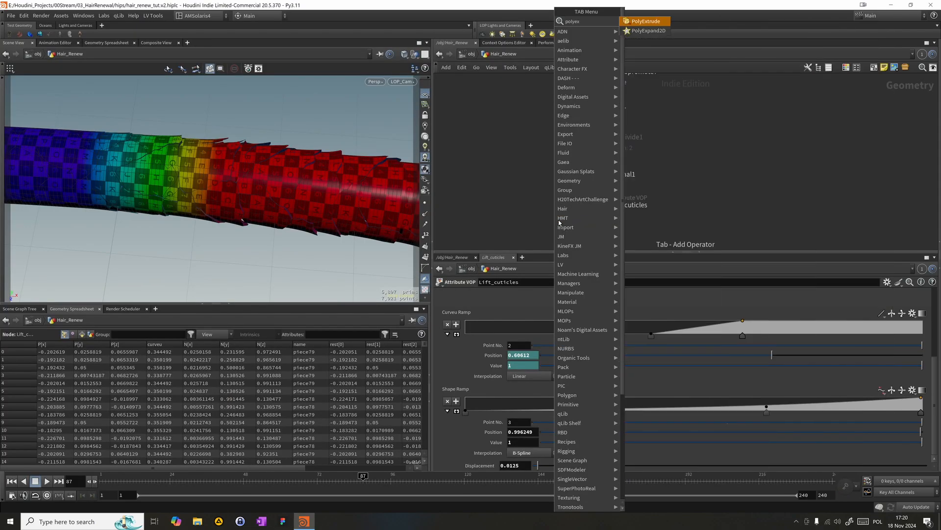
key(Return)
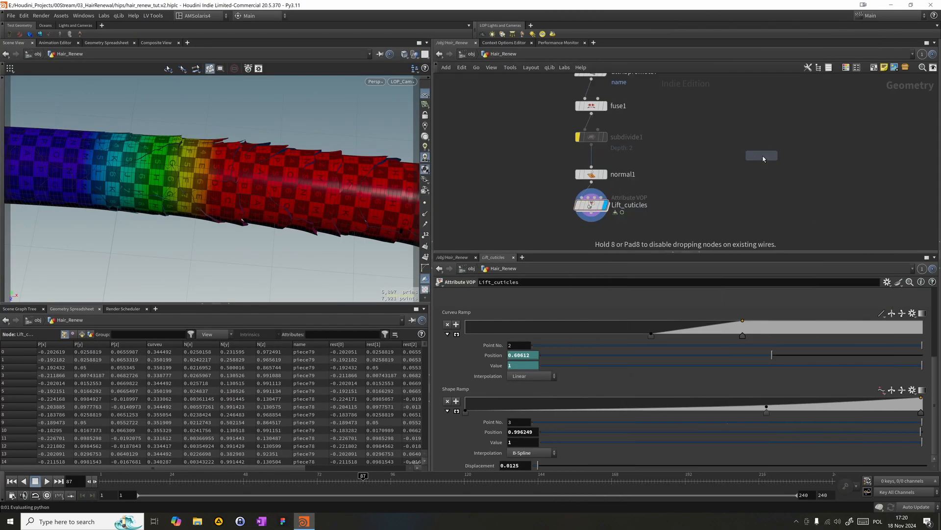
click(574, 239)
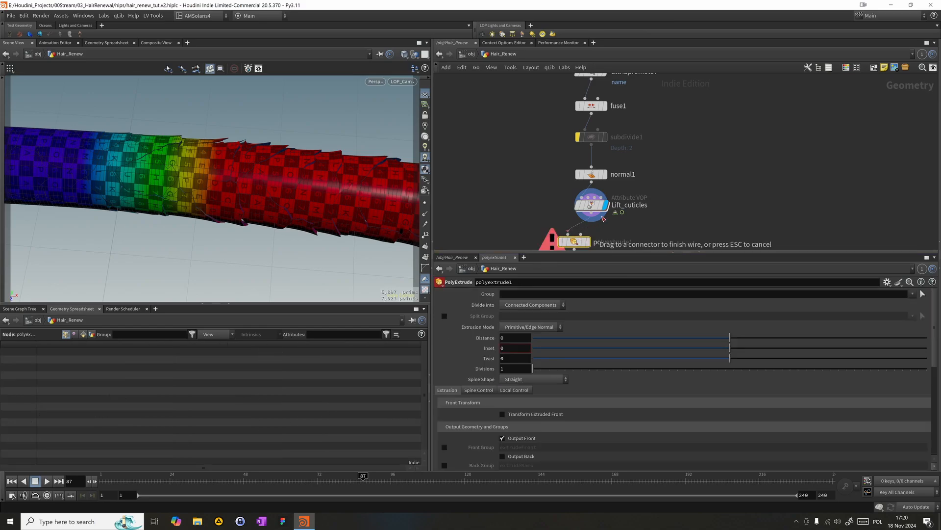
drag(576, 216, 589, 206)
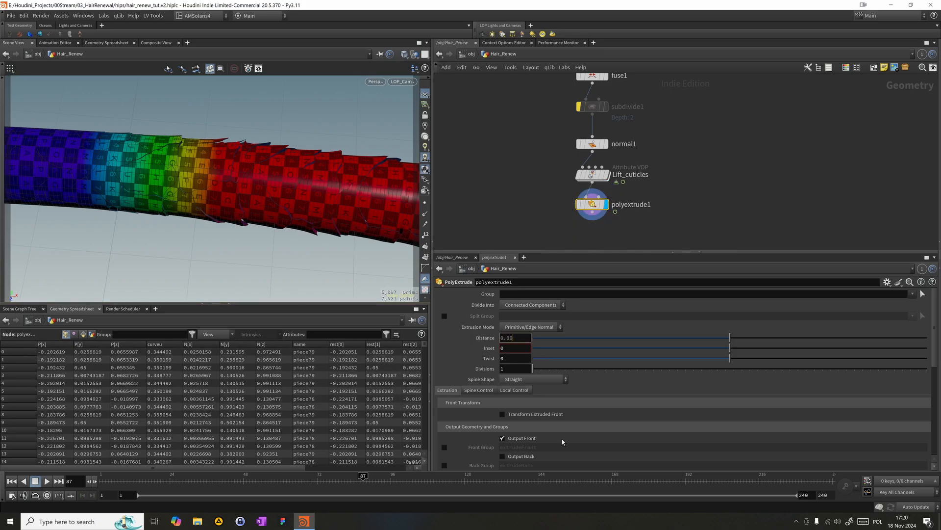
- Set the Distance of polyextrude1 to 0.005 and enable Output Back
text(5)
key(Return)
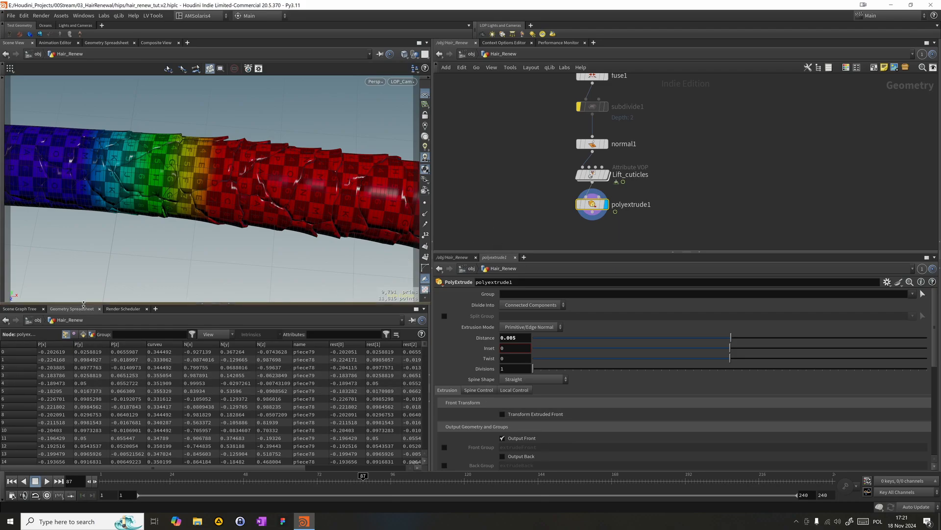
click(515, 459)
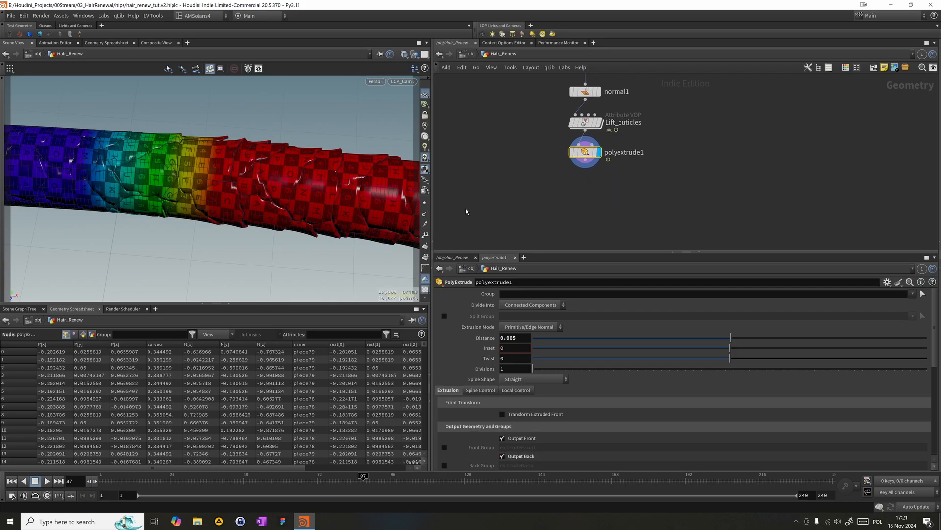
- Add a Normal node below polyextrude1, connect it to the extrusion's output and display its result
click(572, 192)
key(Tab)
text(norm)
key(Return)
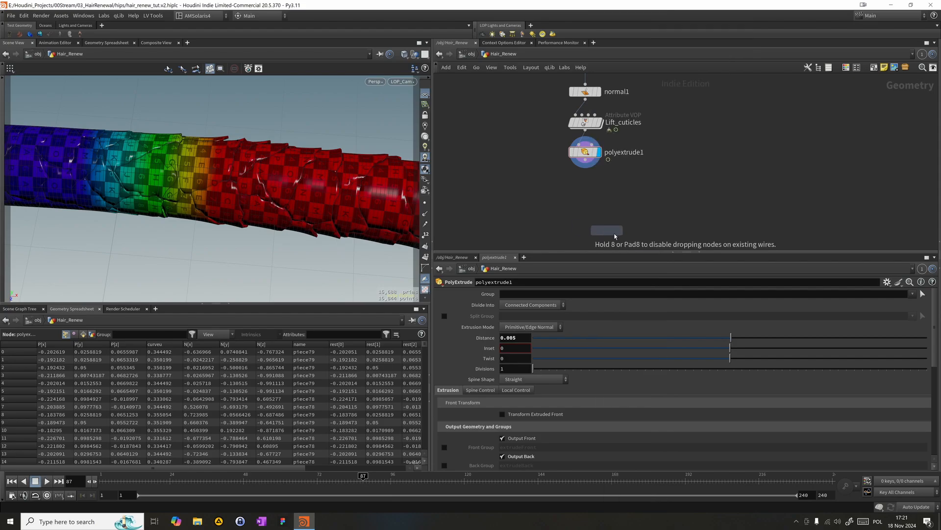
click(585, 173)
mouse_move(587, 165)
mouse_down()
mouse_move(578, 173)
mouse_move(592, 182)
mouse_up()
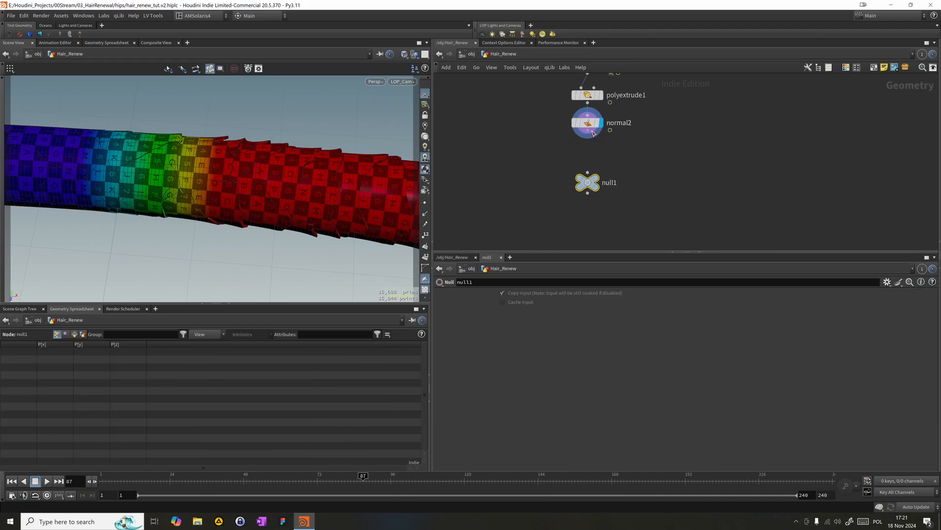
- Add a Null node below normal2 and name it OUT_Scales
drag(592, 133, 587, 174)
double_click(610, 183)
text(OU)
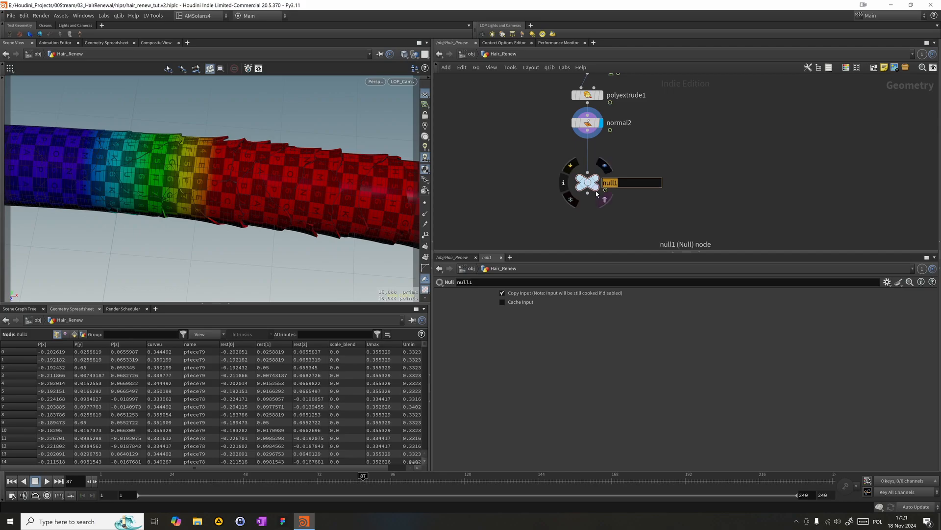
text(T_Scales)
key(Return)
scroll(631, 179, up, 2)
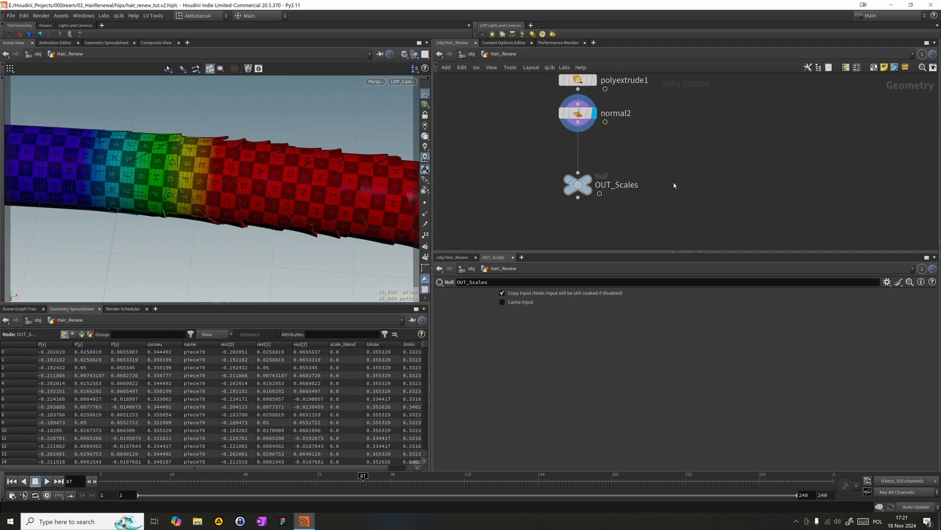
- Open the AMV_KarmaLC network in a second network pane and set the SOP Path of Hair_Broken to the OUT_Scales null
scroll(677, 182, down, 3)
click(939, 239)
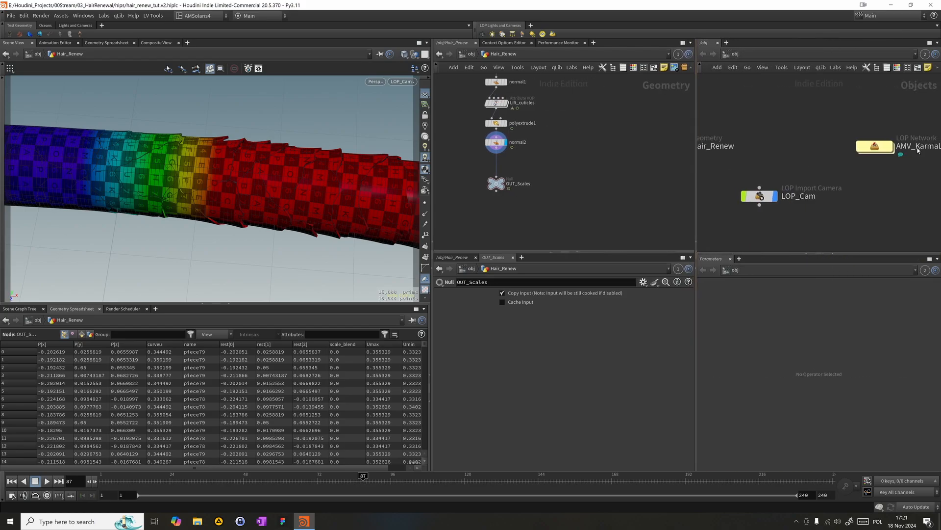
double_click(875, 146)
click(721, 115)
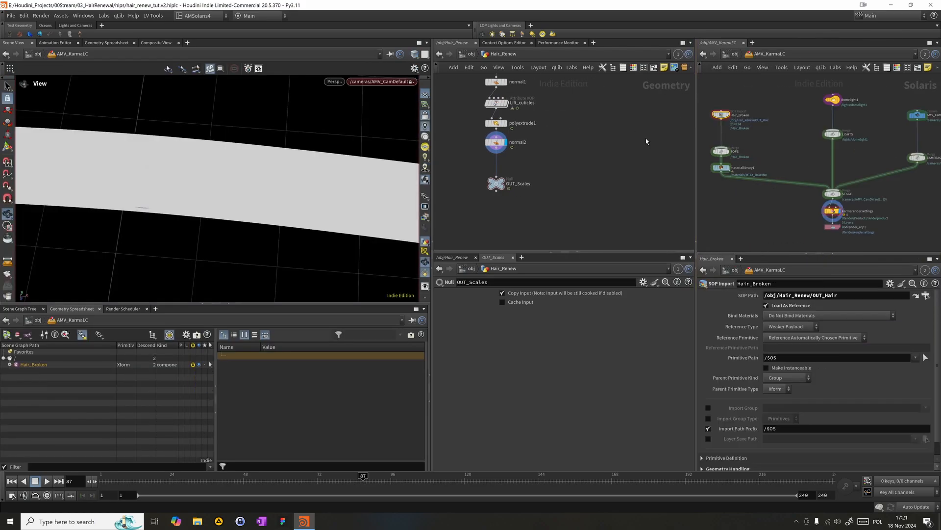
drag(497, 188, 790, 295)
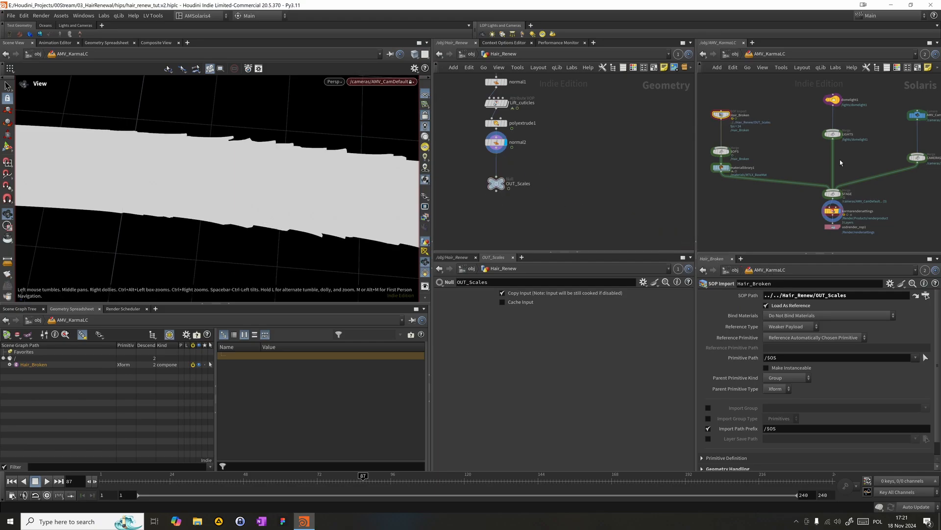
- Reframe AMV_CamDefault on the hair to a Translate of about 0.233, 2.007, 1.121 and scrub the timeline to frame 199
click(917, 115)
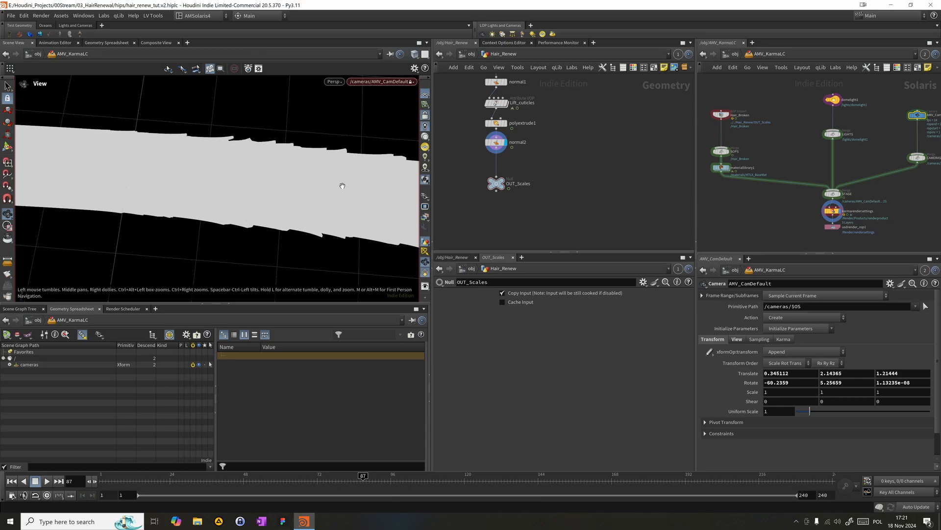
middle_drag(320, 187, 374, 196)
scroll(374, 196, up, 1)
mouse_move(291, 479)
mouse_down()
mouse_move(56, 475)
mouse_move(597, 478)
mouse_move(127, 478)
mouse_up()
drag(348, 439, 707, 417)
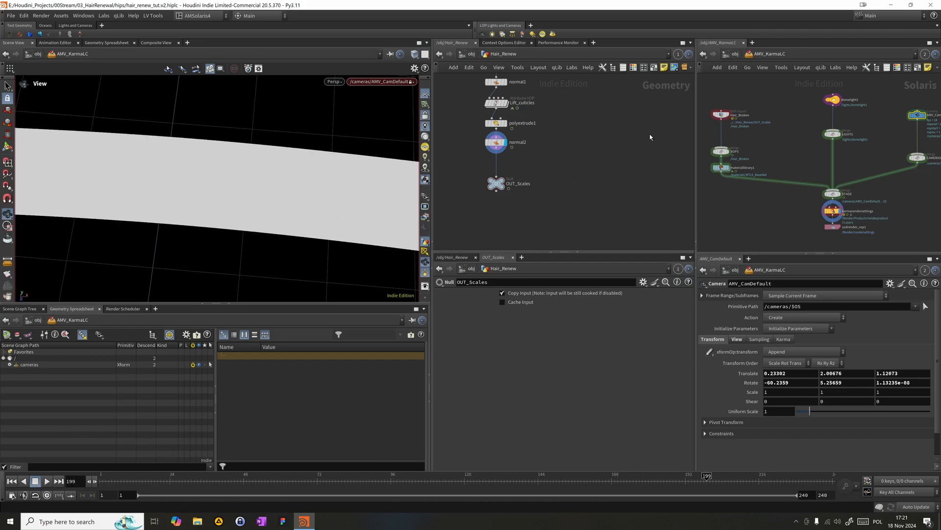
- Switch the Solaris viewport lighting, show the domelight1 settings and reopen Hair_Renew in the geometry network pane
click(424, 165)
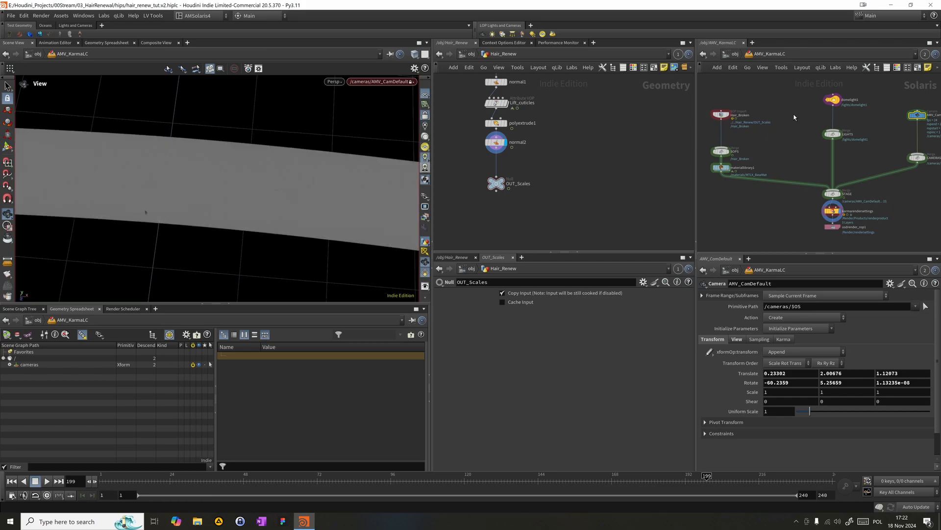
click(833, 100)
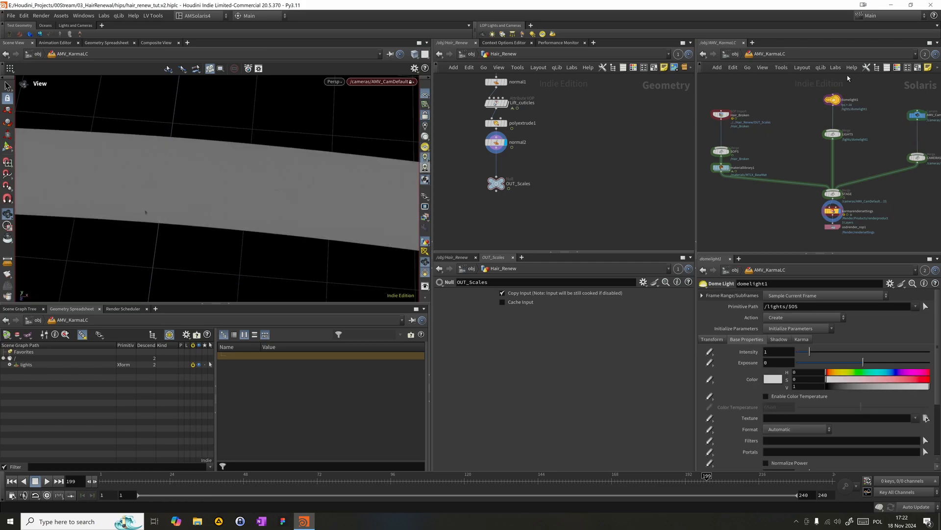
click(463, 56)
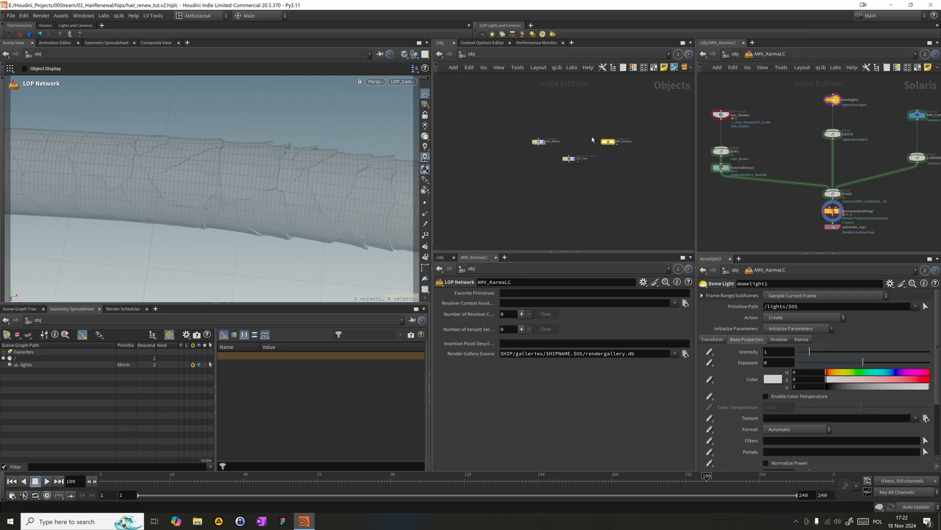
double_click(538, 141)
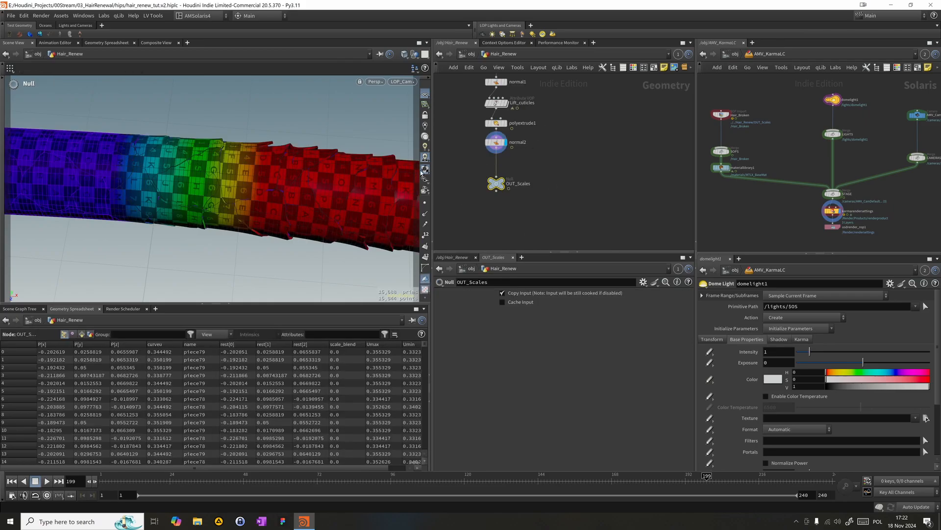
click(926, 418)
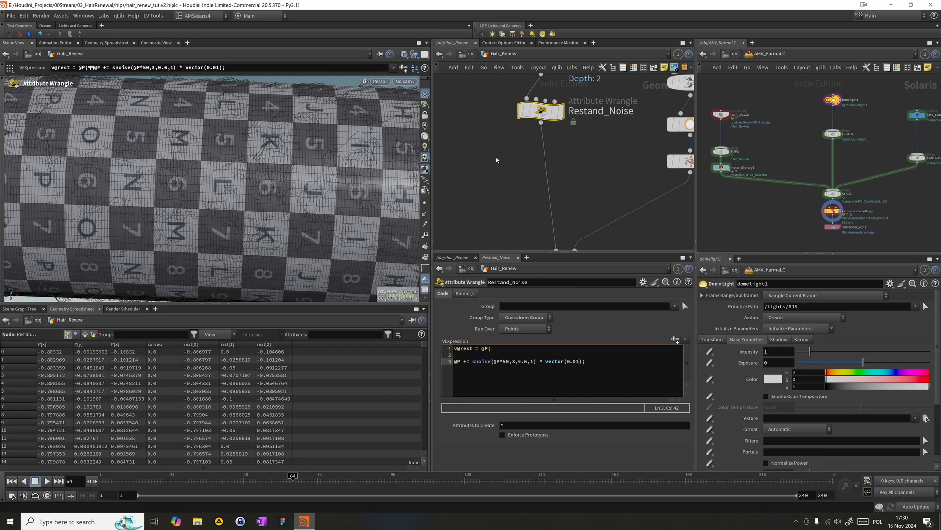
- Display Restand_Noise, voronoifracture1, Revert and the exploded view in turn to examine the fractured hair pieces
click(562, 114)
middle_drag(601, 214, 590, 157)
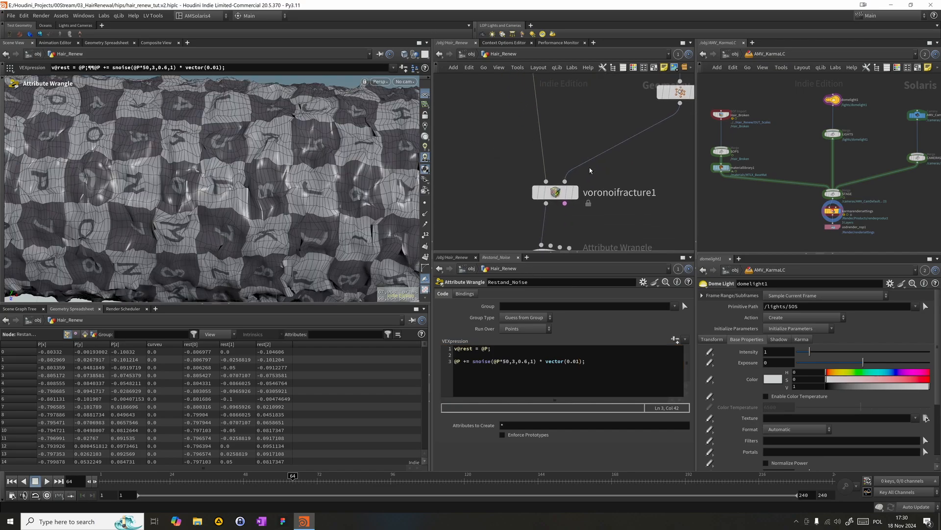
click(573, 194)
drag(474, 211, 569, 191)
middle_drag(584, 213, 579, 157)
click(573, 202)
middle_drag(617, 214, 539, 121)
click(652, 178)
alt+drag(196, 196, 238, 153)
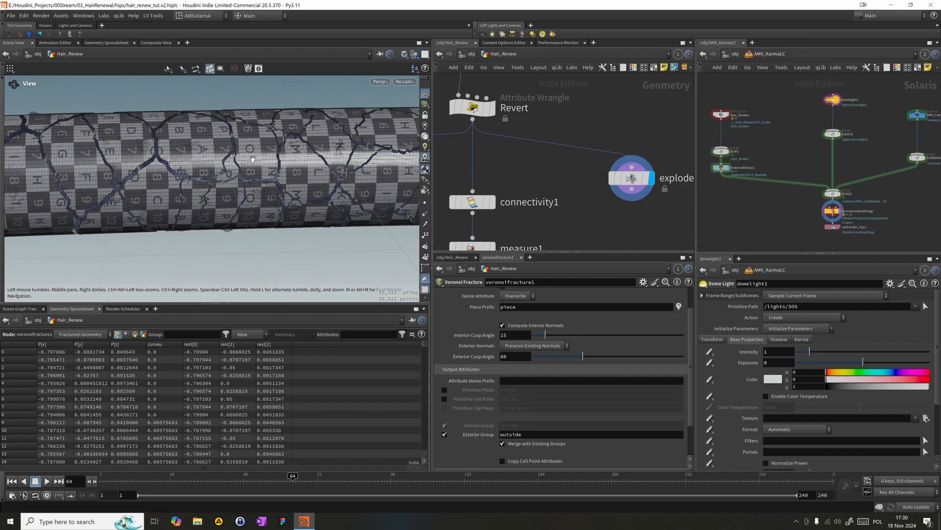
- Follow the node chain down to Lift_cuticles, display it and scrub the timeline to frame 74 to examine the cuticle lift
middle_drag(539, 124, 575, 124)
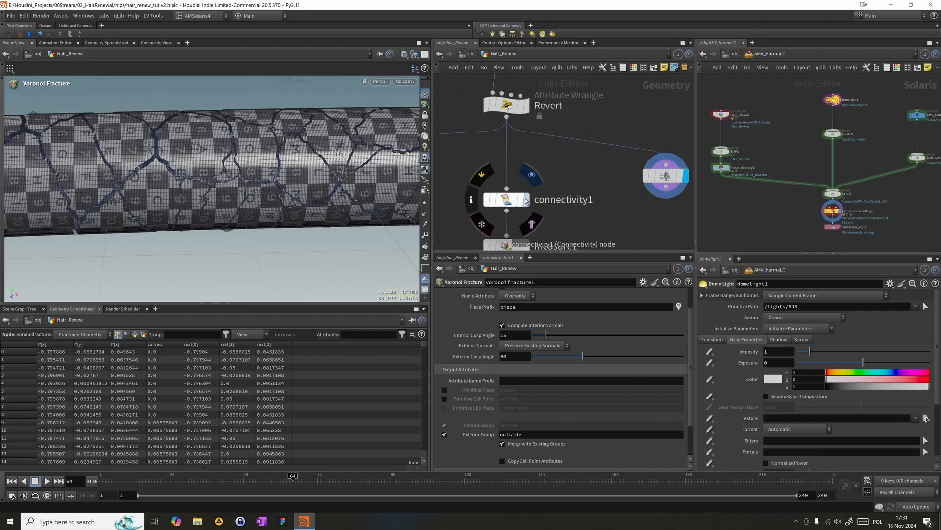
middle_drag(557, 154, 577, 160)
key(f)
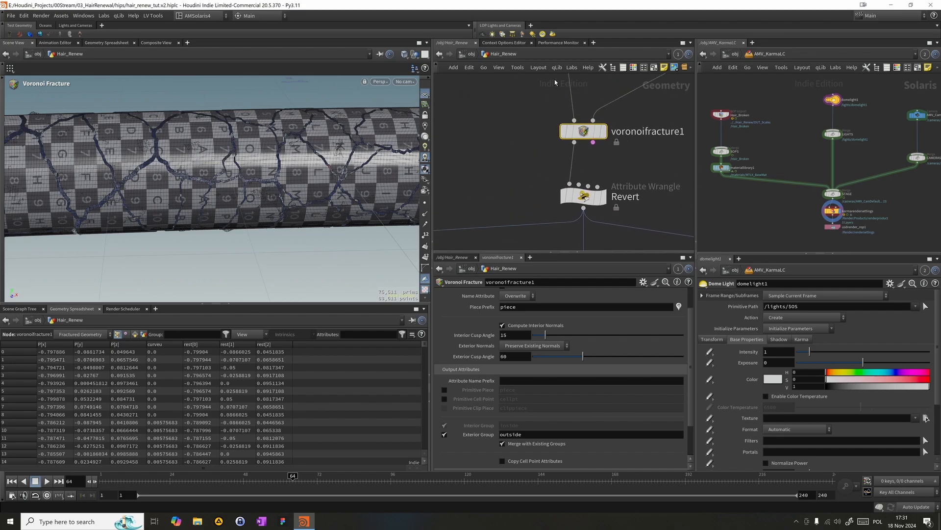
middle_drag(521, 146, 511, 67)
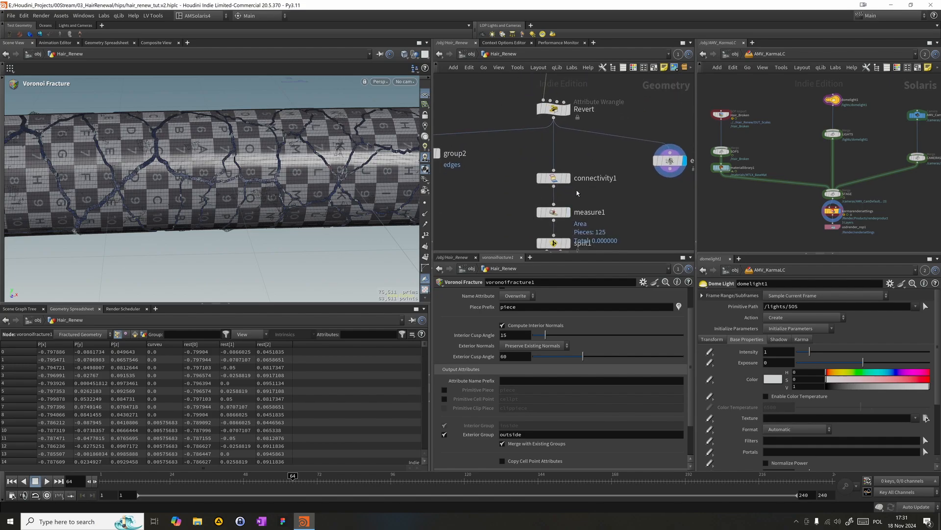
middle_drag(574, 188, 559, 104)
scroll(595, 175, up, 2)
middle_drag(591, 144, 611, 51)
scroll(627, 120, down, 8)
middle_drag(617, 152, 589, 83)
scroll(581, 190, up, 3)
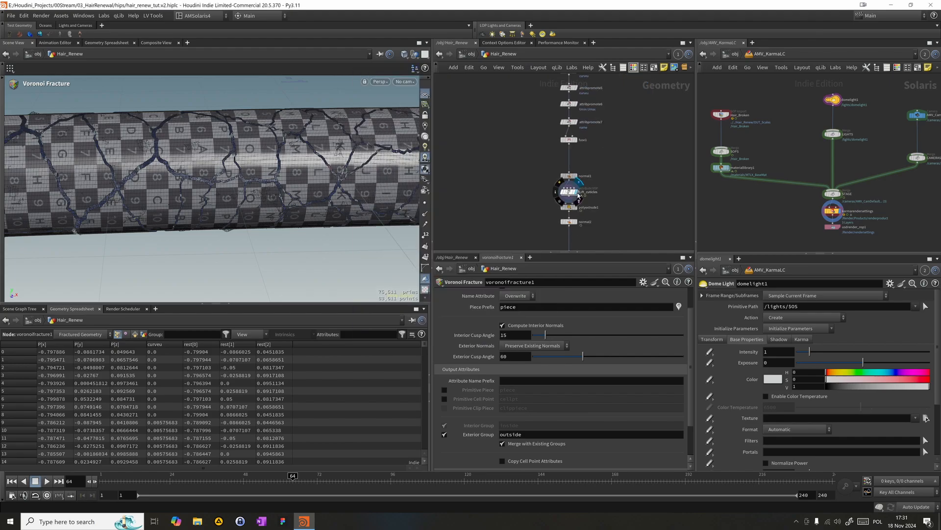
click(578, 194)
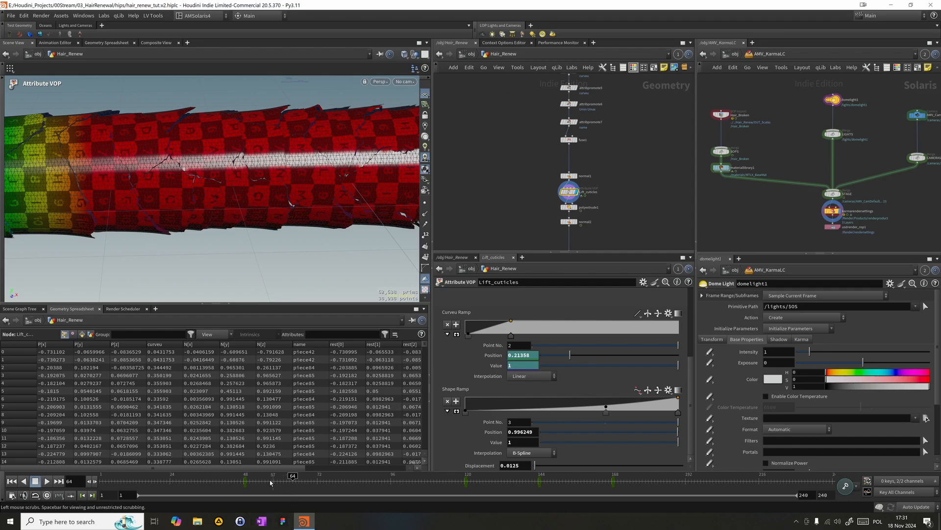
click(245, 476)
drag(245, 476, 323, 466)
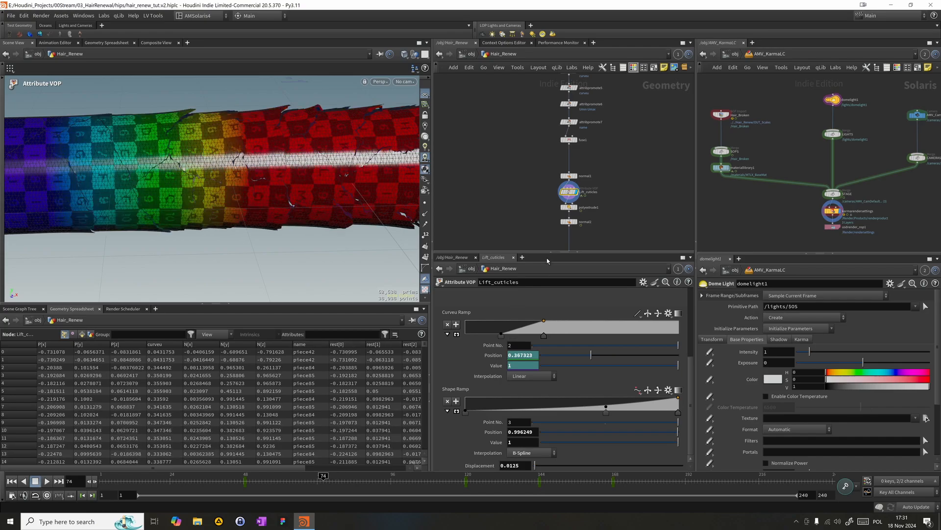
- Examine the point and primitive settings of the attribute1 Attribute Rename node
scroll(579, 160, up, 5)
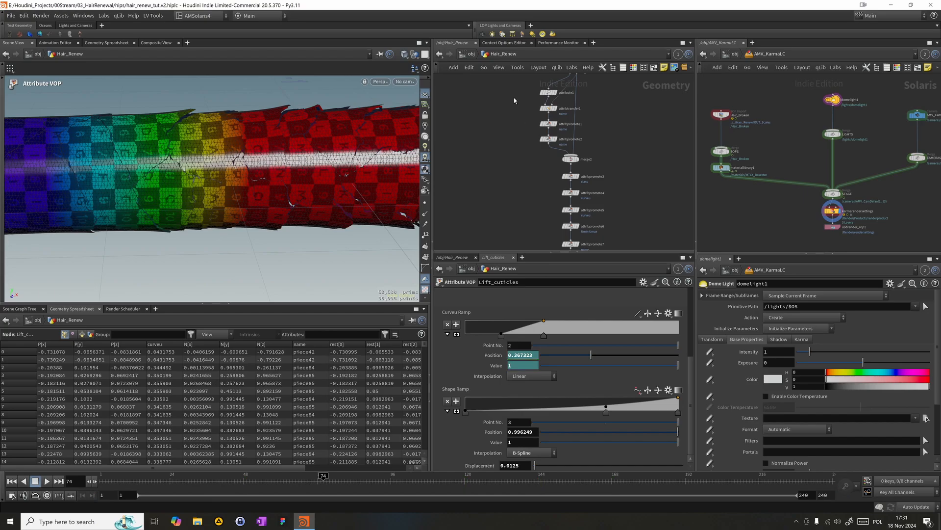
click(549, 92)
click(446, 295)
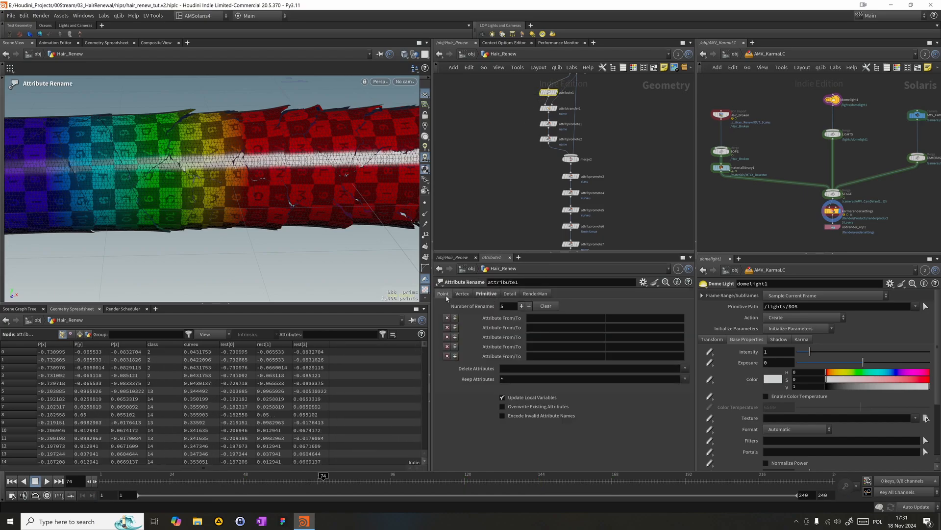
click(491, 294)
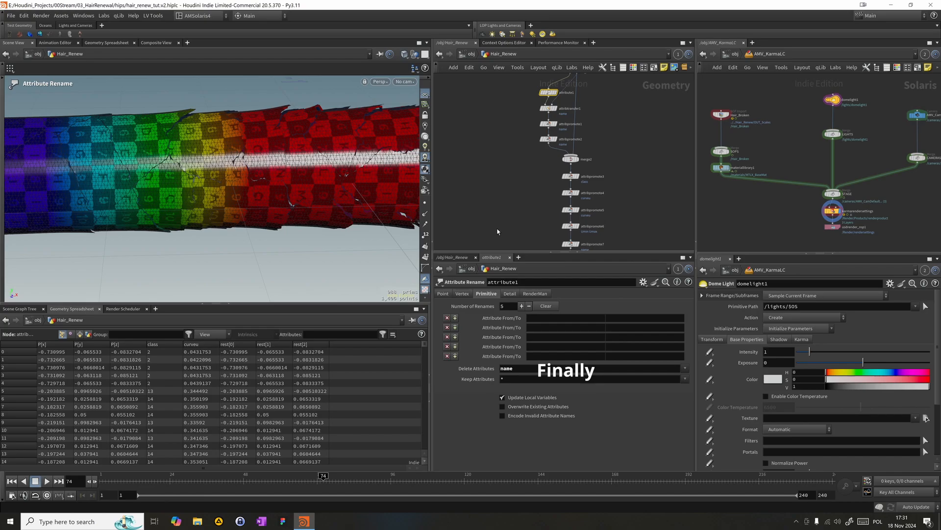
- Select OUT_Scales and scrub the timeline to frame 126 to preview the cuticle animation
middle_drag(604, 215, 571, 103)
middle_drag(492, 237, 501, 140)
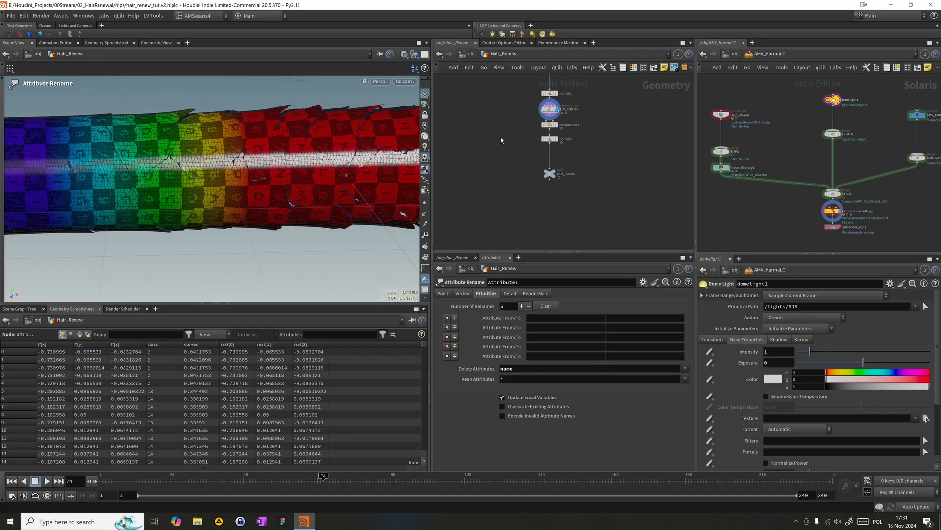
drag(510, 197, 560, 170)
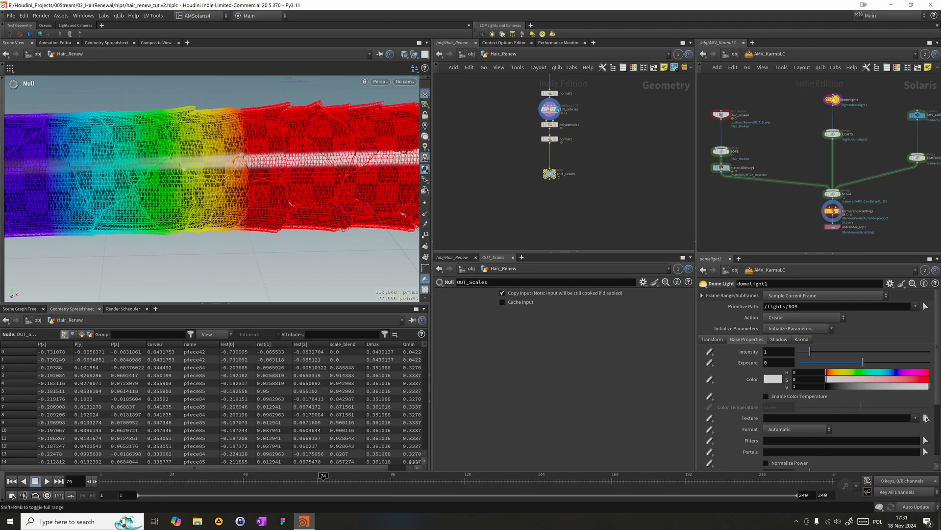
drag(285, 481, 219, 471)
drag(325, 459, 487, 468)
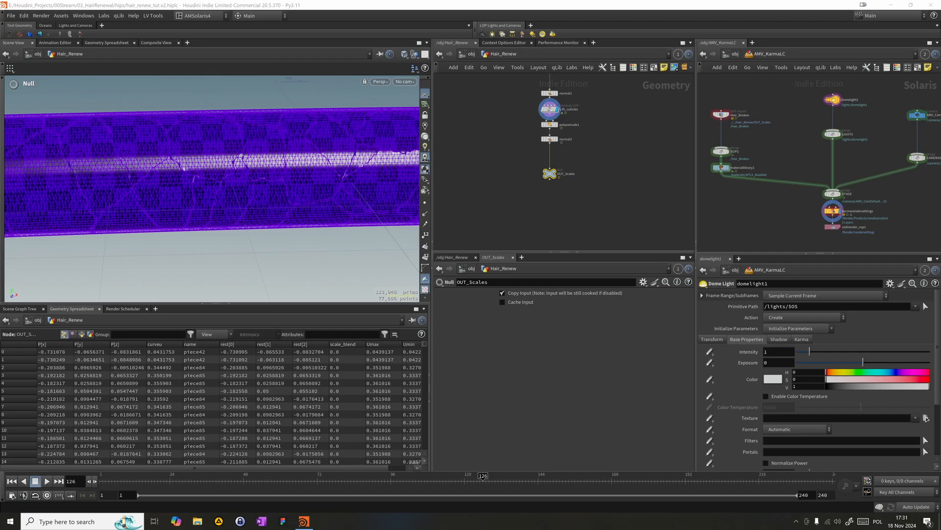
- Move the group2 node farther away from the main chain below Revert
middle_drag(594, 68, 640, 259)
middle_drag(650, 150, 653, 235)
middle_drag(571, 133, 516, 133)
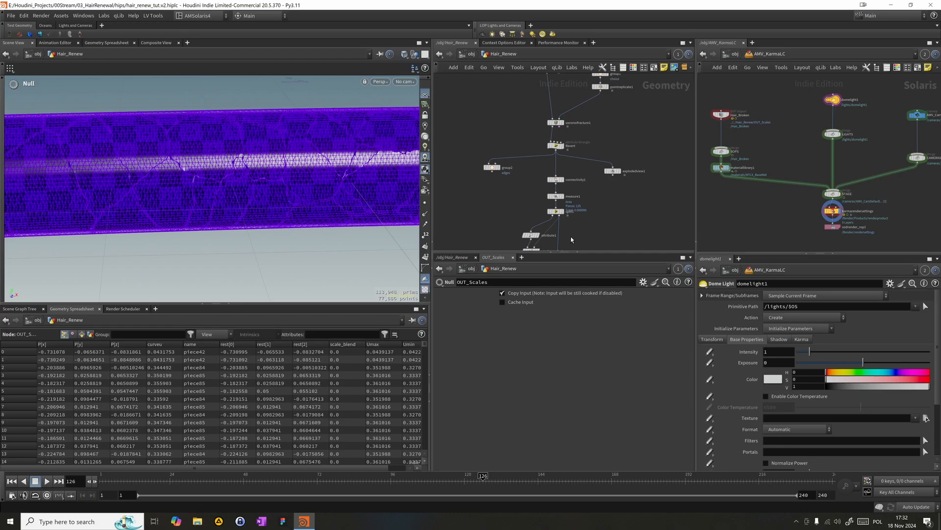
middle_drag(519, 231, 535, 177)
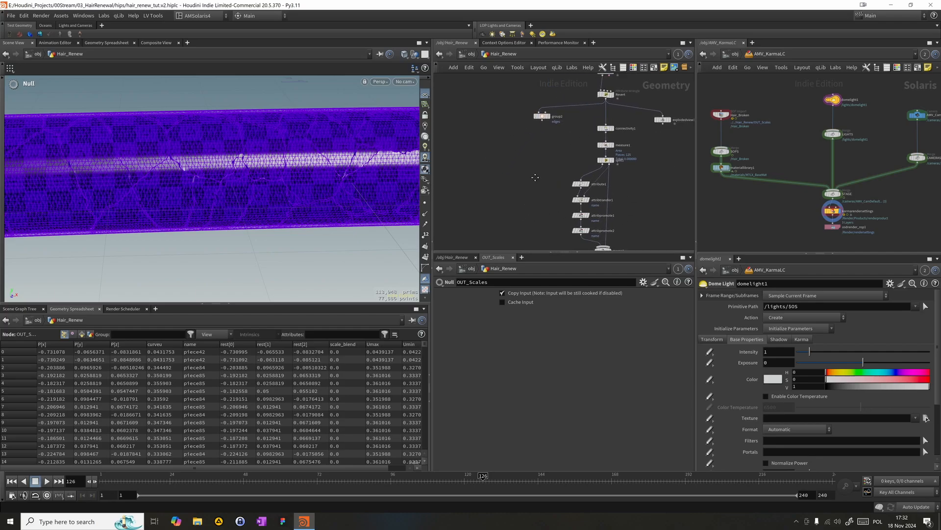
drag(541, 118, 459, 117)
- Select the node chain down to OUT_Scales, excluding group2 and the hair output null, and enclose it in a network box
scroll(470, 119, up, 2)
right_drag(519, 148, 464, 134)
drag(526, 77, 587, 227)
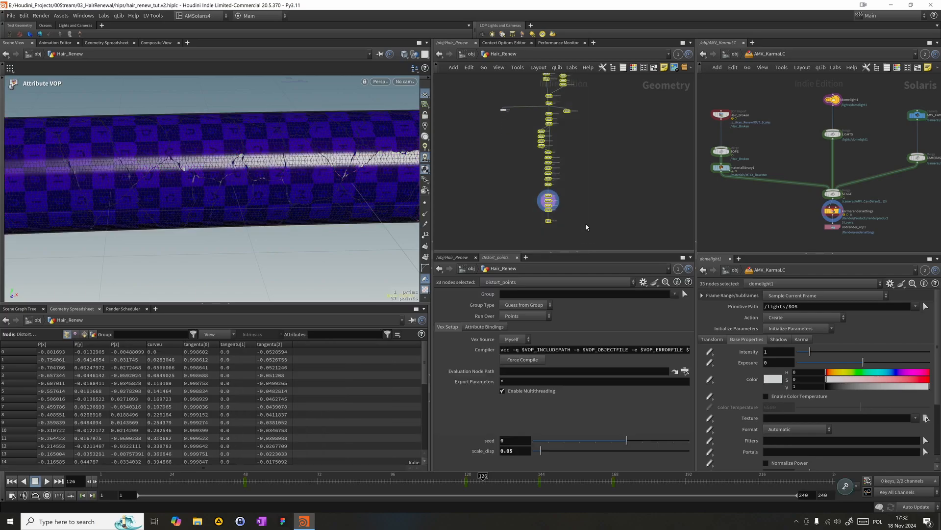
click(651, 70)
scroll(547, 125, up, 3)
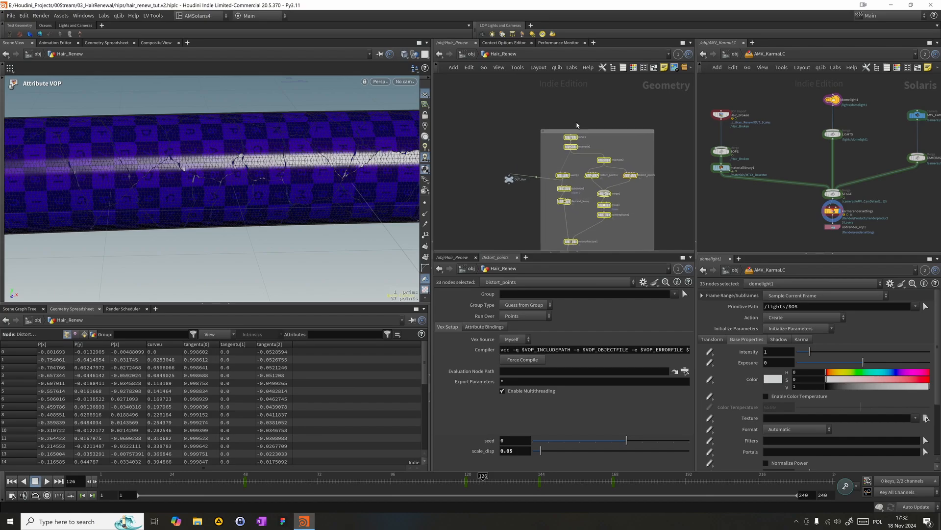
click(567, 137)
click(566, 136)
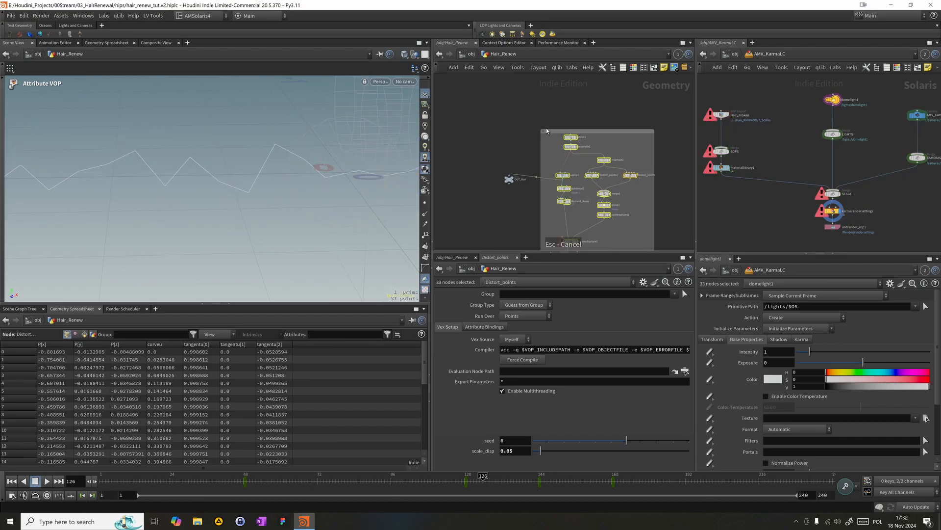
- Undo the last node connection and enter a title for the network box around the scale node chain
key(ctrl+z)
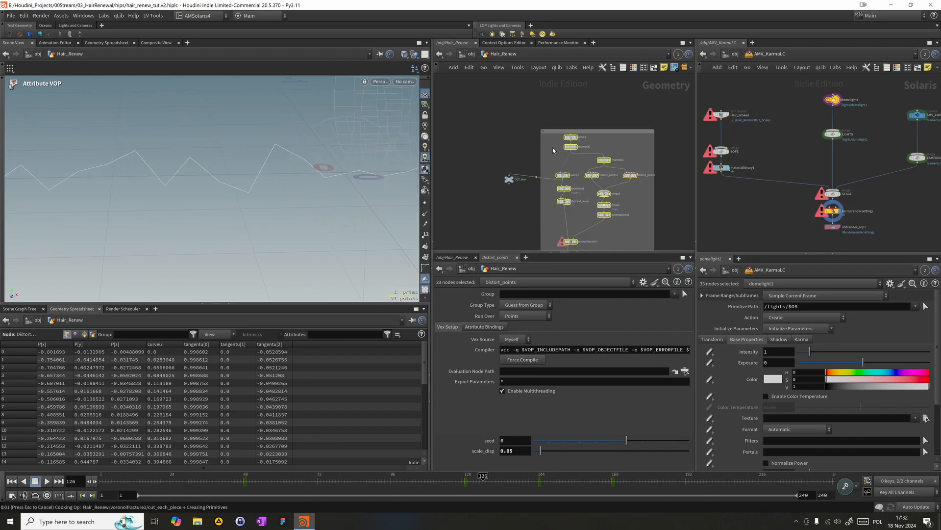
click(551, 132)
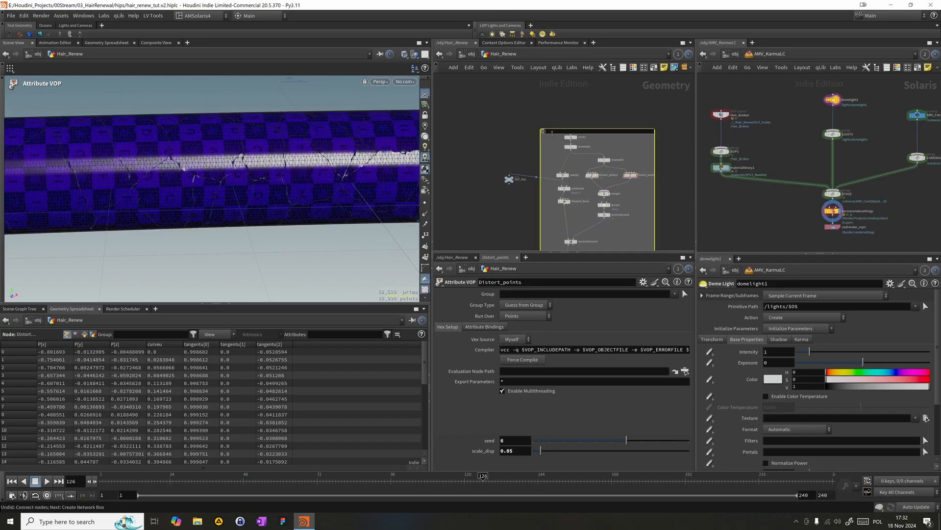
text(Louis)
key(Return)
- Select the OUT_Hair null outside the network box and delete it
middle_drag(535, 117, 540, 104)
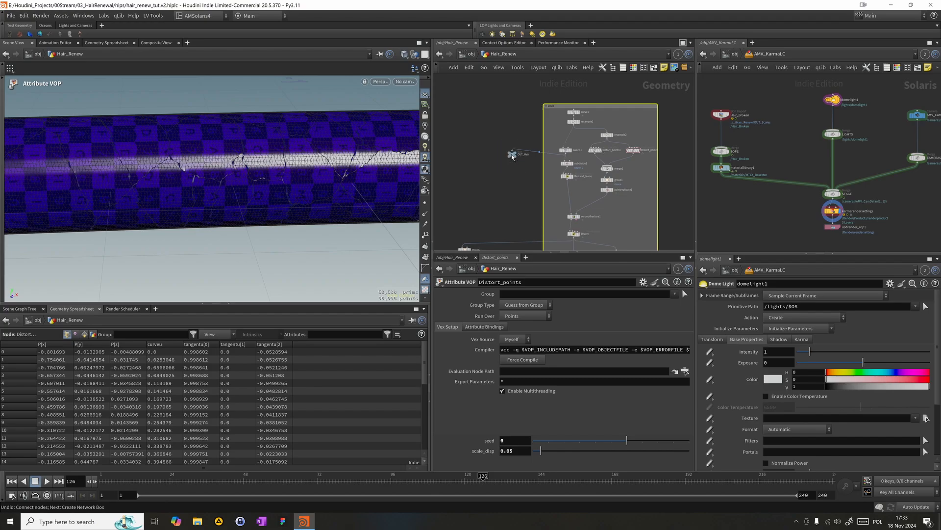
middle_drag(513, 164, 513, 140)
drag(516, 121, 555, 87)
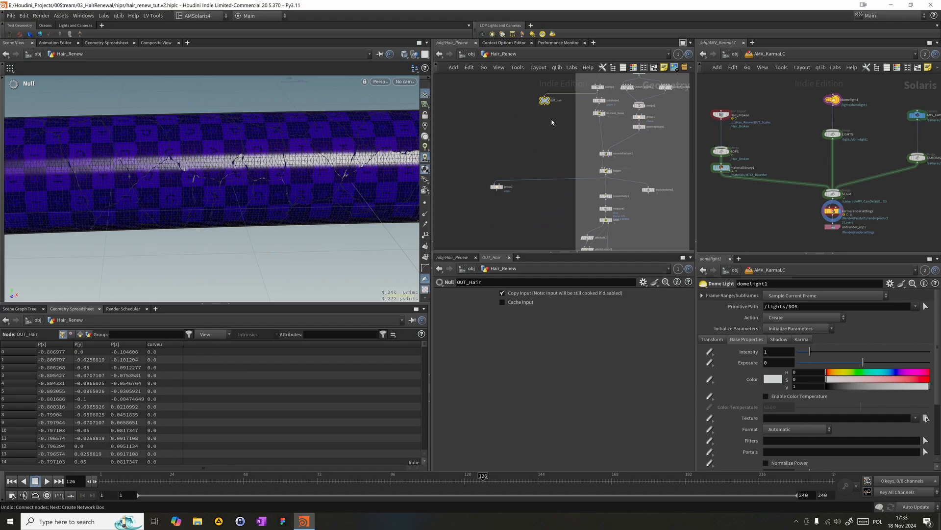
key(Delete)
- Select the group2 edge group node and make it the displayed node, with free space below it
middle_drag(510, 173, 519, 122)
click(506, 130)
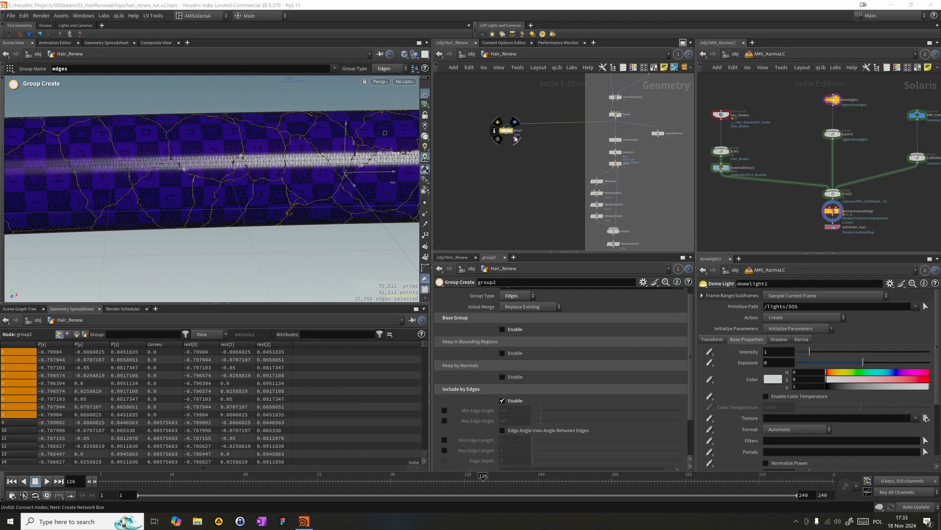
key(f)
drag(556, 151, 457, 101)
middle_drag(518, 143, 541, 122)
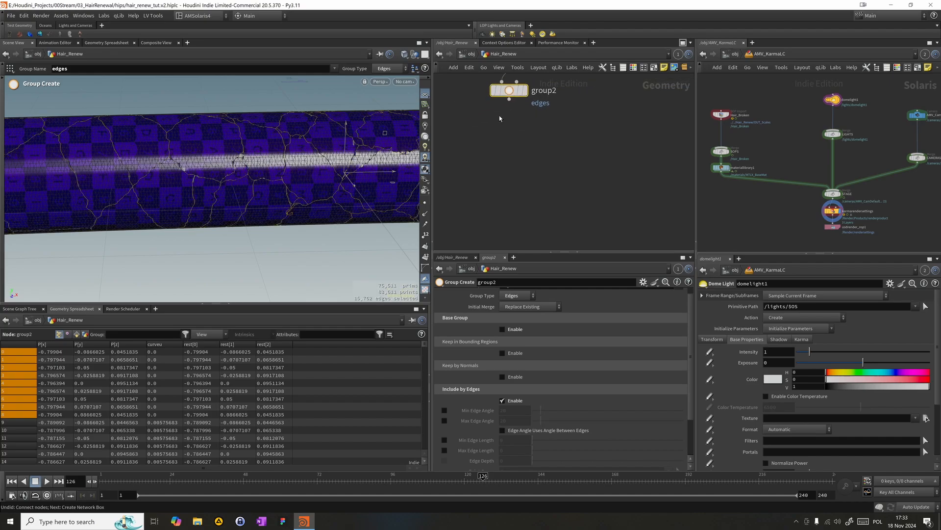
click(526, 92)
drag(571, 146, 486, 84)
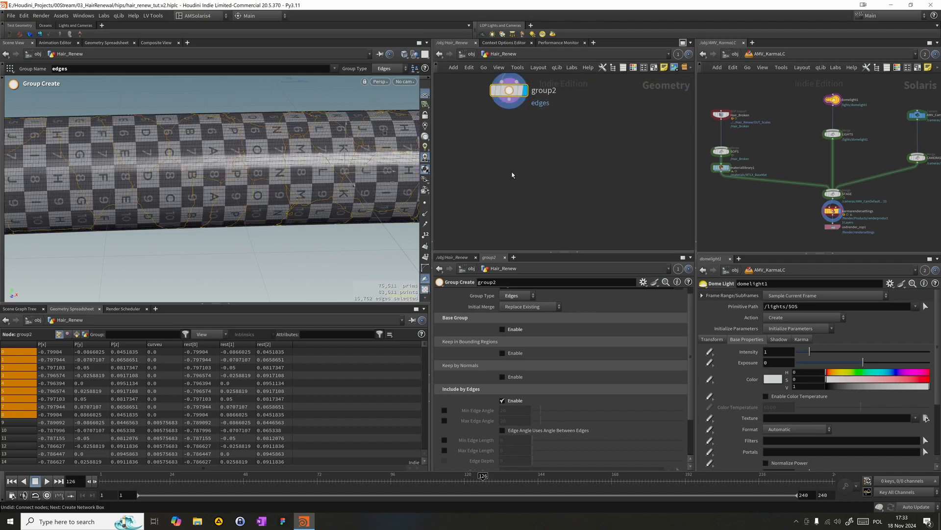
key(Tab)
text(c)
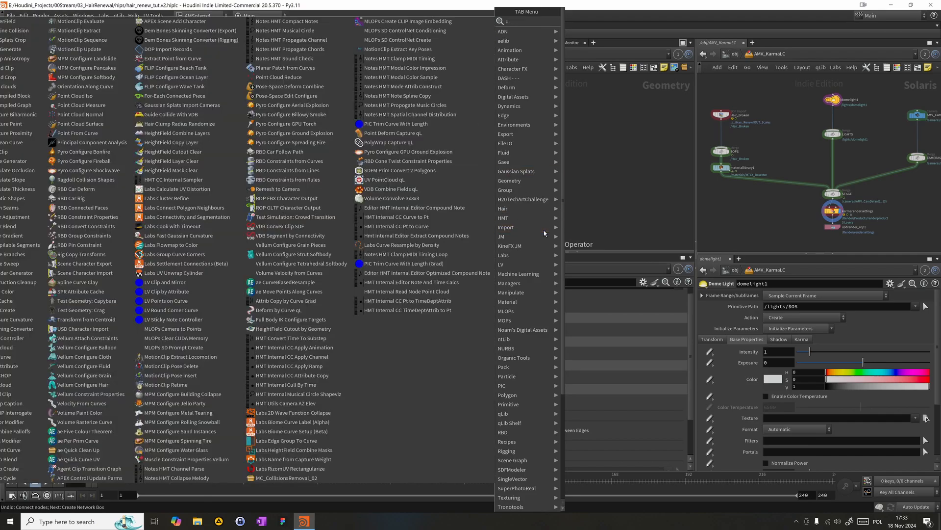
text(ov)
key(BackSpace)
text(nv)
key(Return)
key(Escape)
- Add a Convert Line node below group2, connect it to group2's output and display it
key(Tab)
text(conv)
key(Down)
key(Return)
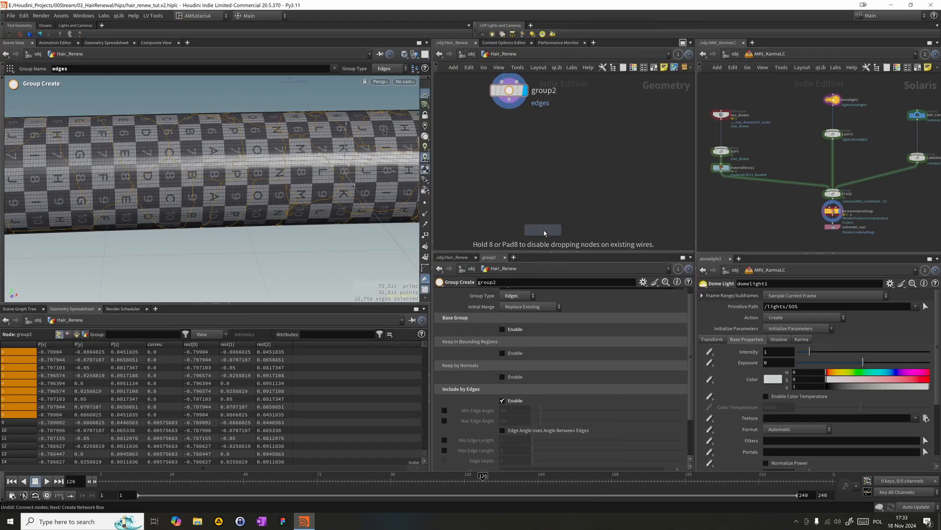
click(524, 147)
drag(509, 99, 509, 132)
click(539, 149)
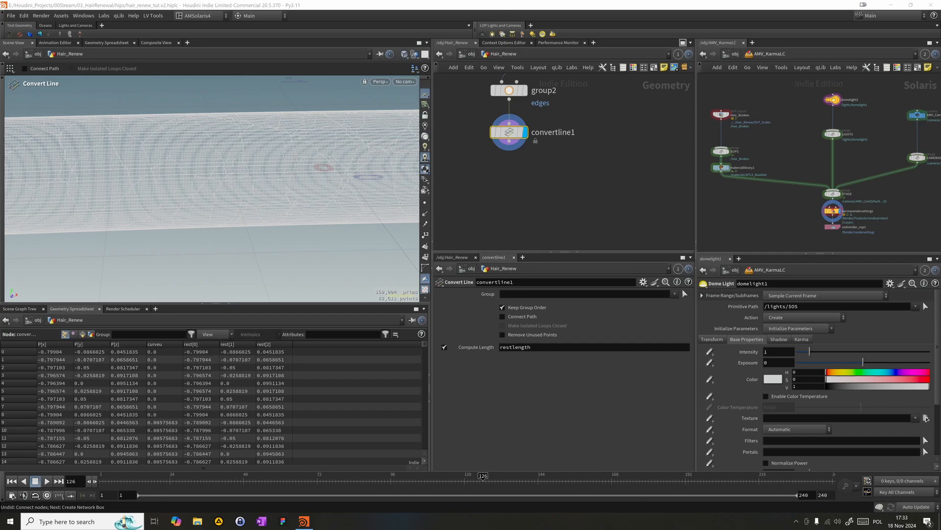
- Restrict the Convert Line node to the edges group, enable Remove Unused Points and disable Compute Length
click(503, 294)
text(ed)
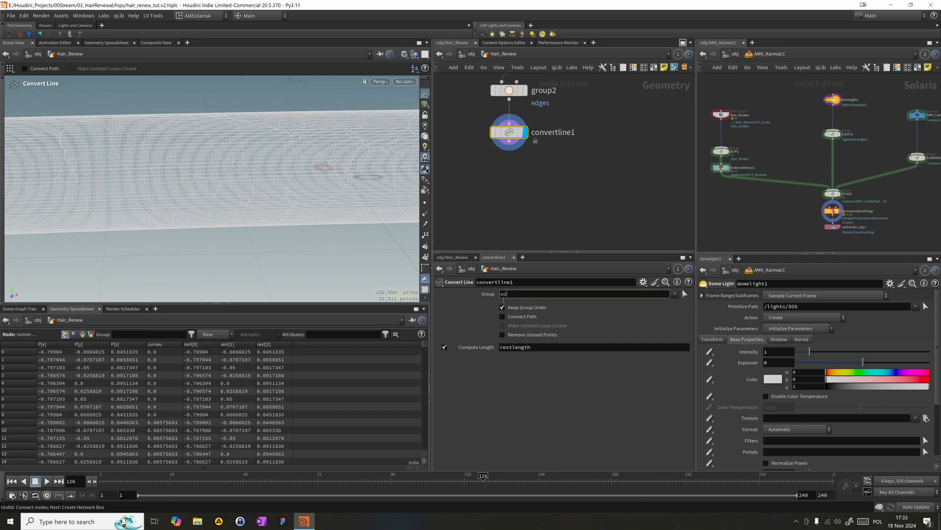
text(ges)
key(Return)
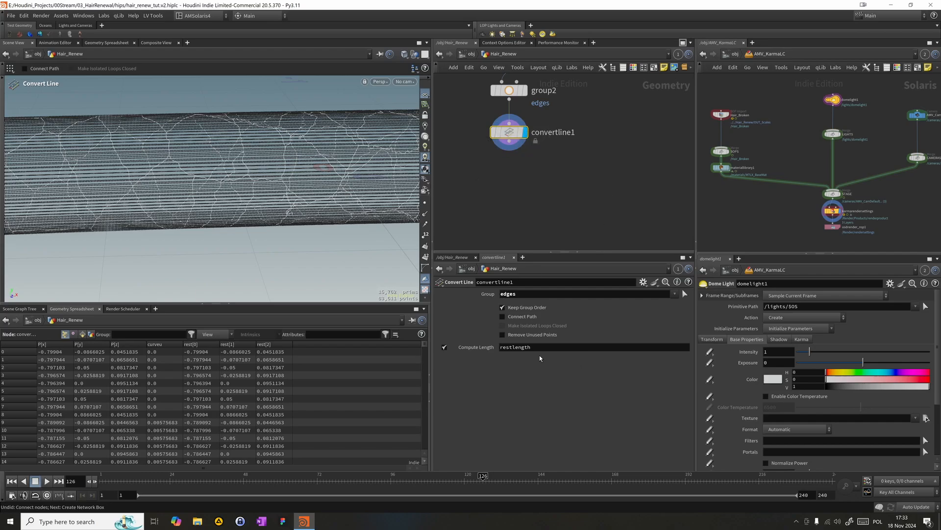
click(524, 335)
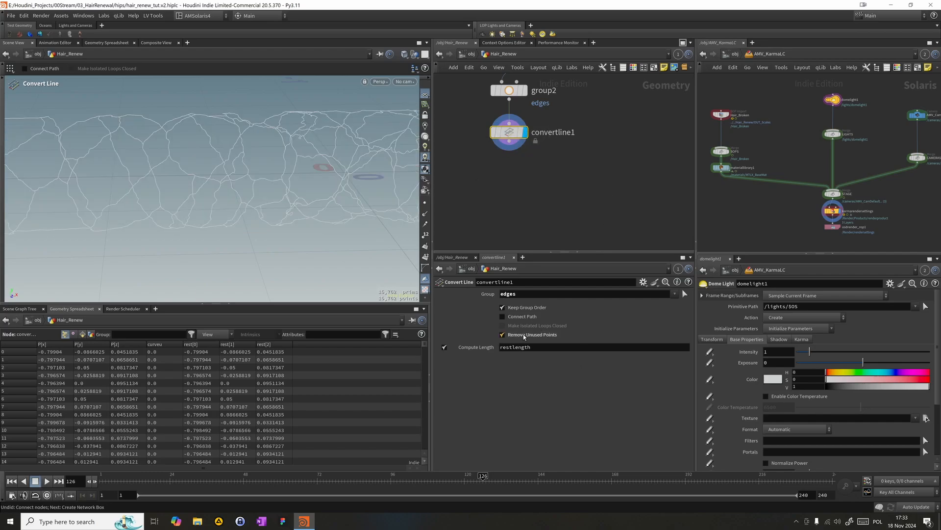
click(444, 347)
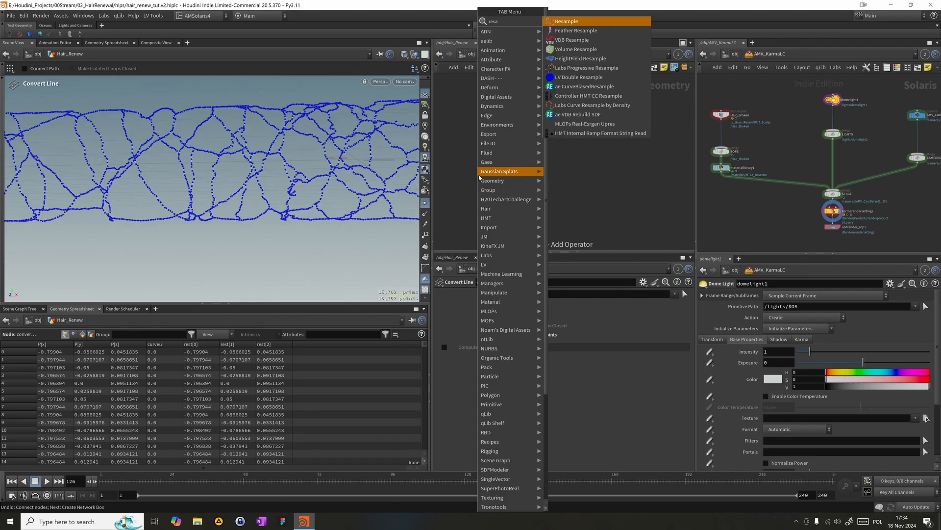
- Try resampling the converted crack lines with a Resample node below convertline1, and delete that node
key(Return)
click(500, 177)
drag(505, 165, 509, 141)
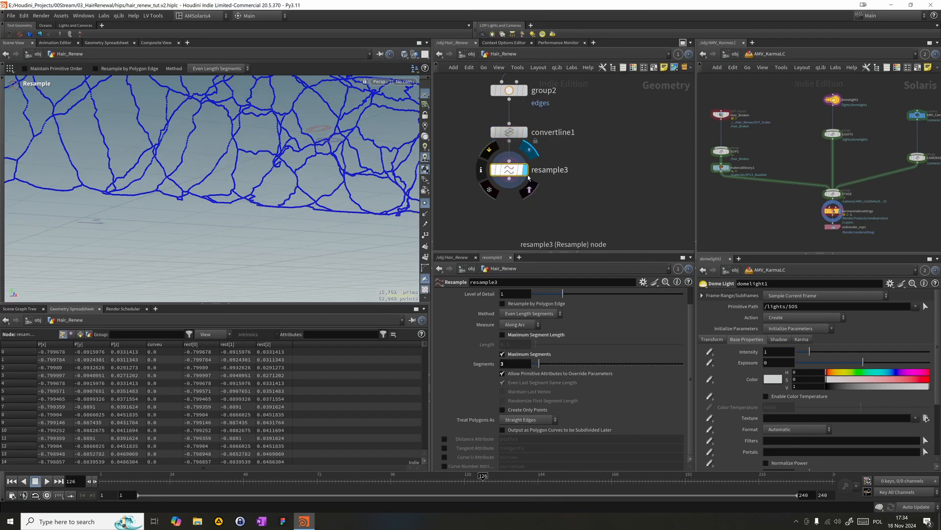
alt+right_drag(274, 179, 171, 164)
alt+drag(171, 164, 161, 176)
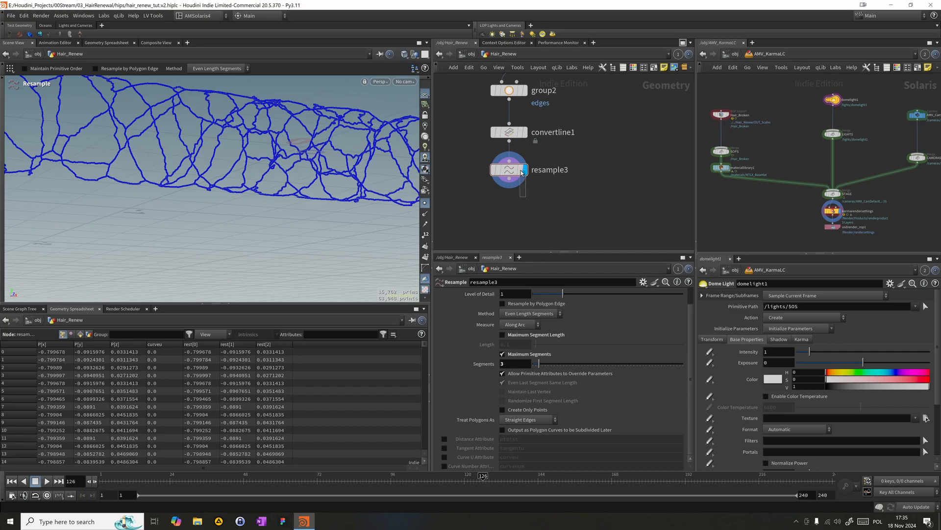
key(Delete)
- Add a Fuse node below convertline1, connect it to the converted lines and display it
key(Tab)
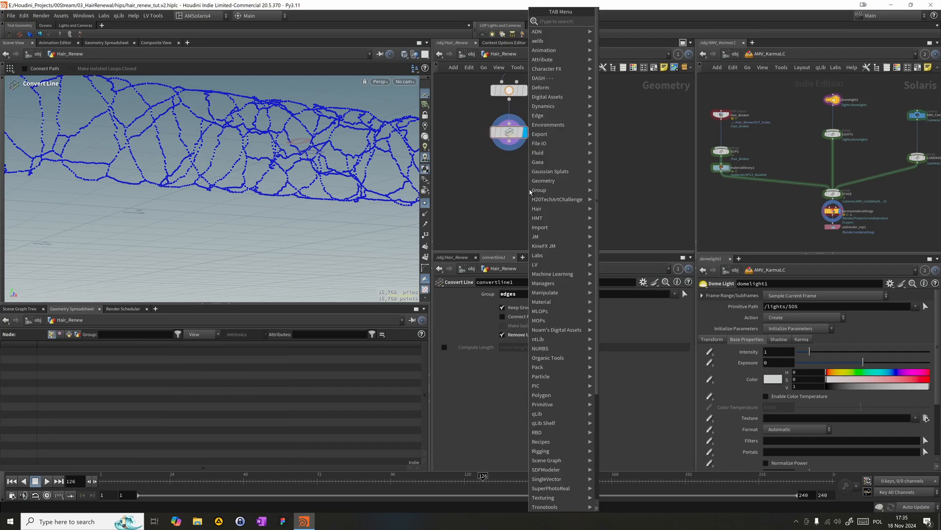
click(459, 158)
key(Tab)
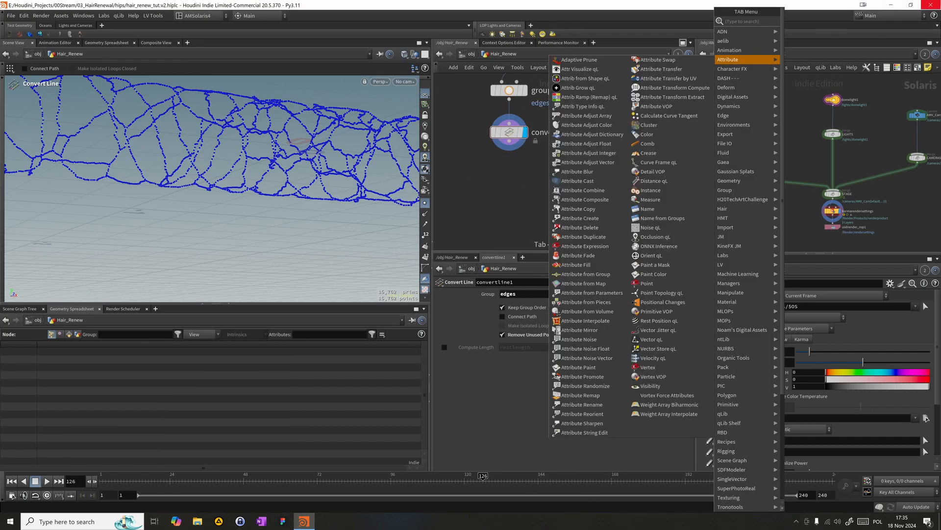
text(fuse)
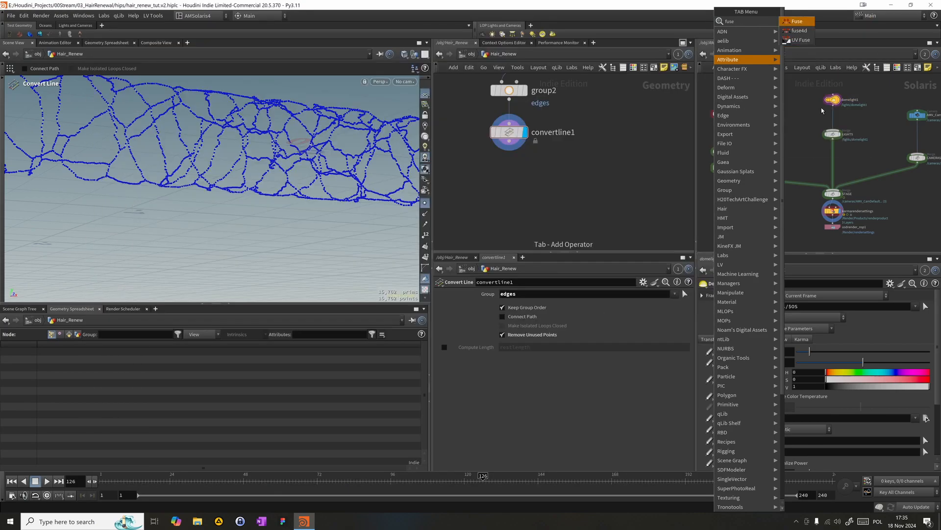
key(Return)
click(509, 182)
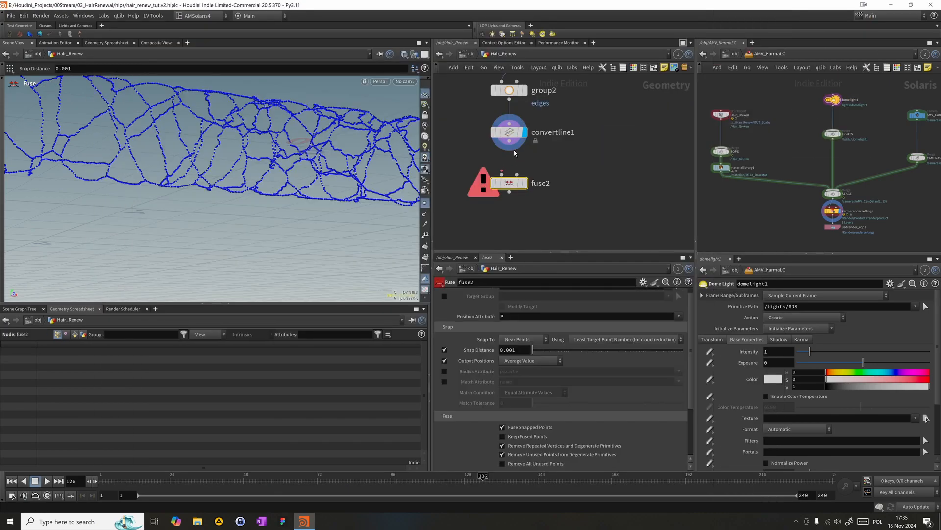
drag(510, 145, 509, 169)
click(529, 165)
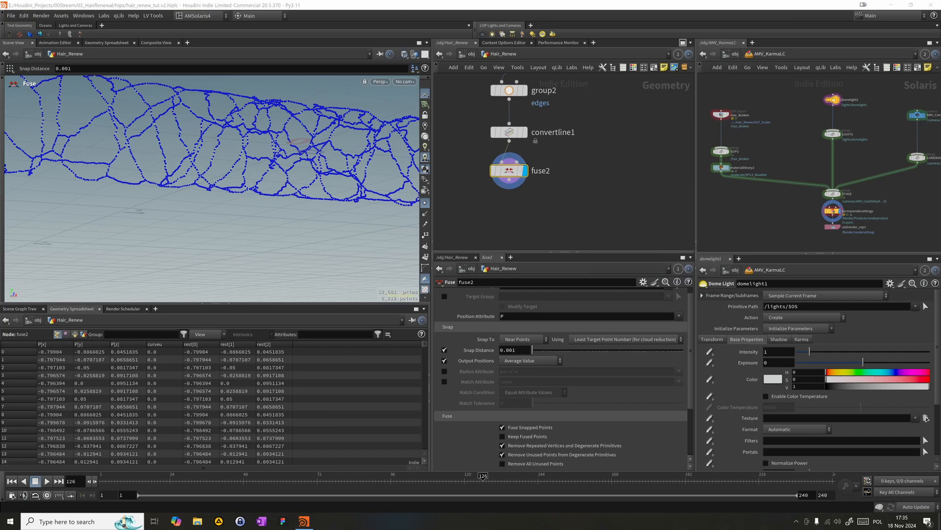
- Set the fuse2 node's Snap Distance to 0.002
click(514, 349)
key(BackSpace)
text(2)
key(Return)
scroll(564, 194, down, 1)
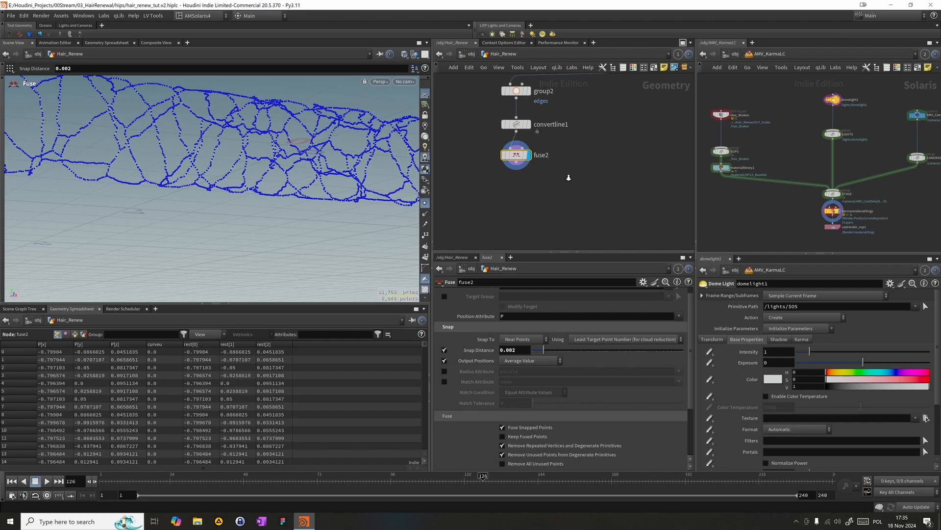
scroll(590, 197, down, 2)
scroll(591, 197, up, 1)
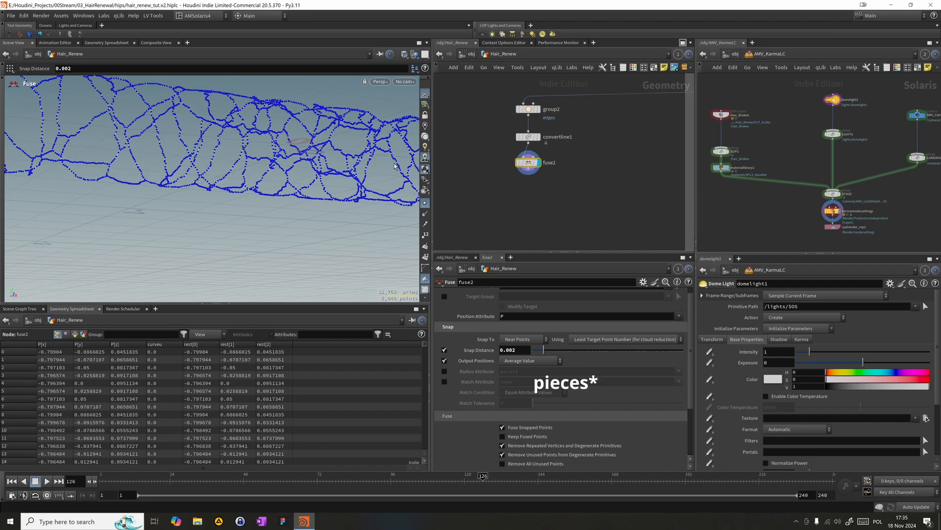
- Turn off the point markers, show point numbers and examine the fused crack lines up close
alt+drag(262, 168, 308, 180)
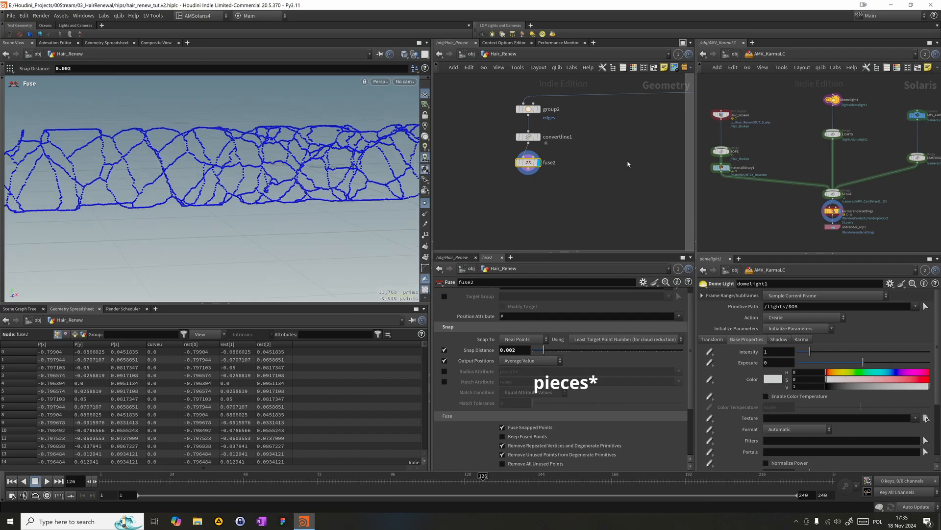
scroll(564, 179, up, 3)
scroll(574, 170, down, 3)
middle_drag(569, 171, 565, 141)
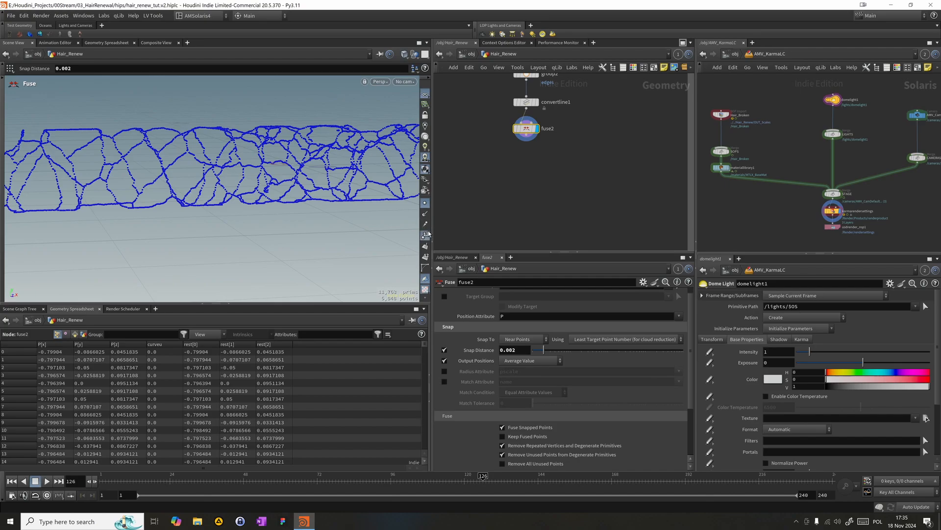
click(424, 202)
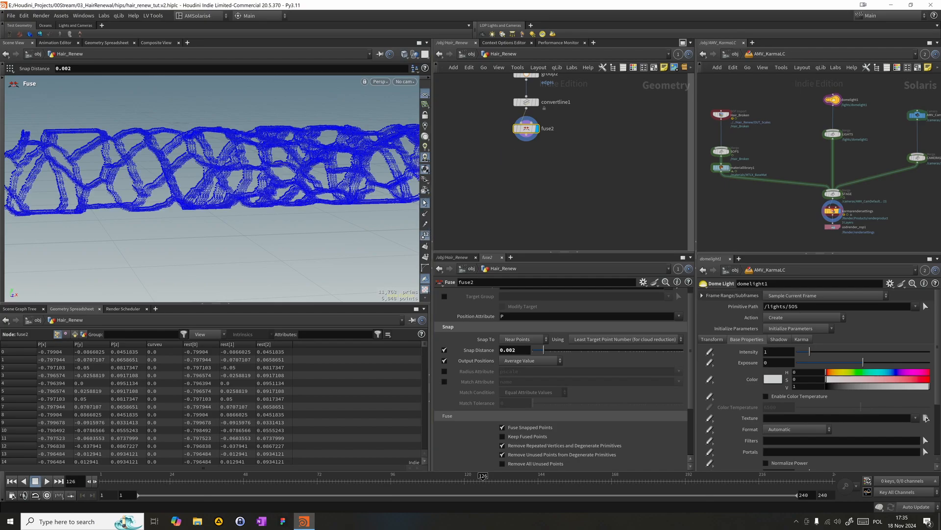
click(425, 203)
alt+right_drag(333, 154, 537, 140)
drag(489, 108, 533, 129)
key(b)
key(b)
key(b)
key(b)
key(b)
alt+right_drag(66, 166, 145, 177)
key(Return)
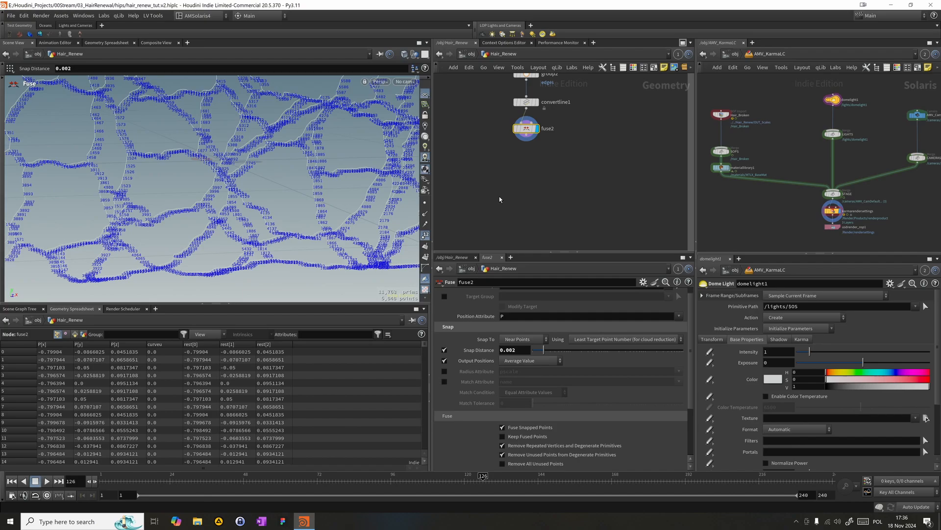
- Add a PolyPath node below fuse2, connect it to the fused lines and display it
key(Tab)
mouse_move(533, 166)
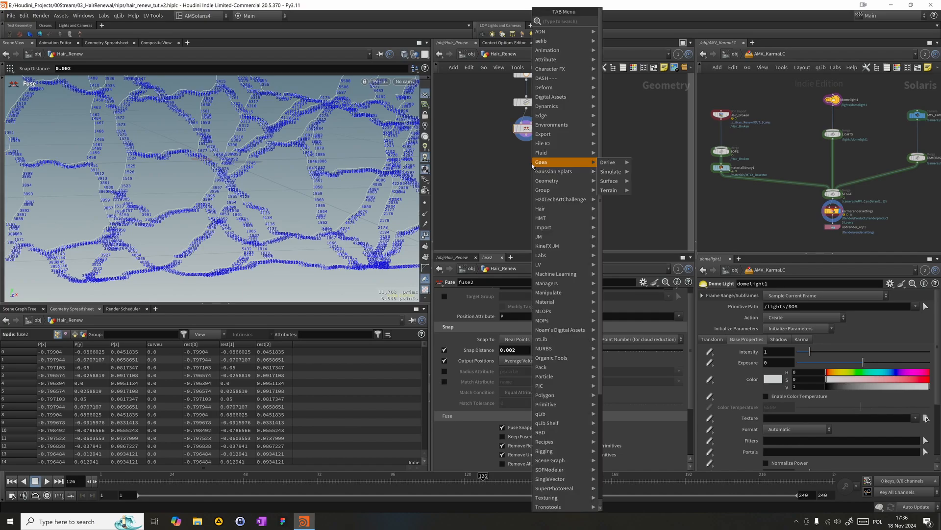
text(polypa)
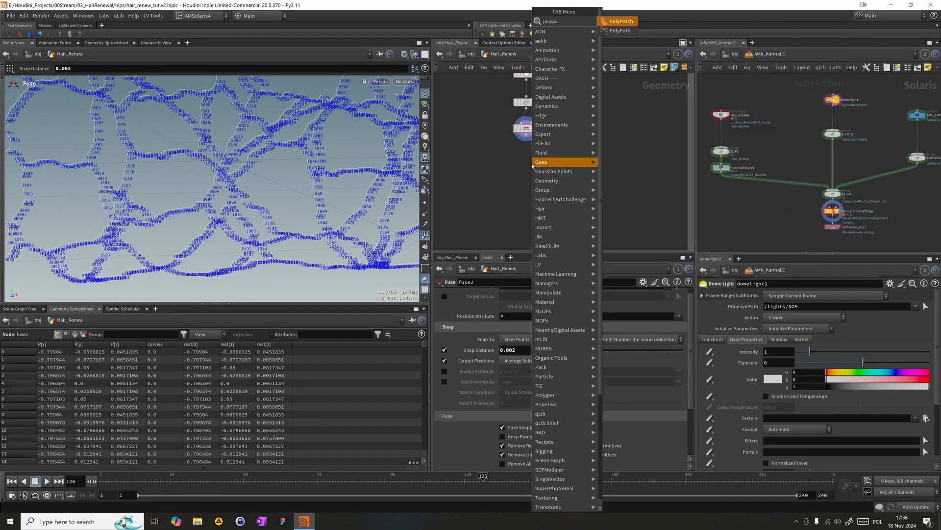
text(t)
key(Return)
click(531, 163)
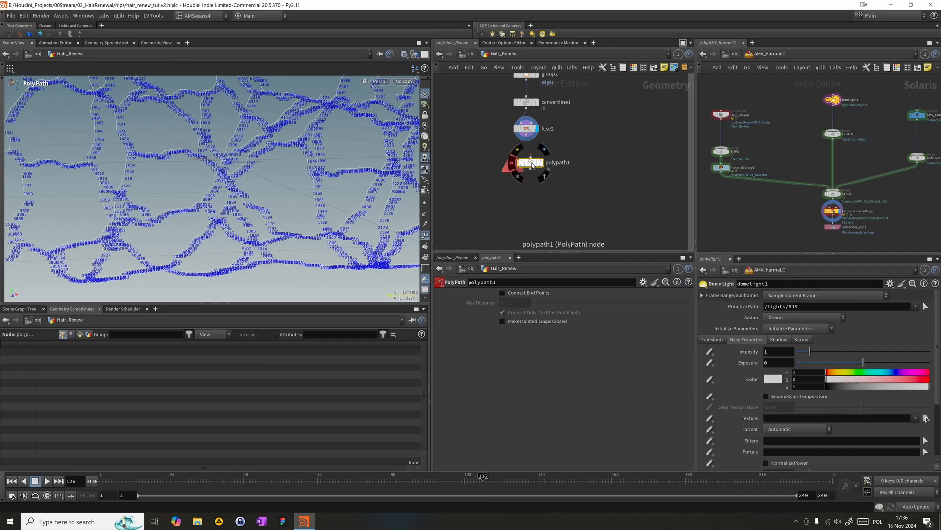
drag(531, 158, 526, 134)
drag(537, 168, 533, 157)
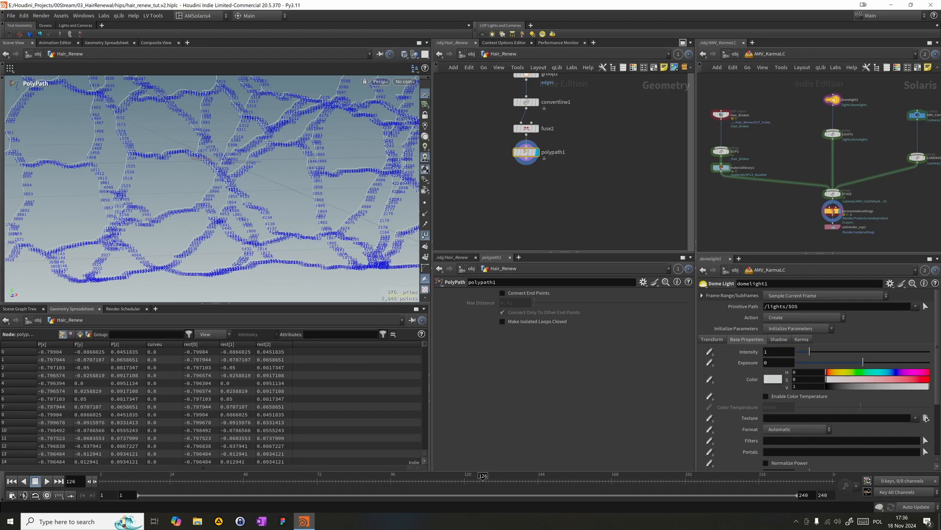
- Enable Connect End Points on the polypath1 node and check the whole line network
click(513, 294)
key(Escape)
drag(25, 206, 83, 178)
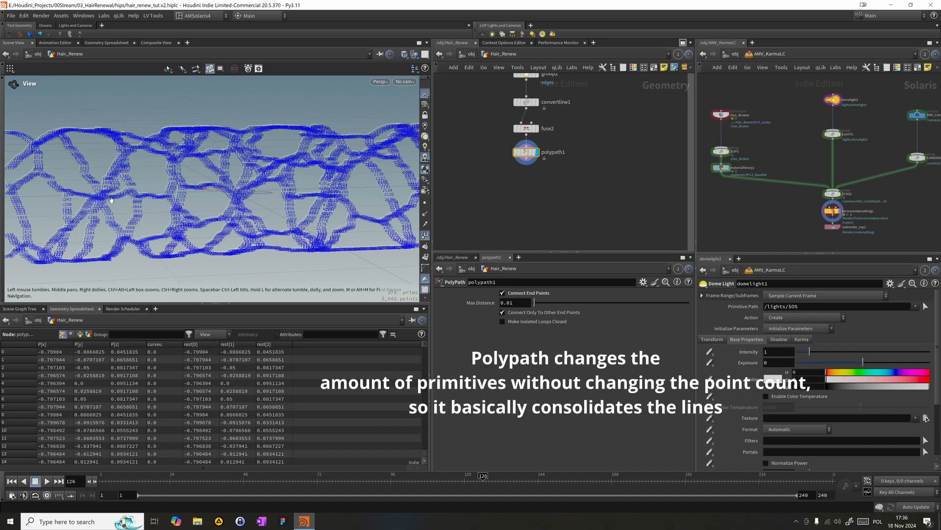
key(Return)
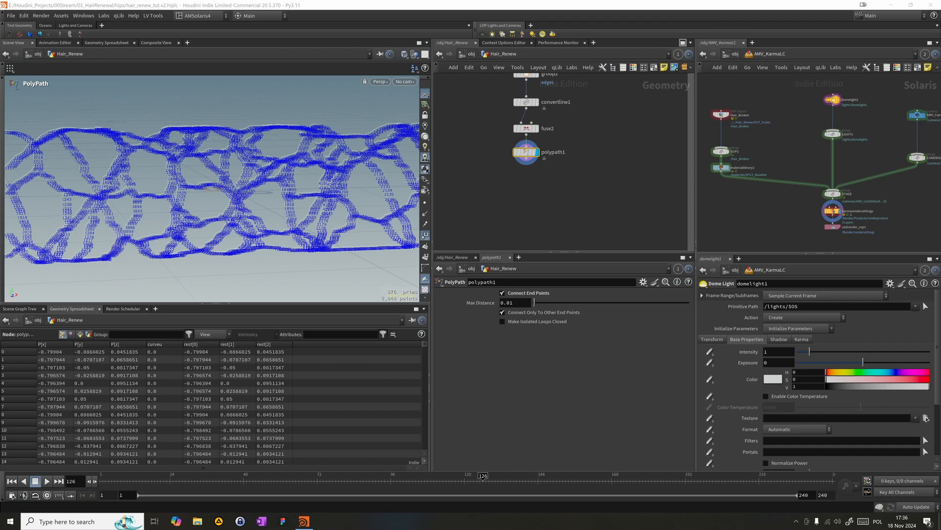
- Hide the point numbers and examine the consolidated crack lines from several angles
drag(448, 194, 560, 141)
key(b)
key(b)
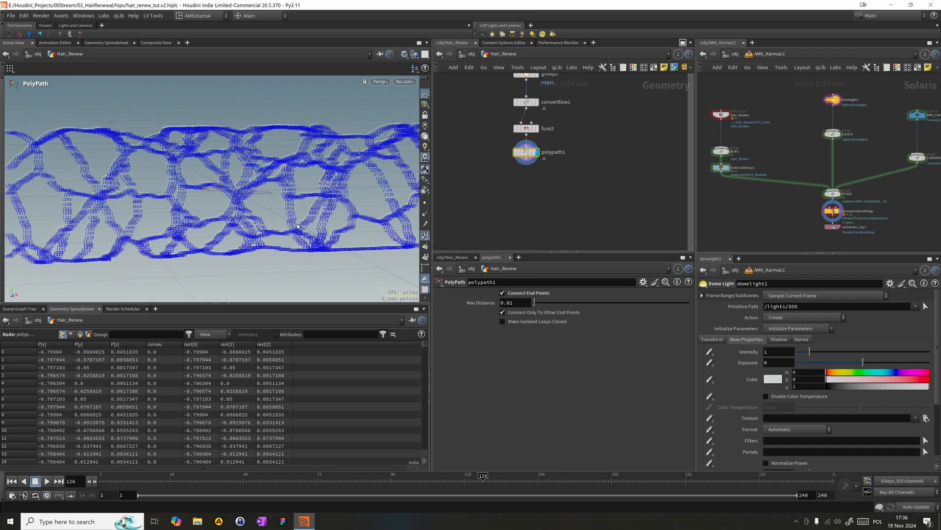
click(426, 238)
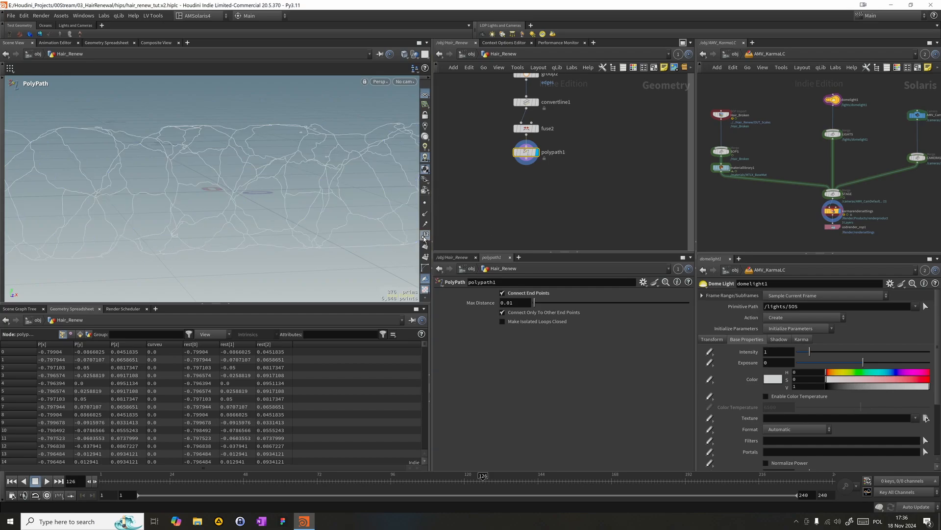
alt+drag(294, 129, 217, 139)
alt+right_drag(185, 180, 375, 169)
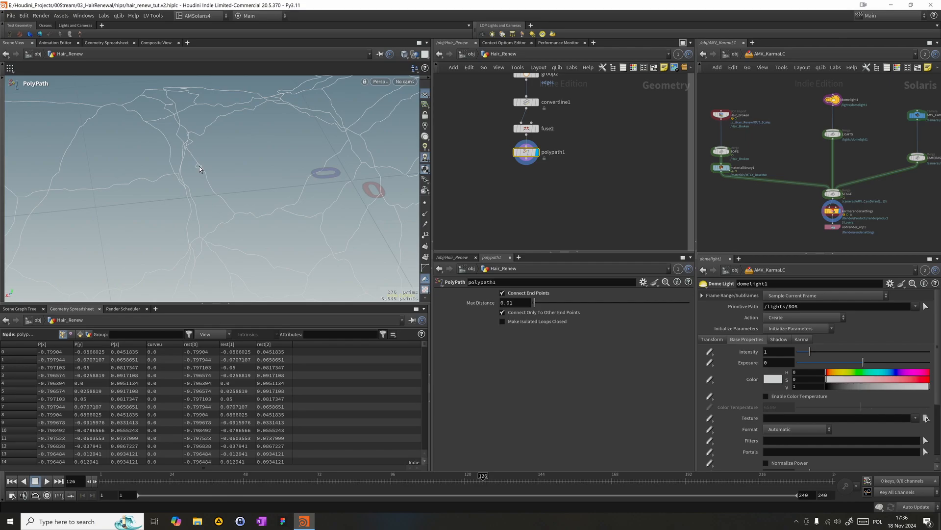
- Bypass the upstream group1 node and the node directly below it, and check the polypath1 crack lines along the hair
alt+drag(218, 153, 374, 156)
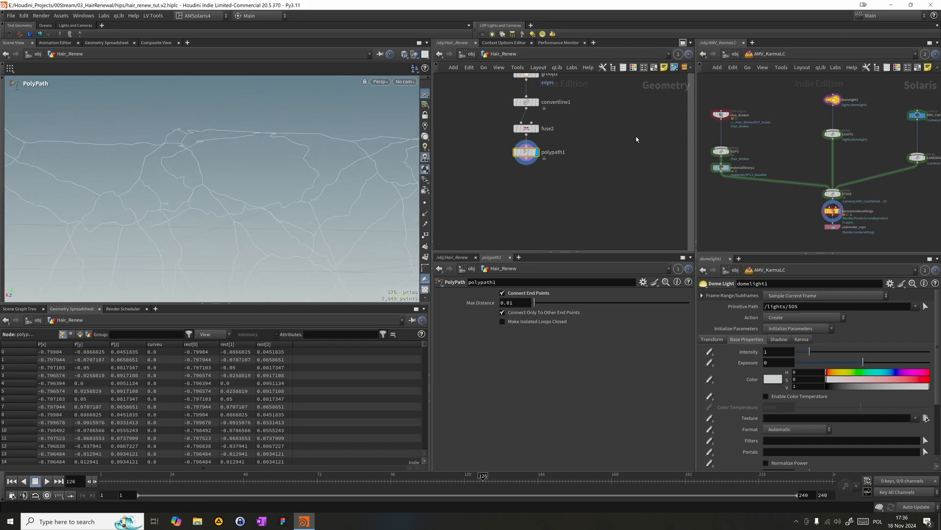
middle_drag(637, 140, 609, 263)
middle_drag(614, 172, 489, 234)
scroll(557, 148, down, 4)
drag(575, 184, 564, 180)
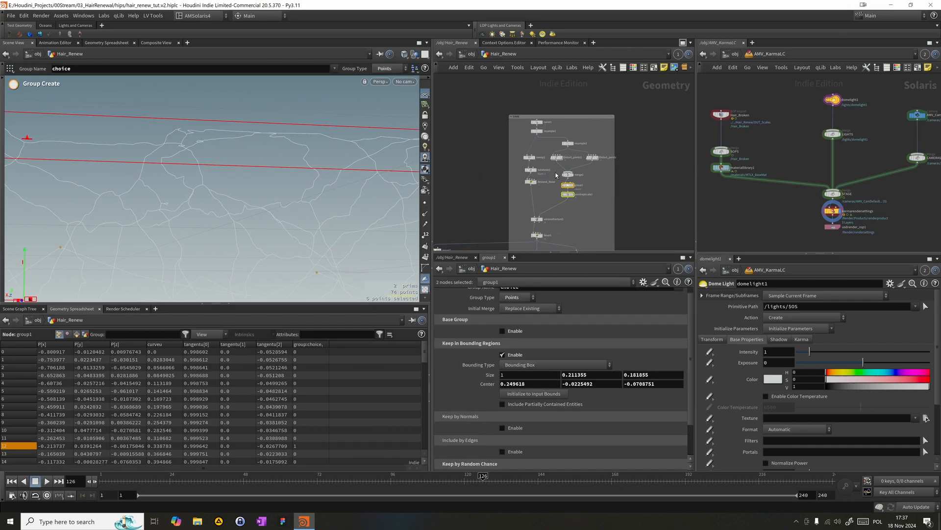
key(b)
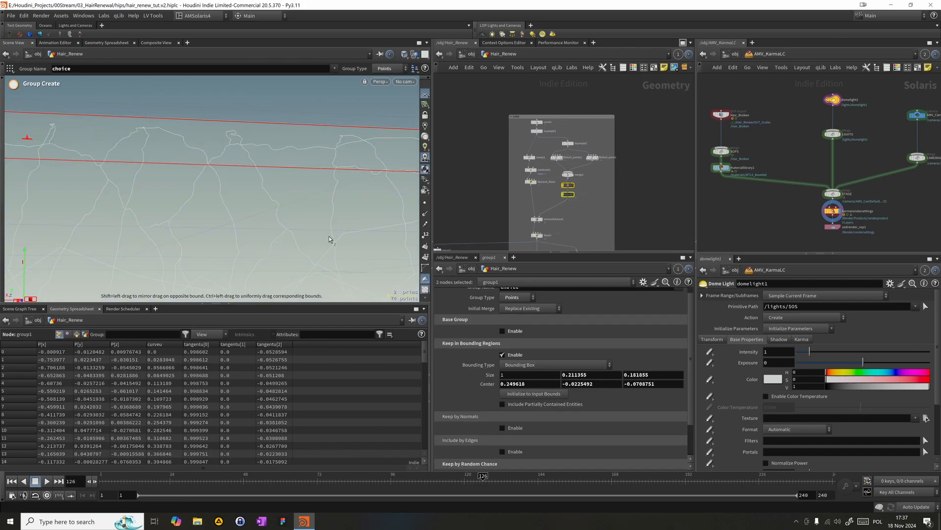
alt+drag(220, 168, 162, 214)
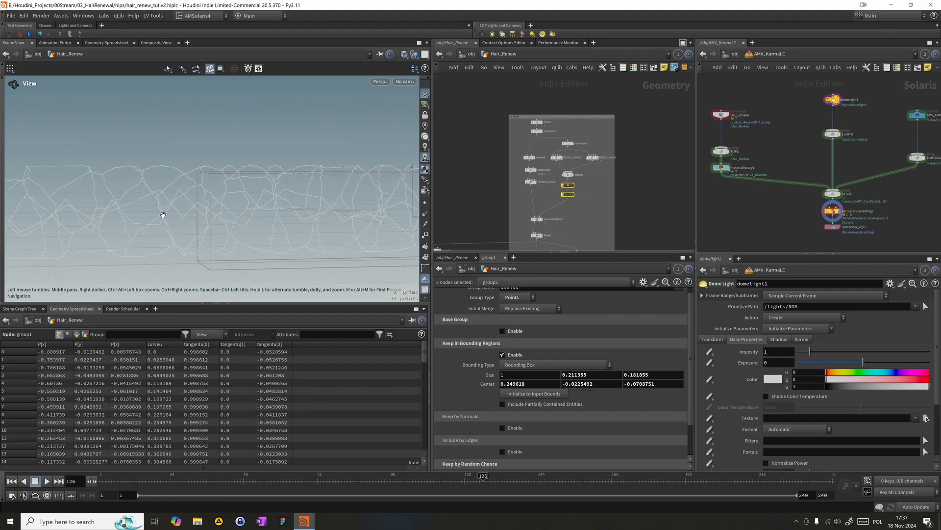
middle_drag(583, 203, 660, 127)
drag(481, 191, 520, 145)
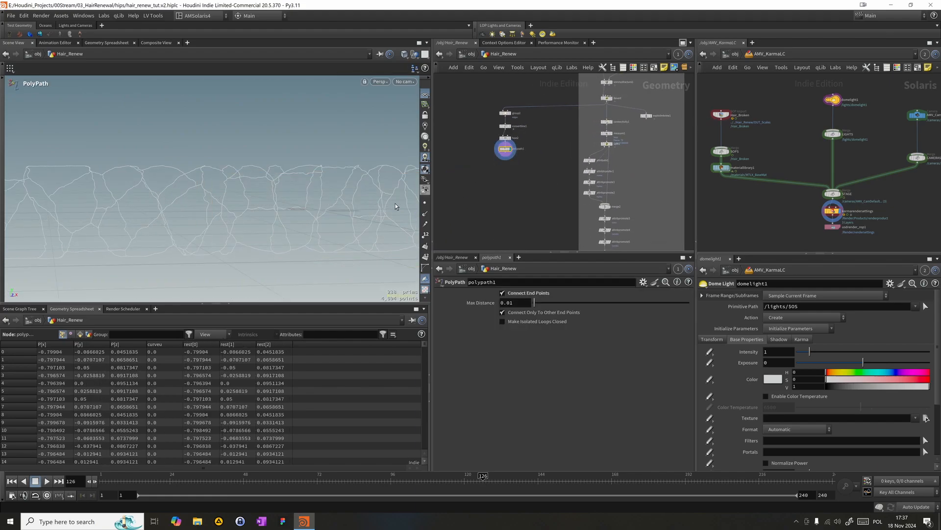
alt+drag(255, 200, 184, 207)
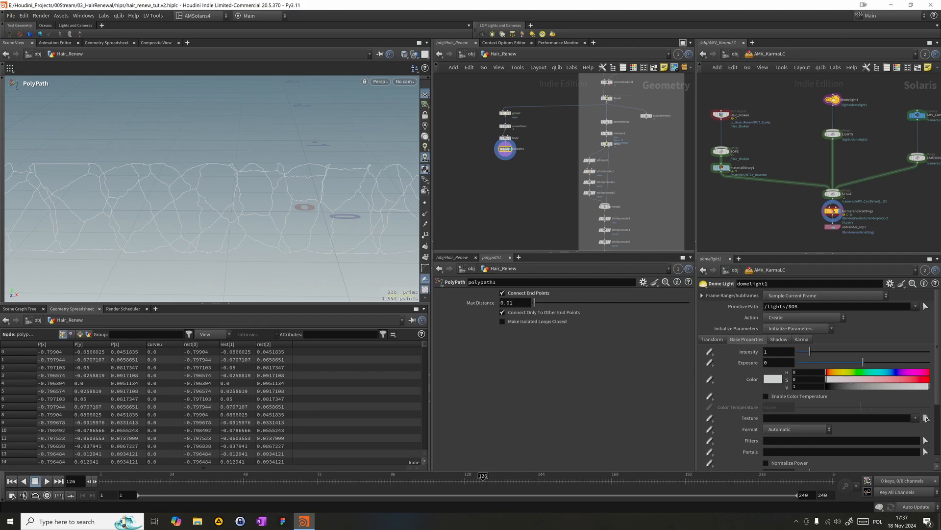
click(925, 418)
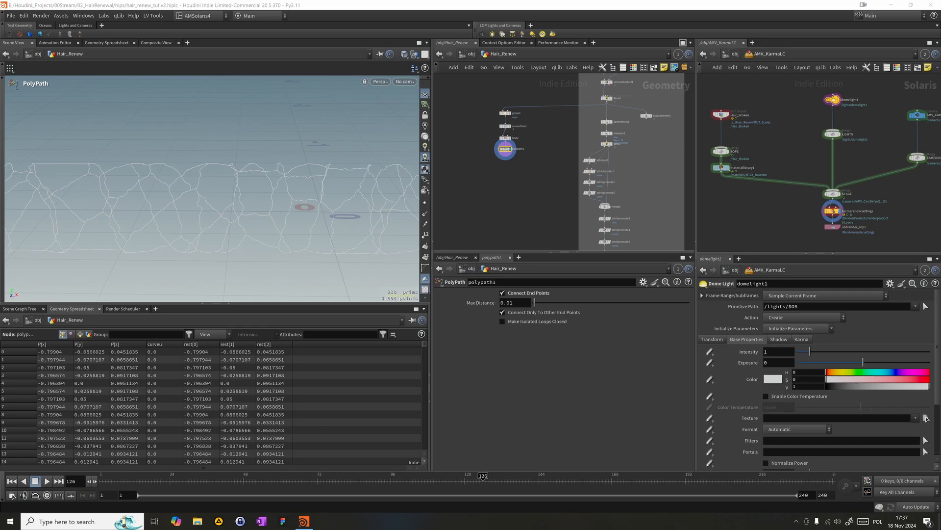
- Add a Time Shift node beside the scales network and connect it to the output of Lift_cuticles
middle_drag(519, 236, 547, 108)
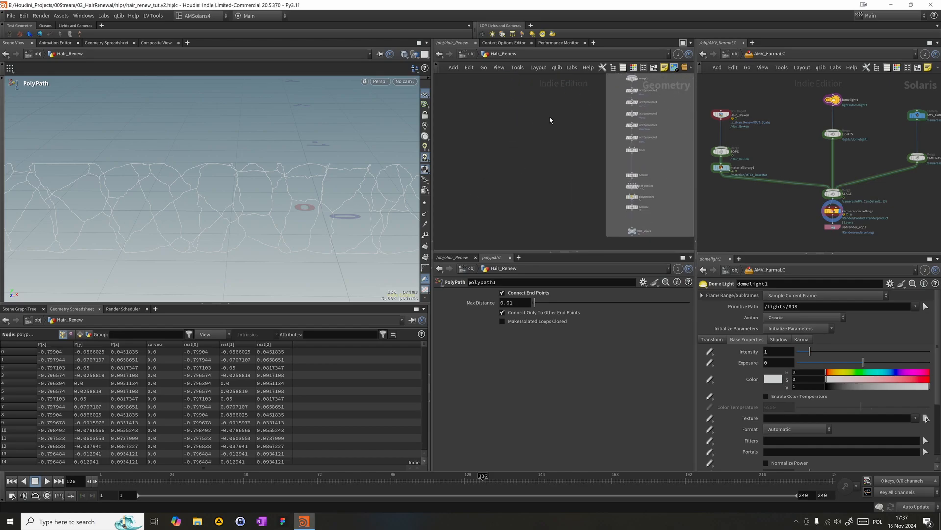
middle_drag(543, 154, 537, 110)
key(Tab)
mouse_move(500, 181)
text(times)
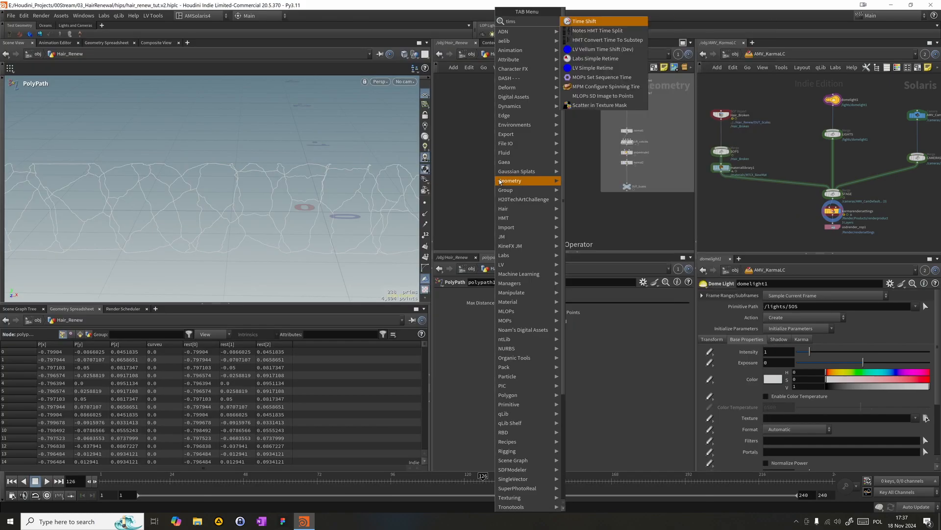
key(Return)
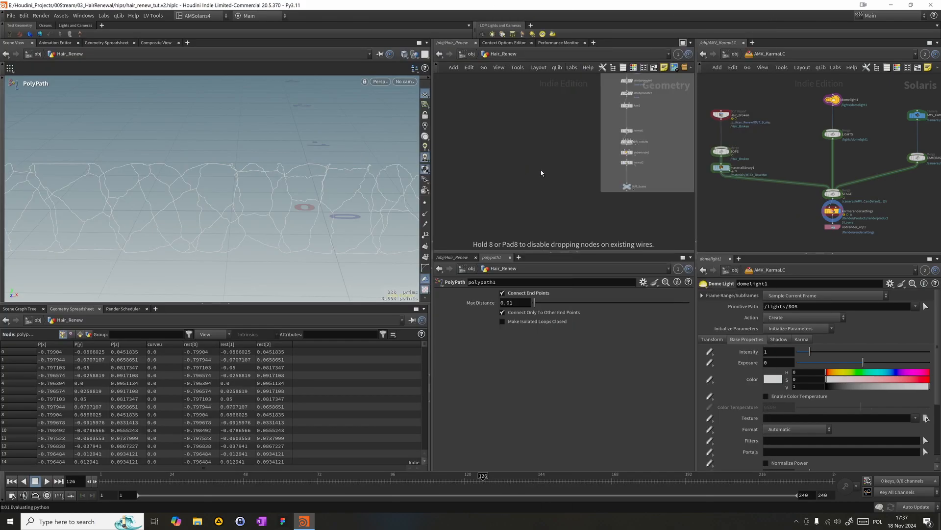
click(540, 169)
click(546, 166)
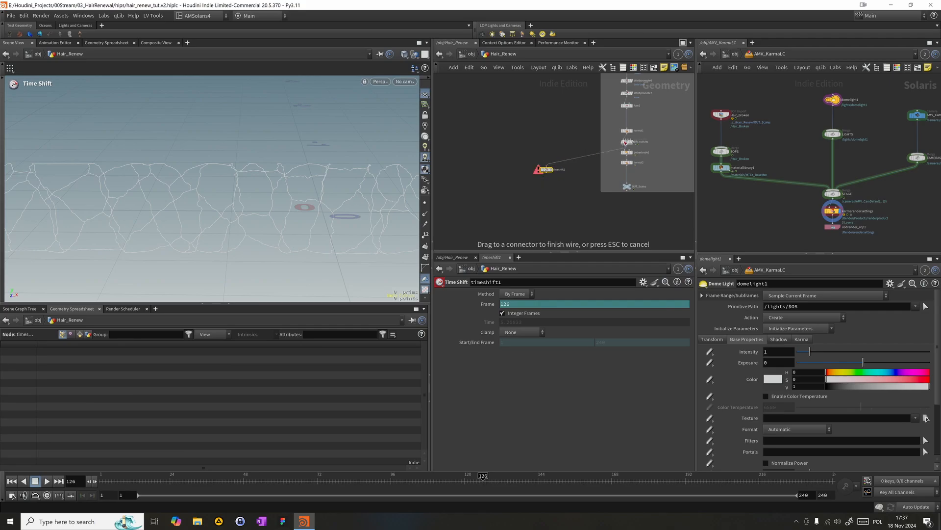
click(626, 143)
drag(552, 175, 578, 157)
- Set the Frame expression of timeshift1 to $F-30
click(518, 304)
text(-38)
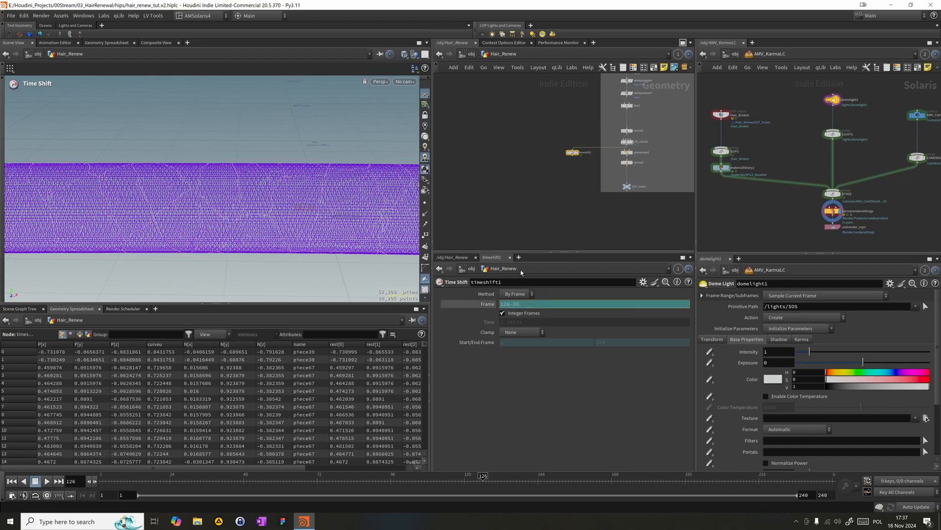
text($F)
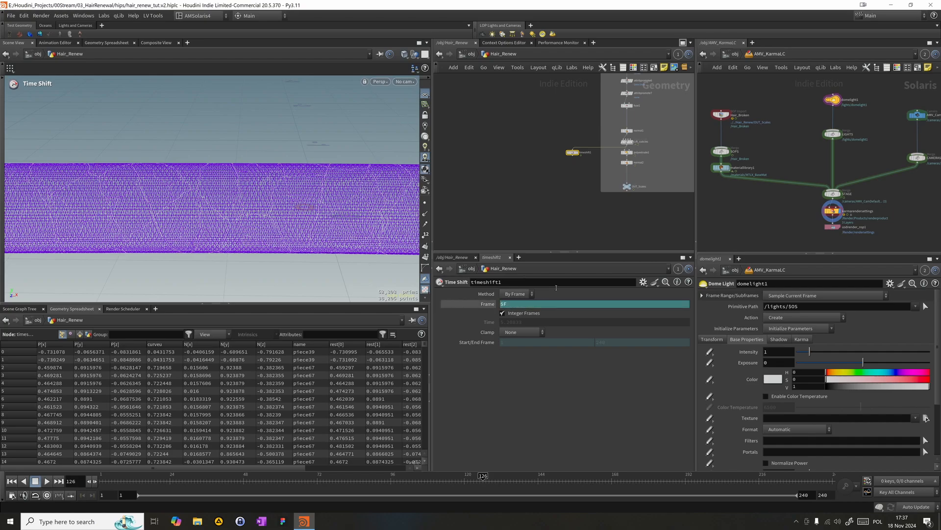
text(-30)
key(Return)
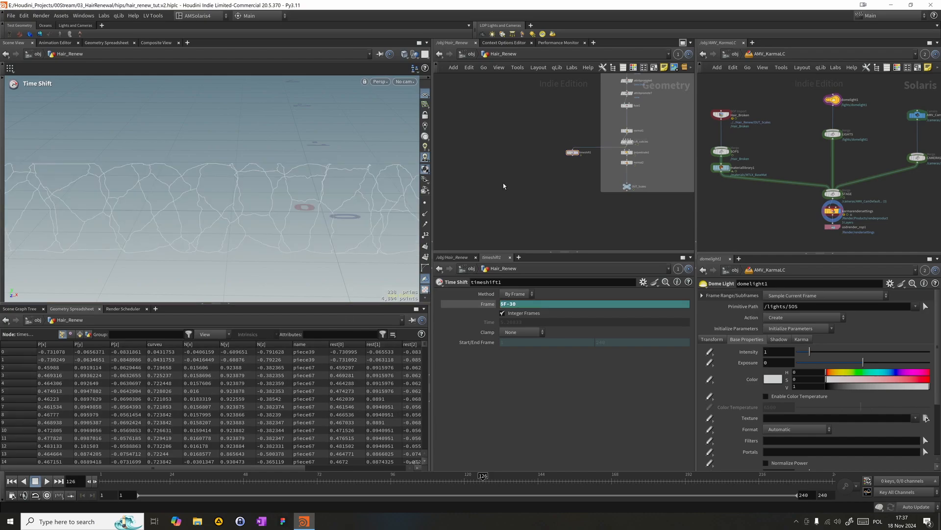
- Add an Attribute Transfer node below the Time Shift node
key(Tab)
text(attrbi)
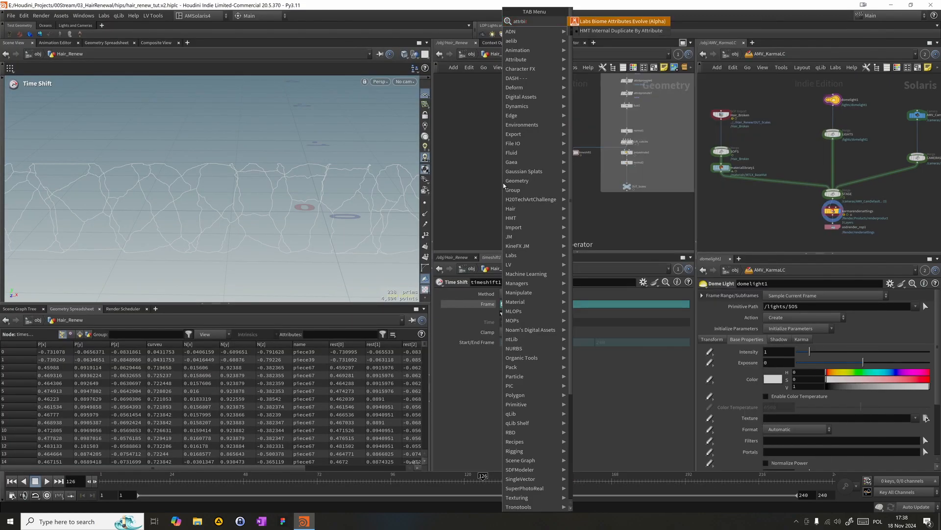
key(BackSpace)
text(tra)
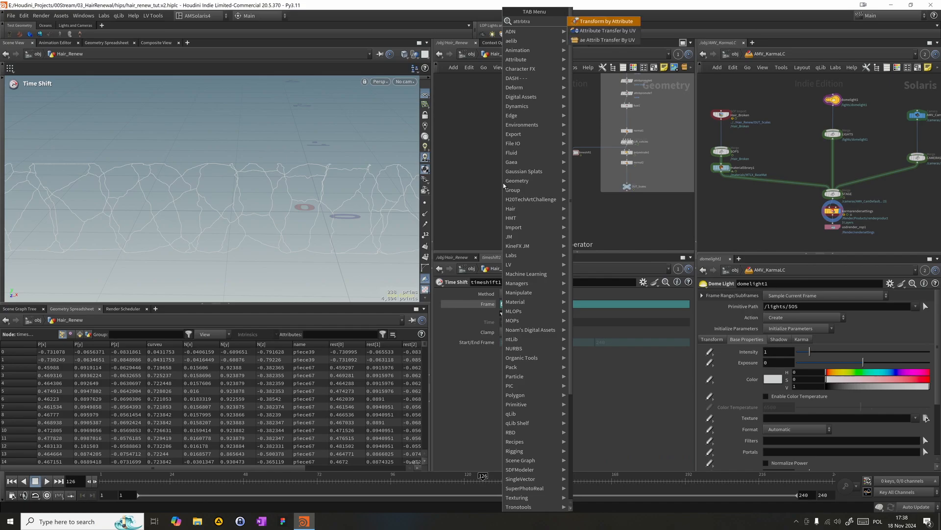
key(BackSpace)
key(BackSpace)
key(BackSpace)
key(BackSpace)
key(BackSpace)
key(BackSpace)
key(BackSpace)
text(transf)
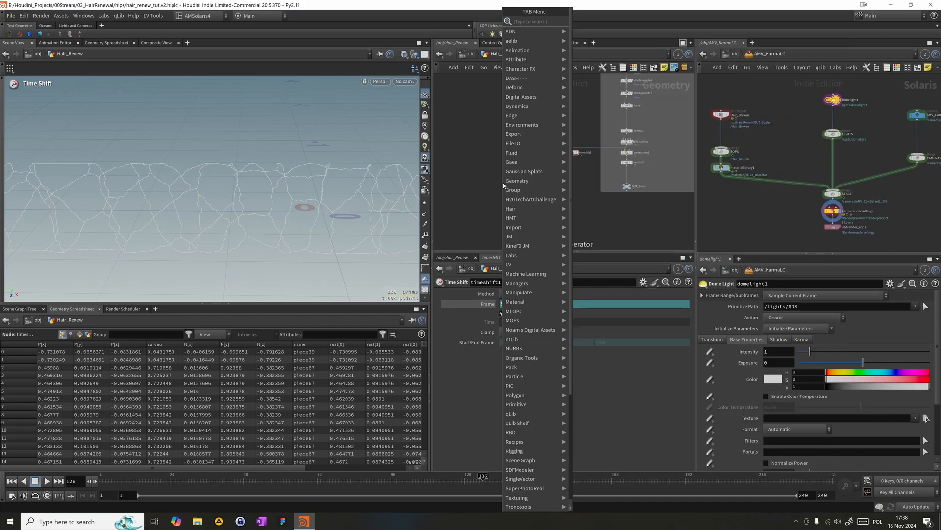
text(er)
key(Return)
click(503, 184)
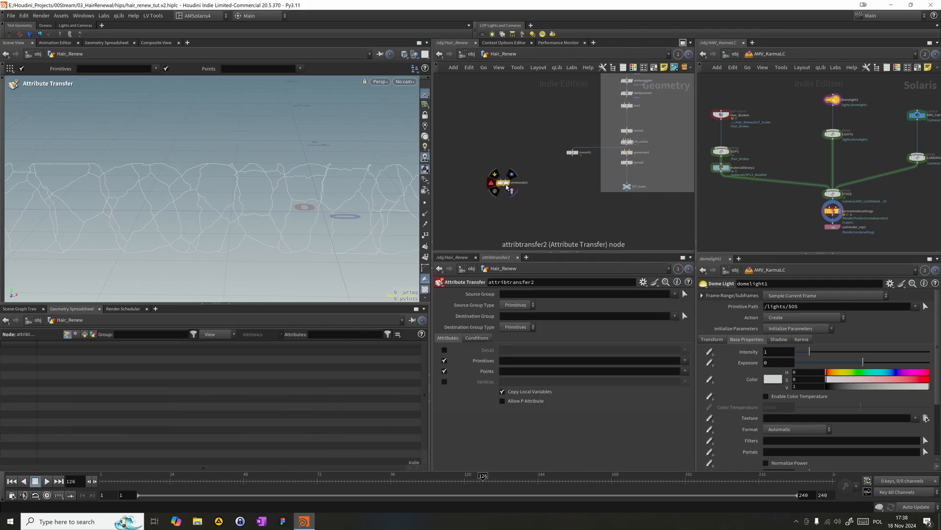
- Connect timeshift1 and the polypath1 crack lines to attribtransfer2, place it under the crack-line branch and display it
drag(506, 180, 572, 156)
drag(495, 174, 525, 93)
middle_drag(525, 92, 529, 21)
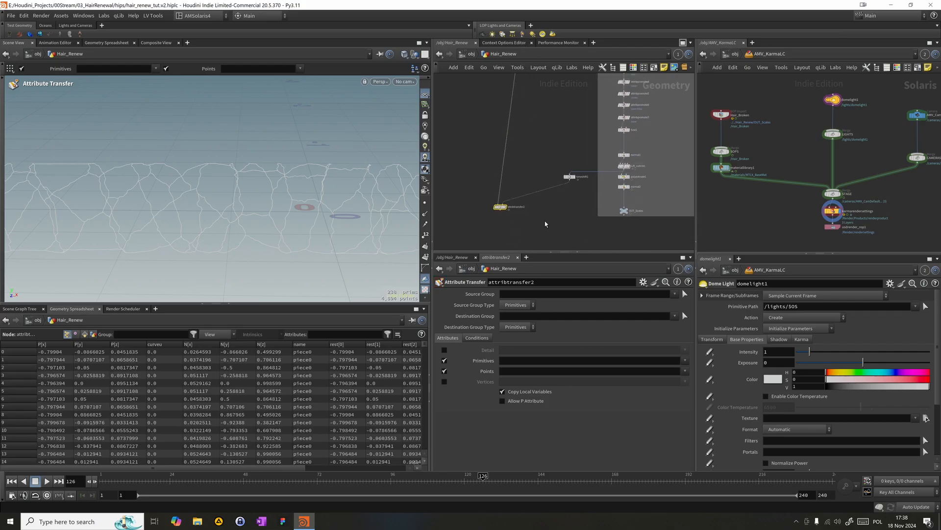
click(506, 208)
drag(505, 210, 537, 192)
- Limit attribtransfer2 to the scale_blend point attribute and turn off primitive attributes
click(513, 371)
text(scale_blend)
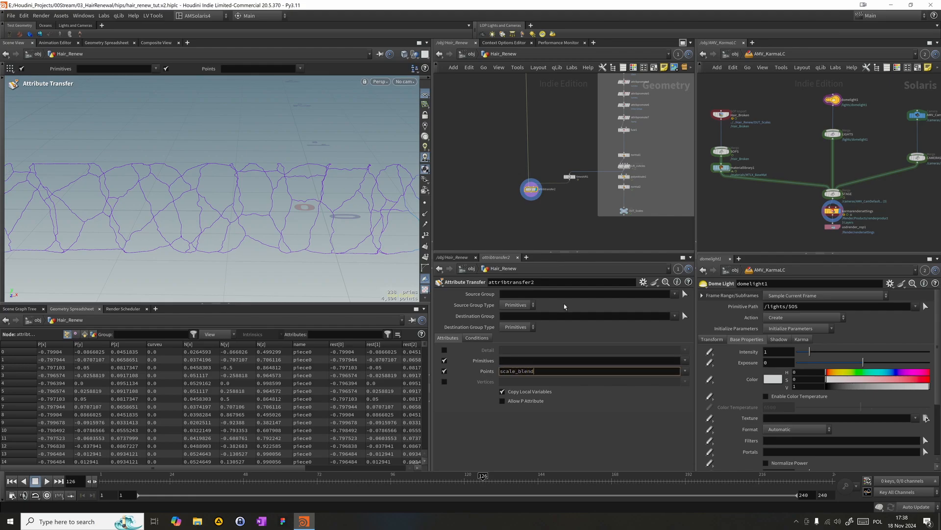
key(Return)
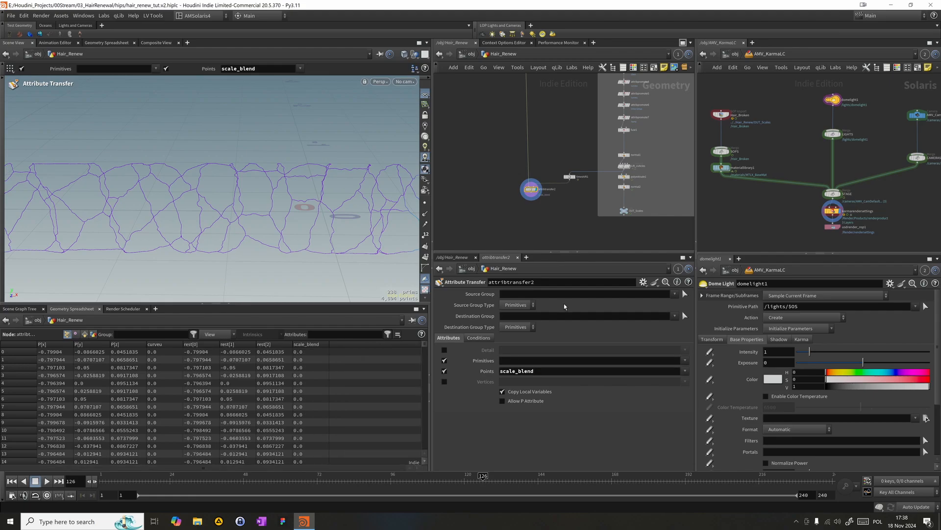
click(445, 361)
- Go to frame 113 and compare the outputs of Lift_cuticles, timeshift1 and attribtransfer2
drag(328, 480, 443, 480)
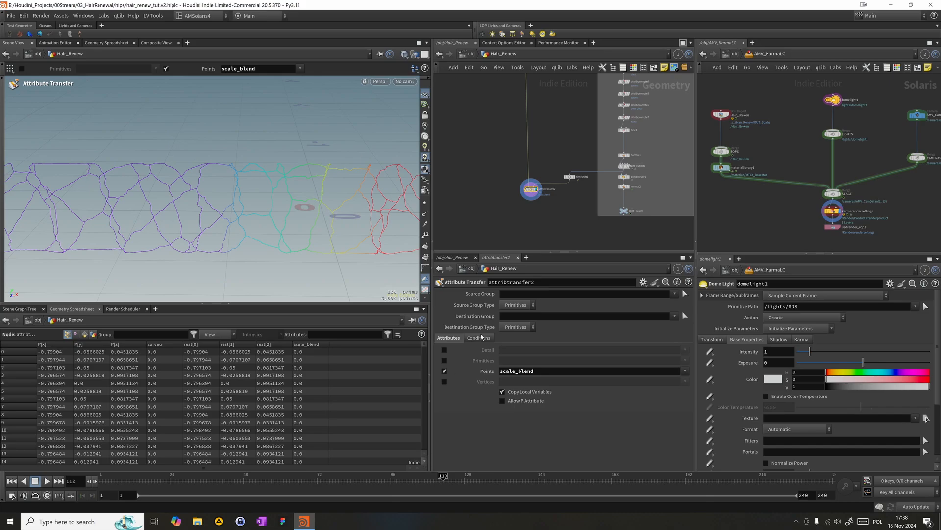
click(630, 166)
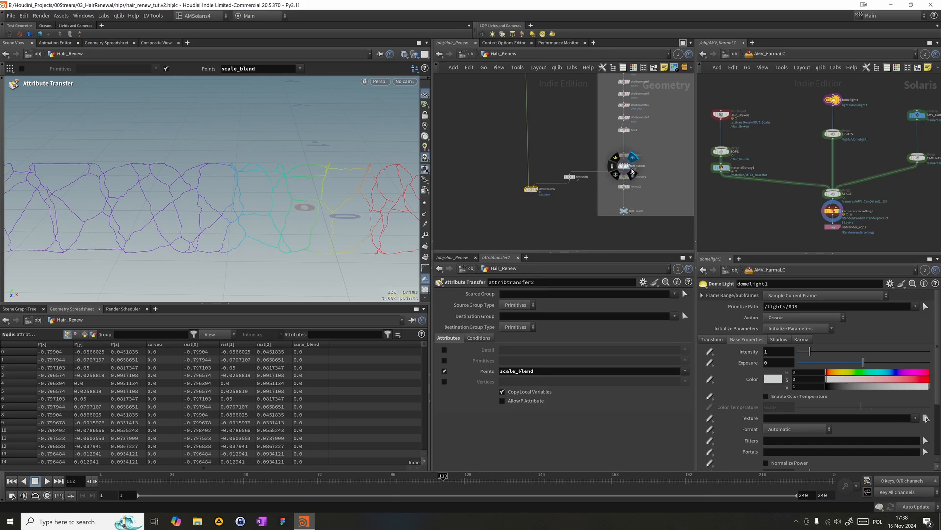
click(623, 166)
mouse_move(569, 178)
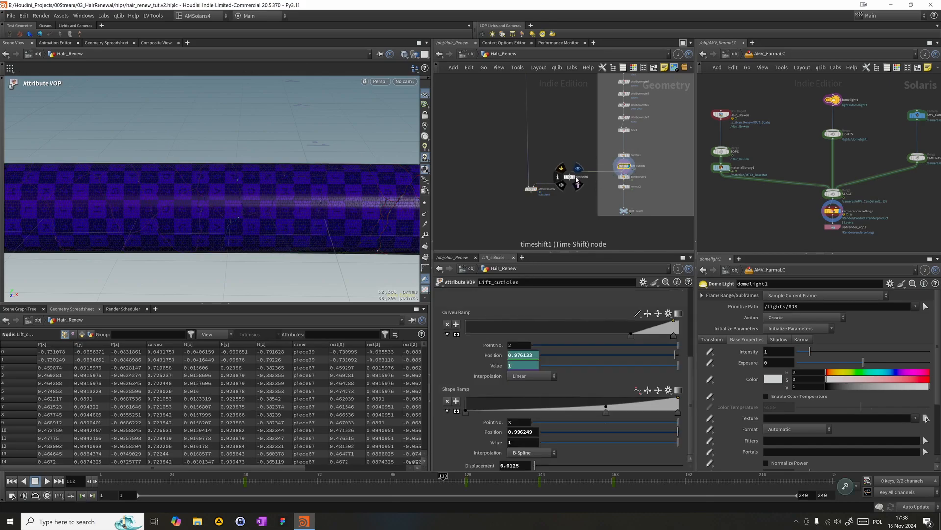
click(577, 181)
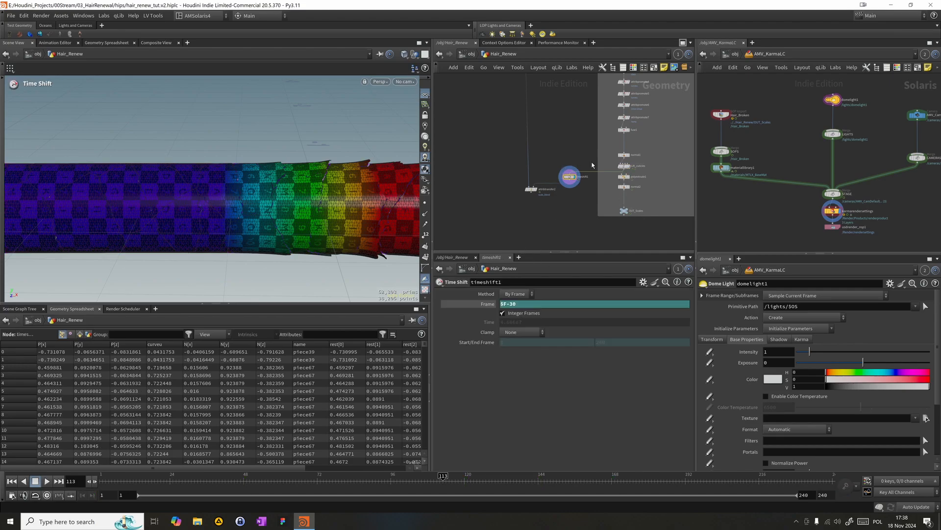
mouse_move(630, 172)
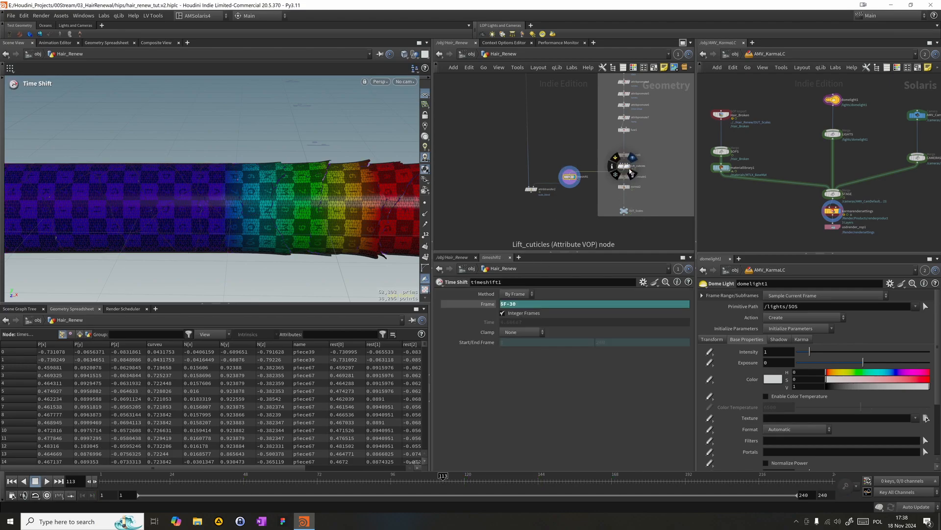
click(537, 191)
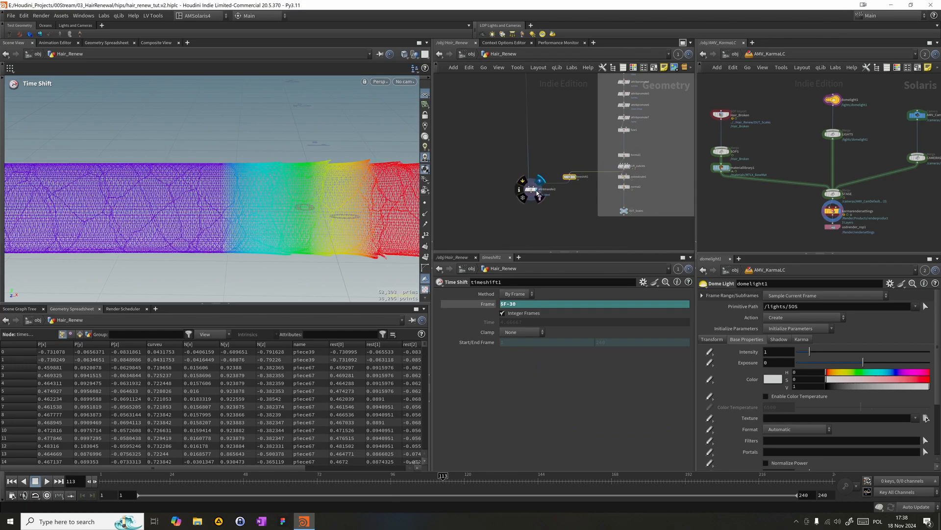
click(532, 189)
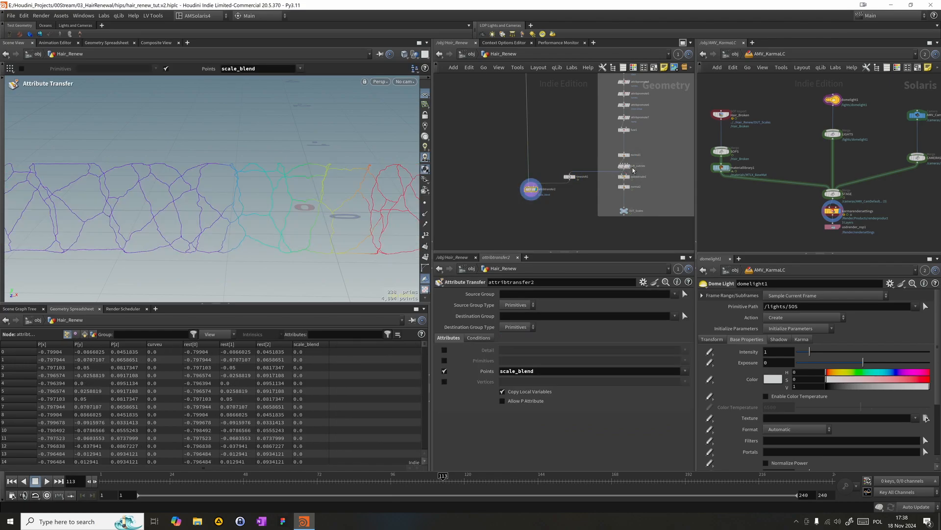
- Show Lift_cuticles as a template behind the crack lines and scrub the timeline to frame 80
scroll(604, 188, up, 5)
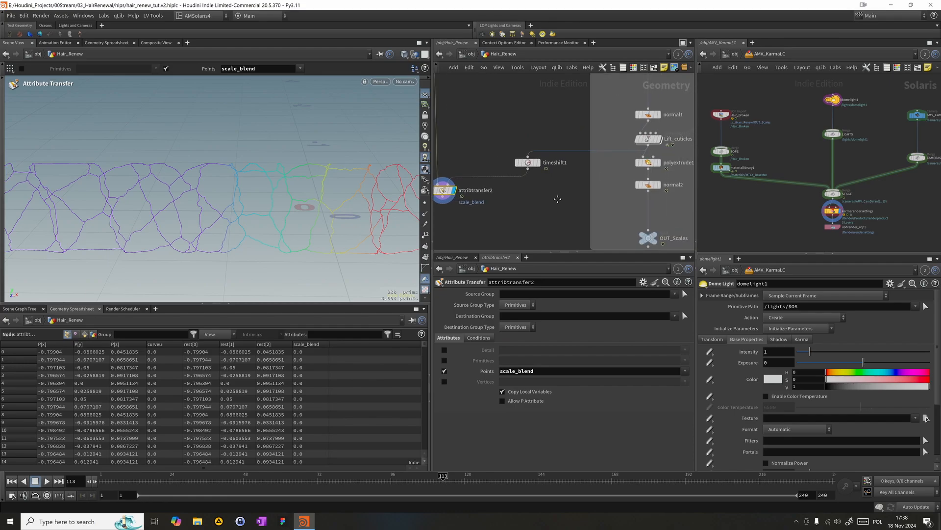
click(662, 153)
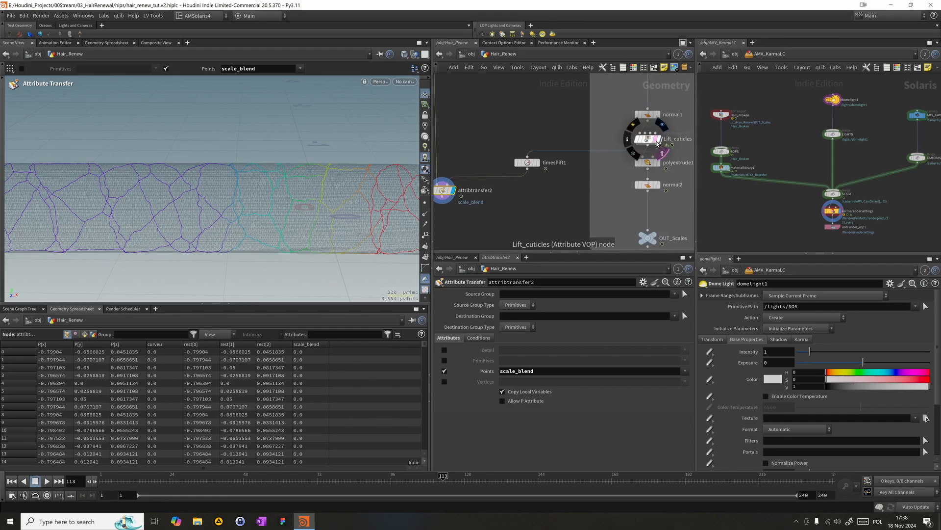
drag(417, 478, 343, 475)
- Set the Frame expression of timeshift1 to $F-20 and check the delayed scale_blend transfer at frames 113 and 98
click(532, 166)
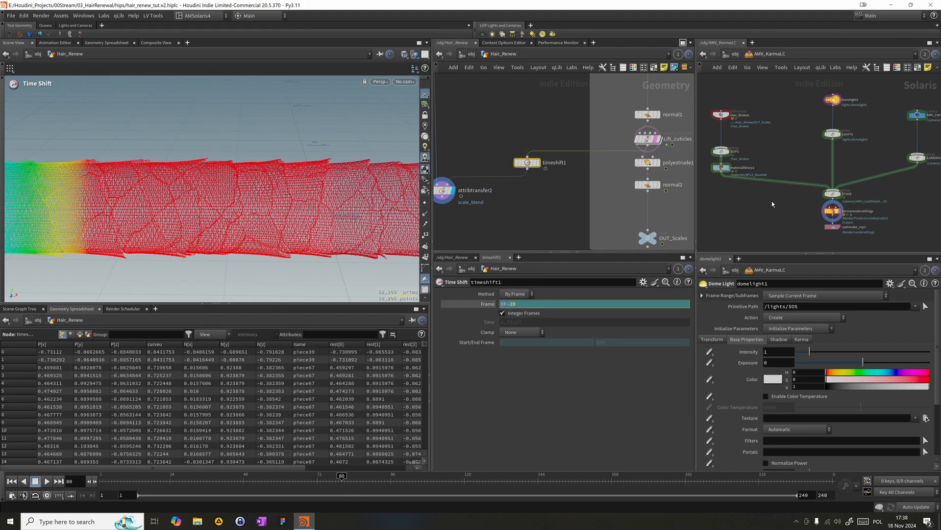
drag(263, 483, 445, 478)
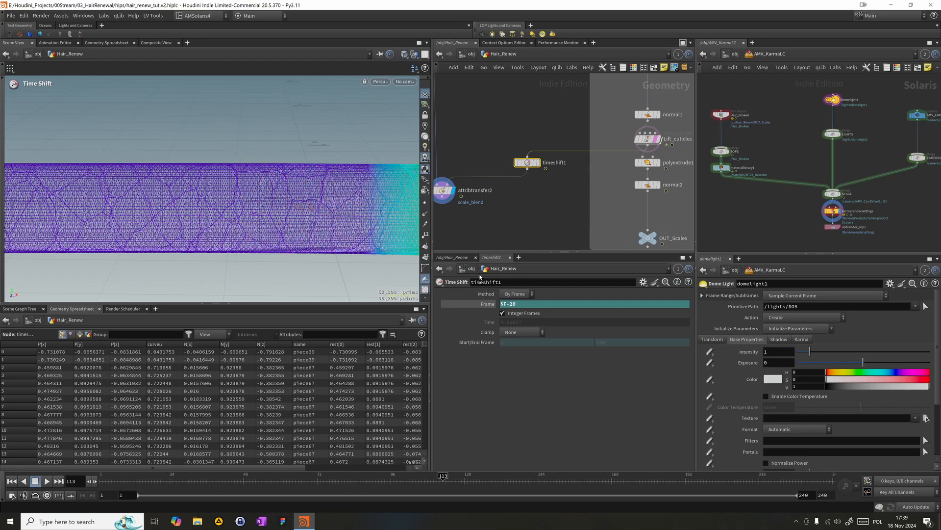
click(442, 190)
drag(417, 486, 396, 483)
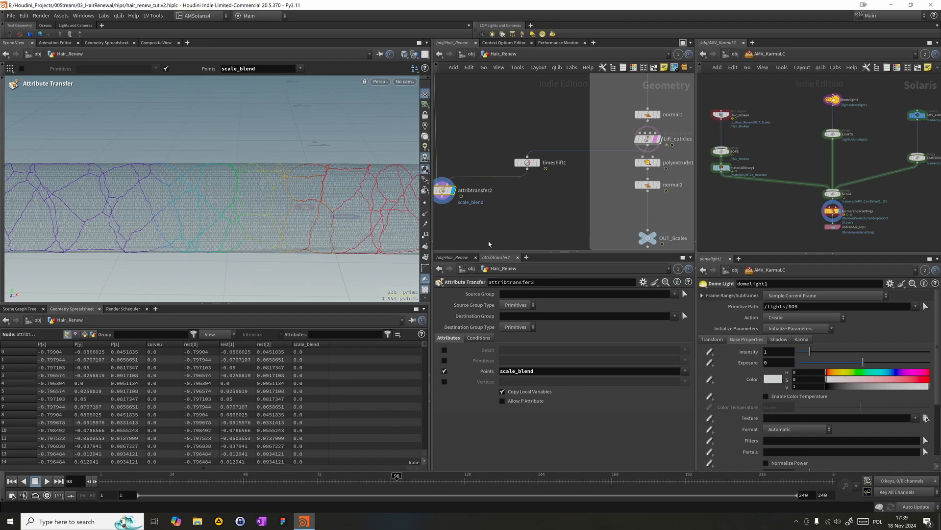
click(527, 163)
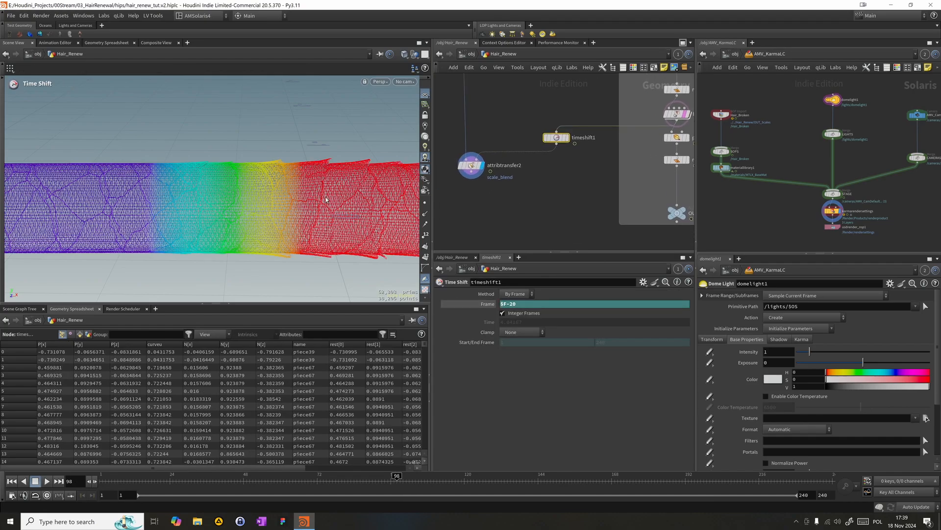
middle_drag(528, 209, 569, 182)
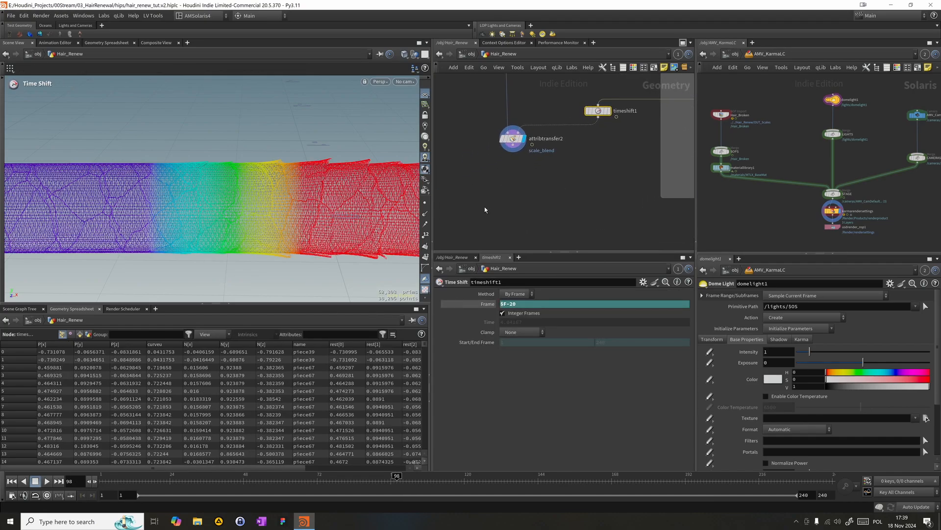
- Add a PolyWire node below attribtransfer2 and display its output
click(509, 198)
key(Tab)
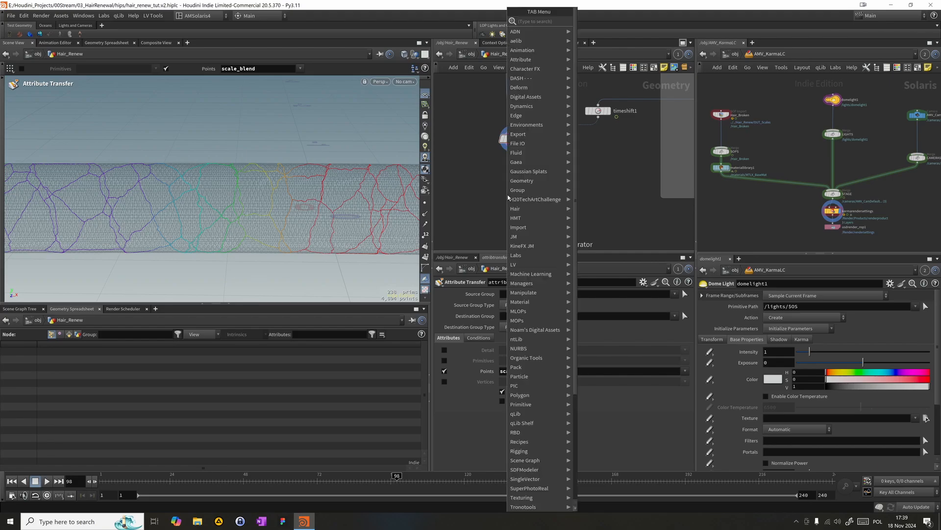
text(res)
key(Return)
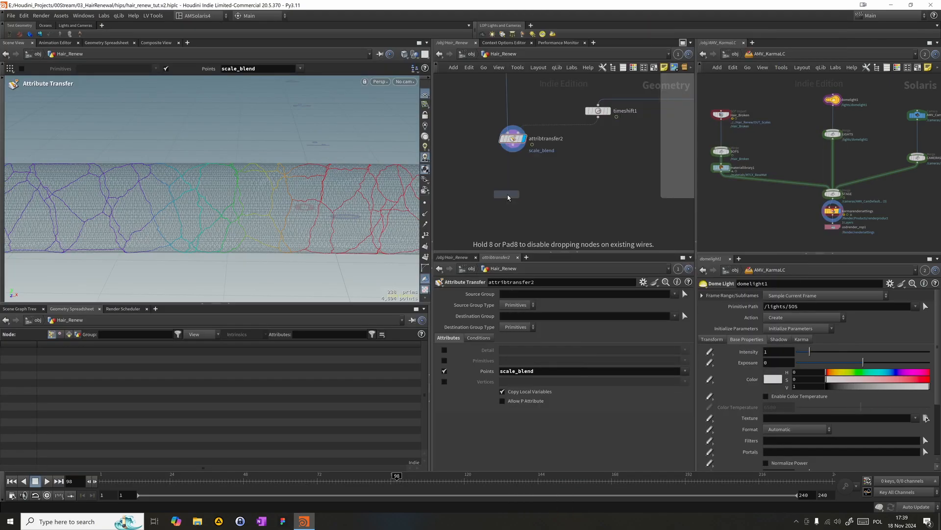
click(506, 197)
mouse_move(505, 189)
mouse_down()
mouse_move(522, 174)
mouse_move(513, 193)
mouse_up()
click(516, 196)
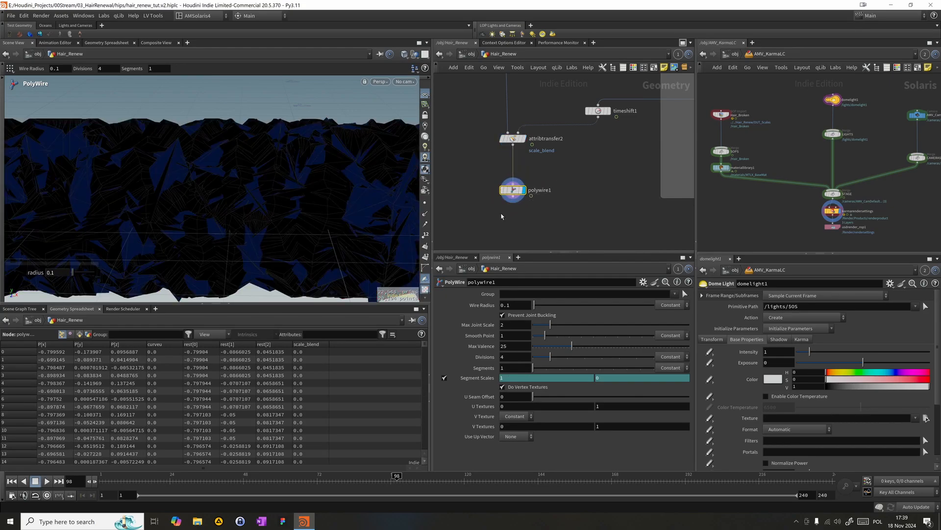
- Set the Wire Radius of polywire1 to 0.001 and its Divisions to 6
click(519, 305)
text(1)
key(Return)
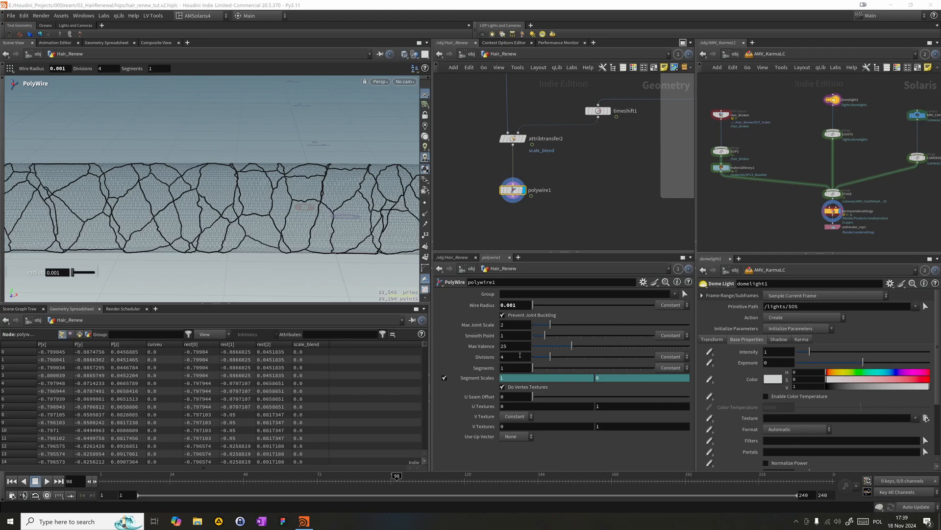
click(520, 354)
text(6)
- Append a Smooth node to polywire1, display it and line up the node chain below attribtransfer2
click(449, 242)
key(Tab)
text(sm)
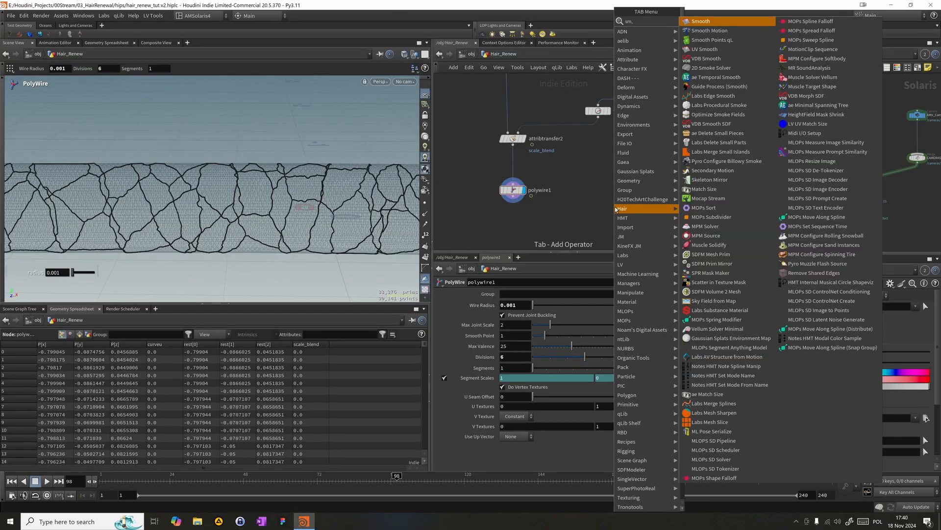
key(Return)
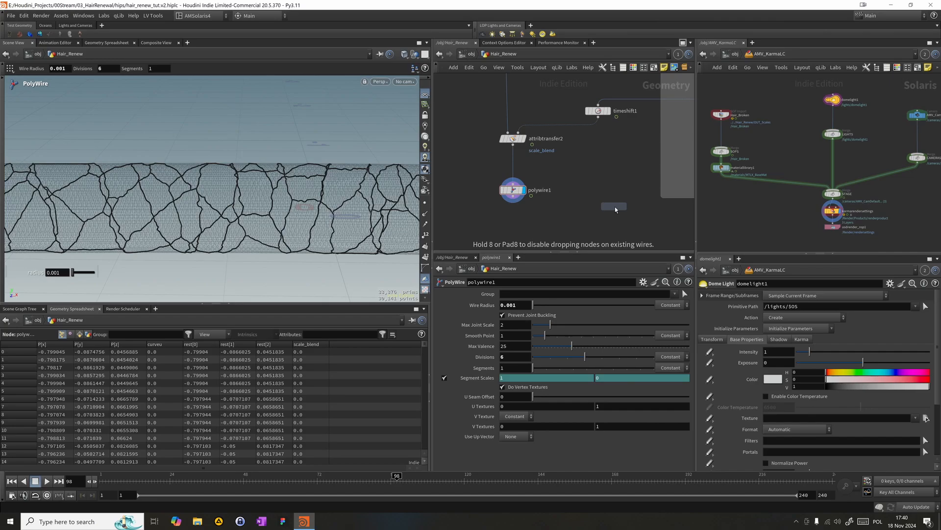
click(505, 217)
mouse_move(512, 205)
mouse_down()
mouse_move(505, 212)
mouse_move(519, 220)
mouse_up()
click(515, 219)
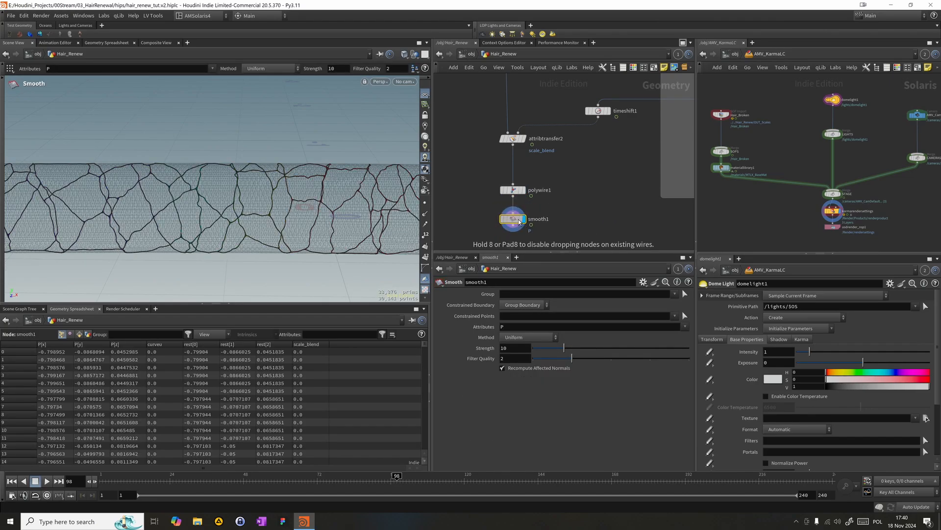
middle_drag(519, 221, 533, 191)
drag(533, 161, 532, 138)
drag(527, 194, 527, 171)
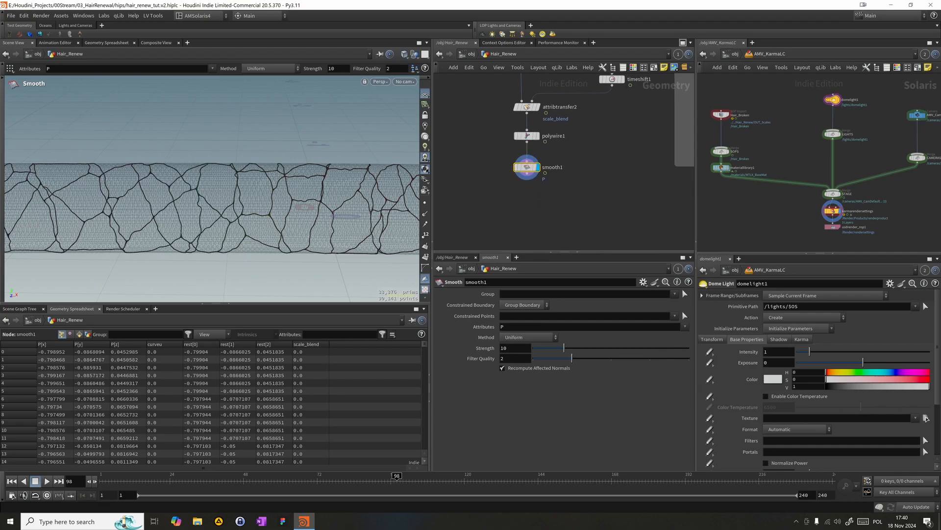
- Set the Strength of smooth1 to 20 and turn off Recompute Affected Normals
click(508, 349)
text(20)
key(Return)
click(502, 367)
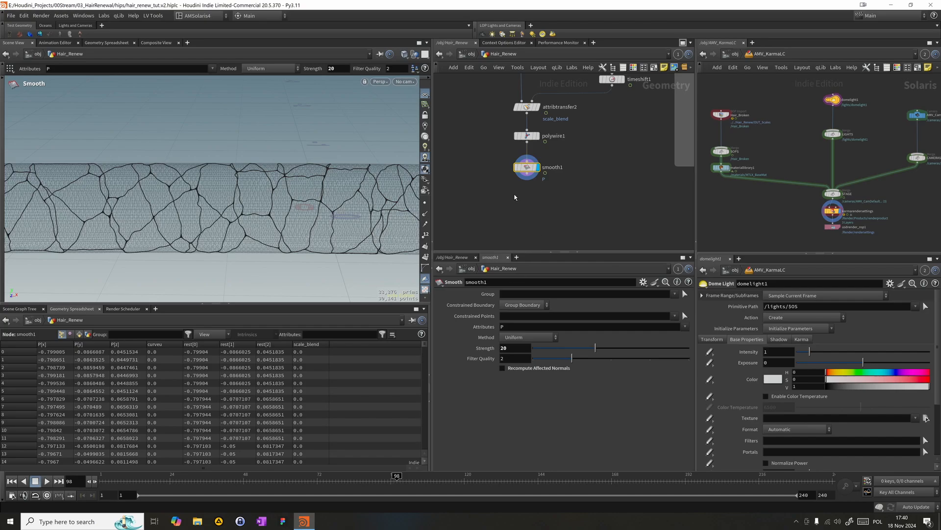
click(926, 418)
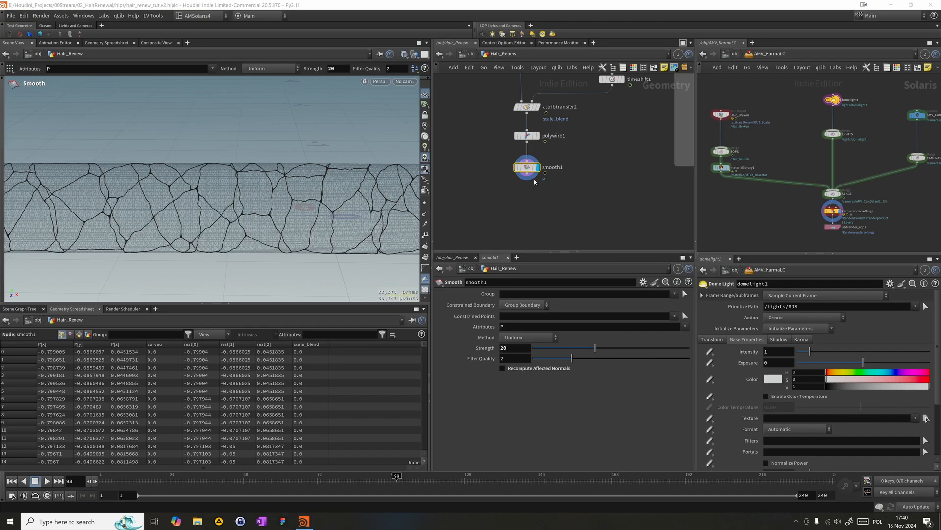
- Add a Peak node after smooth1, display it and align it below the chain
click(520, 185)
key(Tab)
click(509, 185)
key(Tab)
text(null)
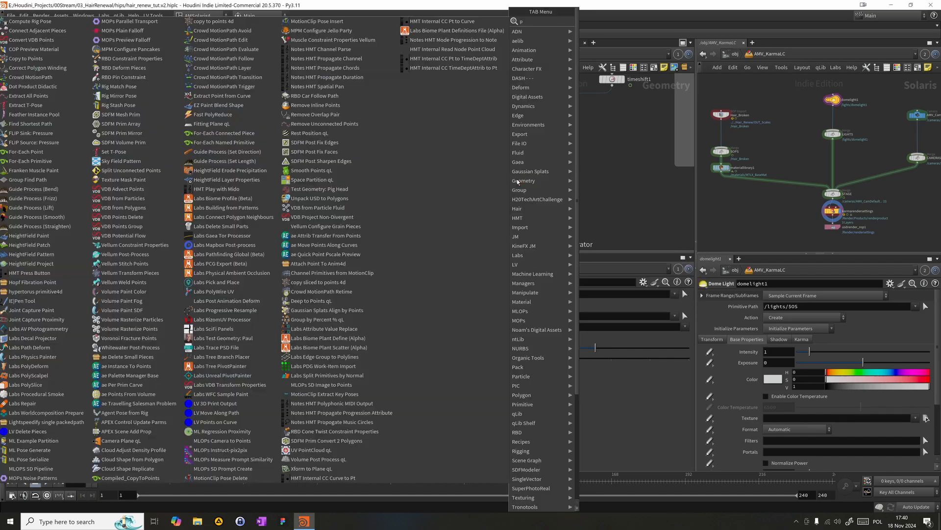
key(Return)
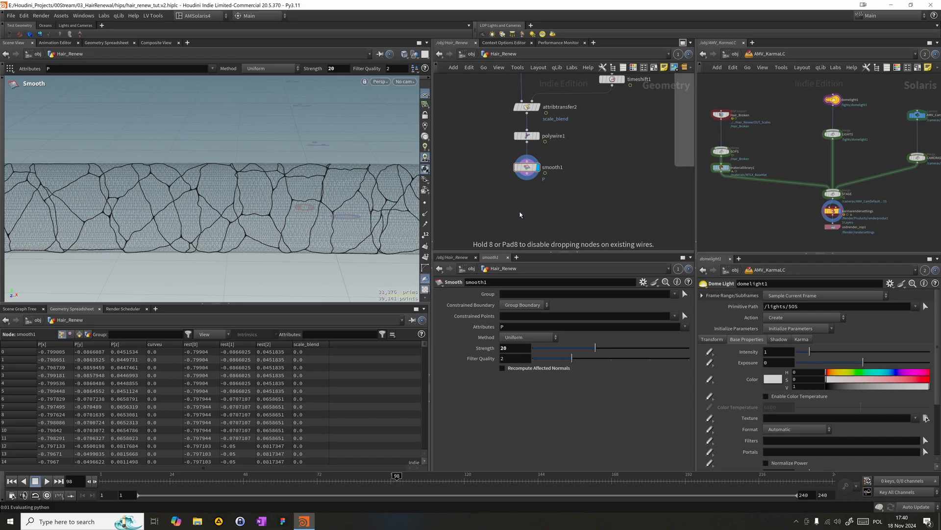
click(517, 216)
drag(517, 213, 527, 174)
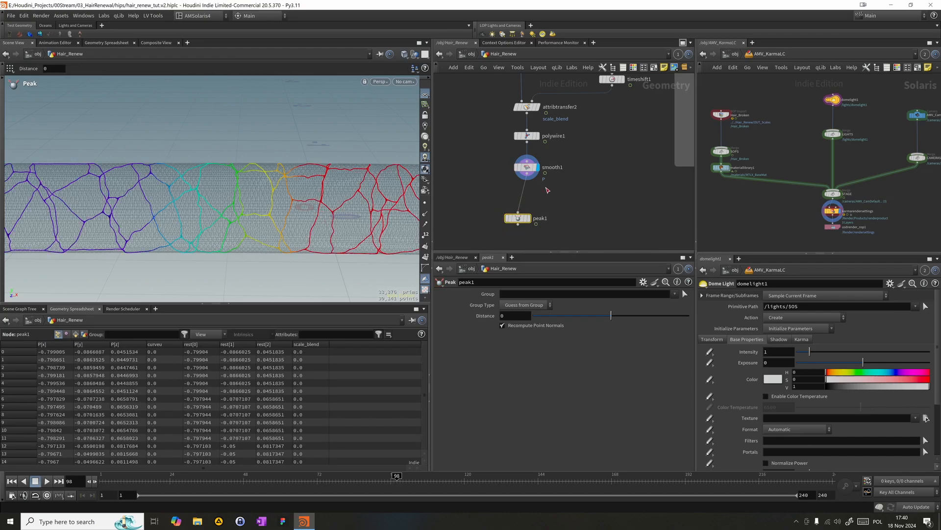
click(529, 219)
drag(520, 220, 529, 198)
scroll(532, 185, down, 3)
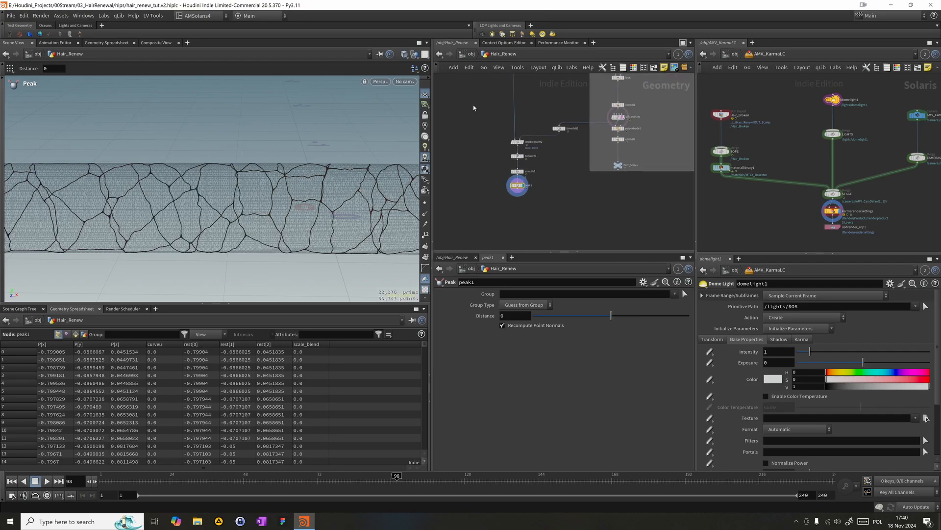
- Look closely at the crack wires and set the Distance of peak1 to 0.003
key(Escape)
drag(185, 211, 387, 198)
key(Return)
click(513, 318)
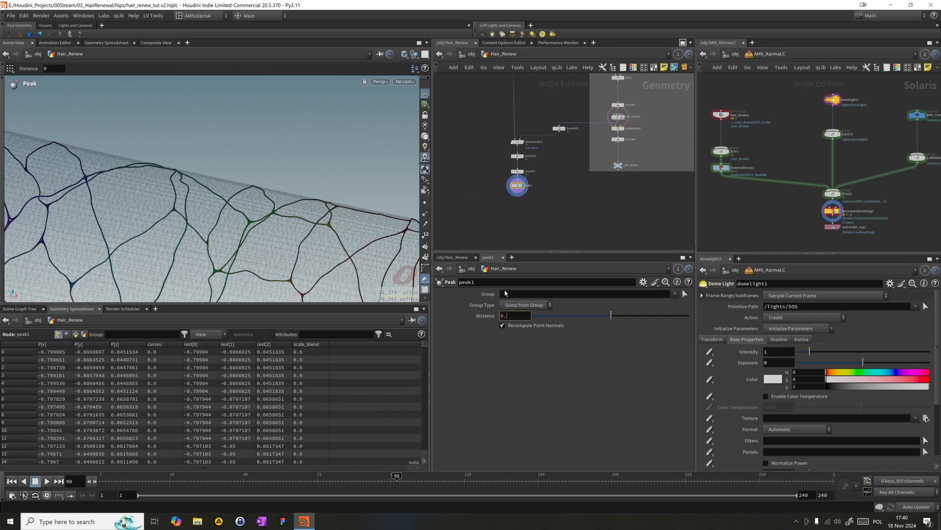
key(Return)
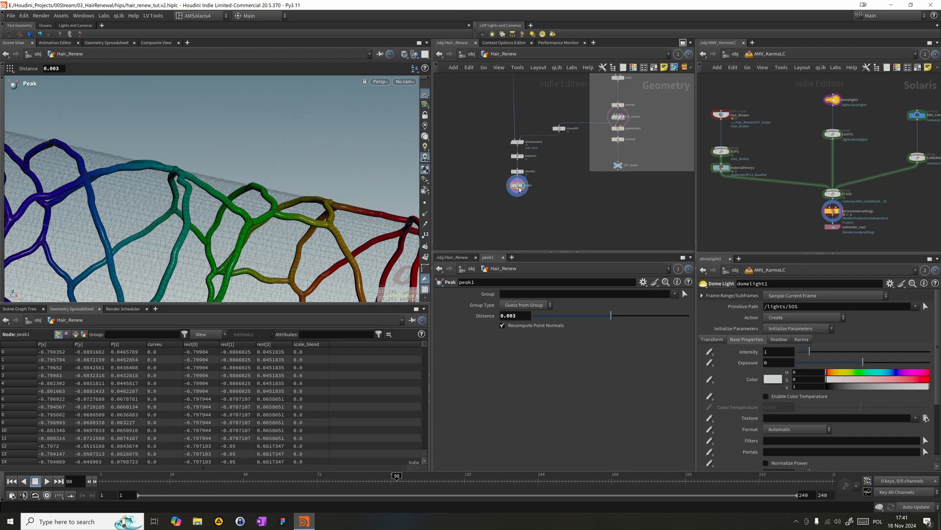
- Move peak1 between attribtransfer2 and polywire1, and inspect the smooth1 output up close
drag(517, 181, 517, 155)
drag(518, 190, 516, 170)
click(523, 182)
click(517, 182)
alt+drag(314, 196, 311, 172)
alt+right_drag(311, 171, 487, 182)
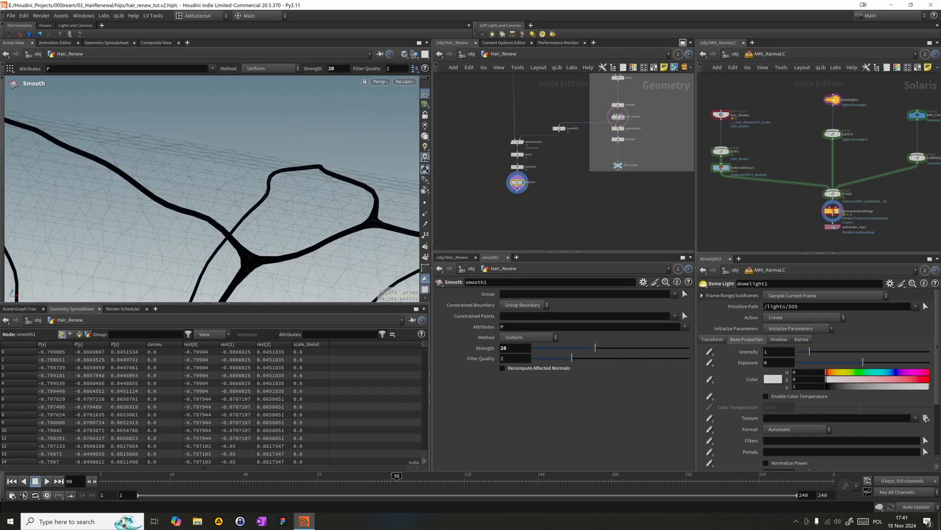
- Try a Distance of 0.27 on peak1 and delete the Peak node from the chain
click(501, 162)
click(518, 154)
mouse_move(609, 315)
mouse_down()
mouse_move(649, 316)
mouse_move(613, 316)
mouse_up()
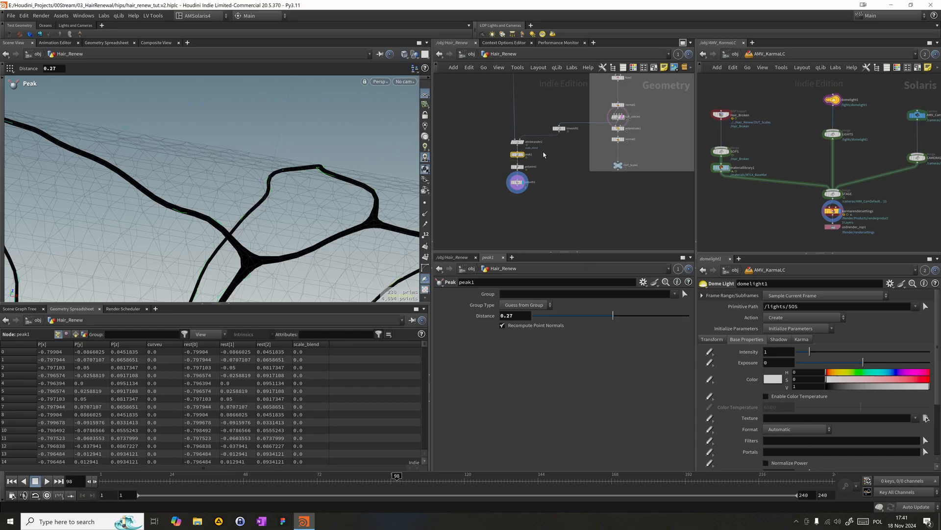
key(Delete)
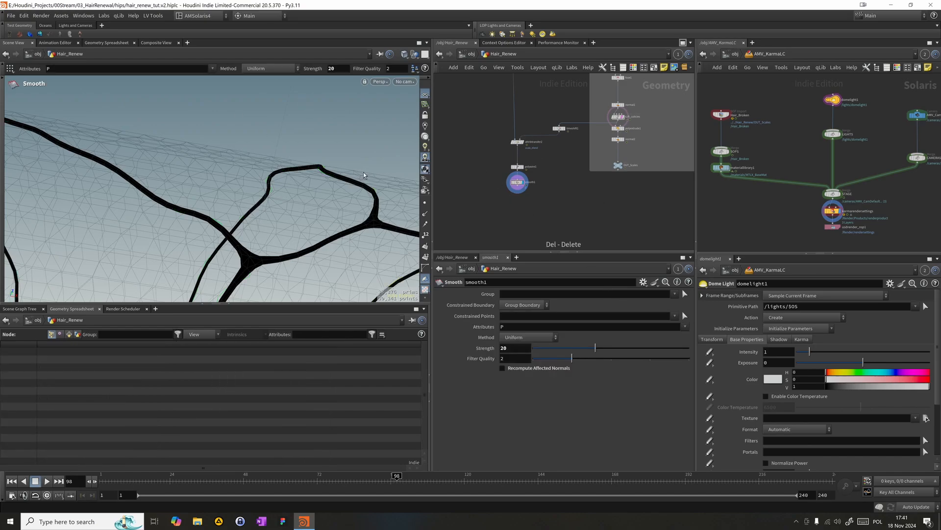
middle_drag(599, 203, 598, 131)
click(925, 417)
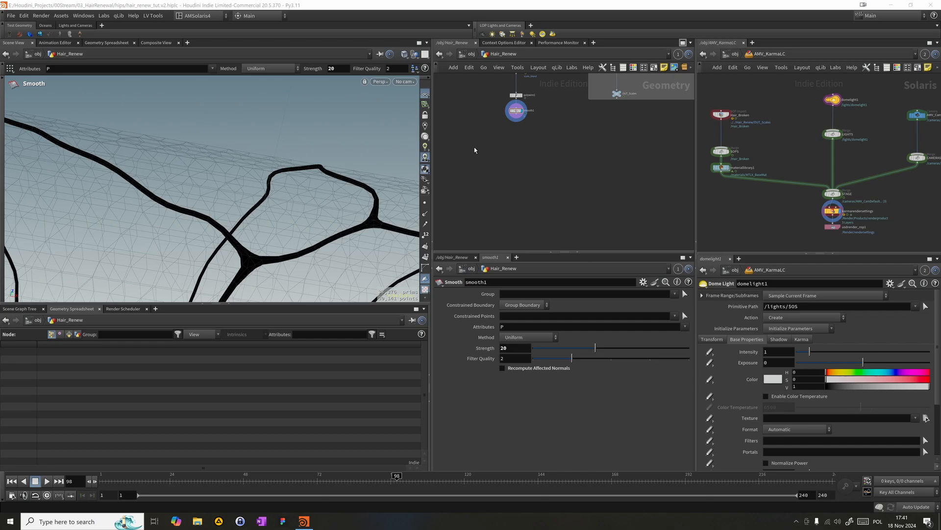
- Add an Attribute VOP node below smooth1, connect it to the smooth1 output and display it
key(Tab)
text(merge)
key(Return)
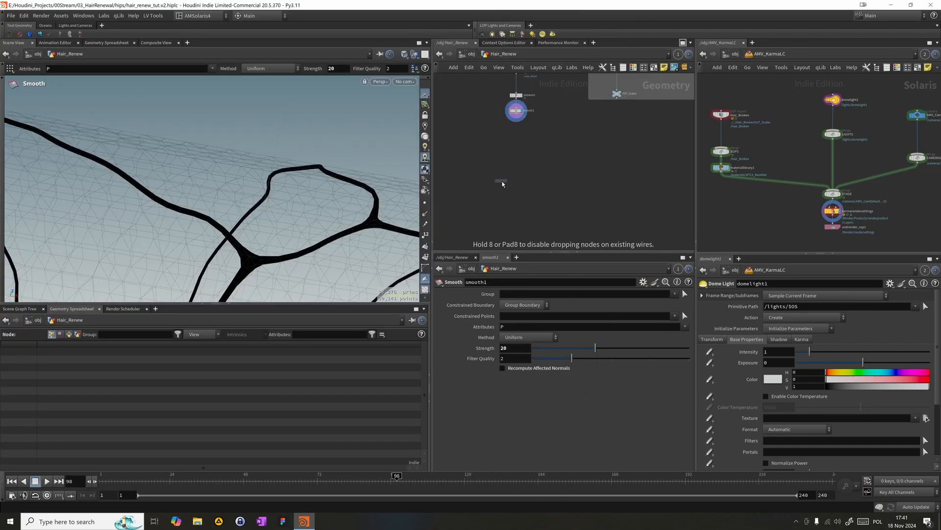
click(526, 141)
drag(518, 117, 526, 139)
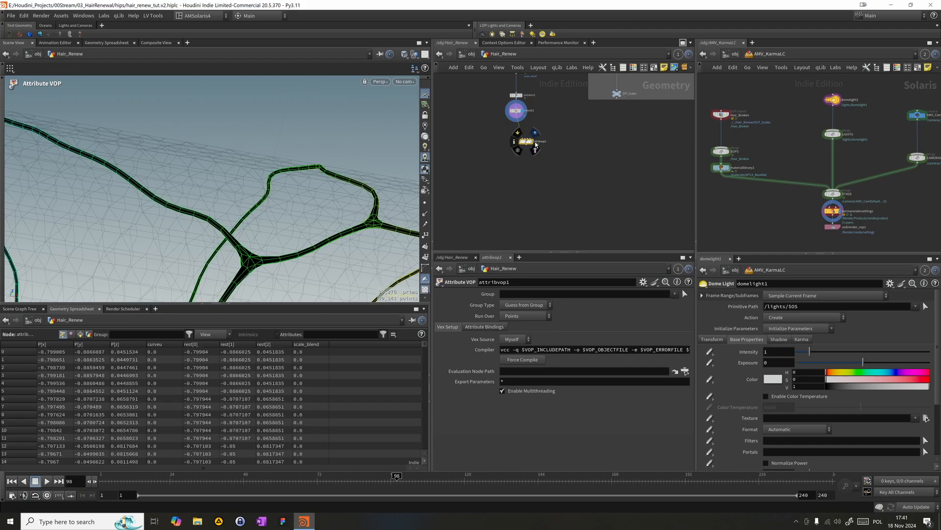
click(535, 145)
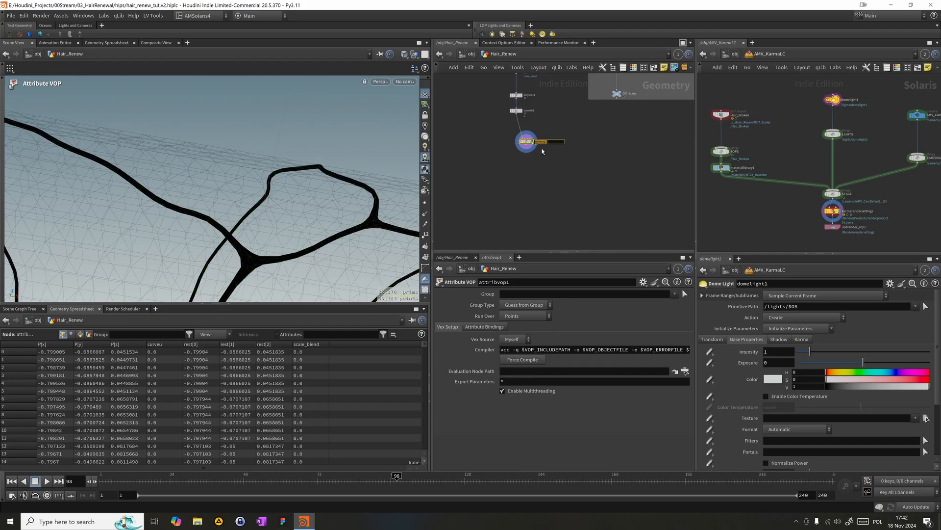
- Rename the new Attribute VOP node as Alpha
text(h)
text(lpa)
key(Return)
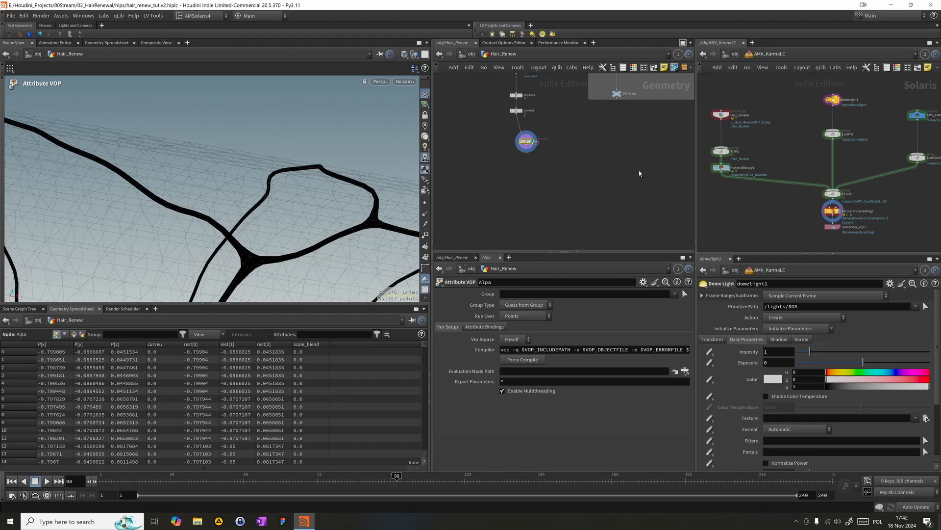
key(f)
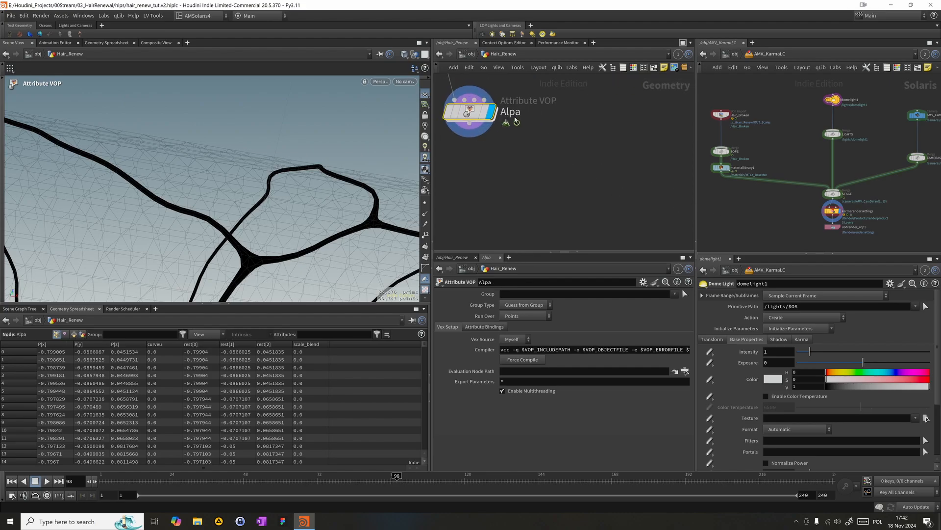
double_click(516, 114)
text(h)
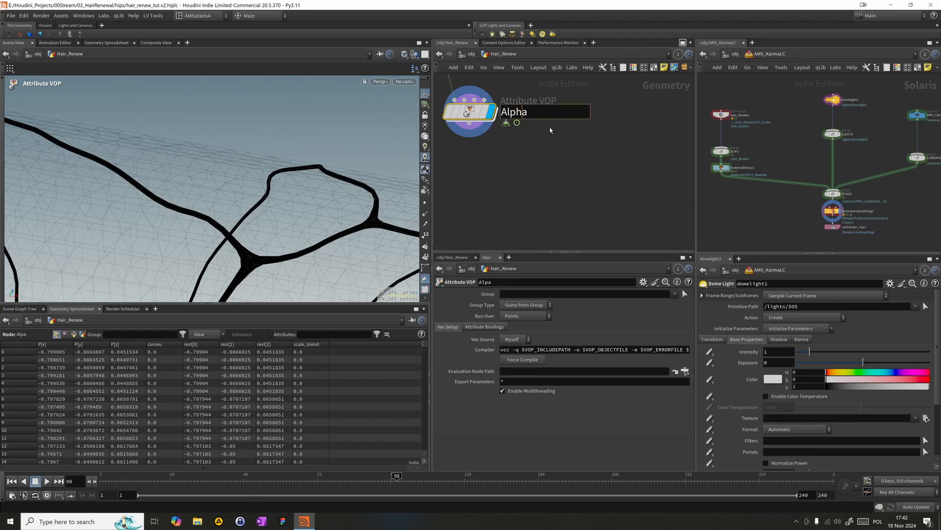
key(Return)
key(f)
- Go inside the Alpha VOP and add two Bind nodes, placing bind2 near the global inputs and bind1 under geometryvopoutput1
drag(534, 150, 503, 130)
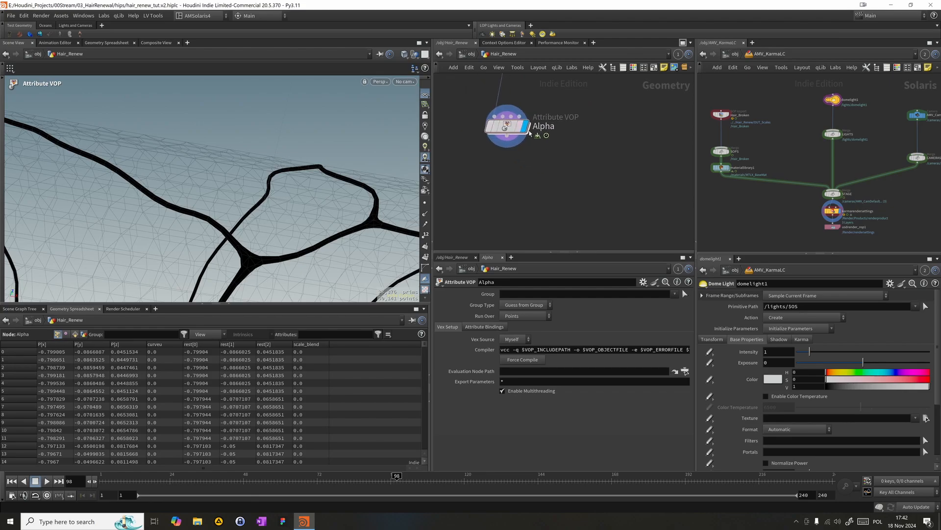
middle_drag(557, 151, 573, 189)
drag(523, 162, 516, 136)
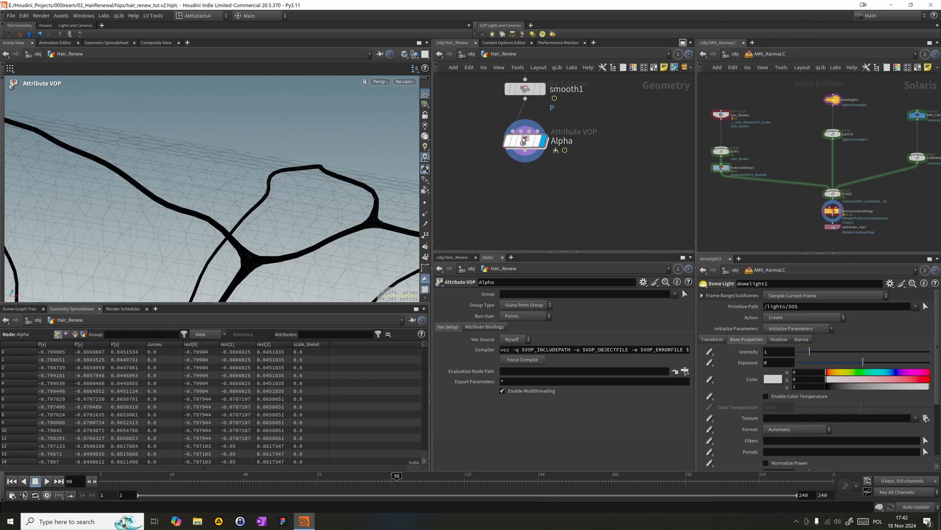
double_click(516, 134)
drag(510, 144, 455, 104)
key(Tab)
mouse_move(535, 177)
text(bine)
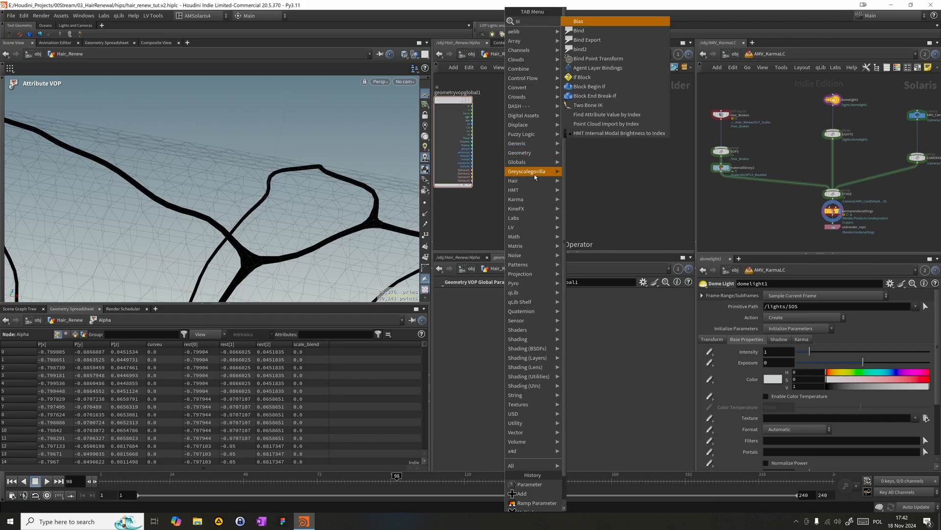
key(Return)
click(535, 178)
key(Tab)
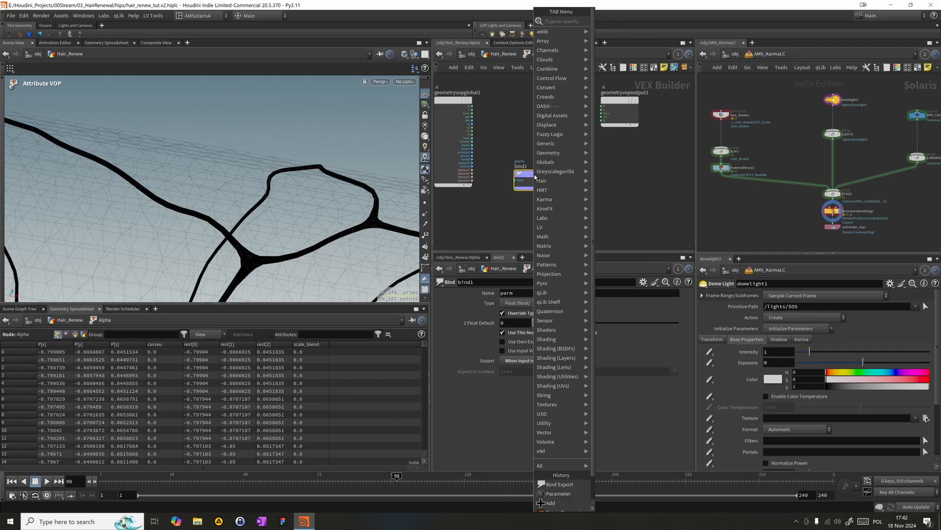
text(bind)
key(Return)
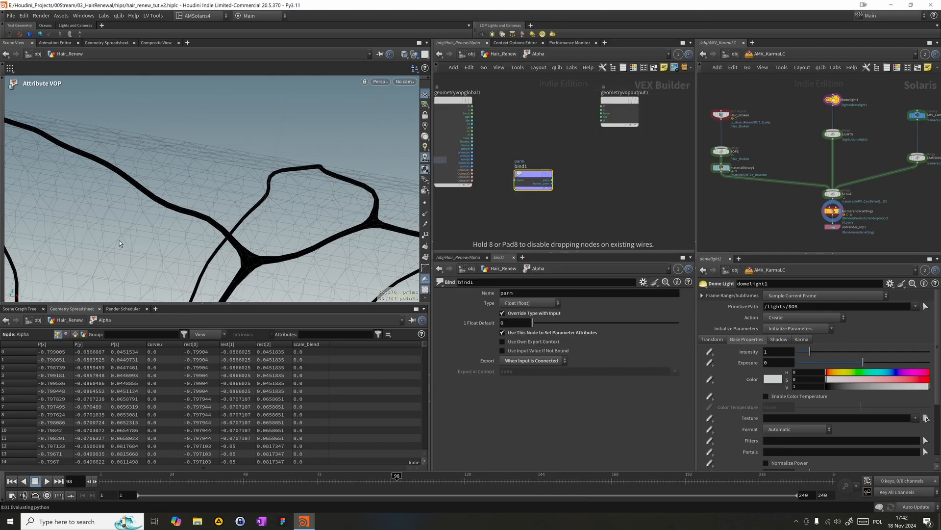
click(481, 208)
drag(534, 173, 620, 192)
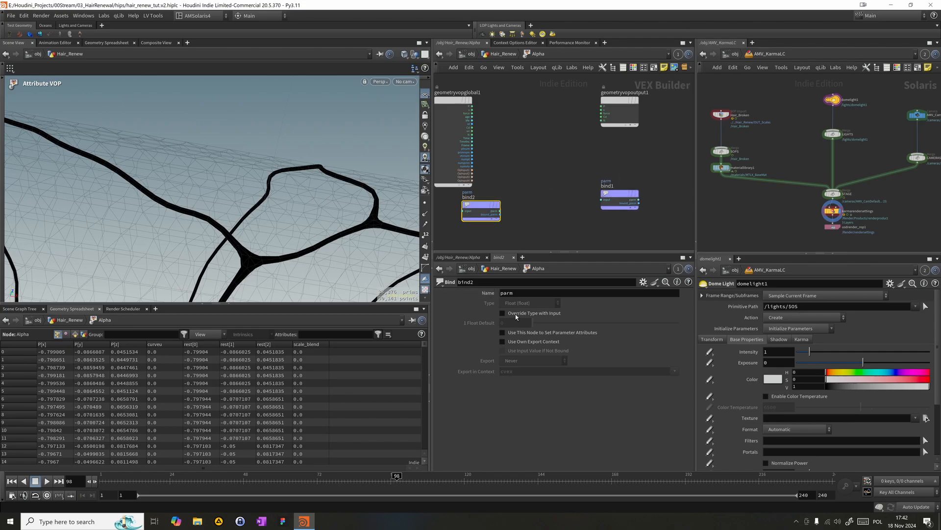
- Set the parameter name of bind2 to scale_blend and that of bind1 to Alpha
double_click(506, 293)
text(scale_ble)
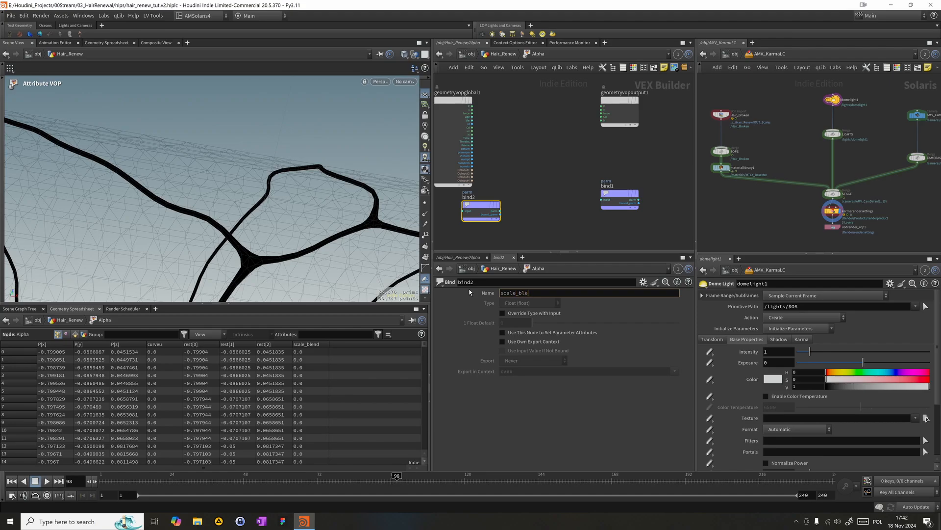
key(Return)
click(608, 195)
click(556, 291)
text(Alpha)
key(Return)
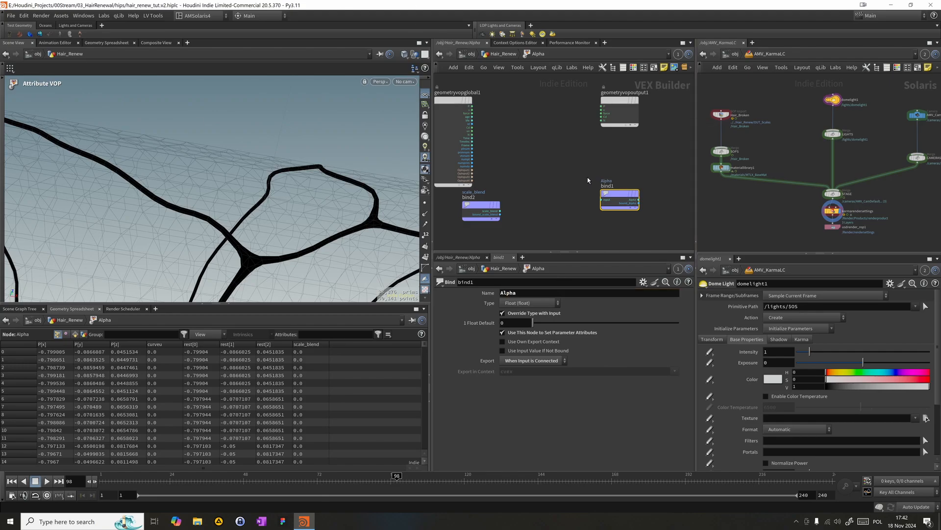
- Add a Fit Range node and wire scale_blend through it into the input of the Alpha bind
key(Tab)
text(fit)
key(Return)
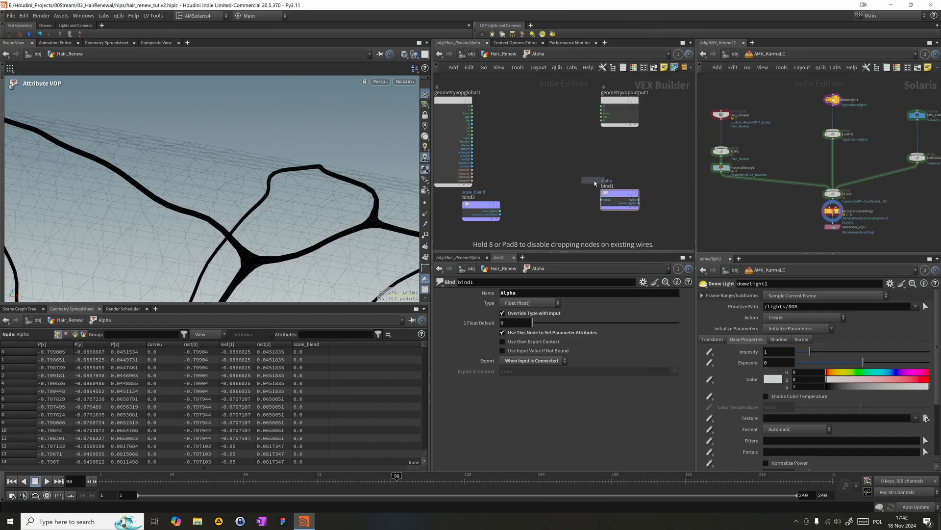
click(532, 201)
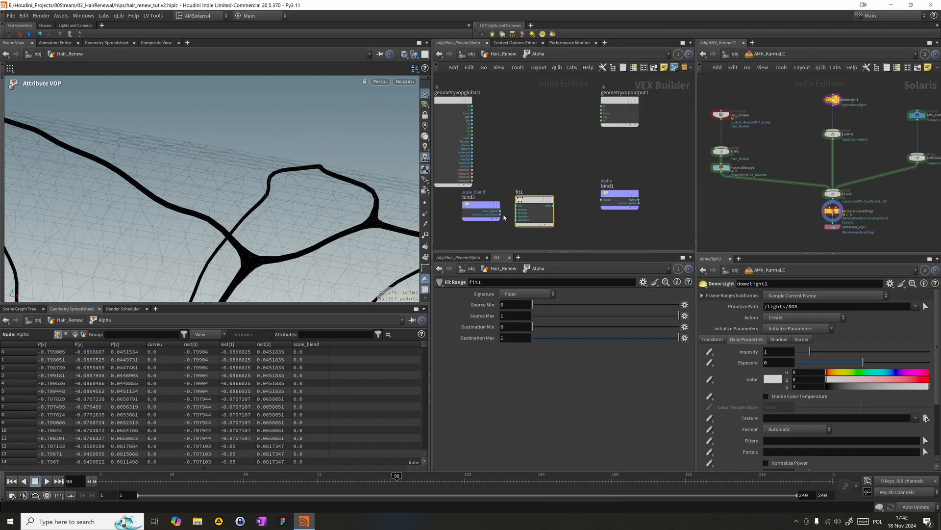
click(500, 214)
click(517, 206)
click(553, 206)
click(602, 199)
drag(539, 205, 558, 205)
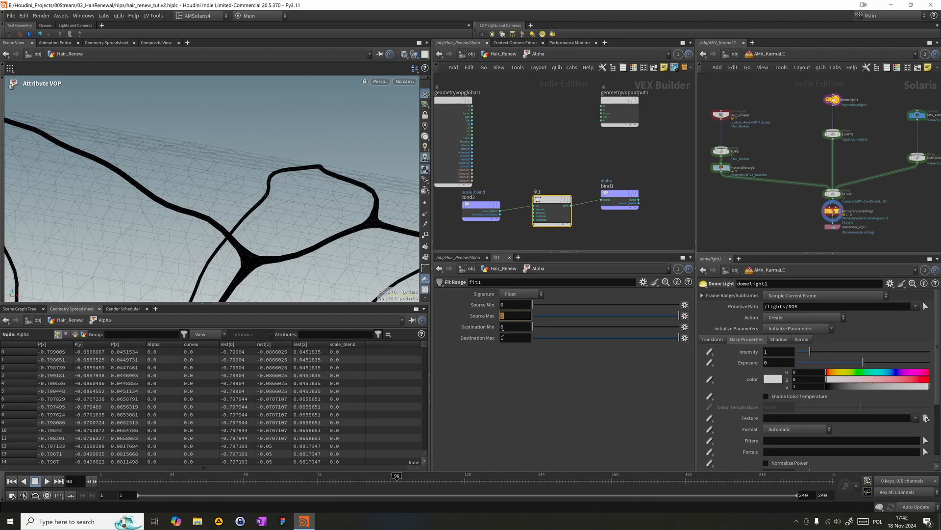
- Invert the output of fit1 by setting Destination Min to 1 and Destination Max to 0
key(BackSpace)
text(1)
key(Tab)
text(0)
key(Return)
- Return to the Hair_Renew network and inspect the crack wires at several frames and viewing angles
alt+right_drag(286, 223, 129, 212)
drag(305, 480, 523, 478)
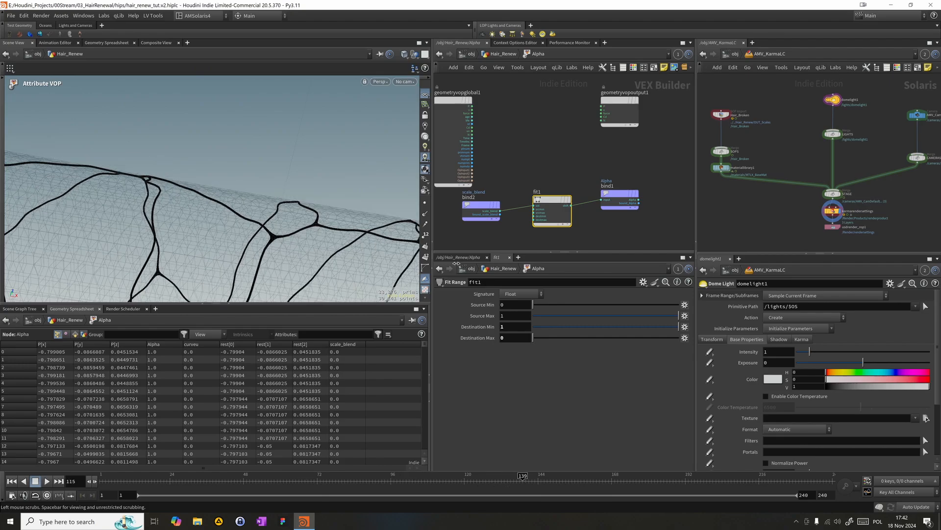
click(507, 54)
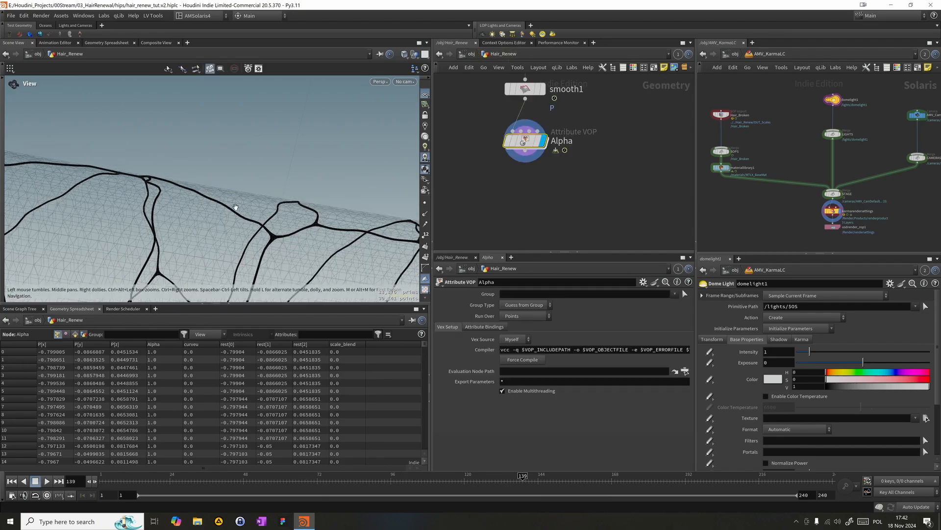
alt+right_drag(219, 228, 118, 225)
alt+drag(118, 225, 147, 240)
alt+right_drag(147, 240, 48, 254)
alt+drag(48, 254, 113, 269)
drag(414, 480, 324, 480)
alt+drag(215, 231, 231, 210)
- Add a Null node below Alpha and connect it to the Alpha output
middle_drag(559, 161, 565, 214)
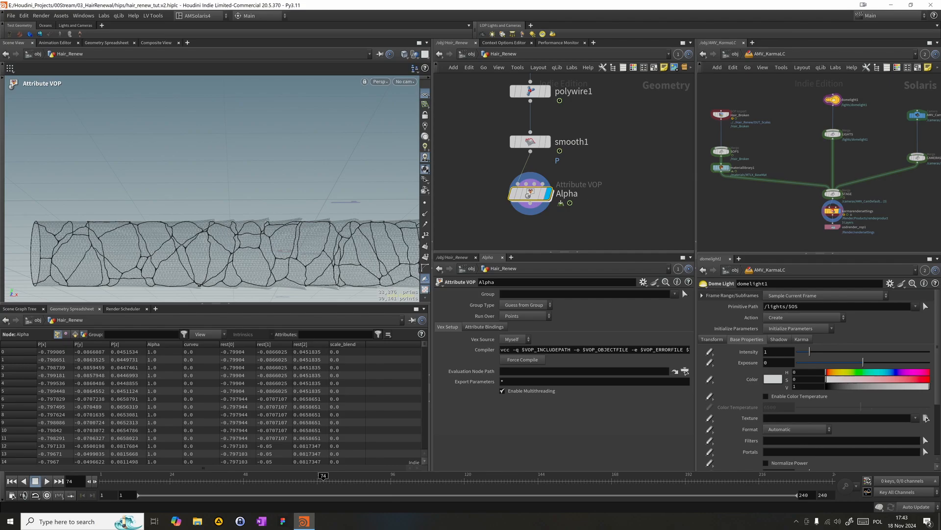
middle_drag(466, 234, 503, 196)
key(Tab)
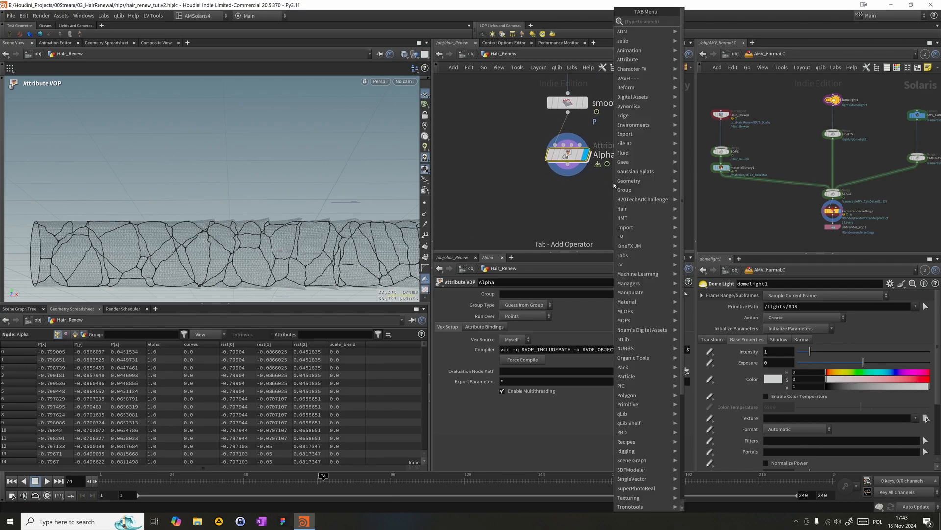
text(null)
key(Return)
click(573, 208)
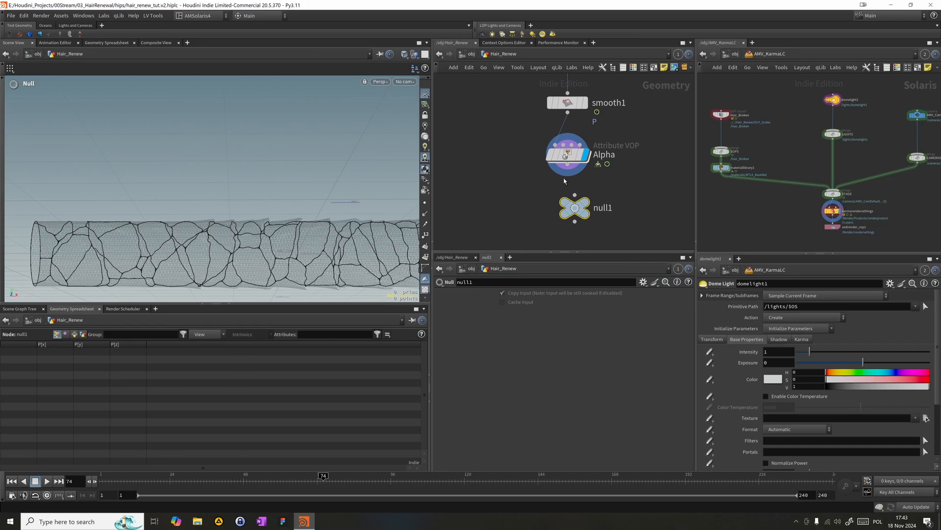
drag(567, 176, 574, 196)
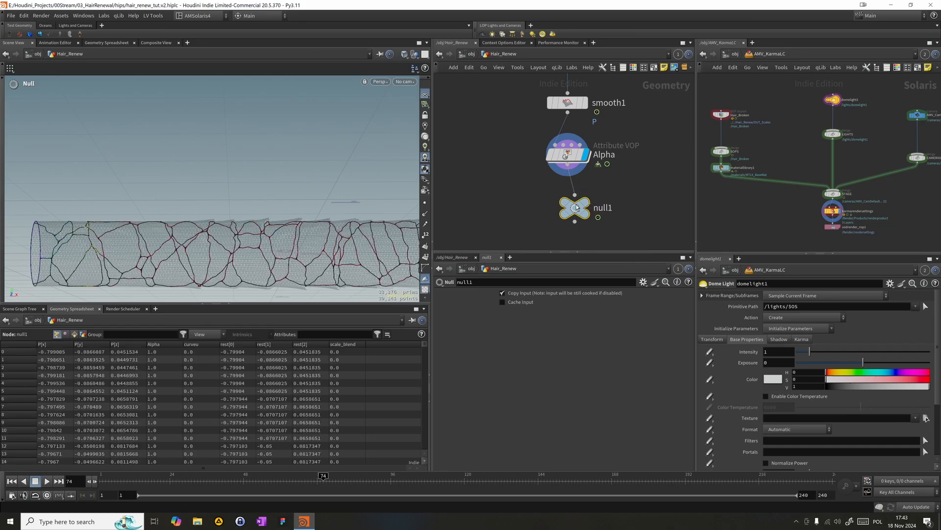
- Rename the null as OUT_Line, display it and align it directly beneath Alpha
double_click(586, 213)
text(OUT_Line)
key(Return)
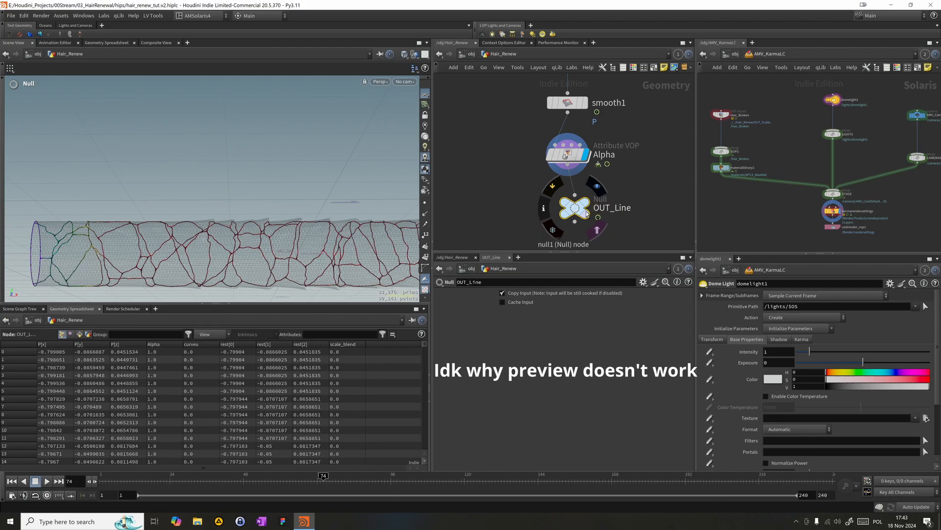
click(596, 187)
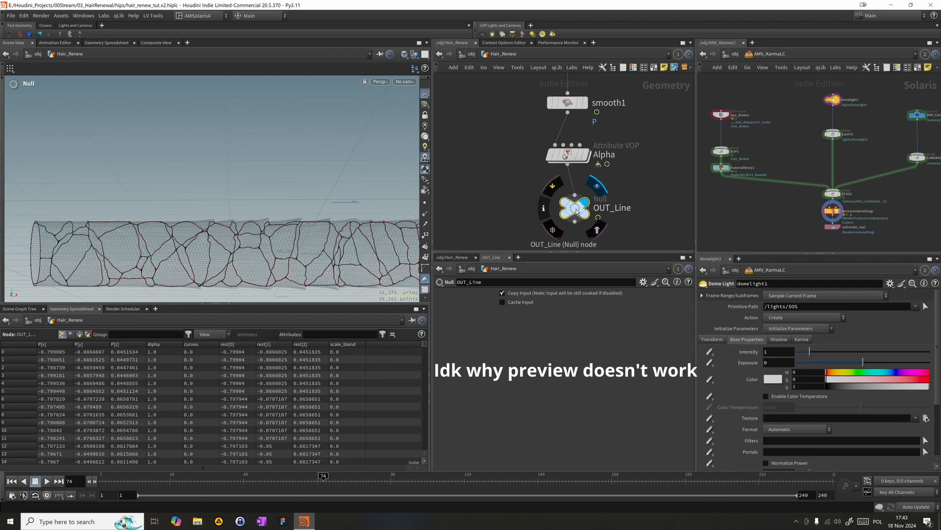
drag(577, 211, 570, 217)
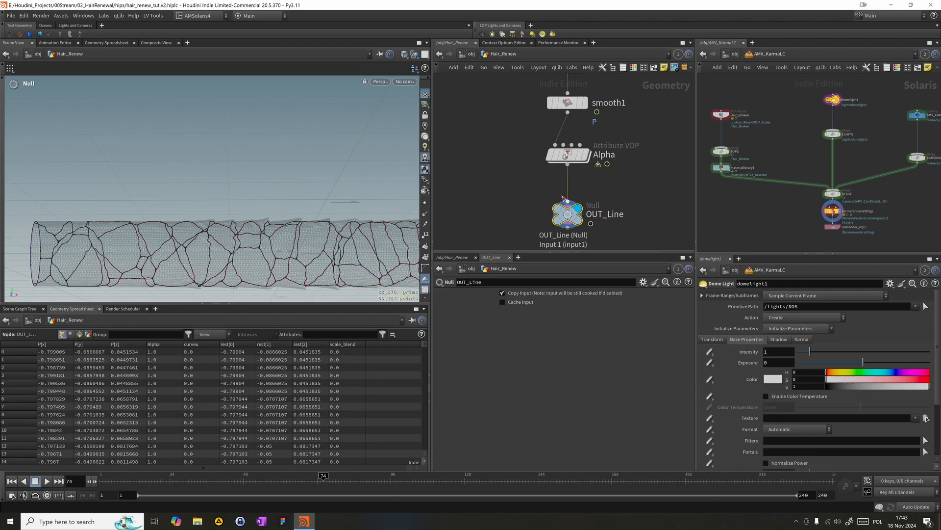
- Review the crack tubes in perspective and trace the node chain leading to OUT_Line in the Hair_Renew network
scroll(559, 195, down, 4)
middle_drag(615, 179, 548, 149)
alt+middle_drag(348, 232, 305, 196)
drag(304, 196, 357, 205)
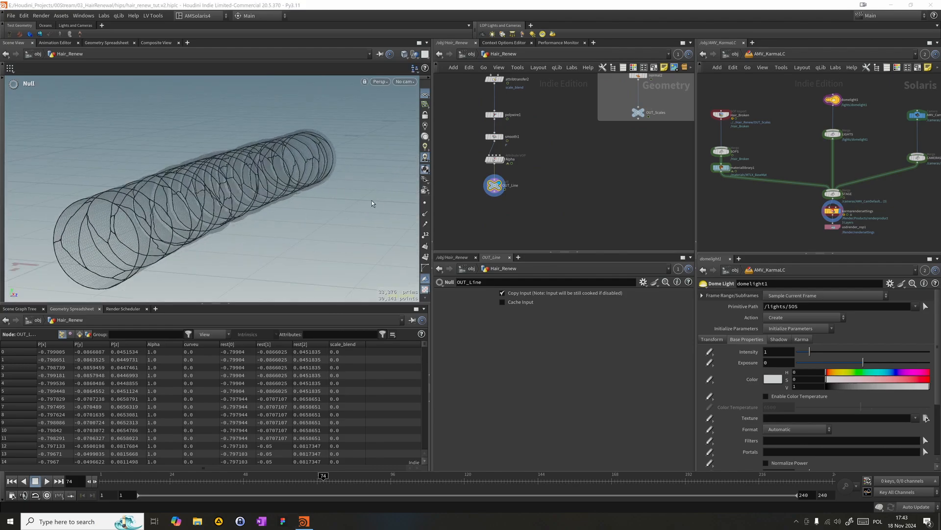
middle_drag(571, 157, 645, 257)
middle_drag(536, 148, 556, 215)
scroll(540, 191, down, 3)
scroll(558, 216, down, 1)
middle_drag(519, 168, 518, 222)
scroll(535, 156, up, 2)
scroll(535, 148, down, 1)
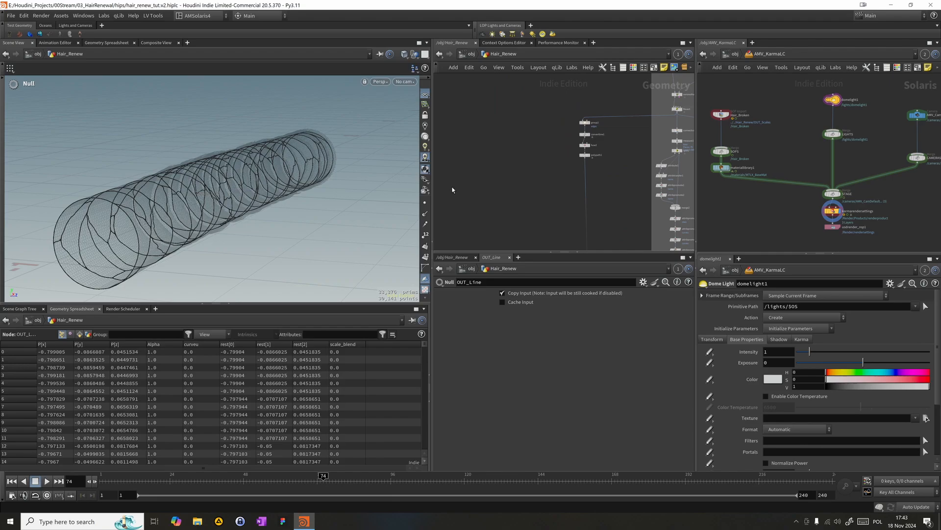
click(926, 417)
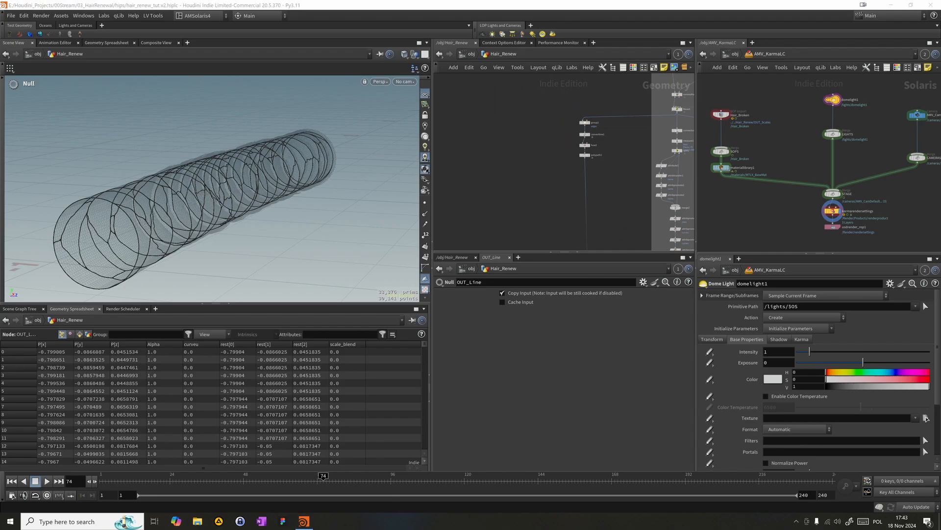
middle_drag(549, 218, 529, 102)
scroll(517, 149, up, 1)
middle_drag(510, 192, 550, 110)
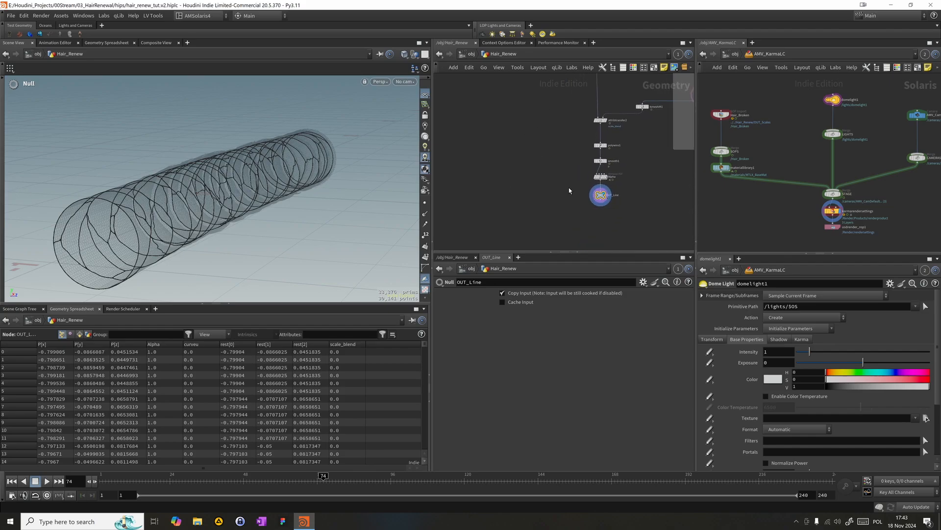
scroll(521, 148, up, 3)
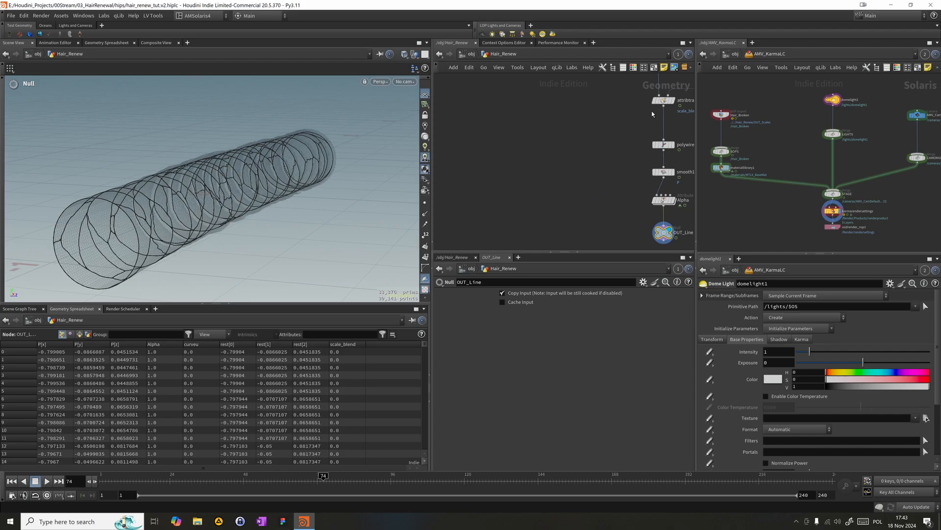
- Branch a Group Create node off attribtransfer2 and set its Group Type to Points
key(Tab)
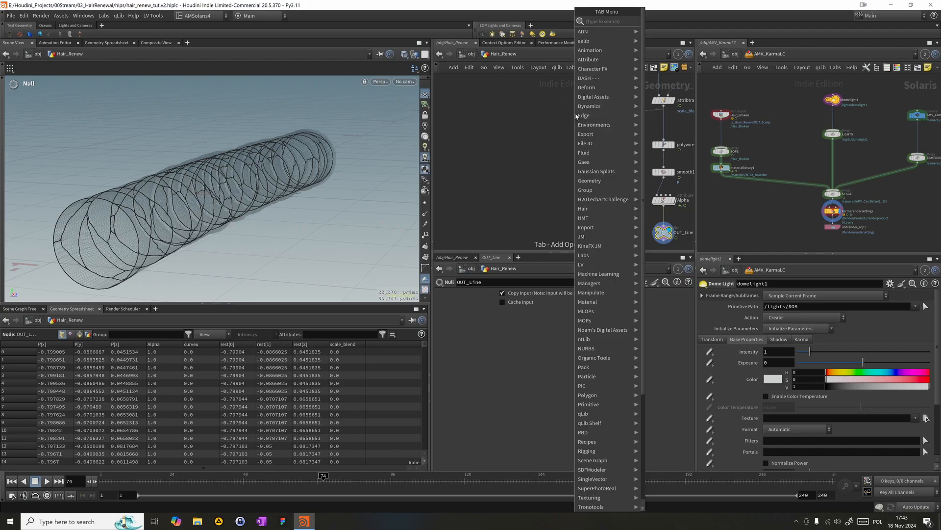
text(group)
key(Return)
drag(564, 114, 531, 122)
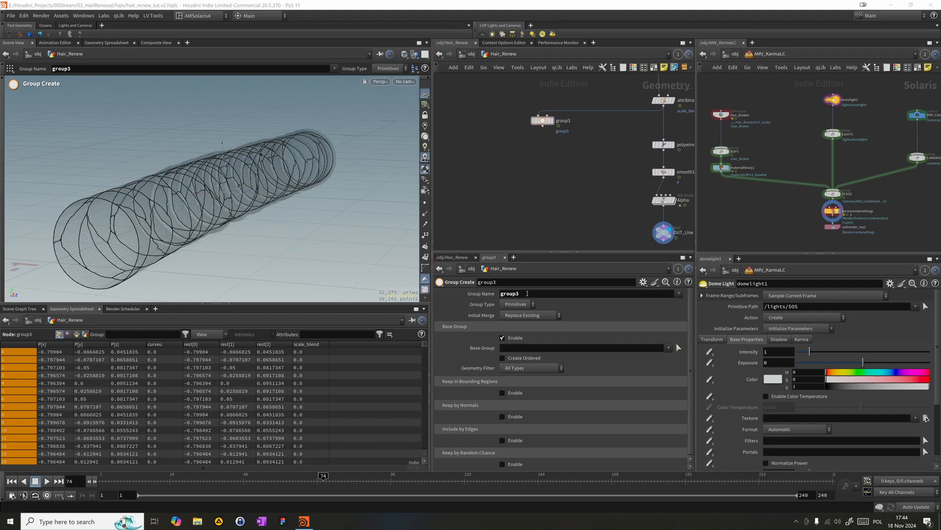
click(525, 305)
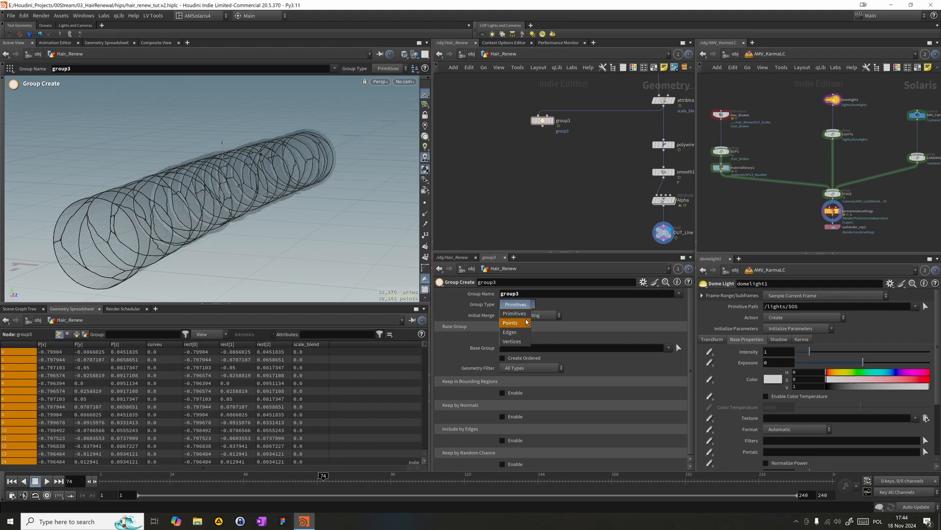
click(527, 322)
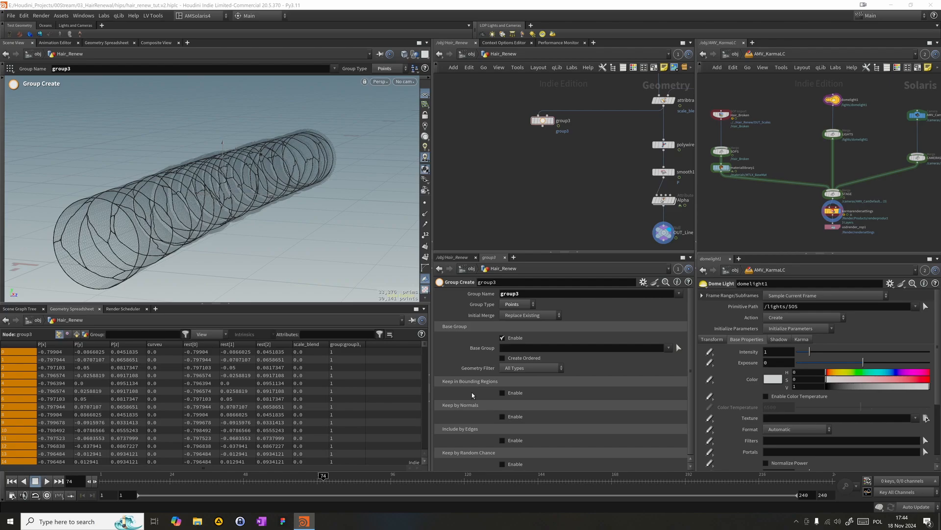
- Turn off the Base Group filter on group3 and name its point group drop
click(502, 338)
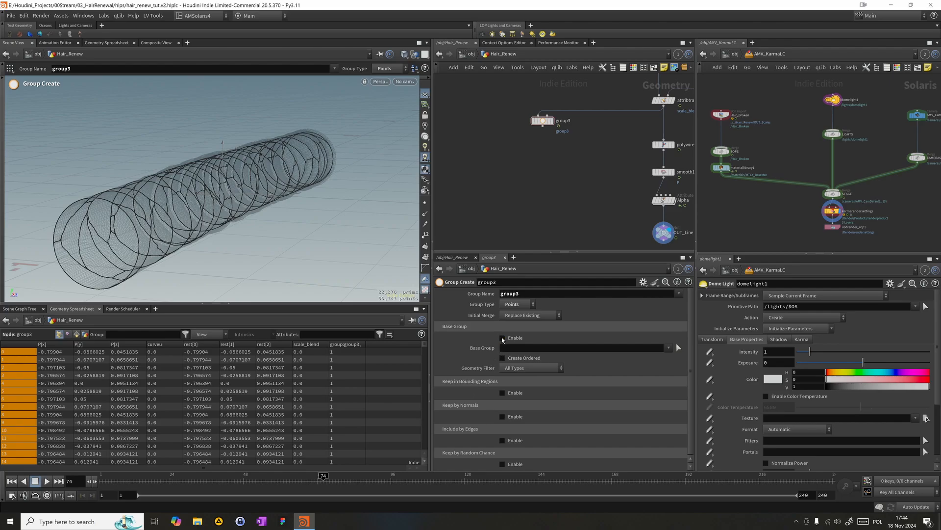
double_click(540, 296)
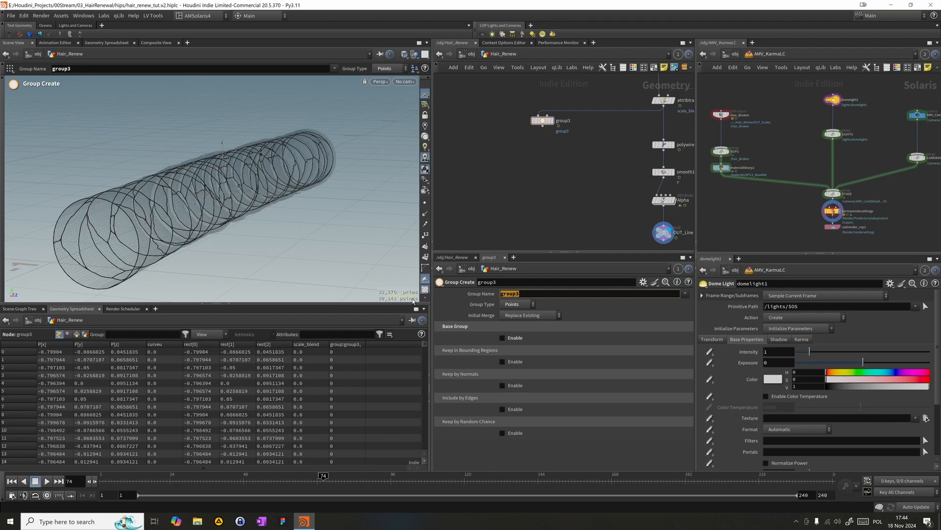
text(dorp)
key(Return)
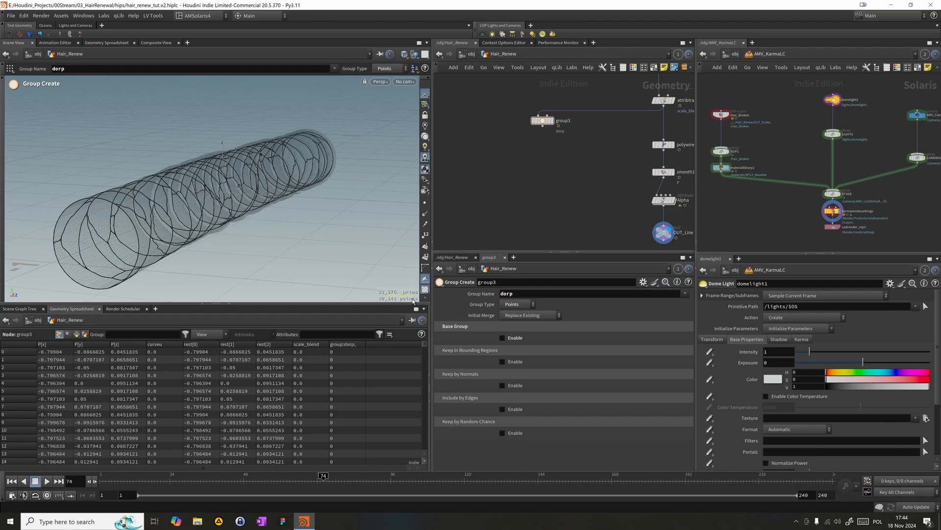
click(524, 296)
text(drop)
key(Return)
- Enable Keep in Bounding Regions on group3, display the node, and set the bounding box size uniformly to 0.7
click(508, 361)
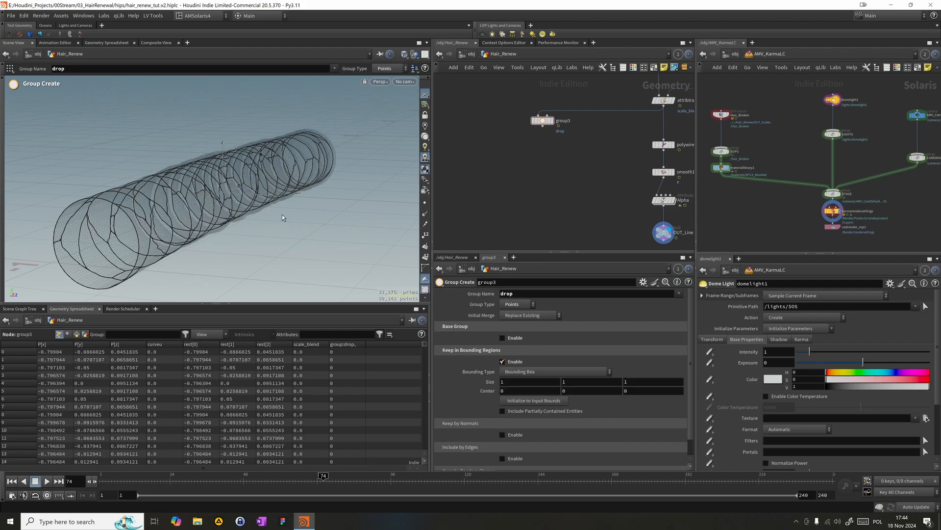
click(556, 121)
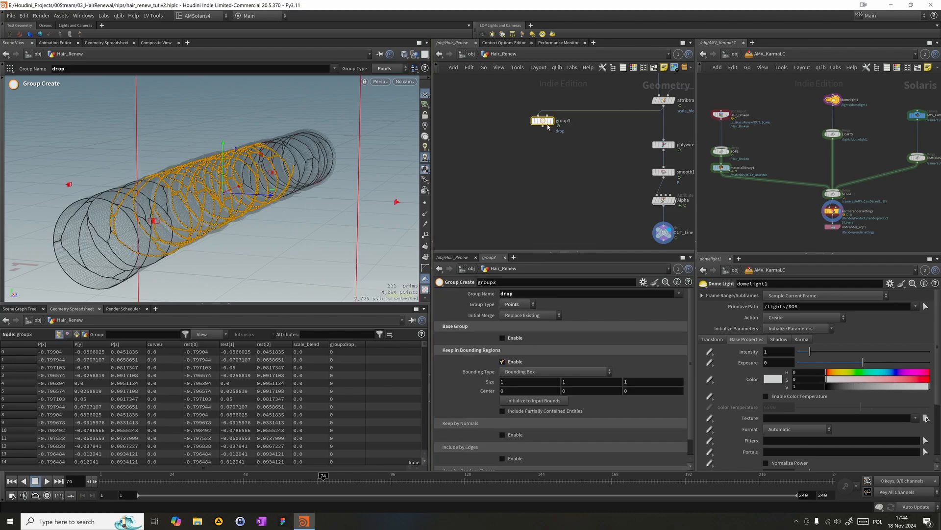
click(552, 121)
middle_drag(490, 383, 476, 382)
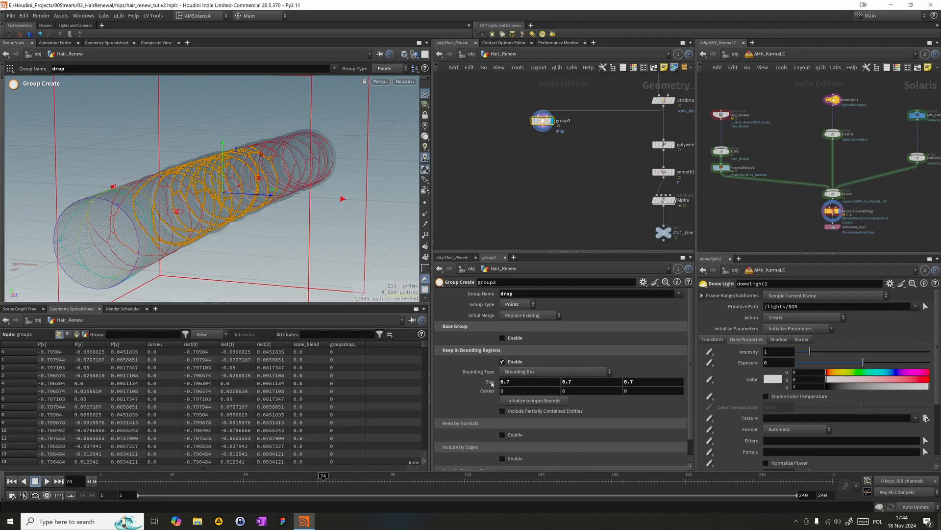
- Look through LOP_Cam and resize the group's bounding box to about 0.64 × 0.4 × 0.4, centred at about 0.12 in X
click(405, 82)
click(419, 122)
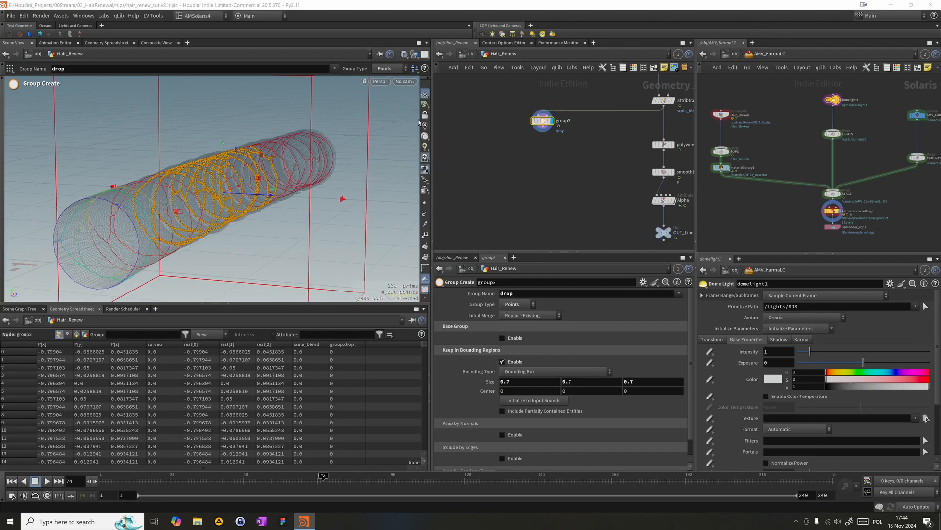
click(404, 82)
click(422, 123)
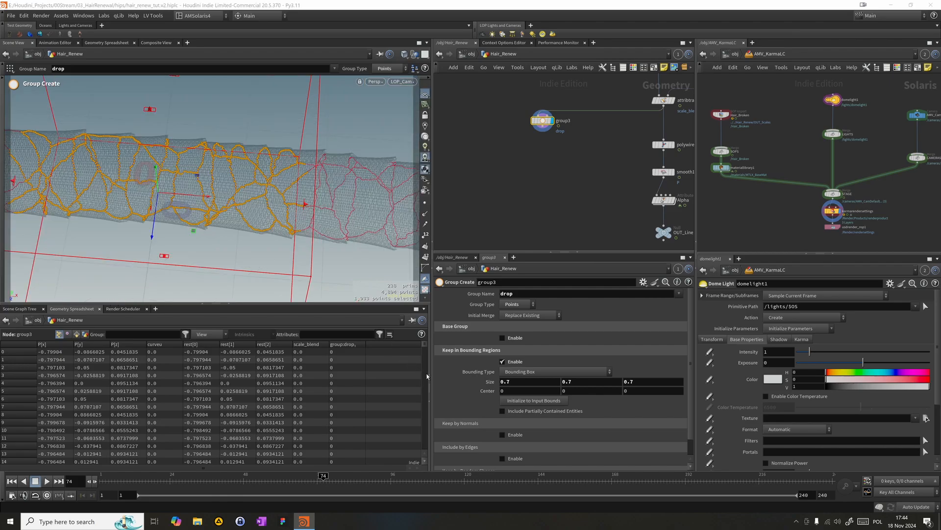
middle_drag(475, 380, 444, 381)
drag(243, 211, 330, 228)
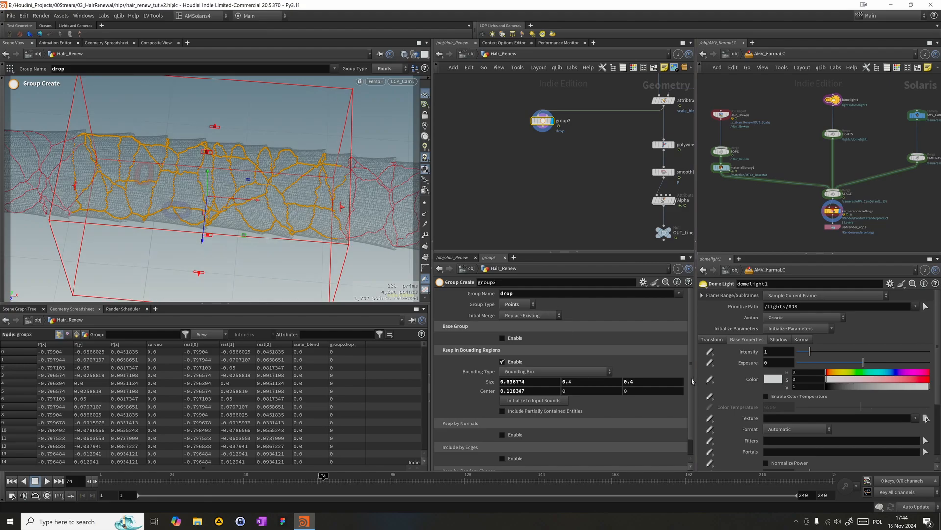
- Enable Keep by Random Chance for the drop group and lower its percentage to 1.6
scroll(692, 436, down, 1)
click(502, 463)
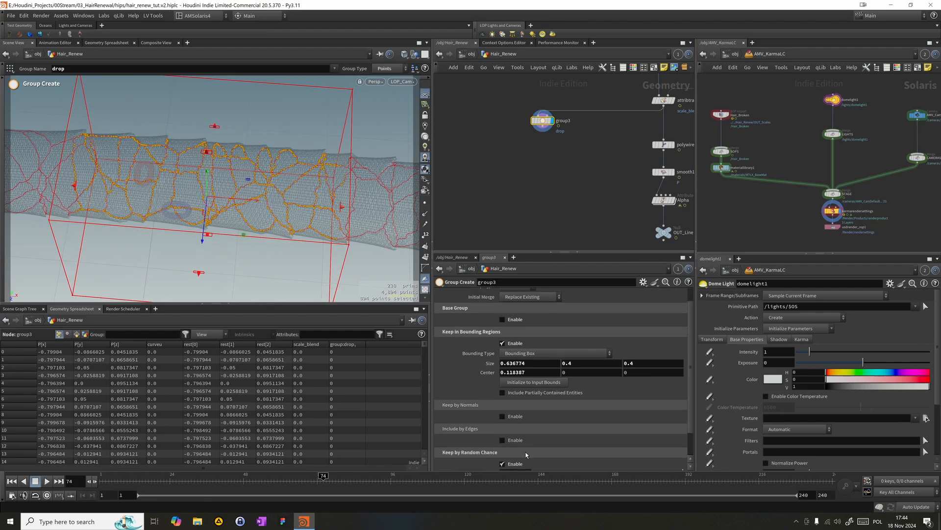
scroll(686, 419, down, 2)
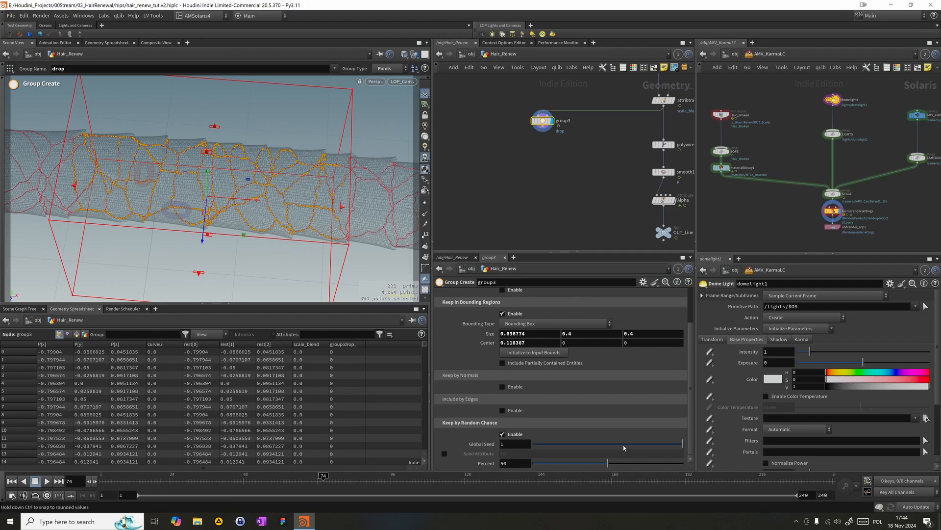
drag(607, 463, 538, 478)
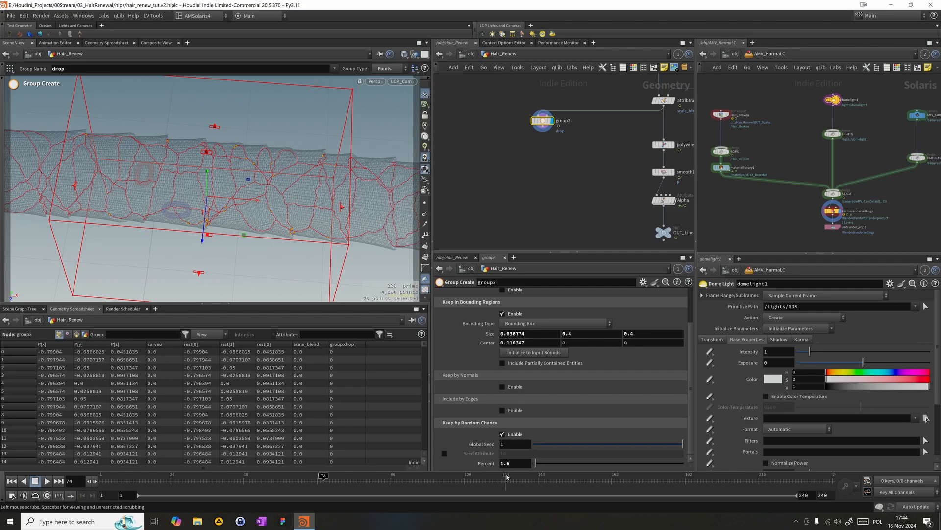
- Set the random chance to 0.5 percent and the global seed to 0.15
drag(545, 447, 495, 459)
text(.05)
key(Return)
key(BackSpace)
text(5)
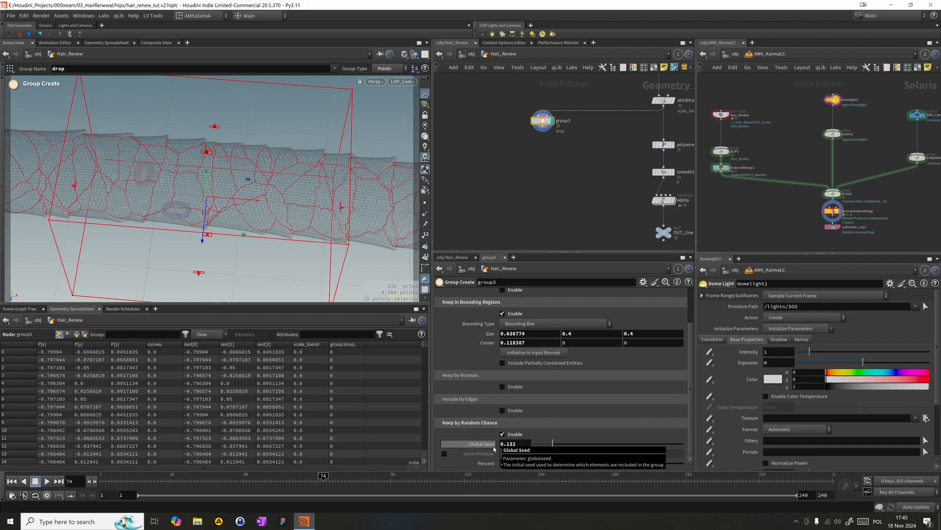
key(Return)
drag(553, 444, 557, 451)
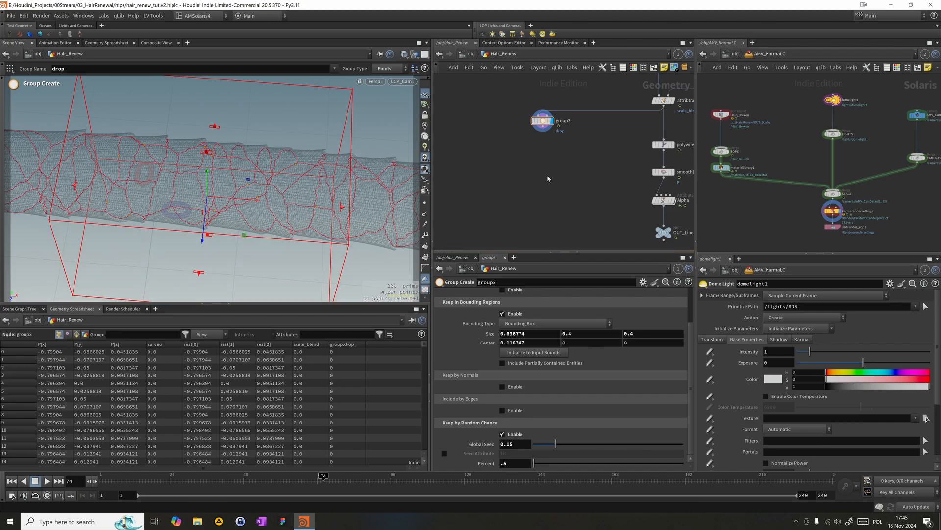
- Add a Blast node, connect it directly below group3 and display it
key(Tab)
text(blast)
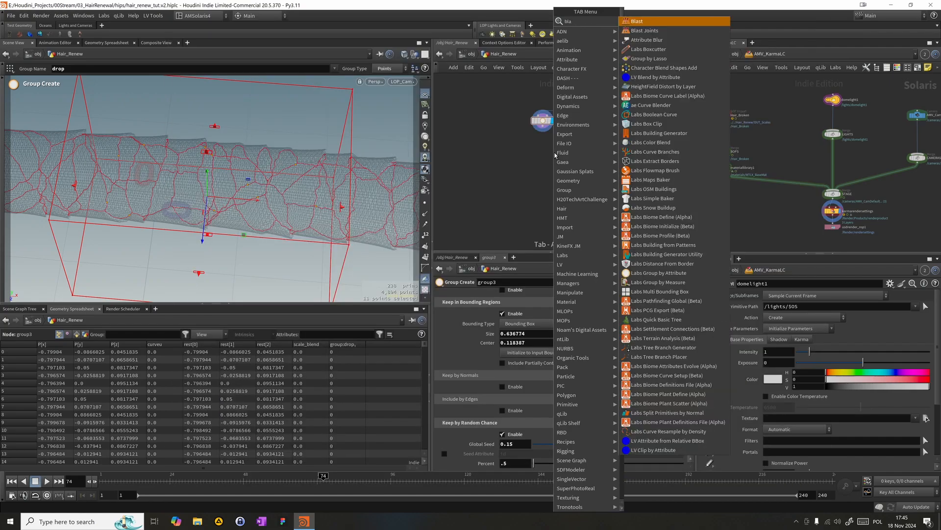
key(Return)
click(554, 152)
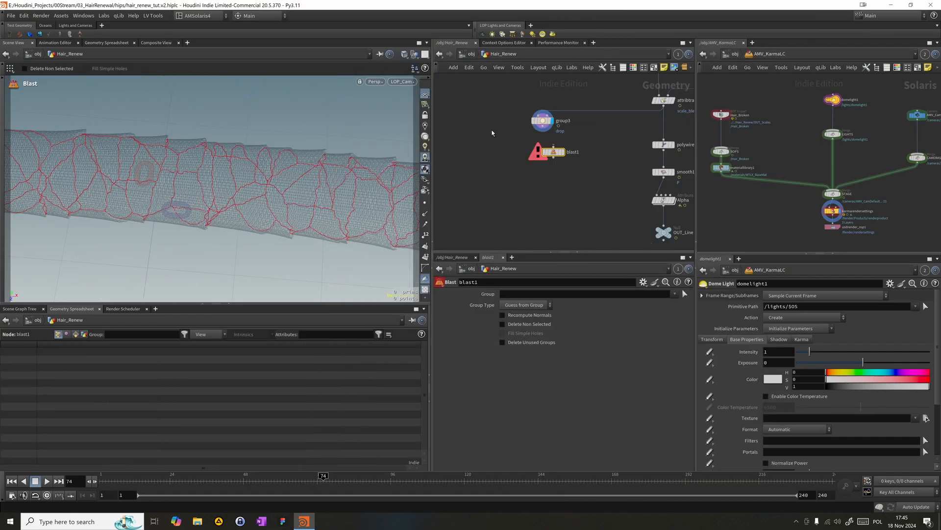
click(543, 126)
click(565, 153)
drag(552, 153, 541, 145)
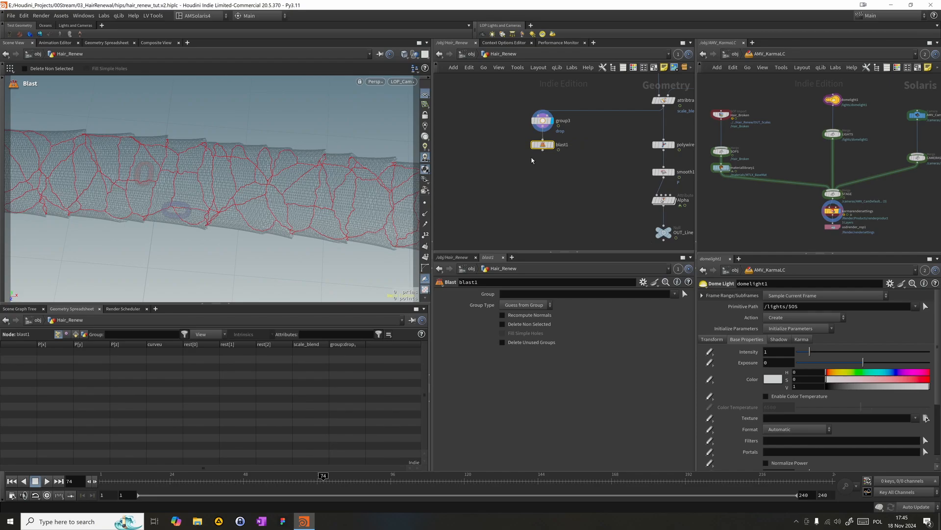
click(552, 145)
drag(488, 172, 562, 141)
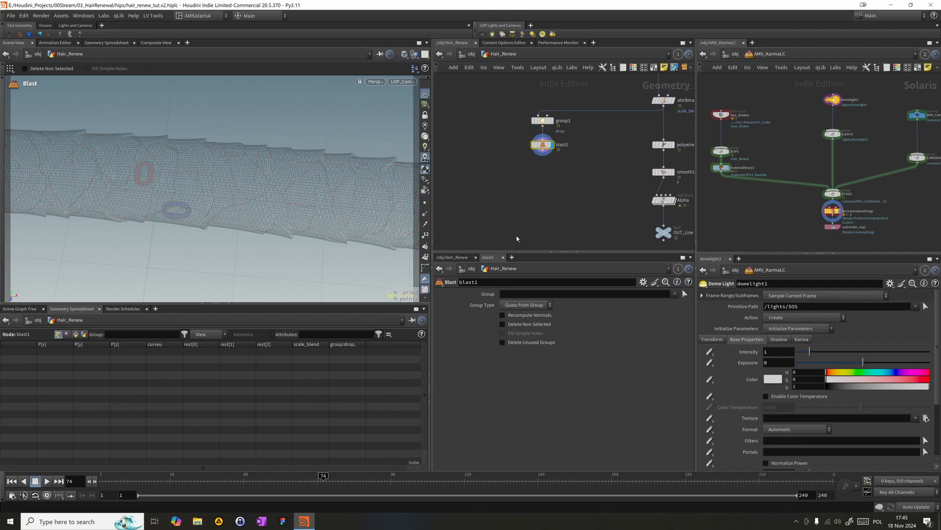
- Set the Blast group to drop and enable Delete Non Selected so only those points are kept
click(674, 294)
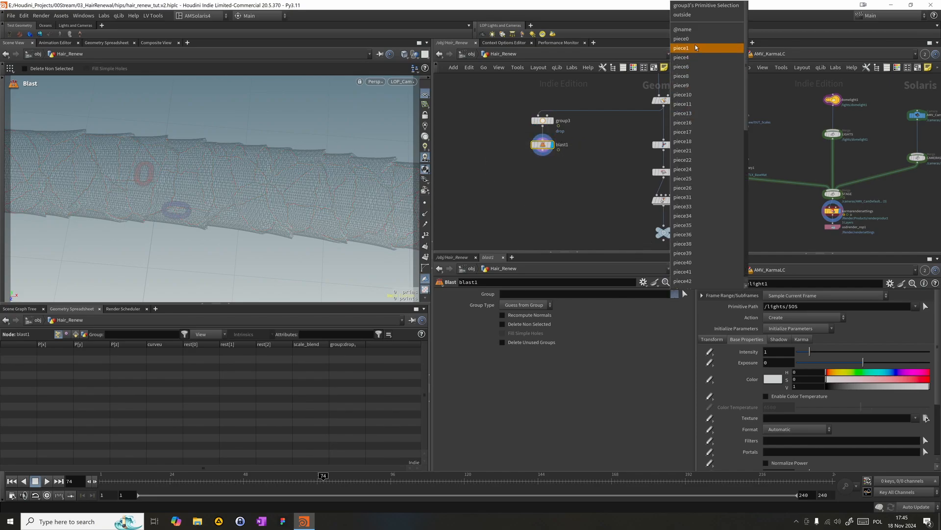
click(543, 297)
click(540, 294)
text(drop)
key(Return)
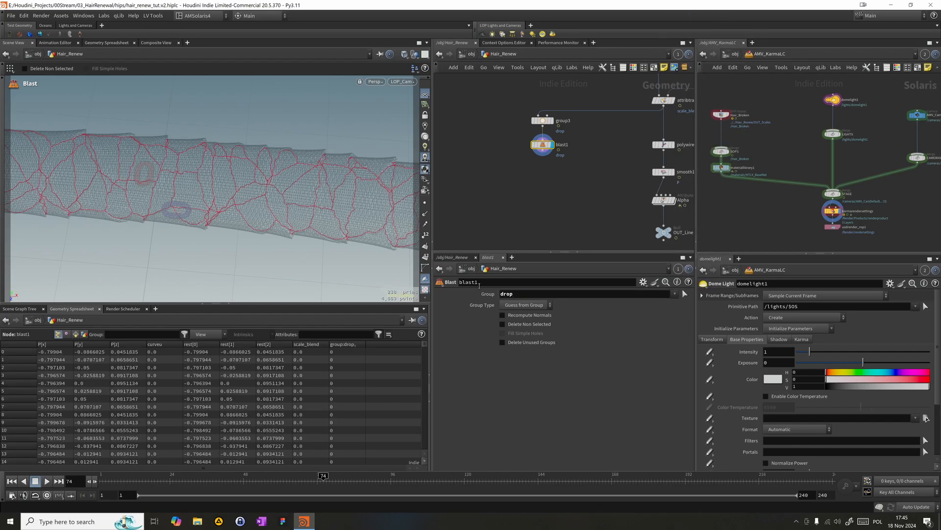
click(502, 324)
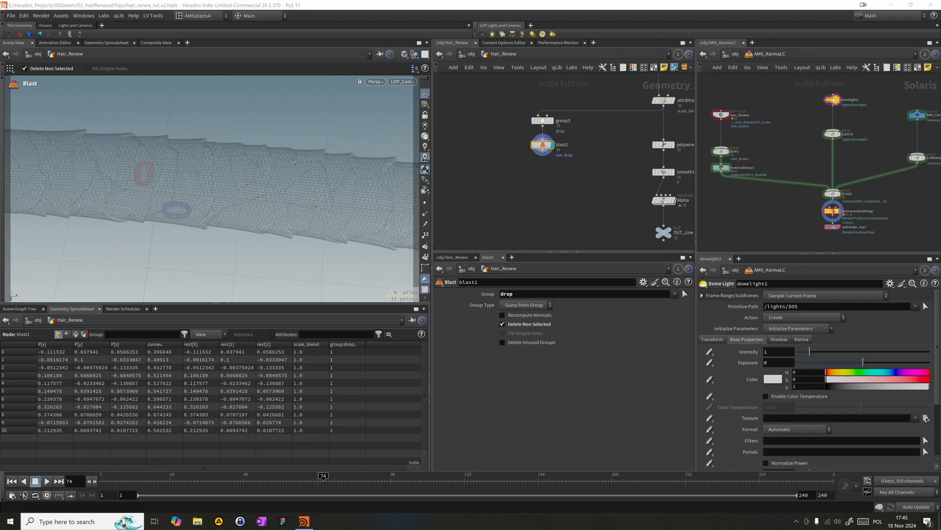
- Add an Add node below blast1, enable Delete Geometry But Keep the Points, and display it
click(493, 193)
key(Tab)
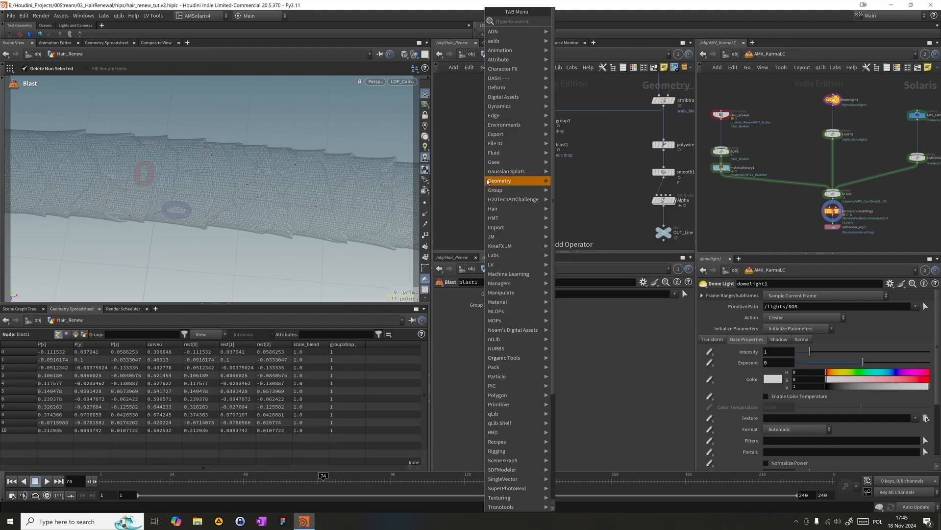
text(add)
key(Return)
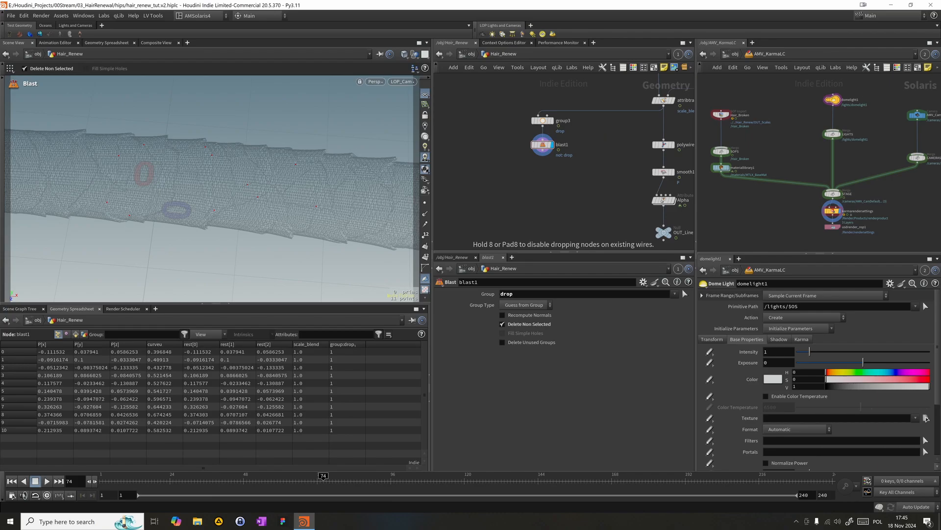
click(564, 178)
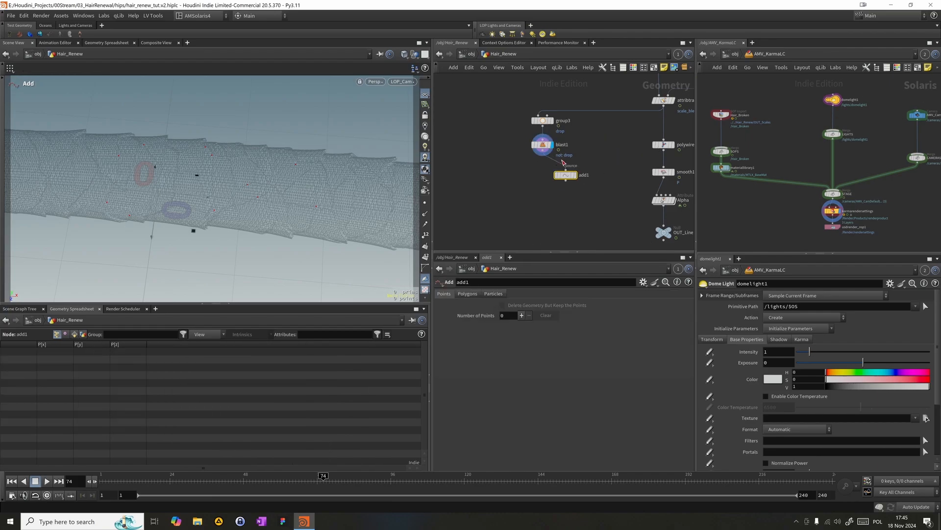
drag(569, 179, 543, 163)
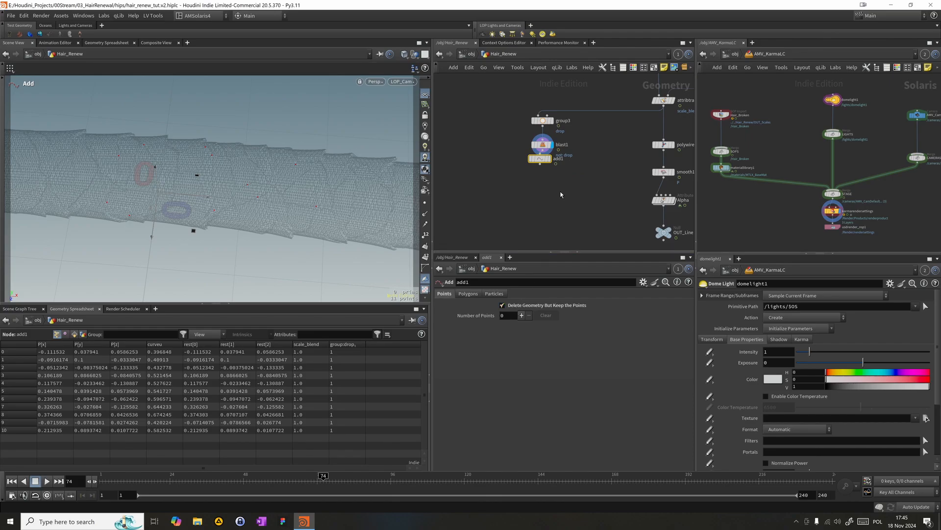
click(550, 159)
drag(542, 161, 545, 171)
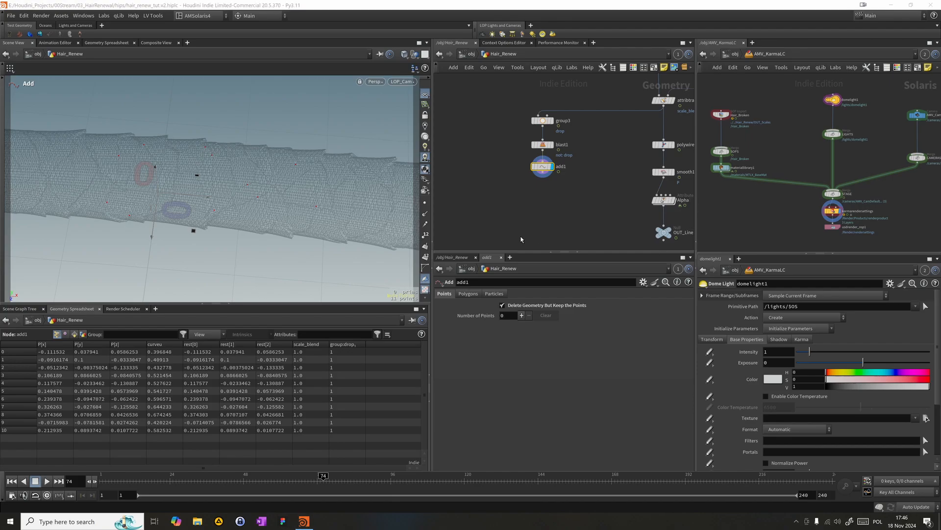
- Add an Attribute Wrangle, connect it below add1, align it in the chain and display it
scroll(522, 239, down, 2)
key(Tab)
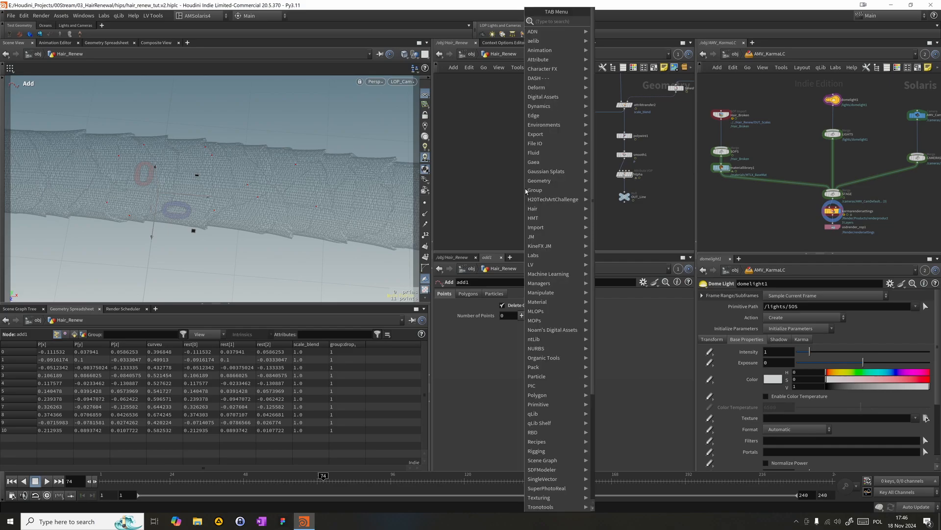
text(aw)
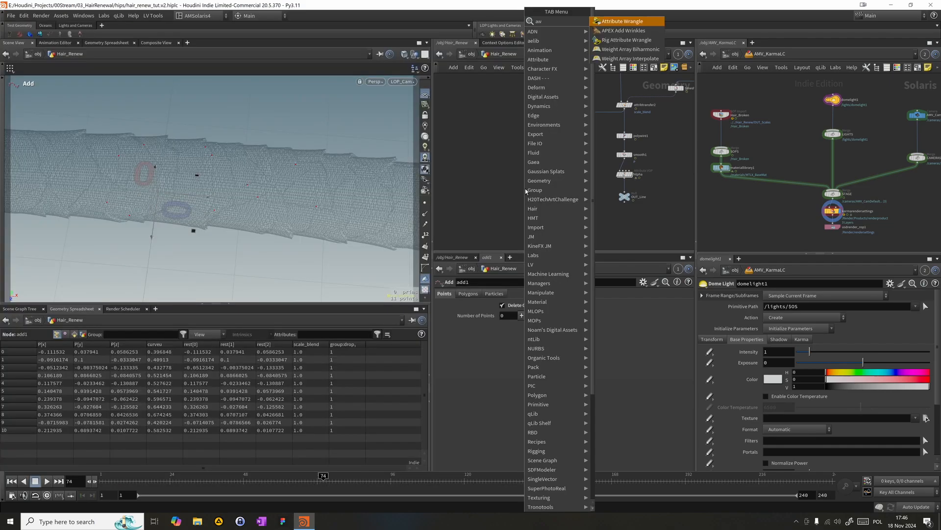
key(Return)
click(528, 189)
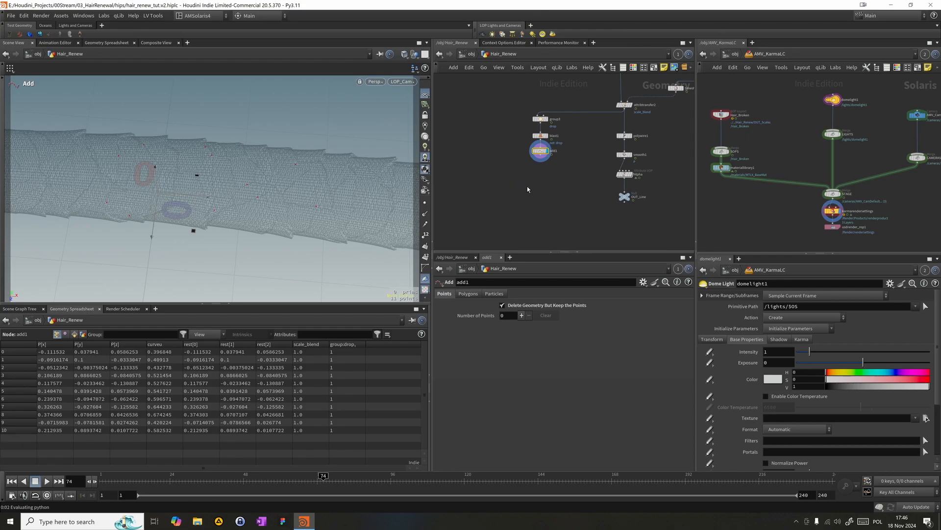
drag(518, 181, 540, 151)
drag(518, 185, 544, 172)
click(484, 365)
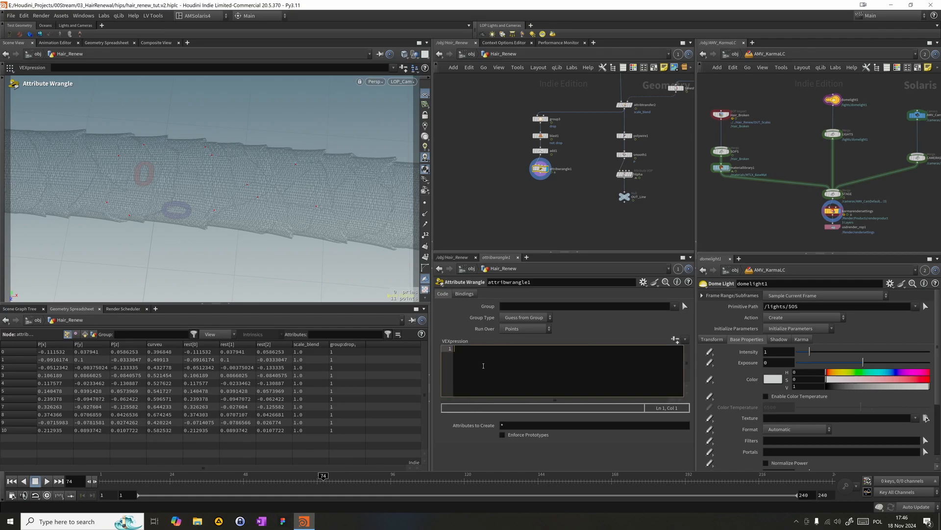
text(v)
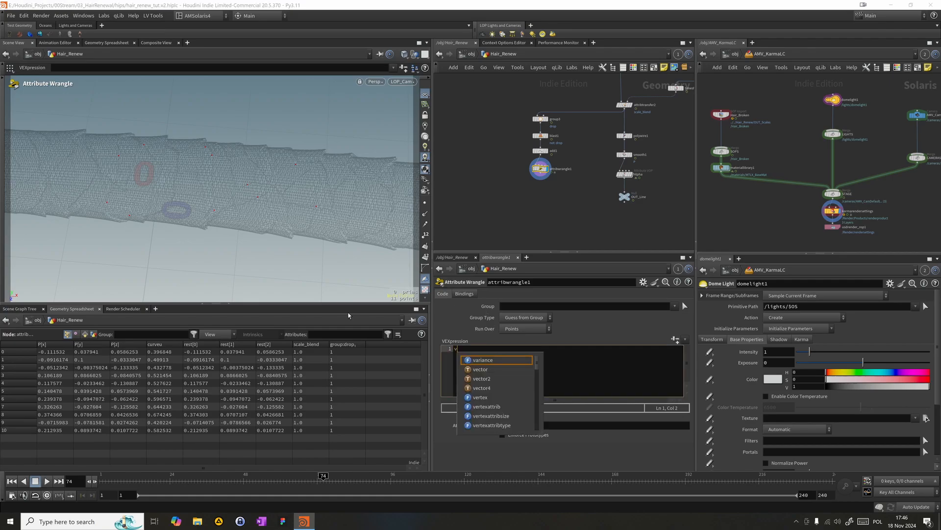
text(@origP)
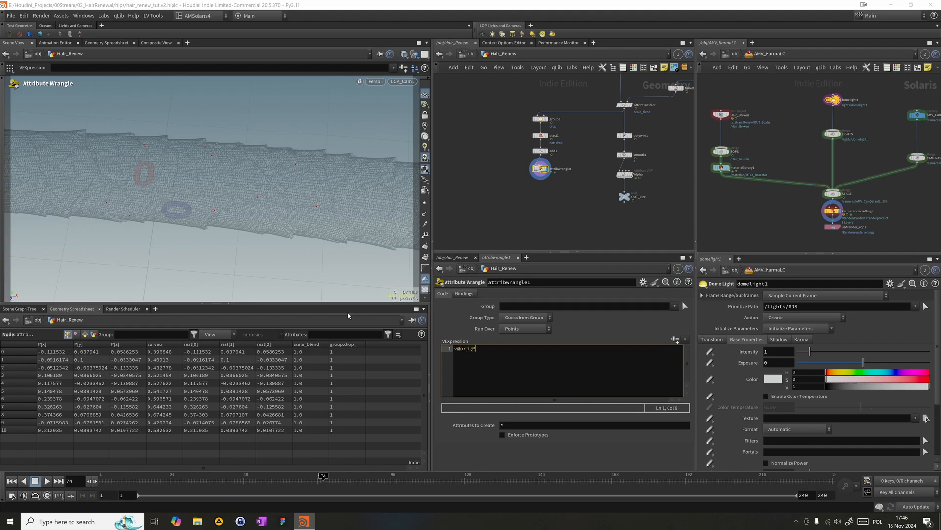
text(= @P;)
key(Return)
text(@id = @ptnum+1;)
- Rename the attribute wrangle as Init_attributes
drag(489, 218, 528, 193)
click(562, 169)
key(BackSpace)
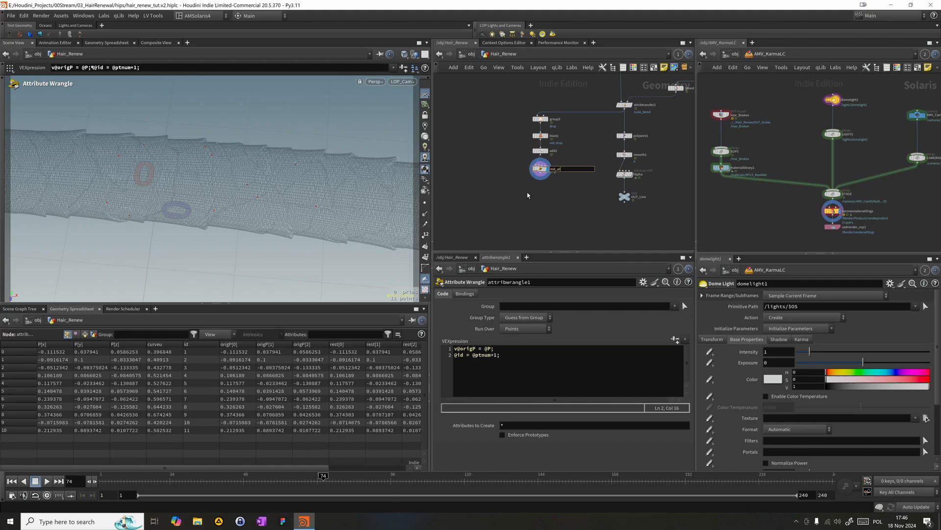
text(Init_attibutes)
key(Return)
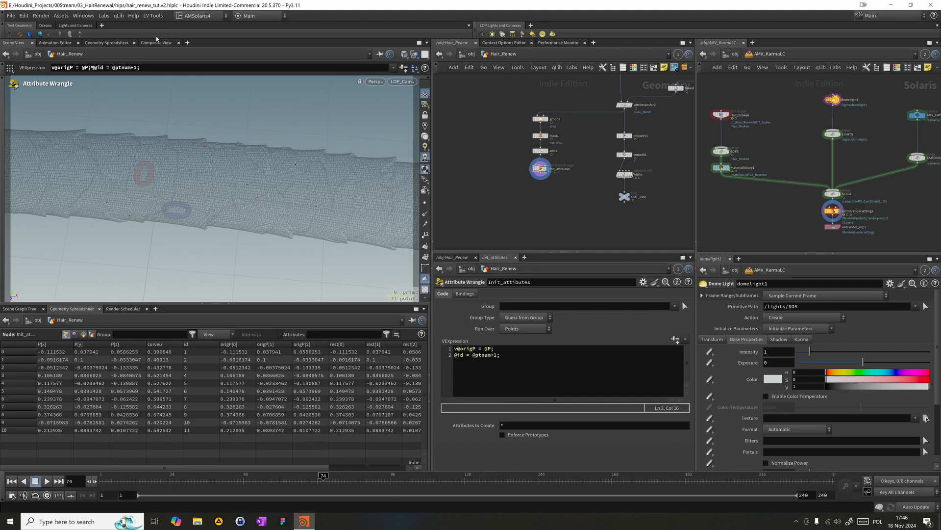
click(926, 418)
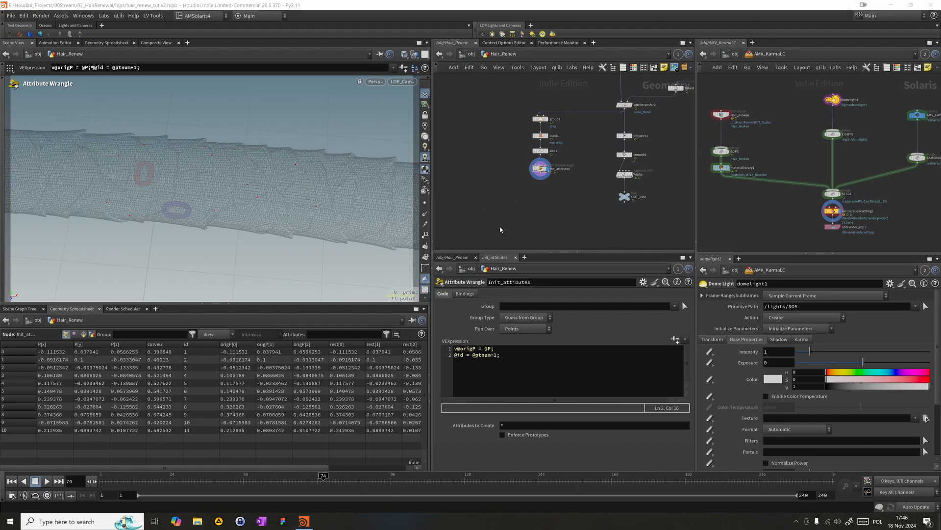
- Add a Peak node and connect it below Init_attributes
middle_drag(560, 214, 551, 192)
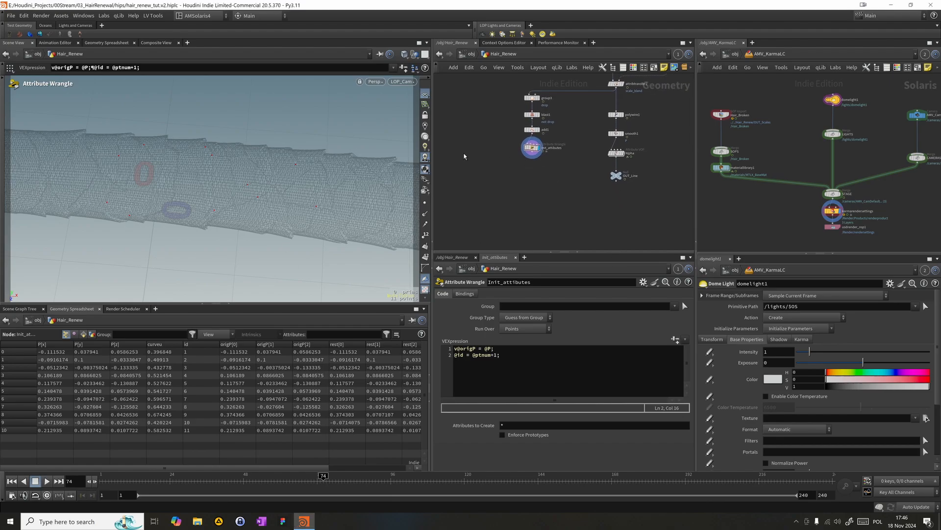
key(Tab)
text(null)
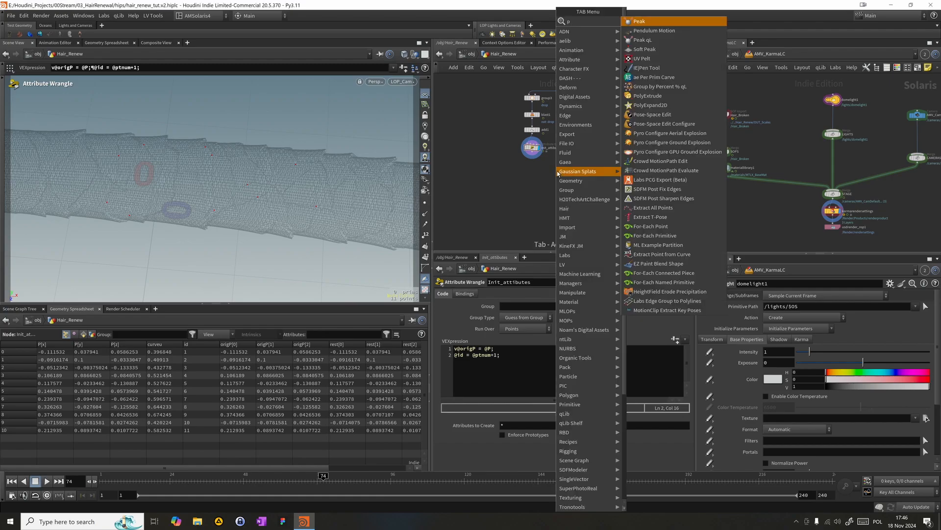
key(Return)
click(558, 173)
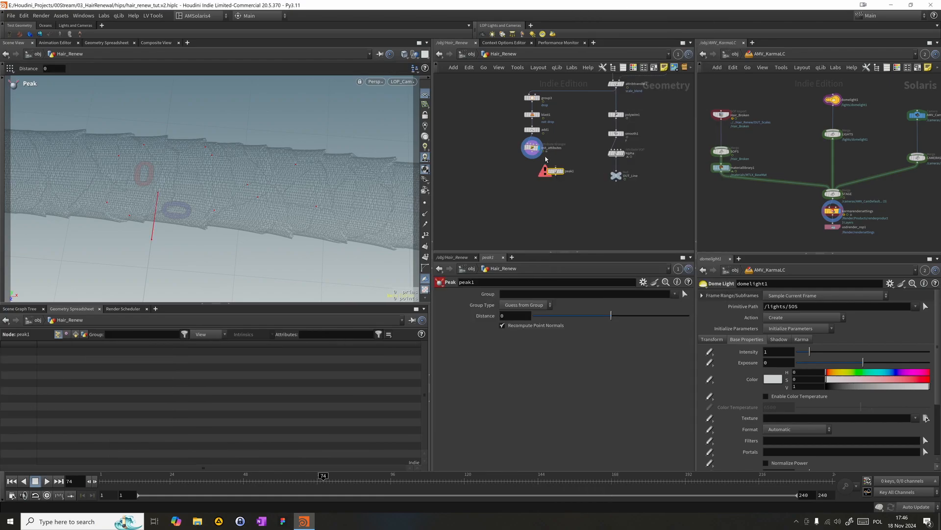
drag(539, 155, 559, 170)
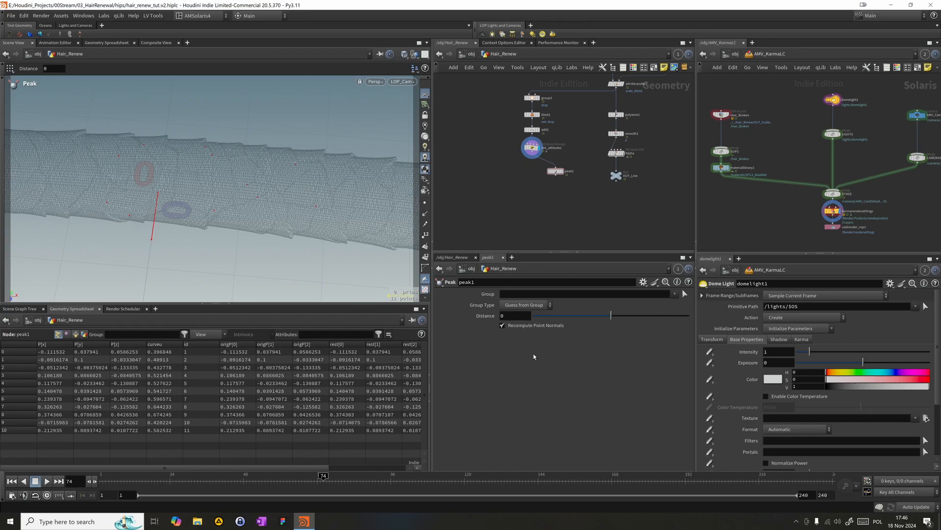
- Set the Peak distance to 0.145, align the node under Init_attributes, display it and inspect the points around the hair
click(514, 315)
text(0.145)
key(Return)
click(552, 172)
mouse_move(551, 169)
mouse_down()
mouse_move(523, 165)
mouse_move(543, 166)
mouse_up()
key(Escape)
drag(314, 185, 368, 163)
key(Return)
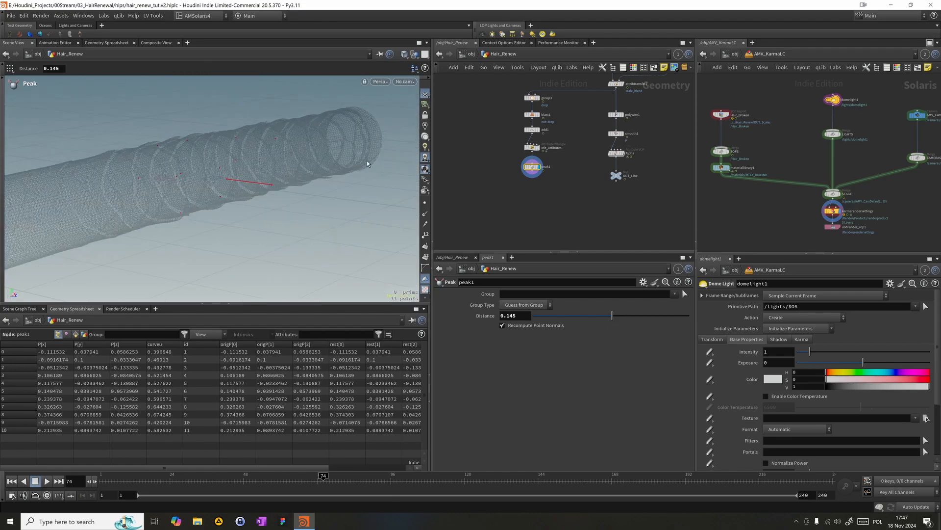
alt+middle_drag(306, 152, 343, 176)
drag(480, 180, 545, 166)
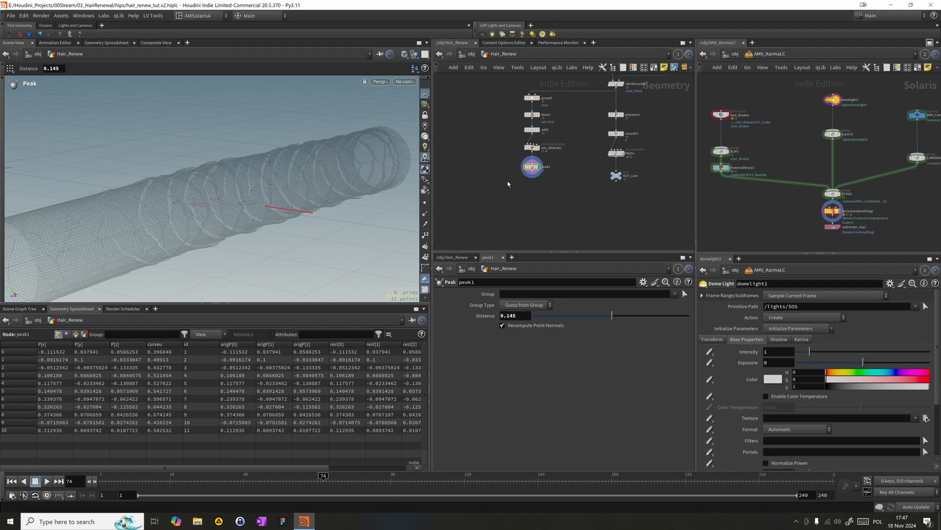
middle_click(535, 170)
click(925, 418)
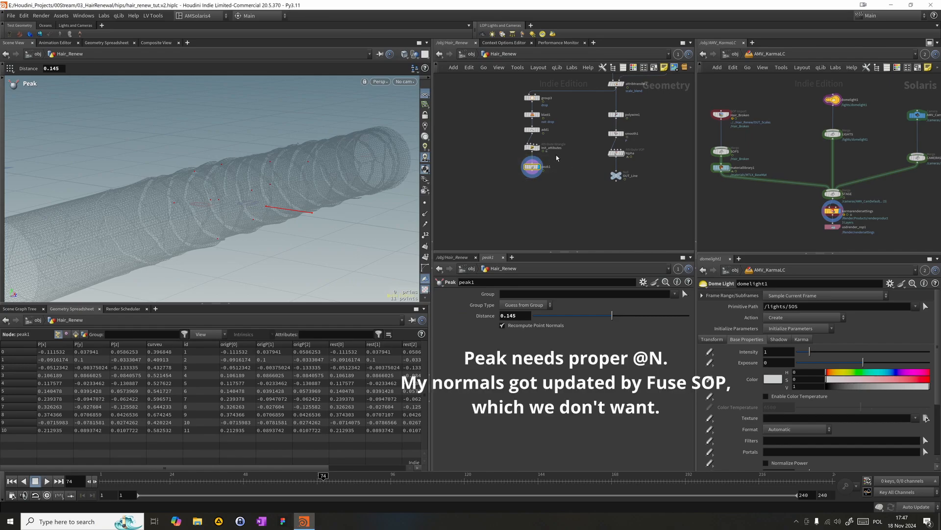
- Turn off Recompute Affected Normals on the fuse2 node
drag(288, 475, 329, 475)
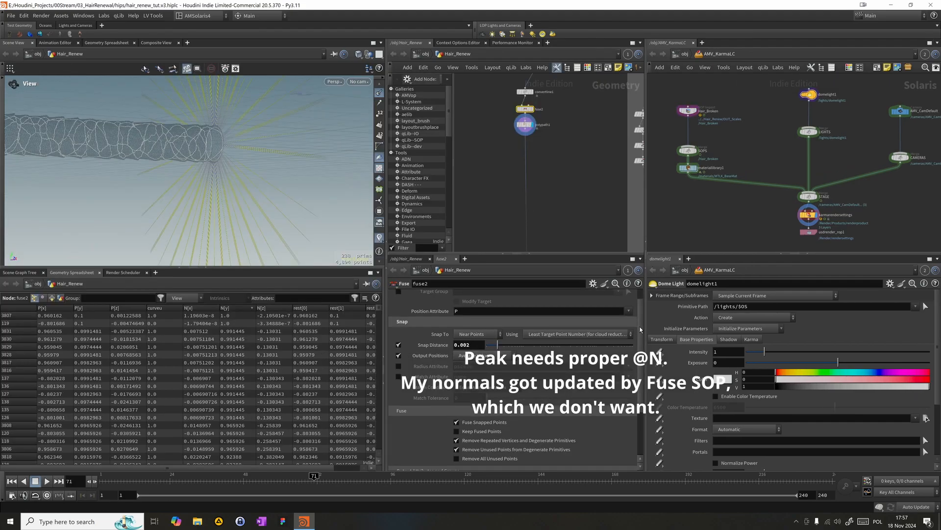
scroll(640, 330, down, 4)
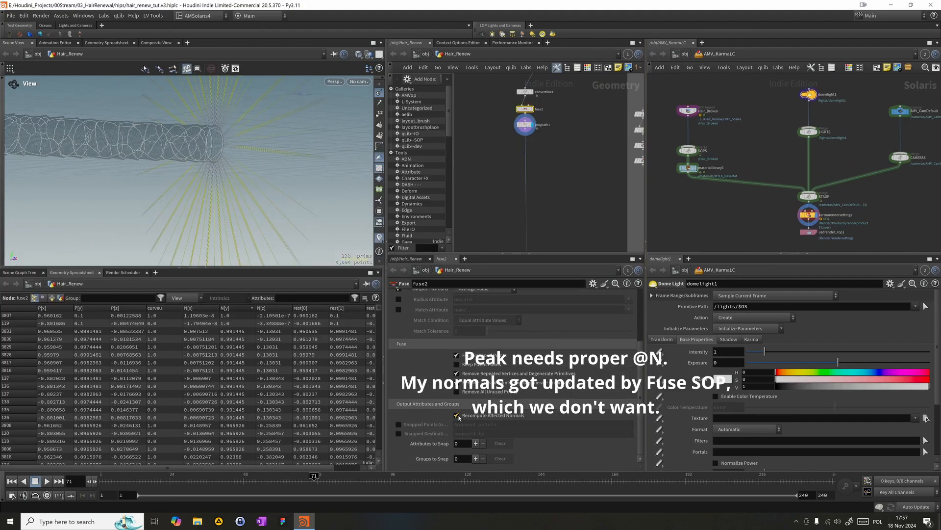
click(457, 416)
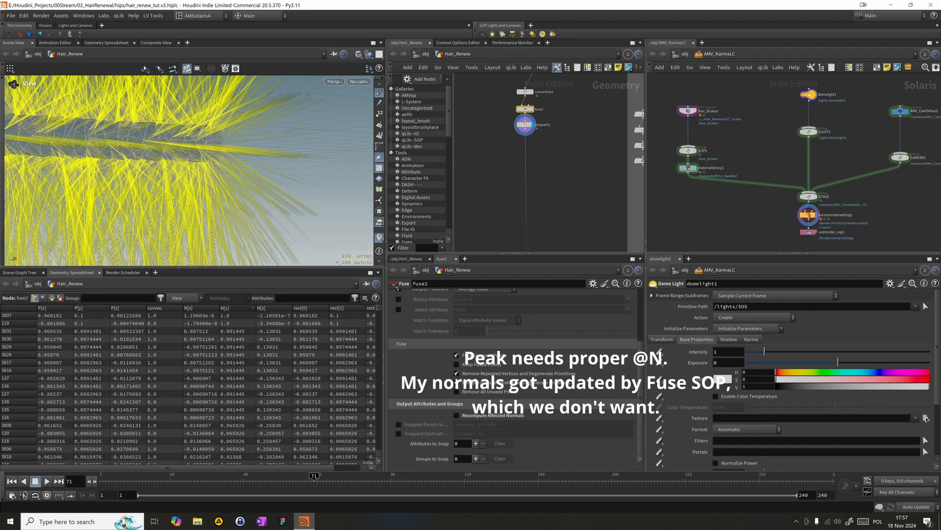
- Go back to the peak1 node and set its distance to 0.15, checking the points pushed off the hair
drag(497, 142, 553, 114)
middle_drag(557, 145, 551, 116)
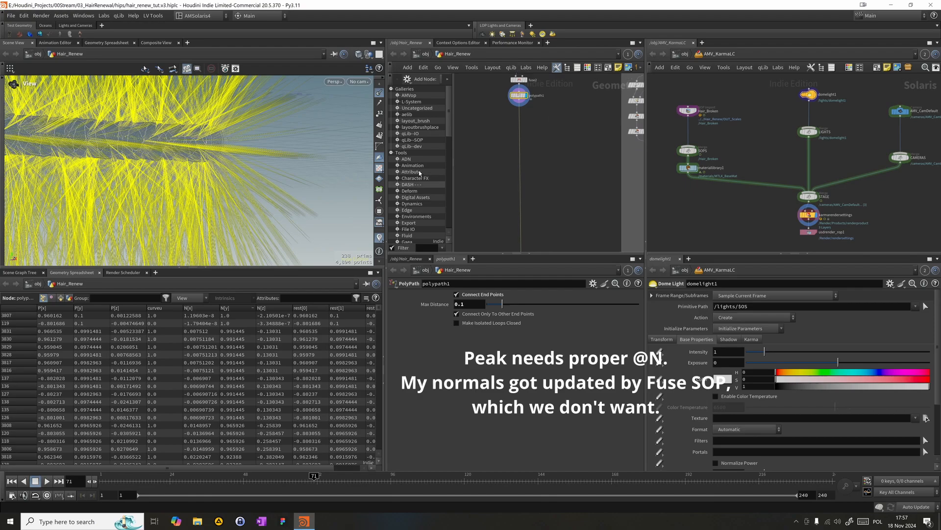
middle_drag(465, 225, 583, 103)
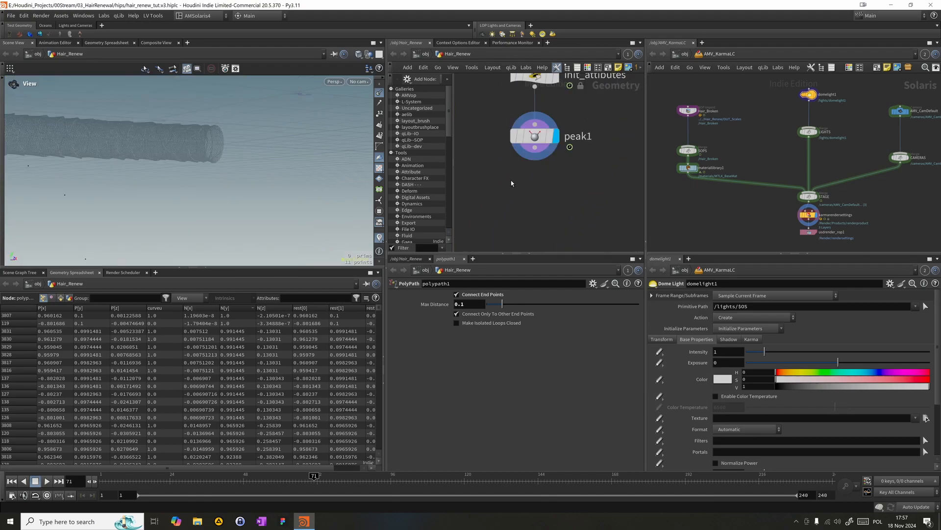
click(534, 137)
drag(157, 164, 316, 205)
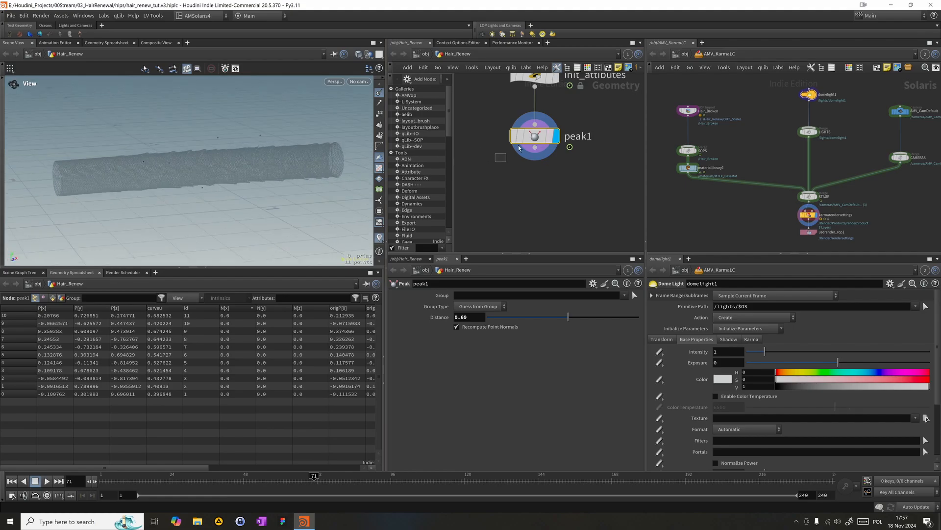
drag(554, 317, 562, 315)
drag(472, 318, 450, 317)
text(0.15)
key(Return)
drag(152, 151, 150, 178)
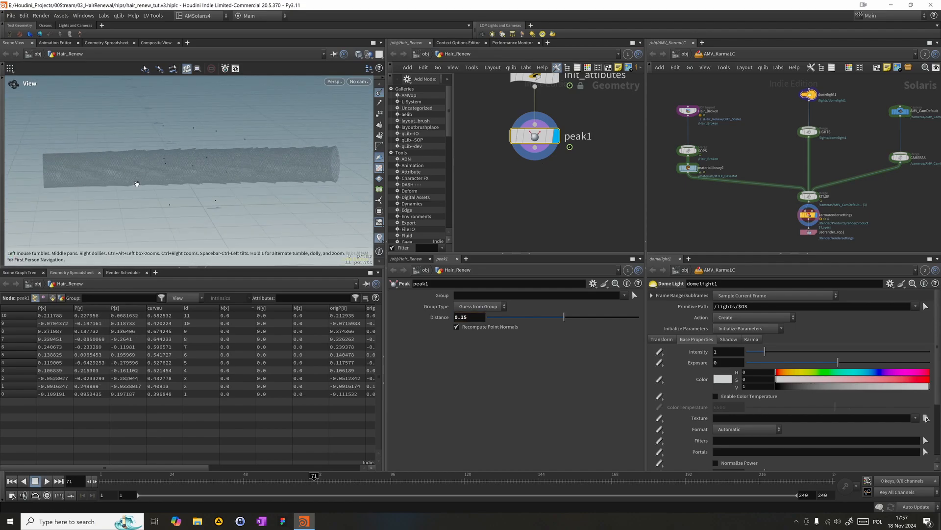
click(927, 418)
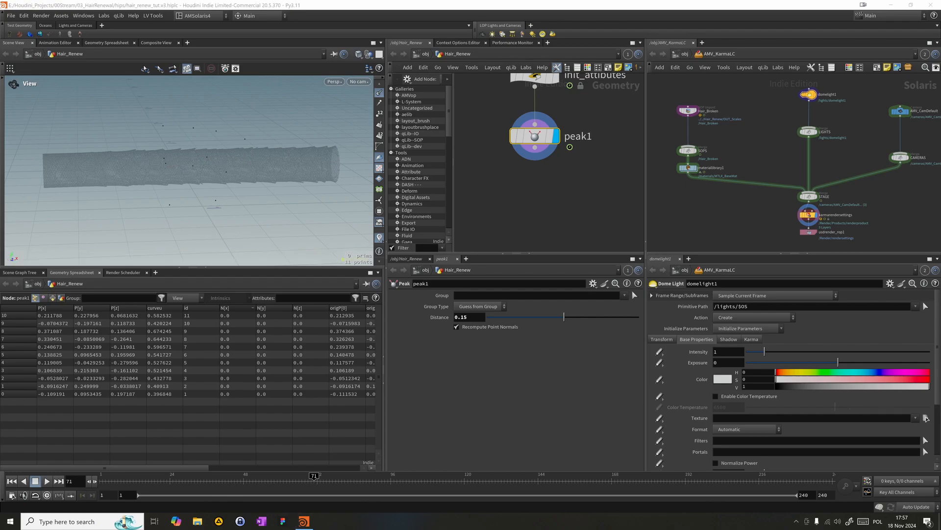
- Add an Attribute VOP, connect it below peak1 and display it
click(558, 173)
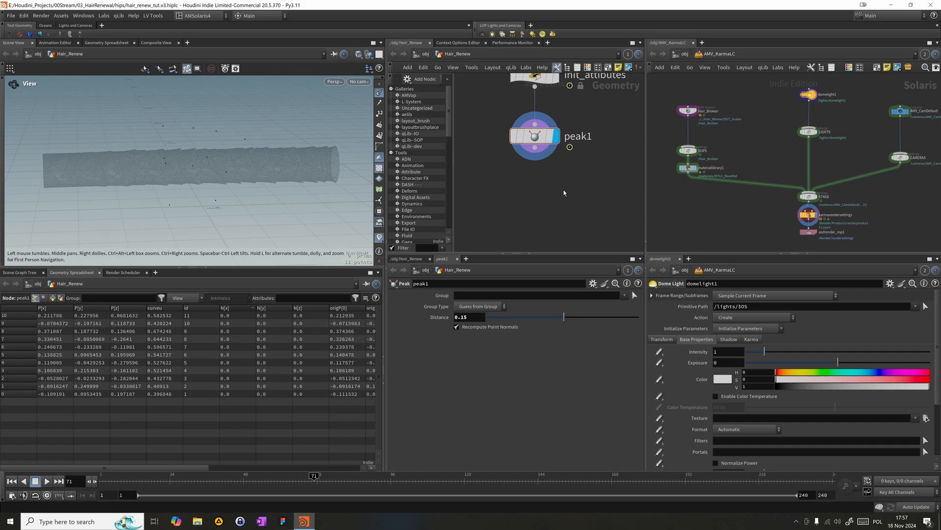
key(Tab)
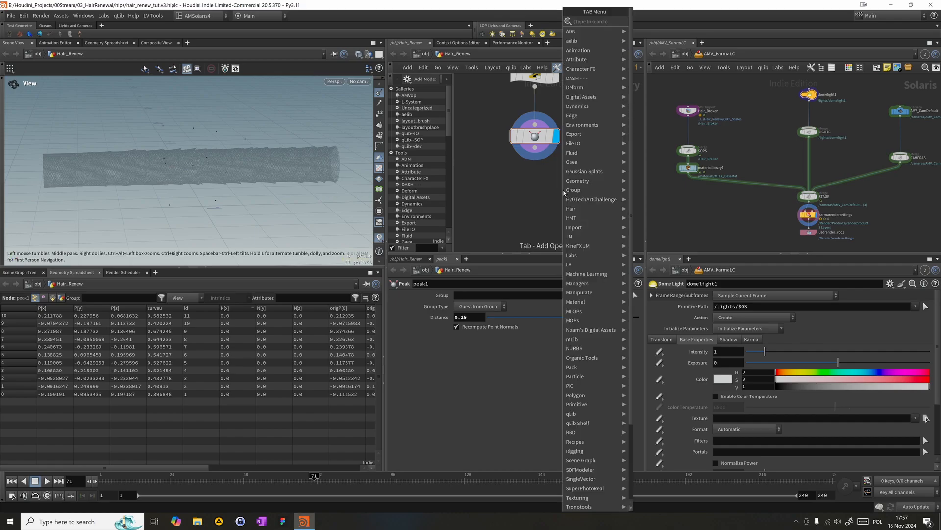
text(attw)
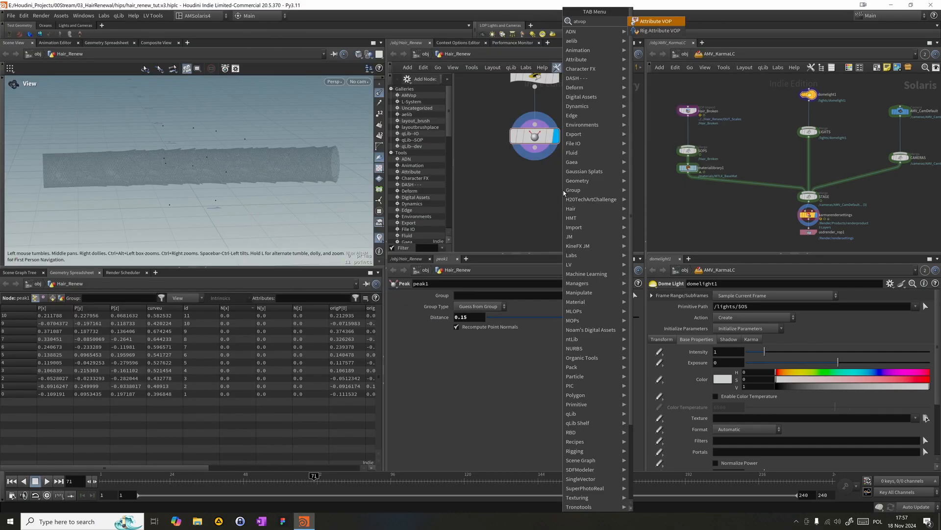
key(Return)
click(541, 196)
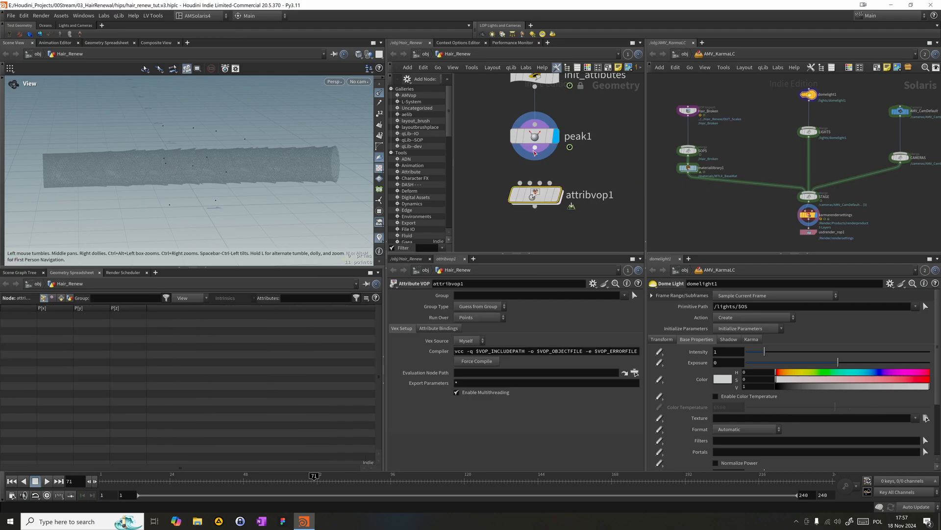
click(563, 168)
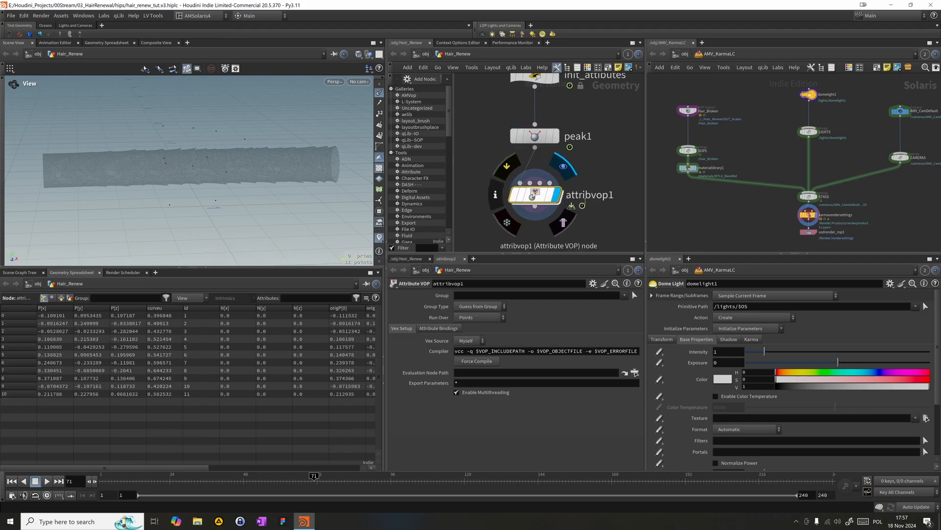
- Rename the Attribute VOP as Move_offset
click(584, 195)
text(Move)
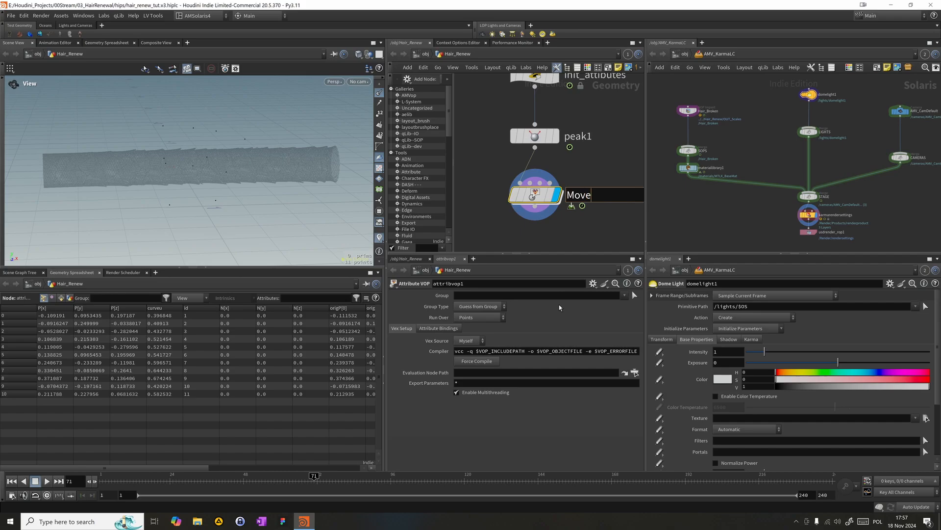
text(_offset)
key(Return)
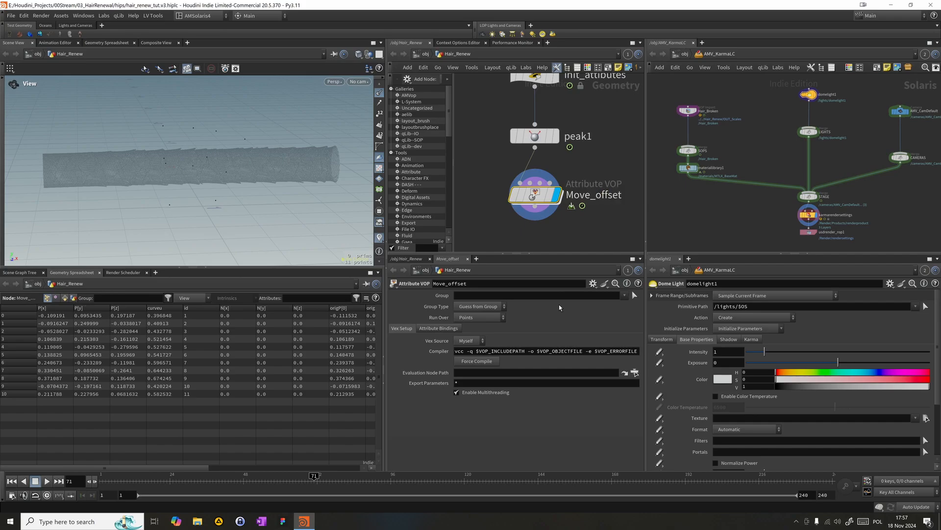
- Open the Move_offset network, space its global and output nodes apart, hide the node palette and widen the network area over the Solaris panes
double_click(534, 204)
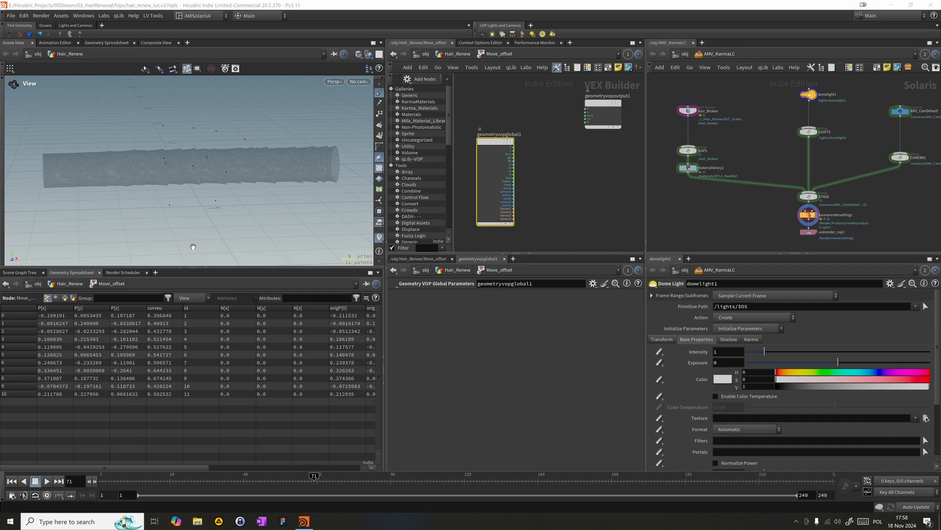
middle_drag(567, 173, 573, 200)
drag(497, 172, 461, 135)
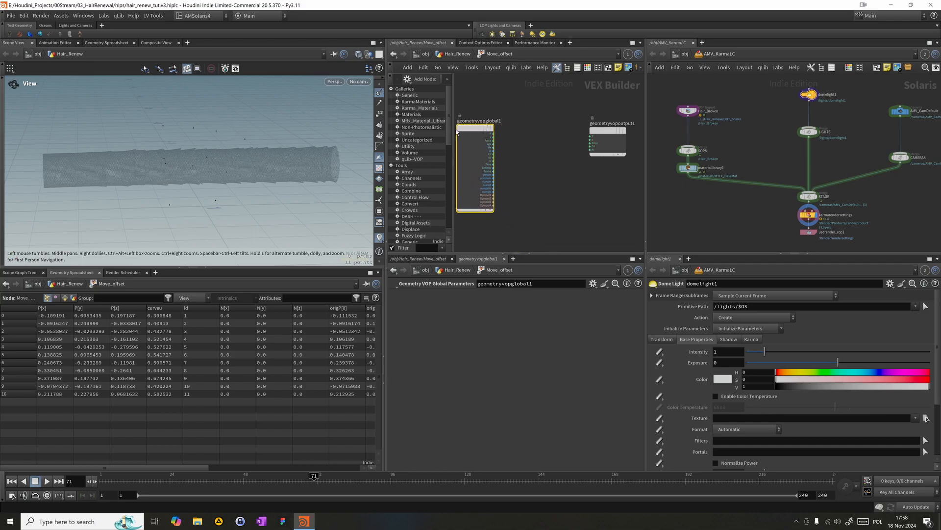
click(557, 68)
drag(434, 127, 413, 135)
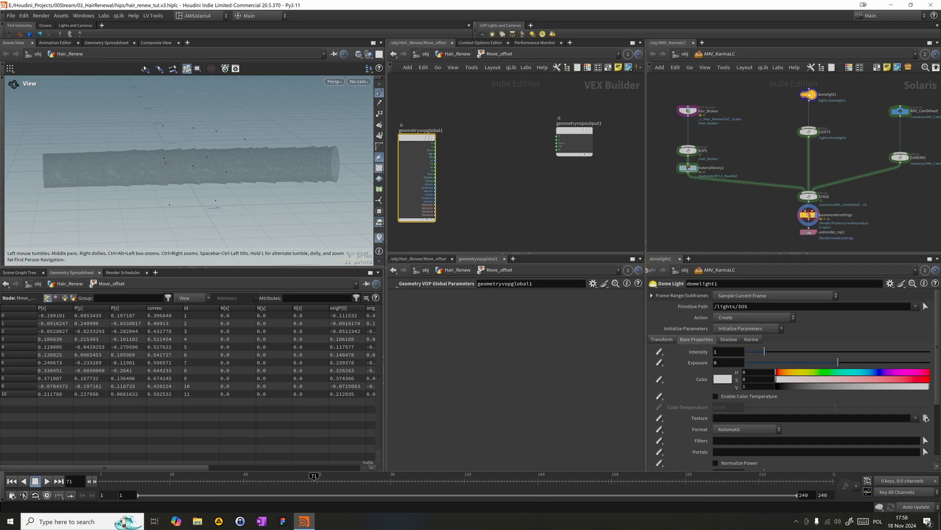
click(645, 242)
middle_drag(610, 238, 633, 232)
drag(569, 139, 423, 129)
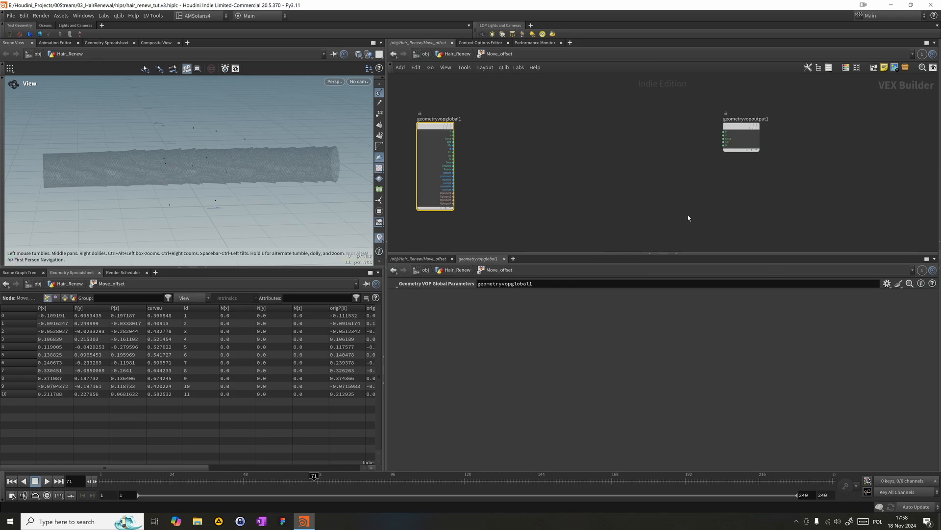
- Add a Mix node between the global and output nodes and wire P into its first input
key(Tab)
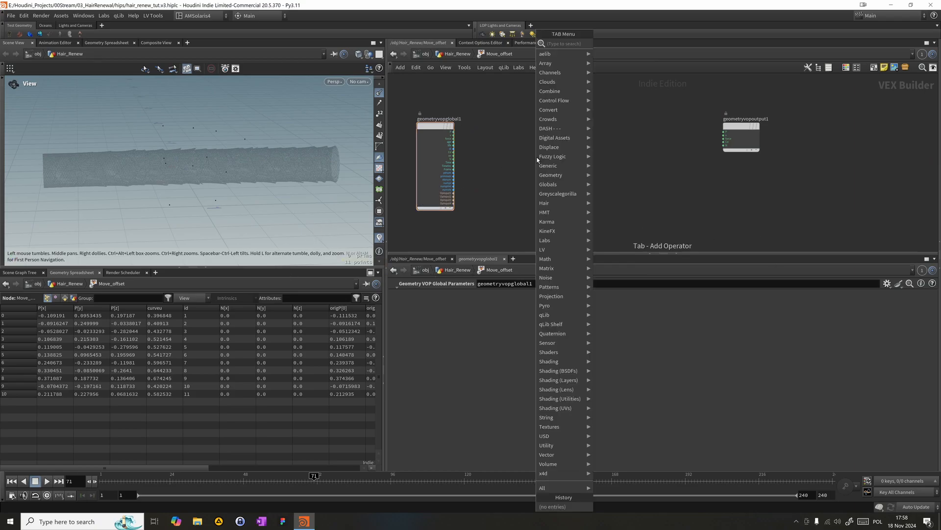
click(722, 328)
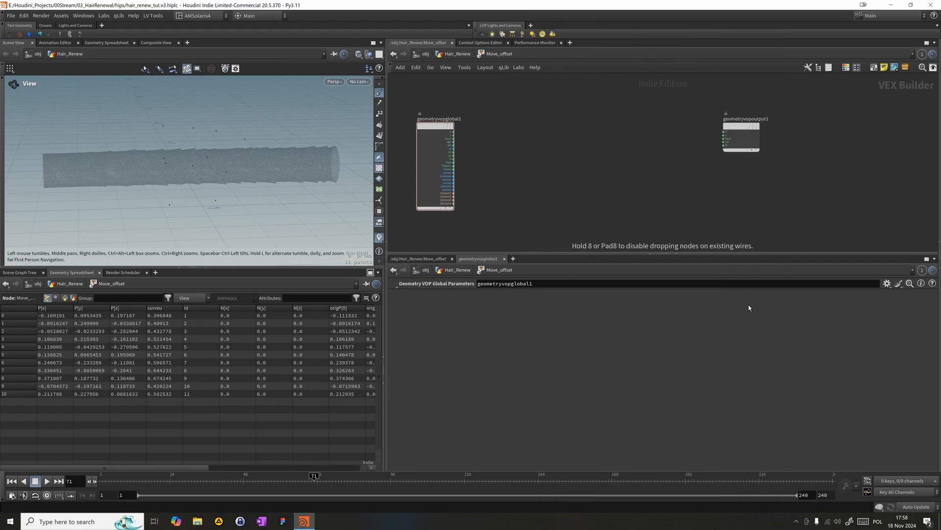
click(564, 158)
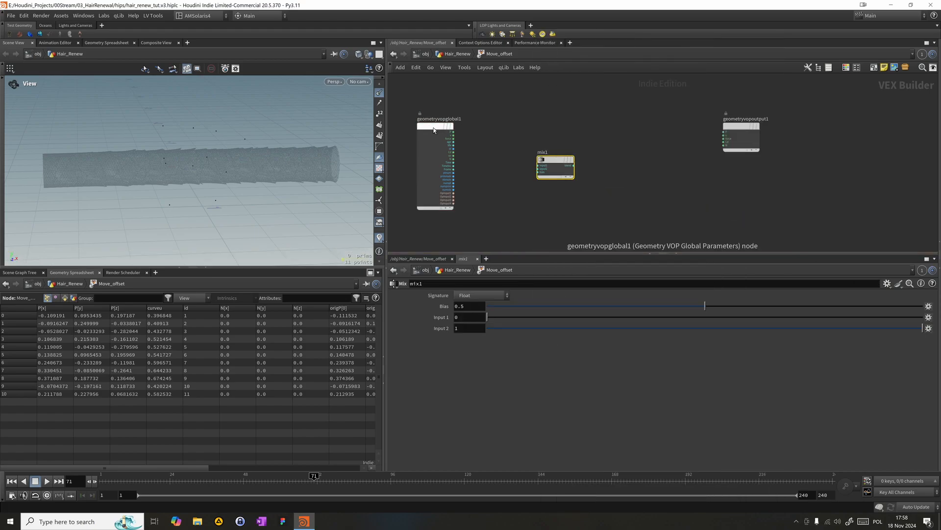
drag(454, 132, 550, 162)
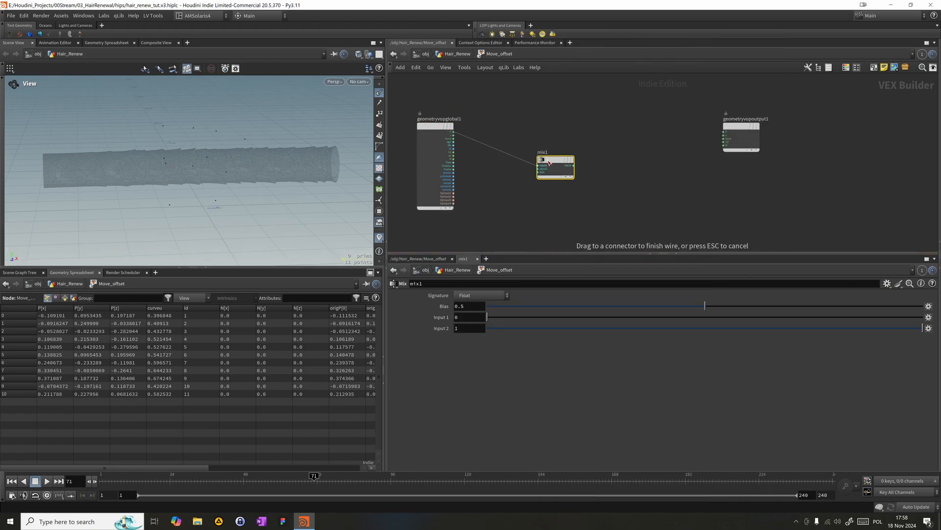
click(549, 163)
drag(550, 162, 565, 145)
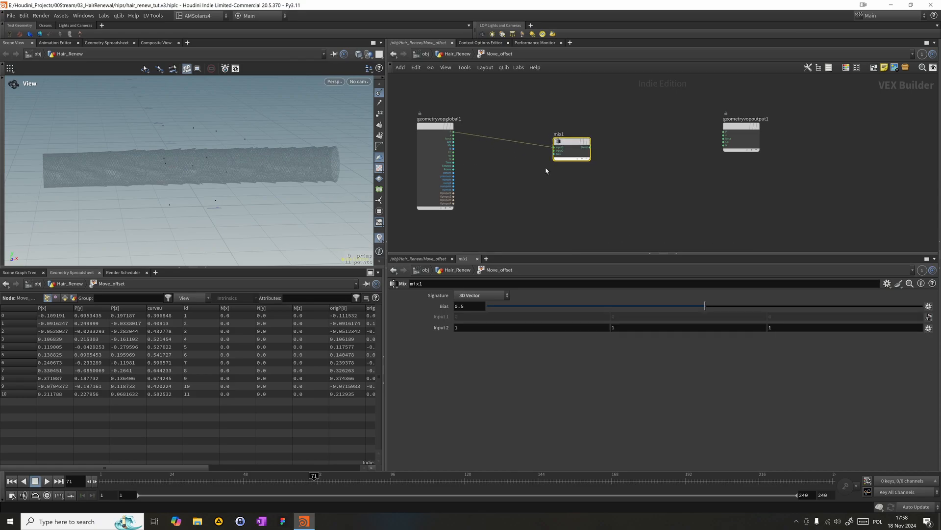
- Add a Bind node below the global node's wire and connect its output to the second input of mix1
key(Tab)
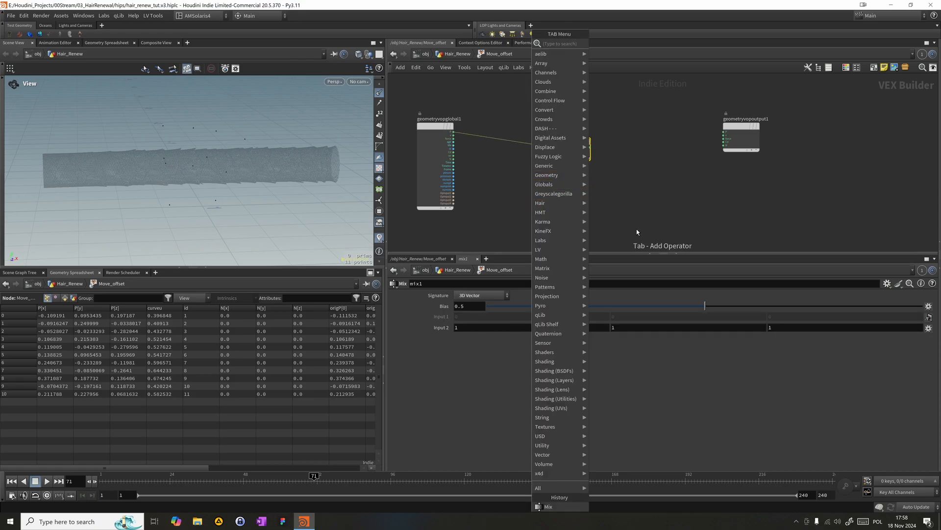
text(bind)
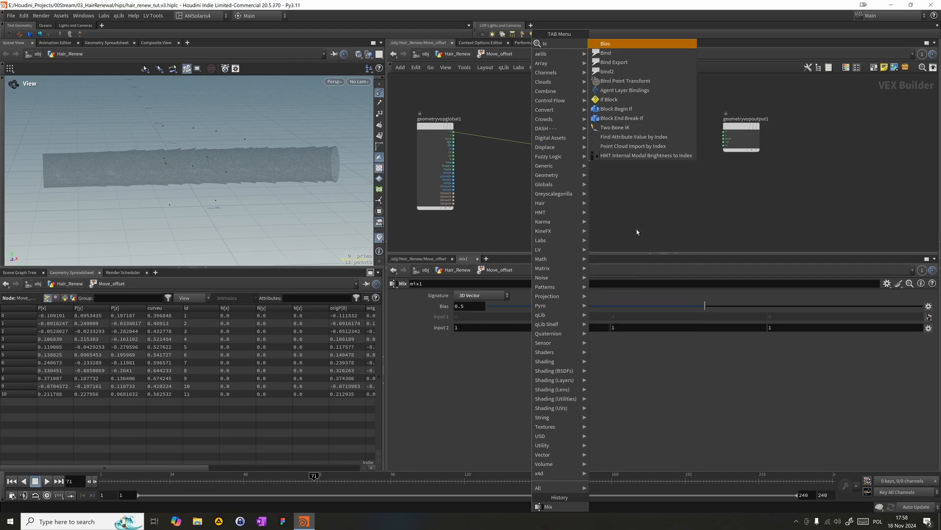
key(Return)
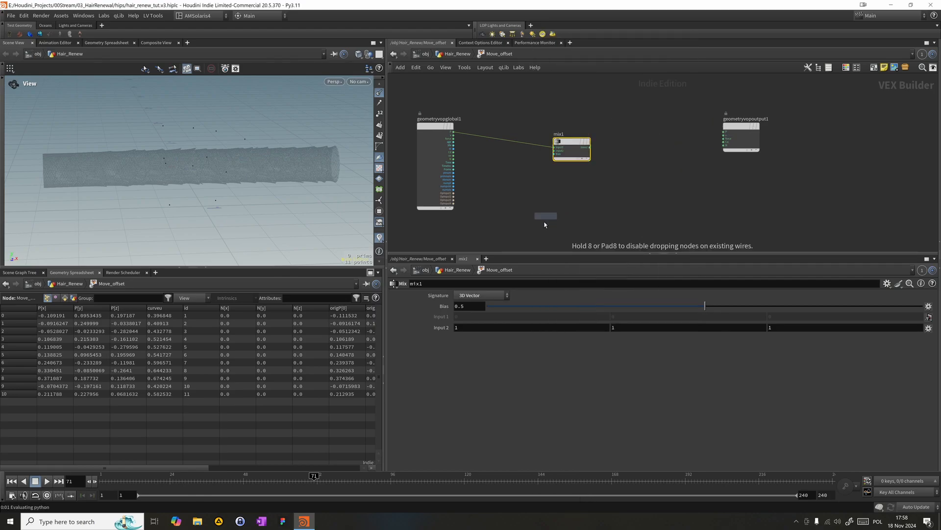
click(545, 217)
drag(560, 229, 500, 186)
- Set the bind1 parameter name to origP and its type to a vector
double_click(463, 294)
text(orip)
key(BackSpace)
text(gP)
key(Return)
click(457, 305)
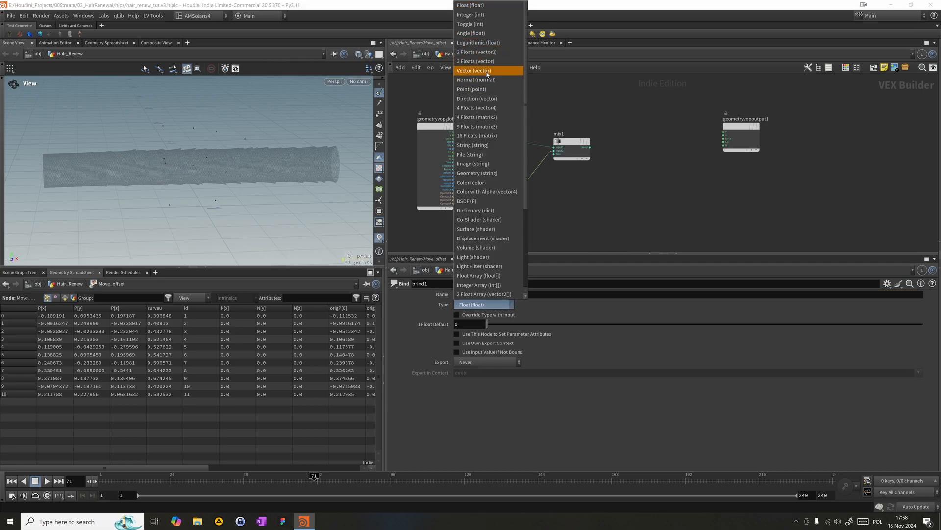
click(486, 61)
- Select mix1 and try different bias values between P and origP, leaving it at 0.3979
drag(611, 211, 562, 97)
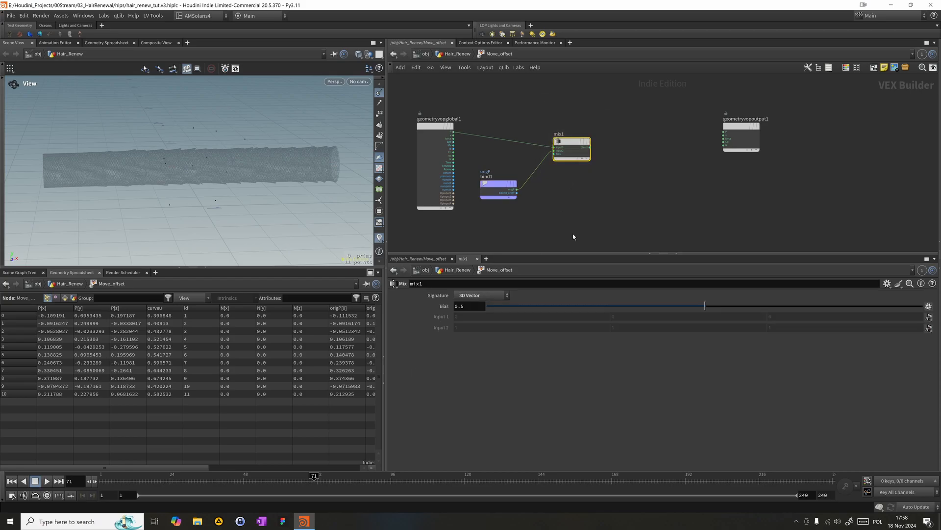
drag(522, 306, 728, 305)
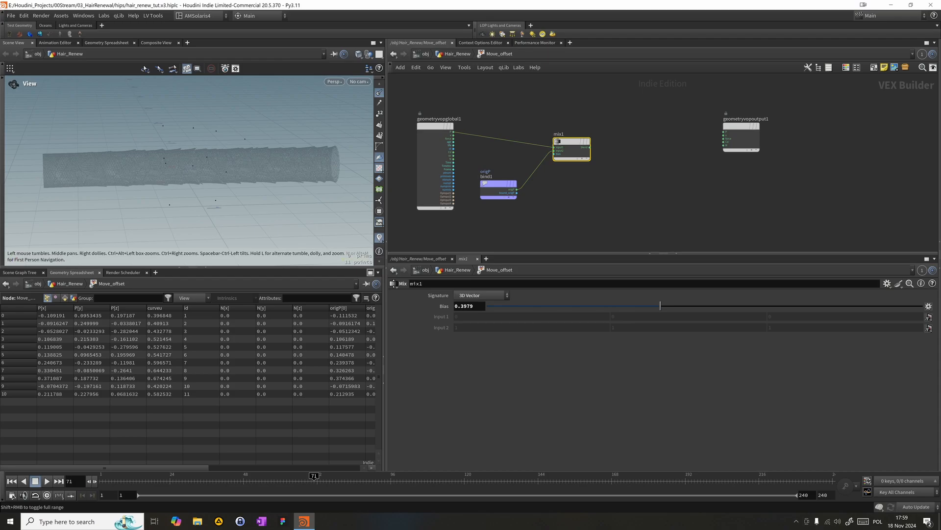
- Check the Init_attributes wrangle in the Hair_Renew network and return inside Move_offset
click(444, 53)
drag(540, 112, 682, 151)
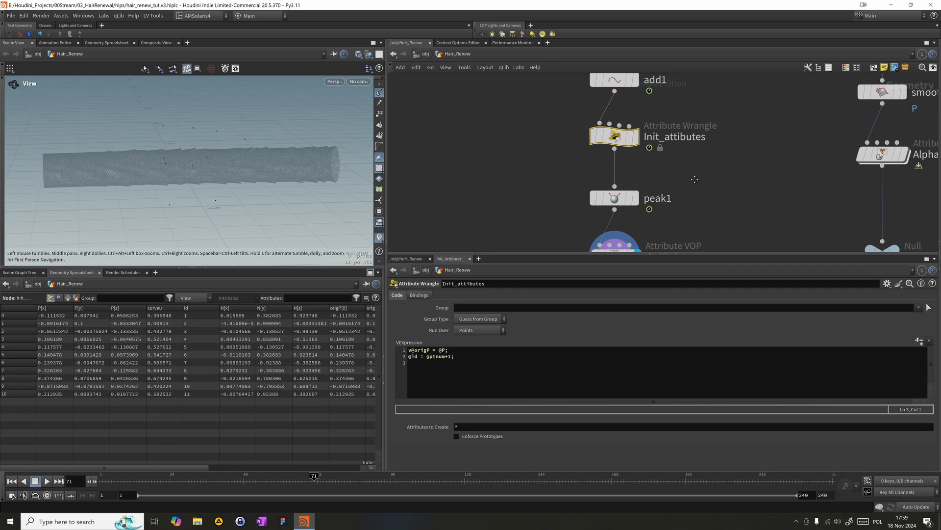
middle_drag(693, 178, 676, 105)
double_click(595, 189)
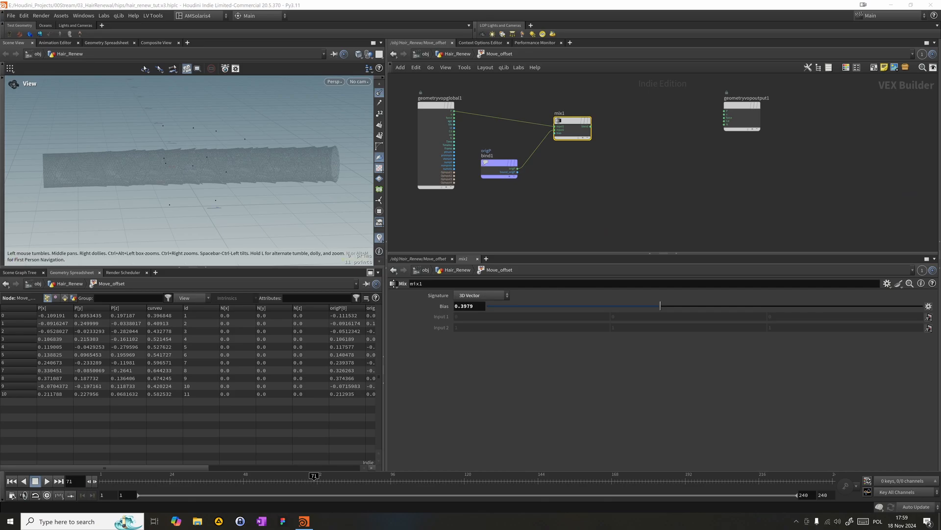
- Add a second Bind node below bind1 and set its parameter name to scale_blend
click(603, 201)
key(Tab)
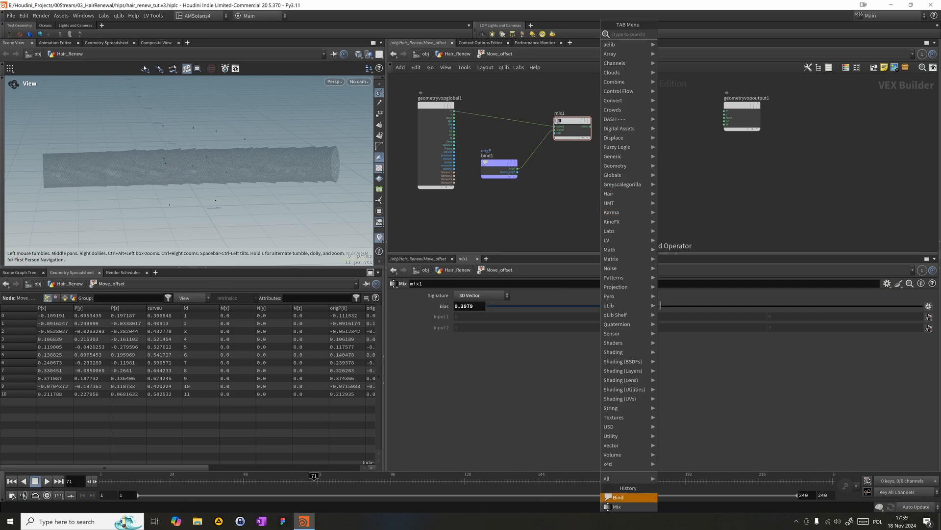
text(bind)
key(Return)
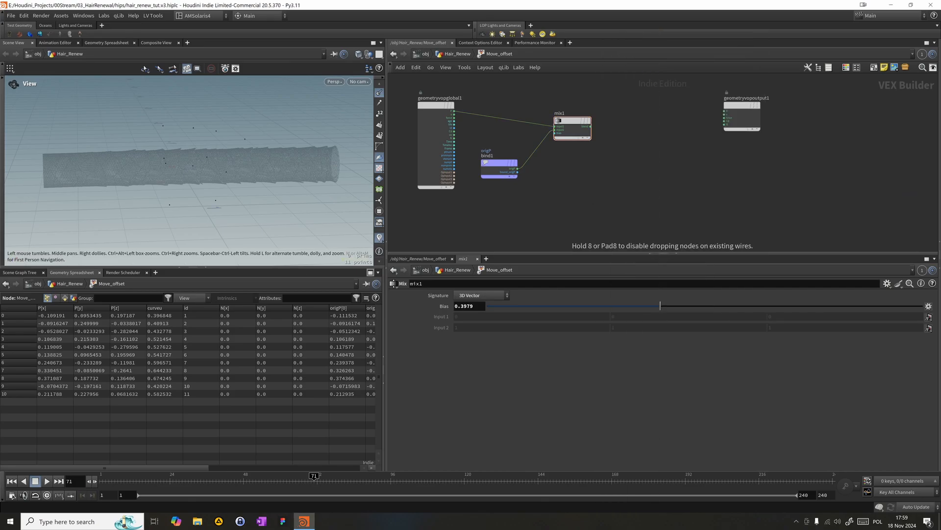
click(520, 202)
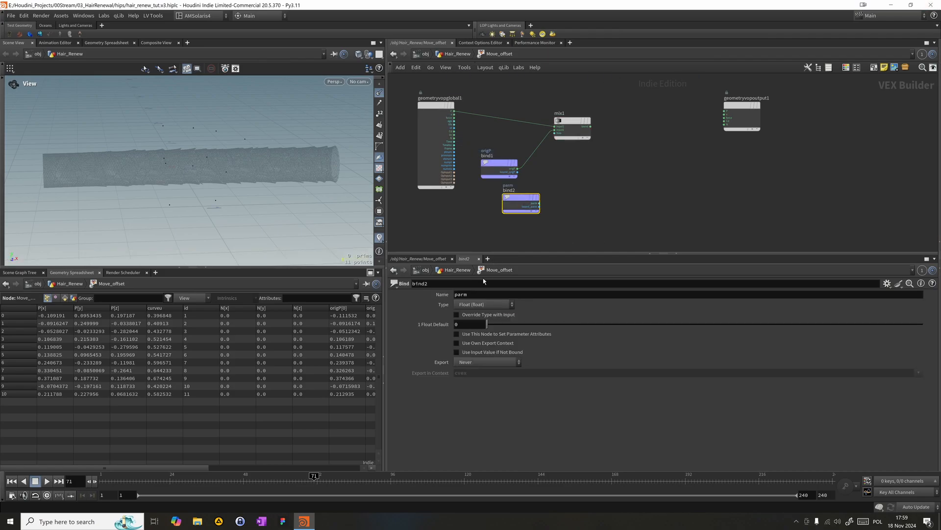
double_click(480, 297)
text(scale_blend)
key(Return)
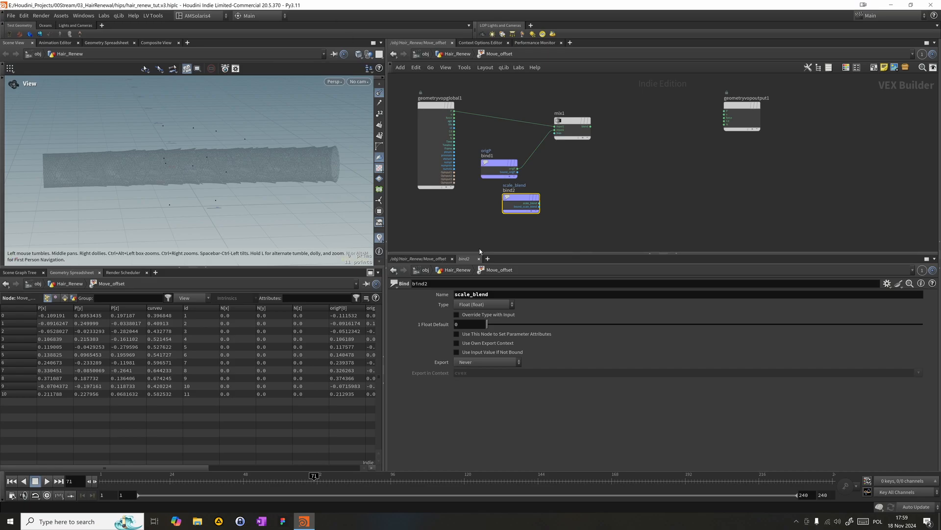
- Wire bind2's scale_blend into mix1's bias and mix1's blend output into P on the output node
drag(538, 208, 556, 133)
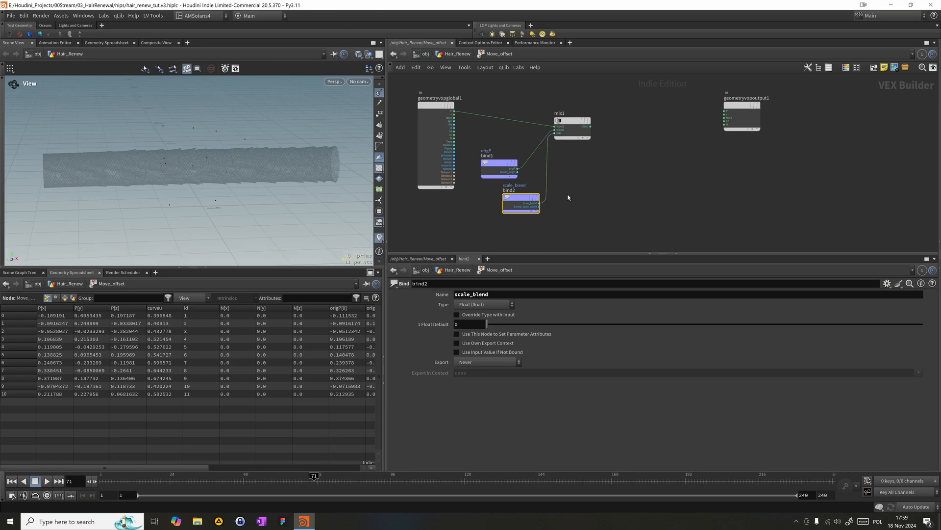
drag(527, 202, 510, 210)
drag(591, 126, 721, 112)
- Test mix1's bias at 1 and 0 with bind2 disconnected, then reconnect scale_blend and preview at frame 121
drag(527, 190, 596, 156)
click(572, 128)
drag(539, 306, 924, 306)
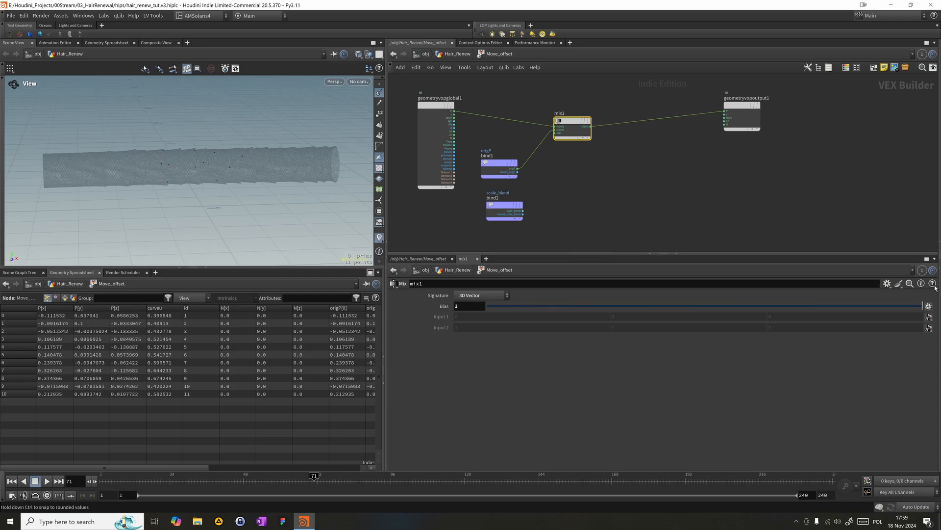
drag(930, 289, 485, 303)
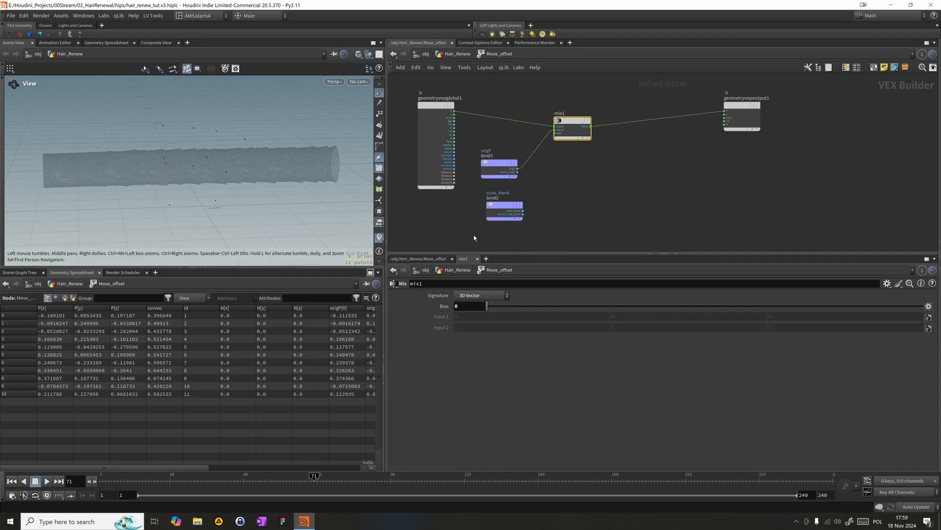
drag(522, 214, 553, 144)
drag(399, 478, 471, 455)
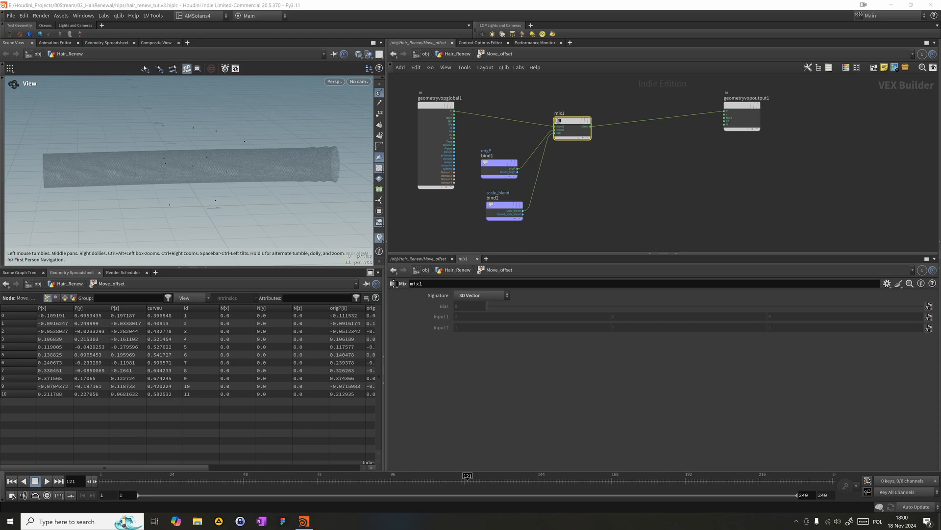
scroll(541, 145, down, 5)
key(Tab)
text(sub)
key(Return)
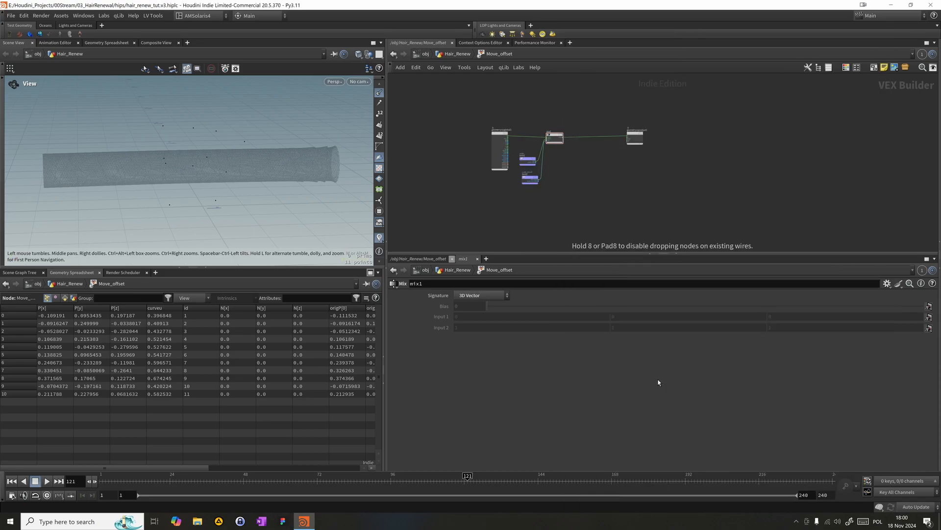
- Add a Subtract node in the free space below the wire between mix1 and the output node
key(Tab)
text(s)
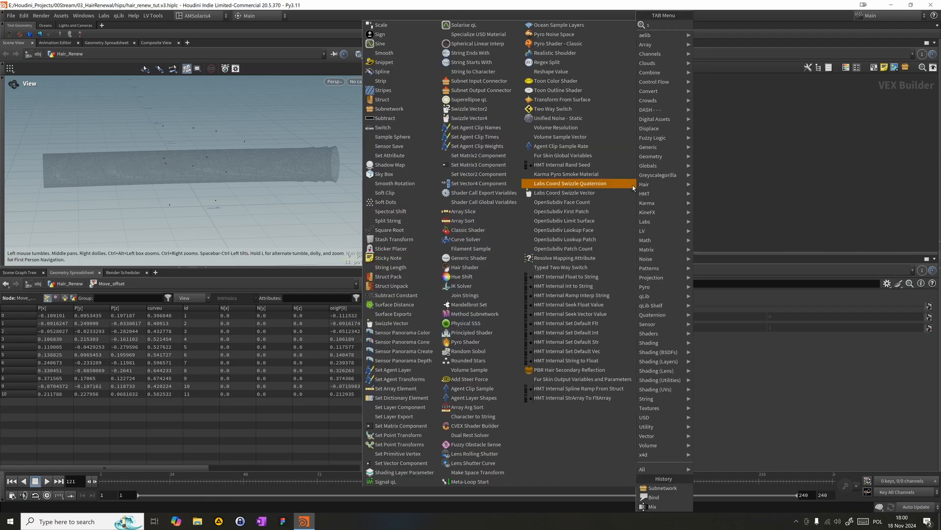
text(ubt)
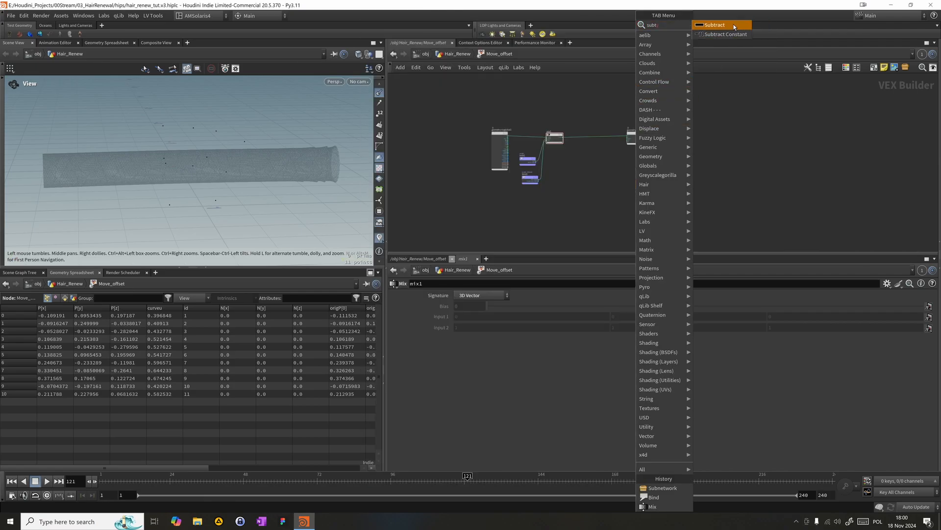
key(Return)
click(589, 175)
scroll(566, 155, up, 5)
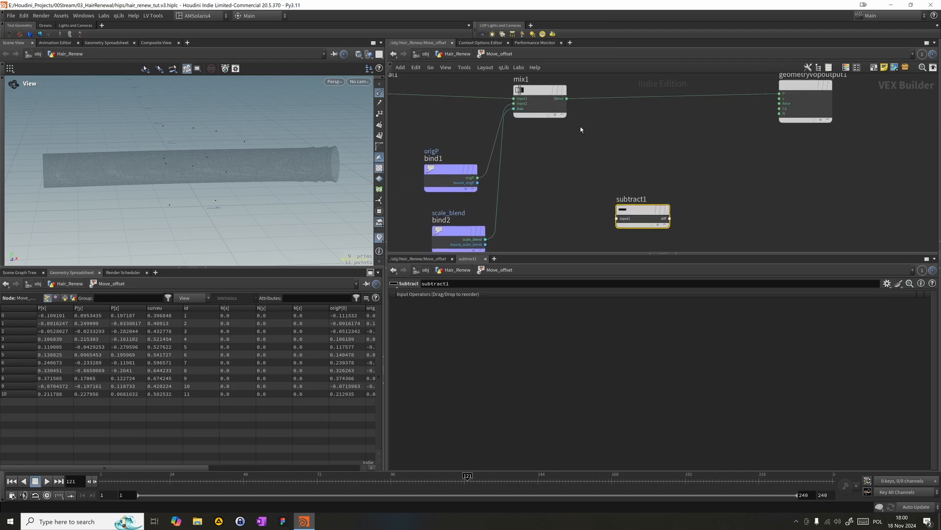
- Wire bind1's origP into subtract1's first input and mix1's blend into its second input
drag(567, 99, 620, 192)
scroll(553, 194, down, 1)
middle_drag(553, 194, 569, 157)
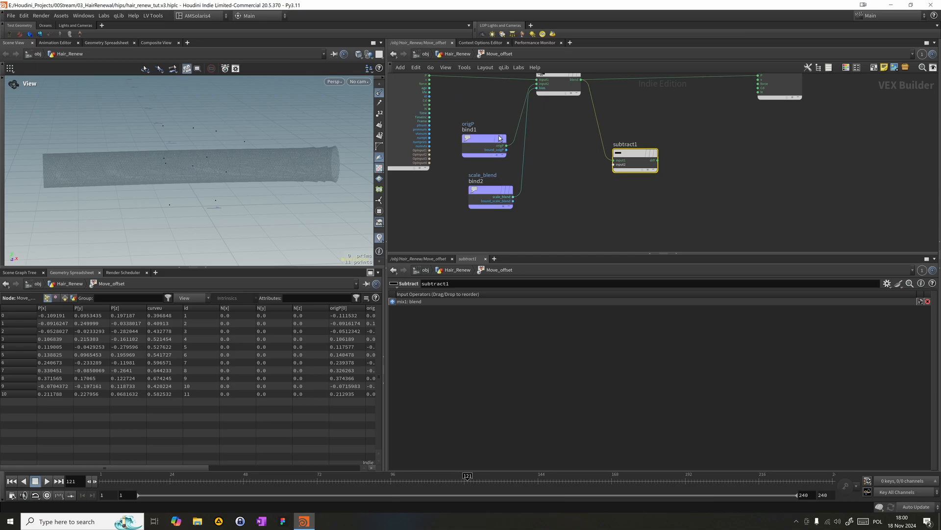
drag(506, 146, 615, 161)
drag(581, 80, 618, 158)
drag(493, 148, 500, 160)
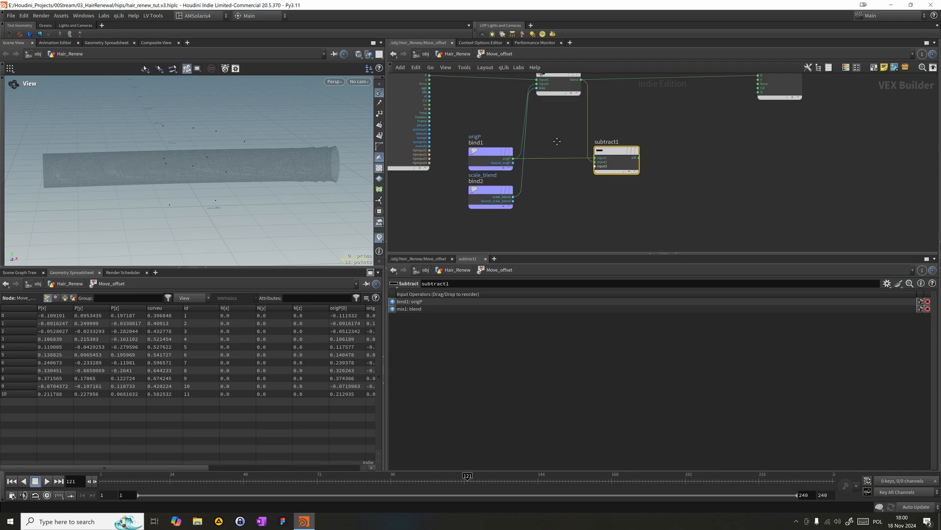
scroll(557, 142, up, 2)
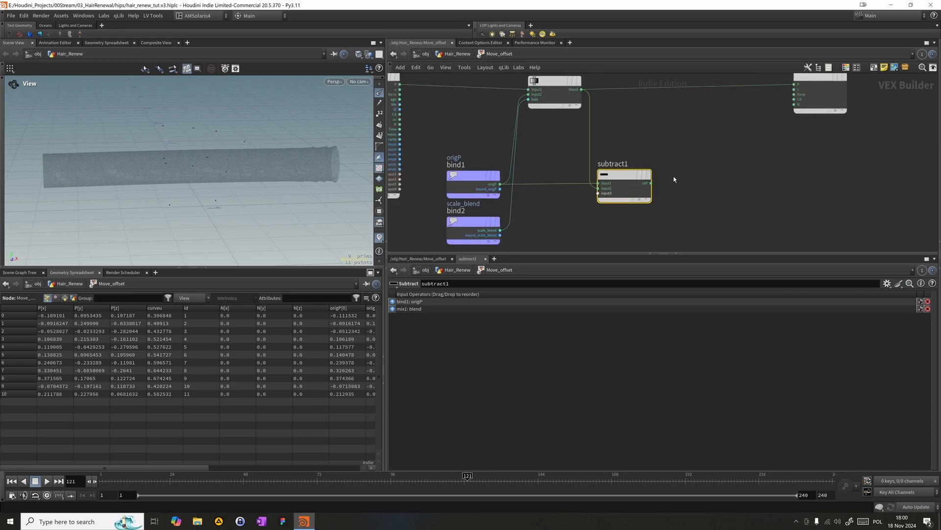
scroll(674, 179, down, 5)
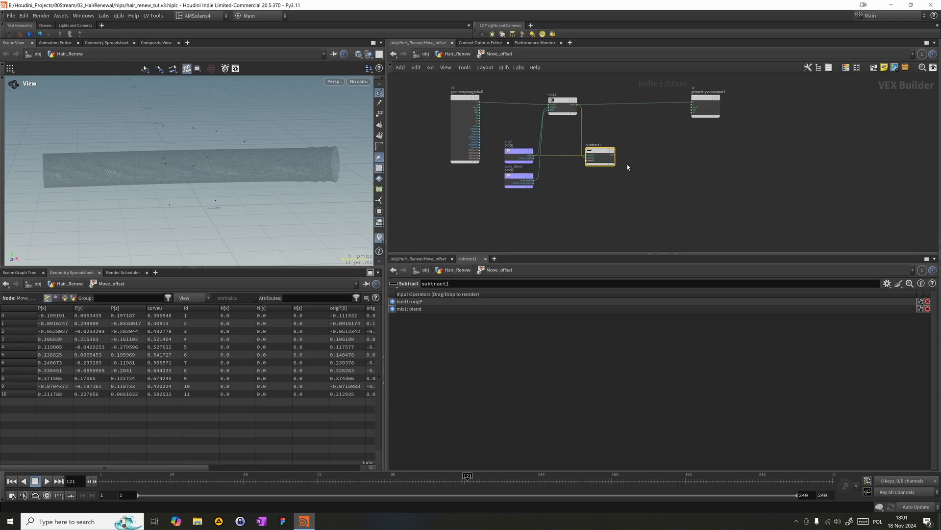
- Move the output node farther from mix1 and add a Parameter node above the wire between them
middle_drag(699, 191, 647, 195)
drag(641, 122, 700, 125)
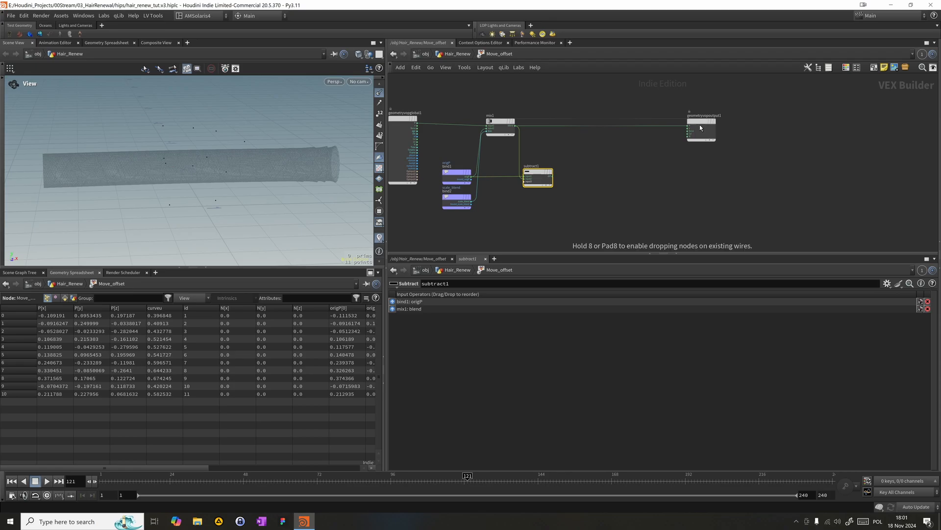
key(Tab)
text(par)
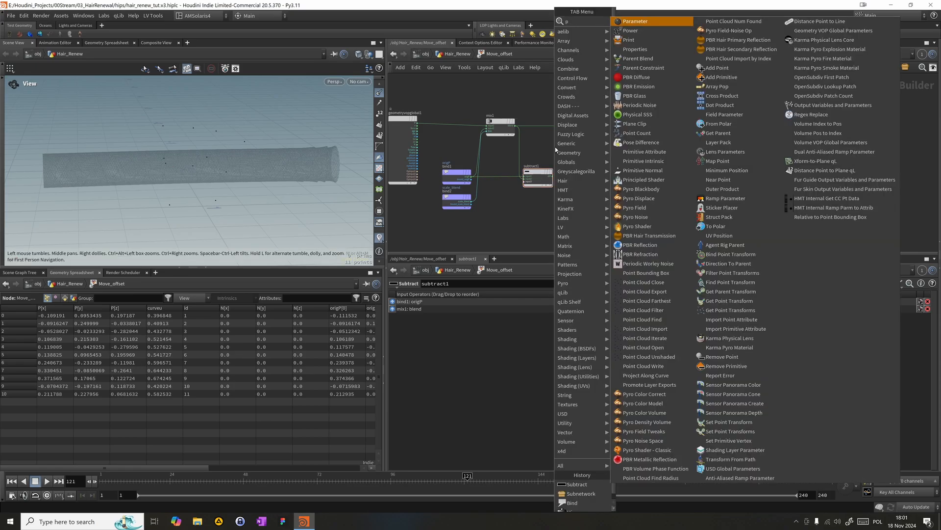
key(Return)
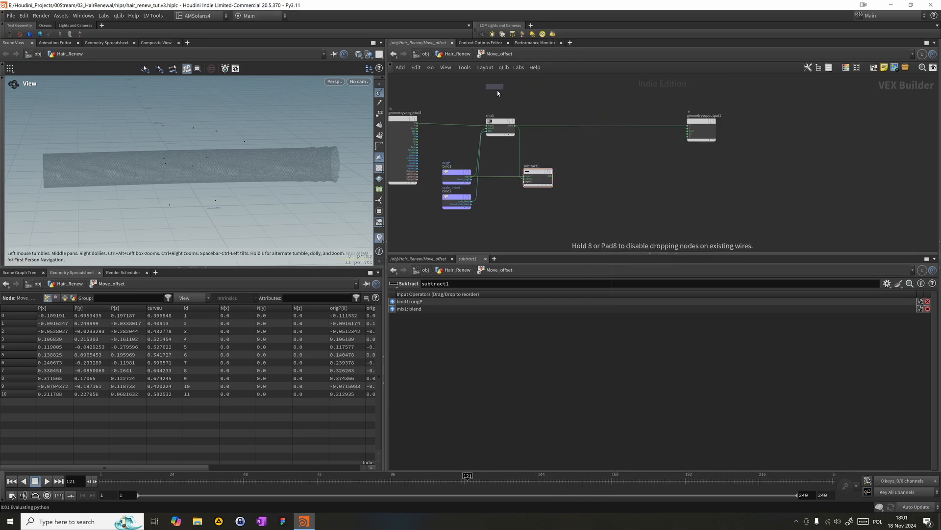
click(508, 101)
drag(512, 103, 544, 111)
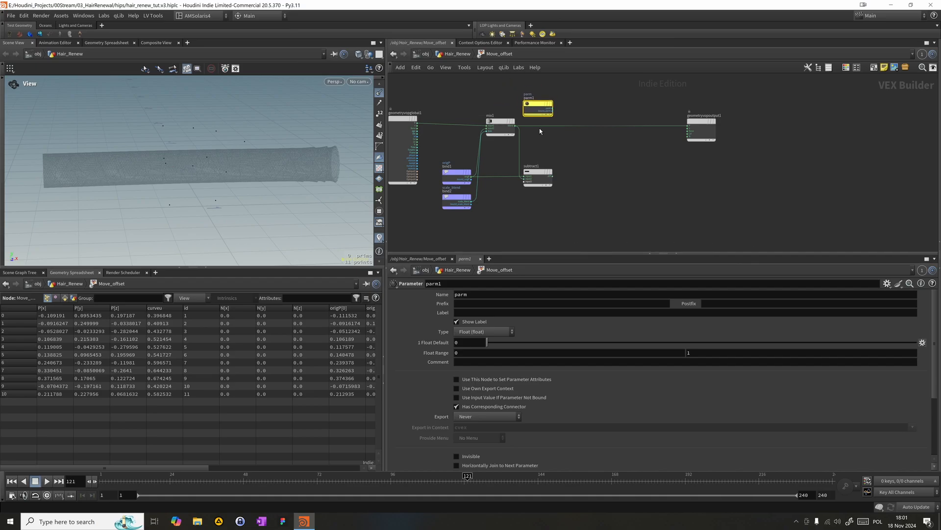
- Set both the name and the label of parm1 to move
click(458, 294)
drag(452, 284, 213, 248)
text(move)
key(Return)
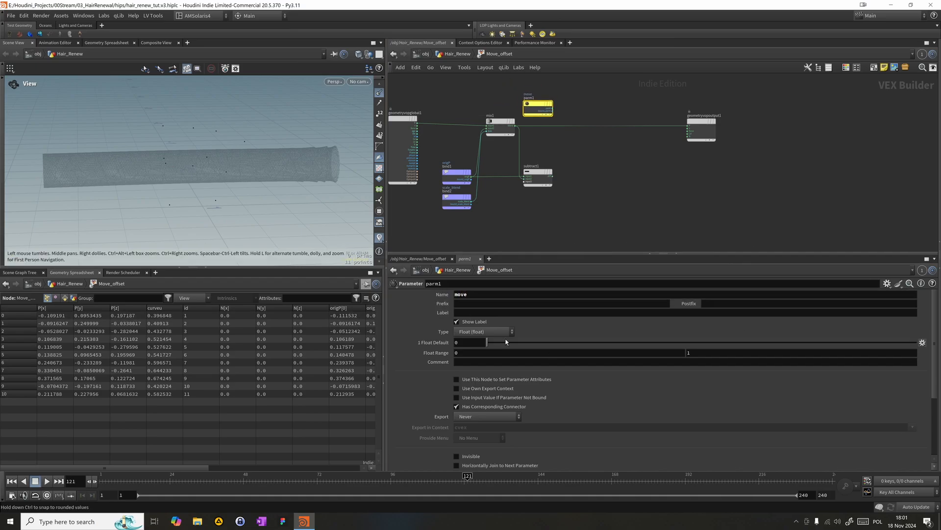
click(545, 312)
text(move)
key(Return)
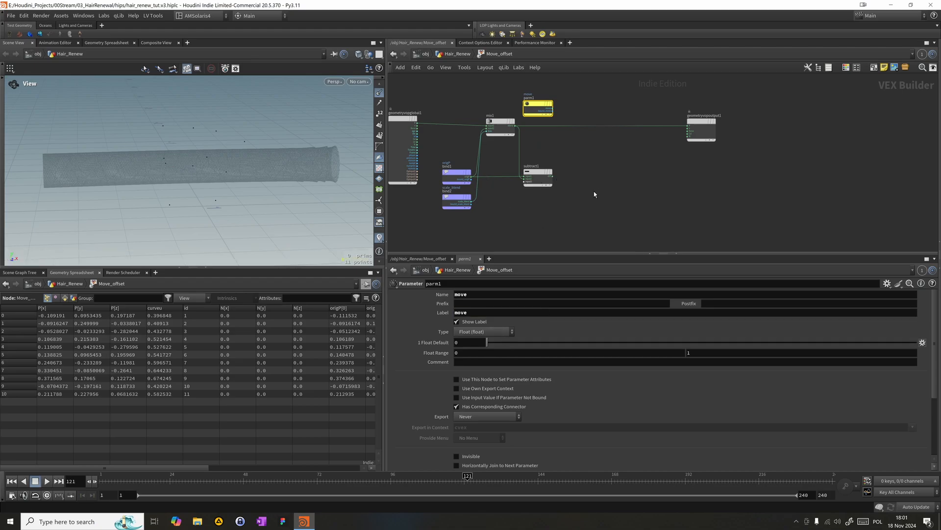
- Add a Multiply node combining subtract1's diff with the move parameter, and wire its product into the output's P
key(Tab)
text(mult)
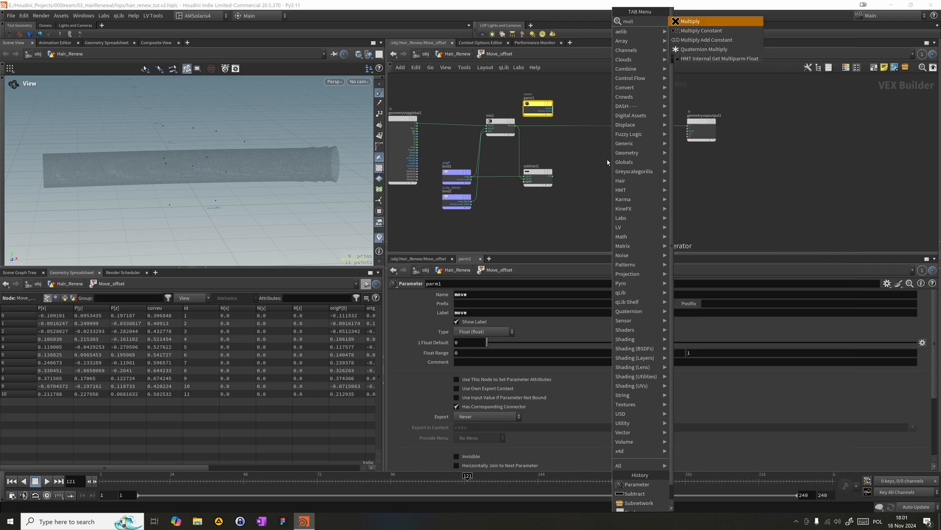
key(Return)
click(599, 158)
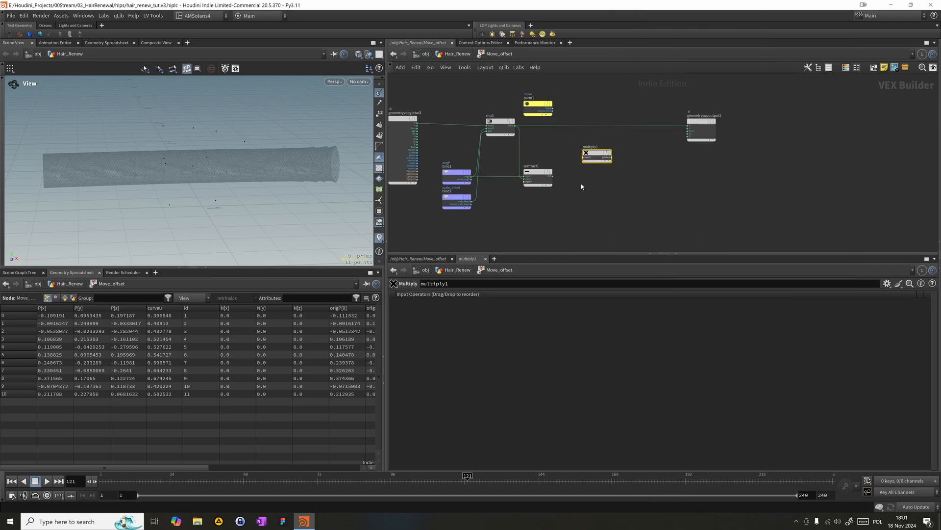
drag(552, 176, 584, 158)
drag(553, 112, 688, 127)
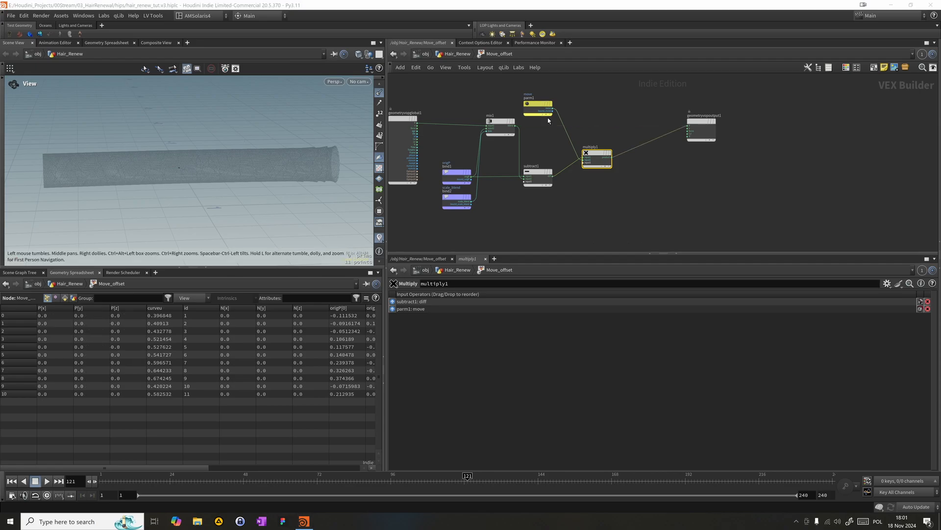
- Add an Add node before the output's P that sums the global P and multiply1's product
key(Tab)
text(add)
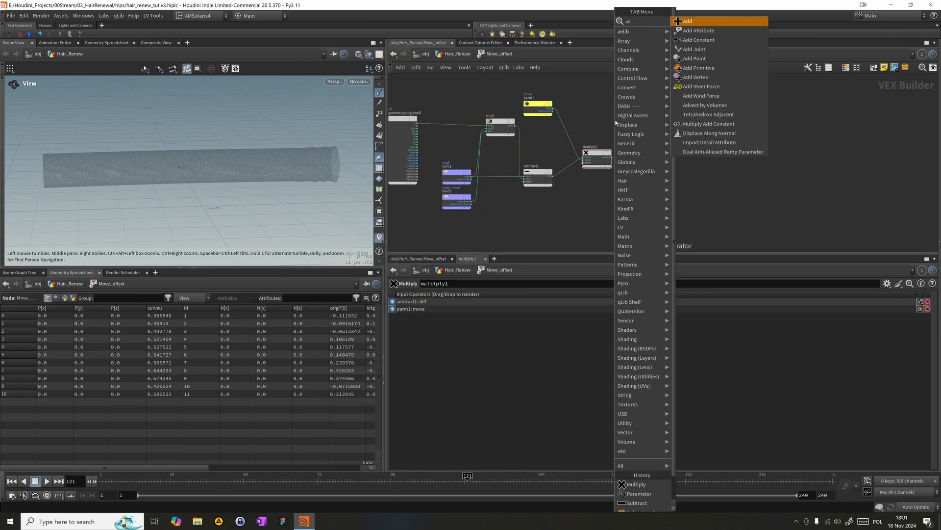
key(Return)
click(613, 120)
drag(417, 124, 616, 121)
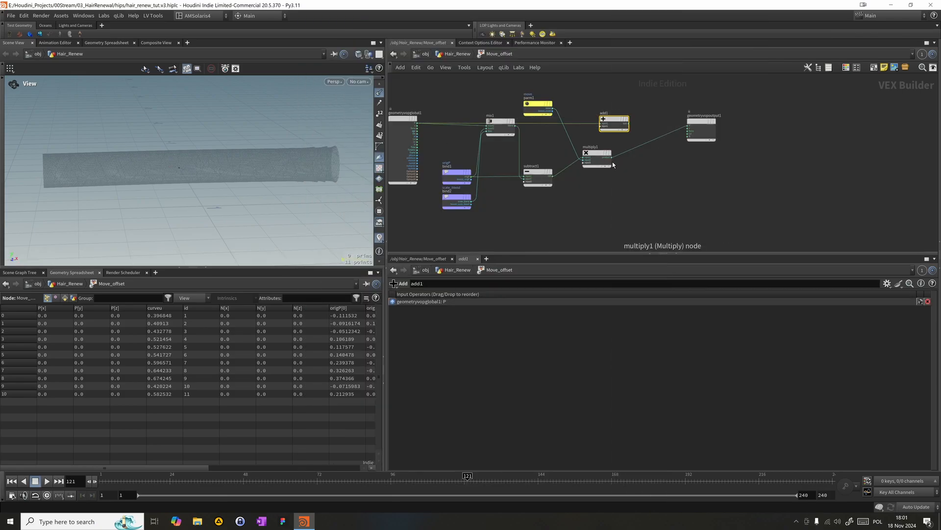
drag(613, 160, 685, 126)
drag(609, 125, 634, 127)
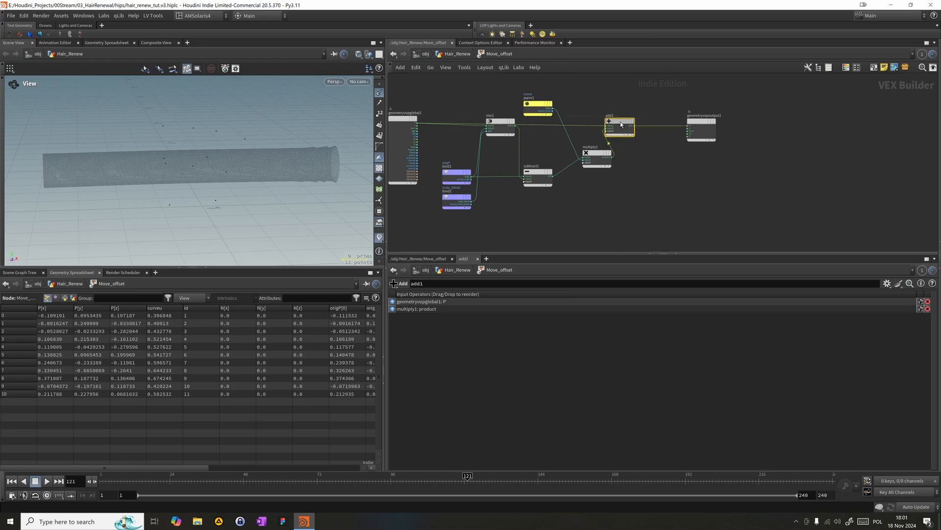
- Advance the timeline to frame 134 and set the move parameter on the Move_offset node to 1.2
drag(326, 478, 347, 476)
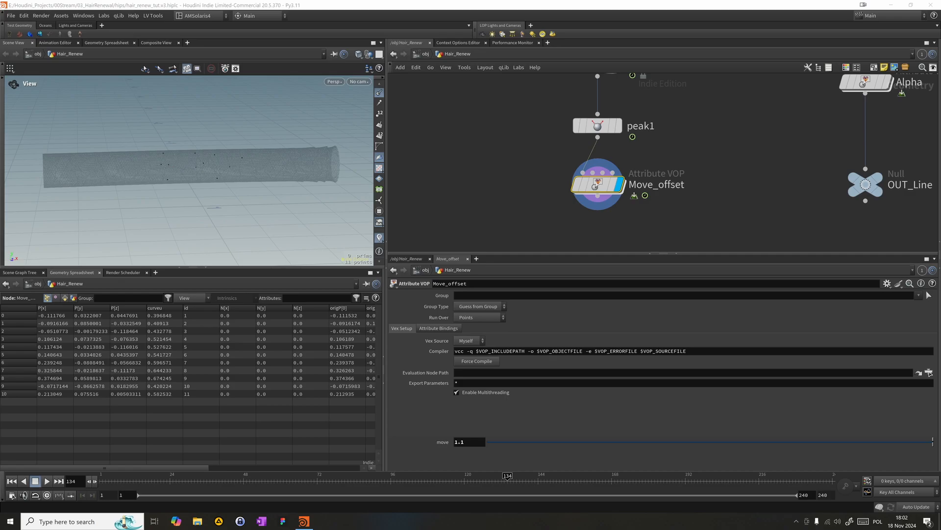
click(463, 442)
key(BackSpace)
text(2)
key(Return)
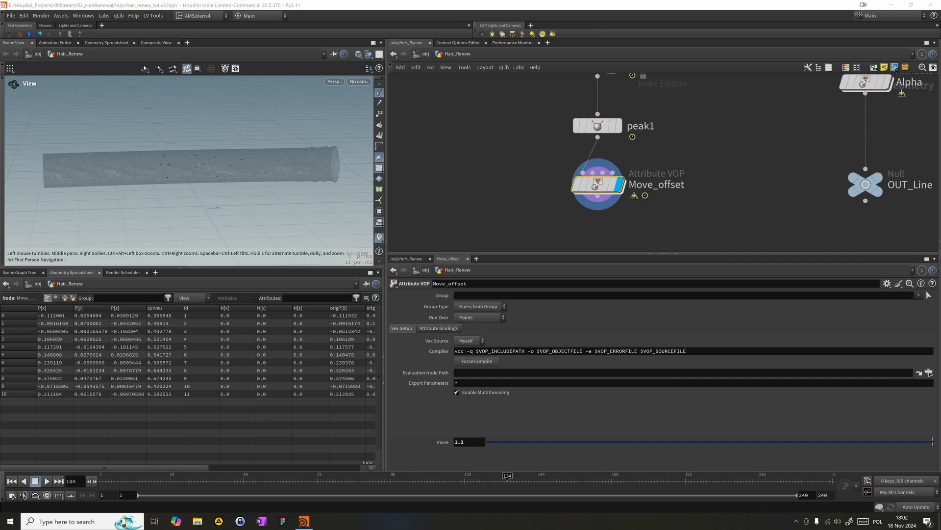
- Go back inside Move_offset and reposition mix1 below the wire from the global P to add1
click(601, 194)
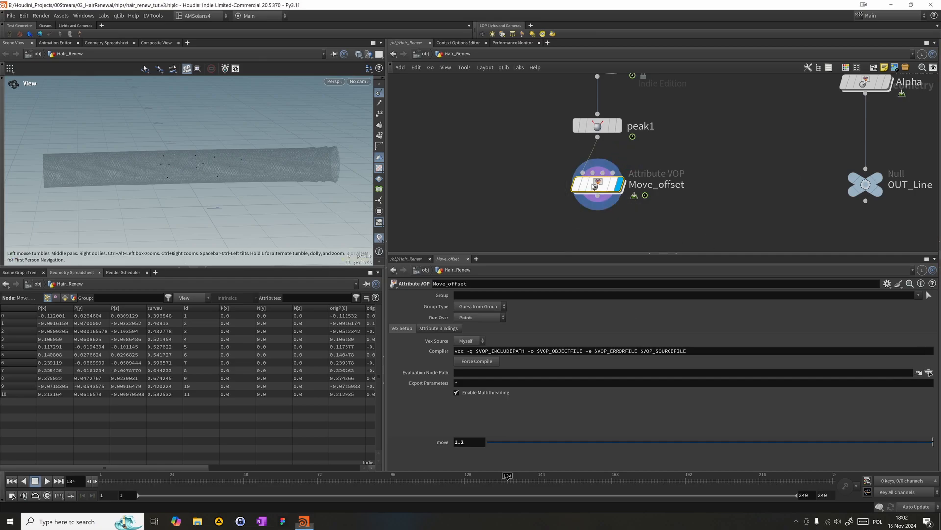
double_click(601, 193)
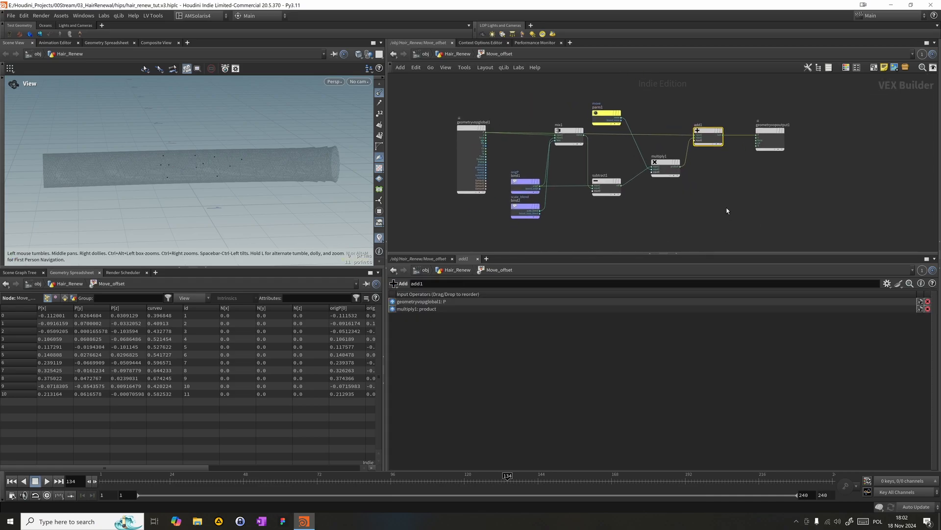
drag(728, 185, 583, 73)
drag(569, 136, 565, 155)
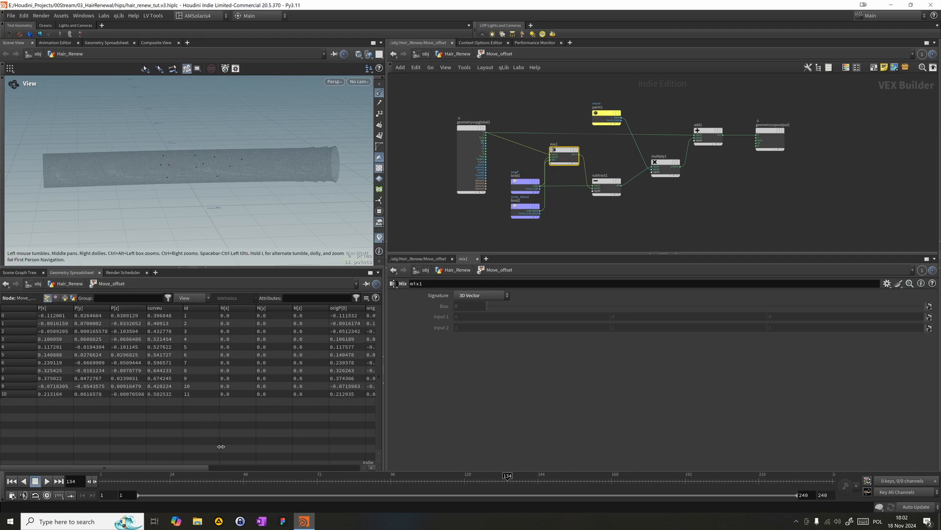
- Return to Hair_Renew and test Move_offset's move parameter at 1.5, checking the droplets up close before restoring it to 1.2
click(602, 182)
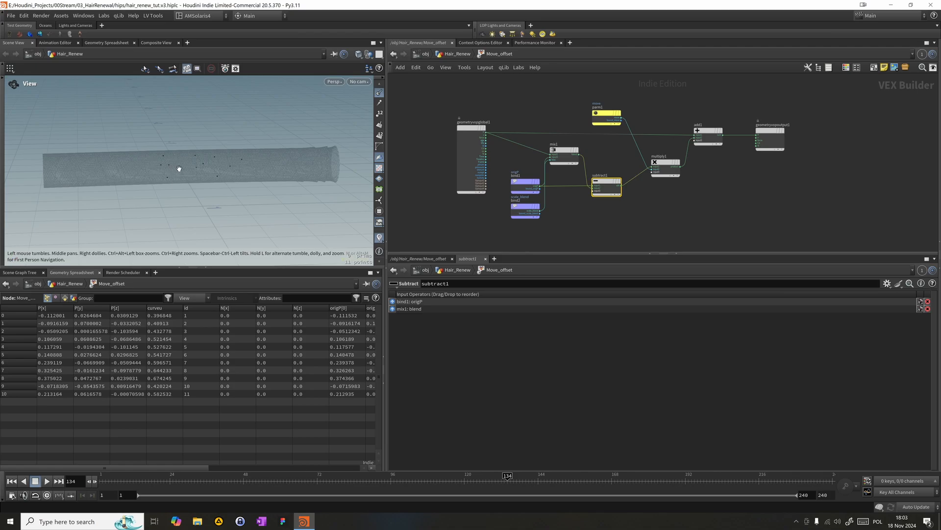
click(453, 55)
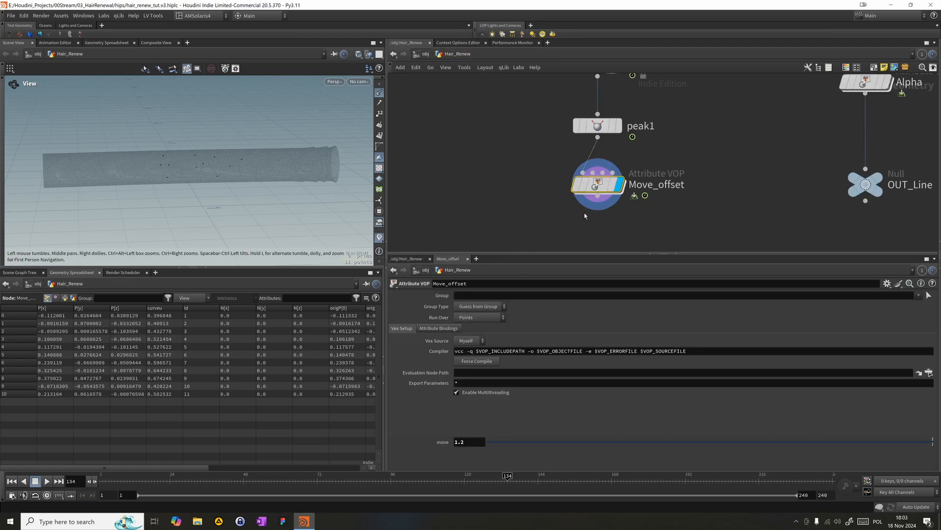
middle_drag(438, 442, 456, 445)
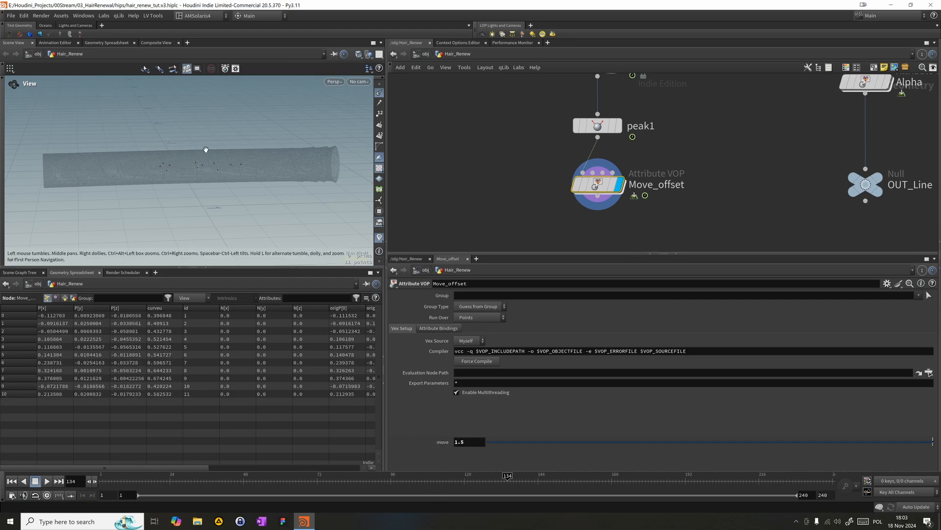
drag(237, 150, 153, 151)
right_drag(153, 151, 283, 223)
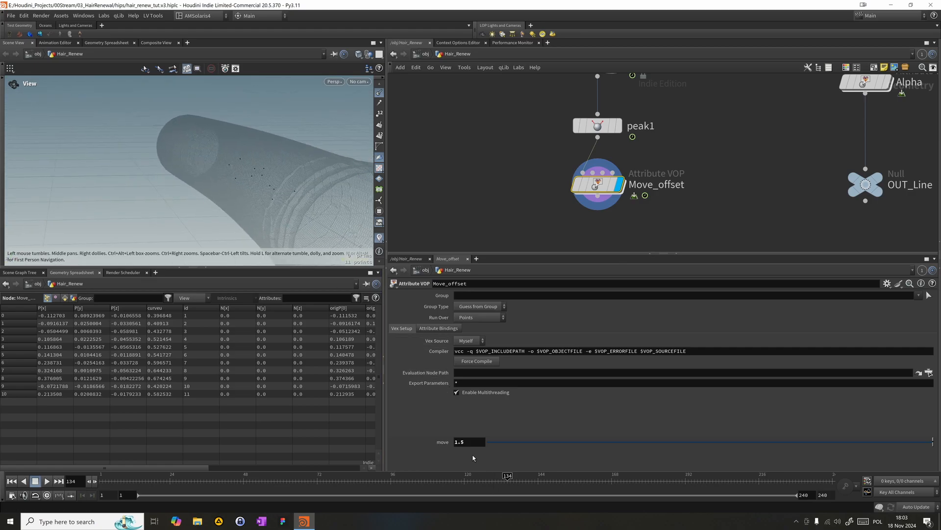
text(1.2)
key(Return)
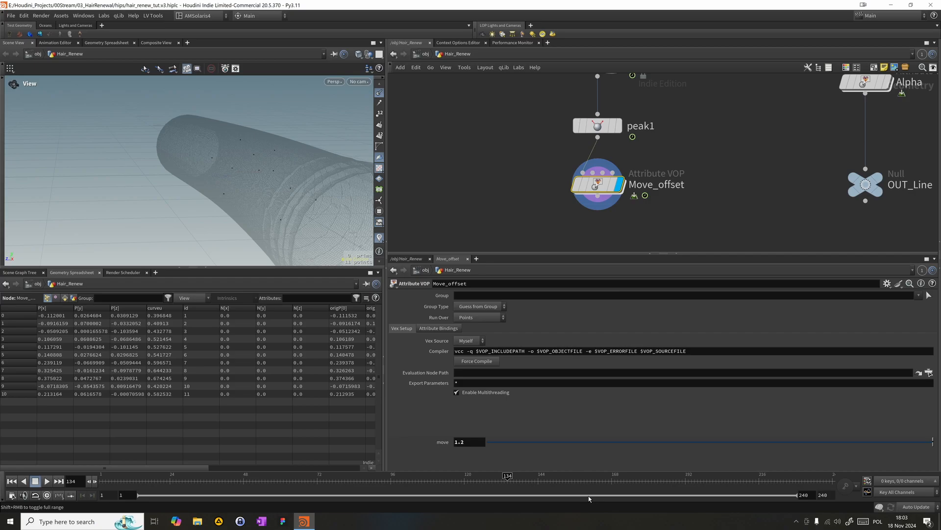
- Inside Move_offset, place the move parameter node and multiply1 side by side above the wire from the global P
double_click(596, 186)
drag(647, 172, 646, 191)
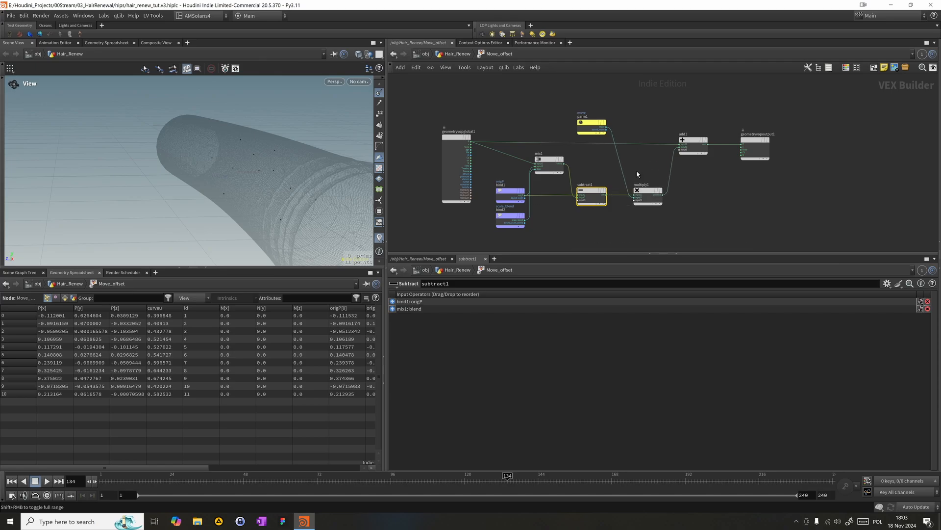
mouse_move(599, 128)
mouse_down()
mouse_move(599, 224)
mouse_move(596, 111)
mouse_up()
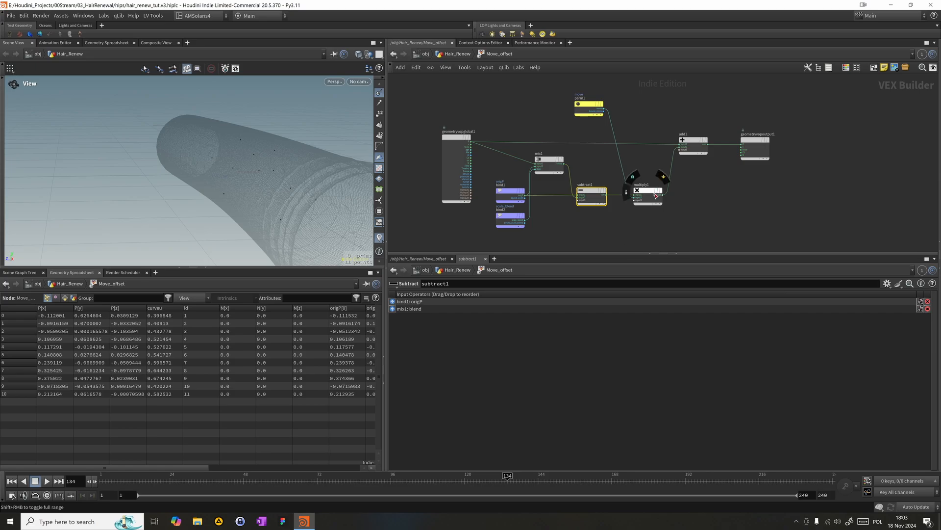
drag(646, 190, 632, 104)
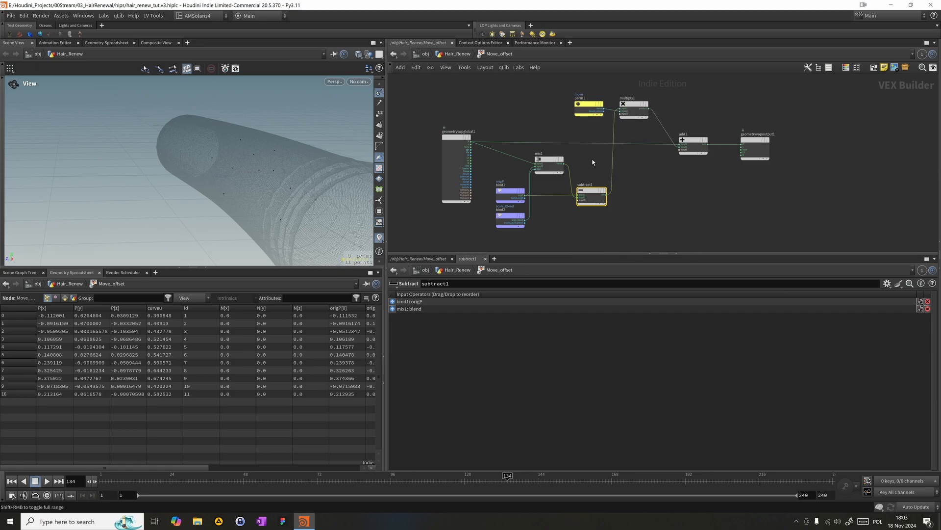
middle_drag(626, 206, 616, 150)
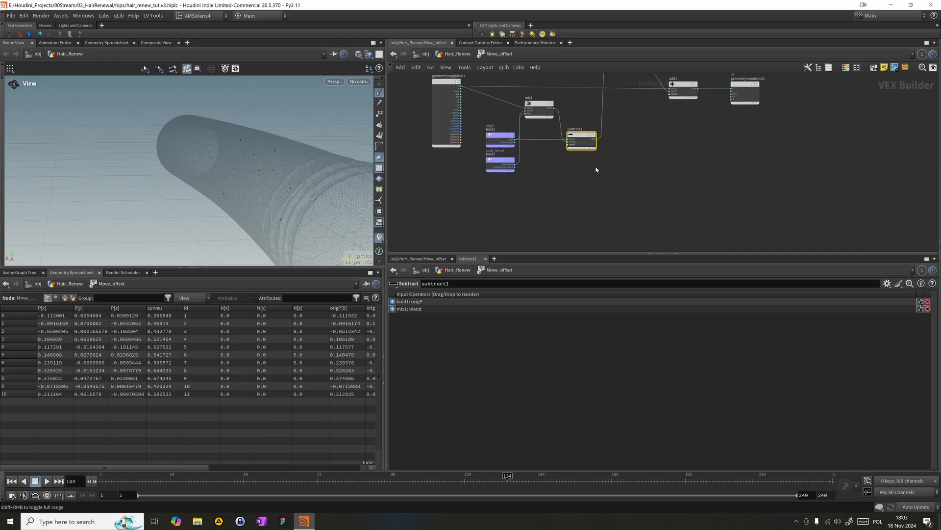
- Add a Length node fed by subtract1's diff and align it beside subtract1
click(594, 139)
key(Tab)
mouse_move(648, 185)
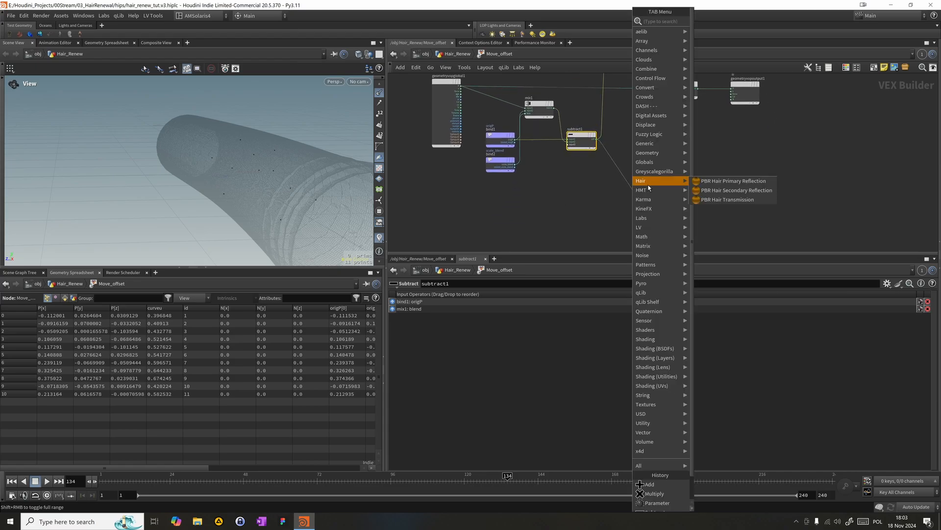
text(le)
key(Return)
click(642, 192)
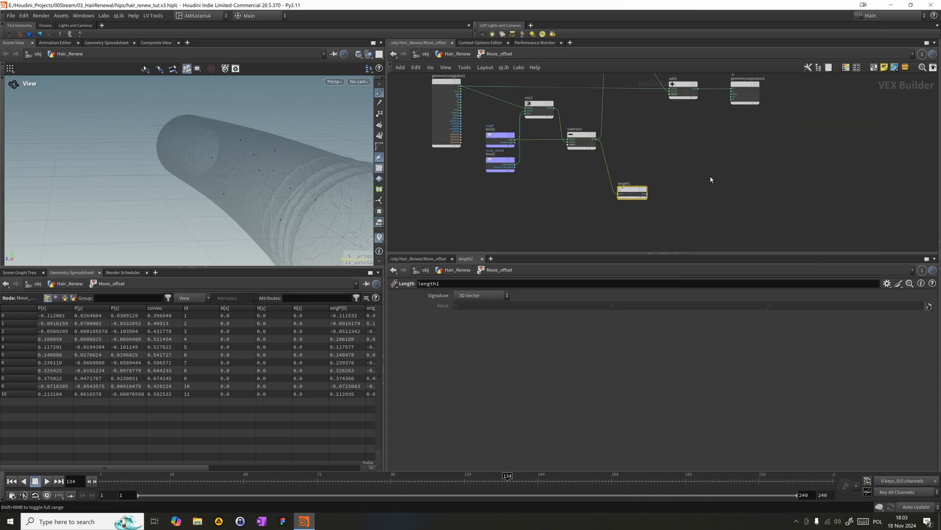
drag(638, 187, 635, 140)
middle_drag(707, 155, 647, 152)
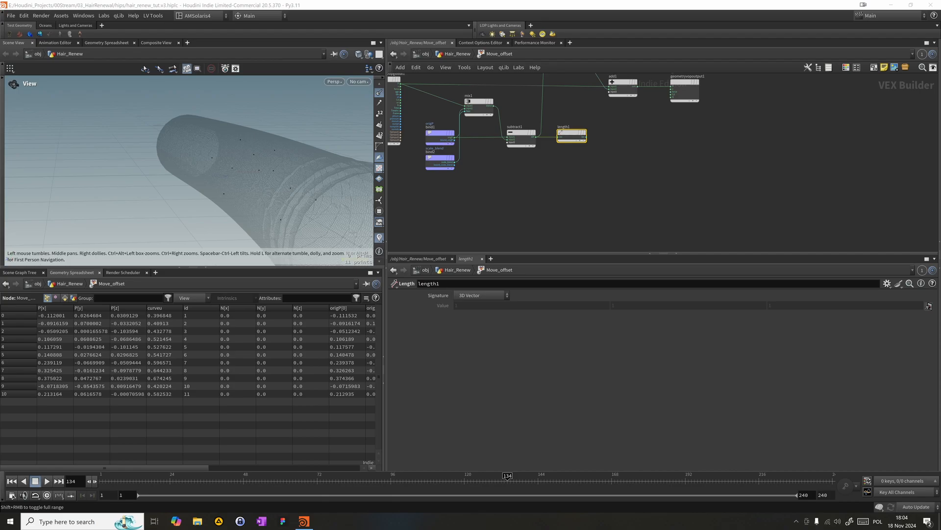
- Add a Fit Range node beside length1 and wire the length into its value input
click(619, 142)
key(5)
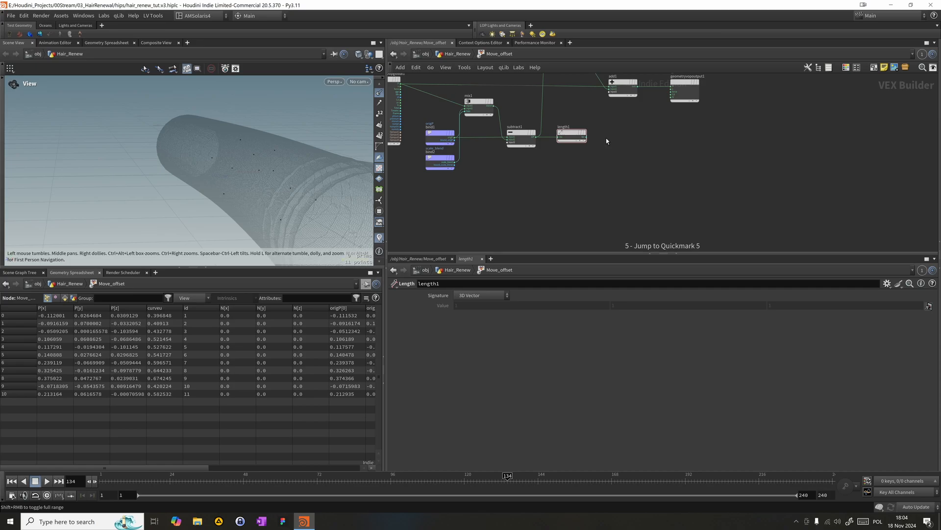
key(Tab)
text(fit)
key(Return)
click(616, 167)
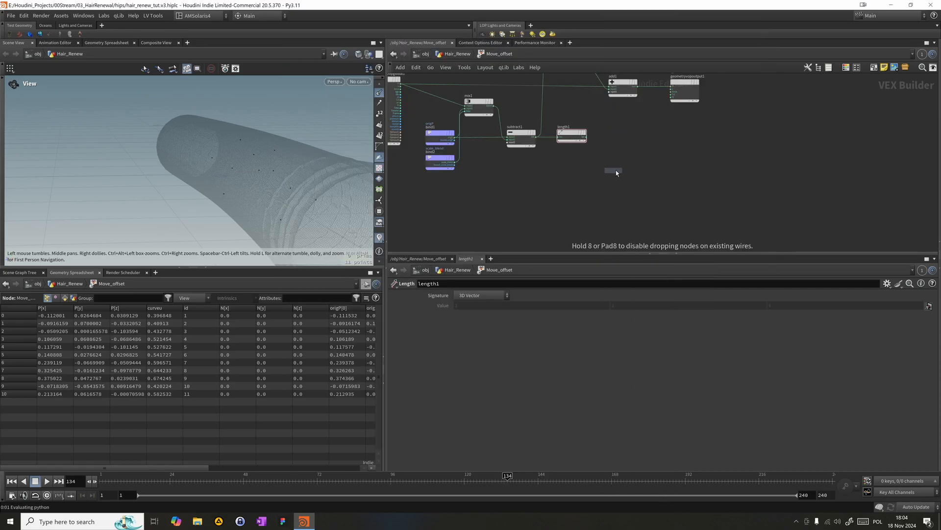
click(588, 138)
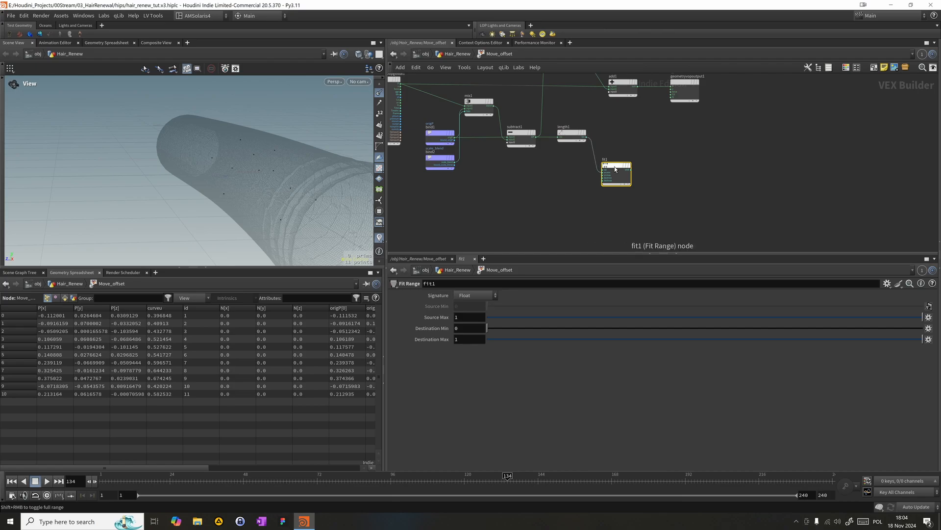
click(606, 172)
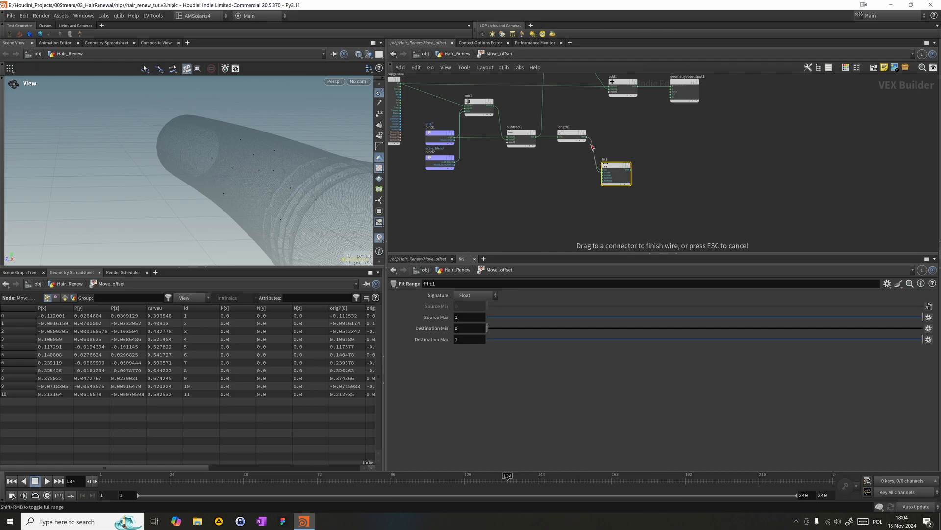
mouse_move(621, 169)
mouse_down()
mouse_move(645, 172)
mouse_move(628, 176)
mouse_move(615, 143)
mouse_up()
key(y)
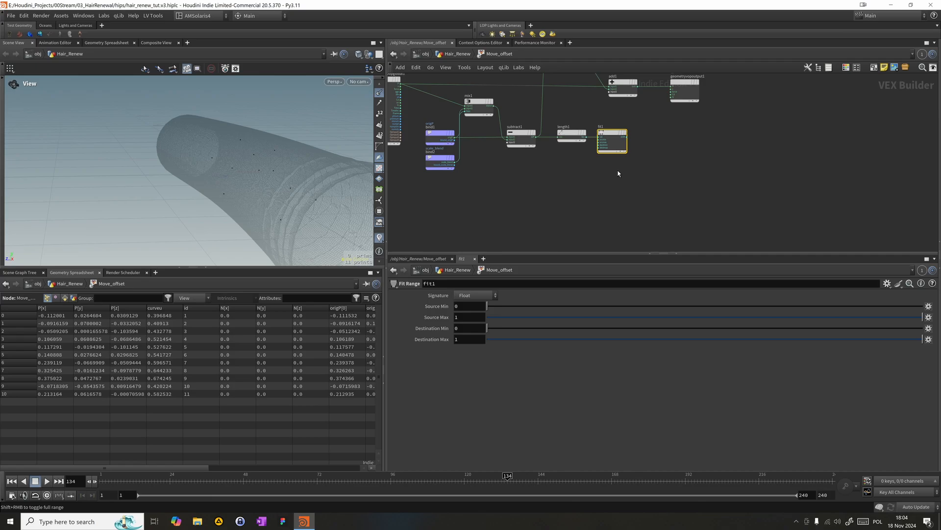
- Add a Ramp Parameter node driven by fit1's output and align it beside fit1
key(Tab)
text(ram,)
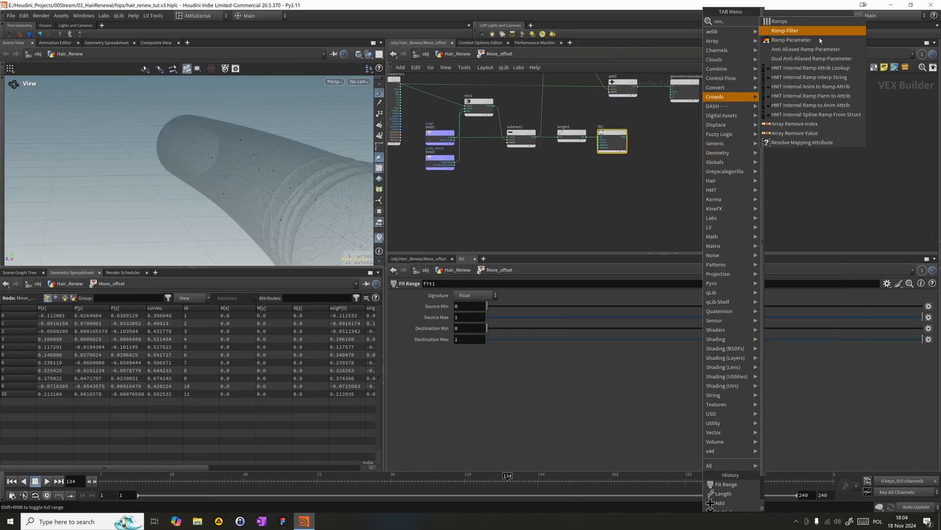
click(791, 40)
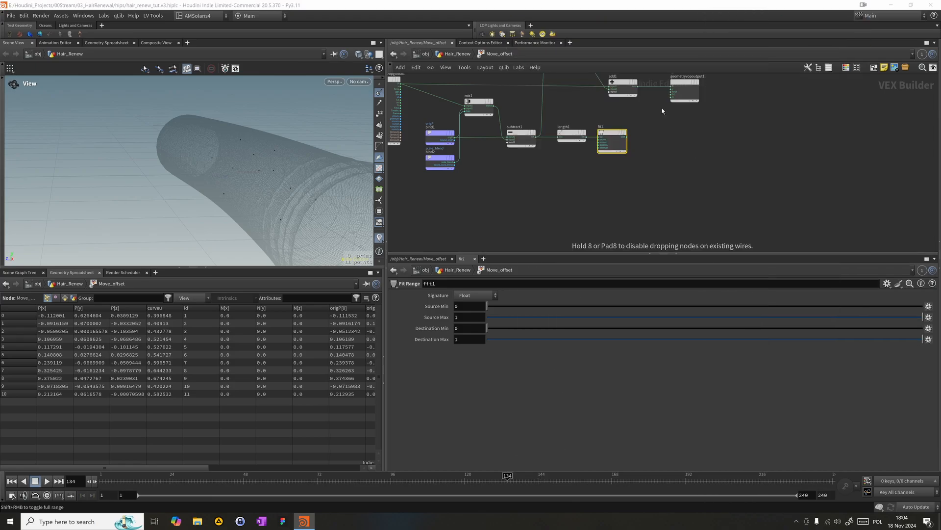
click(651, 142)
click(626, 137)
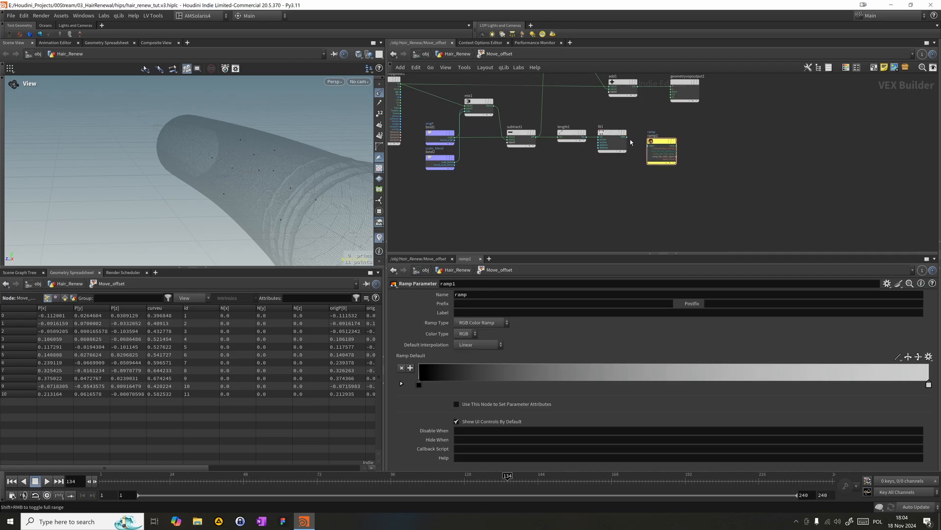
click(650, 147)
drag(652, 148, 641, 139)
- Name the ramp parameter emission_ramp, label it emission, and set its type to Spline Ramp (float)
double_click(499, 296)
text(emission_ramp)
key(Tab)
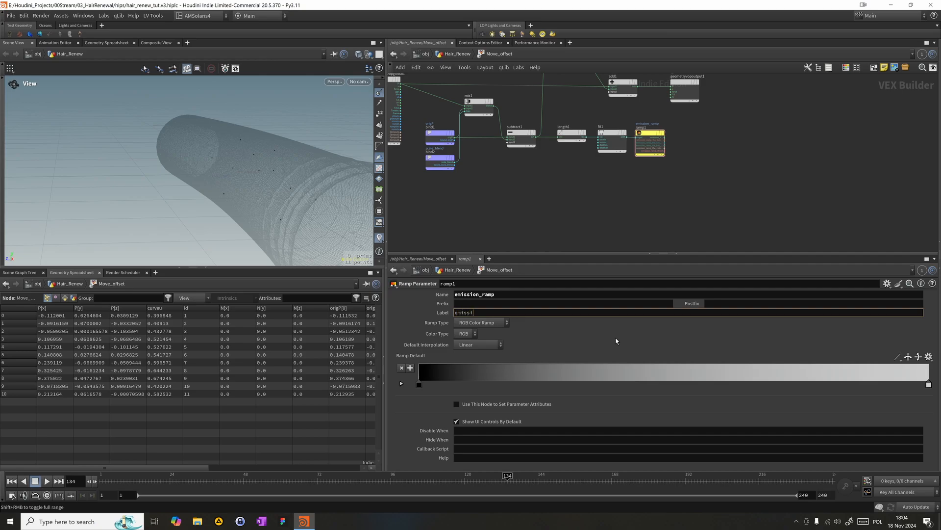
text(n)
key(Return)
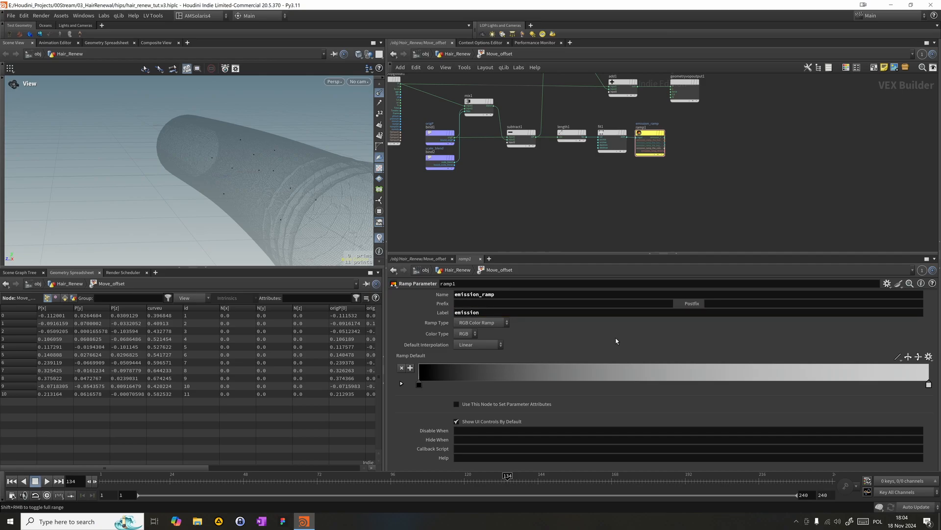
click(480, 322)
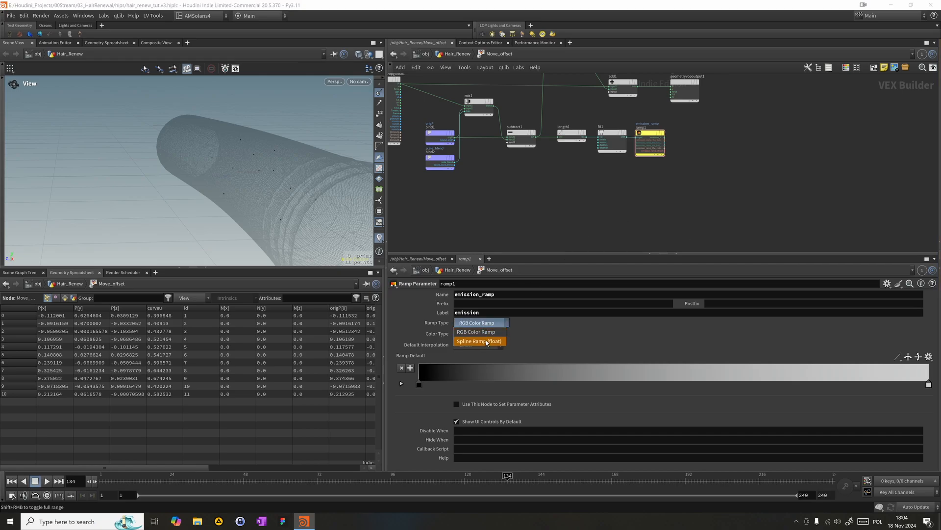
click(479, 341)
- Add a Bind node named emission, fed by ramp1's output, and align it at the end of the chain
click(666, 140)
key(Tab)
text(bine)
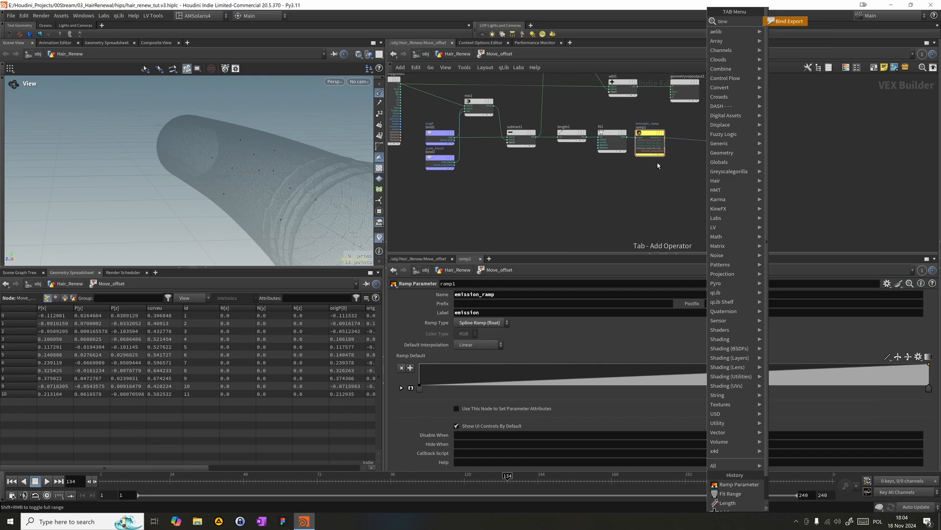
key(Return)
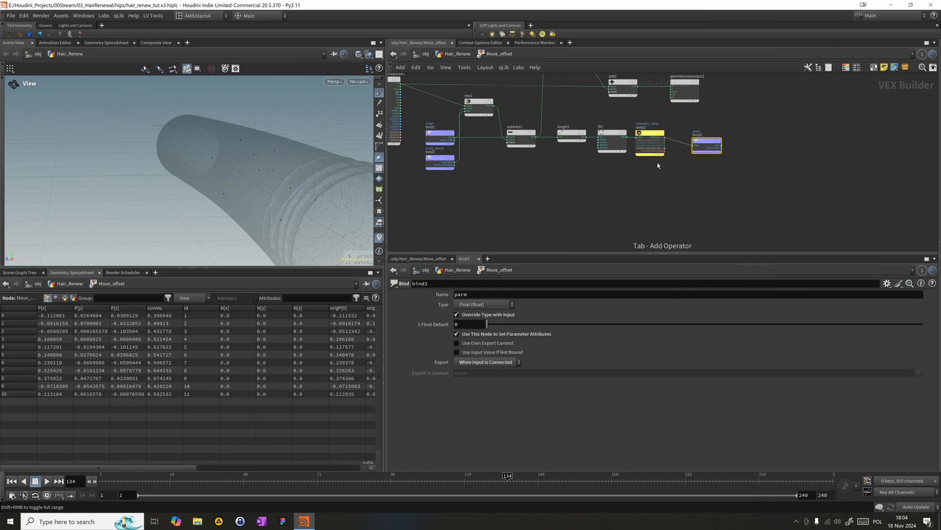
double_click(553, 297)
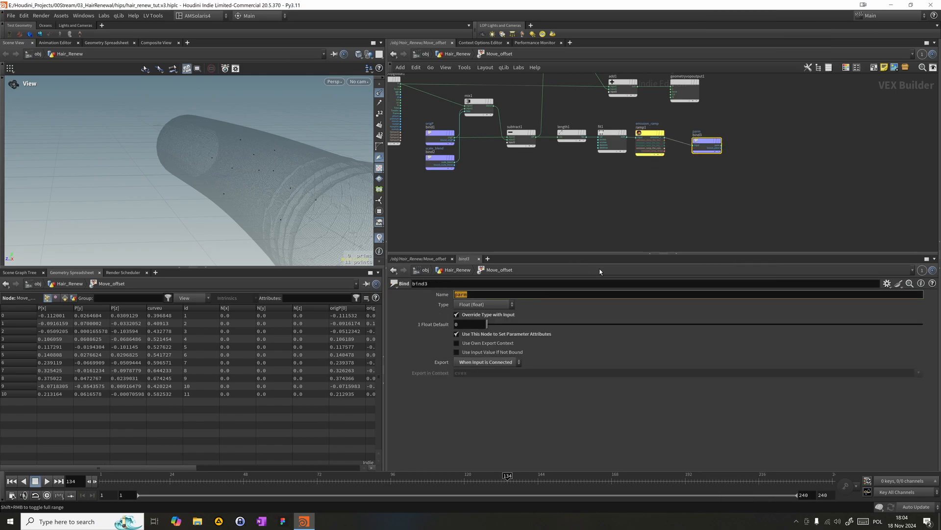
text(emission)
key(Return)
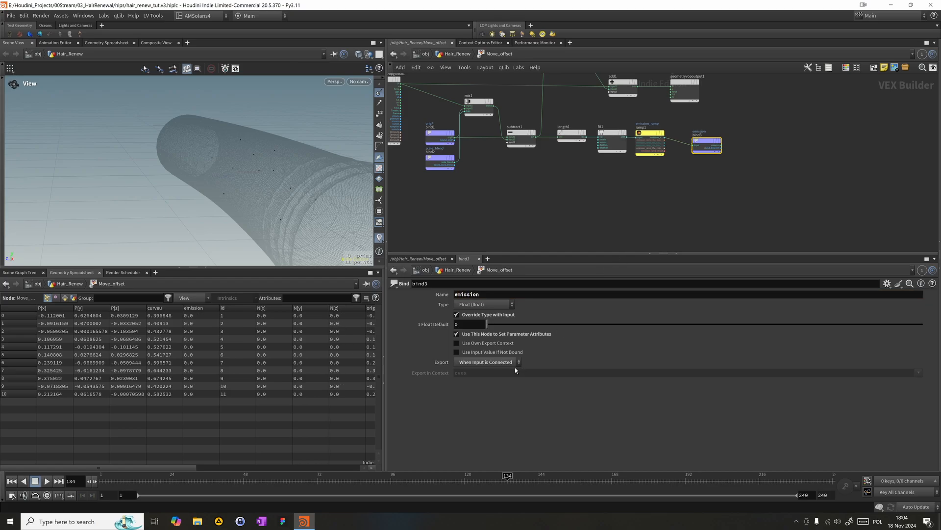
drag(706, 143, 697, 135)
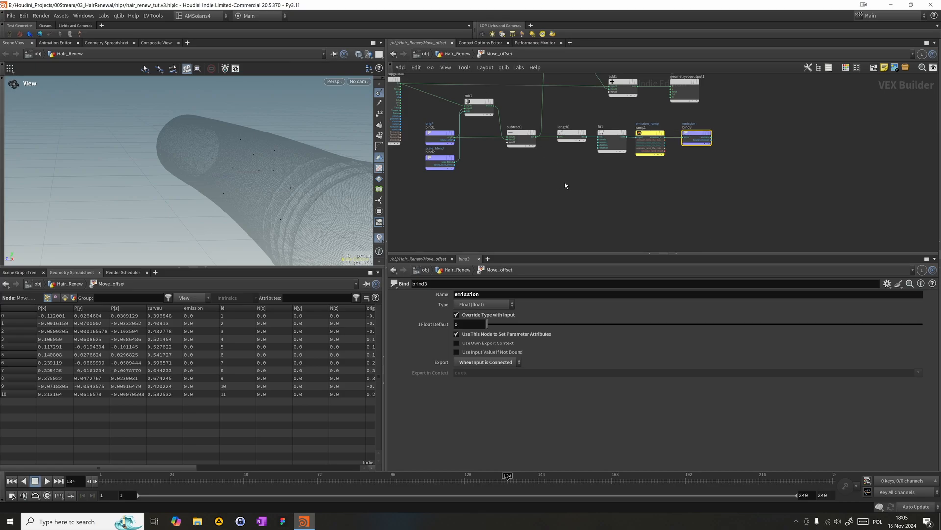
- Move fit1 and ramp1 out of line and wire length1 directly into the emission bind to read the raw lengths
drag(599, 183, 644, 170)
drag(584, 137, 670, 143)
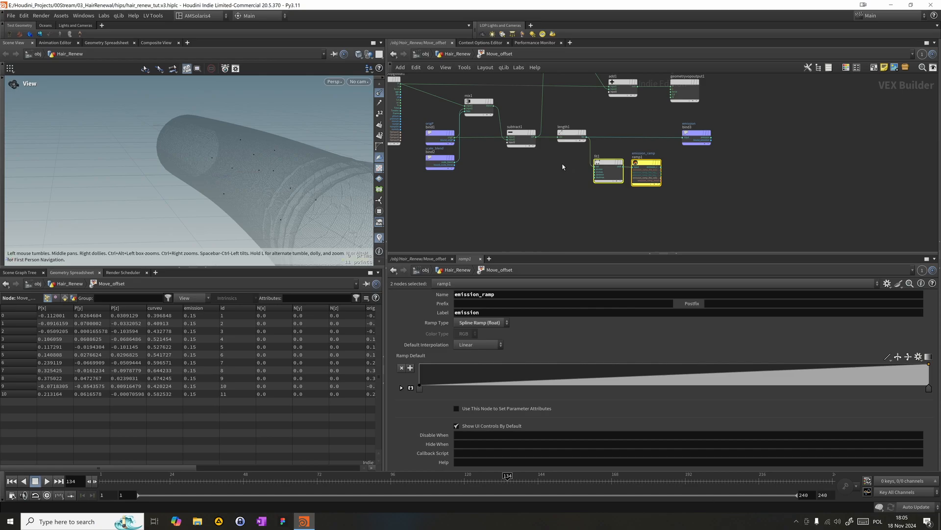
click(568, 132)
- Set the Source Max of the fit1 node to 0.15
click(598, 178)
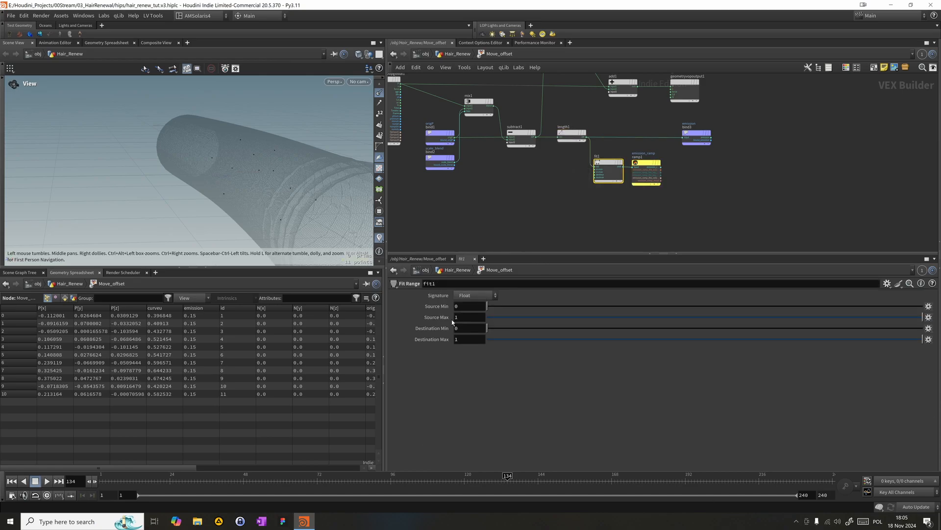
text(0.15)
key(Return)
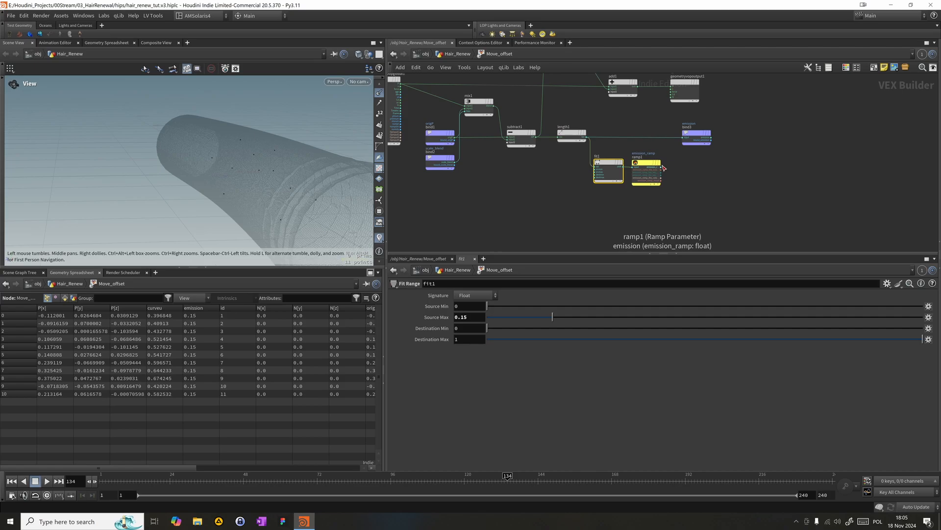
- Wire ramp1's output into the emission bind and move fit1 and ramp1 back in line between length1 and the bind
drag(662, 168, 683, 138)
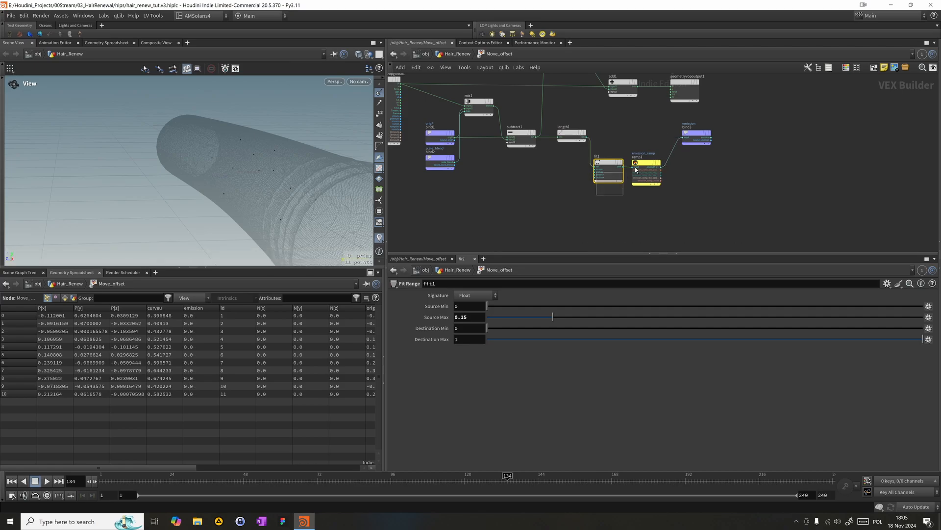
shift+click(635, 167)
drag(645, 155, 651, 128)
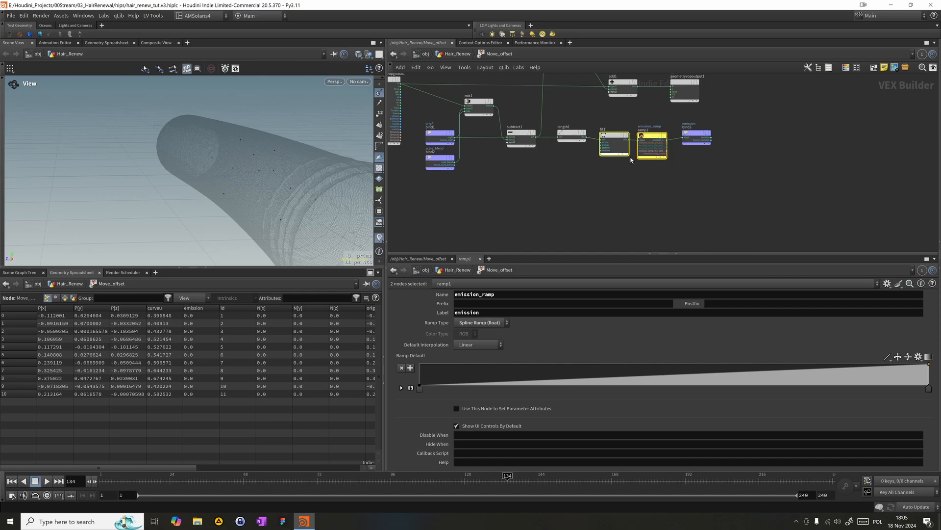
click(666, 145)
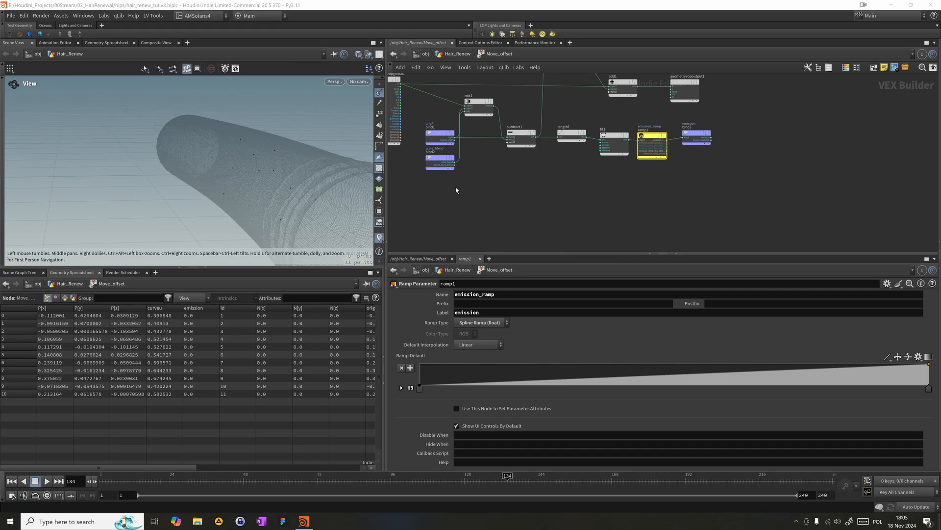
middle_drag(681, 180, 687, 193)
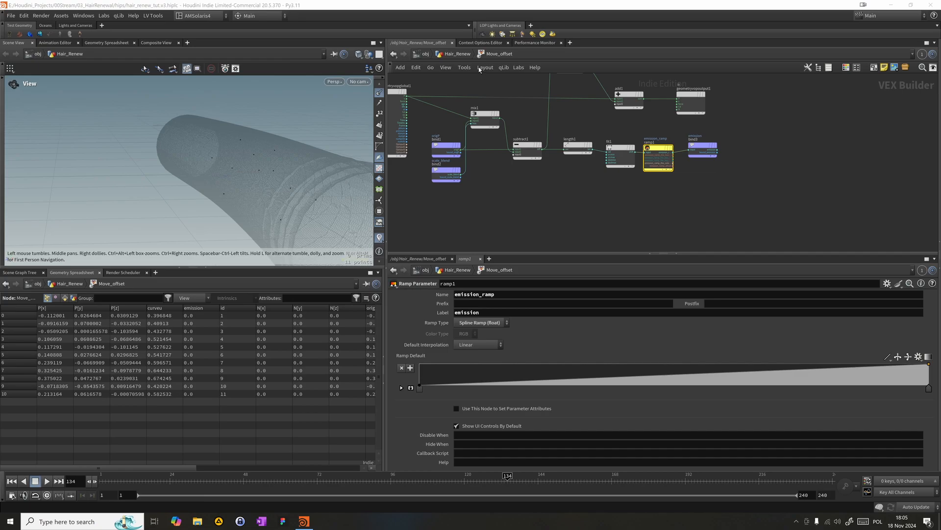
- Leave the Move_offset network and add a scene-level Marker visualizer that reads the emission attribute
key(u)
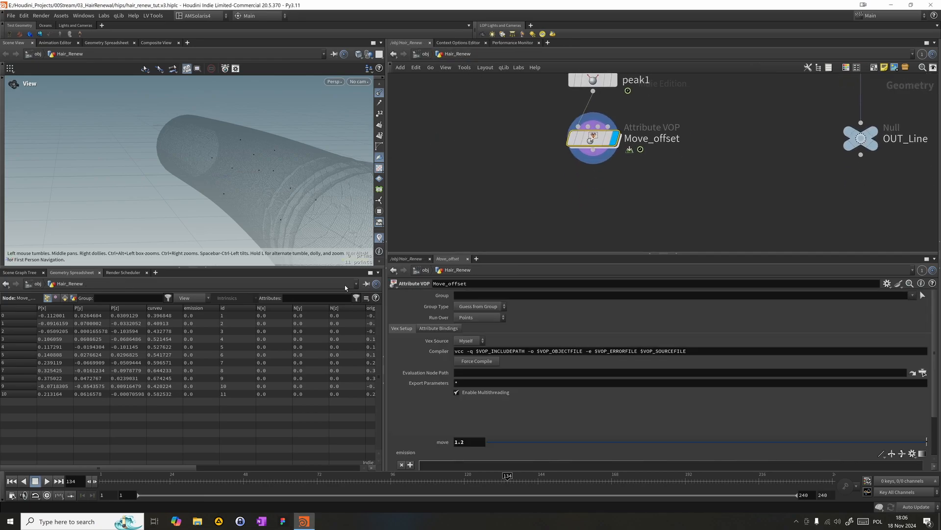
click(379, 237)
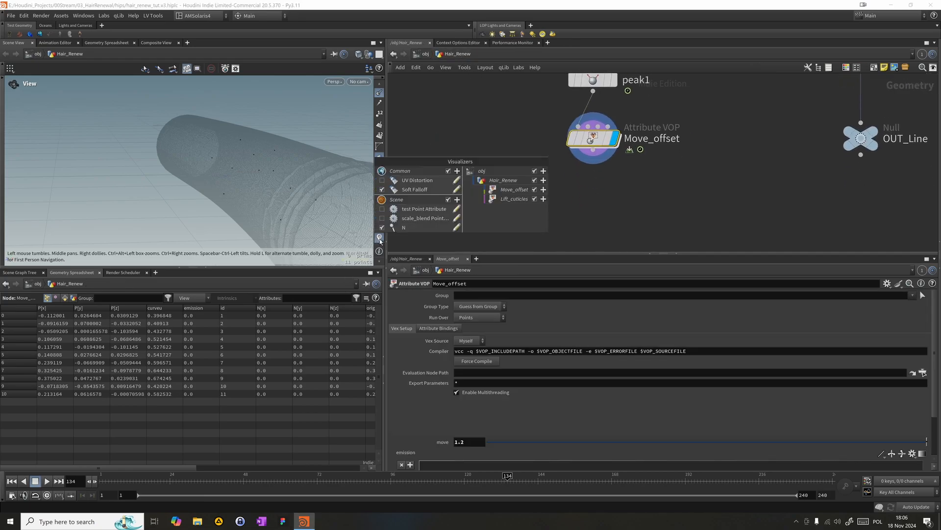
click(457, 199)
click(471, 206)
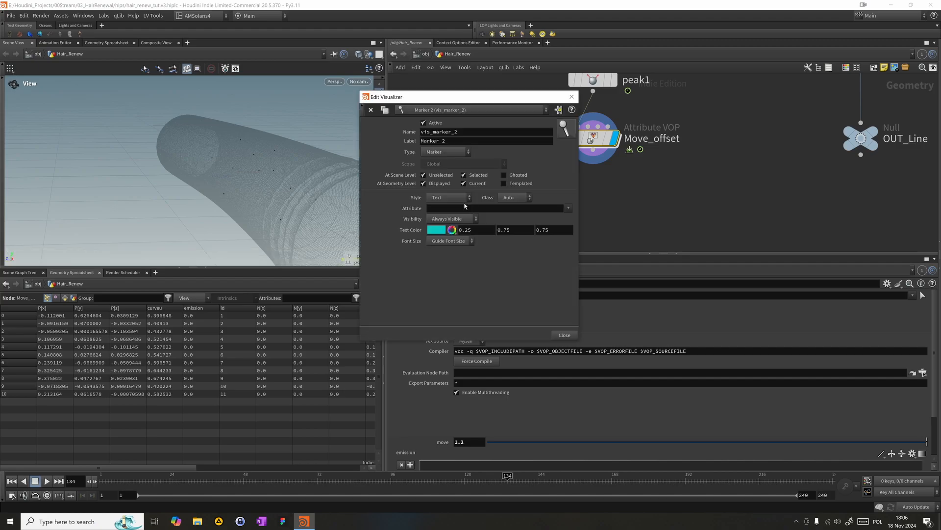
click(457, 209)
text(em)
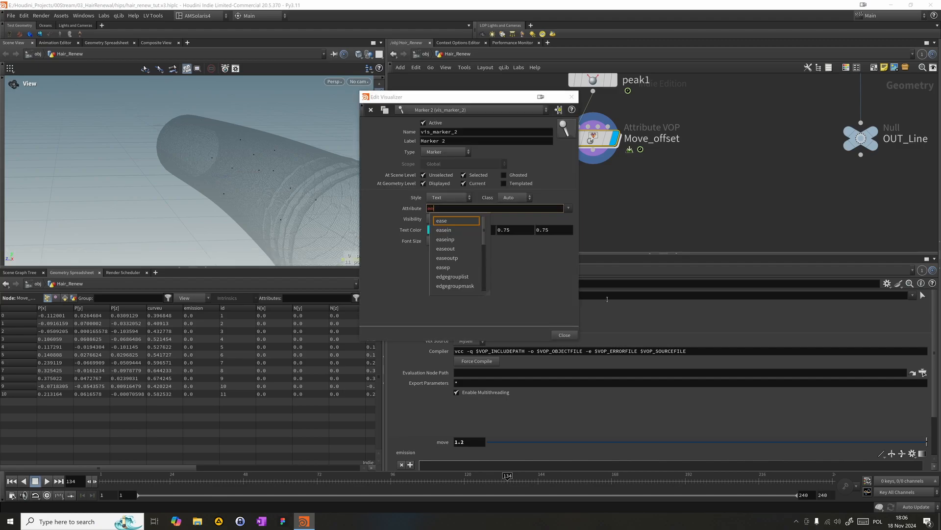
text(ission)
key(Return)
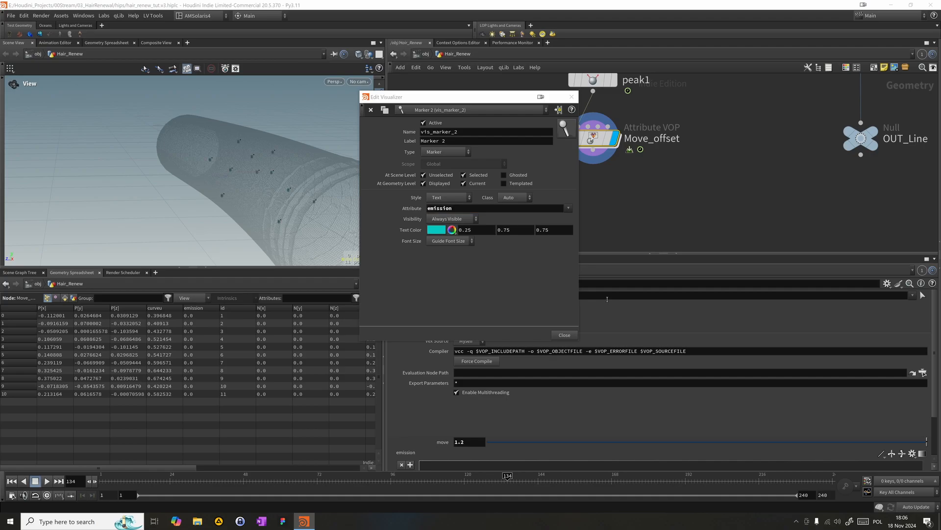
- Label the new visualizer emission and switch its type to Color
double_click(450, 142)
text(emission)
key(Return)
click(457, 152)
click(441, 169)
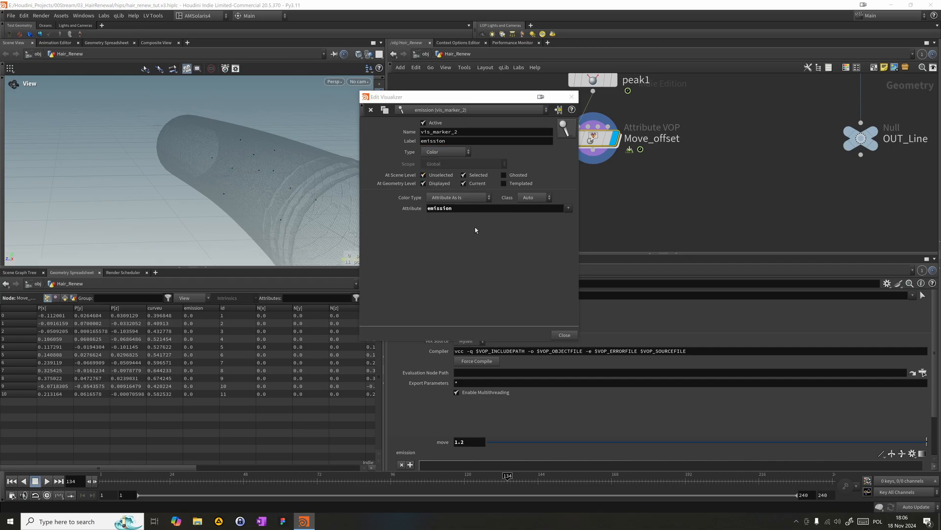
- Set the emission visualizer's color type to Ramped Attribute with the Black to Orange ramp preset and close its settings
click(458, 197)
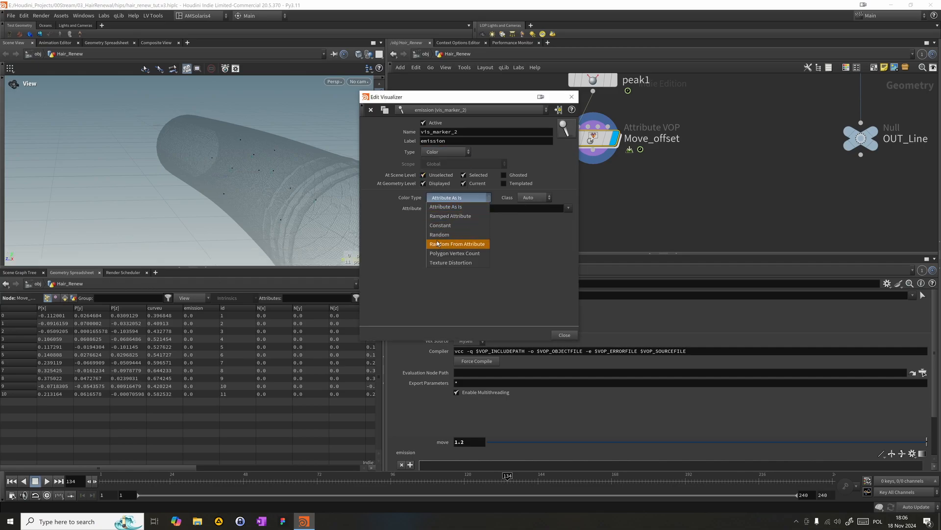
click(450, 218)
click(569, 254)
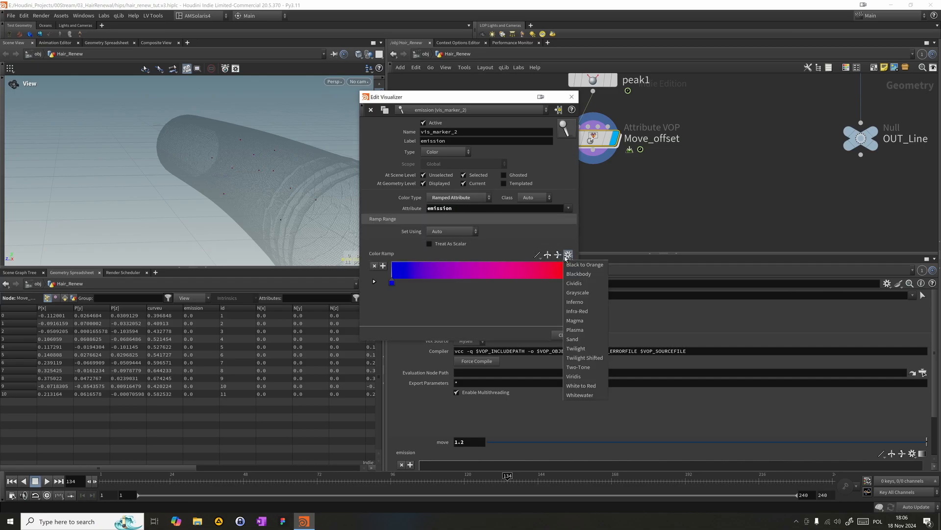
click(570, 264)
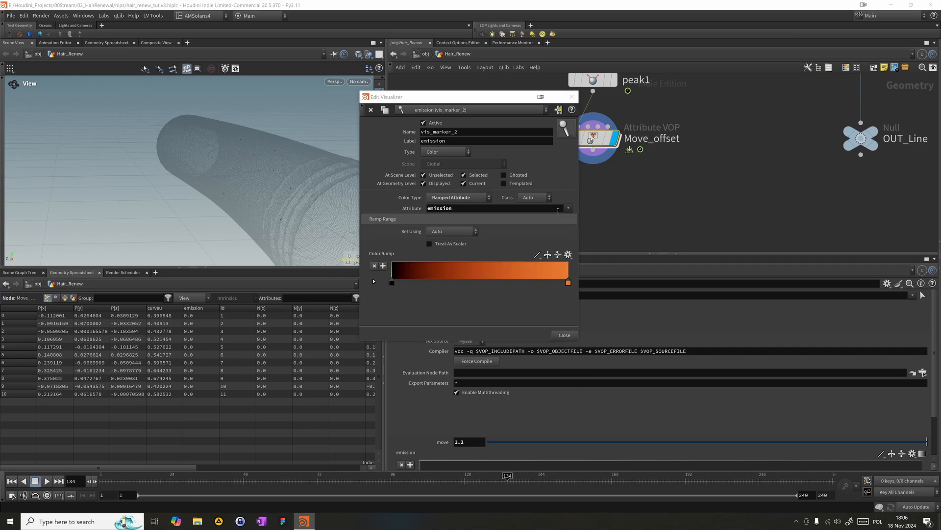
click(571, 97)
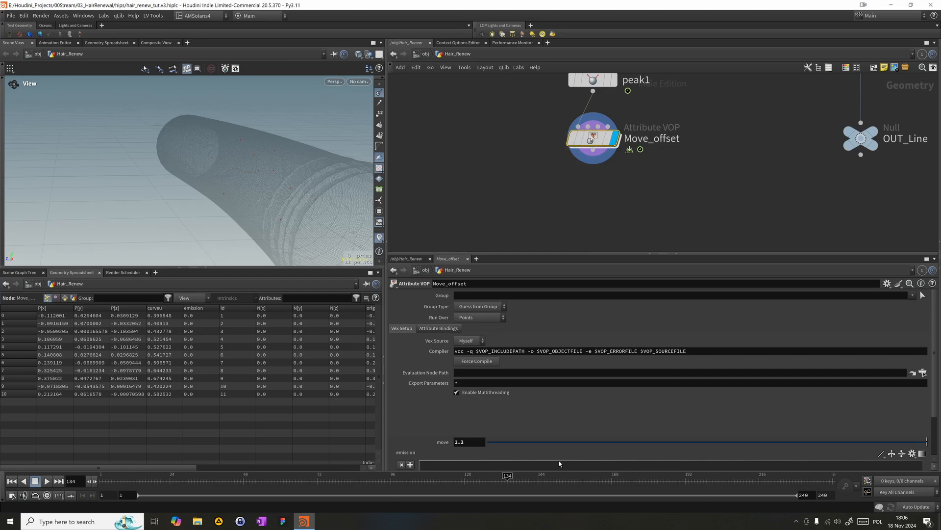
- Shape Move_offset's emission ramp: end point at value 1, an added point at about 0.34 with value 1, start point at about 0.29
scroll(559, 462, down, 3)
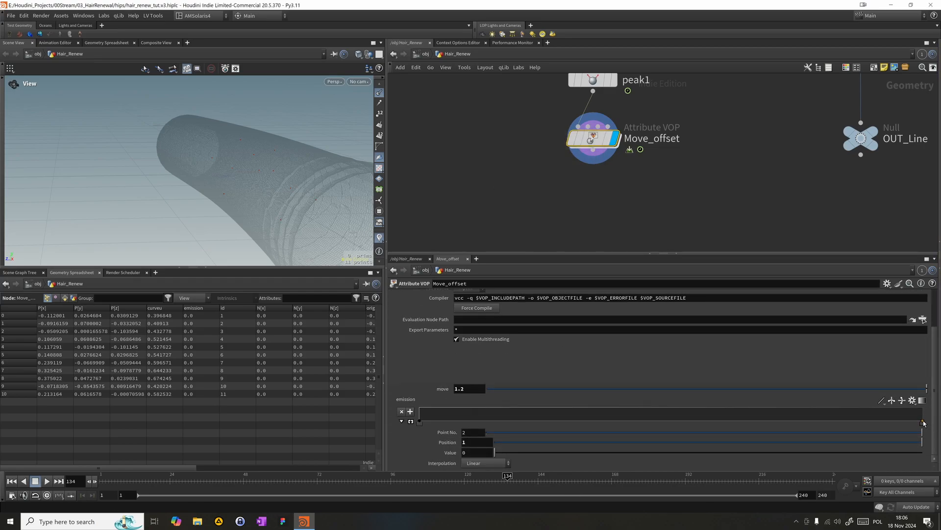
drag(924, 422, 925, 406)
drag(143, 193, 142, 234)
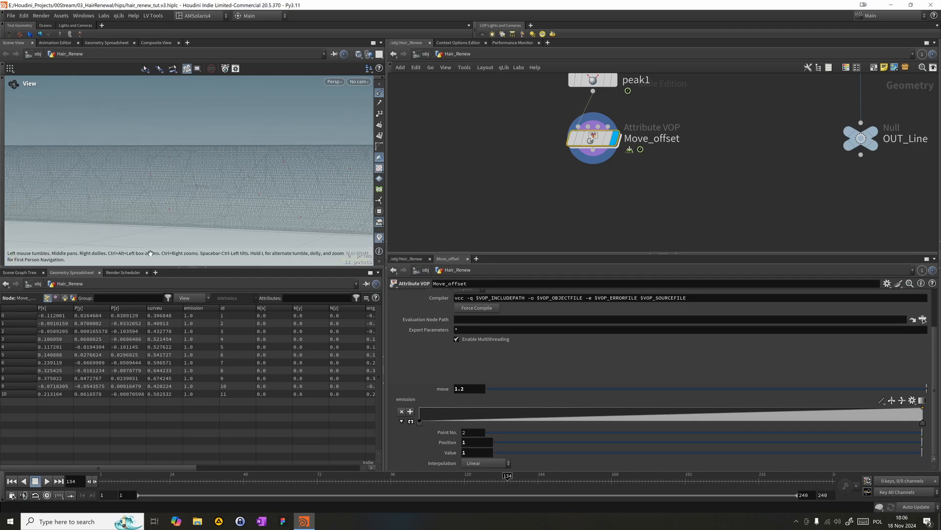
drag(728, 416, 593, 407)
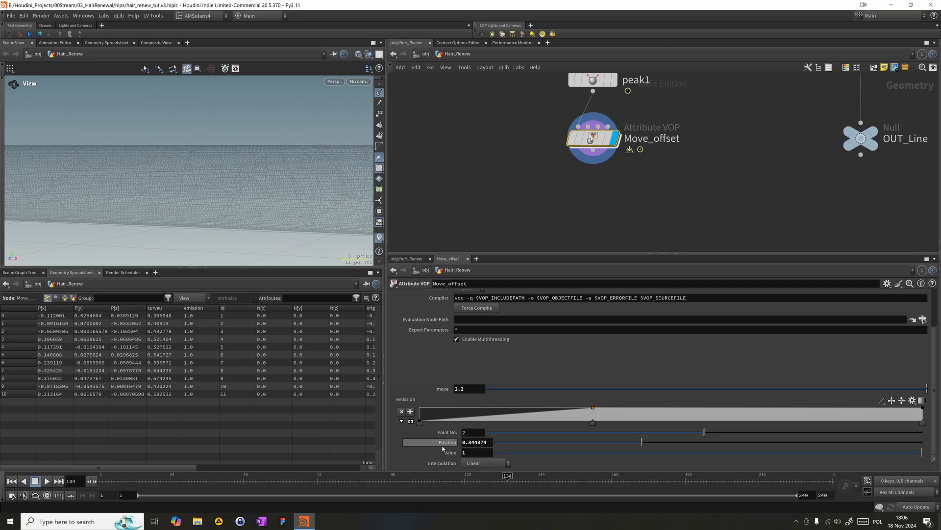
drag(419, 425, 569, 426)
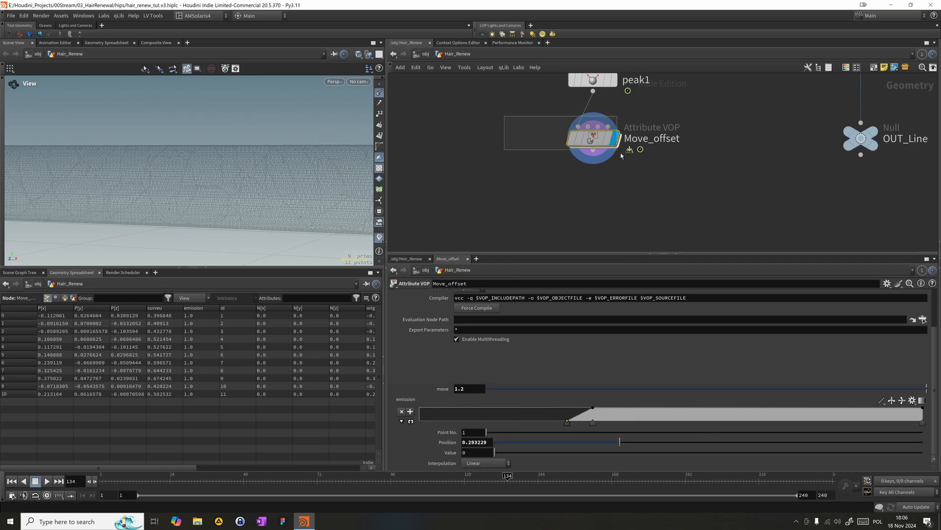
- Scrub the timeline between frames 5 and 122 to examine how the droplets' emission values change near the hair
right_drag(242, 189, 161, 186)
drag(161, 185, 179, 239)
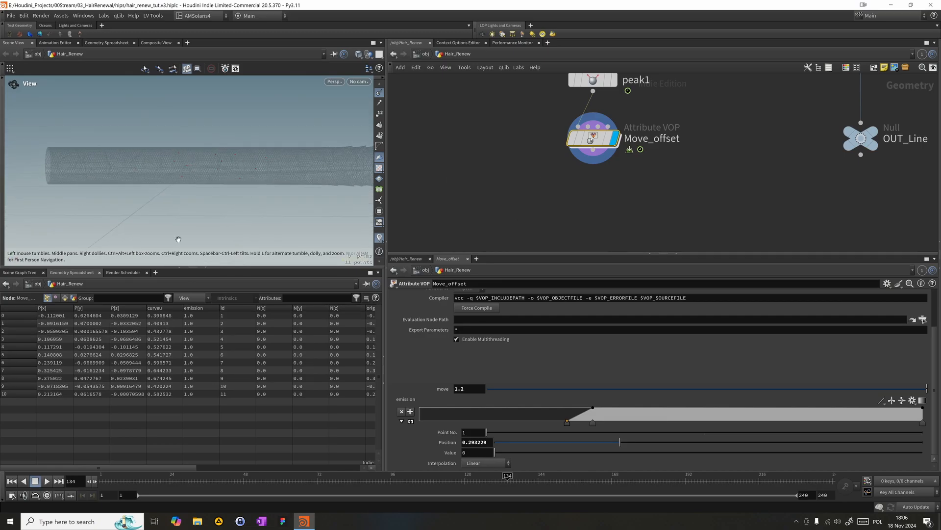
drag(228, 475, 112, 475)
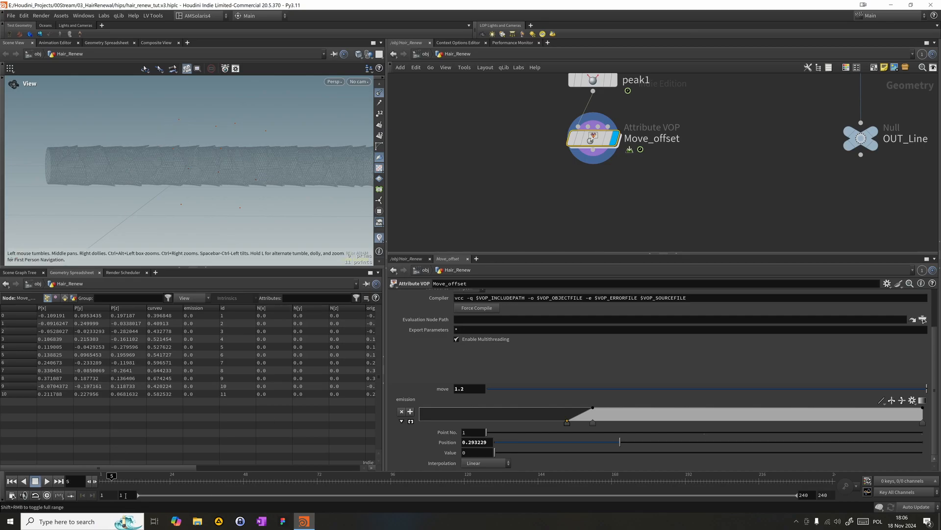
drag(112, 476, 368, 470)
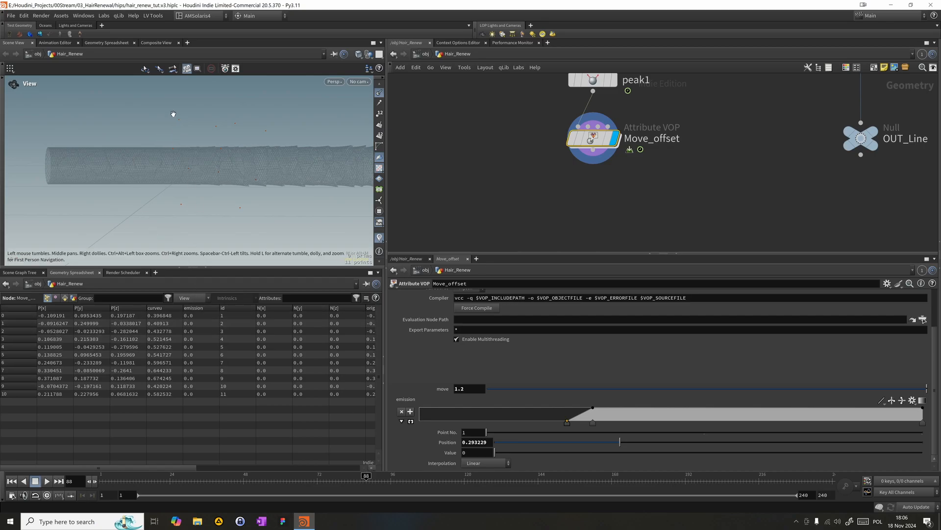
click(379, 237)
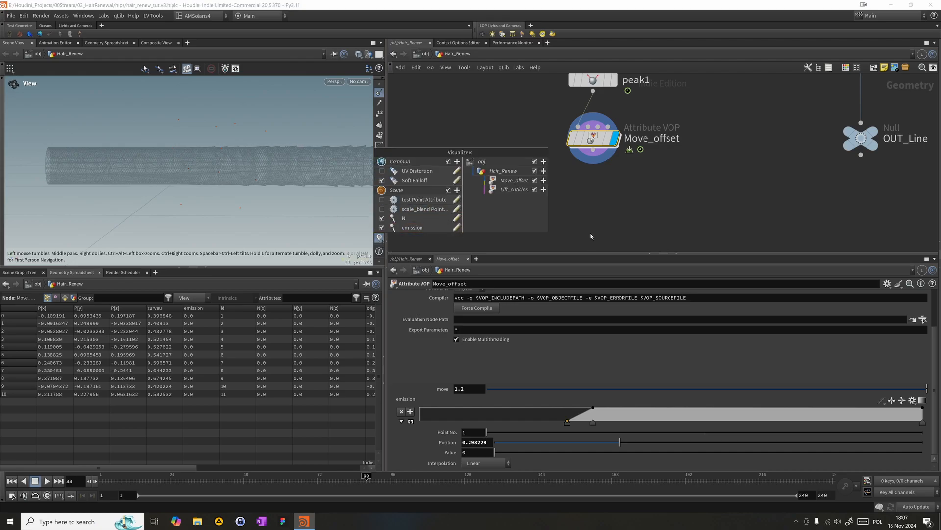
drag(376, 489, 406, 489)
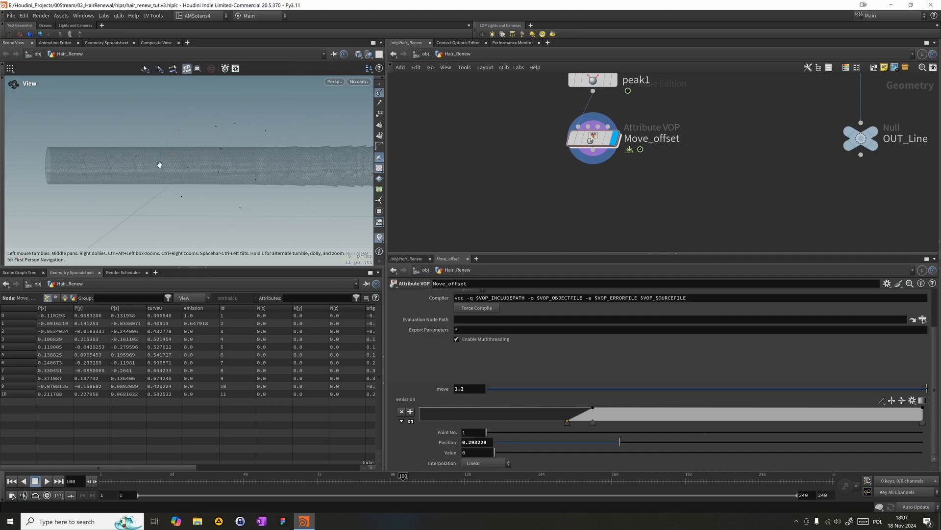
mouse_move(392, 474)
mouse_down()
mouse_move(483, 475)
mouse_move(358, 476)
mouse_move(414, 460)
mouse_move(480, 460)
mouse_move(379, 457)
mouse_move(346, 474)
mouse_move(471, 474)
mouse_up()
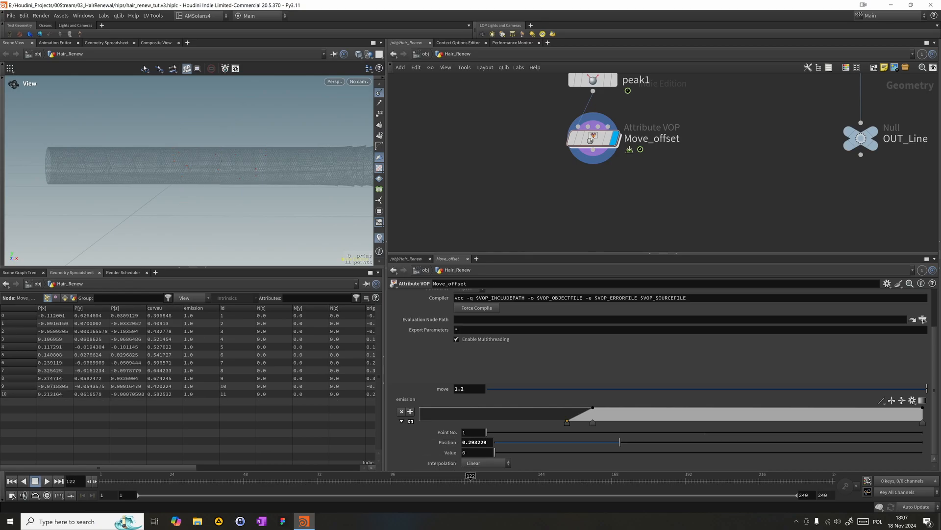
- Inside Move_offset, duplicate the fit1, ramp1 and emission bind nodes below the originals, keeping them fed by length1
double_click(593, 138)
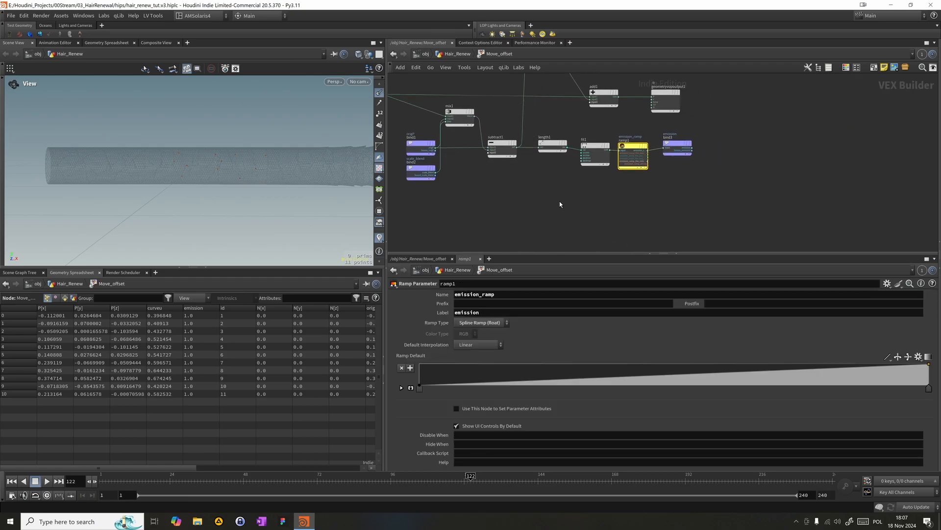
drag(604, 177, 648, 168)
drag(574, 205, 671, 189)
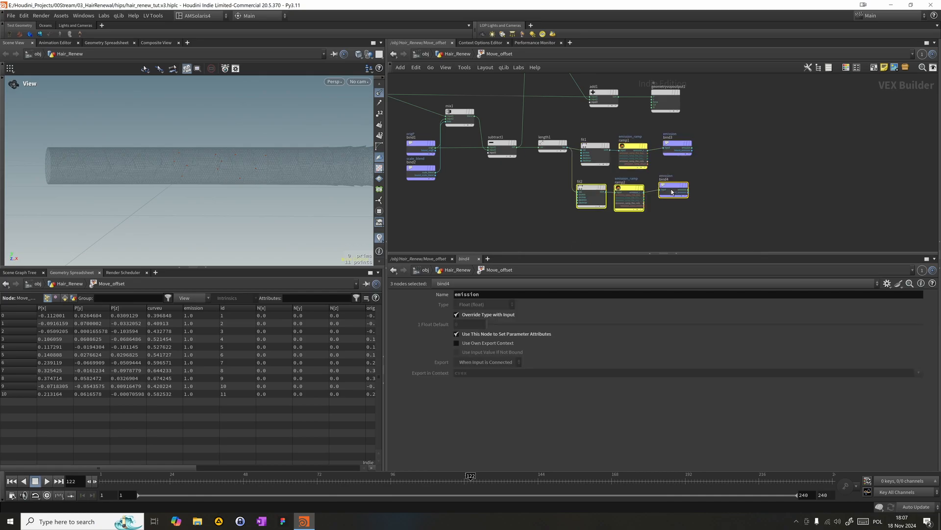
- Rename the duplicated ramp's parameter to pscale_ramp and set its label to pscale
click(624, 184)
drag(481, 294, 455, 294)
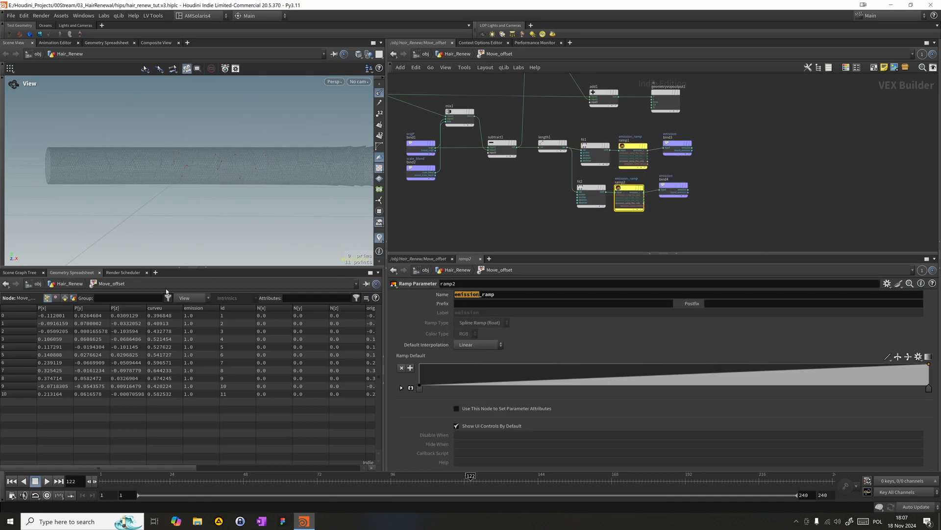
text(pscale)
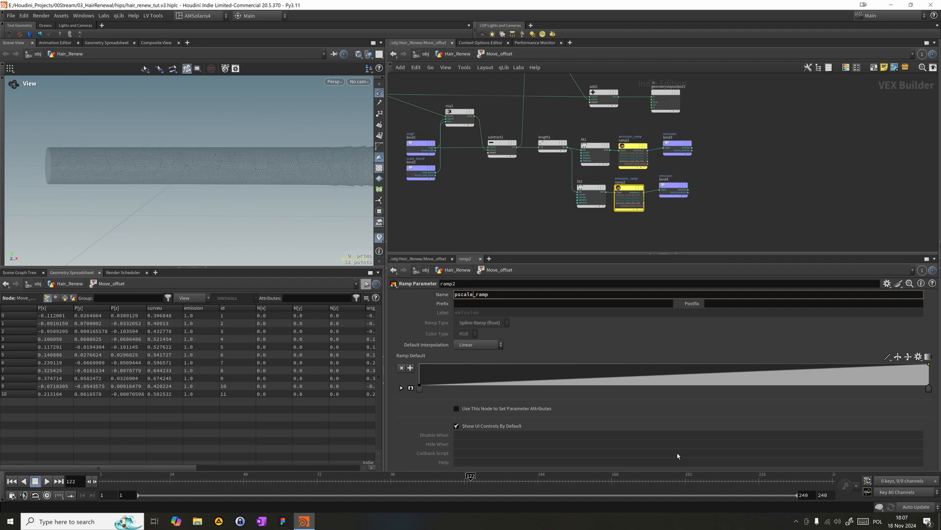
key(Return)
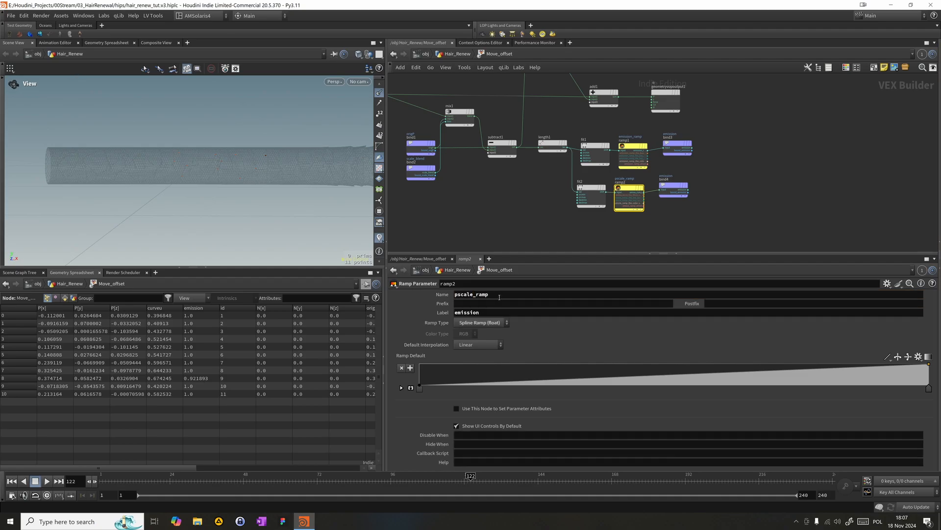
double_click(499, 314)
text(pscale)
key(Return)
- Rename the duplicated bind's attribute to pscale and place the node closer to ramp2
click(674, 189)
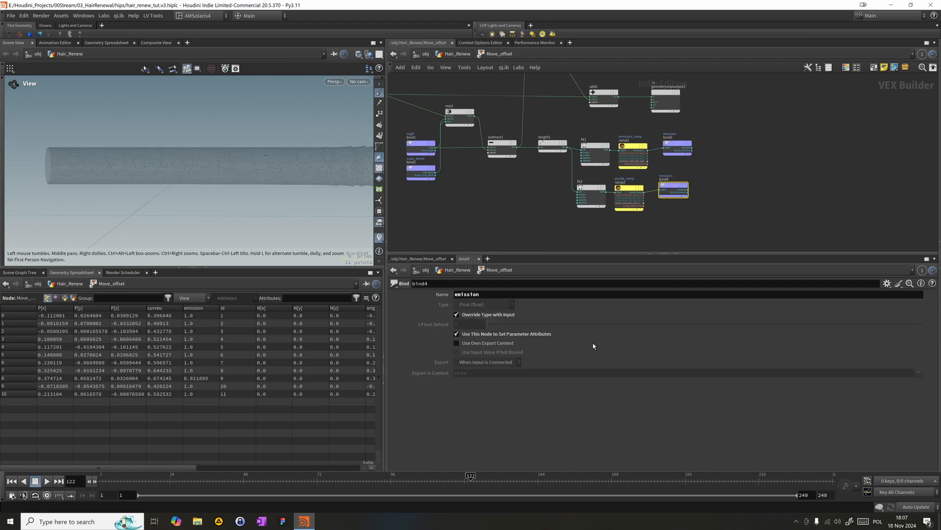
double_click(467, 294)
text(pscale)
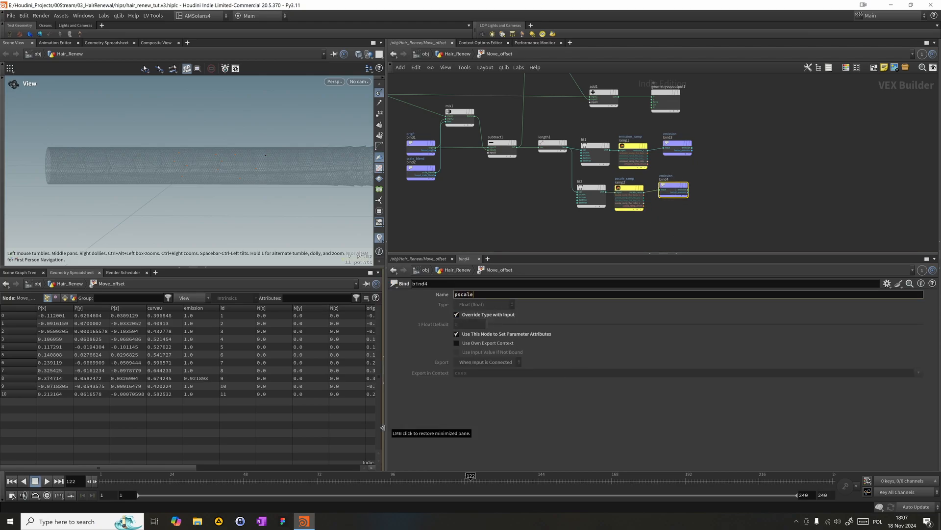
key(Return)
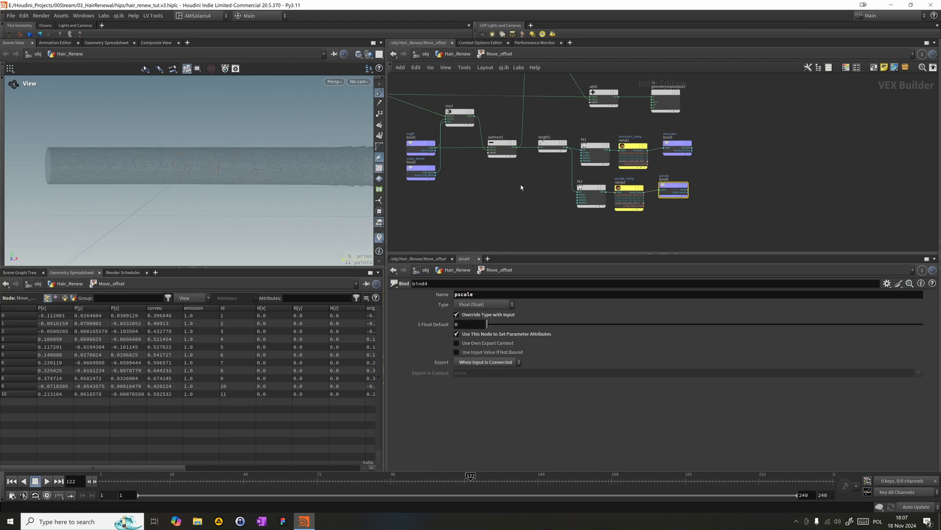
drag(672, 184, 663, 191)
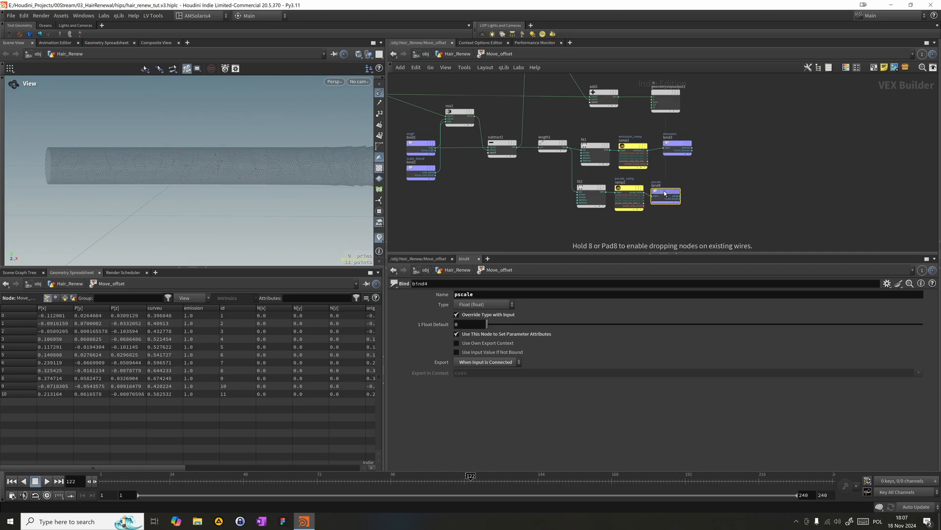
- Back in Hair_Renew, move the pscale ramp's end point to just before the middle and add a point at about 0.38 with value 0.1
click(627, 202)
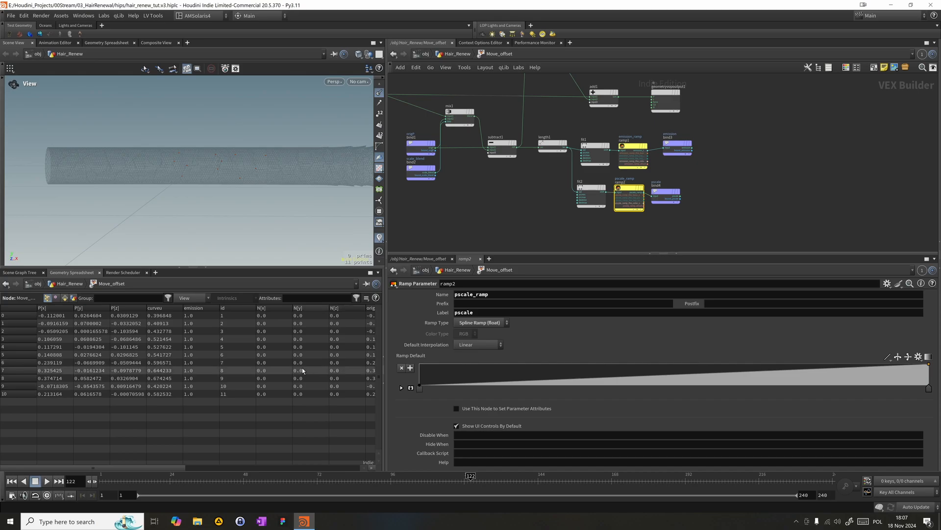
click(457, 55)
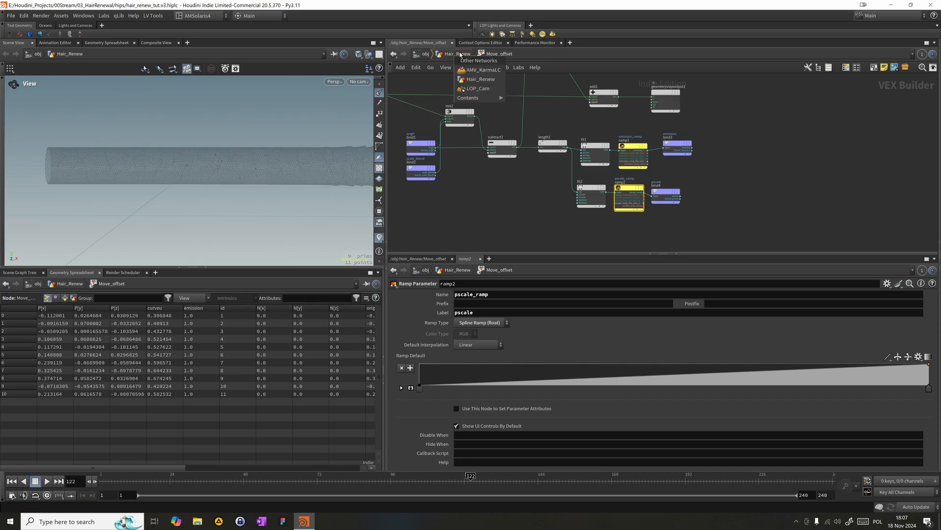
click(445, 60)
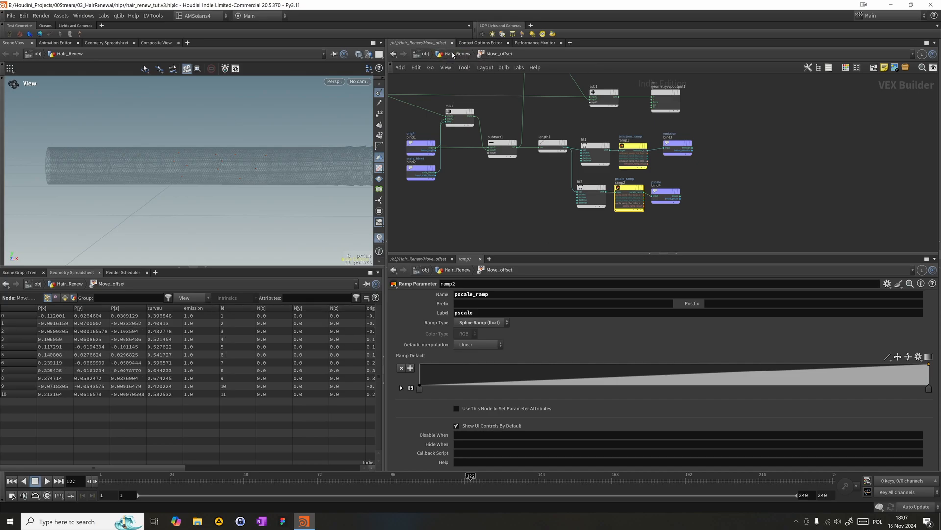
click(455, 55)
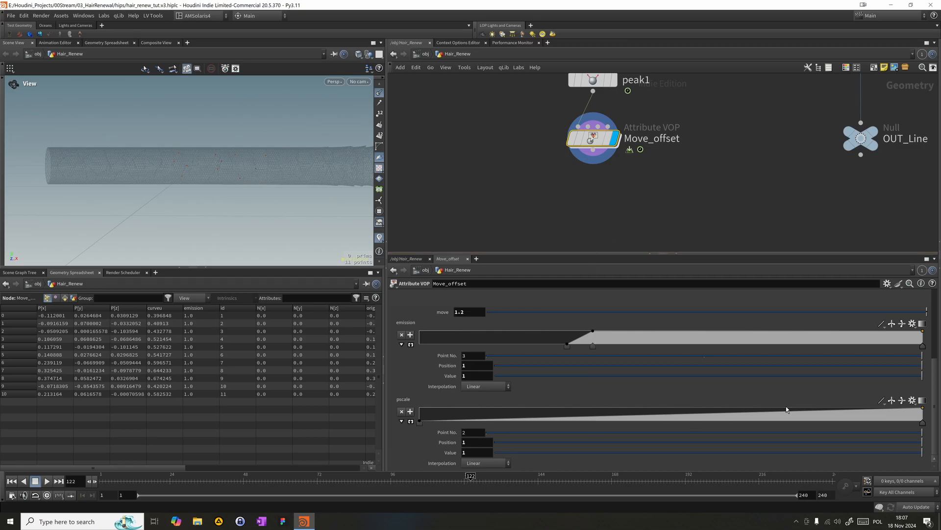
drag(922, 408, 670, 404)
drag(571, 420, 612, 423)
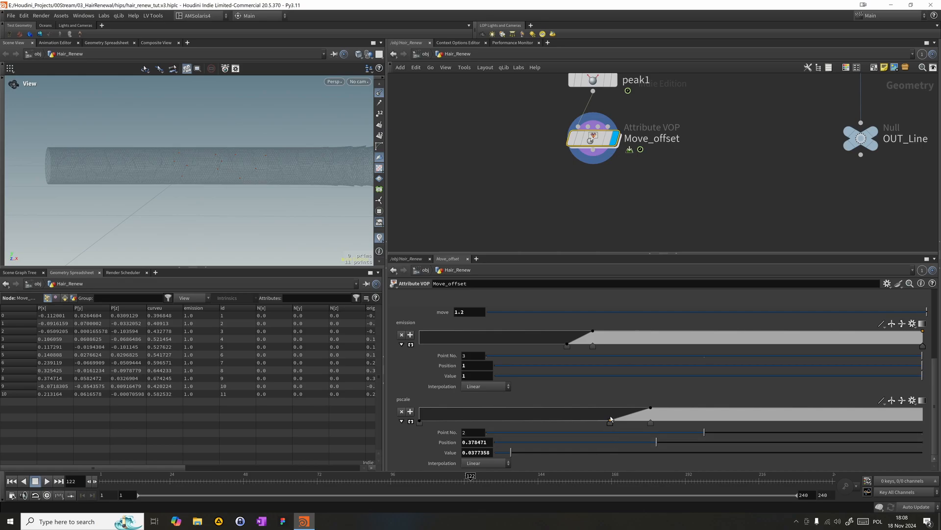
click(476, 452)
text(0.1)
key(Return)
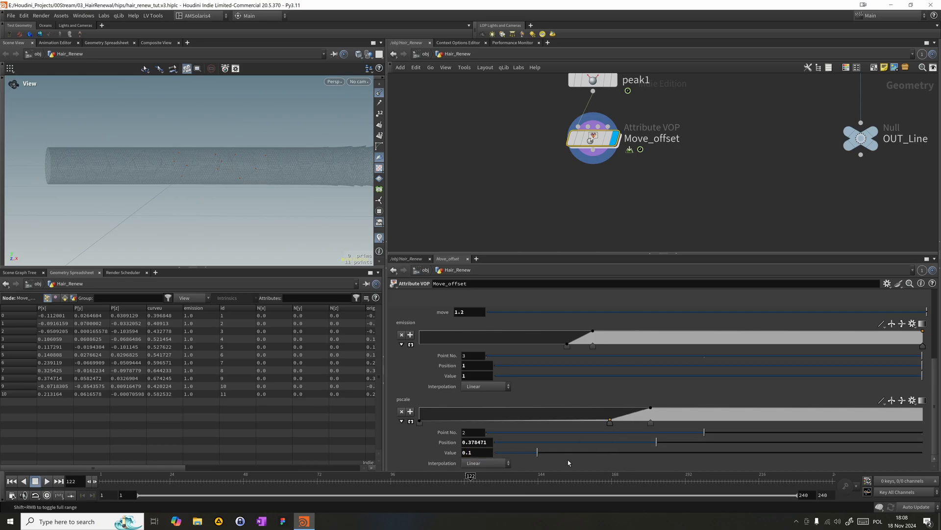
- Set the first two points of Move_offset's pscale ramp to value 0.3
click(471, 453)
text(3)
key(Return)
click(420, 422)
text(.3)
key(Return)
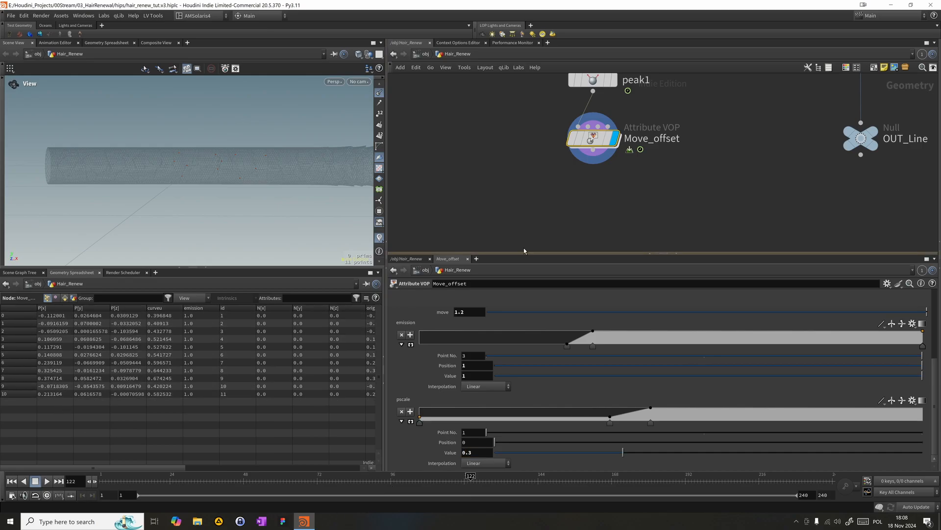
- Scrub the timeline back to frame 119 to check how the droplet points move
middle_drag(515, 210, 473, 191)
middle_drag(432, 161, 433, 152)
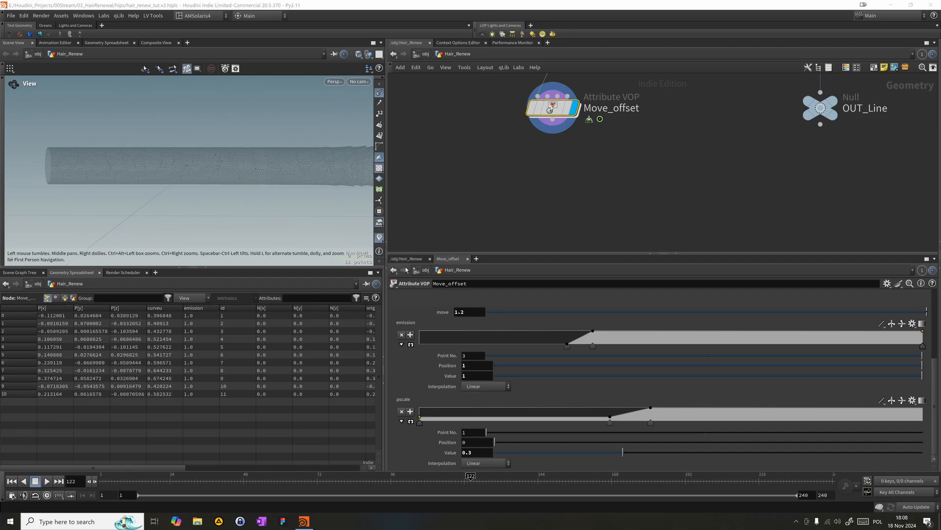
drag(420, 137, 563, 96)
drag(232, 494, 462, 493)
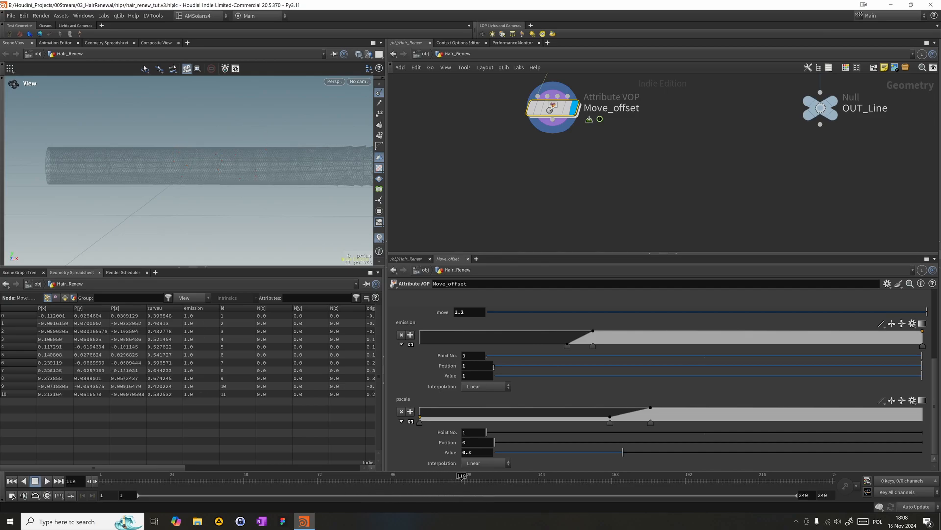
- Add a Copy to Points node below Move_offset and feed Move_offset into its target points input
scroll(563, 175, down, 3)
scroll(563, 175, down, 1)
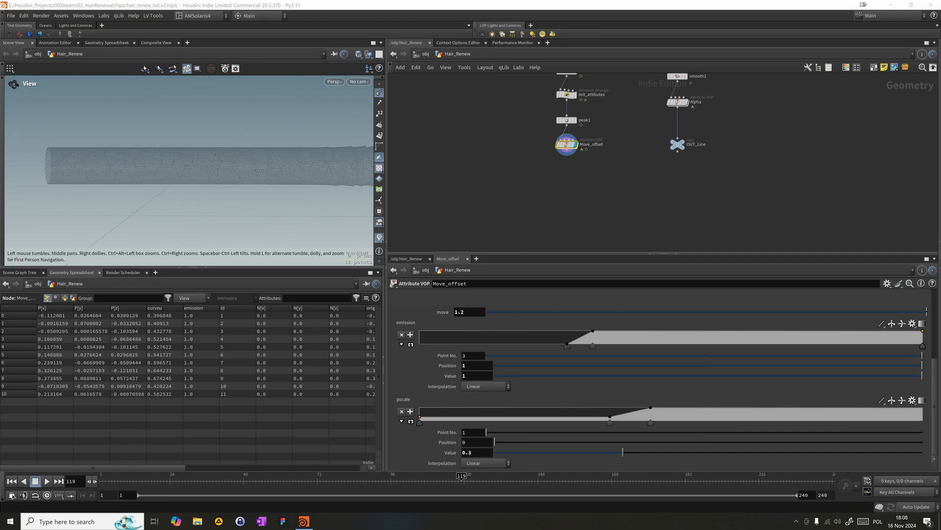
middle_drag(583, 141, 592, 164)
key(Tab)
text(c)
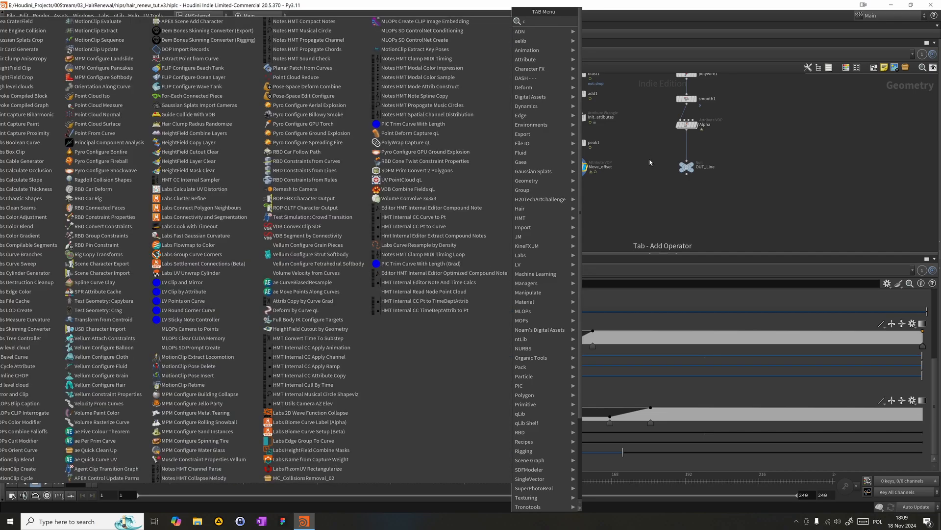
text(tp)
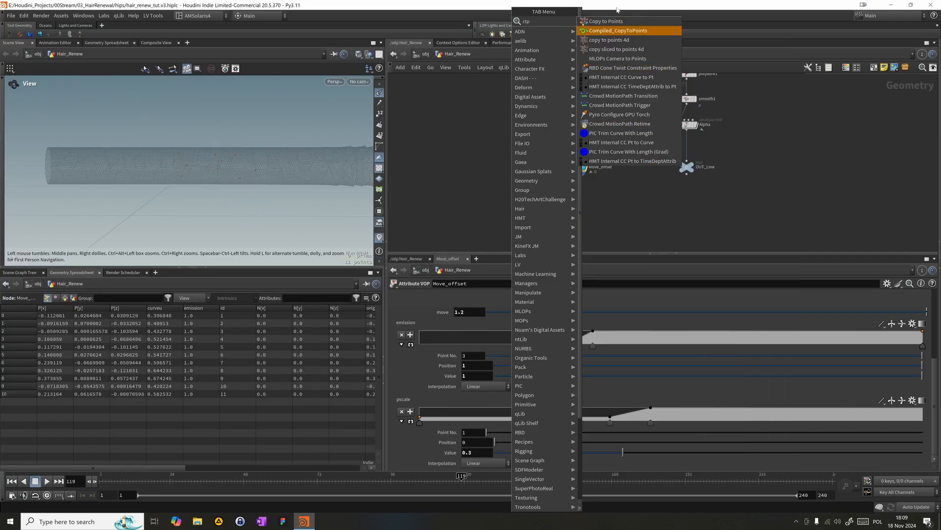
click(606, 21)
click(523, 196)
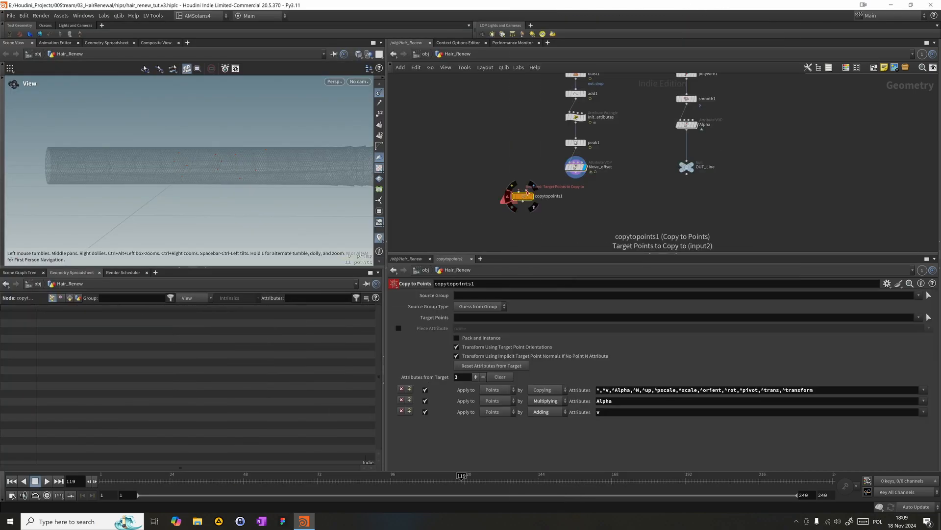
- Add a polygon Sphere node beside Init_attributes and set its uniform scale to 0.015
key(Tab)
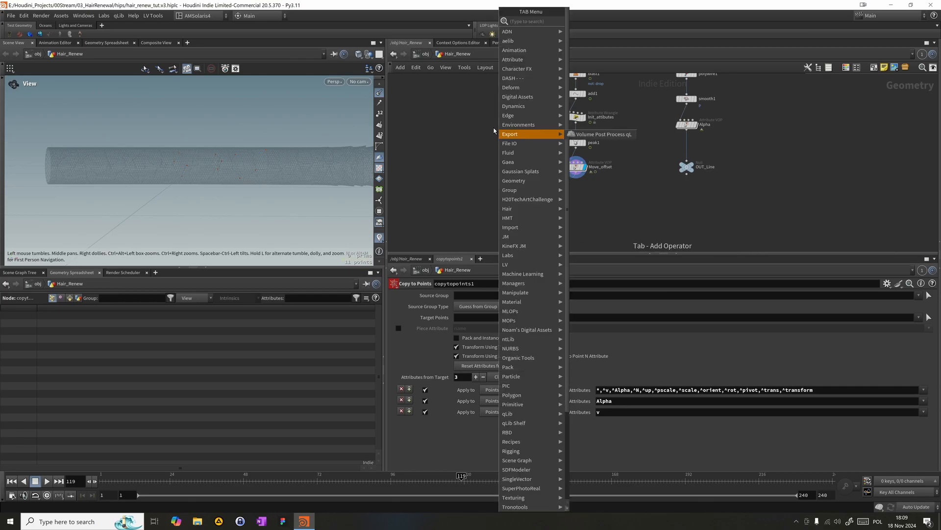
text(sphh)
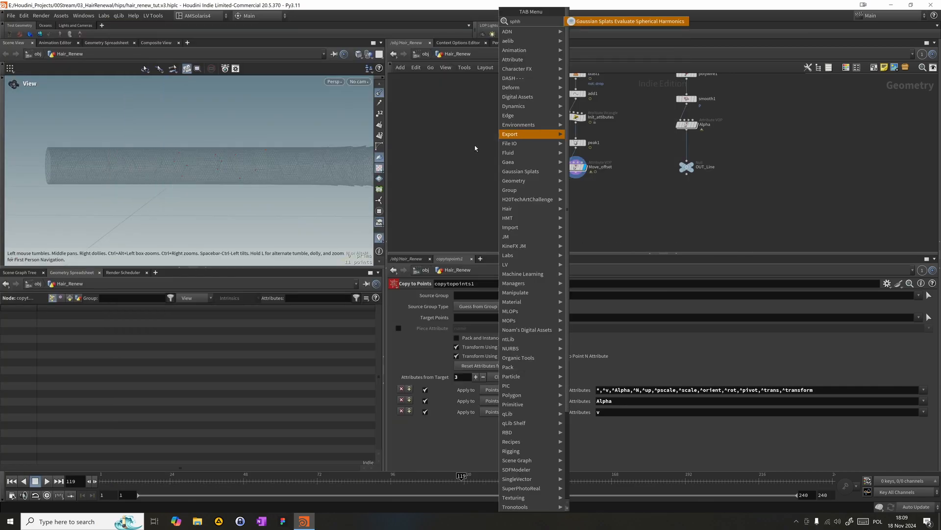
key(BackSpace)
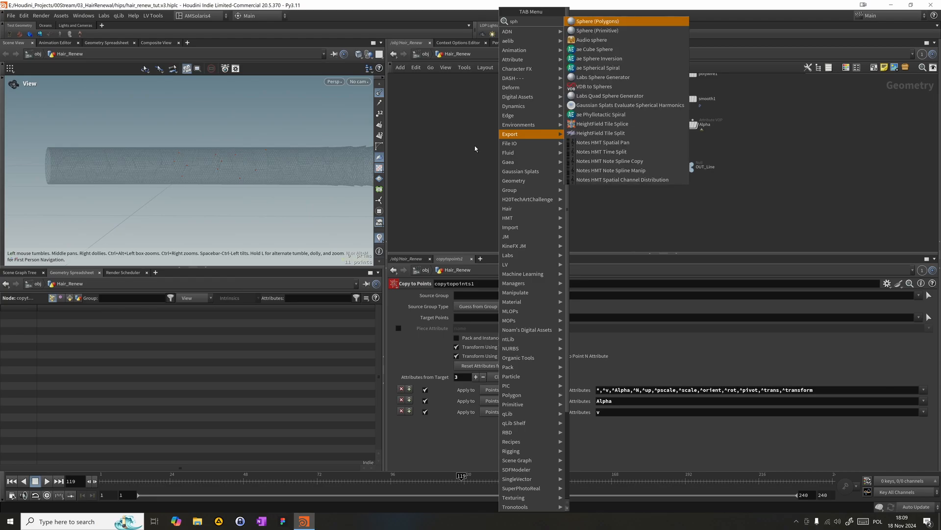
click(597, 22)
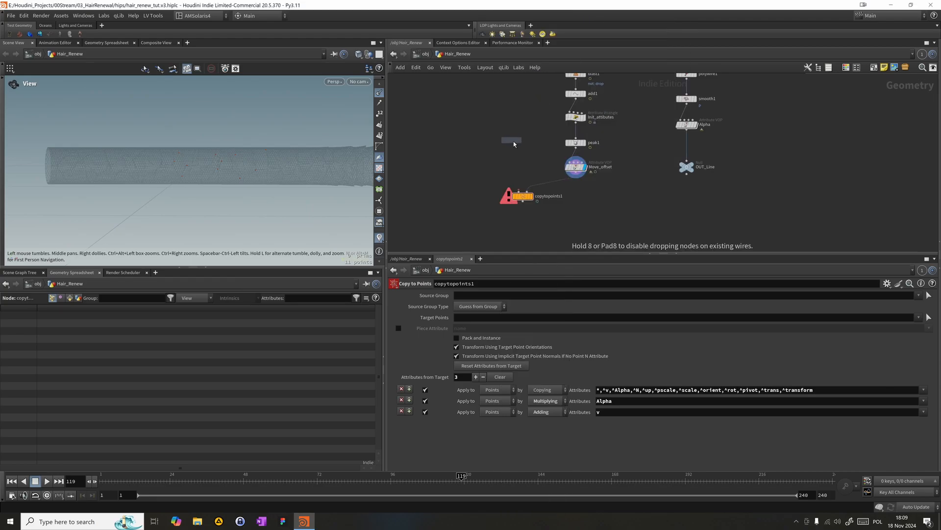
click(504, 120)
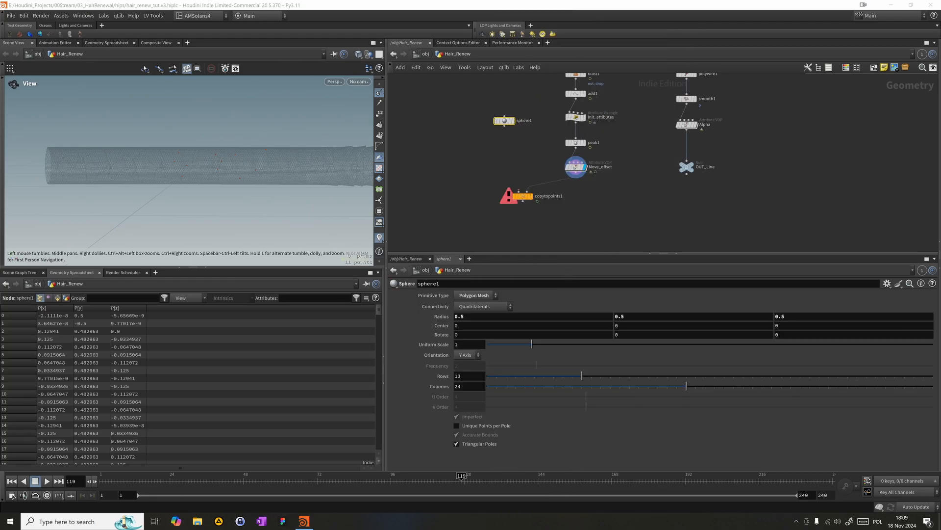
drag(479, 153, 520, 108)
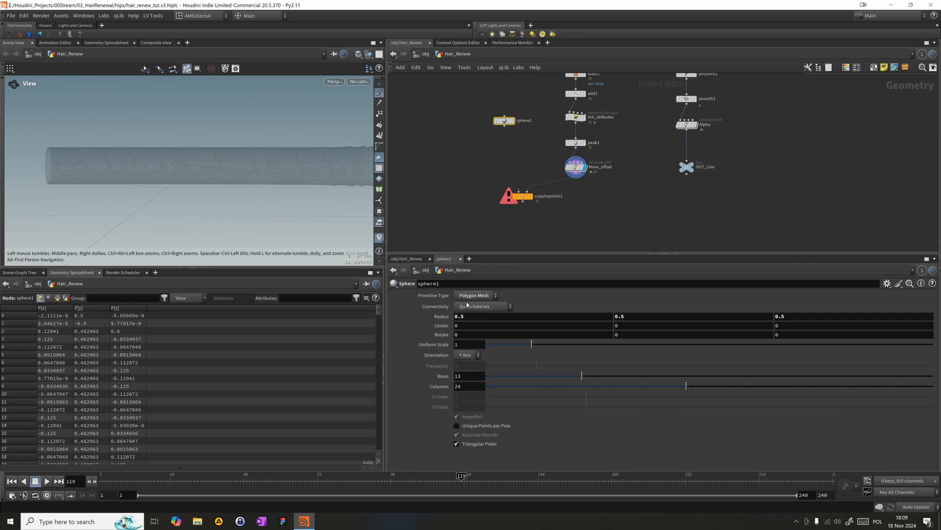
click(461, 346)
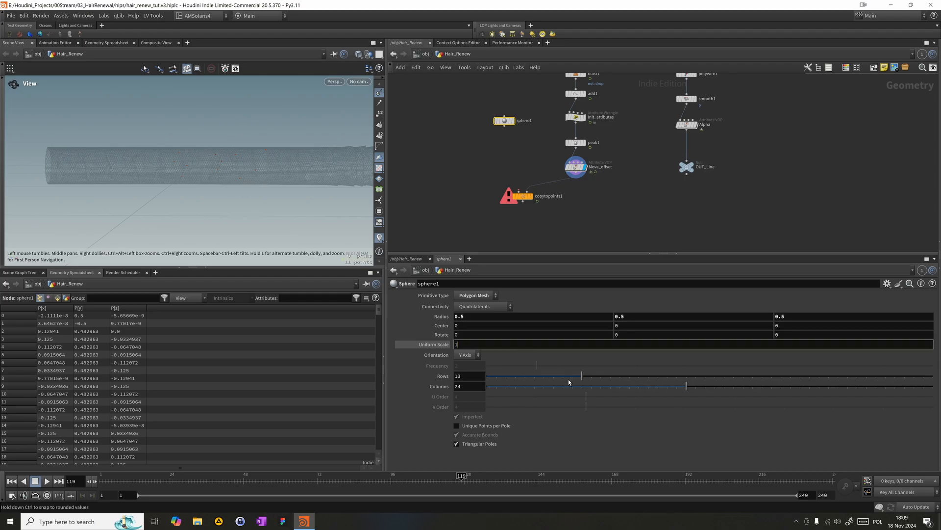
text(0.015)
key(Return)
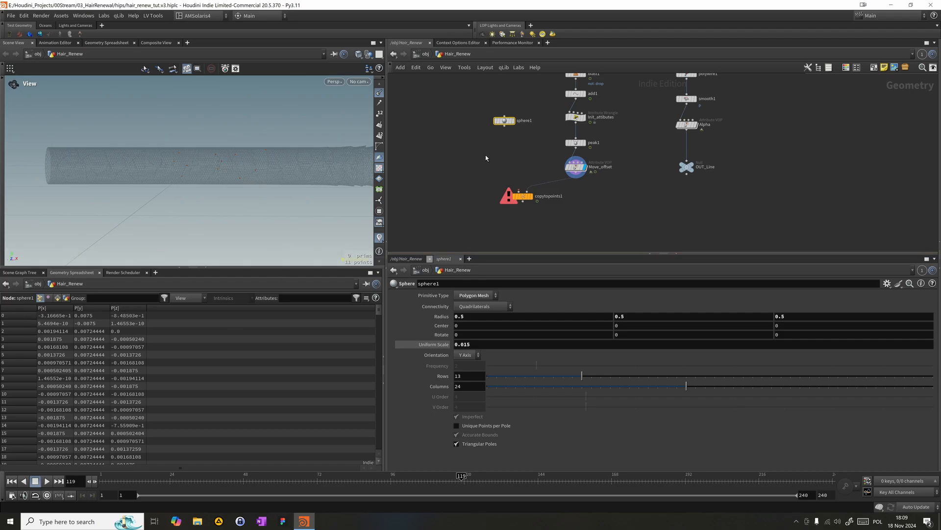
- Set the sphere's radius to 1, 2, 1 to stretch it along Y
click(456, 171)
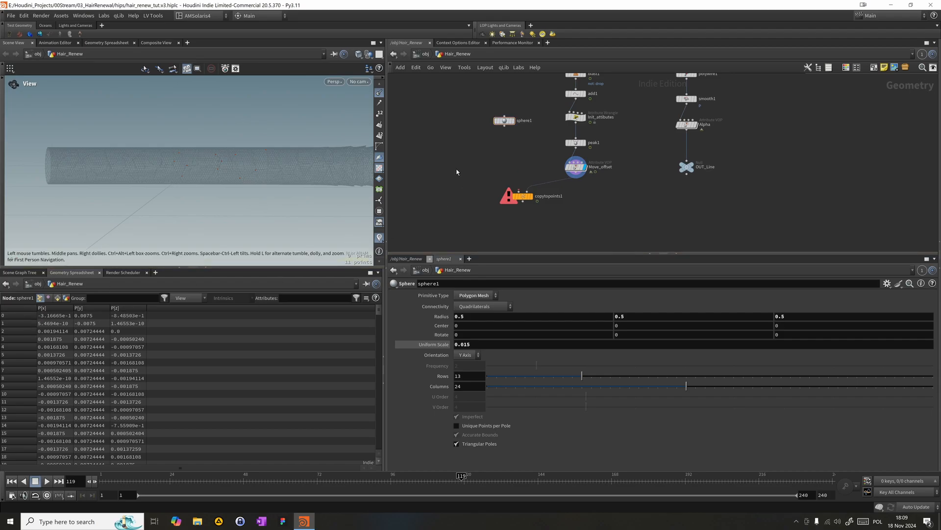
key(BackSpace)
key(BackSpace)
key(BackSpace)
text(2)
key(Return)
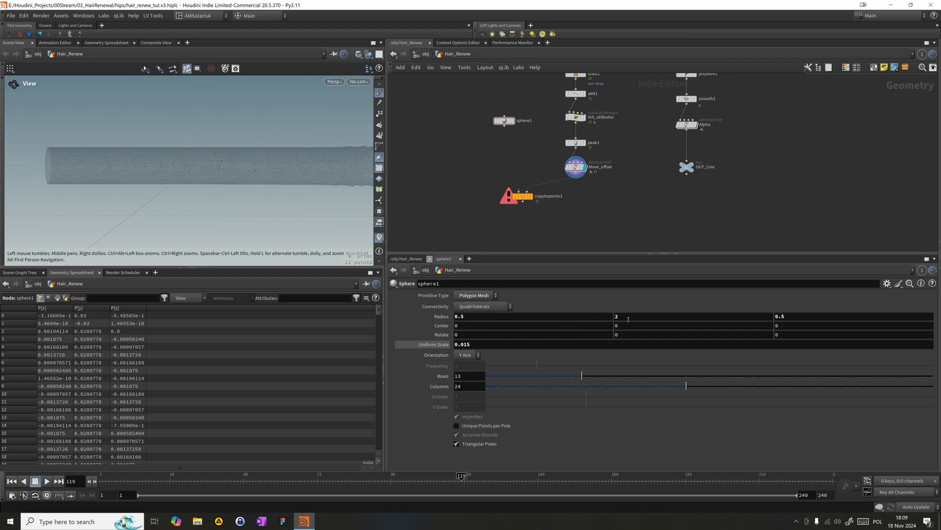
double_click(531, 318)
text(1)
double_click(843, 318)
text(1)
key(Return)
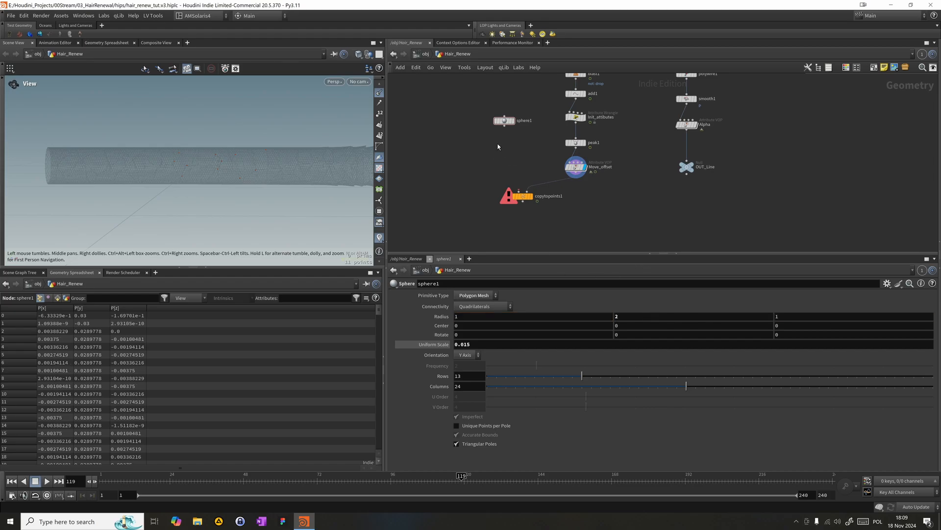
- Display sphere1 in the viewport and turn off the display of normals
click(495, 114)
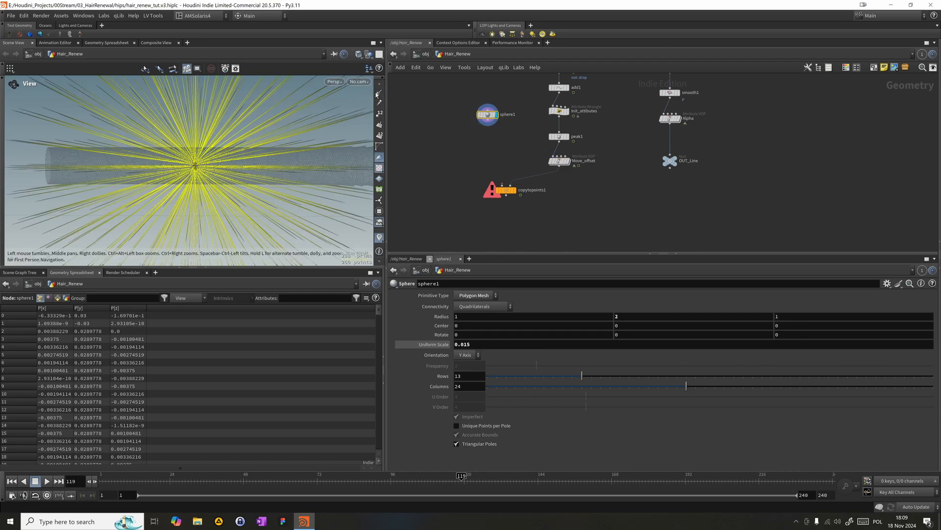
drag(202, 165, 334, 147)
right_drag(334, 147, 230, 179)
drag(149, 200, 175, 189)
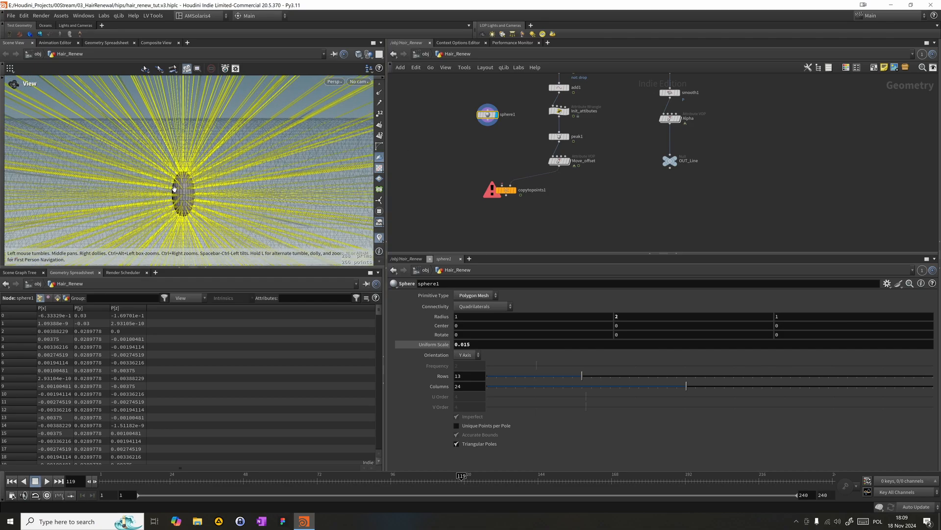
click(379, 236)
right_drag(176, 196, 231, 190)
middle_drag(232, 190, 231, 157)
mouse_move(191, 160)
mouse_down()
mouse_move(175, 138)
mouse_move(176, 156)
mouse_up()
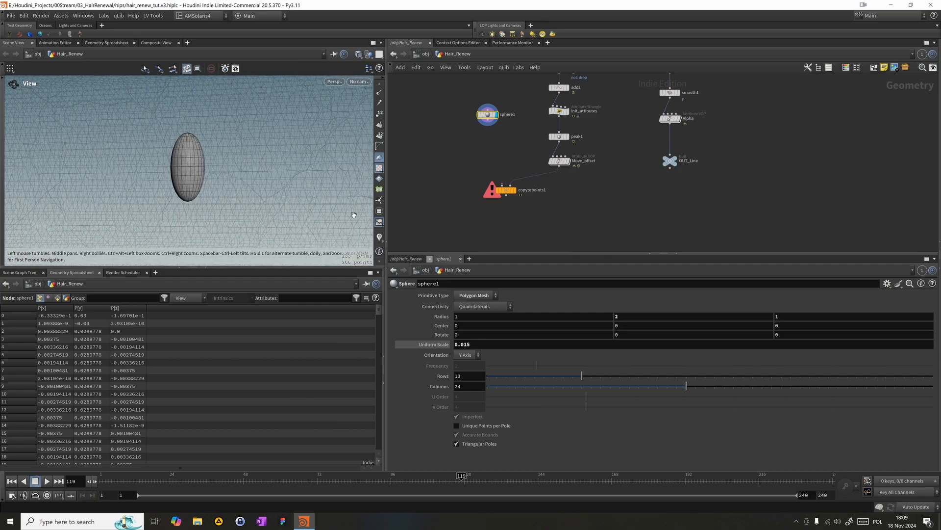
- Add a UV Texture node connected below sphere1 and make it the displayed node
key(Tab)
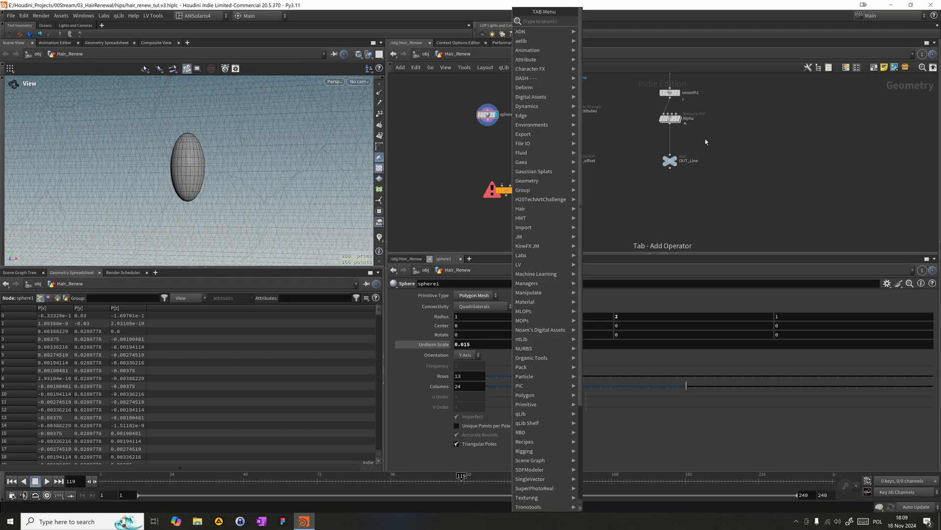
text(uvt)
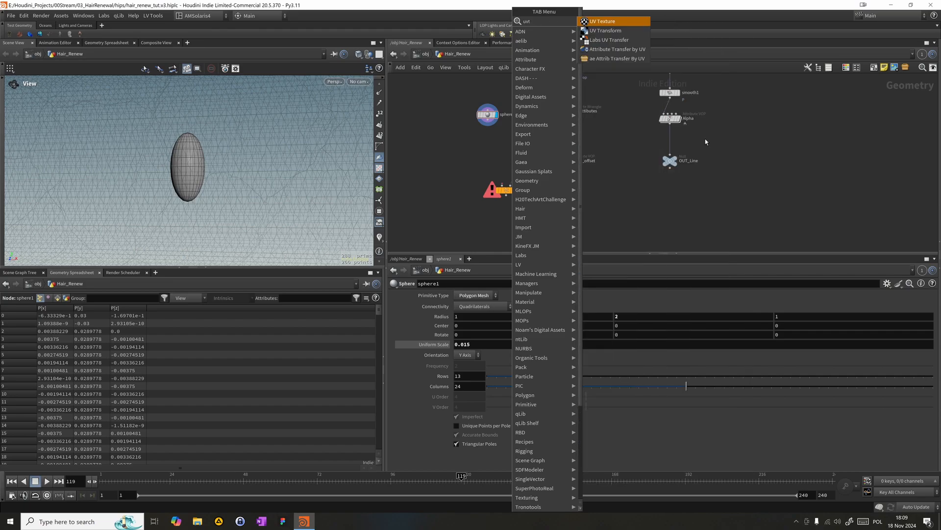
key(Return)
click(487, 127)
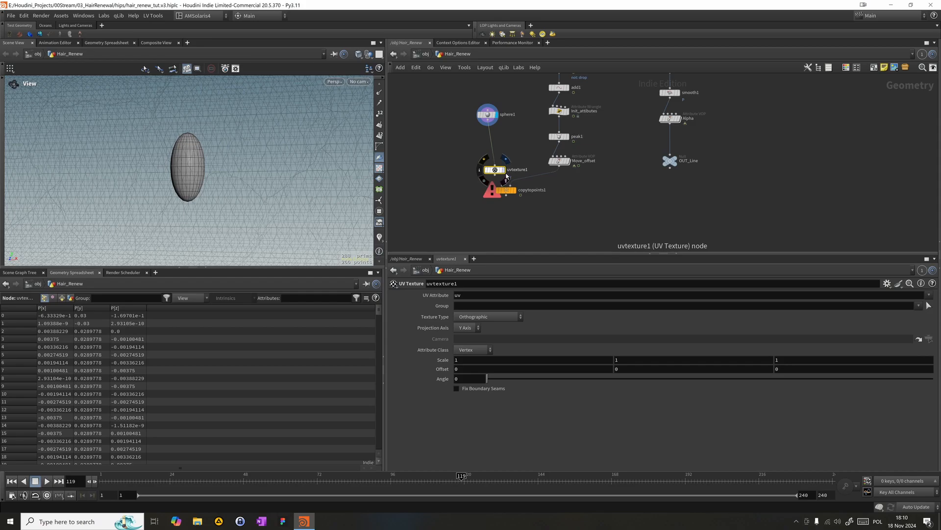
drag(500, 172, 493, 139)
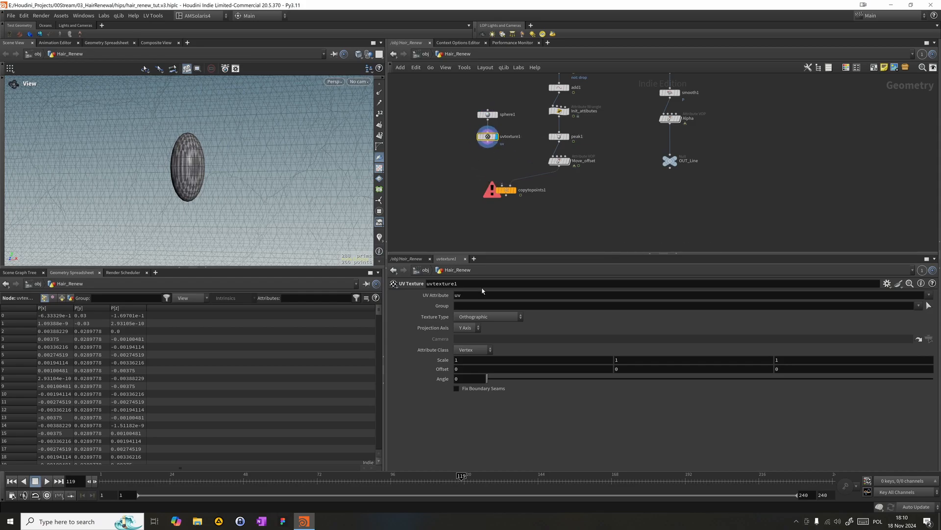
- Try the Polar and Cylindrical texture types on uvtexture1 and compare the mapping around the sphere
click(483, 318)
click(479, 343)
click(469, 318)
click(476, 337)
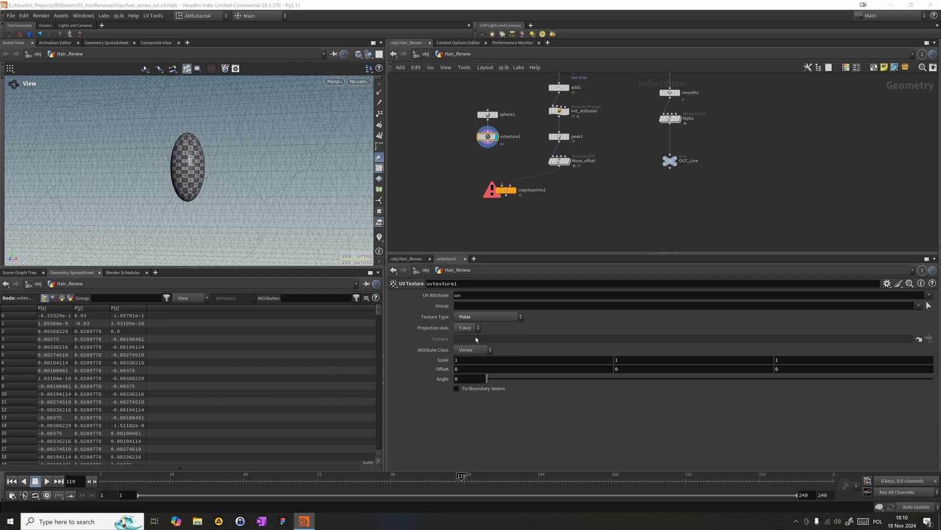
drag(215, 169, 251, 223)
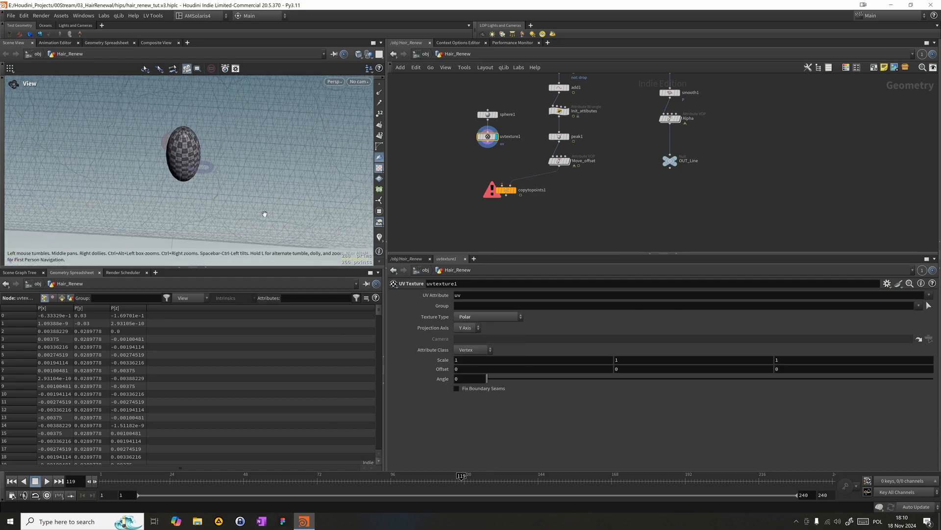
click(459, 316)
click(461, 327)
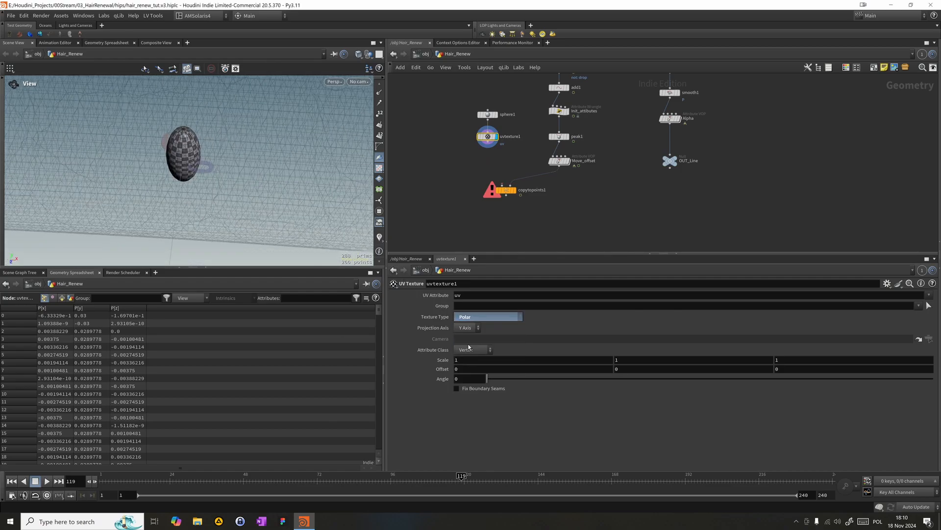
right_drag(145, 125, 316, 116)
drag(317, 115, 299, 132)
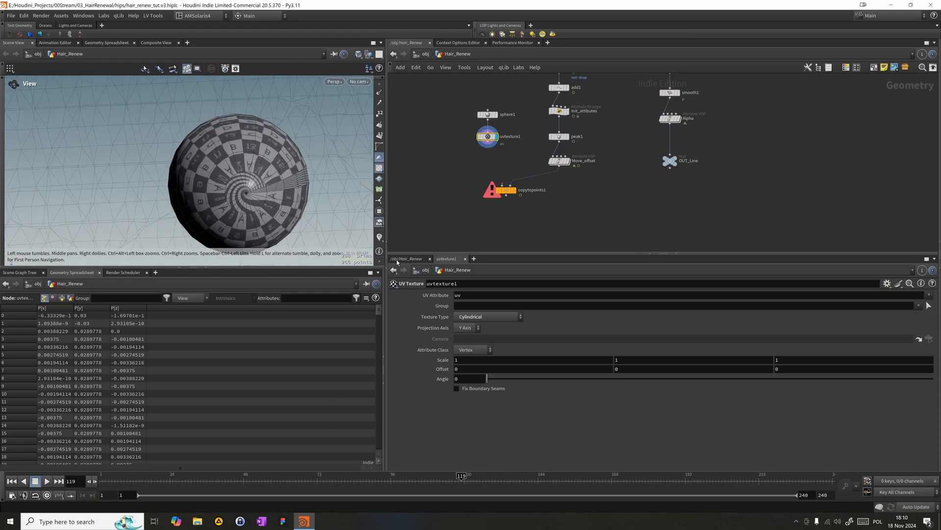
- Enable Fix Boundary Seams on uvtexture1 and set its texture type to Polar
click(457, 388)
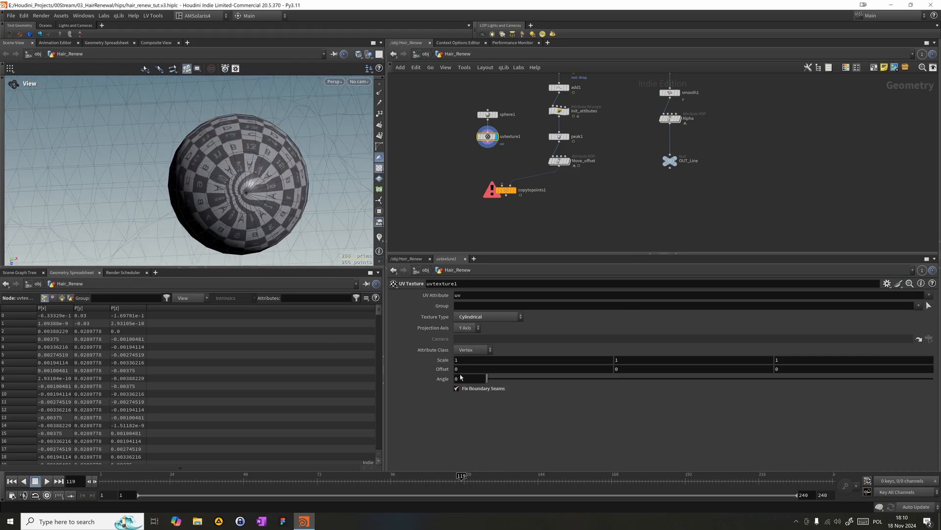
click(479, 318)
click(471, 334)
mouse_move(299, 181)
mouse_down()
mouse_move(274, 144)
mouse_move(305, 158)
mouse_move(324, 130)
mouse_move(223, 107)
mouse_move(285, 194)
mouse_up()
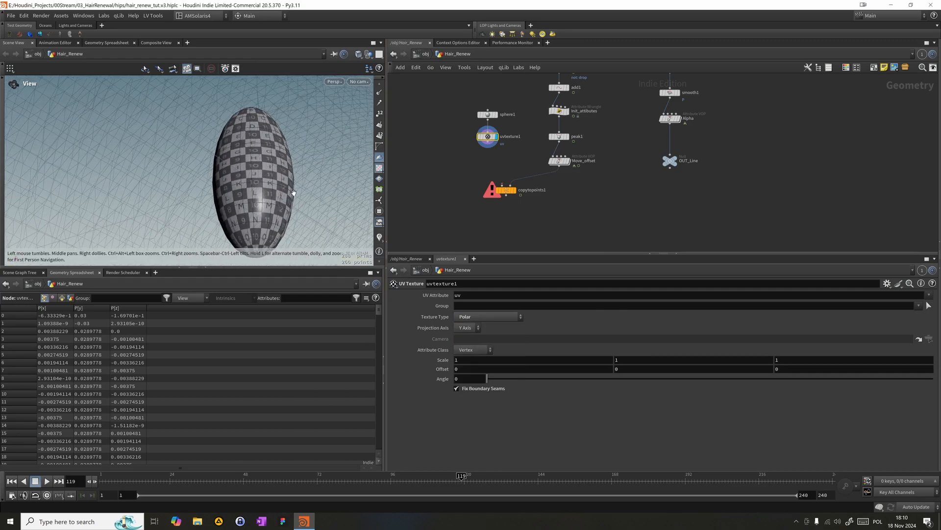
- Add a Normal node below uvtexture1 and connect its input to uvtexture1's output
key(Tab)
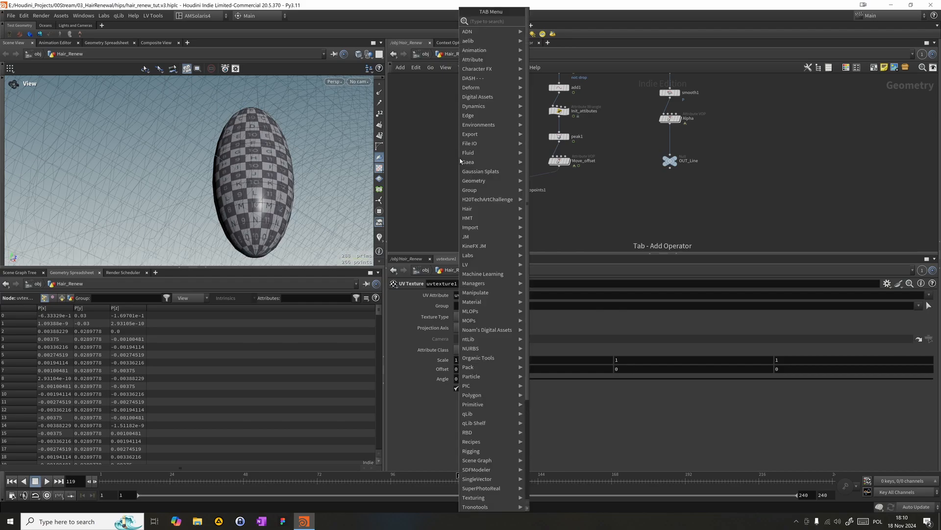
text(nor)
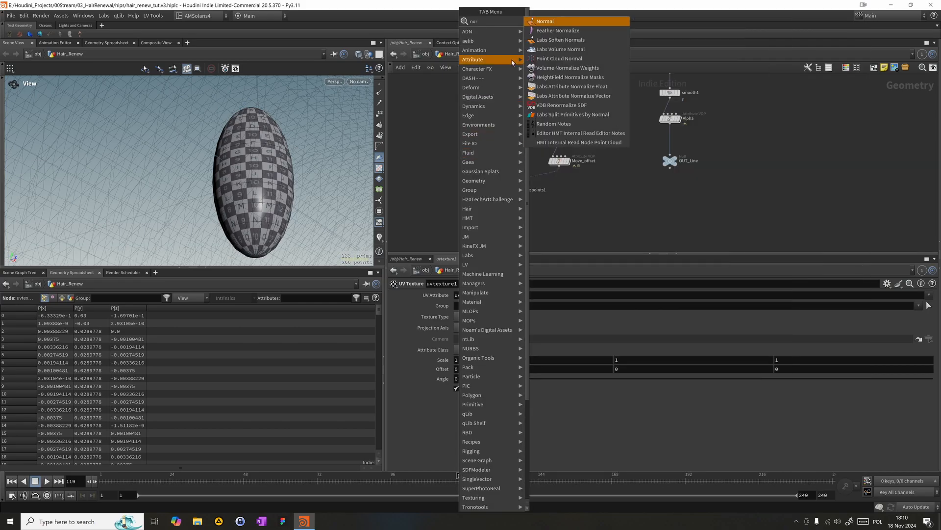
click(566, 18)
click(459, 171)
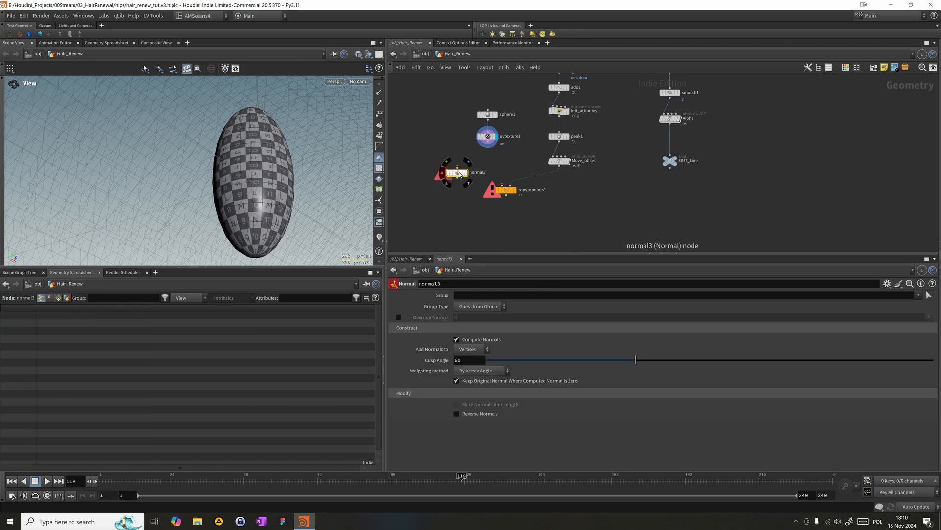
drag(458, 168, 487, 150)
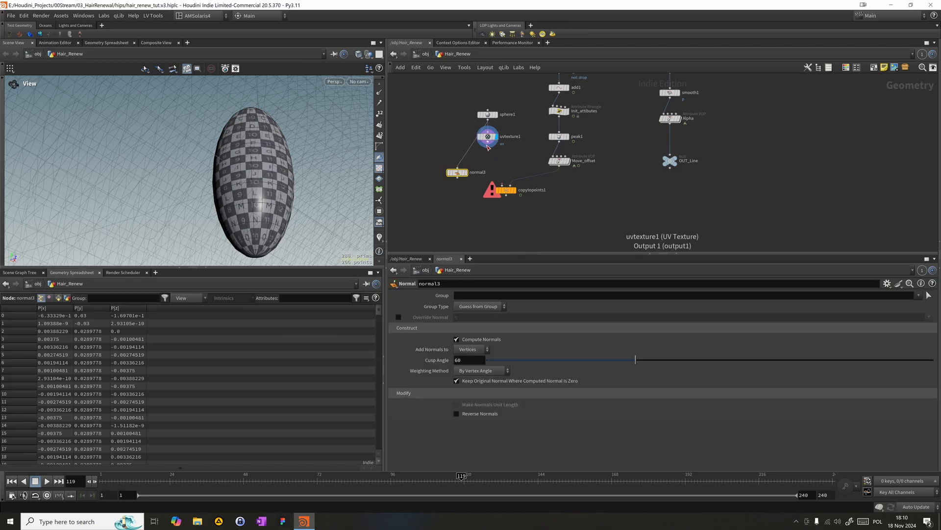
- Connect normal3's output to the first input of copytopoints1 and check the copied droplets along the timeline
drag(469, 177, 527, 190)
key(g)
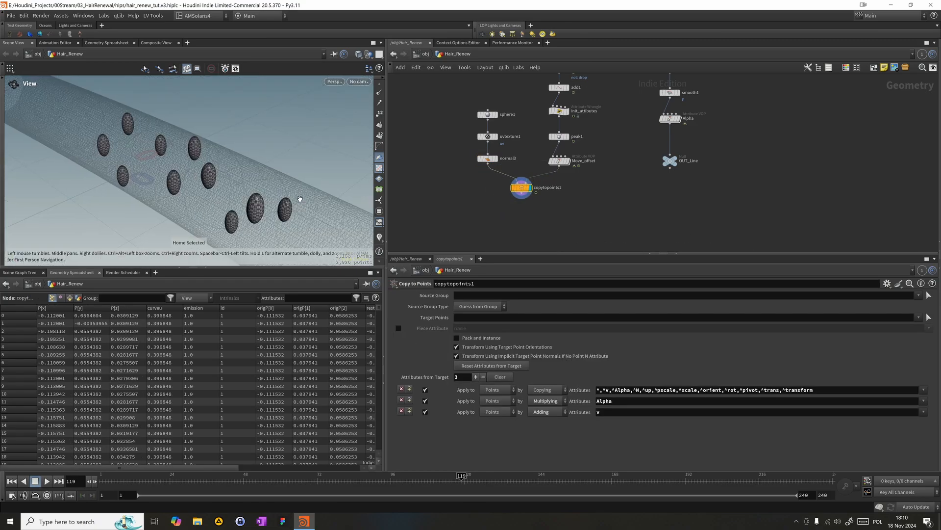
drag(280, 479, 479, 476)
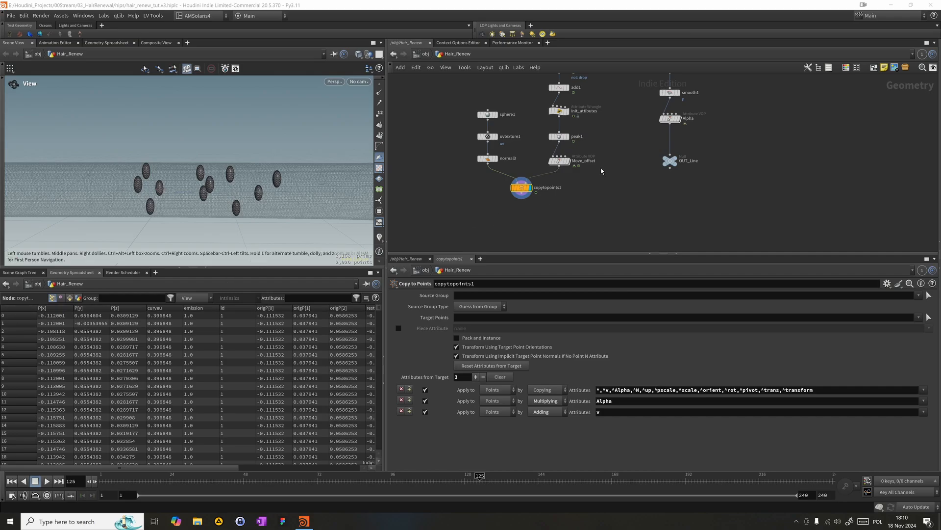
- Inside Move_offset, set fit2's Destination Min to 1 and Destination Max to 0 to reverse the pscale range
double_click(559, 160)
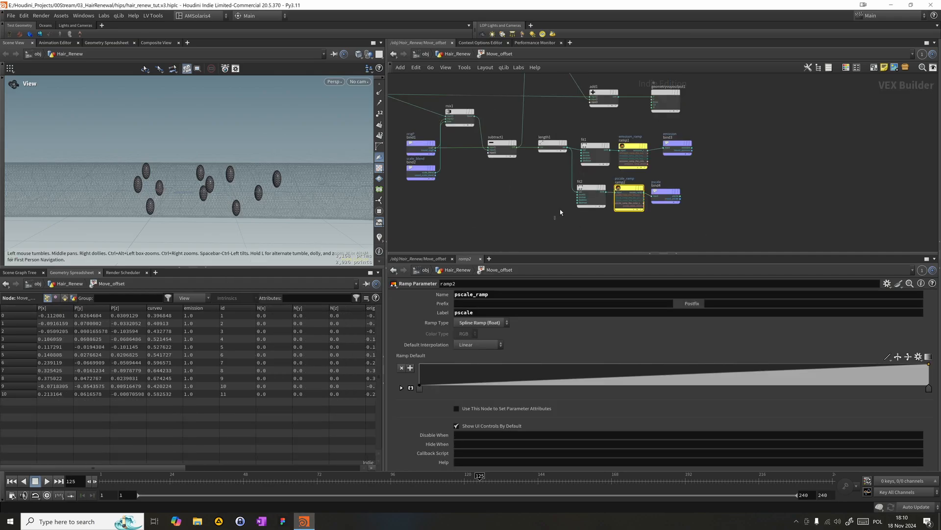
drag(557, 219, 594, 188)
text(1)
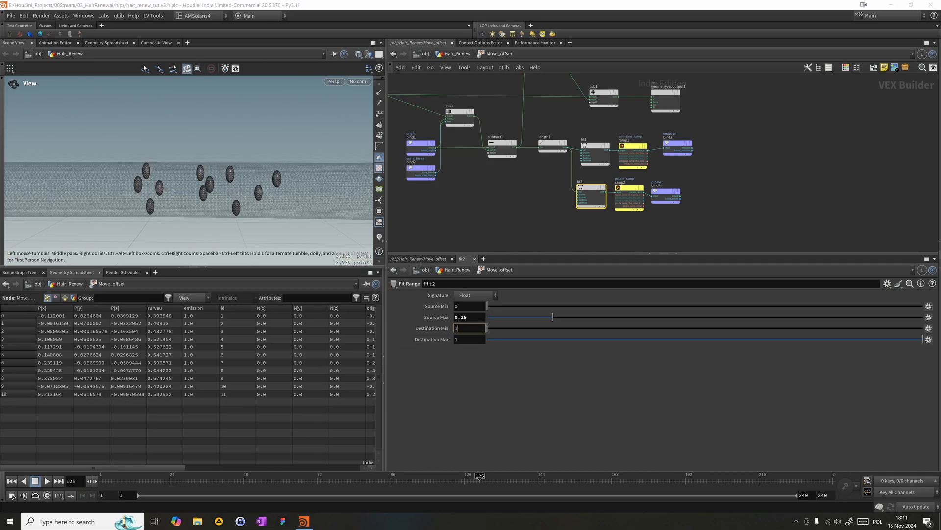
drag(462, 340, 397, 329)
text(0)
key(Return)
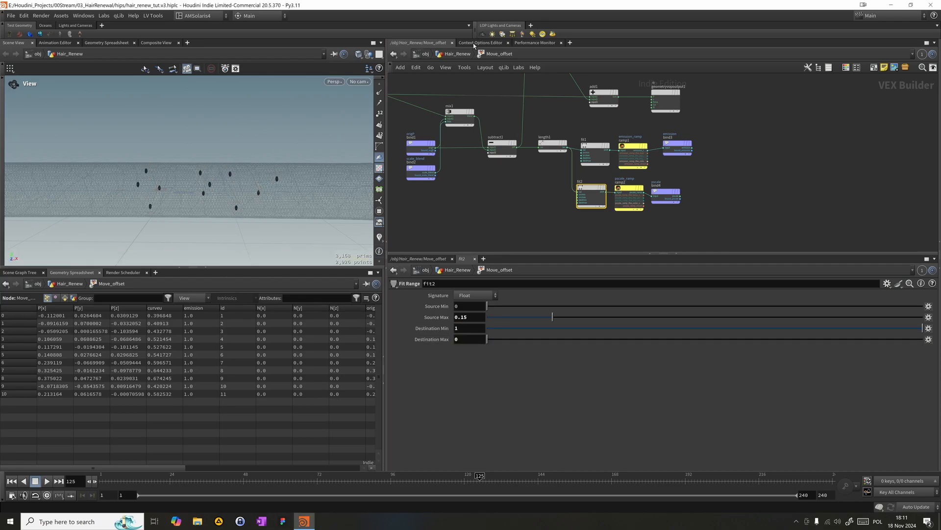
- Return to the Hair_Renew network and move point 2 of Move_offset's pscale ramp to position about 0.24
click(463, 54)
drag(295, 480, 443, 480)
drag(609, 422, 547, 430)
drag(541, 428, 542, 428)
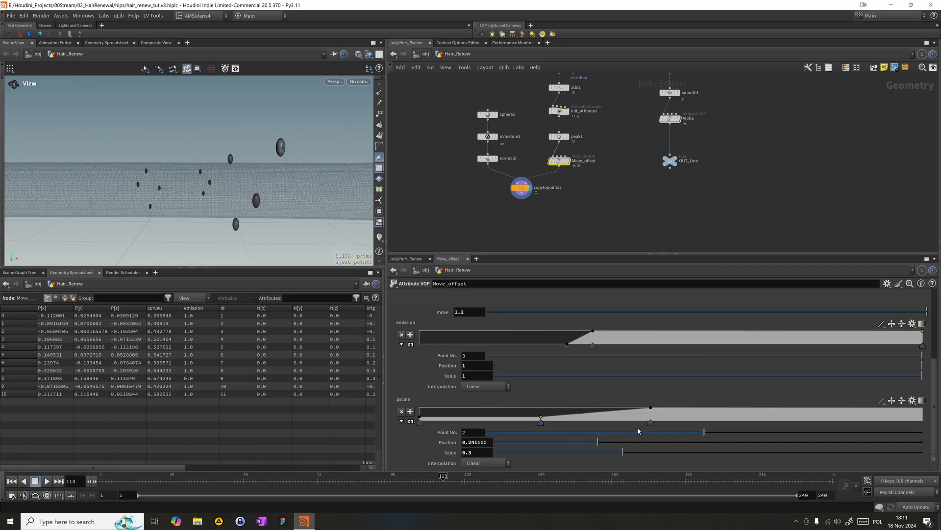
drag(293, 482, 382, 477)
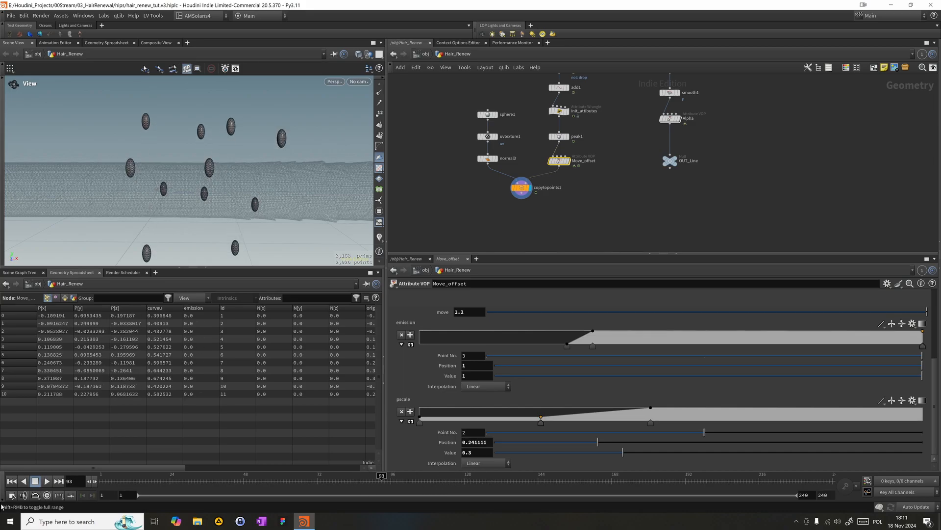
- Play and scrub the animation to examine how the droplets move and change size around the hair
click(46, 483)
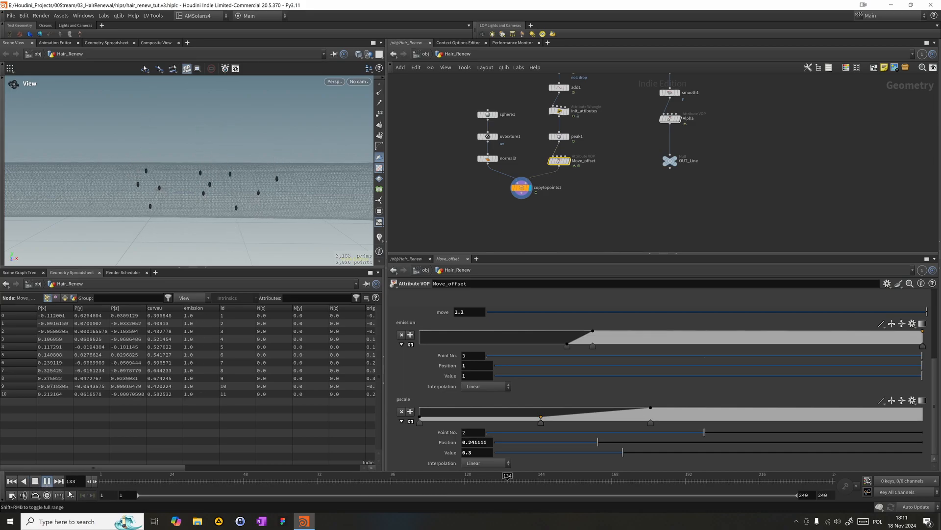
click(293, 475)
click(46, 482)
drag(279, 478, 482, 457)
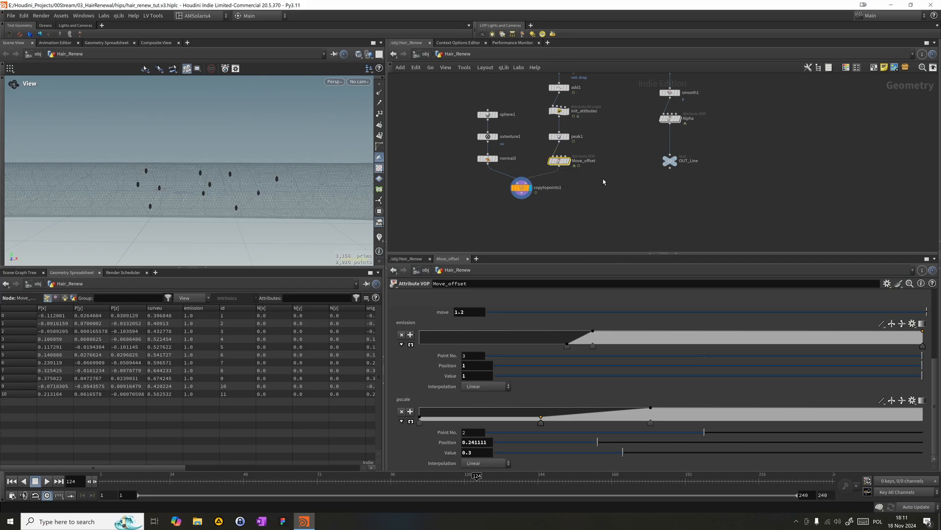
middle_drag(600, 212, 593, 247)
scroll(599, 183, up, 5)
scroll(606, 188, down, 4)
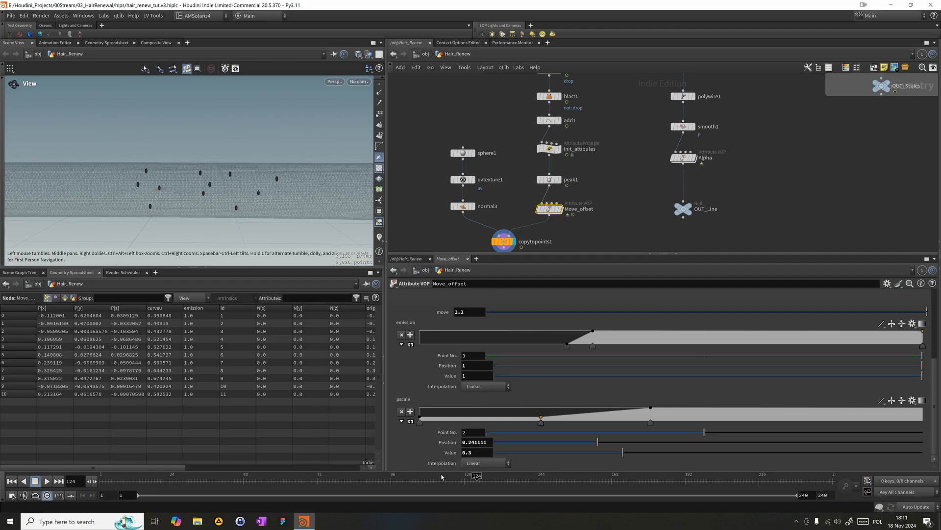
drag(434, 481, 491, 464)
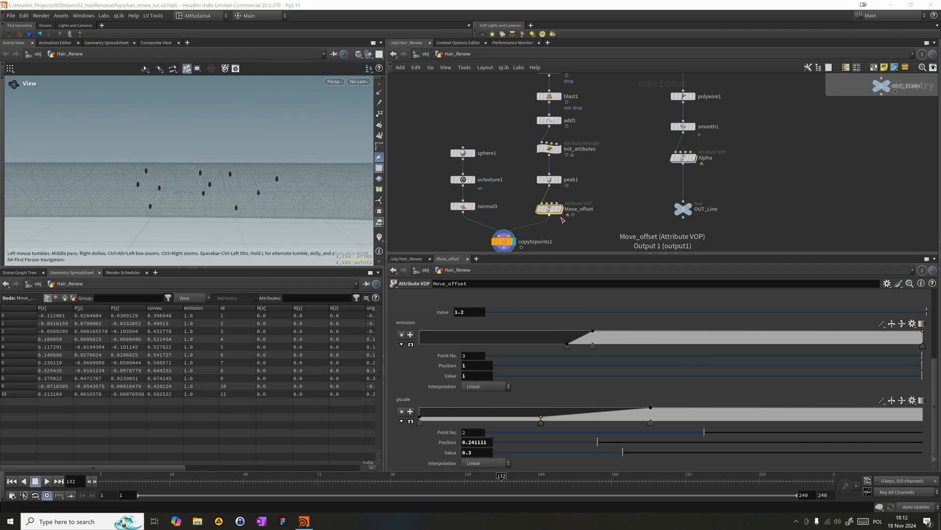
click(425, 478)
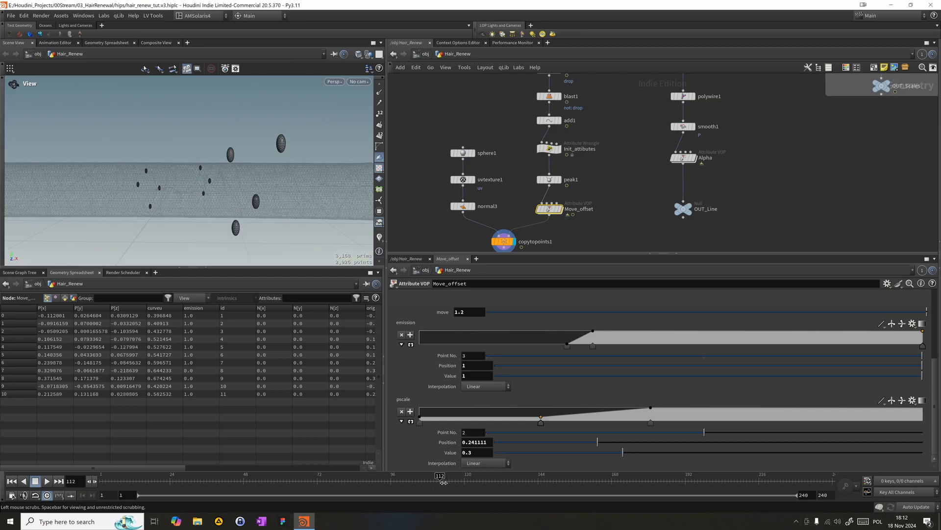
drag(425, 479, 396, 478)
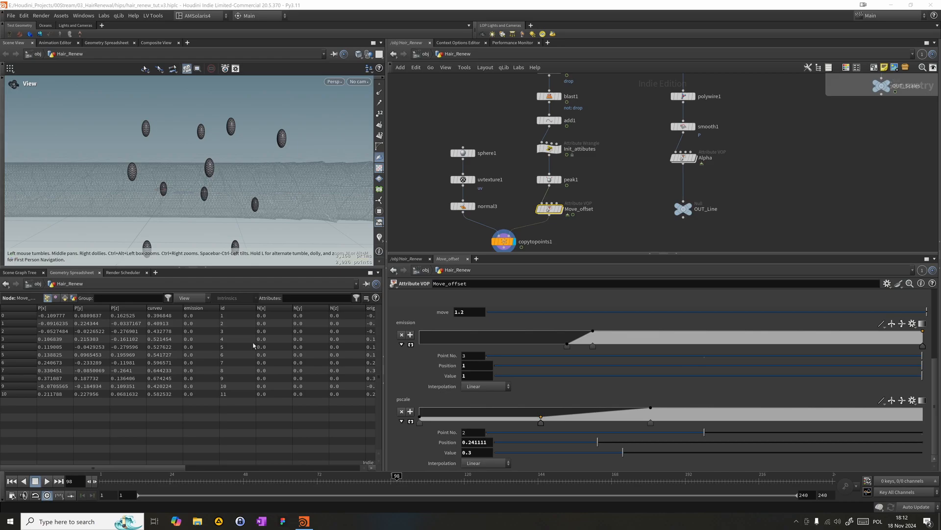
- Insert an Attribute Randomize node between peak1 and Move_offset and set its attribute name to orient
click(515, 199)
key(Tab)
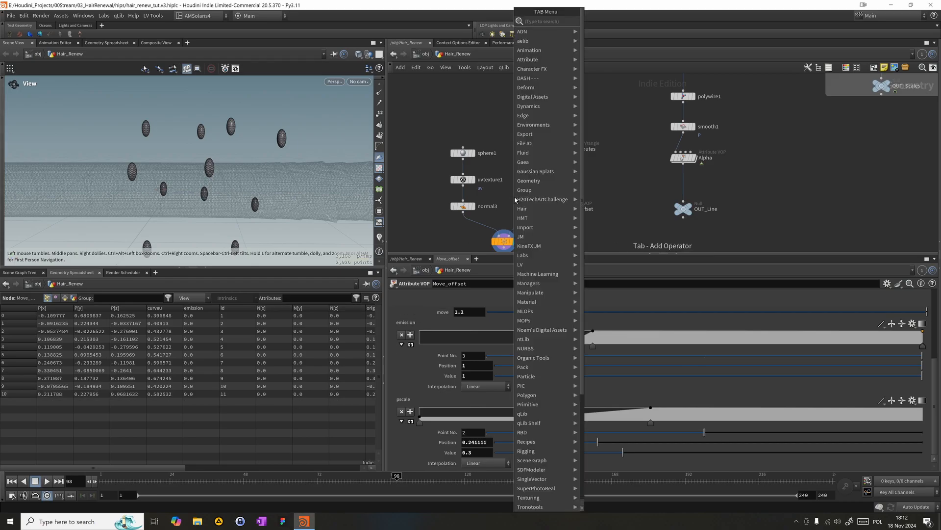
text(atrand)
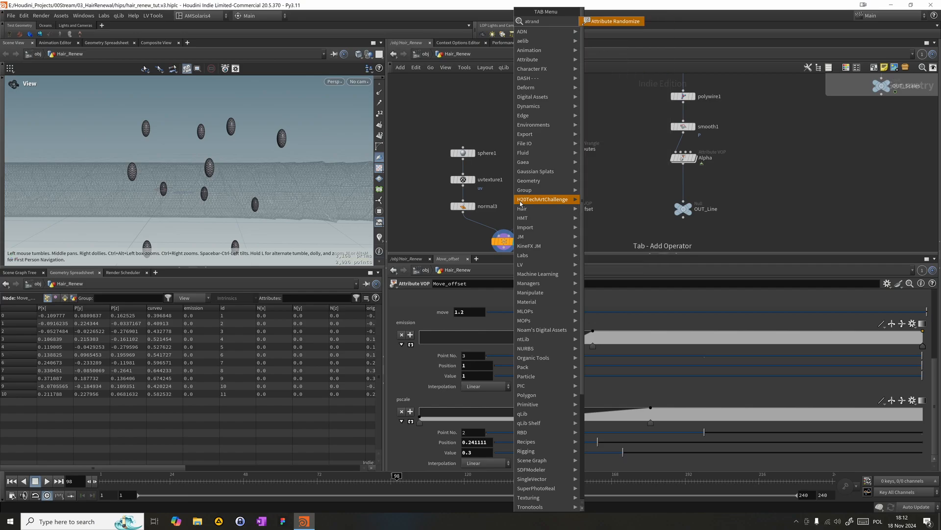
key(Return)
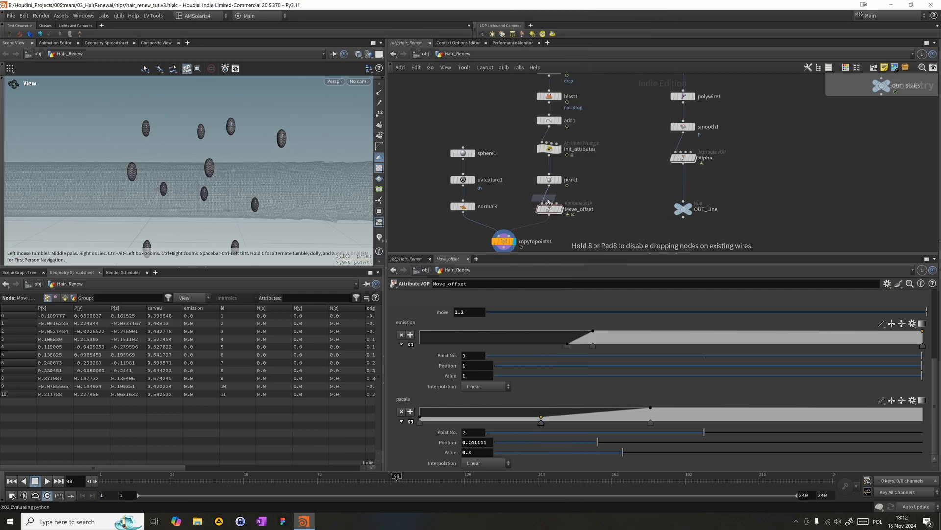
click(547, 197)
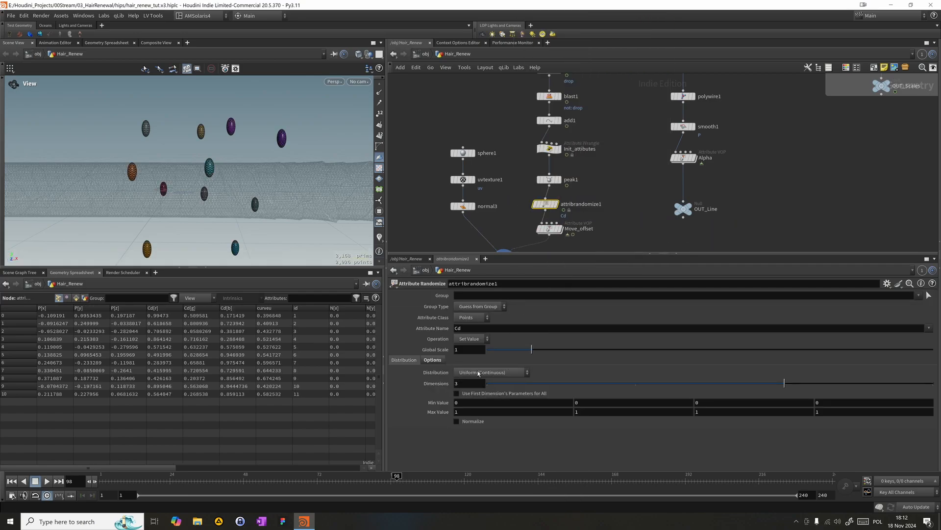
double_click(469, 329)
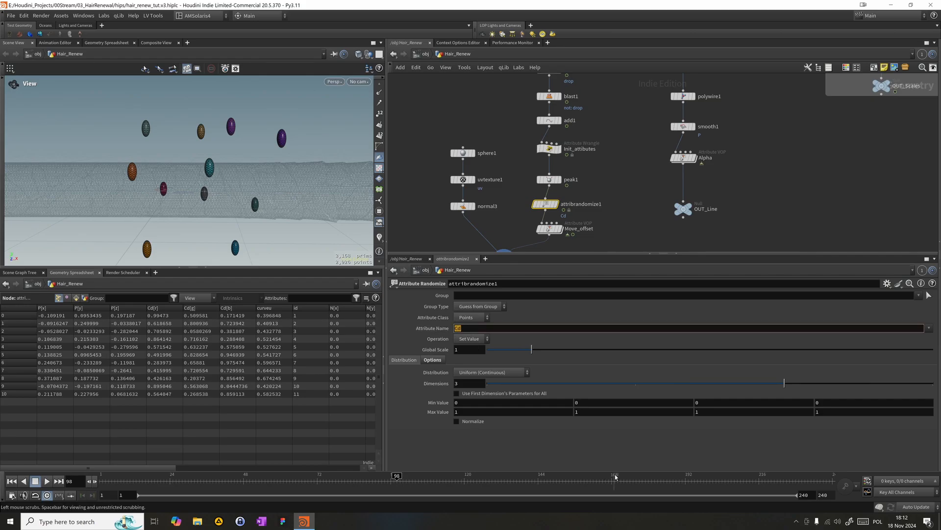
key(Return)
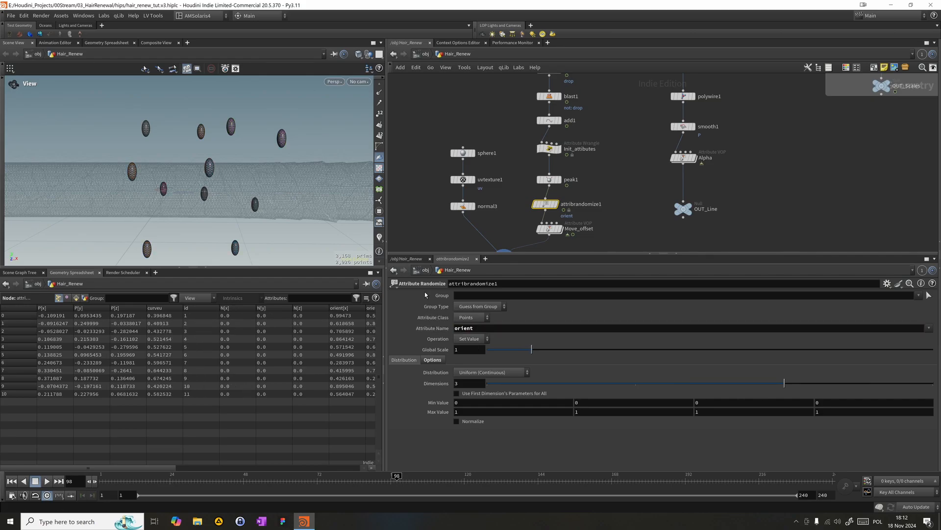
- Set attribrandomize1's Dimensions to 4 with copytopoints1 kept as the displayed node
click(556, 204)
middle_drag(515, 197, 514, 164)
click(512, 227)
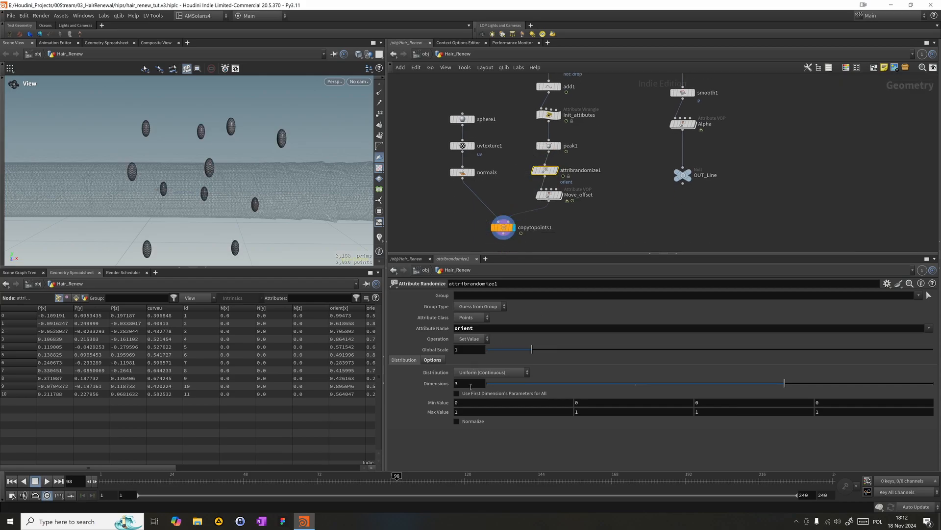
double_click(471, 385)
text(4)
key(Return)
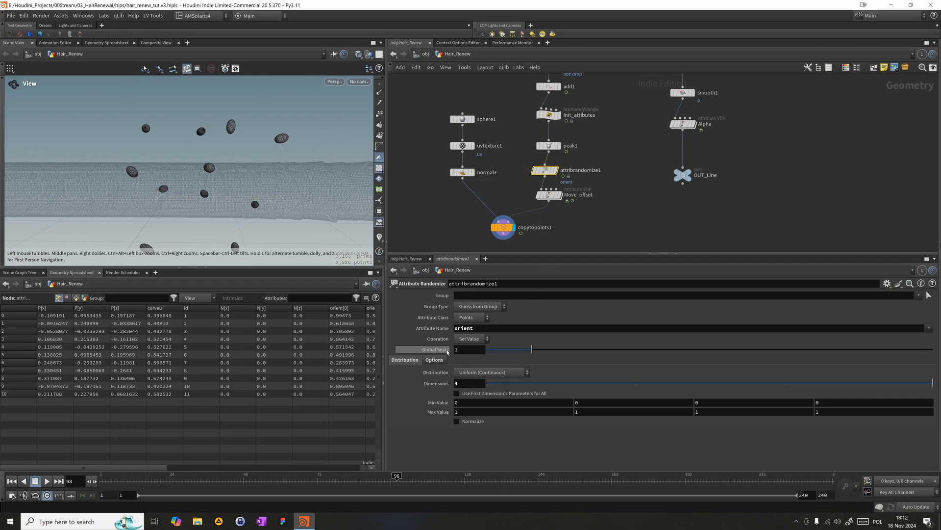
- Set attribrandomize1's distribution to Inside Sphere and enable Cone Angle and Bias Toward Direction
click(483, 374)
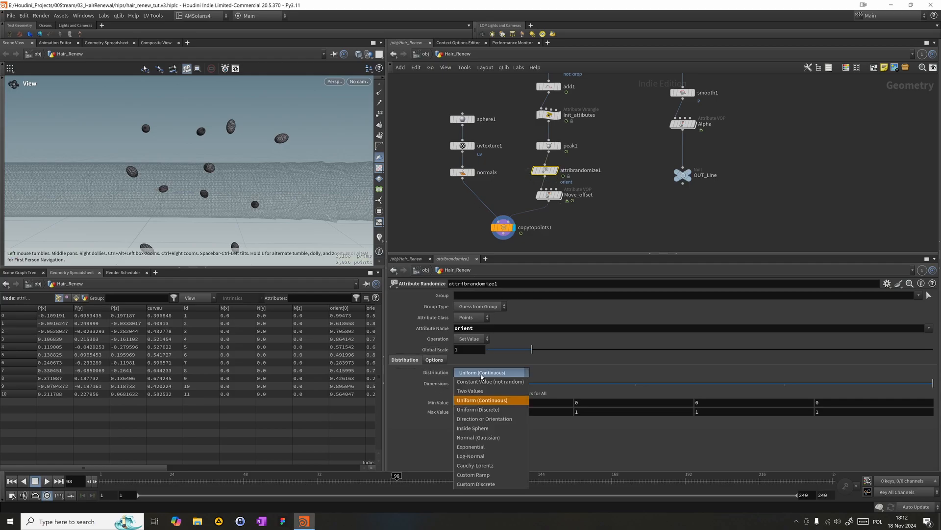
click(466, 427)
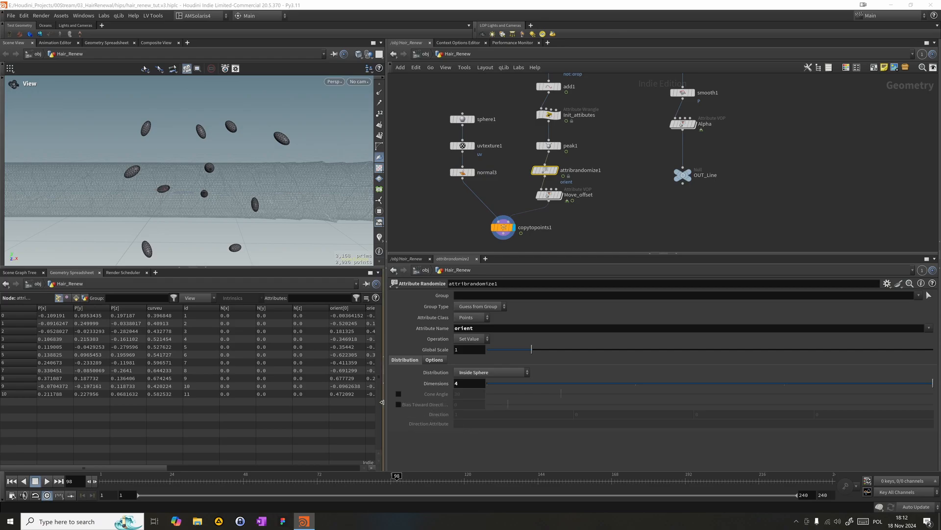
click(398, 394)
click(398, 404)
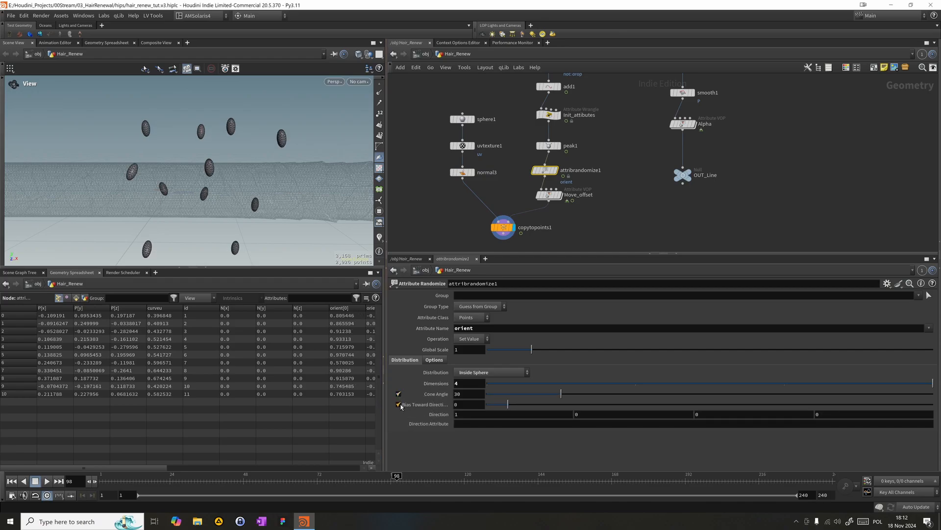
- Set the Direction Attribute to N and the Cone Angle to 130, and turn off Bias Toward Direction
click(472, 424)
key(Return)
text(130)
key(Return)
drag(251, 173, 213, 157)
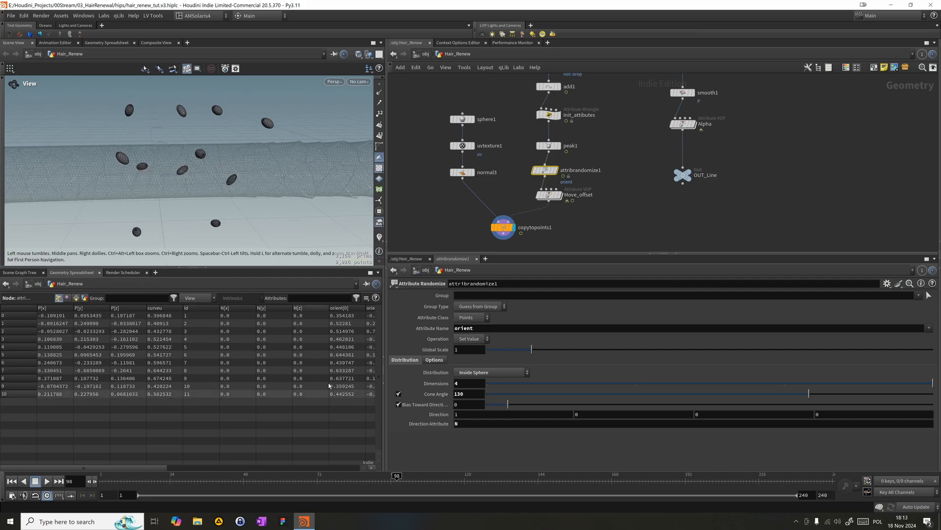
click(398, 404)
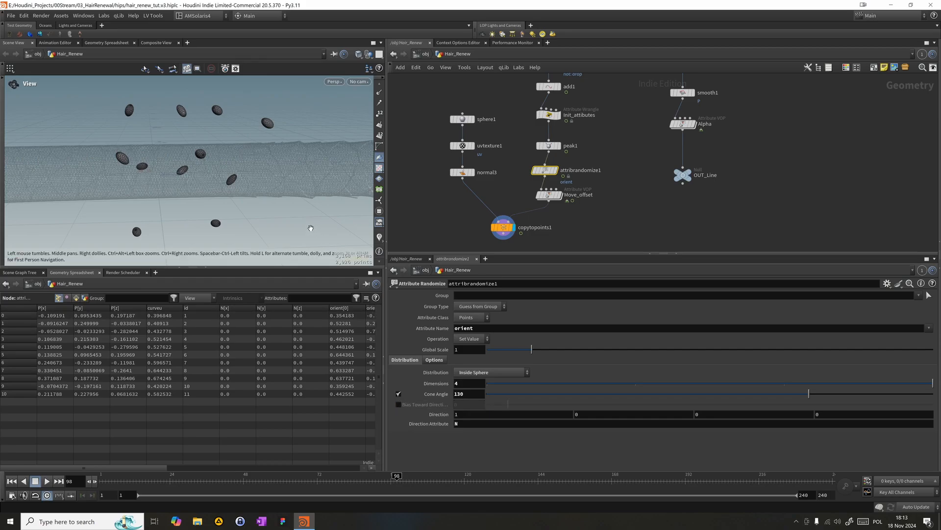
- Align attribrandomize1 under peak1 and move copytopoints1 and Move_offset lower to space out the node chain
middle_drag(596, 204, 610, 181)
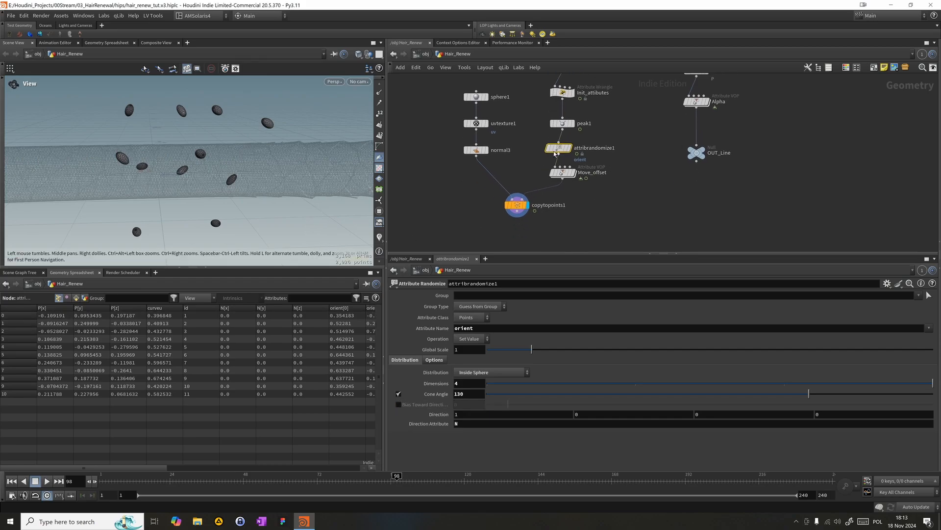
drag(559, 147, 563, 149)
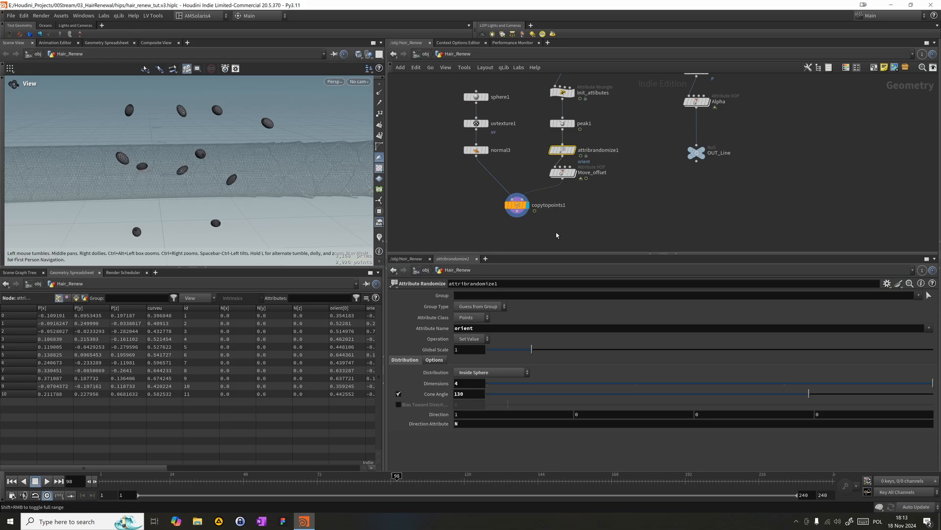
middle_drag(563, 221, 582, 198)
drag(533, 186, 508, 230)
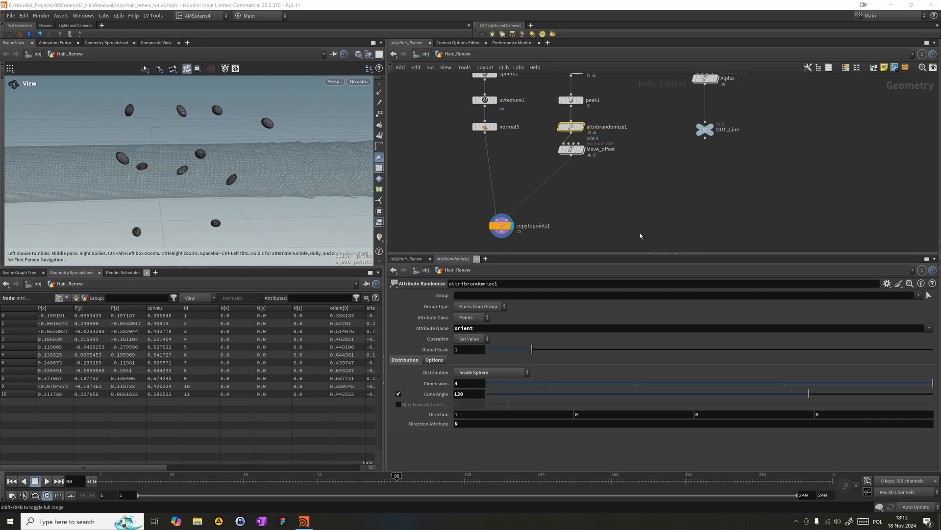
drag(572, 149, 572, 164)
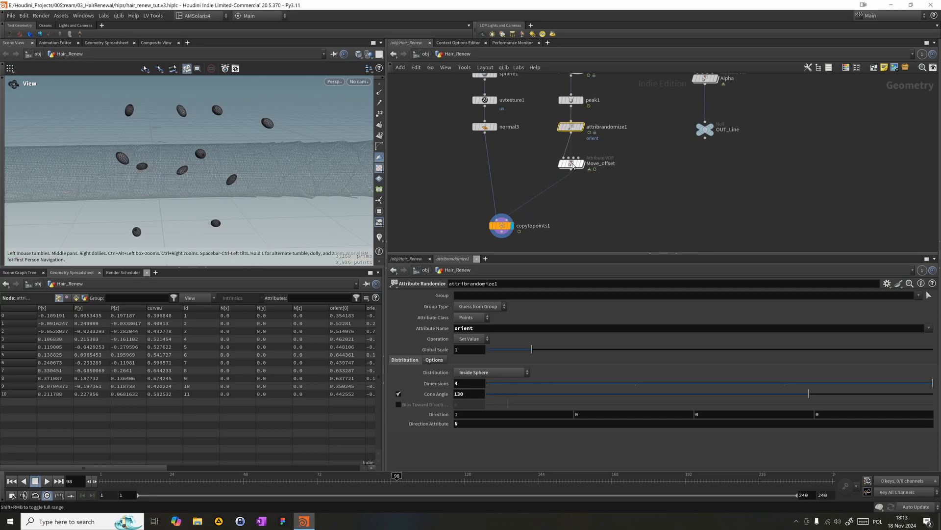
middle_drag(524, 142, 536, 157)
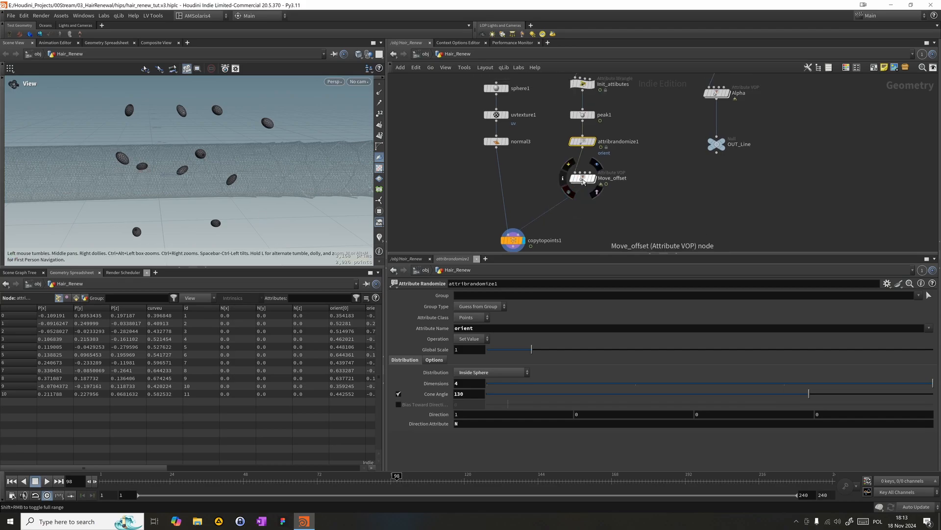
- Open the Move_offset VOP network and frame its nodes
double_click(581, 177)
key(h)
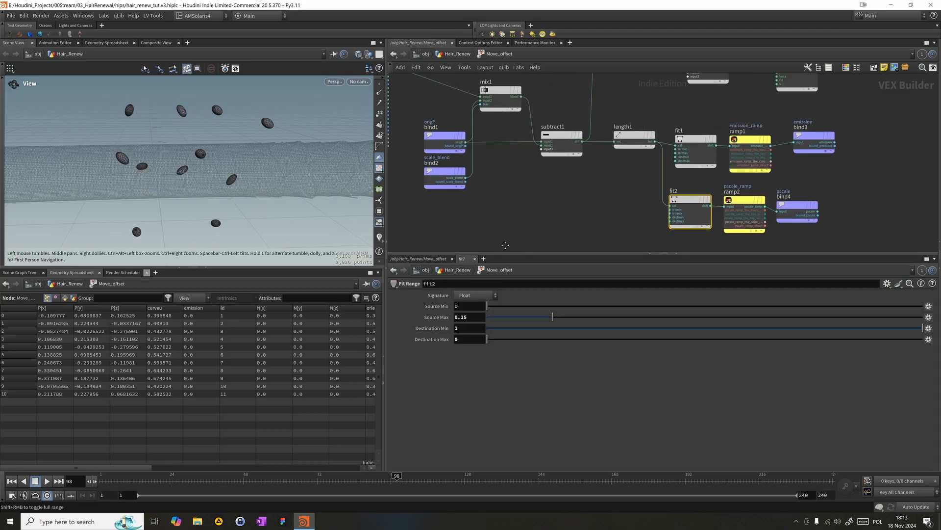
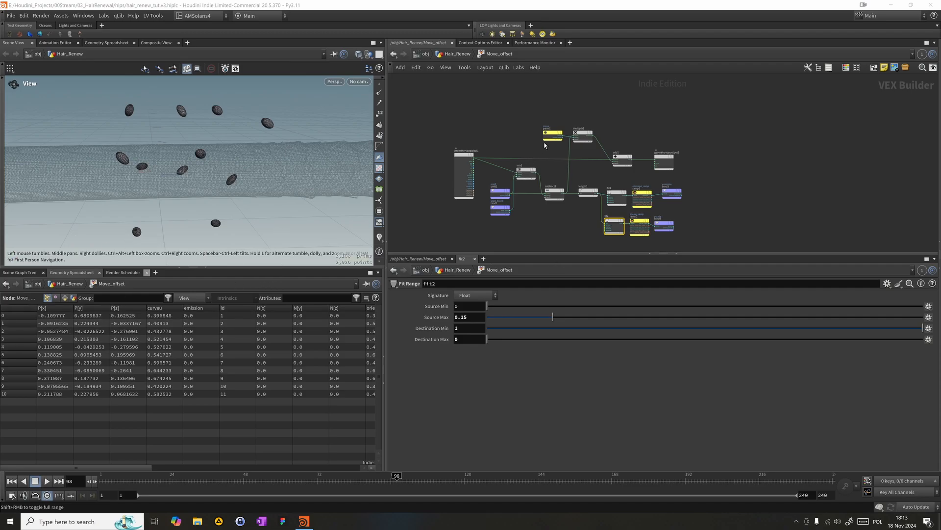
- Add a Bind node above the geometryvopglobal1 node in the Move_offset network
key(Tab)
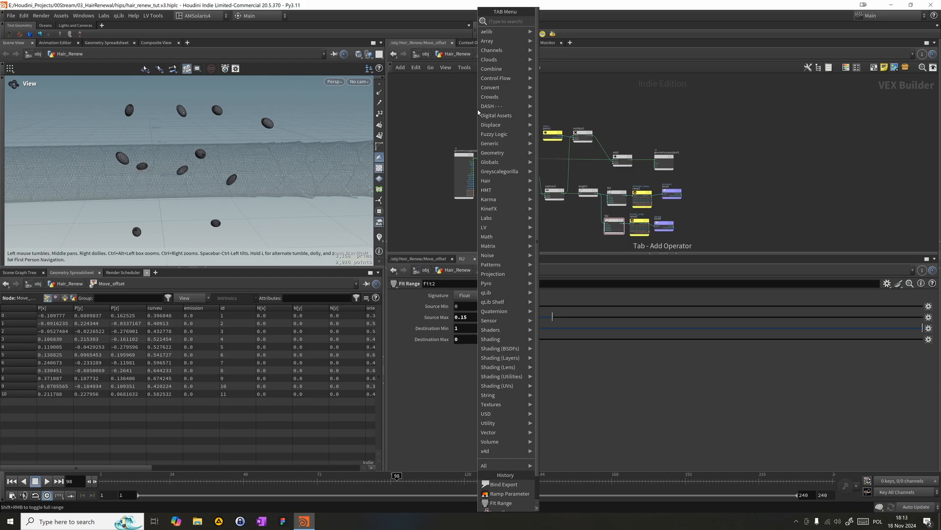
text(bind)
key(Return)
click(452, 96)
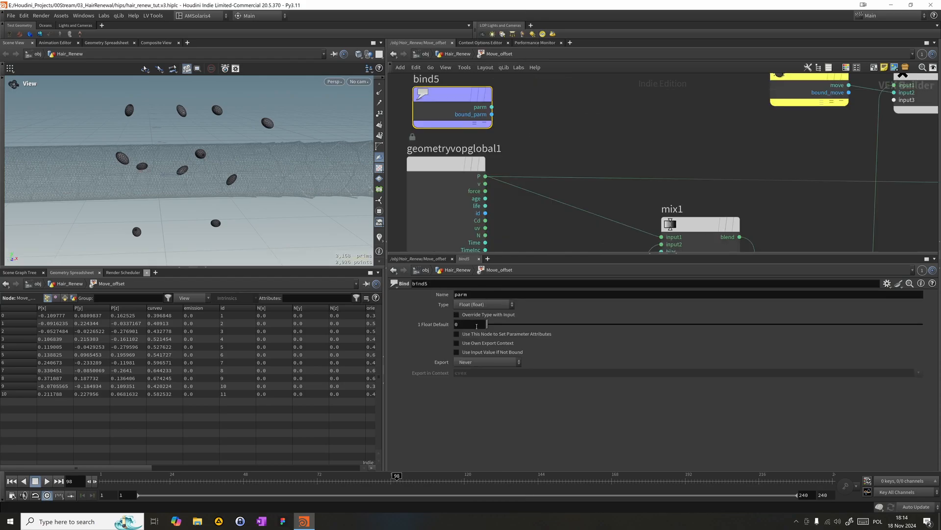
- Name the new Bind node's attribute orient and set its type to 4 Floats (vector4)
double_click(477, 294)
text(orie)
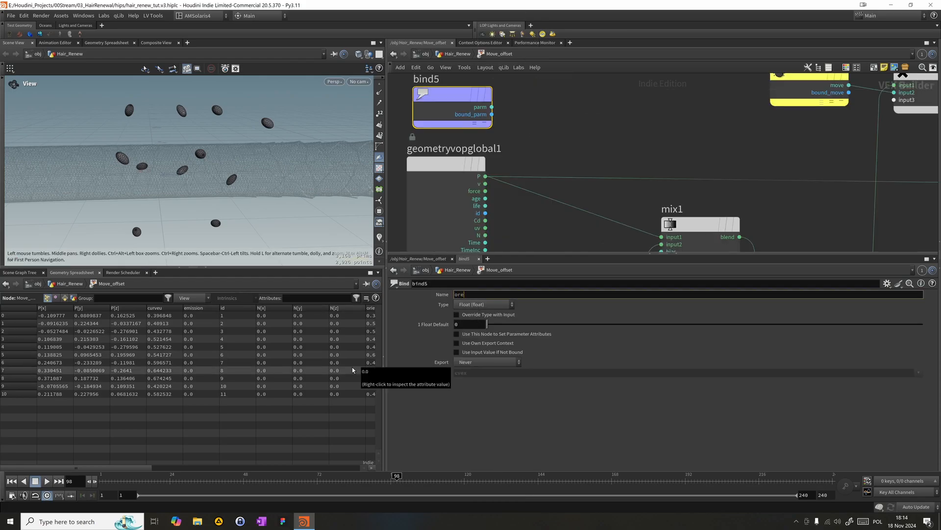
text(n)
key(Return)
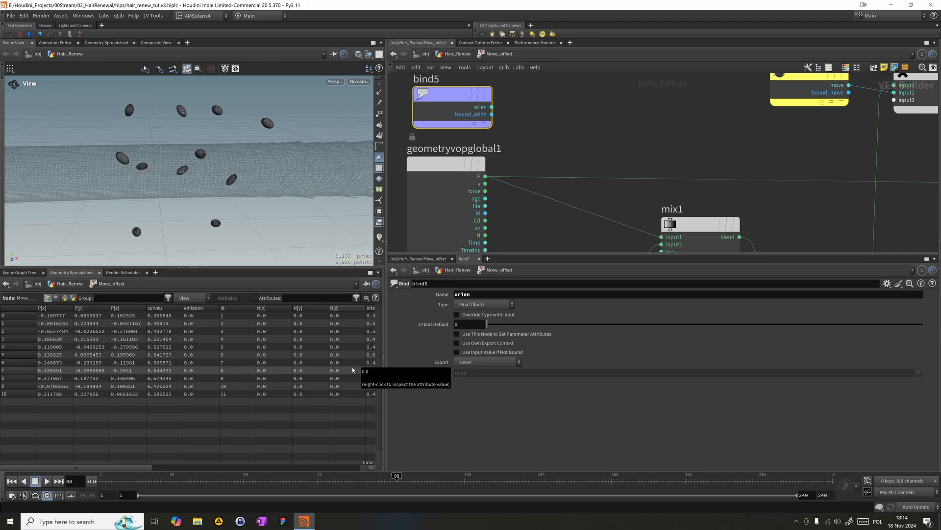
click(481, 296)
text(t)
key(Return)
click(494, 305)
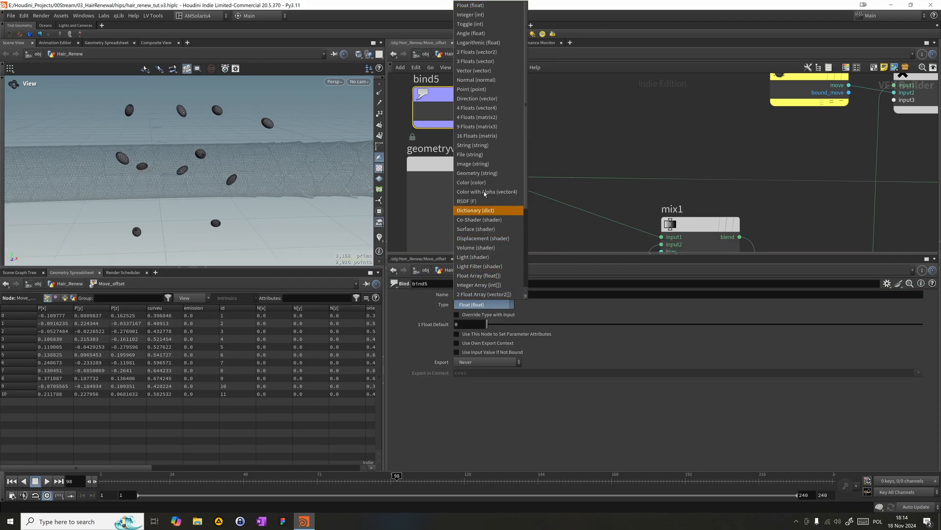
click(489, 107)
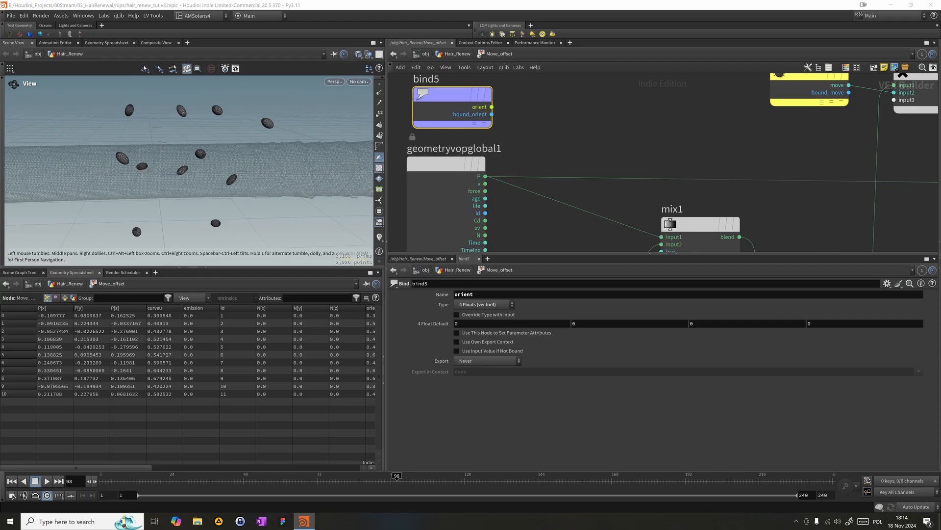
- Move the move parameter and multiply1 nodes down slightly to free space beside the orient Bind node
scroll(564, 162, down, 8)
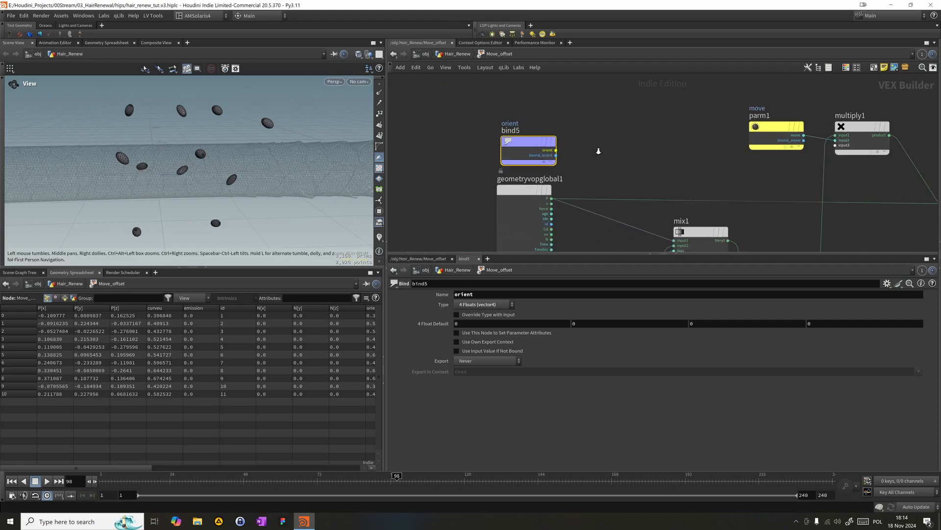
scroll(593, 153, up, 5)
drag(548, 136, 543, 114)
middle_drag(619, 143, 544, 155)
scroll(562, 140, down, 1)
drag(561, 143, 698, 121)
drag(698, 122, 699, 152)
- Add a Quaternion to Matrix3 node beside the orient Bind node and connect the orient output to its quaternion input
click(564, 134)
key(Tab)
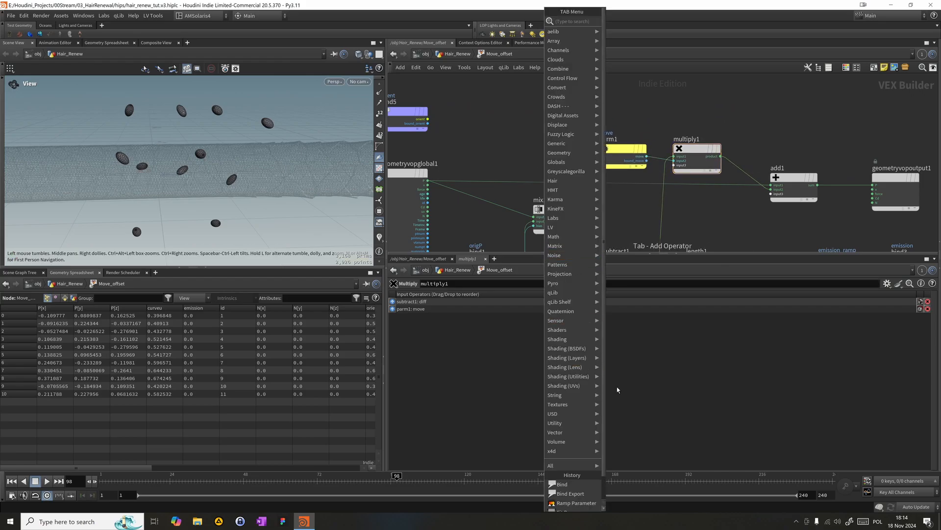
text(quta)
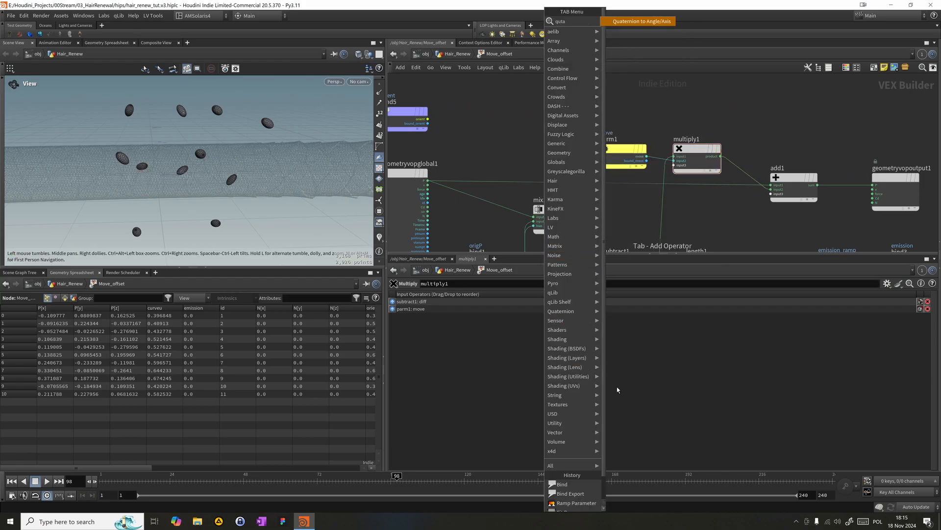
key(BackSpace)
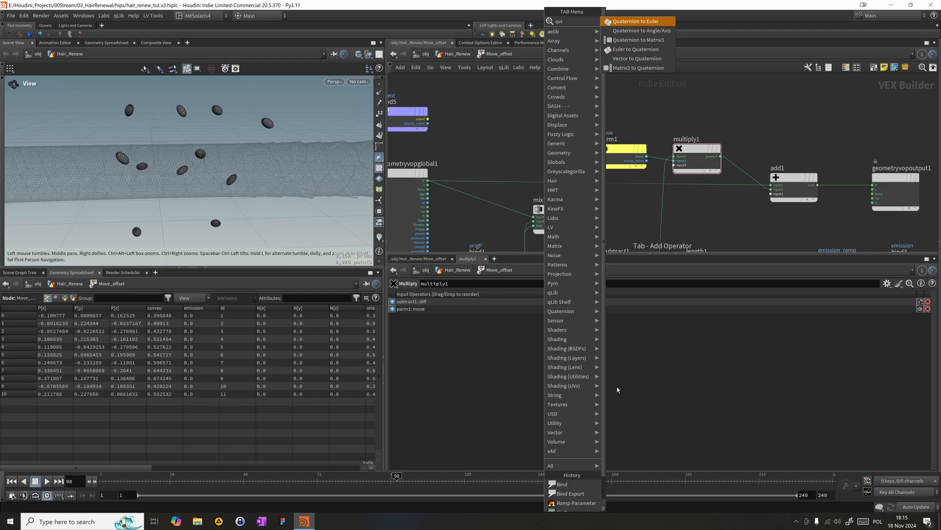
key(Down)
key(Down)
key(Return)
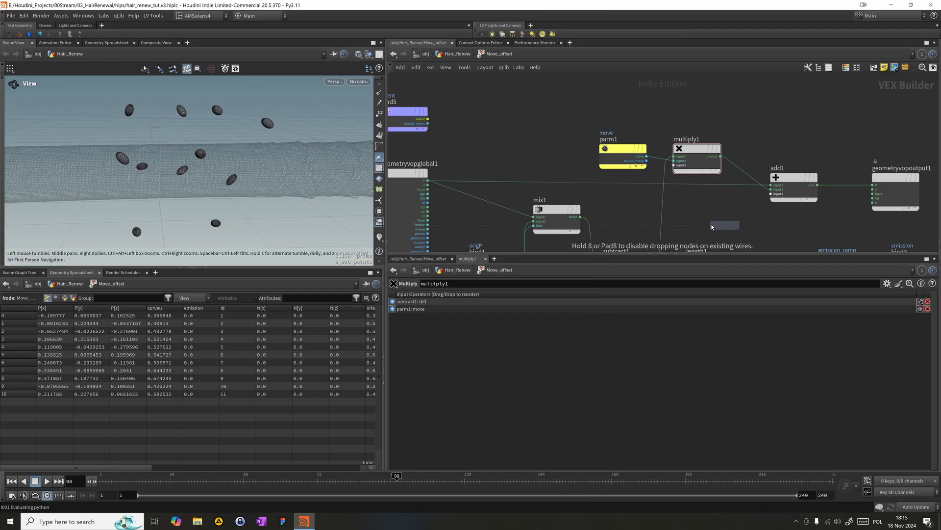
click(472, 124)
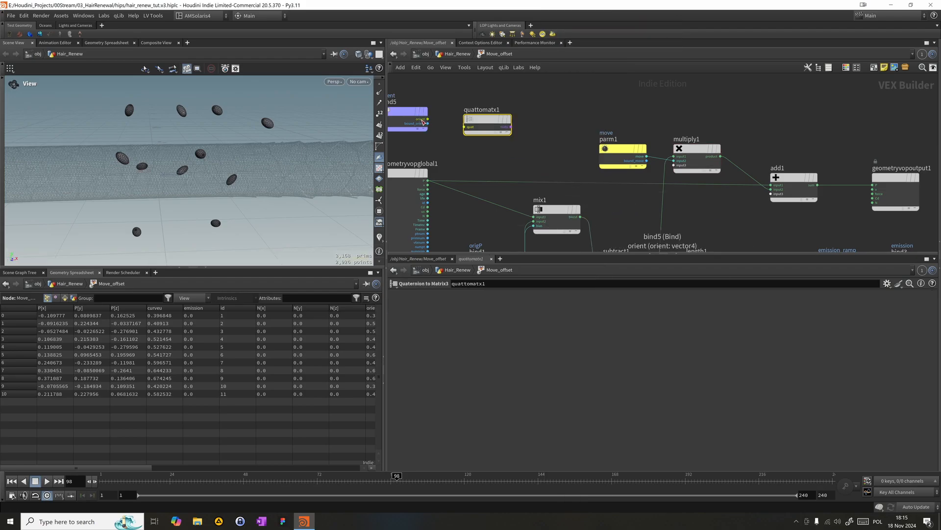
drag(426, 121, 489, 117)
middle_drag(489, 119, 550, 118)
drag(451, 79, 477, 128)
drag(559, 151, 504, 78)
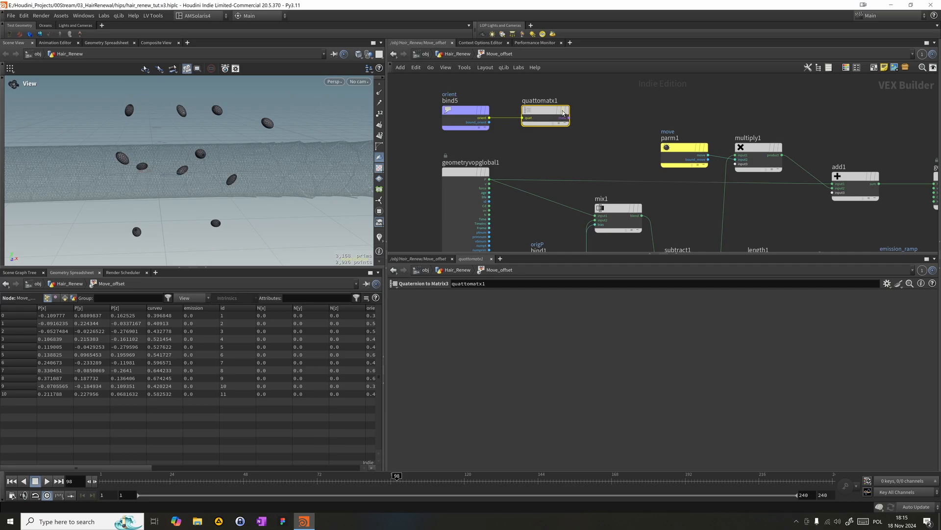
- Add a Rotate node after the Quaternion to Matrix3 node and feed the converted matrix into its matrix input
middle_drag(563, 113, 541, 105)
key(Tab)
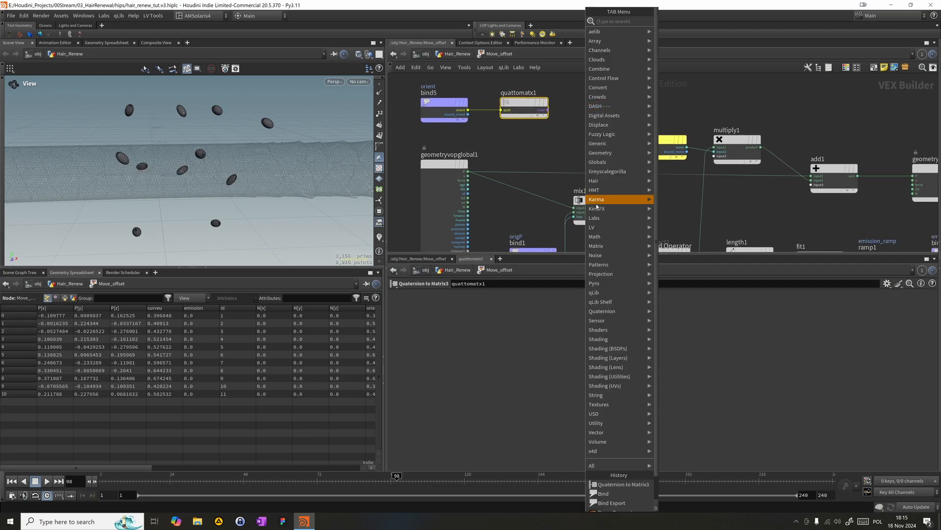
text(rot)
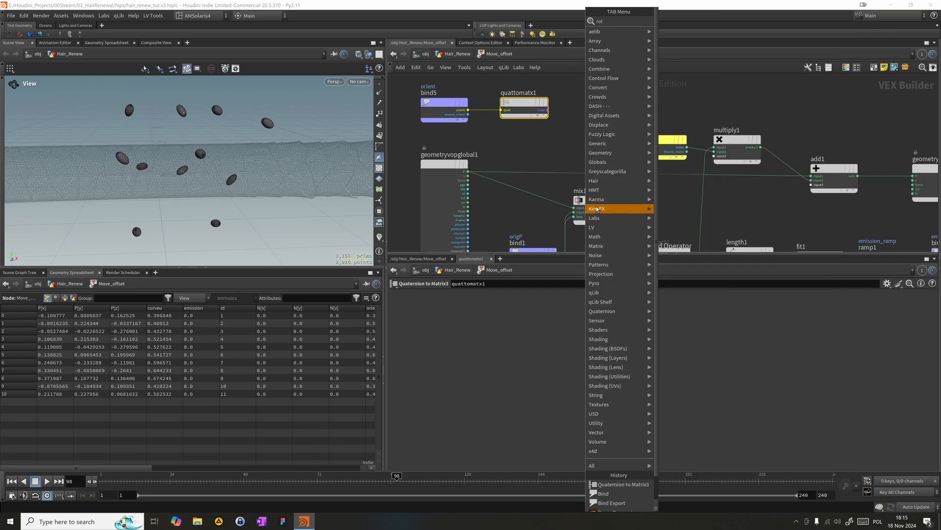
key(Return)
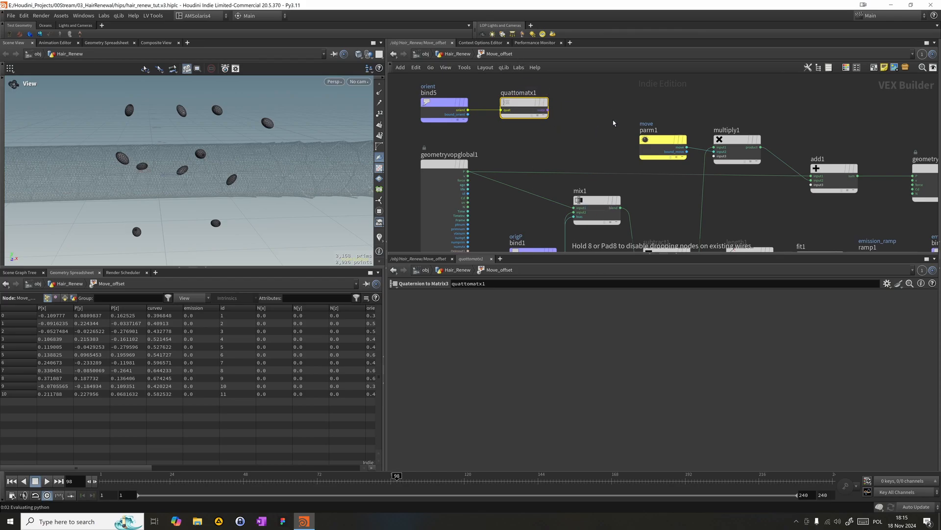
click(614, 122)
drag(613, 119, 592, 106)
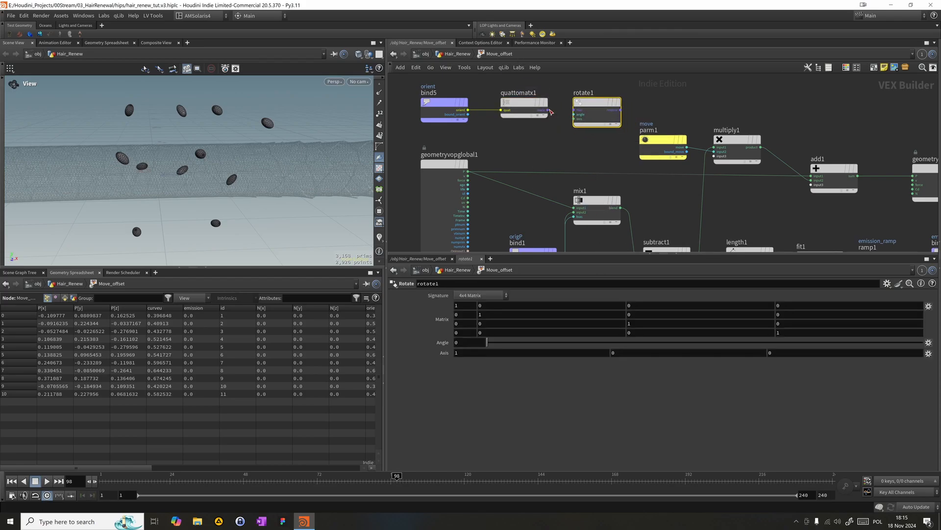
click(522, 102)
scroll(529, 91, up, 1)
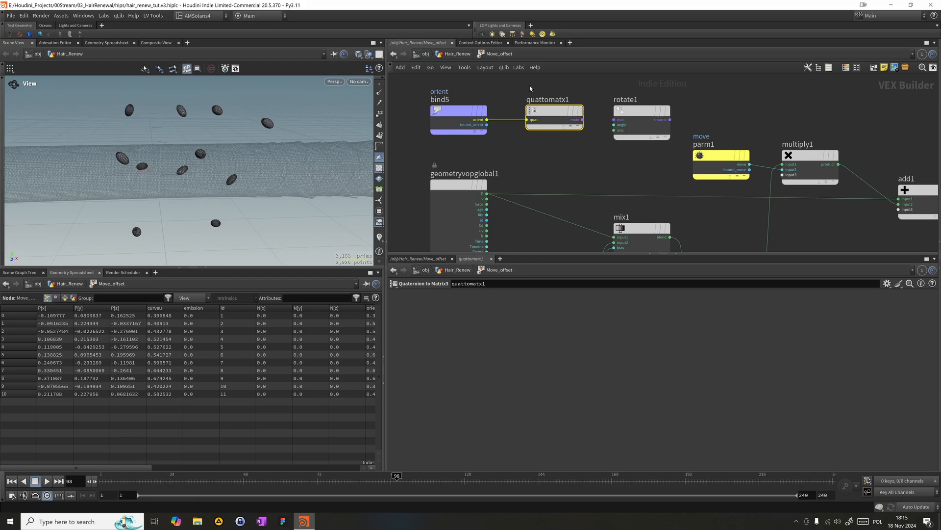
click(456, 119)
click(554, 117)
drag(584, 122, 613, 120)
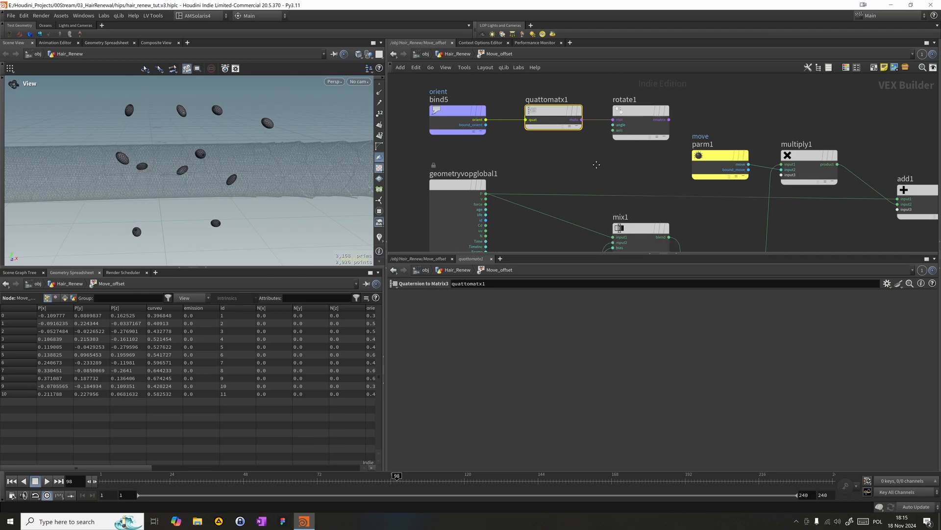
- Add a Matrix3 to Quaternion node wired to the Rotate node's output
scroll(584, 154, down, 3)
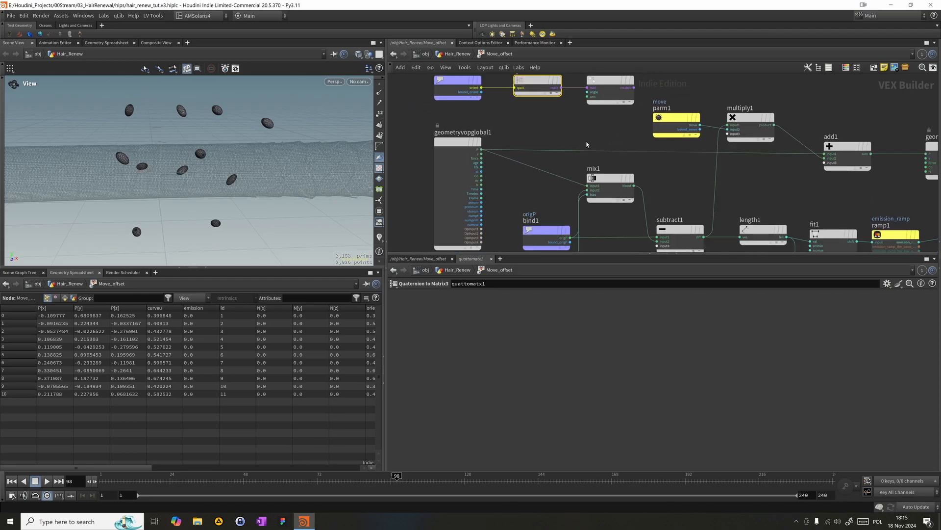
middle_drag(612, 143, 645, 177)
scroll(647, 177, down, 1)
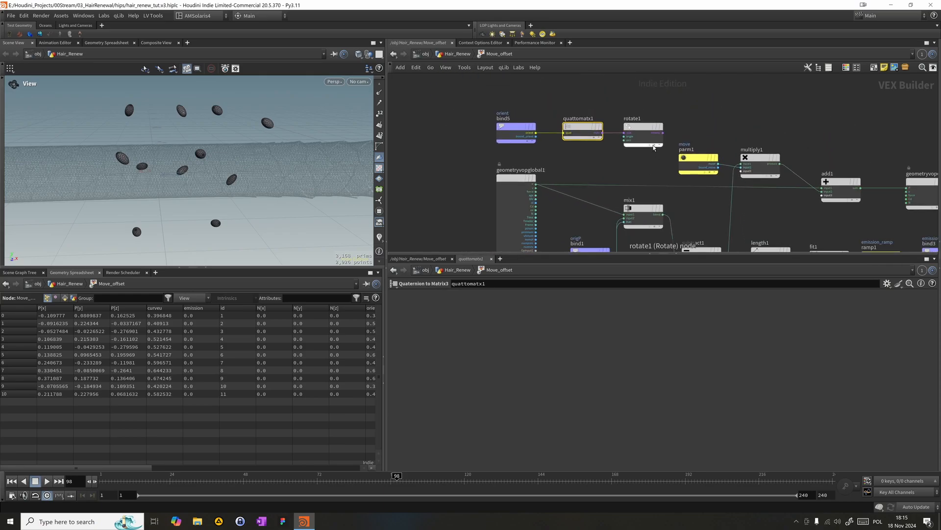
click(663, 133)
key(Tab)
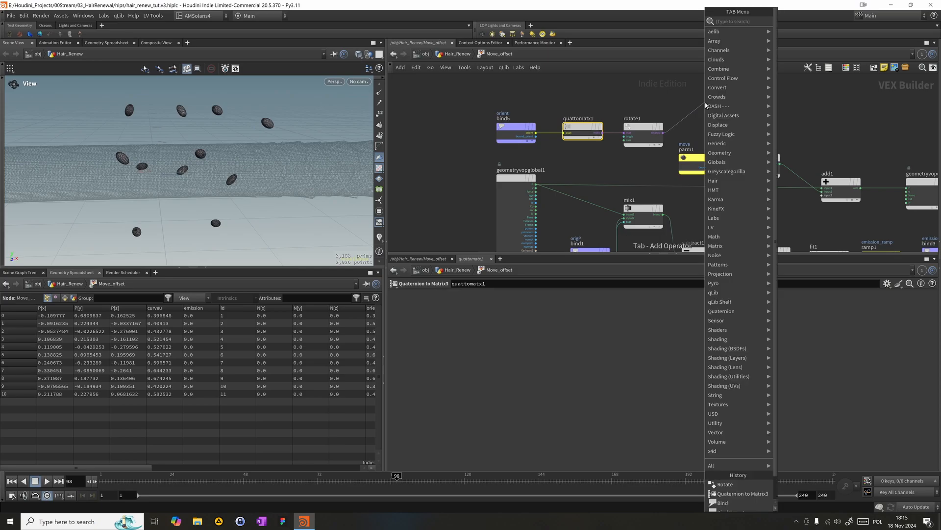
text(mat)
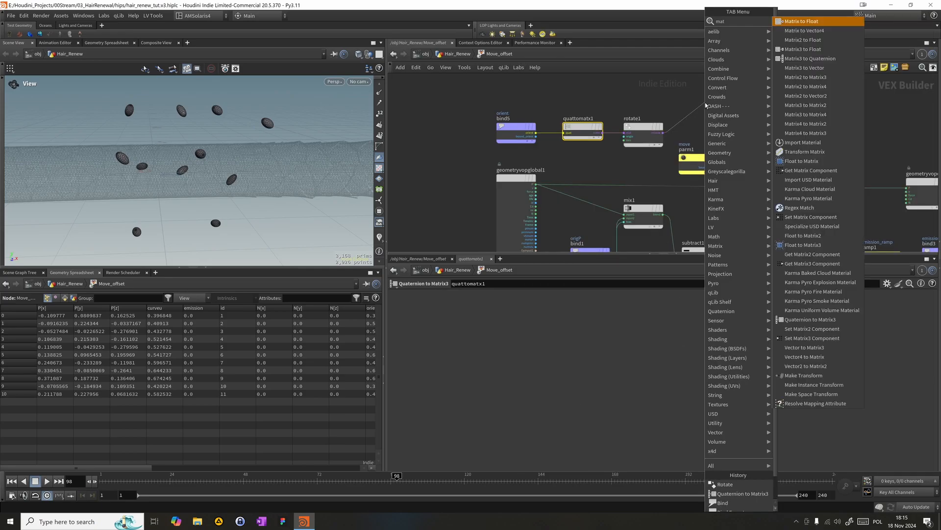
text(r)
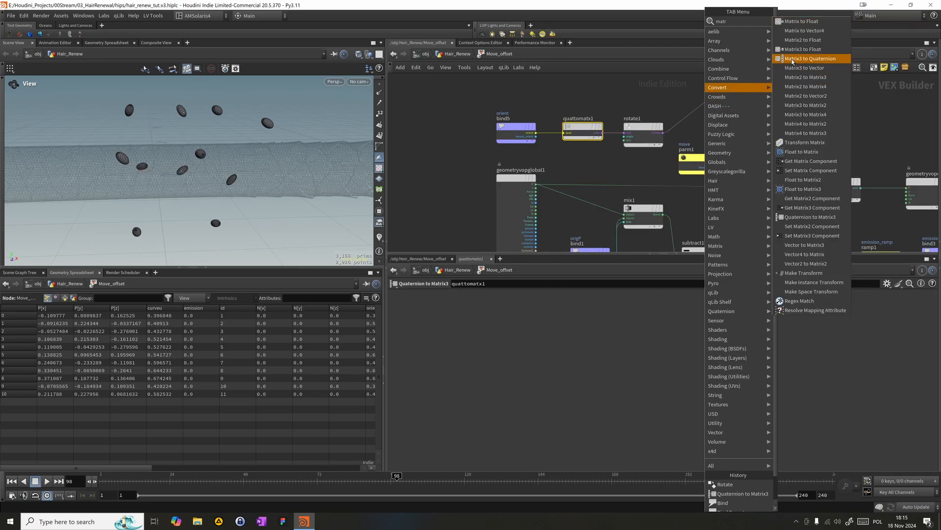
click(793, 58)
click(708, 105)
- Add a Bind Export node after the Matrix3 to Quaternion node and connect the quaternion output to its input
key(Tab)
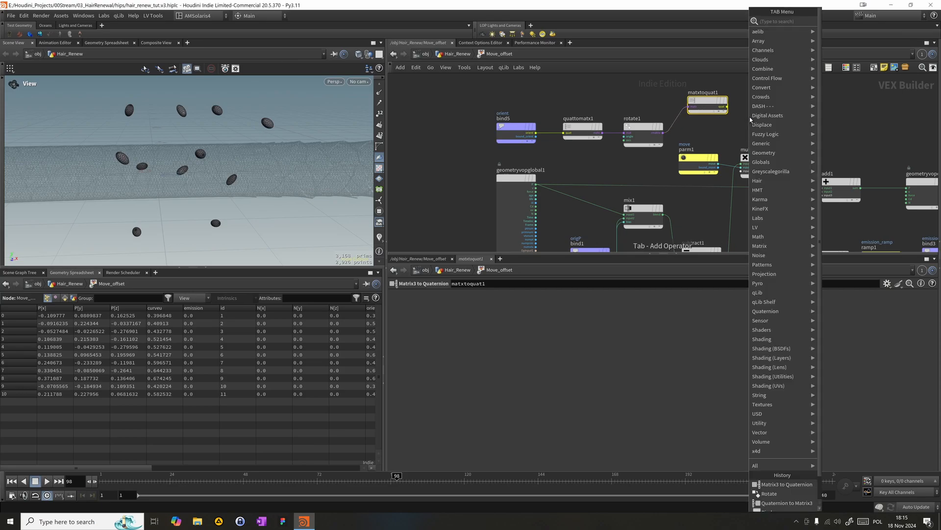
text(bi)
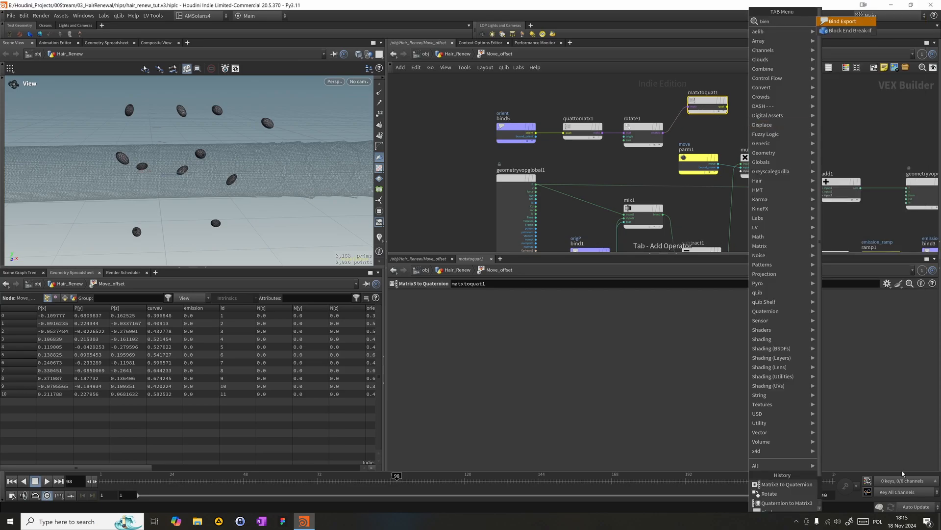
text(nde)
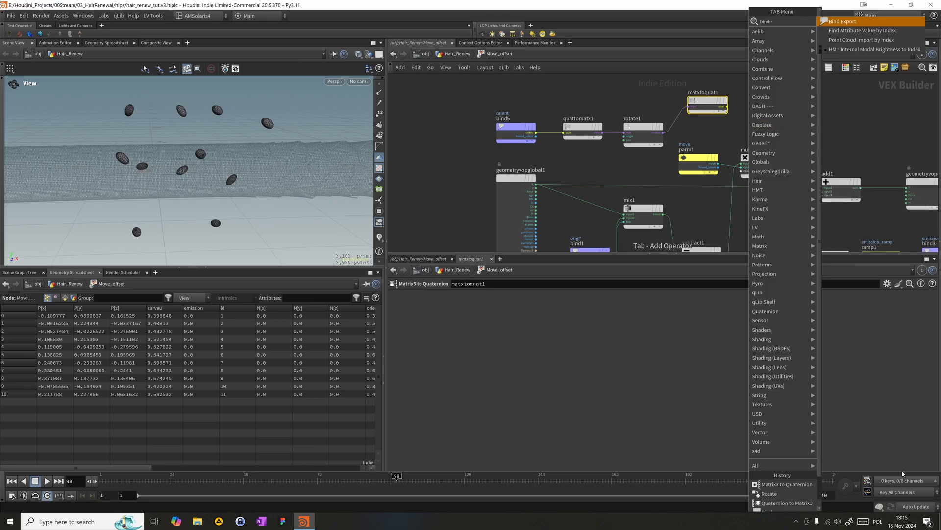
key(Return)
click(729, 106)
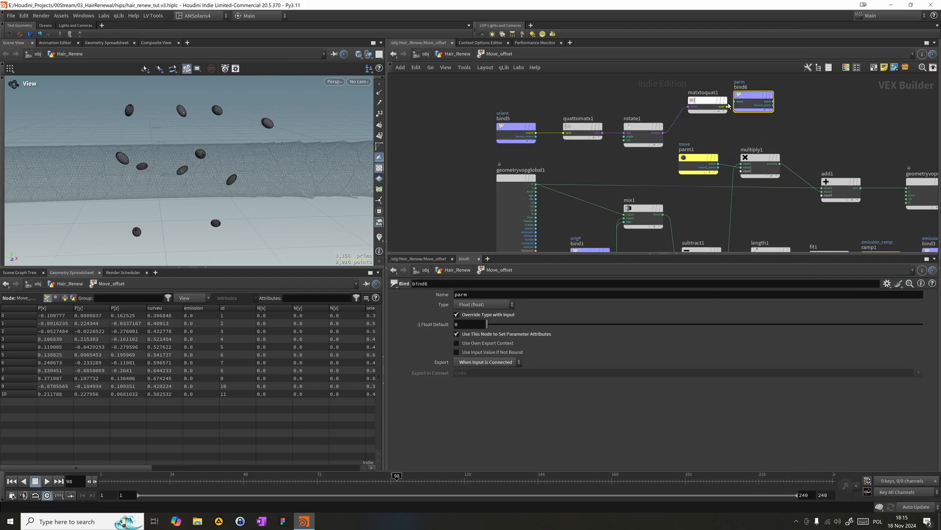
mouse_move(729, 106)
mouse_down()
mouse_move(715, 109)
mouse_move(737, 102)
mouse_up()
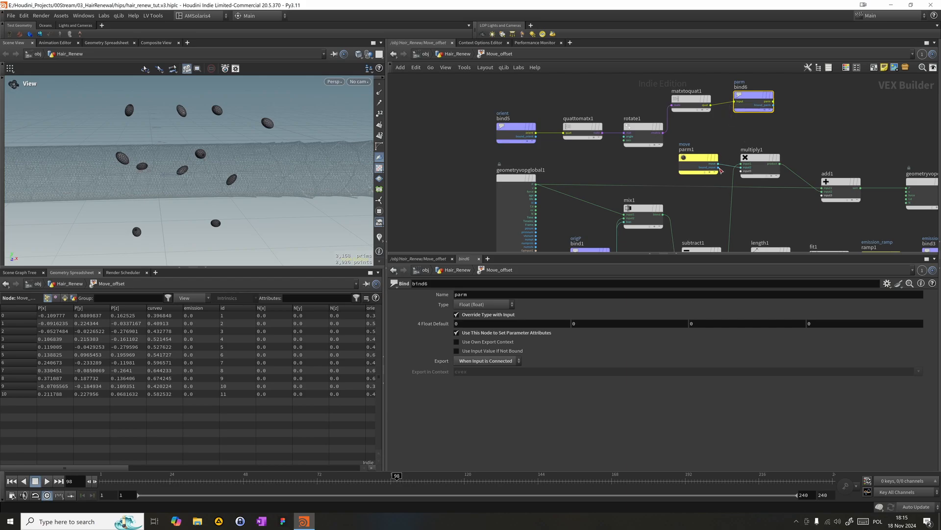
- Name the exported attribute orient and set its type to 4 Floats (vector4)
double_click(480, 298)
text(orient)
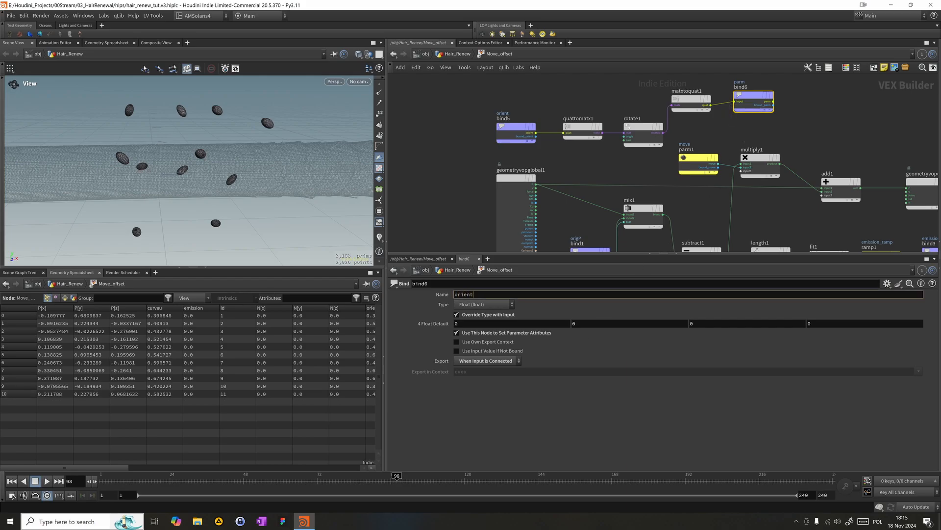
key(Return)
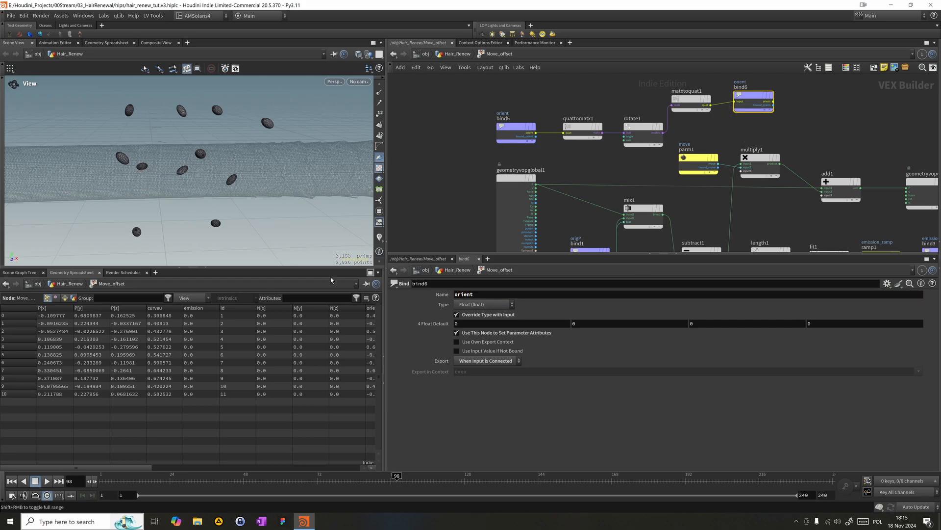
click(468, 305)
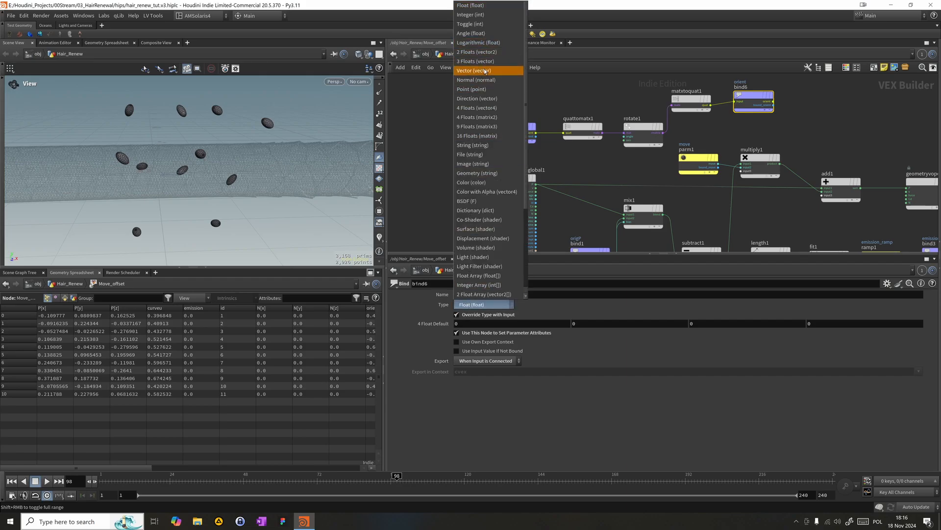
click(494, 109)
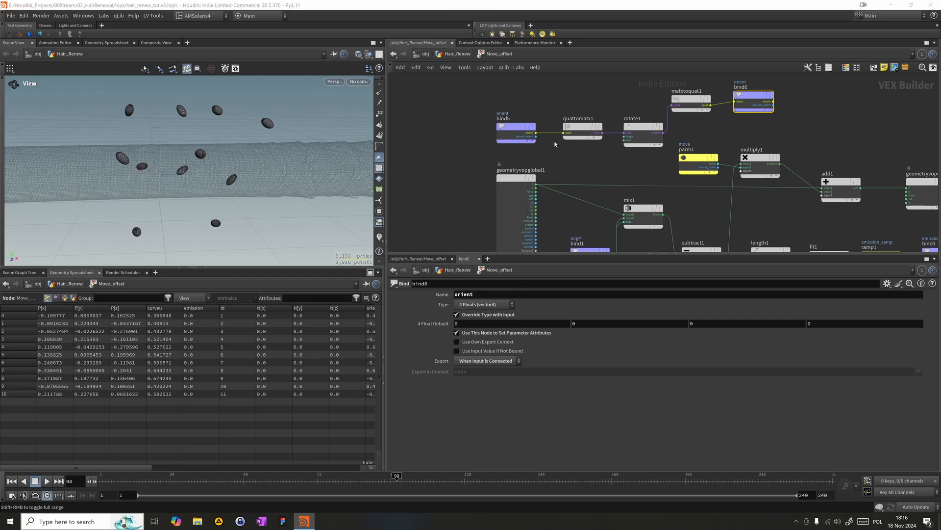
- Shift the orient export node slightly away from the Matrix3 to Quaternion node and return to the Hair_Renew network
drag(757, 96, 763, 99)
middle_drag(763, 99, 792, 82)
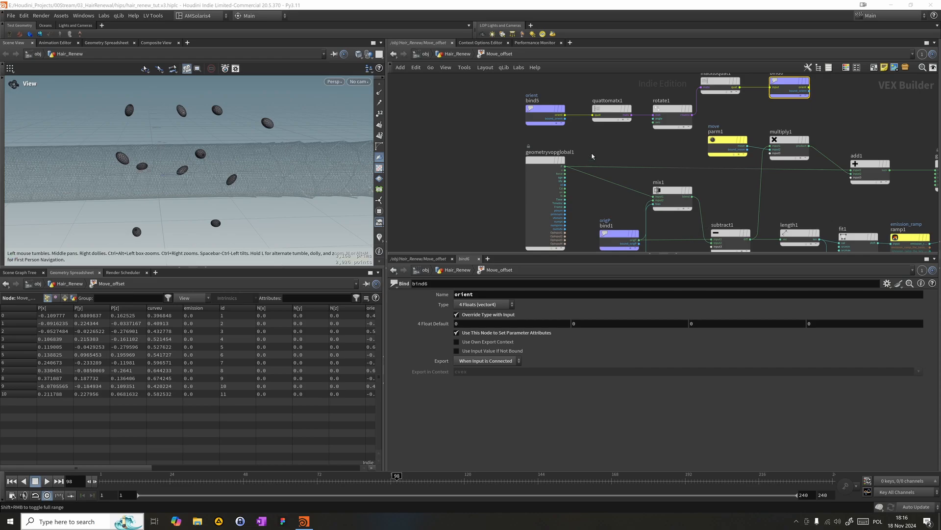
click(457, 54)
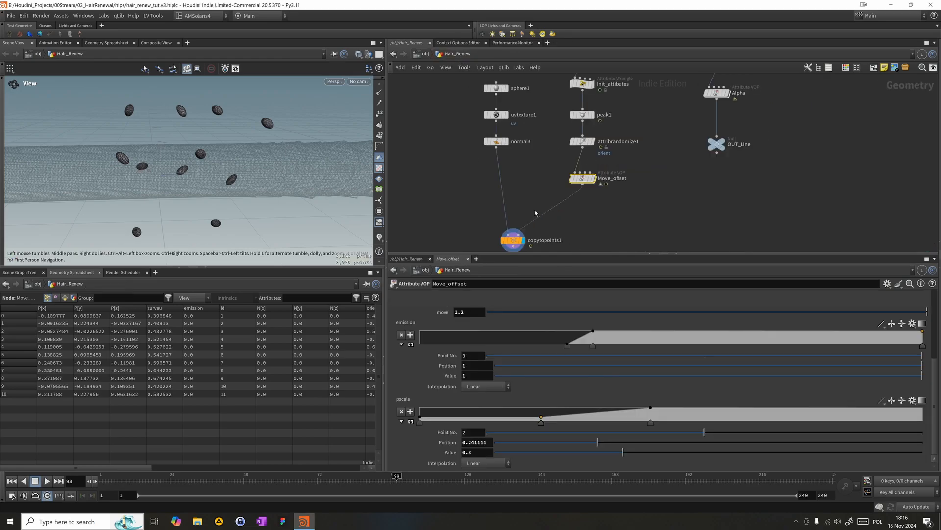
- Inside the Move_offset node, set the Rotate node's angle to about 0.49 to test the spheres' rotation
drag(196, 475, 402, 467)
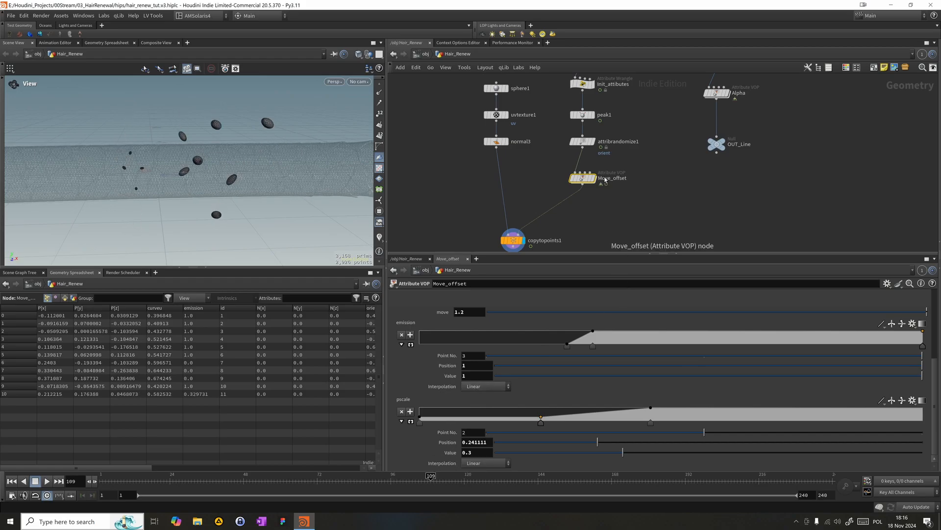
double_click(586, 177)
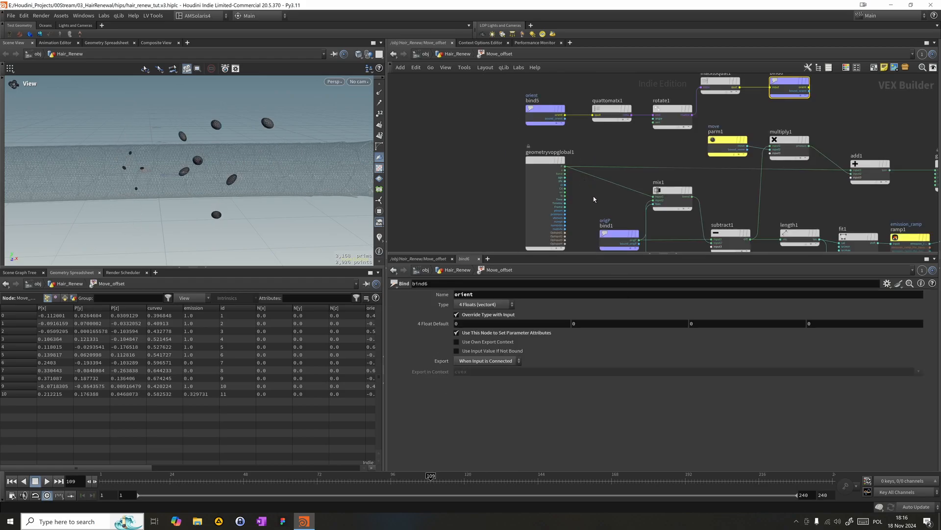
click(672, 120)
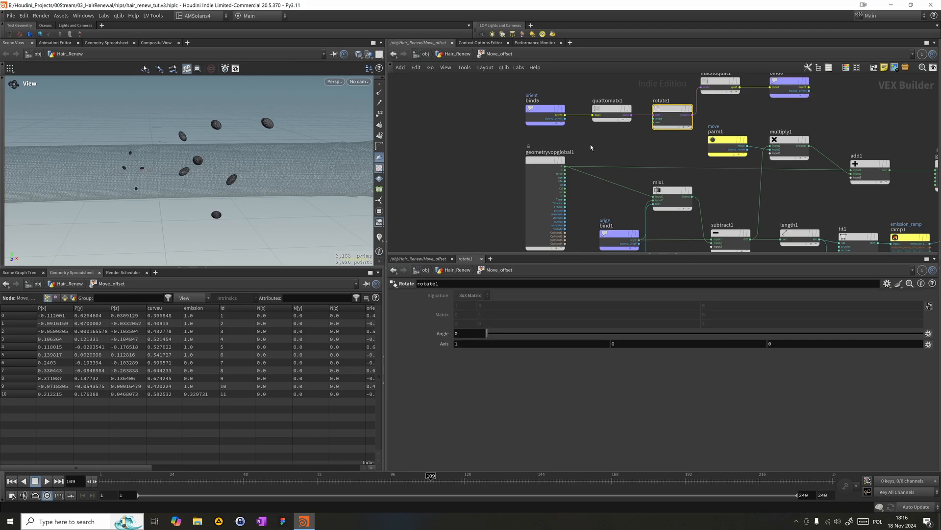
drag(508, 334, 809, 333)
drag(535, 321, 700, 321)
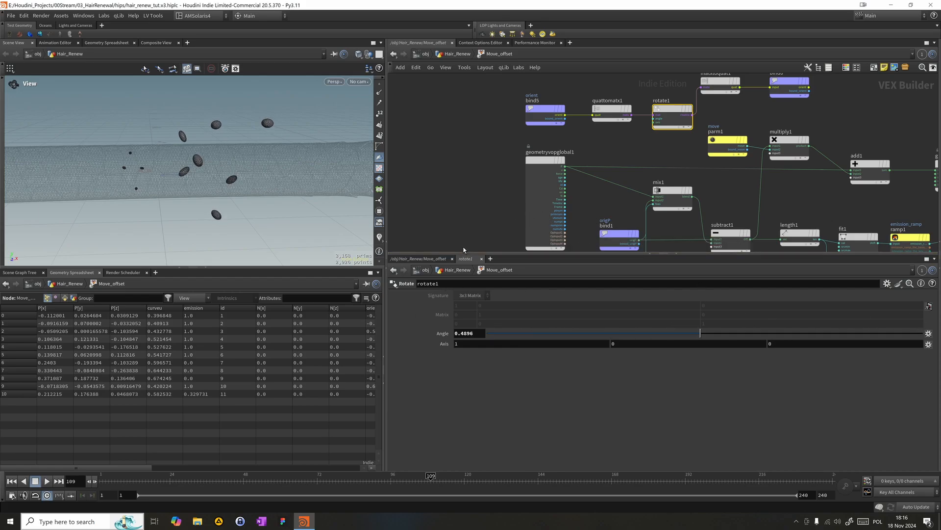
- Move the global parameters node aside, wire its Frame output into the Rotate node's angle, and play back the animation
scroll(562, 179, down, 2)
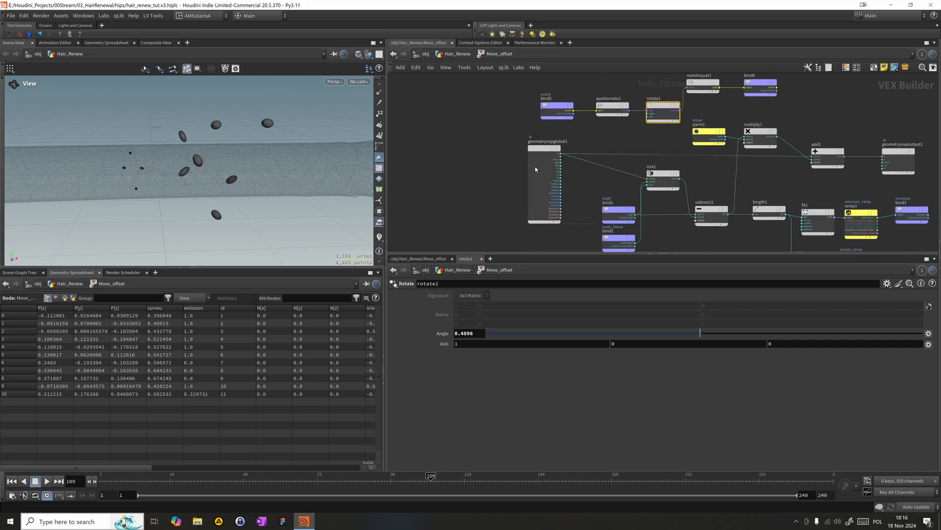
drag(535, 169, 505, 172)
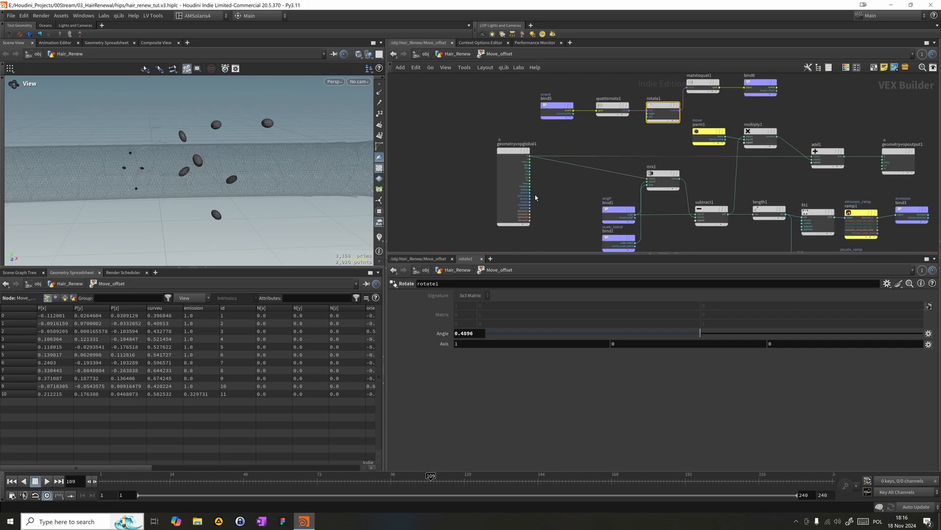
drag(531, 185, 652, 116)
click(47, 480)
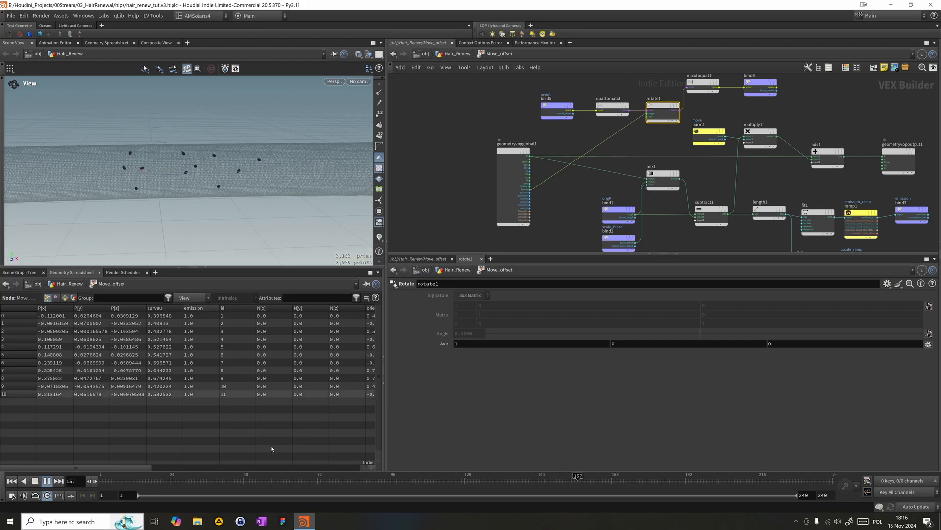
mouse_move(392, 481)
mouse_down()
mouse_move(447, 476)
mouse_move(350, 471)
mouse_move(400, 475)
mouse_up()
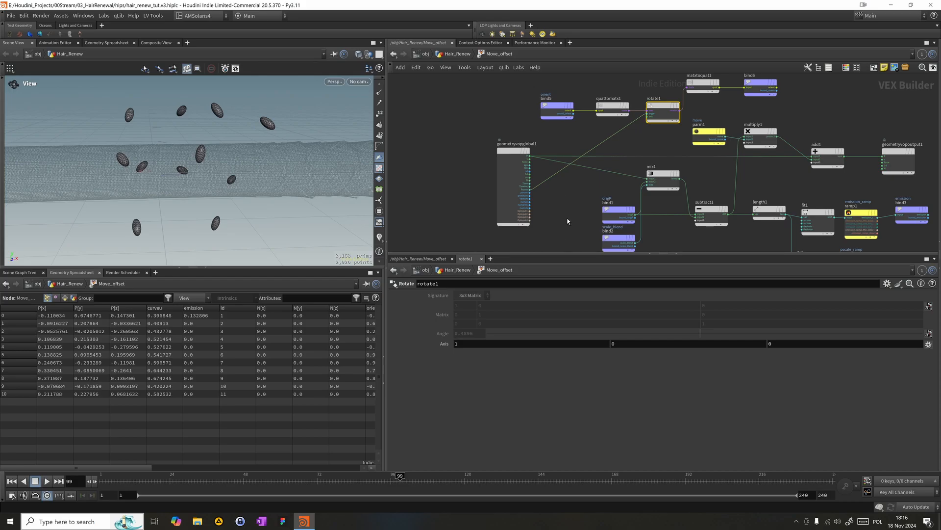
- Insert a Multiply node on the wire between the Frame output and the Rotate node's angle
key(Tab)
text(mul)
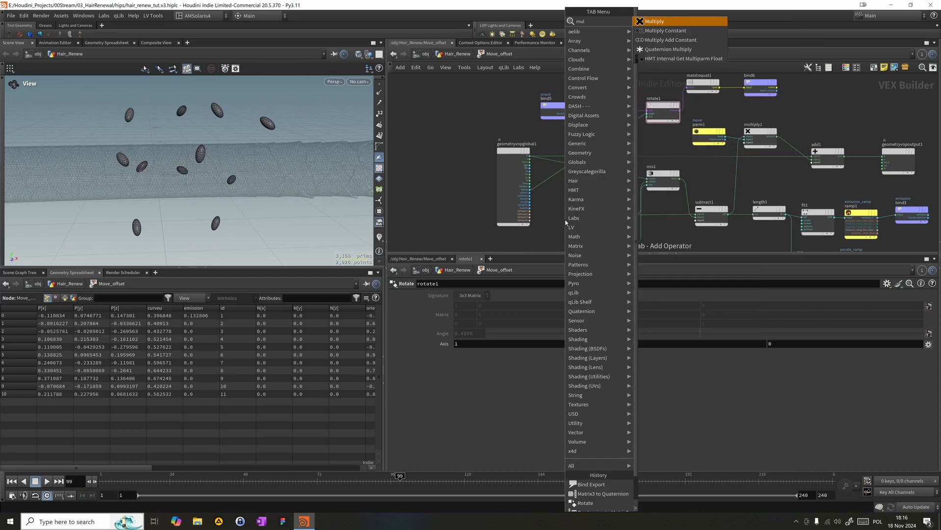
key(Return)
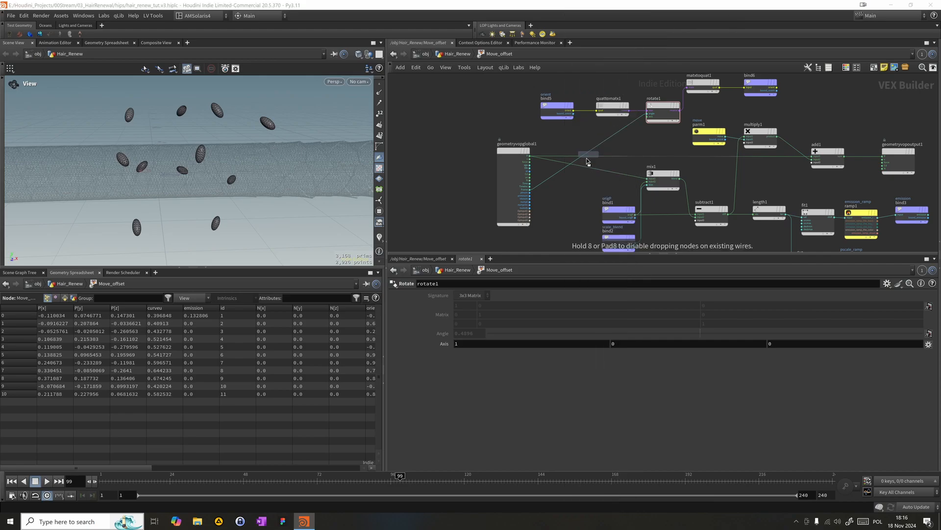
click(549, 186)
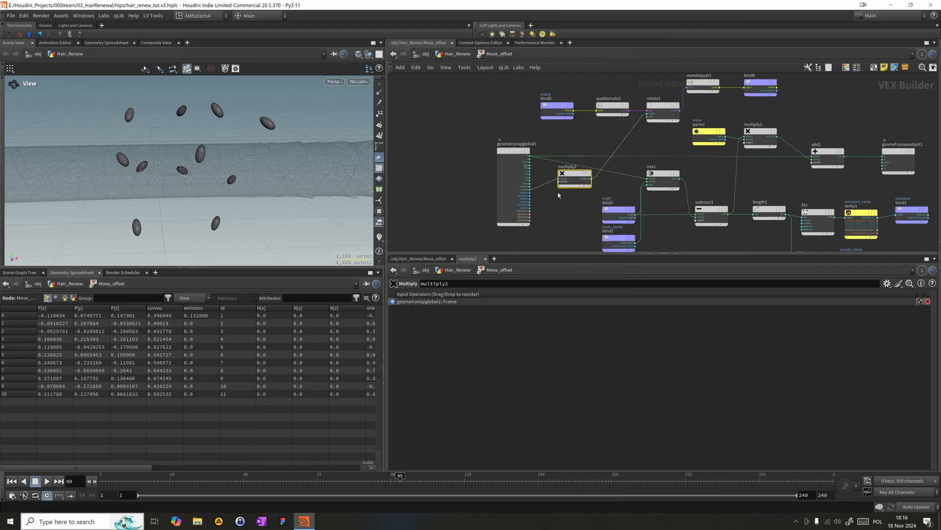
- Add a Parameter node below the global parameters node and wire it into the new Multiply node's second input
key(Tab)
text(pra)
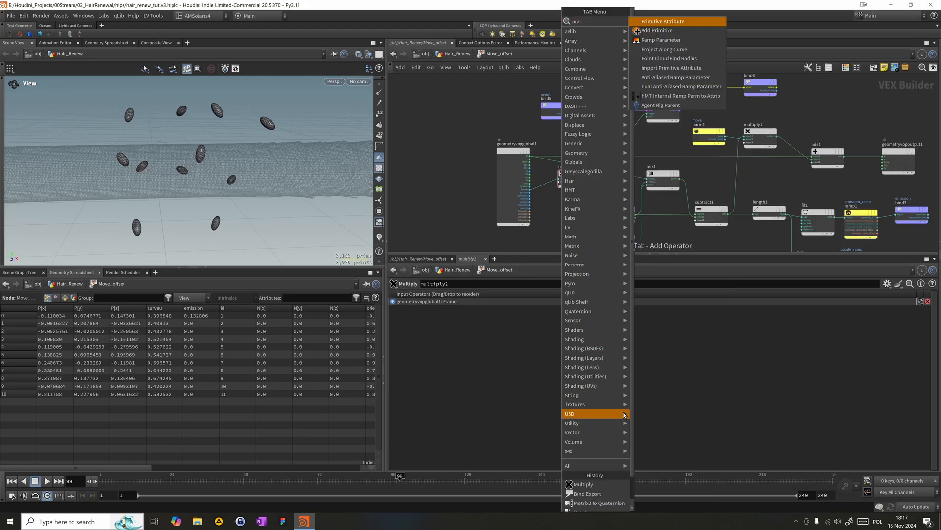
key(BackSpace)
key(BackSpace)
text(ara)
key(Return)
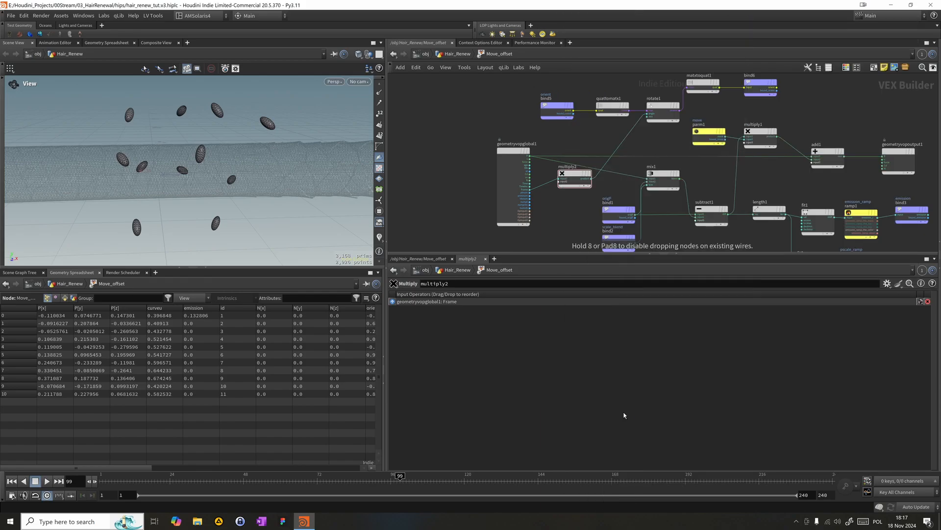
click(546, 228)
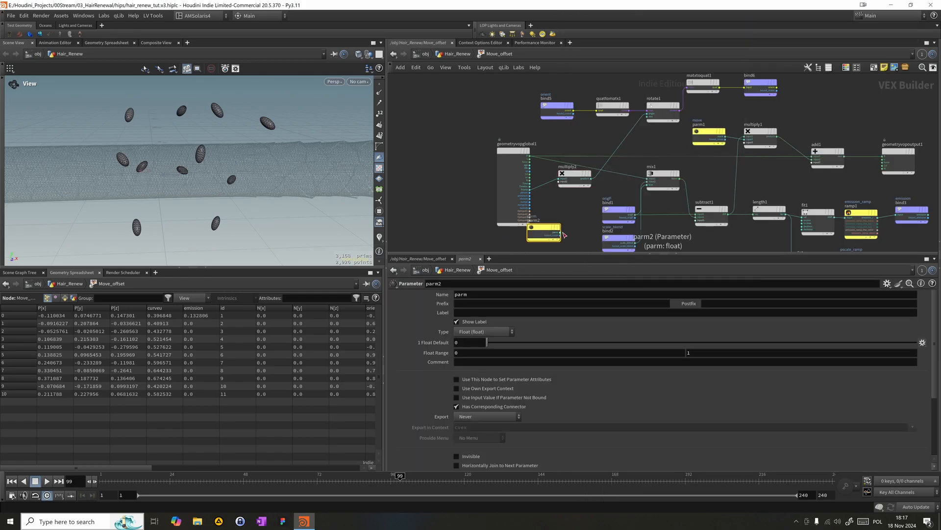
drag(561, 232, 529, 243)
- Name the new parameter time_scale and label it Time Scale
click(474, 294)
text(time)
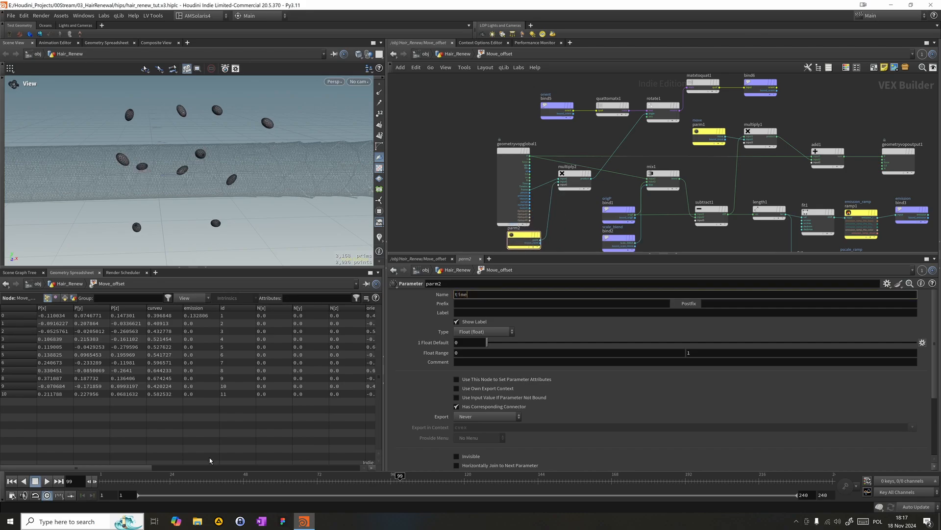
text(_sclae)
key(Tab)
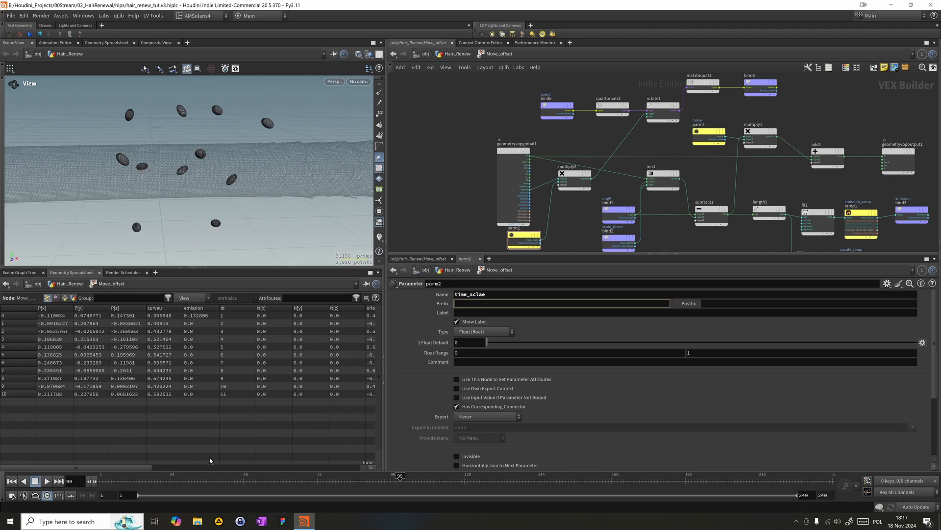
drag(479, 295, 487, 295)
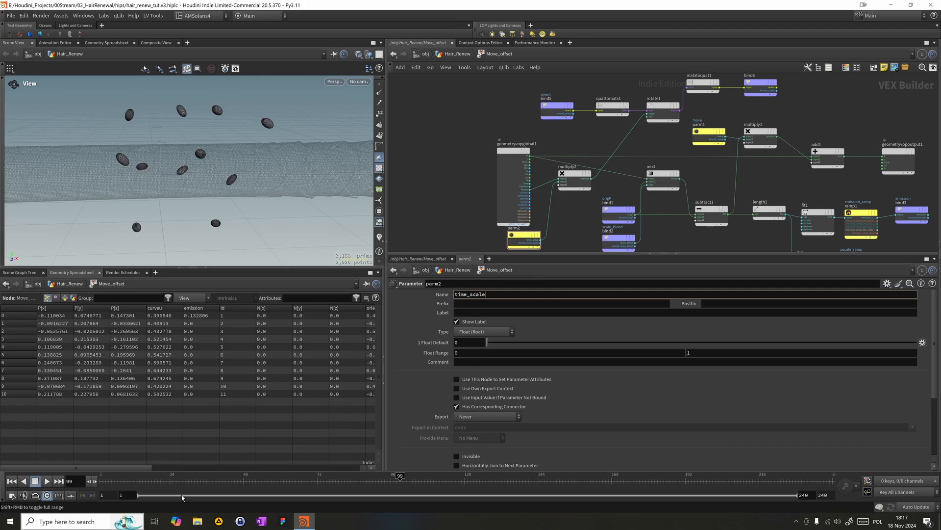
key(Tab)
key(Tab)
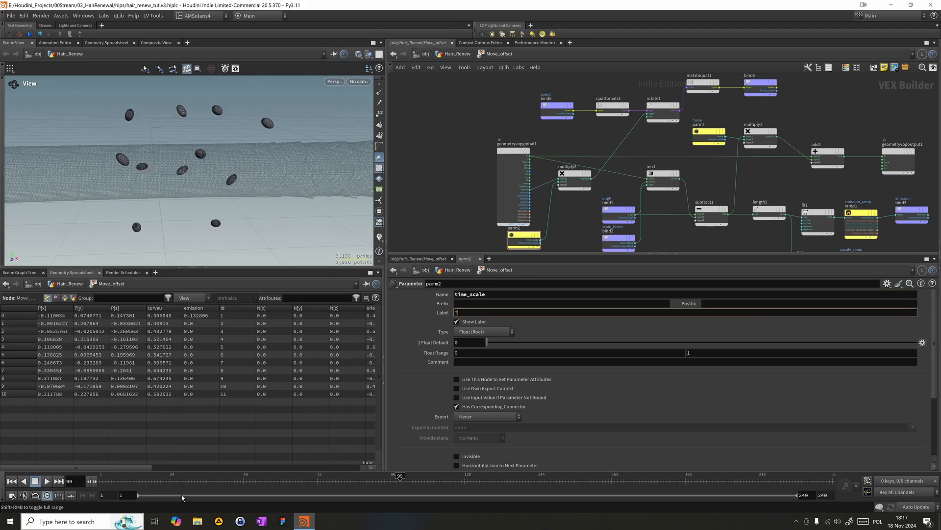
text(Time Scale)
key(Return)
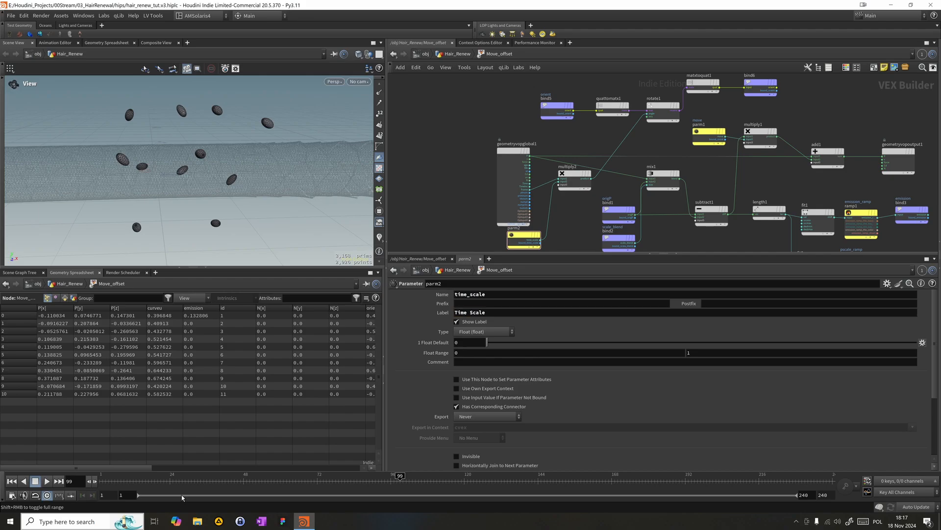
- Return to the Hair_Renew network and set Move_offset's Time Scale to 0.04
click(456, 53)
scroll(503, 465, down, 5)
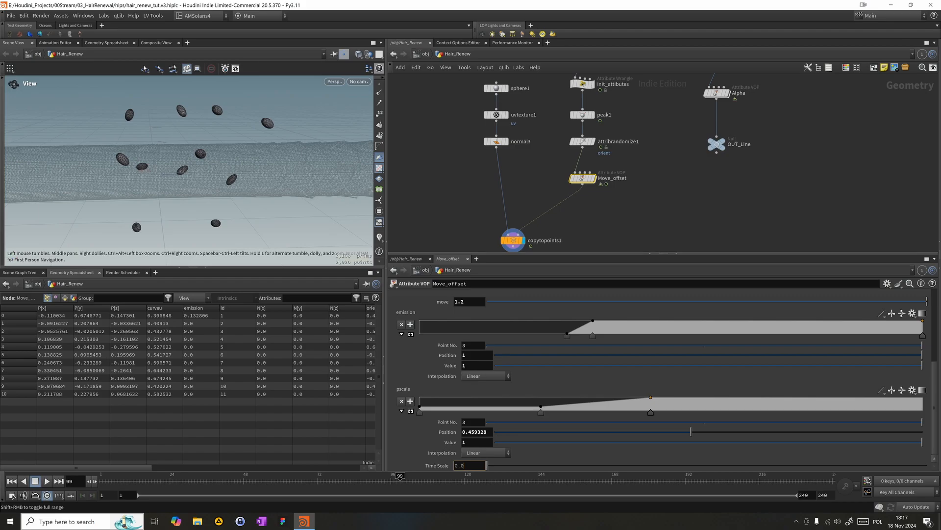
text(4)
key(Return)
- Play back and scrub the animation to check the rotation speed of the copied spheres
click(48, 481)
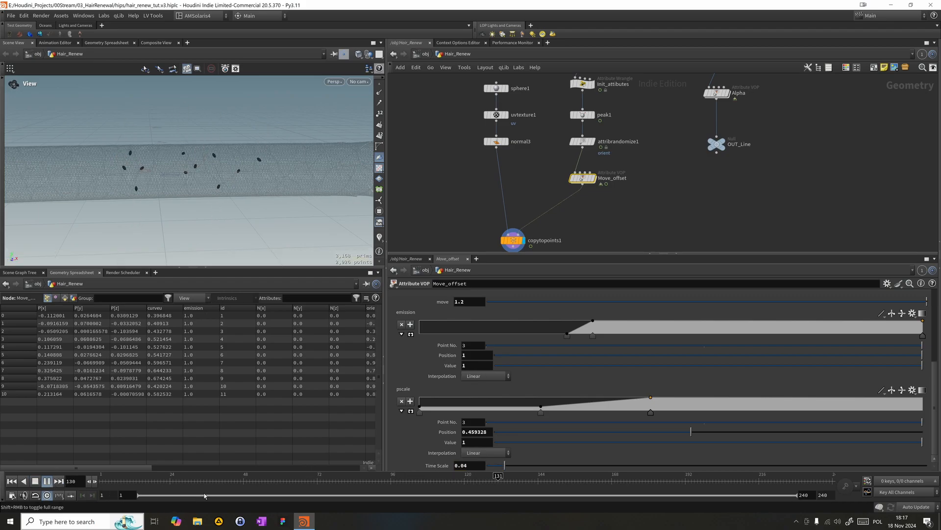
click(280, 480)
click(118, 478)
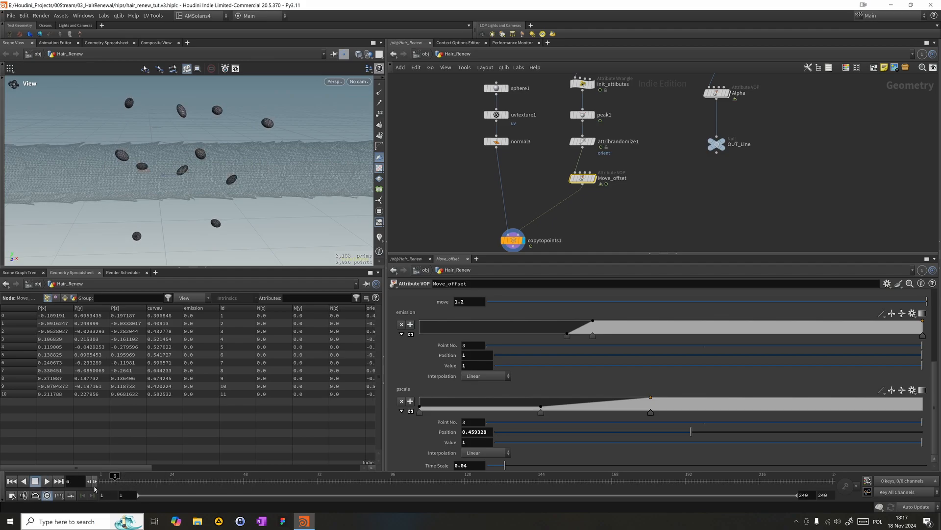
click(47, 481)
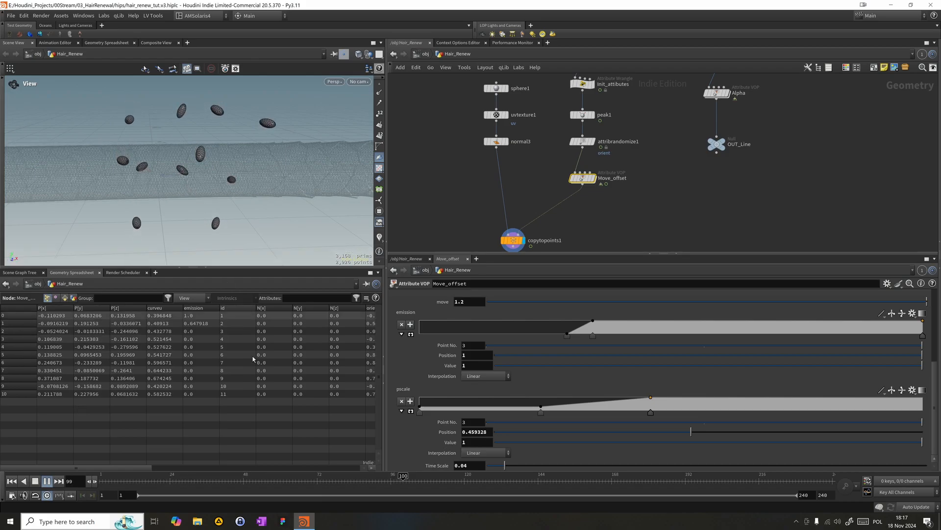
click(265, 479)
mouse_move(274, 479)
mouse_down()
mouse_move(380, 476)
mouse_move(296, 476)
mouse_move(390, 466)
mouse_move(338, 447)
mouse_move(387, 439)
mouse_move(254, 432)
mouse_move(237, 426)
mouse_move(336, 422)
mouse_move(173, 408)
mouse_move(327, 412)
mouse_move(147, 412)
mouse_move(250, 411)
mouse_move(209, 410)
mouse_up()
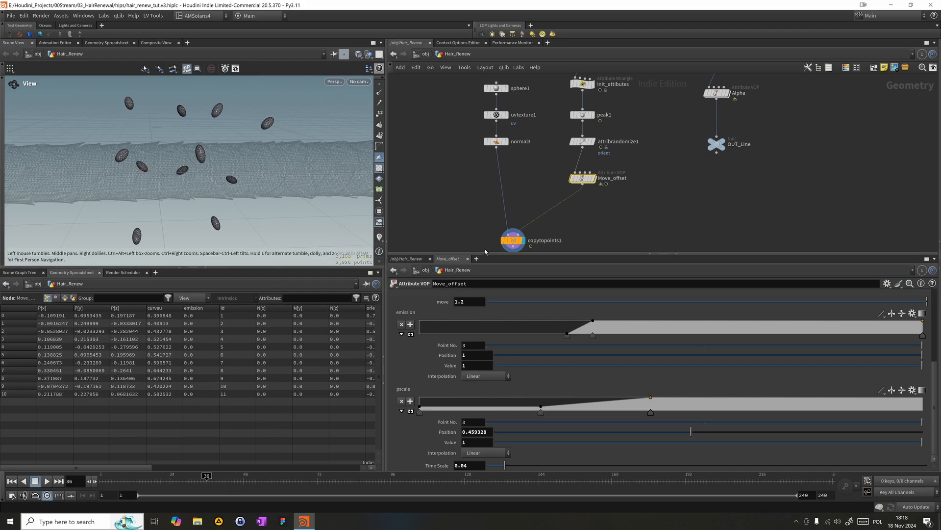
- Open the Move_offset network and move the global parameters node farther away from the Multiply node to free up space
double_click(591, 180)
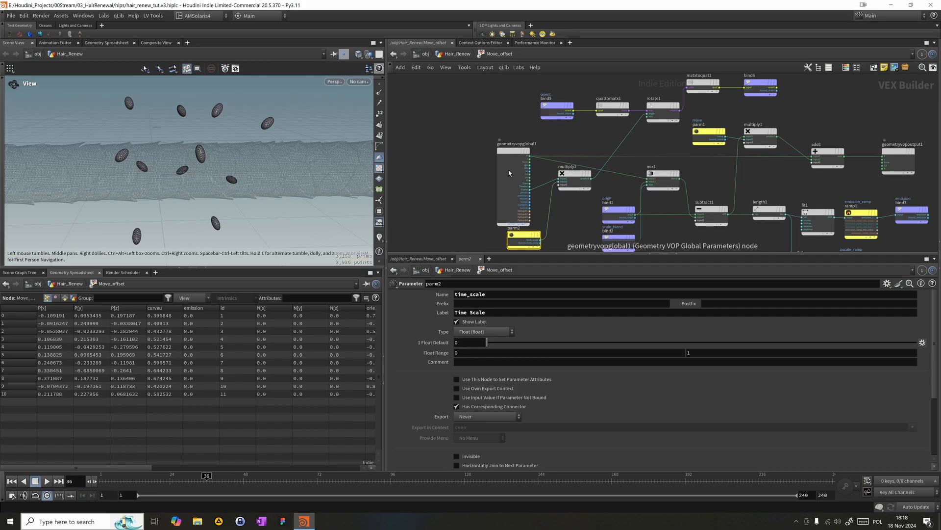
drag(508, 169, 448, 169)
key(Tab)
mouse_move(547, 389)
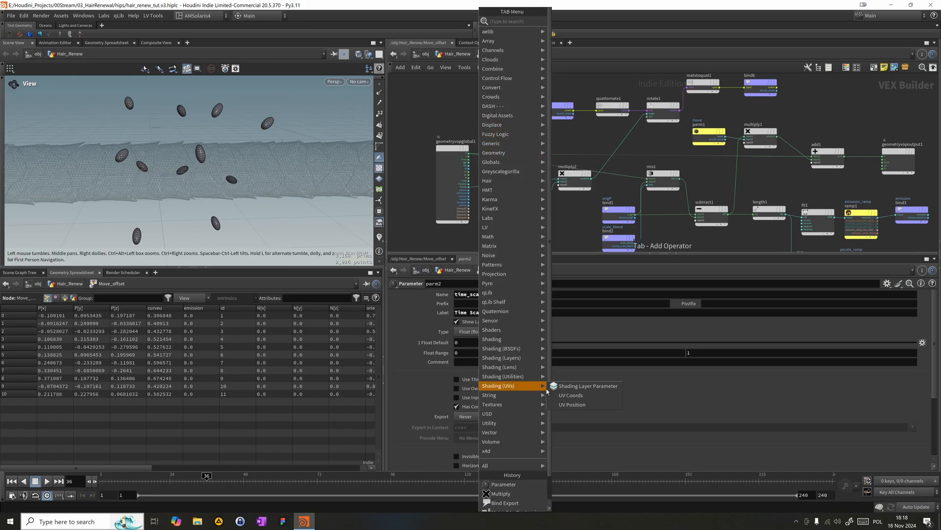
text(r)
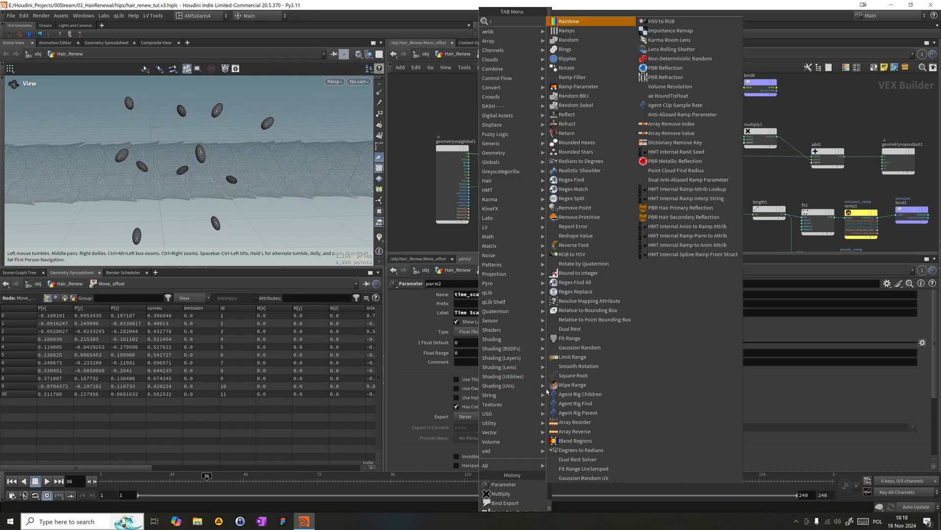
text(a)
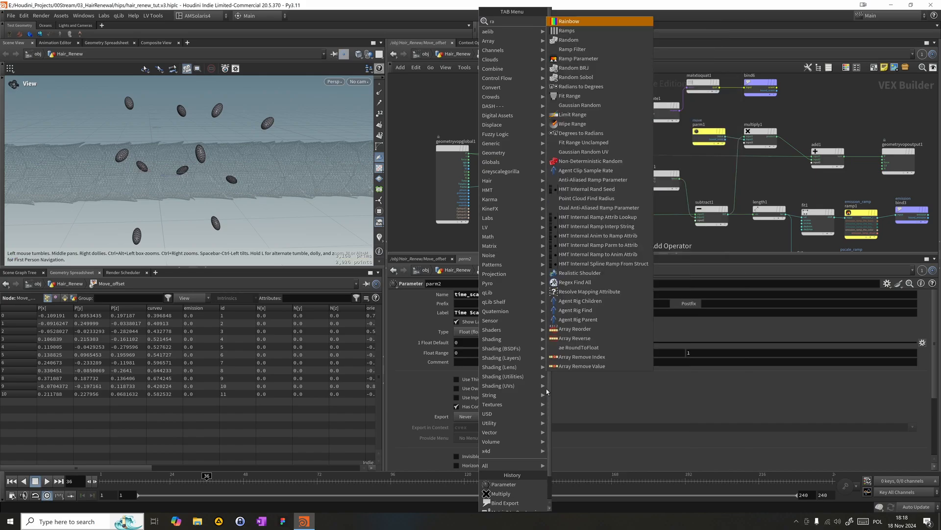
text(di)
text(om)
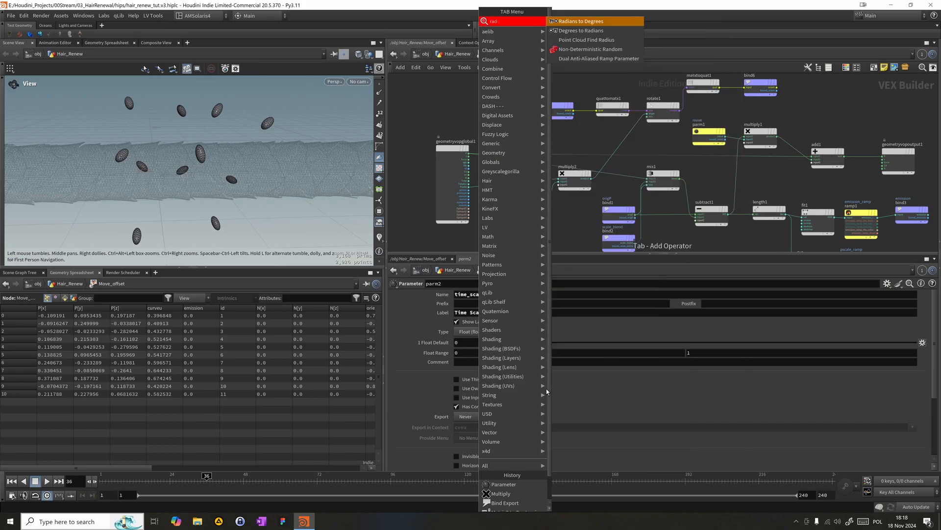
key(Escape)
- Add a Random node just above the wires between the global parameters node and the Multiply node
key(Tab)
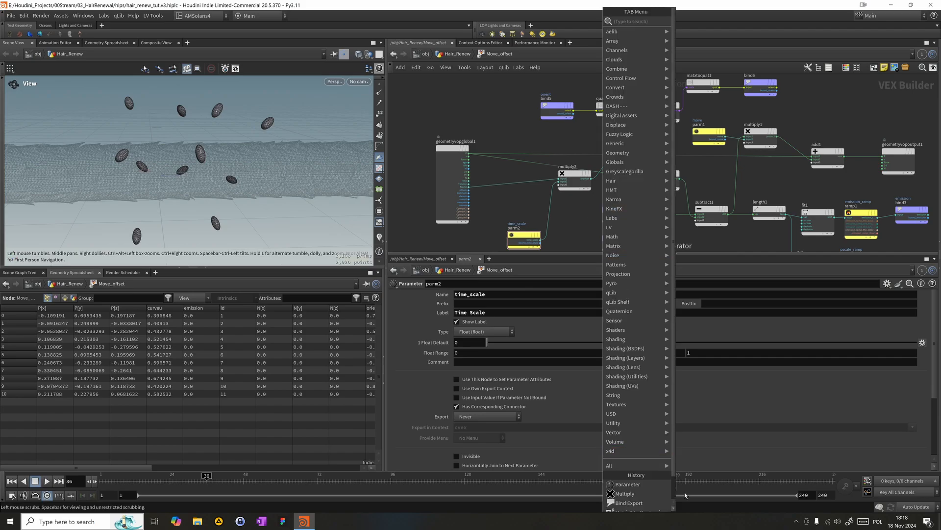
text(ran)
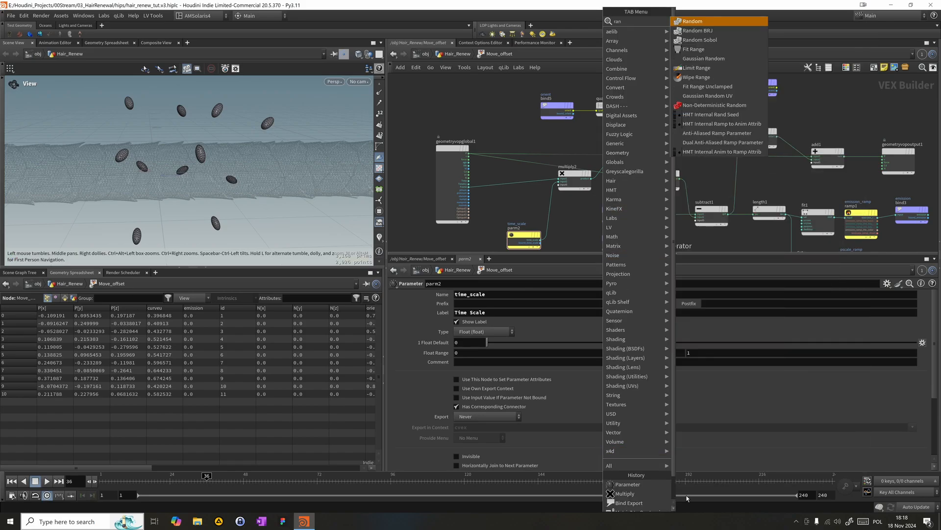
key(Return)
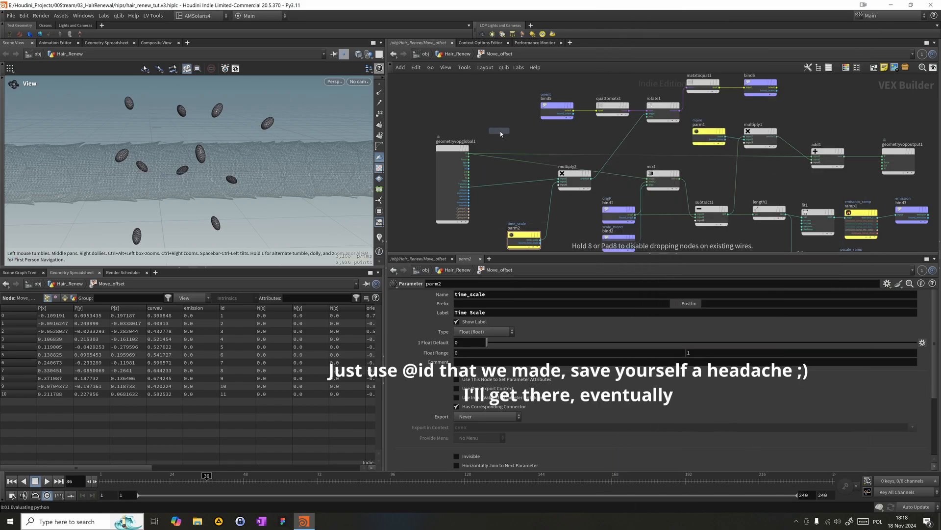
click(500, 132)
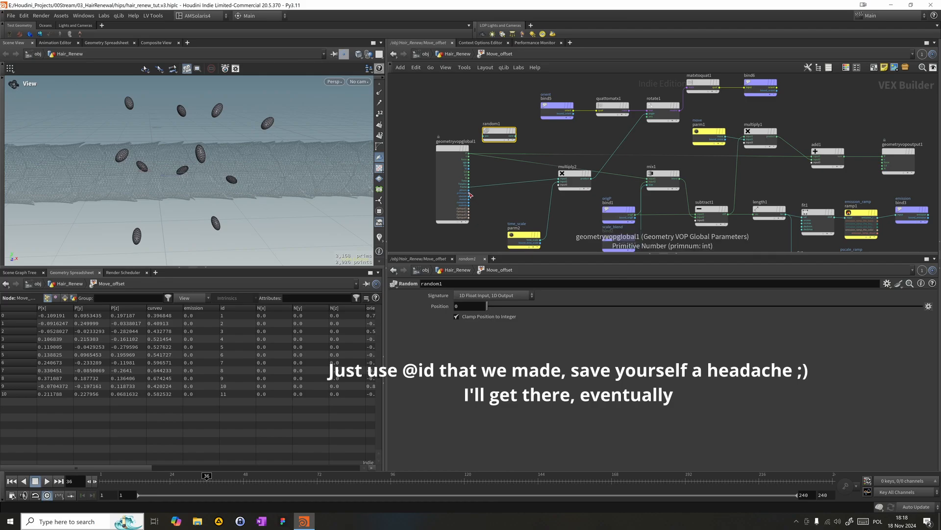
- Wire the point number output into the Random node and set its signature to 1D Integer Input, 3D Vector
mouse_move(469, 190)
mouse_down()
mouse_move(495, 152)
mouse_move(484, 136)
mouse_up()
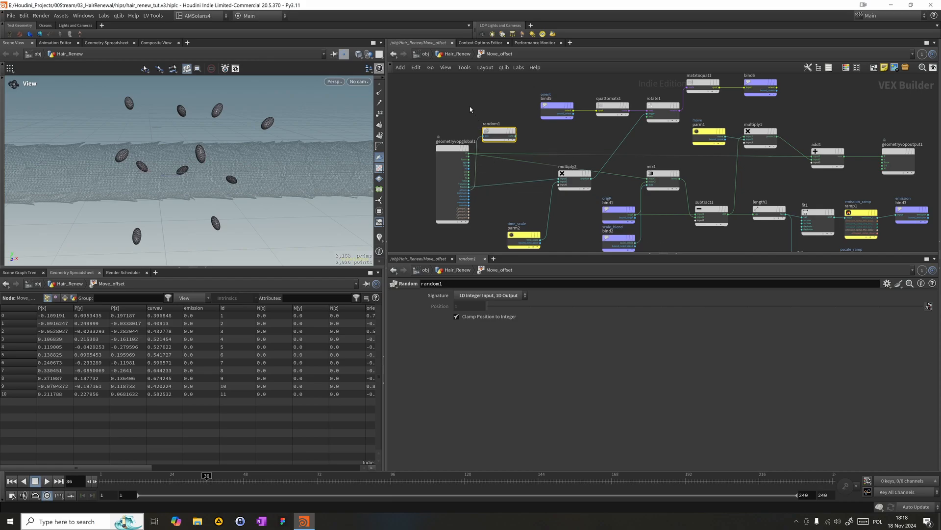
click(491, 296)
click(500, 313)
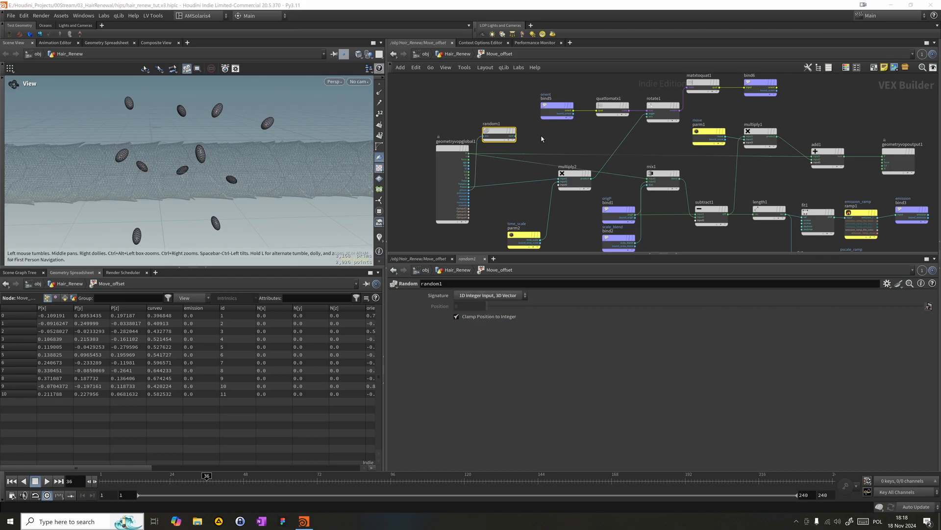
- Add a Fit Range node beside the Random node and wire the random vector into its value input
key(Tab)
text(it)
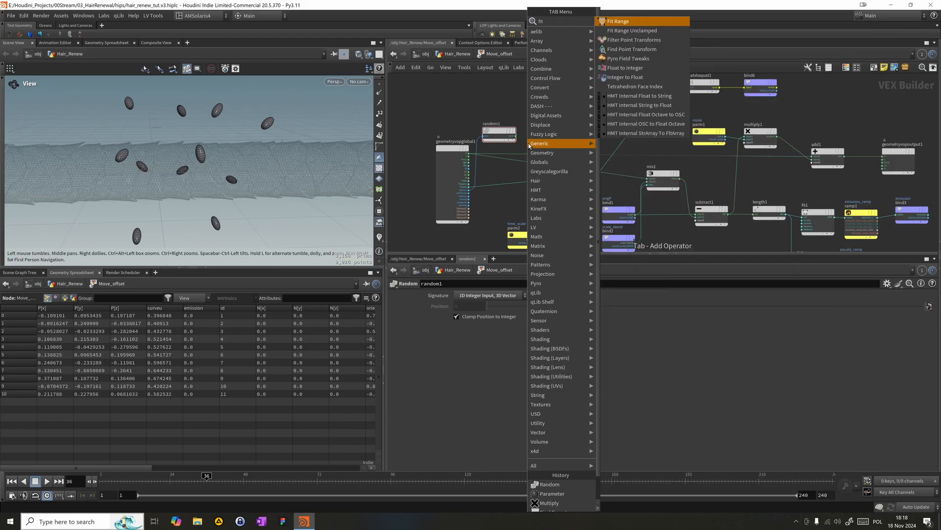
key(Return)
click(529, 144)
drag(532, 147, 550, 140)
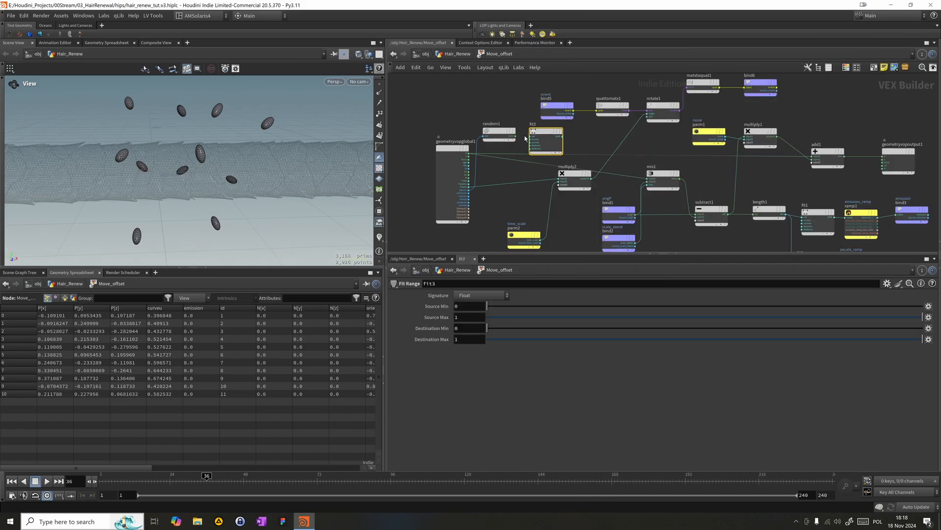
click(533, 140)
click(533, 140)
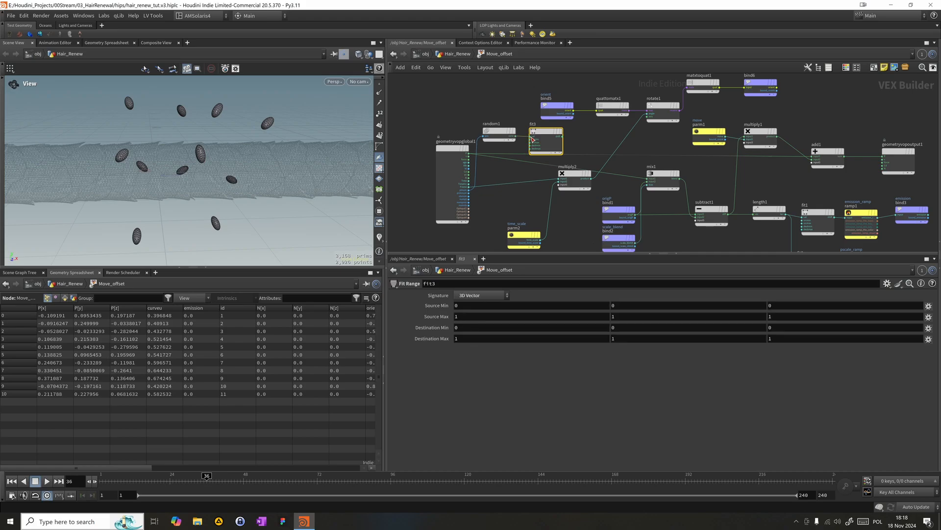
- Set all three components of the Fit Range node's Destination Min to -1
click(463, 331)
key(Tab)
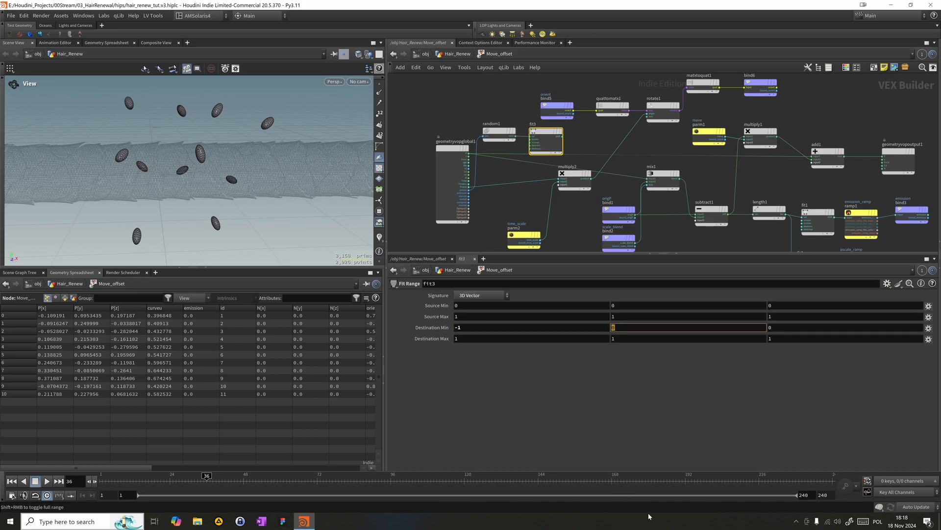
text(-1)
key(Tab)
key(Return)
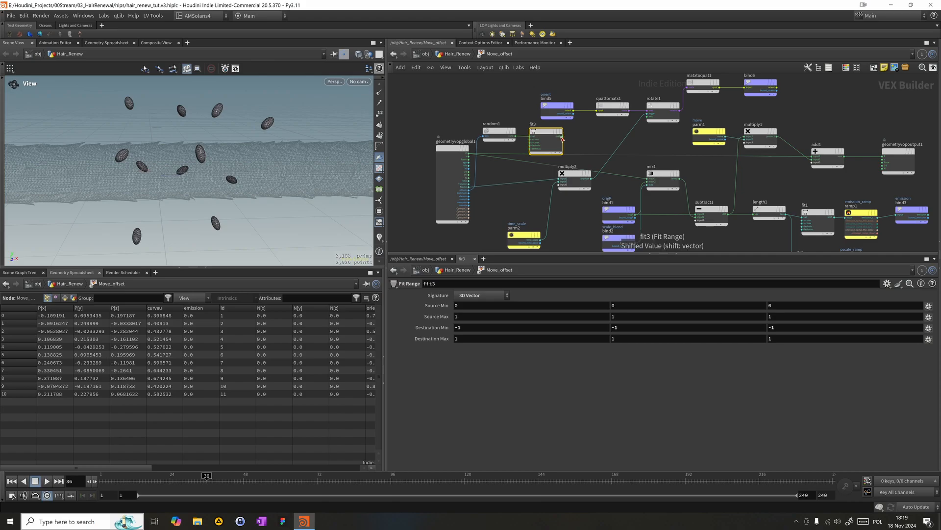
- Wire the Fit Range output into the Rotate node's axis input and scrub the timeline to check the rotation
mouse_move(563, 138)
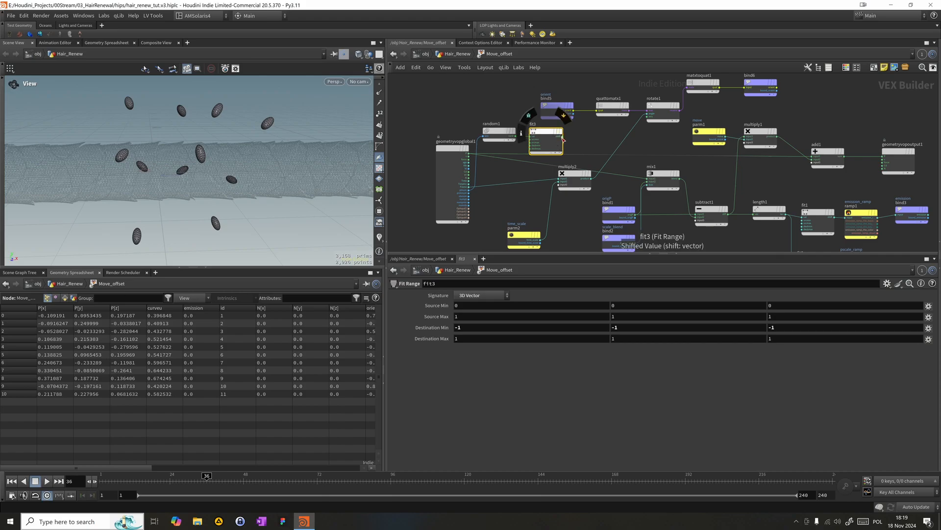
drag(563, 138, 647, 116)
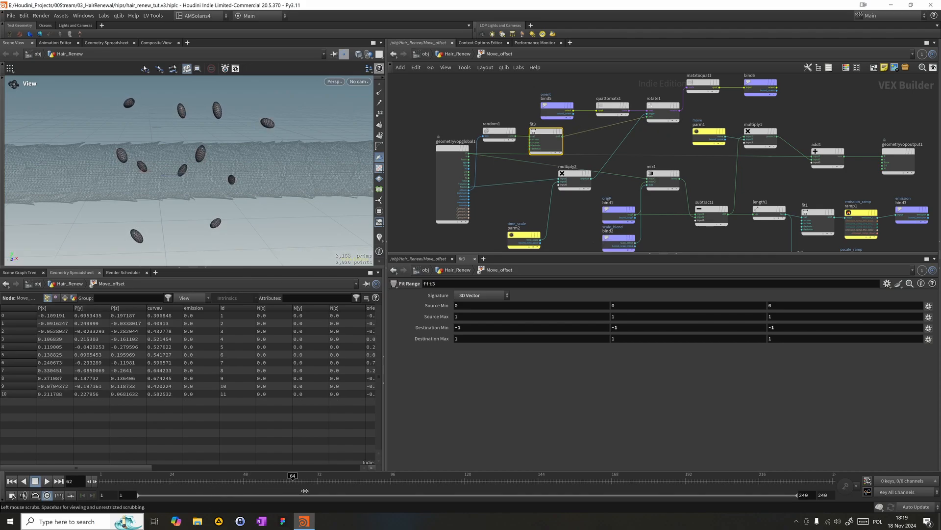
drag(399, 475, 438, 454)
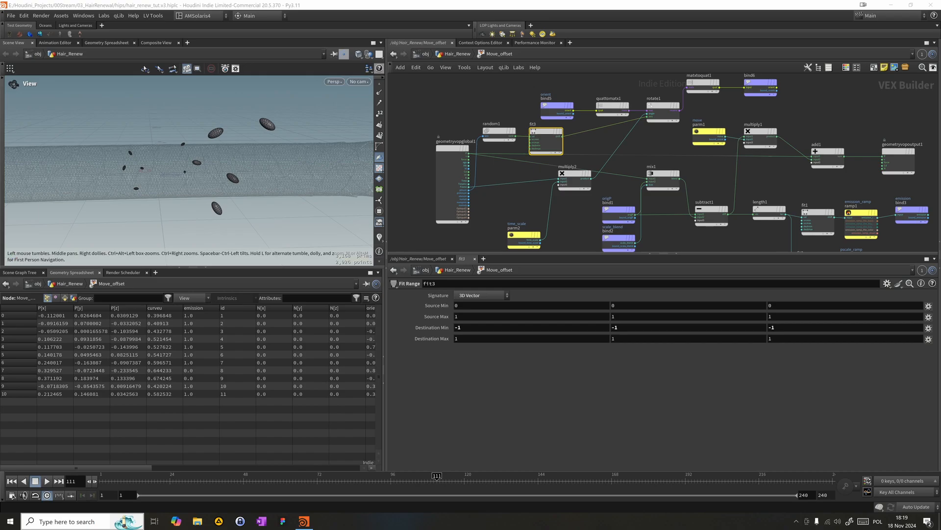
- Return to the Hair_Renew network, then play and scrub the animation to review the spheres' motion
click(456, 55)
click(446, 51)
click(446, 52)
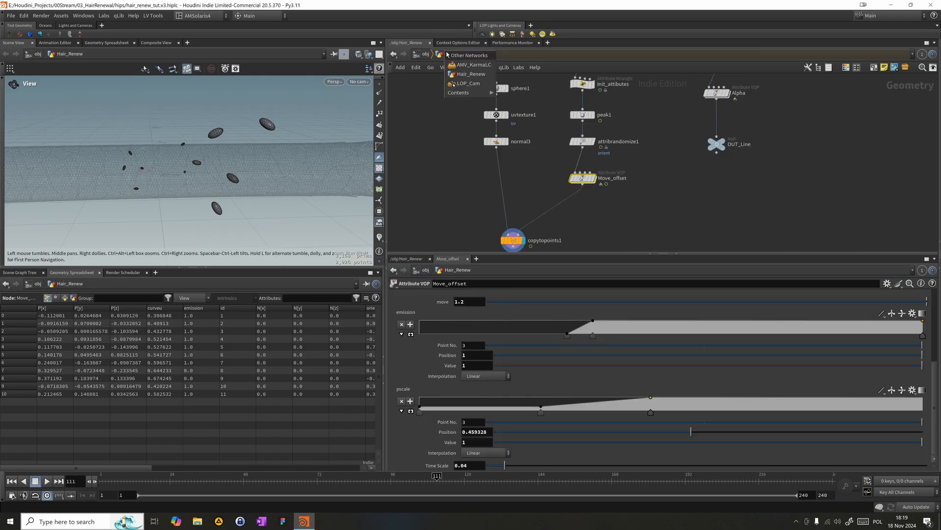
click(421, 184)
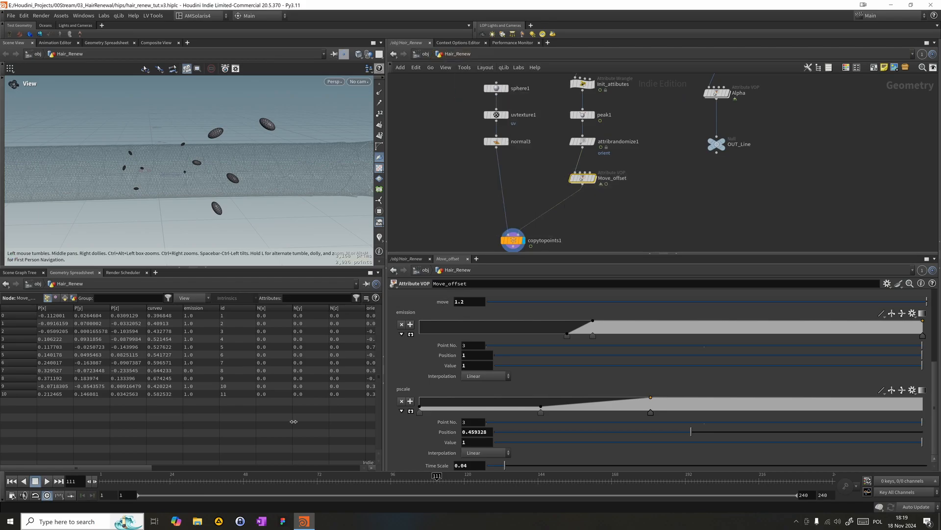
click(198, 482)
click(47, 481)
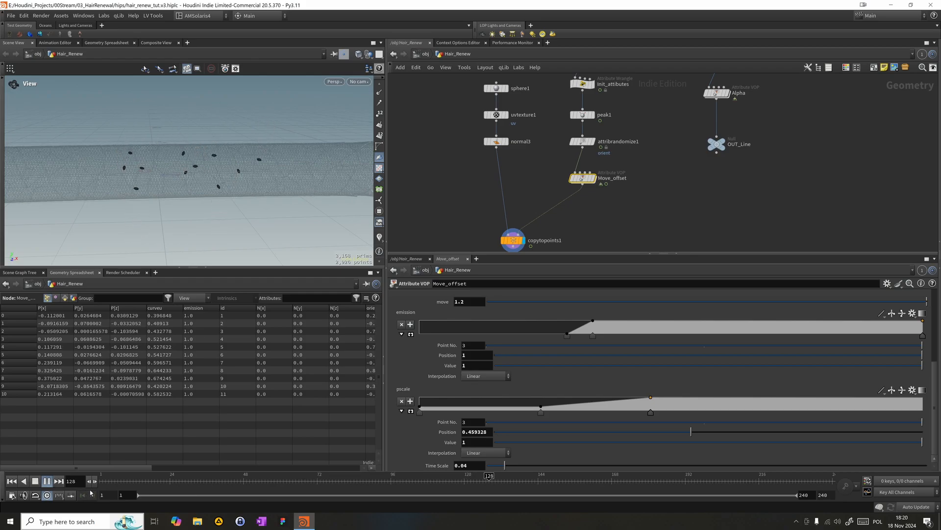
drag(318, 479, 455, 477)
- Look through LOP_Cam in the viewport and play the animation from frame 48 to review the spheres
click(358, 81)
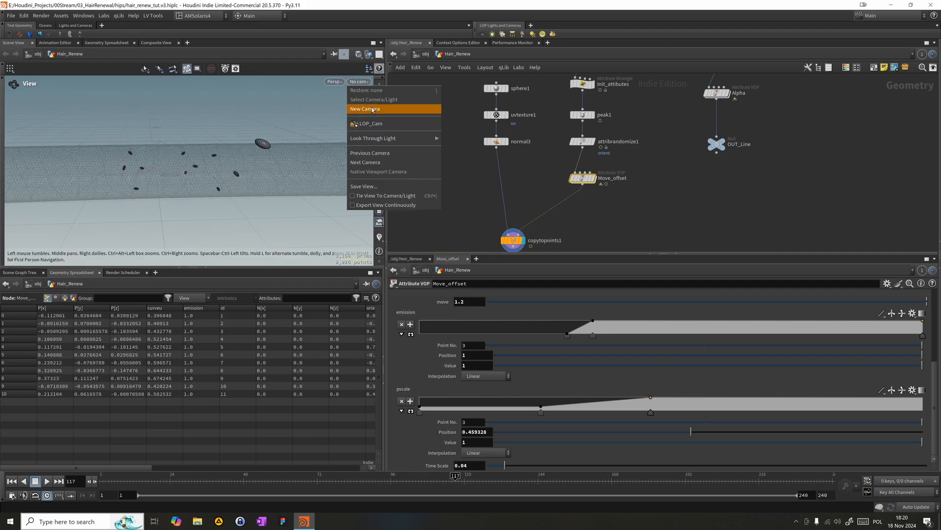
click(369, 123)
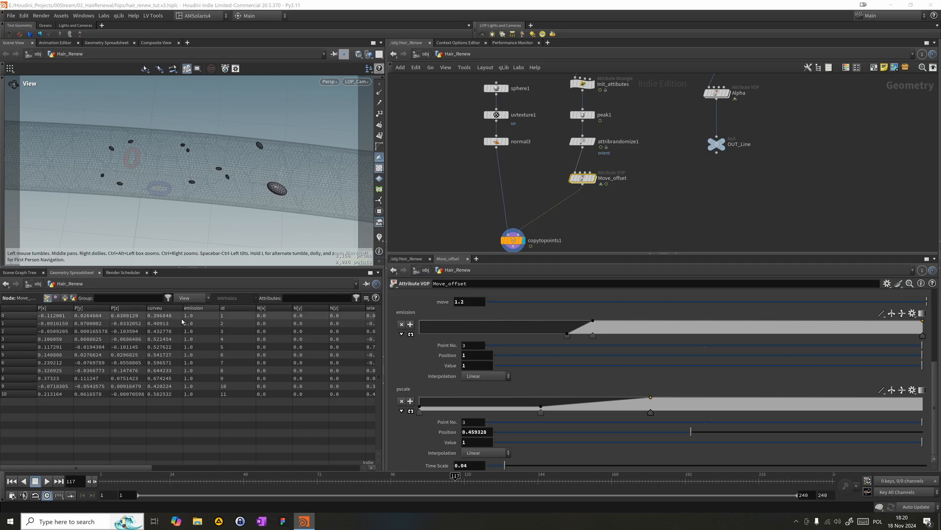
click(244, 480)
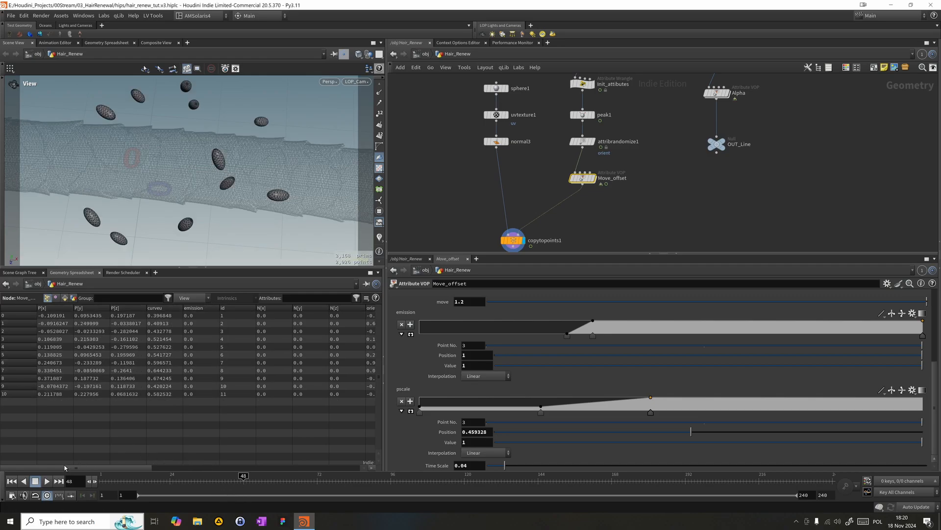
click(47, 483)
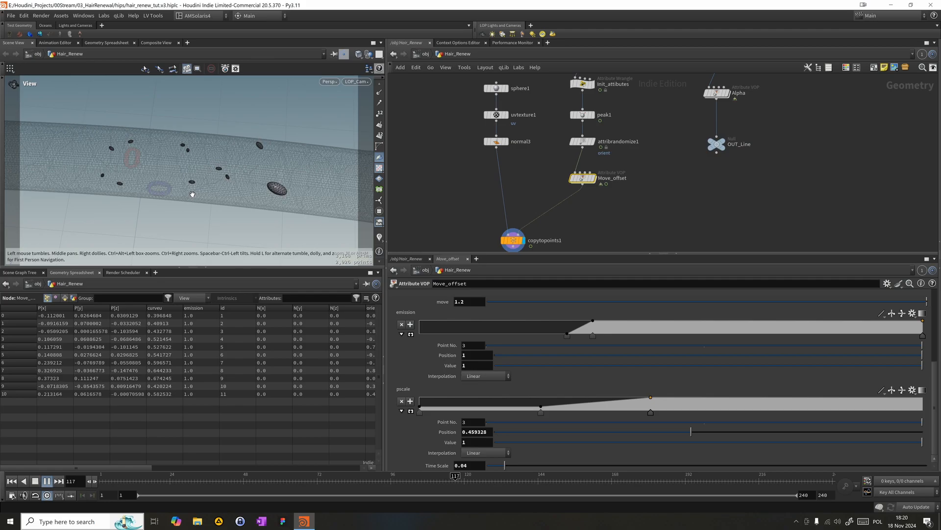
click(388, 480)
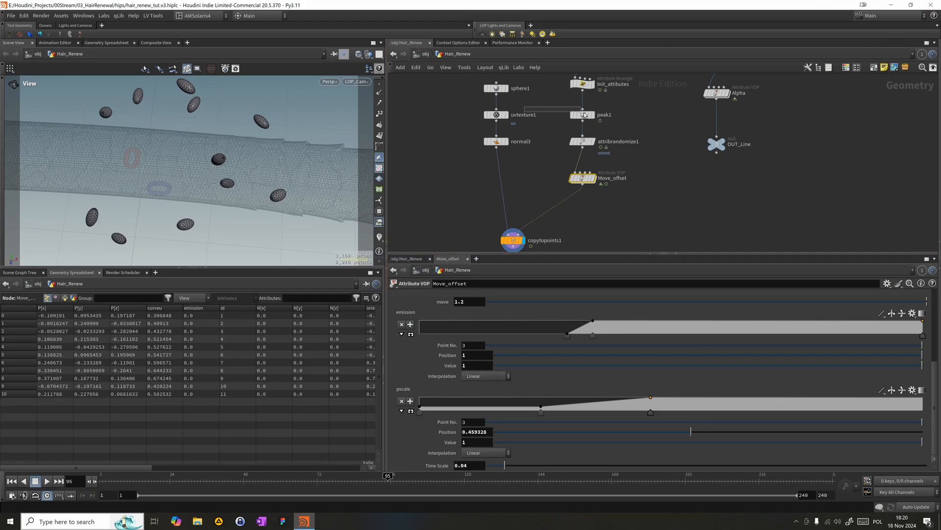
- Set the Keep by Random Chance percent of the group3 node to 0.4
click(583, 114)
scroll(622, 224, down, 3)
scroll(594, 178, up, 6)
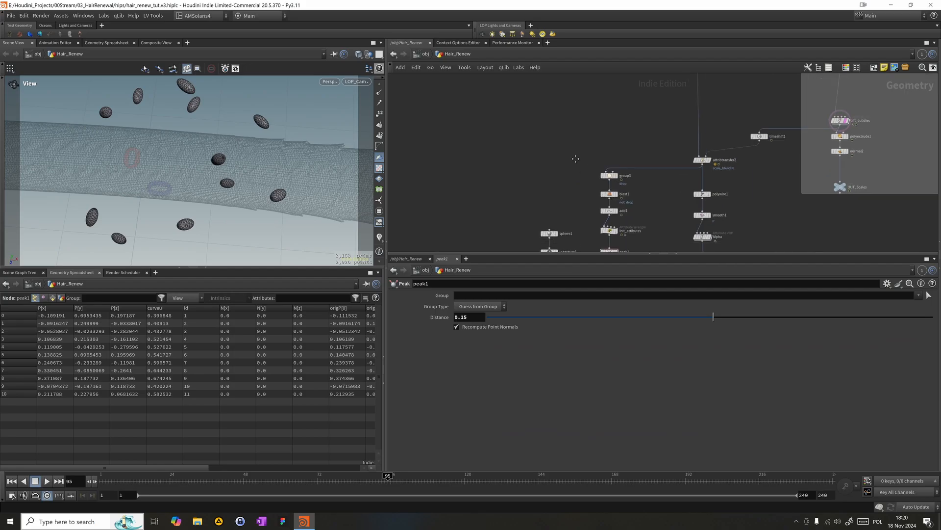
scroll(518, 130, down, 3)
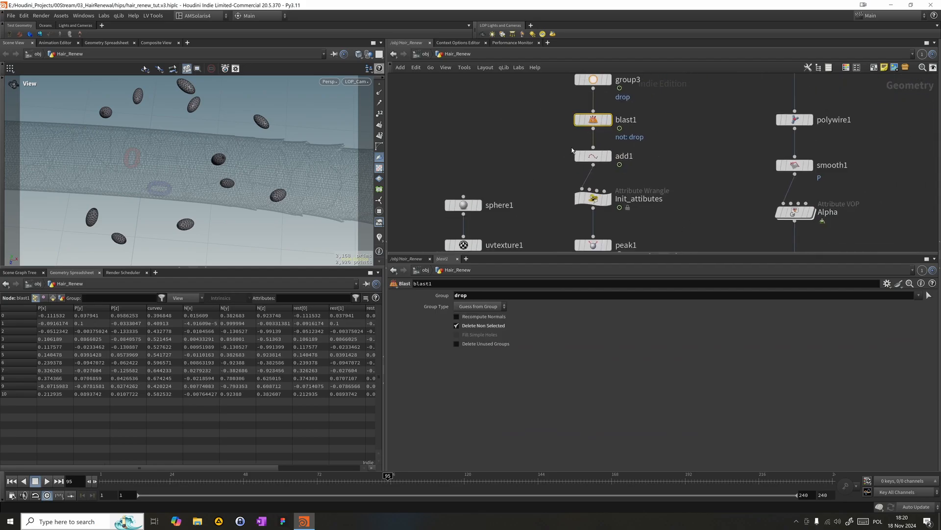
click(566, 112)
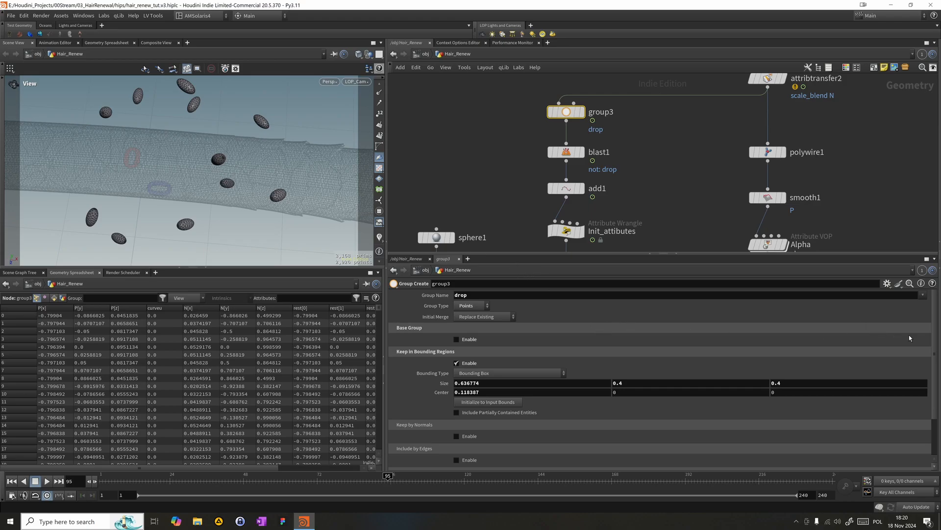
drag(935, 334, 936, 389)
click(478, 464)
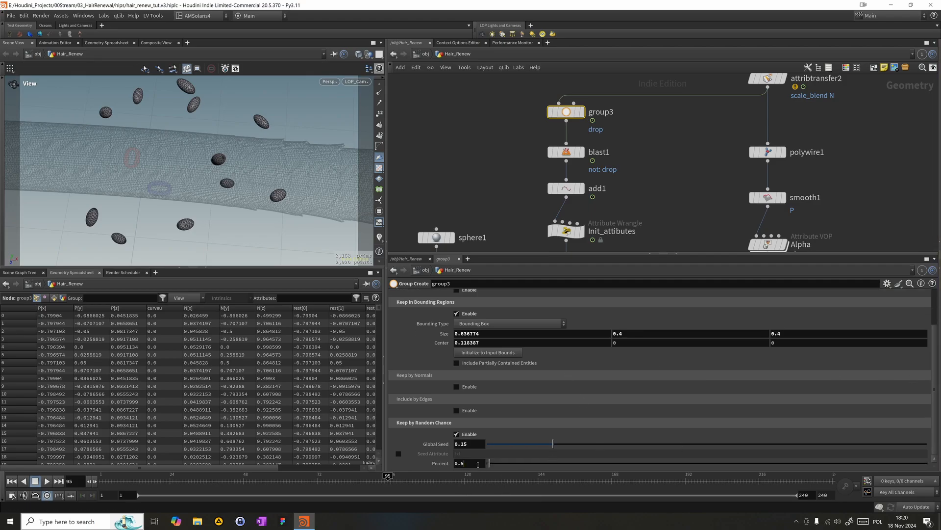
key(BackSpace)
text(4)
key(Return)
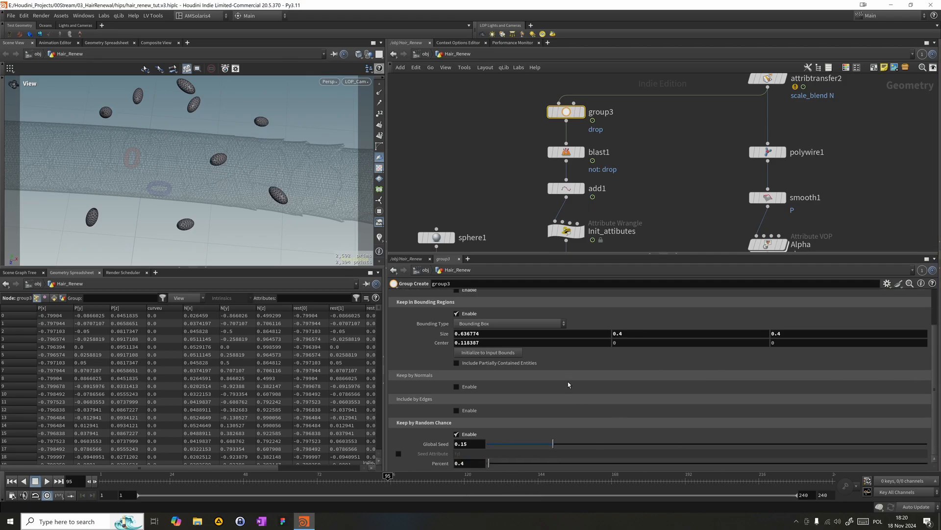
- Set group3's random chance Global Seed to 0.3049 and its Percent to 0.3
drag(553, 443, 596, 443)
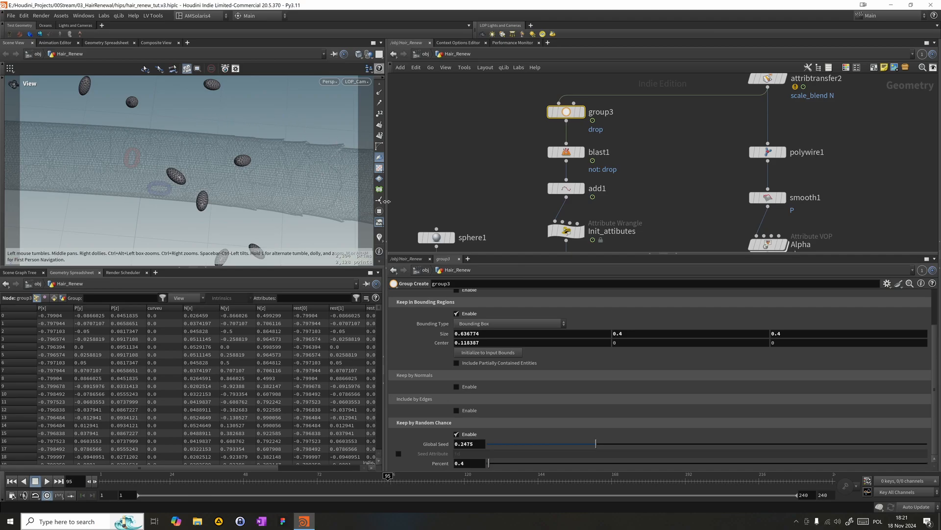
drag(596, 444, 624, 447)
double_click(462, 464)
text(0.3)
key(Return)
scroll(708, 150, down, 8)
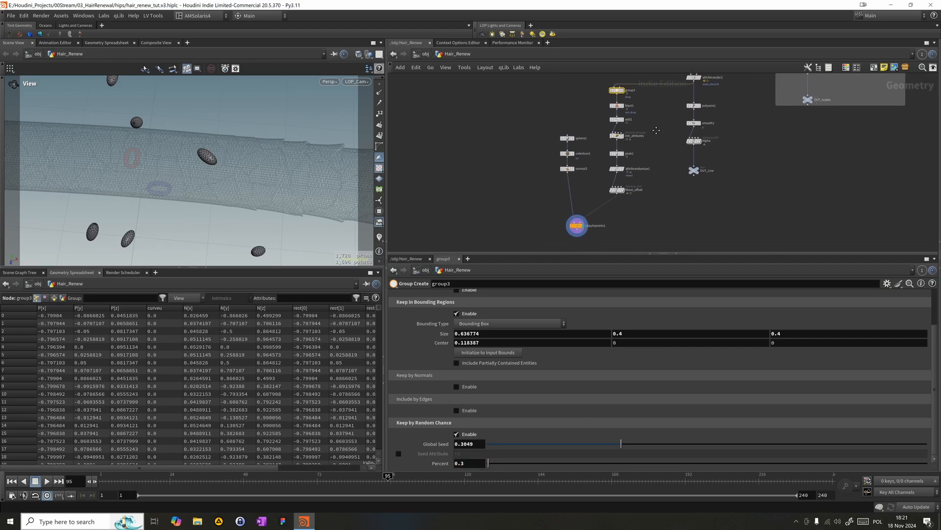
- Move the copytopoints1 node to sit directly below the normal3 node
scroll(570, 197, down, 2)
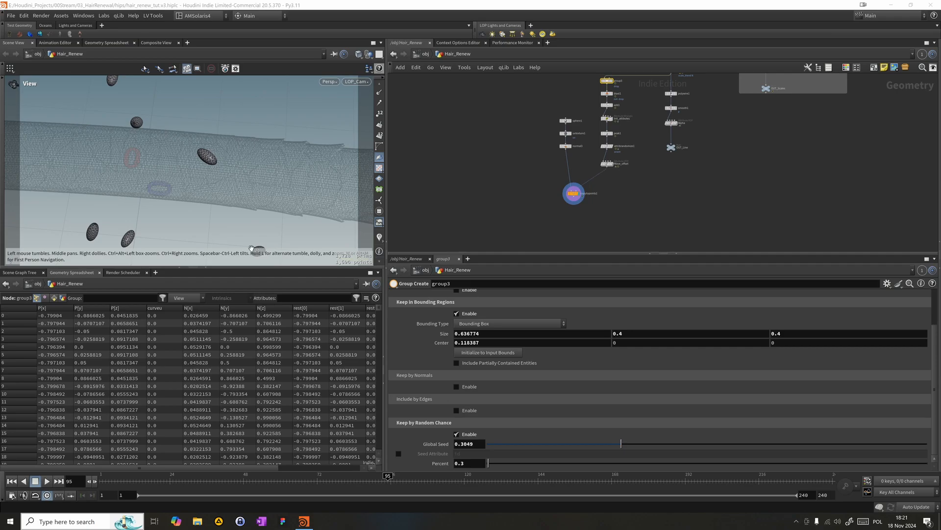
middle_drag(573, 196, 542, 178)
mouse_move(544, 175)
mouse_down()
mouse_move(562, 165)
mouse_move(536, 159)
mouse_up()
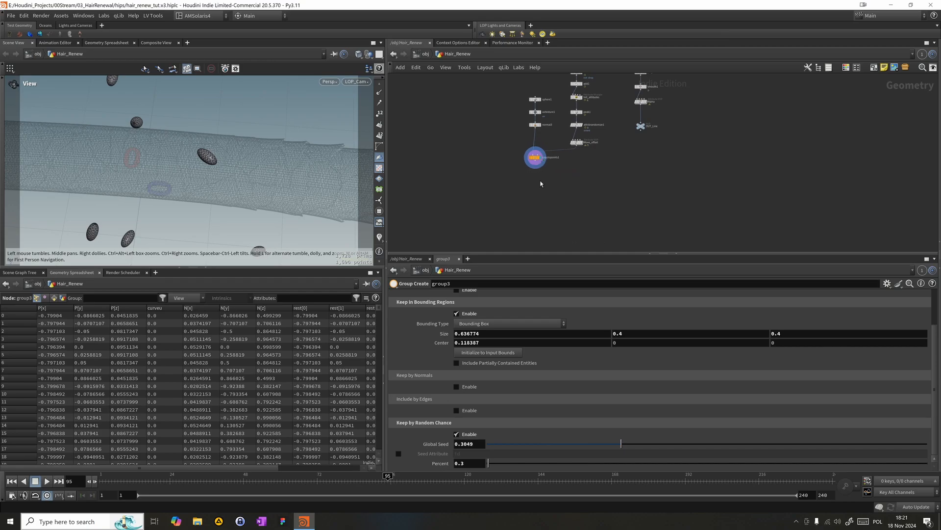
- Insert a Trail node on the wire between Move_offset and copytopoints1
key(Tab)
mouse_move(543, 191)
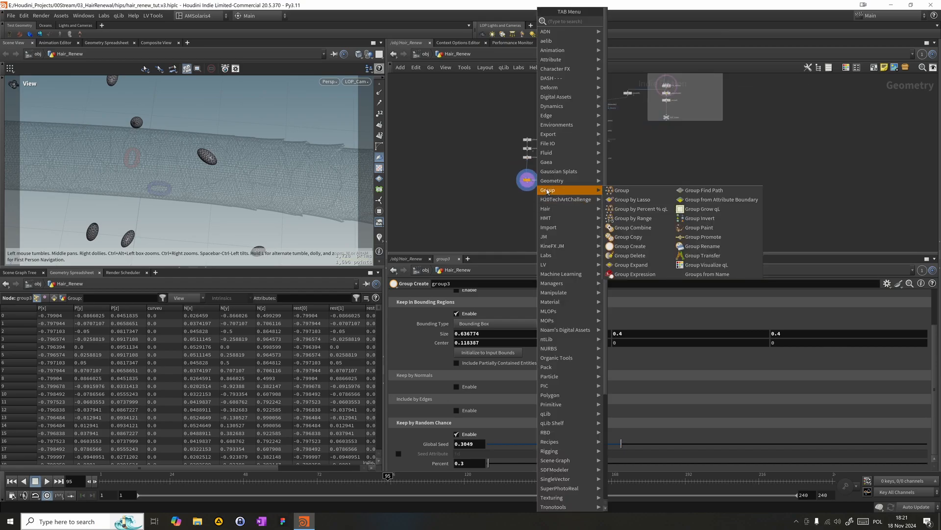
text(tra)
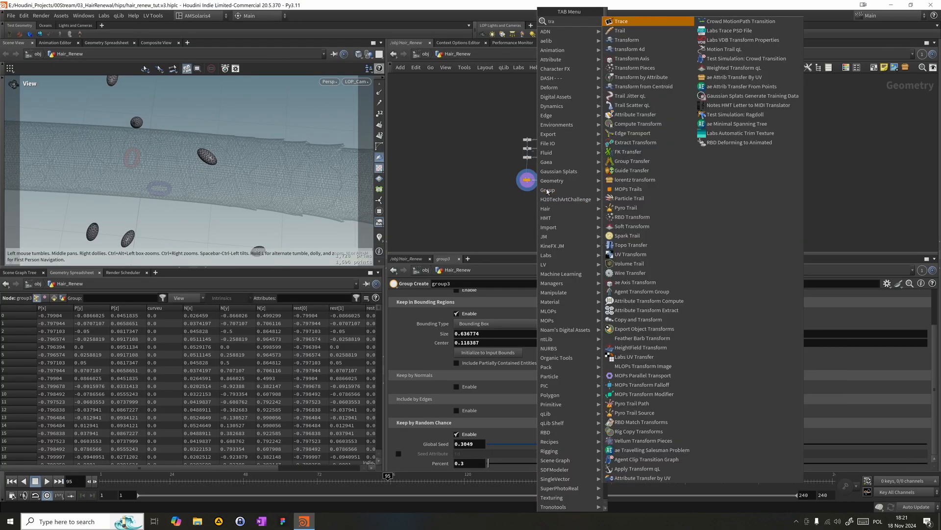
text(i)
key(Return)
click(538, 177)
- Set the Trail node's result type to Compute Velocity and line the node up below Move_offset
click(483, 295)
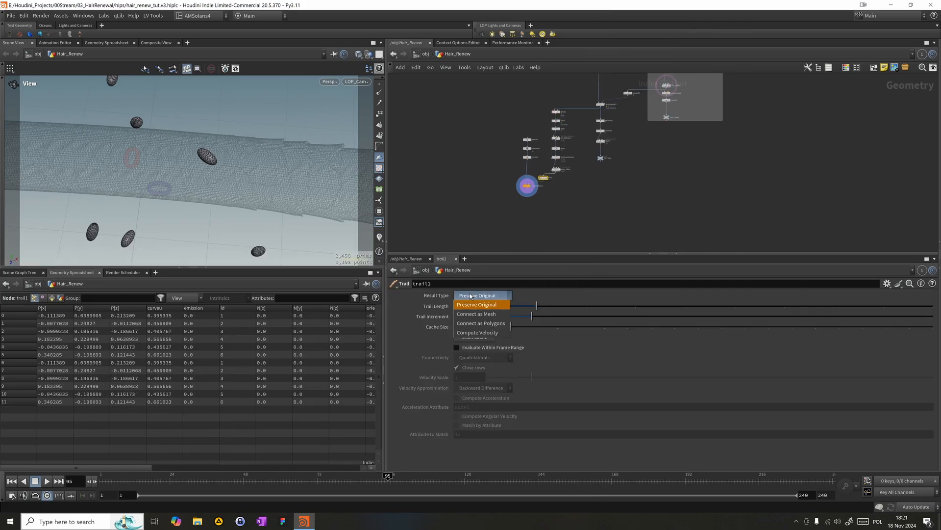
click(478, 333)
mouse_move(237, 482)
mouse_down()
mouse_move(464, 482)
mouse_move(441, 479)
mouse_up()
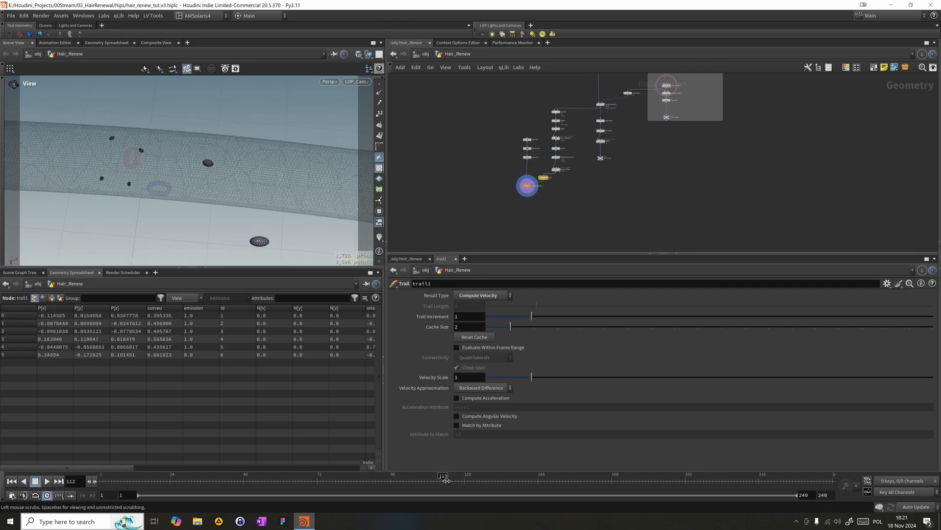
key(f)
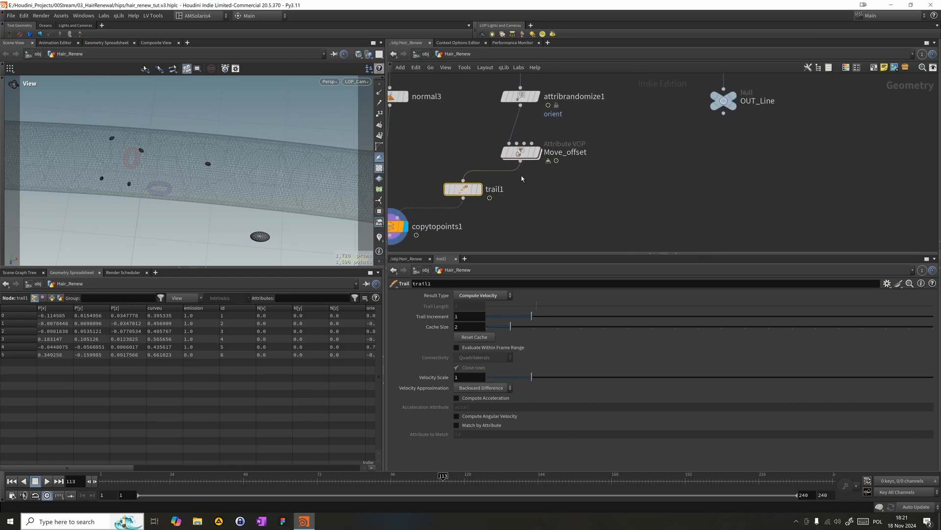
drag(465, 196, 523, 195)
- Open the Move_offset network, move the orient bind node farther from the Fit Range node, and select the Random node
click(524, 151)
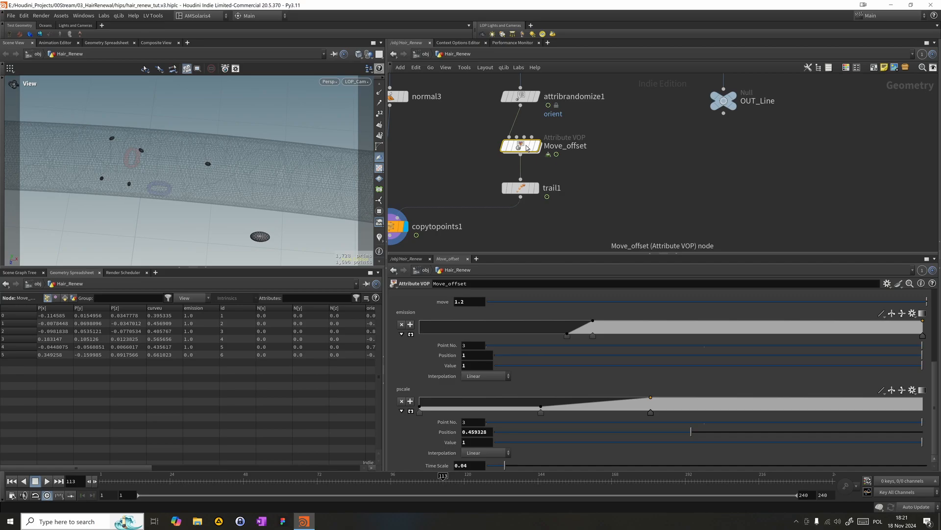
double_click(523, 149)
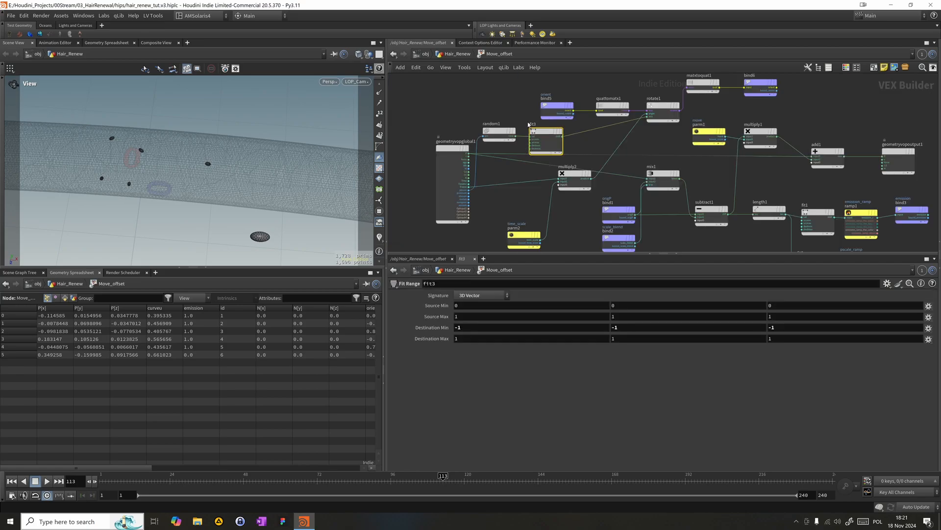
drag(554, 115, 524, 105)
drag(465, 118, 489, 137)
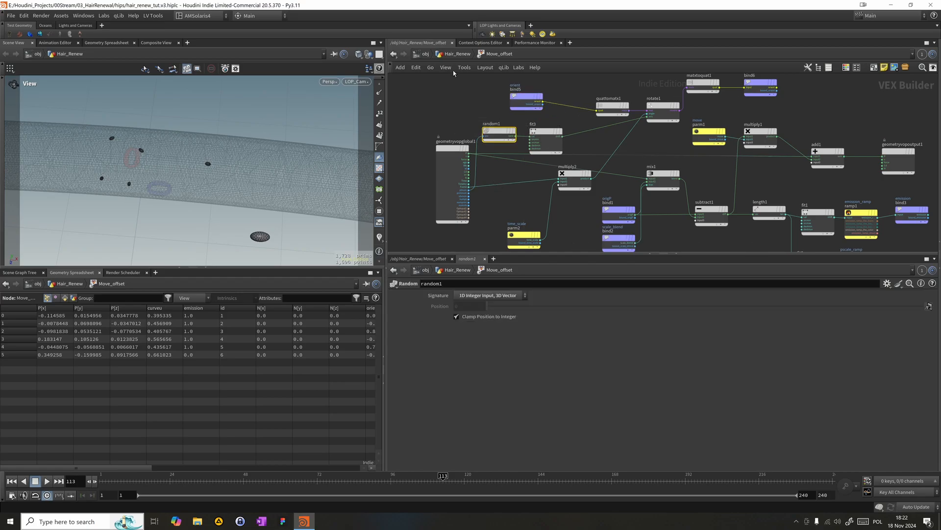
- Go back up to Hair_Renew and examine the id expression in the Init_attibutes wrangle
key(u)
middle_drag(453, 73, 523, 190)
click(587, 149)
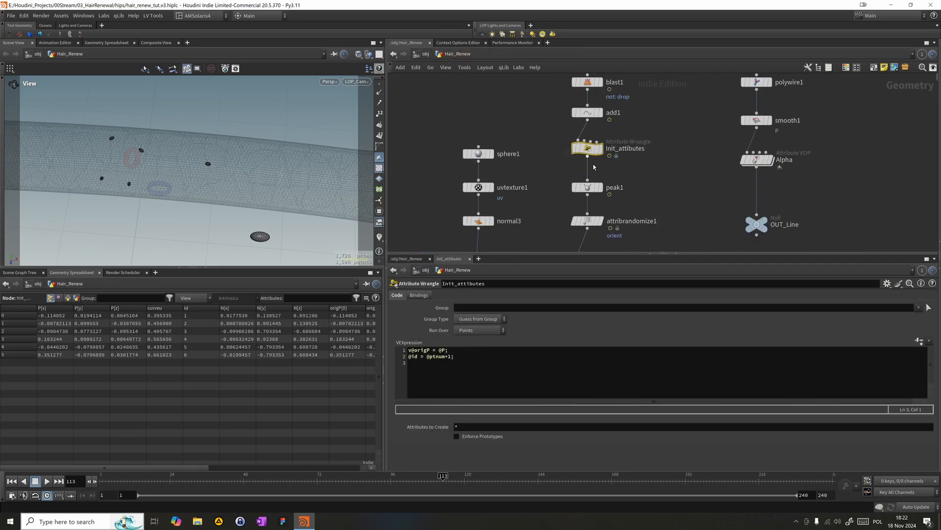
scroll(542, 177, up, 2)
middle_drag(543, 228, 534, 118)
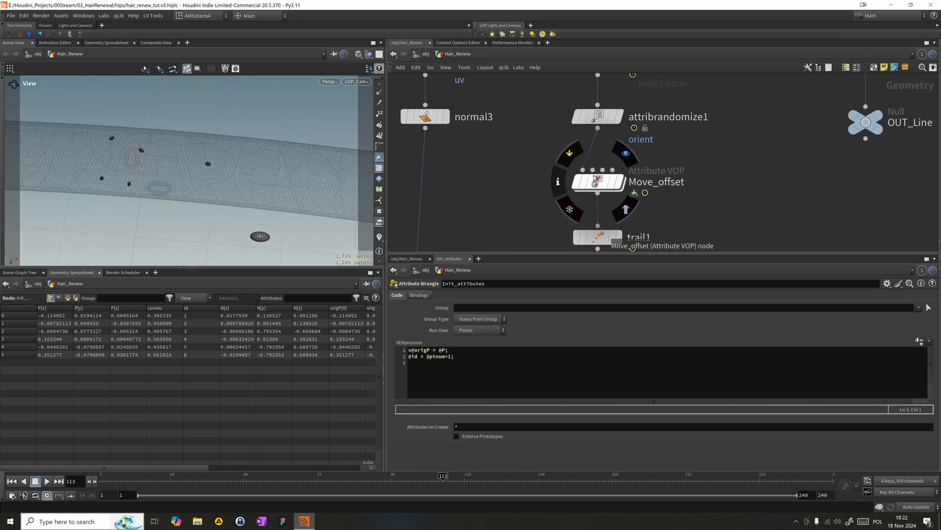
- Scrub the timeline to frame 139 with the Move_offset network open to review the spheres' rotation, and return to Hair_Renew
double_click(595, 178)
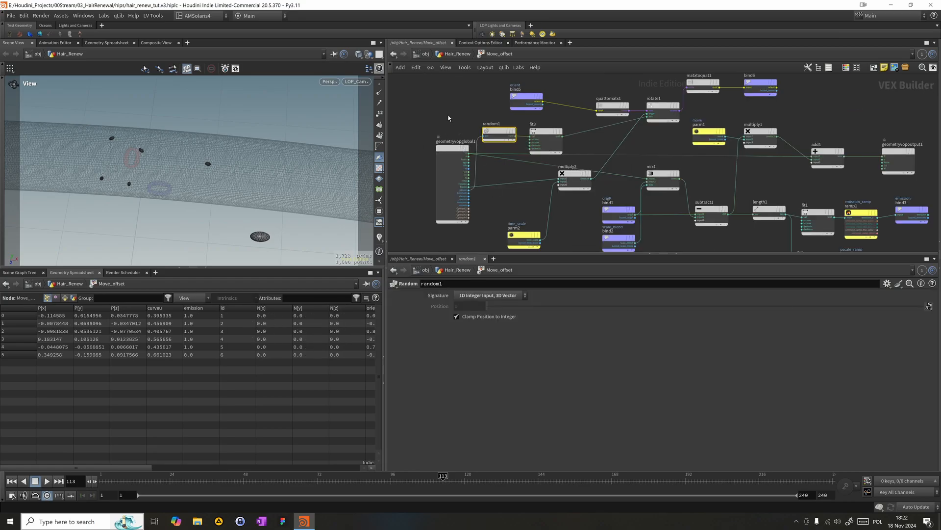
key(Tab)
click(432, 144)
scroll(463, 164, down, 1)
scroll(466, 167, up, 1)
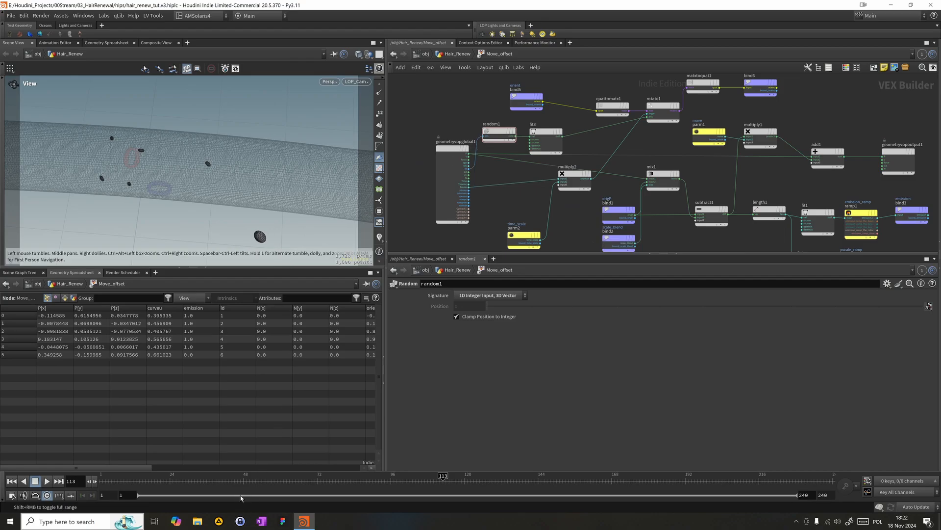
drag(231, 480, 522, 485)
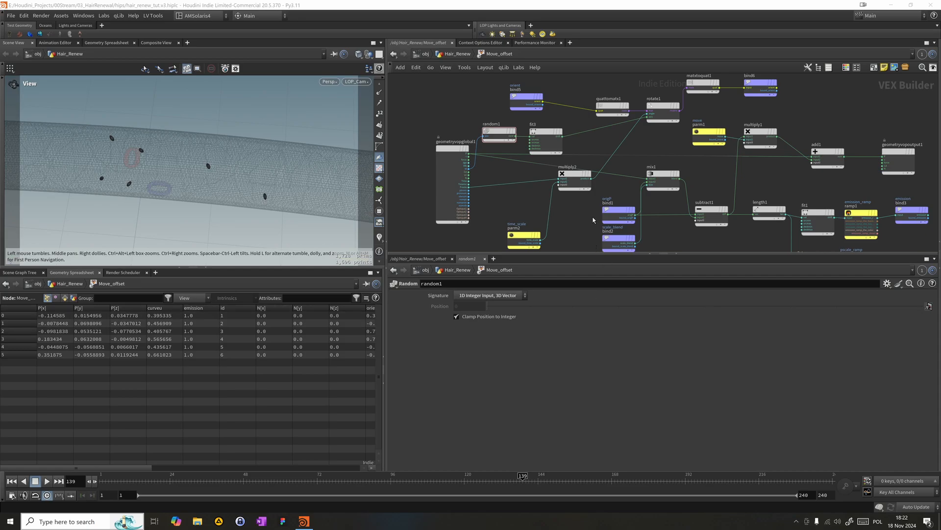
middle_drag(579, 102, 563, 112)
click(449, 54)
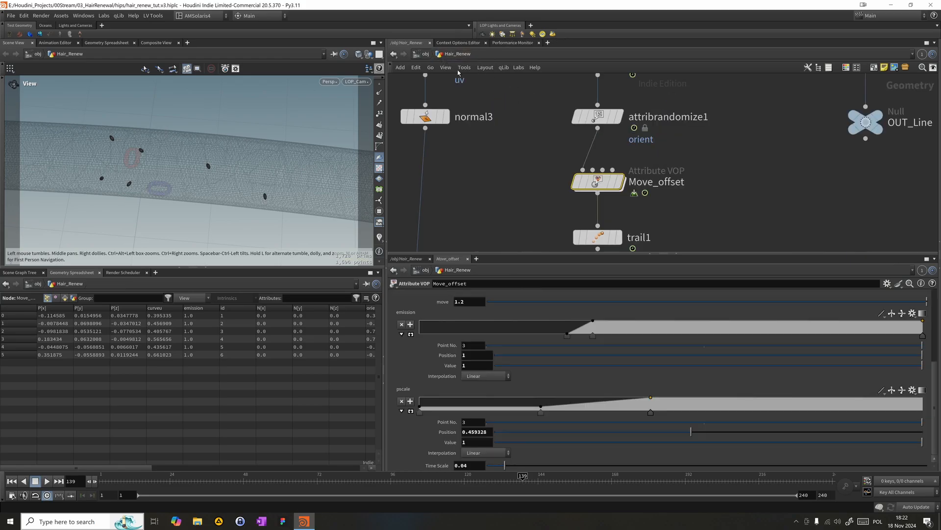
- Display the output of the trail1 node in the viewport
middle_drag(548, 200, 538, 111)
click(609, 149)
drag(510, 131, 613, 196)
middle_drag(617, 210, 632, 171)
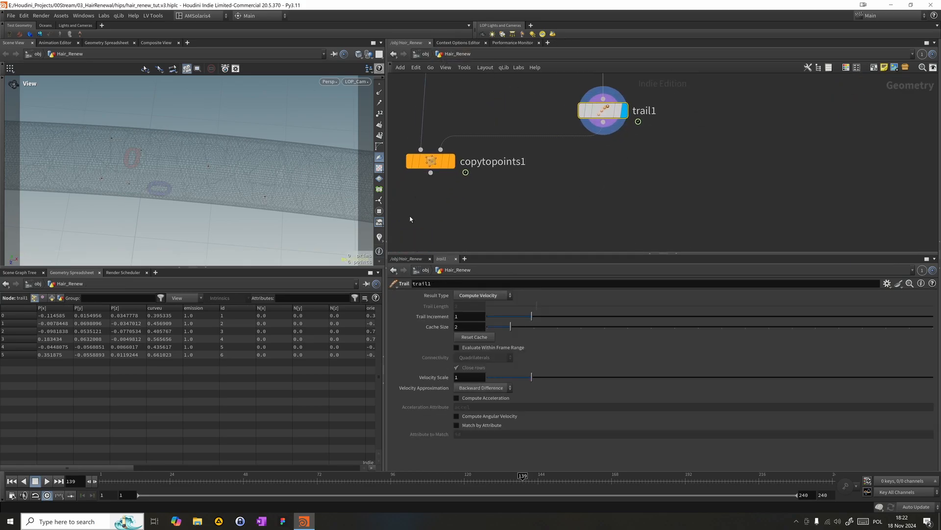
- Add a Null node below copytopoints1 and wire it to that node's output
middle_drag(495, 203, 535, 174)
key(Tab)
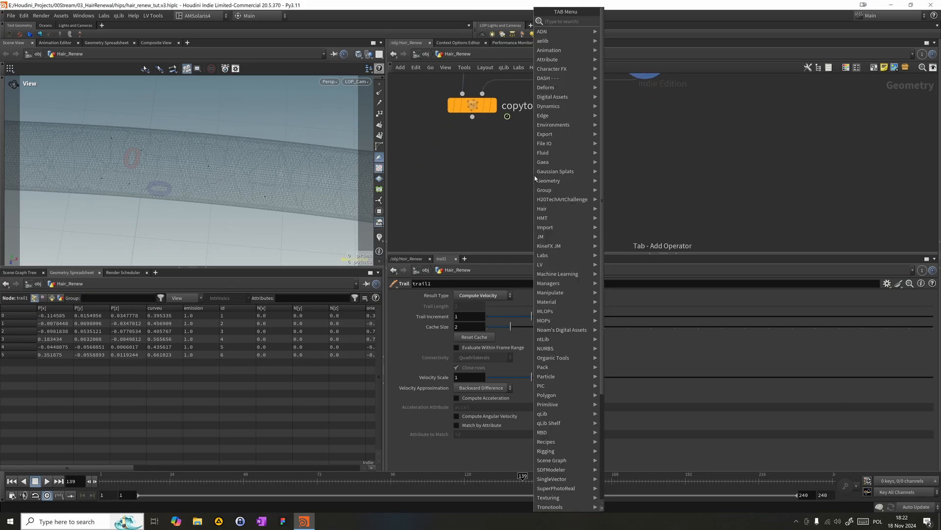
text(nu)
key(Return)
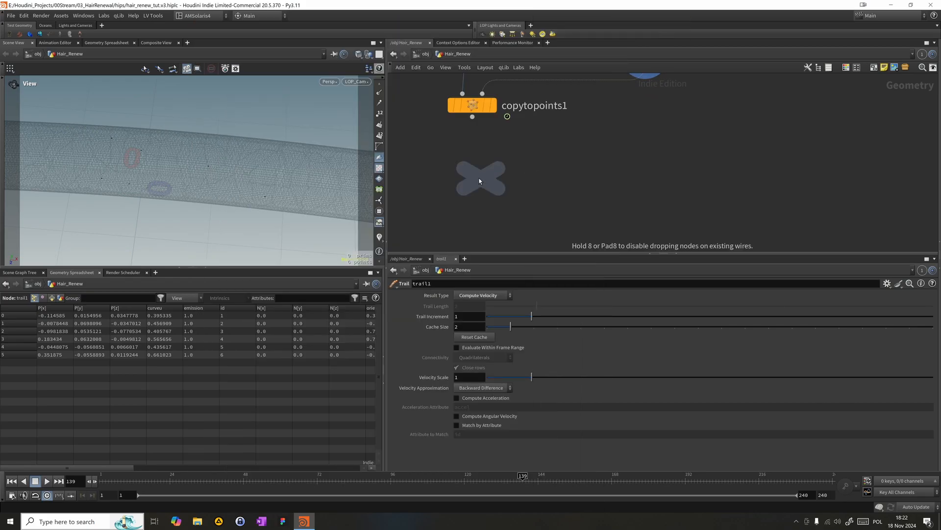
click(473, 176)
drag(472, 118, 472, 161)
- Rename the new Null node OUT_Droplets and display its geometry in the viewport
double_click(506, 176)
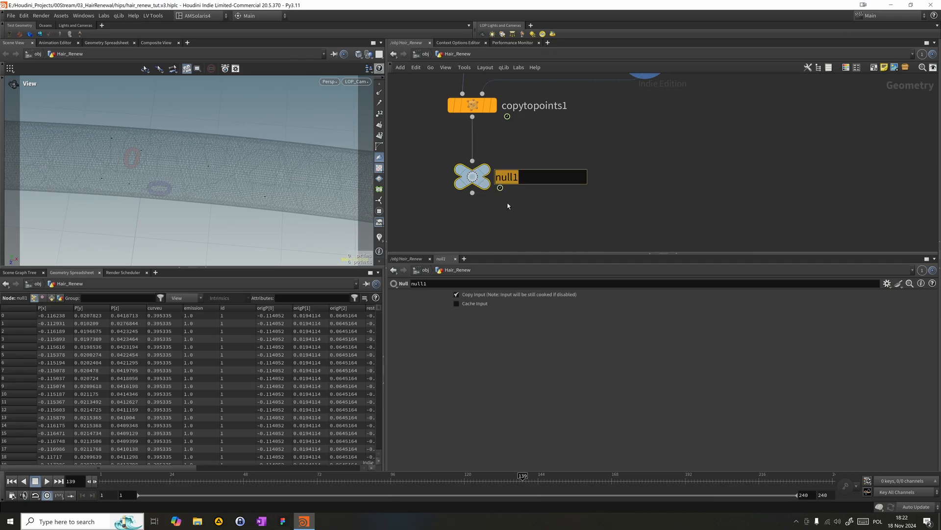
text(OUT_Droplets)
key(Return)
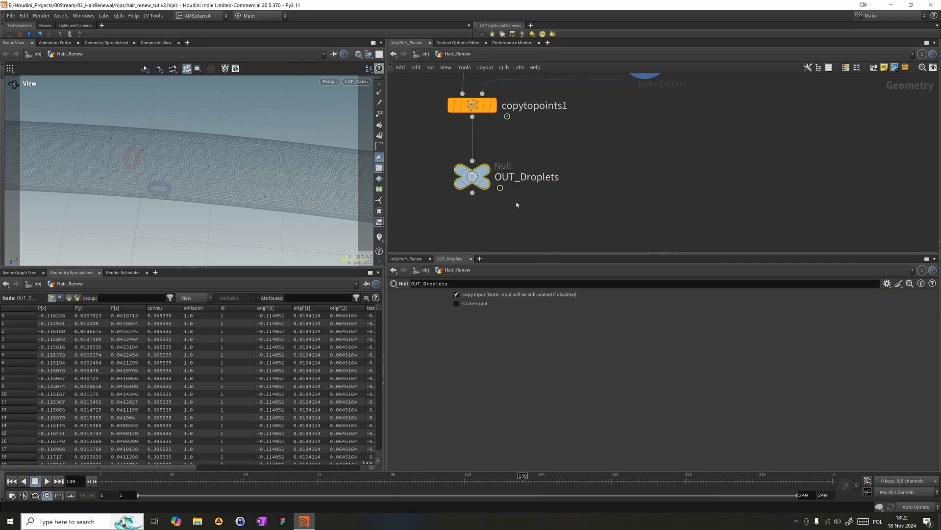
mouse_move(481, 177)
click(499, 150)
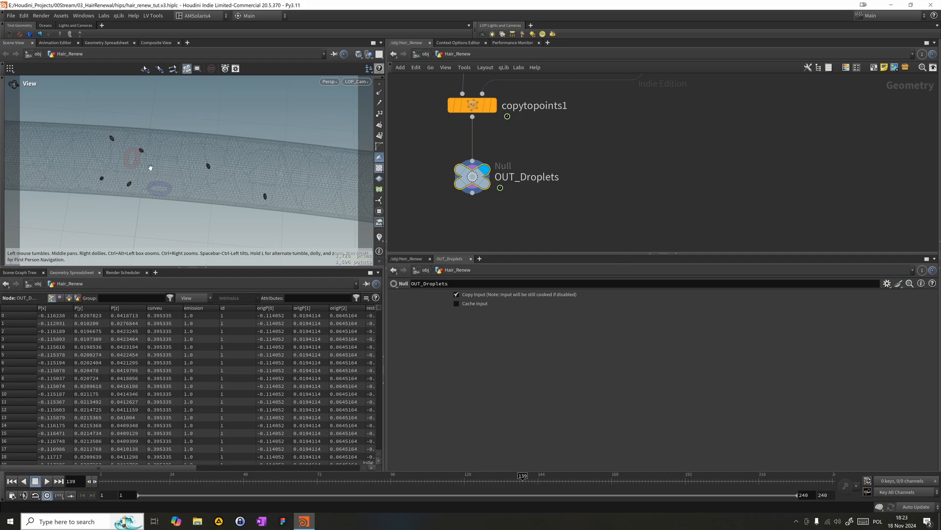
mouse_move(141, 153)
mouse_down()
mouse_move(267, 155)
mouse_move(138, 141)
mouse_move(196, 155)
mouse_move(132, 138)
mouse_up()
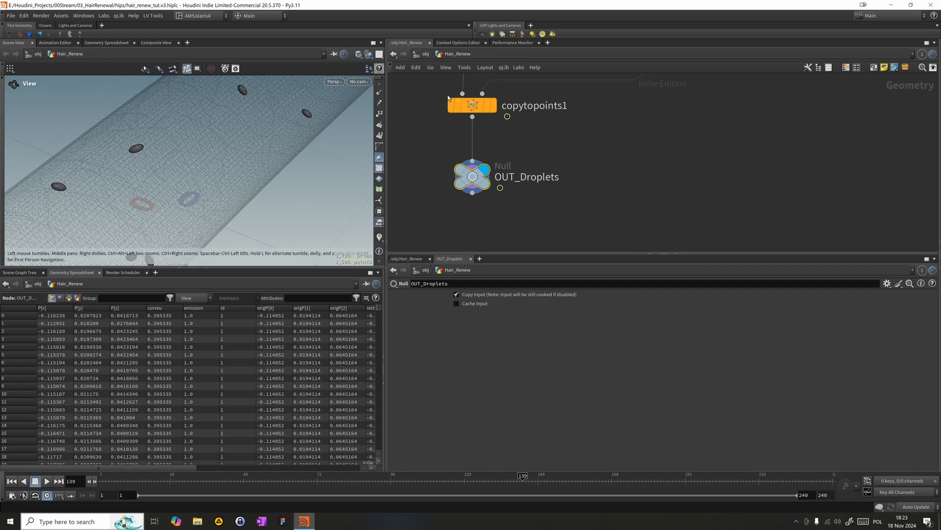
- Move the four nodes of the branch ending in OUT_Line down to make room for another node above them
scroll(520, 156, down, 4)
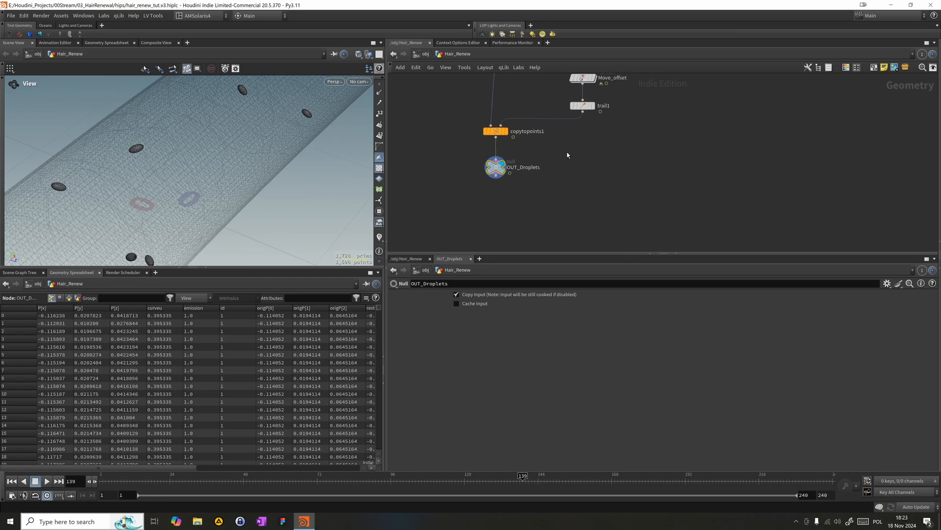
middle_drag(568, 155, 526, 148)
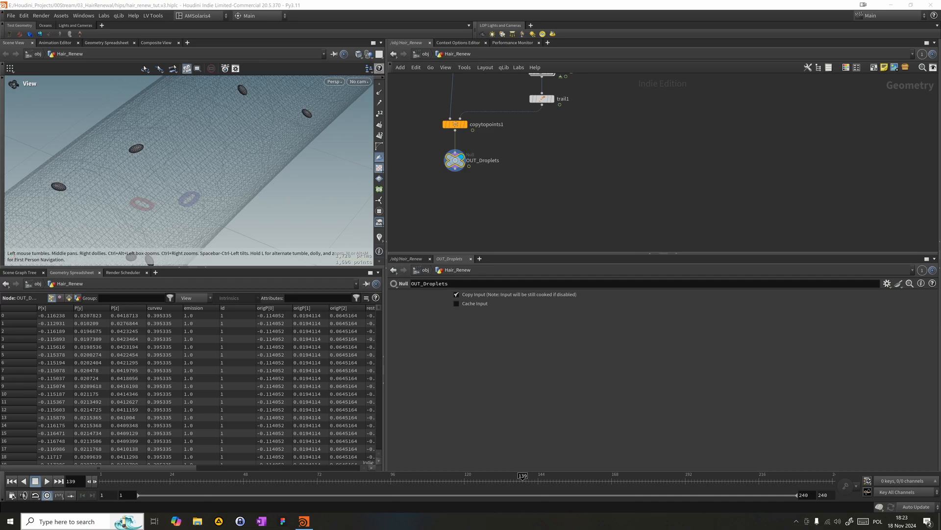
middle_drag(768, 114, 644, 97)
scroll(727, 193, down, 3)
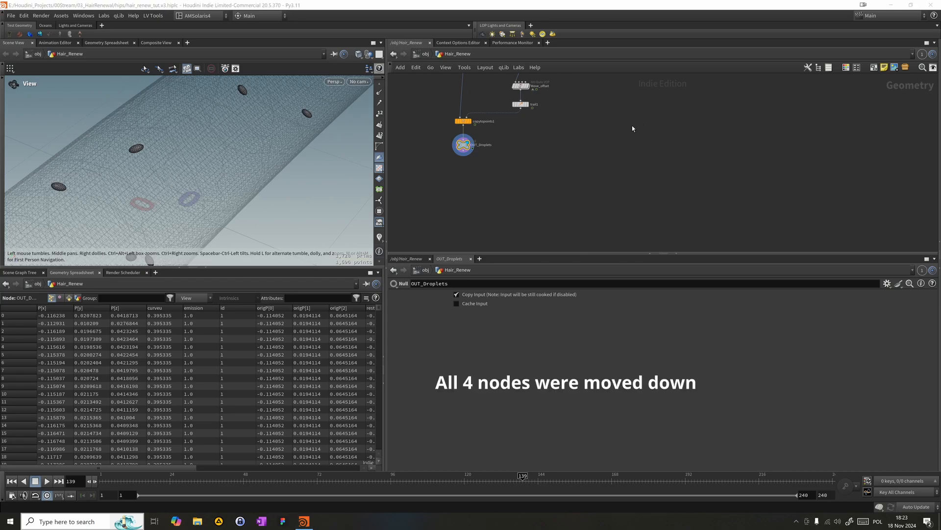
scroll(596, 145, down, 1)
middle_drag(596, 145, 592, 161)
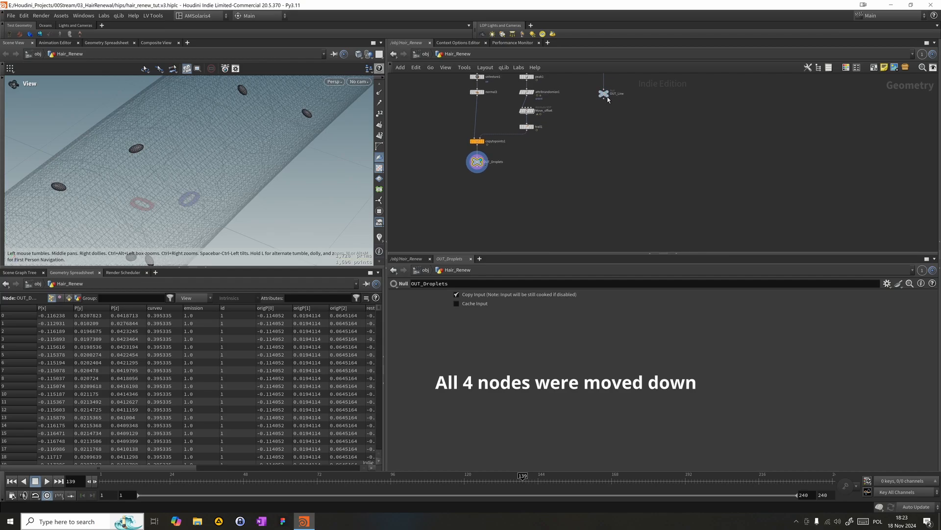
drag(603, 97, 613, 224)
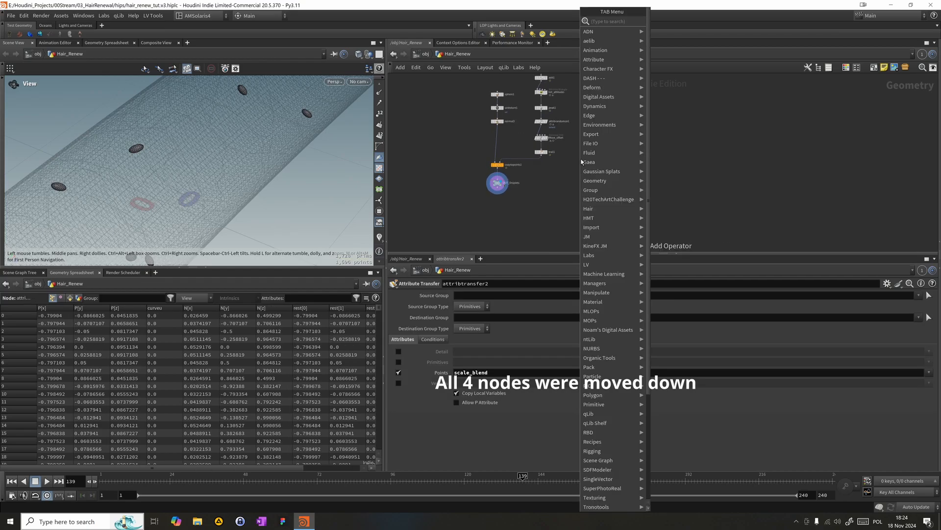
- Insert an Attribute Transfer node above the moved nodes with Move_offset as its source, and display its result
text(attribt)
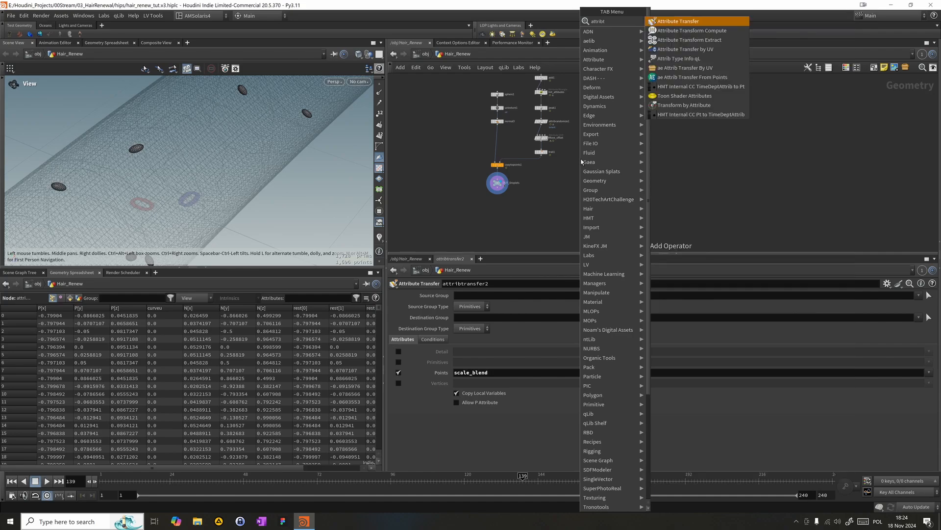
key(Return)
click(607, 160)
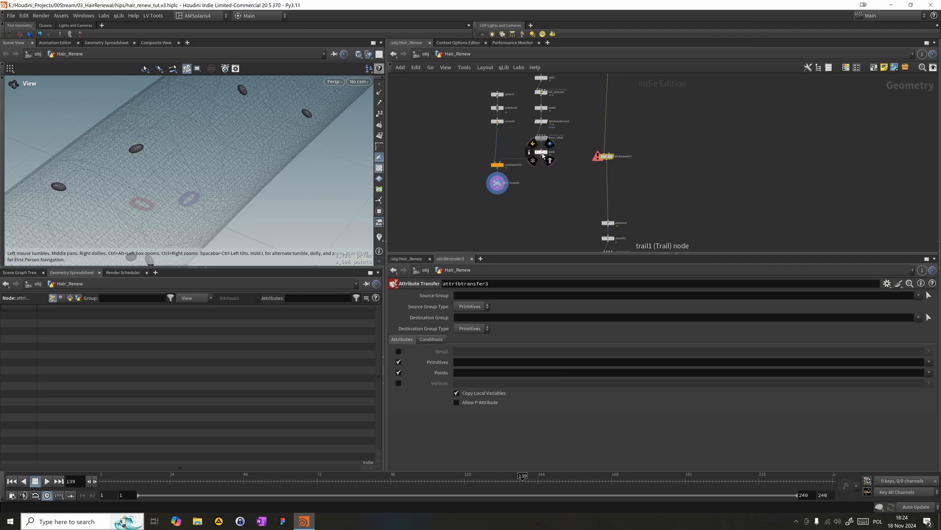
drag(541, 142, 608, 153)
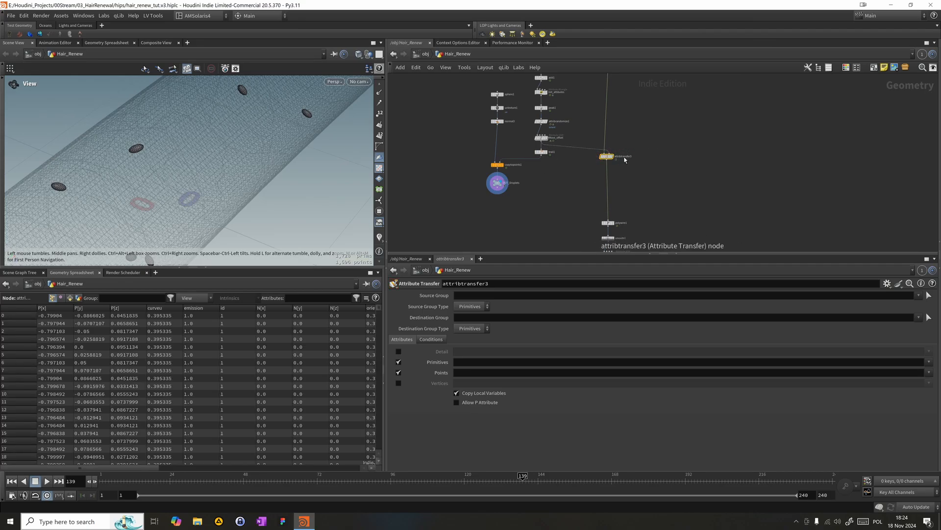
scroll(609, 157, up, 4)
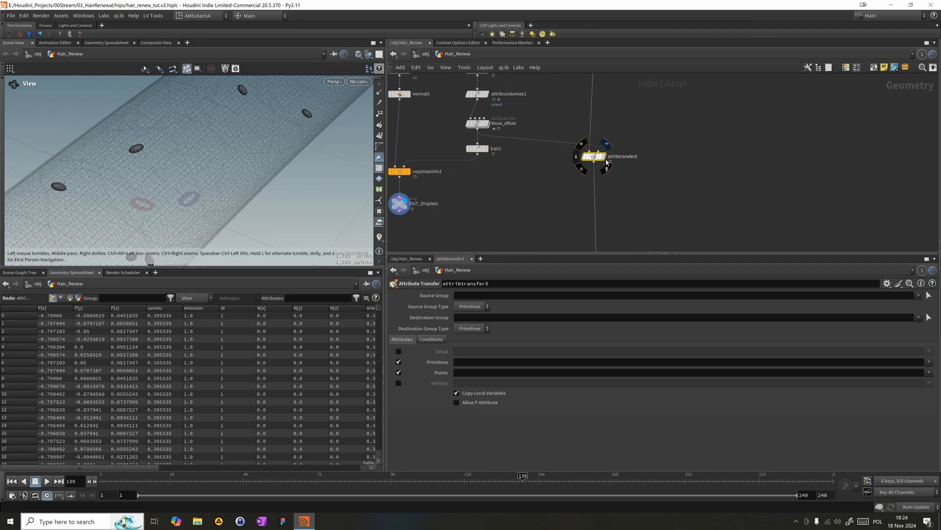
click(606, 145)
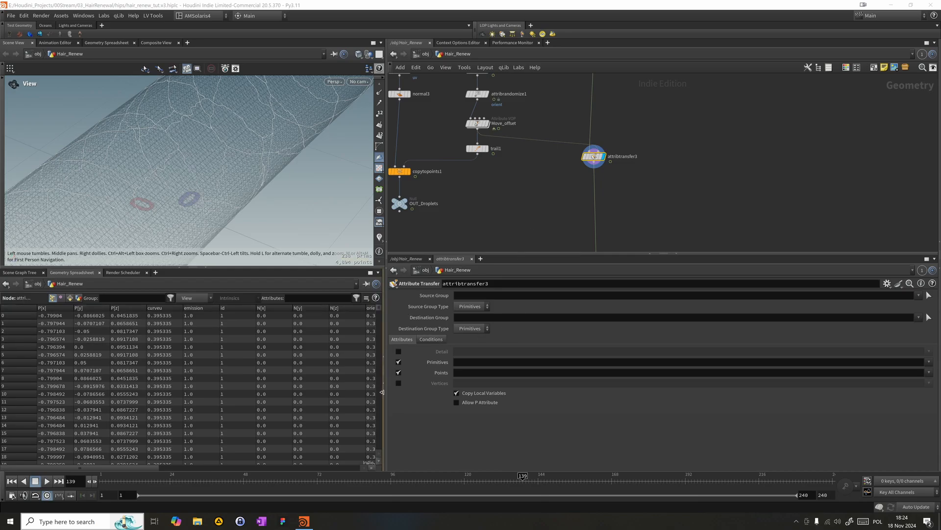
- Turn off primitive attributes on attribtransfer3 and transfer only the point attribute emission
click(398, 362)
click(462, 373)
text(e)
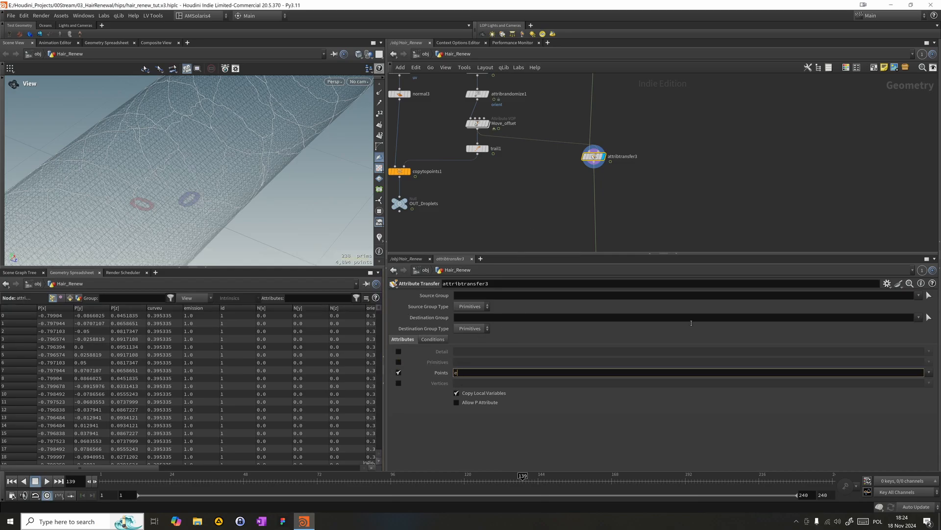
text(mission)
key(Return)
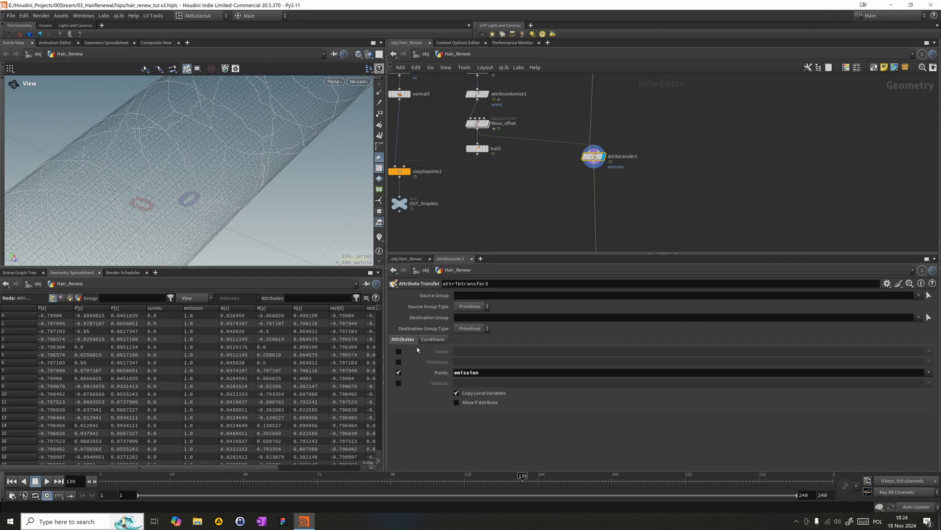
click(433, 338)
- Enable the viewport visualizers and switch off the N visualizer to inspect emission along the hair strand
click(379, 238)
right_click(379, 238)
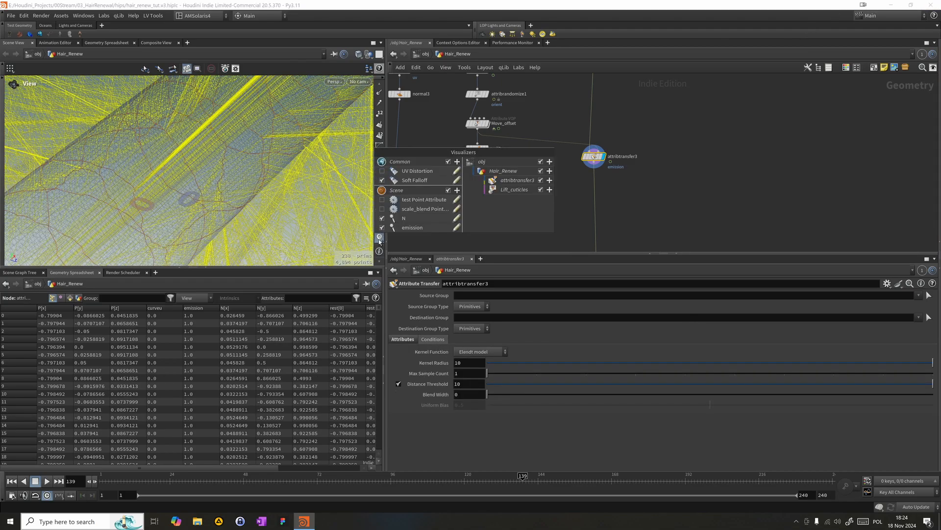
click(382, 218)
drag(288, 189, 155, 159)
right_drag(156, 158, 153, 223)
drag(172, 226, 163, 210)
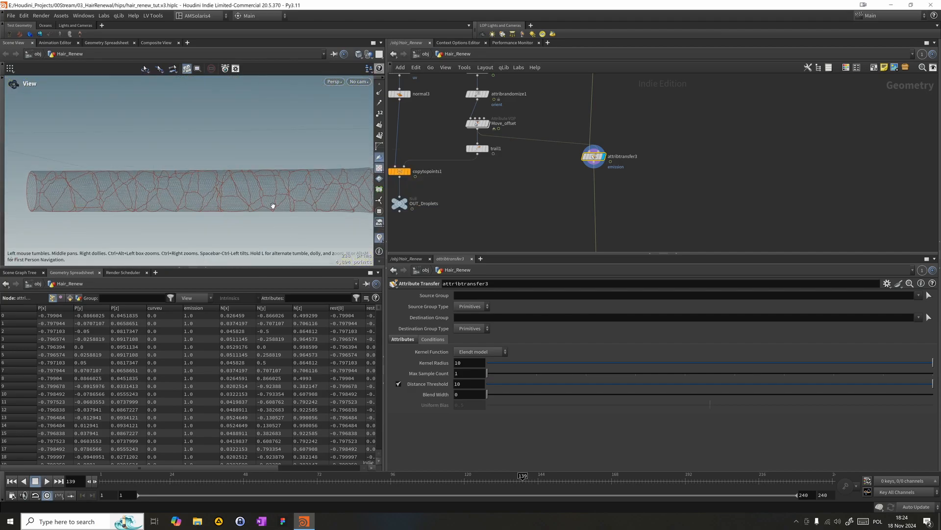
middle_drag(273, 205, 255, 190)
key(d)
click(395, 84)
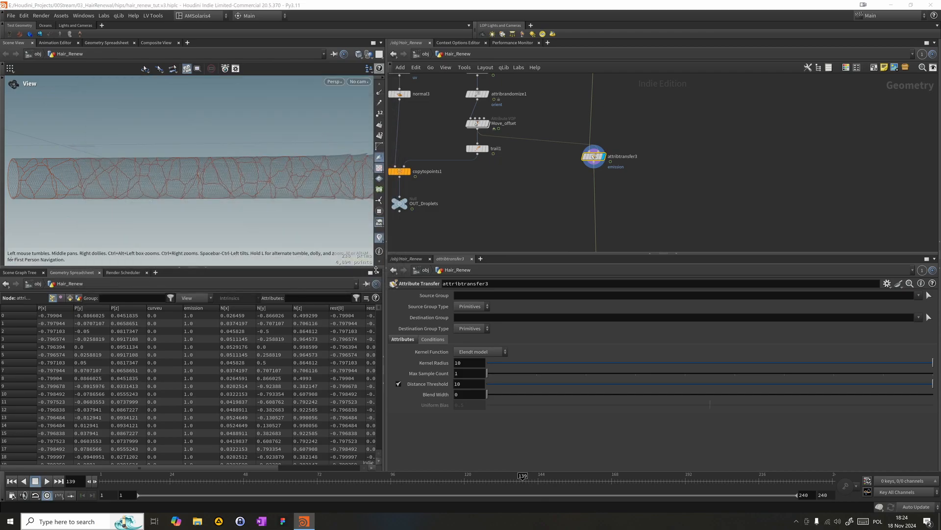
- Set the emission visualizer to the Point class with a Min and Max ramp range and the Blackbody color ramp
click(379, 237)
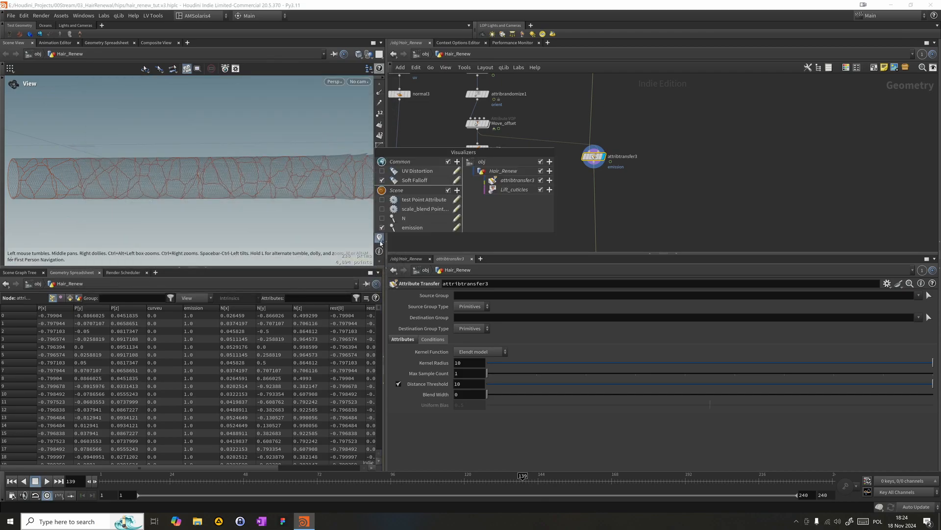
click(457, 228)
click(535, 197)
click(532, 207)
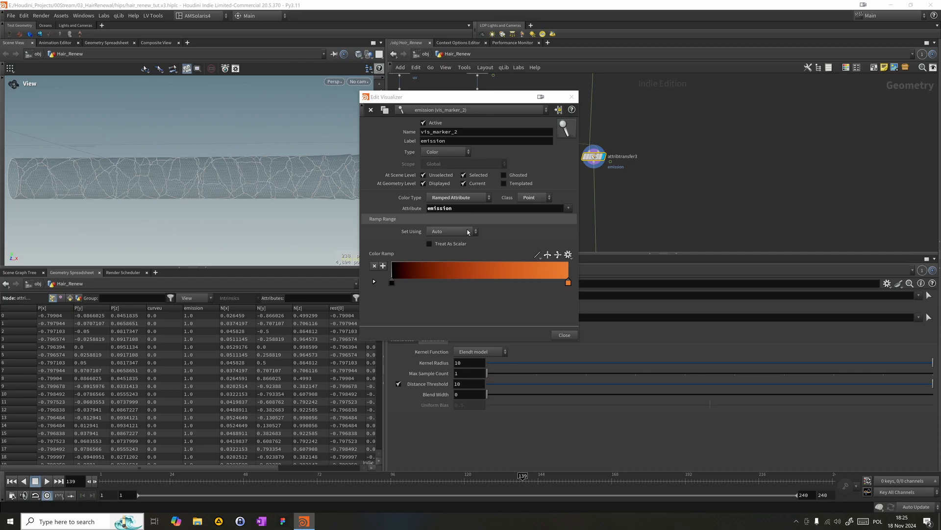
click(467, 233)
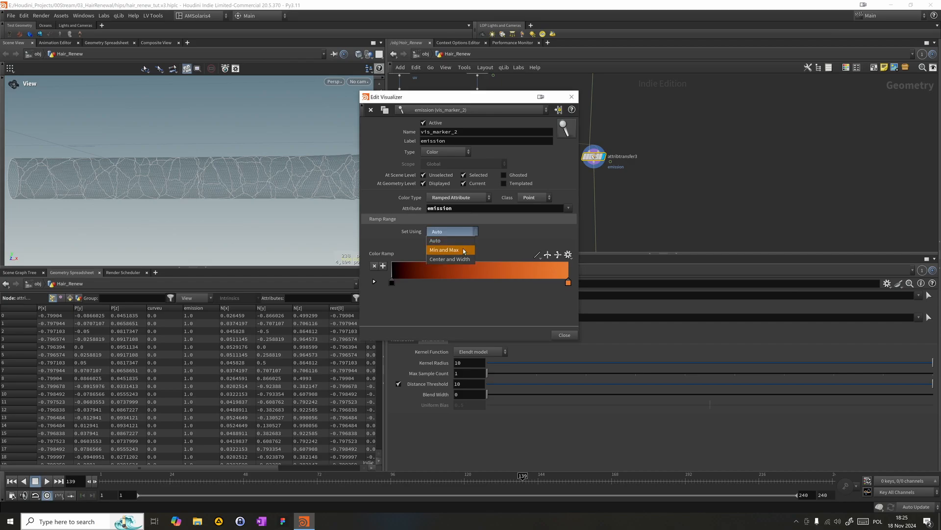
click(444, 250)
click(568, 286)
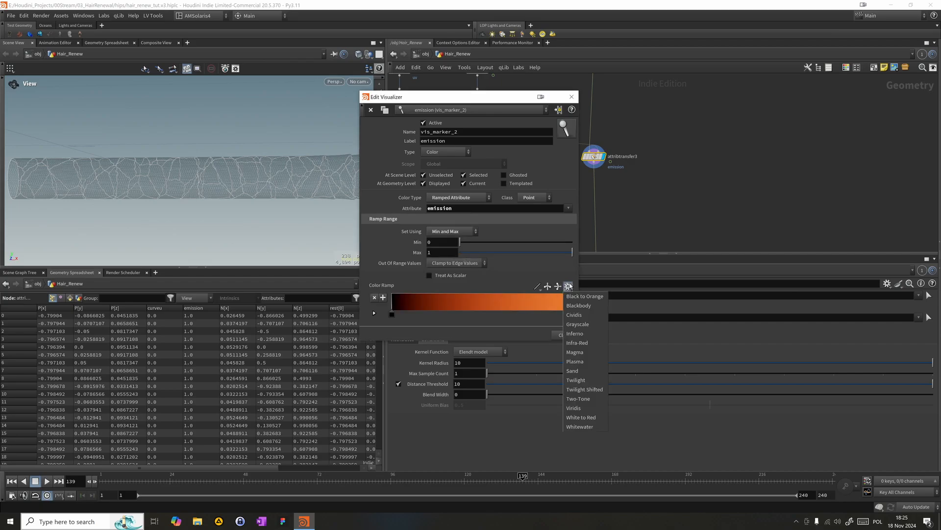
click(576, 306)
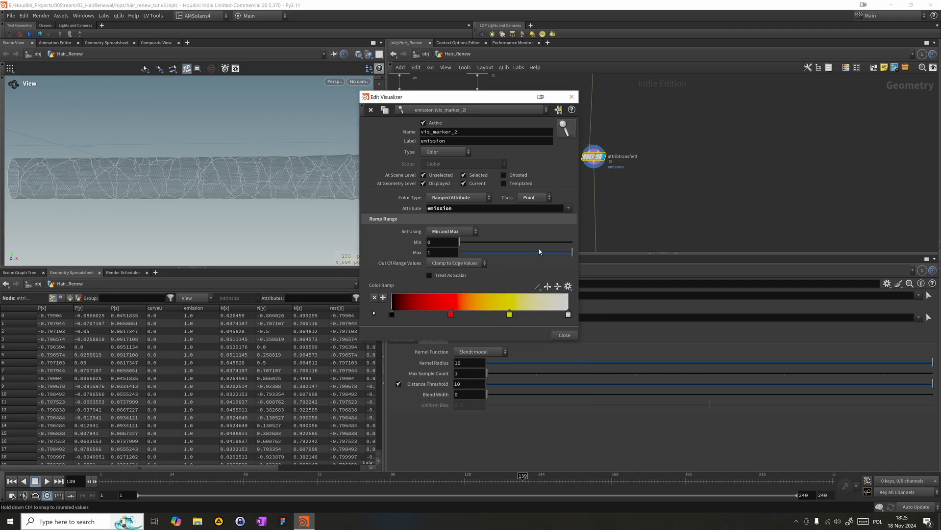
click(572, 97)
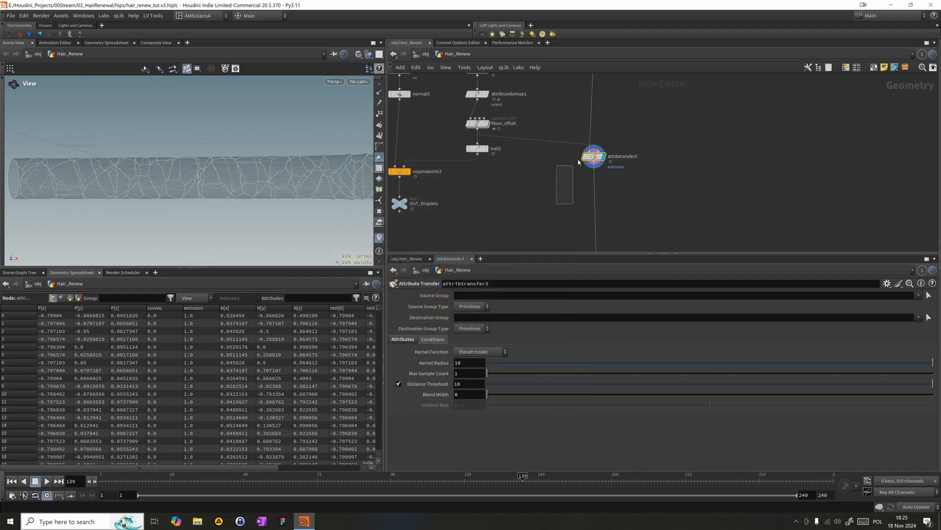
- Set attribtransfer3's distance threshold to 0.05 and scrub to frame 115 to check the transferred emission
drag(326, 190, 227, 189)
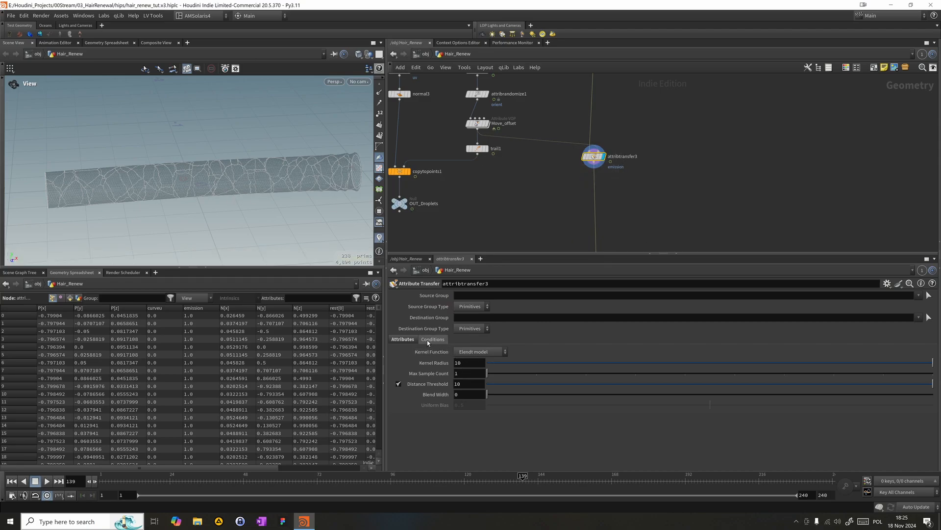
double_click(459, 384)
text(0.05)
key(Return)
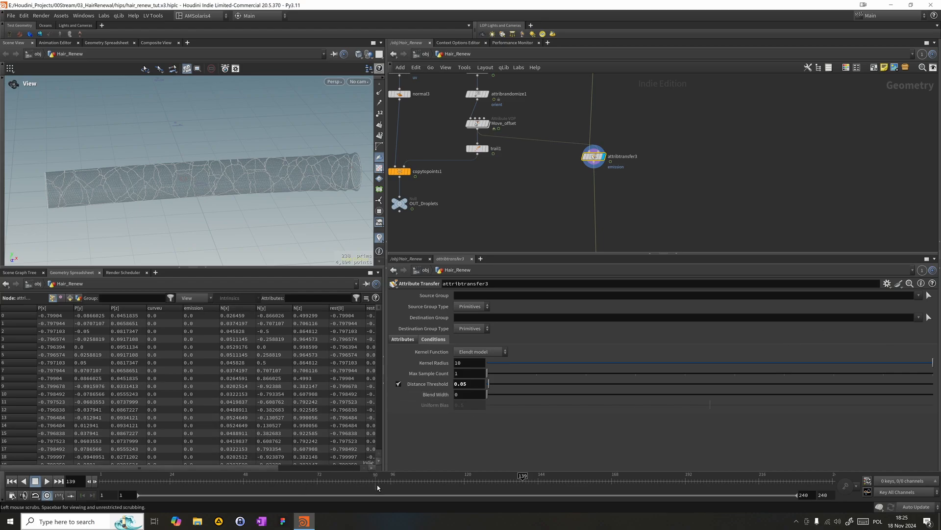
drag(380, 484, 448, 486)
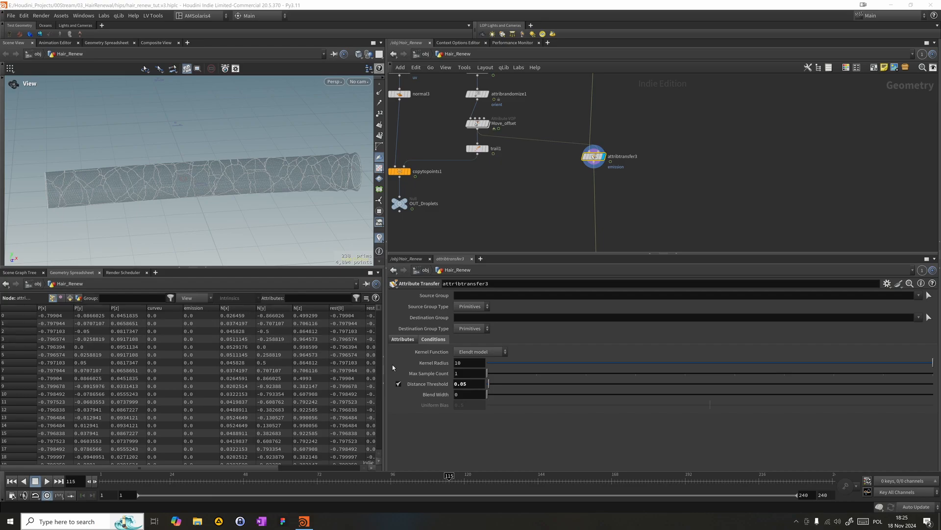
- Set attribtransfer3's blend width to 0.01 and sort the points by emission in descending order to inspect the transfer
double_click(461, 394)
text(0.01)
key(Return)
scroll(320, 175, up, 3)
drag(321, 174, 193, 142)
click(196, 308)
click(196, 308)
click(196, 308)
click(197, 309)
click(197, 309)
right_drag(222, 203, 148, 192)
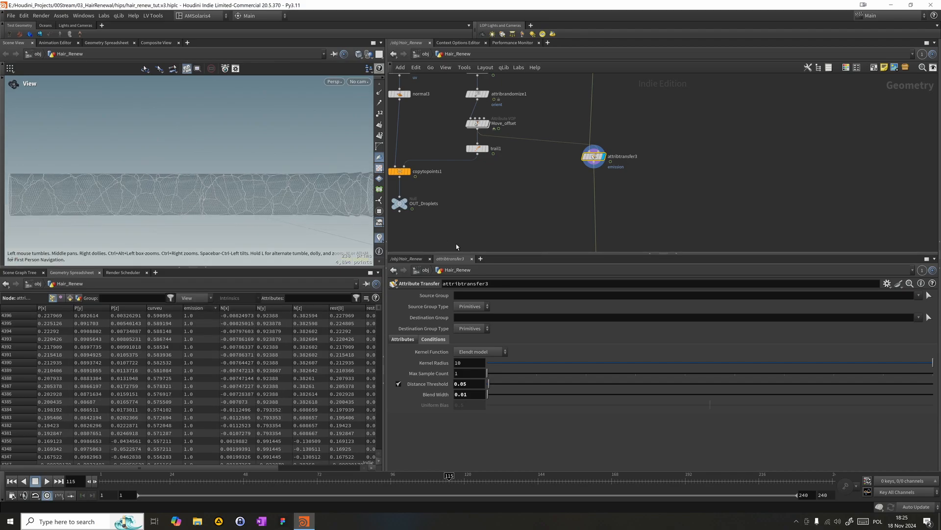
- Set the emission visualizer's ramp range to Auto and its attribute class to Auto
click(379, 237)
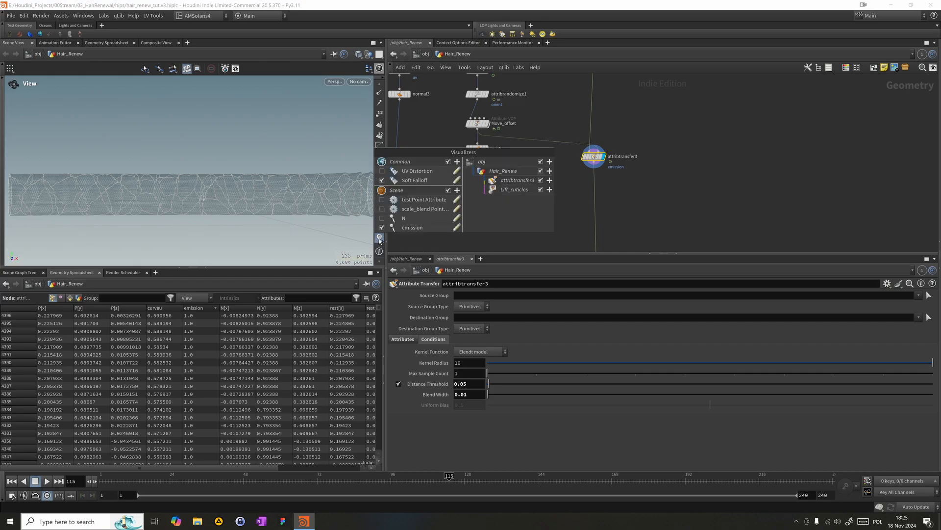
click(458, 228)
click(455, 233)
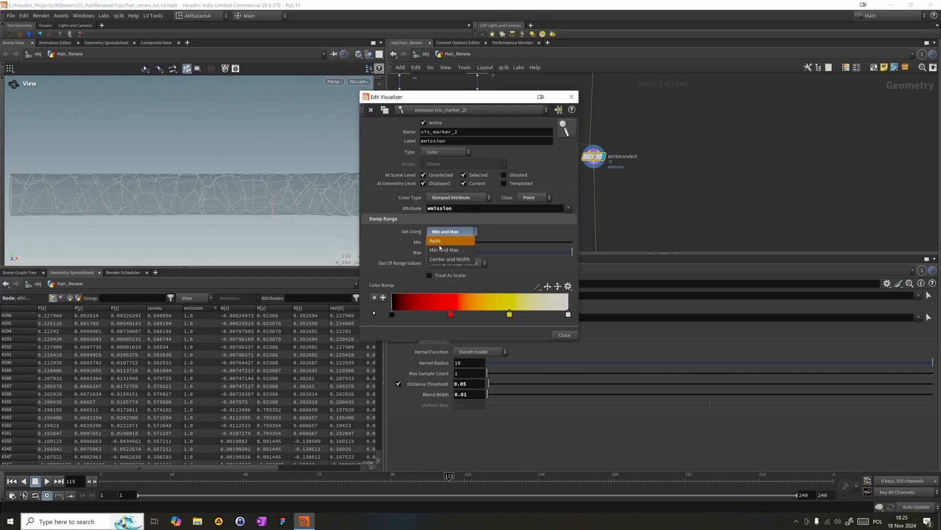
click(441, 242)
click(533, 197)
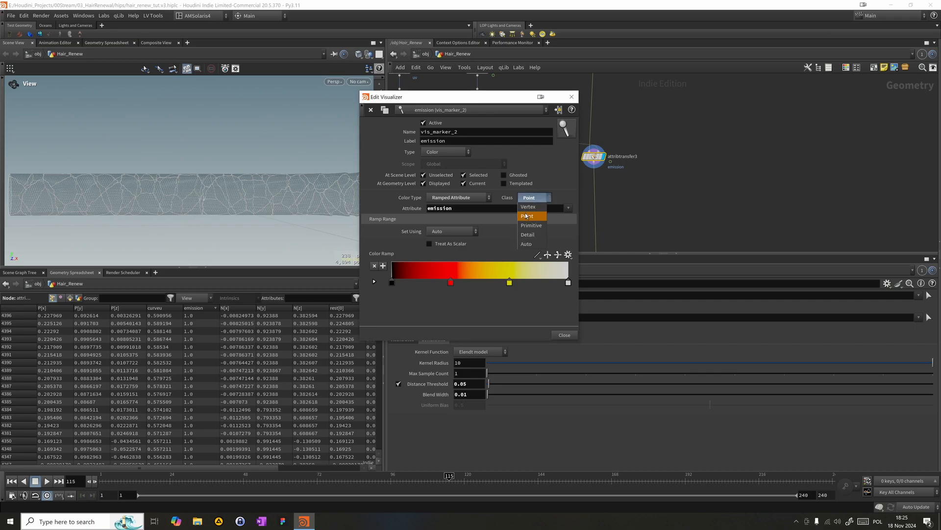
click(528, 244)
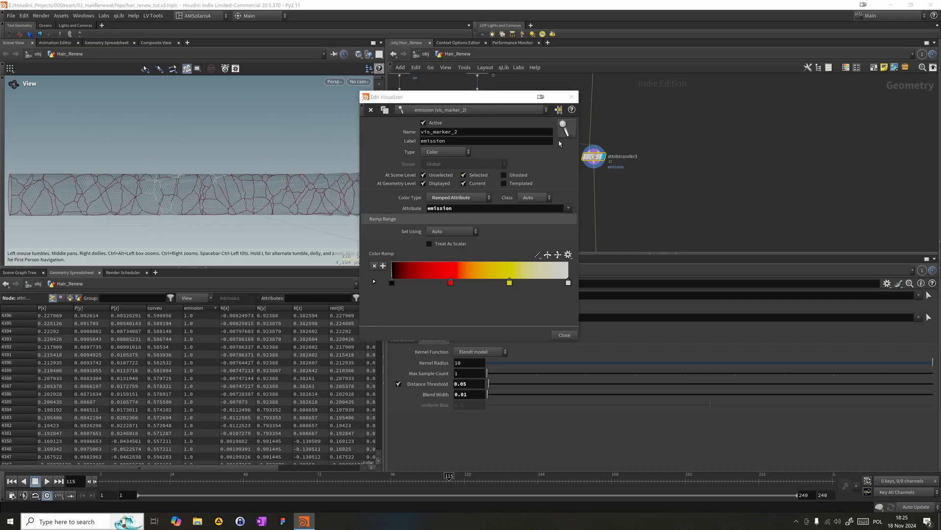
click(571, 97)
- Show OUT_Droplets as a template beside the hair and scrub to frame 102 to check the emission near the droplets
drag(184, 180, 173, 201)
mouse_move(274, 475)
mouse_down()
mouse_move(242, 476)
mouse_move(272, 474)
mouse_up()
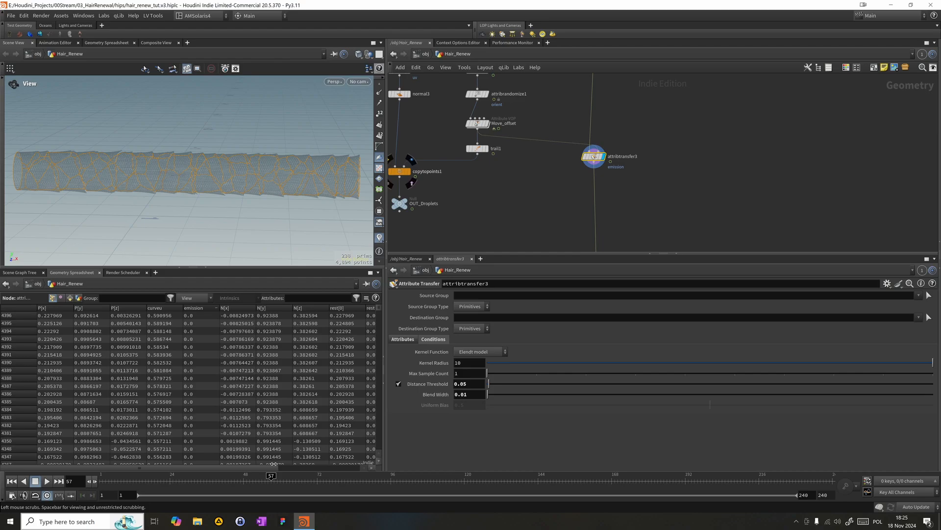
drag(273, 475, 320, 475)
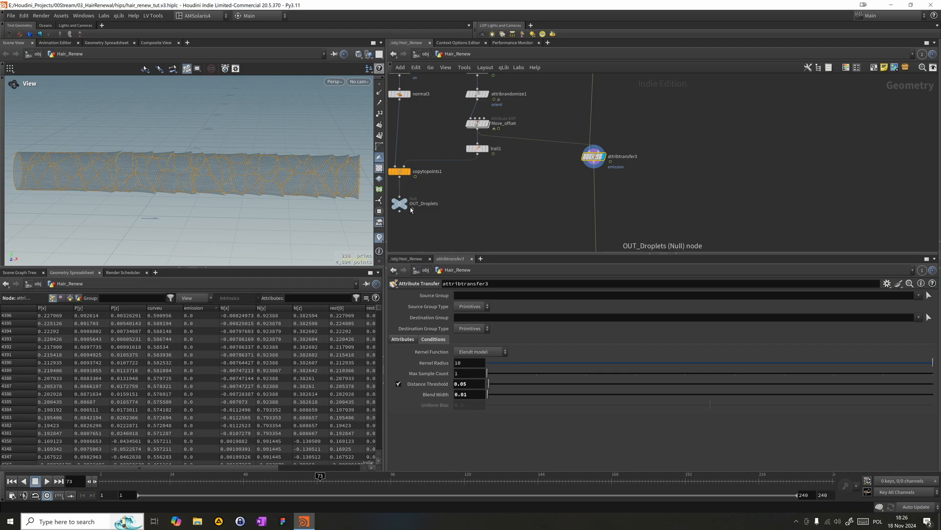
click(409, 208)
click(338, 486)
drag(338, 487, 417, 498)
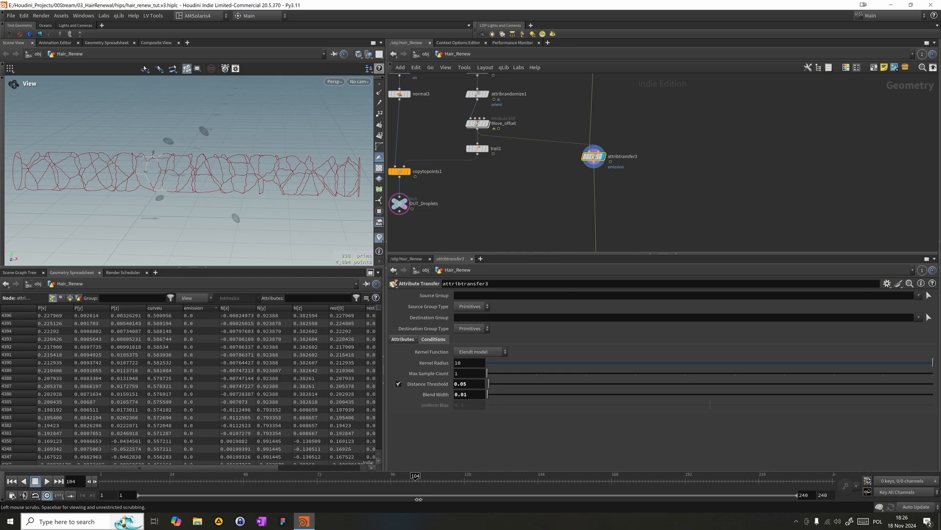
mouse_move(420, 499)
mouse_down()
mouse_move(478, 507)
mouse_move(332, 499)
mouse_move(483, 496)
mouse_move(385, 491)
mouse_move(412, 488)
mouse_up()
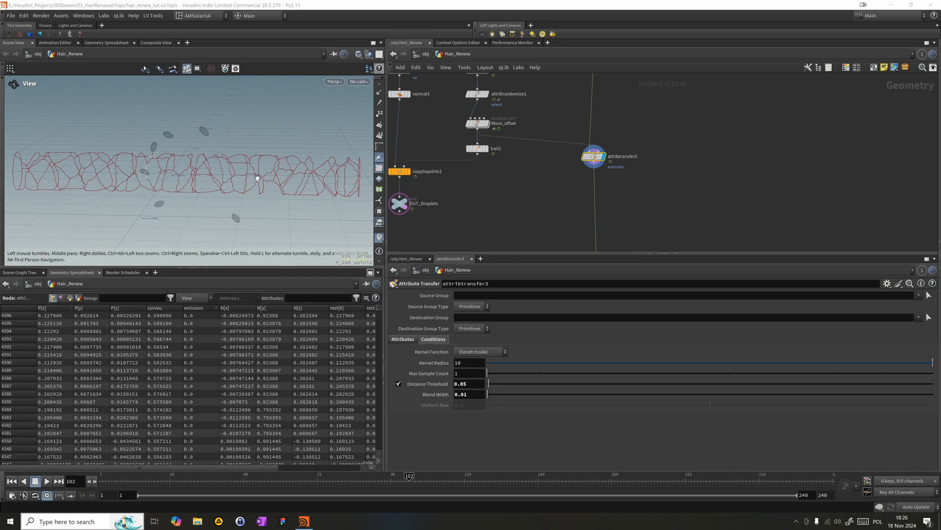
click(683, 152)
key(Tab)
text(pyroso)
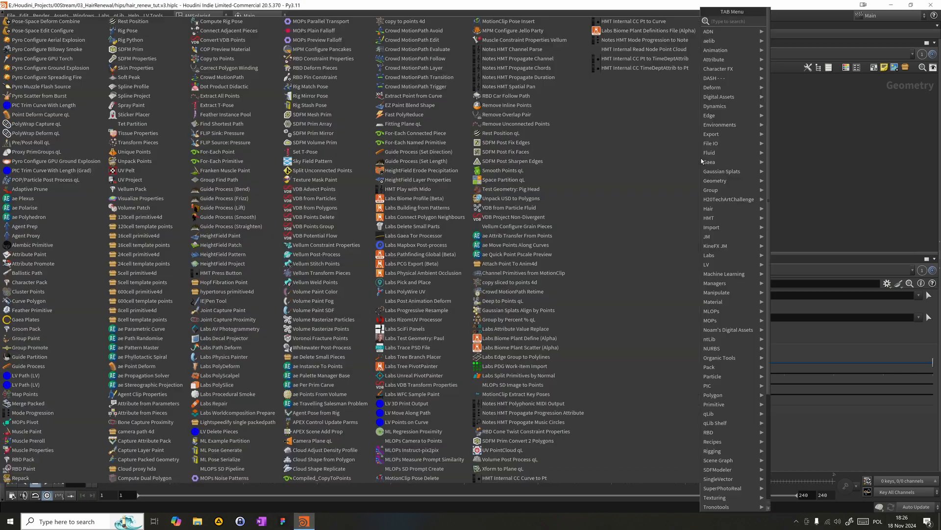
key(Down)
key(Down)
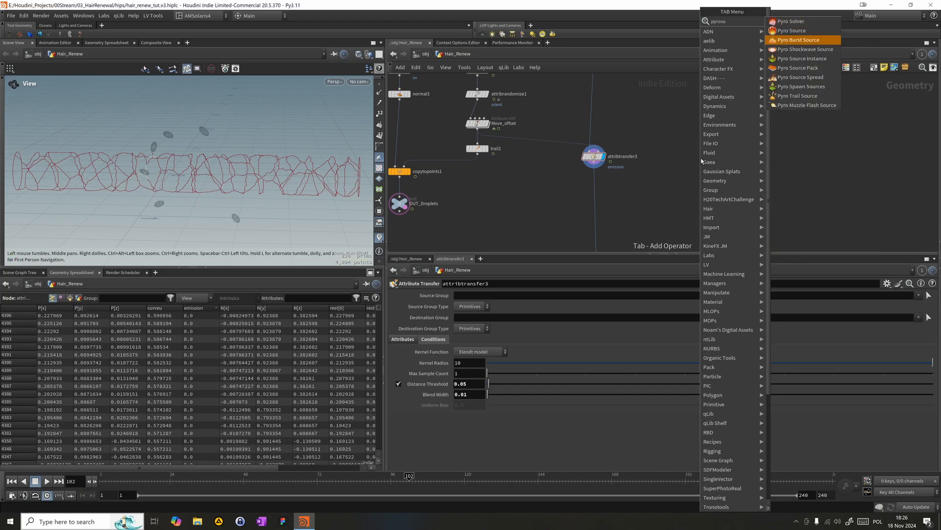
key(Return)
- Add a Pyro Source Spread node below attribtransfer3, connect attribtransfer3 to its input and display it
key(Tab)
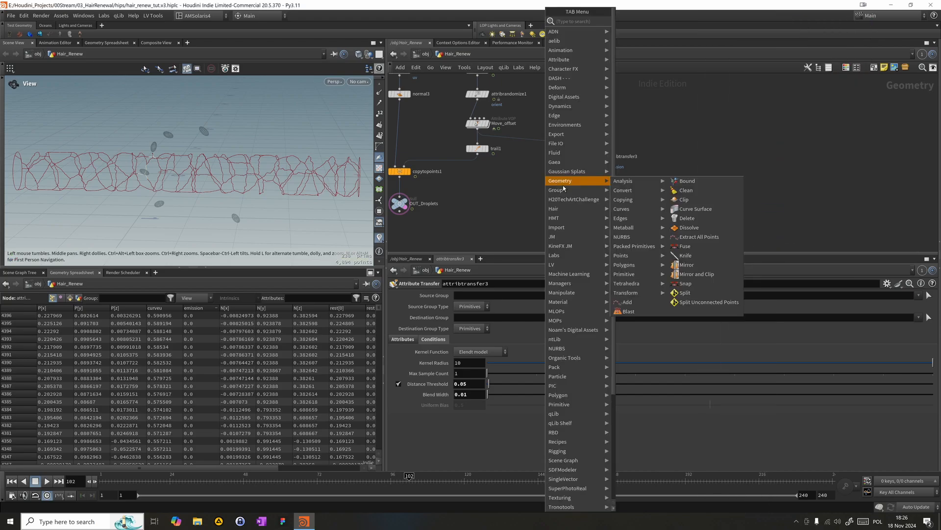
text(pysp)
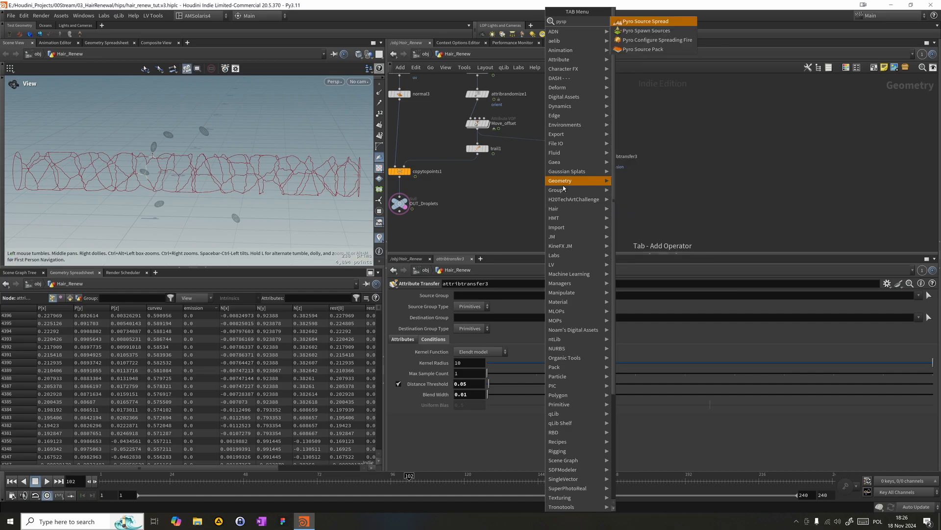
key(Return)
click(562, 186)
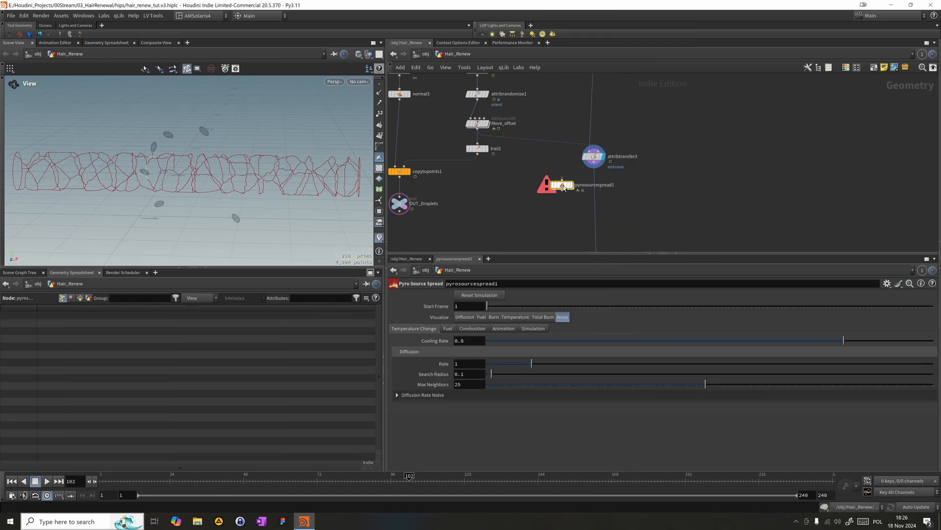
drag(562, 181, 590, 168)
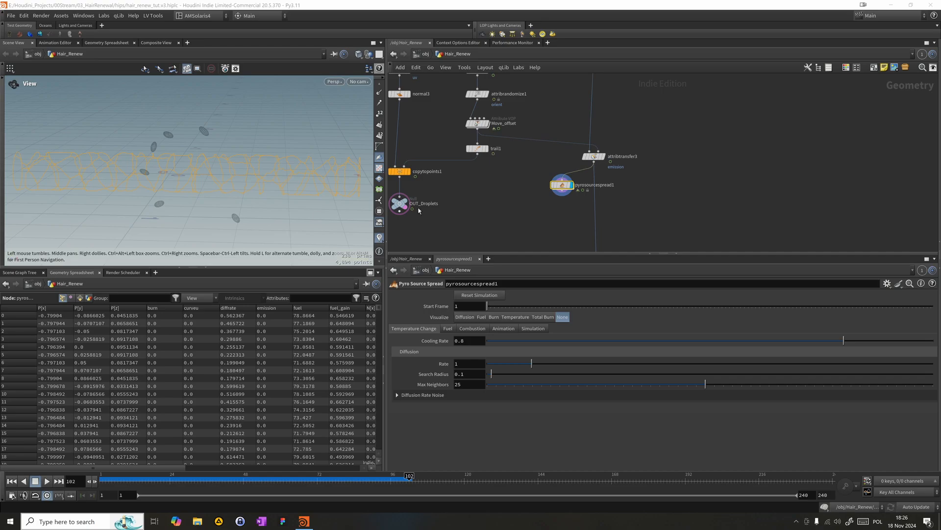
drag(562, 185, 555, 178)
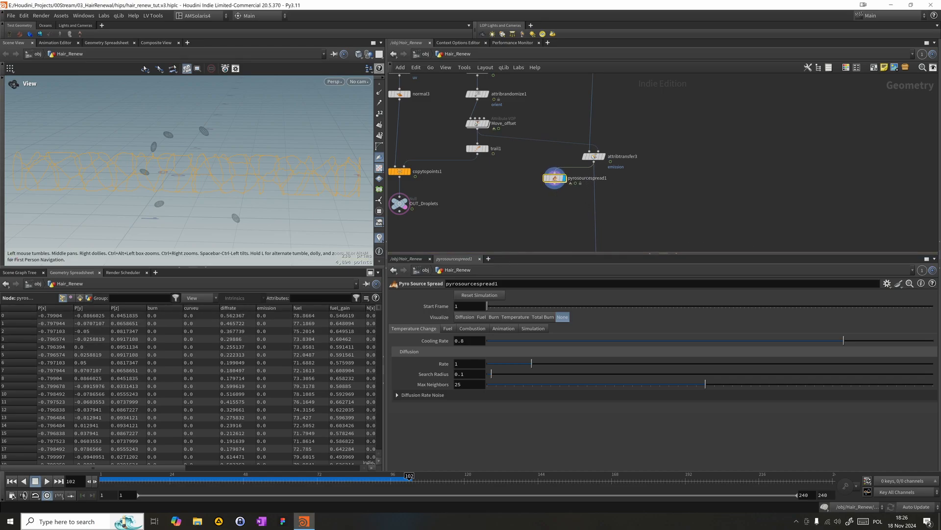
- Set the cooling rate of pyrosourcespread1 to 0
click(470, 345)
key(Return)
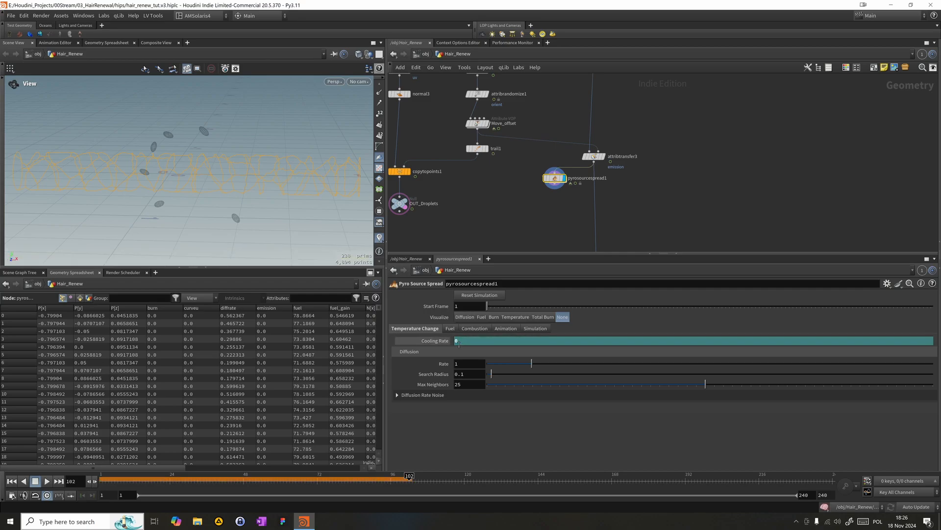
drag(472, 365, 345, 362)
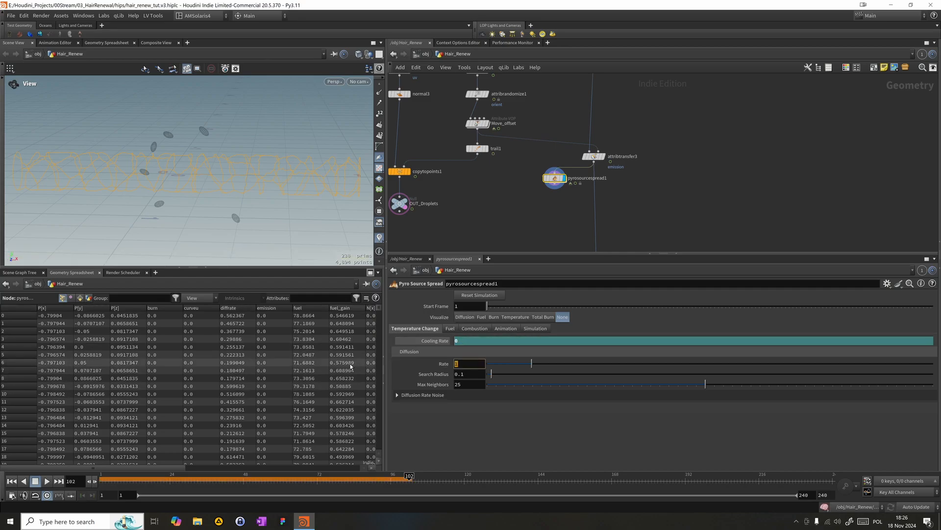
click(434, 342)
ctrl+shift+click(434, 343)
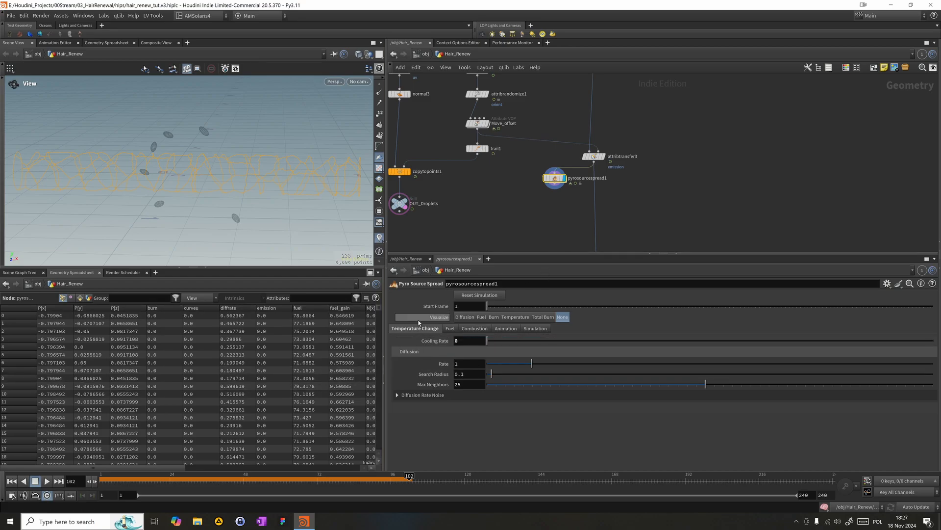
- Set the diffusion rate of pyrosourcespread1 to .01 and its search radius to 0.3
click(465, 367)
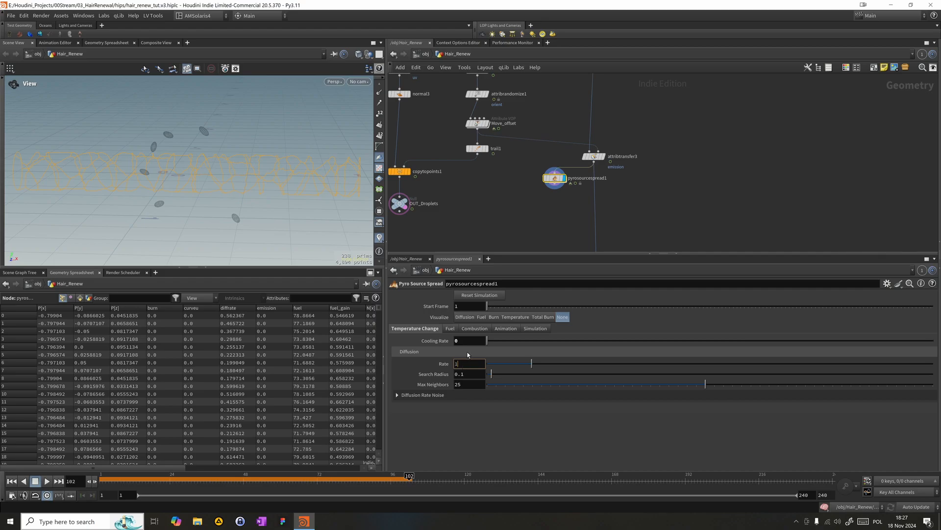
text(.01)
key(Tab)
key(Right)
text(3)
key(Return)
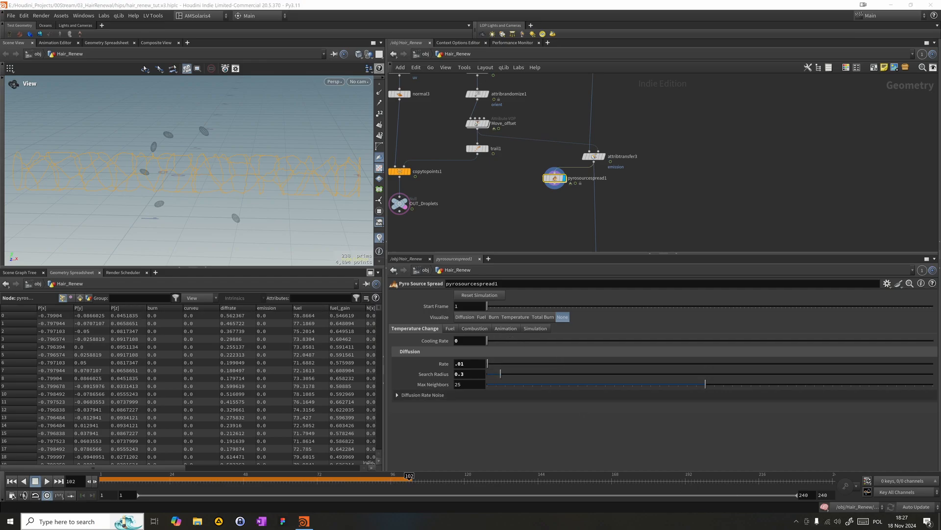
- Add emission after P in the animated attributes of pyrosourcespread1
click(506, 328)
click(473, 342)
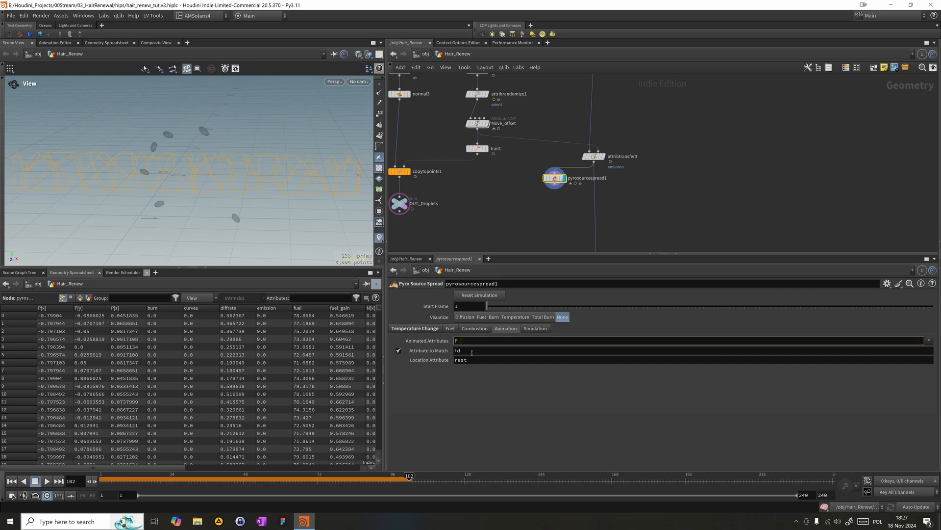
text(emission)
key(Return)
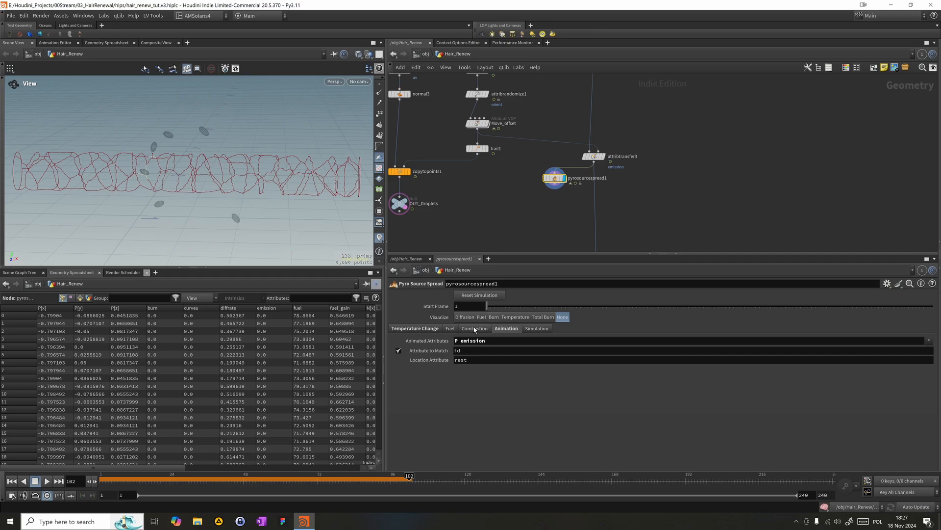
- Set the ignite attribute in pyrosourcespread1's ignition rules to emission
click(475, 328)
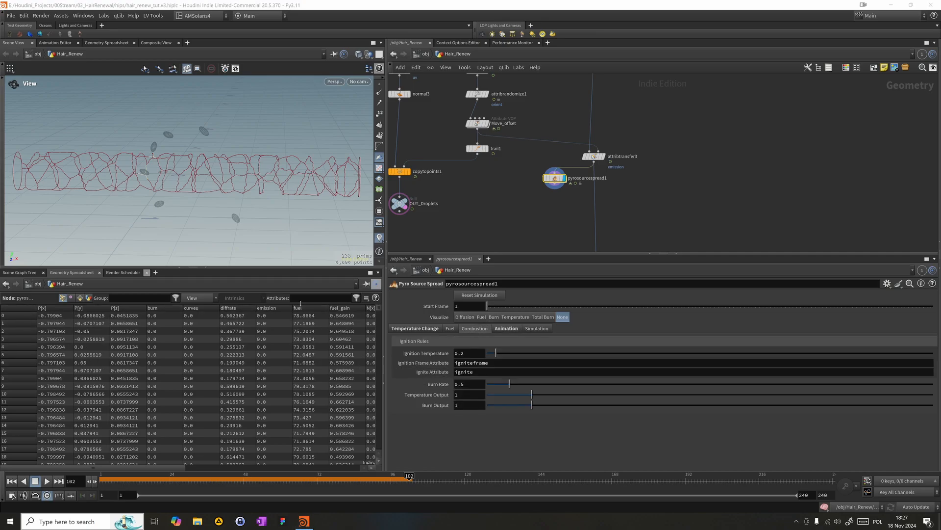
drag(502, 373, 317, 395)
text(e)
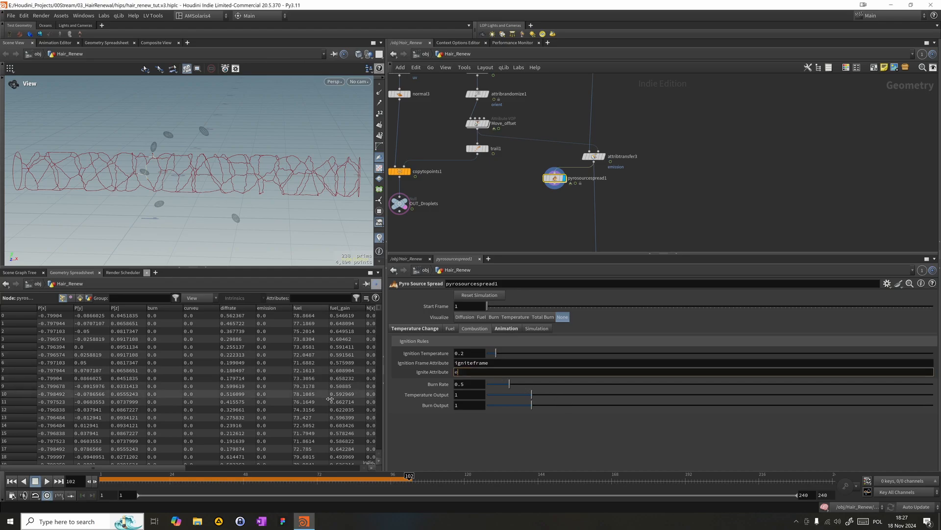
text(missio)
key(Return)
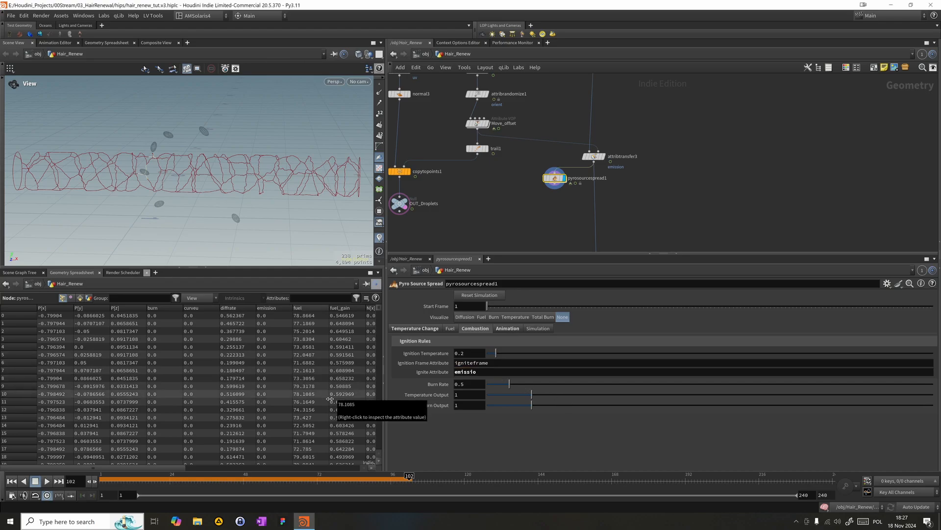
click(484, 372)
text(n)
key(Return)
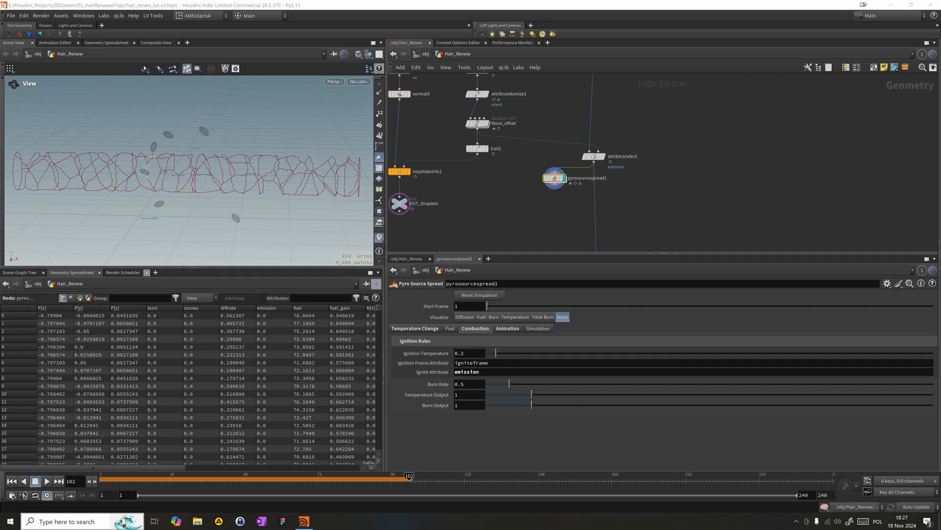
- Set pyrosourcespread1's fuel injection rate to .4 and postburn rate to .14
click(508, 329)
click(451, 329)
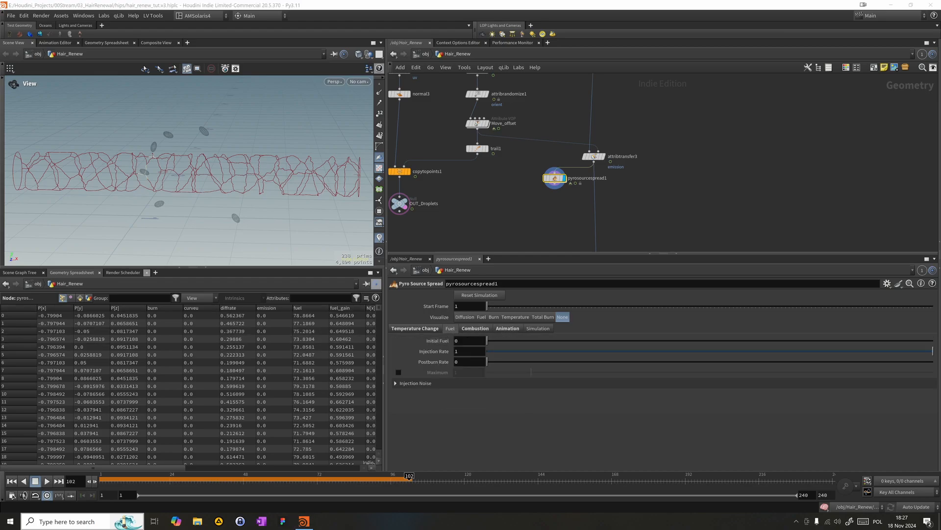
double_click(458, 351)
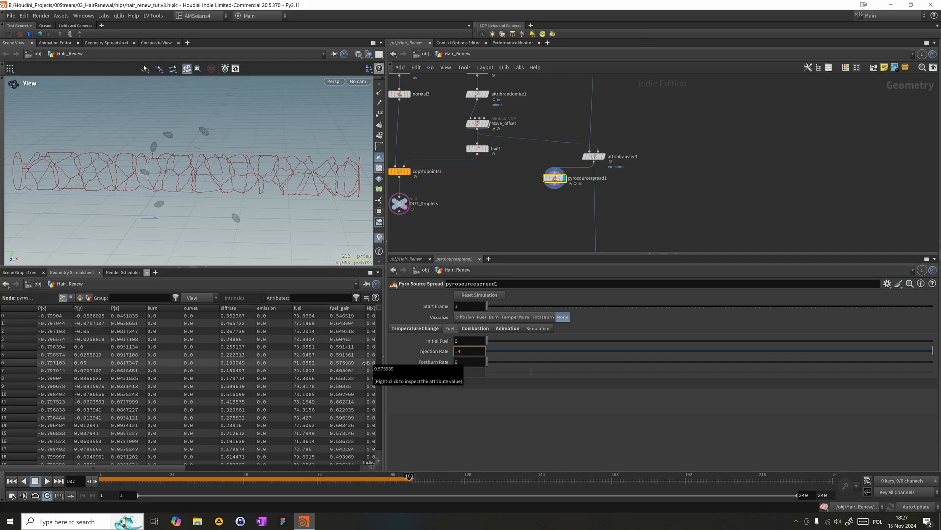
text(.4)
key(Tab)
text(.14)
key(Return)
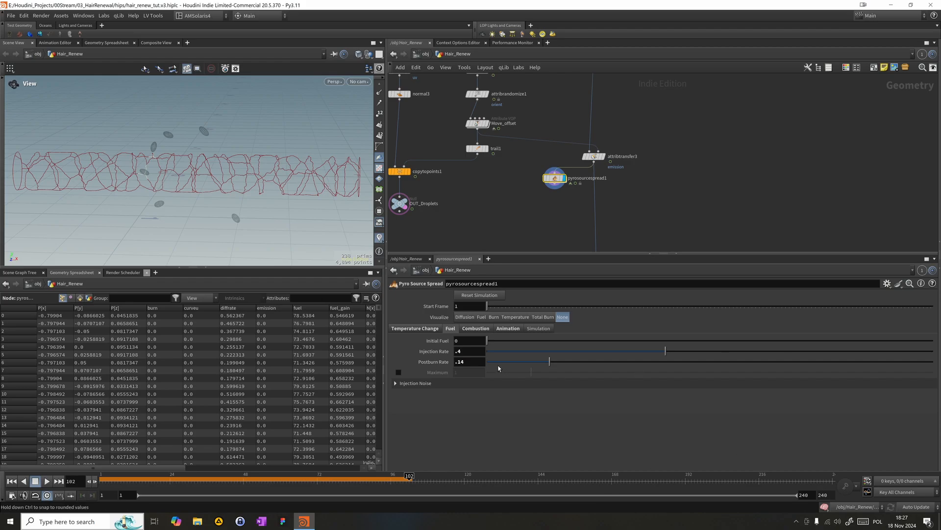
- Review the injection noise, temperature change and combustion settings, and play the spread simulation from frame 1
click(411, 383)
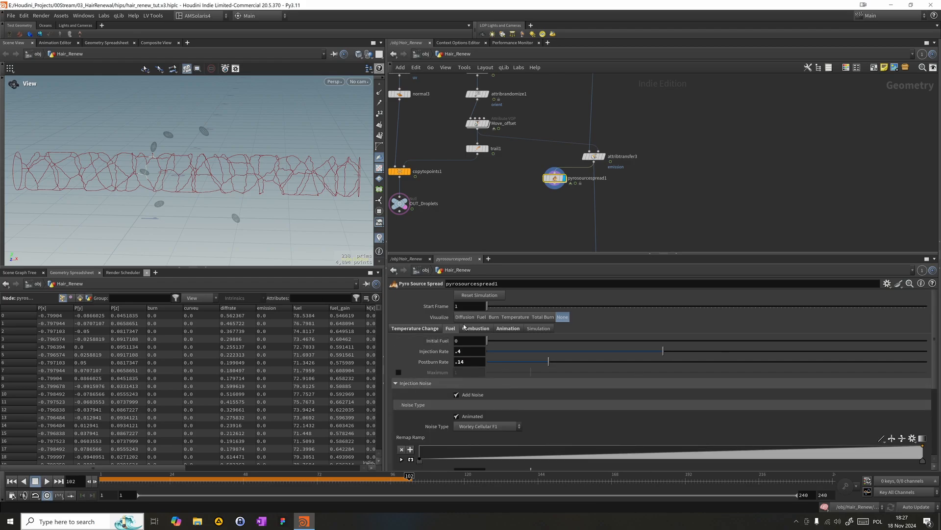
click(414, 328)
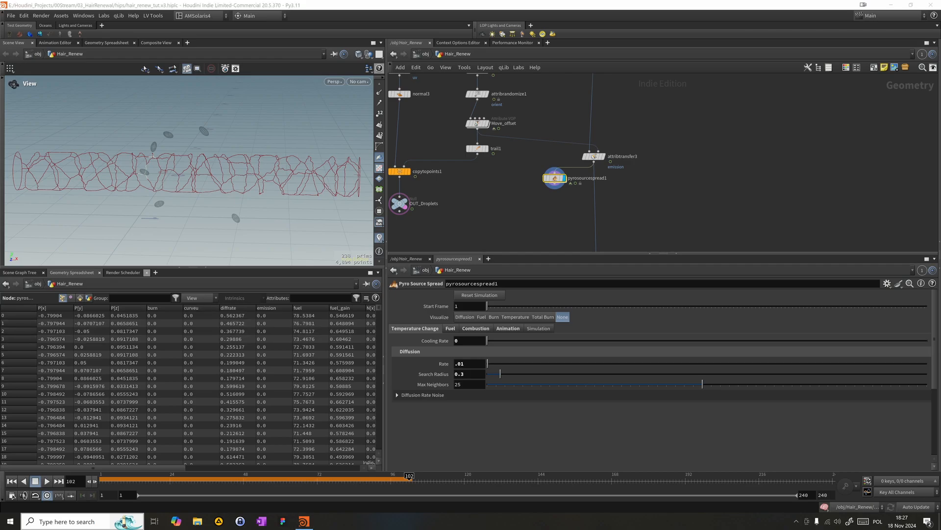
click(478, 329)
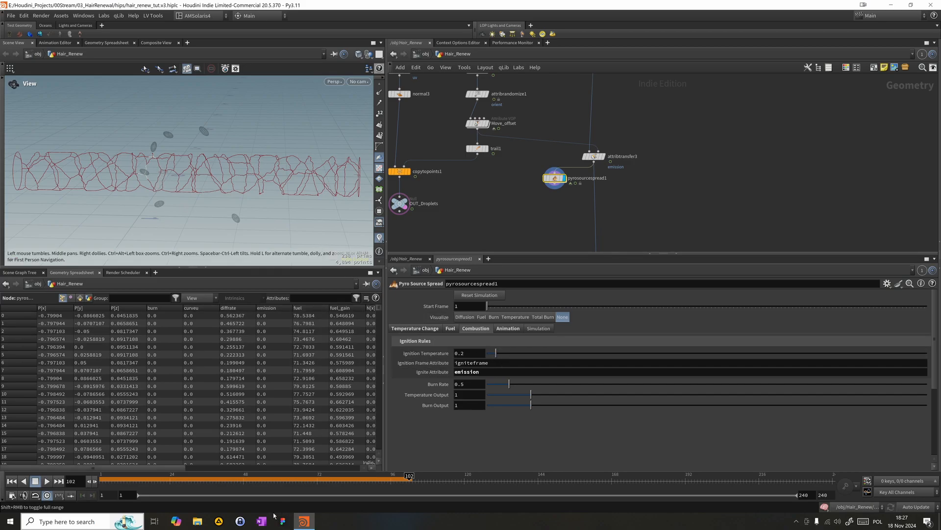
click(12, 481)
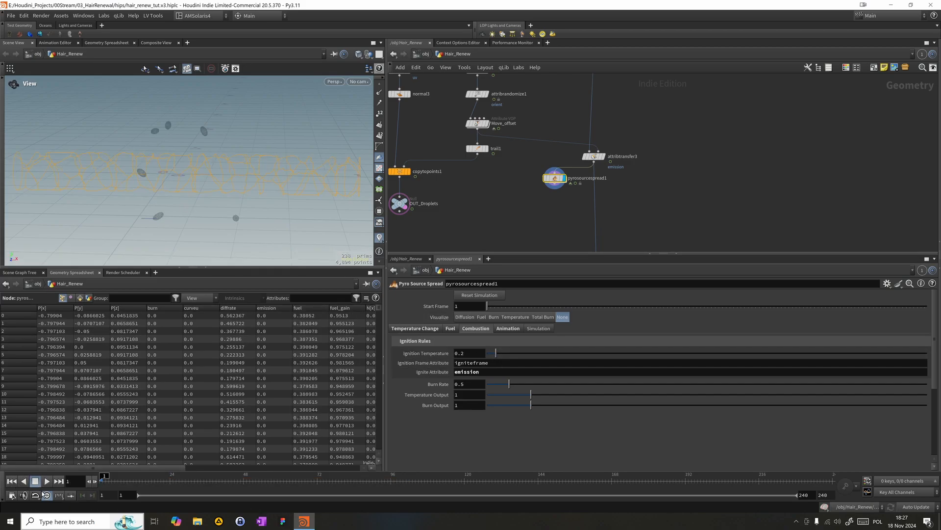
click(47, 481)
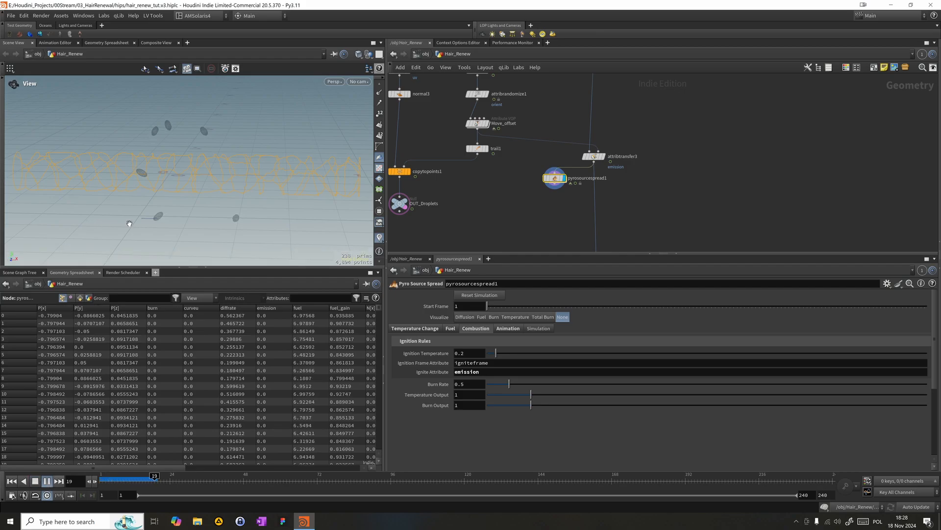
- Visualize the Burn attribute in pyrosourcespread1 and scrub through the spread simulation up to the last frame
click(320, 482)
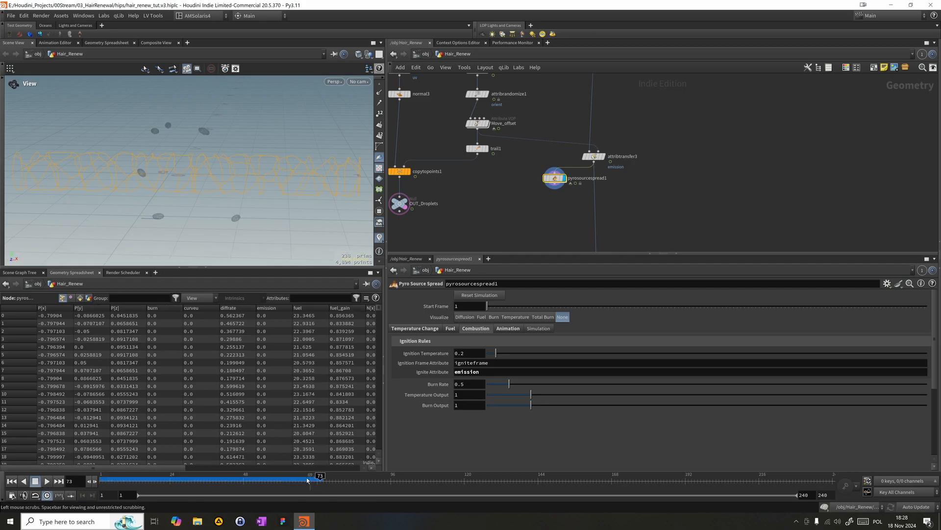
click(382, 486)
click(415, 481)
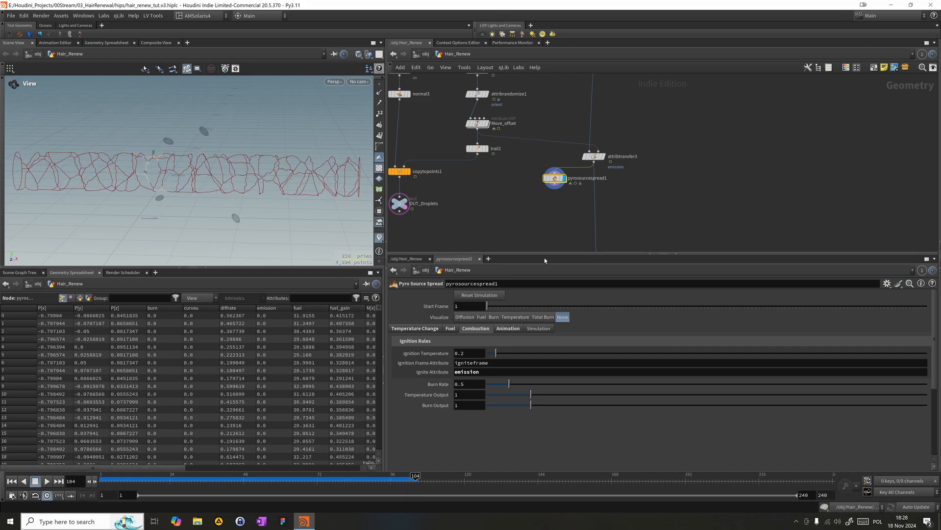
click(493, 317)
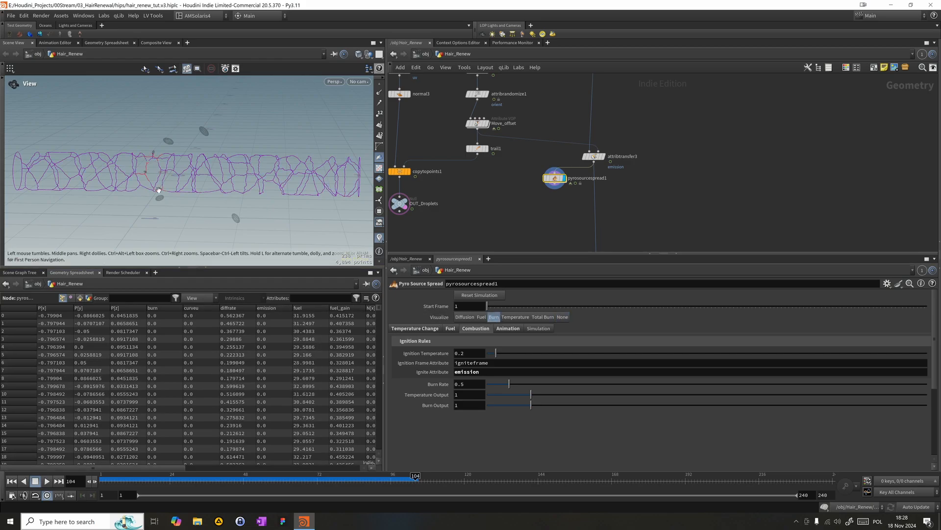
mouse_move(359, 480)
mouse_down()
mouse_move(543, 491)
mouse_move(848, 464)
mouse_up()
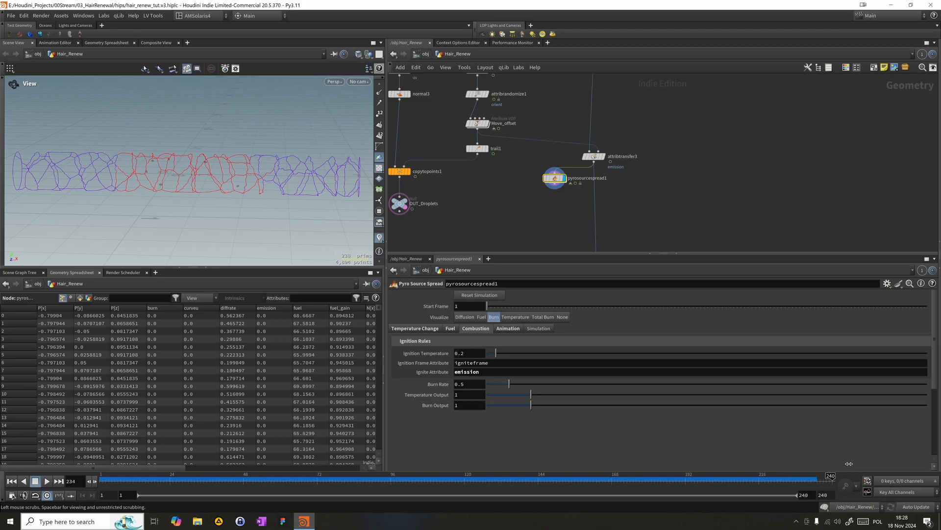
click(556, 477)
- Look through LOP_Cam in the viewport and scrub the simulation to frame 108
click(361, 83)
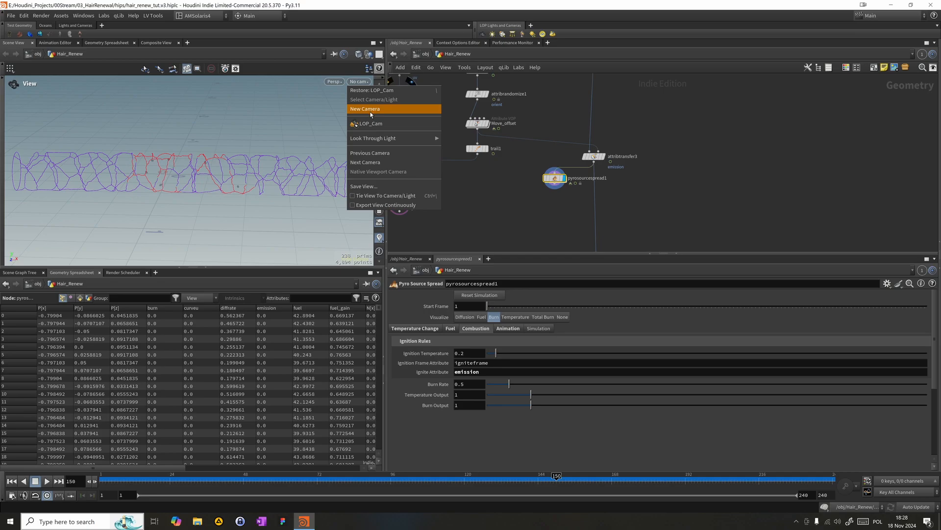
click(363, 83)
click(362, 83)
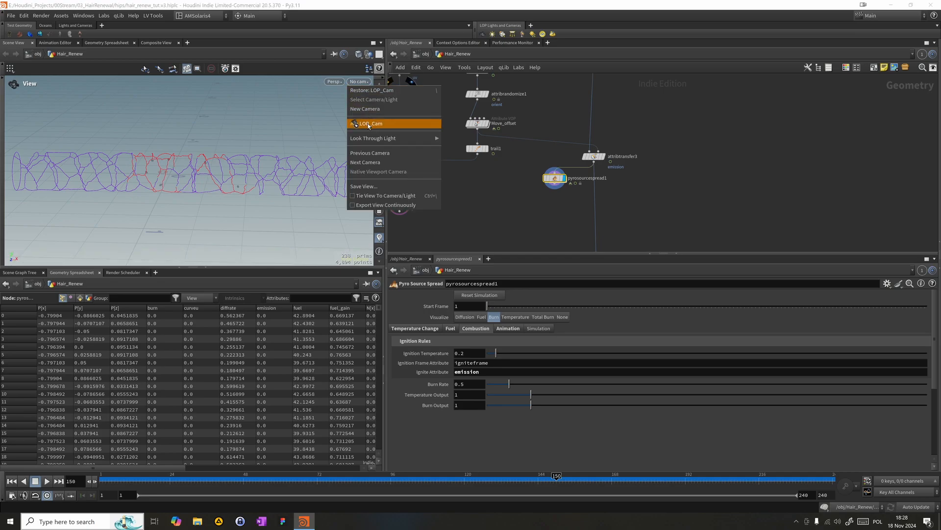
click(367, 124)
click(809, 480)
mouse_move(406, 485)
mouse_down()
mouse_move(581, 478)
mouse_move(427, 475)
mouse_up()
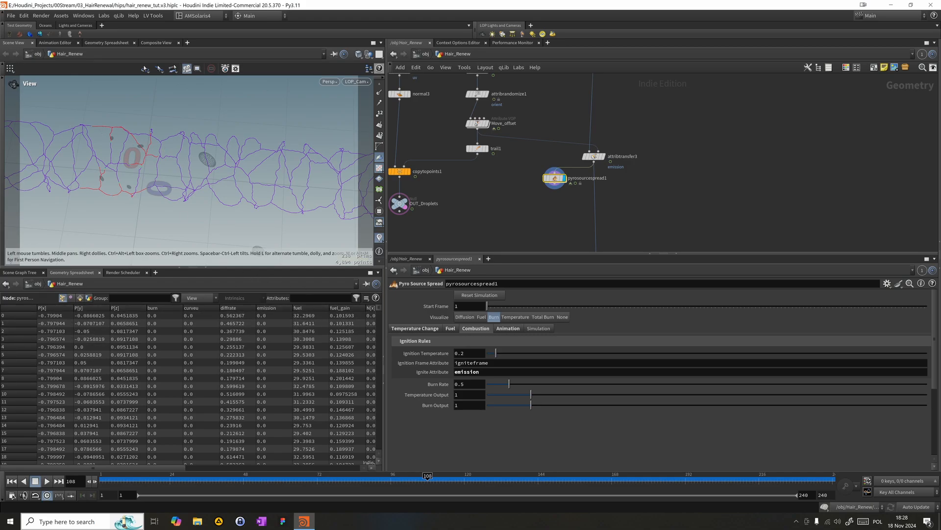
- Set pyrosourcespread1's temperature output to 2 and re-simulate from frame 1, scrubbing through to frame 176
double_click(463, 398)
text(2)
key(Return)
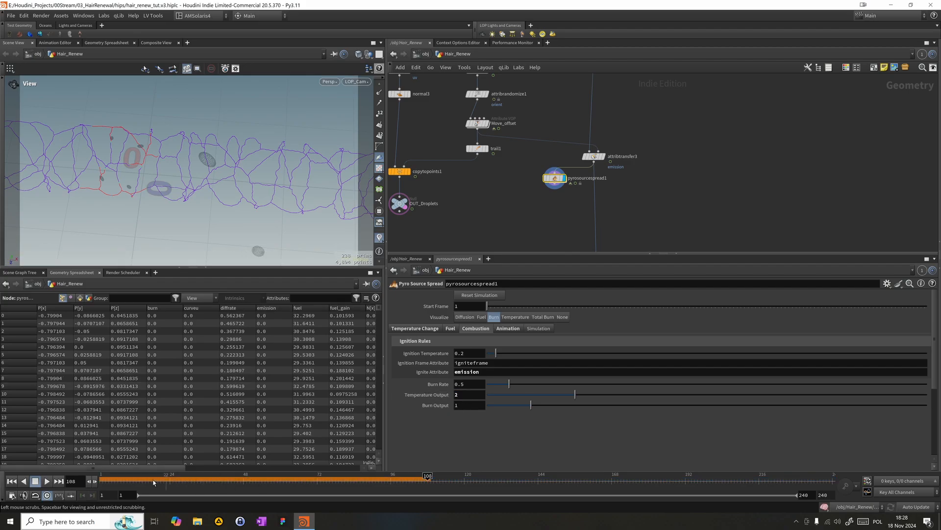
click(23, 481)
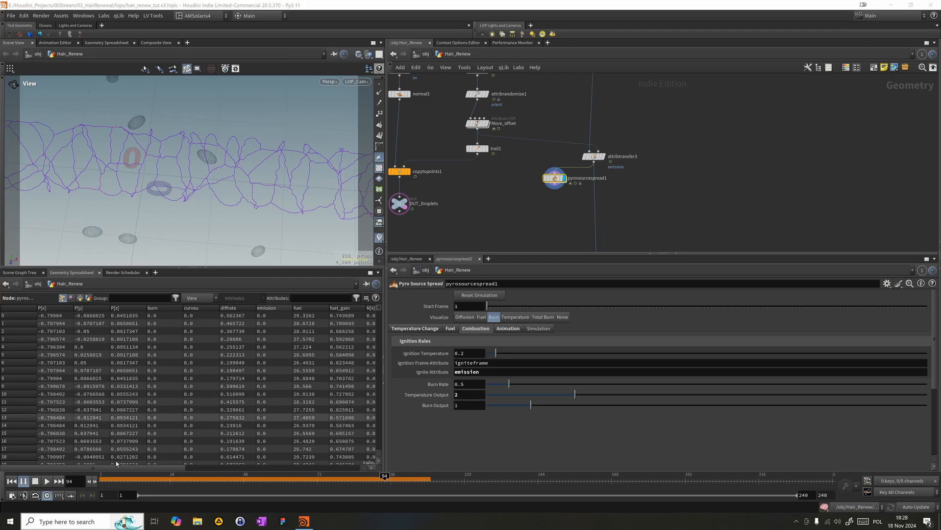
click(12, 481)
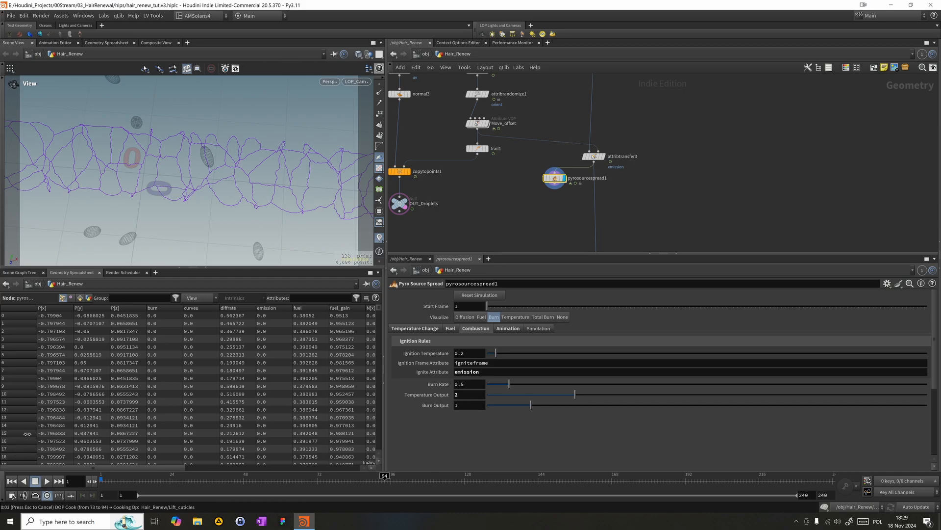
mouse_move(272, 482)
mouse_down()
mouse_move(247, 482)
mouse_move(458, 495)
mouse_move(476, 485)
mouse_move(590, 482)
mouse_up()
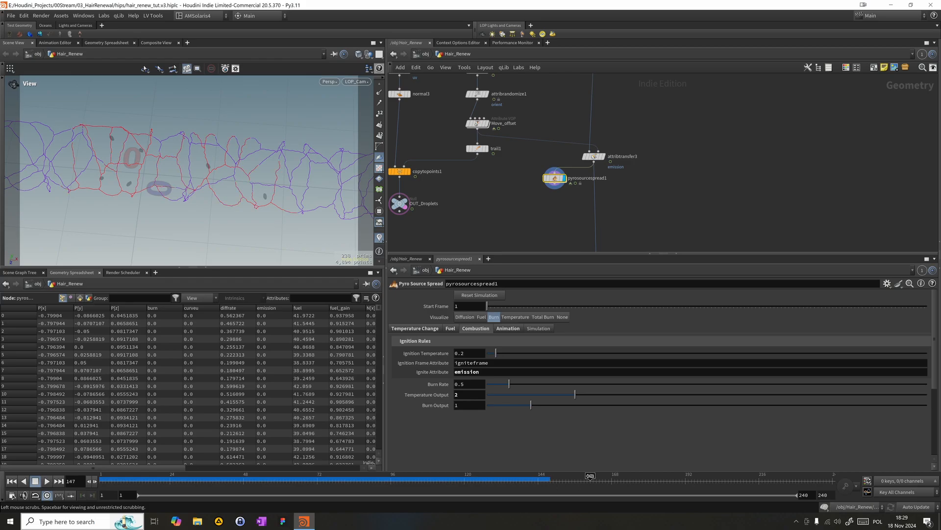
drag(440, 482, 670, 500)
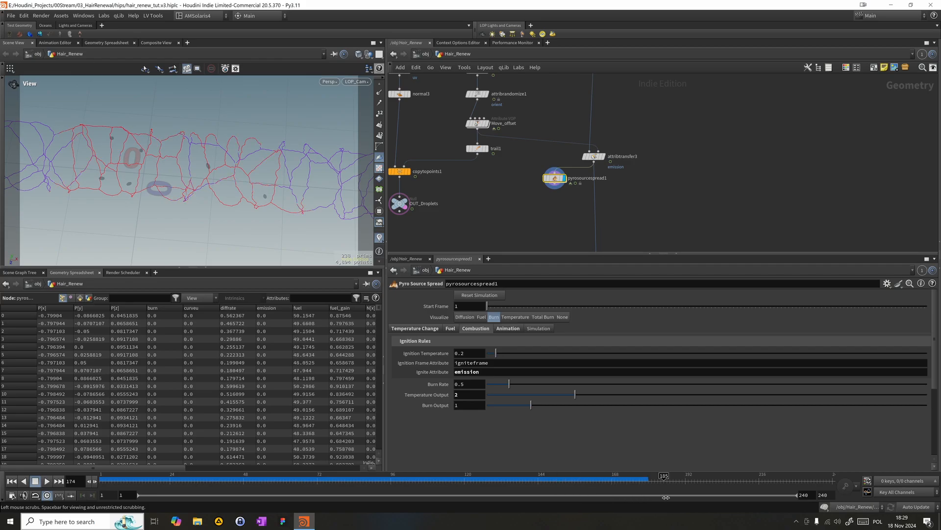
mouse_move(398, 468)
mouse_down()
mouse_move(366, 474)
mouse_move(636, 478)
mouse_up()
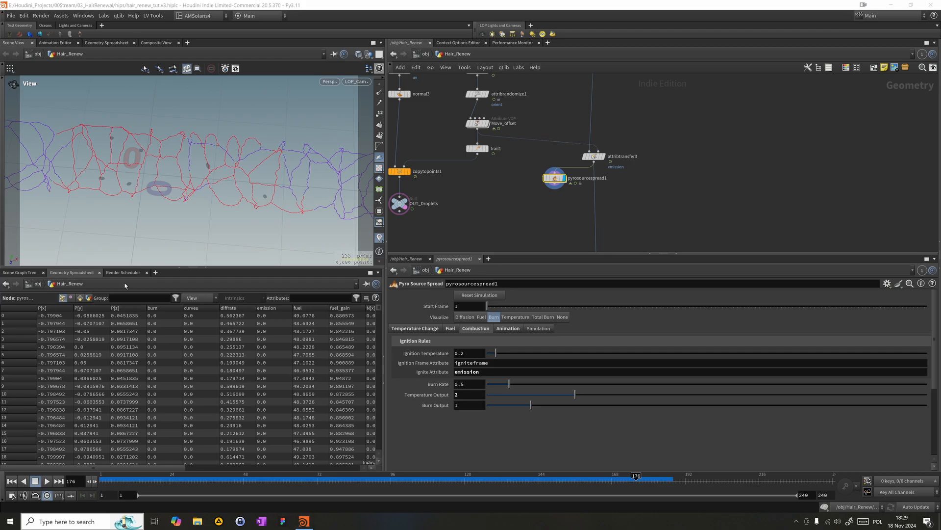
- Set pyrosourcespread1's temperature diffusion rate to .1 and re-simulate from frame 1, checking the spread at frame 110
click(432, 328)
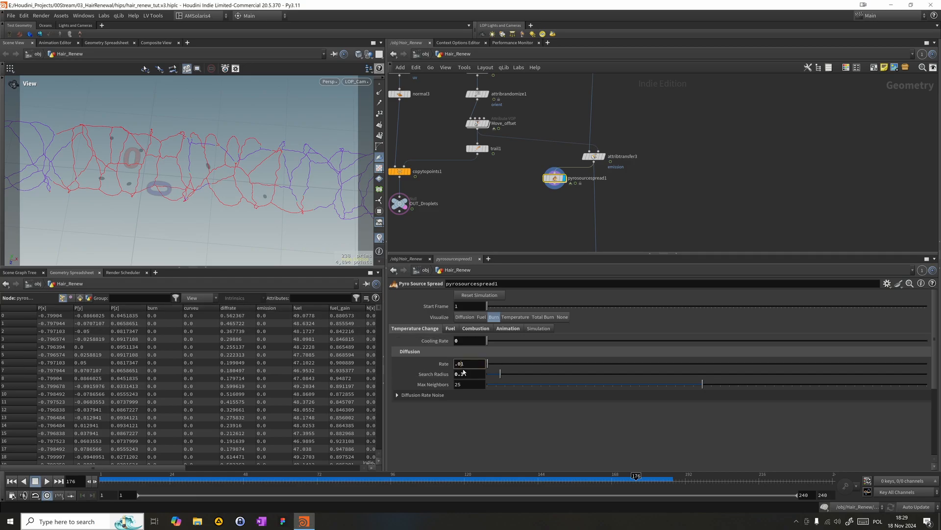
key(Return)
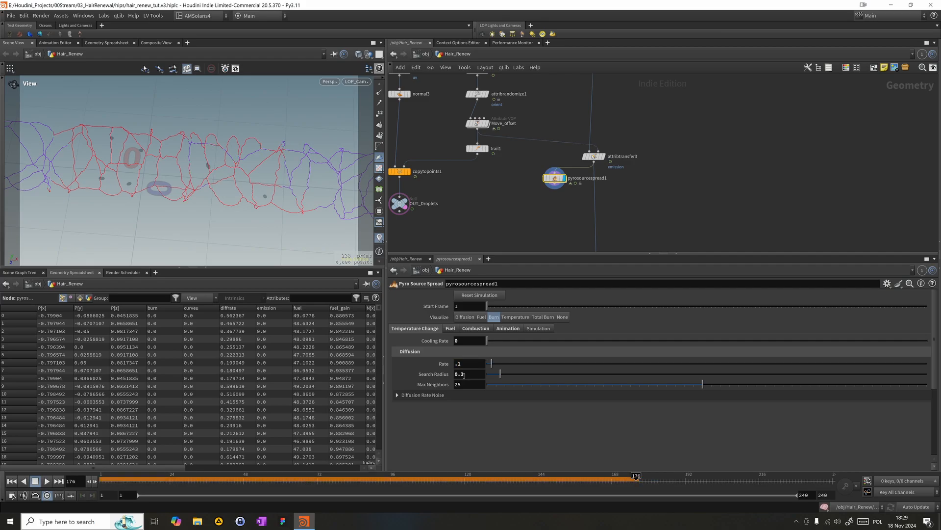
click(13, 482)
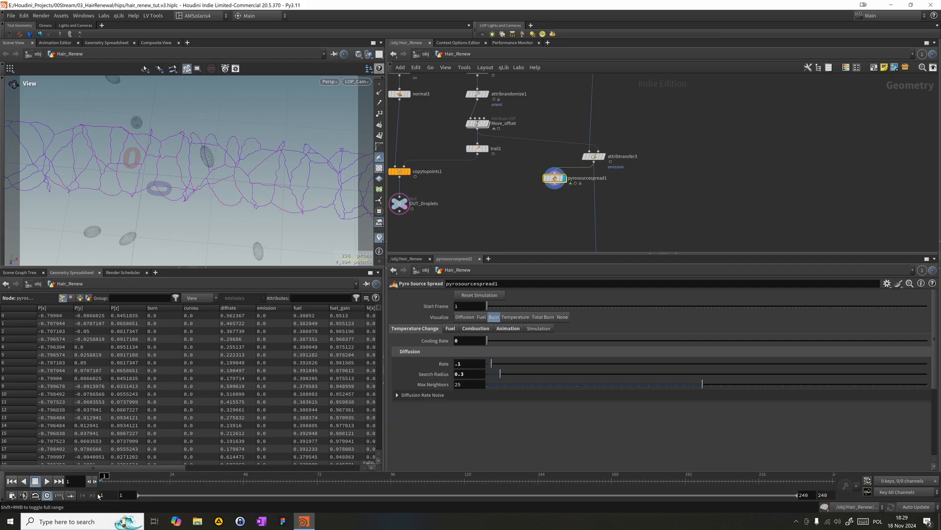
click(612, 478)
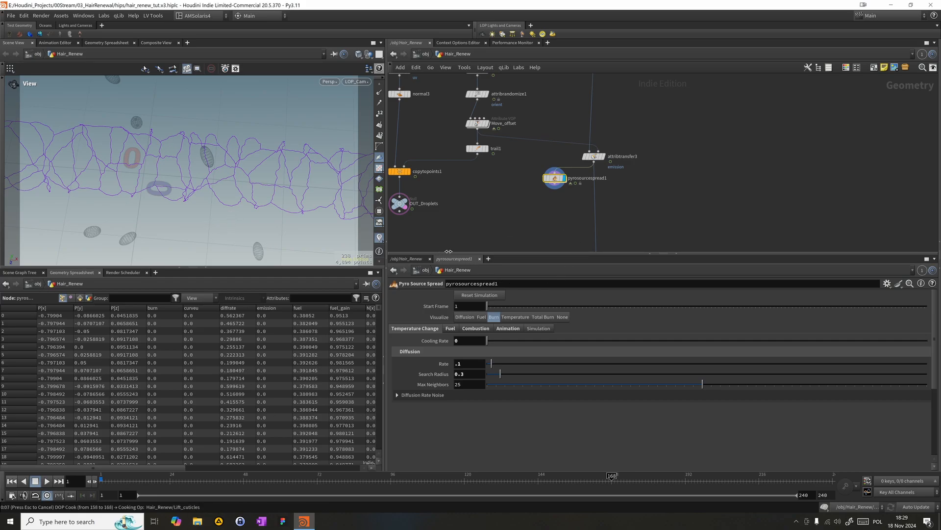
mouse_move(425, 479)
mouse_down()
mouse_move(344, 478)
mouse_move(606, 479)
mouse_move(434, 463)
mouse_up()
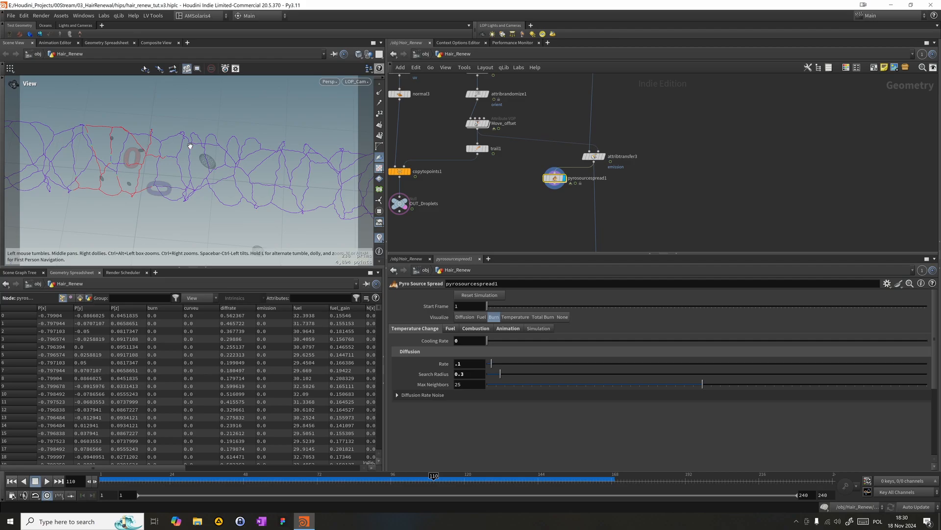
- Add an Attribute Blur node below pyrosourcespread1 and connect pyrosourcespread1's output to it
middle_drag(640, 204, 624, 170)
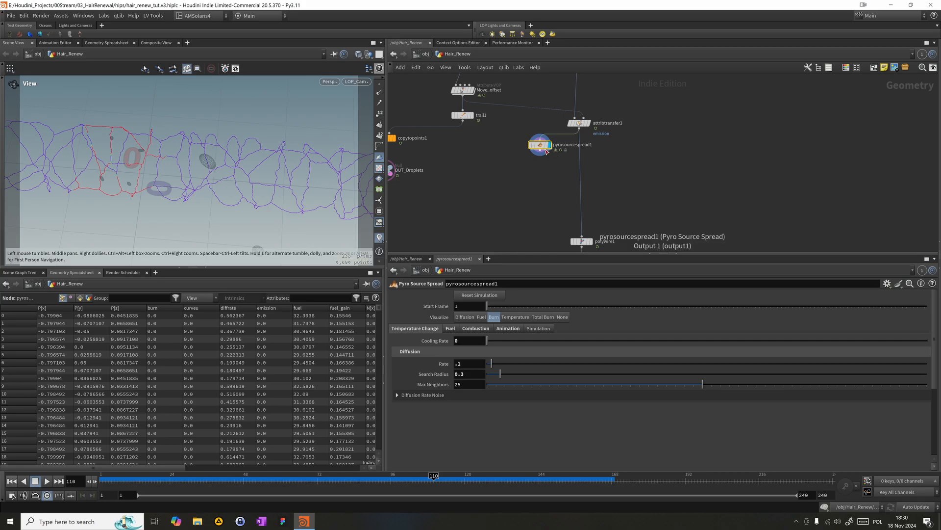
middle_click(542, 147)
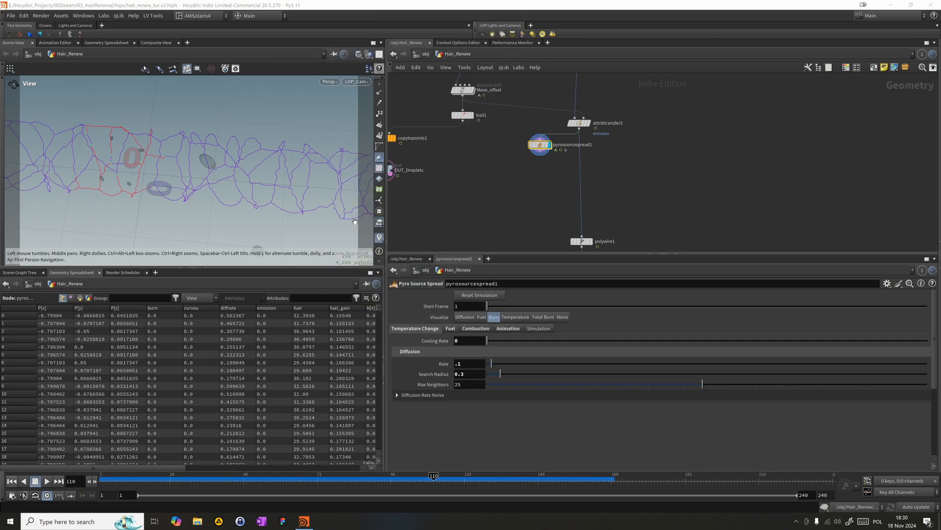
click(546, 184)
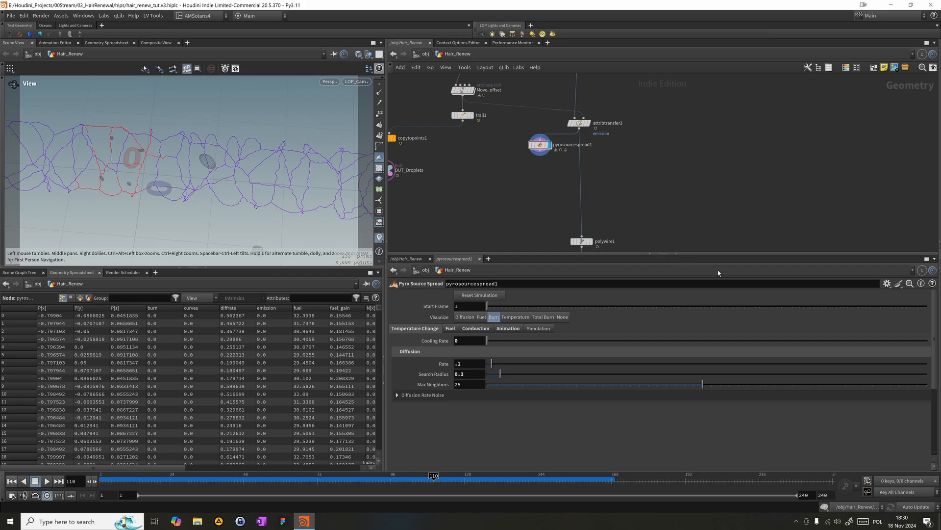
key(Tab)
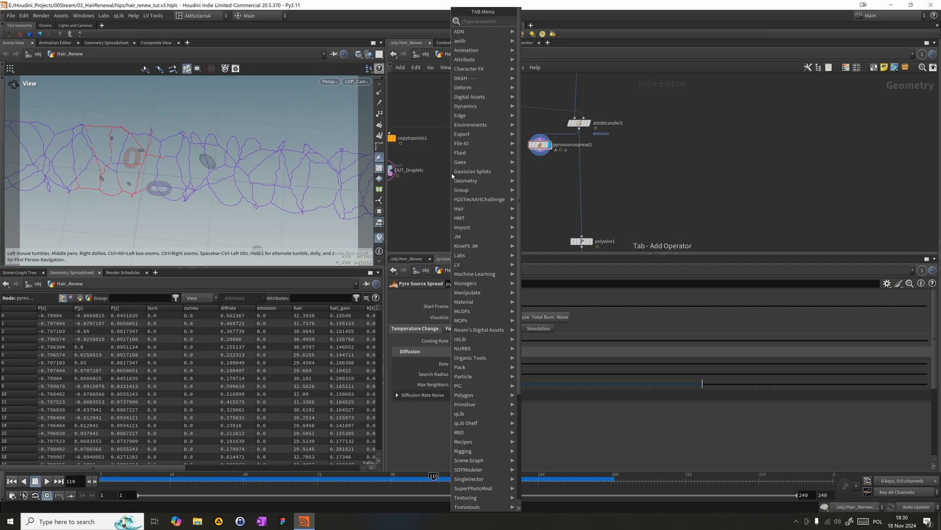
text(atlb)
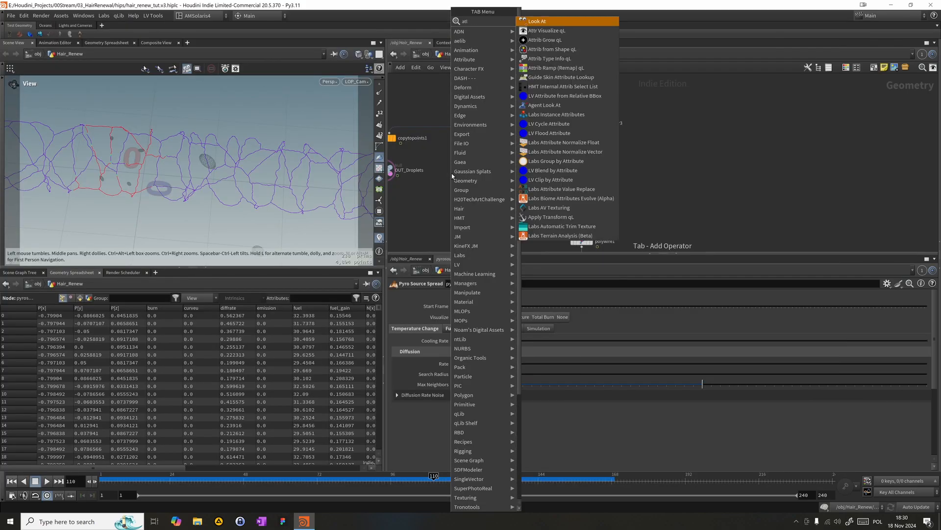
key(BackSpace)
key(BackSpace)
key(BackSpace)
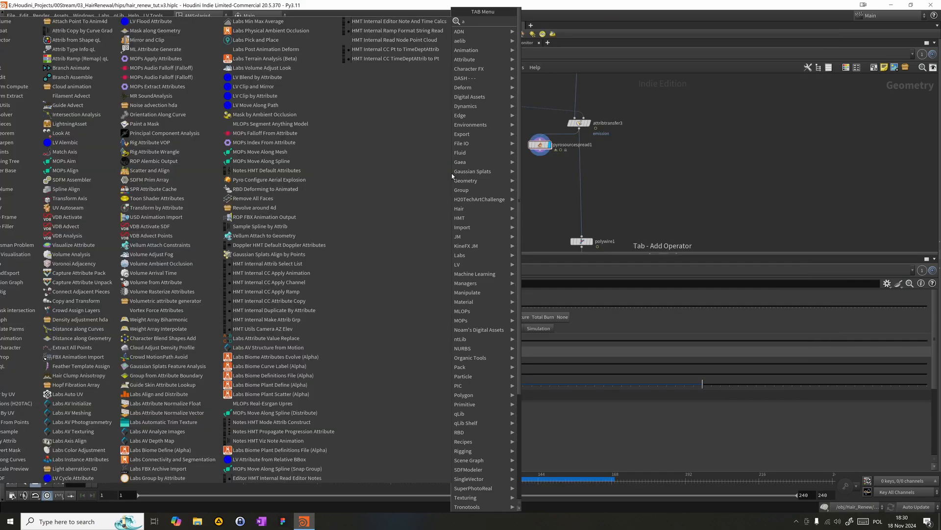
text(tbl)
key(Return)
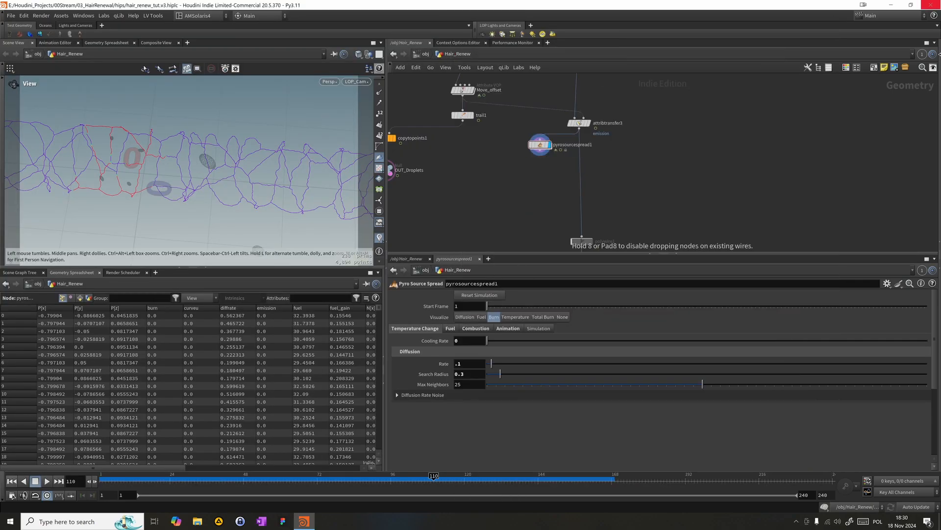
click(534, 200)
drag(540, 150, 530, 194)
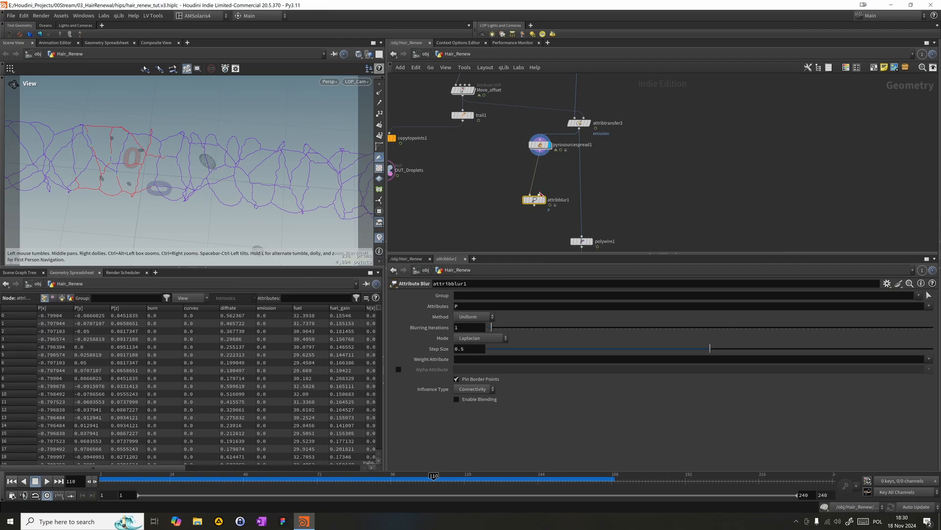
- Display attribblur1, set its blurred attribute to burn, and place the node closer beneath pyrosourcespread1
mouse_move(544, 200)
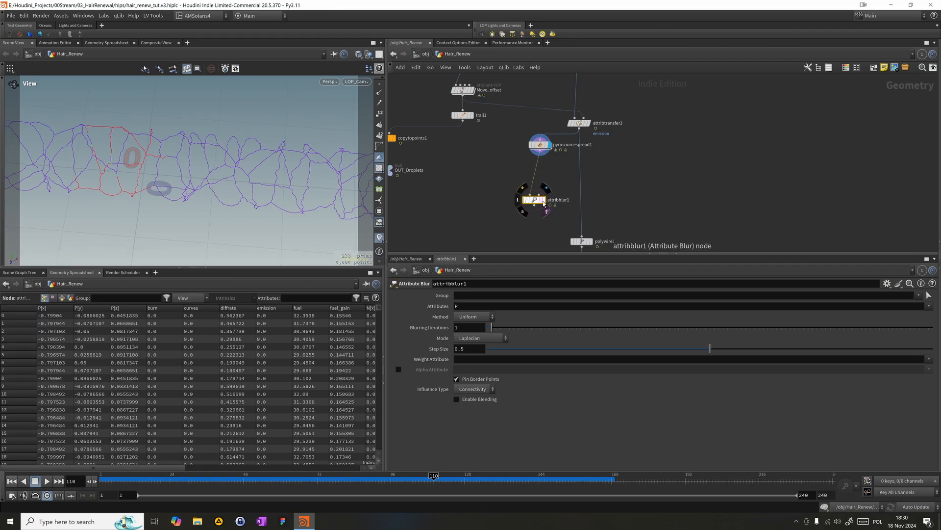
click(543, 200)
click(498, 306)
text(burn)
key(Return)
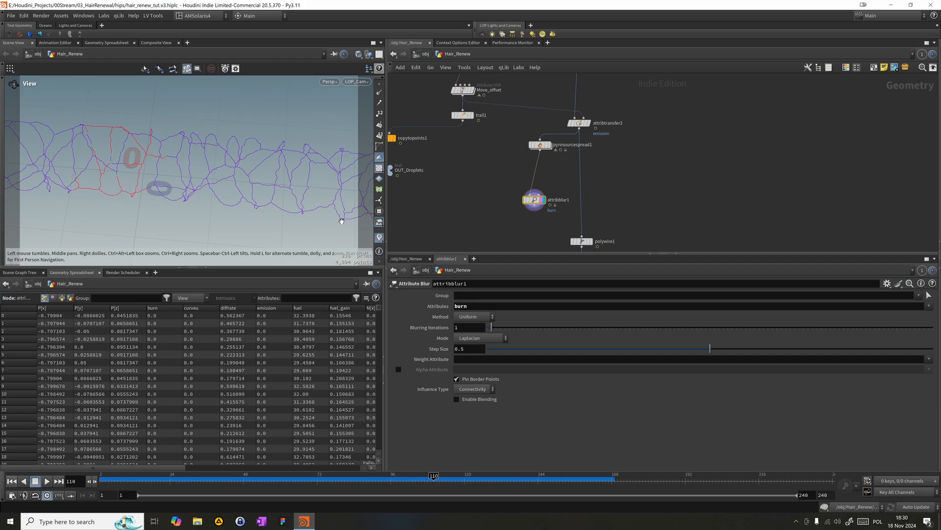
drag(534, 204, 540, 185)
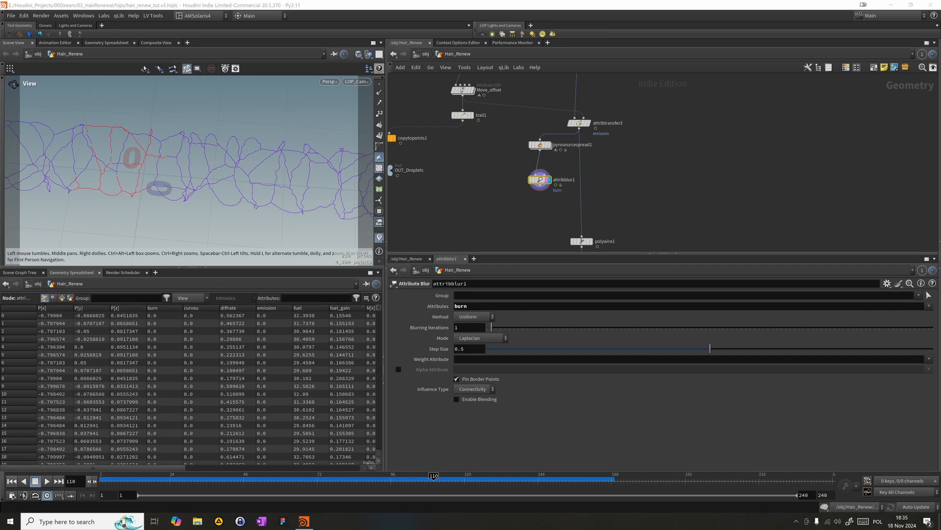
- Set attribblur1's blurring iterations to 14 and turn off Pin Border Points
drag(502, 216, 569, 165)
click(379, 237)
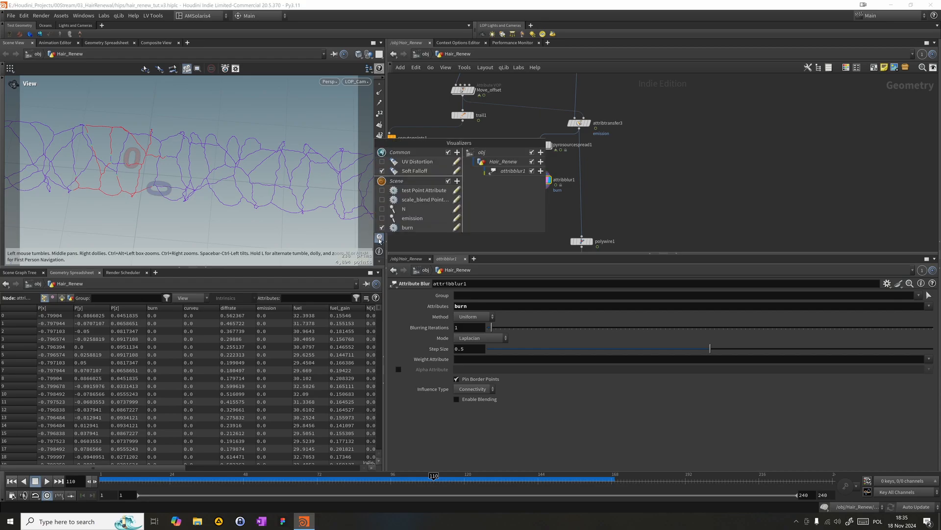
click(420, 245)
drag(499, 193, 560, 162)
drag(491, 327, 549, 323)
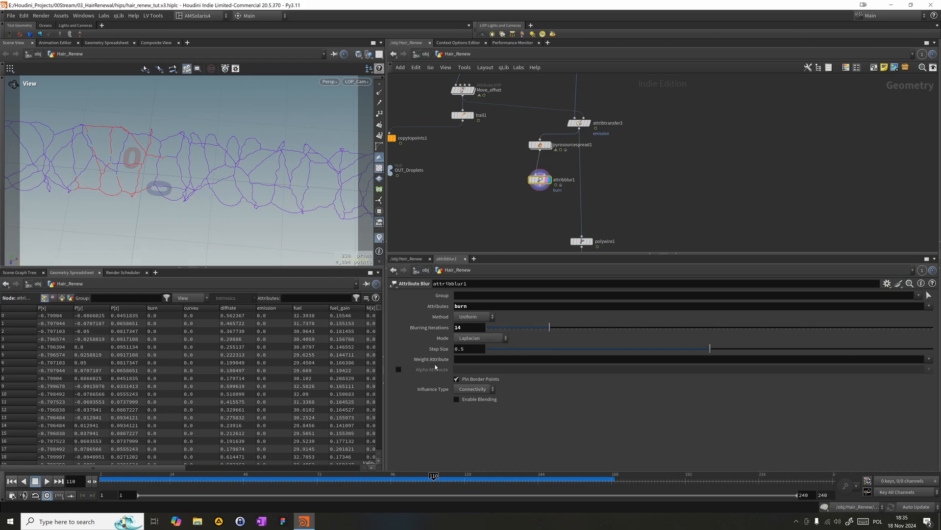
click(463, 379)
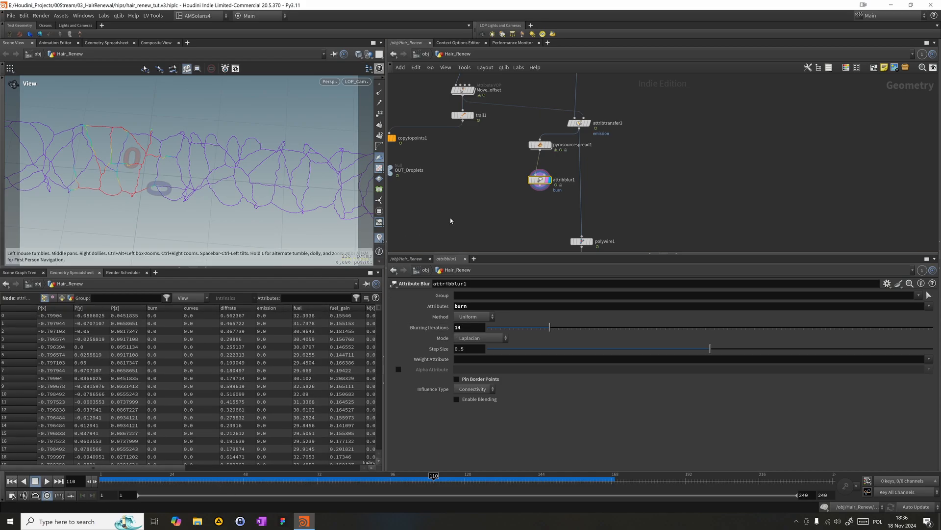
drag(539, 181, 538, 172)
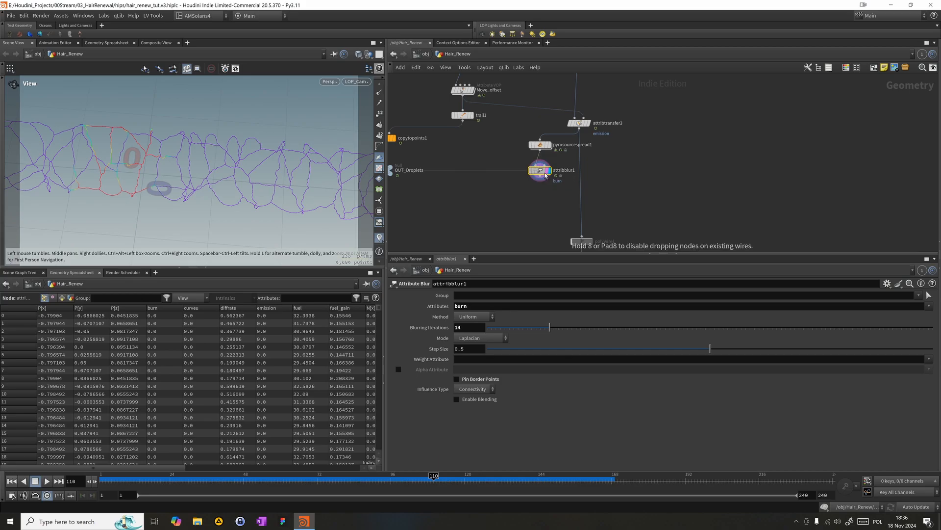
- Add an Attribute Delete node below attribblur1, fed by attribblur1's output
middle_drag(517, 213, 520, 187)
key(Tab)
text(a)
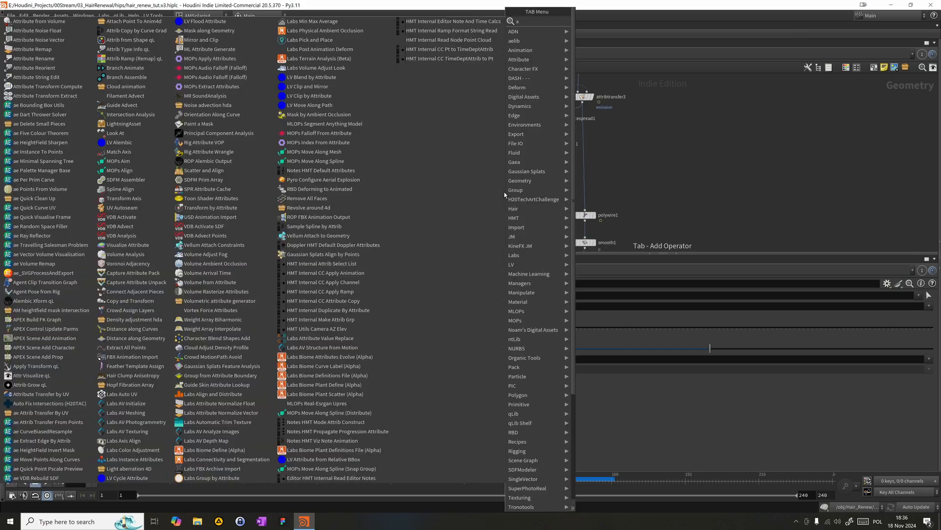
text(td)
key(Return)
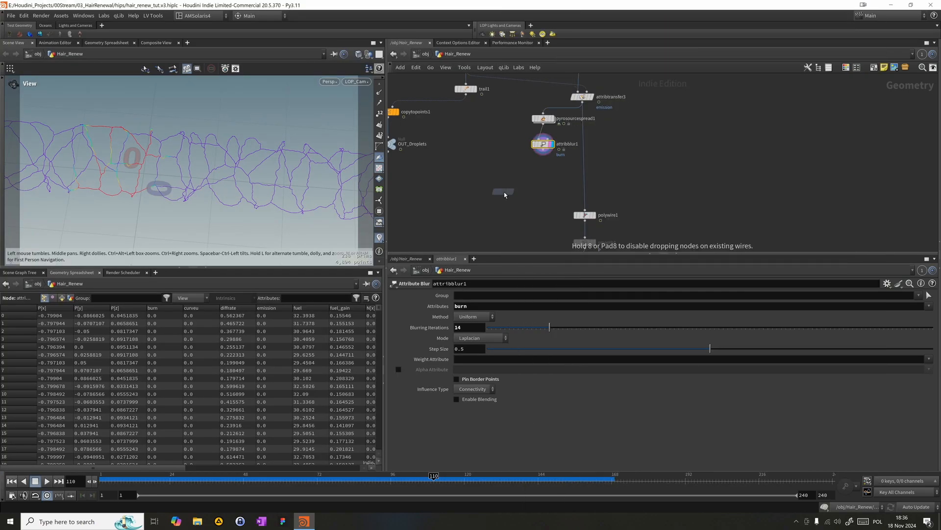
click(517, 190)
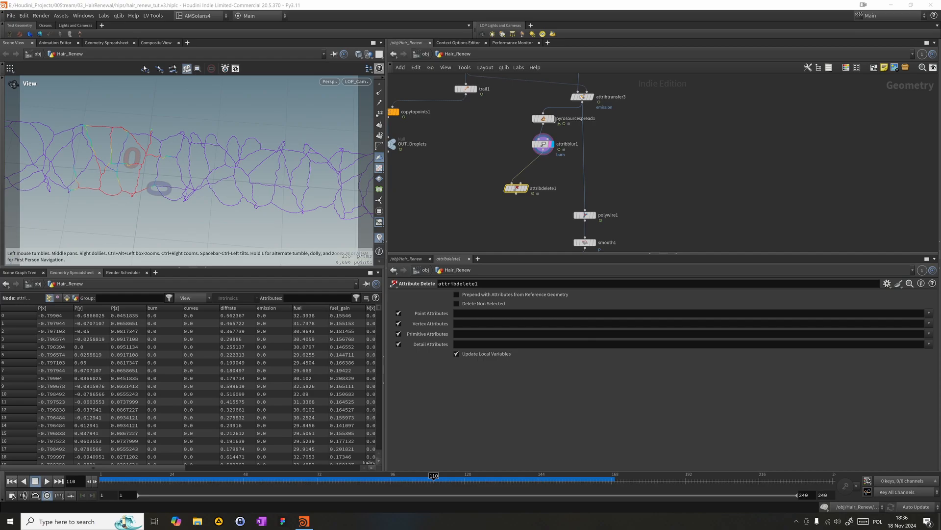
drag(518, 231, 474, 181)
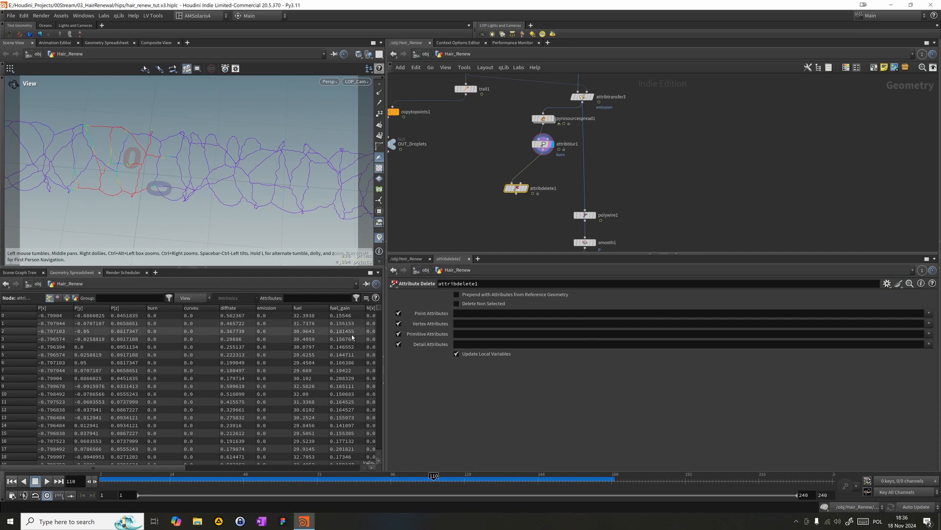
- On attribdelete1, disable vertex, primitive and detail attribute deletion and list diffrate, fuel, fuel_gain, temperature and totalburn as the point attributes to delete
click(399, 333)
click(399, 344)
click(929, 313)
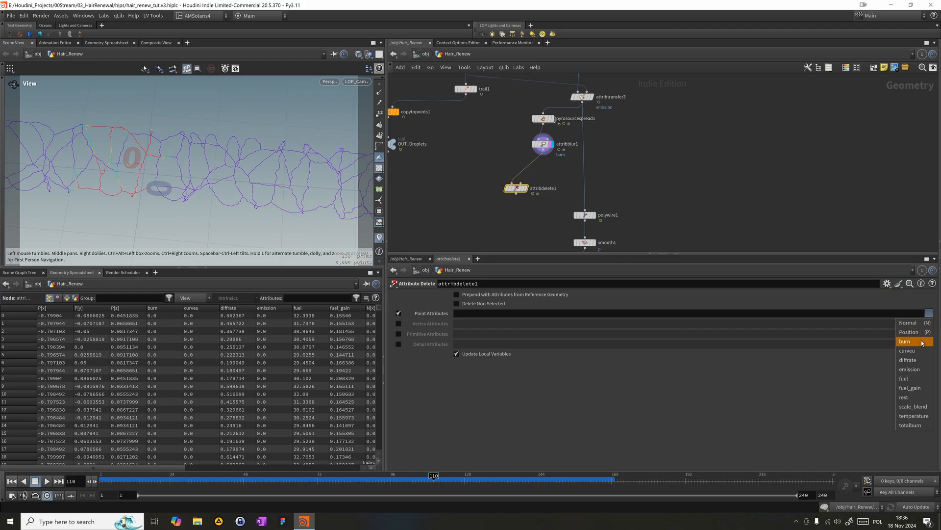
click(916, 359)
click(929, 313)
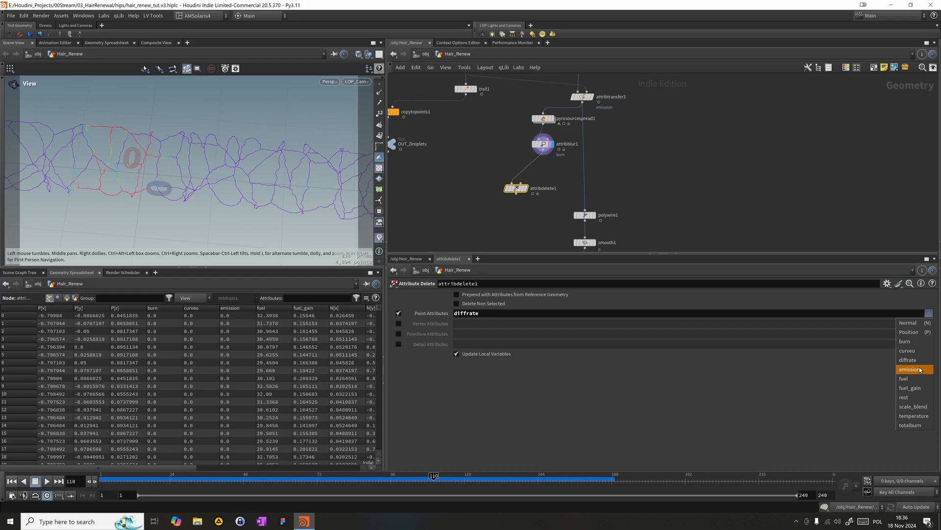
click(913, 379)
click(930, 312)
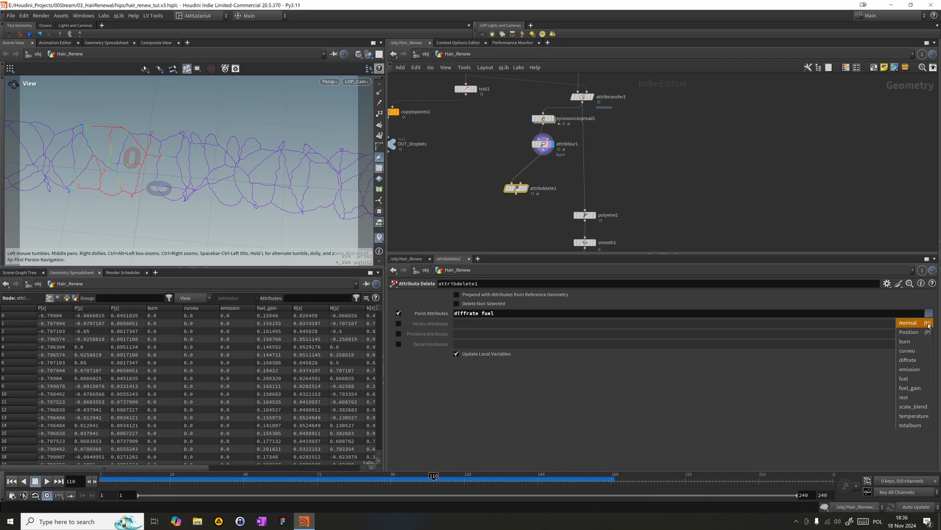
click(913, 388)
click(930, 313)
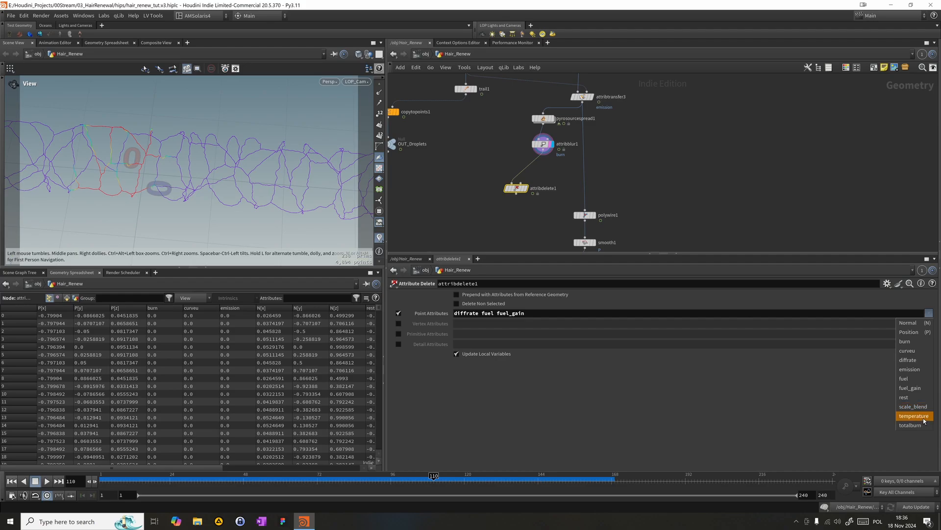
click(924, 415)
click(929, 313)
click(912, 425)
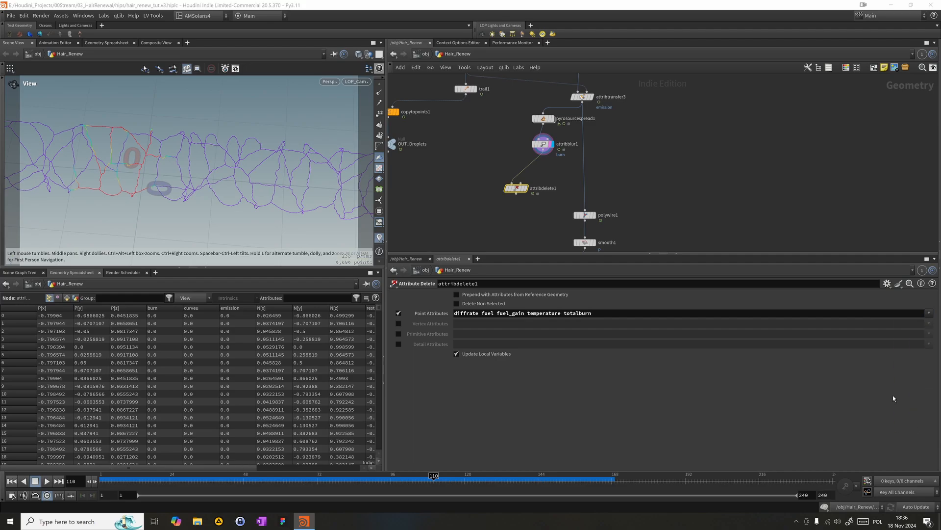
- Place attribdelete1 closer beneath attribblur1, connect its output to polywire1, and display and select polywire1
mouse_move(521, 193)
drag(521, 192, 586, 212)
click(594, 218)
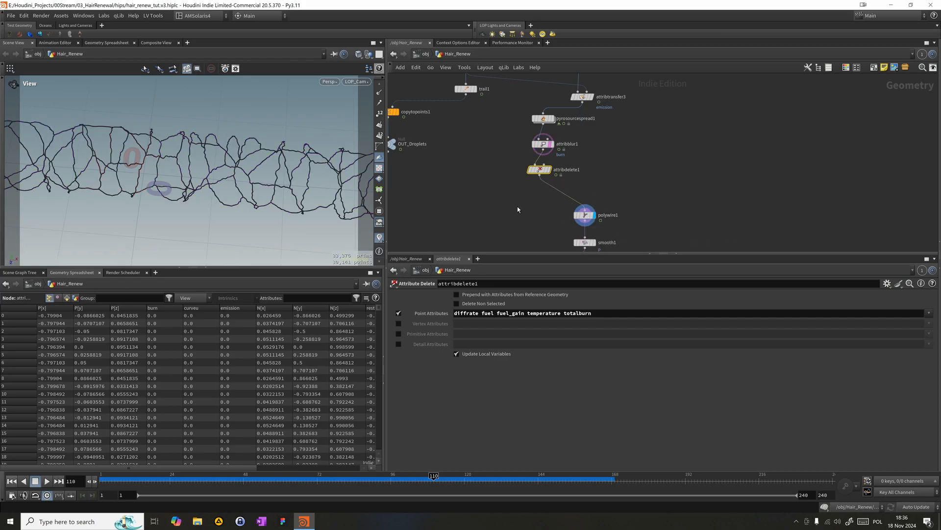
click(585, 215)
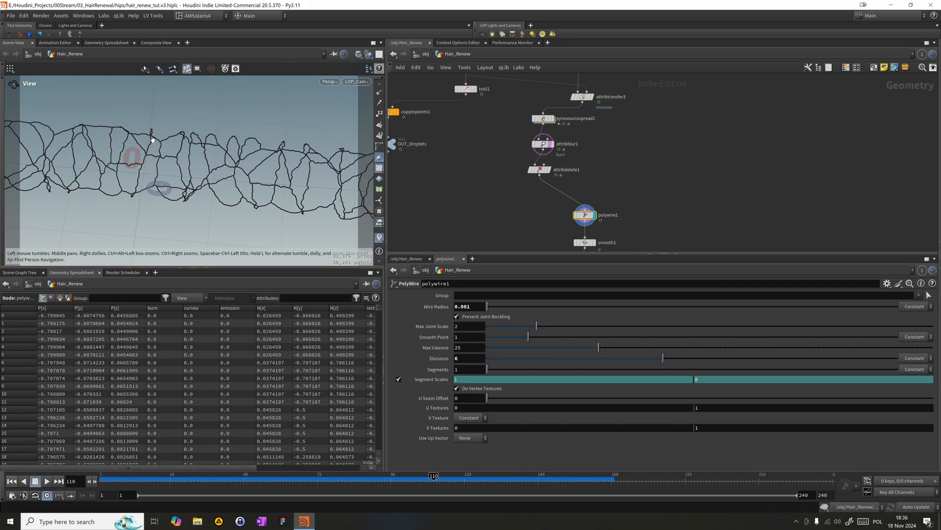
- Switch the viewport to Smooth Shaded and check the burn spread on the wires at frame 149
click(361, 57)
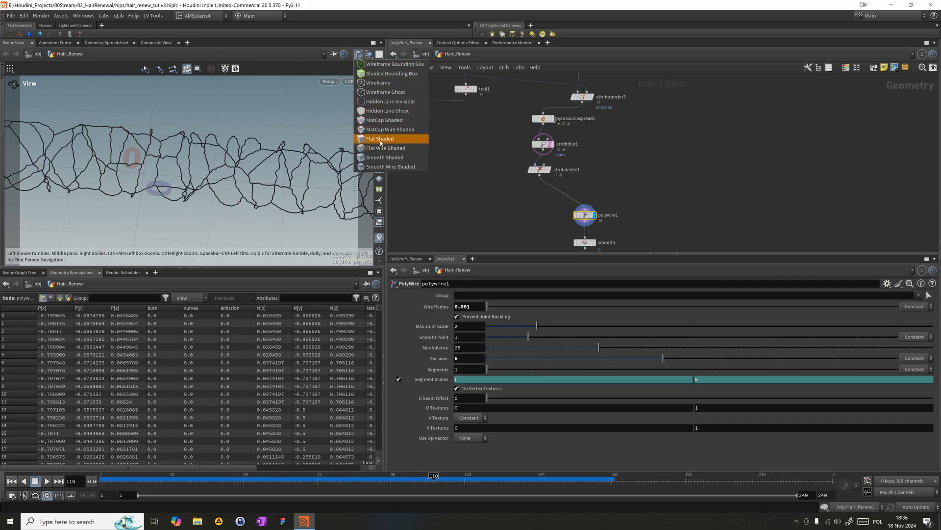
click(385, 156)
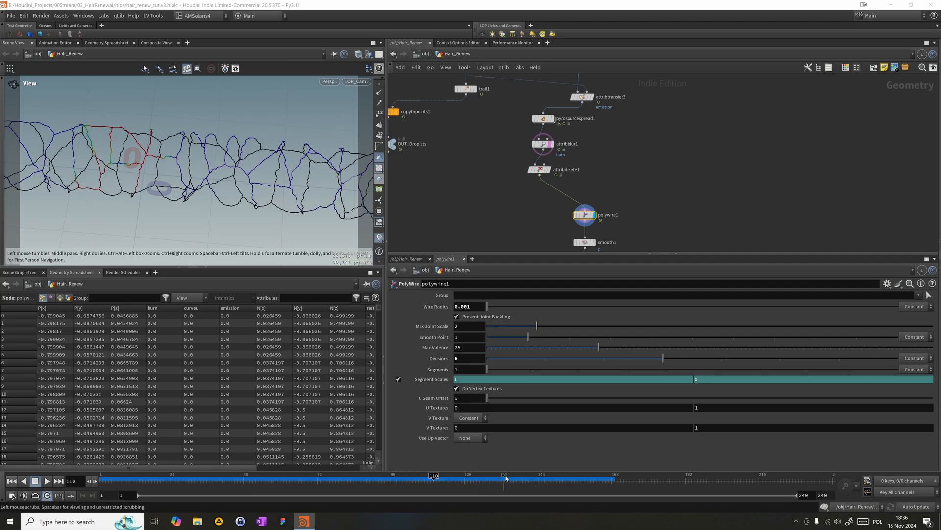
drag(511, 485, 553, 485)
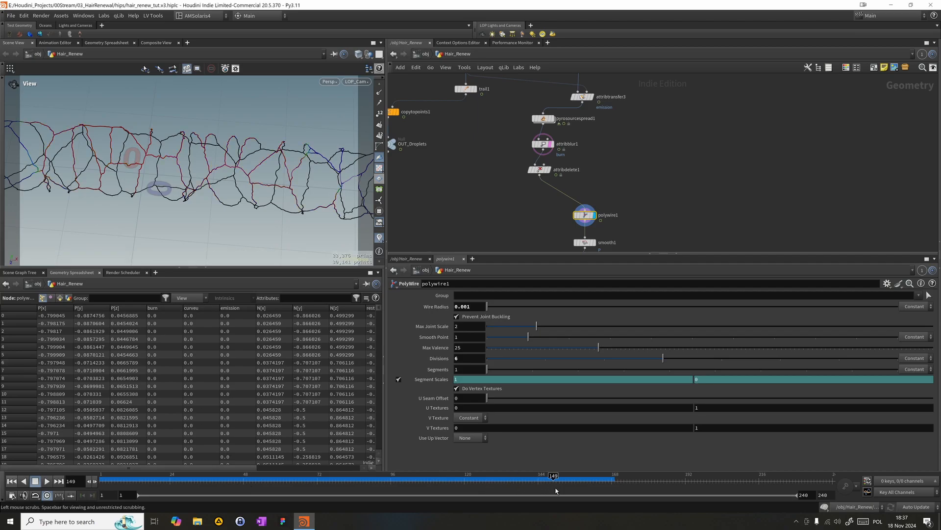
- Display the Alpha node above OUT_Line and check the hair wires at frame 120
middle_drag(529, 229, 493, 149)
scroll(493, 149, down, 1)
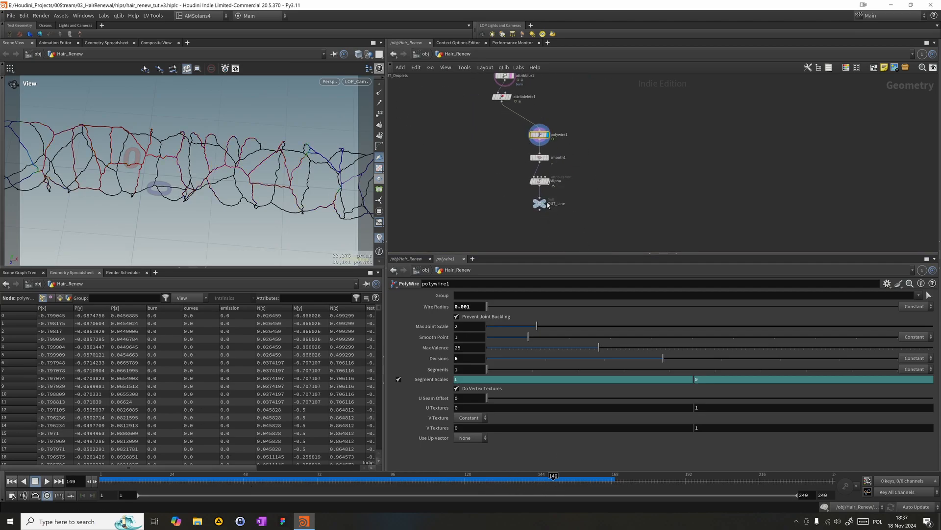
click(549, 197)
click(538, 203)
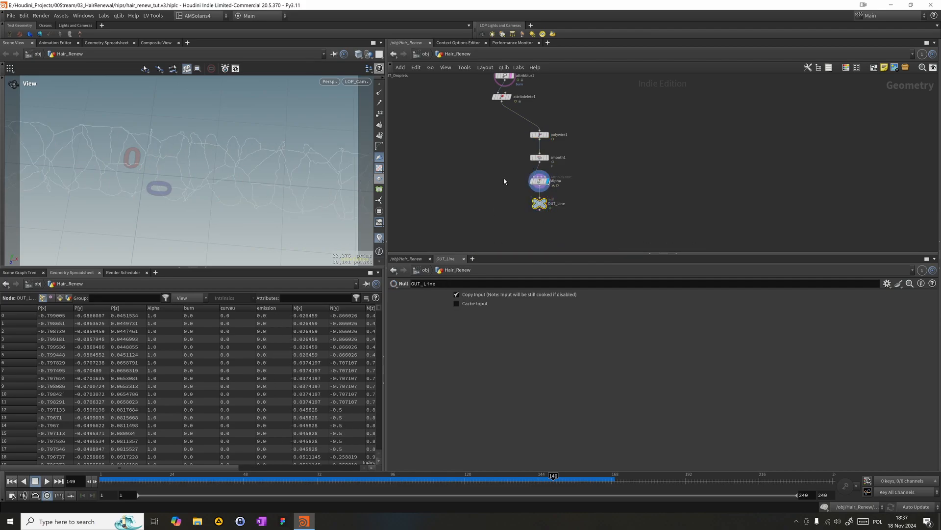
click(542, 180)
mouse_move(516, 473)
mouse_down()
mouse_move(389, 474)
mouse_move(398, 475)
mouse_up()
click(467, 475)
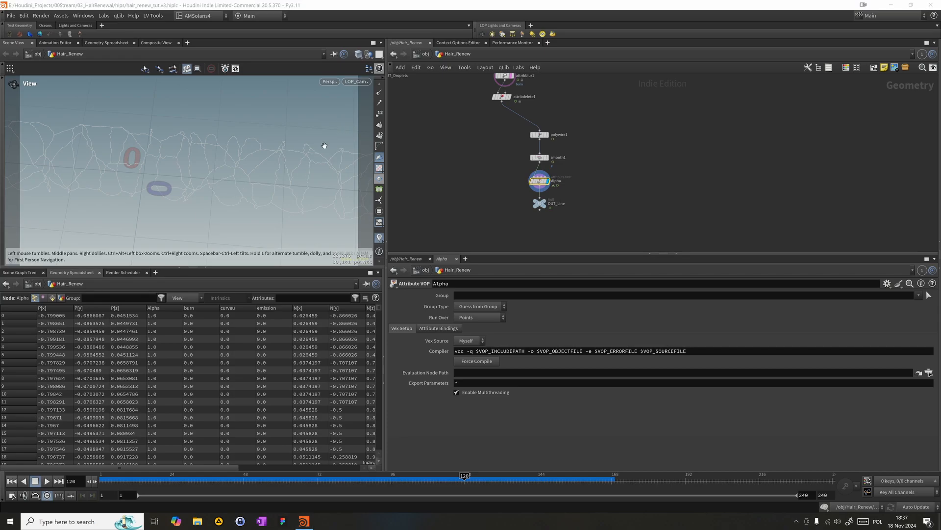
- Inspect the Alpha node's geometry info for its point attributes
middle_drag(661, 136, 709, 189)
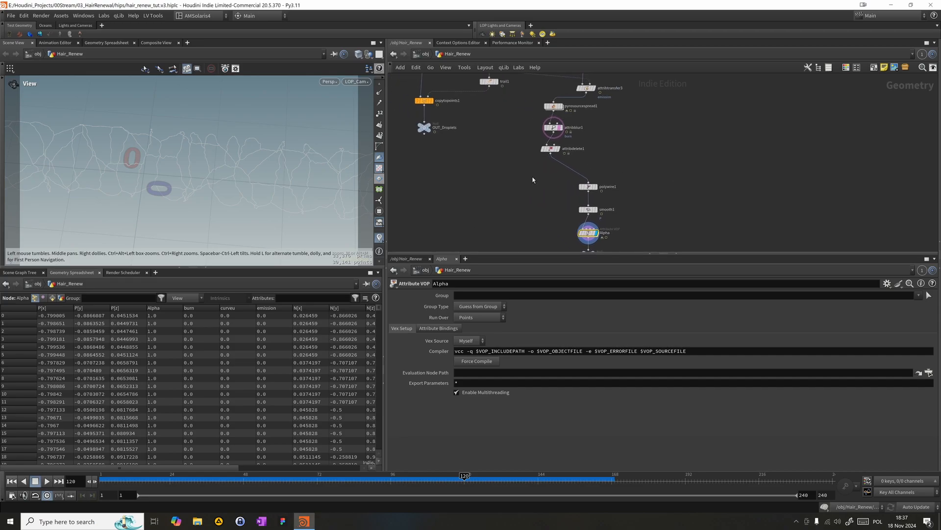
scroll(592, 234, down, 1)
middle_click(592, 233)
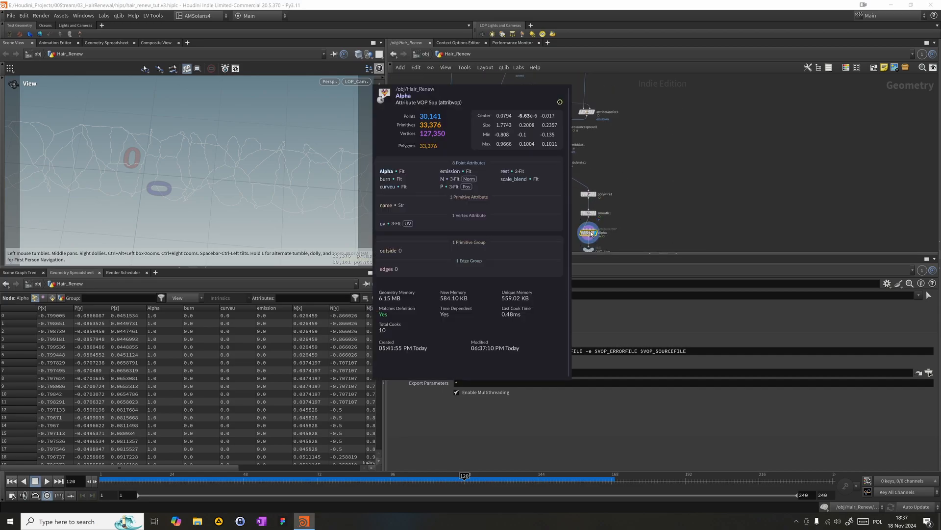
scroll(591, 225, up, 4)
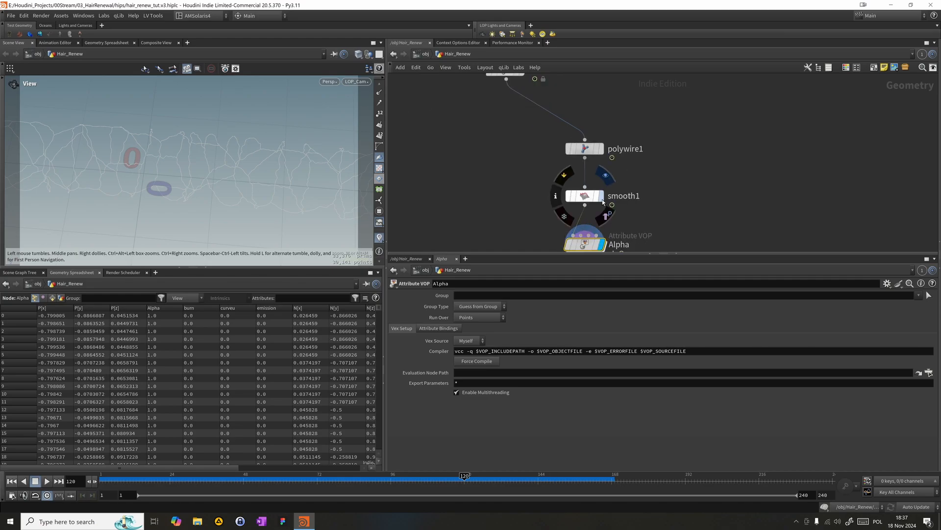
- Display smooth1 and set its smoothing strength to 2
click(601, 196)
click(585, 196)
drag(531, 347, 539, 349)
drag(530, 348, 525, 351)
double_click(462, 350)
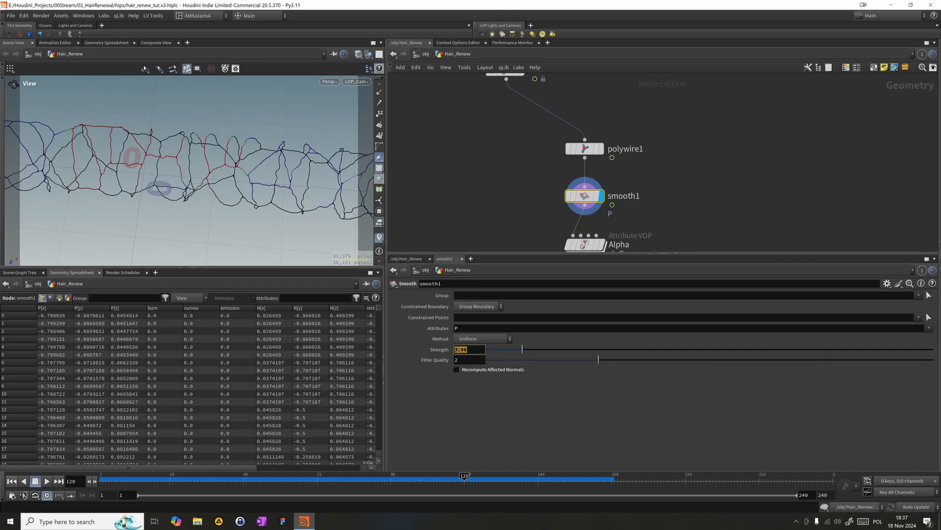
text(1)
key(Return)
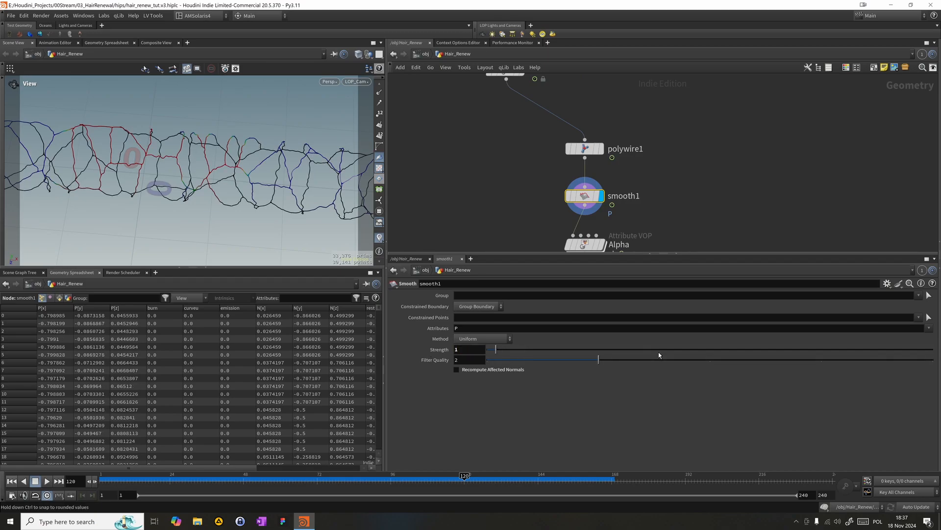
double_click(463, 349)
text(2)
key(Return)
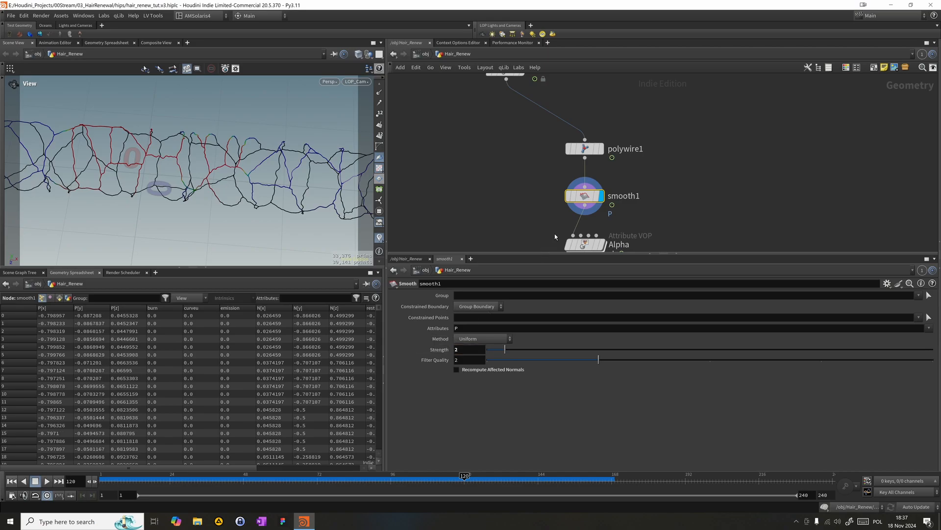
- Check polywire1's wire radius, then display OUT_Line and inspect its geometry info
click(585, 148)
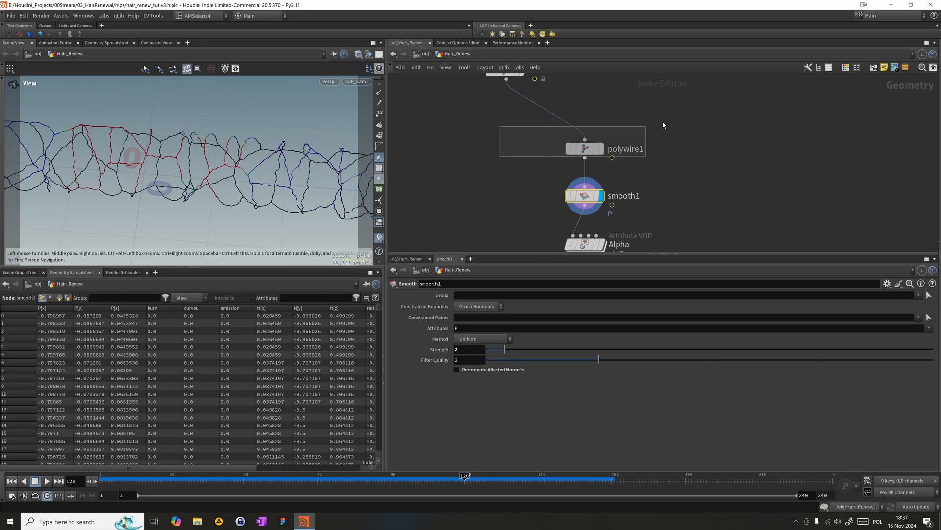
click(477, 306)
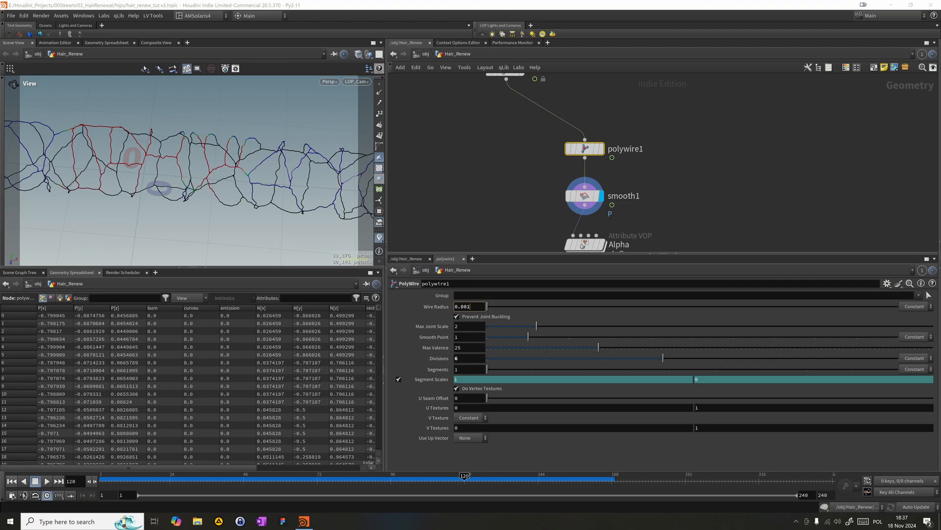
middle_drag(454, 187, 440, 102)
click(583, 201)
click(577, 194)
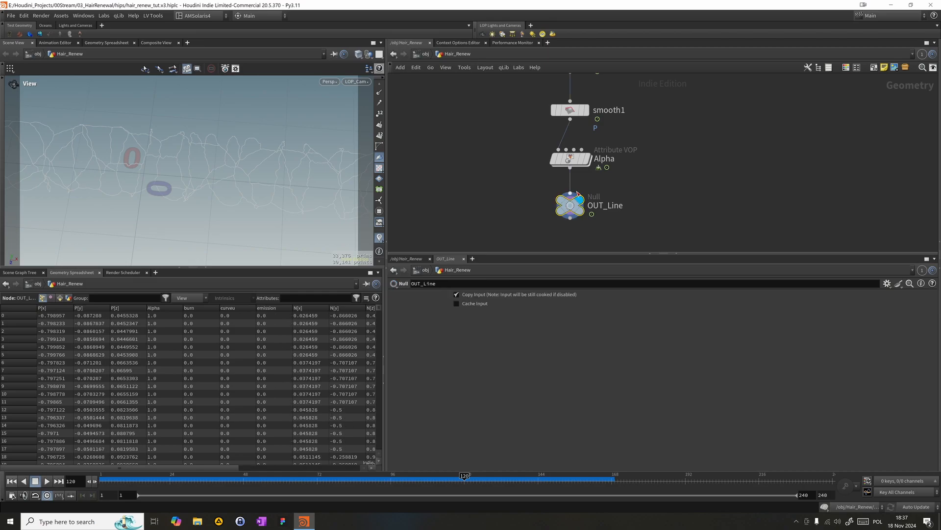
middle_click(583, 206)
- Display the Alpha node, examine the VOP network inside it, and return to the Hair_Renew network
click(587, 158)
drag(505, 178, 608, 152)
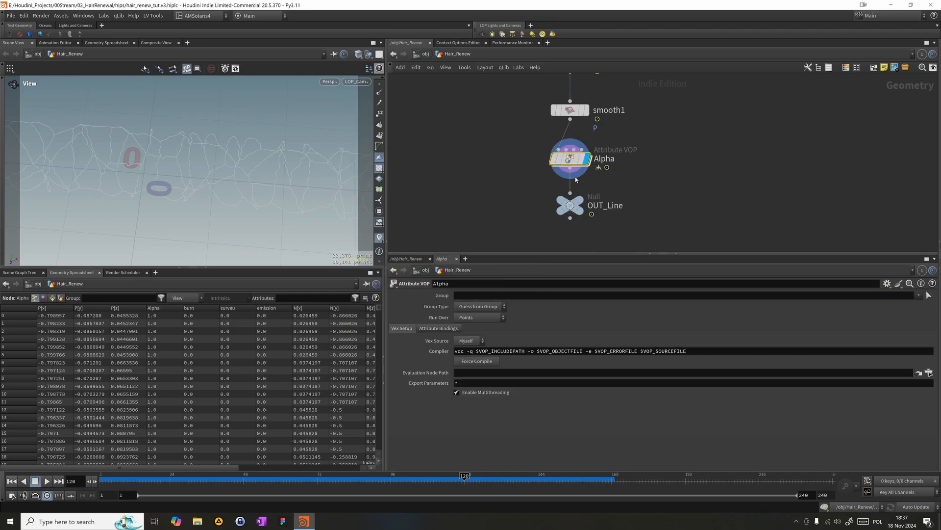
double_click(570, 159)
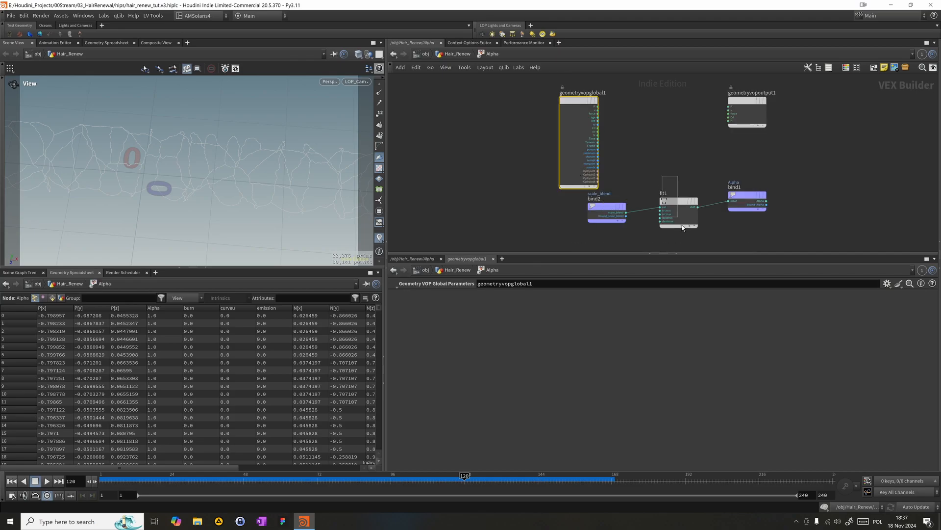
click(456, 54)
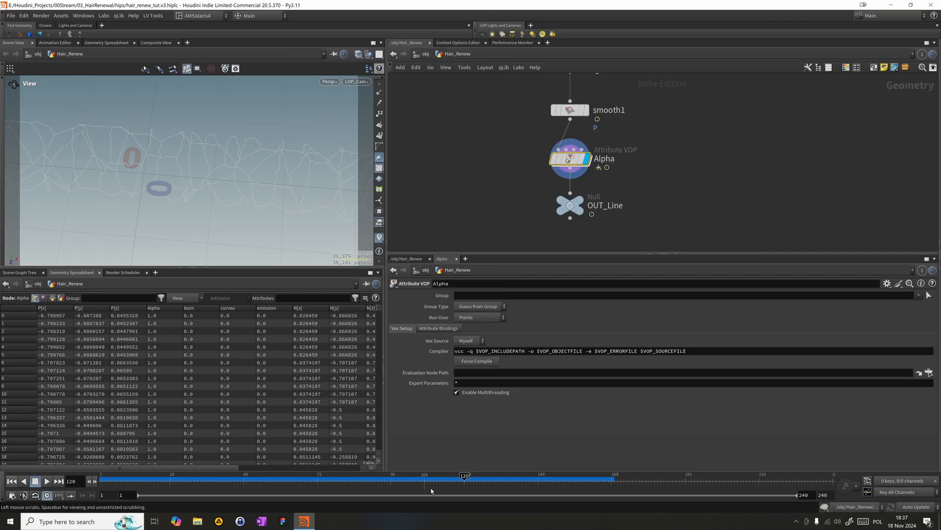
- Enlarge the network area and move polywire1, smooth1, Alpha and OUT_Line directly beneath attribdelete1
scroll(567, 161, down, 5)
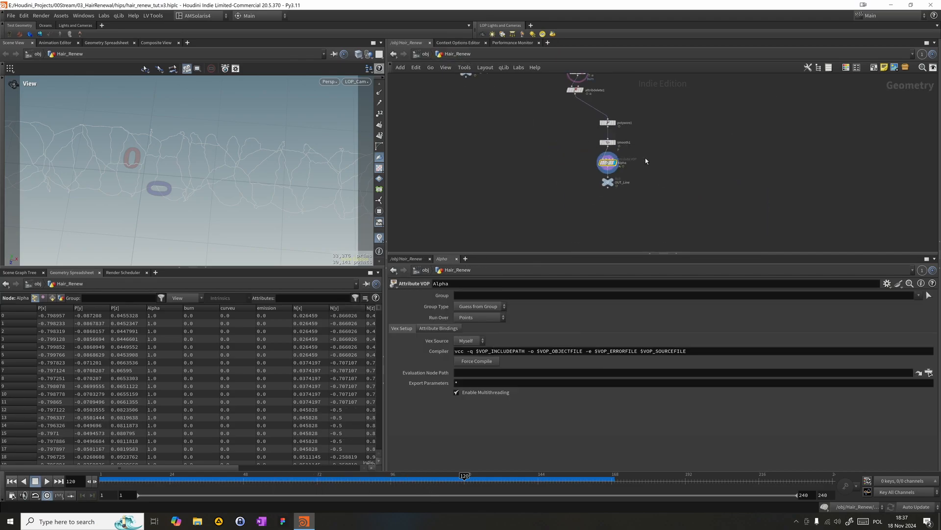
drag(488, 254, 488, 275)
drag(536, 242, 525, 155)
middle_drag(557, 185, 568, 265)
scroll(559, 196, up, 2)
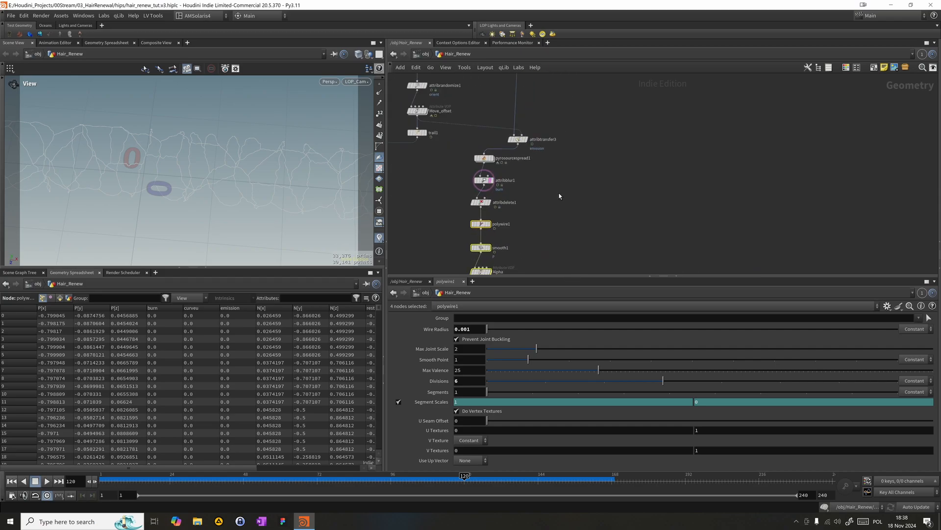
- Display attribblur1 to check the blurred burn attribute on the hair curves at frame 120
click(491, 183)
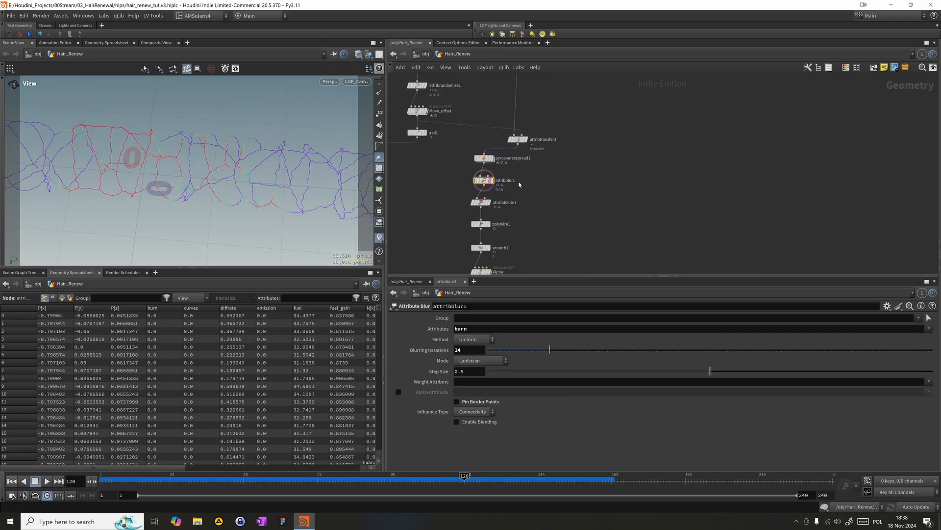
click(490, 183)
click(557, 191)
- Display OUT_Line and scrub the timeline back to about frame 25 and forward to frame 183
middle_drag(607, 162, 630, 98)
scroll(646, 168, down, 3)
scroll(631, 98, down, 2)
drag(526, 205, 563, 185)
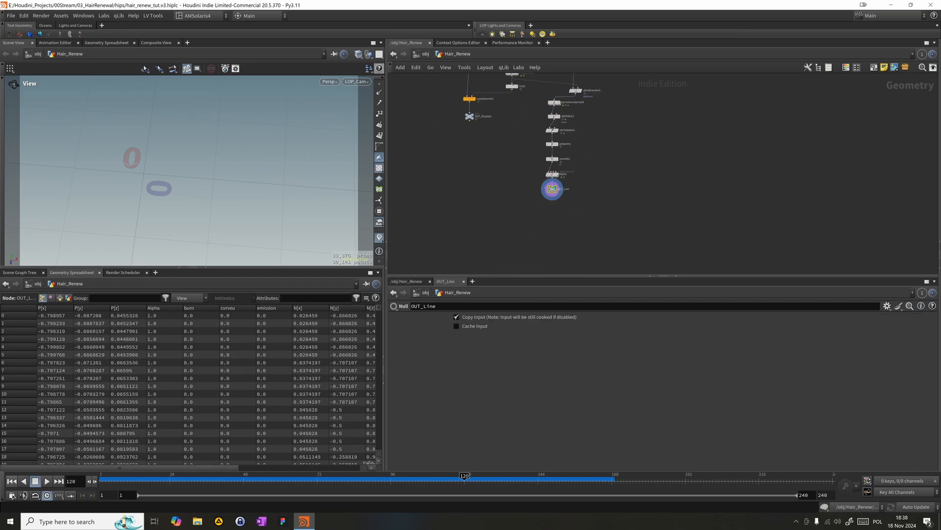
drag(368, 485, 175, 482)
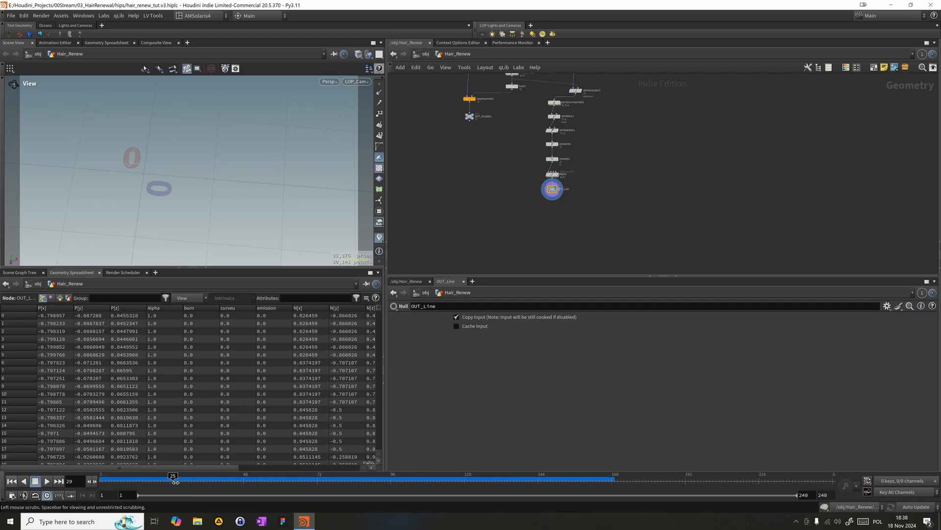
click(548, 478)
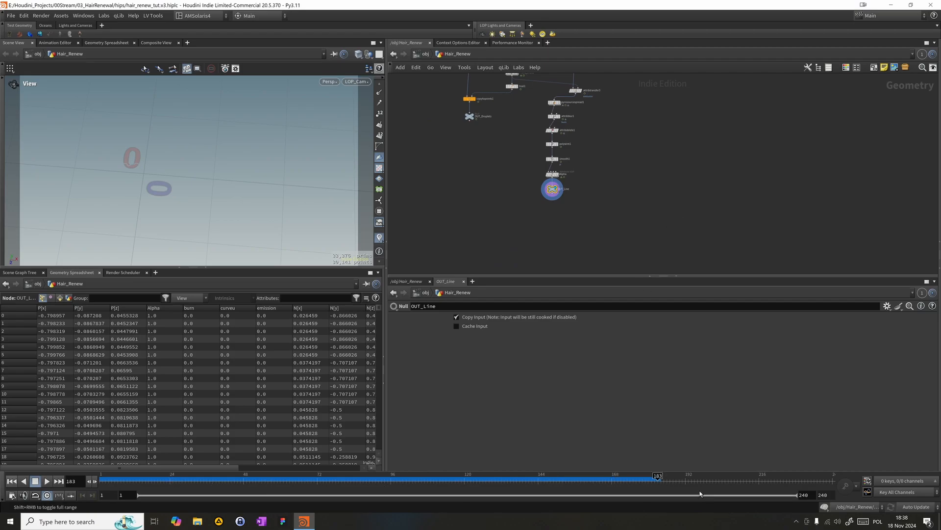
- Display pyrosourcespread1, sort its point spreadsheet by scale_blend at frame 191, and check the values back at frame 97
click(686, 476)
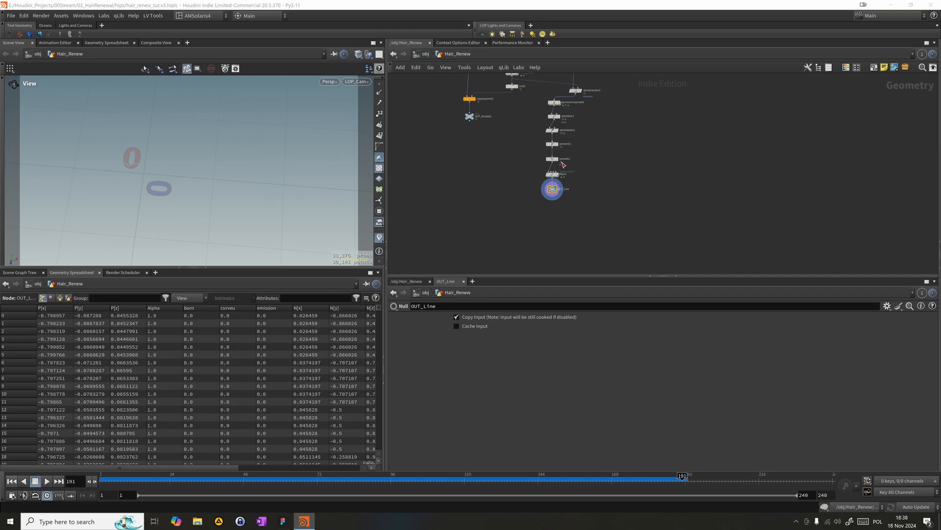
drag(551, 223, 559, 99)
scroll(554, 112, down, 2)
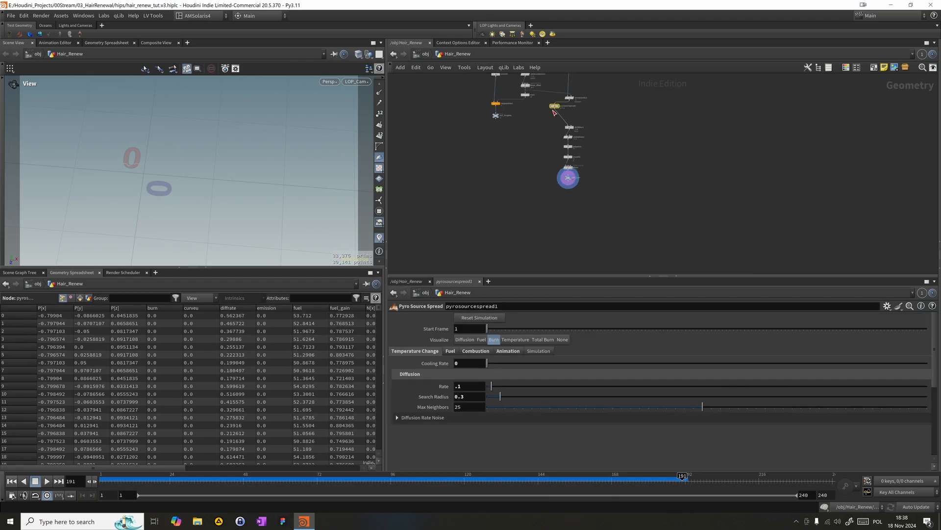
scroll(574, 103, up, 8)
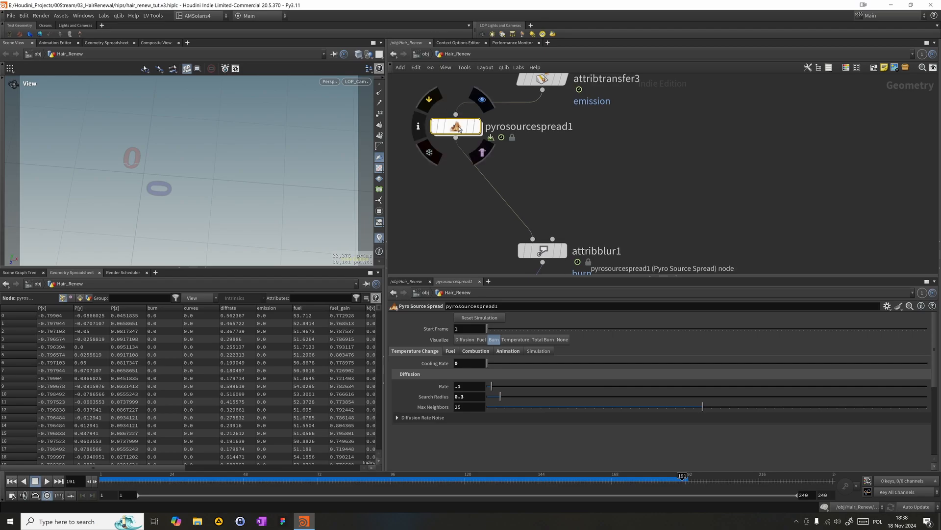
click(482, 99)
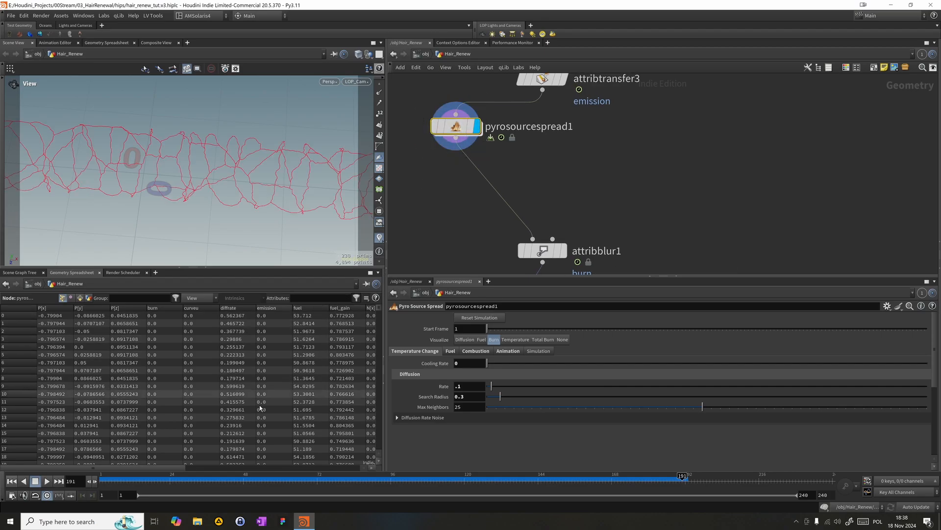
drag(140, 468, 340, 490)
click(285, 310)
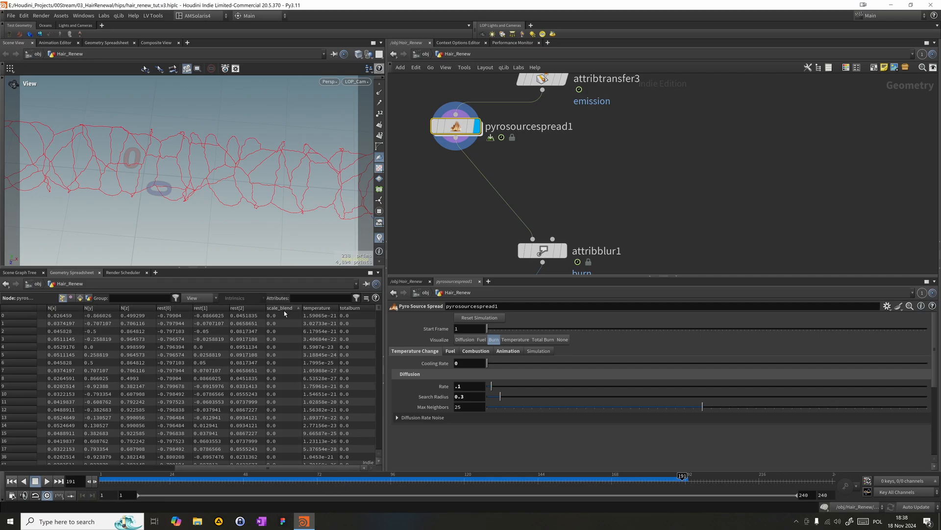
click(285, 309)
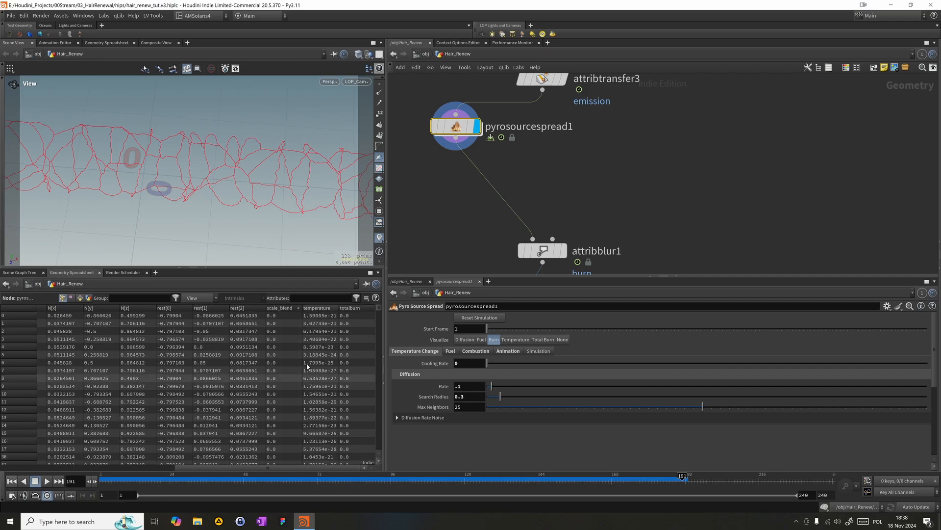
drag(544, 492, 394, 490)
- Insert an Attribute Copy node between pyrosourcespread1 and attribblur1, and connect attribtransfer3 to its second input
scroll(513, 190, down, 2)
middle_drag(513, 190, 509, 171)
key(Tab)
text(acop)
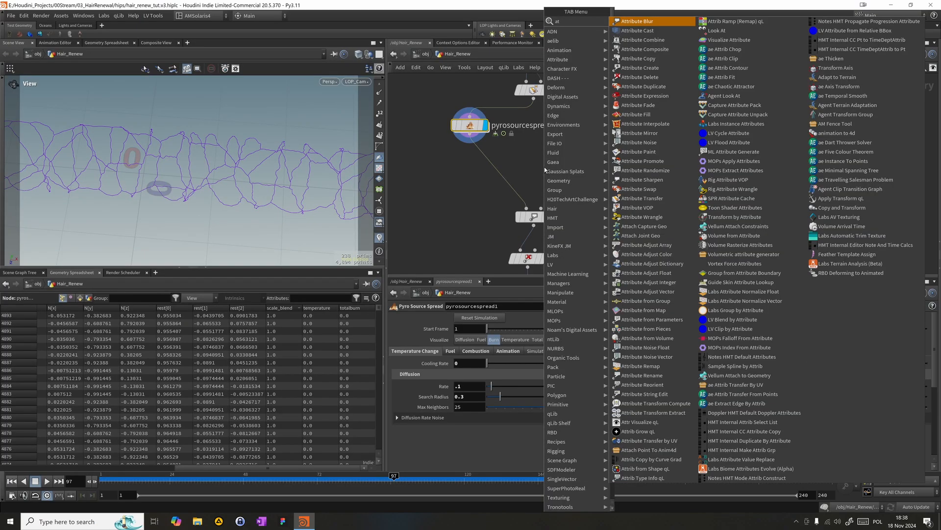
key(Return)
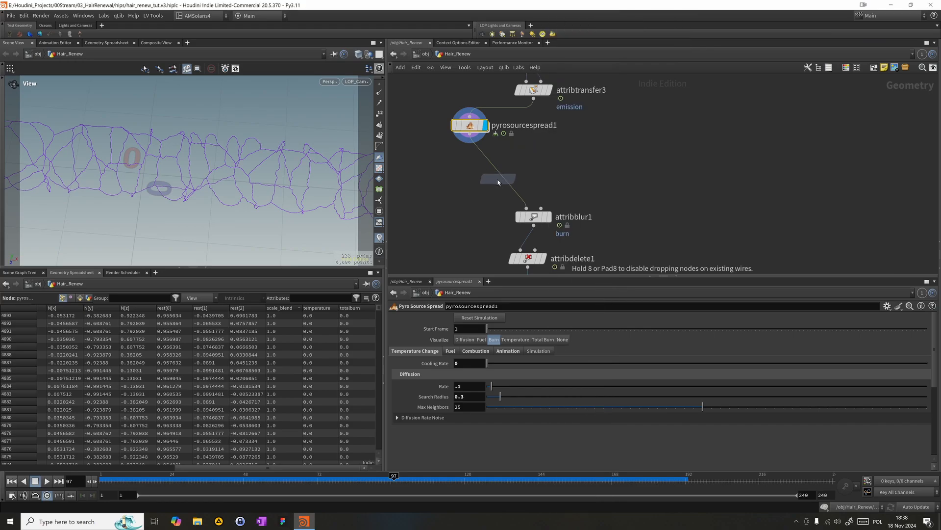
click(501, 179)
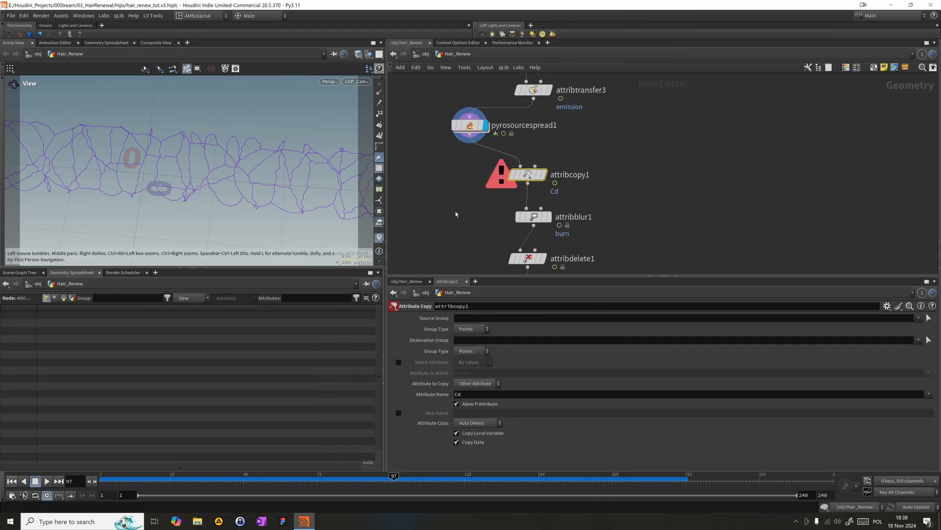
drag(448, 202, 545, 157)
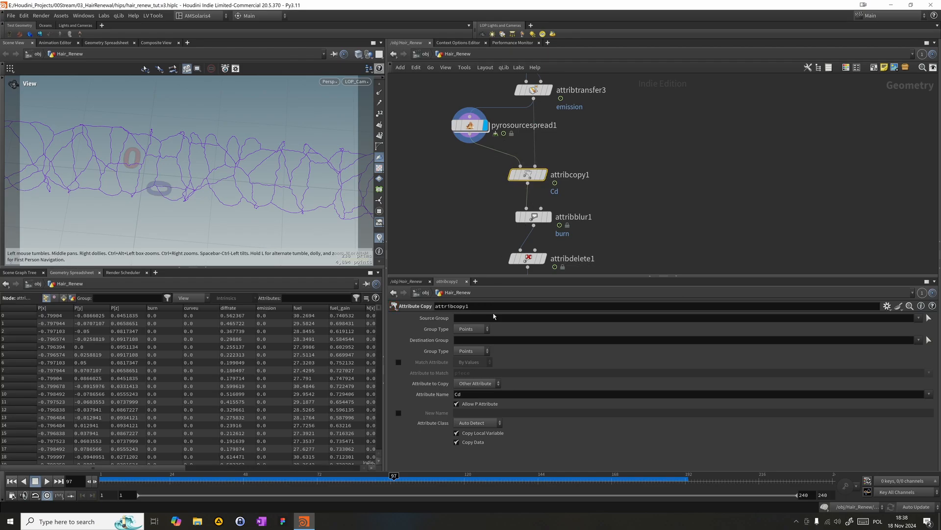
- Set the Attribute Copy node's attribute name to scale_blend
double_click(484, 395)
text(sca)
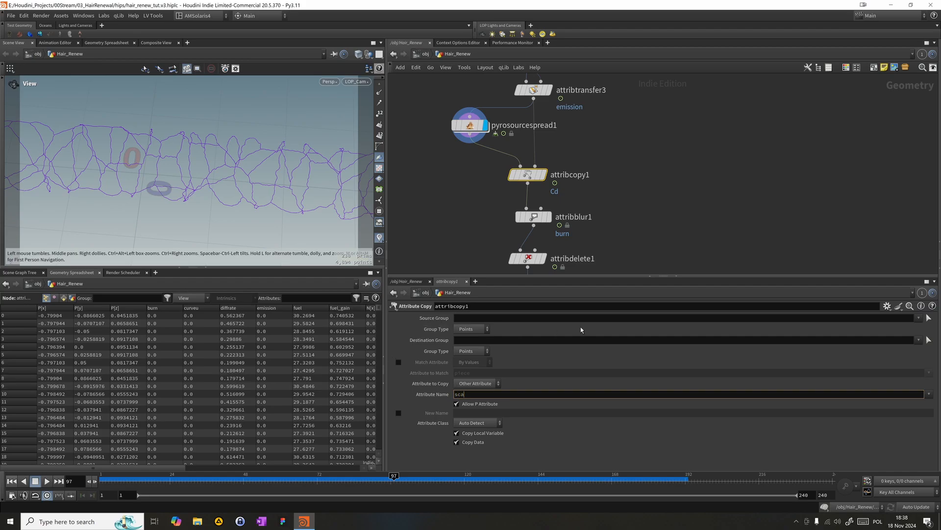
text(c)
key(BackSpace)
text(le_blend)
key(Return)
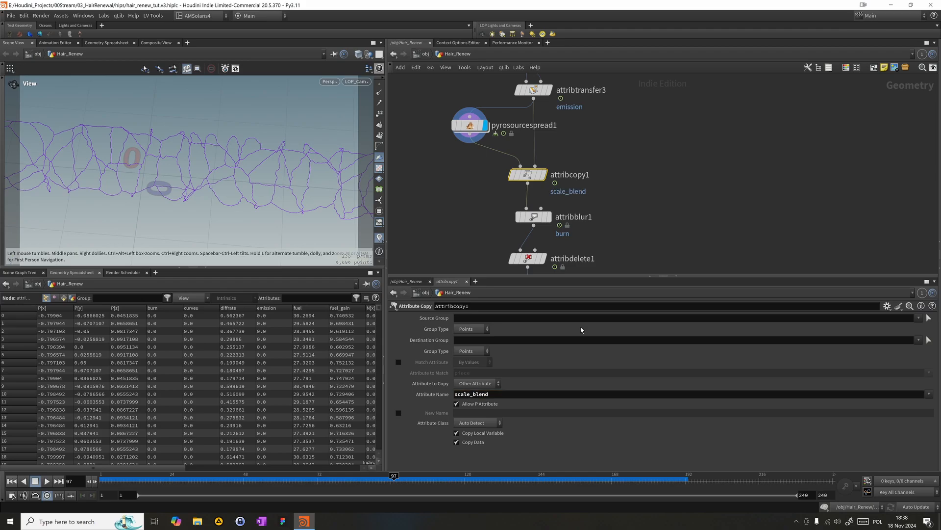
- Display attribcopy1 at frame 161, select pyrosourcespread1, and hide the burn colour visualization in the viewport
mouse_move(547, 181)
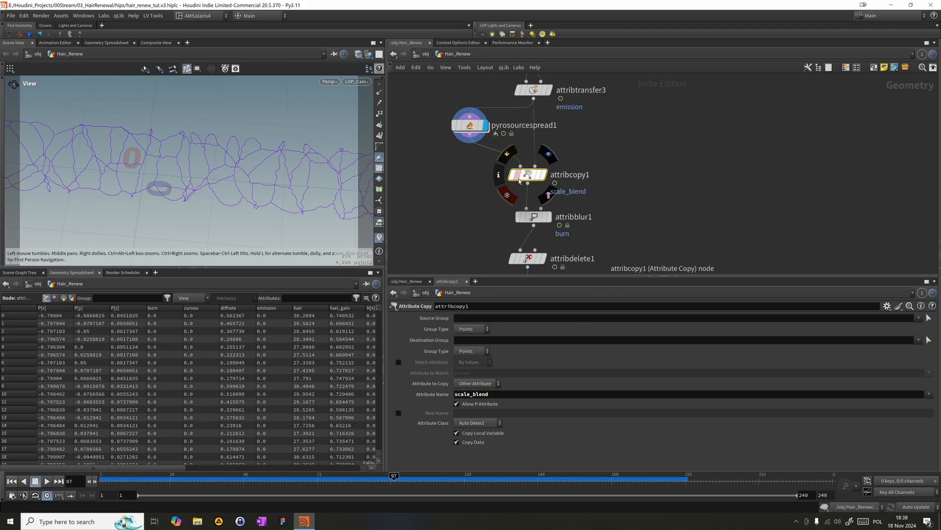
click(545, 177)
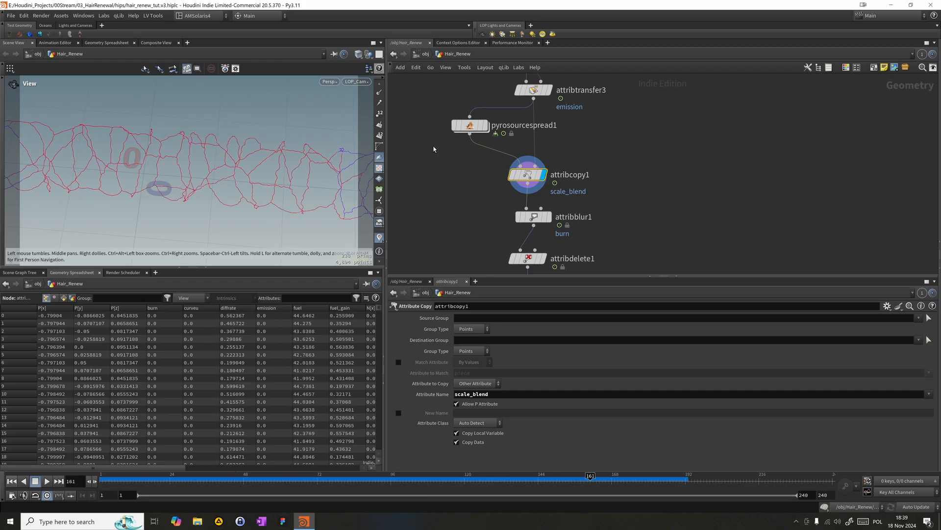
click(469, 126)
click(378, 238)
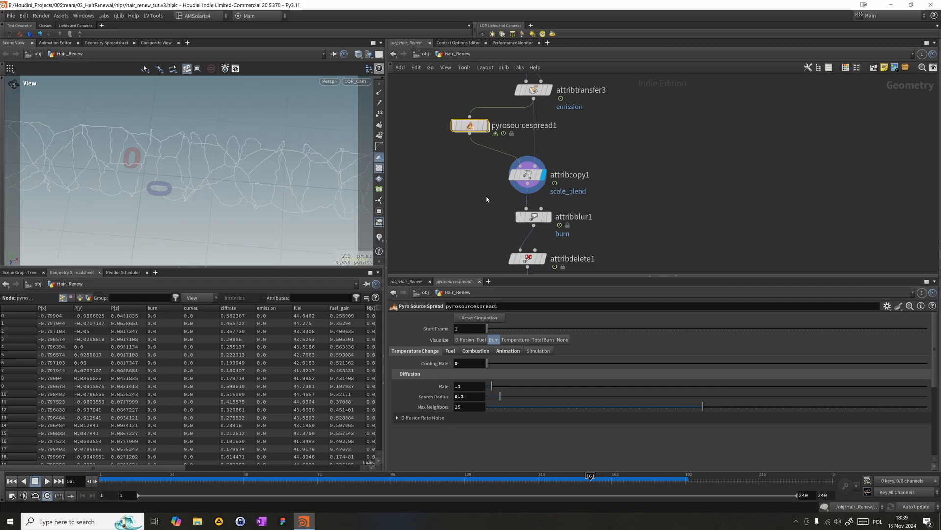
- Display OUT_Line and scrub the timeline through frames 55 and 168 to frame 181 to check the growing hair wires
middle_drag(488, 199, 458, 76)
middle_drag(588, 202, 589, 131)
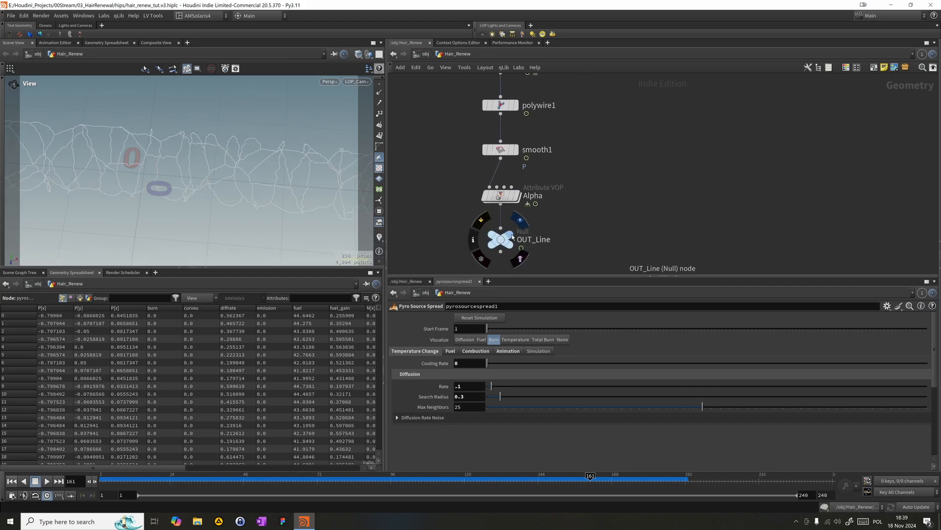
click(520, 220)
click(261, 483)
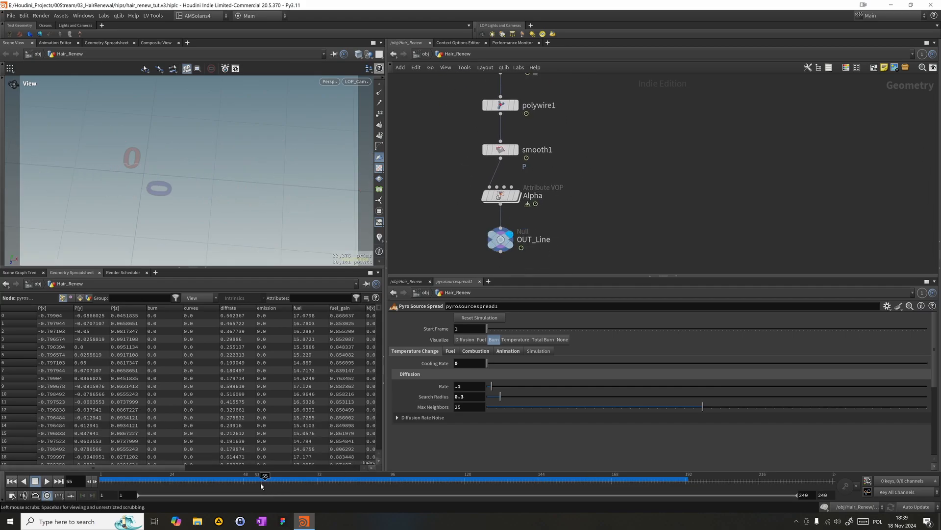
mouse_move(178, 481)
mouse_down()
mouse_move(411, 471)
mouse_move(617, 485)
mouse_up()
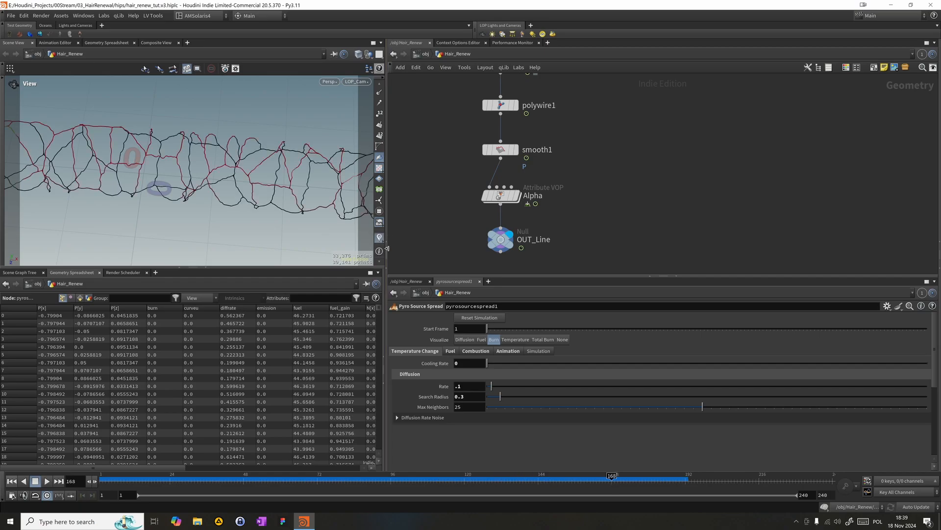
click(552, 483)
drag(579, 484, 653, 484)
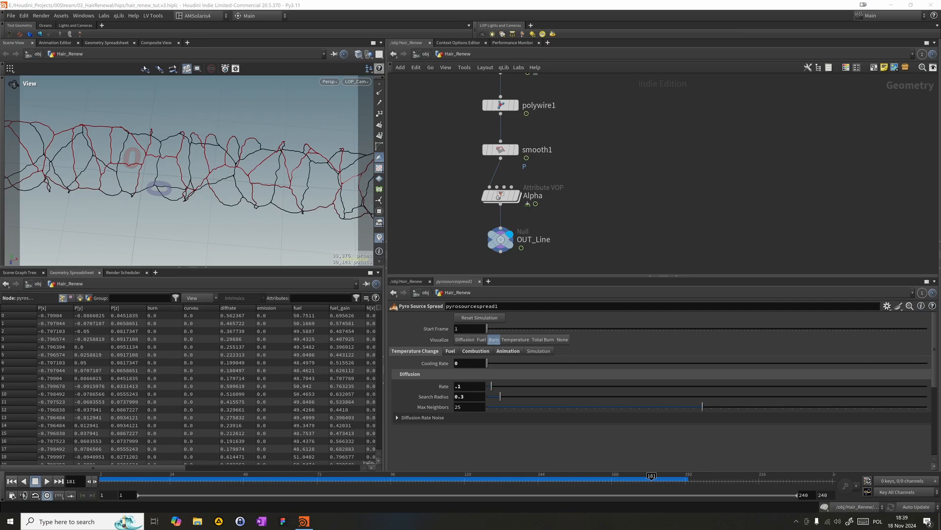
- Examine the overall layout of the Hair_Renew network, from the OUT_Line chain up to the boxed node group
middle_drag(649, 93, 606, 243)
scroll(690, 144, down, 8)
scroll(588, 216, down, 4)
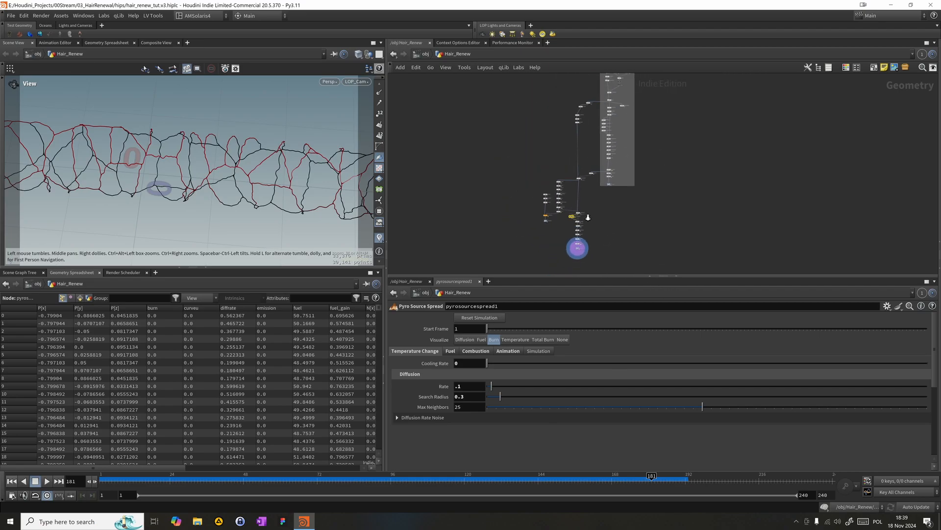
scroll(591, 215, up, 2)
scroll(592, 214, up, 1)
middle_drag(592, 215, 586, 288)
scroll(588, 260, down, 1)
middle_drag(565, 187, 566, 196)
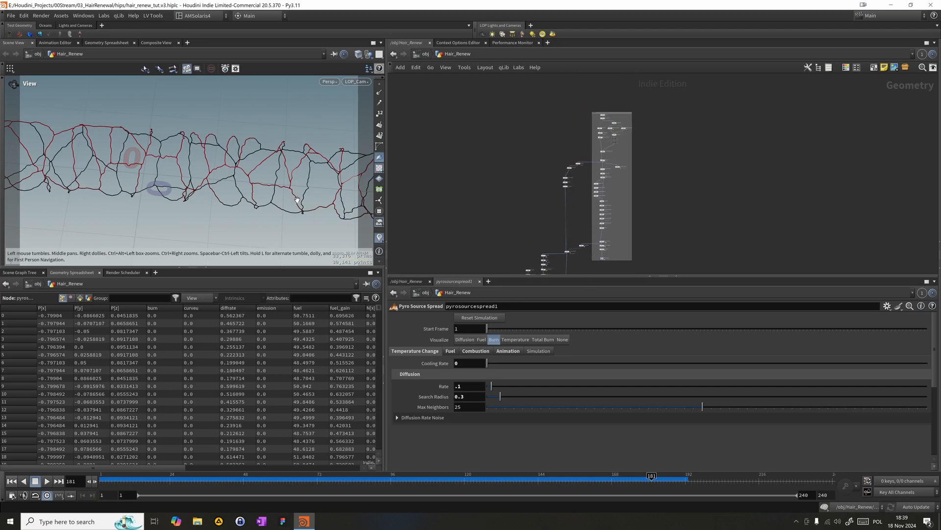
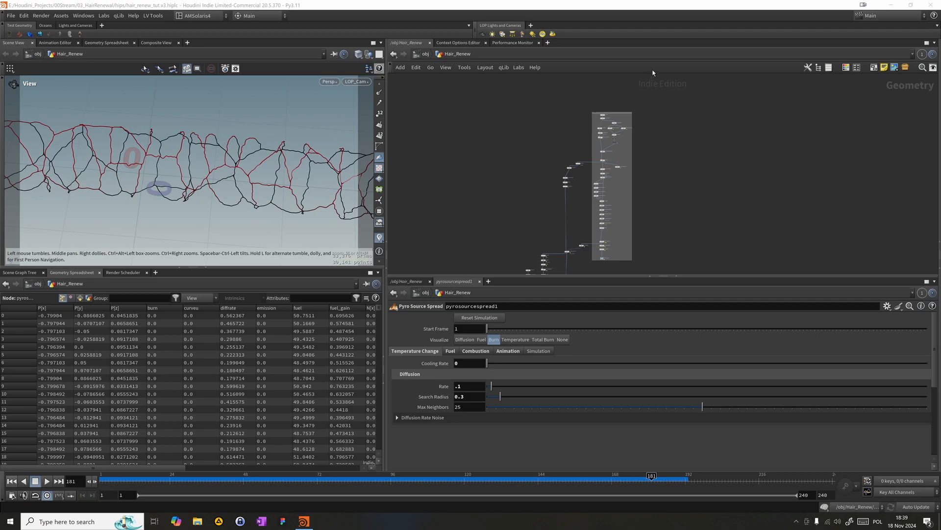
- Duplicate the sweep1 node from the Louis box into the empty network area beside it, keeping it wired to resample1
scroll(568, 146, down, 5)
middle_drag(568, 123, 553, 102)
scroll(565, 185, up, 9)
scroll(553, 105, down, 2)
scroll(566, 147, up, 9)
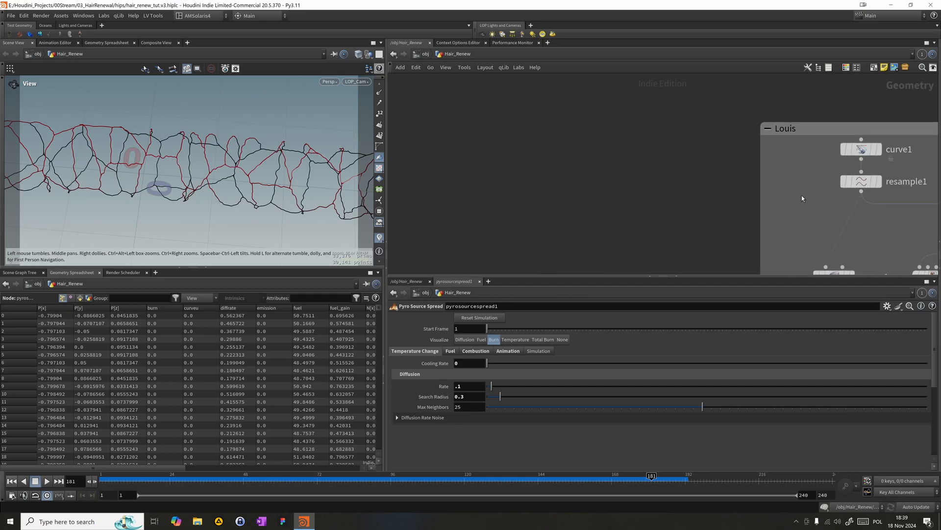
drag(862, 192, 616, 186)
scroll(589, 197, down, 2)
middle_drag(589, 198, 563, 133)
key(Escape)
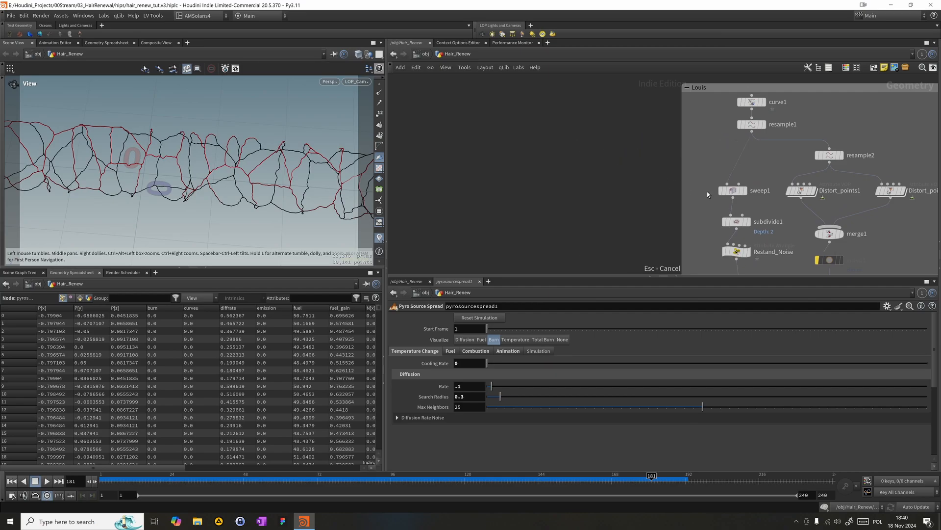
alt+drag(737, 191, 466, 197)
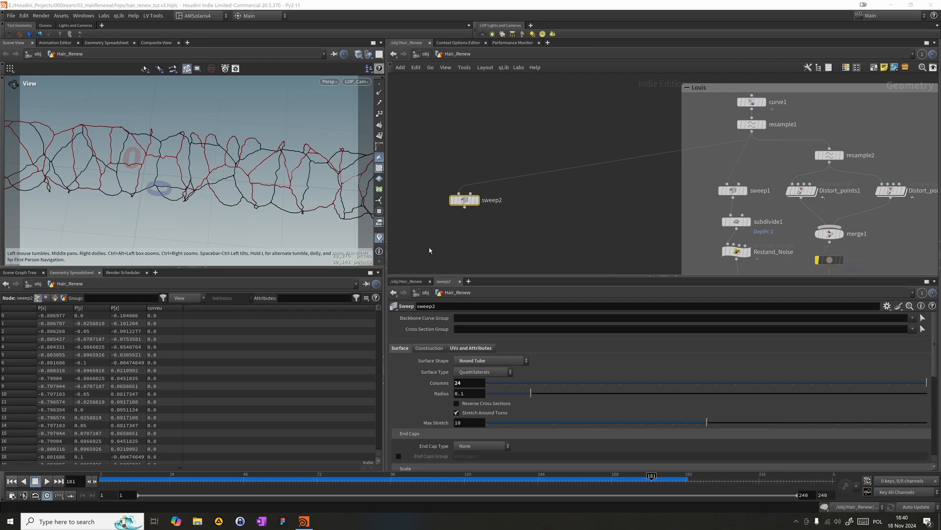
- Set the radius of the sweep2 tube to 0.15
click(465, 391)
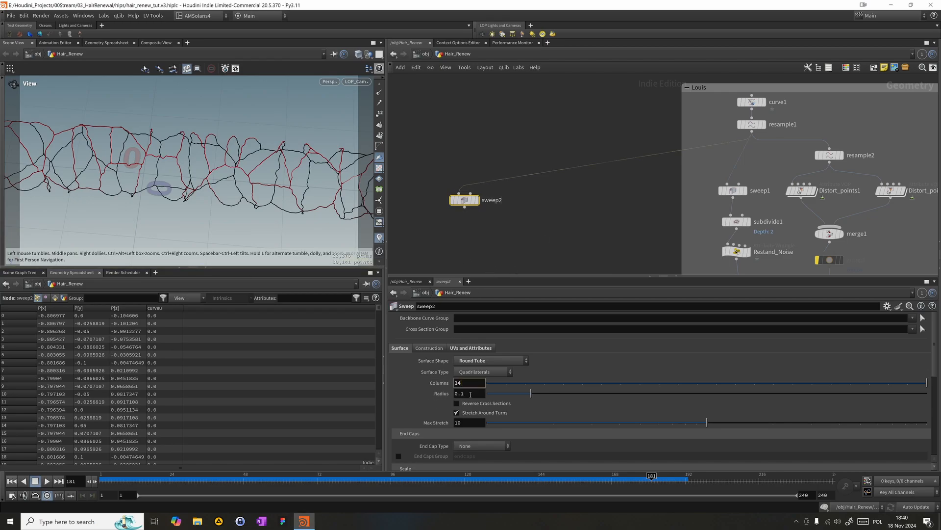
text(.5)
key(Return)
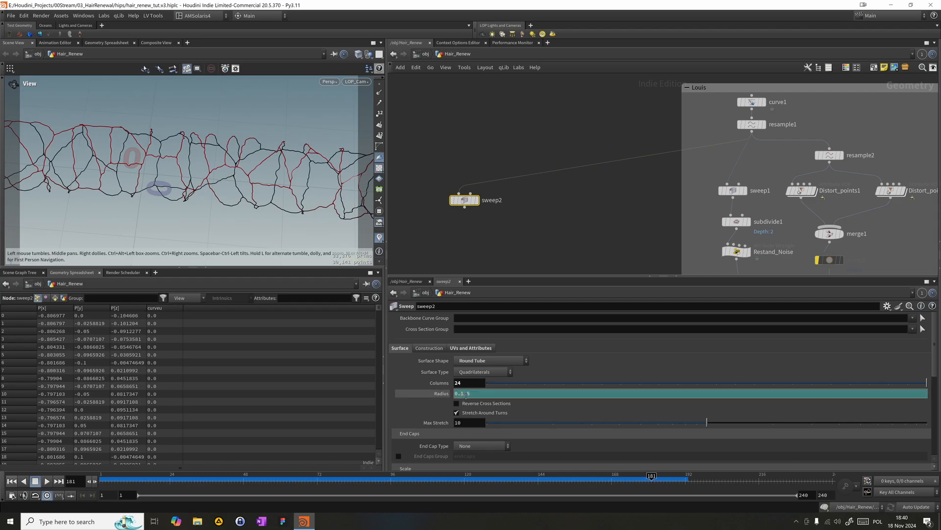
key(BackSpace)
key(Return)
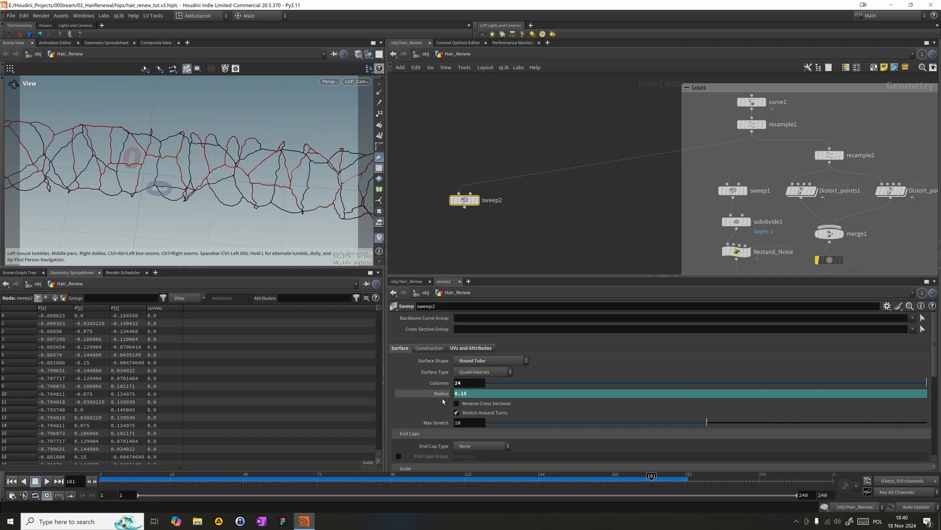
- Display sweep2 and turn on the point display in the viewport
middle_drag(509, 225, 559, 179)
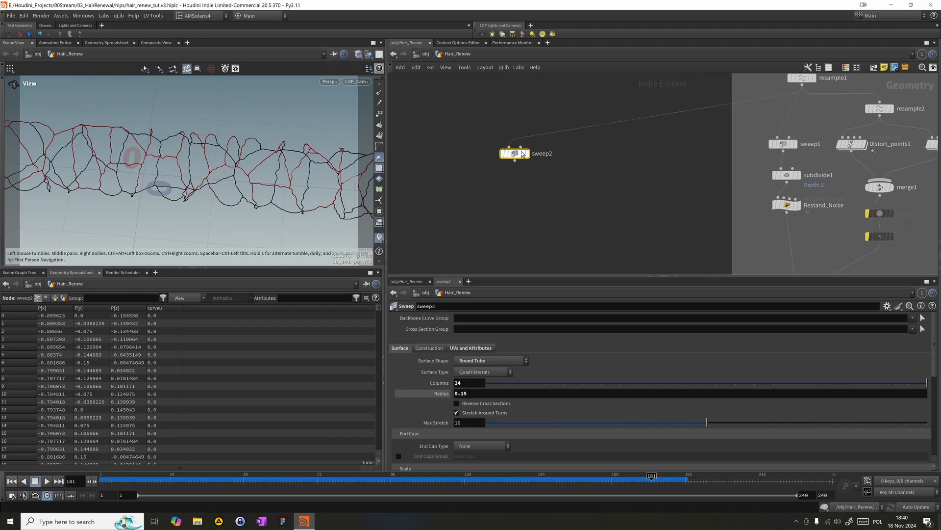
click(527, 153)
drag(451, 206, 525, 164)
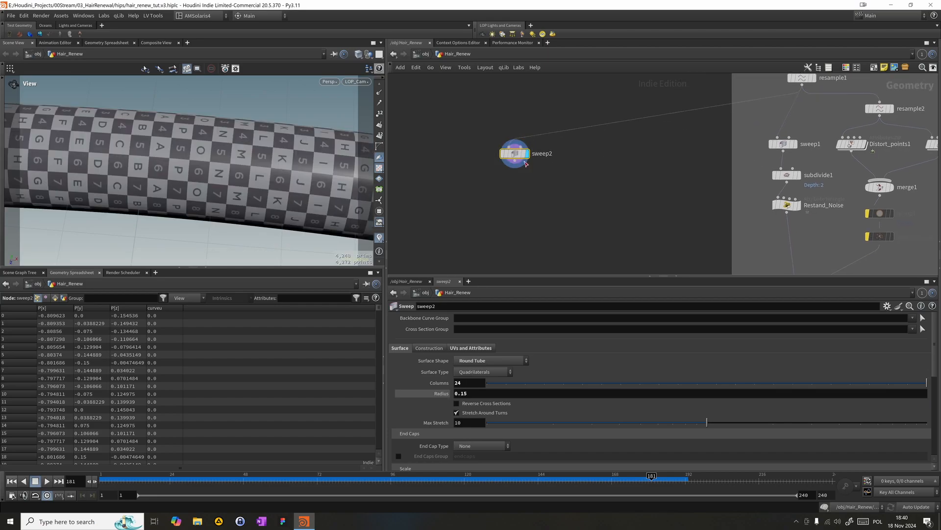
click(379, 92)
key(f)
click(380, 103)
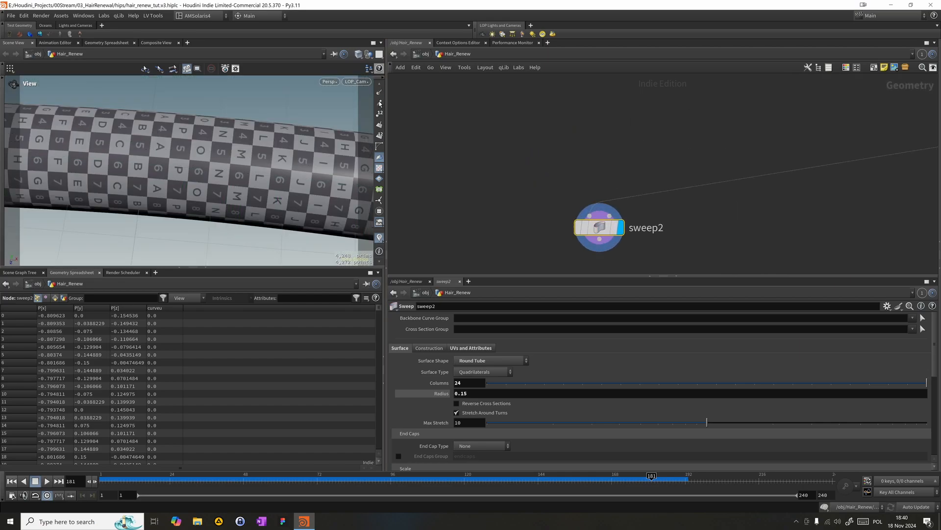
click(380, 97)
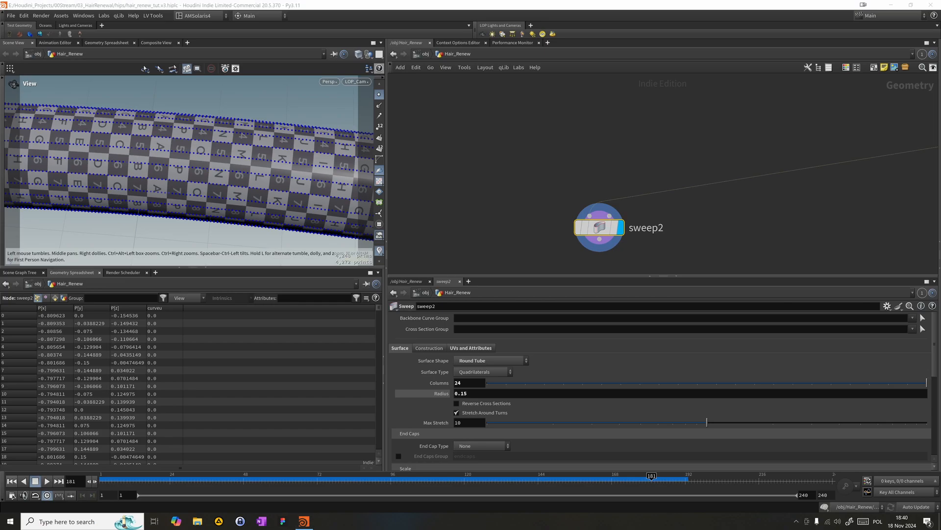
- Add a Normal node below sweep2, wire it to the sweep, and display it
middle_drag(704, 258, 603, 162)
scroll(670, 206, down, 4)
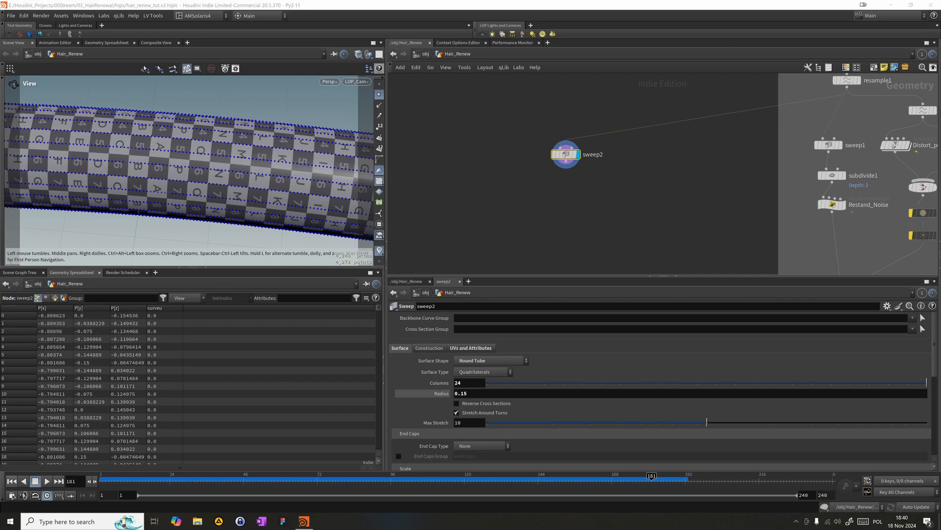
click(623, 194)
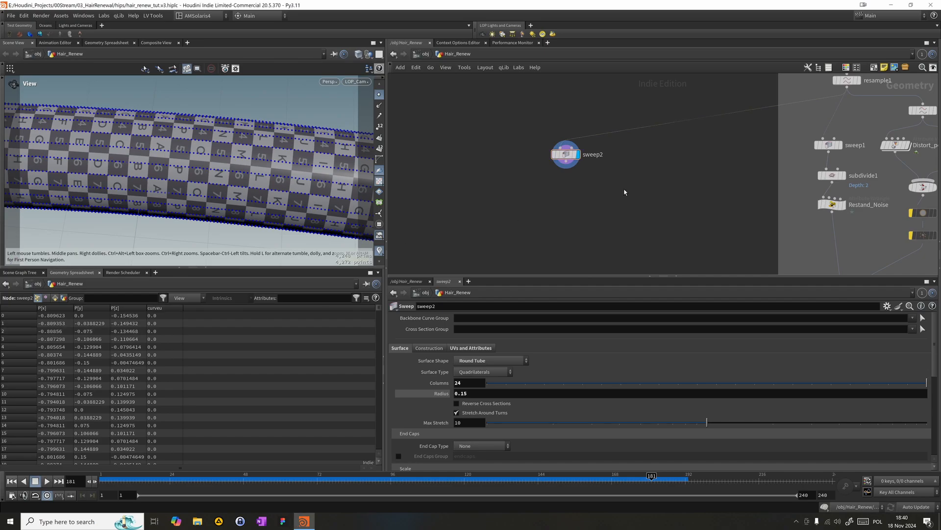
key(Tab)
text(s)
key(BackSpace)
text(sub)
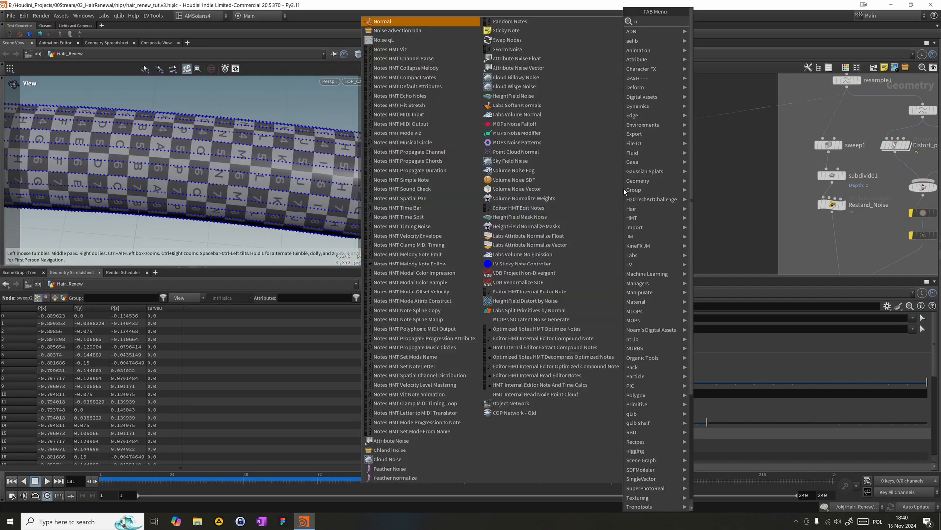
key(Return)
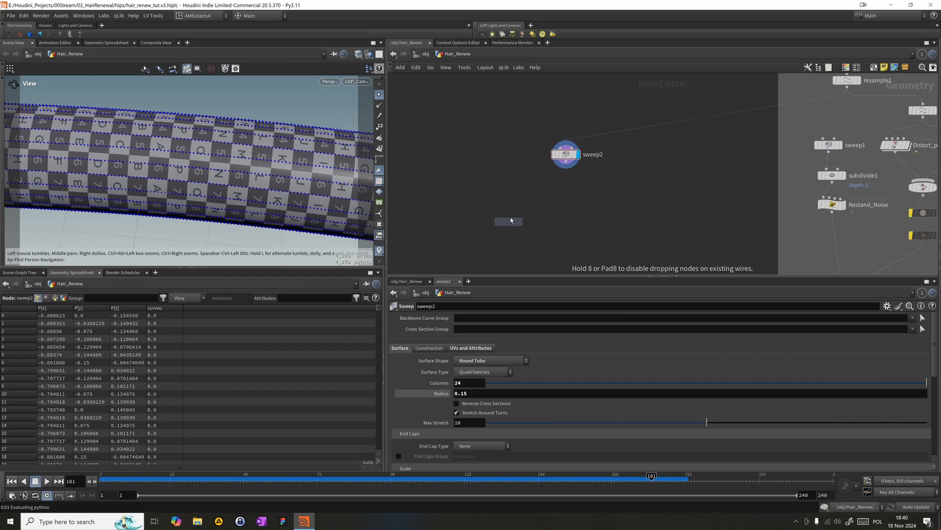
click(511, 216)
click(522, 212)
drag(511, 213, 564, 182)
- Enable Compute Normals on the Normal node and add the normals to Points
click(481, 362)
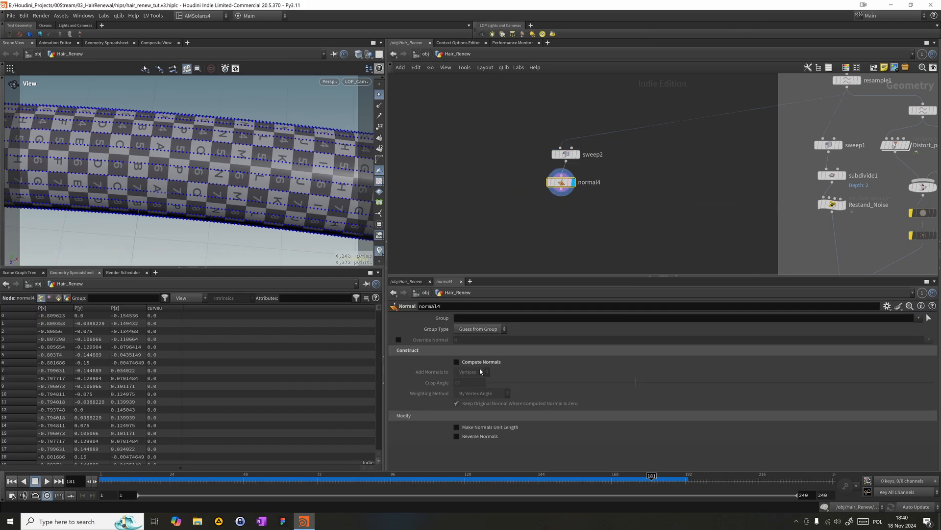
click(456, 361)
click(471, 372)
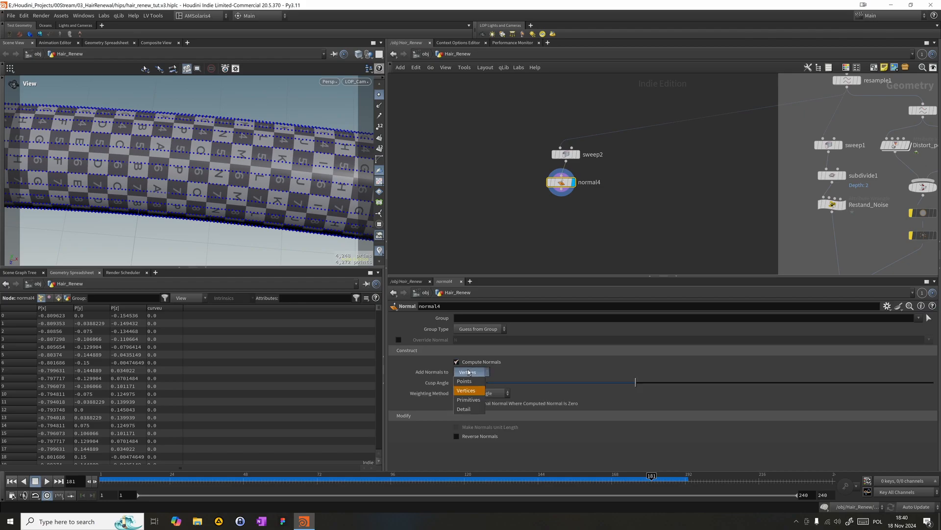
click(466, 368)
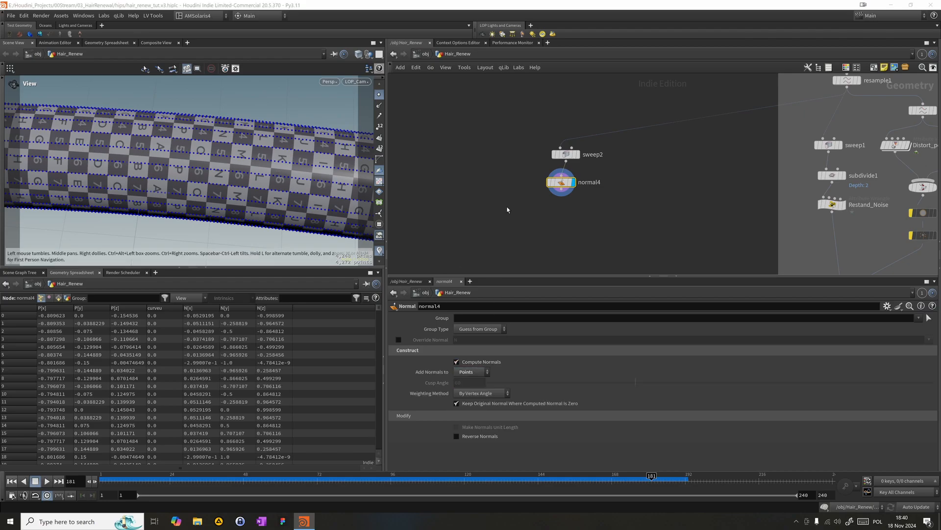
- Add a Group Create node below normal4, wire it to the normals, and display it
key(Tab)
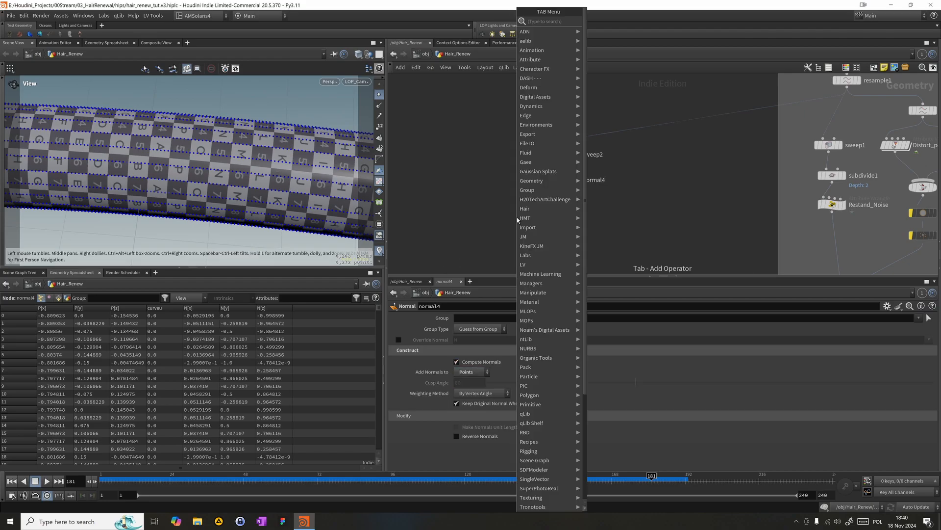
text(gr)
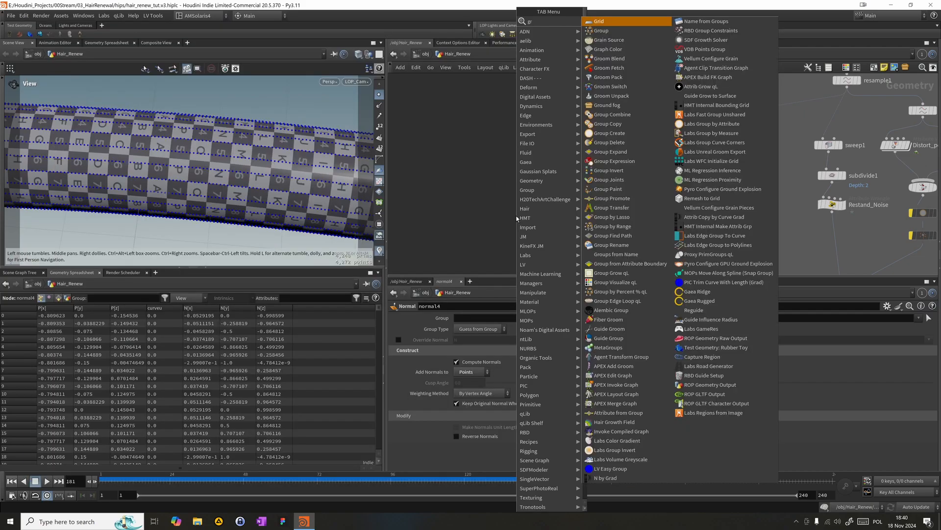
text(ou)
key(Return)
click(520, 216)
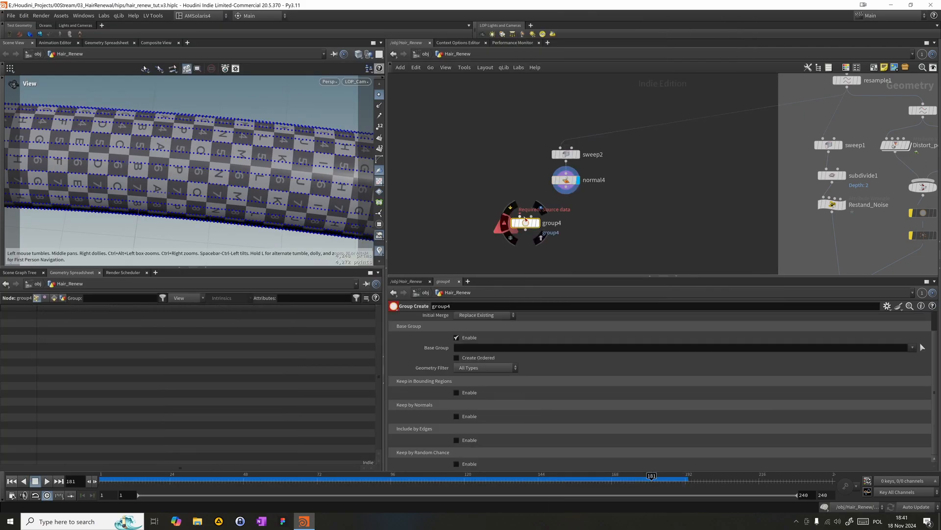
drag(521, 215, 559, 218)
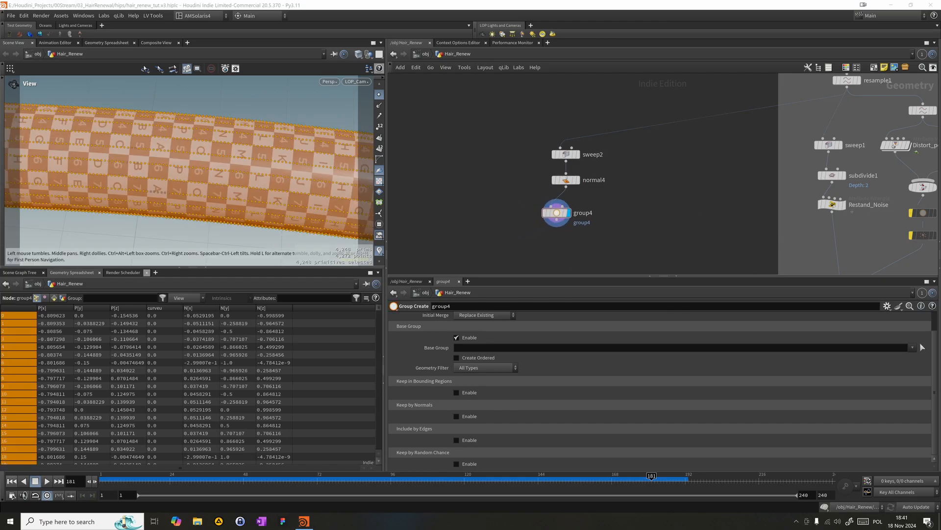
drag(559, 213, 568, 210)
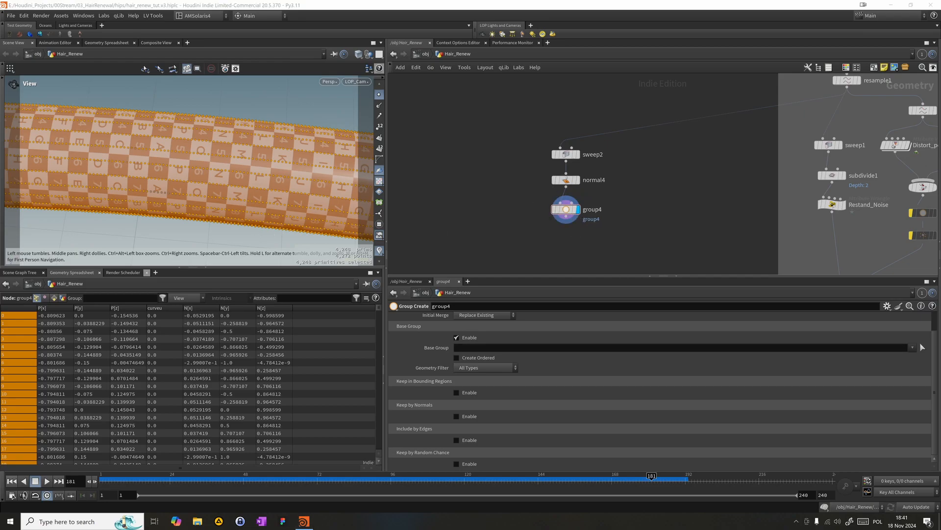
- Twist the sweep2 tube with Full Twists 1 and Partial Twist 87.8, resetting the trial Roll to 0
click(594, 158)
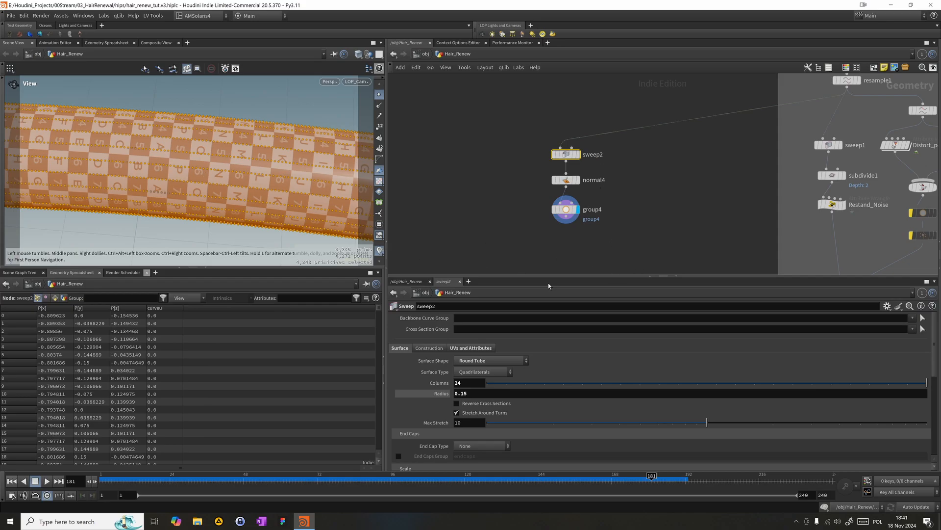
drag(934, 352, 934, 434)
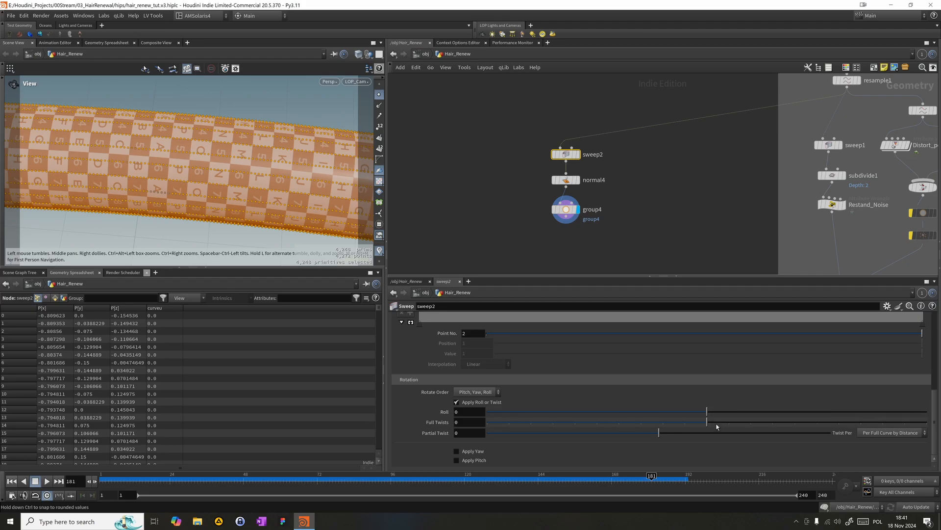
click(753, 426)
drag(739, 425, 872, 408)
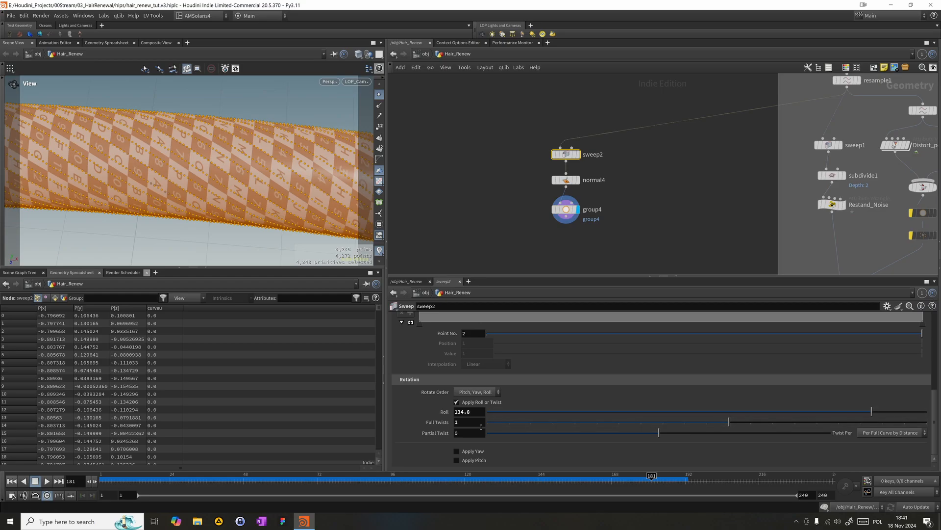
ctrl+middle_click(446, 413)
drag(640, 435, 743, 420)
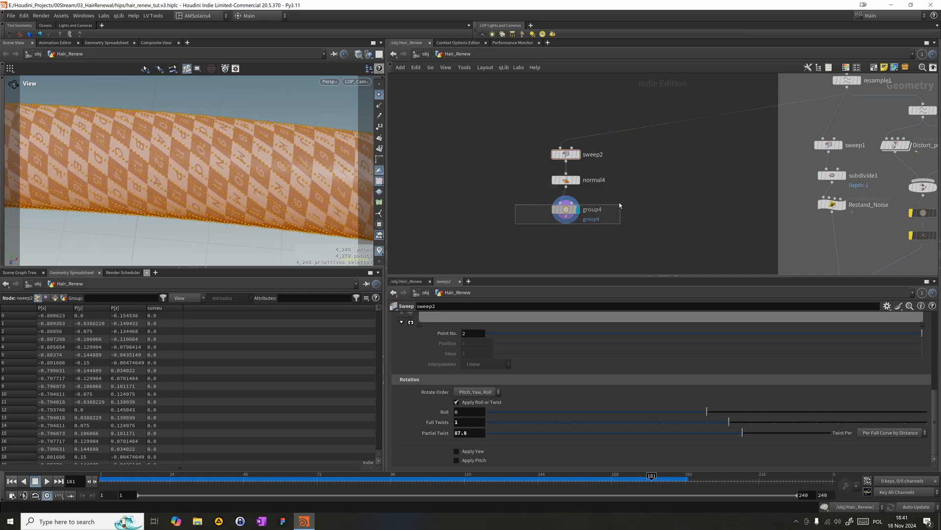
- Set the Group Create node's group type to Points and its group name to rib_src
click(566, 210)
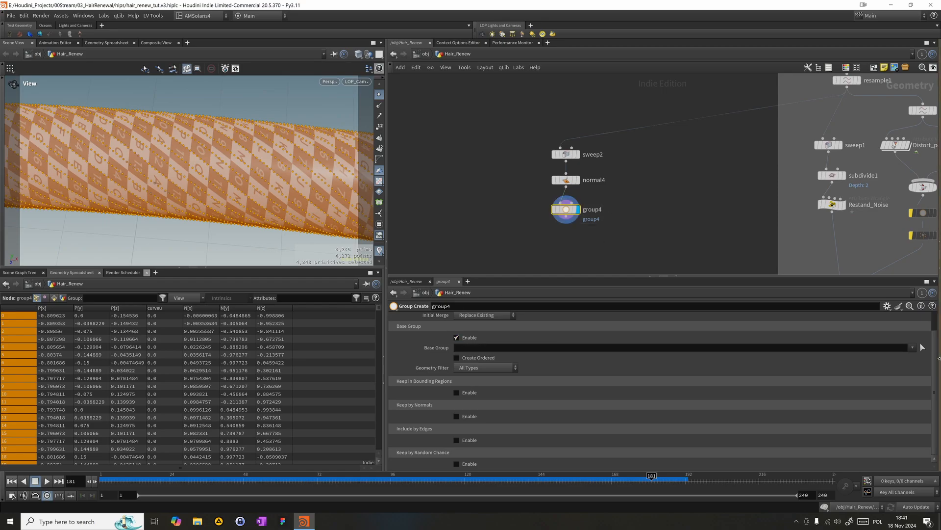
scroll(401, 350, up, 2)
click(486, 329)
click(480, 335)
double_click(480, 318)
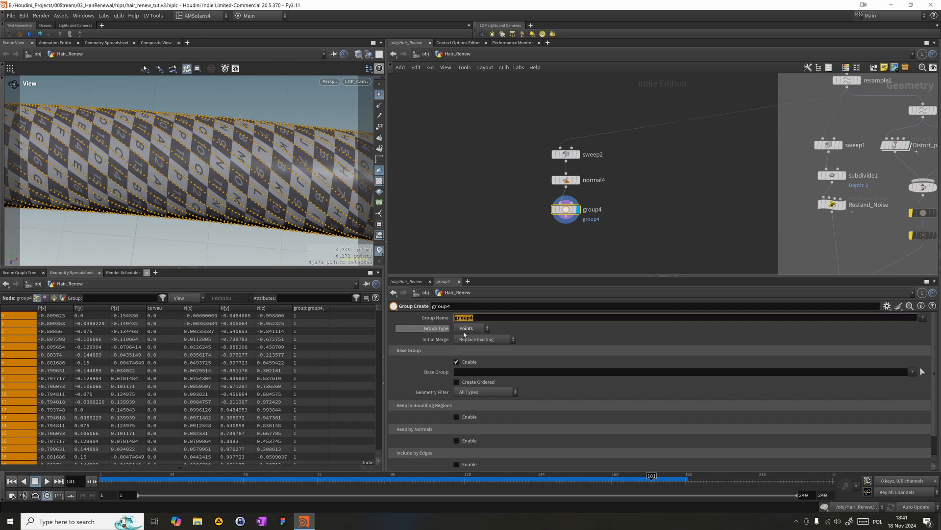
text(rib_)
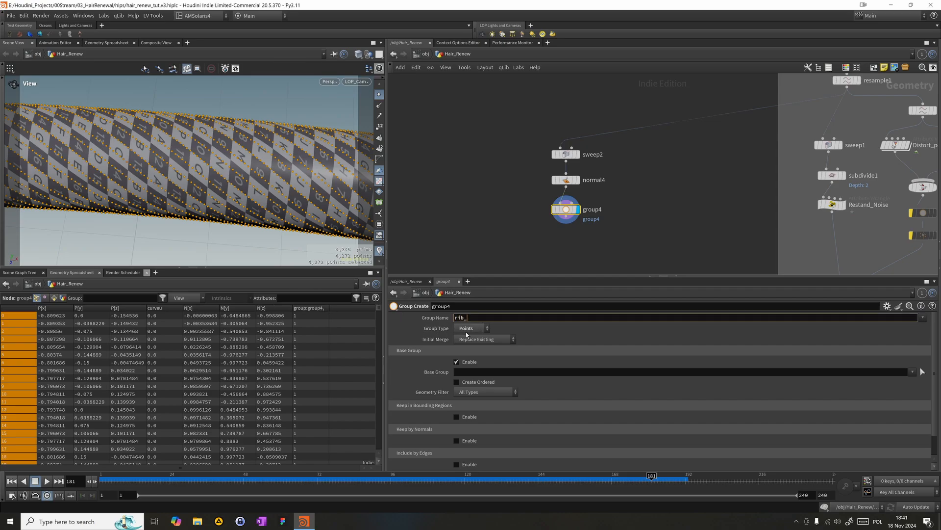
text(src)
key(Return)
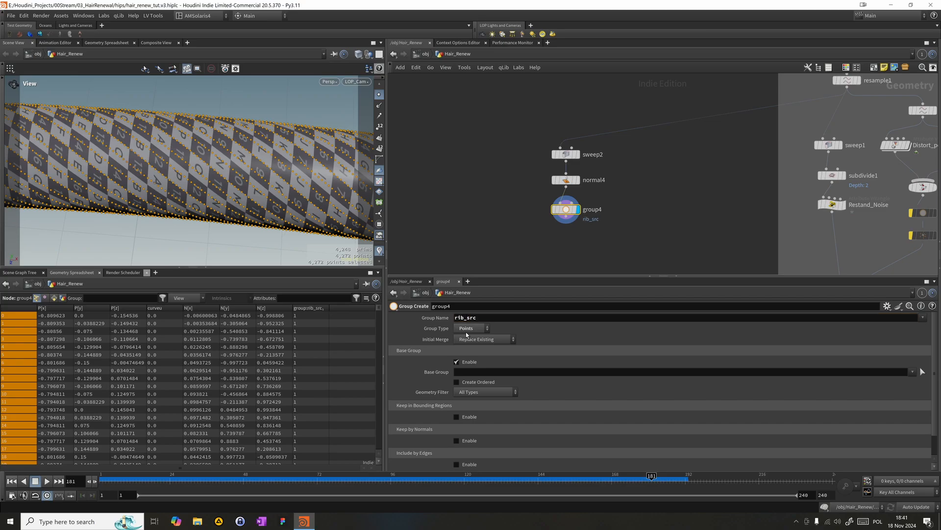
middle_drag(589, 214, 591, 184)
scroll(591, 184, up, 2)
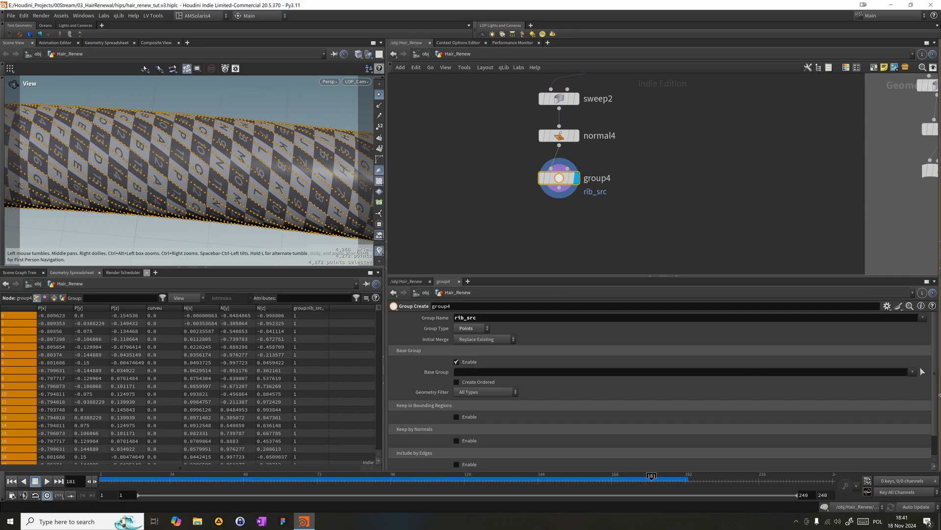
click(923, 371)
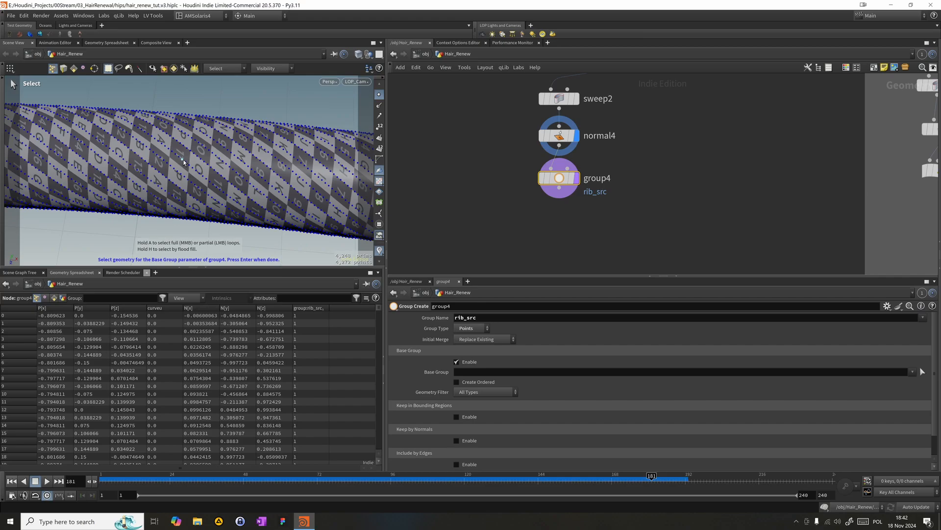
key(n)
key(shift+n)
click(185, 164)
shift+click(192, 169)
middle_click(193, 169)
shift+middle_click(180, 161)
click(577, 178)
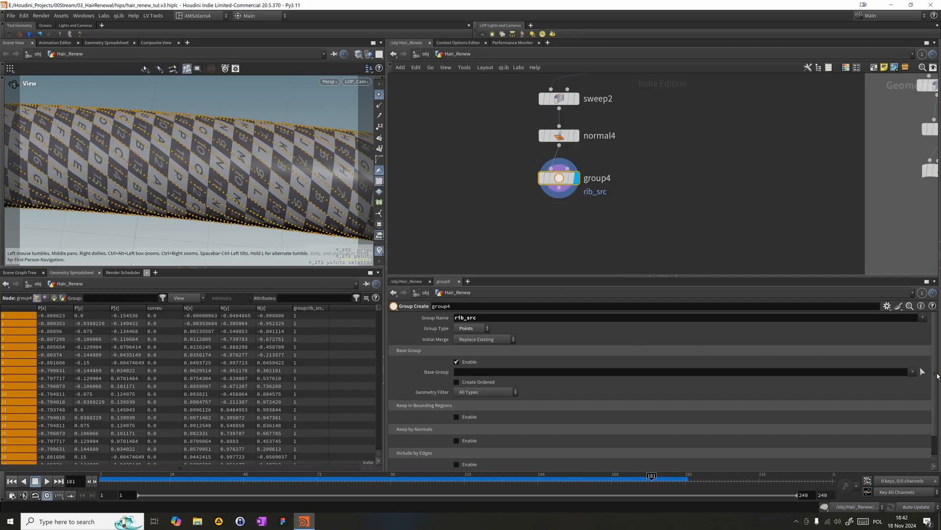
- Pick one lengthwise loop of points along the twisted tube as group4's base group
click(922, 372)
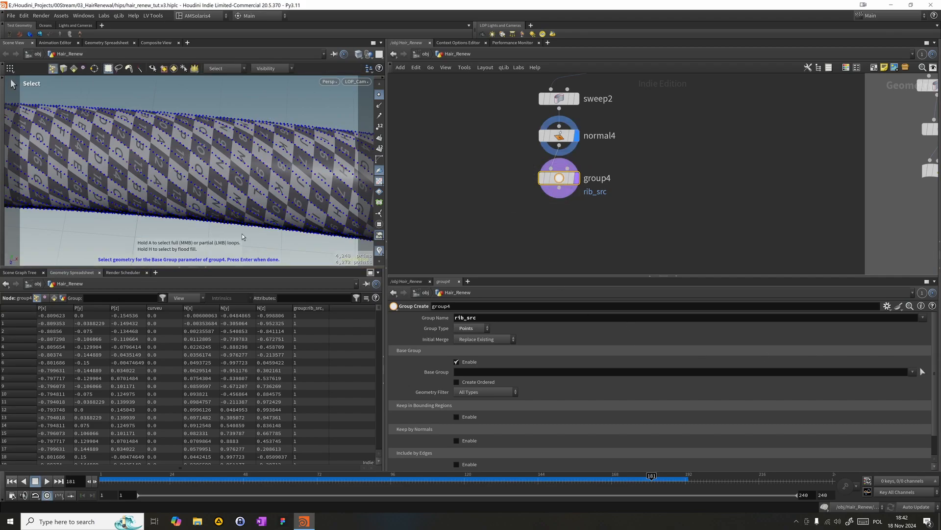
click(129, 150)
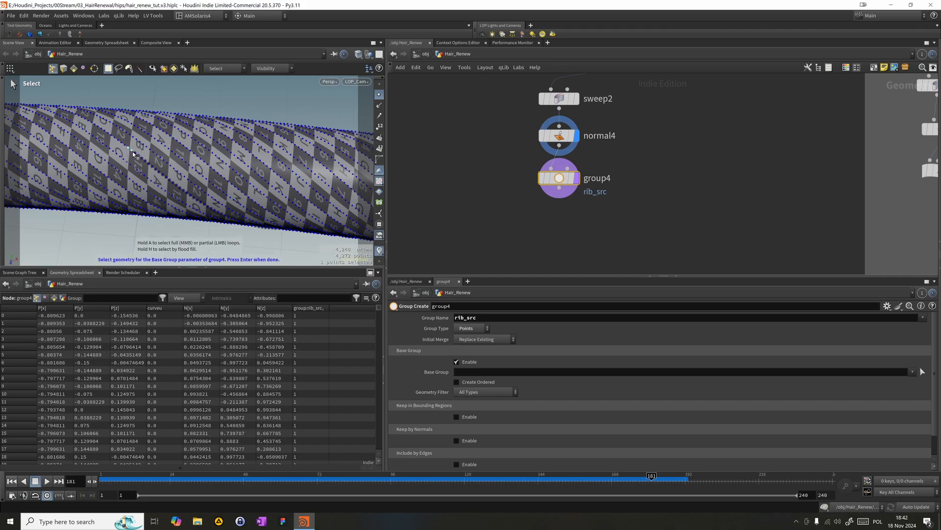
middle_click(132, 152)
middle_click(122, 144)
key(Return)
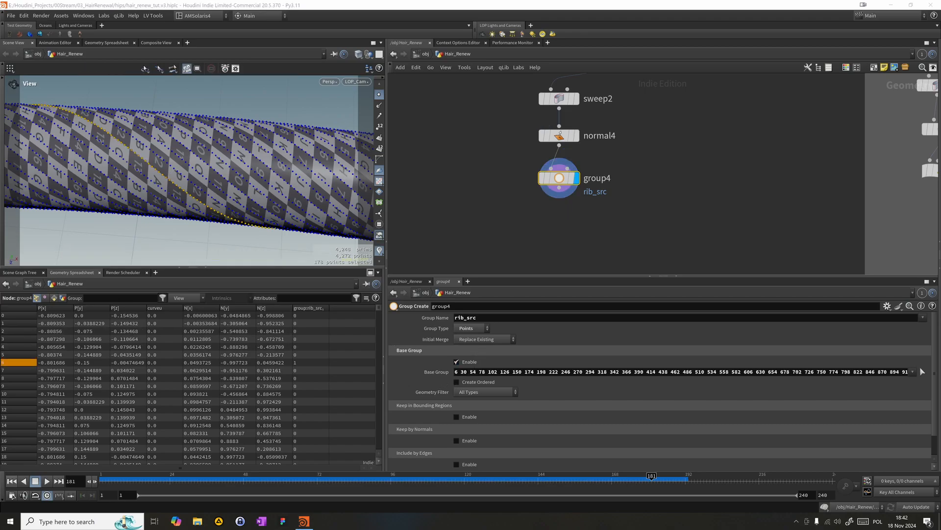
- Change group4's group type to Edges and pick one full lengthwise edge loop of the tube as its base group
click(483, 328)
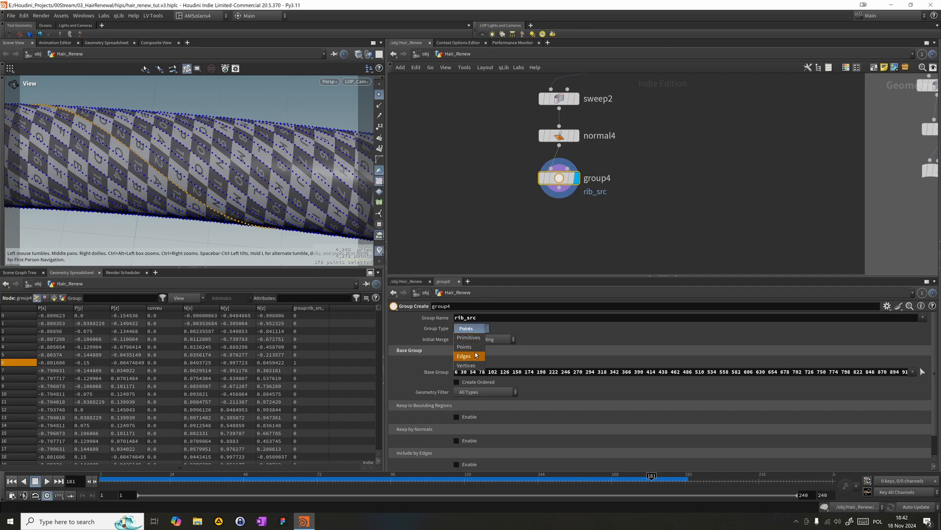
click(475, 355)
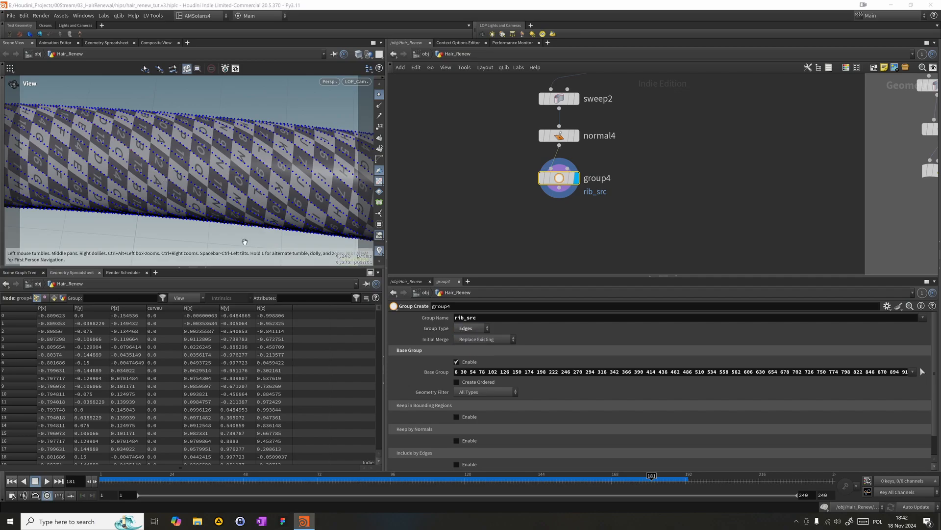
click(922, 372)
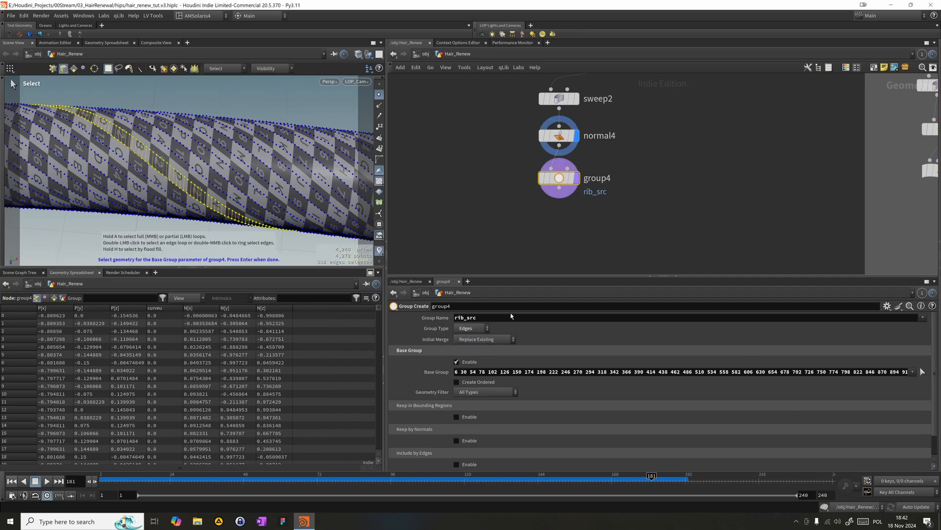
click(129, 151)
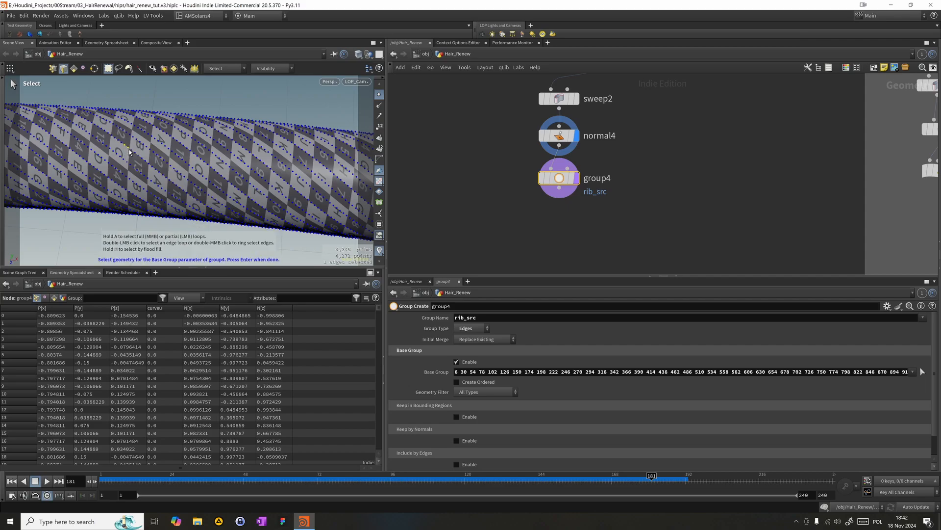
double_click(131, 153)
shift+double_click(124, 151)
key(ctrl+z)
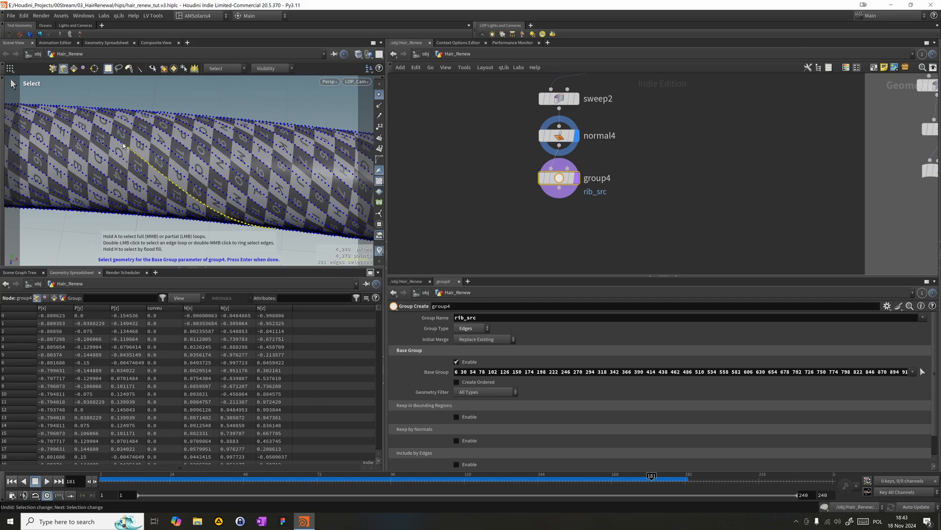
shift+double_click(123, 143)
key(Return)
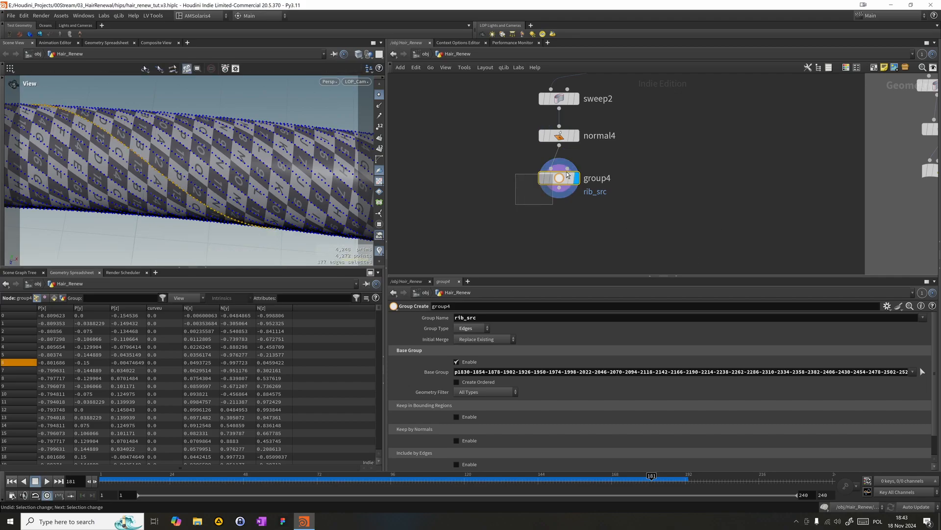
- Add a Blast node directly below group4, wire it to the group output, and display it
key(Tab)
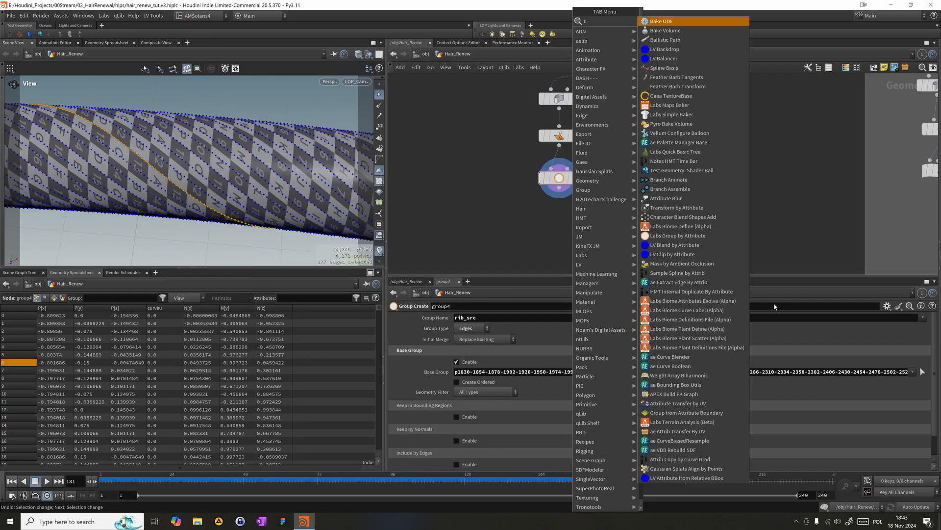
key(Escape)
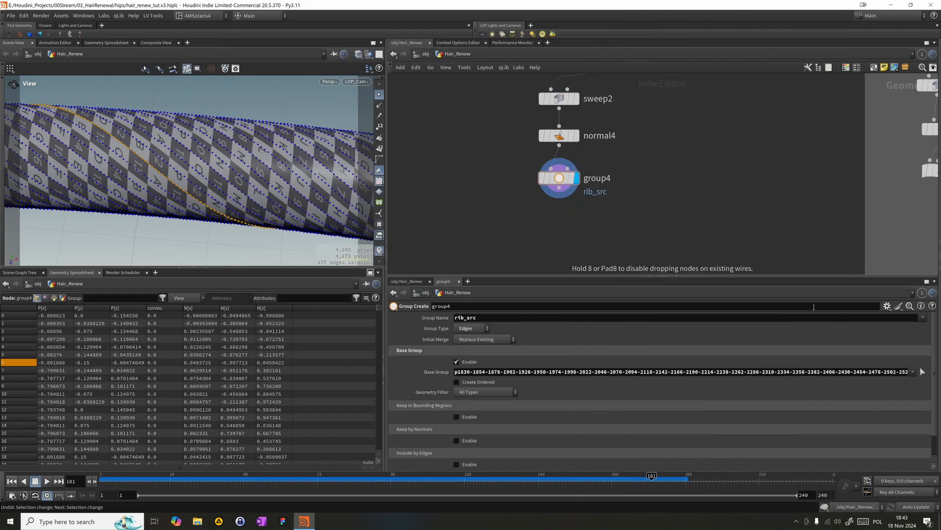
click(528, 227)
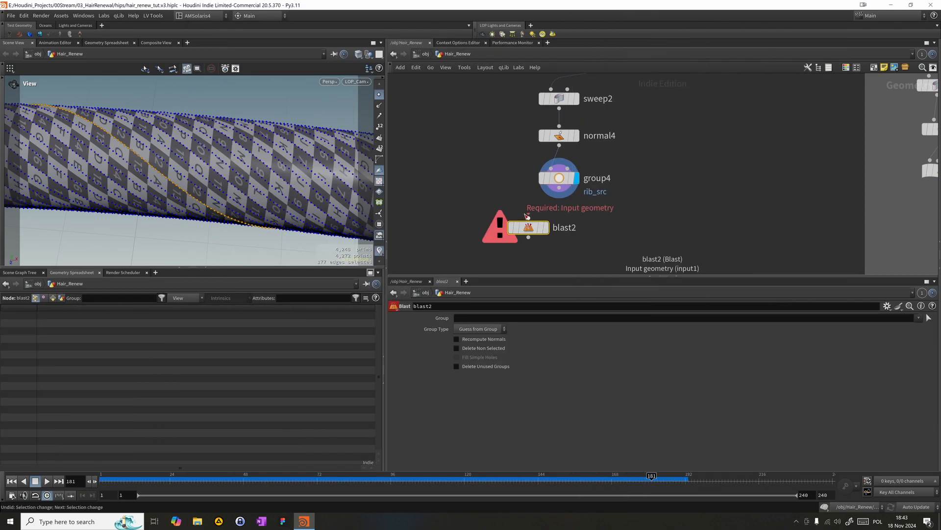
click(548, 229)
drag(538, 227, 567, 217)
- Enable Delete Non Selected on the Blast node and set its group to rib_src
click(498, 349)
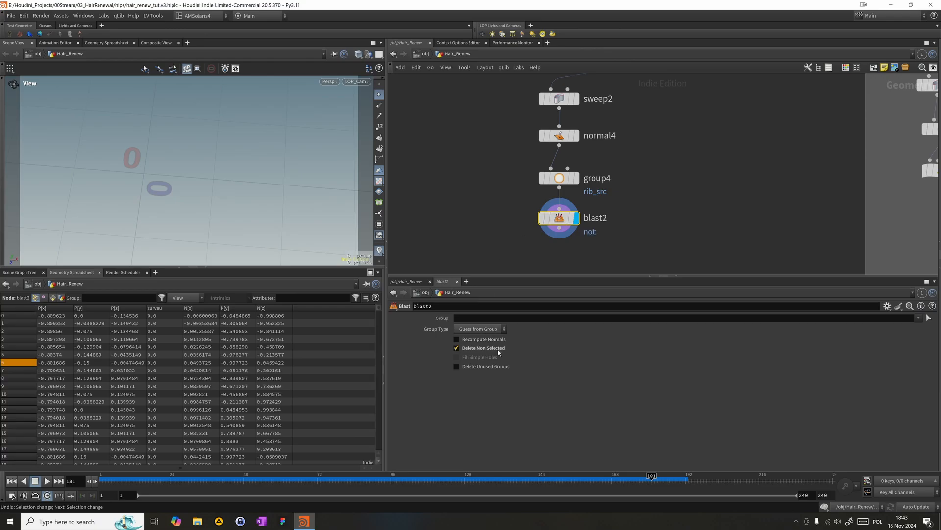
click(836, 318)
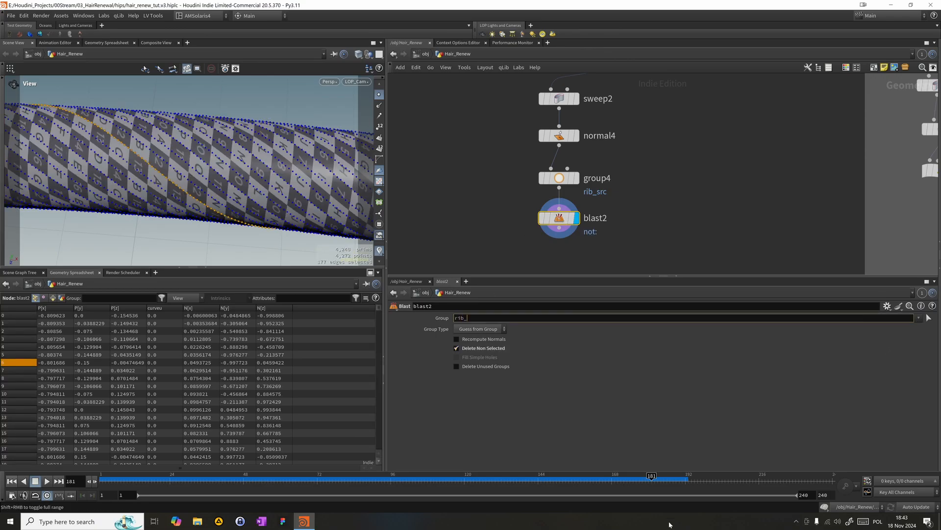
text(rib_src)
key(Return)
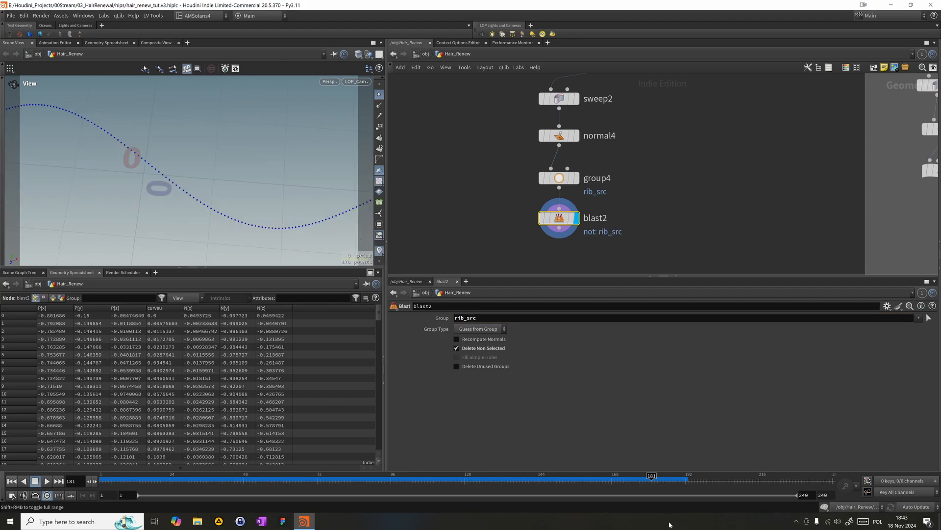
- Increase the Partial Twist of sweep2 to 155.8, trying 180 on the way
drag(528, 242, 566, 216)
middle_drag(615, 201, 621, 242)
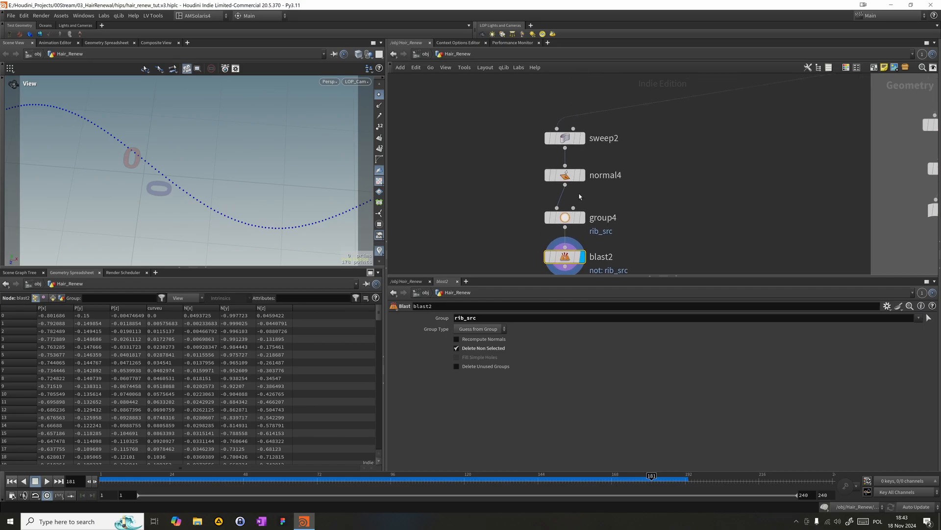
click(565, 138)
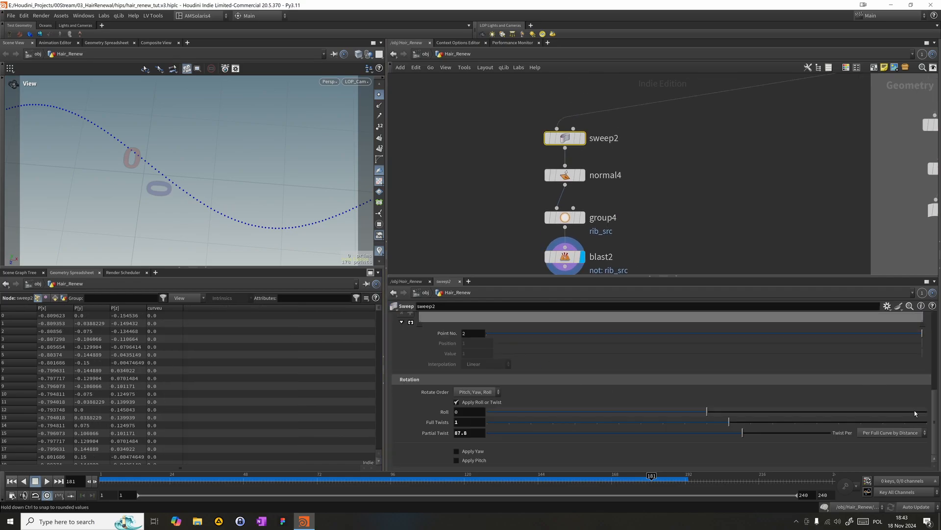
drag(934, 416, 901, 343)
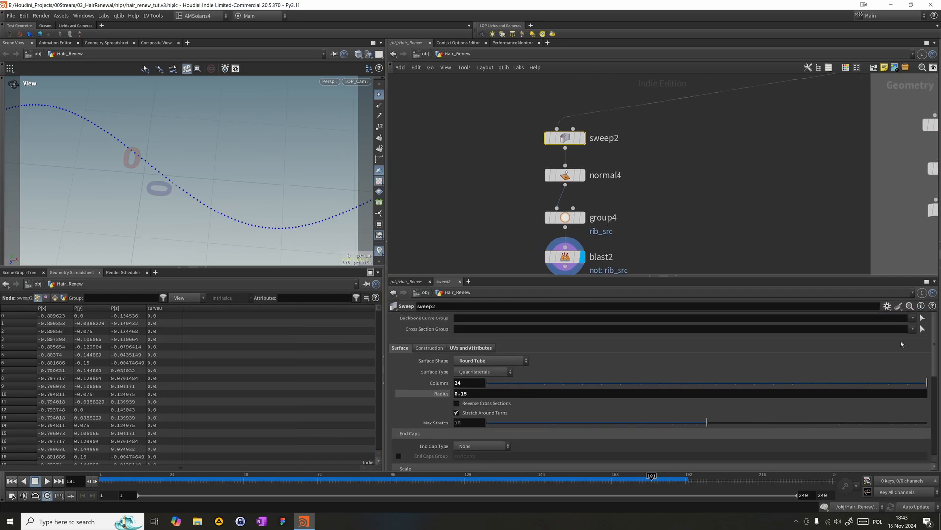
scroll(703, 442, down, 10)
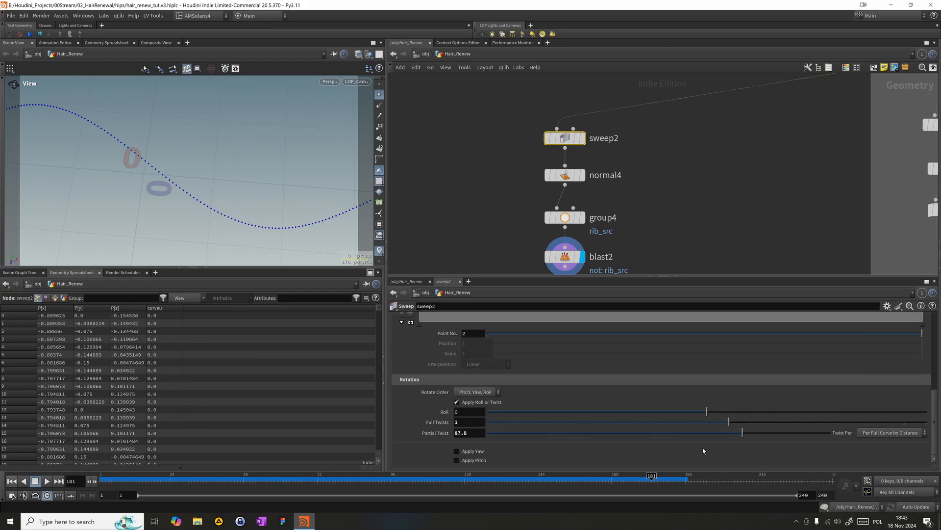
drag(743, 432, 856, 424)
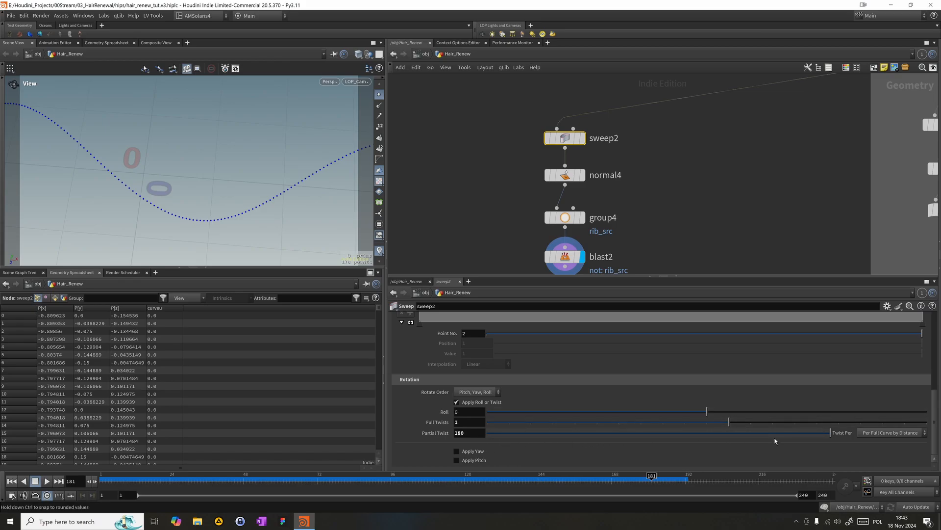
drag(808, 433, 809, 440)
- Add an Add node directly below blast2, wire it to the blast output, and display it
drag(693, 276, 729, 286)
scroll(717, 238, up, 2)
middle_drag(745, 271, 717, 191)
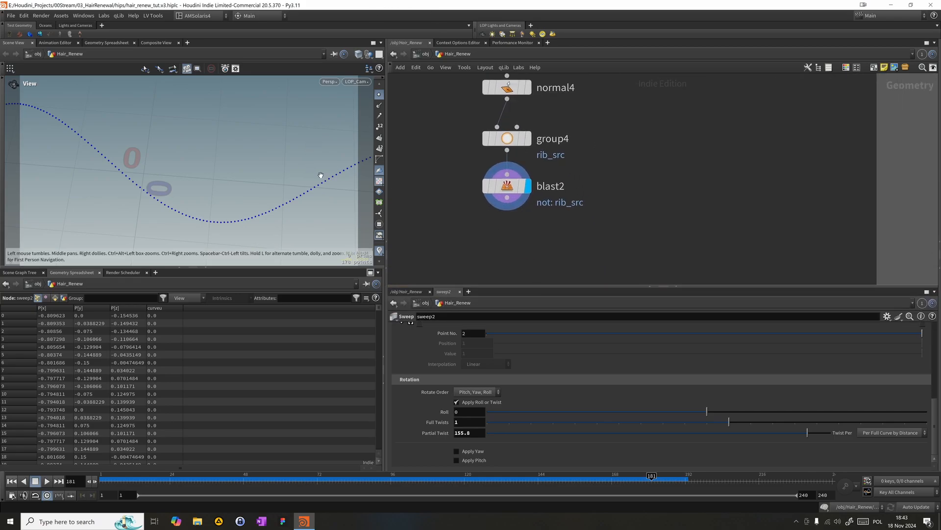
scroll(518, 249, down, 1)
middle_drag(519, 249, 550, 208)
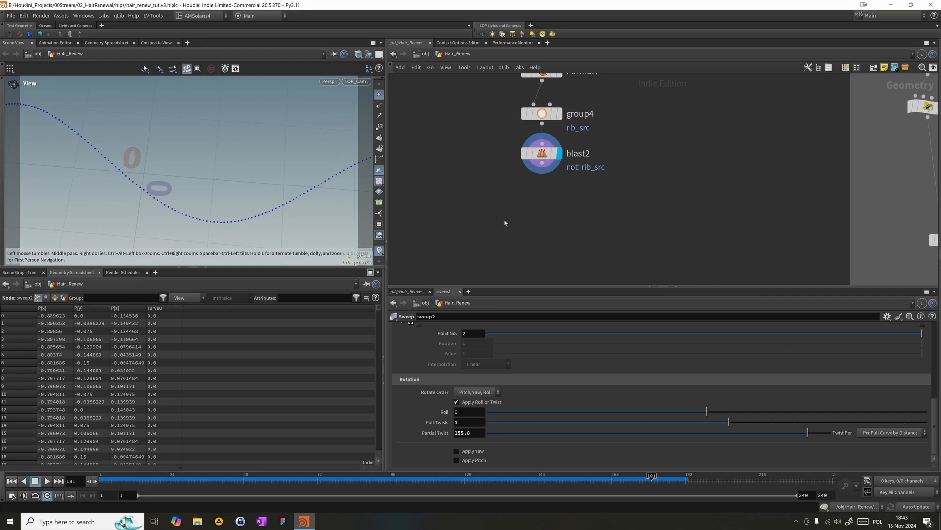
key(Tab)
text(add)
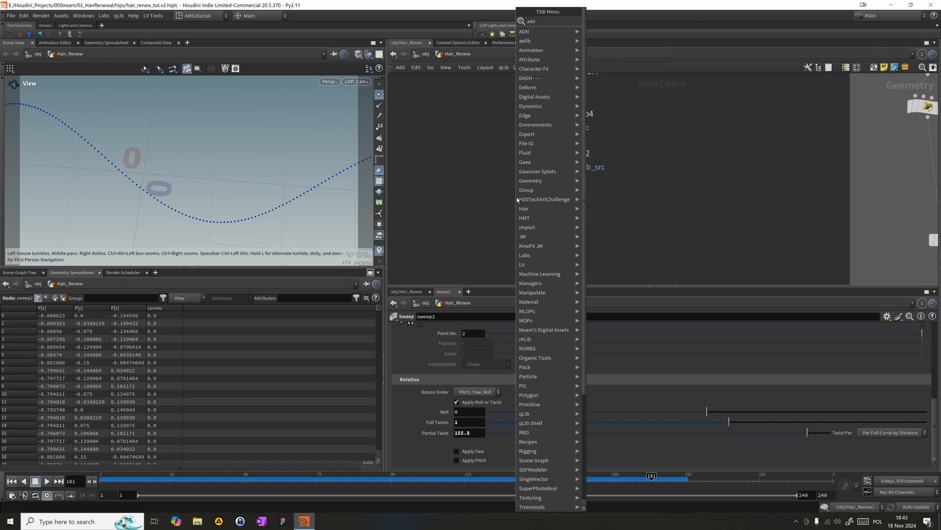
key(Return)
click(515, 203)
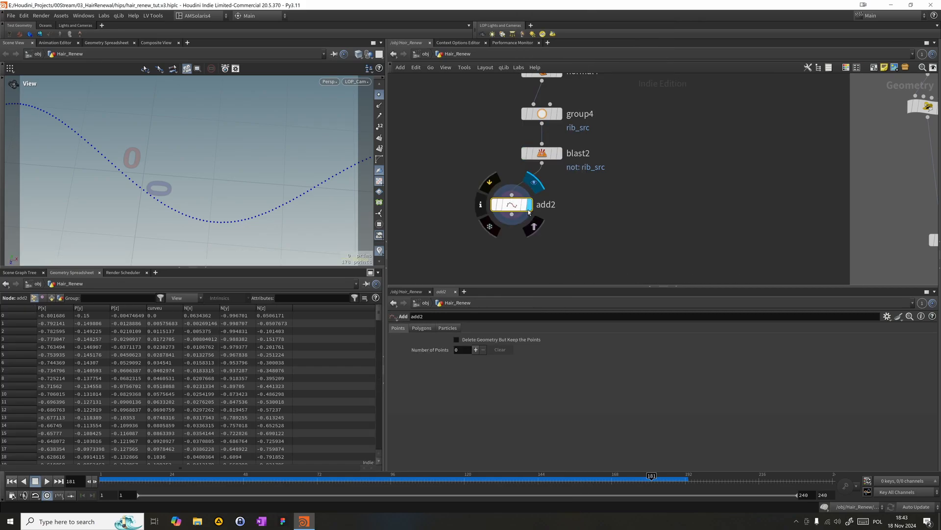
drag(513, 206, 544, 194)
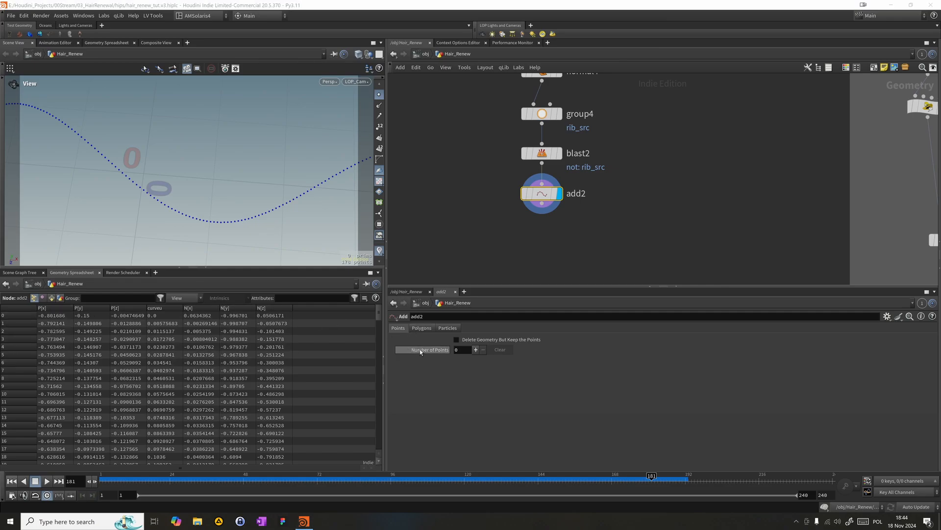
- Join all points into one polygon curve with the Add node's By Group option and hide the viewport's point markers
click(422, 327)
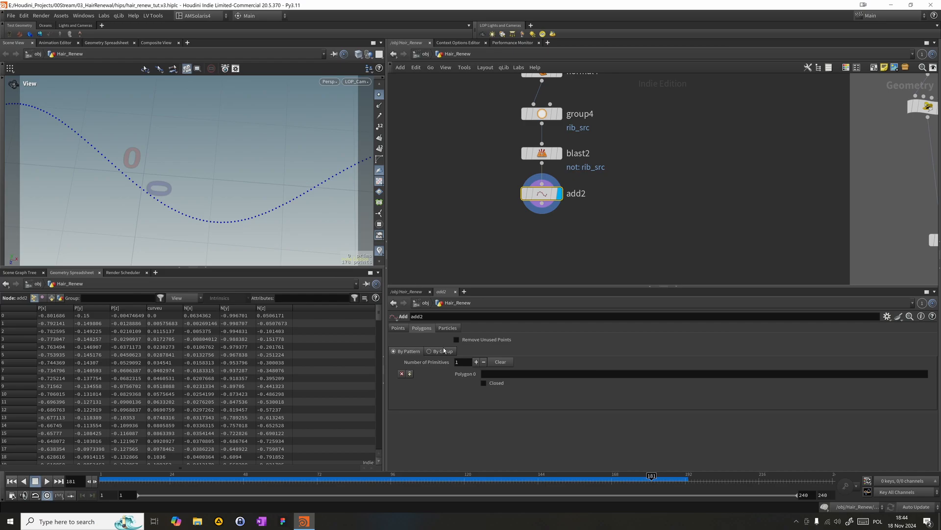
click(443, 349)
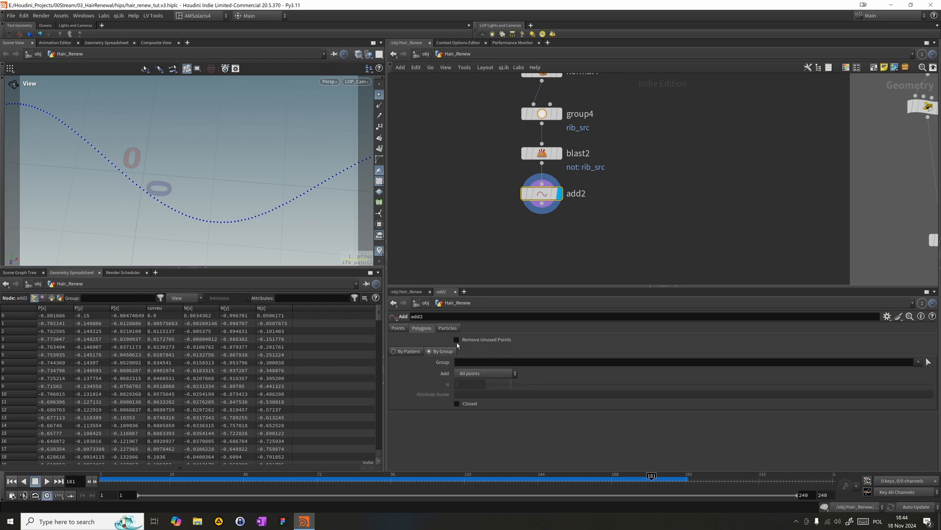
drag(487, 217, 569, 198)
drag(261, 208, 292, 151)
click(379, 94)
middle_drag(189, 210, 199, 127)
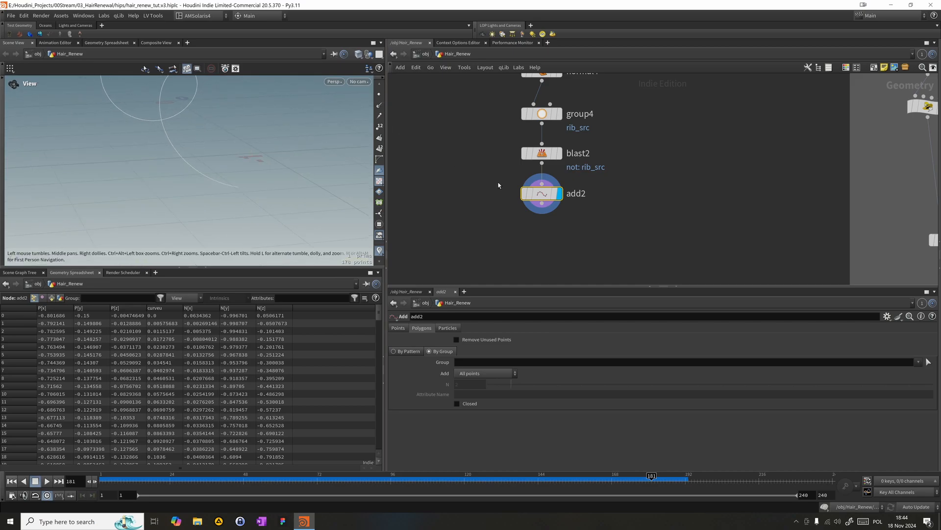
- Add a Carve node below add2 and wire it to the curve
drag(497, 189, 554, 221)
middle_drag(549, 243, 540, 205)
scroll(540, 204, up, 1)
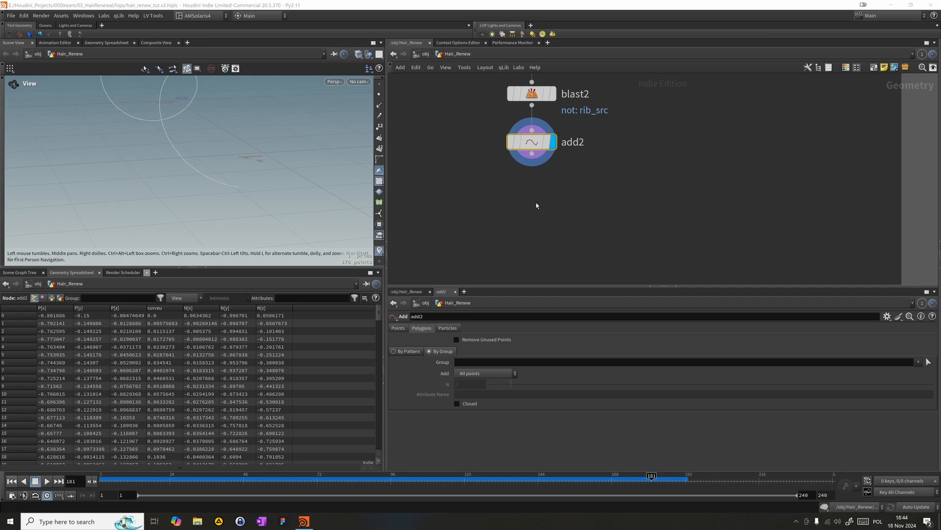
click(475, 192)
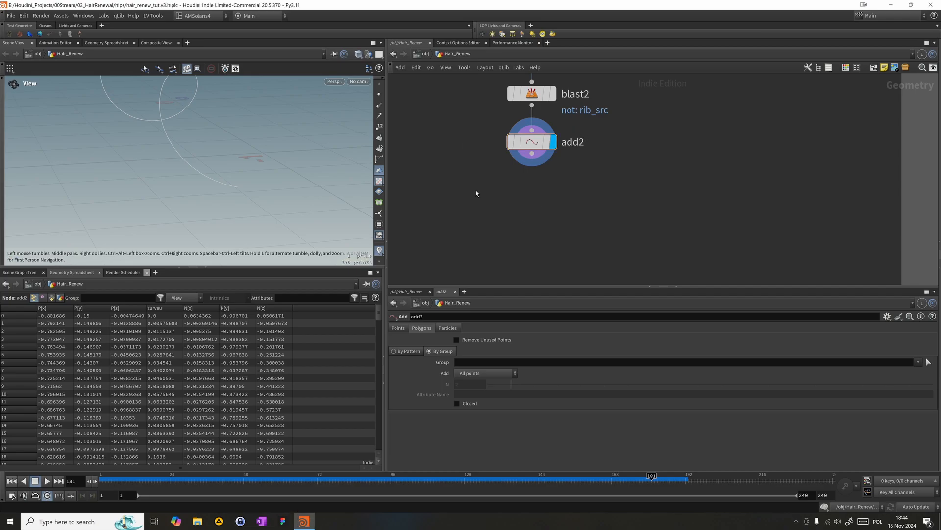
key(Tab)
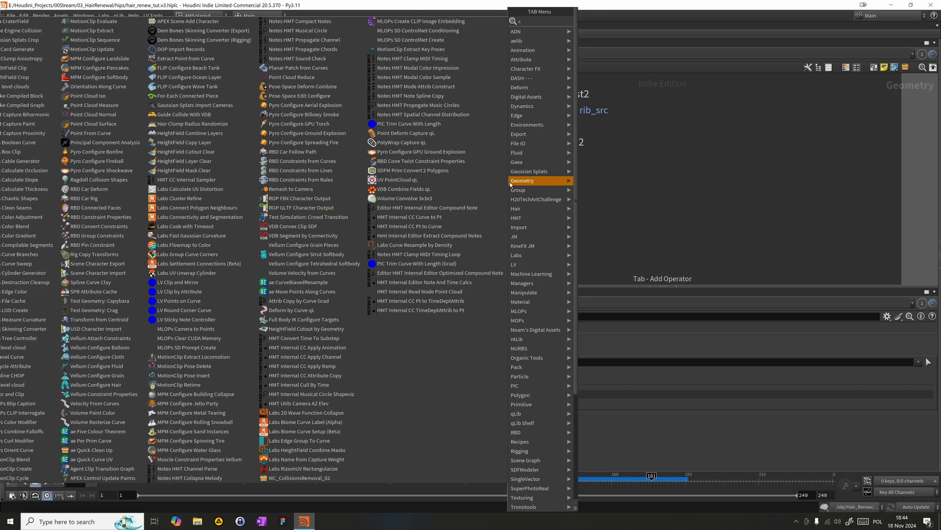
text(cra)
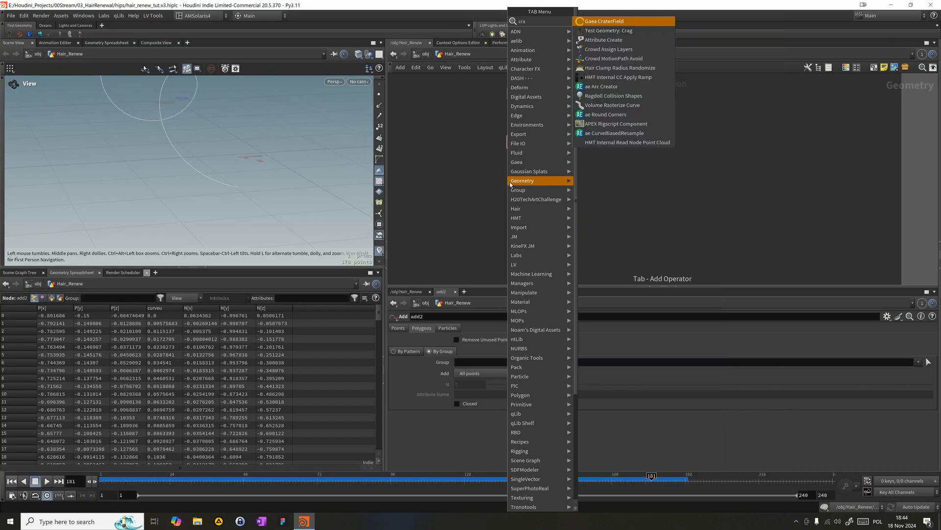
text(r)
key(BackSpace)
key(BackSpace)
key(BackSpace)
text(ar)
key(Return)
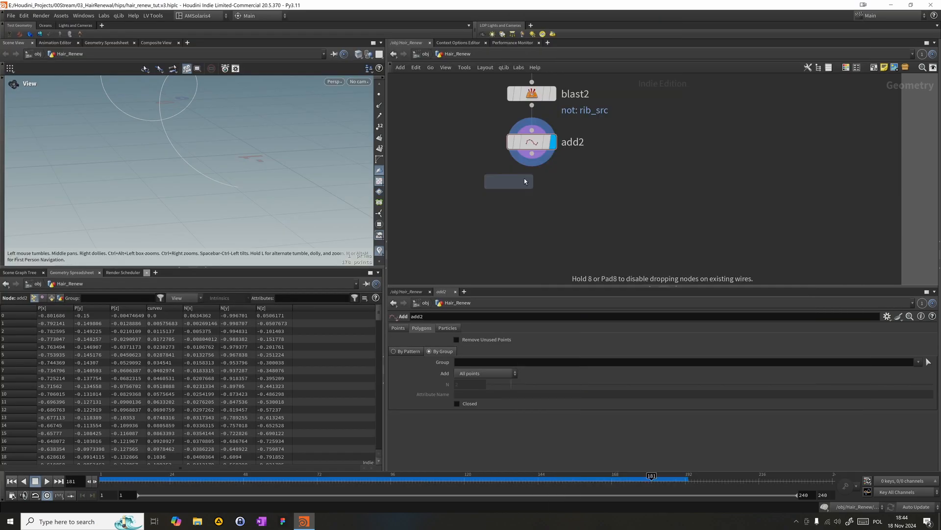
click(529, 209)
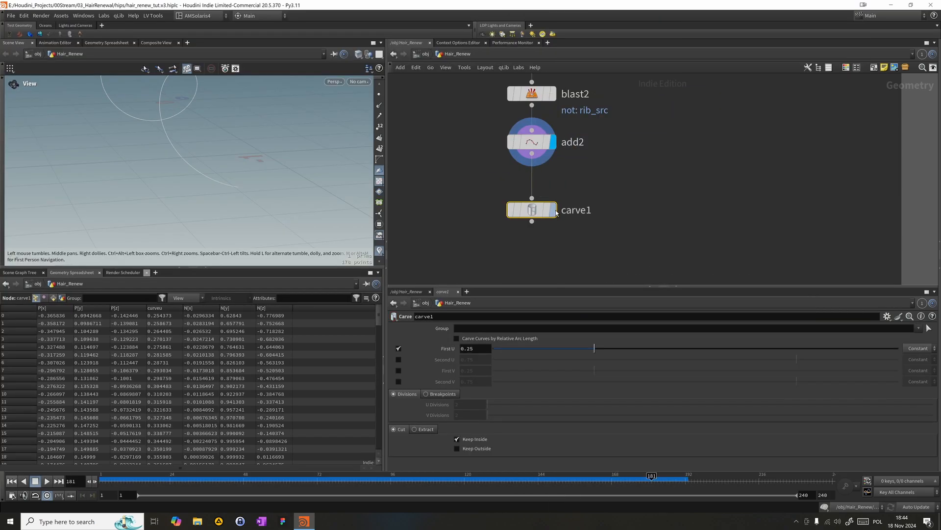
- Turn off First U on carve1, enable Second U, and lower it to 0.6402
drag(594, 351, 409, 353)
click(398, 349)
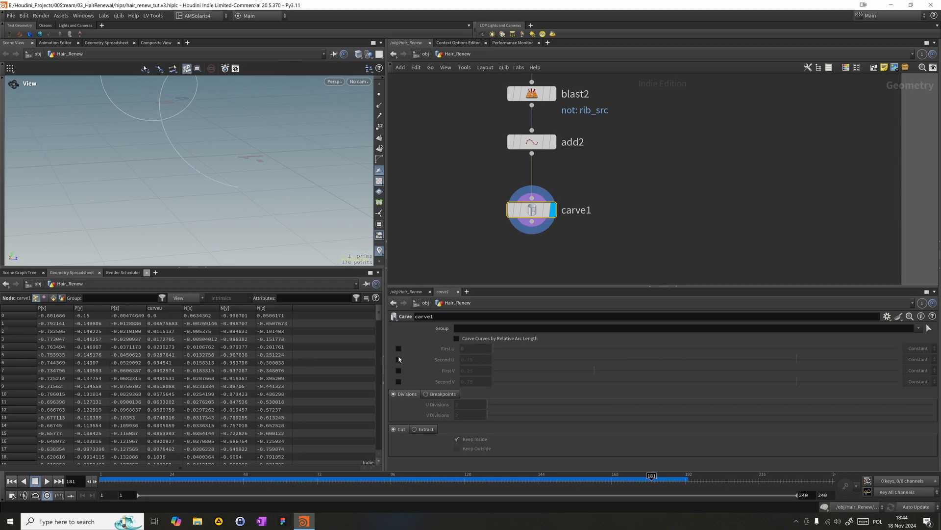
click(399, 359)
drag(196, 167, 110, 176)
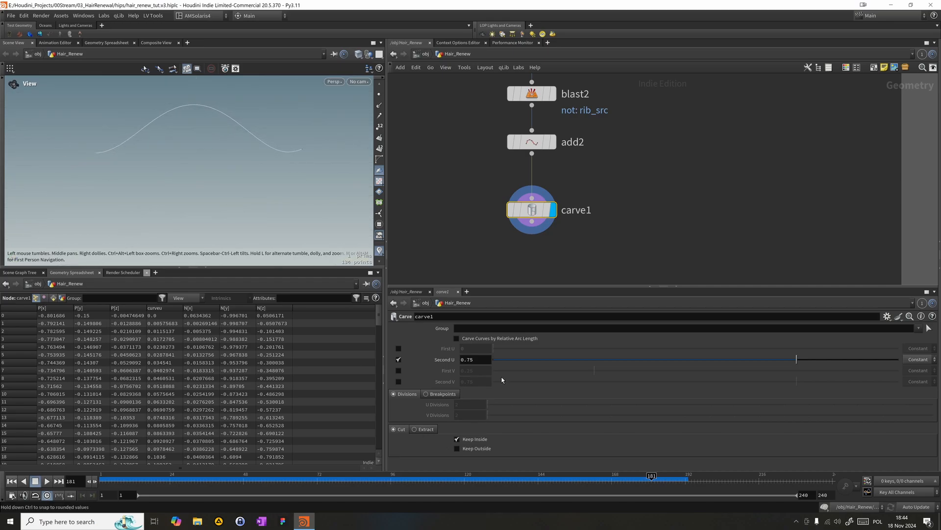
drag(510, 365, 749, 338)
scroll(638, 223, down, 4)
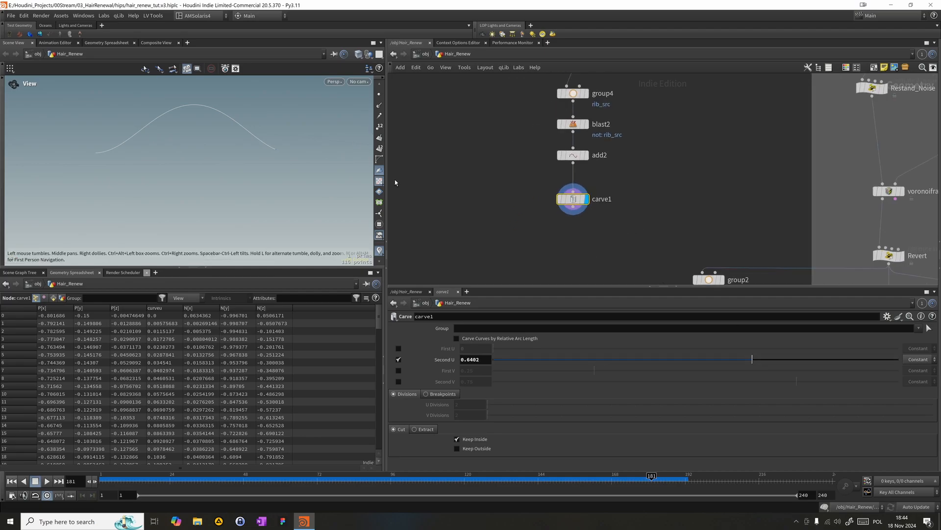
- Add a Sweep node near carve1 and wire it to the carve output
key(Tab)
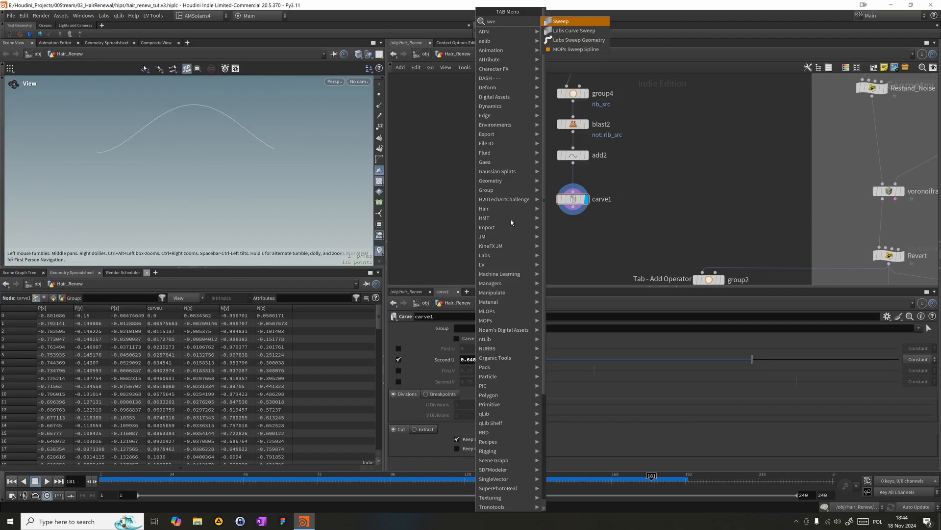
click(510, 219)
click(510, 222)
click(504, 211)
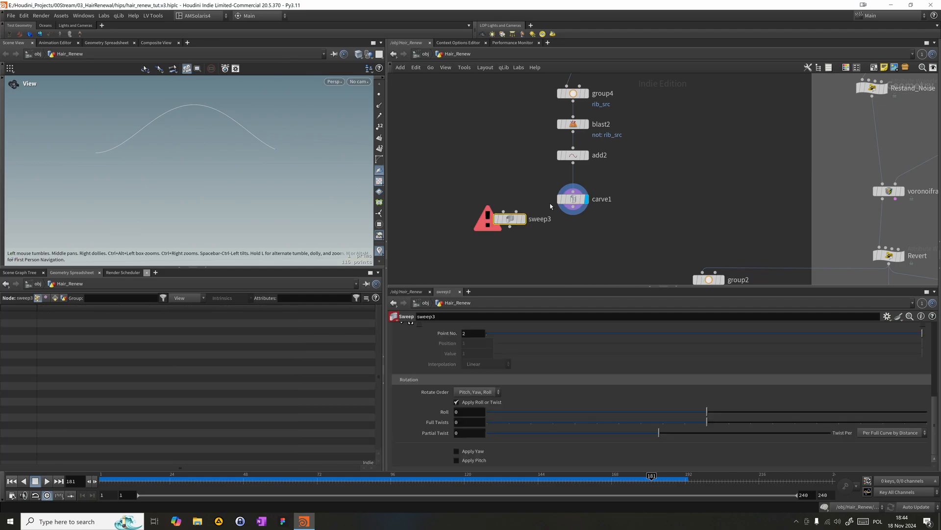
click(572, 206)
- Give sweep3 a Ribbon surface shape without Stretch Around Turns, and display it directly below carve1
scroll(508, 381, up, 5)
click(490, 371)
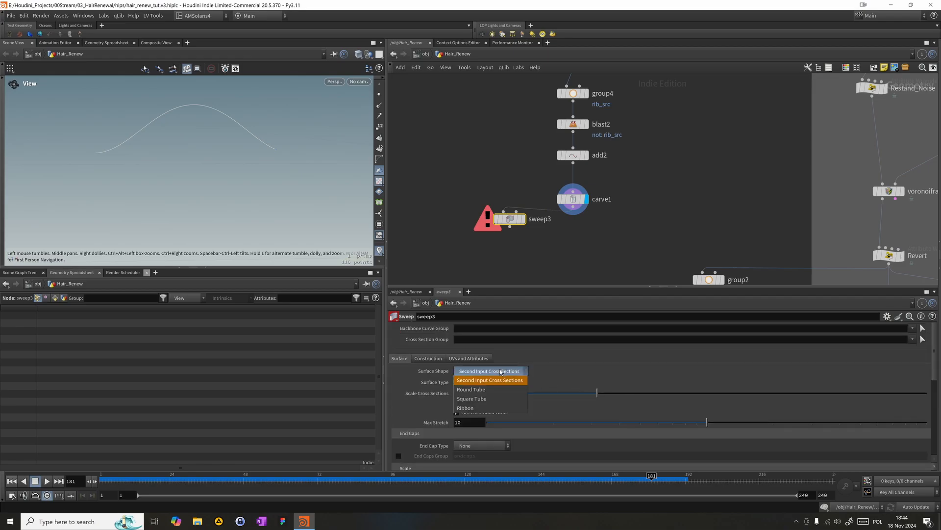
click(485, 406)
drag(510, 222, 578, 235)
click(589, 232)
drag(330, 196, 284, 211)
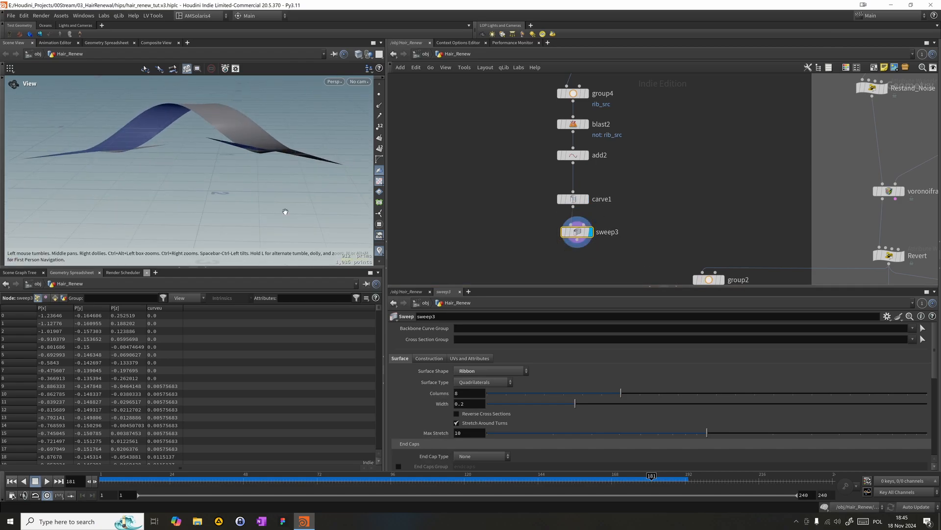
click(484, 423)
drag(183, 162, 245, 167)
- Test the ribbon's growth by varying carve1's Second U, leaving it at 0.7008
drag(451, 219, 596, 178)
drag(645, 360, 524, 357)
drag(508, 298, 778, 221)
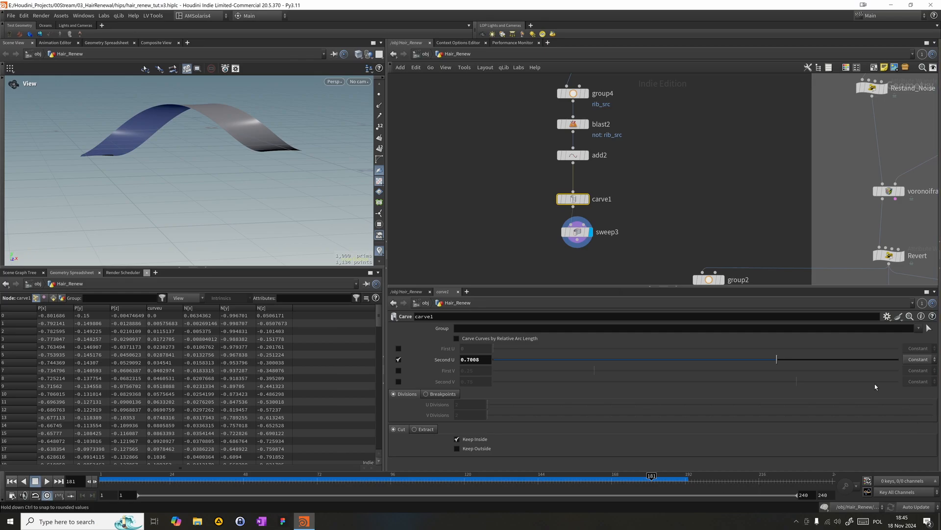
- Check sweep3's up vector and tangent settings and lower carve1's Second U to 0.4949
click(577, 231)
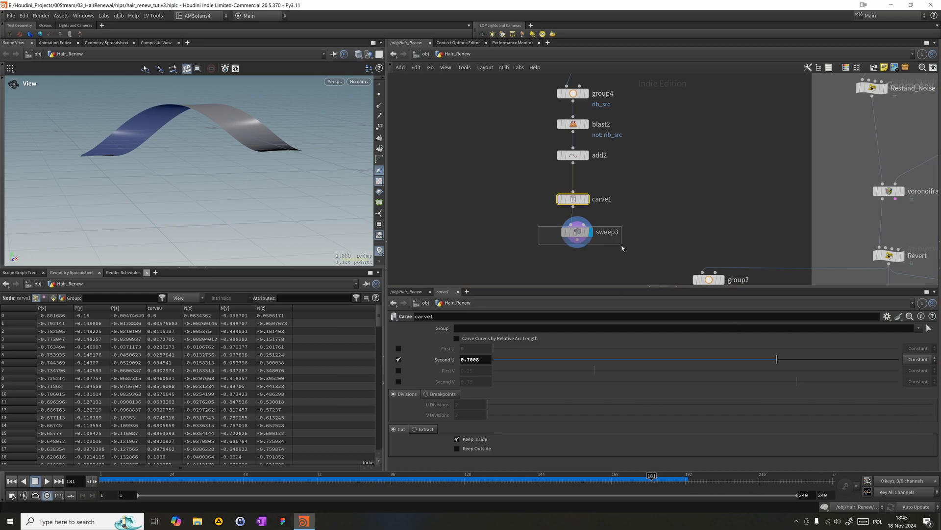
click(420, 359)
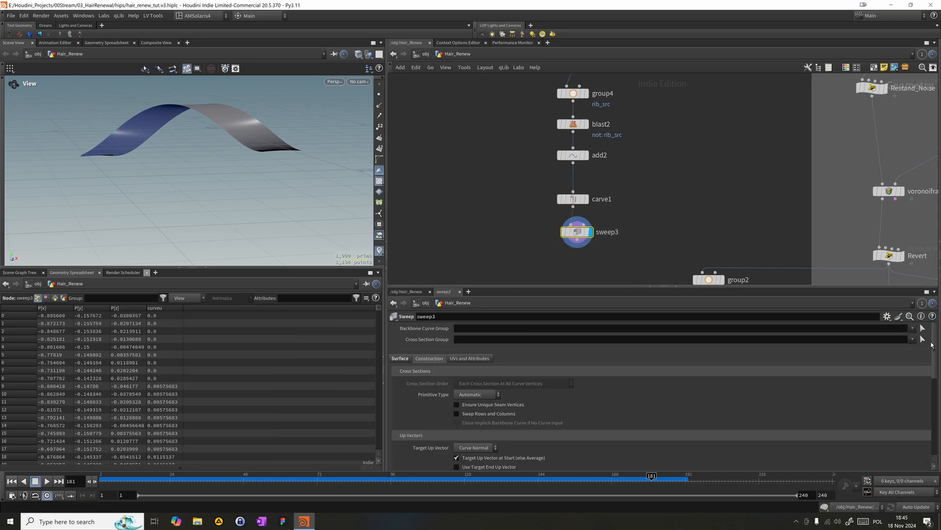
scroll(934, 349, down, 3)
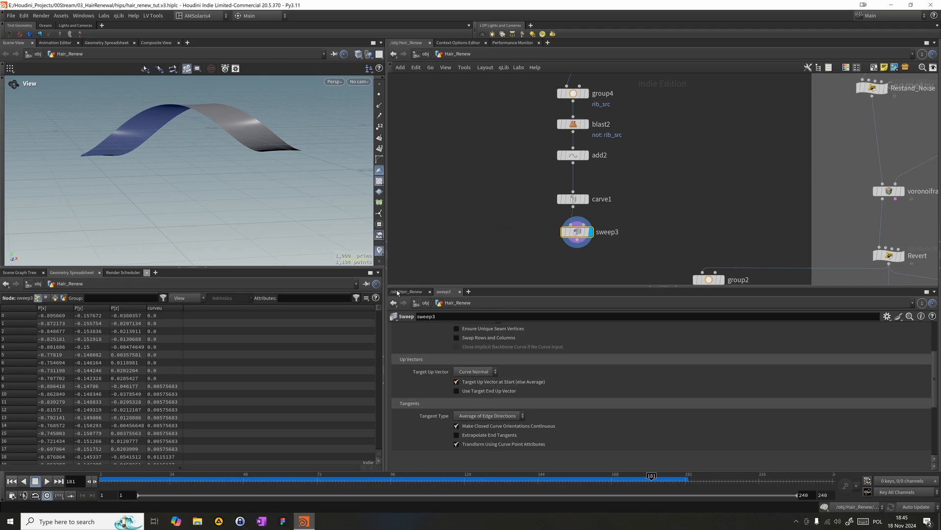
drag(196, 113, 293, 141)
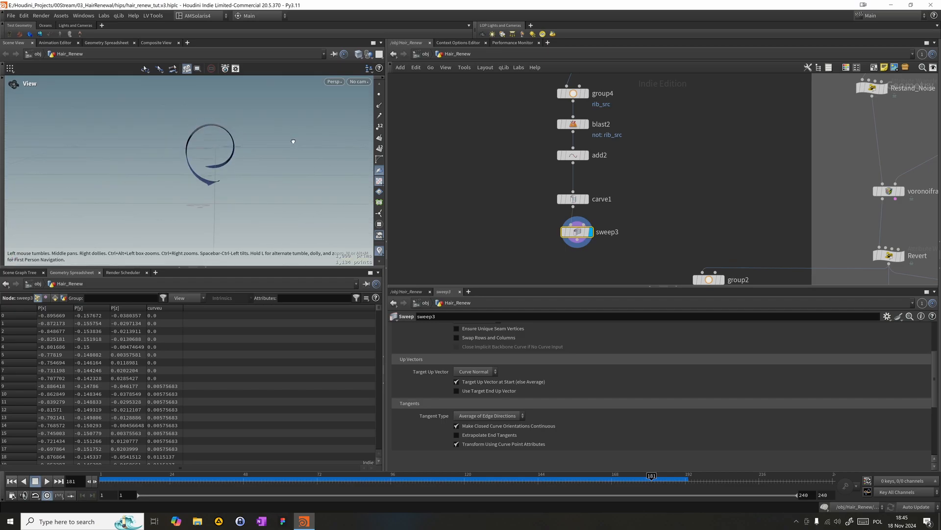
click(572, 198)
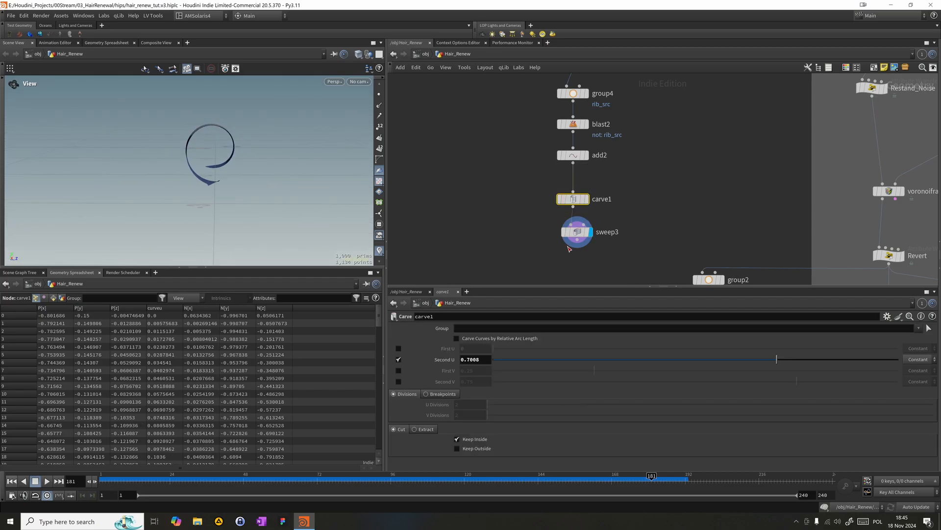
drag(735, 365, 684, 292)
drag(122, 161, 52, 154)
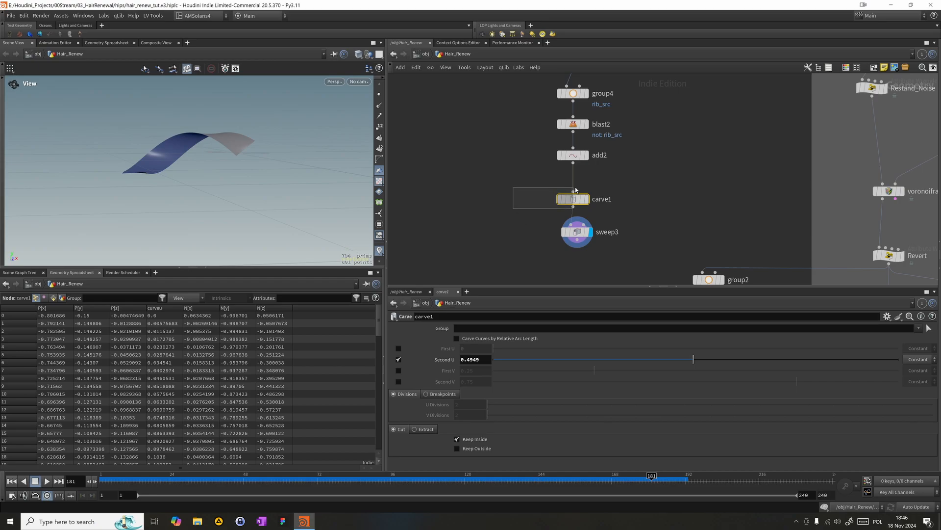
- Delete carve1, turn on the viewport's point markers, and display add2
mouse_move(568, 201)
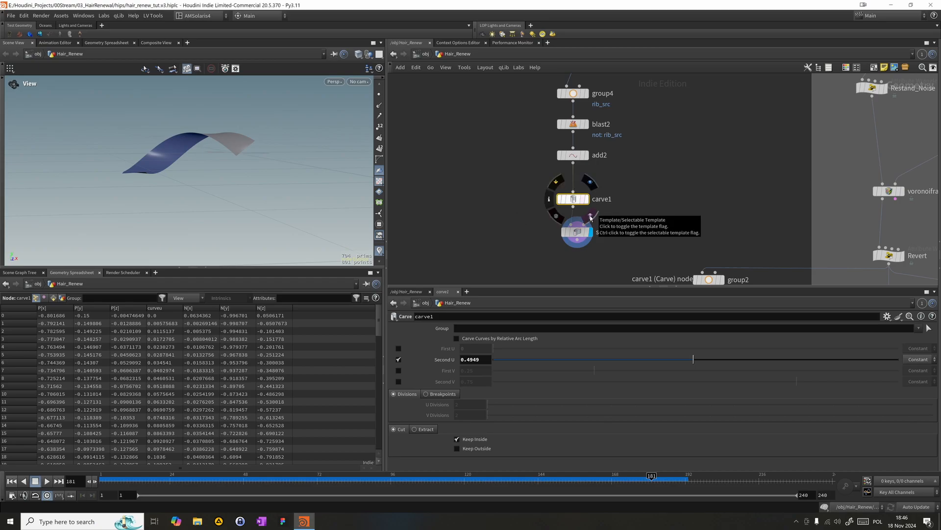
key(Delete)
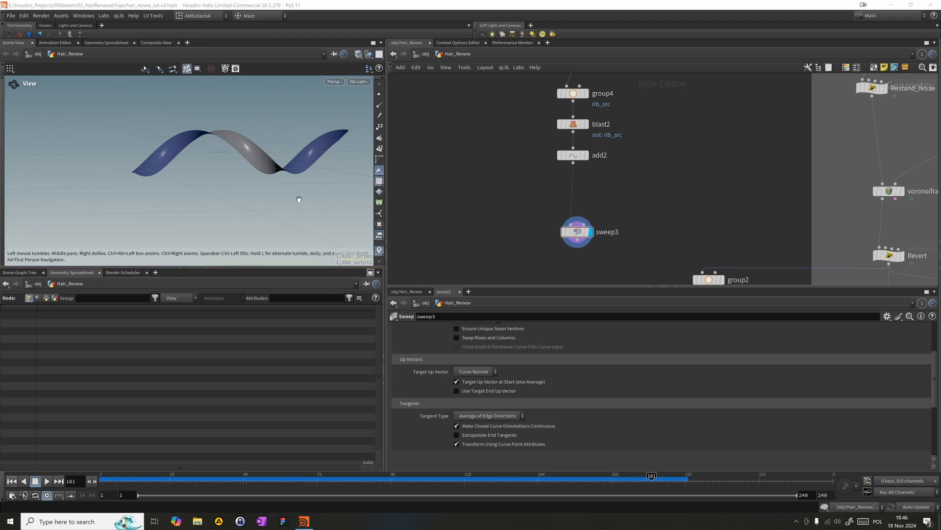
click(379, 94)
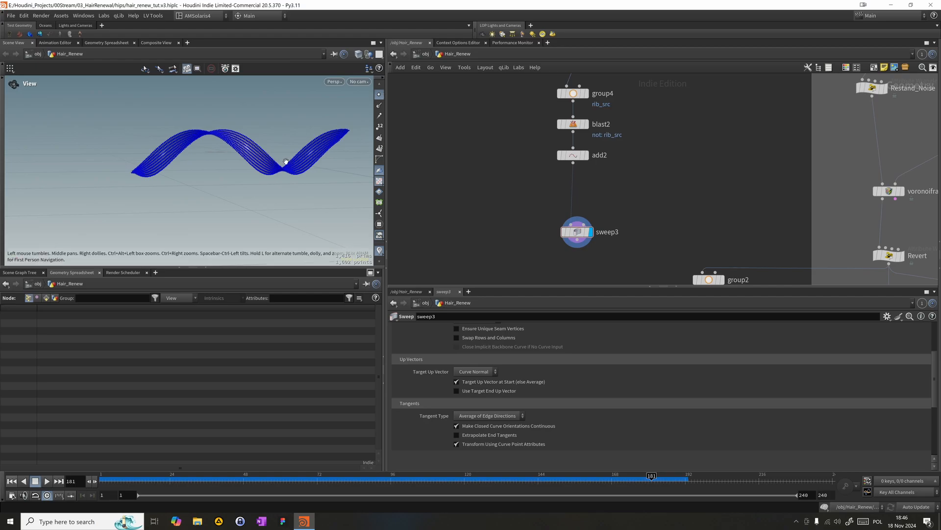
click(572, 155)
click(586, 155)
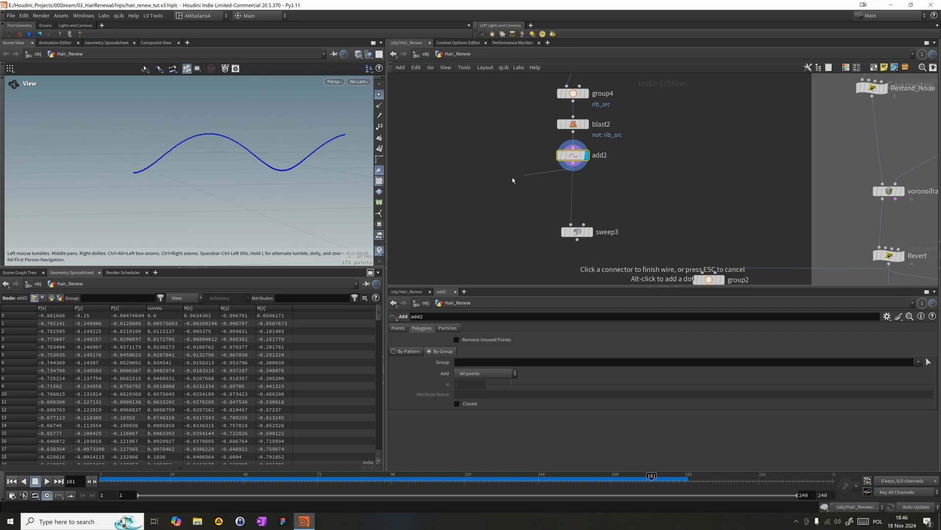
- Add a Resample node and insert it between add2 and sweep3
key(Tab)
click(472, 183)
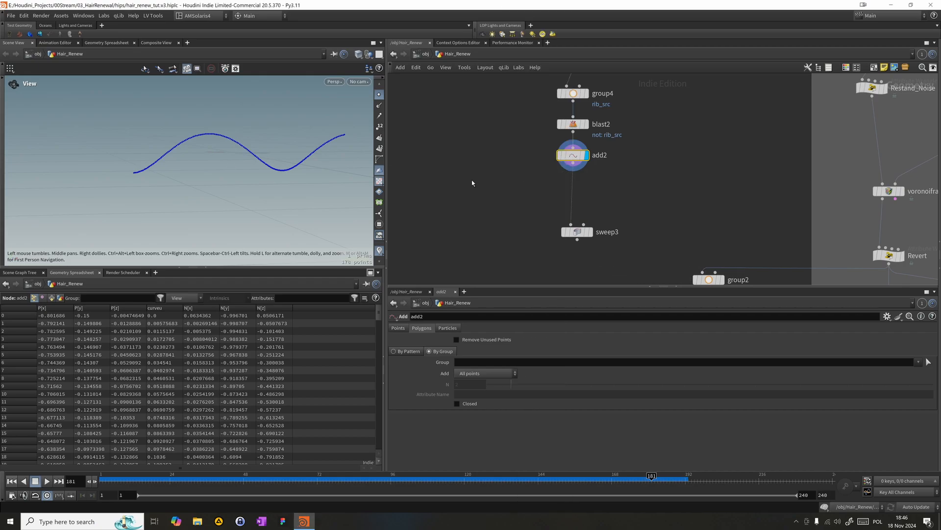
key(Tab)
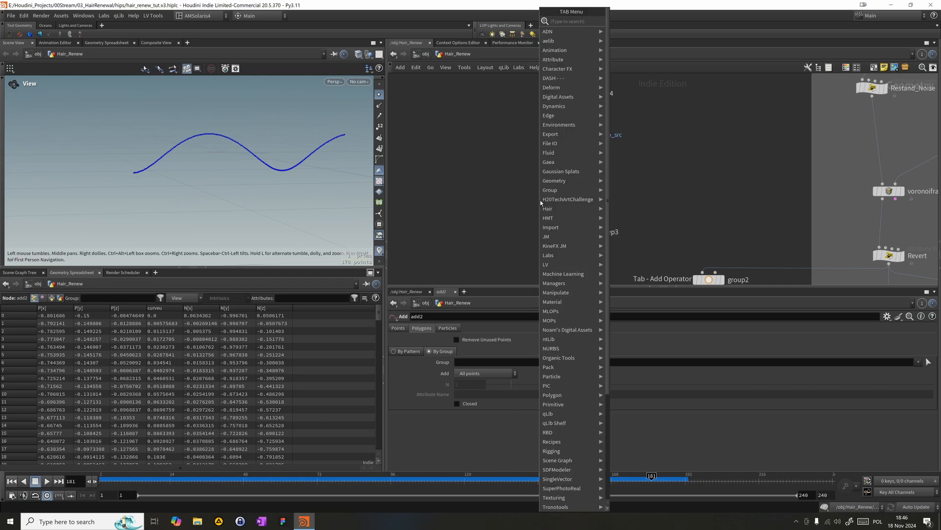
text(res)
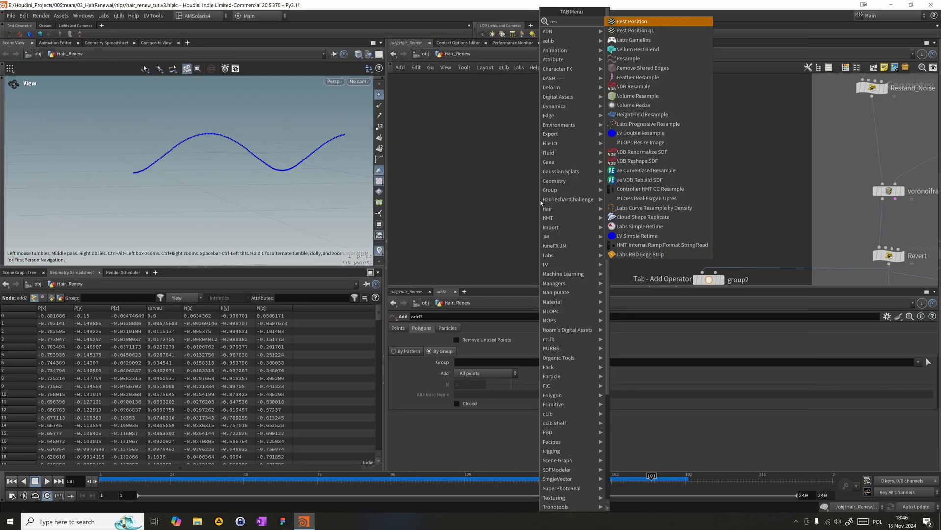
text(a)
key(Return)
key(Return)
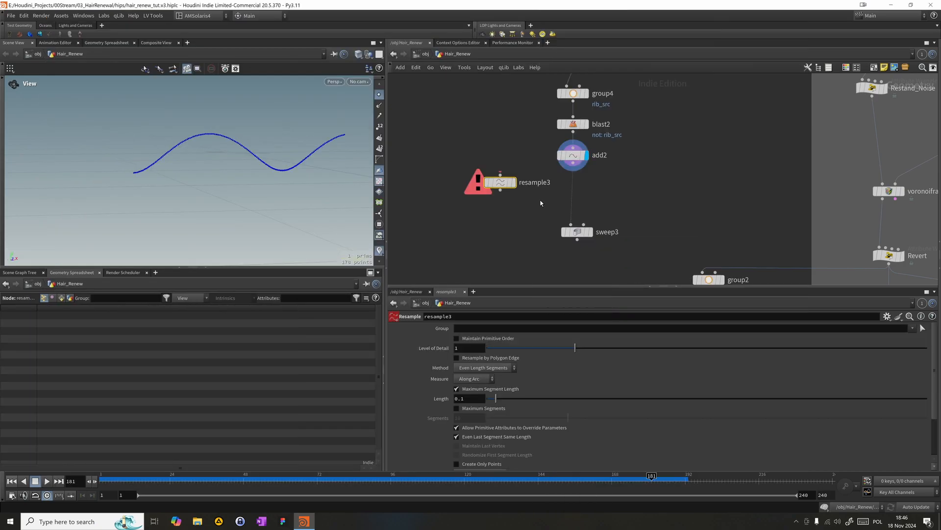
click(574, 177)
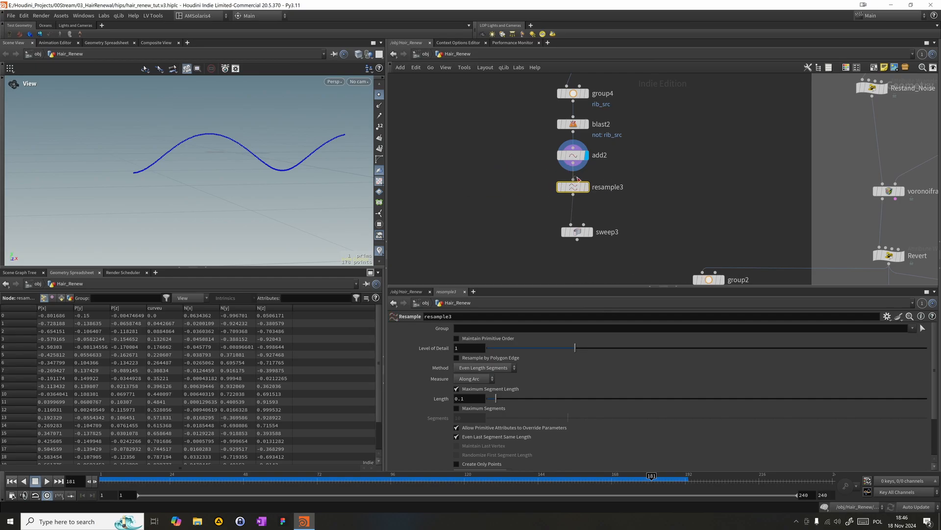
- Set the resample's segment Length to 0.05 and display the resampled curve
click(467, 401)
text(05)
key(Return)
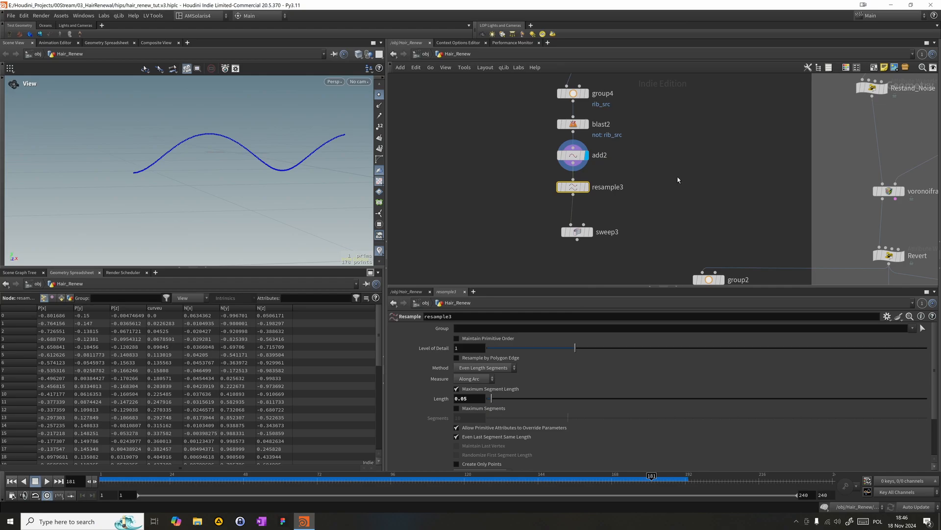
click(585, 187)
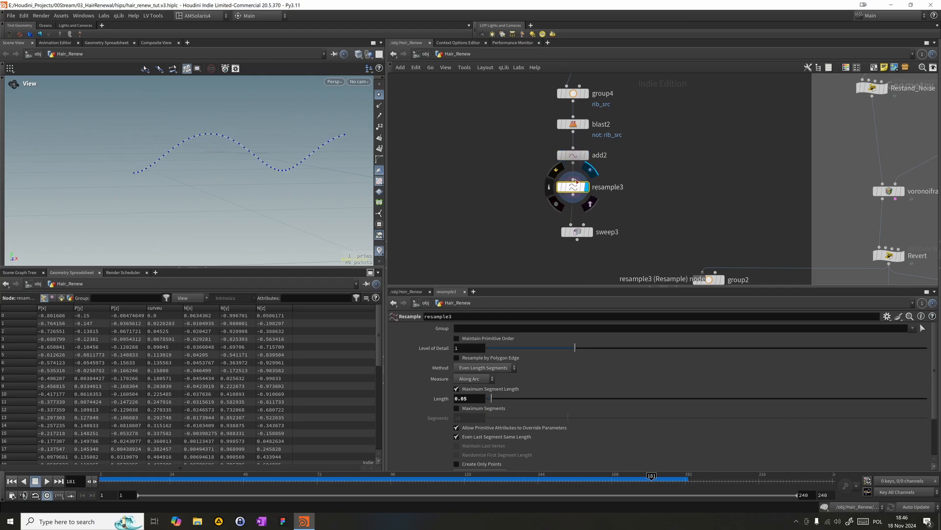
- Tidy the chain by placing resample3 and sweep3 closely below add2, and display sweep3
drag(576, 189, 575, 182)
middle_drag(655, 274, 628, 242)
drag(549, 199, 546, 175)
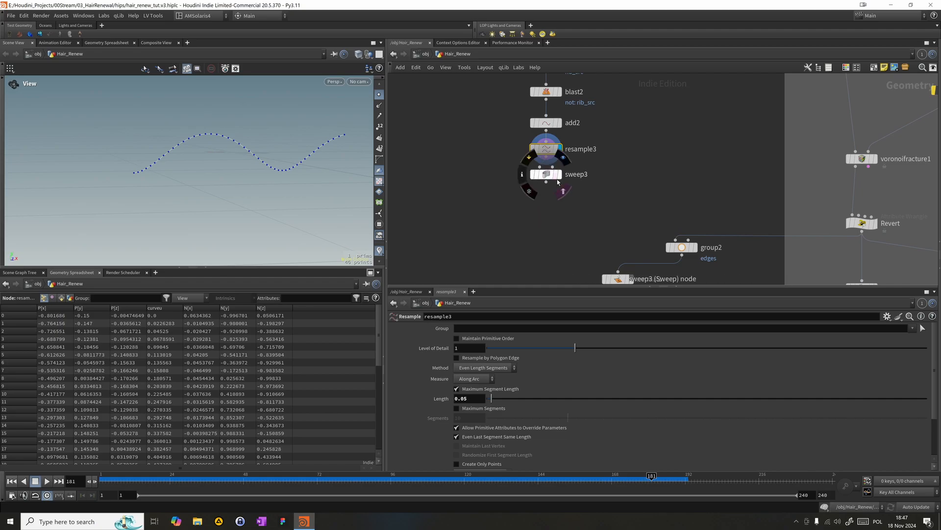
click(561, 176)
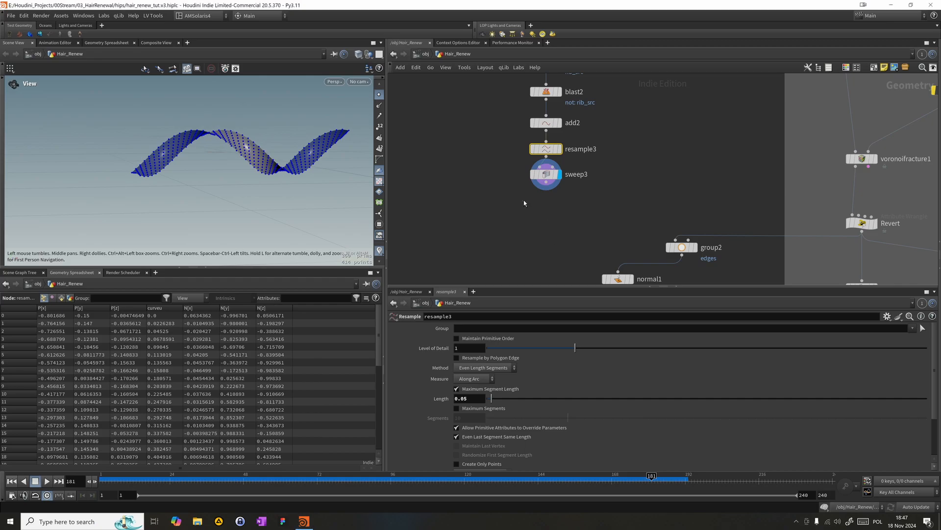
- Set the Width of sweep3's ribbon to 0.4
click(562, 178)
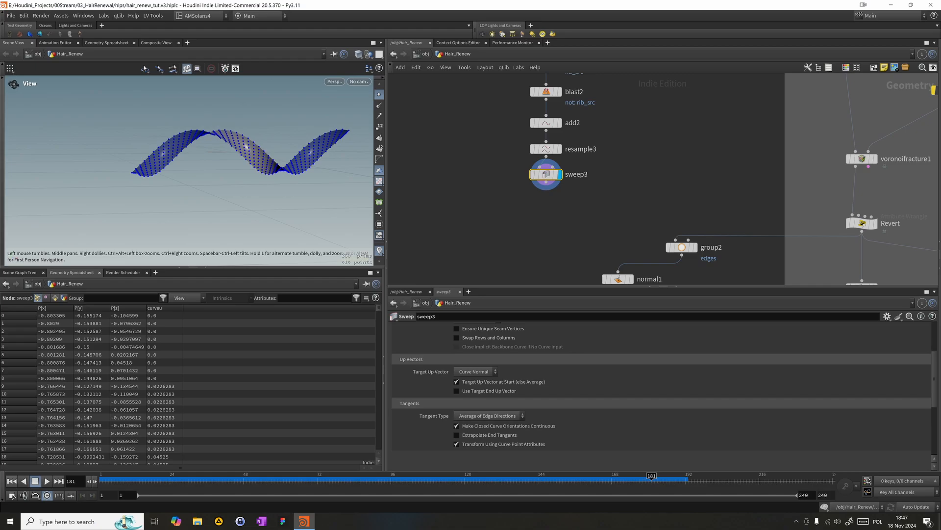
scroll(934, 358, up, 3)
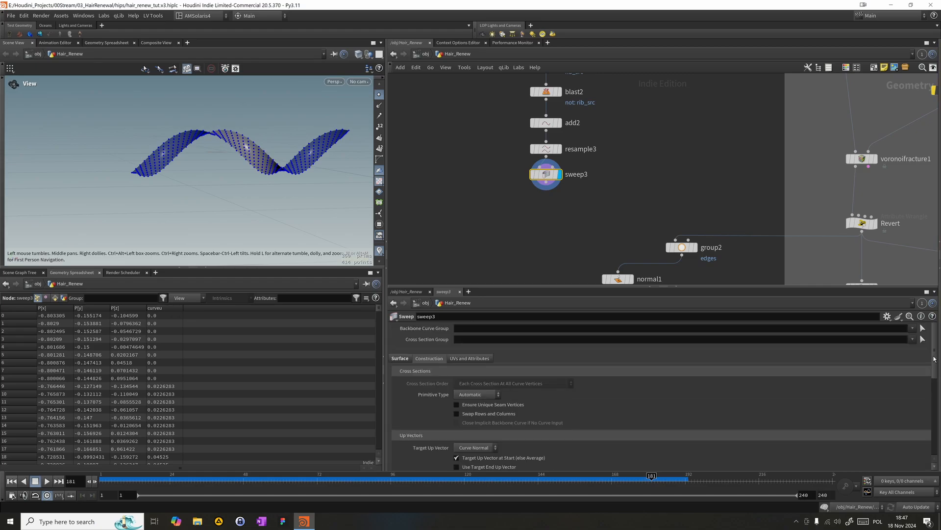
click(400, 358)
click(468, 406)
text(4)
key(Return)
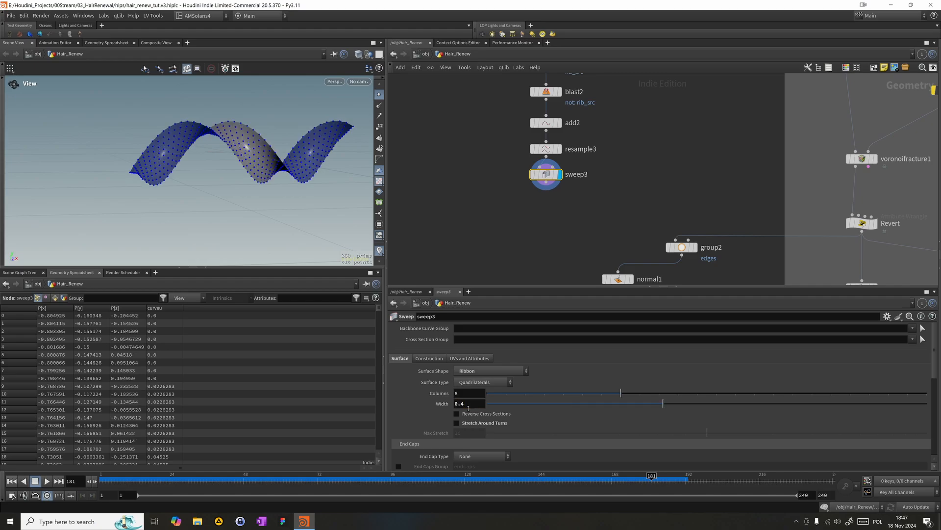
mouse_move(316, 177)
mouse_down()
mouse_move(147, 121)
mouse_move(160, 109)
mouse_move(217, 131)
mouse_up()
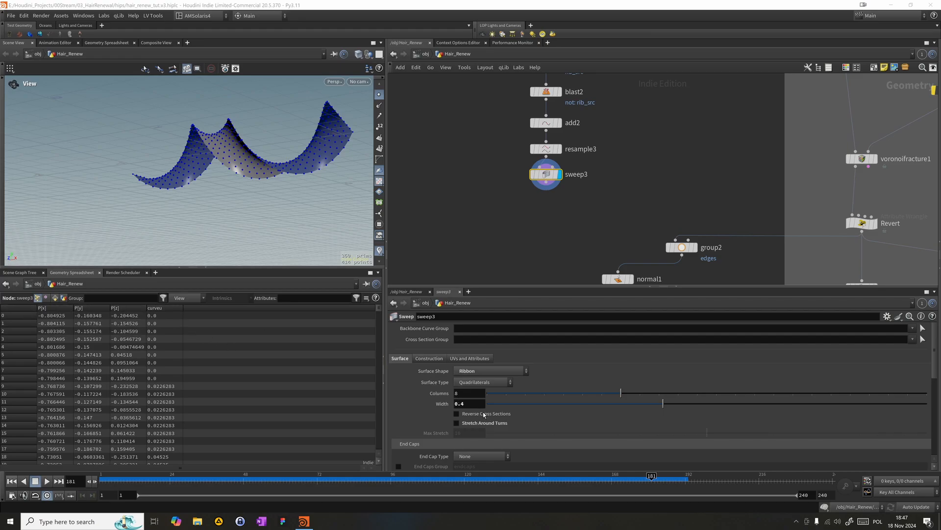
- Set the Roll of sweep3's ribbon to -70, trying -106.2 and -78.9 on the way
scroll(483, 412, down, 8)
drag(701, 411, 577, 411)
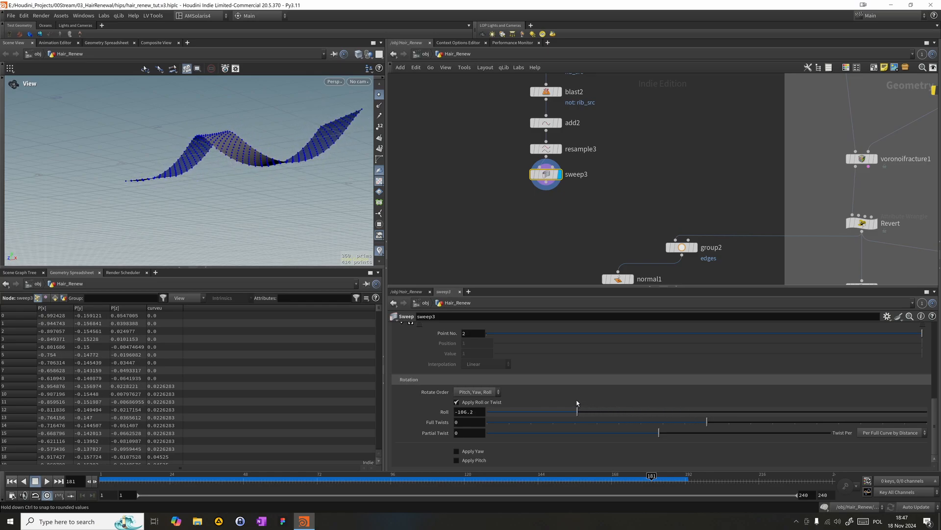
drag(170, 156, 171, 161)
drag(478, 412, 322, 407)
drag(579, 412, 611, 366)
click(553, 163)
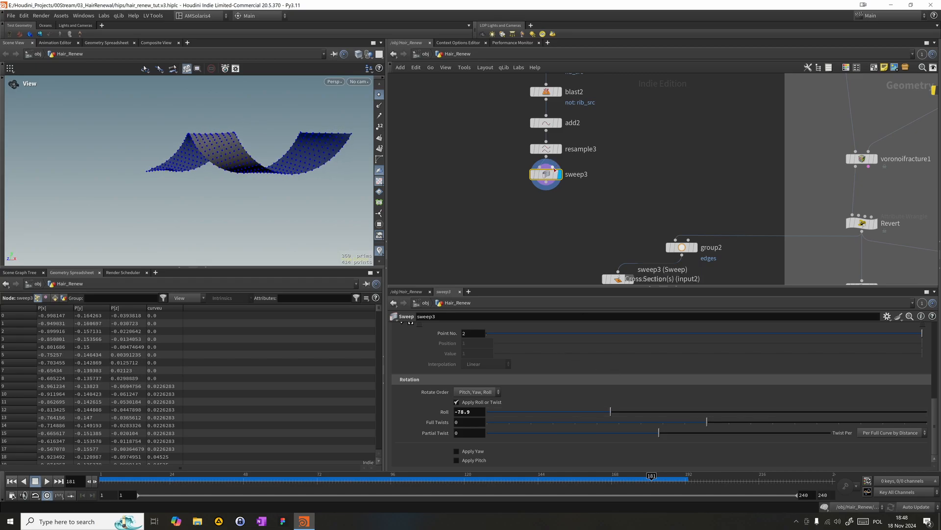
key(Escape)
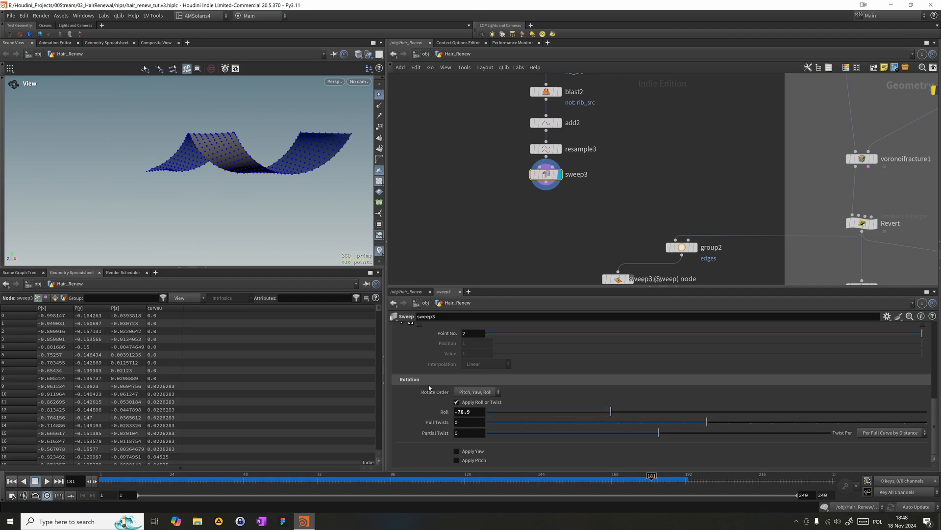
double_click(471, 412)
text(-70)
key(Return)
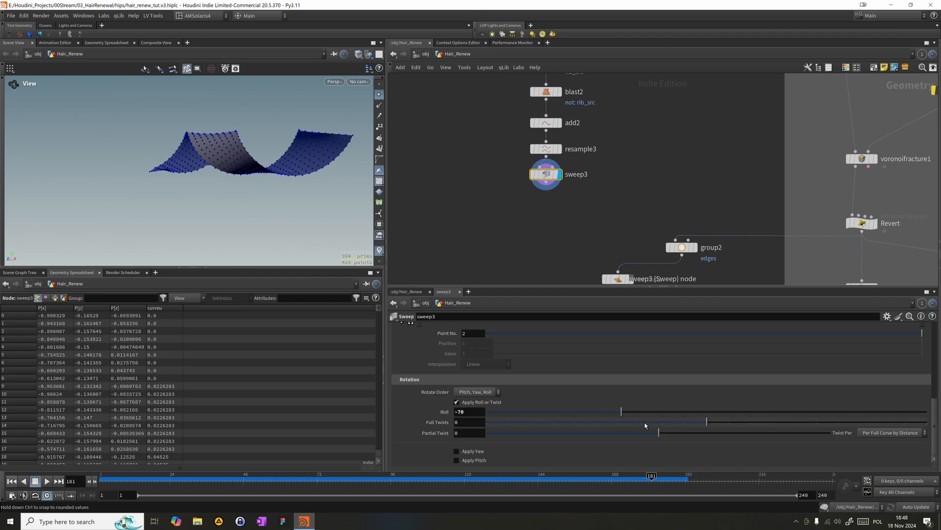
- Set the Roll of sweep3's ribbon to -90, trying about -99.9 on the way
drag(191, 97, 158, 121)
drag(229, 131, 170, 106)
drag(205, 142, 165, 162)
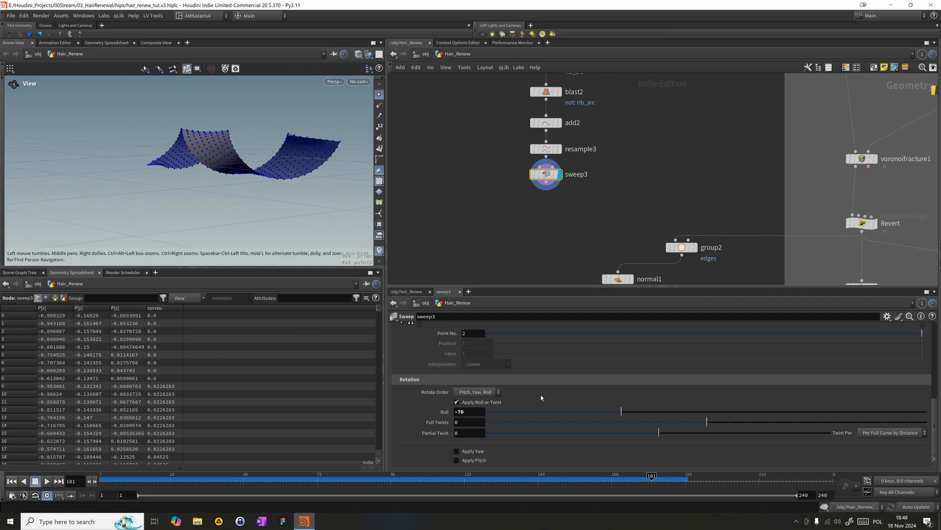
drag(623, 414, 586, 408)
click(478, 411)
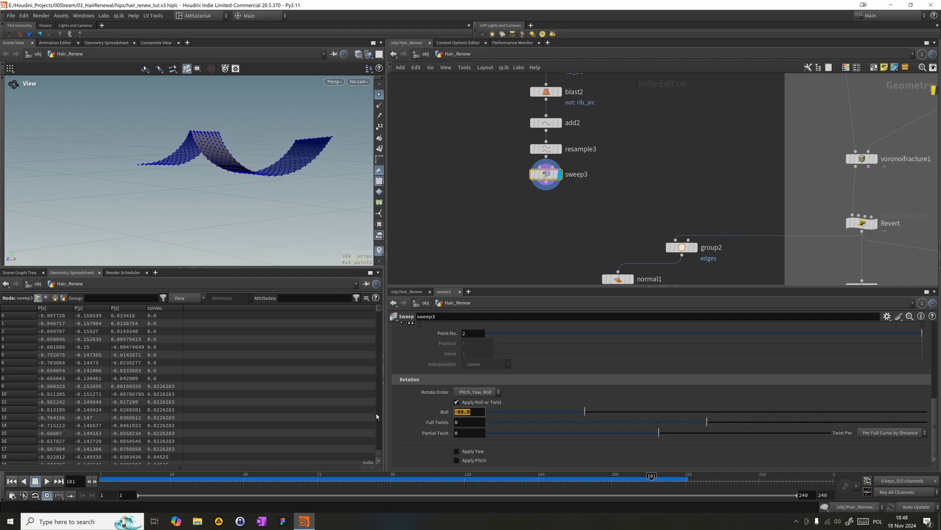
text(=)
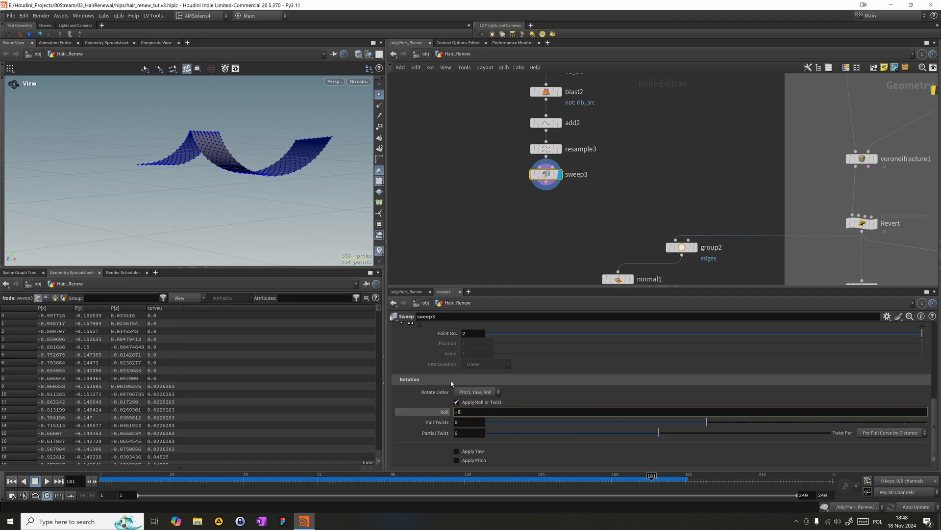
key(Return)
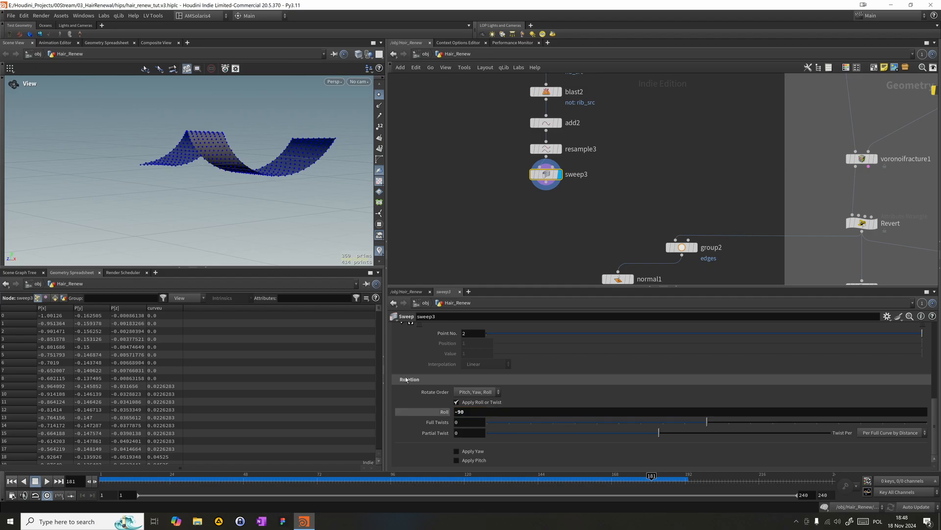
- Set sweep3's Columns to 1 and switch the viewport shading to Smooth Wire Shaded
mouse_move(126, 122)
mouse_down()
mouse_move(164, 111)
mouse_move(204, 151)
mouse_move(313, 141)
mouse_move(84, 206)
mouse_move(152, 141)
mouse_move(85, 139)
mouse_up()
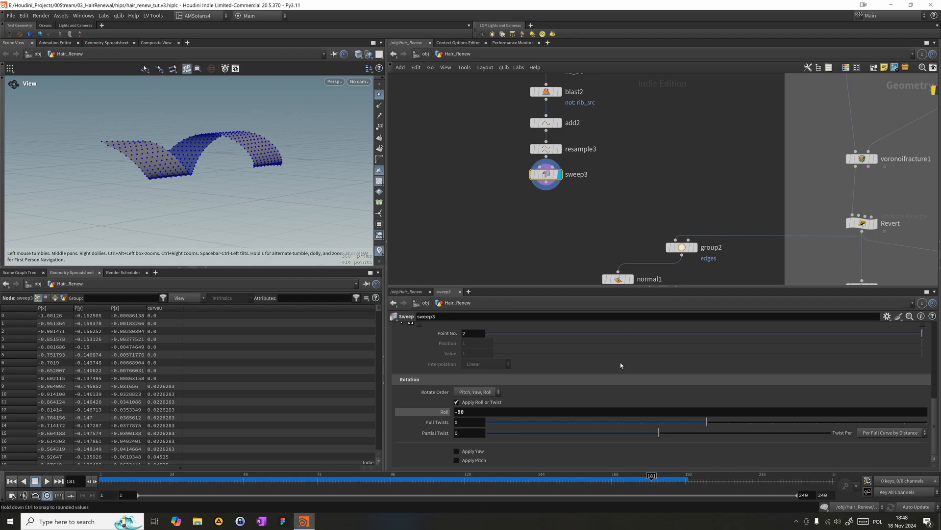
drag(934, 427, 935, 339)
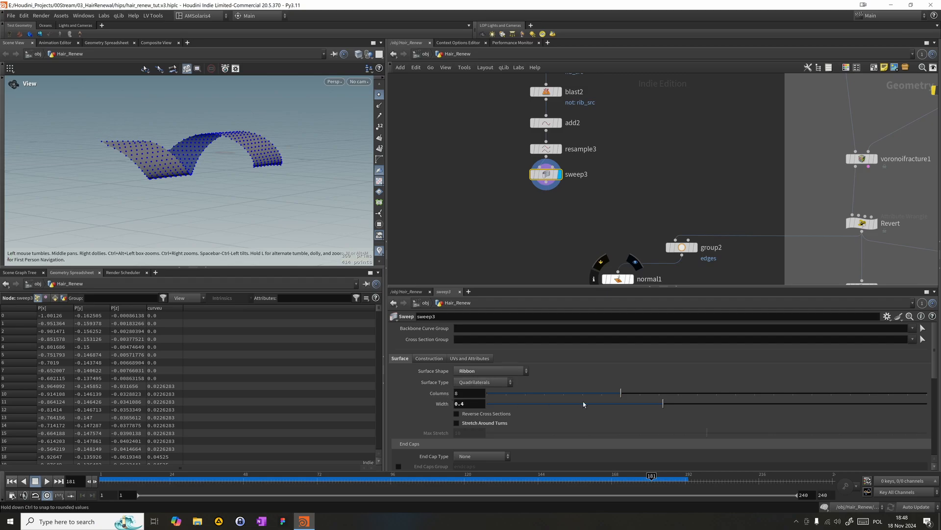
drag(621, 393, 449, 396)
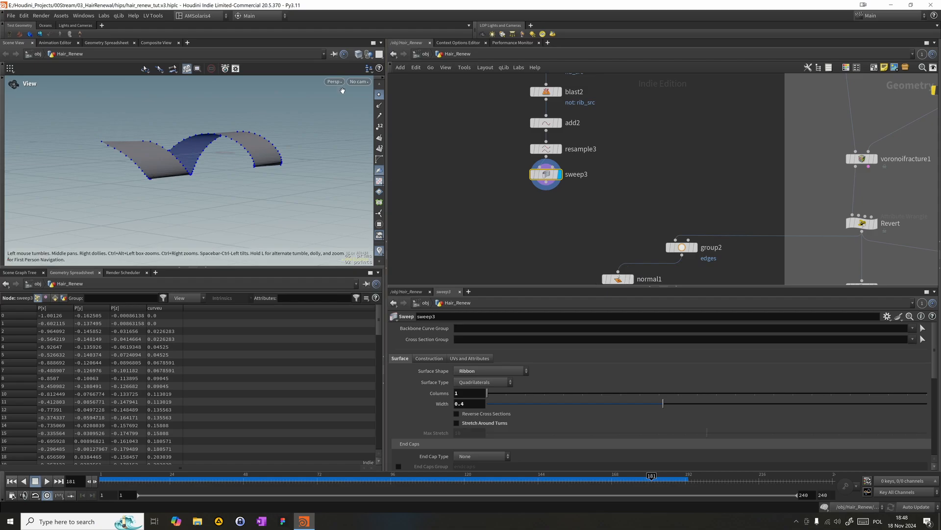
click(358, 54)
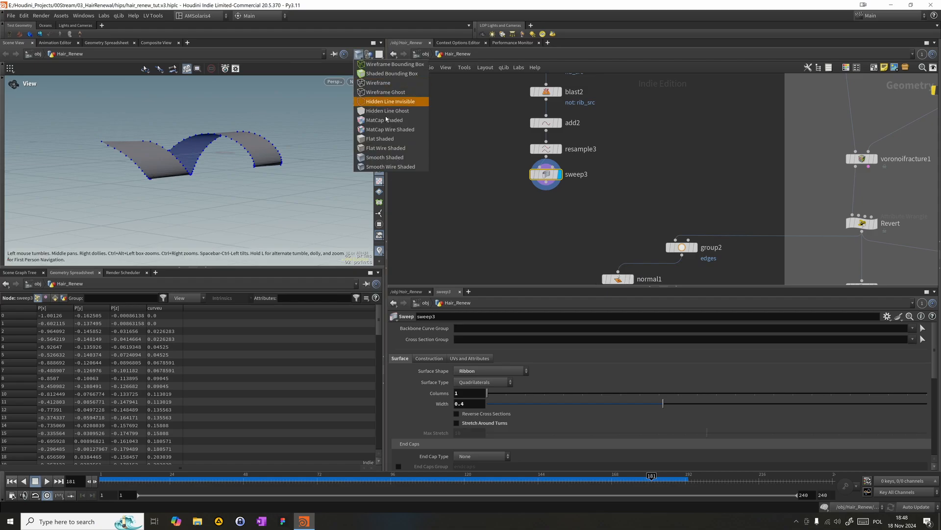
click(387, 167)
mouse_move(263, 182)
mouse_down()
mouse_move(154, 169)
mouse_move(211, 148)
mouse_move(194, 105)
mouse_move(144, 125)
mouse_up()
- Add a Distance along Geometry node below sweep3 and connect it to sweep3's output
middle_drag(466, 238, 447, 201)
scroll(465, 174, down, 1)
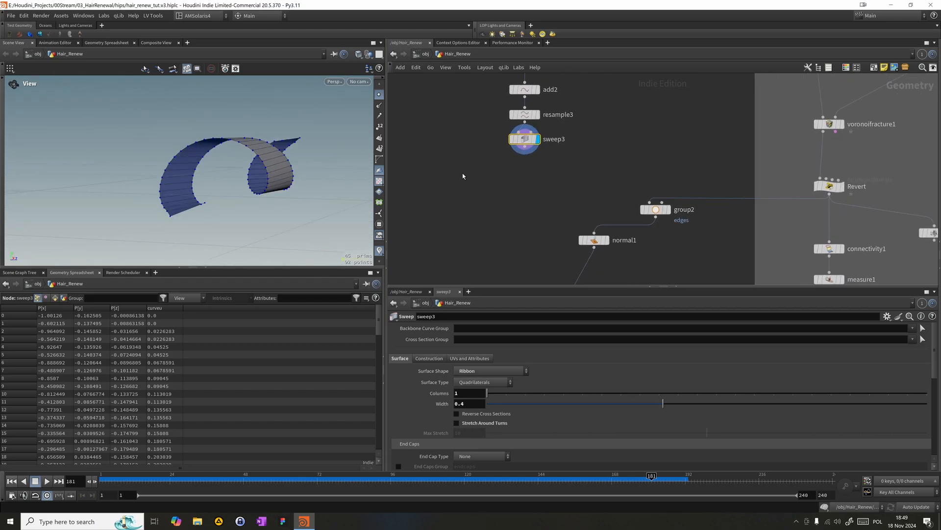
key(Tab)
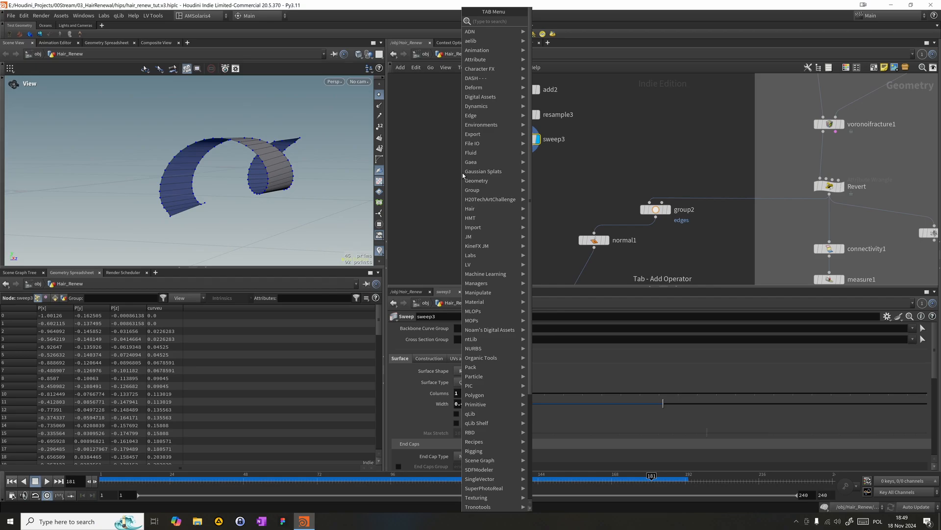
text(dis)
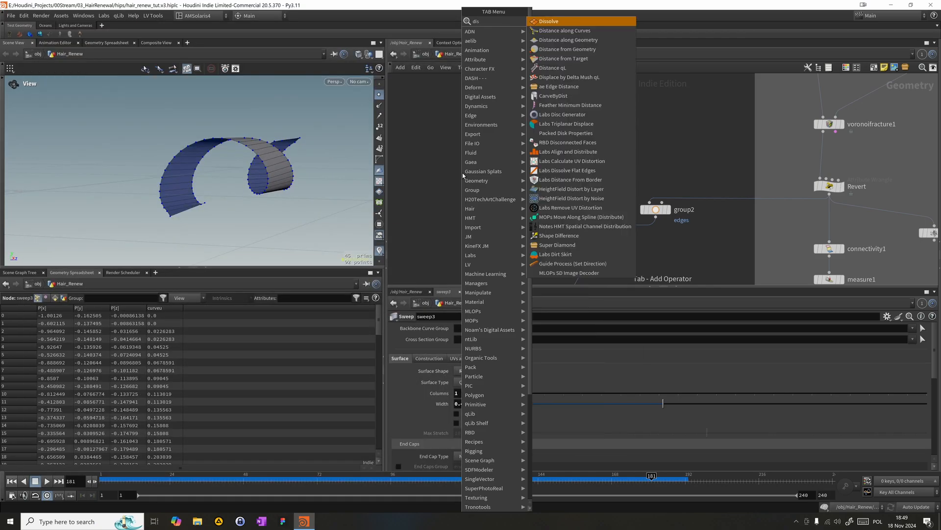
text(t)
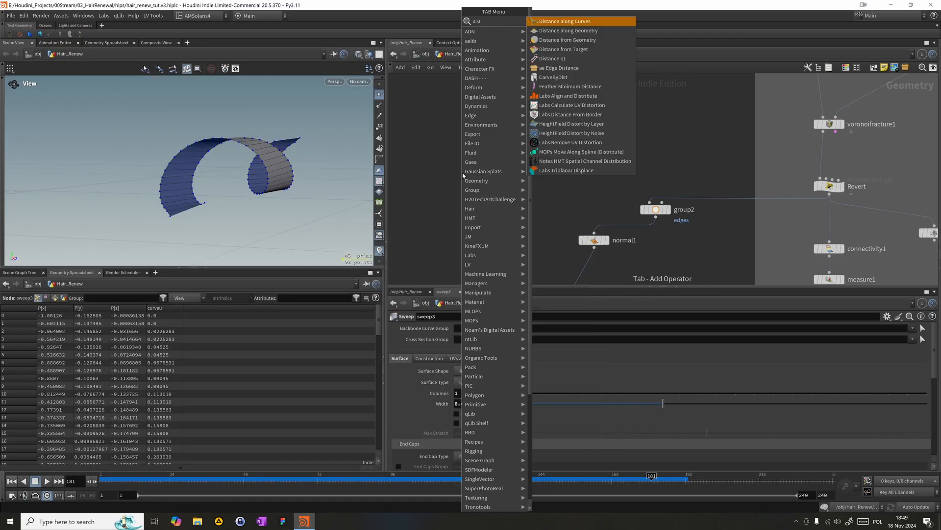
click(553, 33)
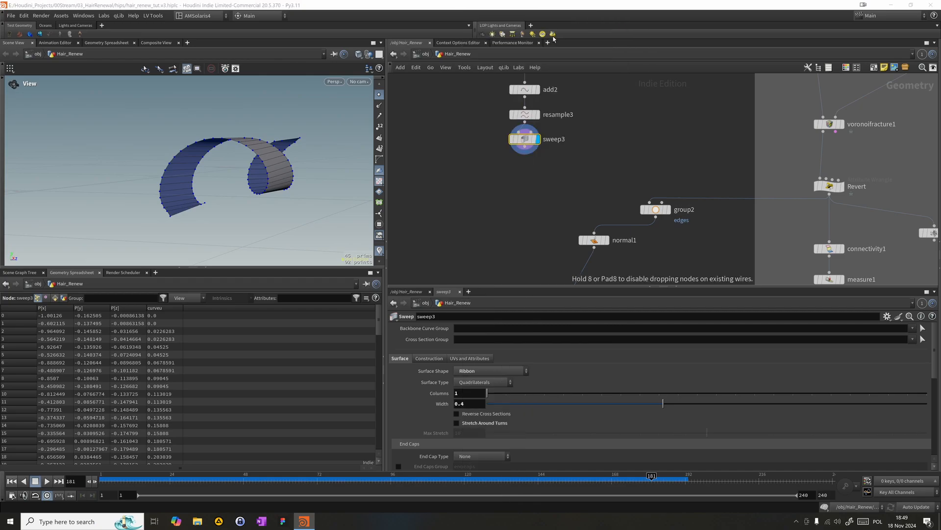
click(504, 198)
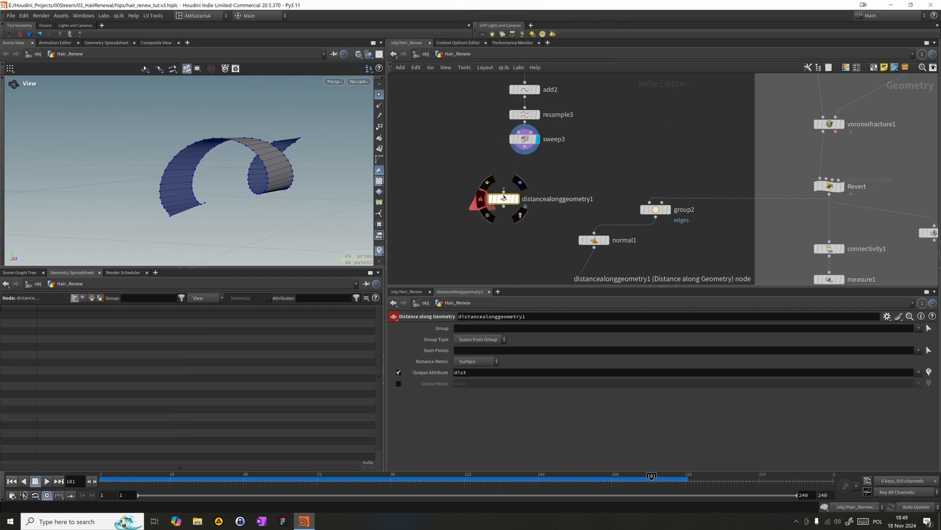
drag(505, 201, 523, 183)
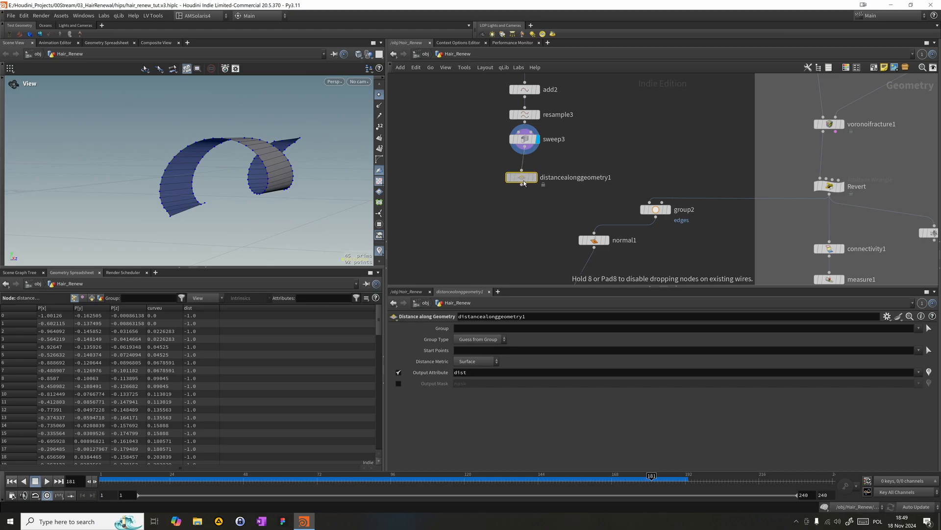
- Display distancealonggeometry1 and pick the two corner points at the ribbon's starting end as its Start Points (0-1)
scroll(492, 177, down, 3)
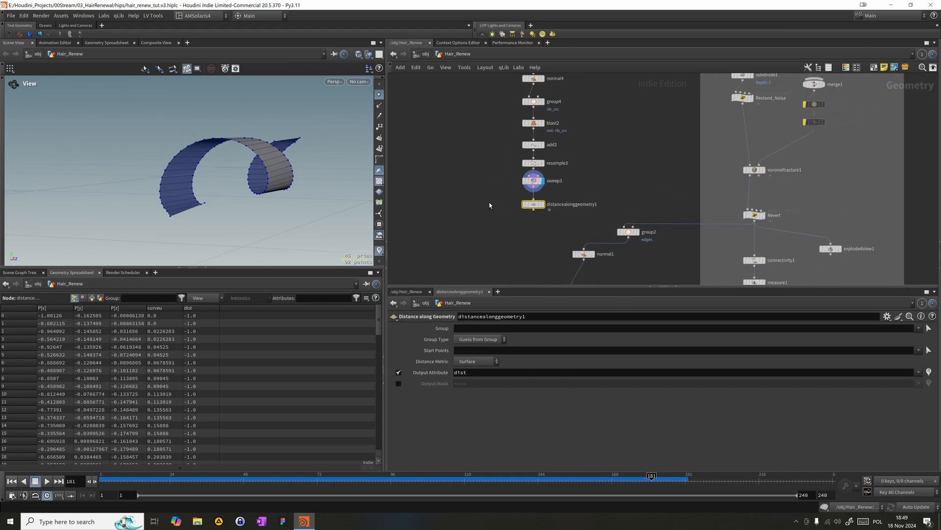
middle_drag(490, 224, 501, 240)
drag(499, 242, 463, 97)
click(458, 237)
click(466, 237)
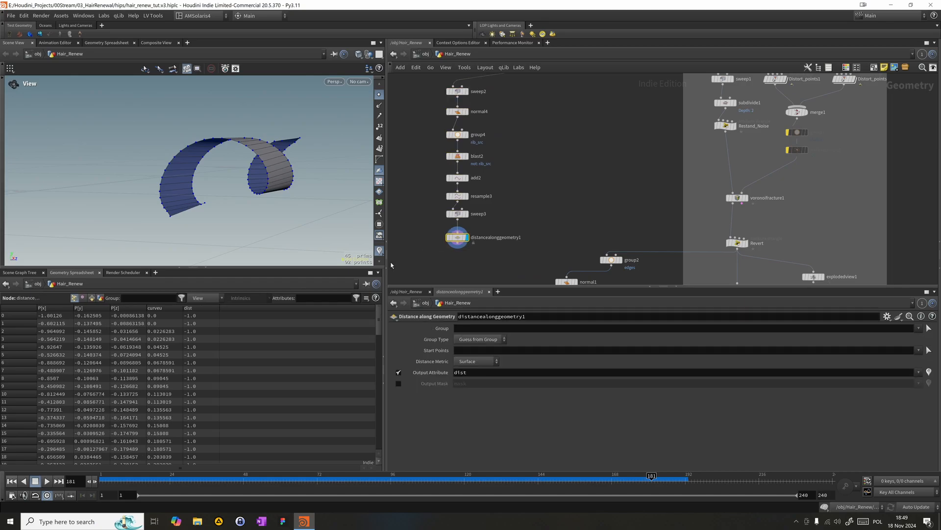
click(926, 351)
alt+drag(187, 221, 226, 256)
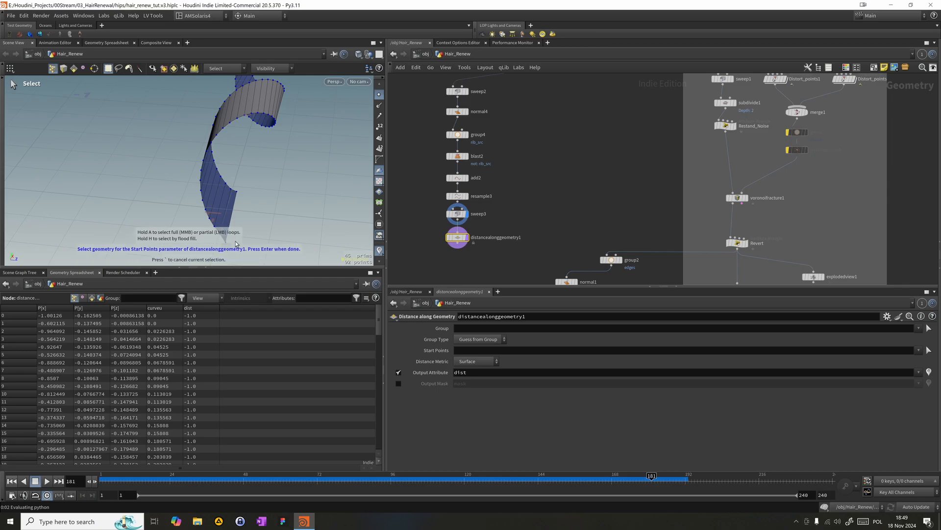
drag(251, 214, 234, 180)
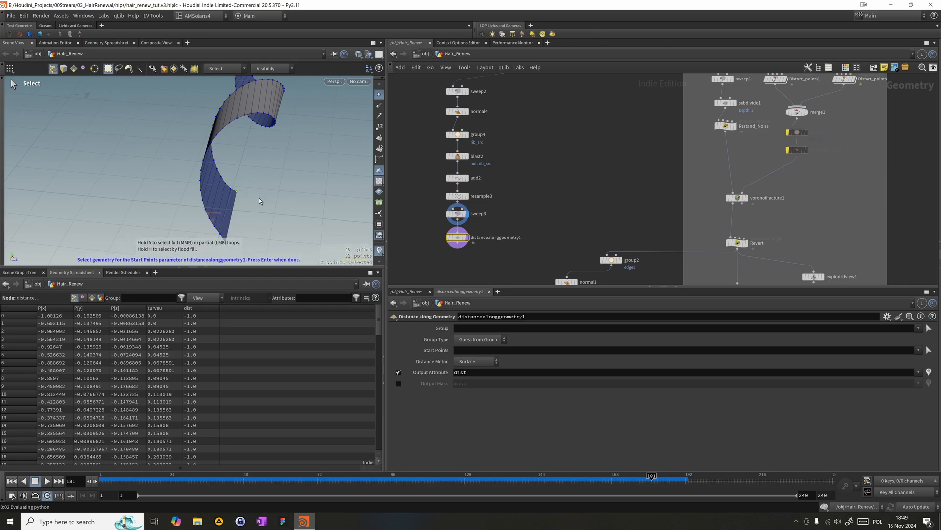
key(Return)
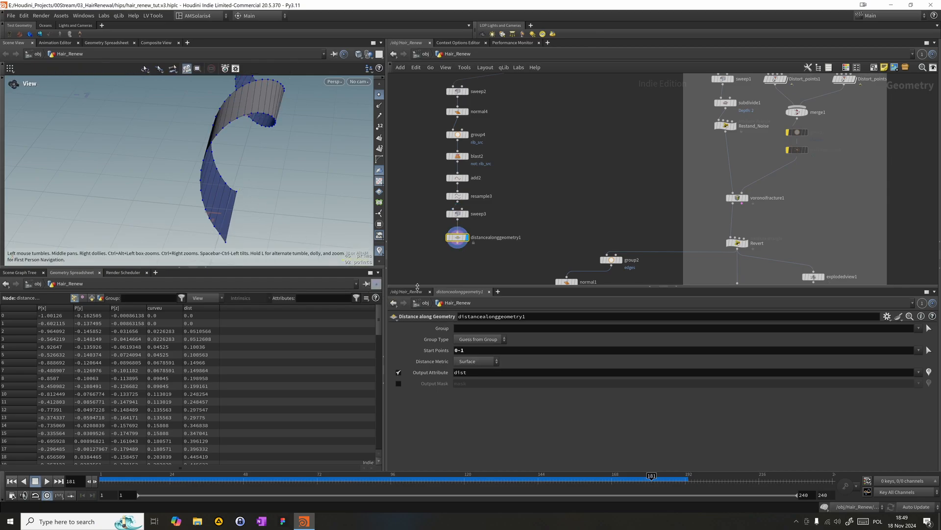
drag(246, 194, 158, 188)
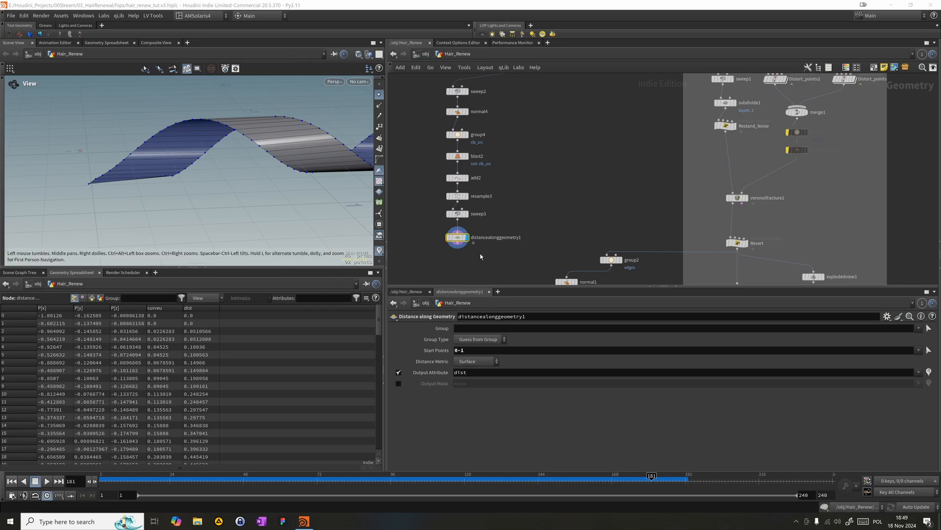
- Add an Attribute VOP below distancealonggeometry1 and connect it to that node's output
middle_drag(481, 256, 491, 227)
key(Tab)
mouse_move(455, 231)
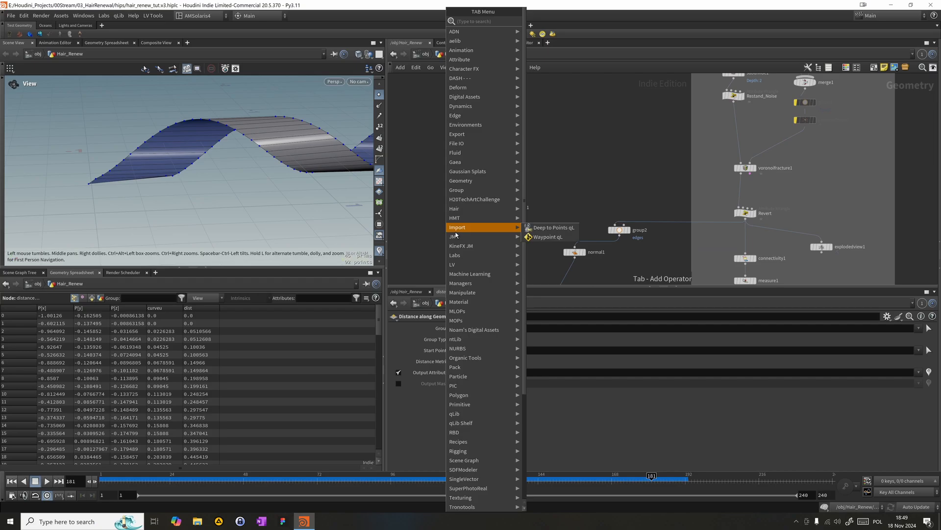
text(vop)
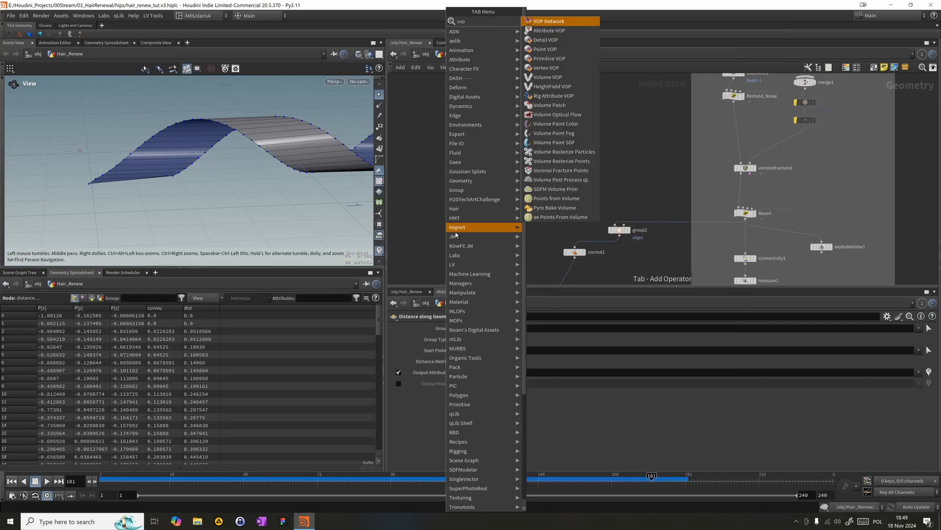
key(Return)
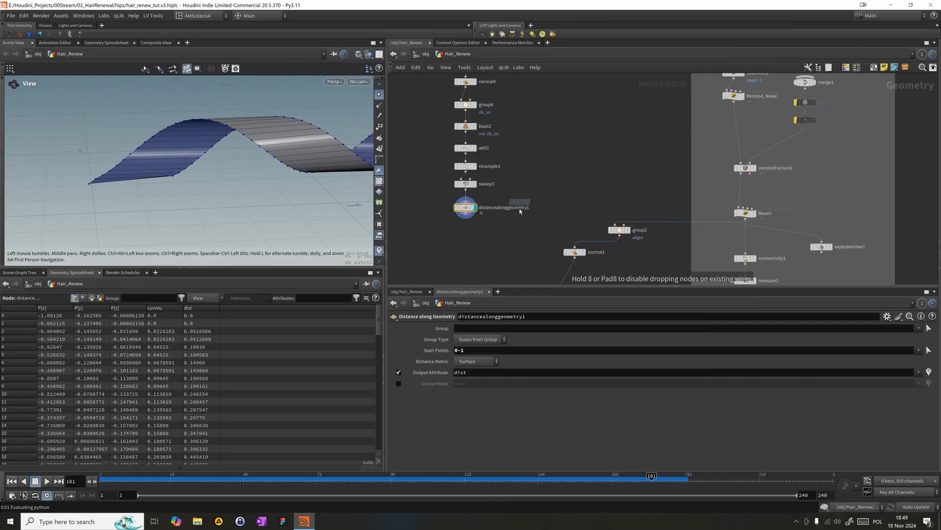
click(458, 233)
drag(454, 230, 466, 213)
- Rename the Attribute VOP as CarveByDist and align it under distancealonggeometry1
click(477, 236)
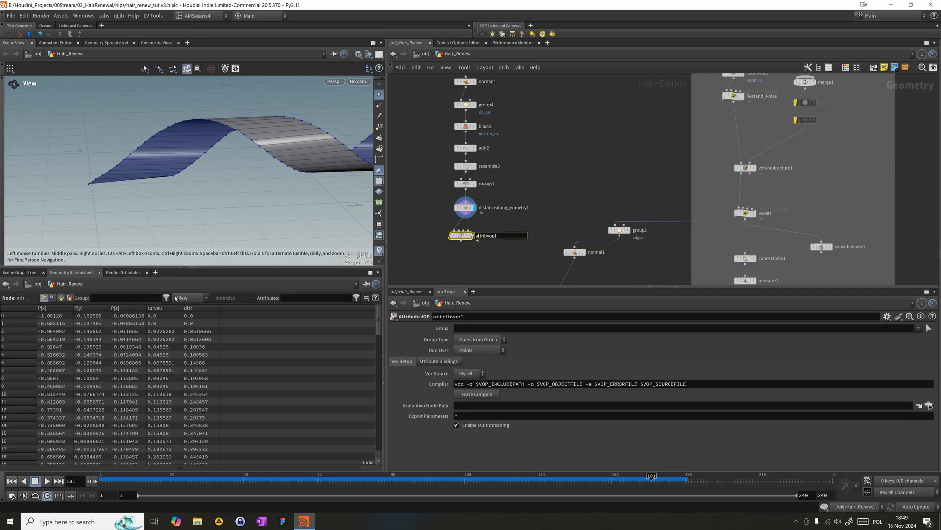
text(Cara)
key(BackSpace)
text(veByDist)
key(Return)
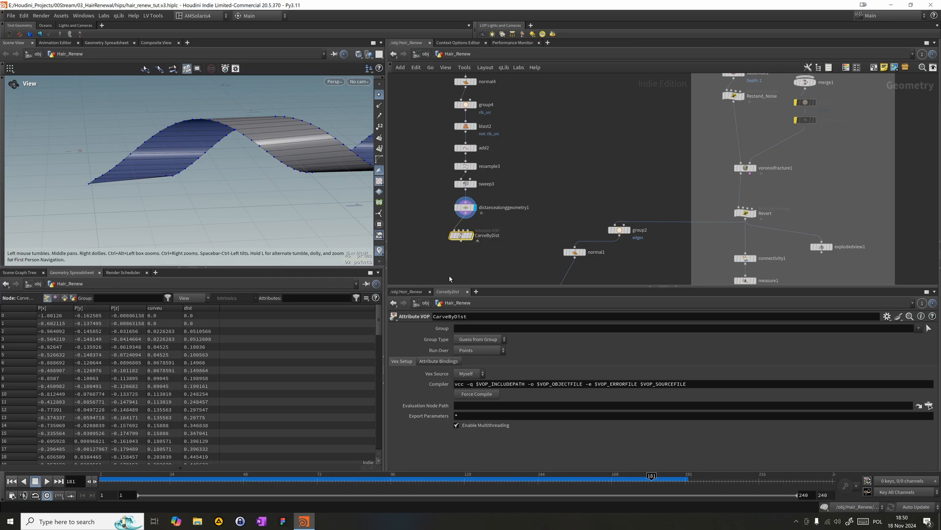
drag(462, 235, 465, 229)
- Inside CarveByDist, add a Bind node below the global parameters and set its Name to dist
double_click(466, 227)
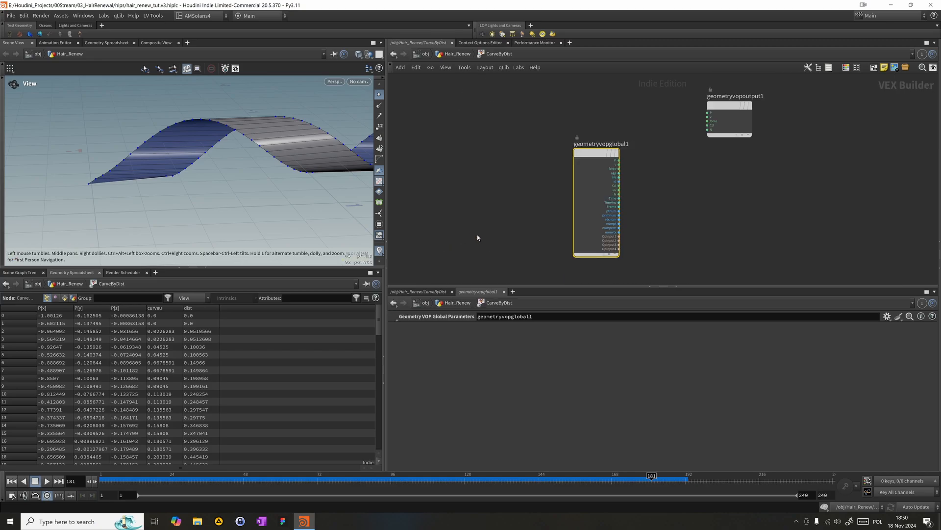
key(h)
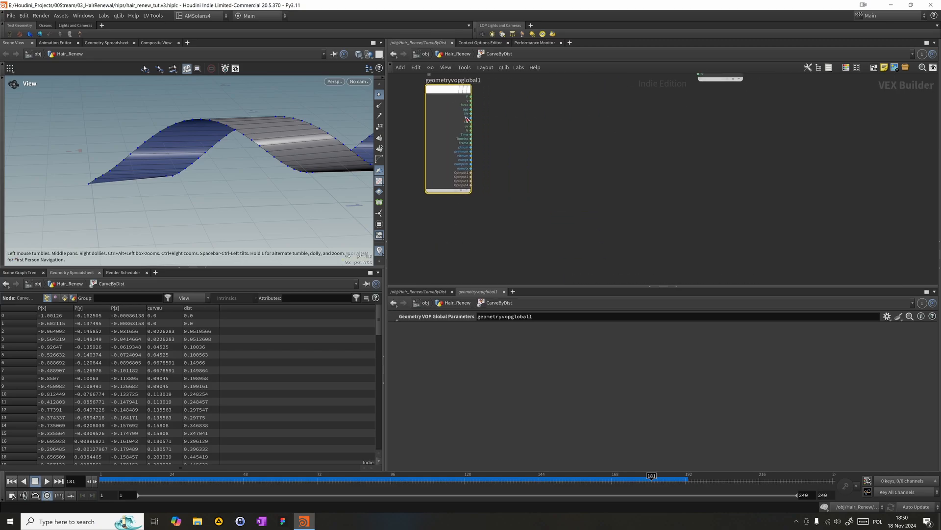
key(Tab)
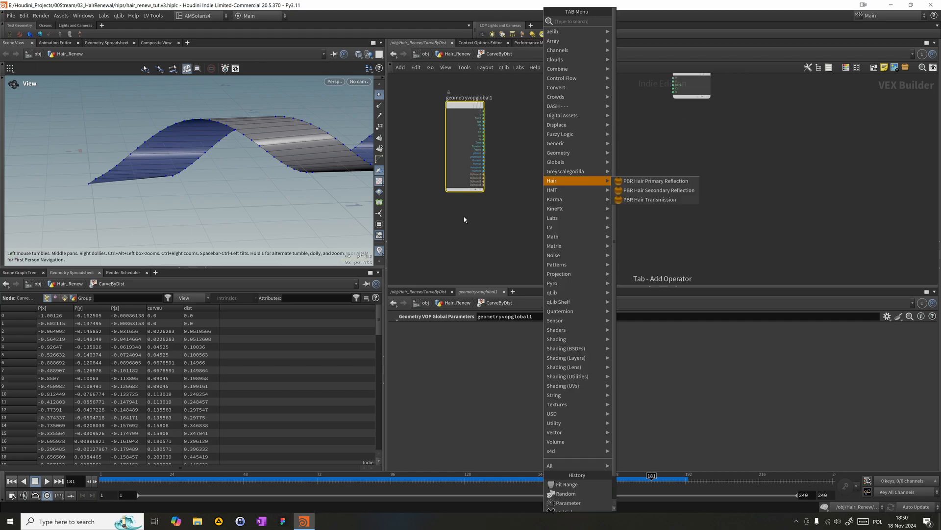
text(bind)
key(Return)
scroll(464, 219, down, 1)
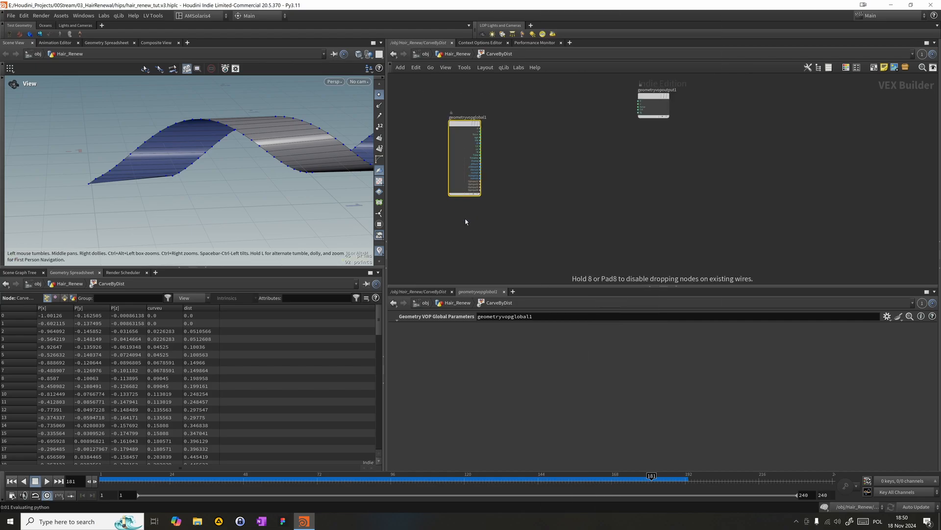
click(465, 222)
double_click(481, 327)
text(dist)
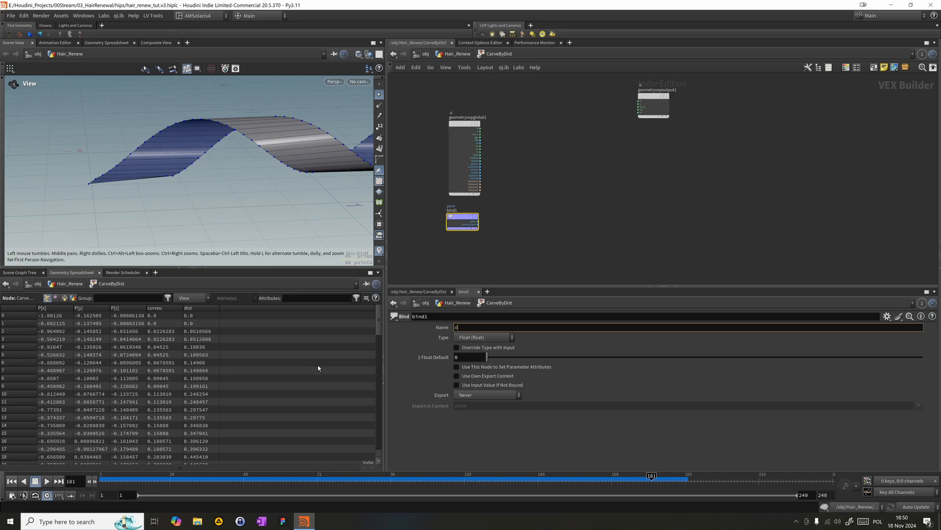
key(Return)
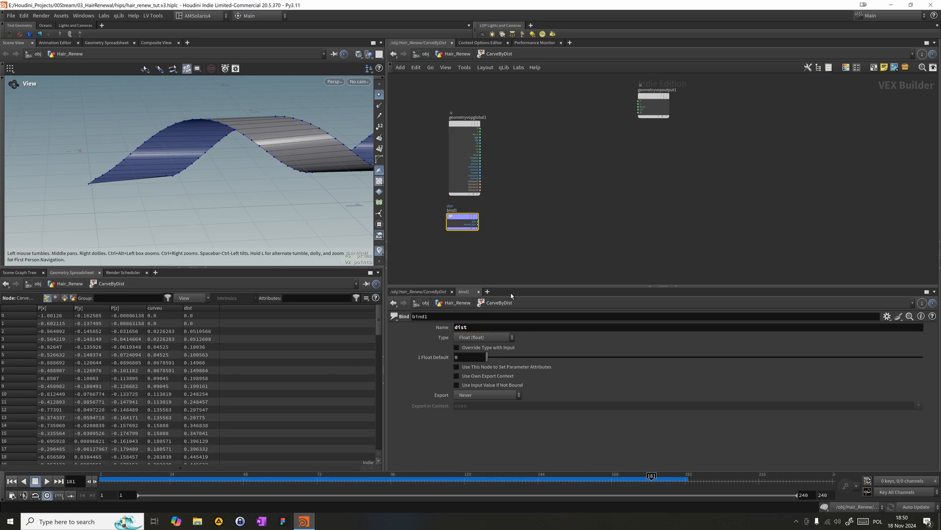
- Move the global parameters node up and add a Parameter node between it and bind1
drag(464, 156, 469, 113)
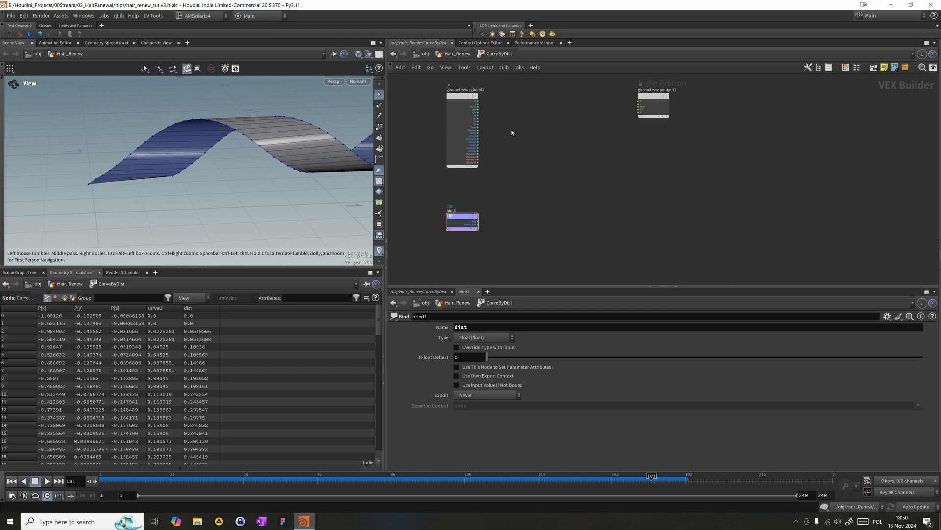
key(Tab)
text(para)
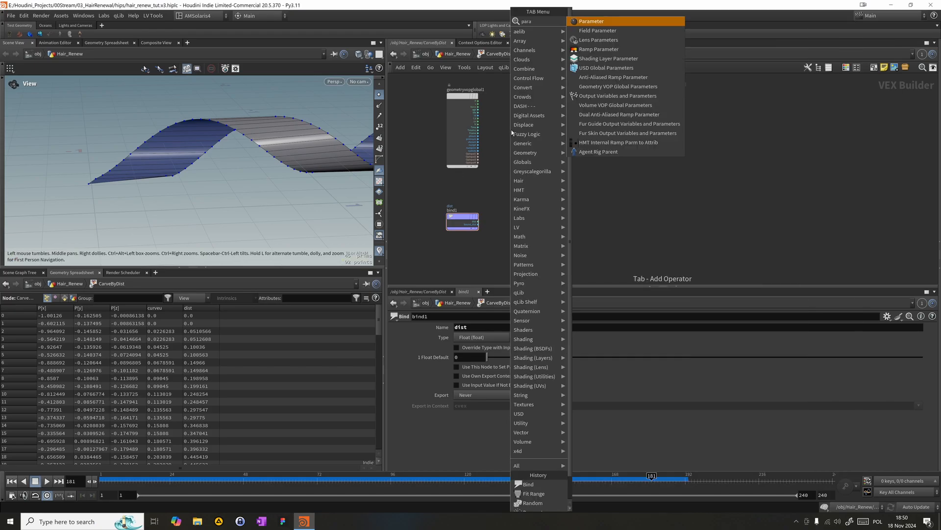
key(Return)
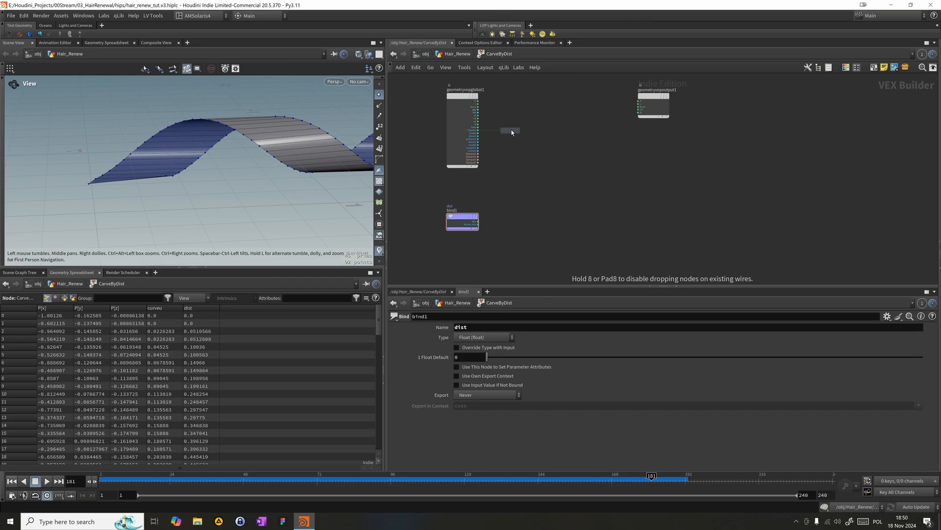
click(458, 179)
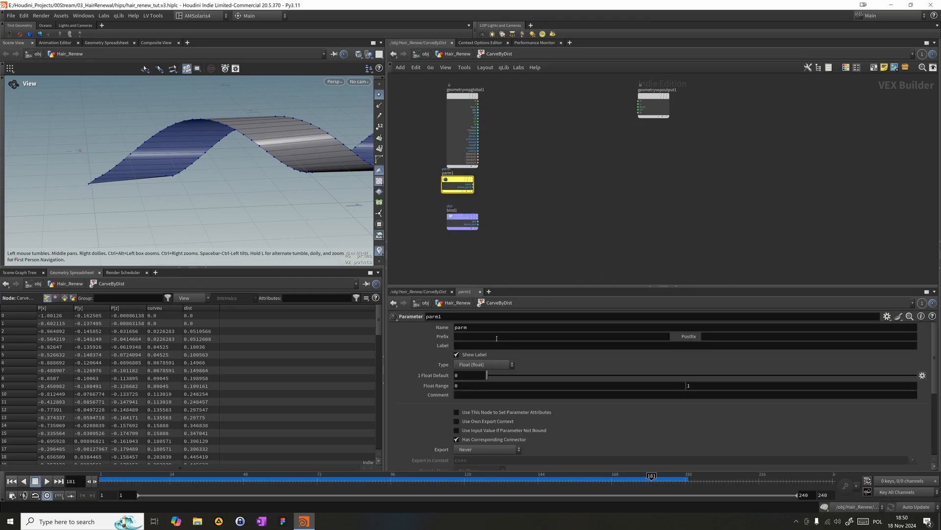
- Set both the Name and the Label of the new Parameter node to threshold
drag(482, 328, 368, 324)
text(th)
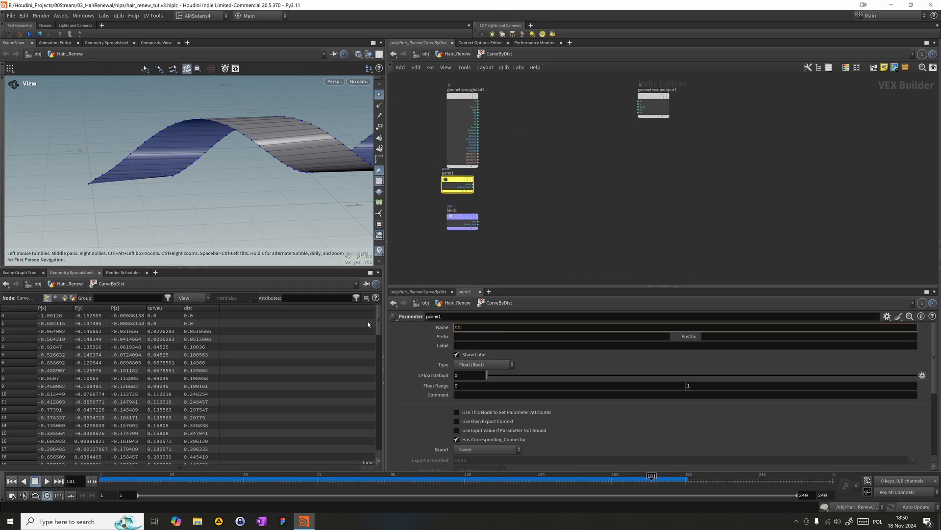
text(reshold)
key(Tab)
key(Tab)
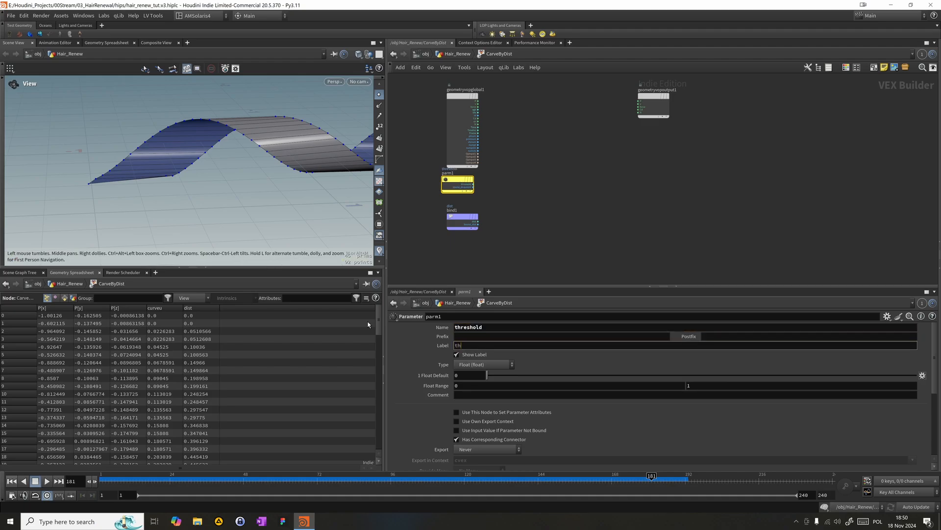
text(threshold)
key(Return)
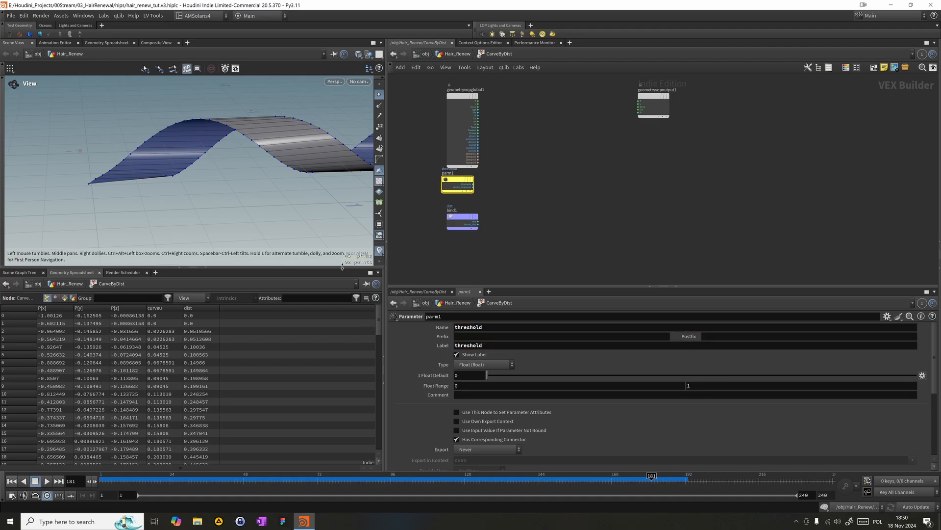
- Add a Compare node beside the Parameter and Bind nodes
key(Tab)
text(co)
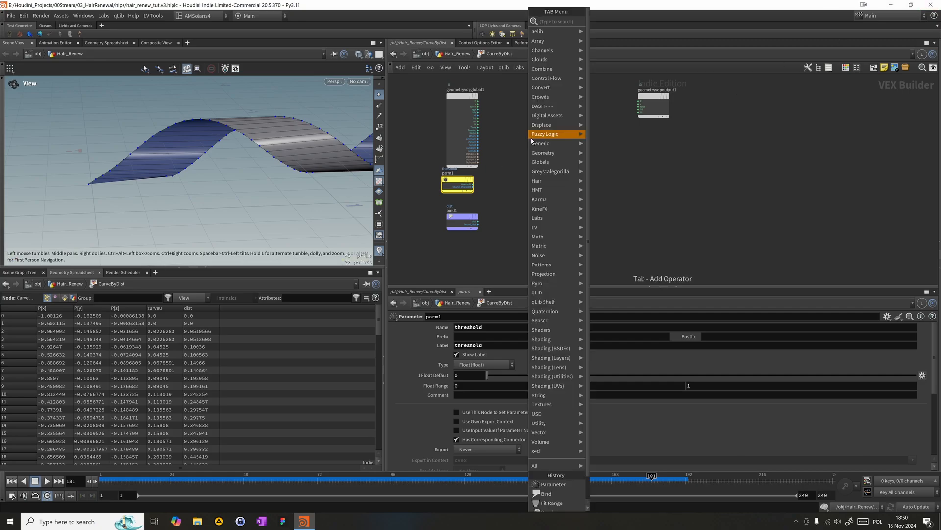
mouse_move(551, 154)
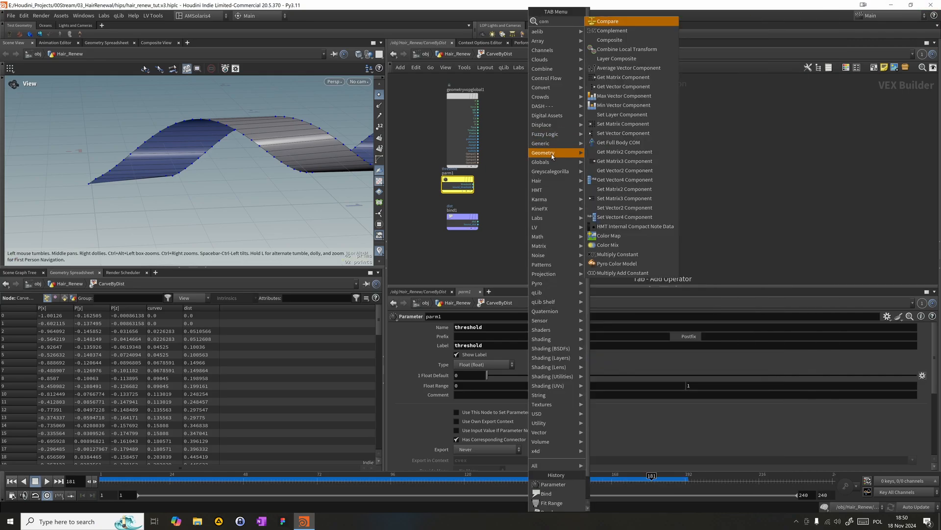
key(Return)
click(541, 166)
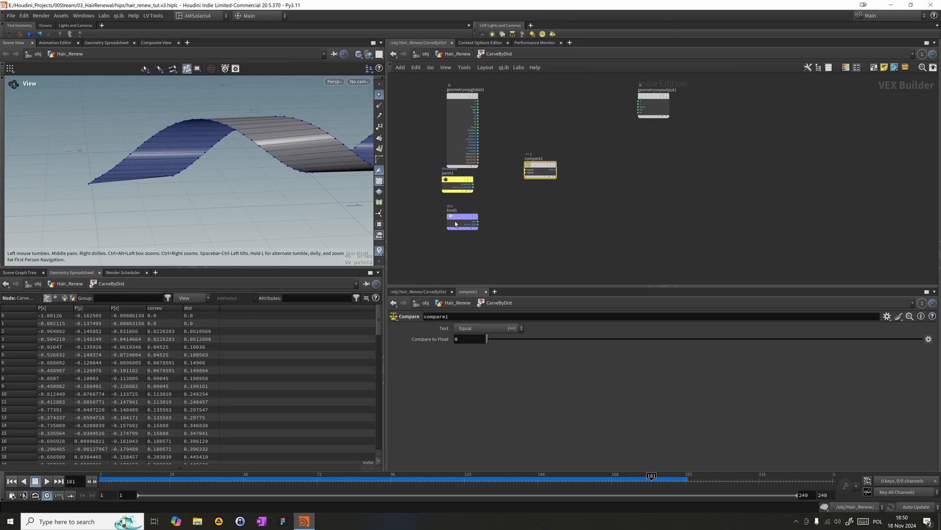
- Connect dist to compare1's first input and threshold to its second, with the test set to Greater Than
mouse_move(482, 228)
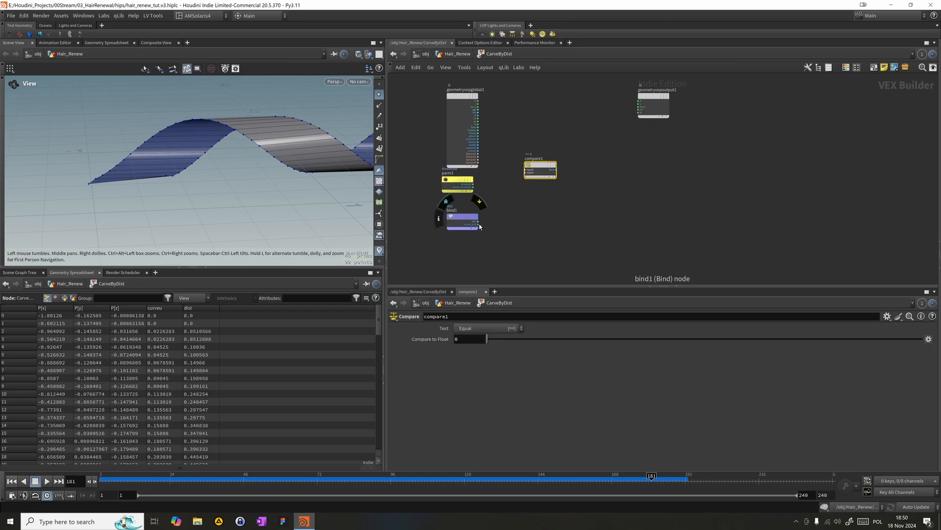
drag(478, 222, 526, 169)
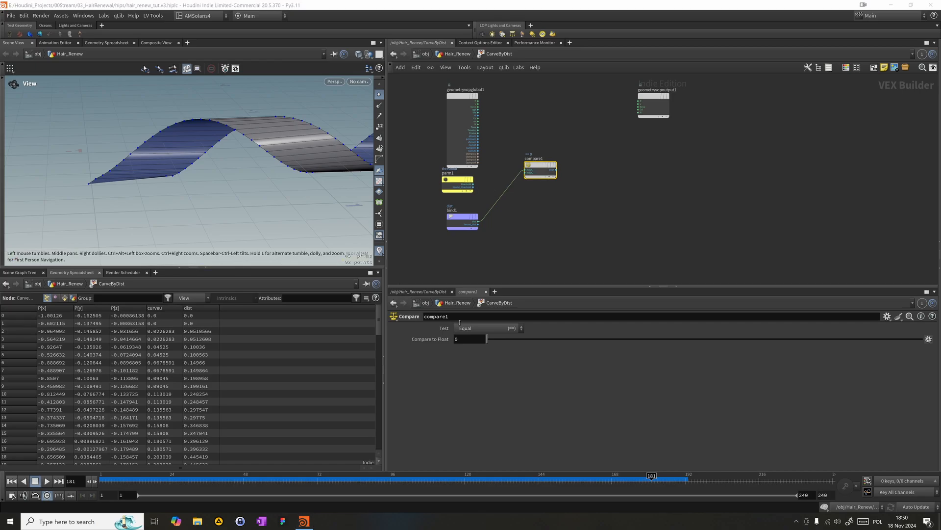
click(482, 329)
click(472, 356)
drag(473, 184, 525, 172)
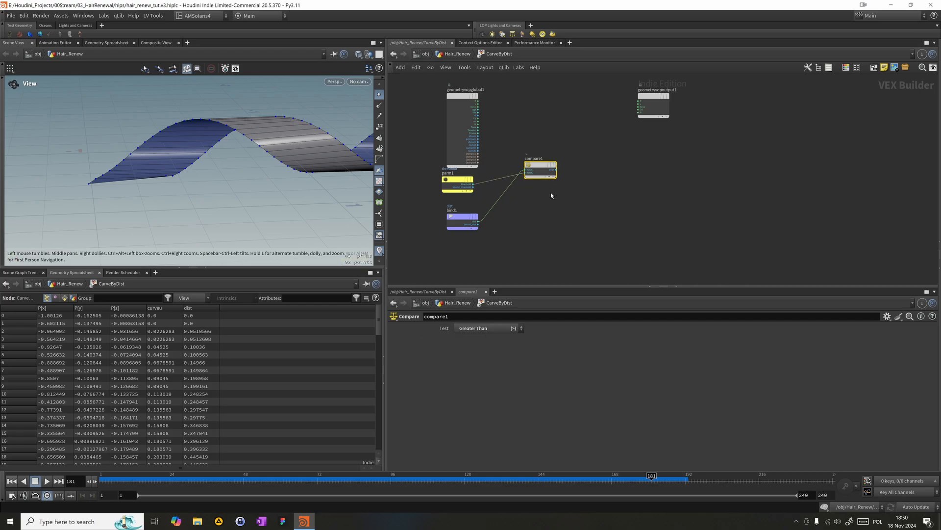
- Add an If Block after compare1 and space it out from the Compare node
scroll(544, 169, down, 2)
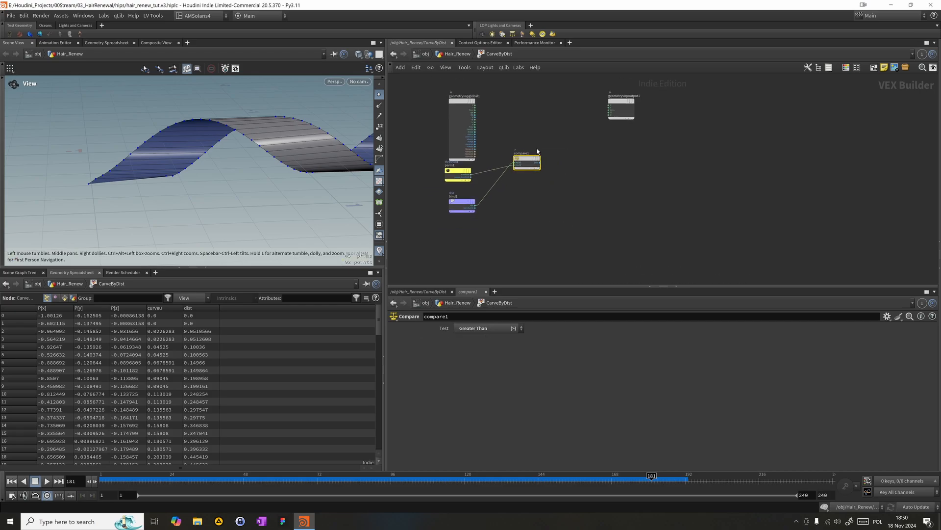
key(Tab)
text(if)
key(Return)
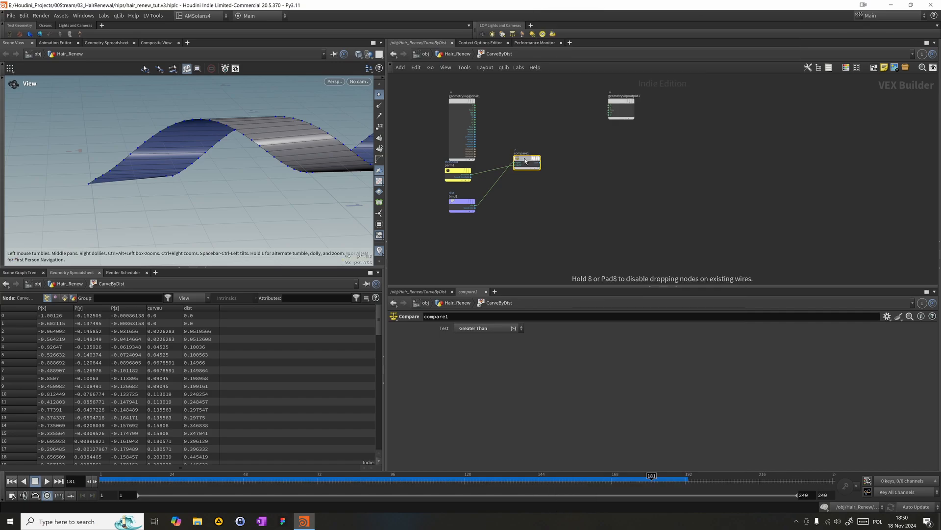
click(555, 161)
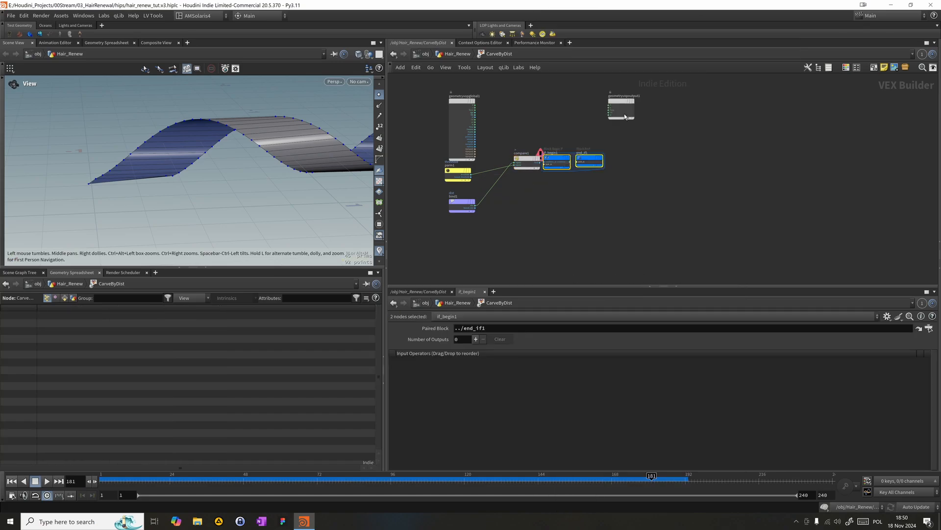
drag(587, 154, 609, 155)
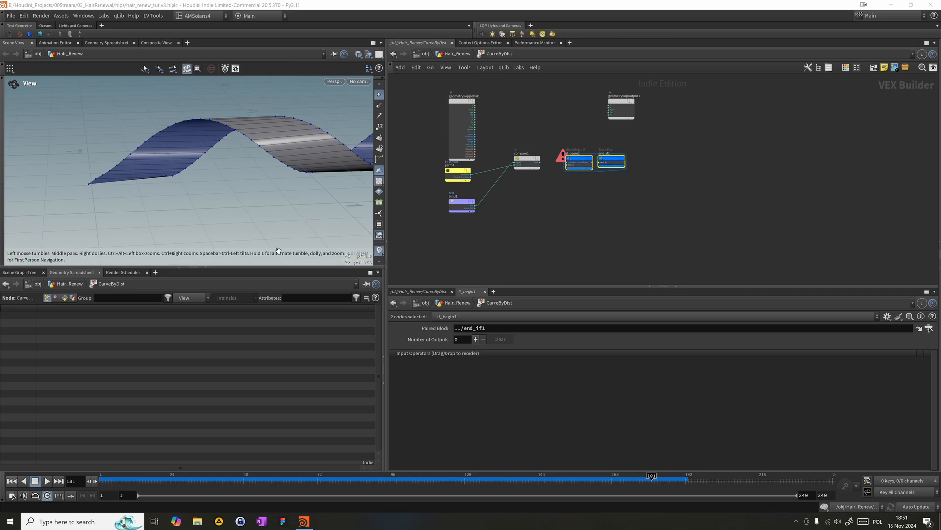
- Add a Remove Point node below the If Block
click(567, 201)
key(Tab)
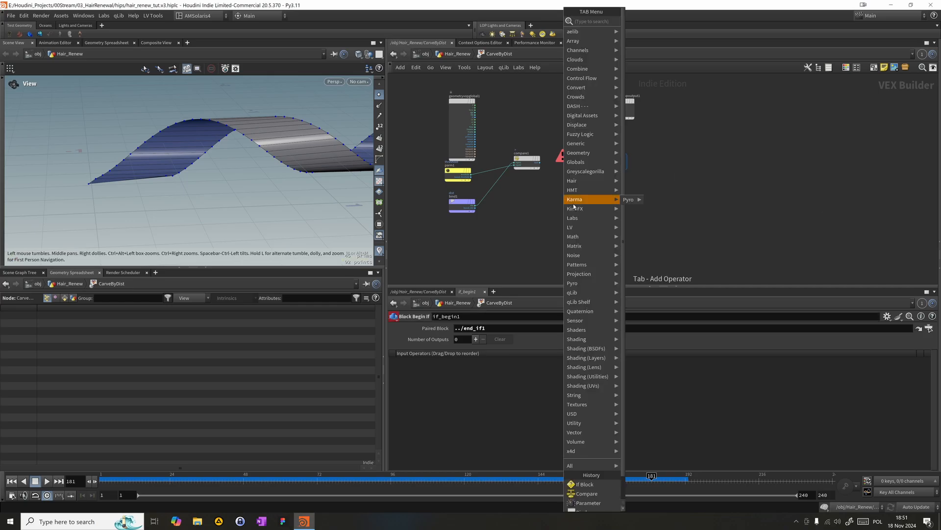
text(rem)
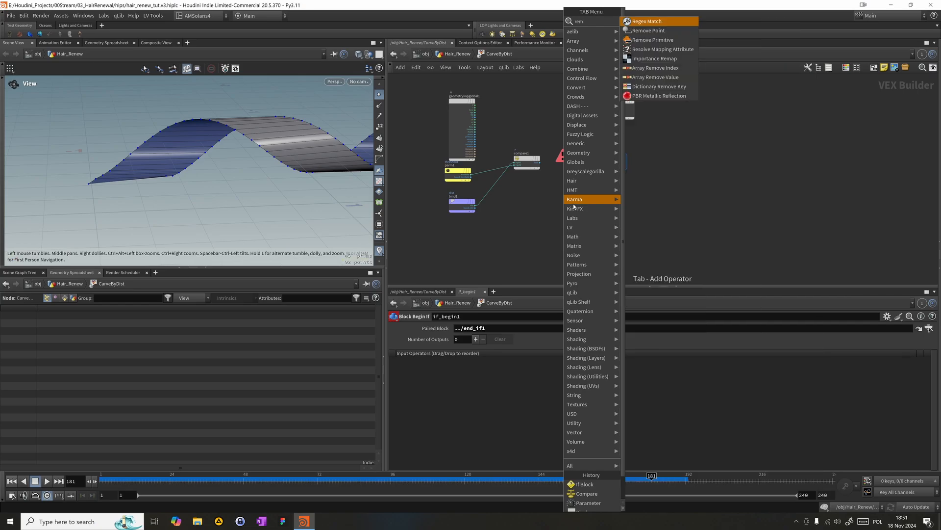
key(Down)
key(Return)
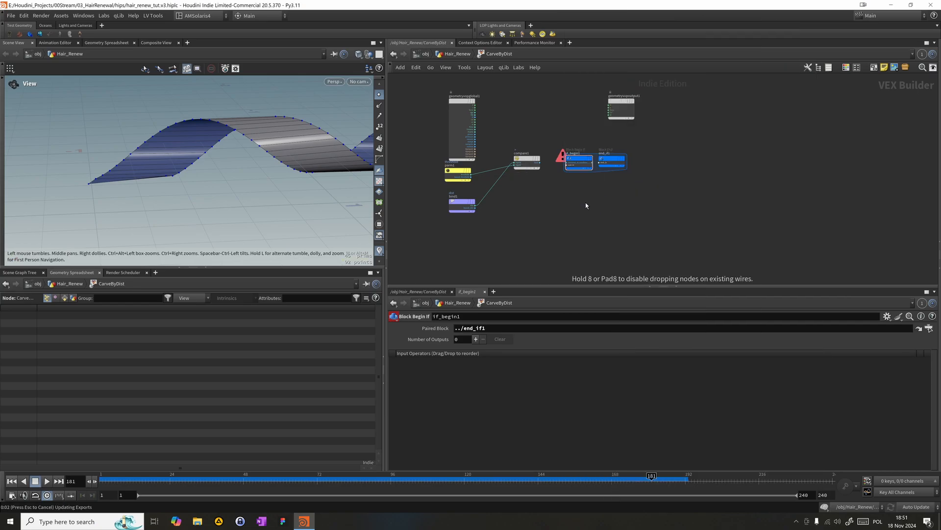
click(587, 211)
- Connect compare1's result to if_begin1's condition input, and if_begin1's condition output to removepoint1's handle input
click(540, 163)
click(565, 163)
scroll(505, 139, up, 3)
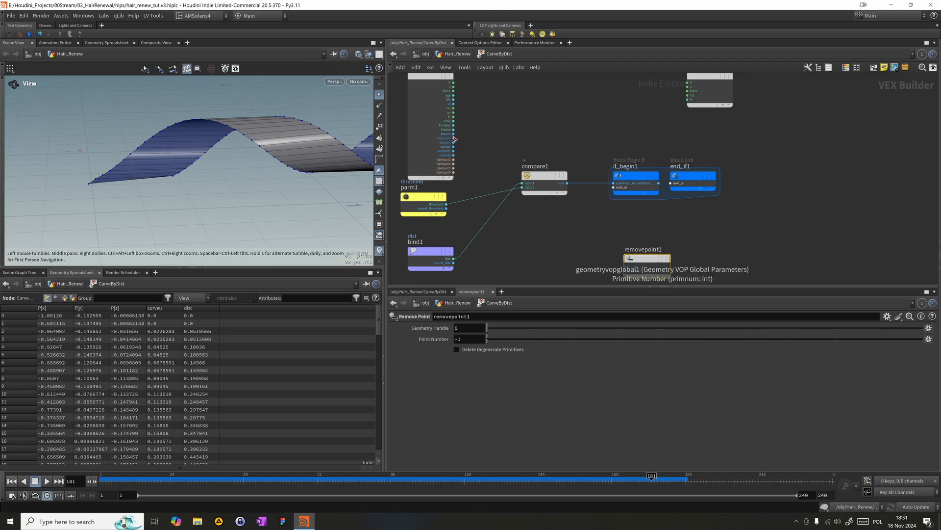
click(660, 185)
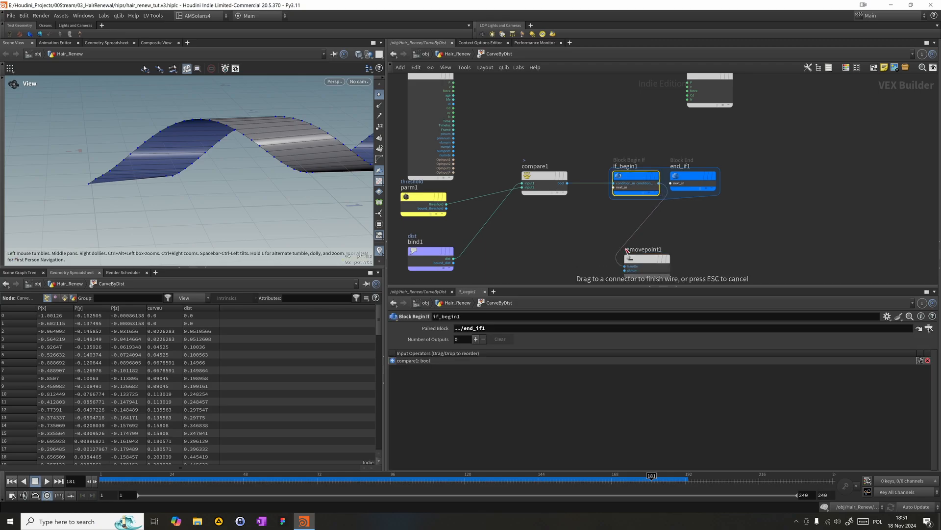
click(624, 267)
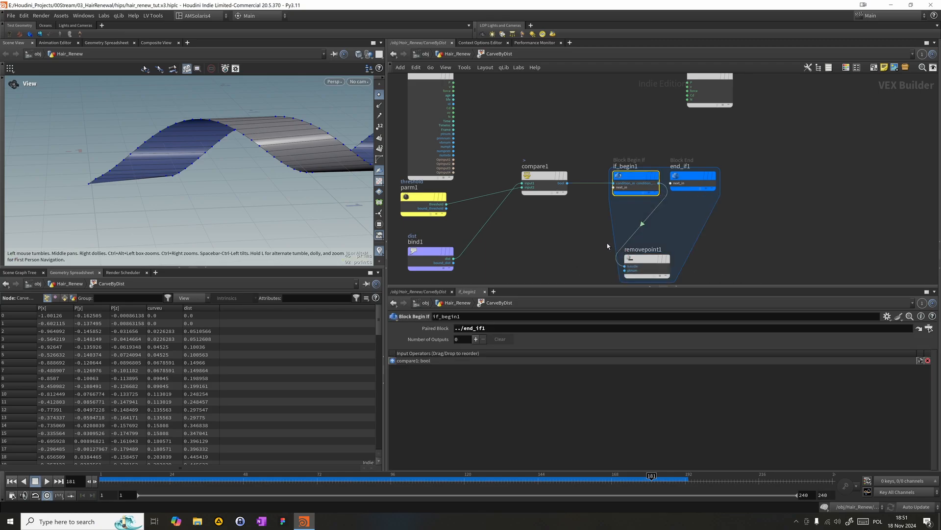
- Connect the global point number to removepoint1's point number input and return to the Hair_Renew network
click(625, 266)
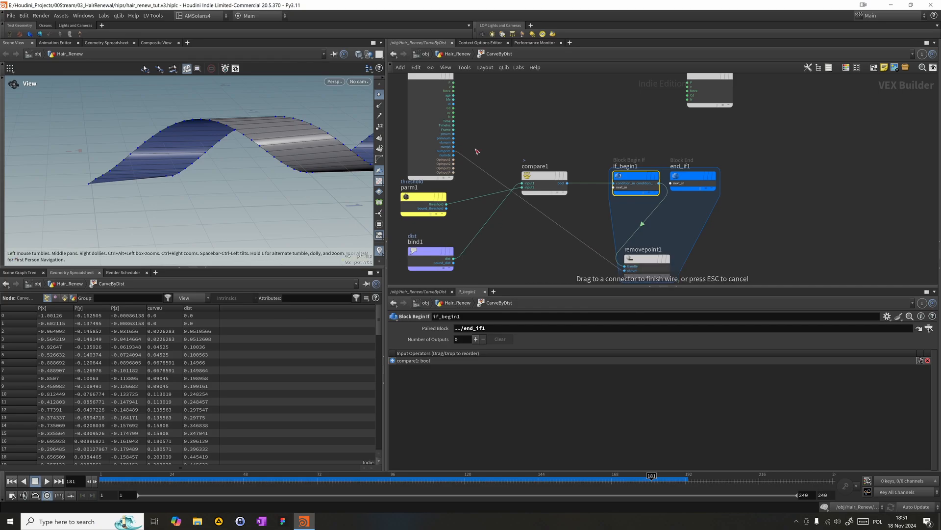
click(454, 133)
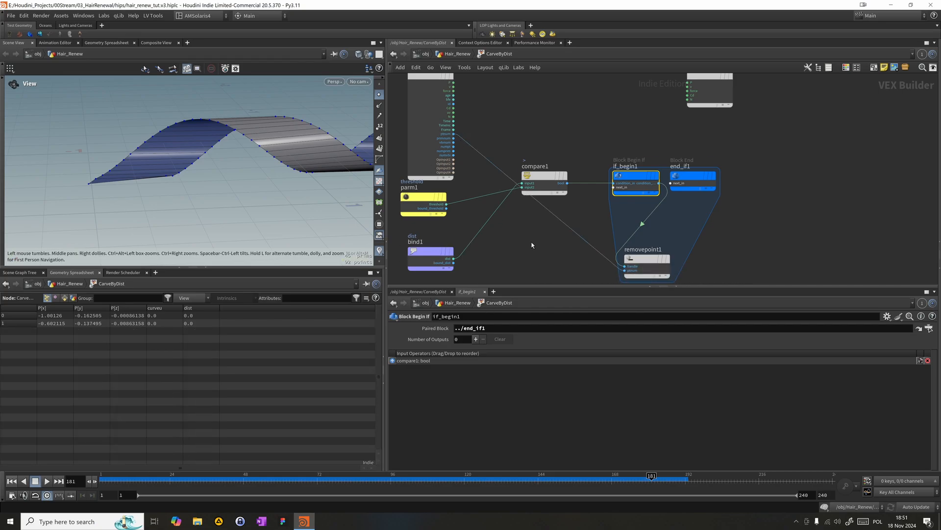
click(470, 54)
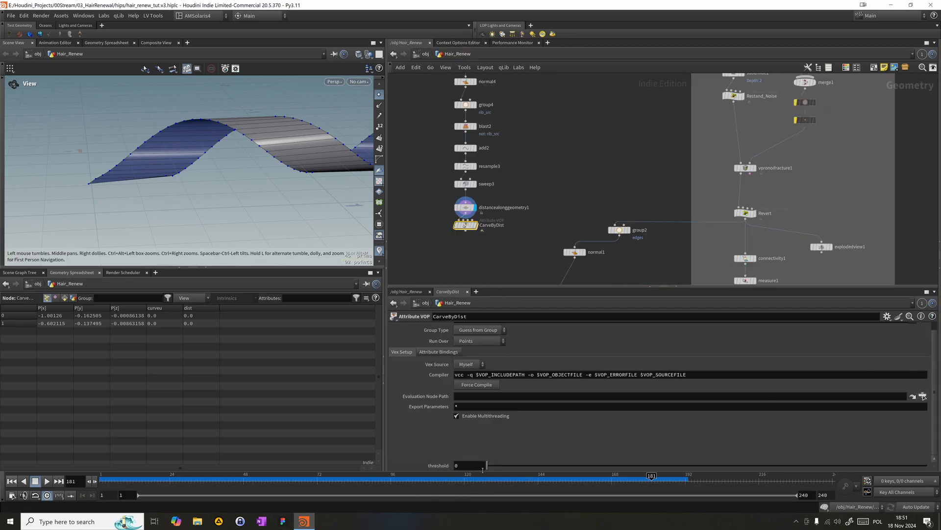
- Raise CarveByDist's threshold to 23 and display the CarveByDist node
drag(487, 466, 928, 470)
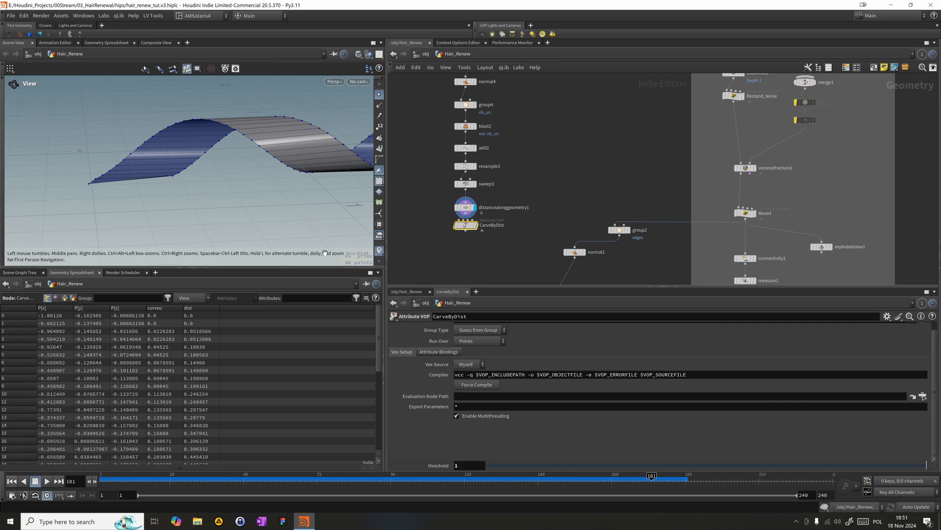
scroll(295, 237, down, 3)
middle_drag(234, 204, 172, 183)
scroll(141, 184, down, 2)
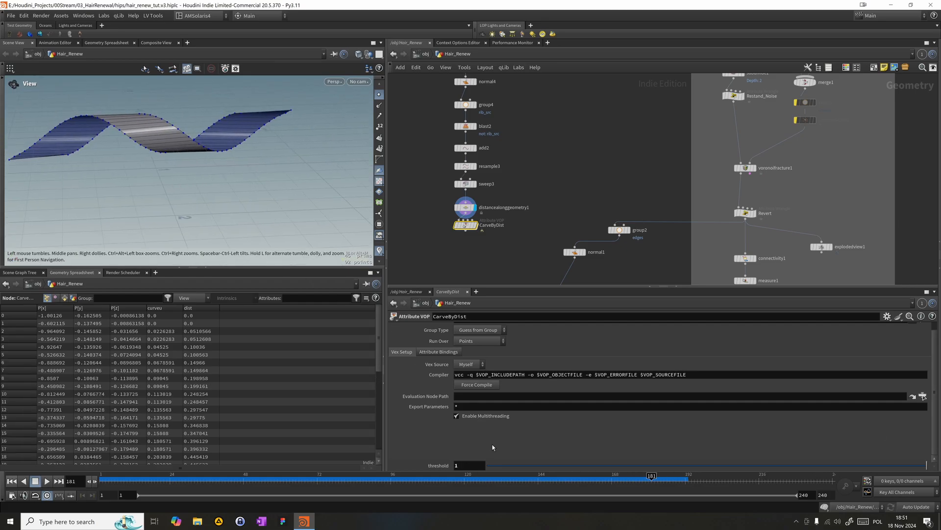
middle_drag(515, 464, 627, 444)
middle_drag(554, 440, 587, 445)
scroll(520, 387, up, 1)
click(475, 225)
scroll(442, 431, down, 1)
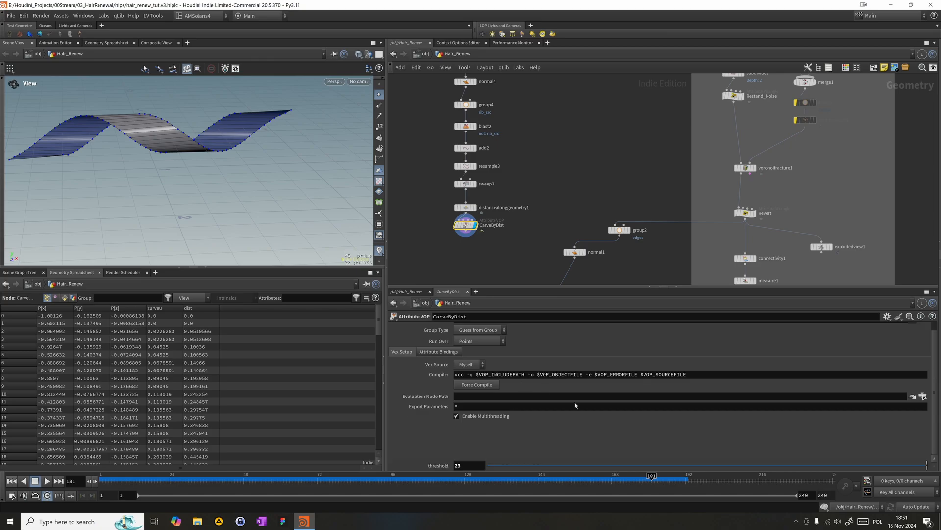
- Reset CarveByDist's threshold to its default and vary it from -0.1 upwards to test the carving along the ribbon
ctrl+middle_click(439, 465)
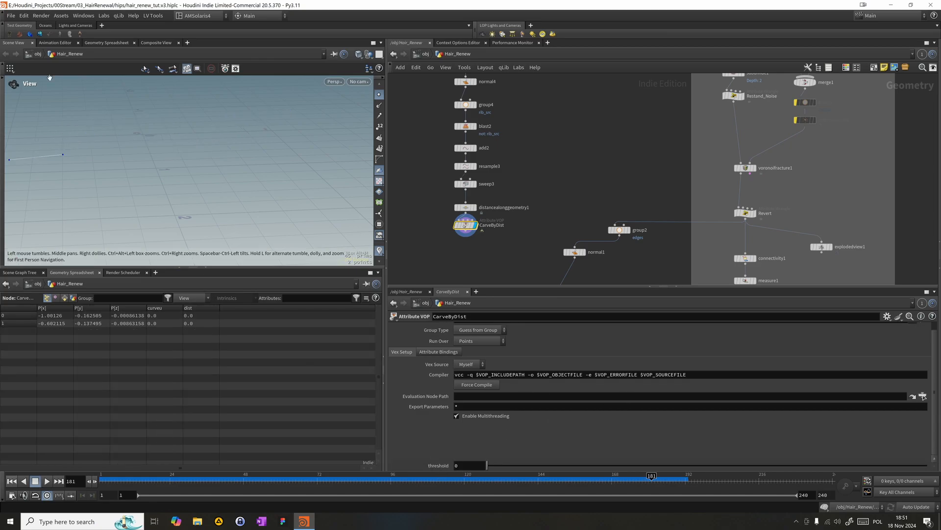
middle_drag(473, 463, 470, 459)
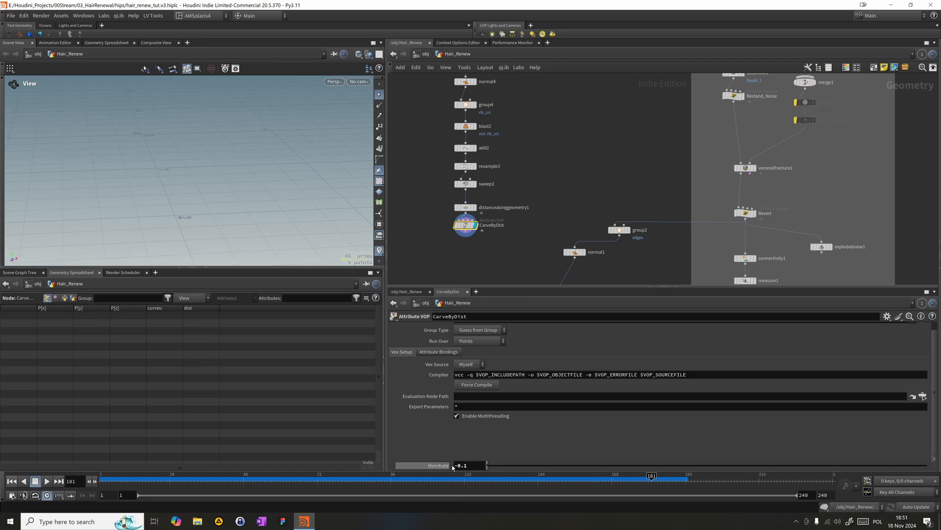
drag(487, 464, 793, 463)
middle_drag(430, 463, 449, 432)
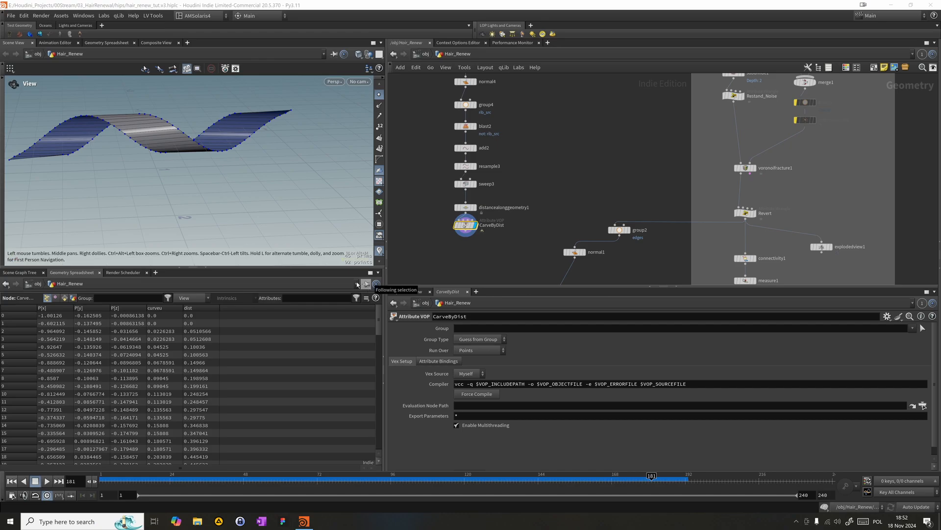
- Move the whole ribbon node chain ending in CarveByDist farther away from the neighbouring group2 branch
scroll(564, 176, down, 5)
drag(453, 209, 478, 127)
scroll(473, 212, up, 5)
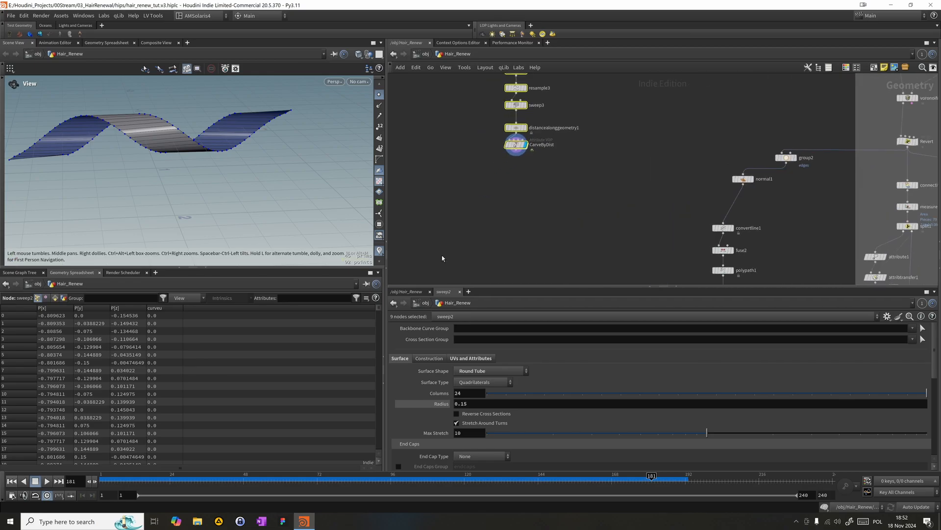
- Add a Subdivide node fed by CarveByDist's output and display it in the viewport
click(481, 204)
key(Tab)
mouse_move(537, 193)
text(sub)
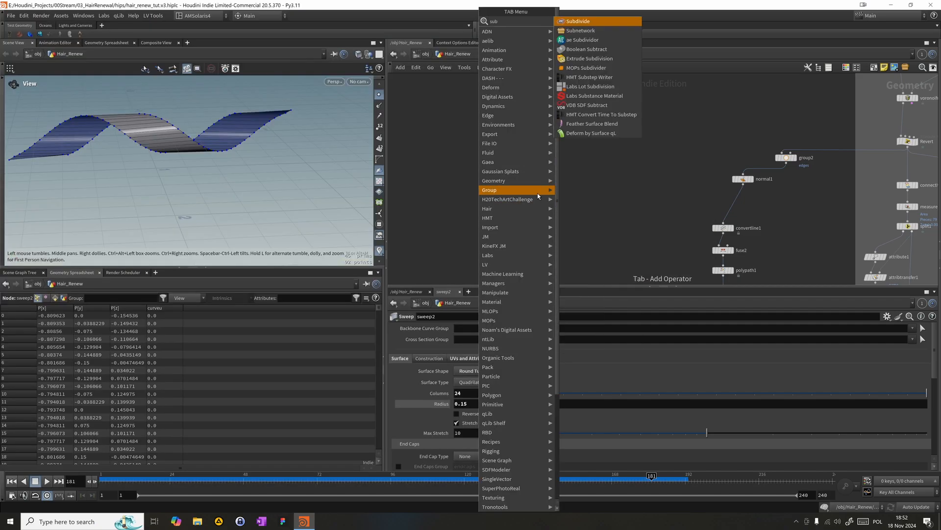
key(Return)
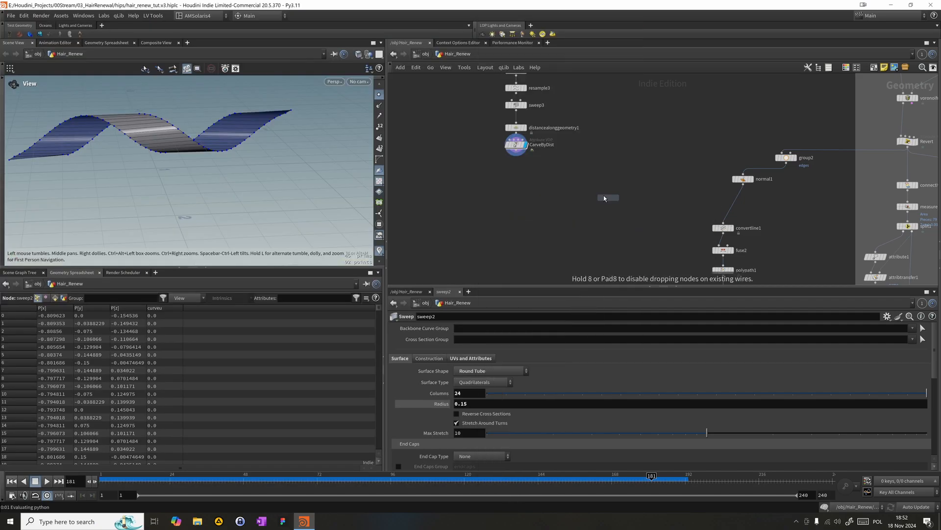
click(561, 195)
drag(516, 155, 556, 184)
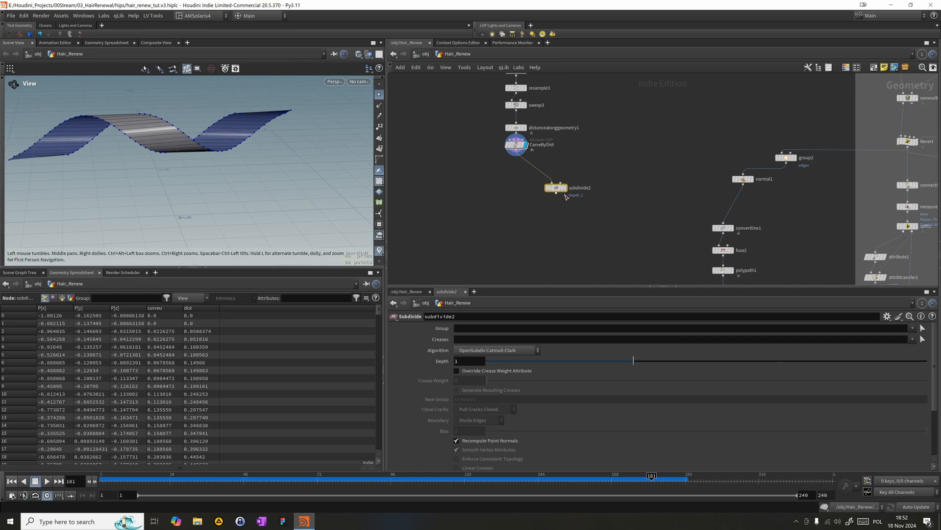
click(565, 188)
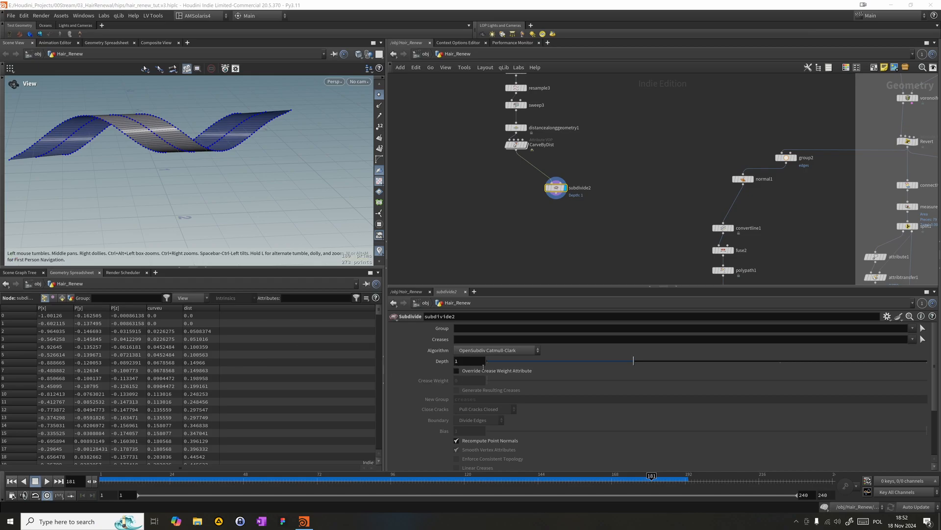
- Set subdivide2's depth to 4 and hide the point markers to inspect the ribbon's mesh up close
click(464, 360)
key(BackSpace)
text(4)
key(Return)
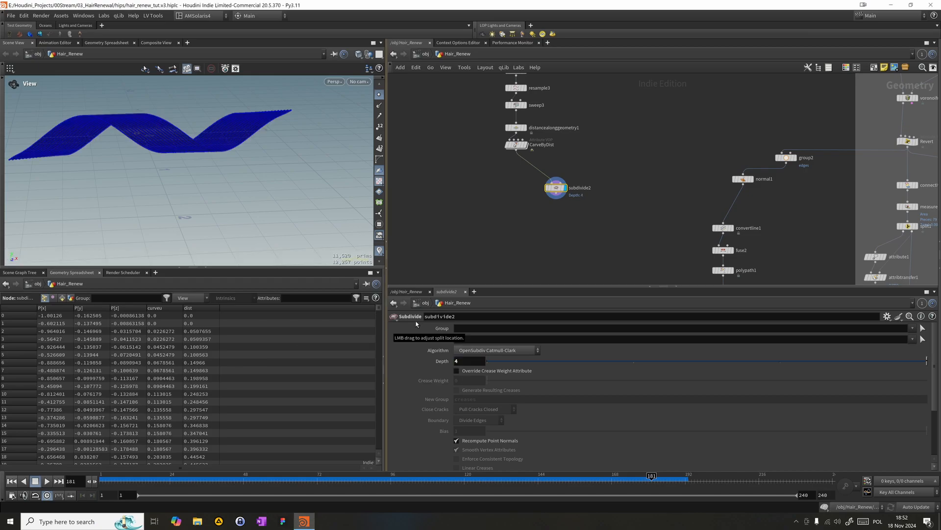
click(379, 94)
scroll(247, 125, up, 3)
scroll(247, 127, up, 10)
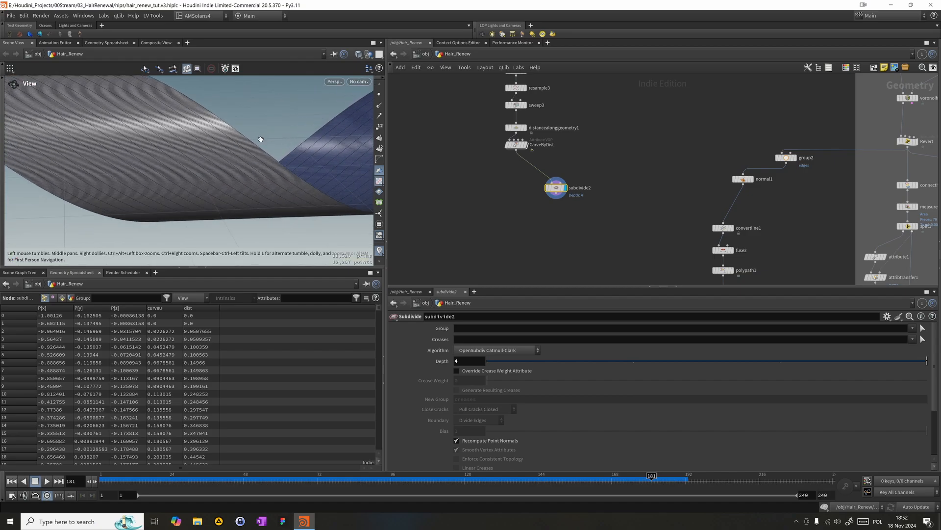
scroll(221, 116, up, 5)
drag(269, 153, 269, 188)
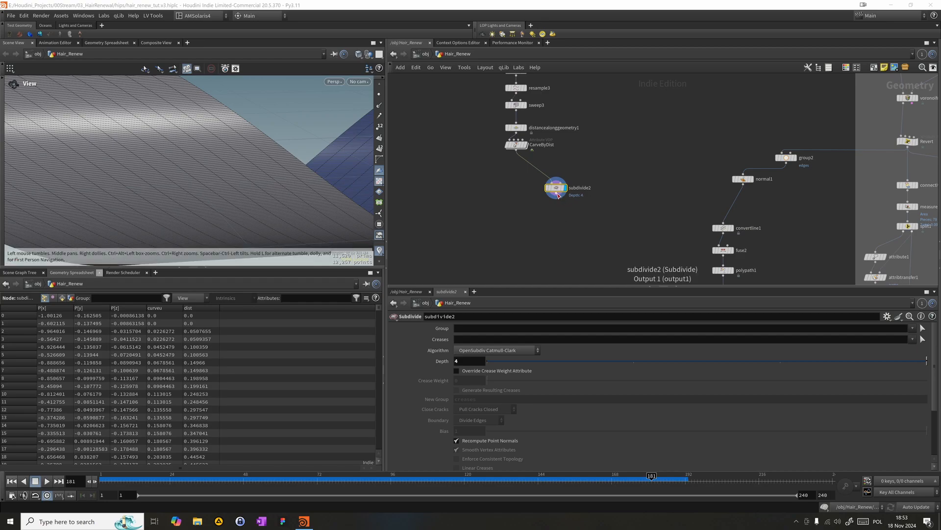
- Align the subdivide2 node directly below CarveByDist and go to frame 71
mouse_move(557, 188)
drag(557, 188, 517, 165)
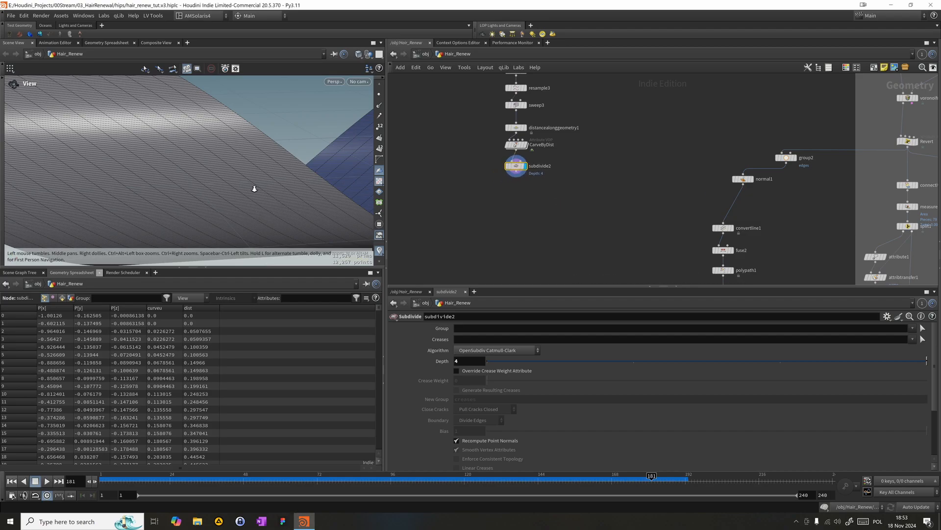
drag(262, 196, 137, 199)
click(192, 481)
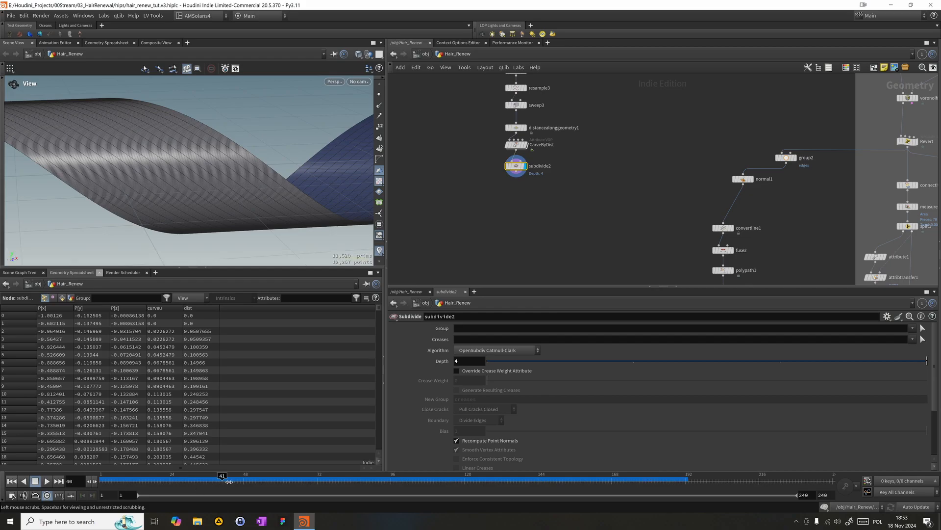
- Set CarveByDist's threshold to -0.1, dismiss the console, and save the scene as the new version hair_renew_tut.v4.hiplc
click(516, 146)
scroll(922, 422, down, 1)
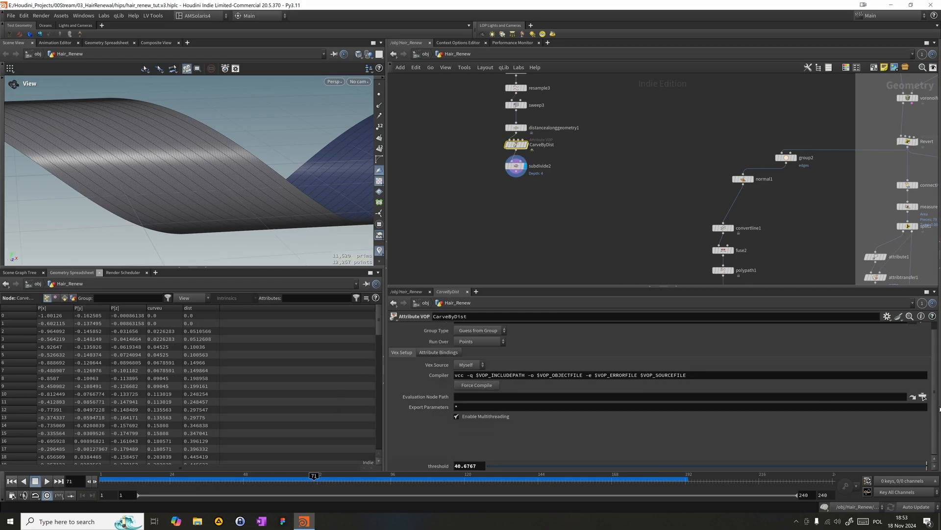
click(468, 464)
key(BackSpace)
text(-0.1)
key(Return)
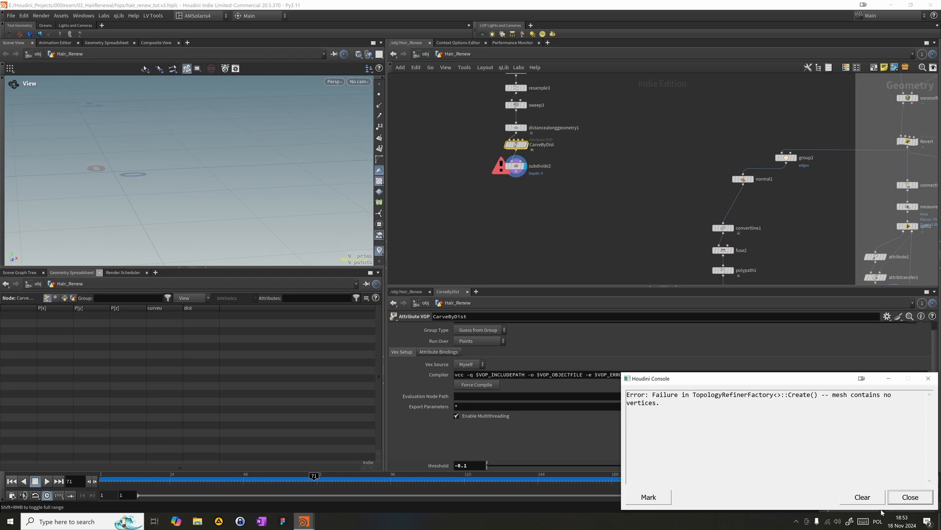
click(910, 496)
key(alt+shift+s)
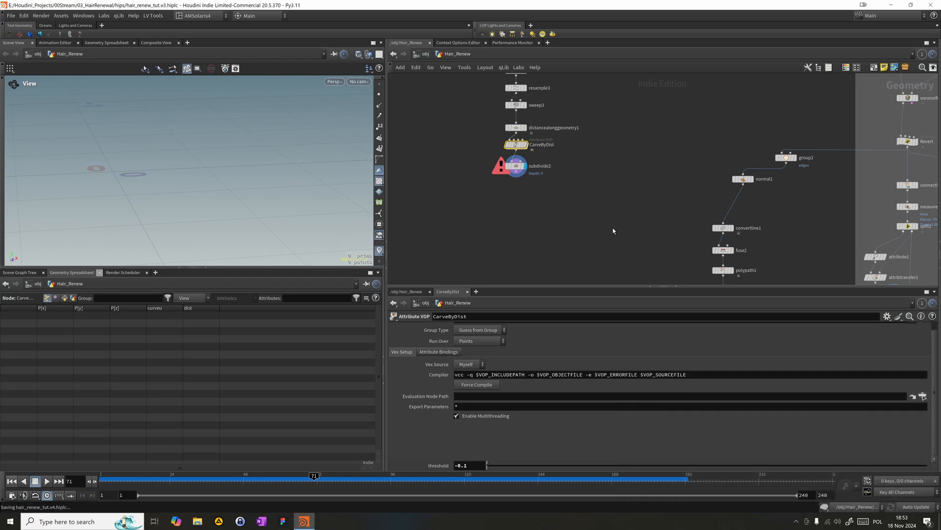
- Set CarveByDist's threshold to 0
click(876, 498)
click(910, 497)
text(0)
key(Return)
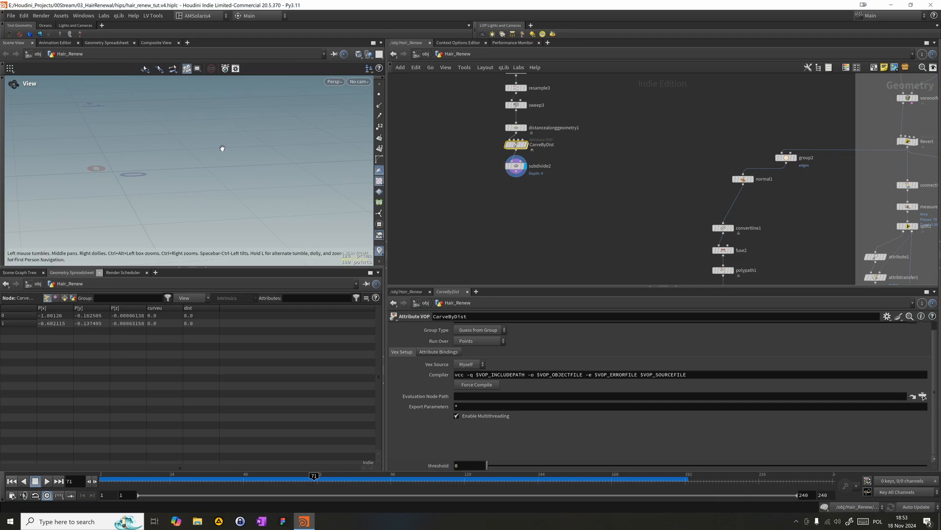
- Look through LOP_Cam in the viewport
key(g)
right_drag(151, 156, 3, 109)
right_drag(298, 158, 3, 126)
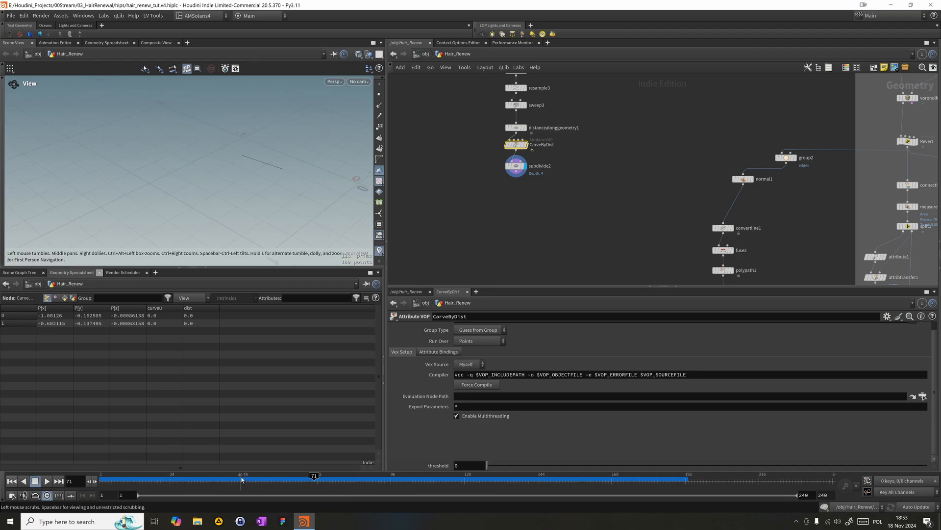
click(358, 82)
click(369, 124)
- Display the OUT_Scales node and scrub between frames 111 and 168 to find the timing for the ribbon's growth
scroll(540, 139, down, 6)
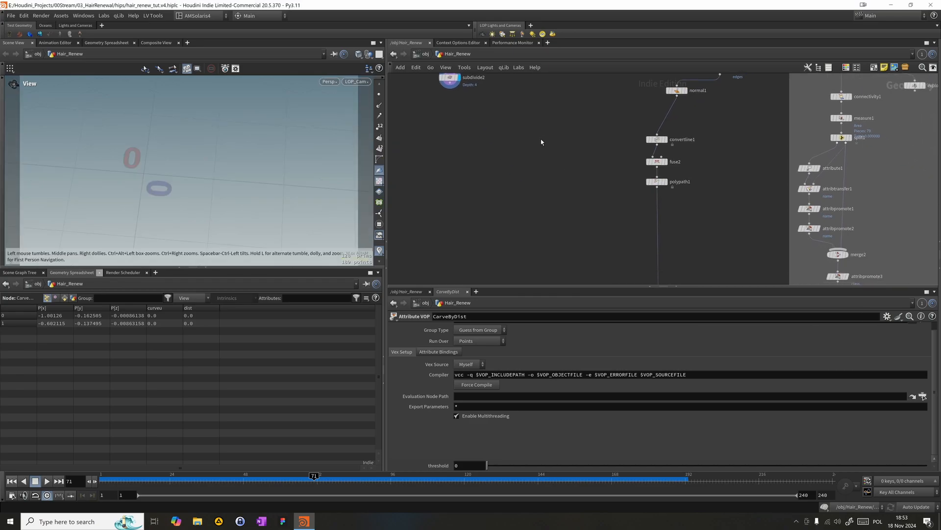
scroll(582, 187, up, 8)
middle_drag(648, 210, 605, 267)
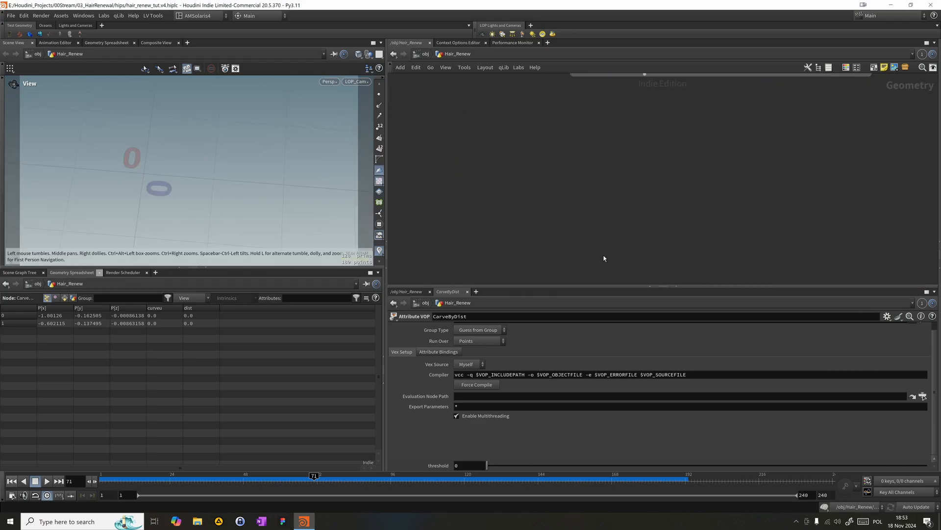
middle_drag(632, 165, 624, 244)
mouse_move(651, 112)
click(661, 93)
drag(405, 485, 438, 475)
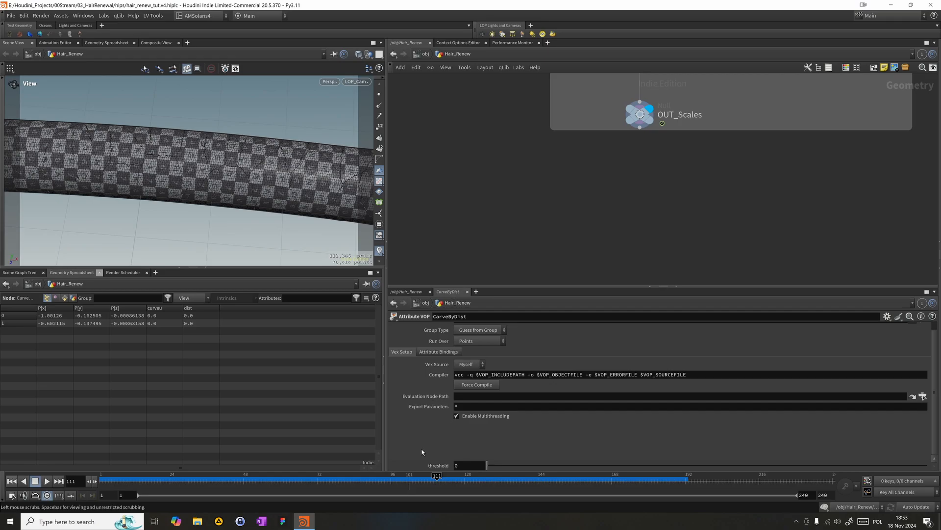
middle_drag(498, 140, 550, 191)
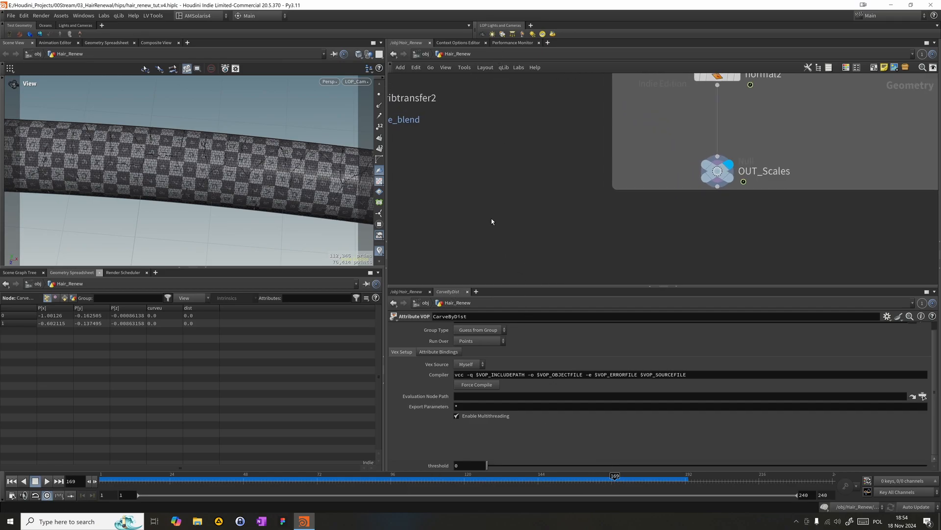
click(614, 482)
- Keyframe CarveByDist's threshold at 0 on frame 110 and at 1 on frame 168
scroll(511, 169, down, 4)
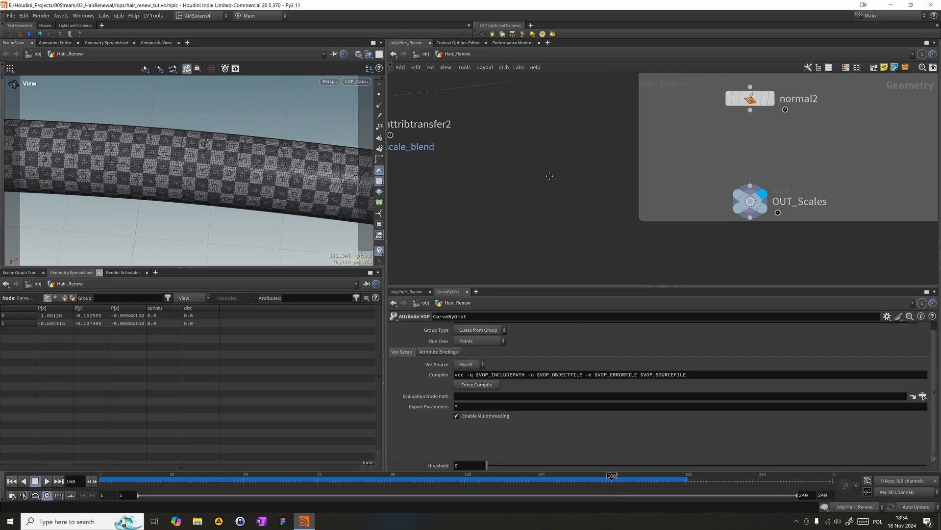
middle_drag(511, 169, 568, 241)
middle_drag(410, 89, 476, 220)
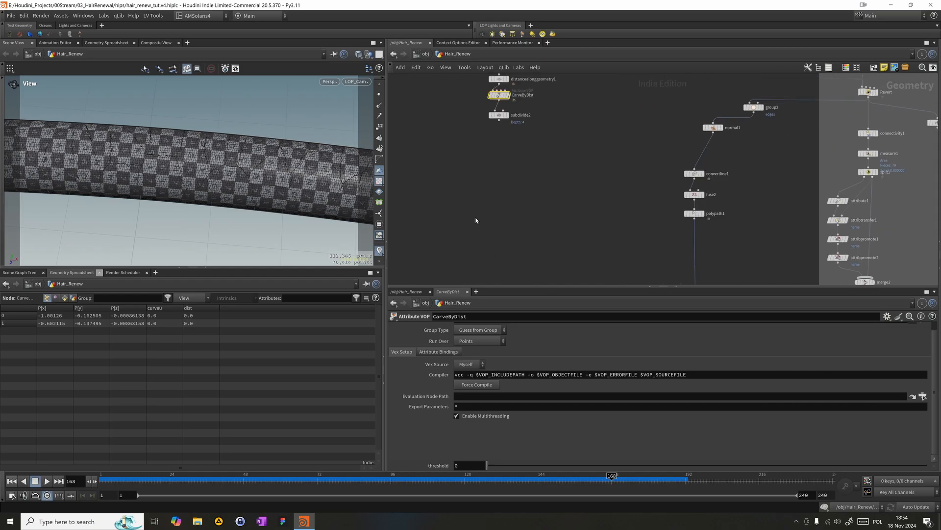
middle_drag(432, 105, 432, 160)
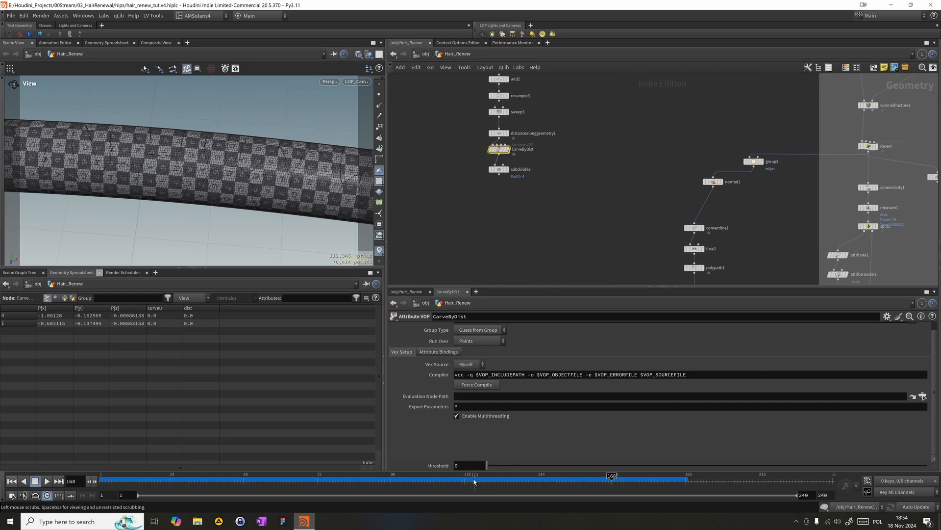
click(437, 483)
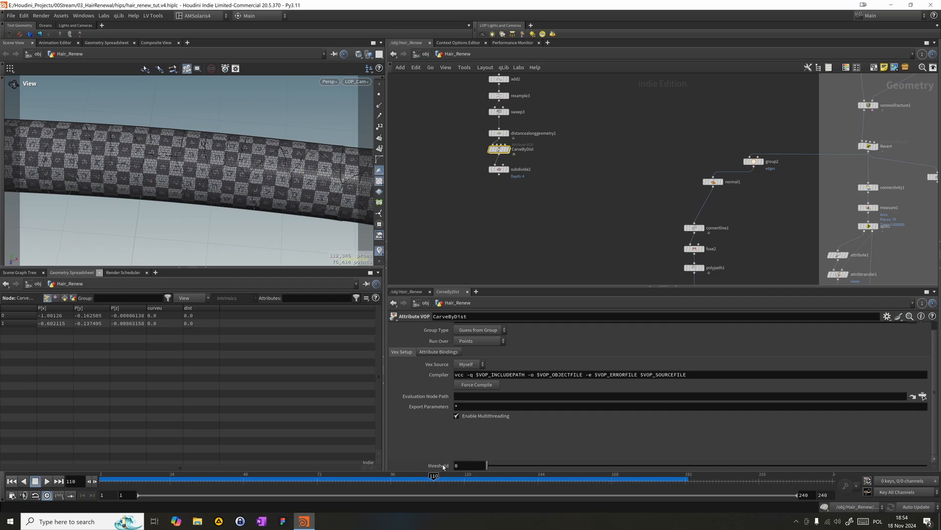
alt+click(444, 465)
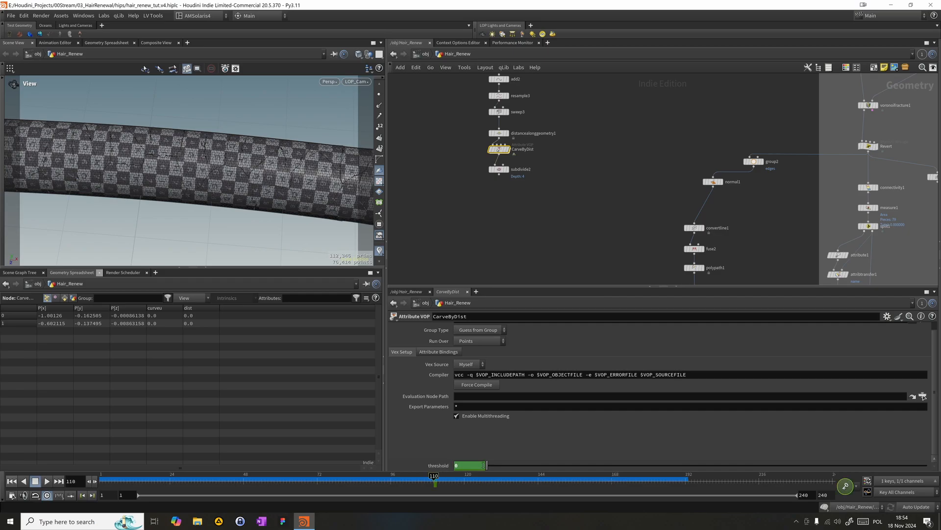
click(614, 483)
text(1)
key(Return)
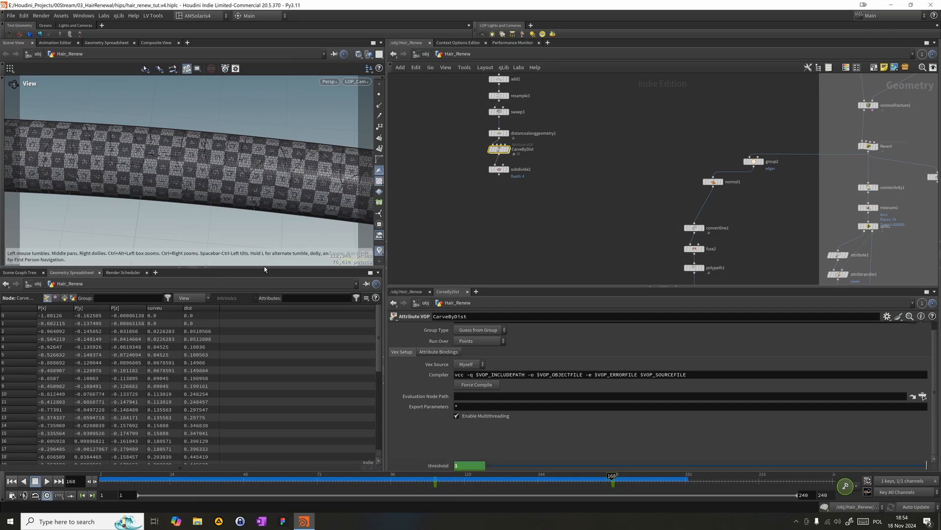
- Display CarveByDist, raise its threshold on frame 168 to cover the ribbon's visible length, and scrub back to frame 138
click(508, 149)
middle_drag(432, 465, 491, 457)
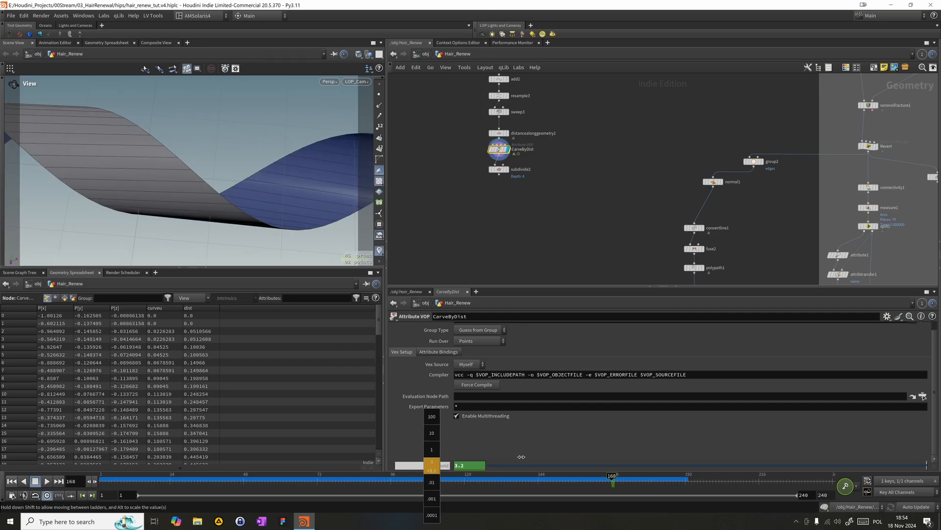
middle_drag(498, 457, 498, 458)
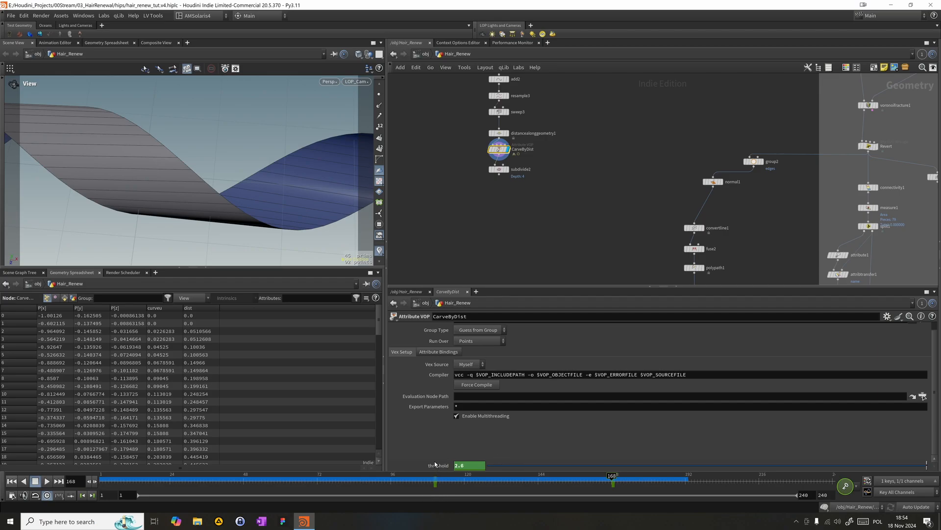
middle_drag(426, 466, 449, 461)
drag(587, 476, 519, 476)
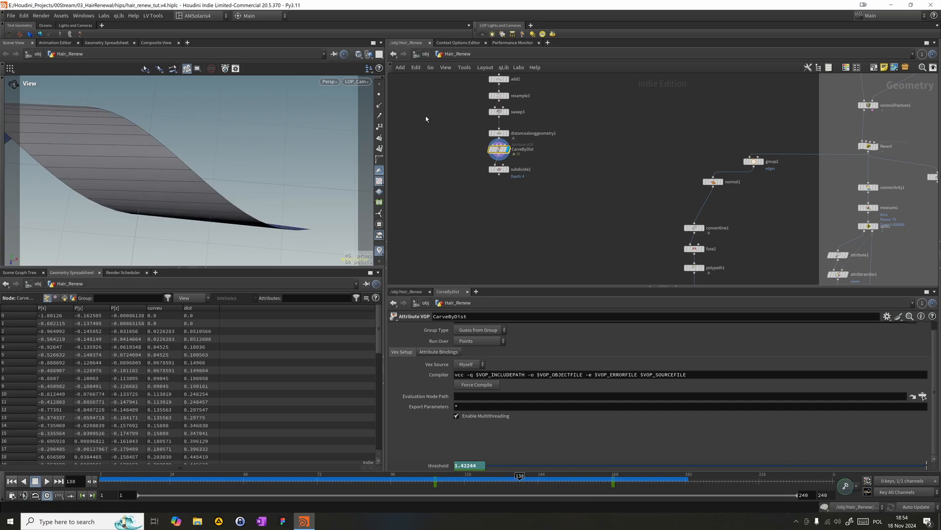
- Set resample3's maximum segment length to 0.0 and bypass the node
click(498, 95)
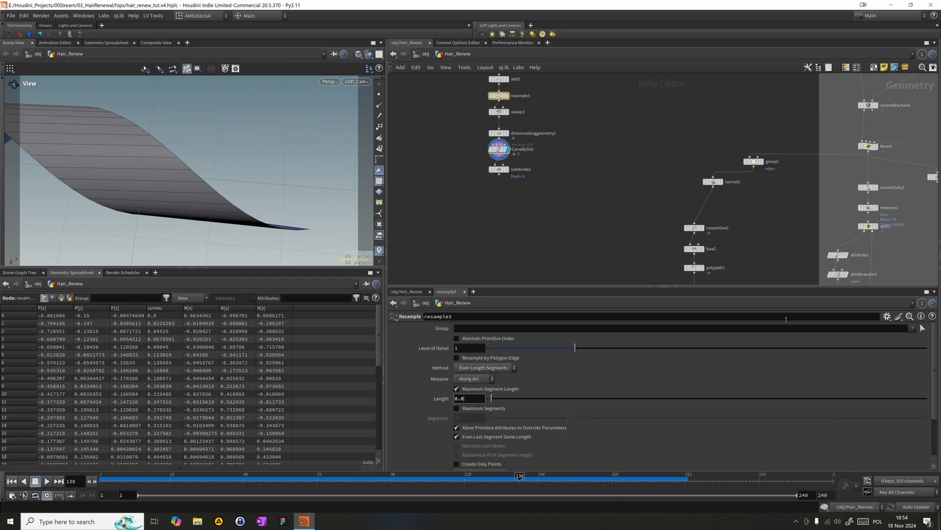
text(0.0)
key(Return)
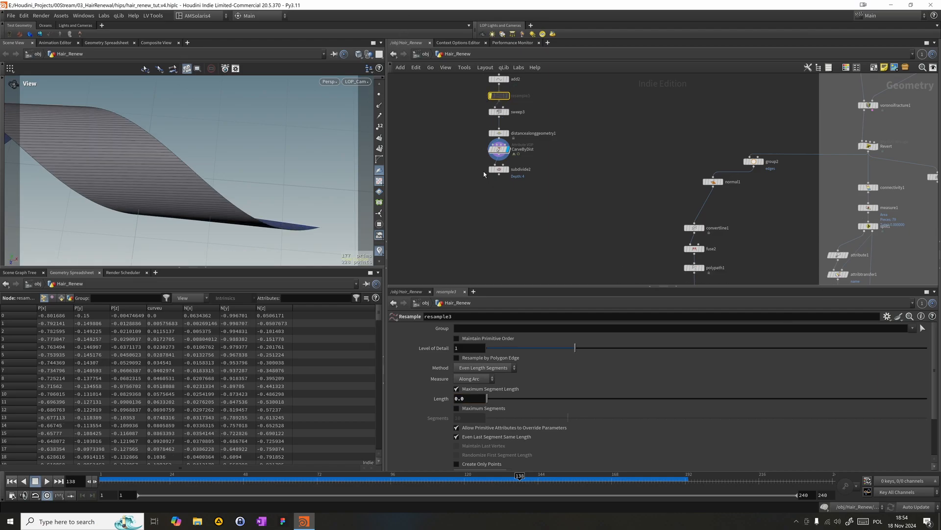
- Select CarveByDist and scrub to frame 150 to check the carving on the denser ribbon
click(497, 150)
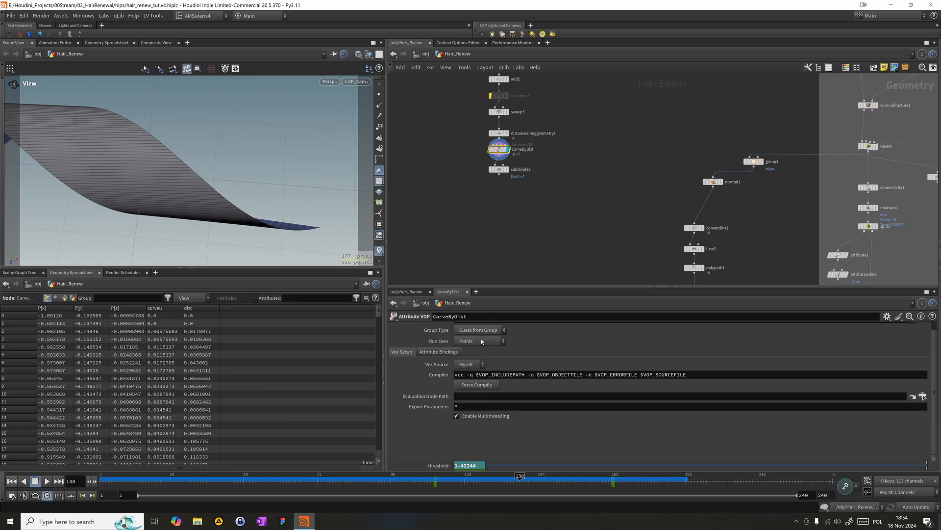
click(469, 488)
drag(468, 488, 556, 484)
scroll(485, 176, down, 3)
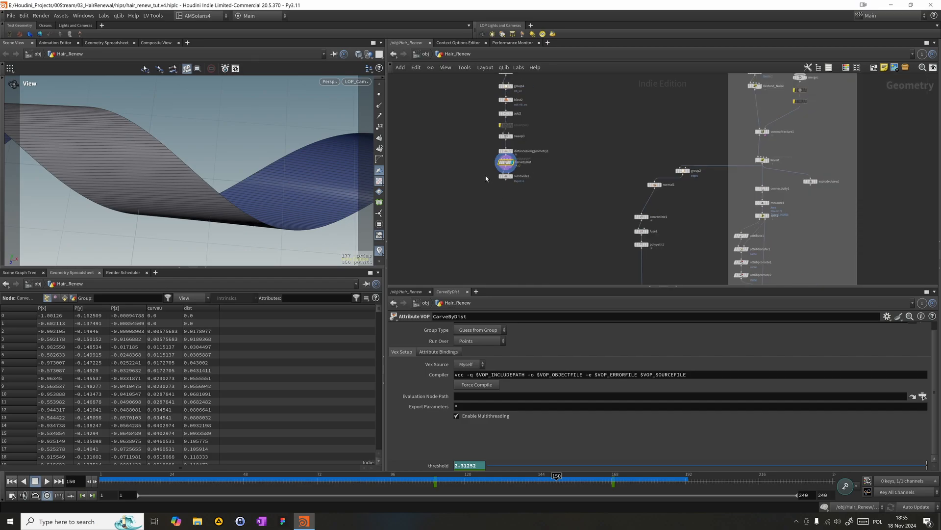
- Display subdivide2 and set its depth to 2
click(509, 127)
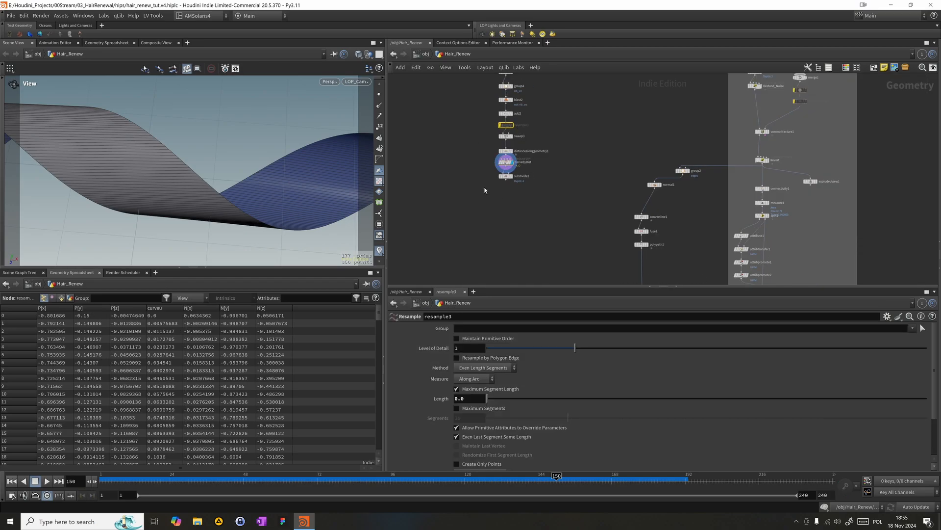
scroll(489, 184, up, 3)
click(528, 170)
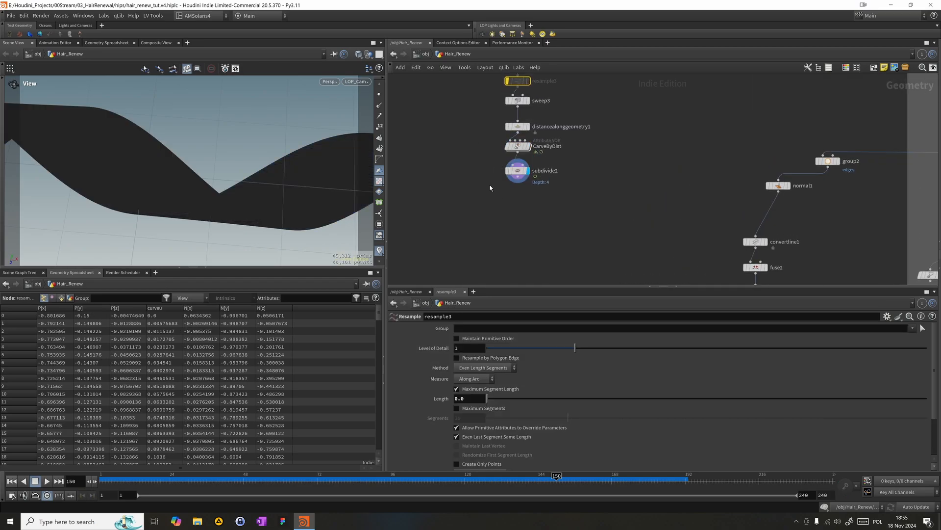
click(516, 170)
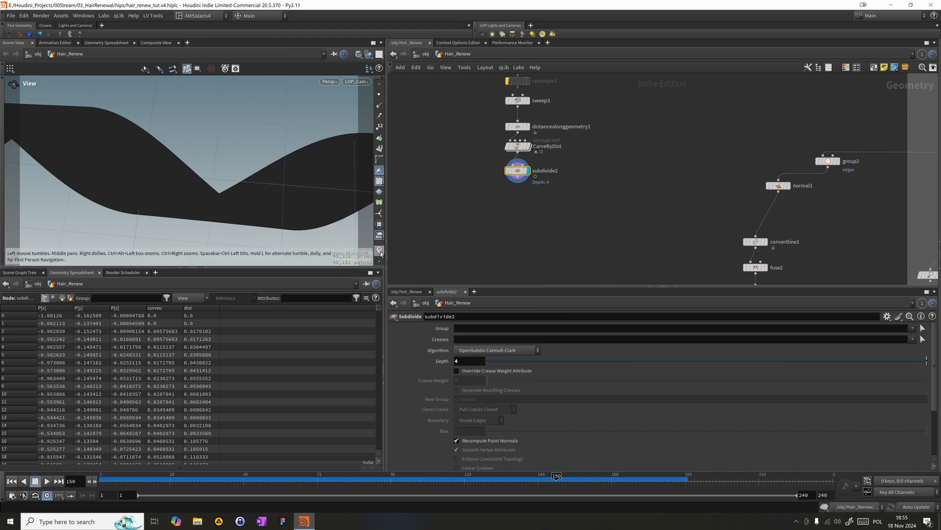
text(2)
key(Return)
middle_drag(431, 226, 464, 197)
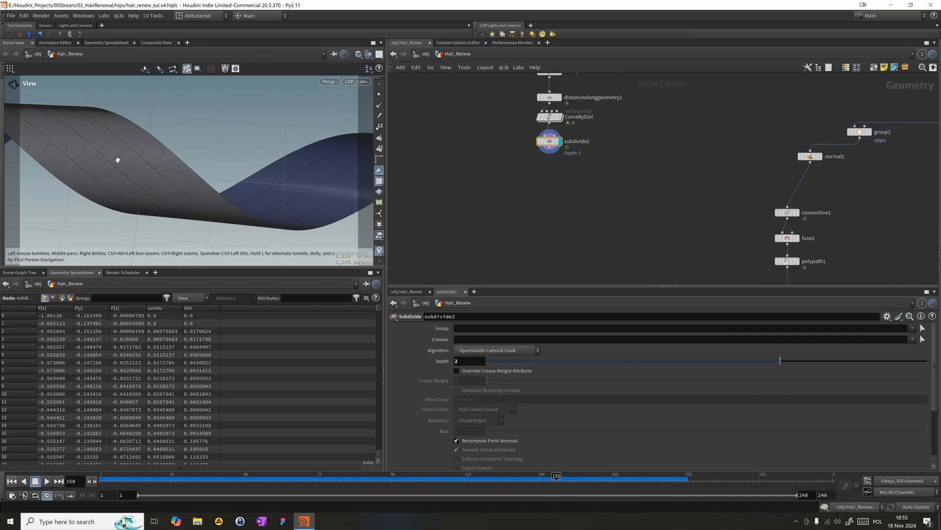
- Add a Line node feeding sweep3's second input
drag(120, 167, 113, 140)
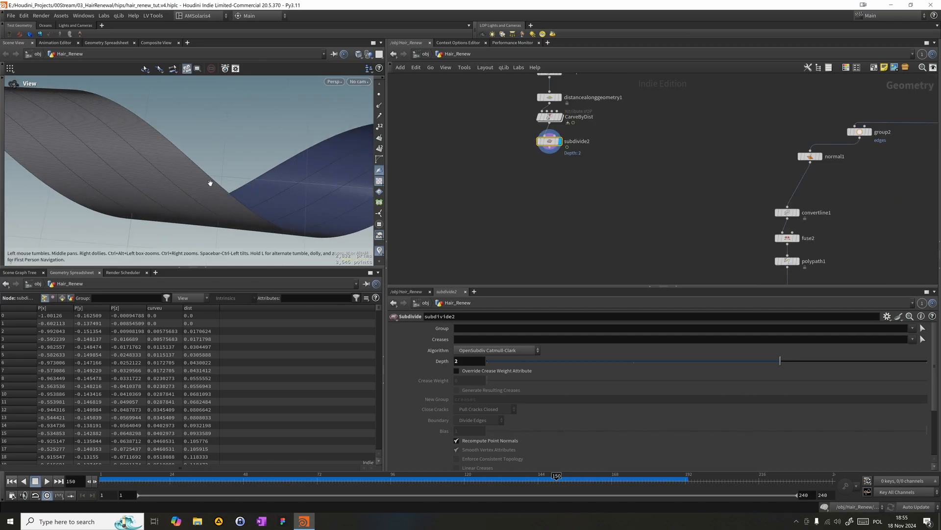
middle_drag(594, 192, 578, 269)
scroll(576, 266, up, 1)
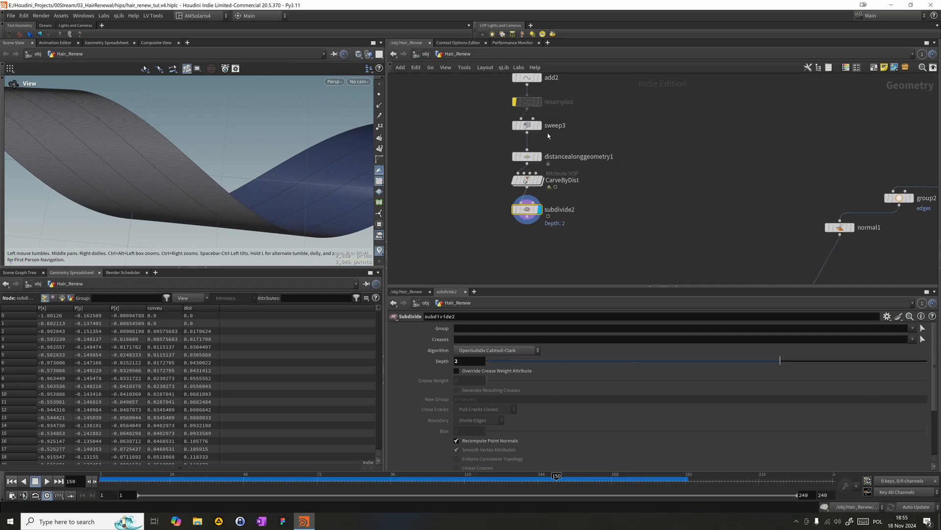
key(Tab)
mouse_move(624, 122)
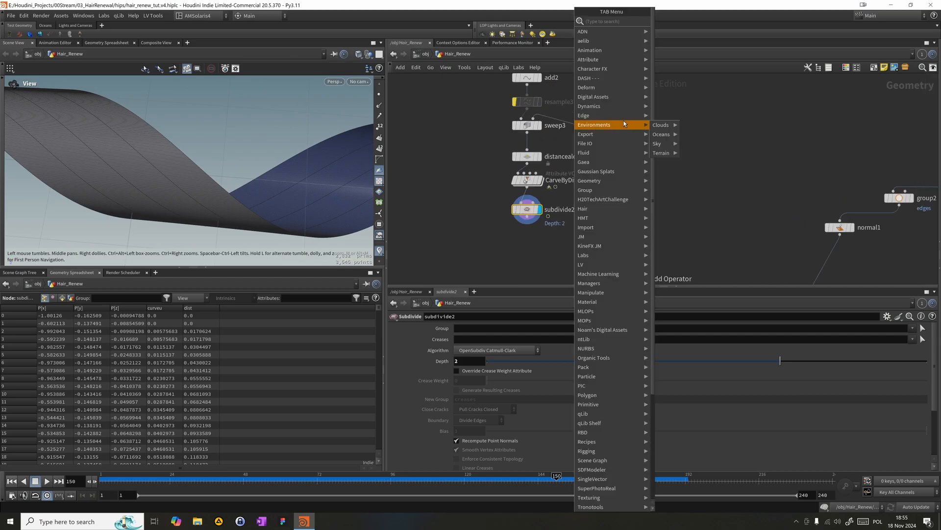
text(line)
key(Return)
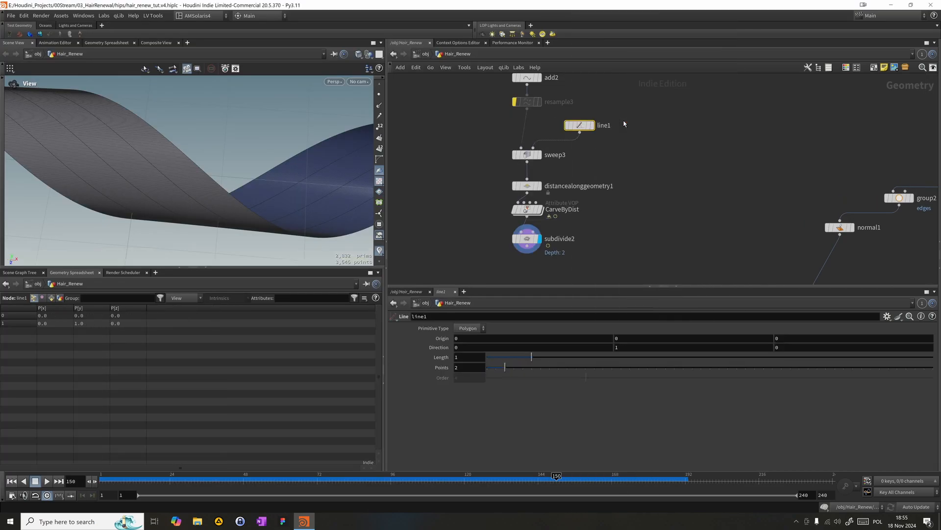
- Set sweep3's surface shape to Second Input Cross Sections and turn off Stretch Around Turns
click(526, 154)
click(469, 372)
click(470, 373)
click(474, 383)
click(475, 383)
click(466, 370)
click(455, 408)
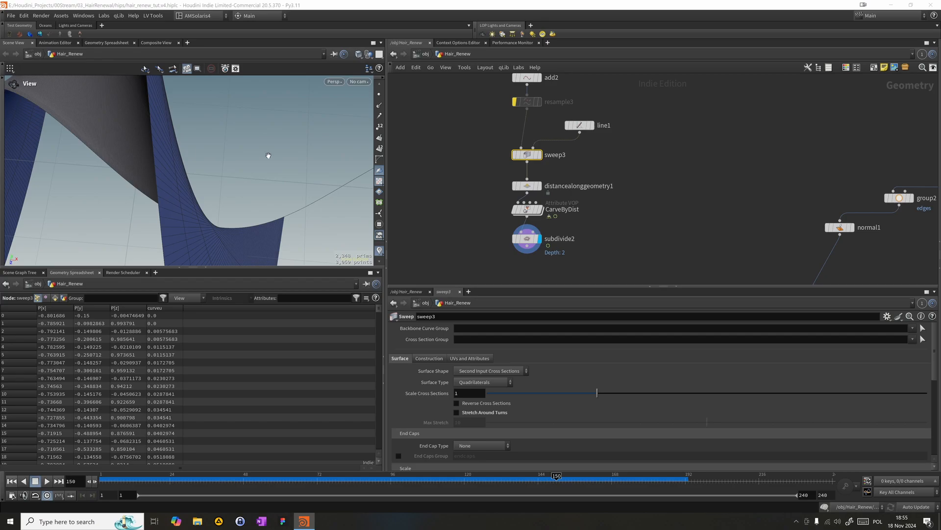
drag(223, 180, 373, 172)
- Set line1's direction to 0, 0, 1 so the cross section runs along Z
click(584, 126)
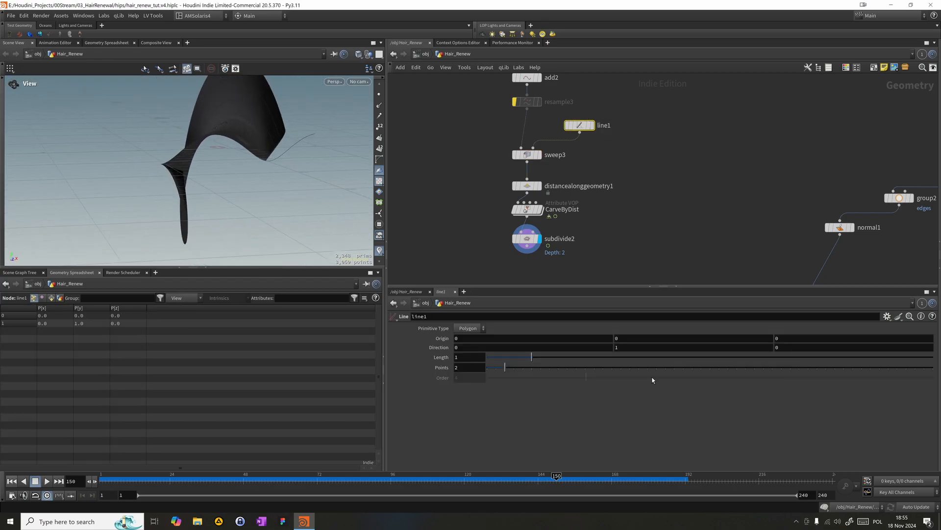
click(777, 347)
text(1)
key(Return)
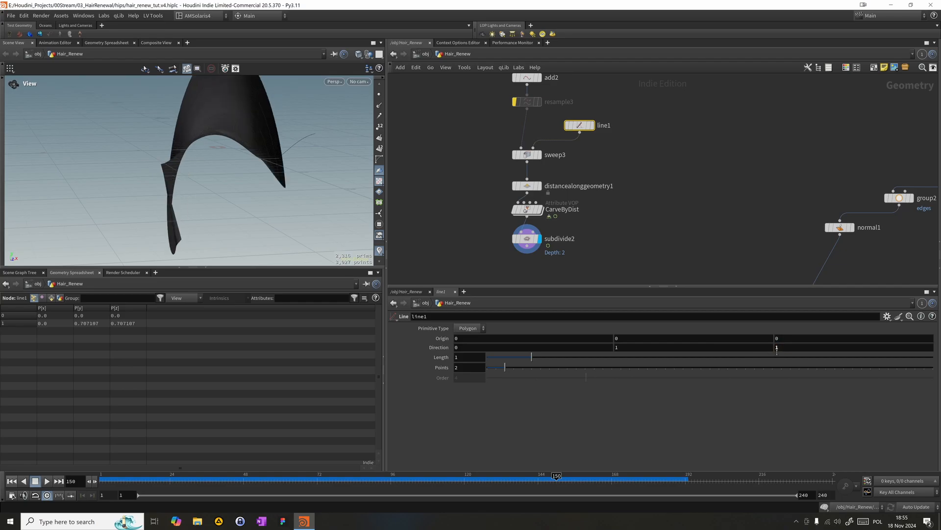
click(697, 347)
text(0)
key(Return)
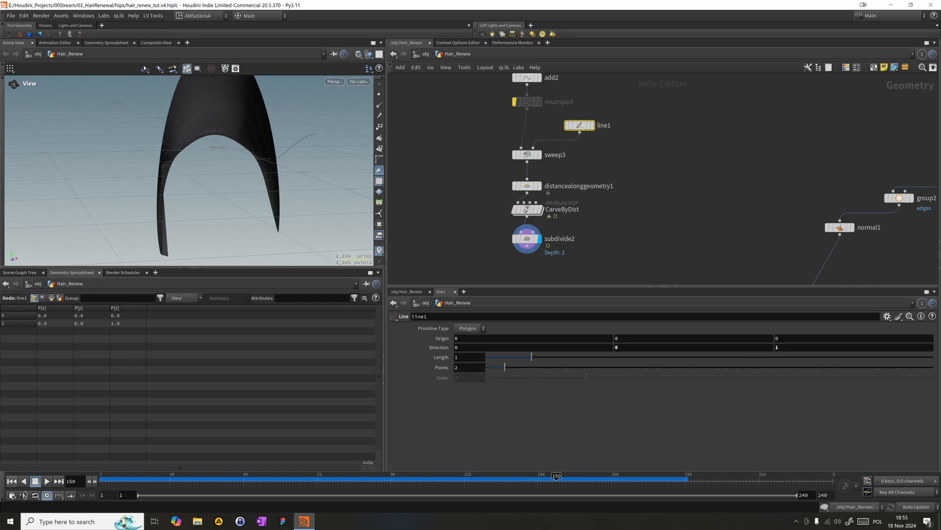
drag(219, 150, 340, 261)
- Try line1's direction at 1, 0, 1 and at 1, 0, 0, and inspect the swept ribbon
click(475, 347)
text(1)
key(Return)
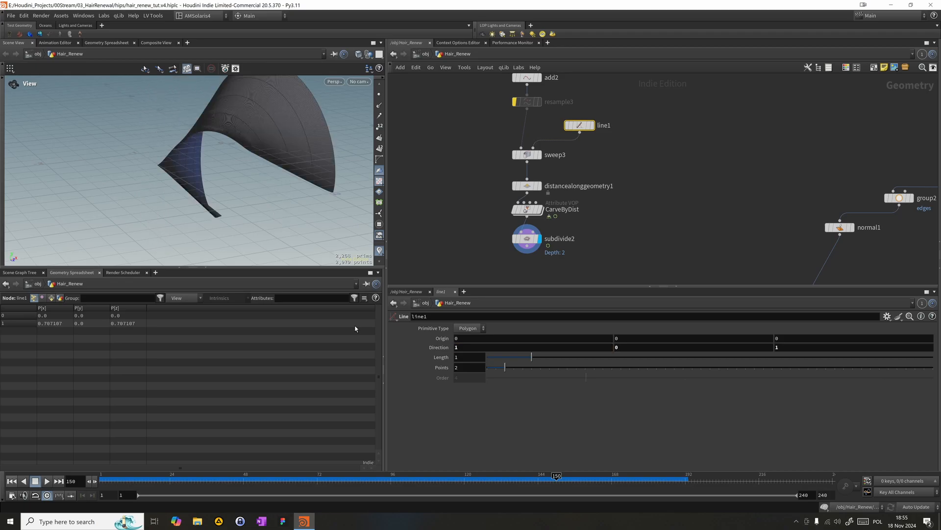
click(805, 347)
text(0)
key(Return)
drag(140, 135, 256, 162)
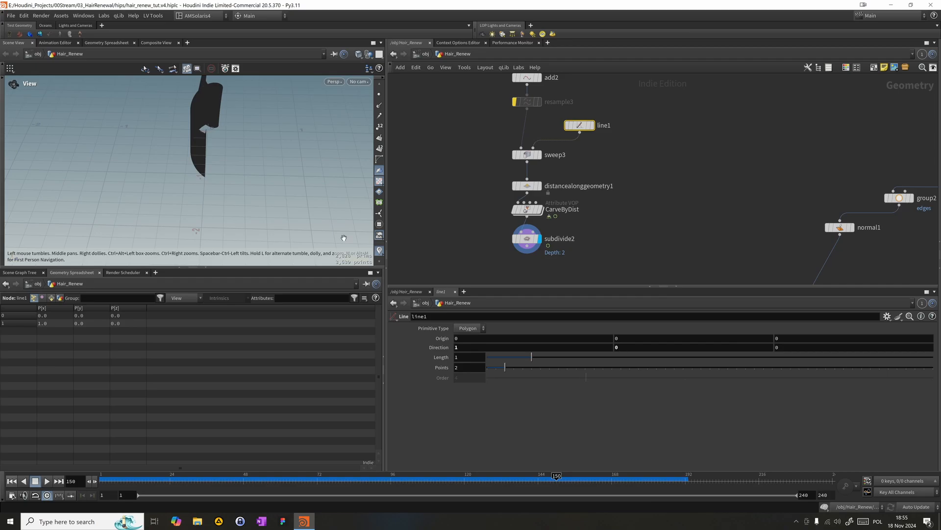
drag(218, 135, 217, 173)
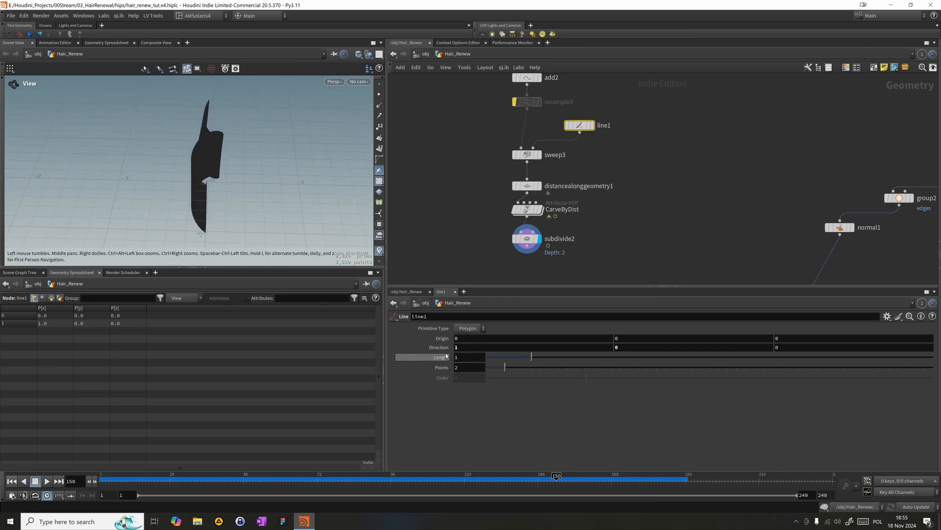
- Display line1 on its own and return its direction to the Z axis (0, 0, 1)
click(592, 125)
drag(582, 130, 586, 121)
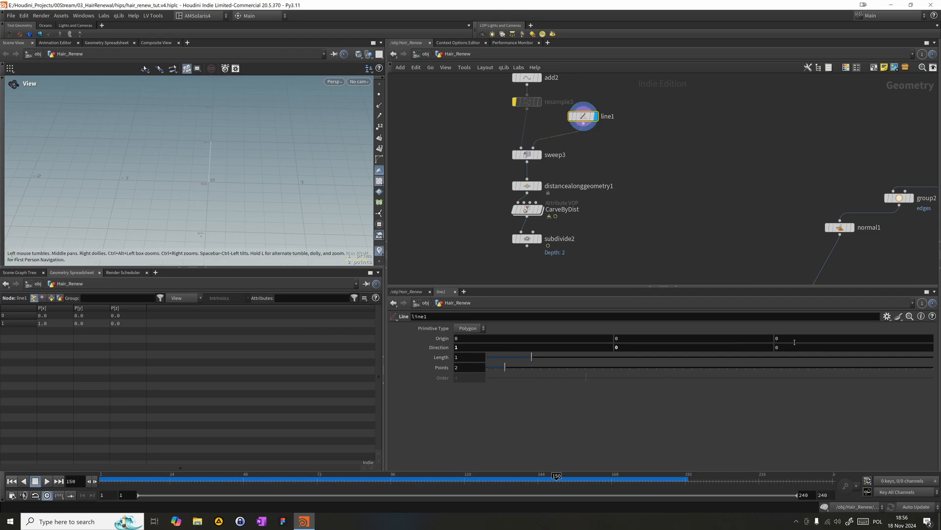
text(1)
key(Return)
drag(466, 347, 214, 352)
text(0)
key(Return)
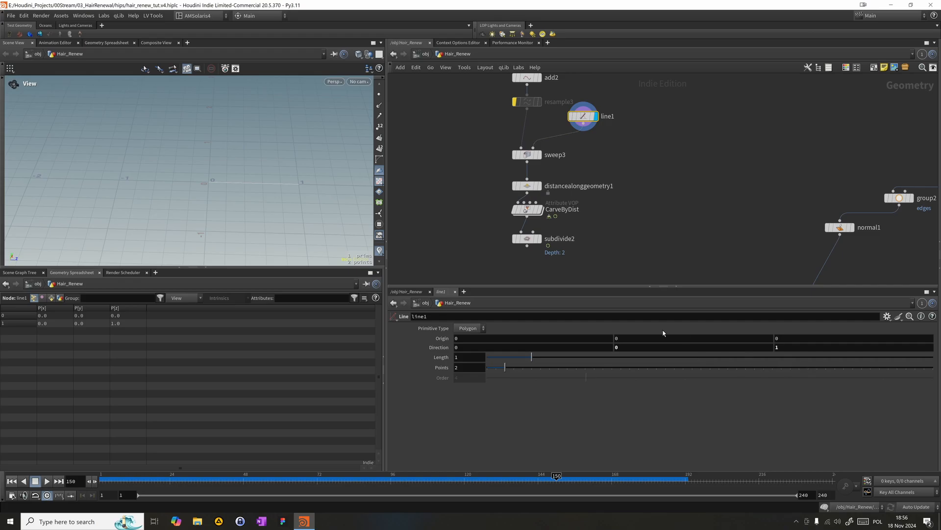
- Centre line1 by setting its Z origin to the expression -ch("dist")*0.5, referencing its length
right_click(436, 357)
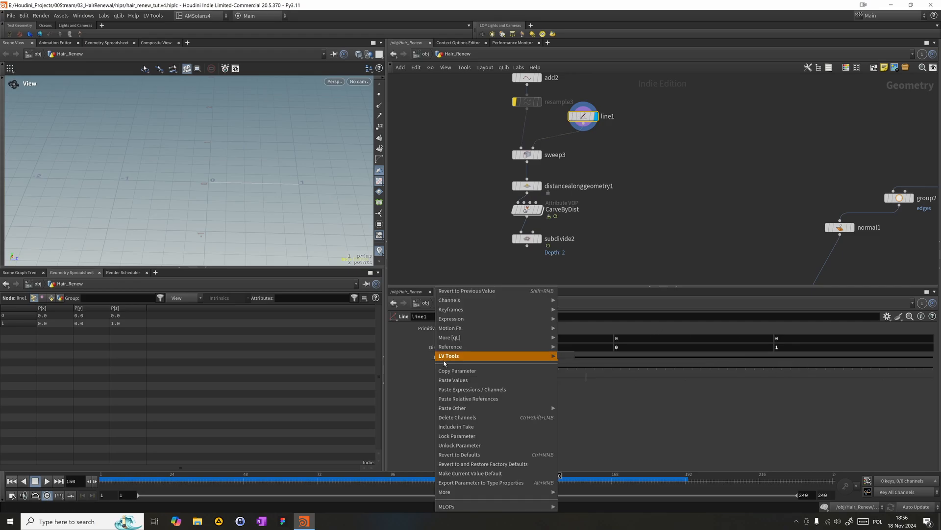
click(457, 370)
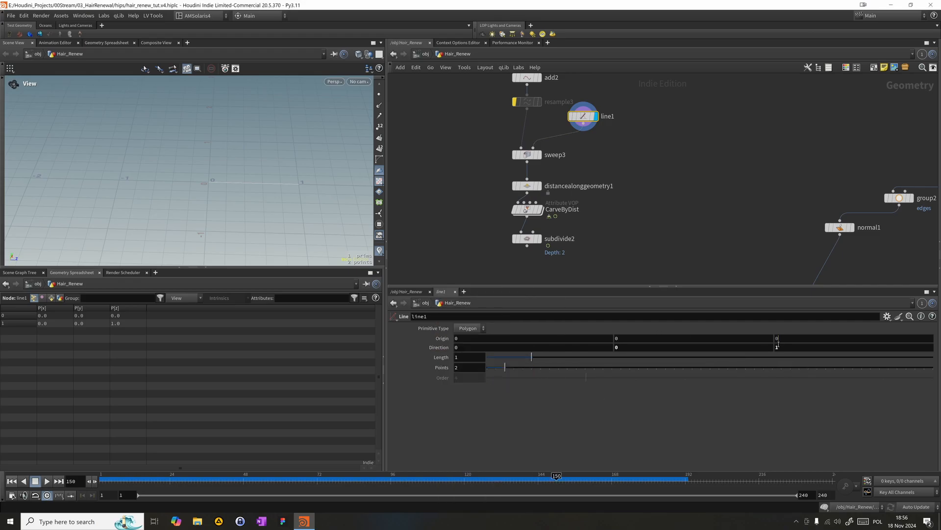
right_click(778, 339)
click(814, 401)
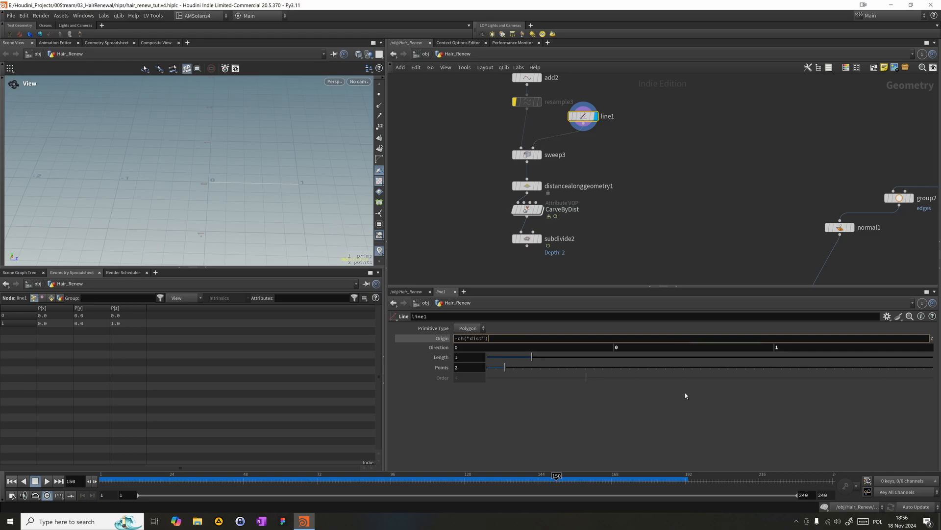
text(.5)
key(Return)
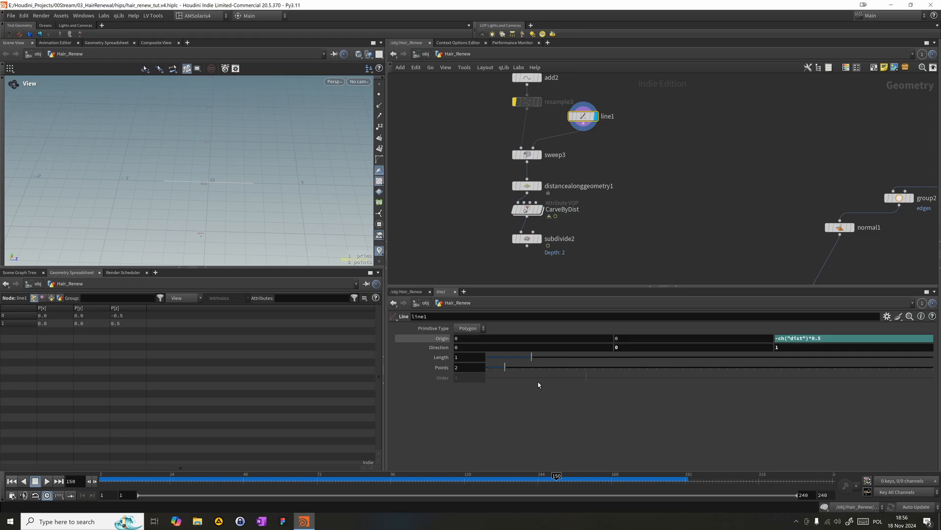
- Display subdivide2, select CarveByDist and scrub to frame 193 to check the carved ribbon
click(537, 238)
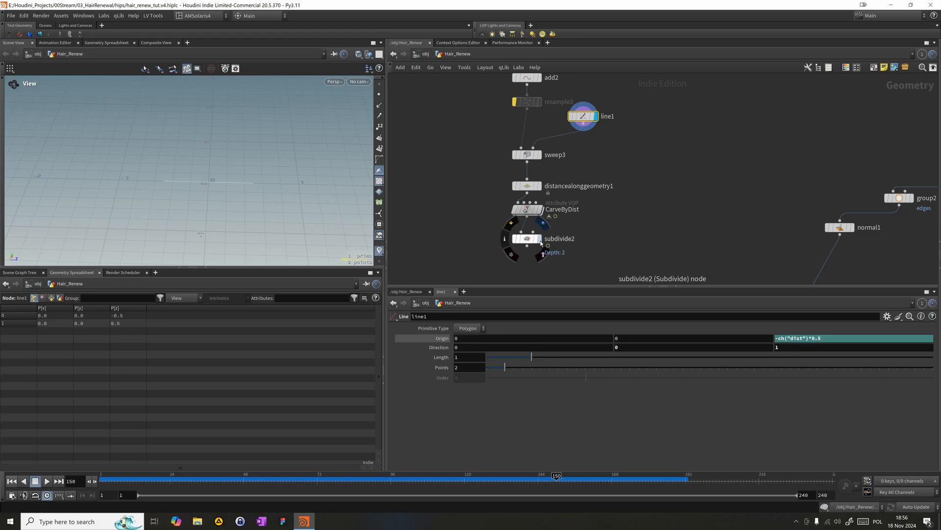
click(527, 209)
drag(356, 193, 241, 167)
drag(505, 481, 689, 481)
mouse_move(269, 153)
mouse_down()
mouse_move(209, 206)
mouse_move(288, 188)
mouse_up()
- Display sweep3, set its roll to 0 and disable Apply Roll or Twist
click(540, 155)
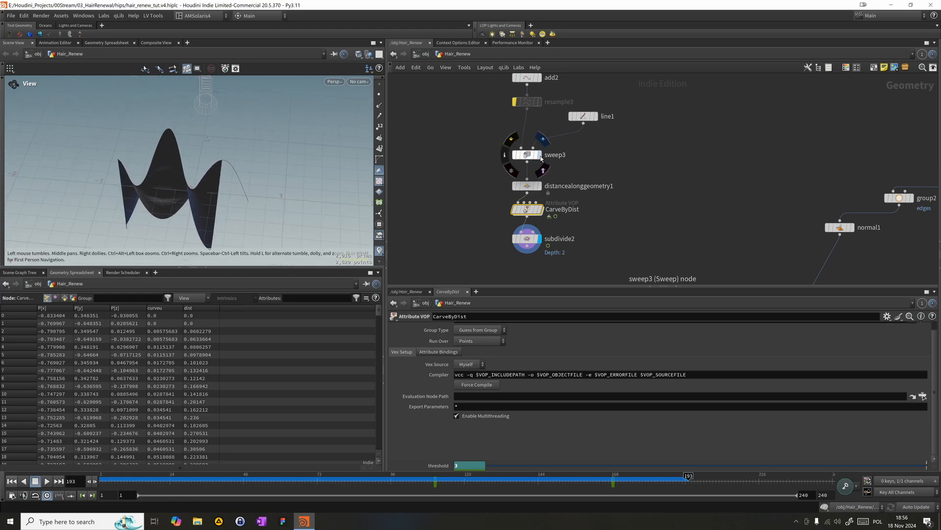
click(527, 154)
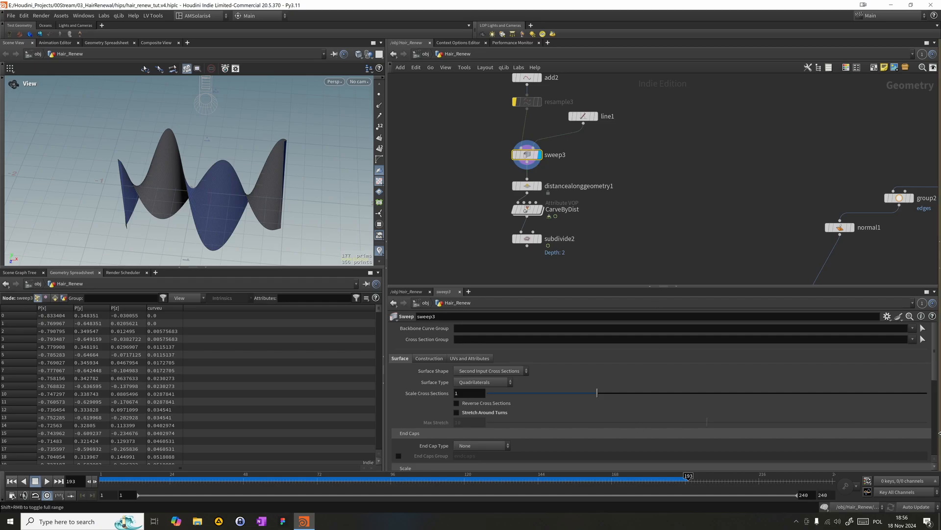
scroll(540, 392, down, 3)
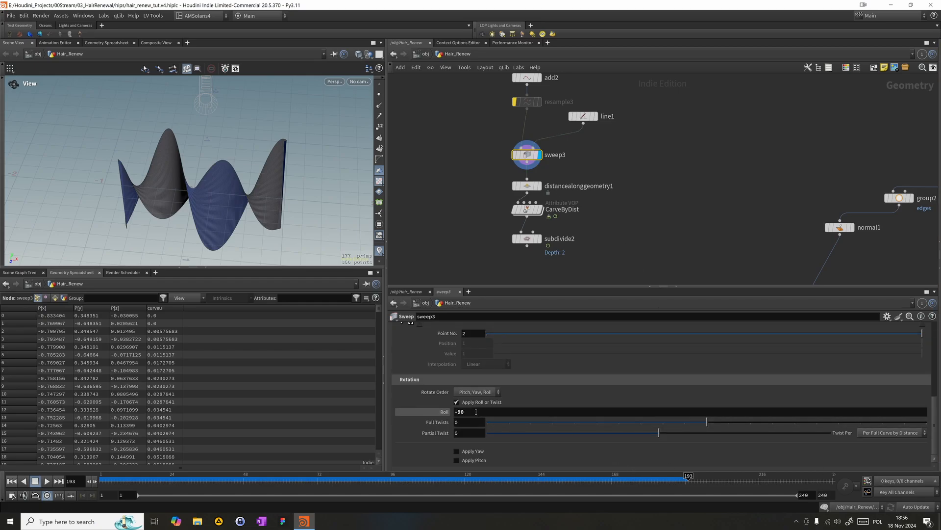
text(0)
key(Return)
click(456, 401)
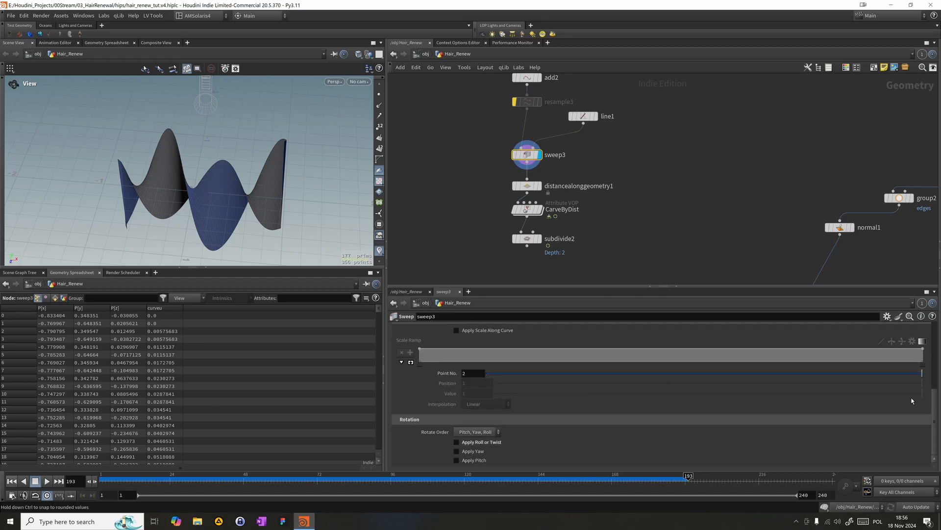
drag(935, 412, 939, 346)
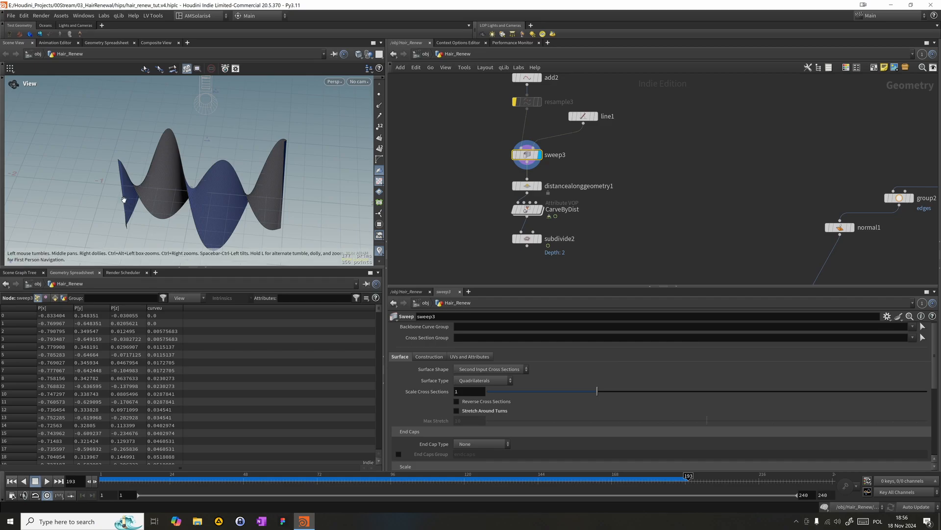
- Shorten line1 to a length of 0.346 to narrow the ribbon
drag(102, 168, 217, 121)
mouse_move(257, 199)
mouse_down()
mouse_move(245, 190)
mouse_move(268, 190)
mouse_up()
click(582, 116)
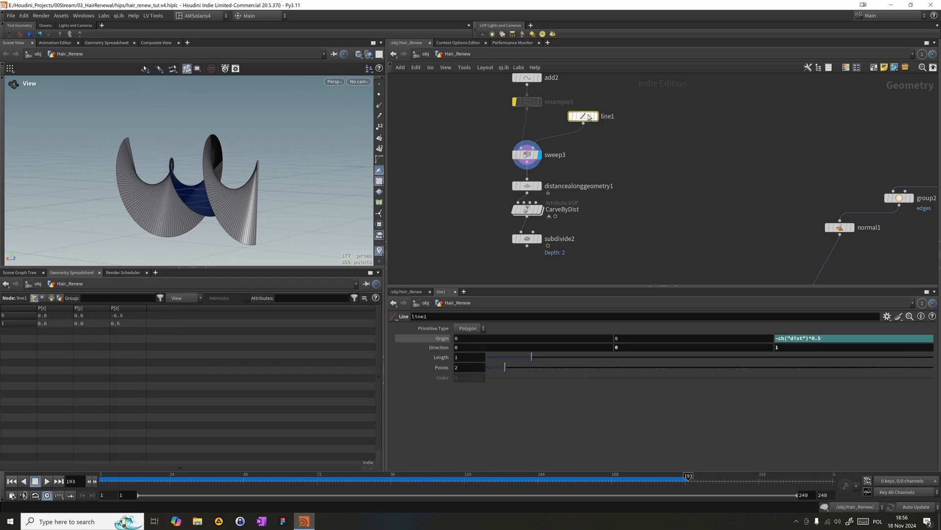
drag(580, 364, 503, 360)
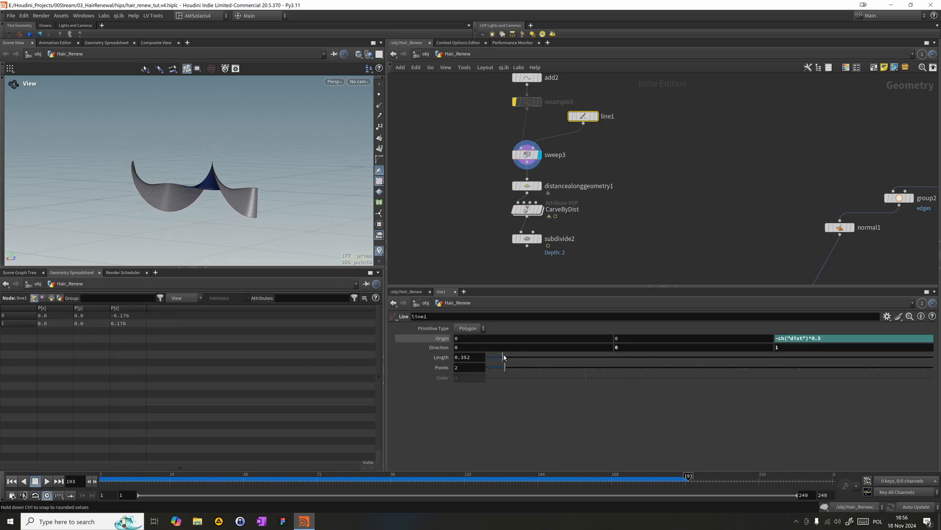
drag(285, 231, 350, 167)
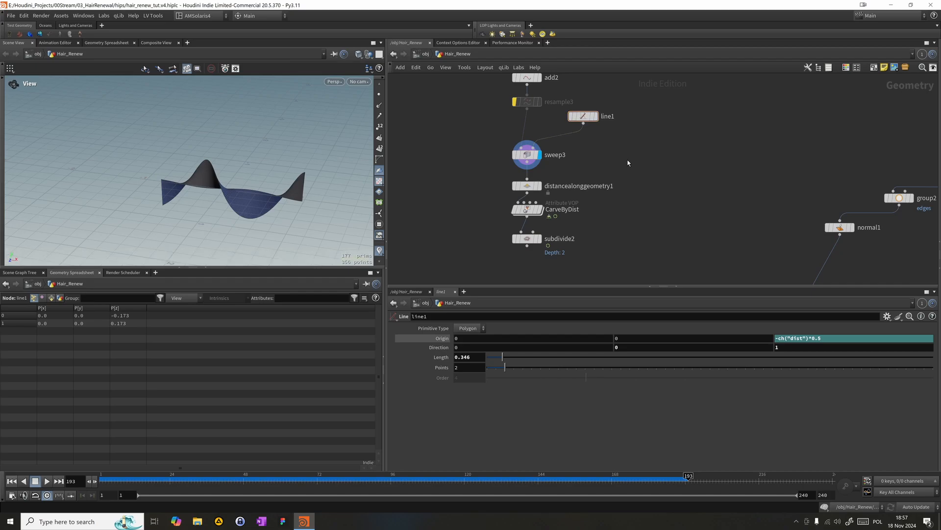
- Insert a Transform node between line1 and sweep3
key(Tab)
key(Escape)
key(Tab)
text(trans)
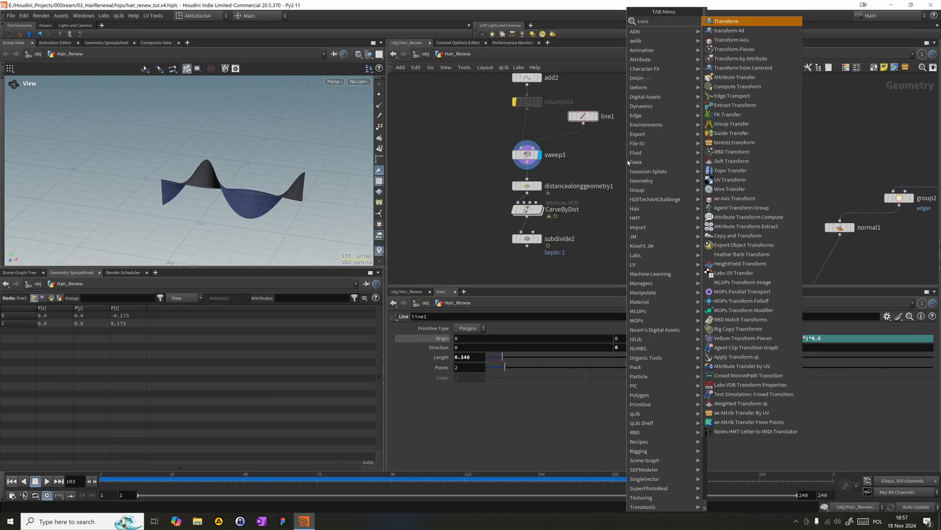
key(Return)
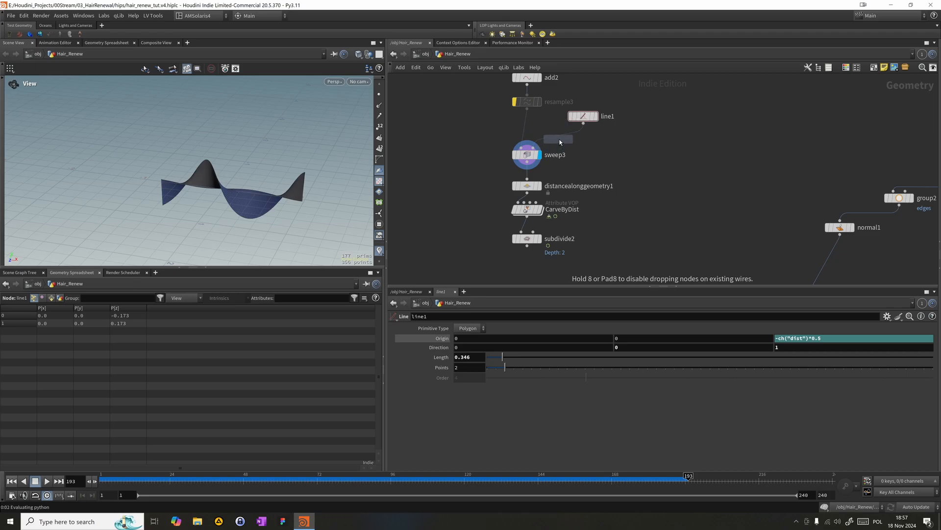
click(559, 139)
drag(567, 148, 589, 147)
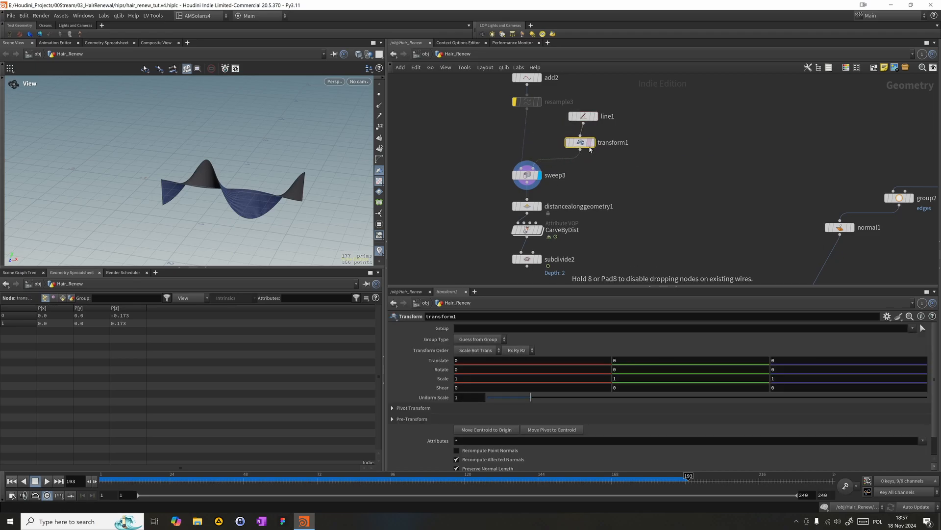
- Set transform1's Y rotation to 90 and inspect the reoriented ribbon from several angles
click(620, 372)
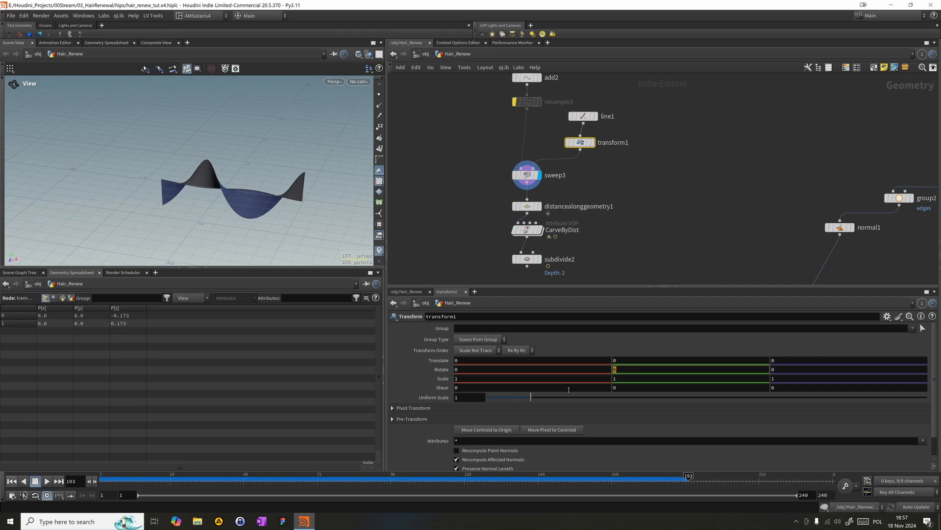
text(98)
key(BackSpace)
text(0)
key(Return)
drag(213, 141, 345, 180)
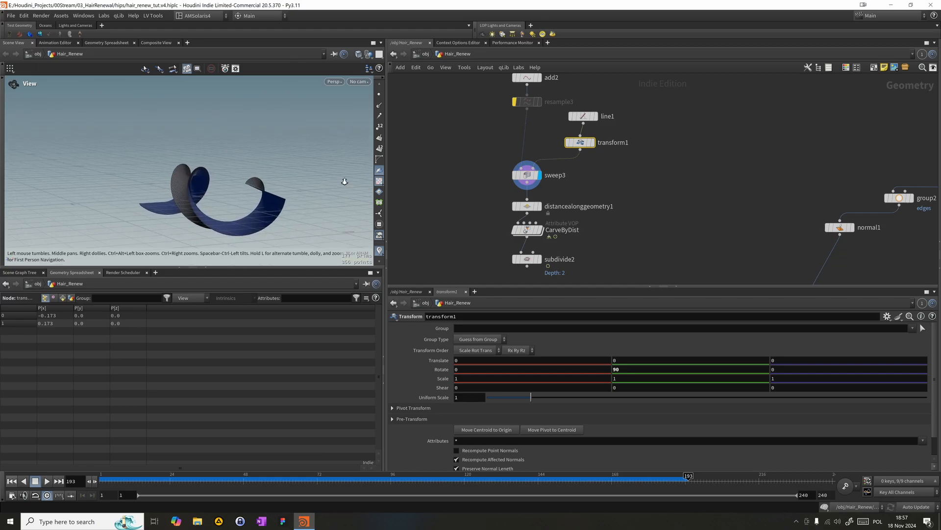
right_drag(345, 181, 295, 196)
mouse_move(295, 197)
mouse_down()
mouse_move(274, 202)
mouse_move(313, 207)
mouse_move(148, 149)
mouse_move(238, 146)
mouse_move(161, 207)
mouse_move(165, 156)
mouse_move(206, 186)
mouse_move(248, 168)
mouse_move(269, 172)
mouse_move(196, 189)
mouse_move(166, 141)
mouse_move(139, 122)
mouse_move(237, 143)
mouse_move(233, 136)
mouse_move(302, 191)
mouse_up()
drag(250, 159, 193, 130)
middle_drag(135, 184, 195, 169)
drag(195, 169, 331, 170)
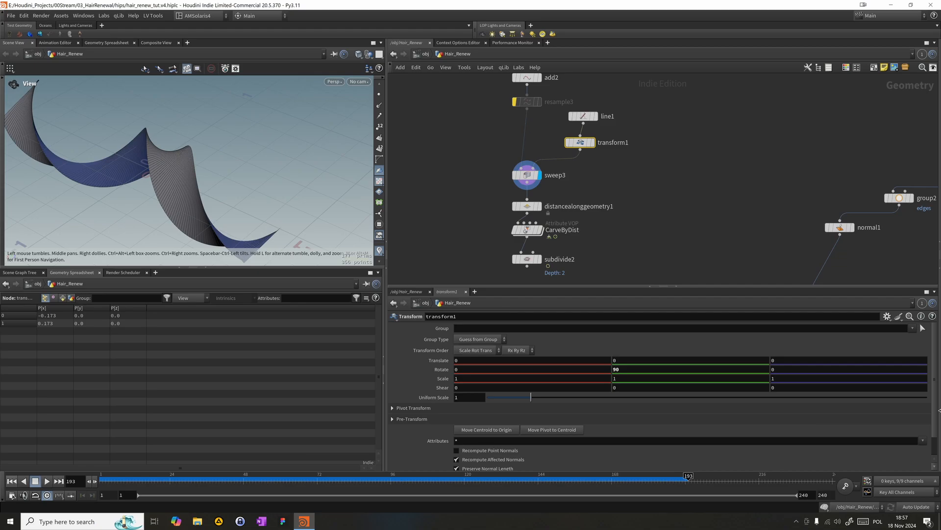
- Enable Apply Roll or Twist on sweep3 and set the roll to -75
scroll(936, 396, down, 1)
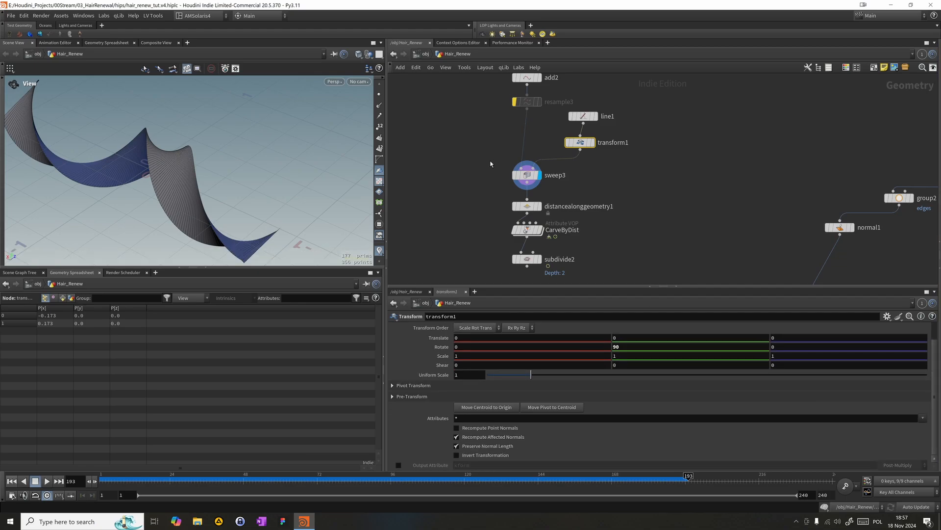
click(549, 178)
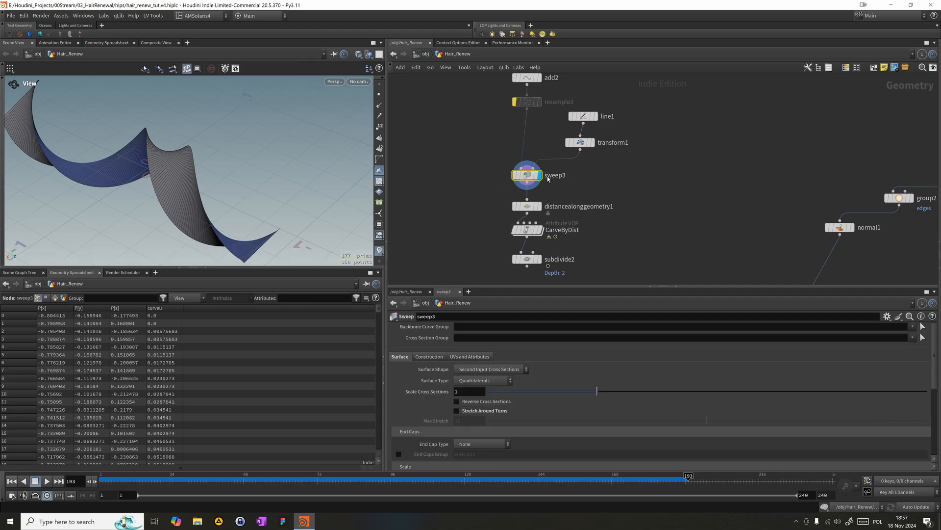
scroll(936, 392, down, 6)
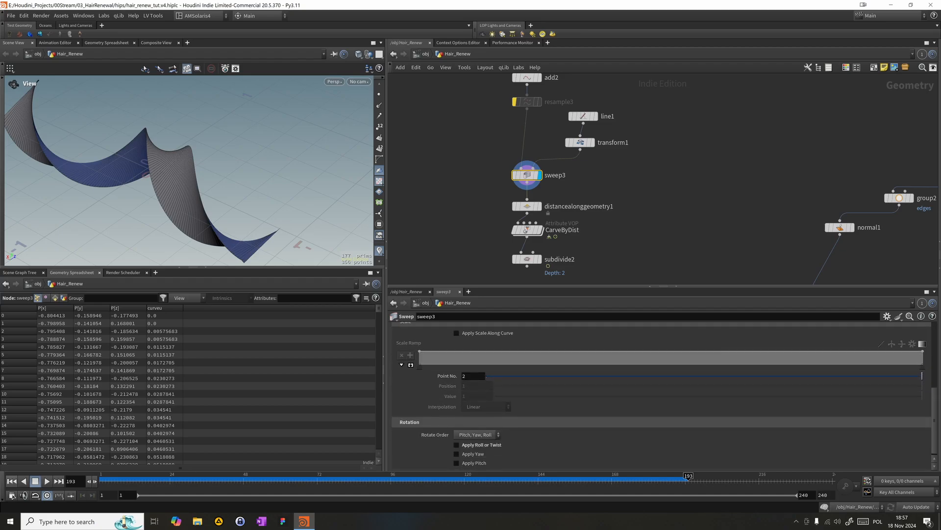
click(473, 446)
drag(683, 455, 561, 459)
double_click(468, 455)
text(-75)
key(Return)
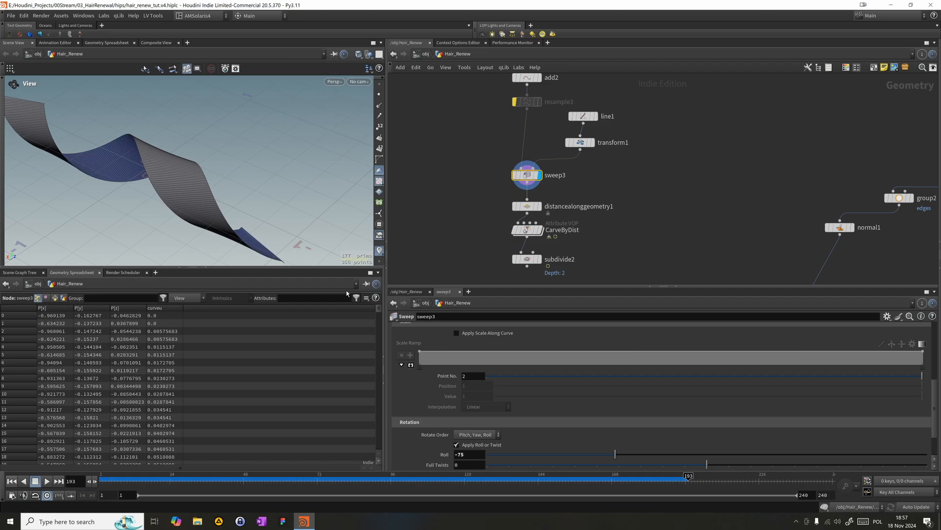
- Enable Stretch Around Turns on sweep3 with a max stretch of 1 and inspect the ribbon's ends
mouse_move(147, 179)
mouse_down()
mouse_move(101, 160)
mouse_move(152, 143)
mouse_move(57, 143)
mouse_move(101, 195)
mouse_up()
right_drag(102, 194, 210, 213)
drag(80, 200, 42, 187)
drag(936, 410, 934, 341)
click(478, 411)
click(480, 412)
click(481, 413)
drag(509, 423, 404, 419)
drag(96, 165, 91, 225)
middle_drag(127, 234, 119, 191)
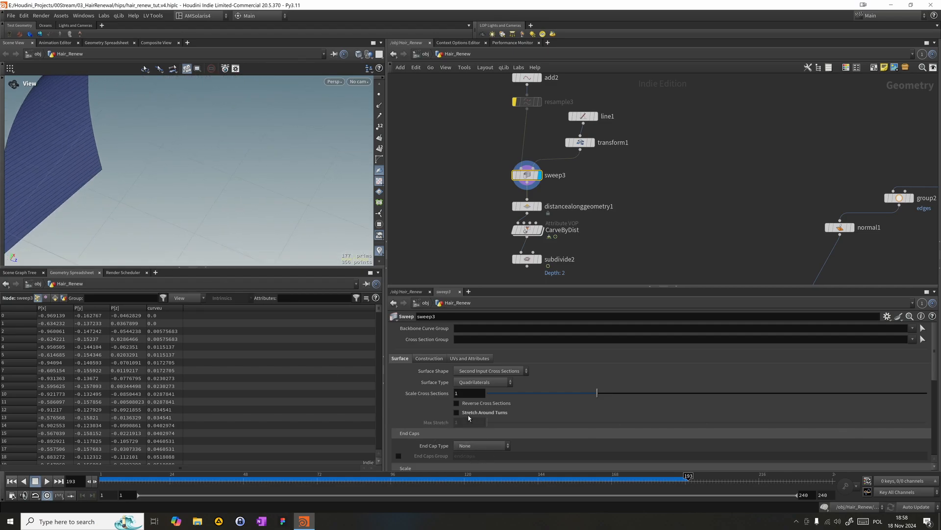
drag(66, 152, 195, 139)
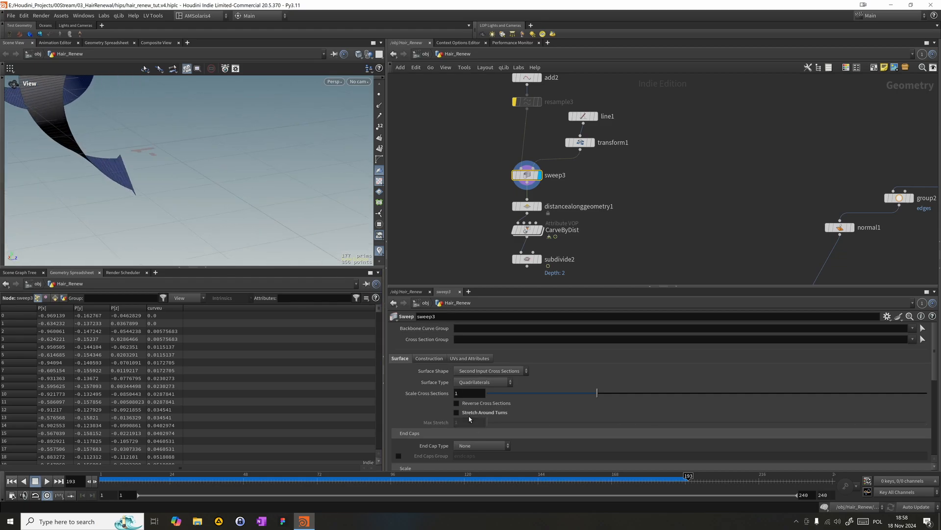
drag(244, 209, 150, 138)
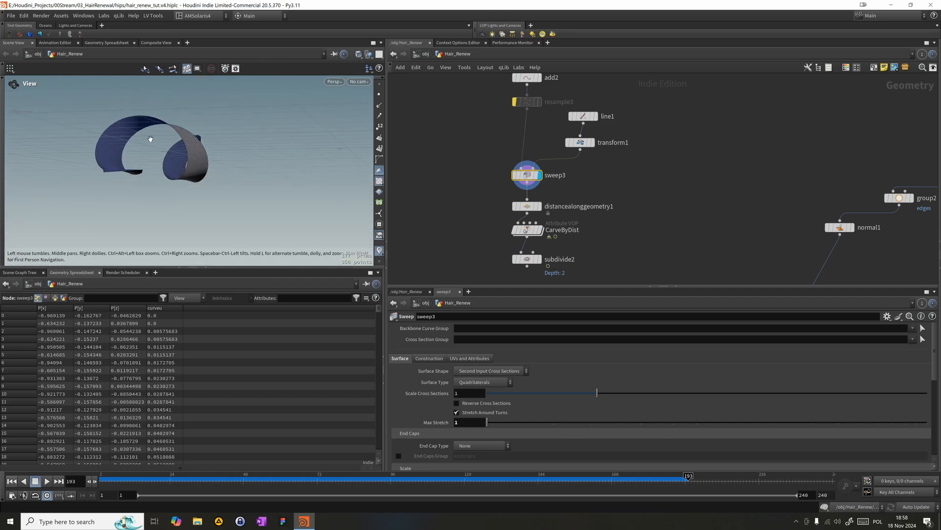
- Display subdivide2 and move it slightly farther below CarveByDist
click(540, 259)
click(539, 263)
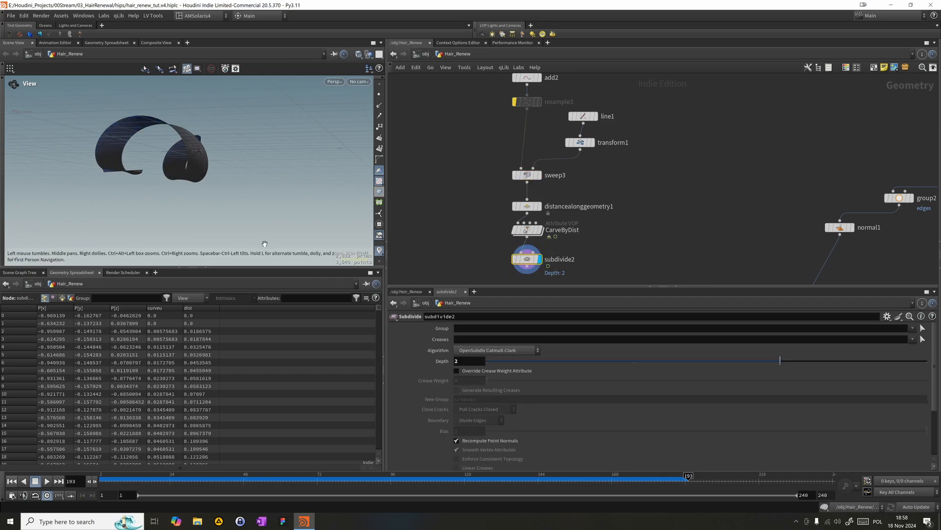
middle_drag(487, 275, 483, 220)
middle_drag(462, 257, 481, 231)
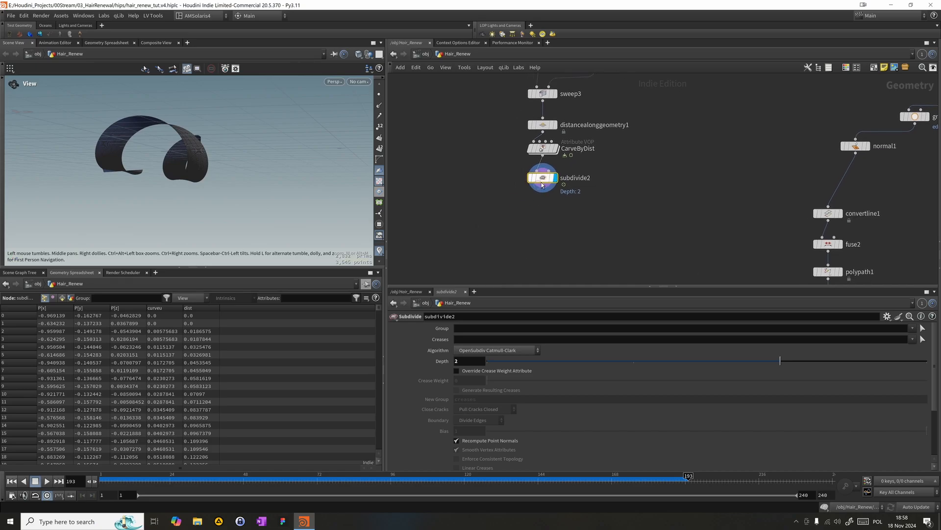
drag(541, 185, 538, 190)
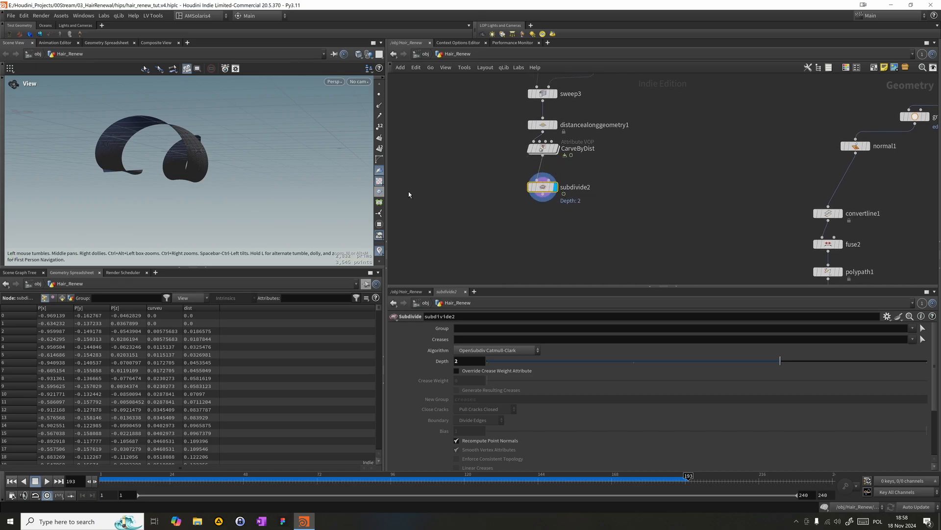
- Add a Group Create node beside subdivide2 and feed it from CarveByDist's output
key(Tab)
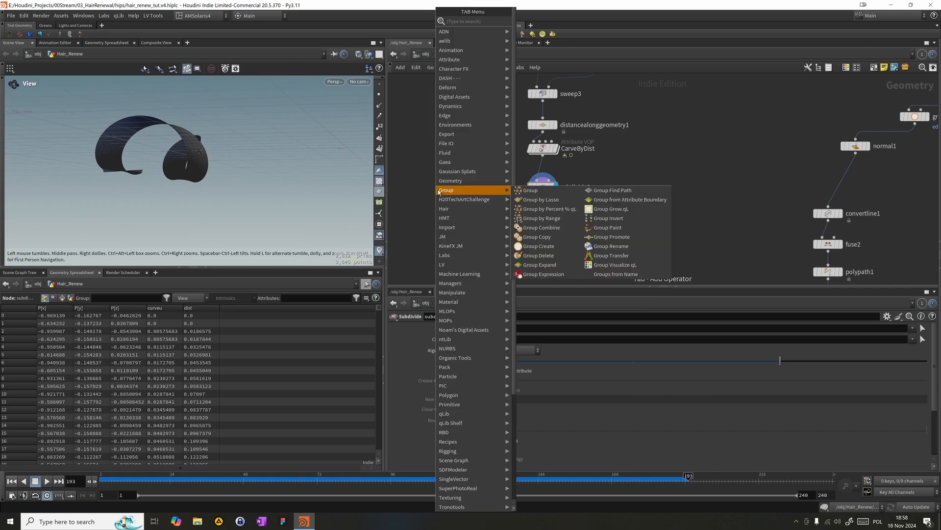
text(gro)
key(Return)
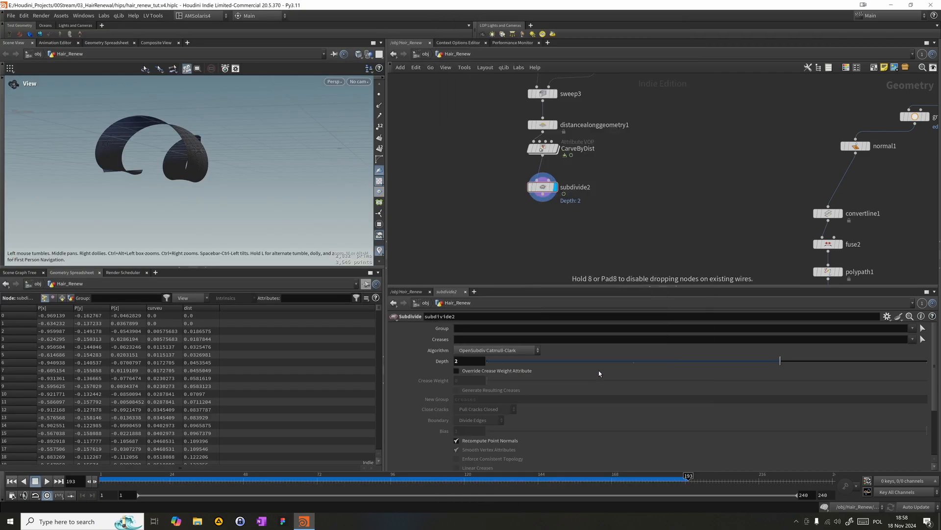
click(431, 205)
drag(433, 199, 543, 156)
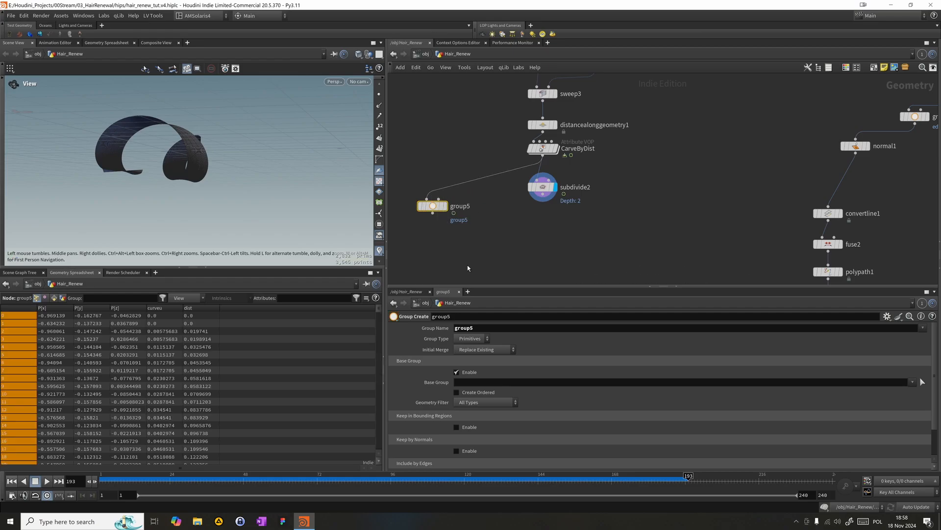
- Set the new group node's type to Edges and name the group edges
click(472, 338)
click(471, 359)
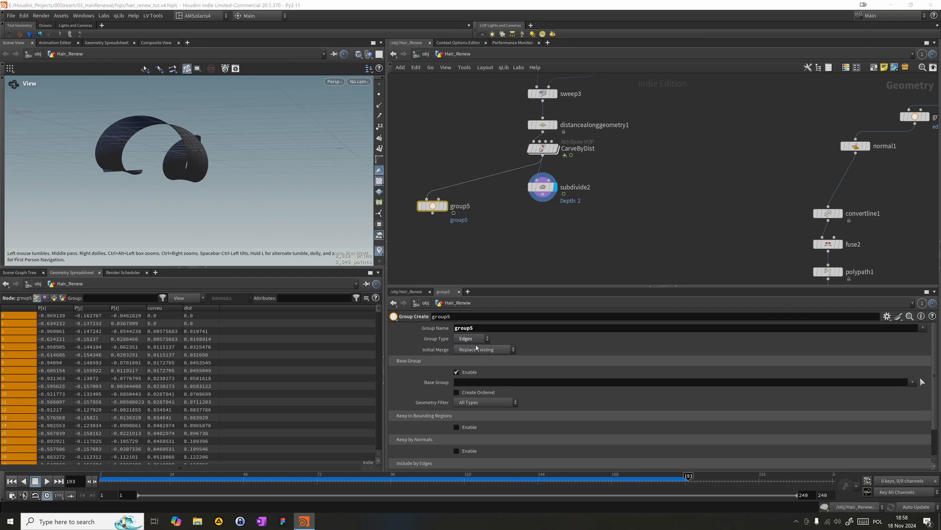
double_click(481, 329)
text(ed)
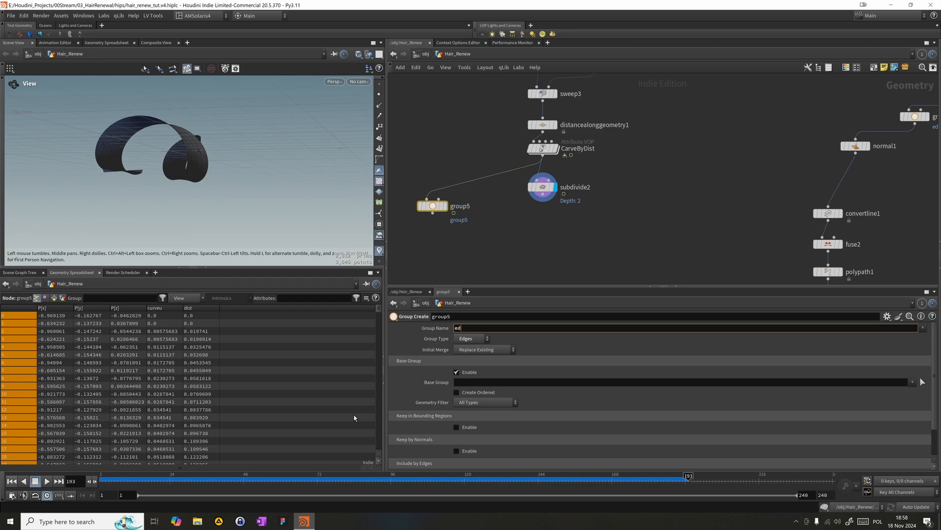
text(ges)
key(Return)
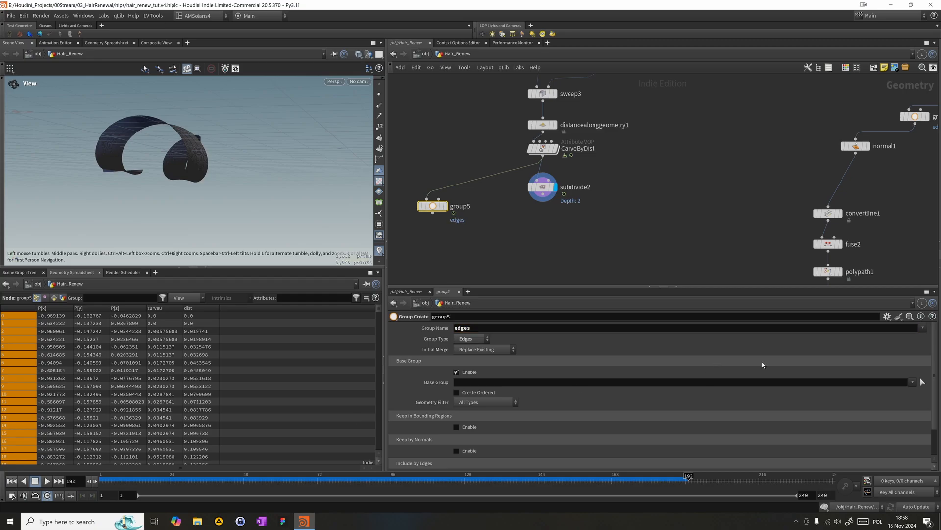
- Restrict group5 to unshared edges by replacing its base group with Include by Edges, and display the node
click(456, 372)
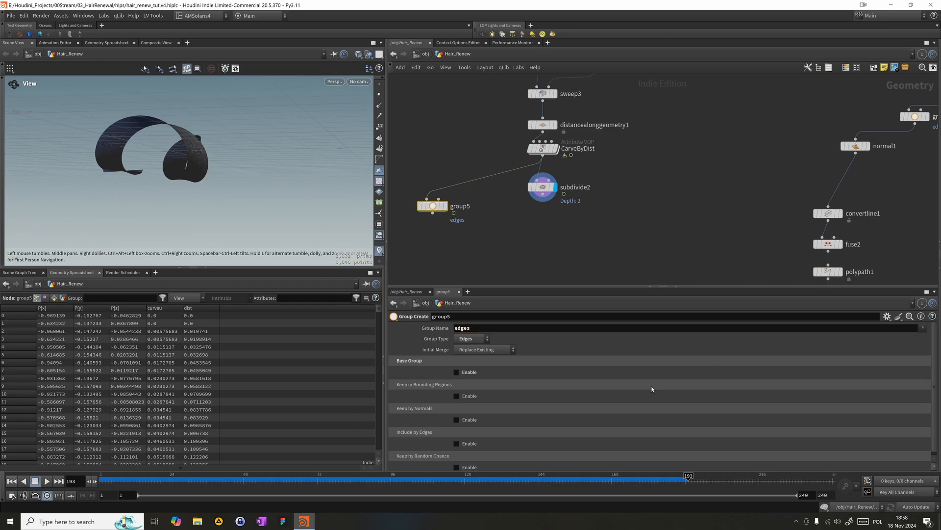
click(456, 440)
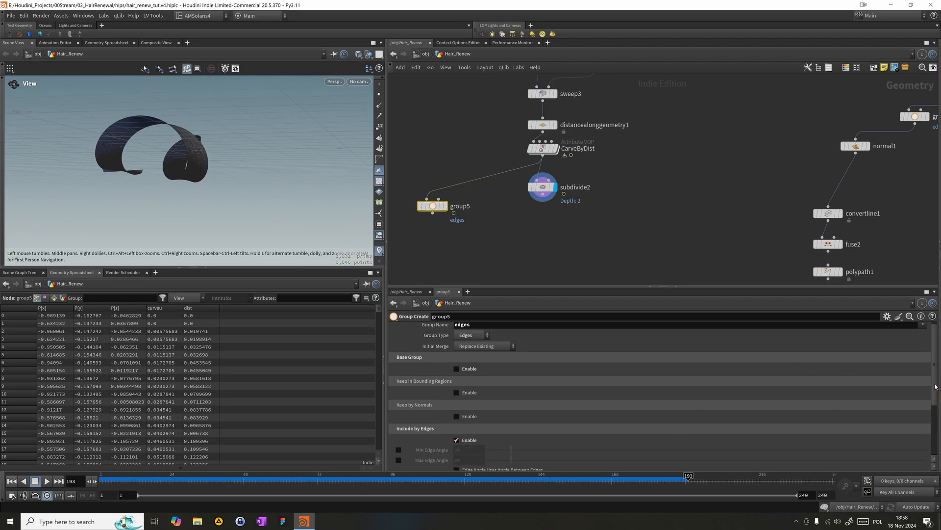
scroll(736, 456, down, 3)
click(475, 433)
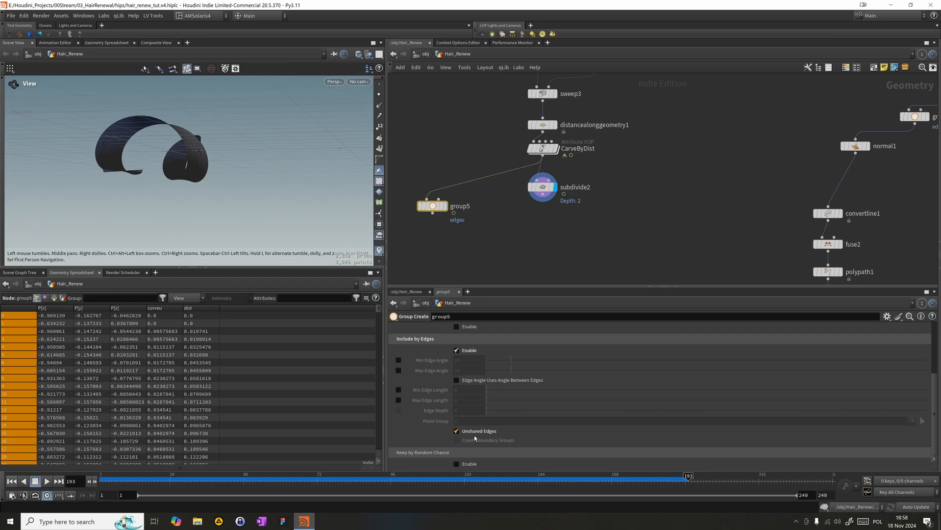
click(443, 210)
drag(438, 208, 432, 189)
drag(121, 182, 66, 118)
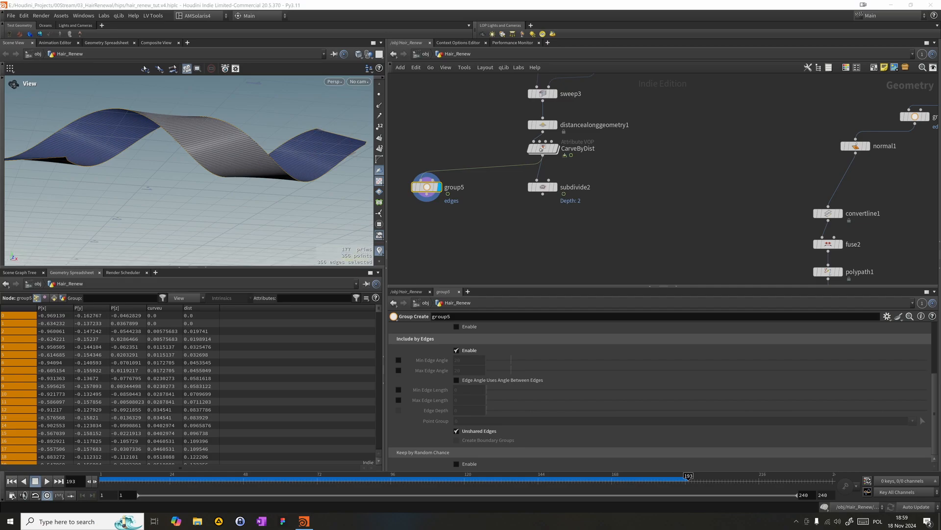
- Add a Convert Line node below group5, connect it to the group output and display it
key(Tab)
text(conve)
key(Down)
key(Return)
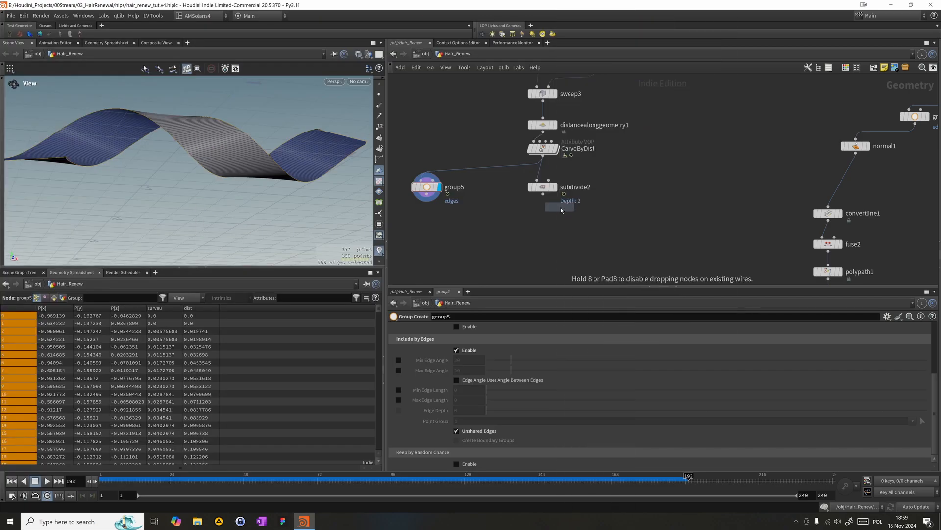
click(450, 225)
drag(426, 194, 438, 218)
click(460, 225)
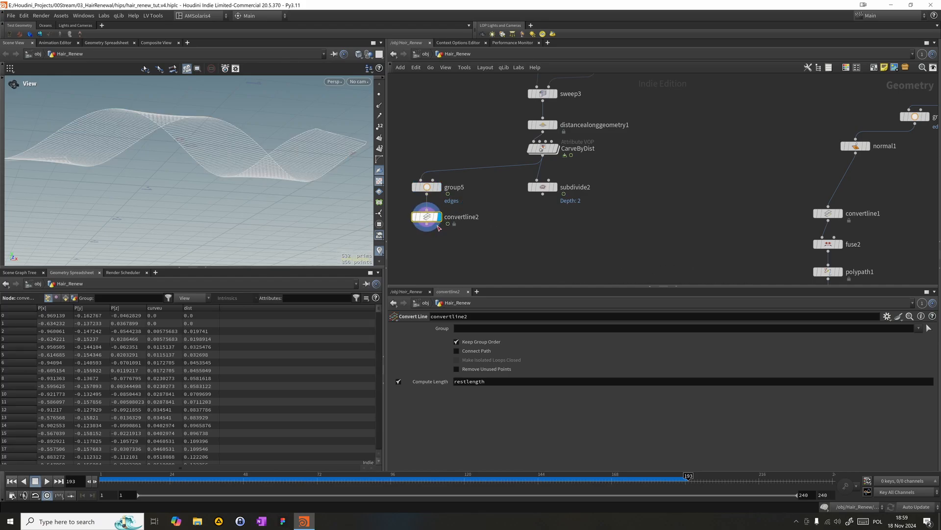
- Limit convertline2 to the edges group and disable Compute Length
click(519, 328)
text(edges)
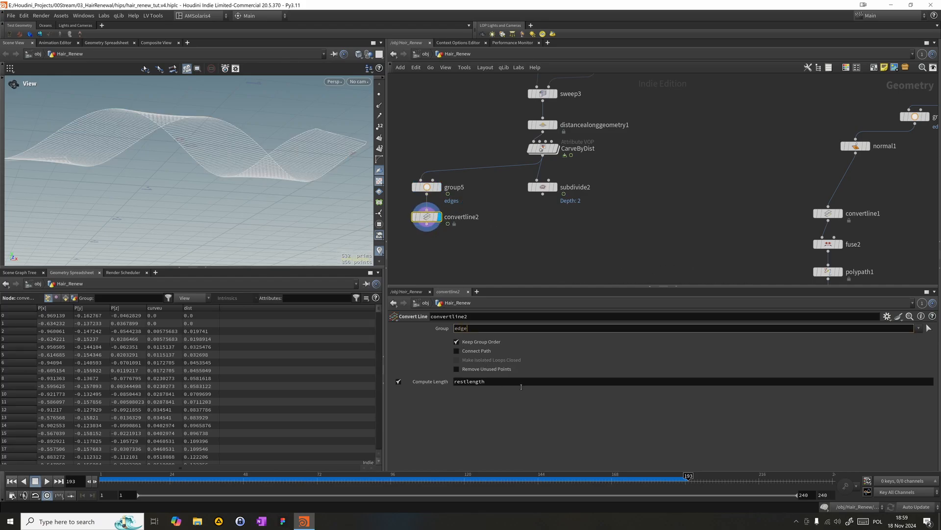
key(Return)
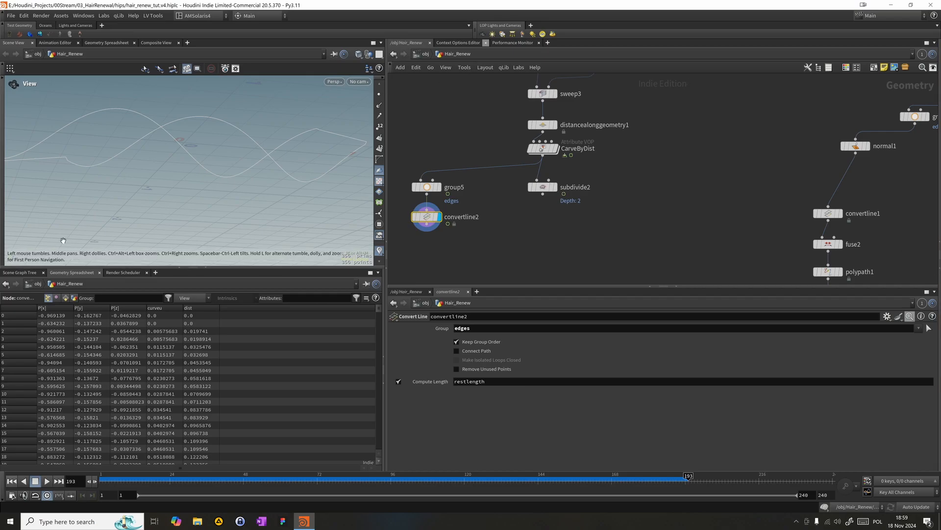
middle_drag(499, 226, 541, 197)
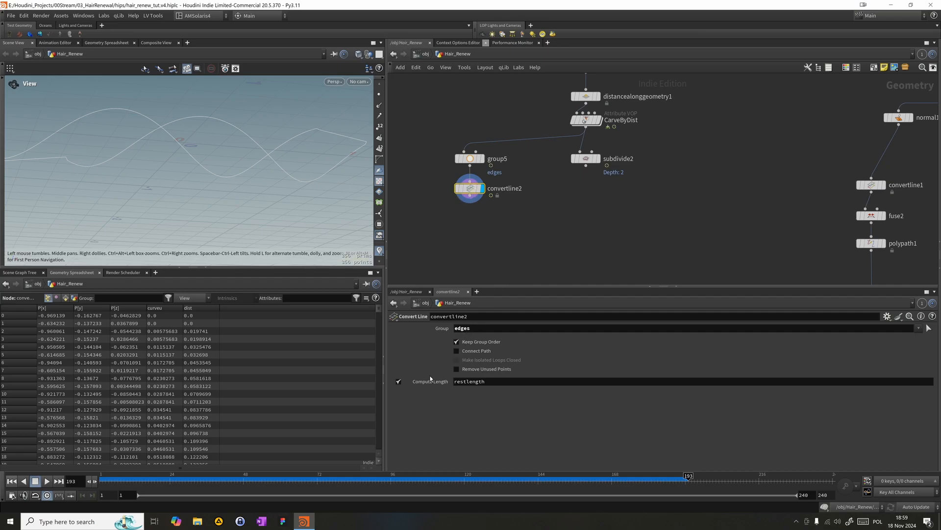
click(399, 381)
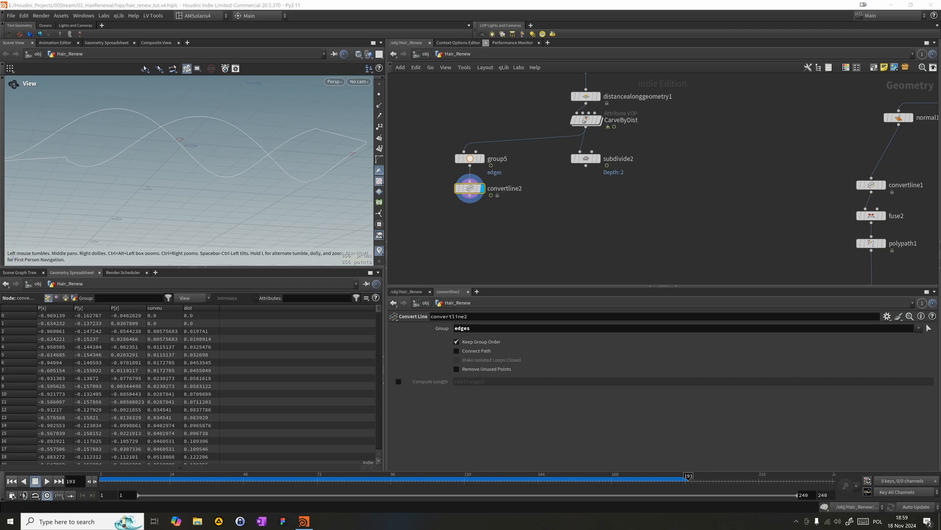
- Add a Dissolve node directly below convertline2, connect it and display it
click(440, 211)
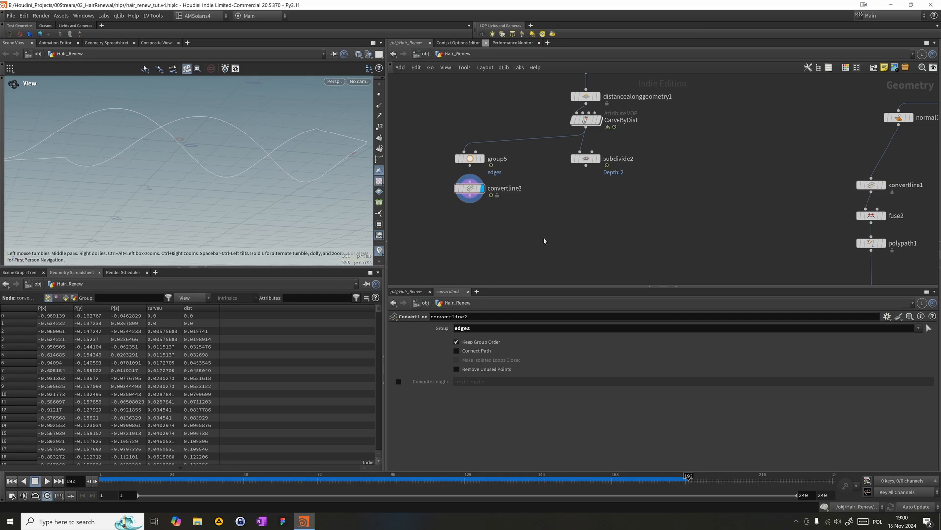
key(Tab)
text(fuse)
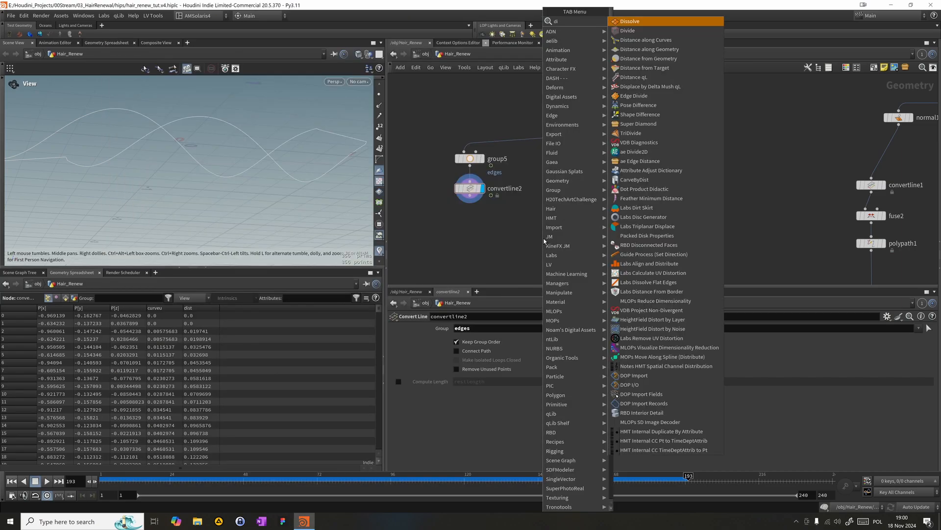
key(Return)
click(523, 231)
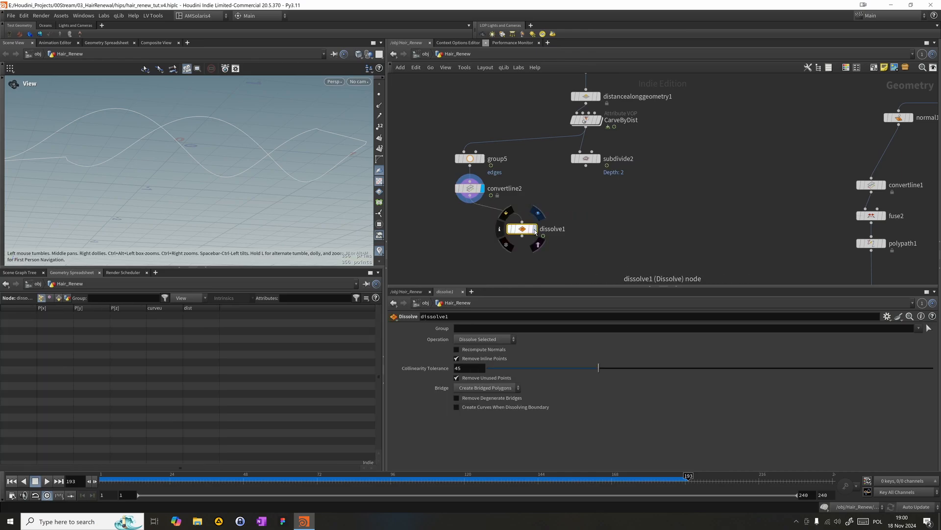
drag(521, 231, 468, 221)
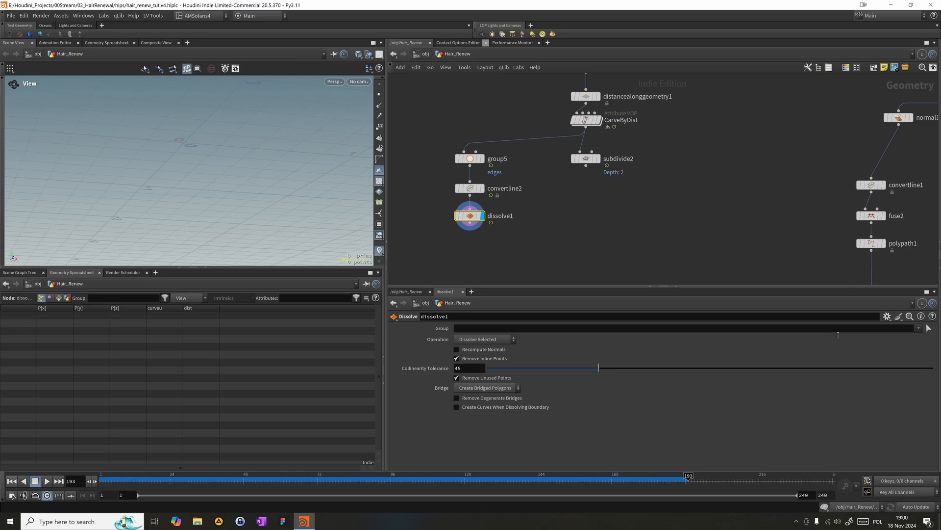
- Set dissolve1 to Dissolve Non-Selected on the edges group and scrub the timeline to frame 149 to check the outline
click(918, 328)
click(924, 337)
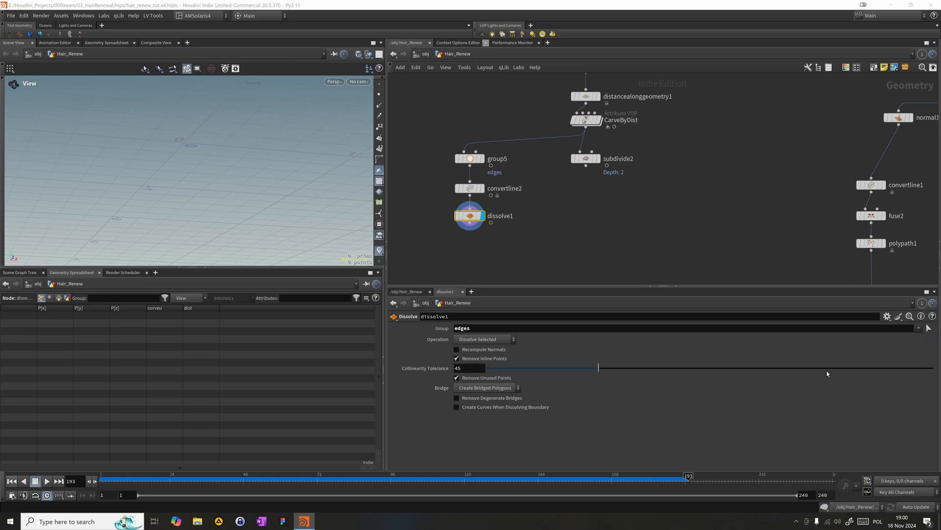
click(487, 339)
click(484, 355)
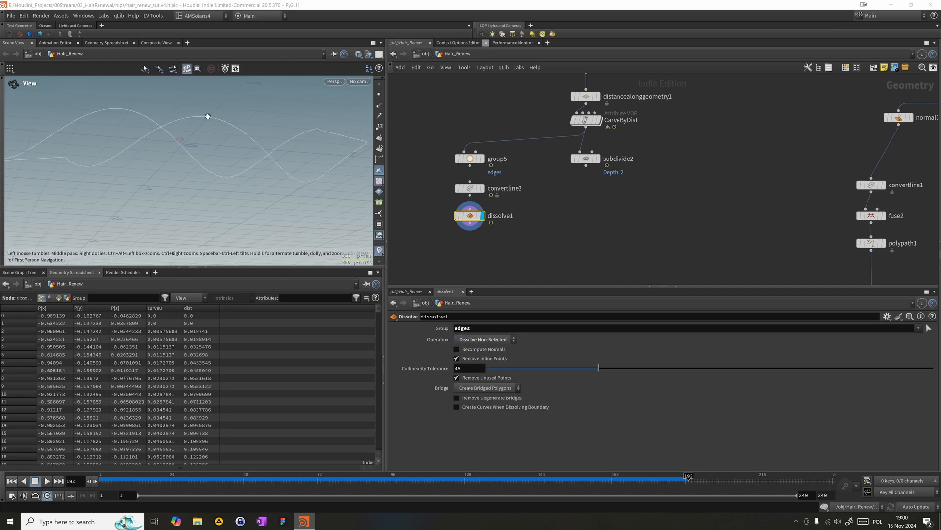
drag(208, 116, 235, 157)
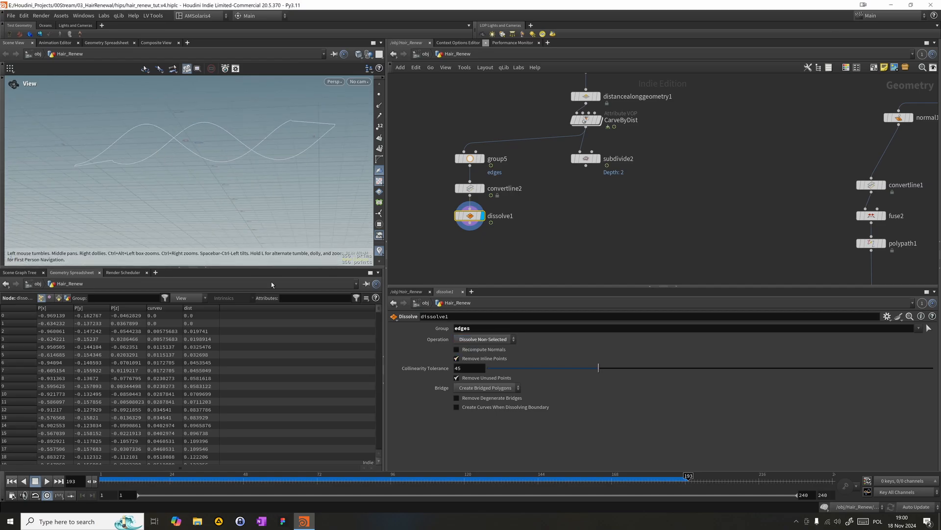
drag(363, 479, 550, 478)
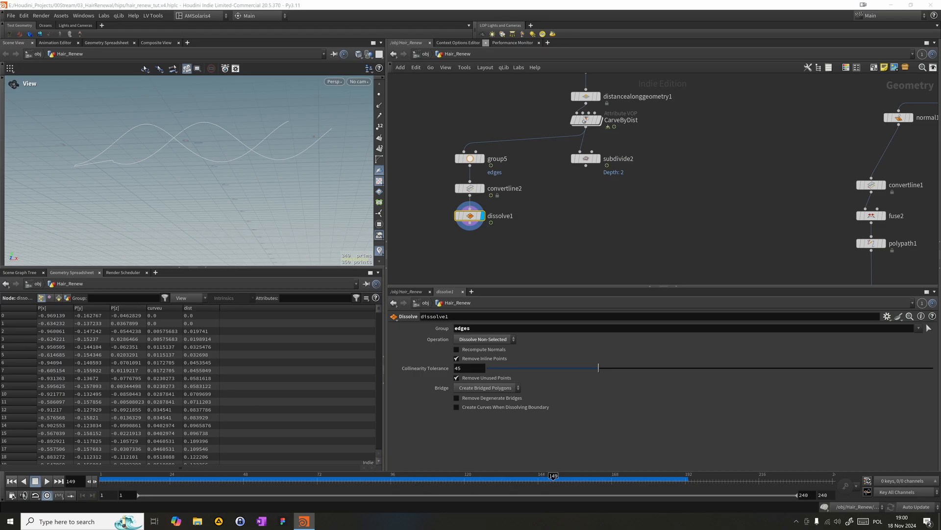
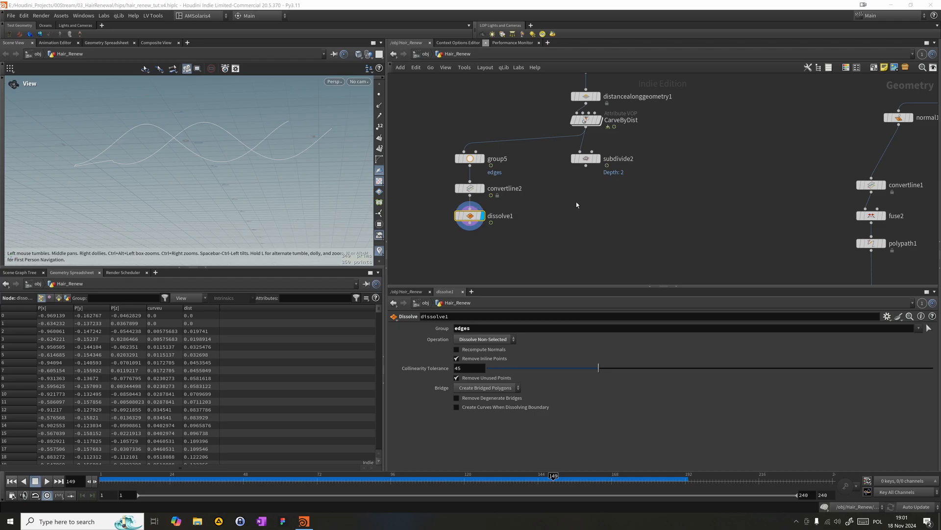
- Add an Attribute Create node below dissolve1, connect it to the dissolve output and display it
key(Tab)
text(at)
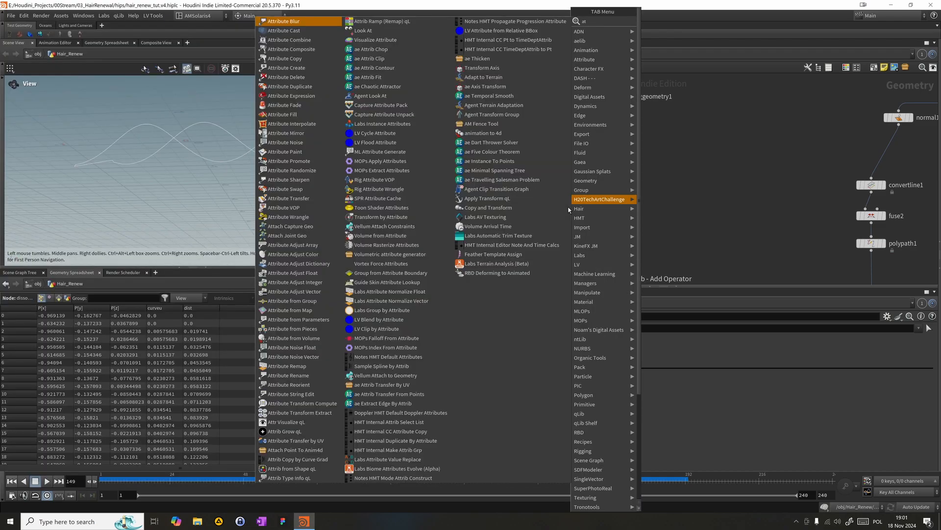
text(crea)
key(Return)
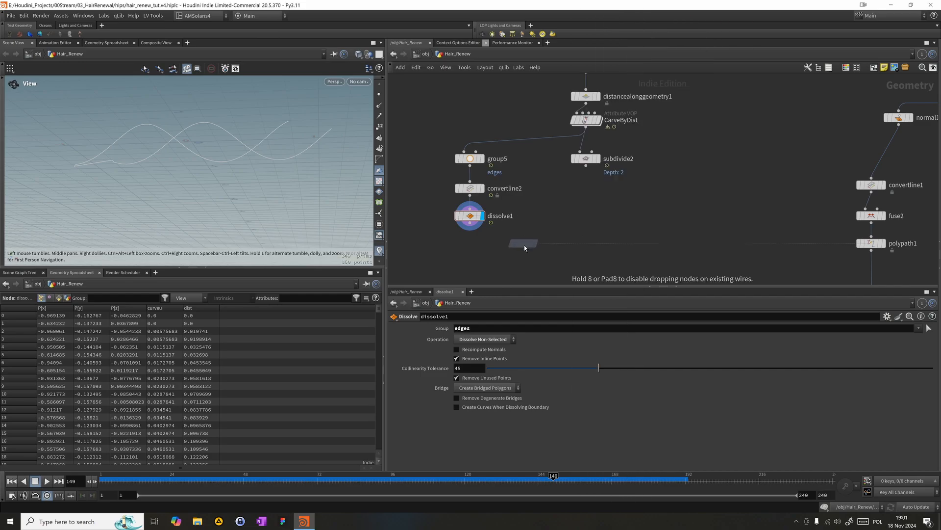
click(532, 232)
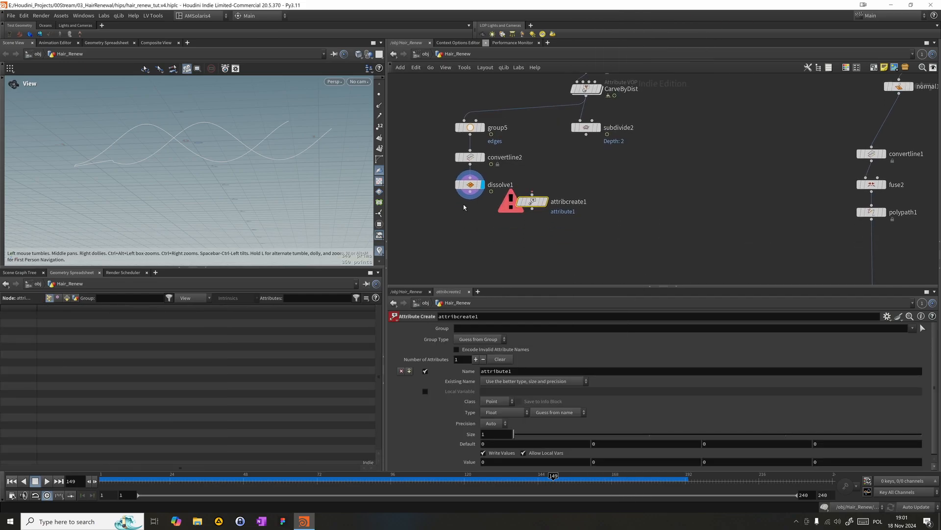
drag(471, 193, 539, 230)
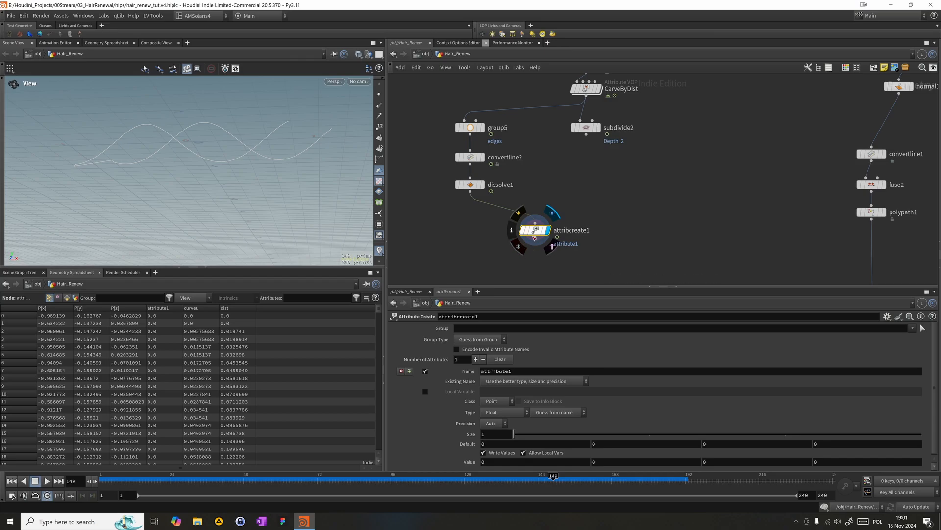
middle_drag(535, 237, 548, 213)
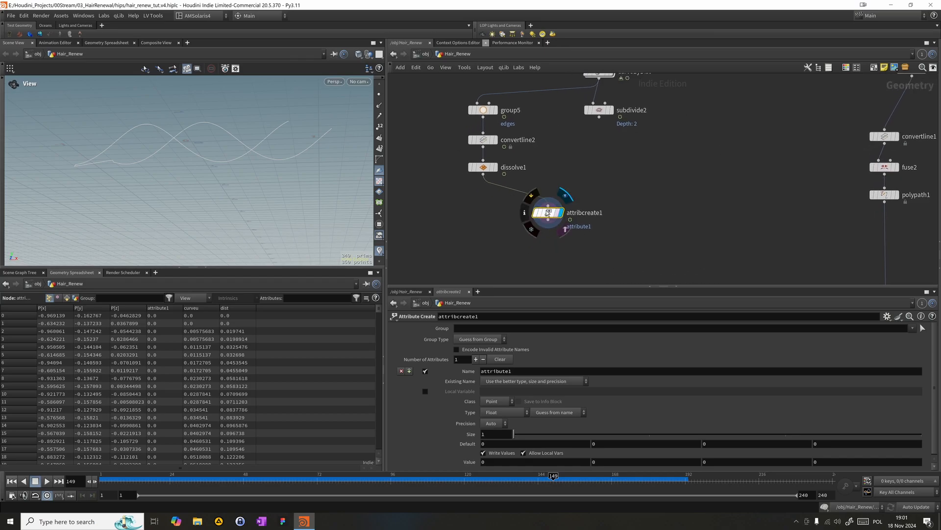
drag(547, 212, 524, 205)
mouse_move(619, 252)
middle_down()
mouse_move(635, 216)
mouse_move(614, 230)
mouse_move(620, 246)
middle_up()
middle_drag(602, 216, 612, 191)
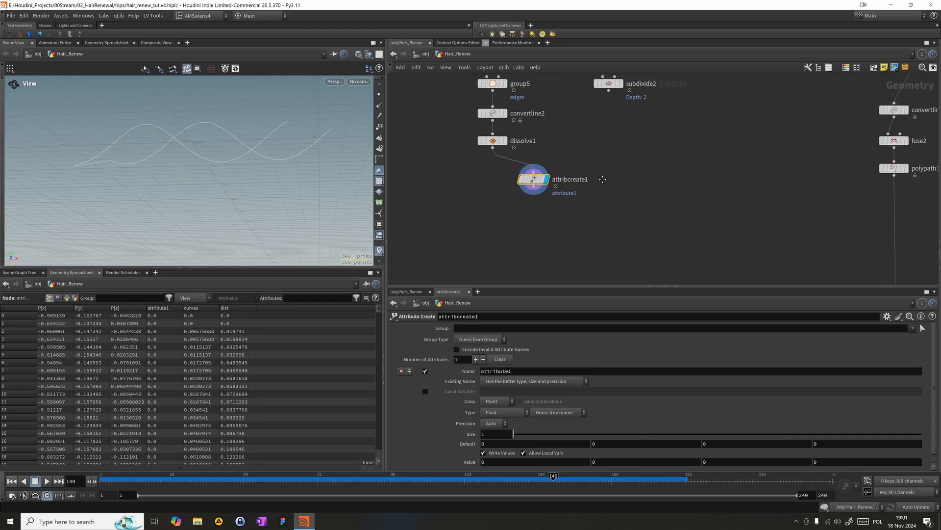
- Add an Attribute Transfer node with subdivide2 as its first input and attribcreate1 as its second
key(Tab)
text(at)
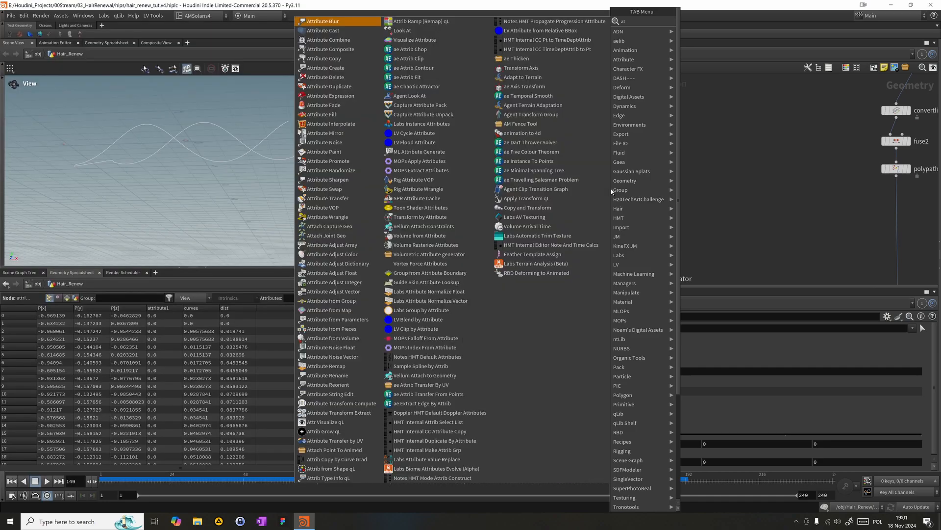
text(trans)
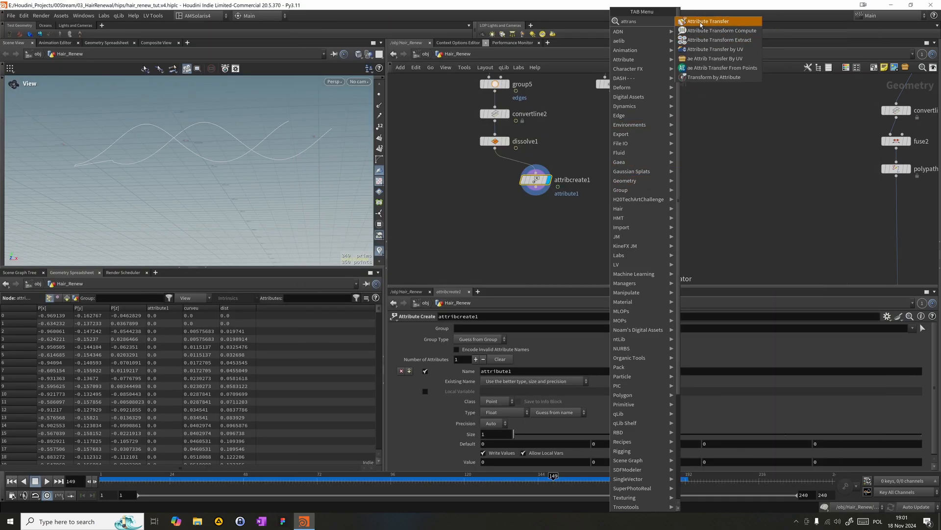
click(698, 40)
click(575, 216)
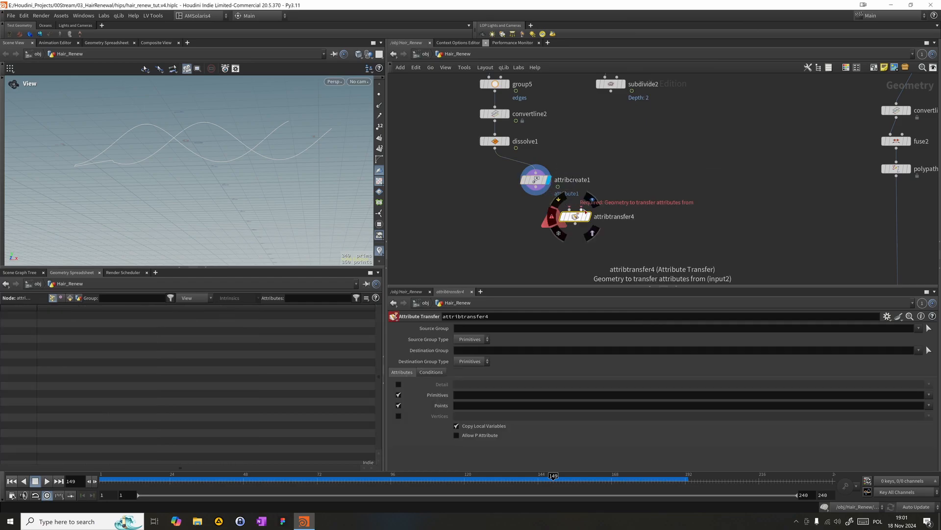
click(581, 208)
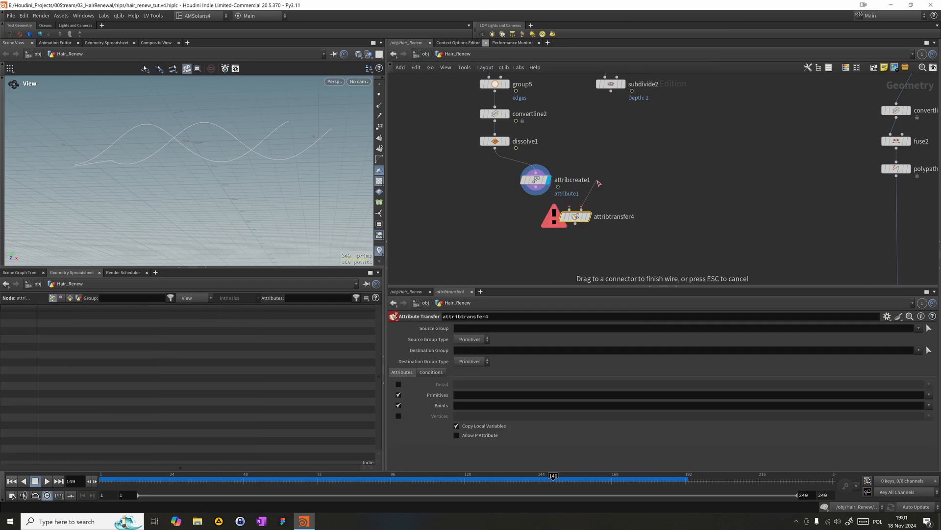
click(610, 90)
click(582, 209)
click(537, 187)
click(590, 216)
drag(590, 216, 639, 218)
- Name the attribute in attribcreate1 emission and set its value to 1
click(535, 180)
drag(547, 181, 539, 179)
click(548, 183)
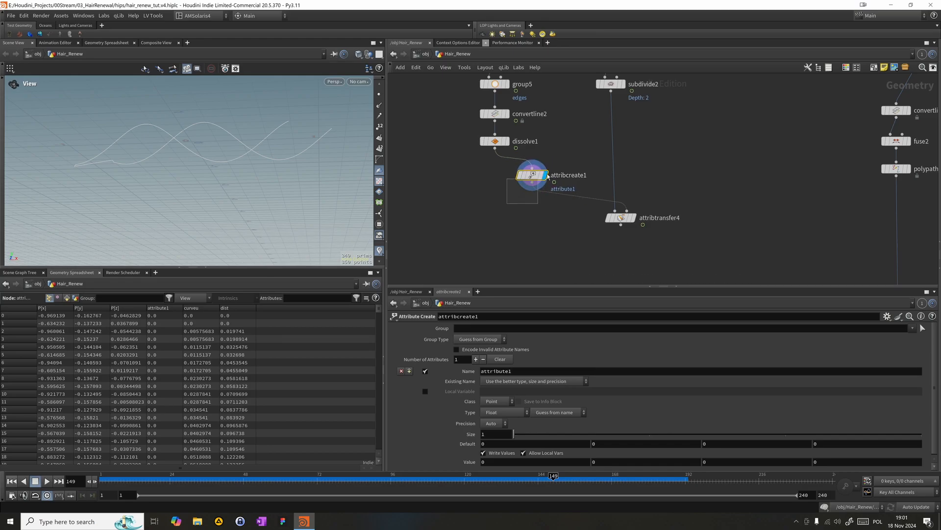
double_click(529, 371)
text(emission)
key(Return)
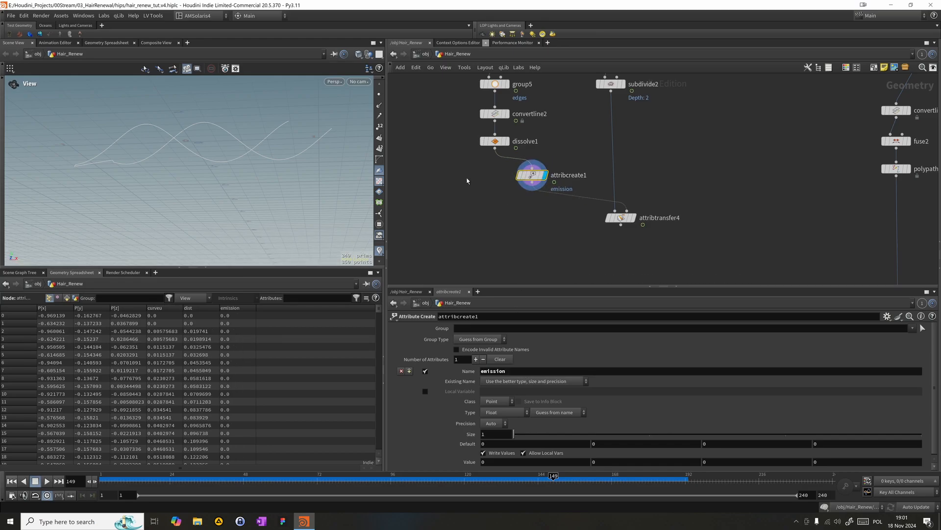
click(508, 462)
text(1)
key(Return)
- Display attribtransfer4 and inspect the ribbon surface up close
click(632, 216)
click(629, 214)
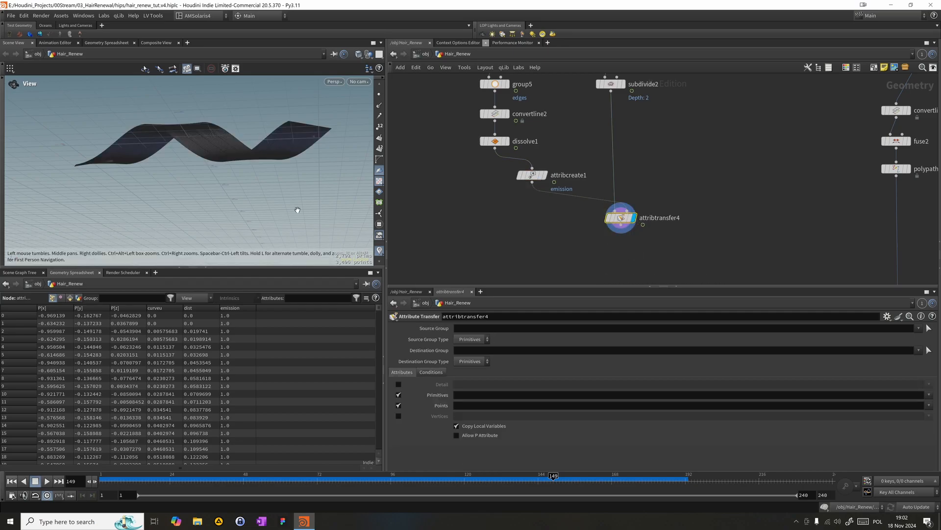
drag(91, 124, 130, 168)
right_drag(130, 168, 328, 142)
middle_drag(598, 124, 597, 149)
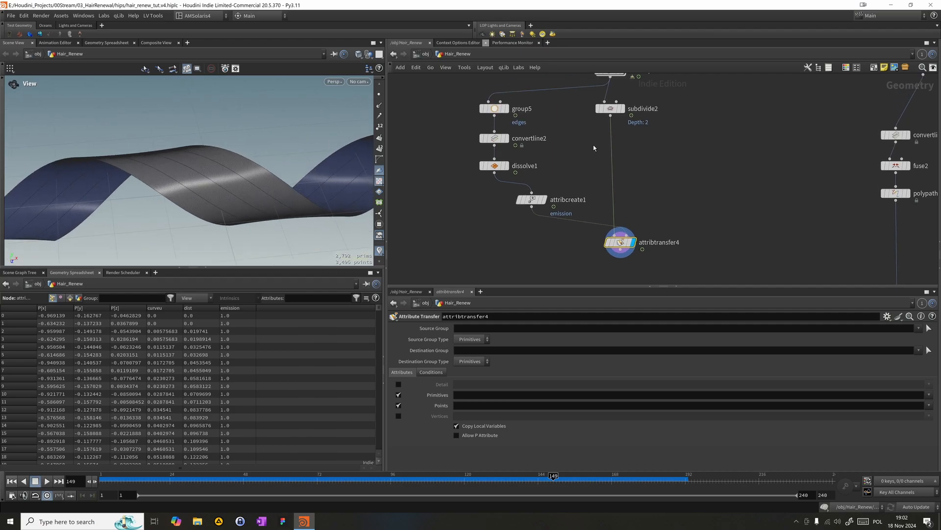
- Set the number of points on line1, the sweep cross-section, to 10
click(612, 110)
middle_drag(708, 97, 705, 219)
middle_drag(725, 143, 686, 179)
click(663, 121)
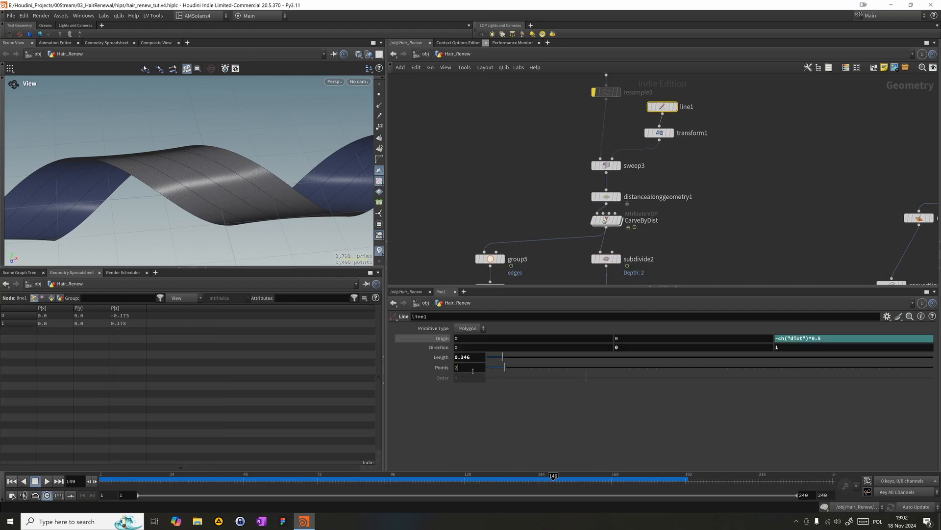
drag(466, 367, 401, 370)
text(10)
key(Return)
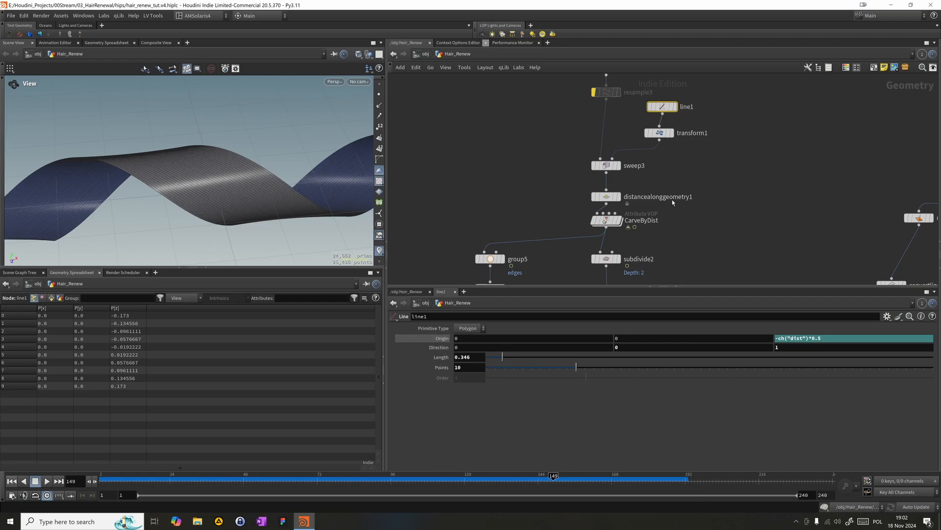
- Try removing the subdivide2 node to compare the ribbon's mesh, and undo the deletion
middle_drag(717, 216, 697, 119)
drag(606, 222, 543, 152)
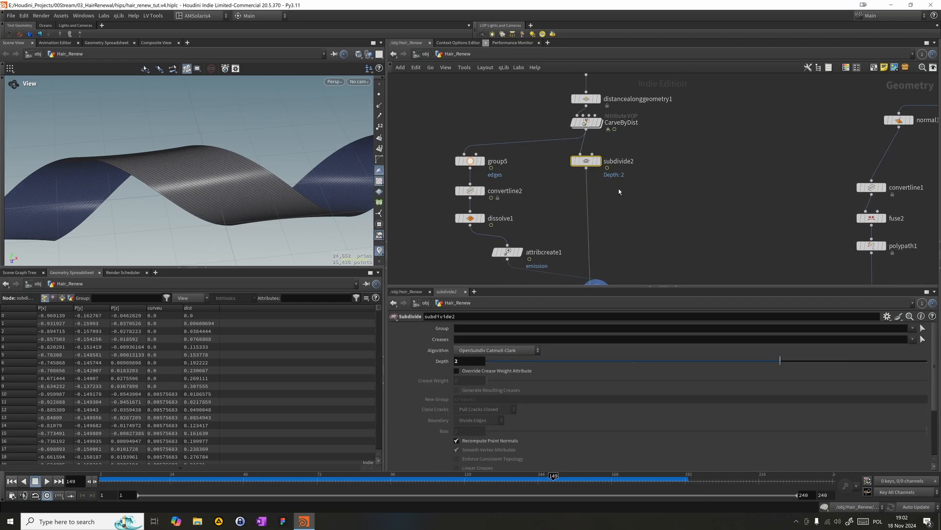
key(Delete)
middle_drag(629, 201, 640, 172)
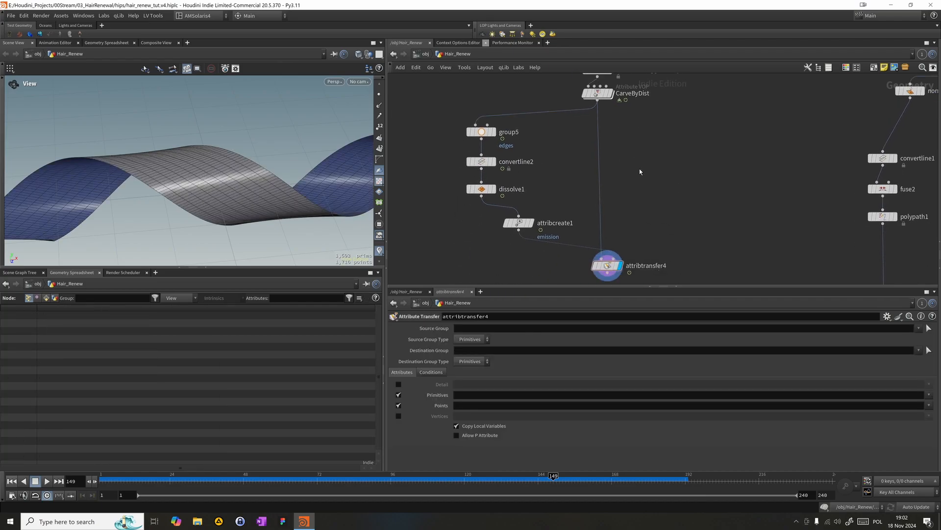
key(ctrl+z)
drag(341, 232, 227, 142)
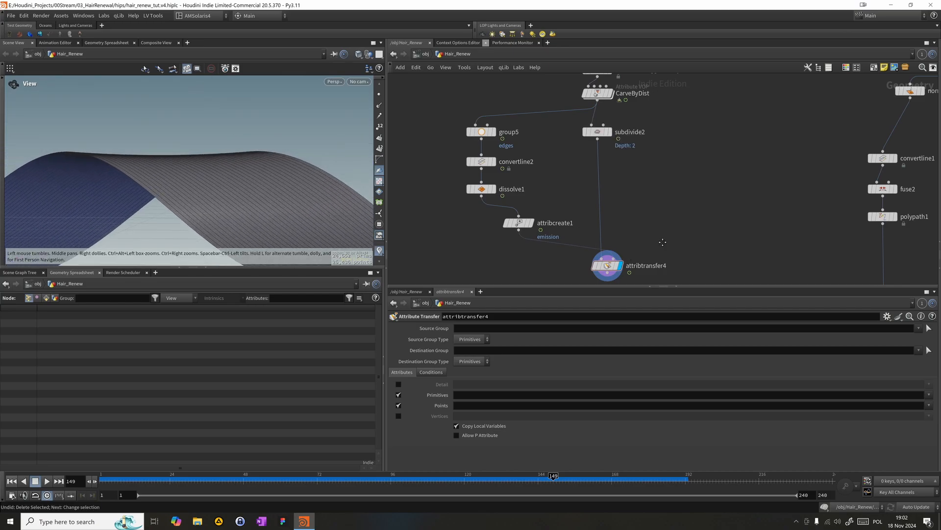
- Align attribtransfer4 beneath subdivide2 and move attribcreate1 directly beneath dissolve1 in the network
middle_drag(666, 250, 645, 202)
mouse_move(587, 223)
mouse_down()
mouse_move(585, 205)
mouse_move(562, 205)
mouse_move(578, 214)
mouse_up()
middle_drag(618, 153, 614, 255)
middle_drag(643, 122, 641, 242)
mouse_move(684, 204)
middle_down()
mouse_move(692, 112)
mouse_move(730, 104)
middle_up()
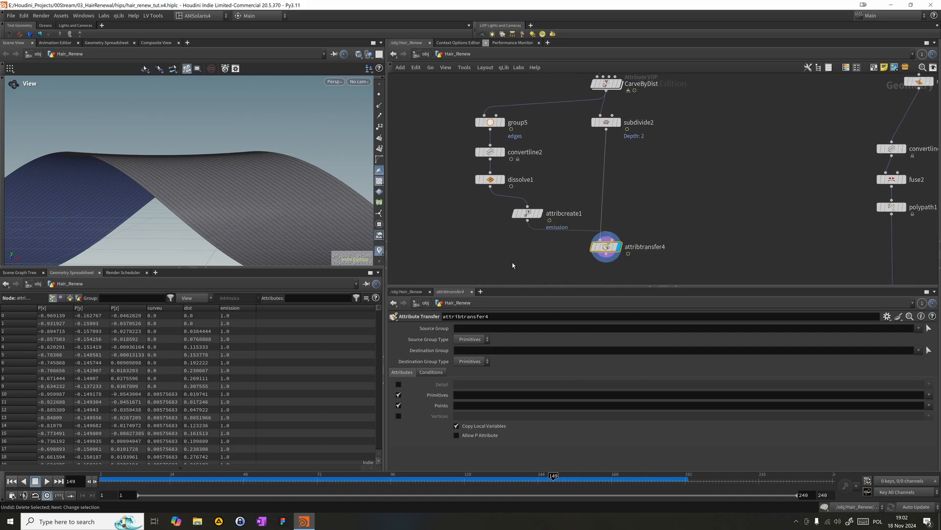
drag(519, 216, 483, 213)
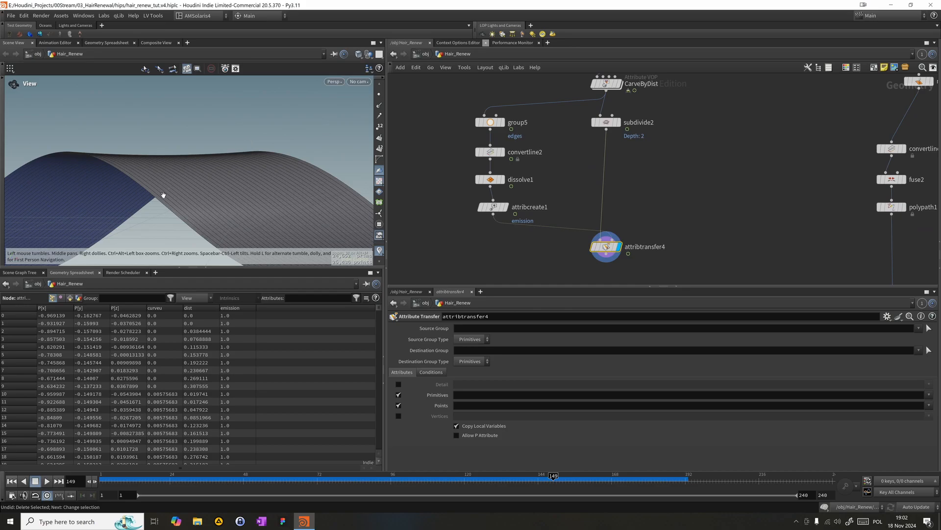
drag(496, 244, 457, 202)
drag(561, 249, 640, 236)
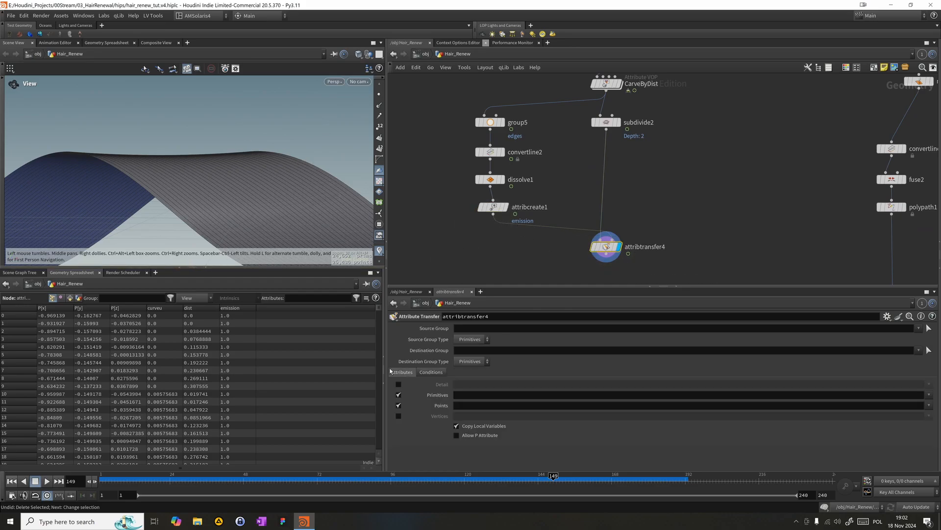
- Turn on the emission visualizer and lower attribtransfer4's Distance Threshold to 0.187
click(380, 251)
click(382, 222)
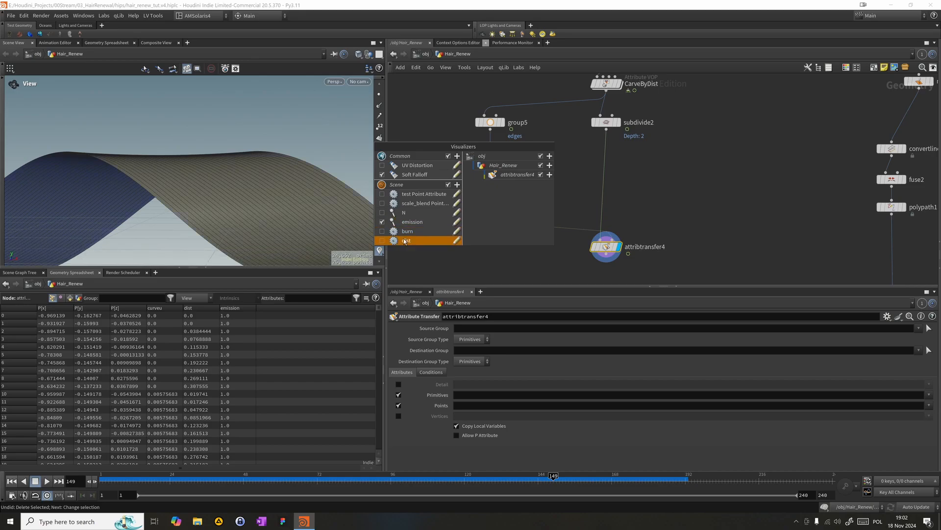
click(422, 372)
drag(505, 416, 496, 416)
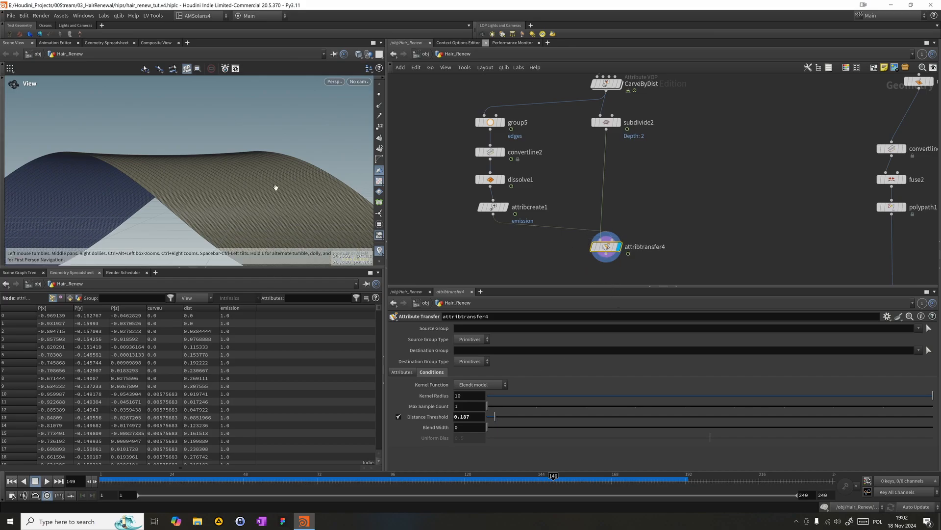
right_drag(322, 219, 277, 221)
middle_drag(277, 221, 259, 168)
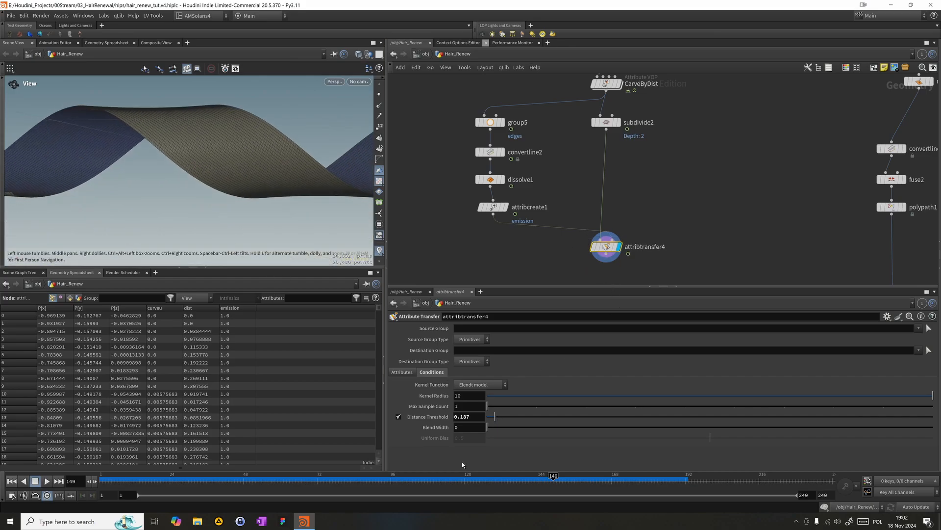
- Limit attribtransfer4 to the emission point attribute and disable the transfer of primitive attributes
click(410, 372)
click(564, 405)
text(emission)
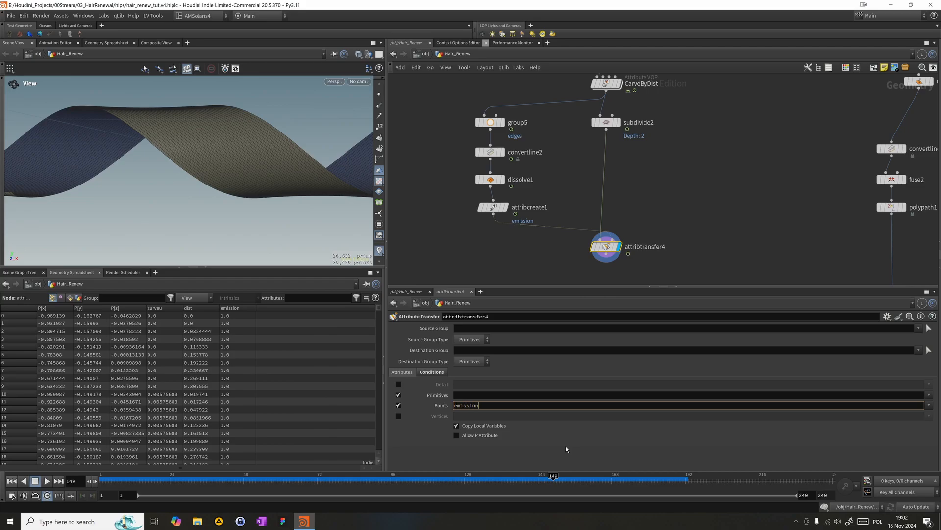
key(Return)
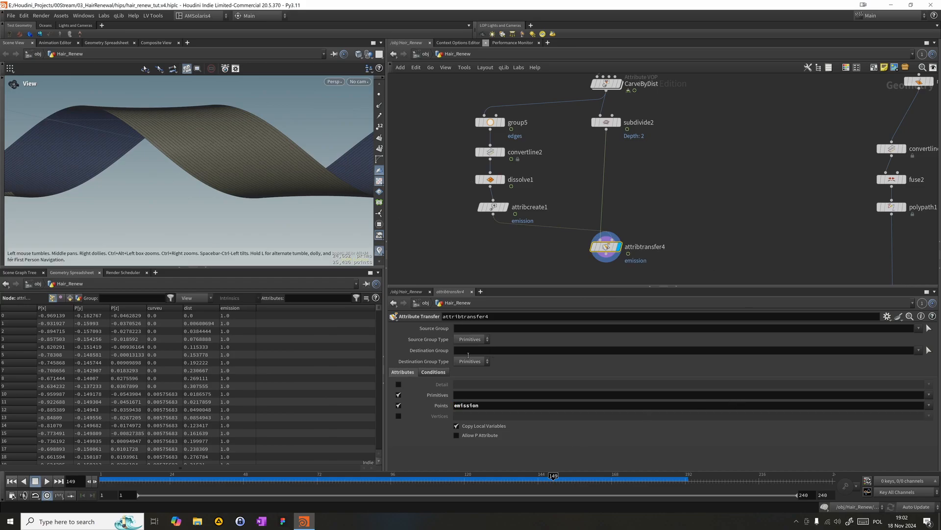
click(399, 395)
- Set attribtransfer4's Distance Threshold to 2.526 and check the emission visualization around the ribbon
click(430, 374)
drag(494, 416, 599, 416)
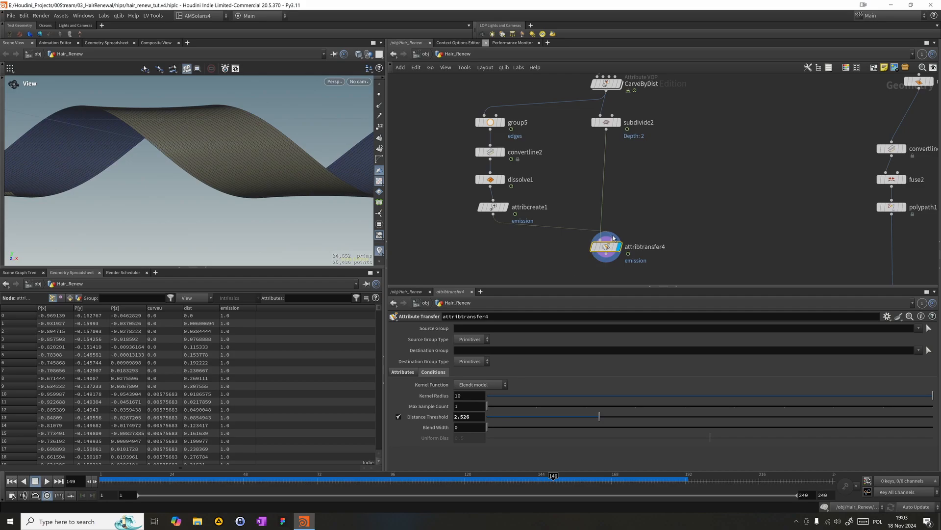
key(Return)
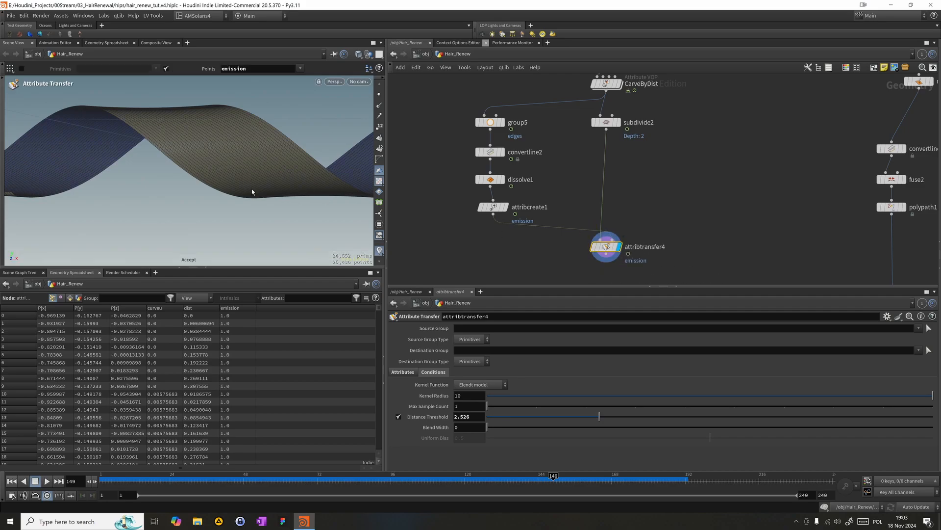
key(Escape)
drag(236, 180, 188, 189)
alt+right_drag(188, 190, 329, 169)
alt+middle_drag(328, 169, 240, 163)
- Display attribcreate1 to examine the extracted edge points and trace the nodes upstream of it
click(506, 207)
drag(431, 237, 489, 210)
scroll(559, 185, down, 1)
middle_drag(560, 185, 576, 259)
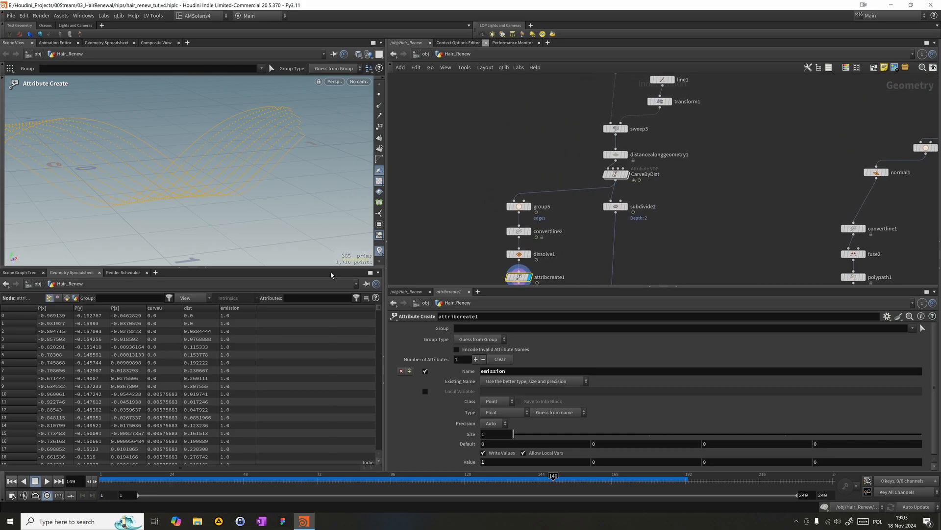
scroll(557, 146, down, 1)
middle_drag(557, 147, 510, 211)
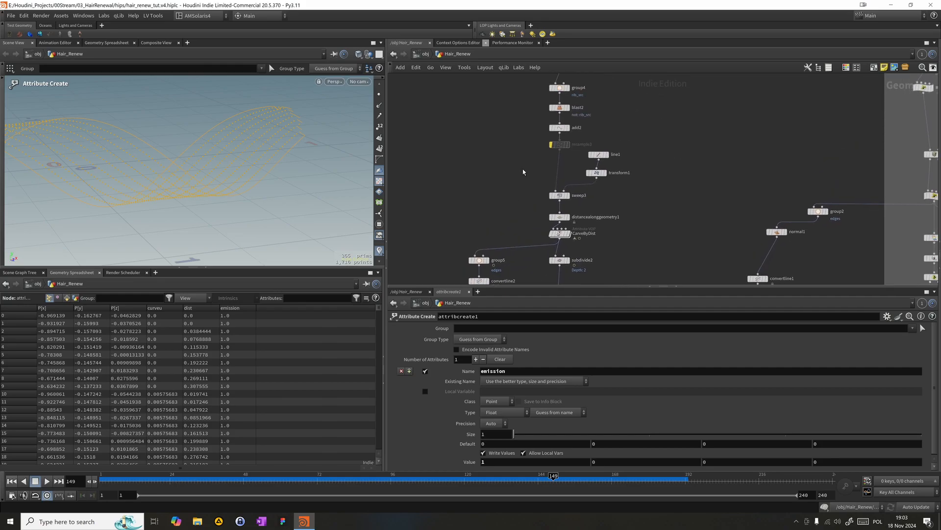
scroll(617, 116, down, 1)
middle_drag(616, 117, 620, 133)
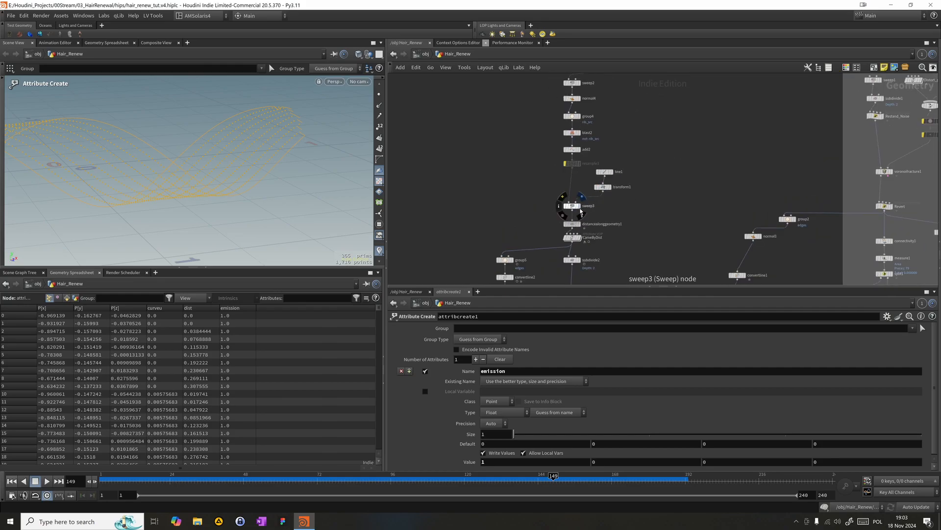
- Display sweep3 and select group5 to examine which ribbon edges its unshared-edge group covers
click(581, 210)
click(571, 206)
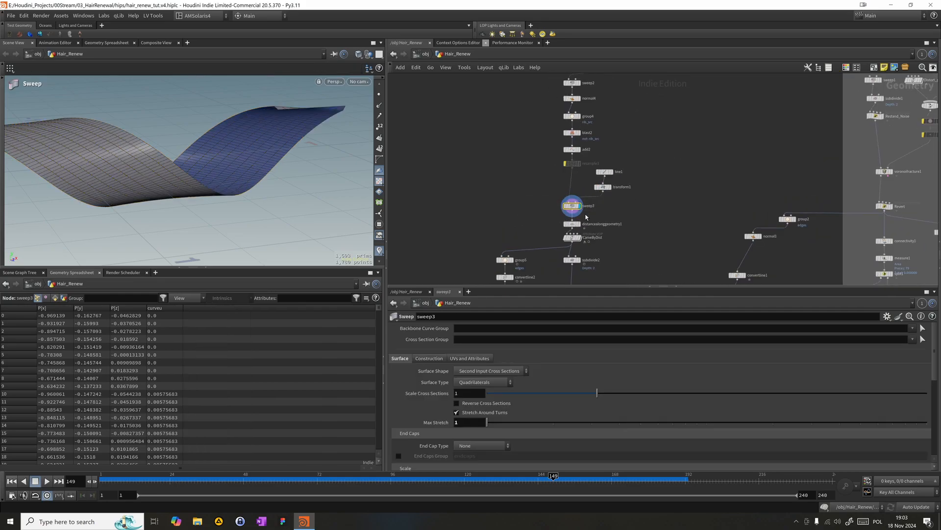
click(505, 260)
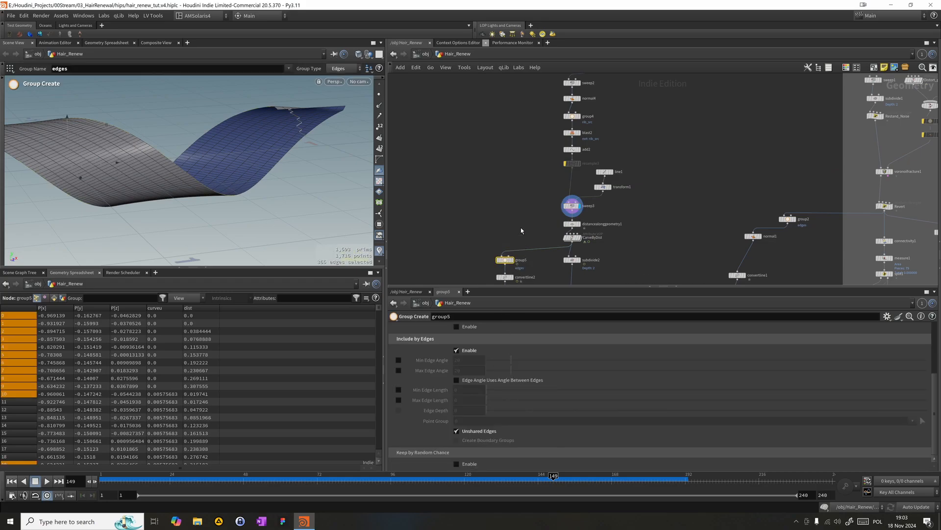
scroll(521, 230, up, 2)
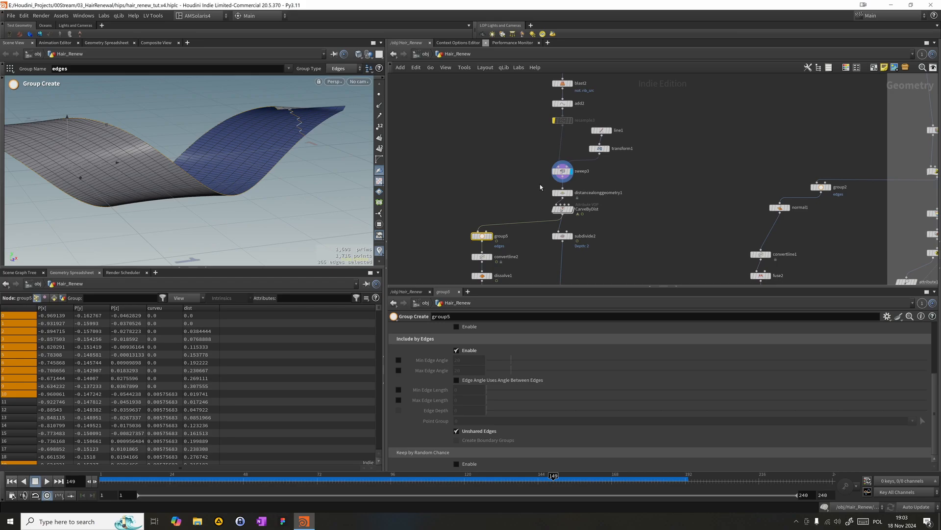
- Inspect the distance attribute at frame 59, and set line1's Points to 2
click(563, 193)
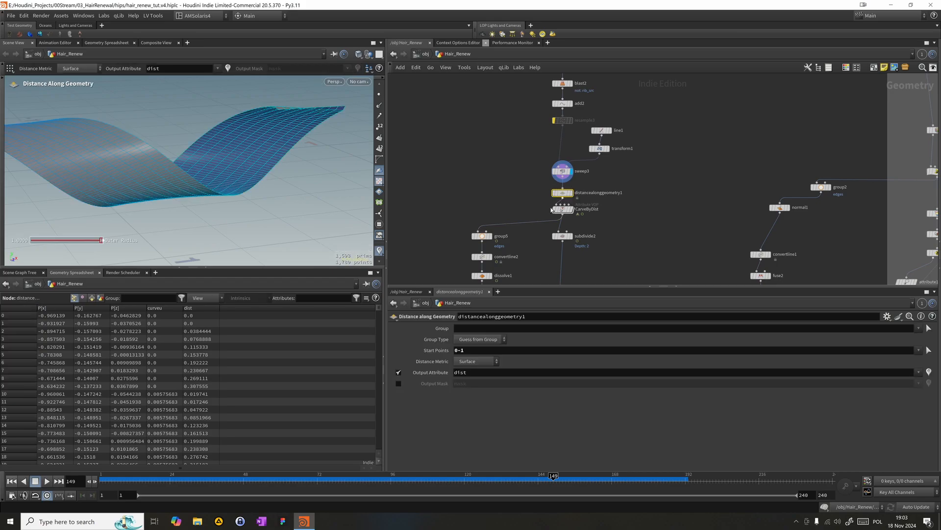
drag(542, 481, 281, 470)
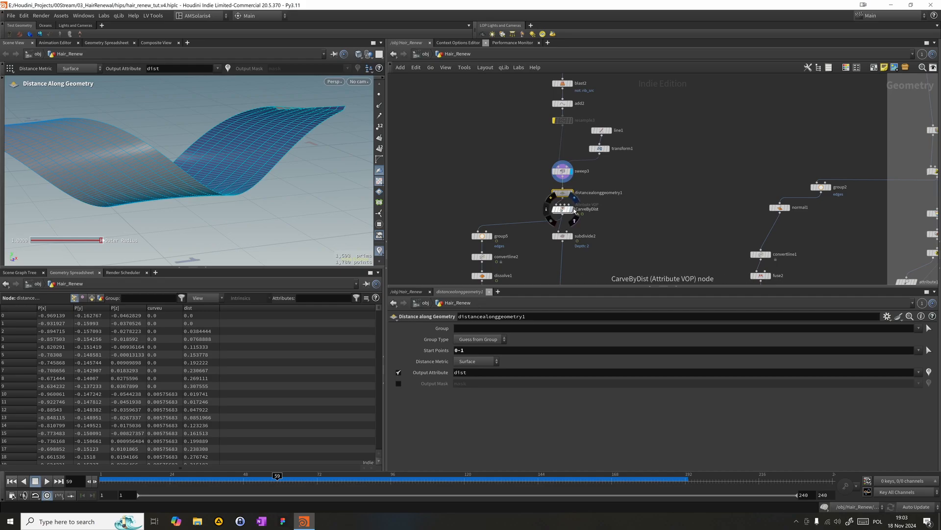
click(562, 171)
click(602, 130)
double_click(473, 367)
text(12)
key(Return)
- Select sweep3 and CarveByDist in turn and scrub to frame 137 to check the carved end of the two-point ribbon
click(560, 171)
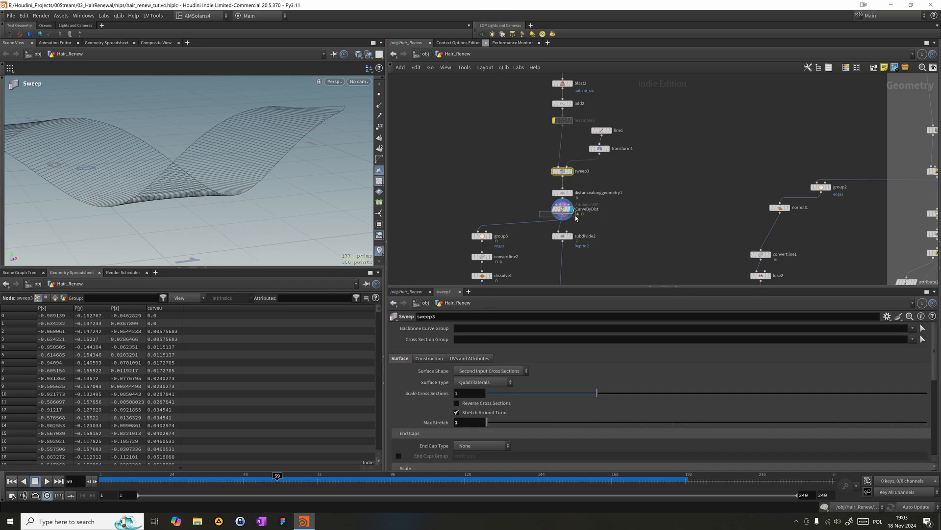
click(568, 211)
drag(203, 476, 516, 486)
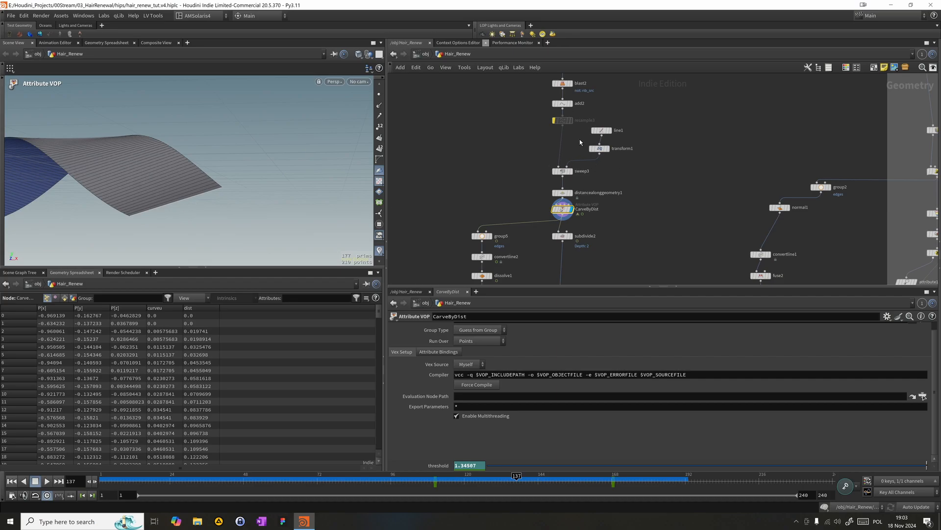
- Try line1 with 4 and then 8 points to compare the shape of the carved ribbon end
click(601, 130)
click(461, 363)
text(4)
key(Return)
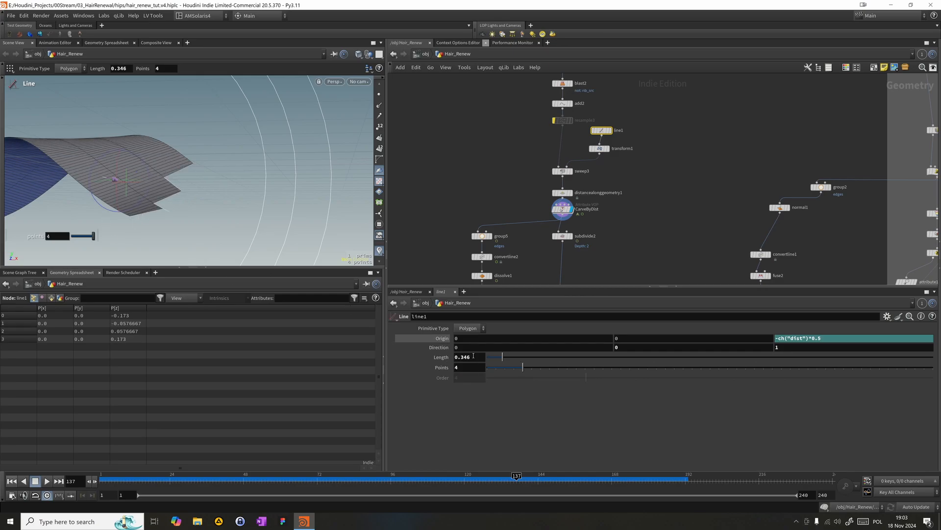
double_click(466, 368)
text(8)
key(Return)
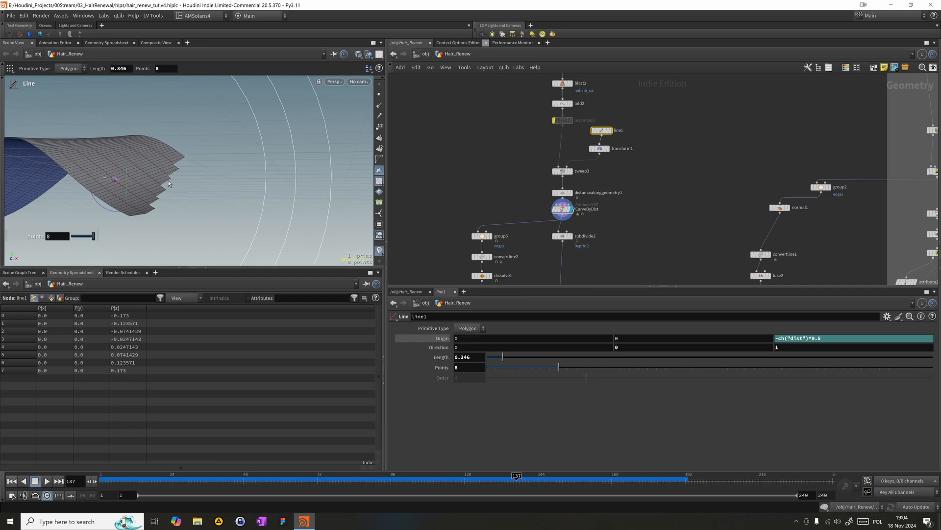
- Scrub around frame 137 and examine the carved ribbon end from a different angle
click(565, 483)
mouse_move(557, 489)
mouse_down()
mouse_move(512, 485)
mouse_move(544, 485)
mouse_up()
drag(494, 475, 517, 475)
alt+drag(261, 234, 210, 196)
alt+middle_drag(210, 195, 307, 223)
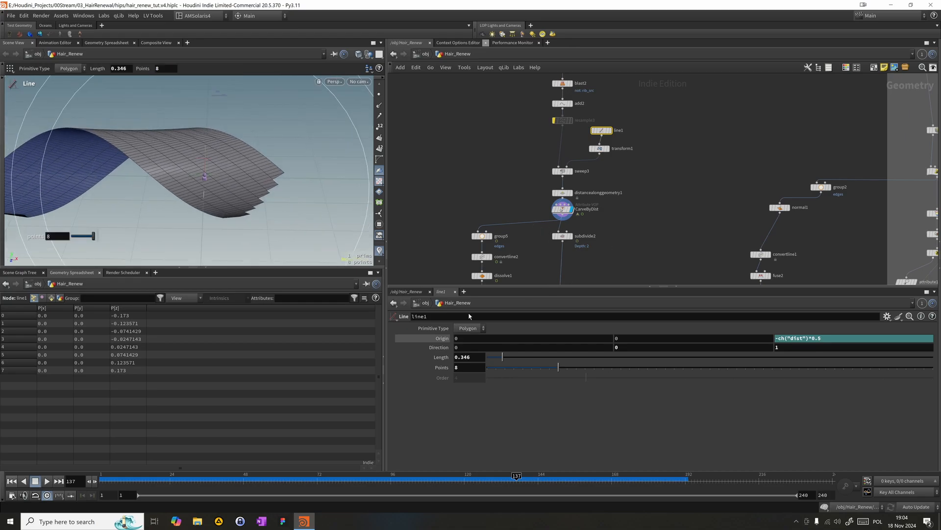
- Restore line1's Points to 2
key(BackSpace)
text(2)
key(Return)
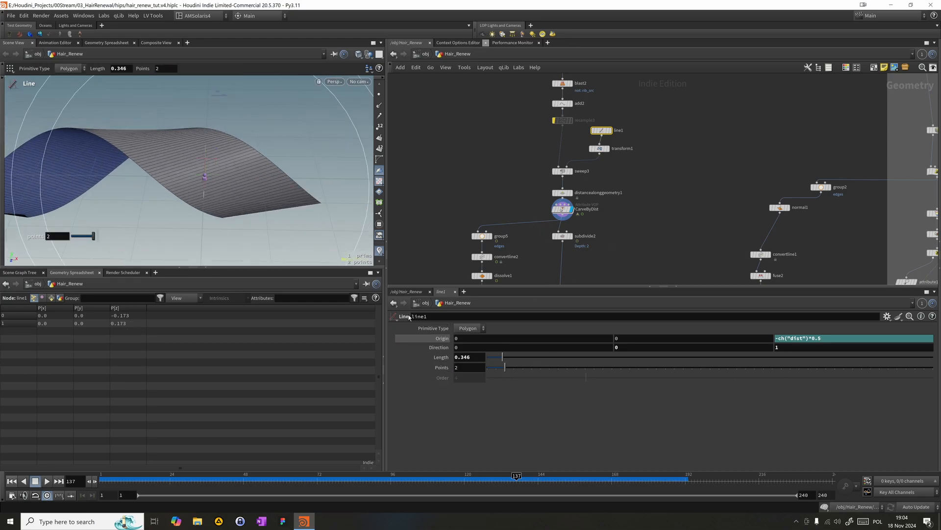
- Set subdivide2's Depth to 4
middle_drag(522, 185, 506, 158)
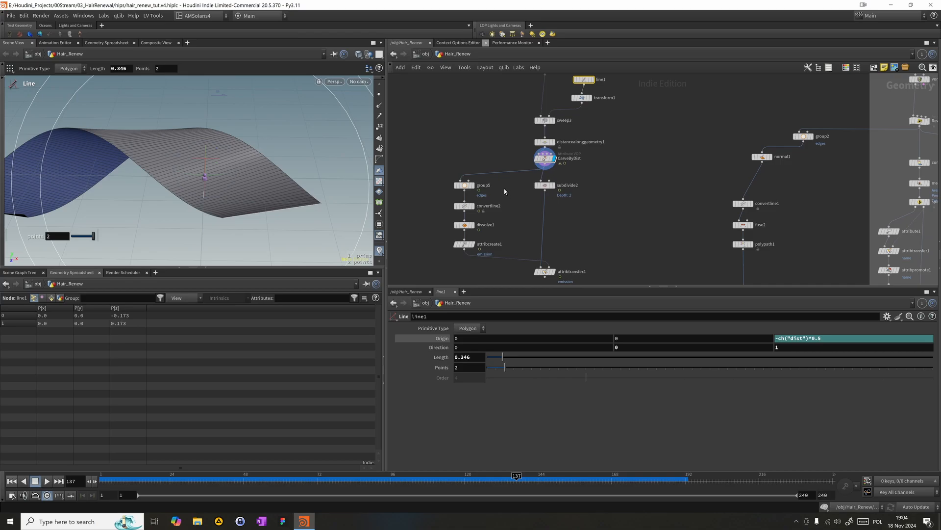
click(543, 186)
text(4)
key(Return)
- Enable the bypassed resample3 node between add2 and sweep3, and set its segment Length to 0.05
middle_drag(629, 145, 644, 191)
middle_drag(499, 131, 501, 176)
click(567, 164)
key(q)
drag(560, 164, 560, 174)
click(472, 399)
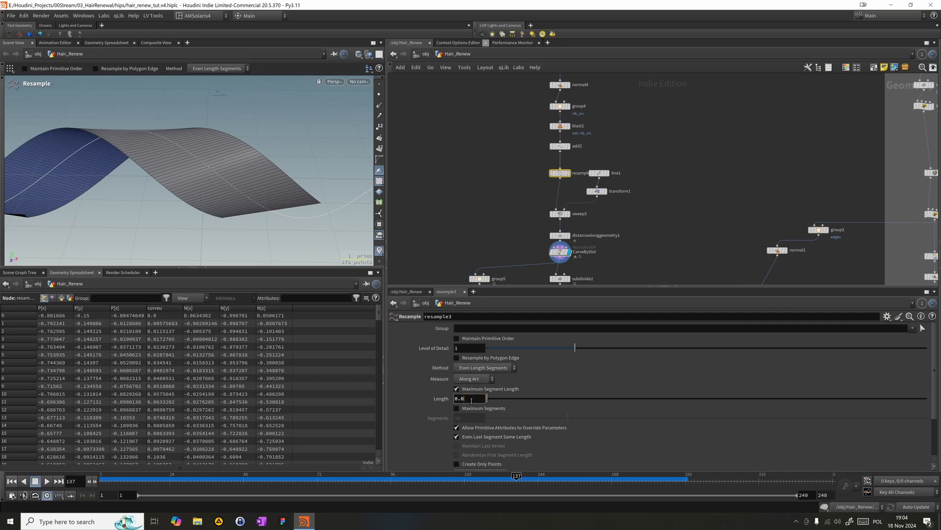
key(Return)
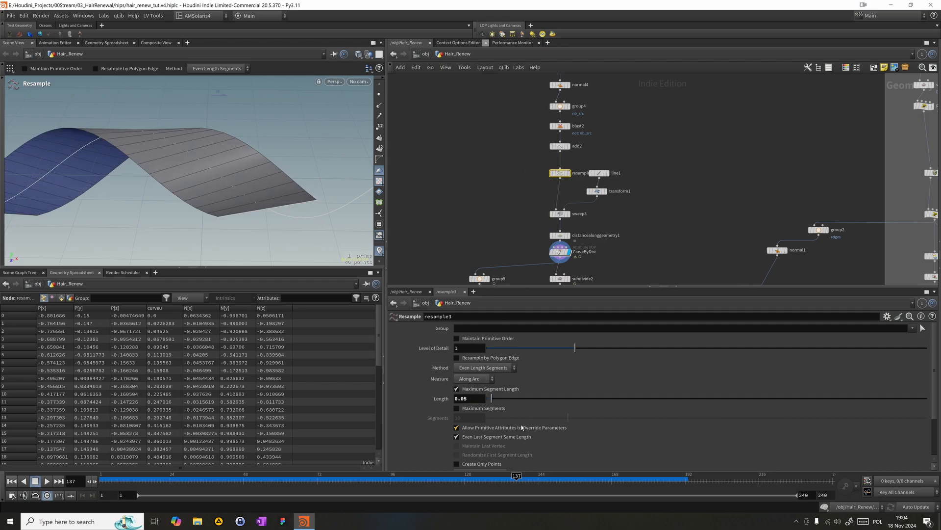
- Display subdivide2 and inspect the smoothness of the subdivided ribbon's surface and carved end
click(570, 281)
middle_drag(593, 273, 597, 209)
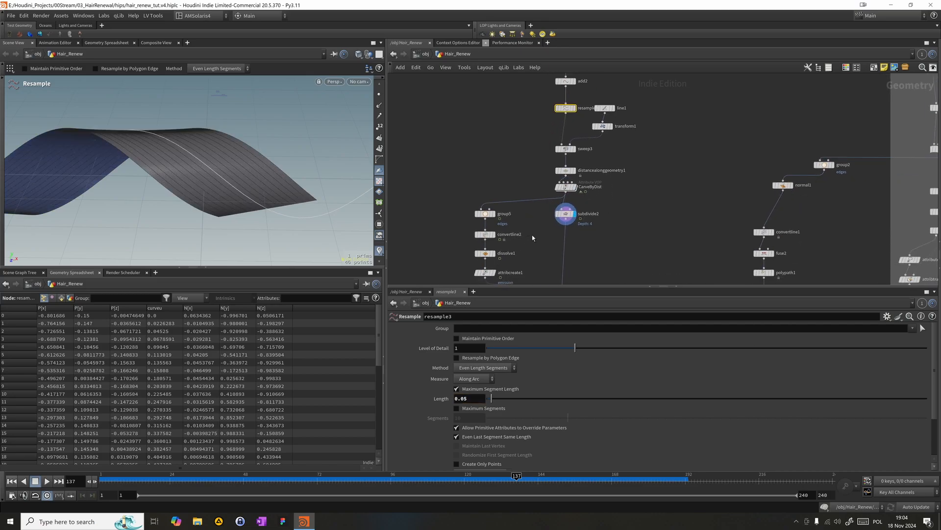
drag(598, 210, 603, 207)
alt+drag(309, 167, 273, 139)
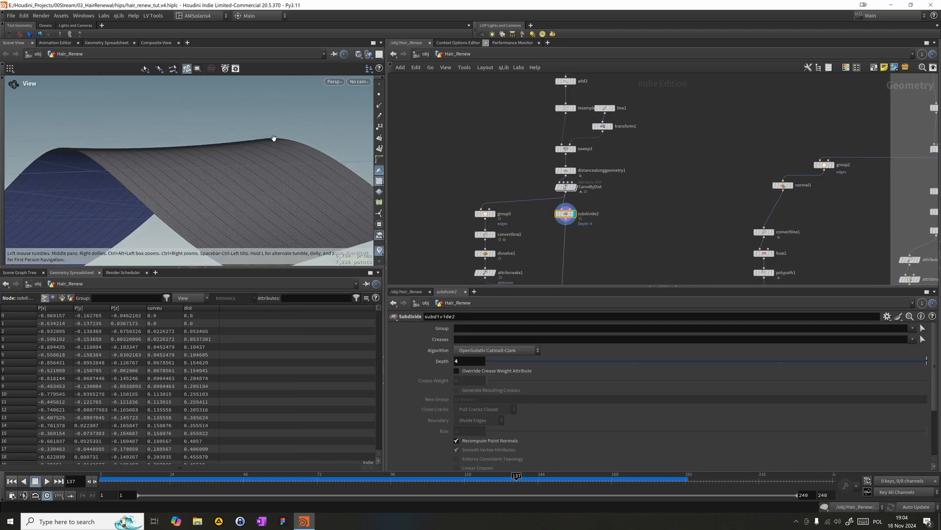
mouse_move(199, 216)
alt+mouse_down()
mouse_move(179, 151)
mouse_move(252, 155)
mouse_move(127, 207)
mouse_move(193, 225)
alt+mouse_up()
alt+middle_drag(233, 216, 261, 165)
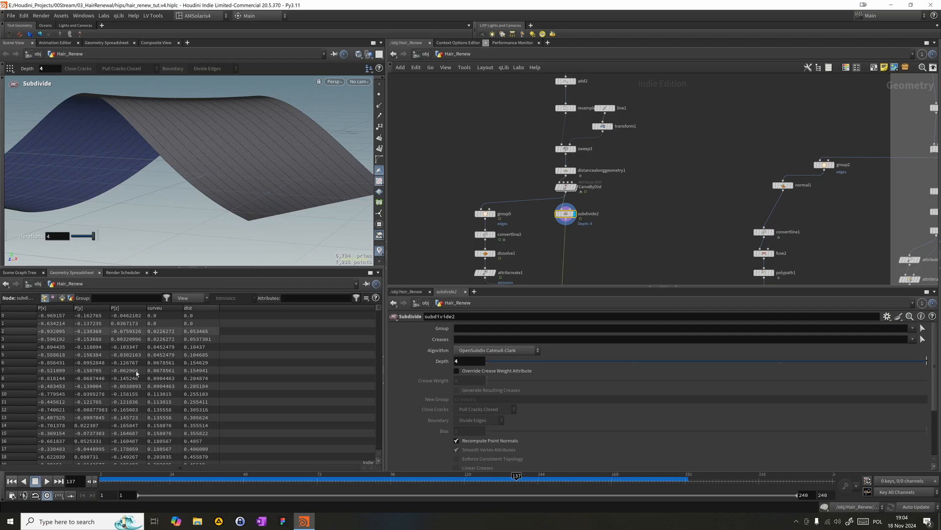
- Inspect distancealonggeometry1's dist attribute, and scrub the timeline to check the carve on subdivide2's ribbon
click(566, 170)
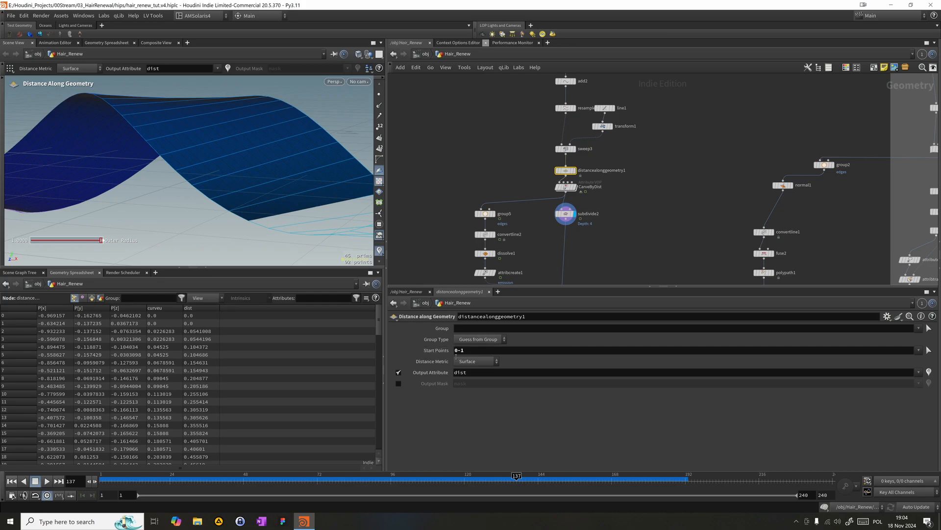
middle_drag(561, 190, 567, 152)
click(572, 175)
drag(268, 483, 529, 489)
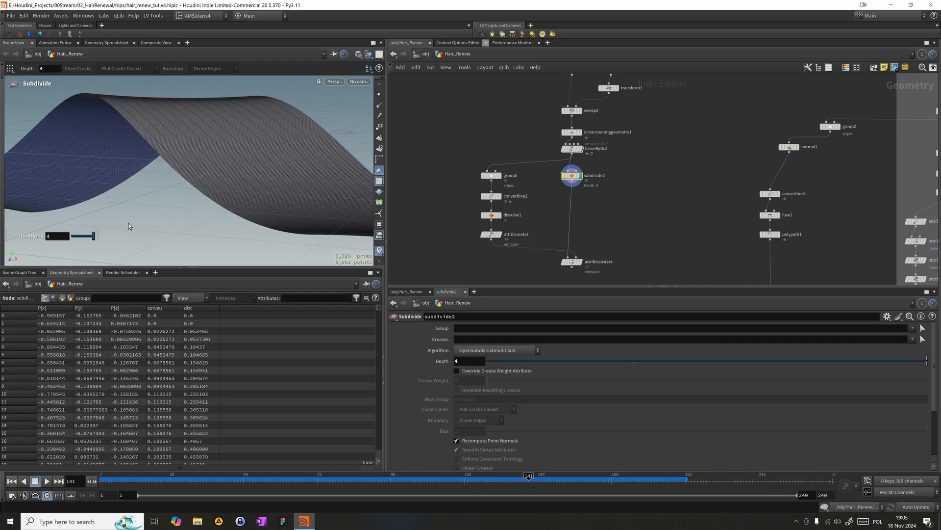
- Display attribtransfer4 and set its Distance Threshold to 0.286
middle_drag(663, 230, 652, 199)
mouse_move(571, 232)
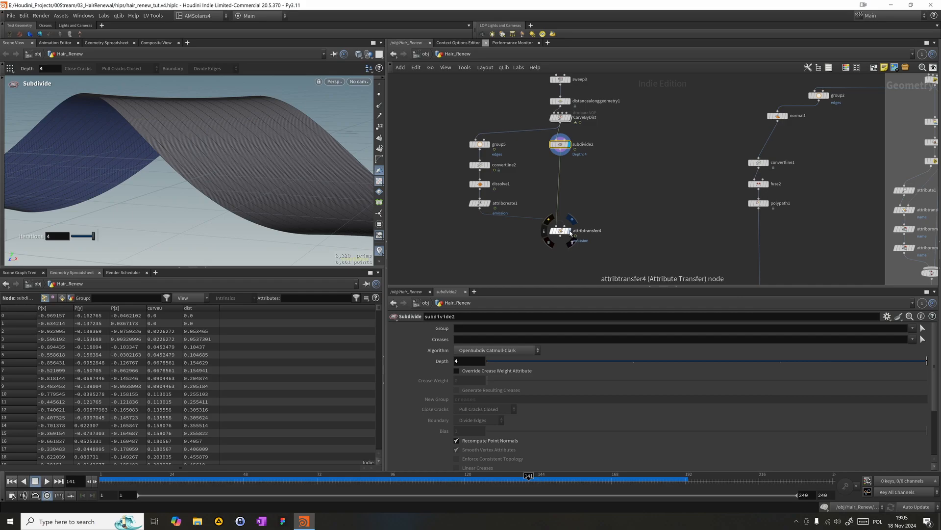
click(570, 232)
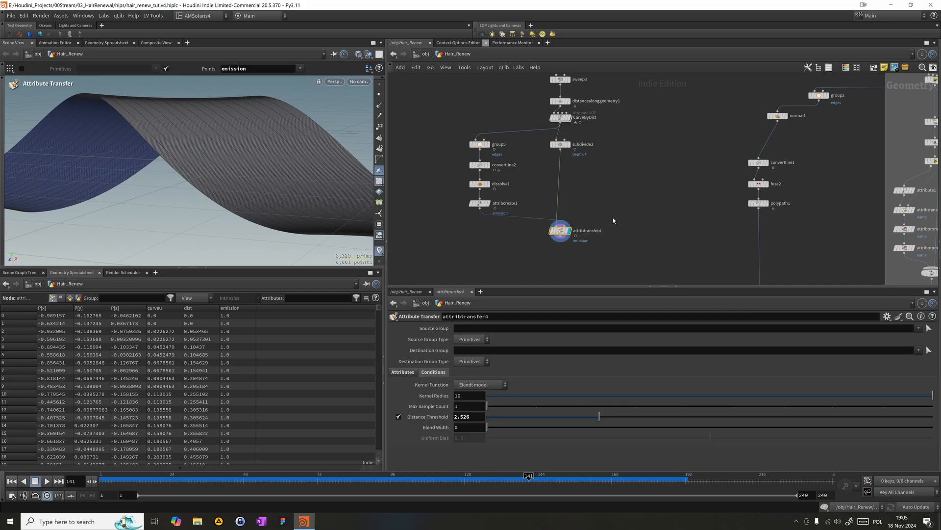
click(500, 421)
- Sort the geometry spreadsheet by emission and scrub the timeline to check the transferred values on the ribbon
click(226, 309)
drag(280, 479, 522, 484)
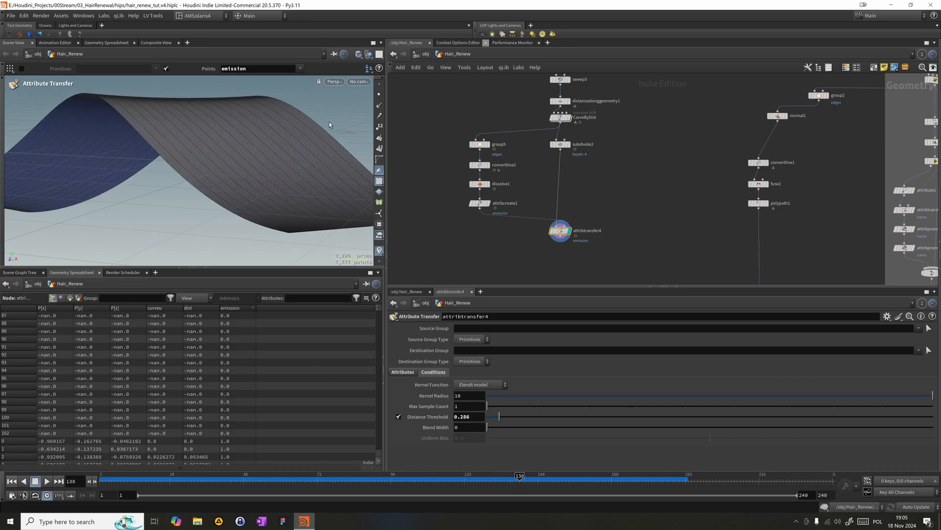
key(Escape)
drag(327, 187, 244, 160)
key(Return)
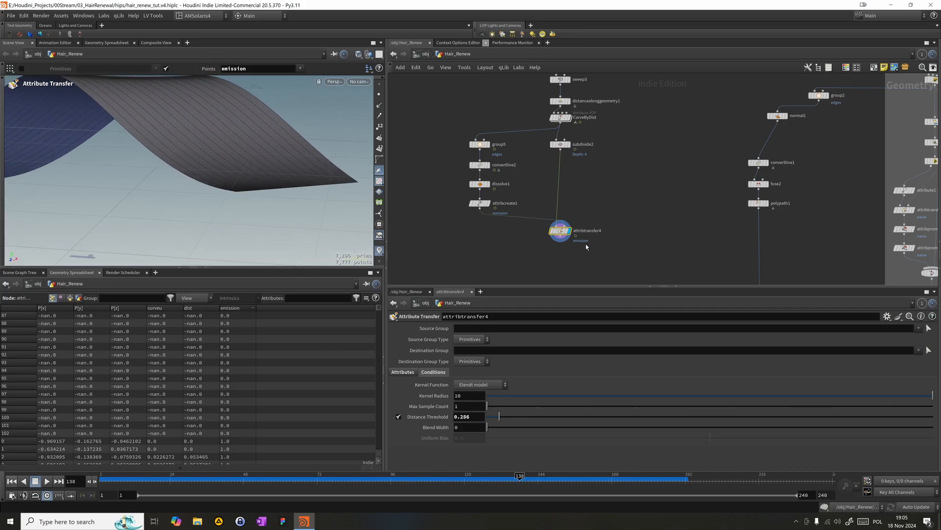
- Turn on the emission visualization at frame 154 and set attribtransfer4's Distance Threshold to 0.06
key(Tab)
key(Escape)
click(380, 251)
mouse_move(514, 480)
mouse_down()
mouse_move(431, 472)
mouse_move(571, 459)
mouse_move(520, 456)
mouse_move(569, 461)
mouse_up()
drag(491, 417, 489, 416)
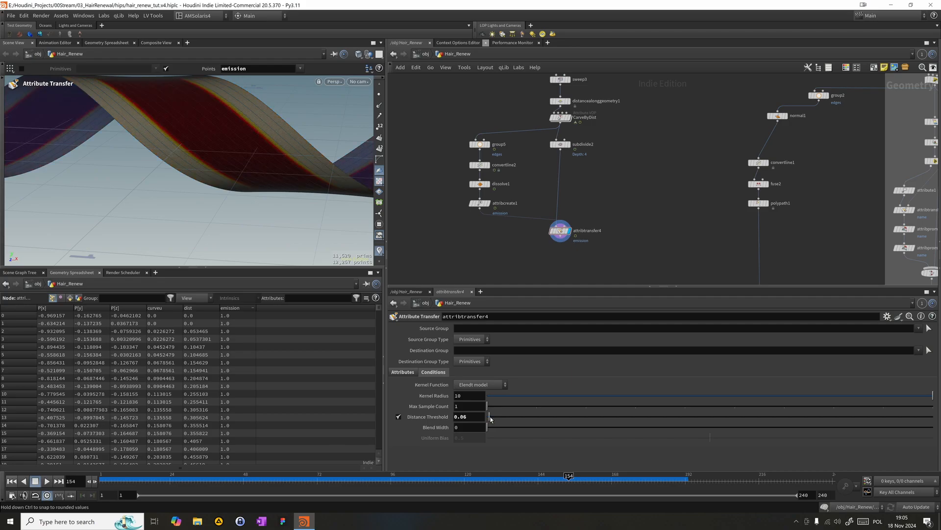
- Check the emission borders at frame 137 and set attribtransfer4's Distance Threshold to 0.05
alt+drag(87, 188, 221, 195)
drag(566, 477, 516, 476)
key(Escape)
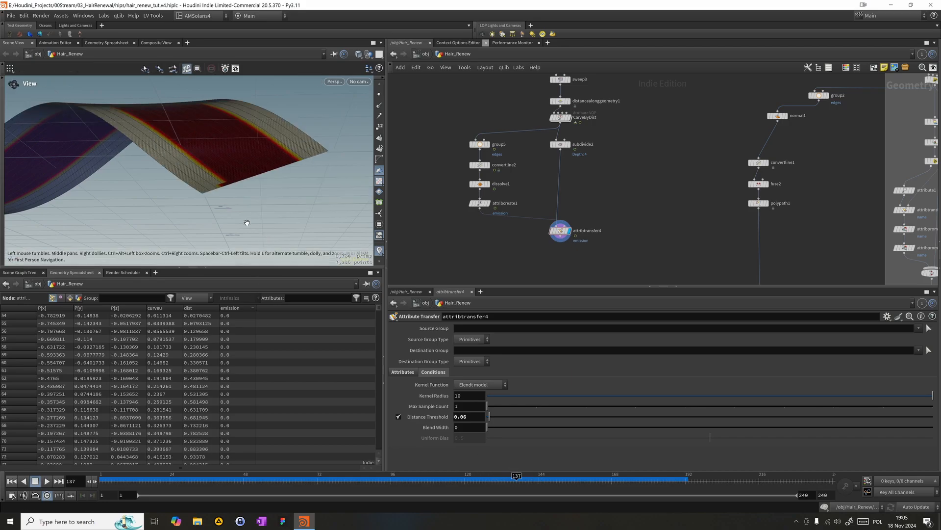
drag(246, 221, 221, 244)
key(Return)
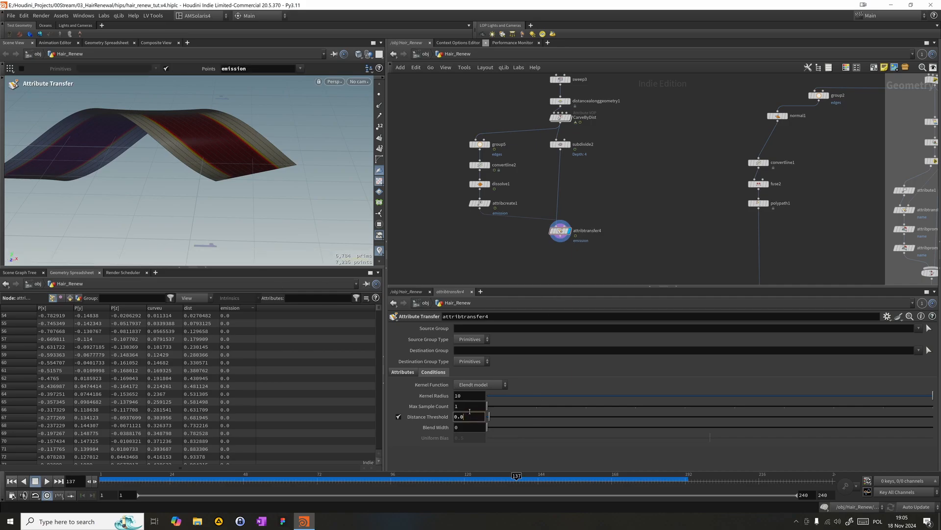
key(Return)
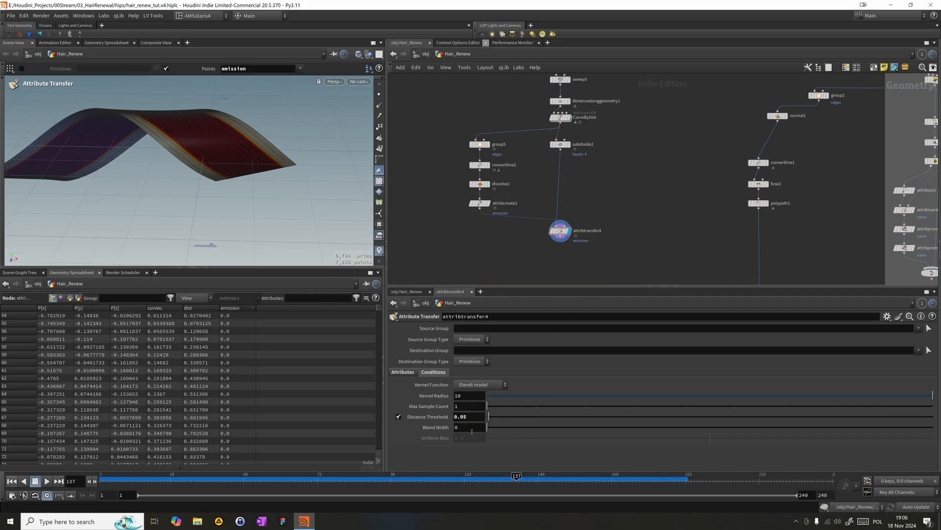
click(468, 417)
- Add an Attribute Blur node directly below attribtransfer4, connect it, and display its output
key(Tab)
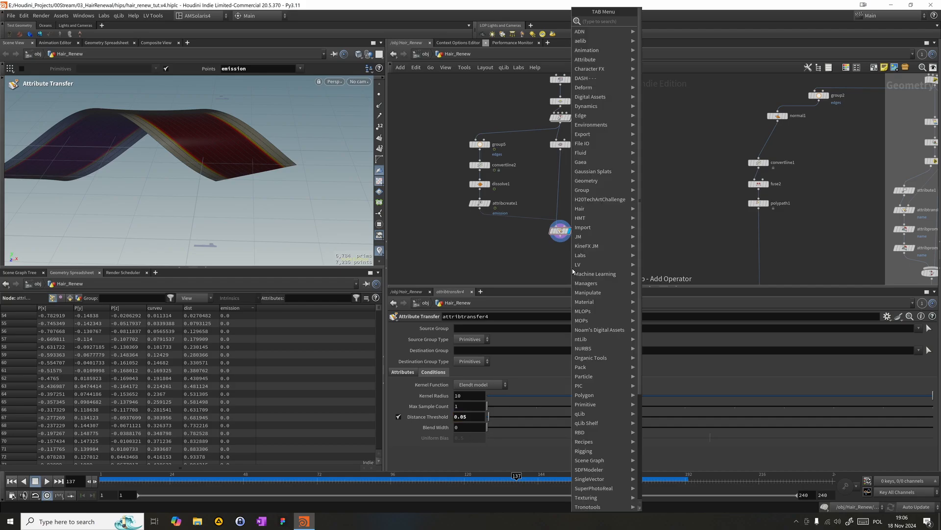
text(blur)
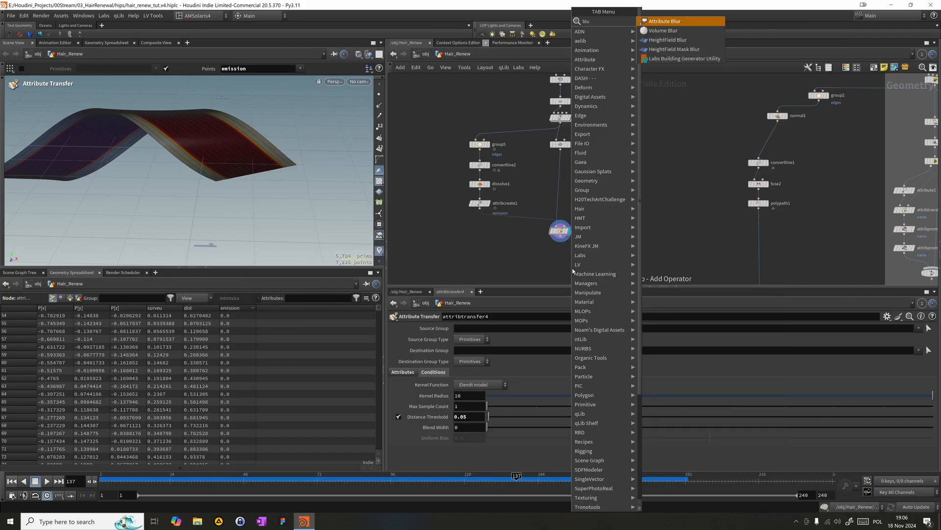
key(Return)
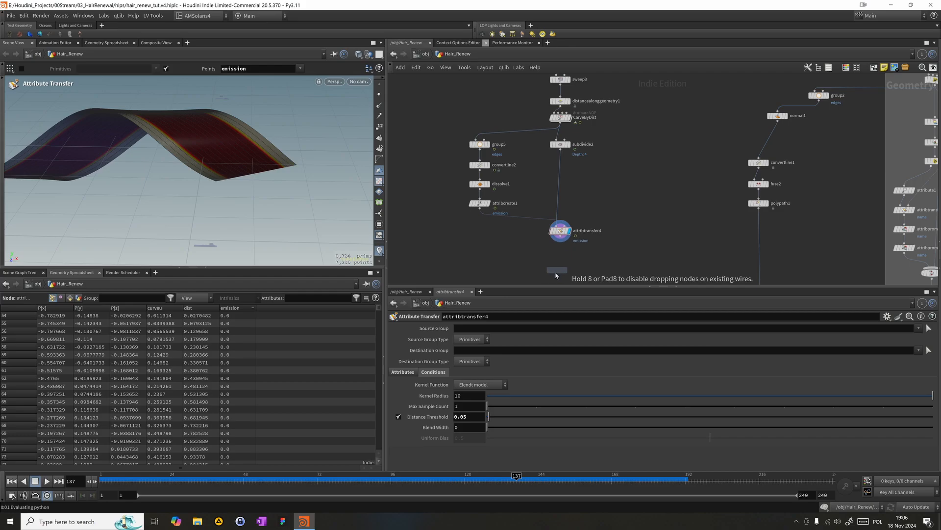
click(556, 270)
drag(551, 264, 561, 240)
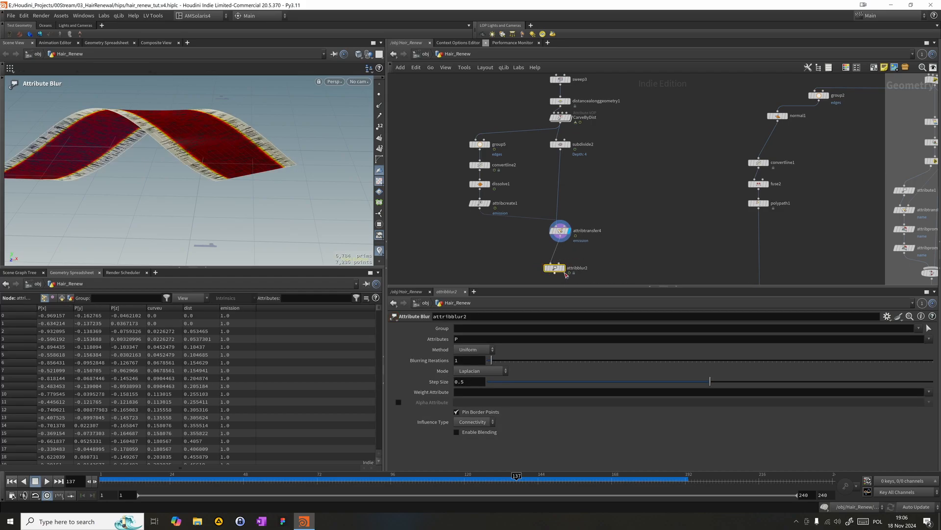
click(564, 258)
click(563, 260)
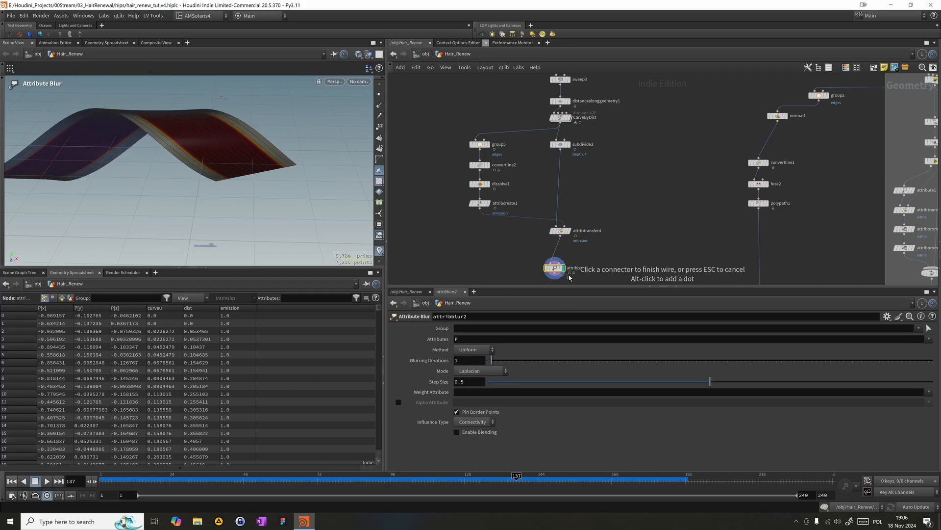
drag(553, 269, 558, 258)
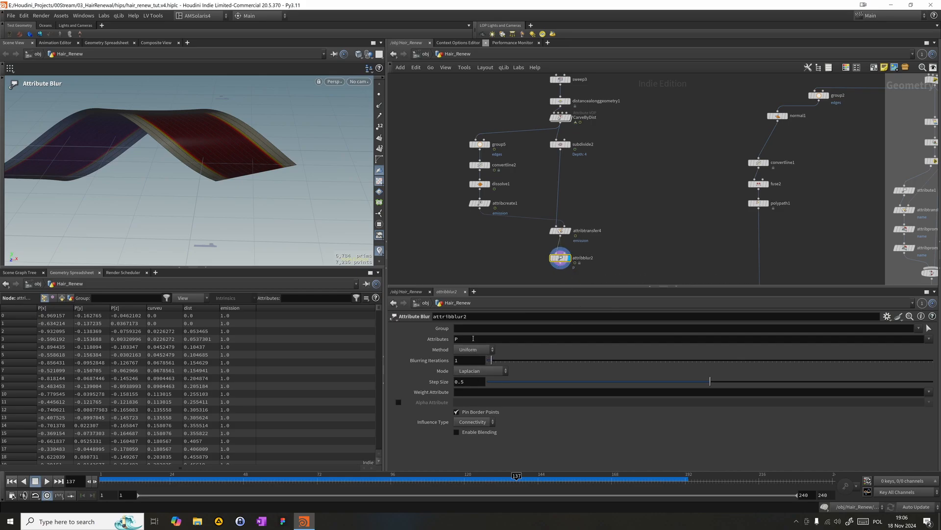
- Set the blur node to process the emission attribute with 15 Blurring Iterations
click(456, 339)
text(emission)
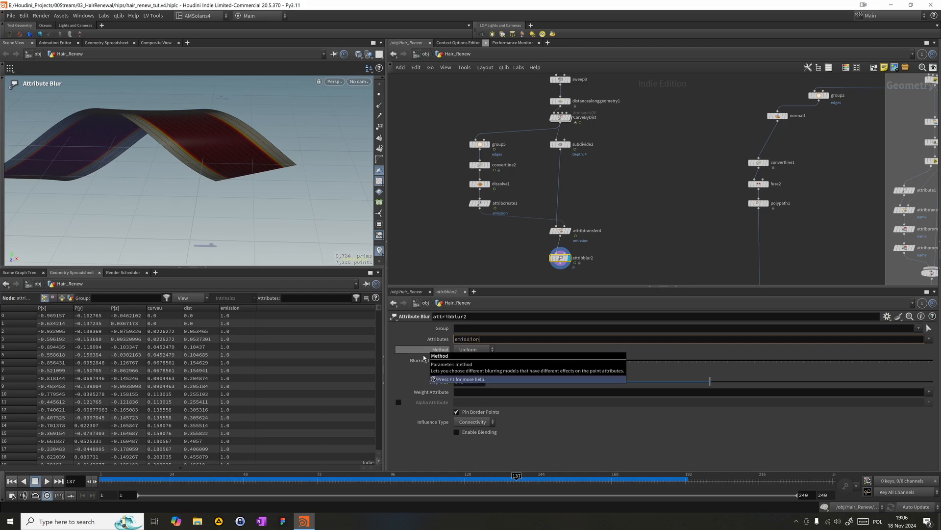
drag(549, 365, 546, 363)
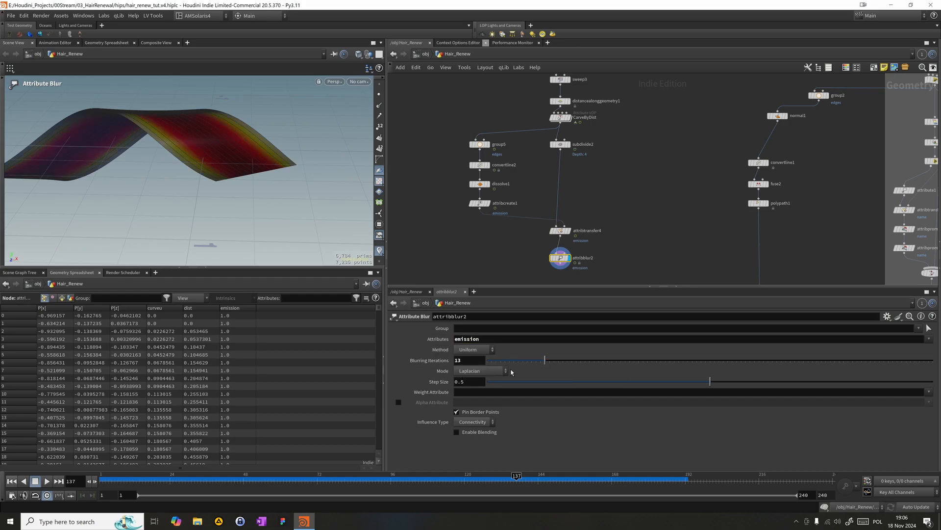
click(472, 362)
key(BackSpace)
text(5)
key(Return)
- Compare the blur with and without Pin Border Points, and leave the option disabled
click(465, 413)
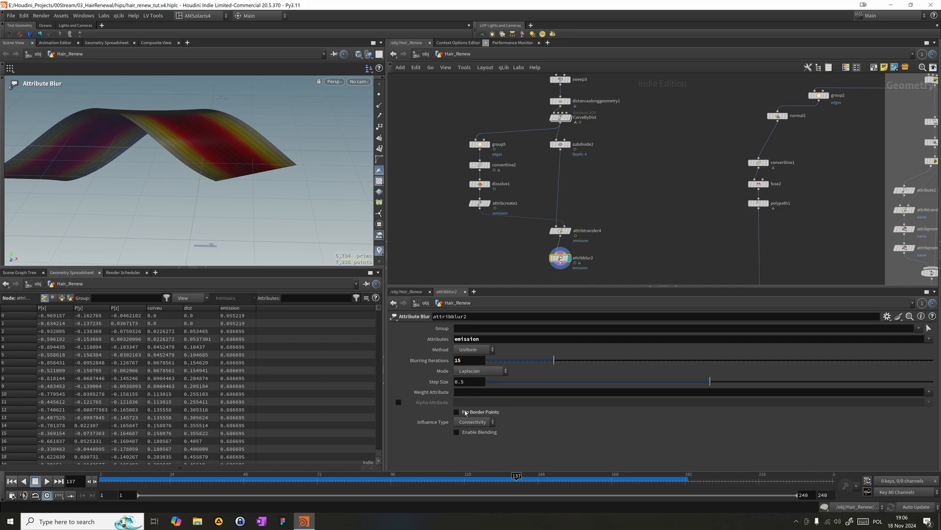
click(465, 412)
click(465, 412)
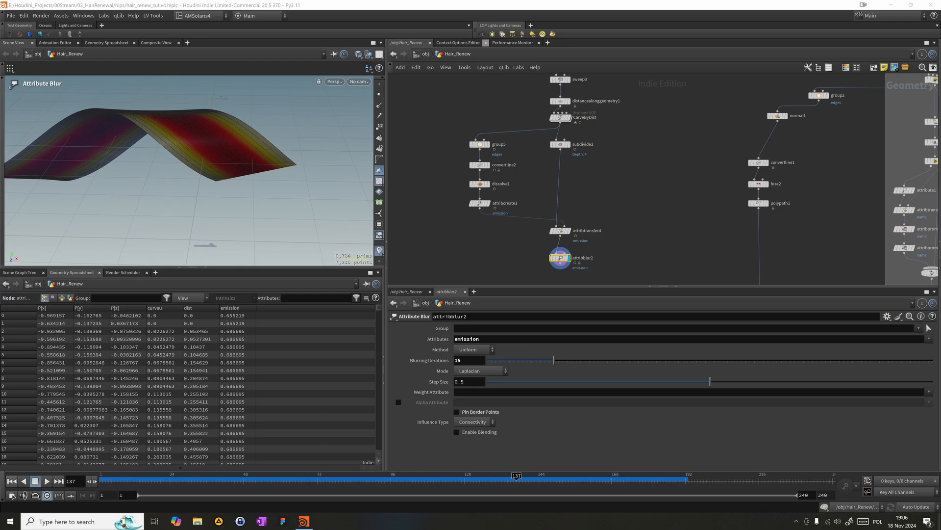
- Enable Pin Border Points on the blur node and connect a new Null node to its output
click(467, 413)
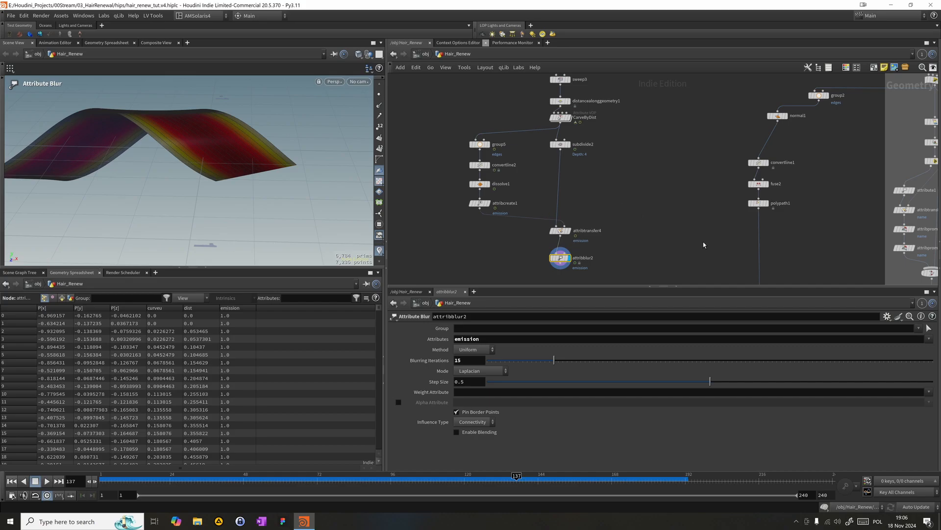
middle_drag(704, 245, 682, 202)
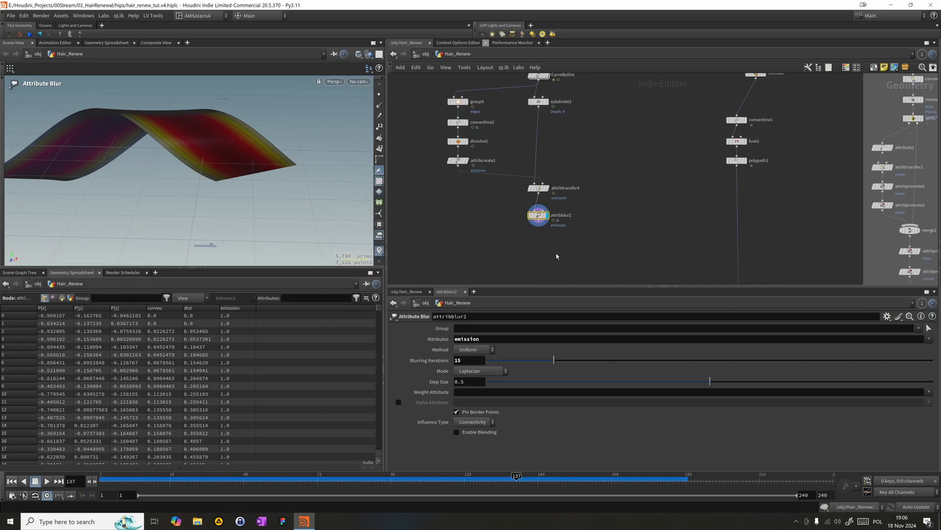
middle_drag(584, 248, 579, 220)
key(Tab)
text(null)
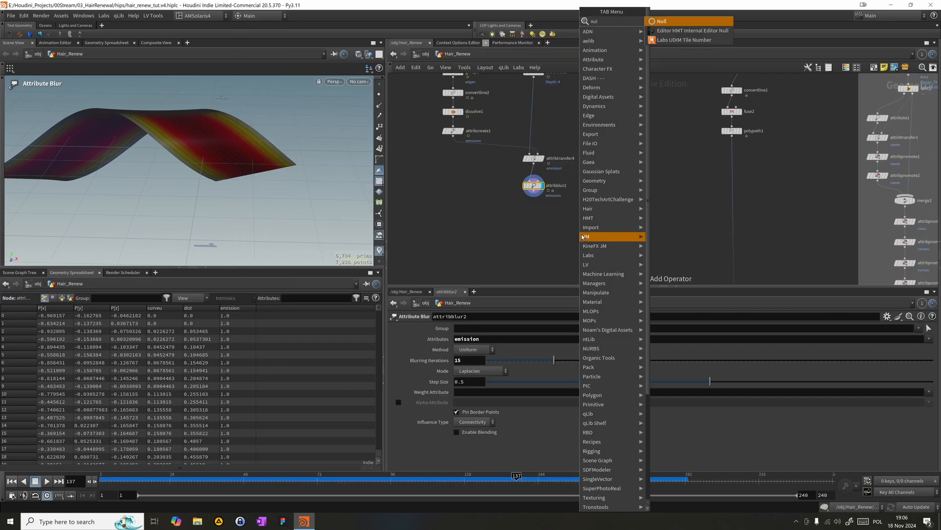
key(Return)
click(547, 249)
drag(534, 196, 547, 243)
- Rename the new null OUT_Ribbon and align it directly below attribblur2
double_click(562, 248)
text(OUT_Ribbin)
key(BackSpace)
key(BackSpace)
text(on)
key(Return)
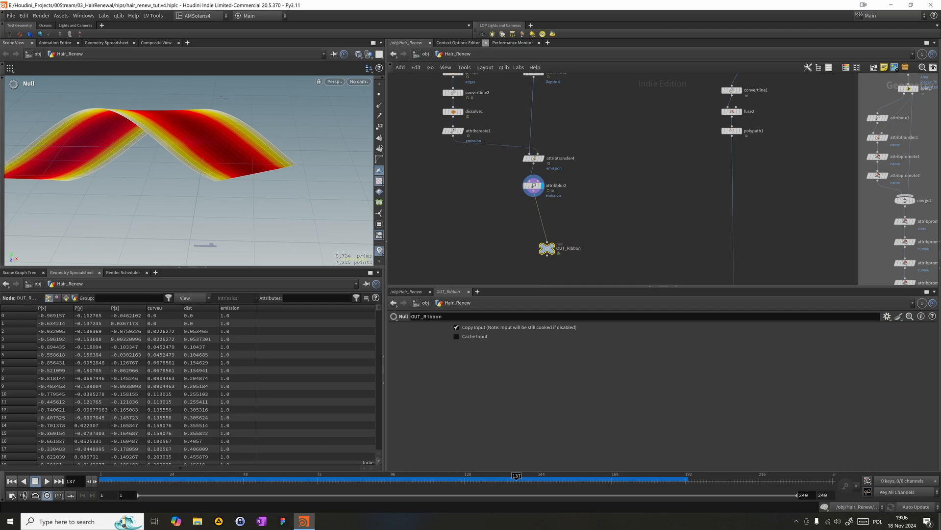
drag(550, 254, 542, 228)
middle_drag(498, 226, 580, 237)
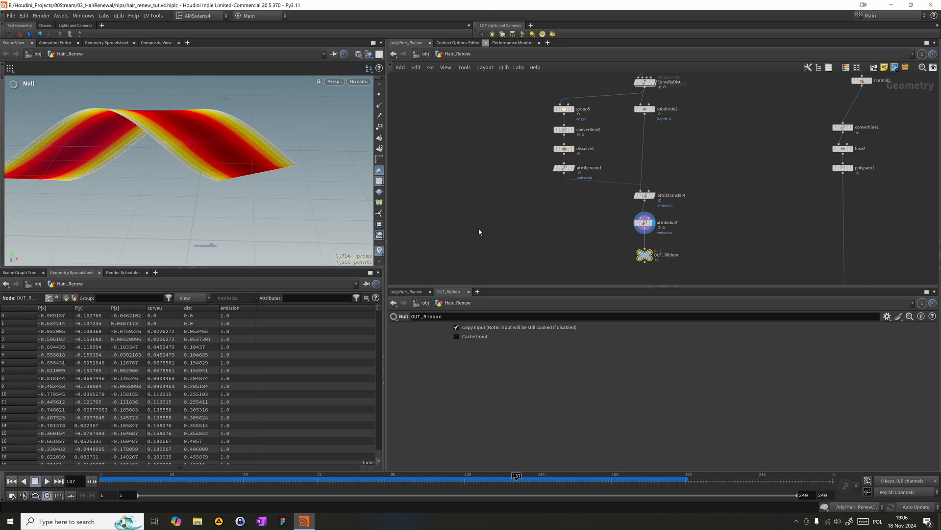
- Shift attribcreate1 sideways, out of the column holding group5, convertline2 and dissolve1
middle_drag(533, 210, 534, 230)
drag(514, 219, 572, 114)
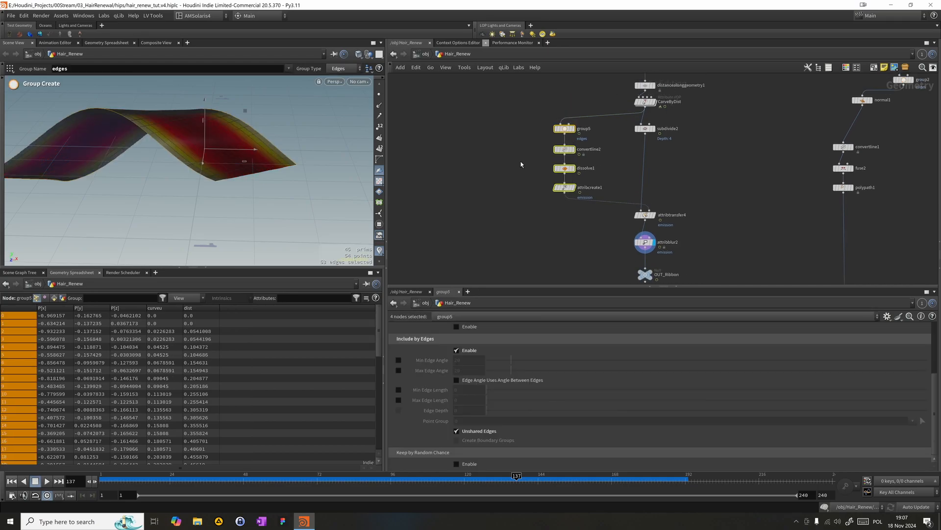
middle_drag(519, 169, 518, 172)
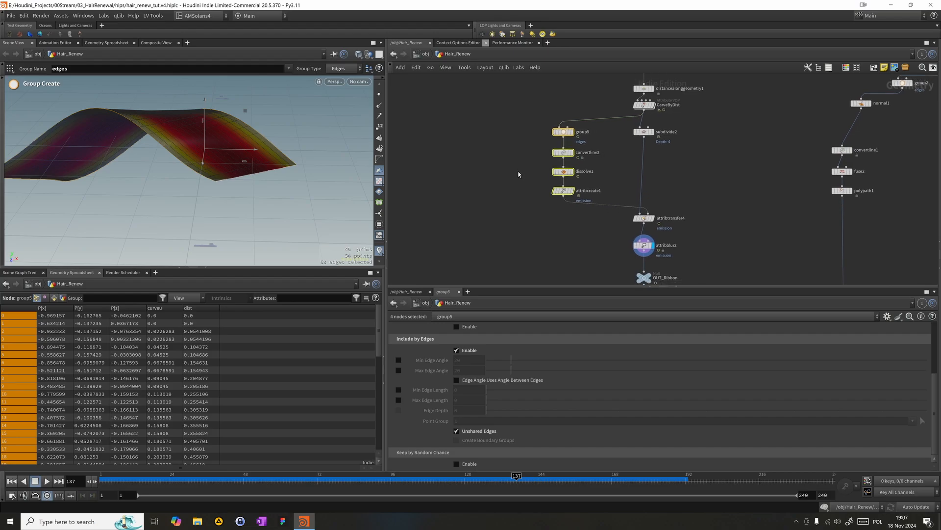
click(563, 196)
drag(563, 196, 598, 196)
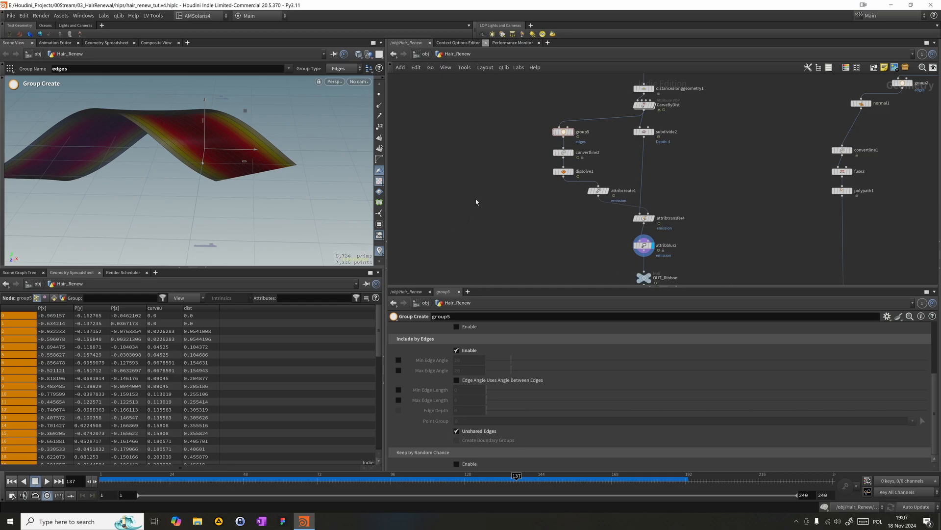
middle_drag(466, 199, 510, 179)
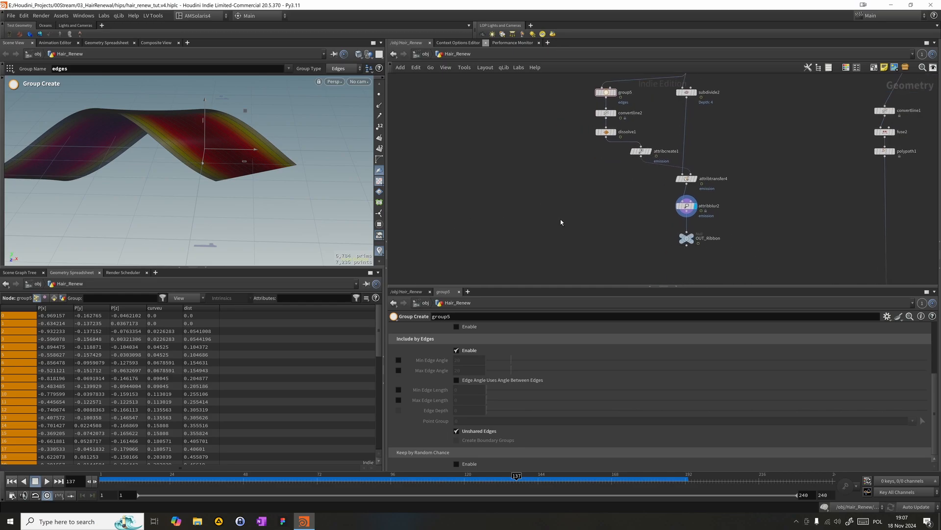
- Duplicate the OUT_Ribbon null to open space beside it, rename the copy OUT_RibbonEdges, and level it with the original
alt+drag(687, 240, 511, 235)
double_click(556, 233)
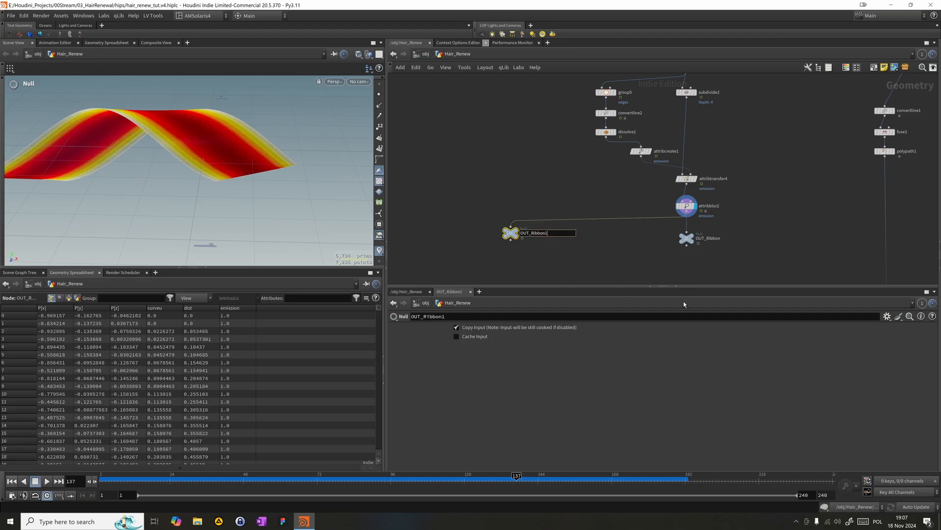
text(Edges)
key(Return)
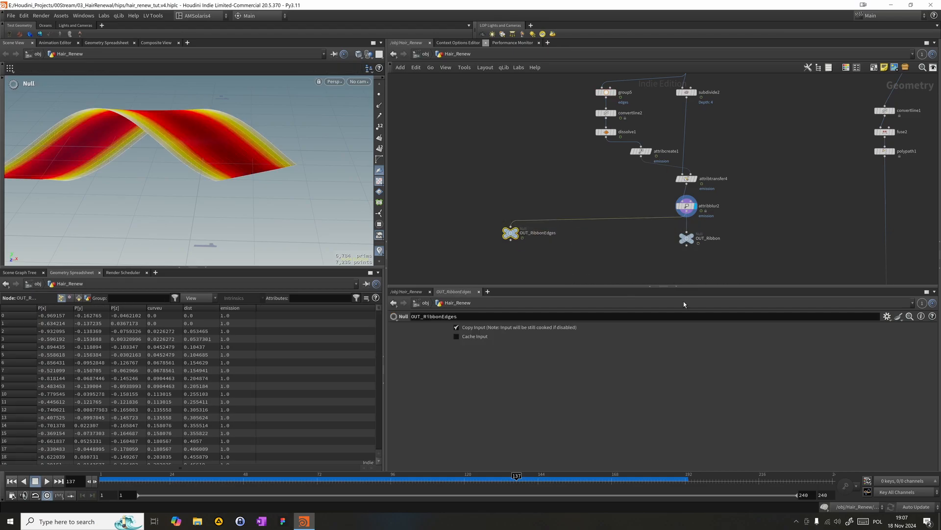
drag(513, 231, 513, 236)
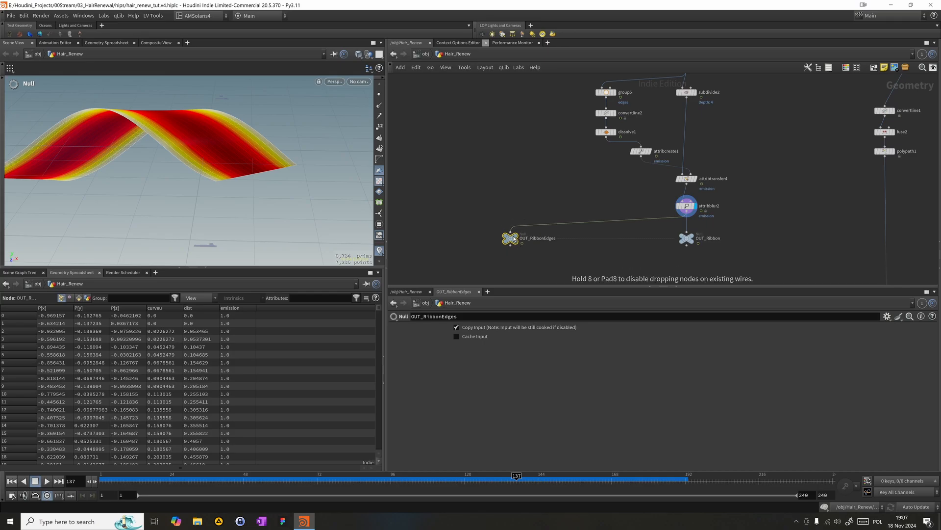
- Cut the wire between attribblur2 and the OUT_RibbonEdges null
middle_drag(519, 183, 512, 185)
key(y)
drag(514, 196, 538, 241)
middle_drag(530, 211, 529, 225)
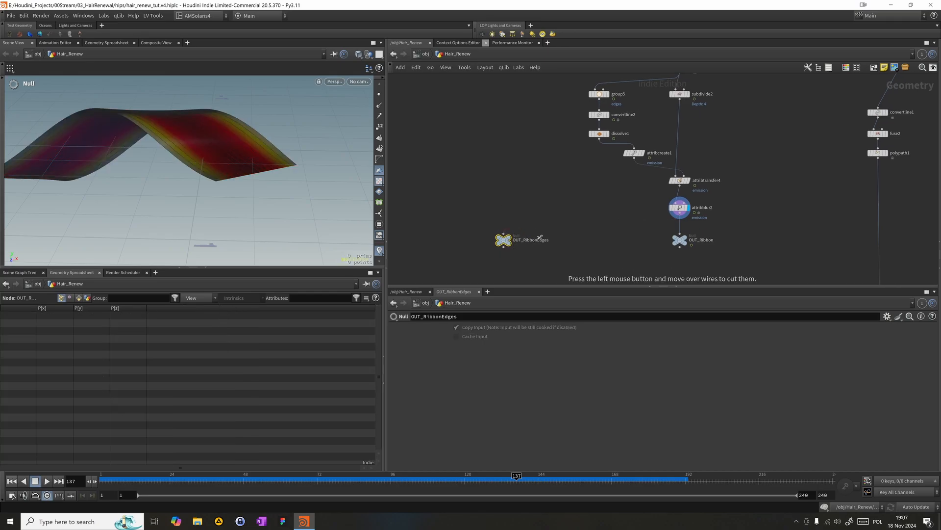
- Duplicate group5 and dissolve1 into a parallel branch from CarveByDist, with the dissolve copy directly below the group copy
scroll(524, 210, down, 2)
scroll(537, 174, up, 2)
middle_drag(537, 174, 542, 211)
scroll(542, 212, up, 1)
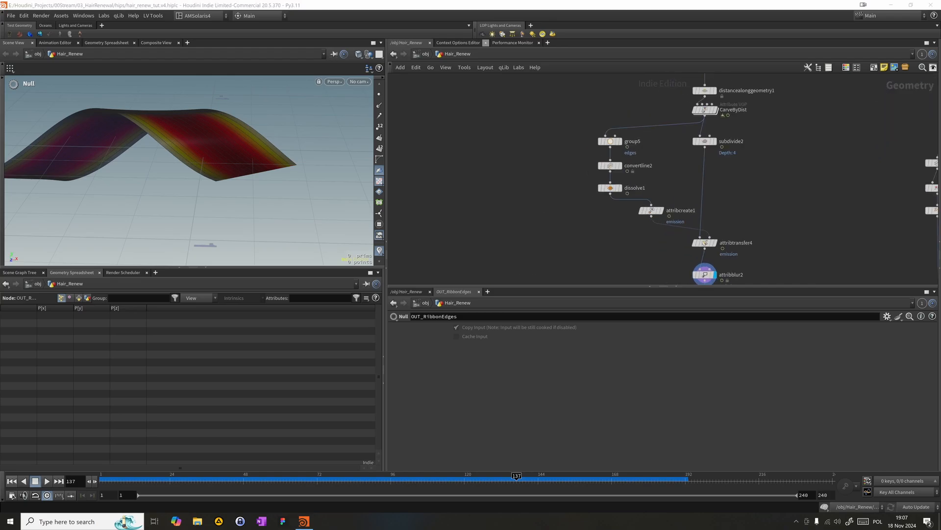
middle_drag(671, 185, 675, 239)
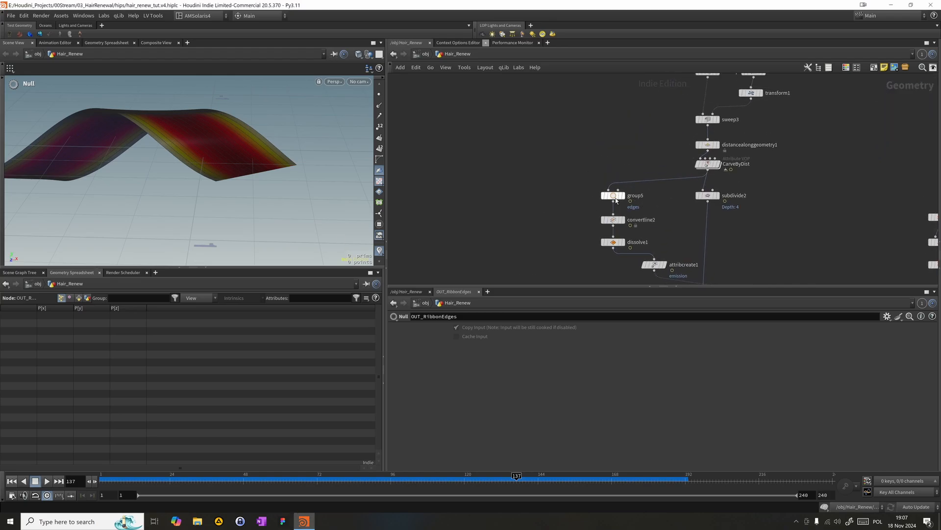
alt+drag(615, 197, 512, 197)
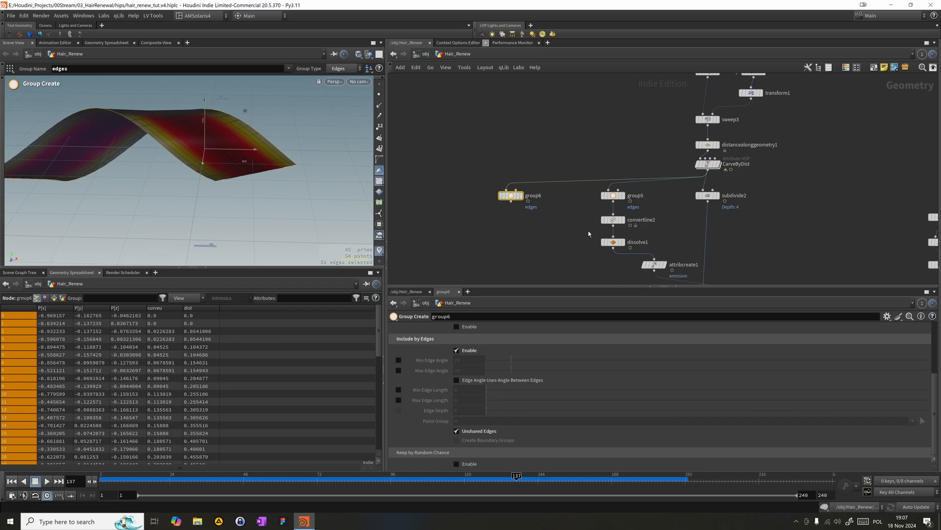
alt+drag(606, 245, 511, 200)
drag(542, 243, 515, 226)
middle_drag(514, 254, 525, 214)
scroll(529, 249, up, 1)
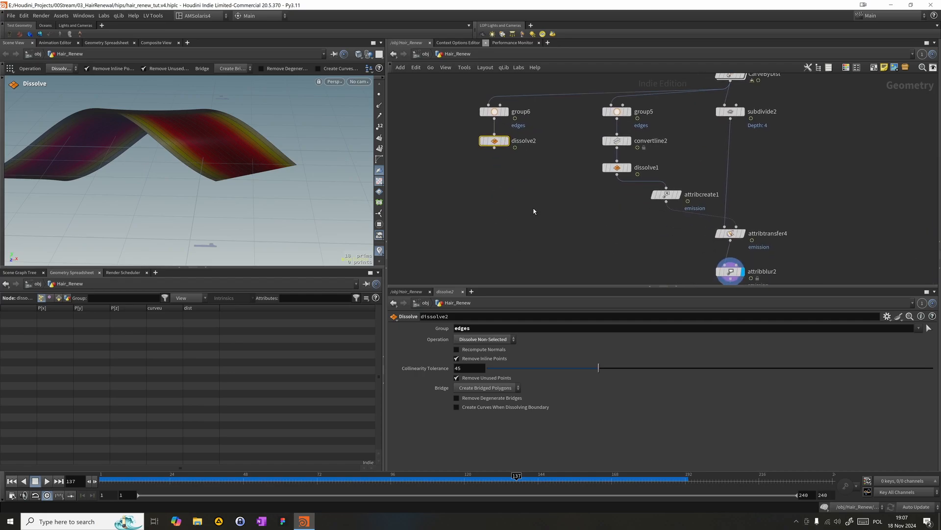
- Add an Attribute Transfer node fed by dissolve2 and dissolve1, and display its output
key(Tab)
text(at)
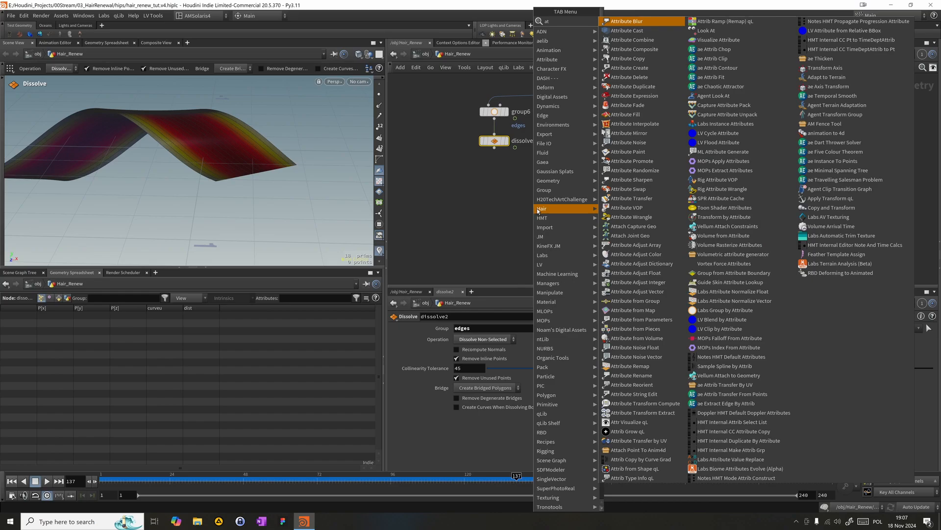
text(tra)
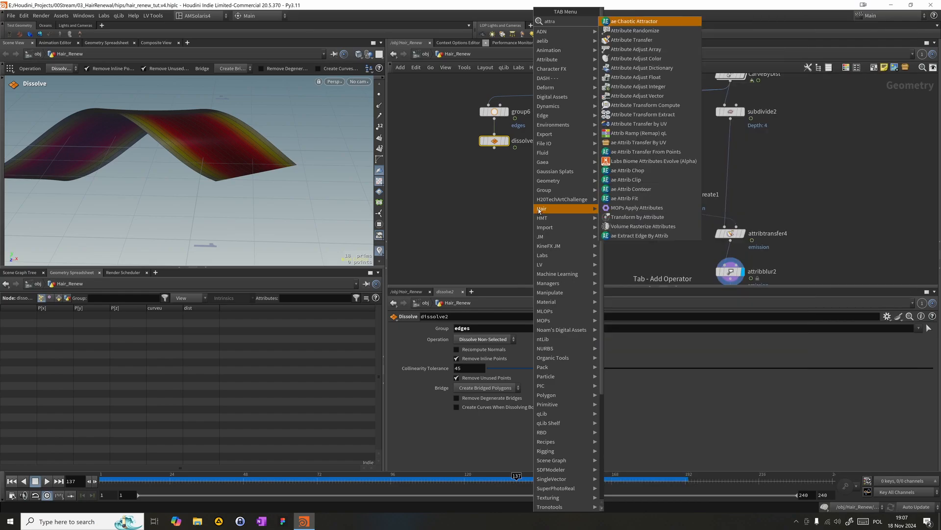
click(631, 39)
click(517, 217)
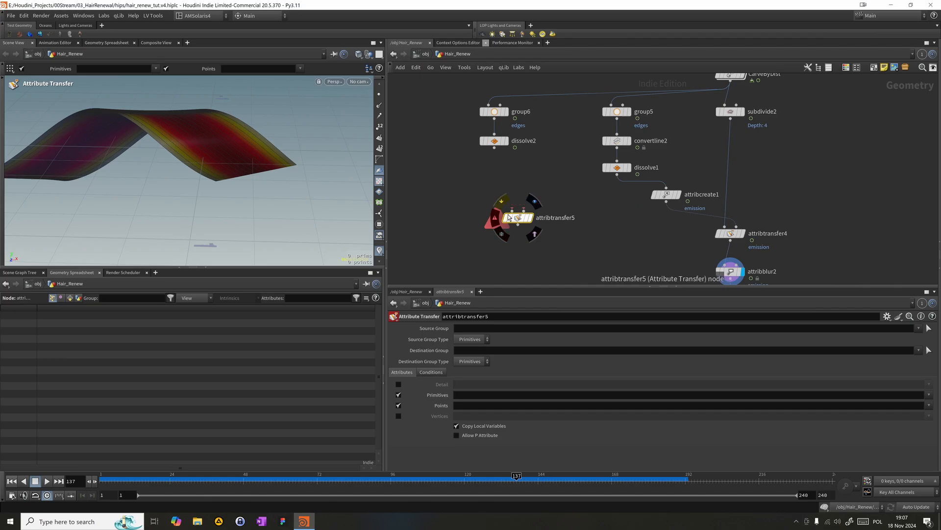
click(524, 211)
click(616, 174)
click(531, 221)
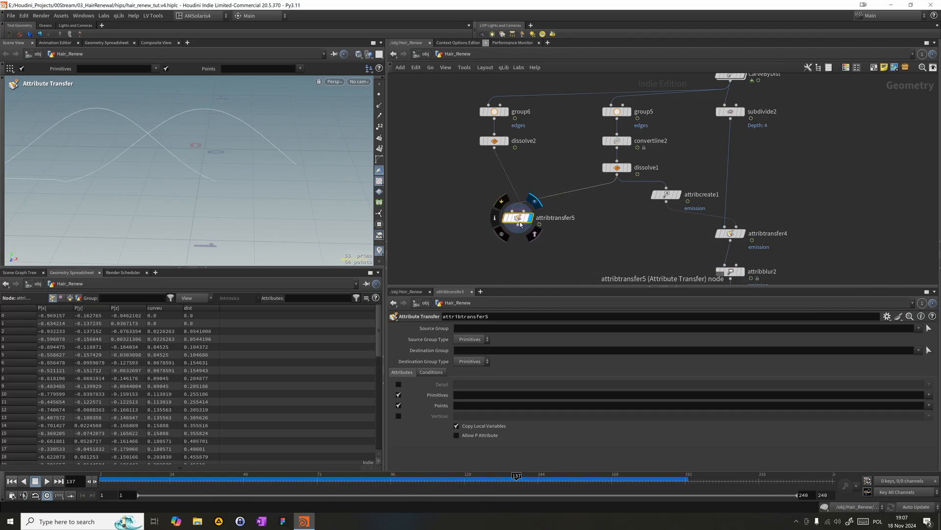
drag(520, 218, 541, 220)
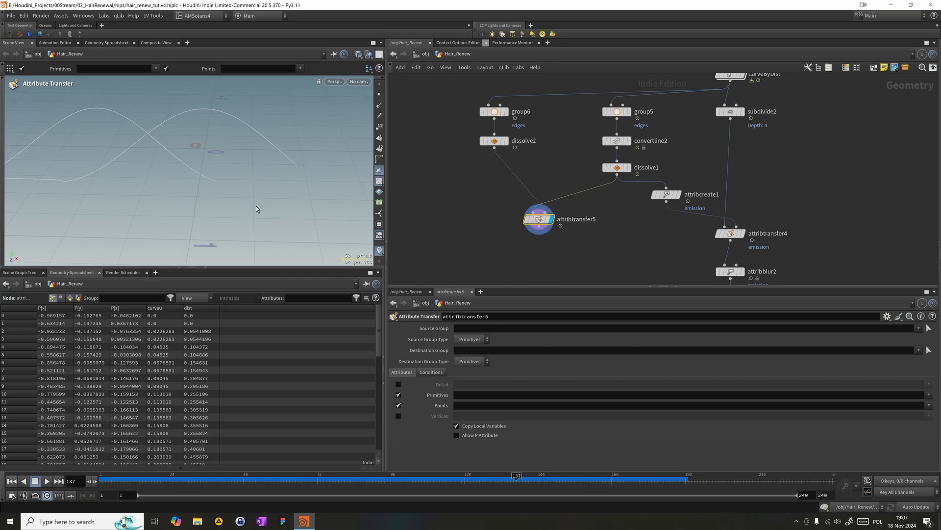
- Set dissolve2's Operation to Dissolve Selected and its Collinearity Tolerance to 90.94
drag(627, 101, 648, 92)
drag(583, 169, 638, 88)
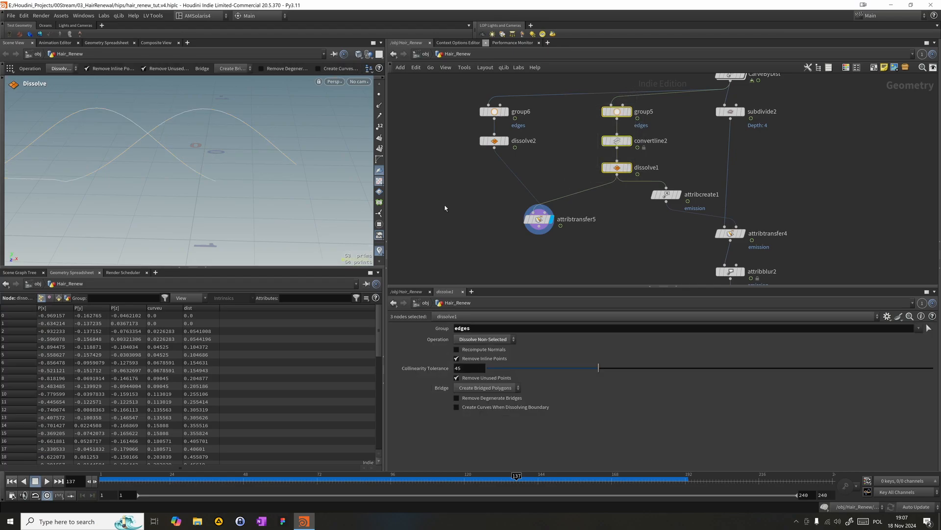
drag(431, 162, 498, 93)
drag(466, 162, 524, 89)
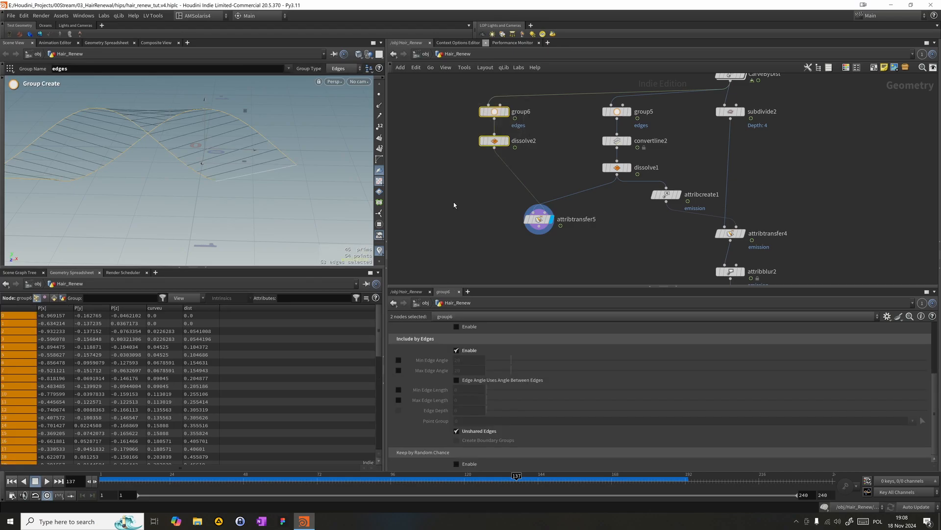
drag(433, 201, 522, 133)
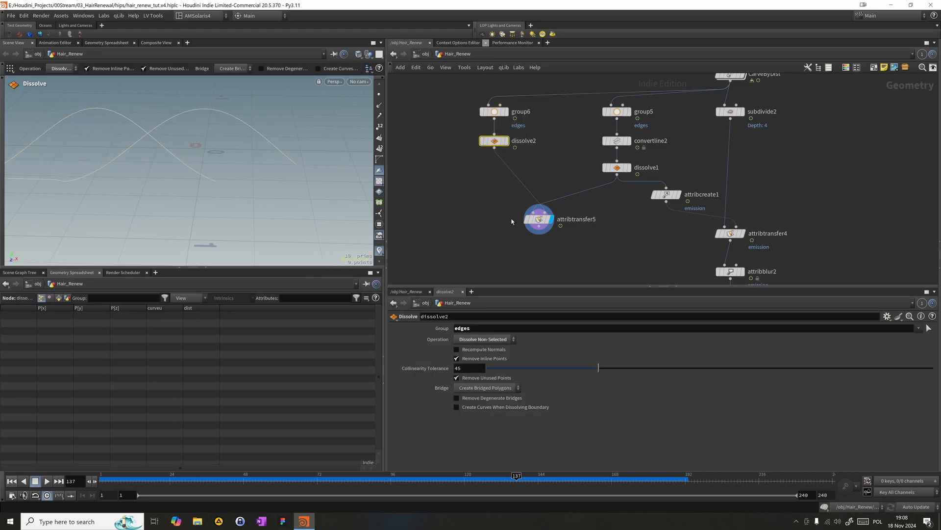
click(484, 340)
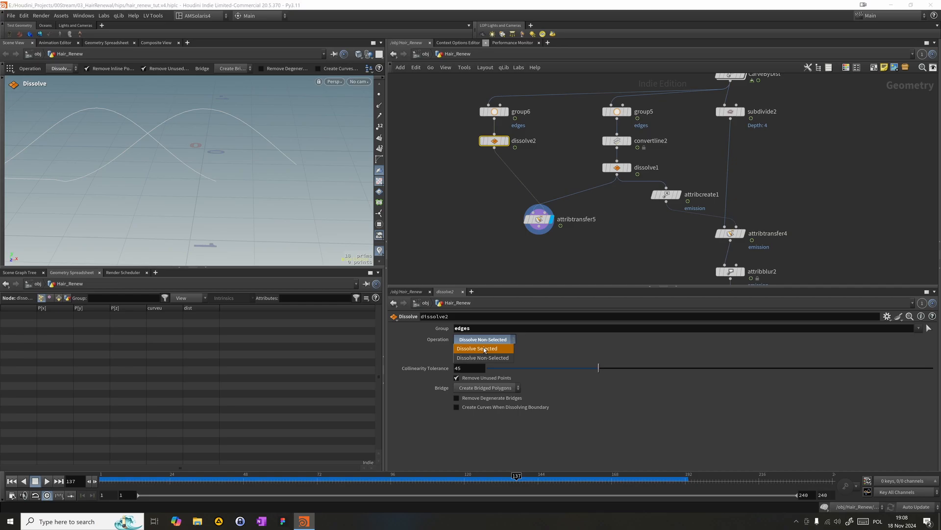
click(483, 348)
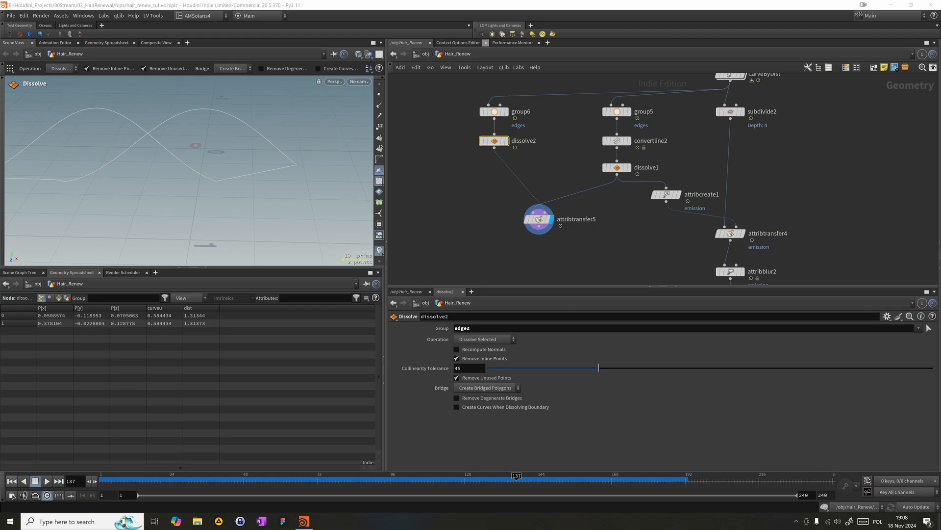
mouse_move(726, 372)
mouse_down()
mouse_move(782, 373)
mouse_move(712, 372)
mouse_up()
- Insert a Resample node between dissolve2 and attribtransfer5
click(473, 213)
middle_drag(640, 249, 612, 186)
scroll(627, 242, down, 2)
scroll(626, 240, up, 4)
scroll(632, 220, down, 3)
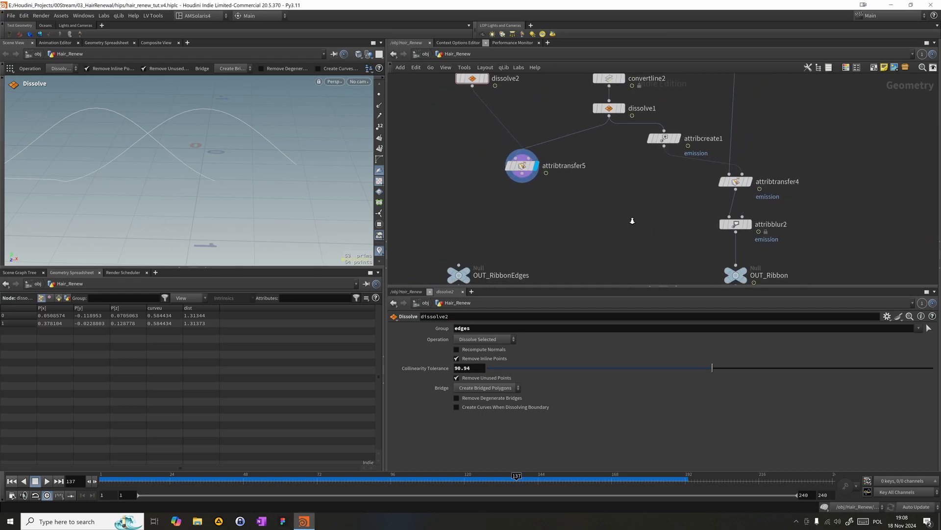
middle_drag(633, 218, 629, 311)
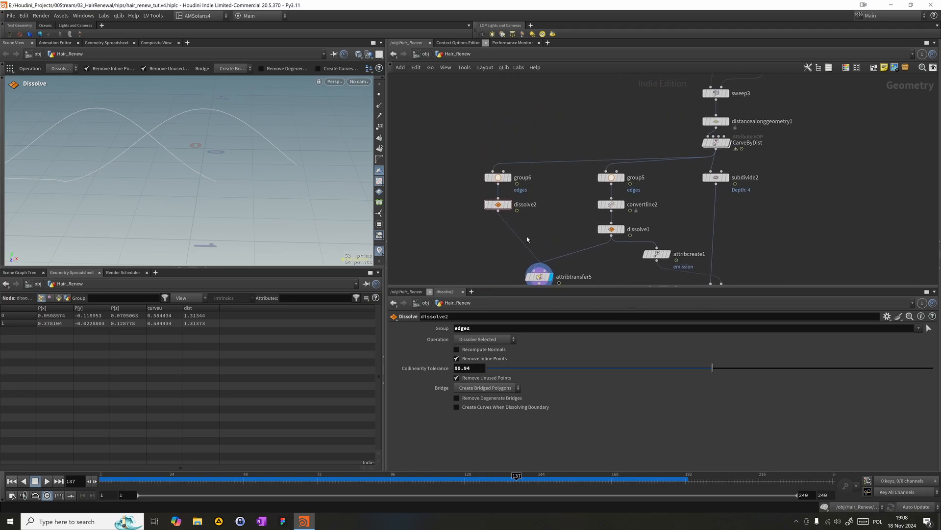
scroll(528, 239, up, 2)
key(Tab)
text(resa)
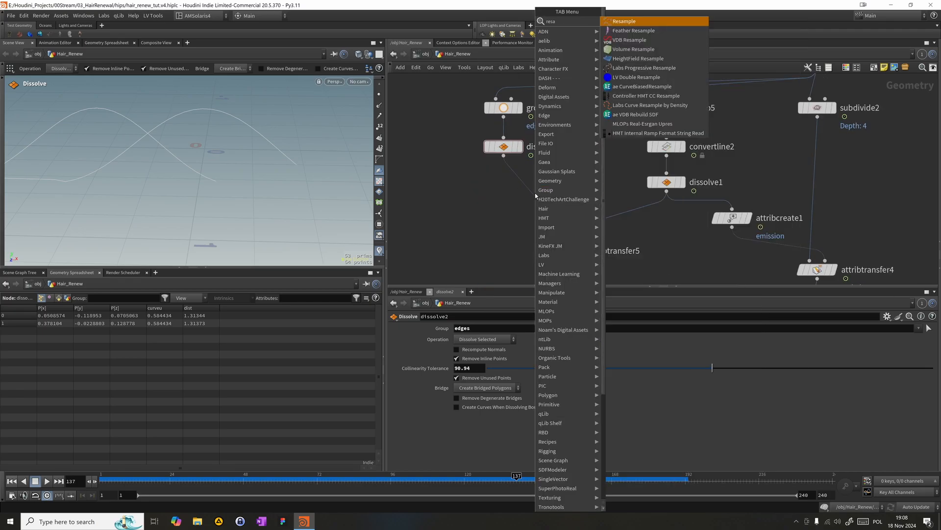
key(Return)
click(522, 184)
- Set resample4's Length to 0.05 and display its output, with the node aligned below dissolve2
click(480, 397)
text(0.05)
key(Return)
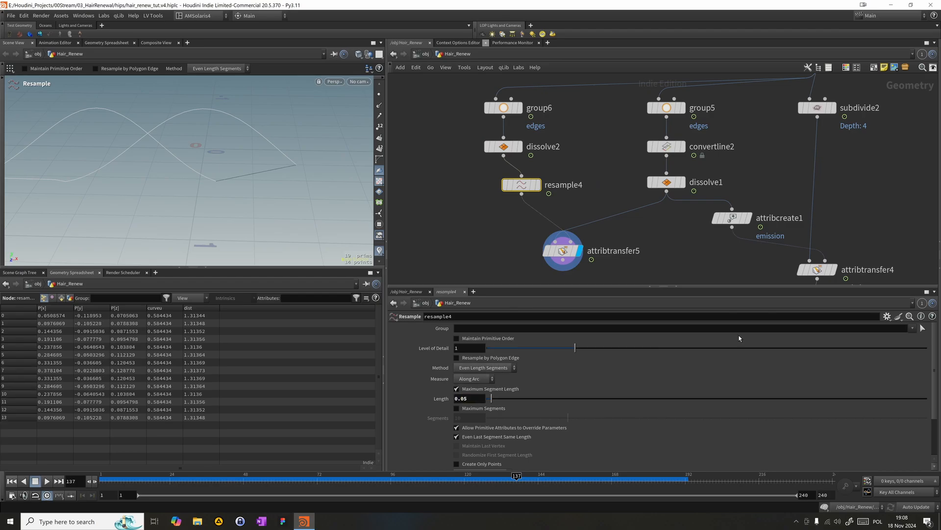
click(542, 163)
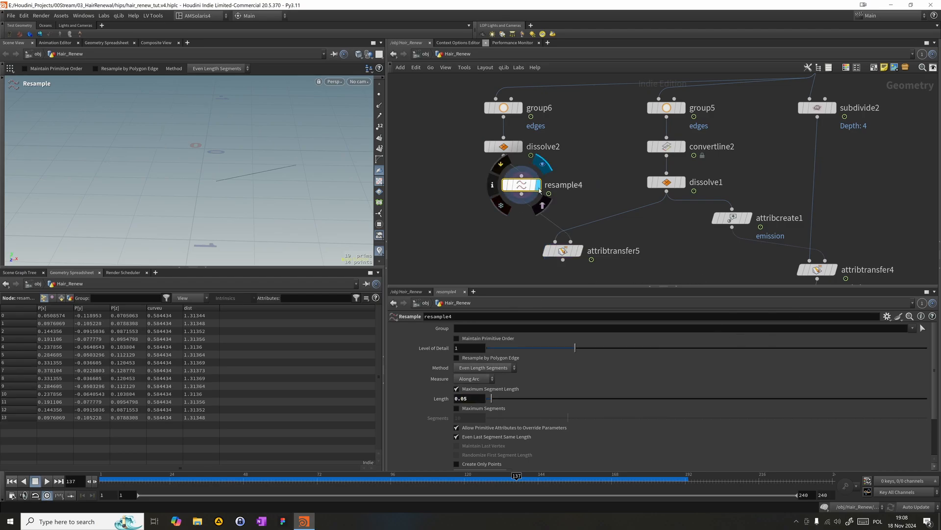
drag(529, 192, 511, 189)
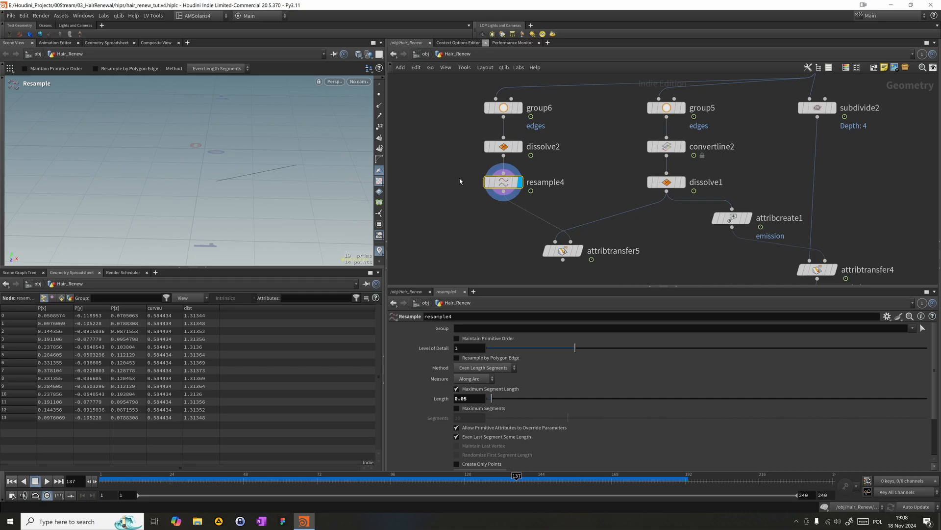
- Scrub the timeline to frame 149 and check how the resampled edge line behaves
drag(437, 483, 553, 452)
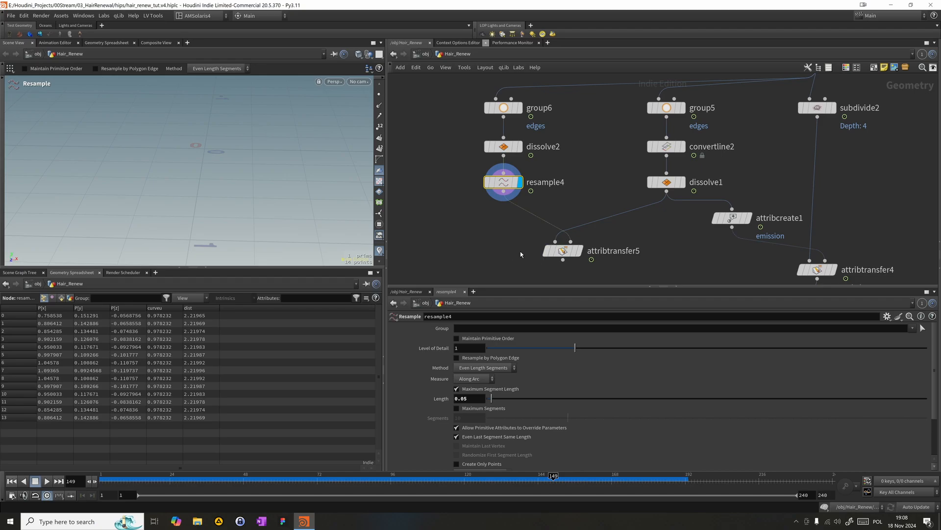
scroll(412, 225, up, 1)
middle_drag(405, 225, 394, 204)
key(Tab)
key(Escape)
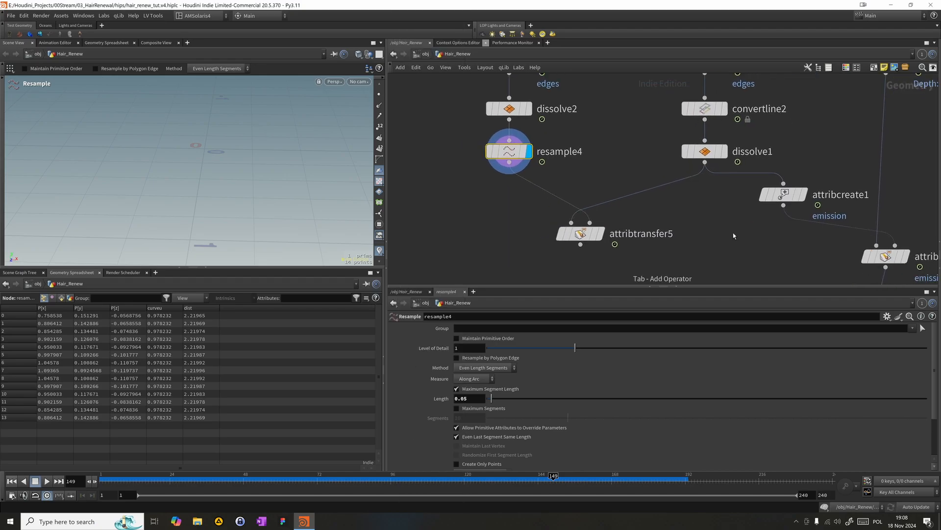
- Place a copy of the emission Attribute Create node between resample4 and attribtransfer5, and display attribtransfer5
alt+drag(785, 198, 505, 197)
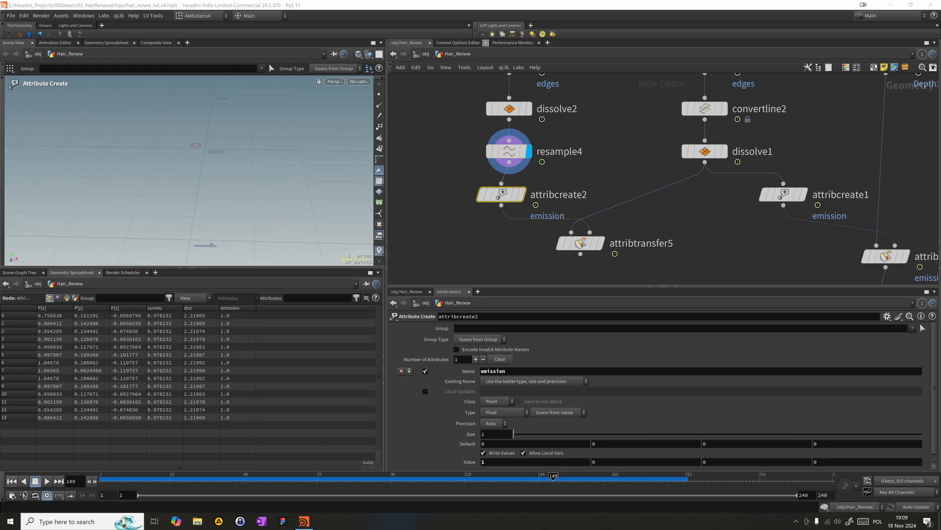
click(600, 243)
click(579, 244)
scroll(588, 234, down, 2)
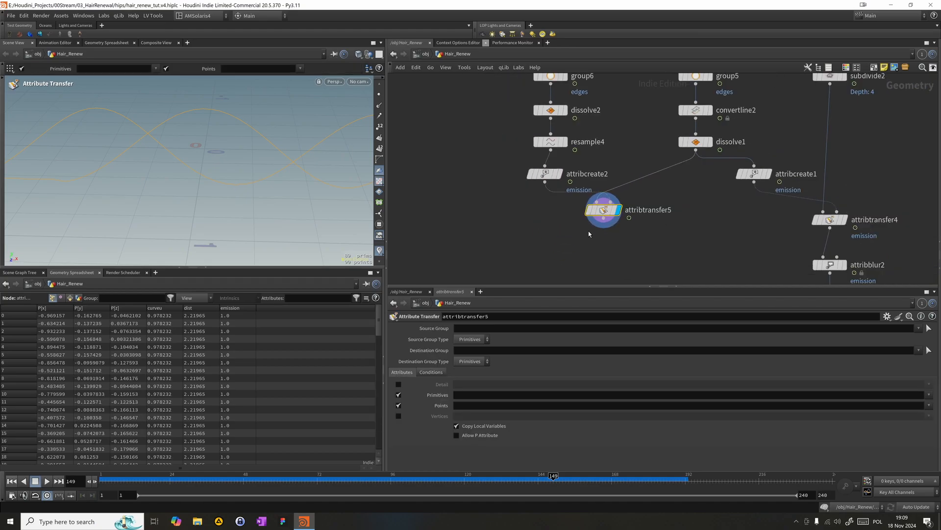
- Limit attribtransfer5 to transferring the point attribute emission, with primitive attribute transfer turned off
drag(608, 228, 631, 228)
click(485, 407)
text(emission)
key(Return)
click(398, 394)
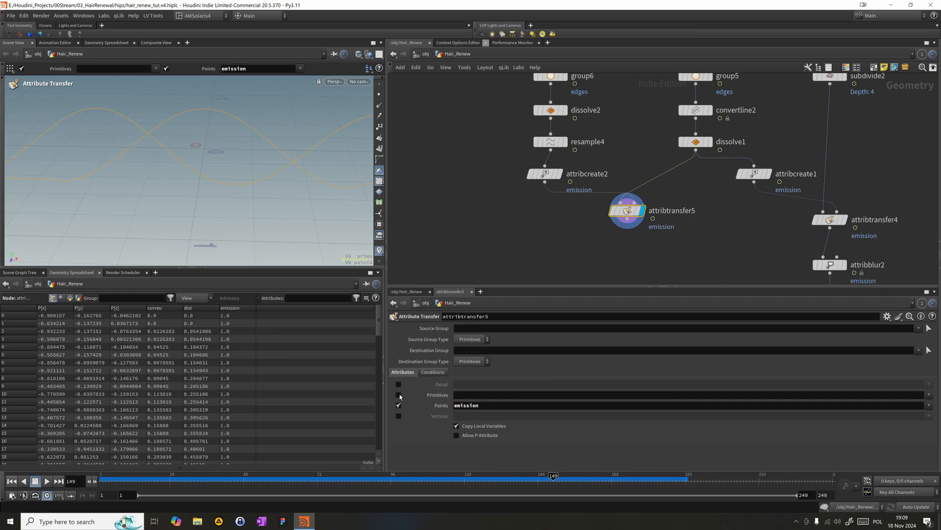
drag(580, 216, 654, 202)
drag(628, 211, 638, 216)
middle_drag(490, 264, 467, 241)
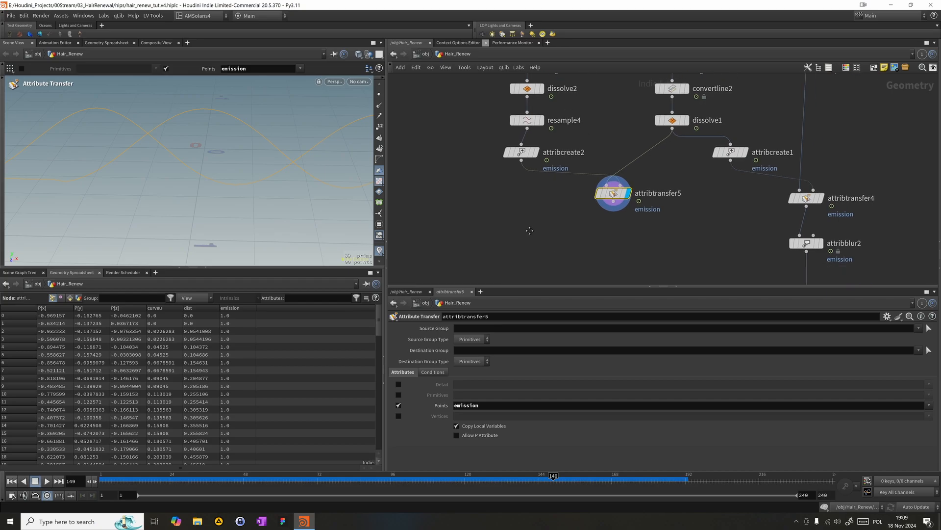
- Set attribtransfer5's Distance Threshold to 0.088 and scrub the timeline to frame 133 to check the emission at the curve tips
click(433, 372)
click(491, 416)
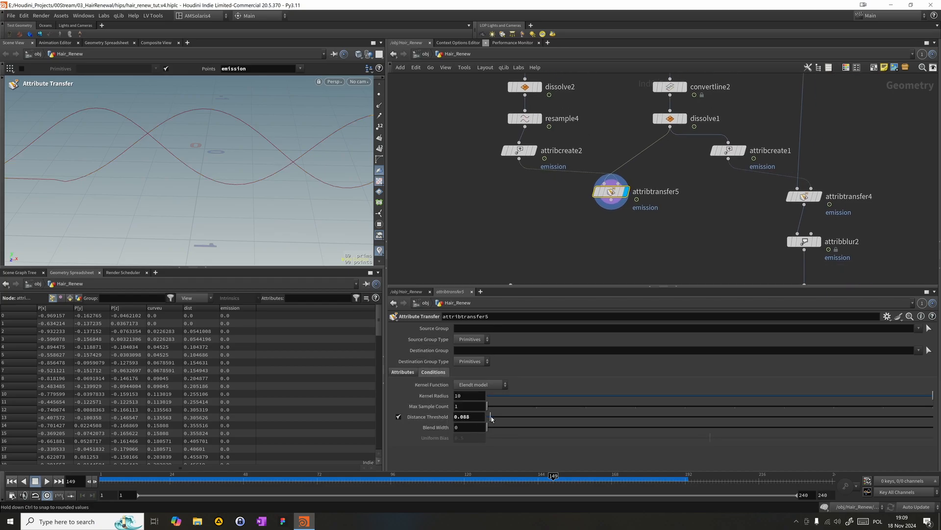
drag(389, 484, 468, 484)
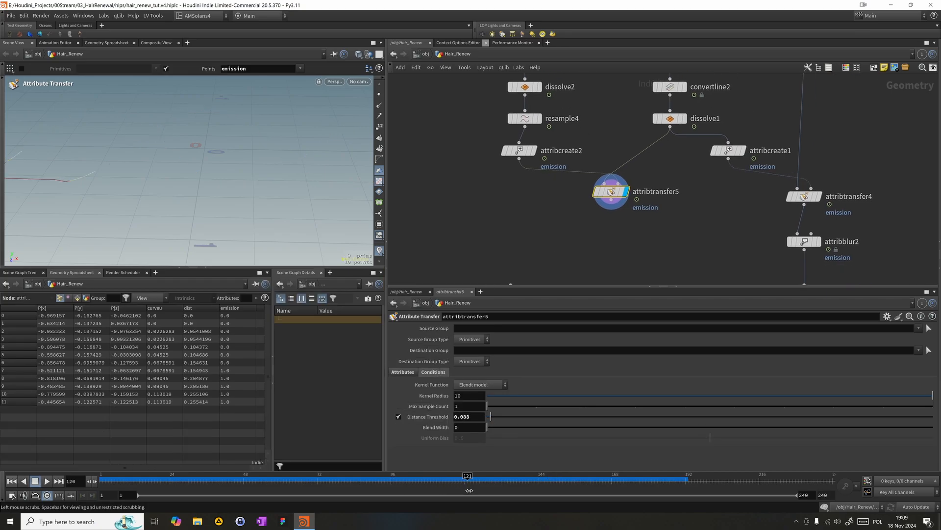
click(273, 378)
click(505, 484)
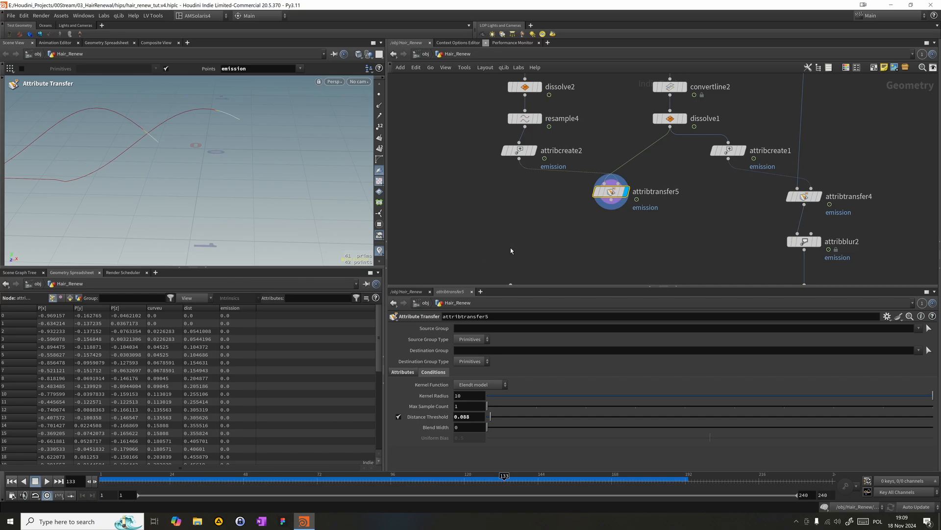
- Add an Attribute Remap node directly below attribtransfer5
key(Tab)
text(atr)
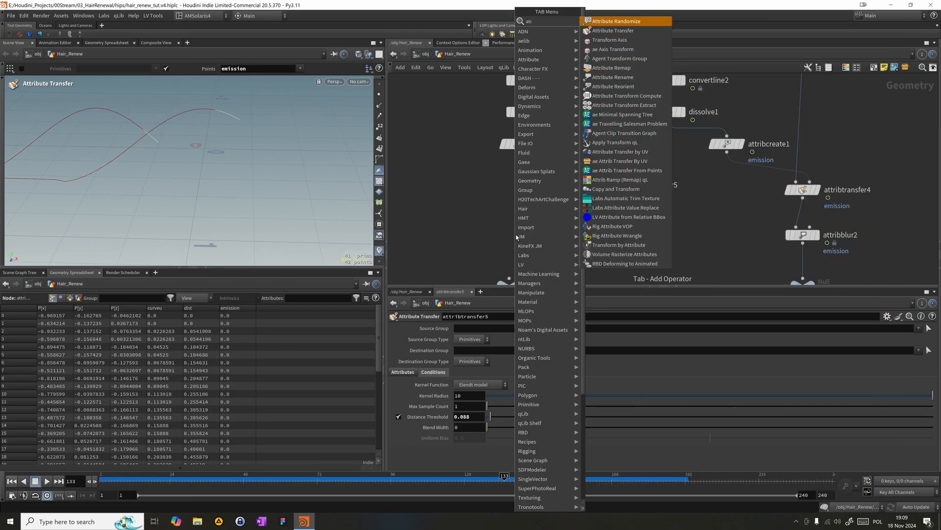
text(em)
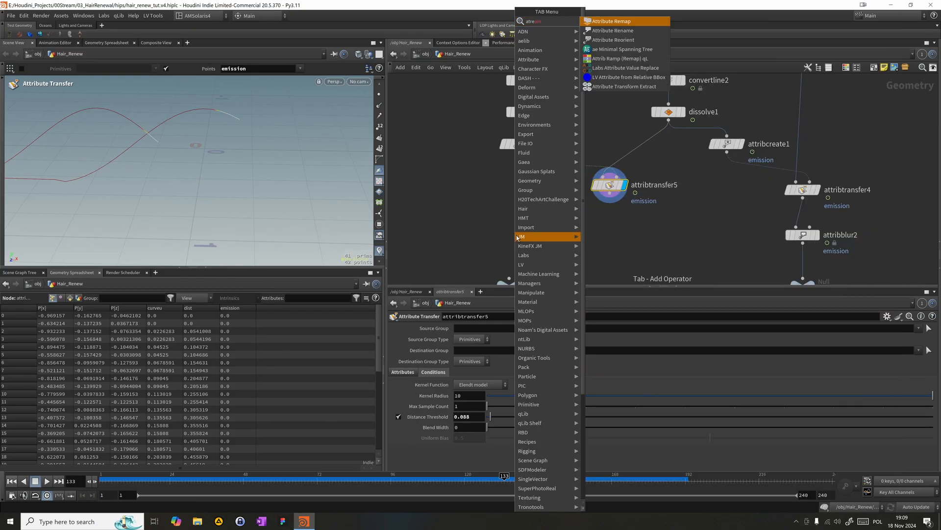
click(629, 25)
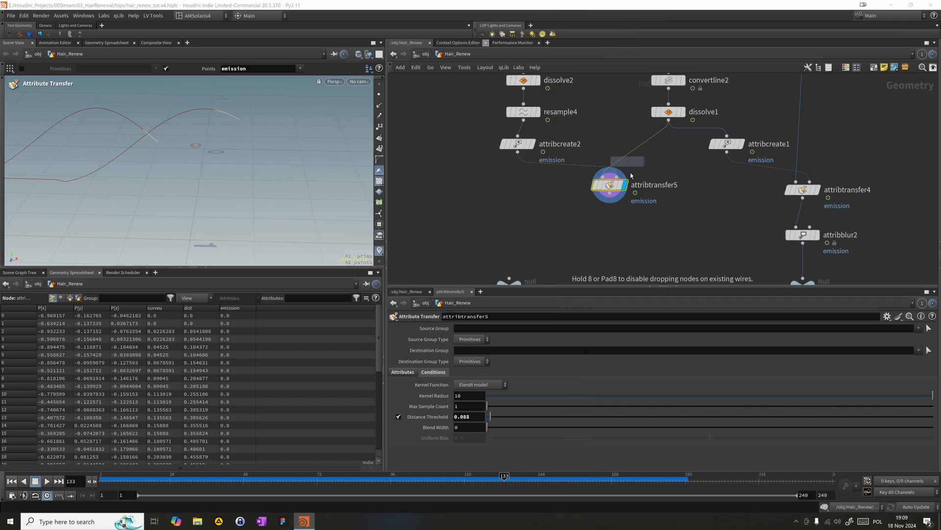
click(621, 219)
mouse_move(622, 216)
mouse_down()
mouse_move(621, 224)
mouse_move(610, 213)
mouse_up()
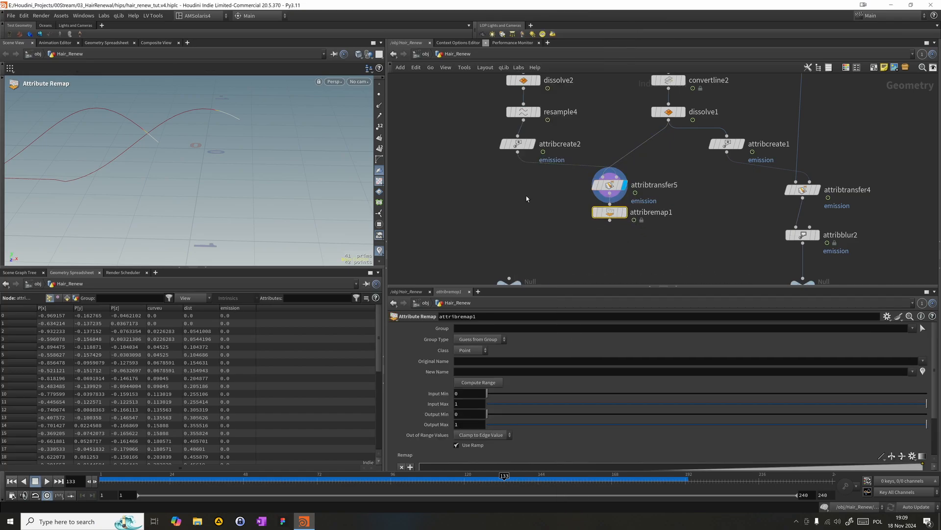
- Duplicate attribtransfer5 beside itself and set the copy's Distance Threshold to 0.01
middle_drag(541, 197, 540, 188)
mouse_move(618, 179)
alt+drag(618, 179, 527, 179)
mouse_move(530, 186)
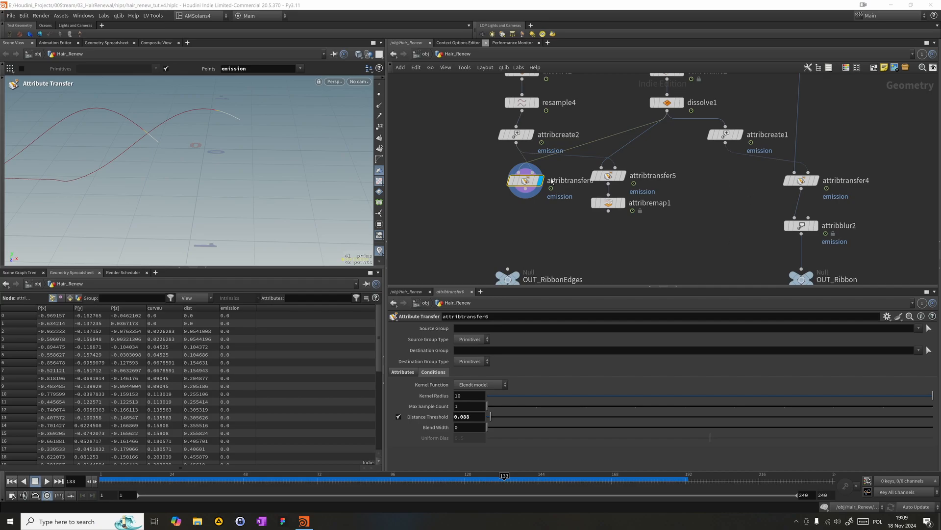
click(463, 417)
text(0.01)
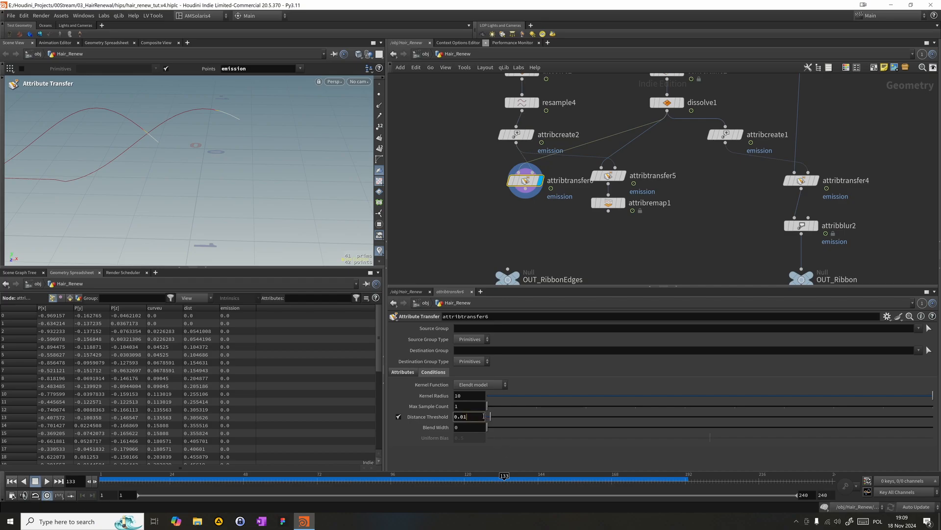
key(Return)
- Set the Distance Threshold of the original attribtransfer5 to 0.02
click(609, 175)
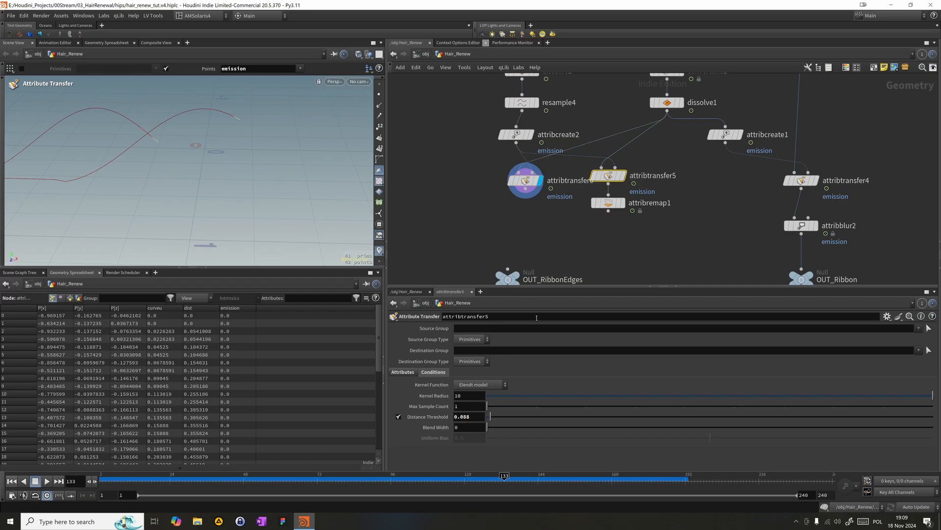
click(469, 417)
text(0.02)
key(Return)
- Display attribremap1 and set its Output Min to 0.001 and Output Max to 0.004
click(621, 203)
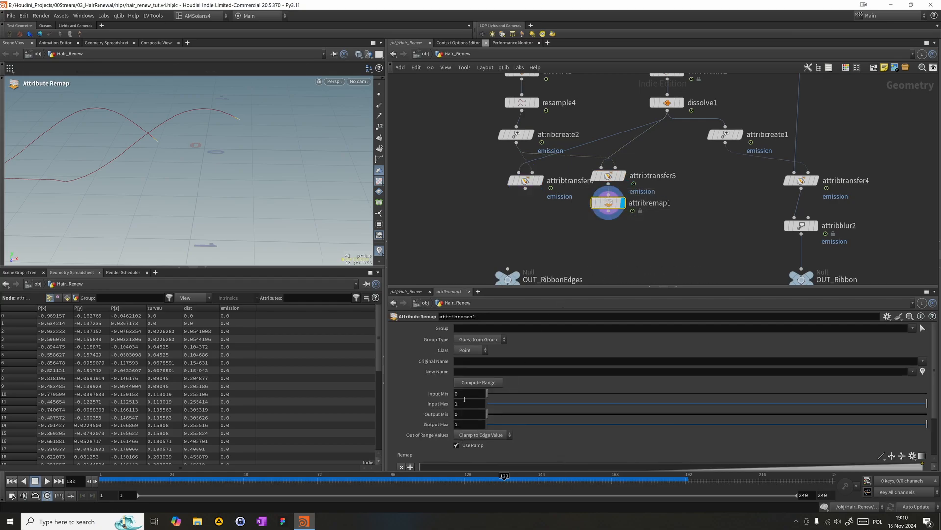
click(463, 416)
text(0.001)
key(Tab)
text(0.004)
key(Return)
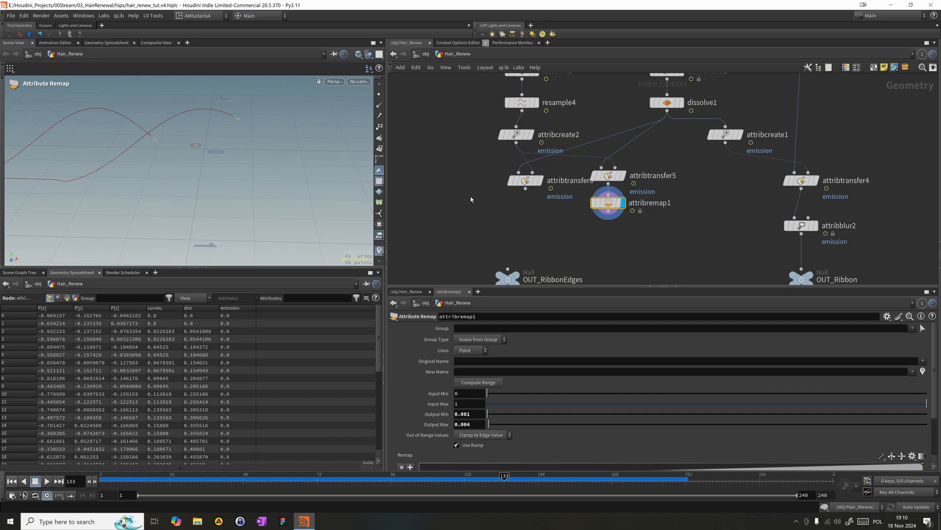
- Set attribremap1 to remap the point attribute emission into a new attribute named width
middle_drag(551, 266, 558, 238)
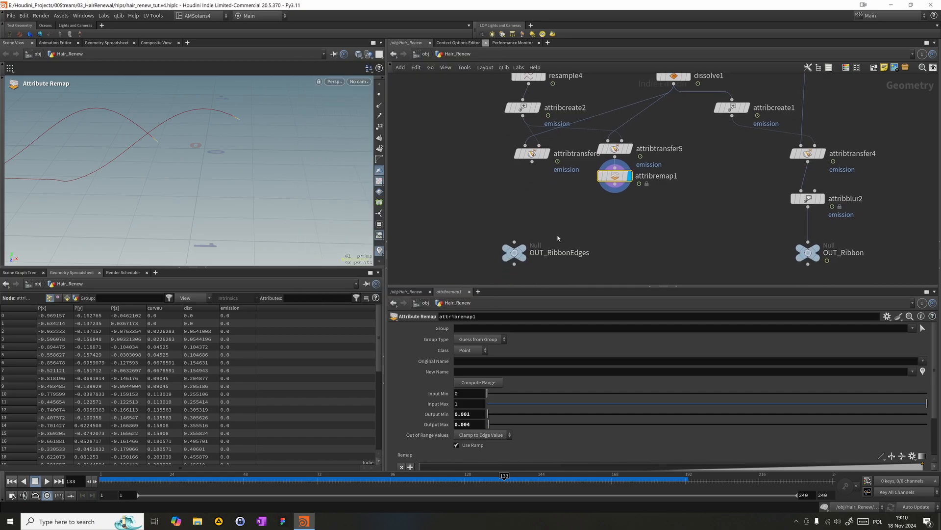
click(507, 372)
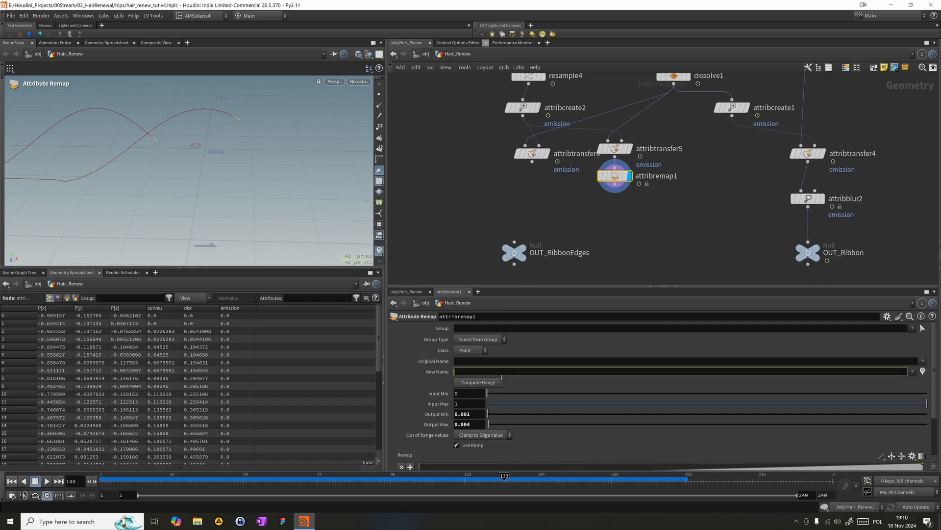
text(width)
key(Return)
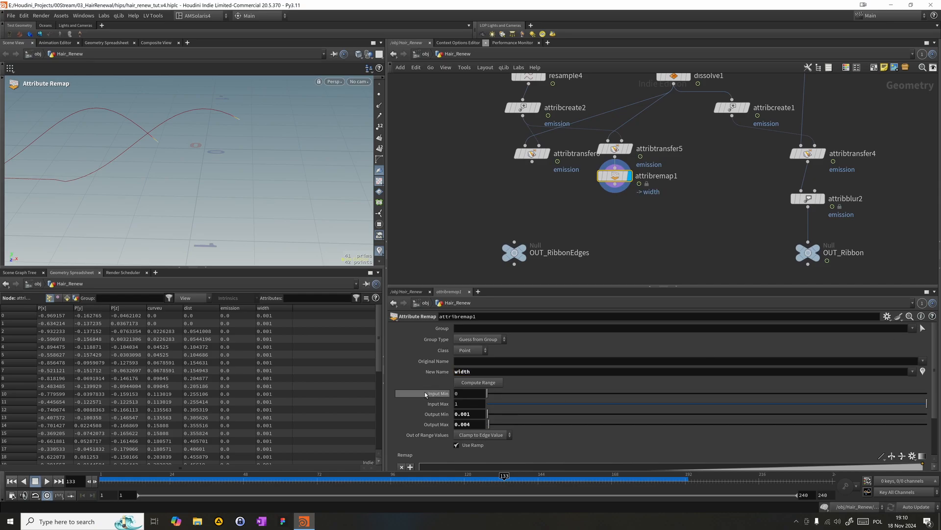
click(475, 351)
click(476, 362)
click(475, 351)
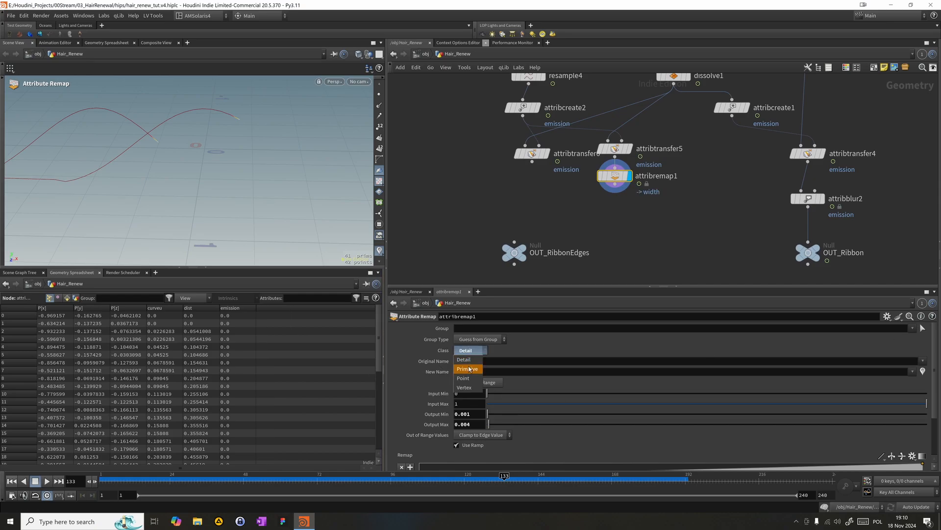
click(468, 363)
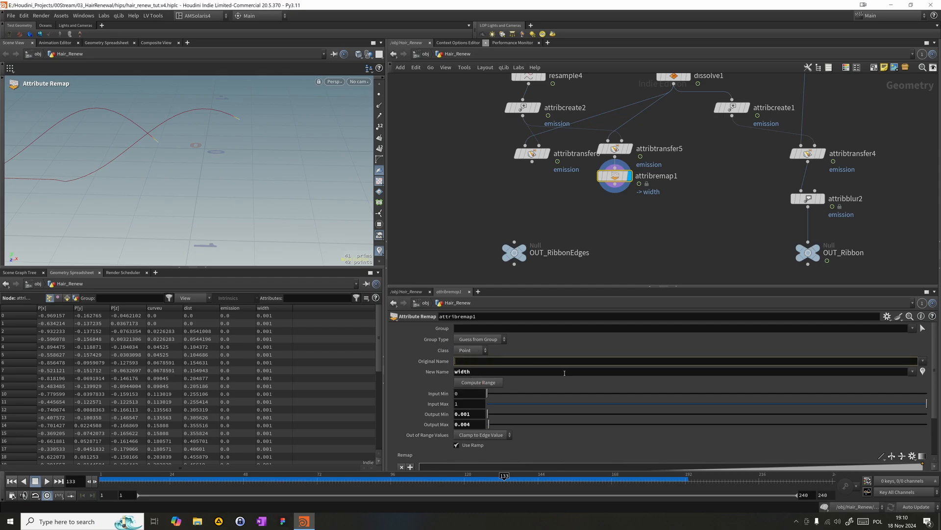
text(emission)
key(Return)
- Add an Attribute Blur node fed by attribtransfer6, align it directly beneath that node and display it
click(532, 154)
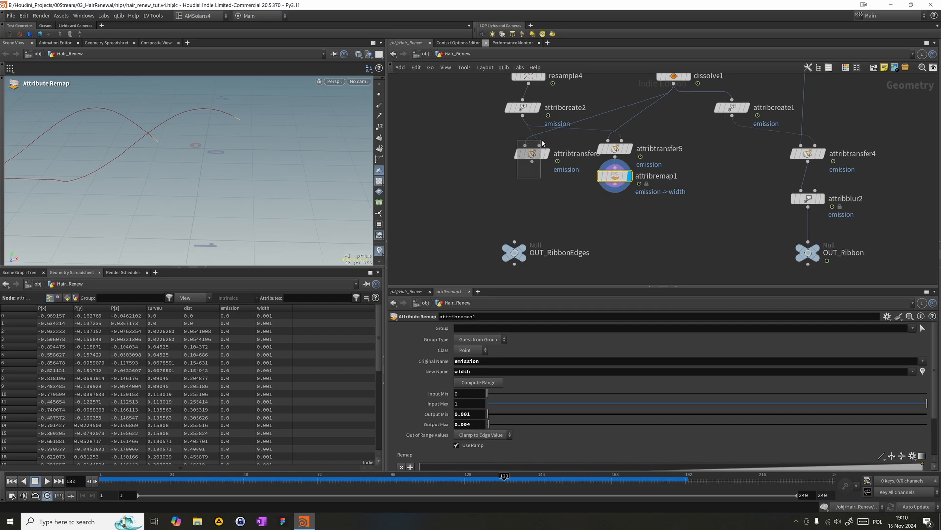
key(Tab)
mouse_move(574, 217)
text(blur)
key(Return)
click(575, 215)
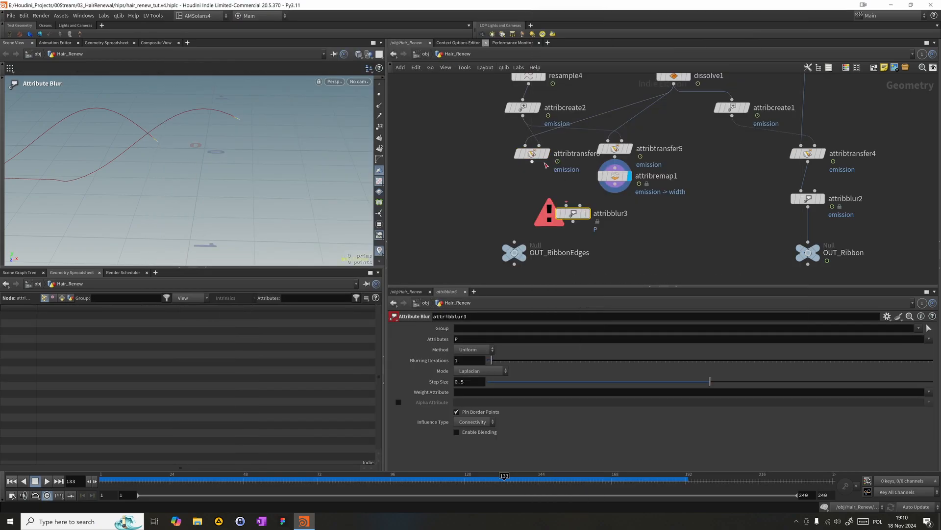
drag(532, 162, 567, 207)
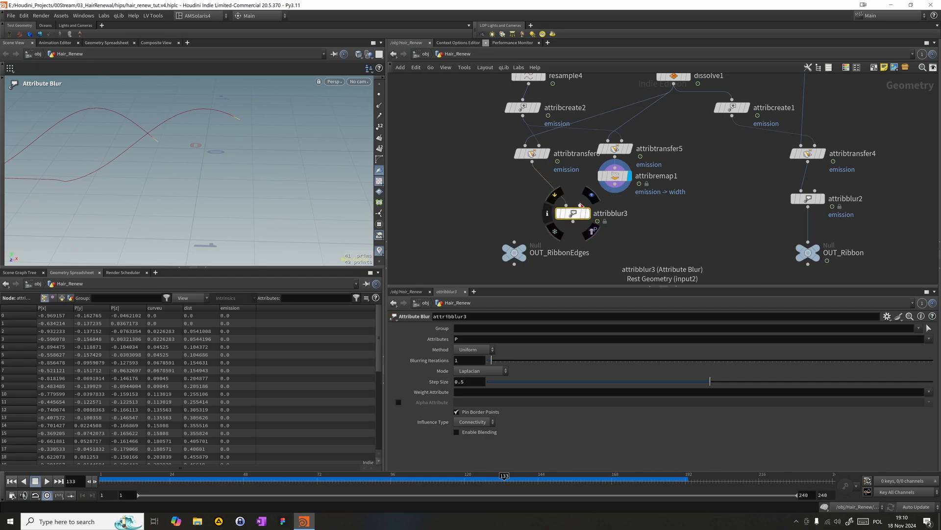
click(584, 216)
drag(573, 213, 532, 184)
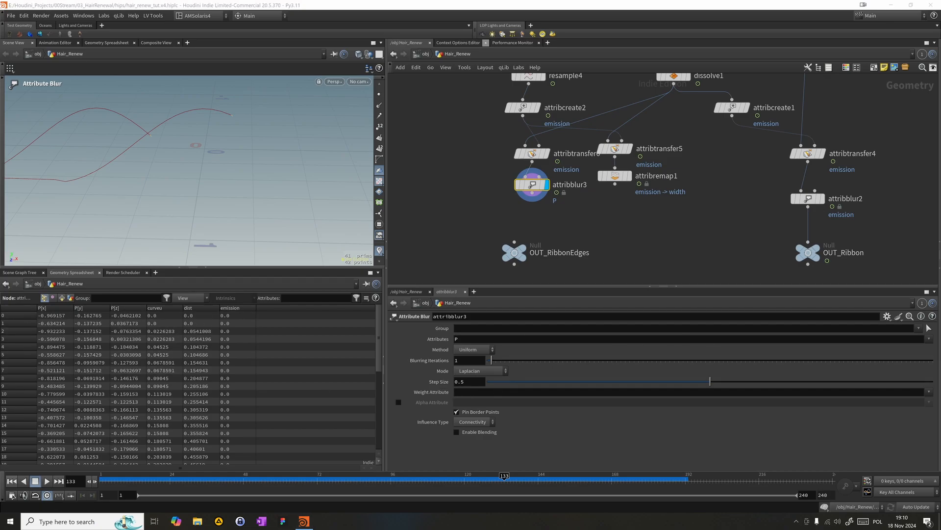
- Add an Attribute Copy node below attribblur3
key(Tab)
text(atrb)
key(Down)
key(Down)
key(Down)
key(Down)
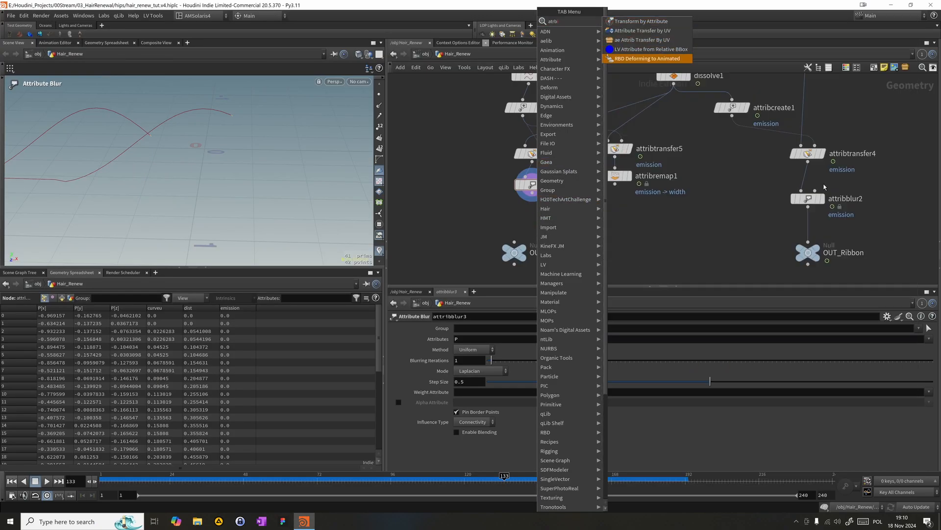
key(BackSpace)
key(BackSpace)
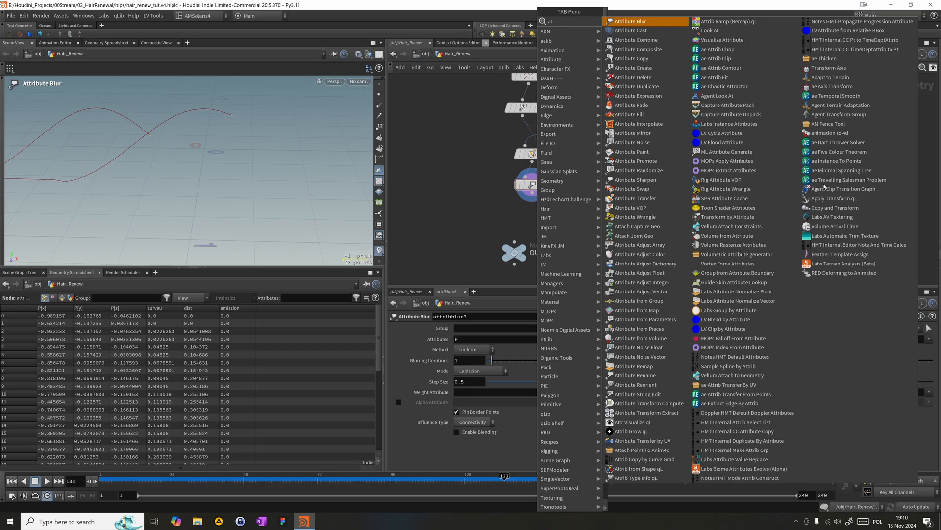
text(tribcop)
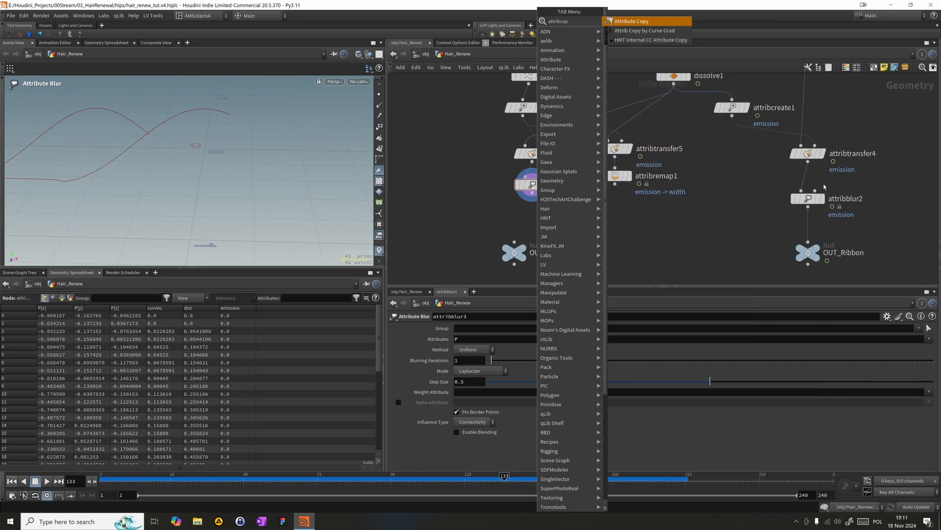
key(Return)
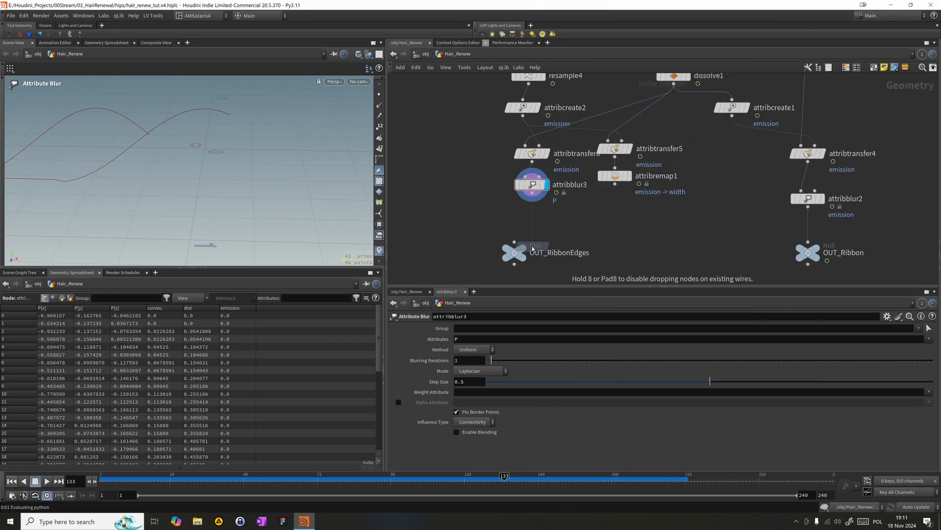
click(533, 248)
- Wire attribblur3 into attribcopy2's first input and attribremap1 into its second, and move OUT_RibbonEdges aside
drag(526, 236, 530, 205)
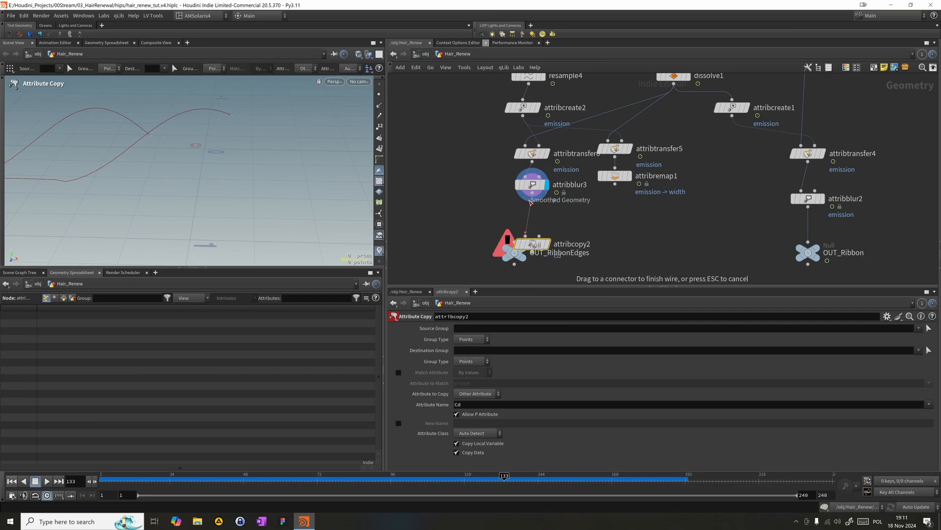
click(531, 201)
click(539, 236)
click(614, 184)
drag(510, 255, 396, 277)
middle_drag(491, 275, 470, 250)
mouse_move(515, 218)
mouse_down()
mouse_move(537, 209)
mouse_move(515, 219)
mouse_up()
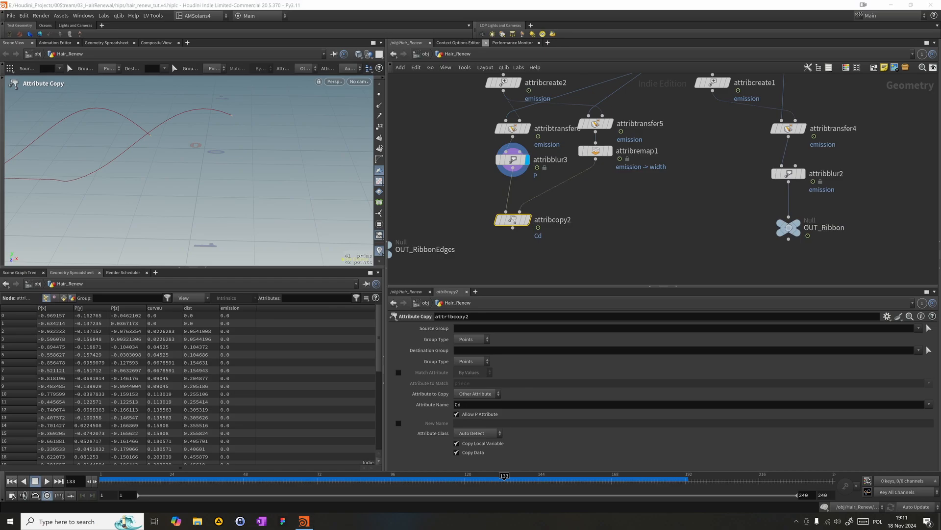
- Set attribcopy2's Attribute Name to width
click(468, 406)
text(wi)
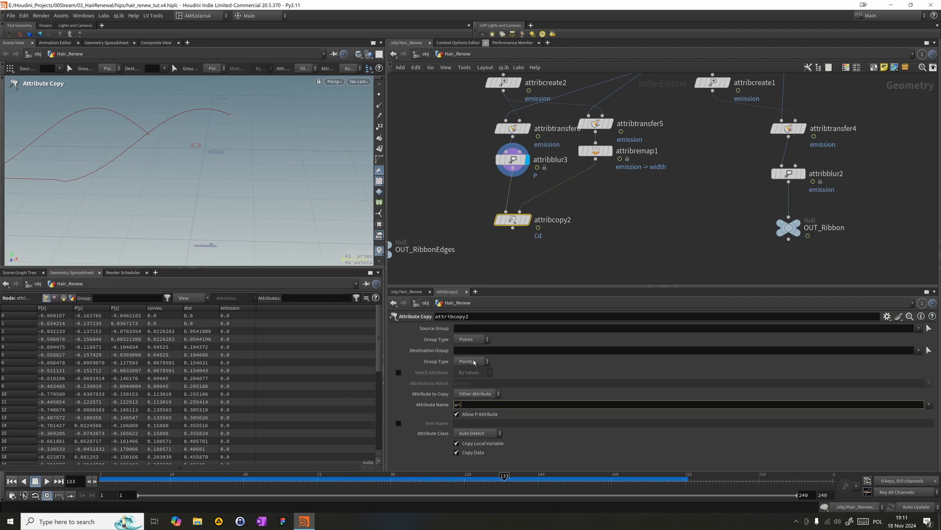
text(dthn)
key(Return)
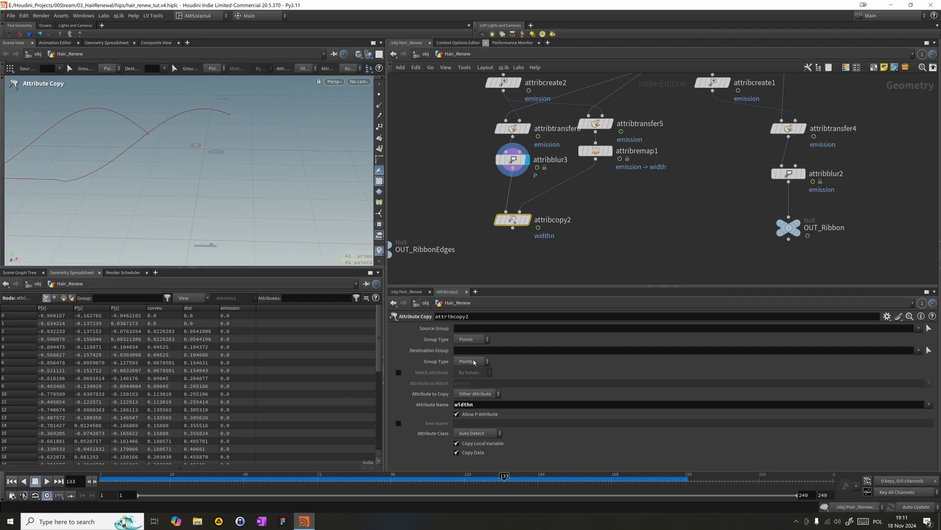
click(501, 405)
key(BackSpace)
key(Return)
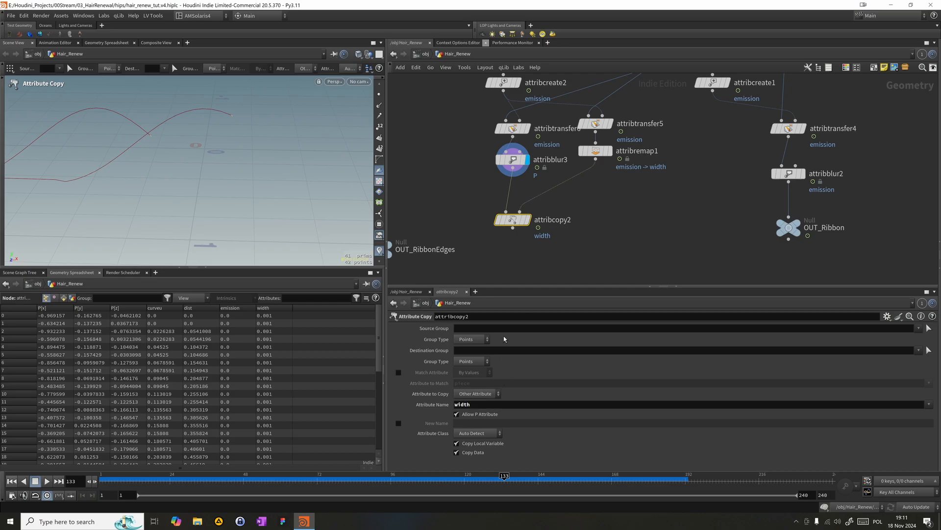
middle_drag(574, 247, 590, 221)
click(559, 246)
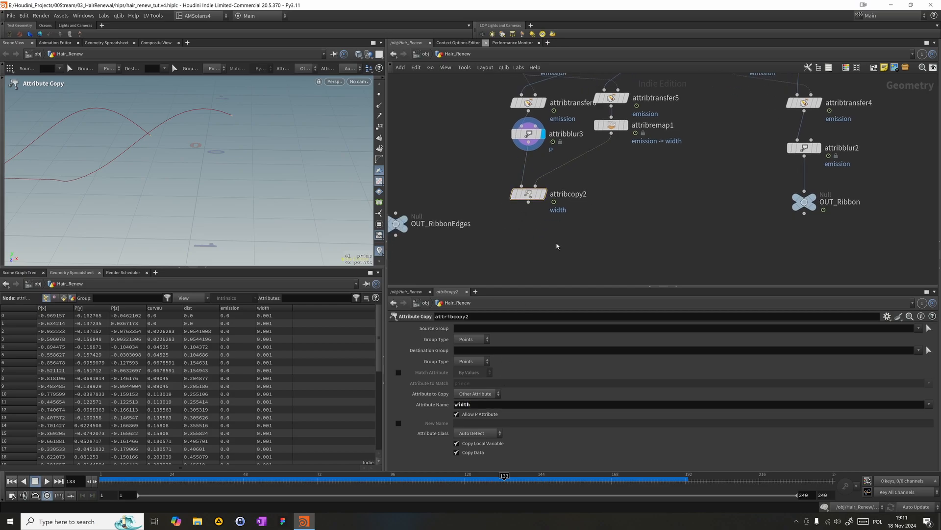
- Add a PolyWire node directly beneath attribcopy2, wire it to that node's output and display it
key(Tab)
text(polywi)
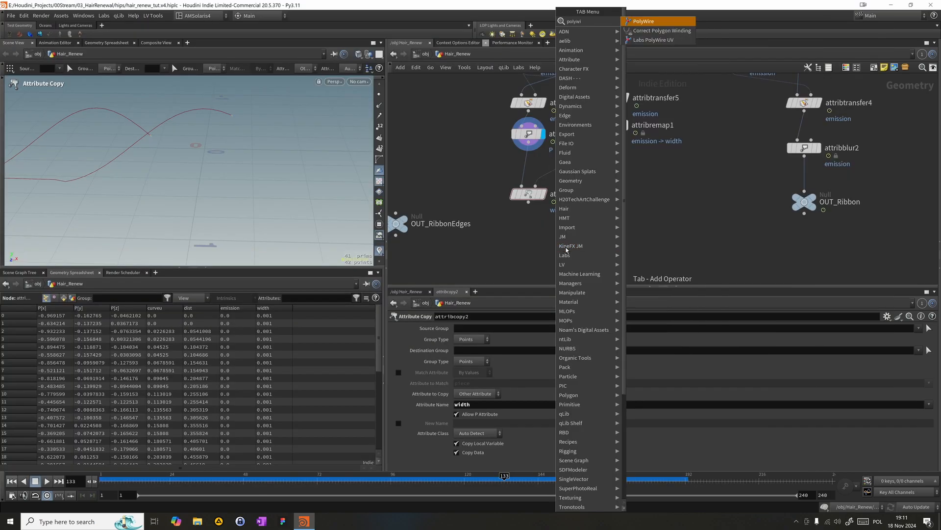
key(Return)
click(500, 258)
drag(500, 249, 529, 202)
click(514, 258)
drag(504, 263, 532, 228)
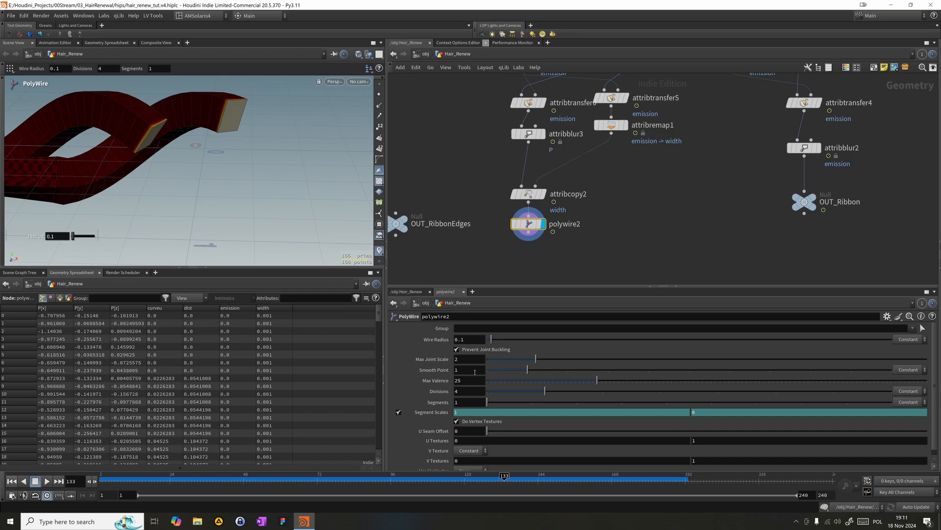
- Switch polywire2's Wire Radius to attribute-driven and set its Scale Attrib to width
click(469, 339)
key(ctrl+a)
click(909, 339)
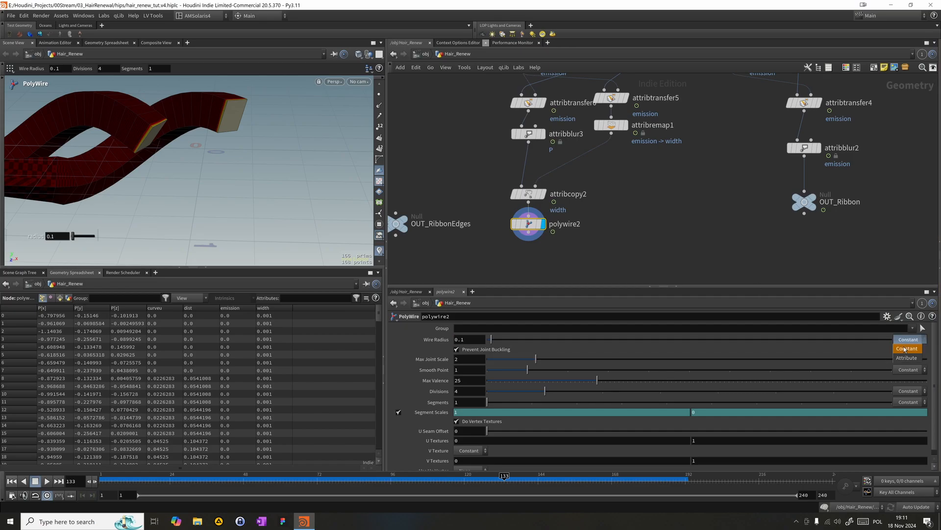
click(907, 358)
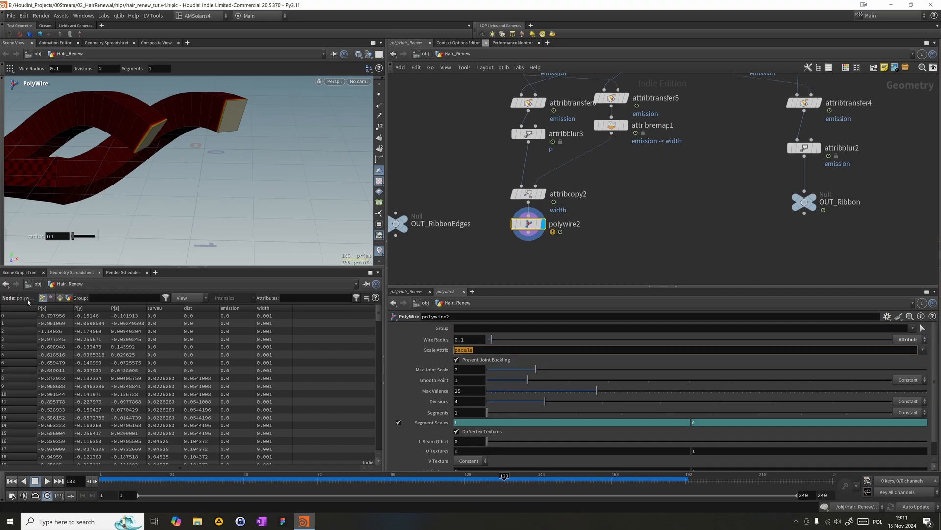
double_click(556, 349)
text(widt)
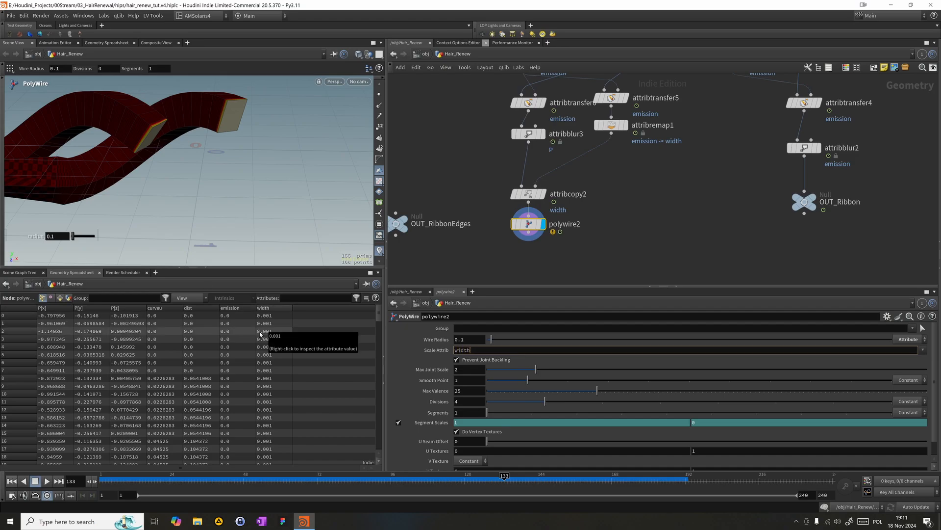
text(h)
key(Return)
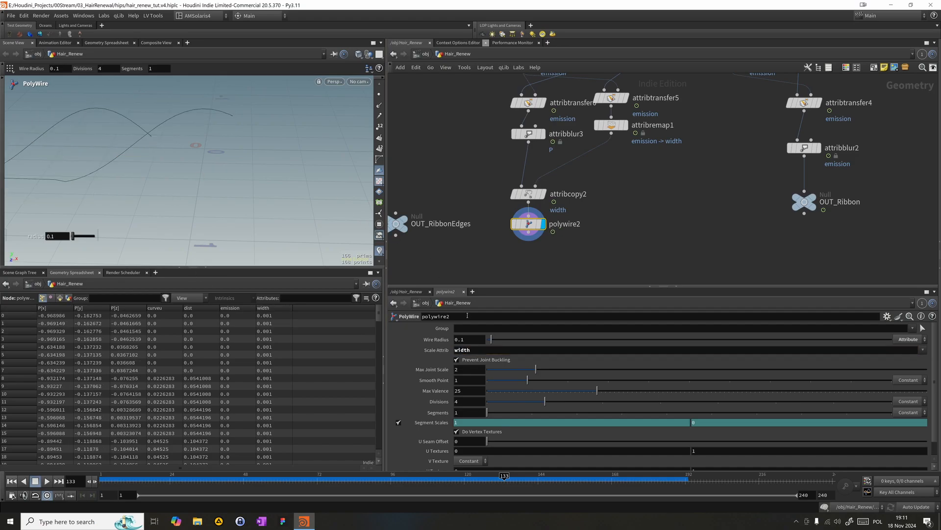
- Set polywire2's Wire Radius to 1 and scrub the timeline around frame 133
double_click(465, 339)
text(2)
text(1)
key(Return)
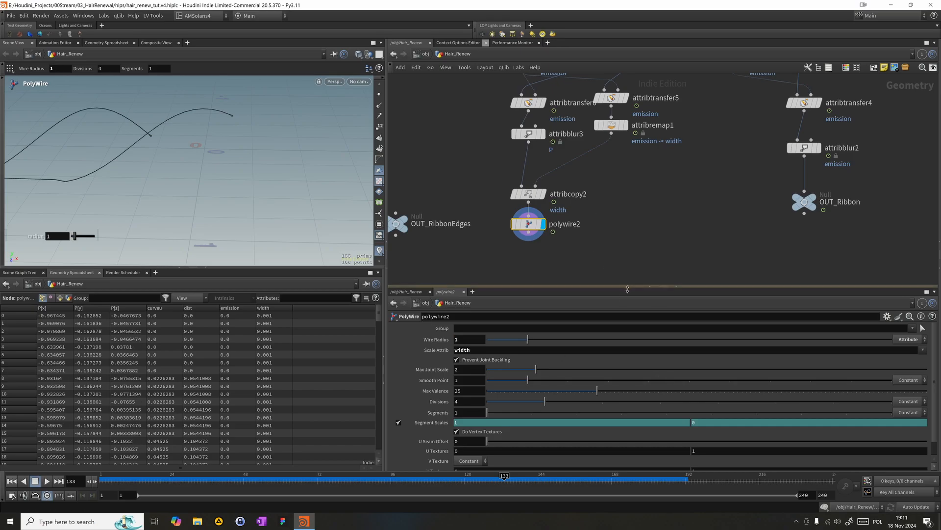
mouse_move(517, 493)
mouse_down()
mouse_move(497, 490)
mouse_move(506, 487)
mouse_up()
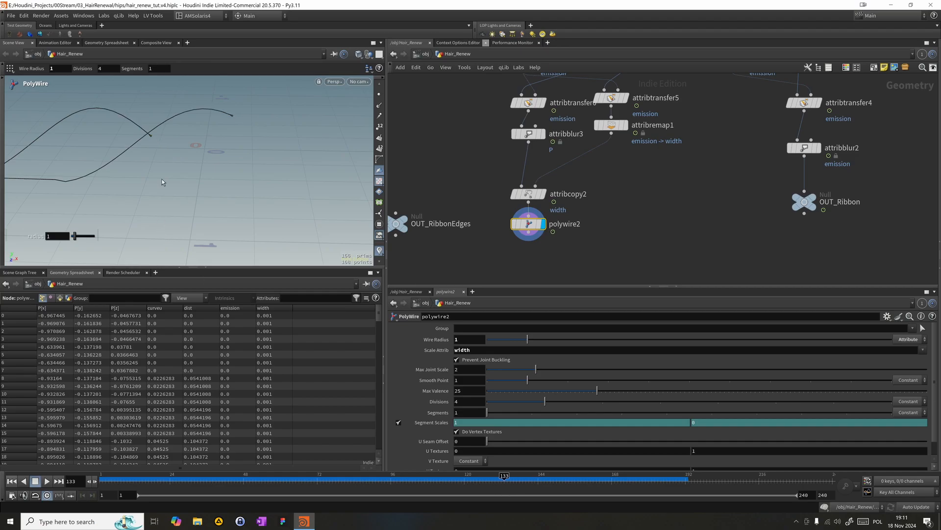
- Insert a copy of attribblur3 between attribremap1 and attribcopy2
drag(611, 128, 611, 136)
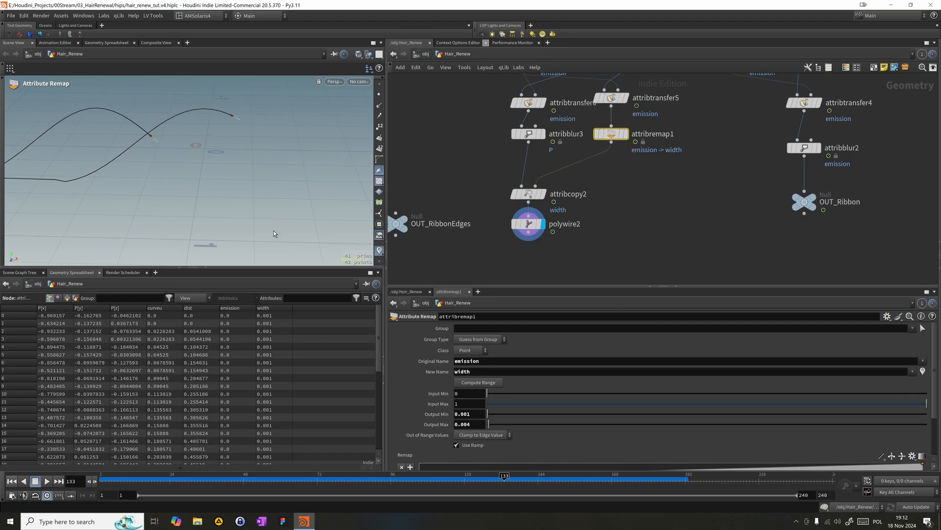
alt+drag(528, 133, 590, 168)
- Set attribblur3 to blur the emission attribute with 20 Blurring Iterations
click(522, 135)
double_click(476, 339)
text(emission)
key(Return)
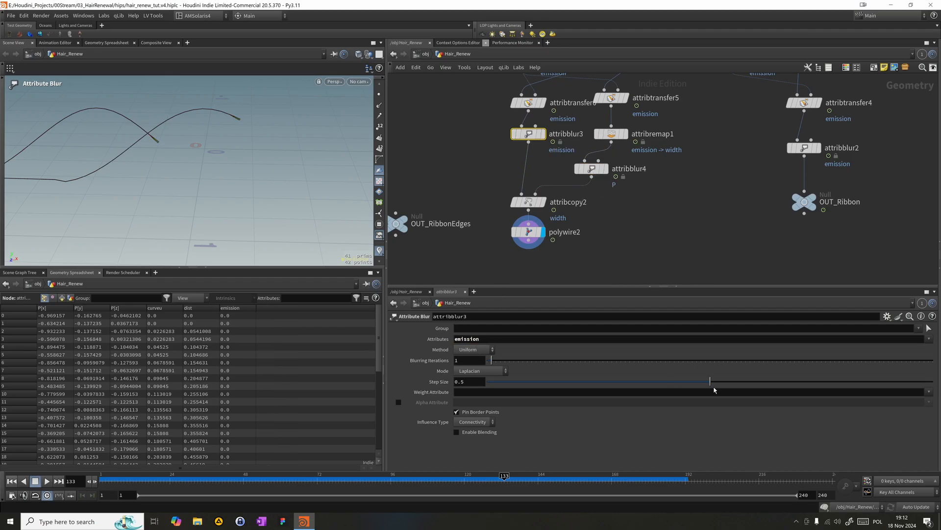
double_click(478, 361)
key(Return)
- Insert a copy of attribblur3 between attribtransfer5 and attribremap1, and delete attribblur4
click(591, 169)
alt+drag(537, 140, 619, 139)
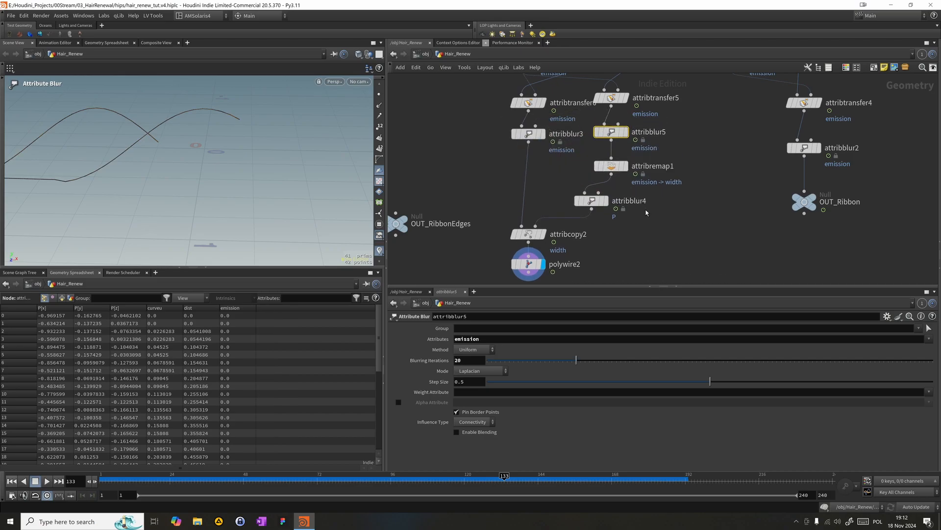
drag(650, 219, 588, 198)
key(Delete)
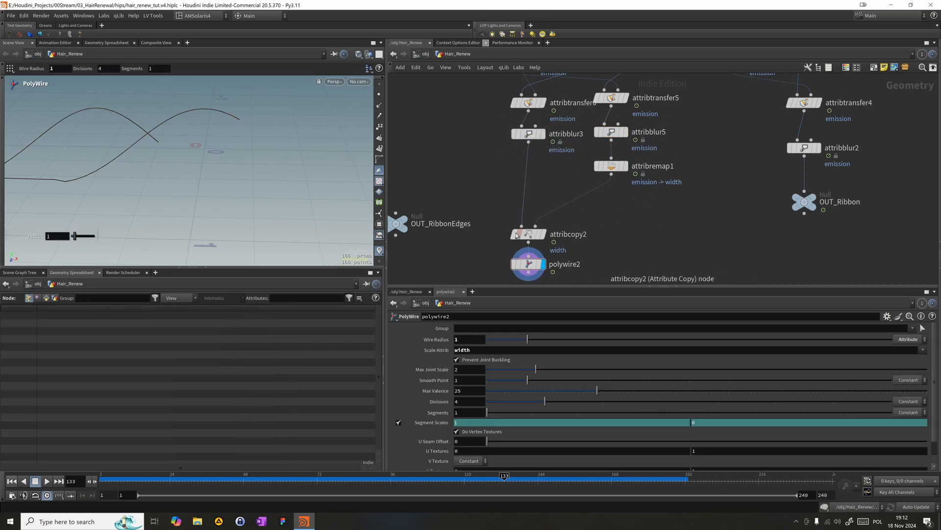
- Display attribremap1, attribcopy2 and polywire2 in turn while scrubbing the timeline to examine the width values
click(611, 131)
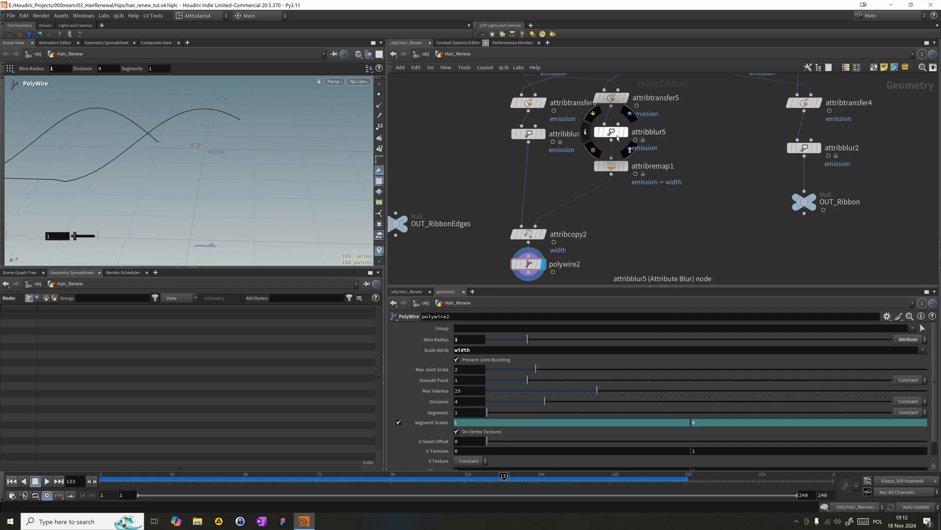
click(627, 167)
click(611, 166)
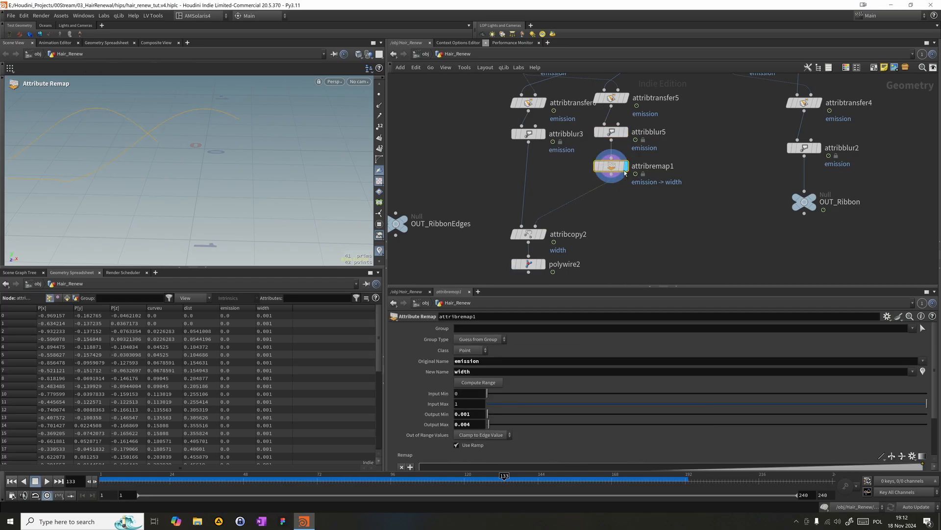
click(543, 212)
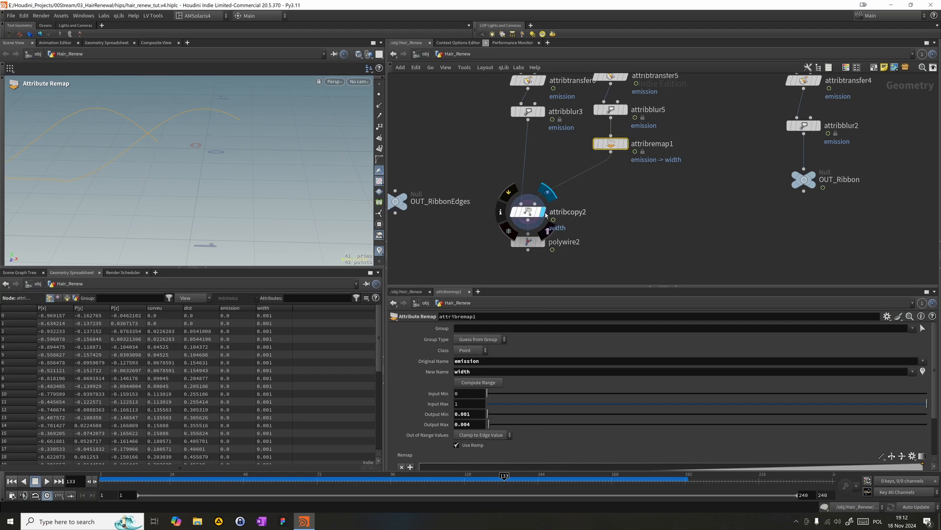
click(527, 212)
drag(551, 168, 621, 148)
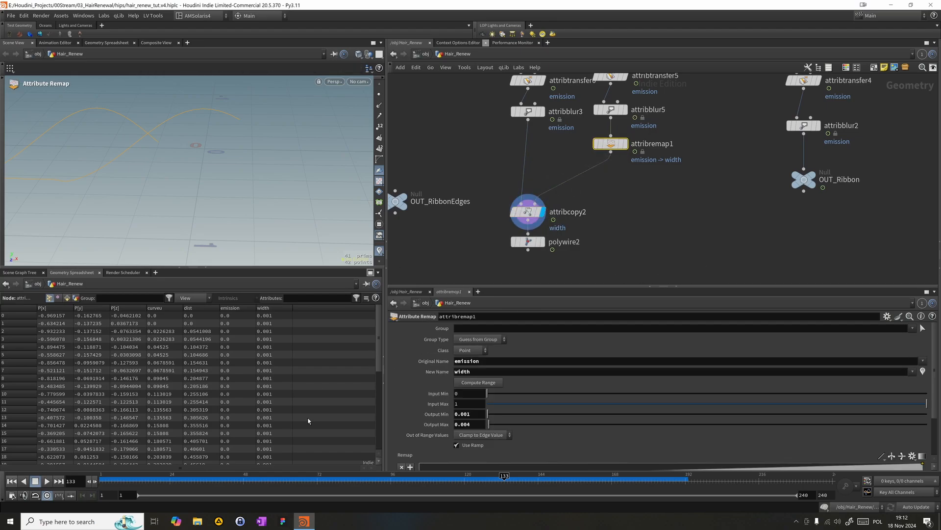
drag(277, 478, 505, 480)
click(542, 242)
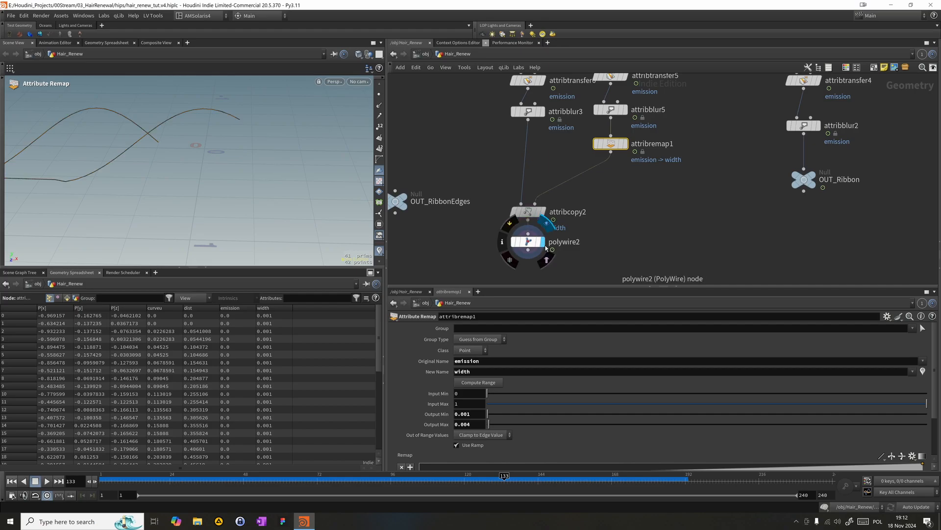
- Sort the spreadsheet points by width and examine them at frames 105 and 135
drag(638, 171, 587, 126)
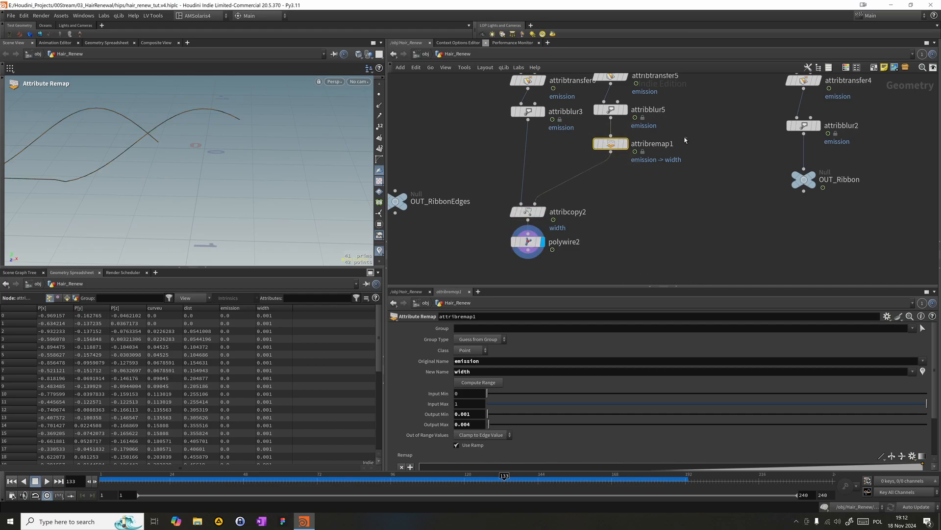
click(561, 163)
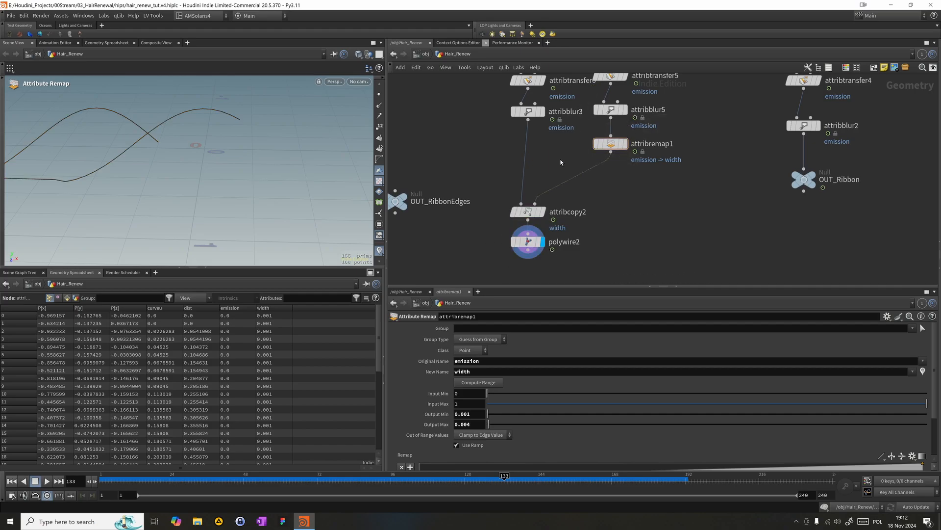
click(276, 308)
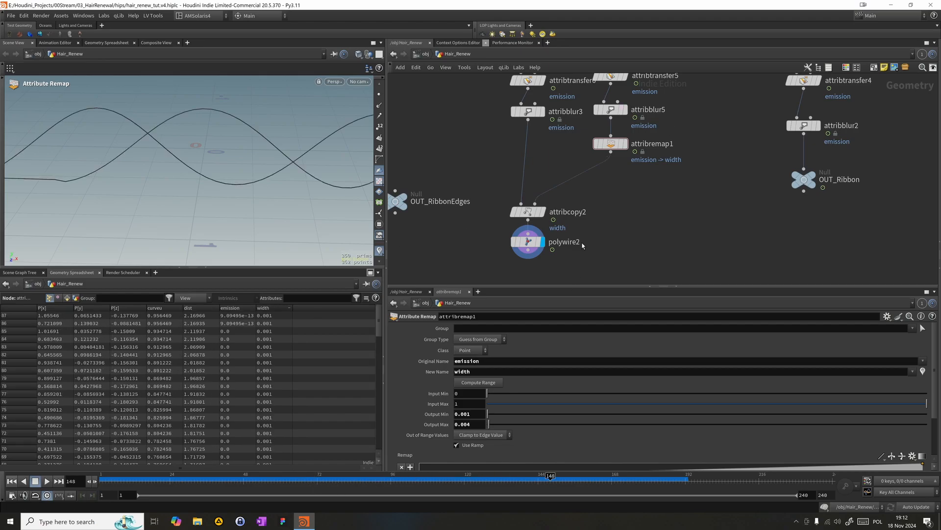
click(419, 481)
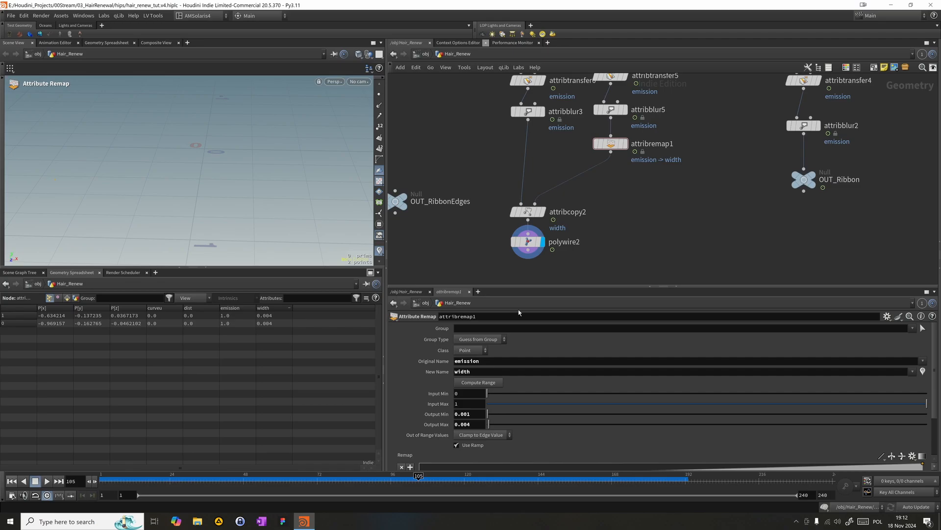
click(510, 477)
- Move attribblur5 between attribremap1 and attribcopy2, set its Attributes to width, and align it beneath attribremap1
drag(613, 110, 573, 186)
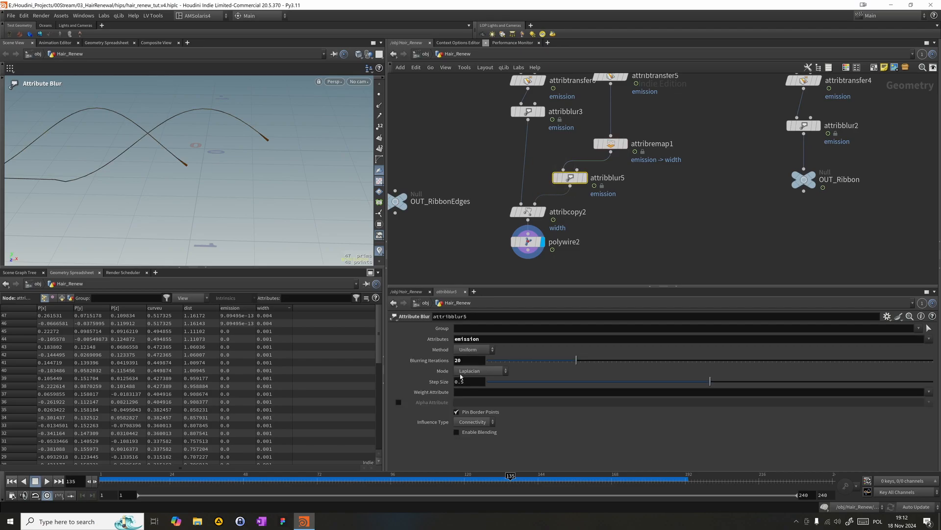
double_click(468, 339)
text(width)
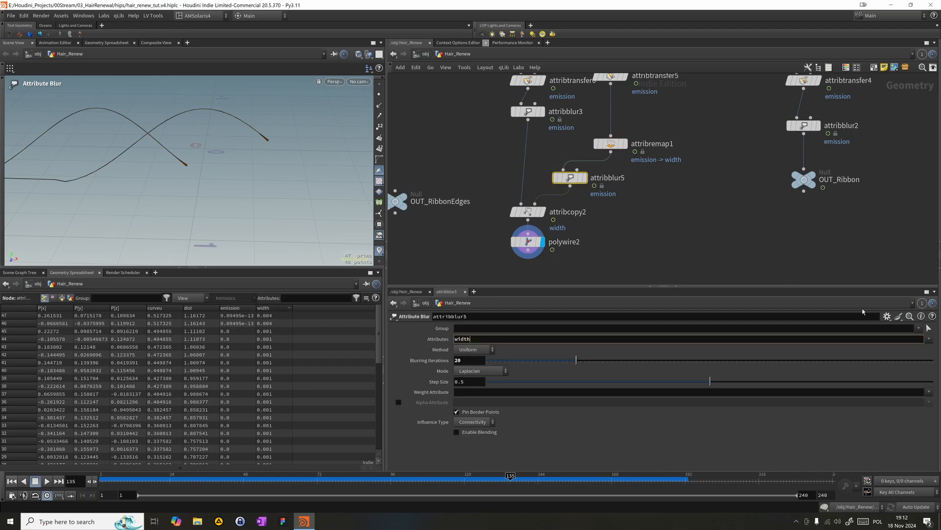
key(Return)
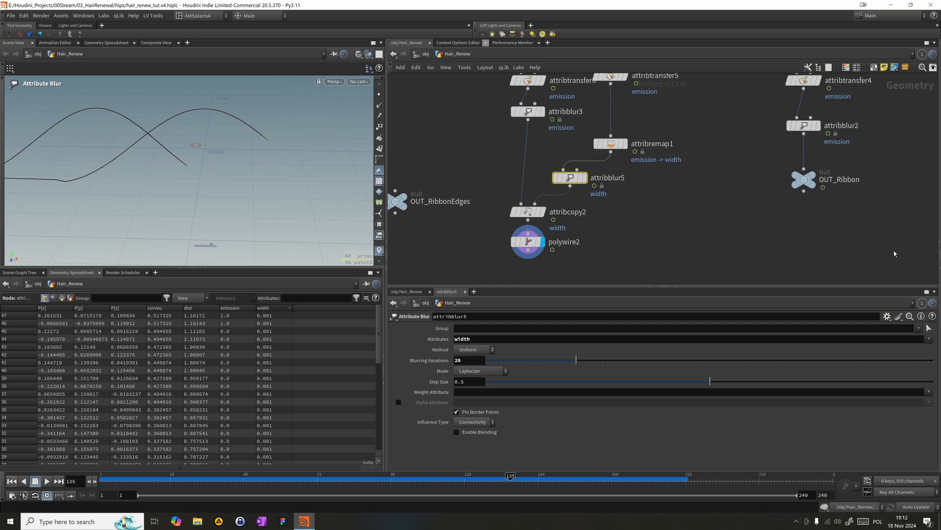
drag(569, 178, 610, 189)
- Compare the wire thickness with attribblur5 bypassed and active, and inspect attribremap1's width values
click(480, 414)
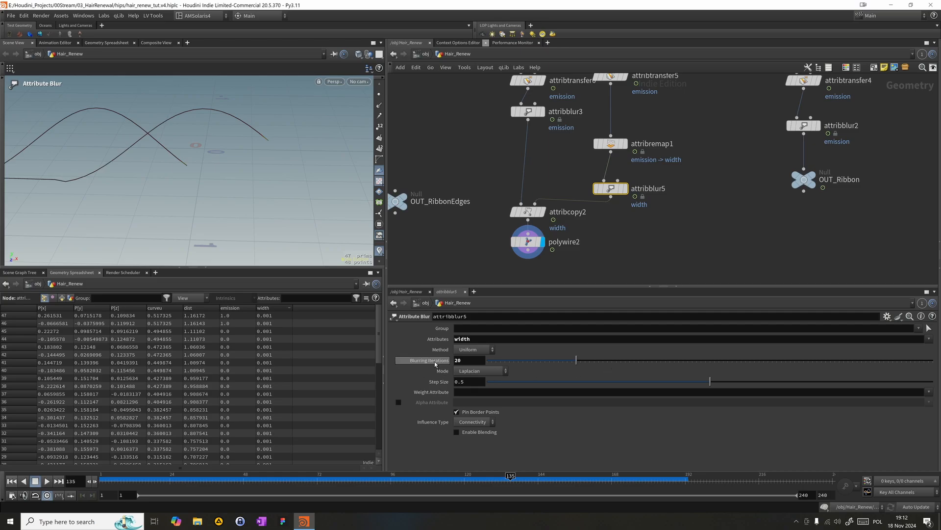
mouse_move(608, 188)
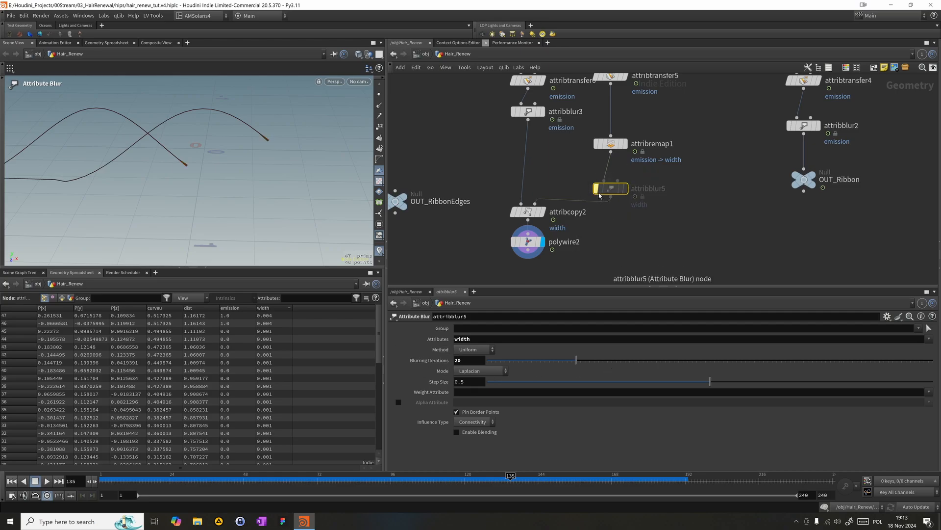
click(611, 143)
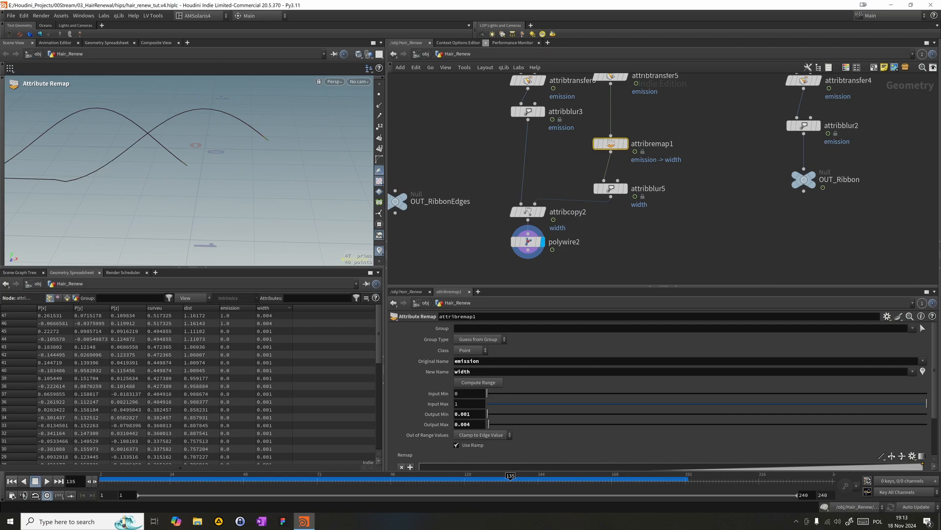
- Wire polywire2 into OUT_RibbonEdges and place that null beneath it
drag(395, 191, 528, 250)
middle_drag(459, 249, 472, 181)
drag(400, 140, 533, 230)
middle_drag(480, 187, 478, 256)
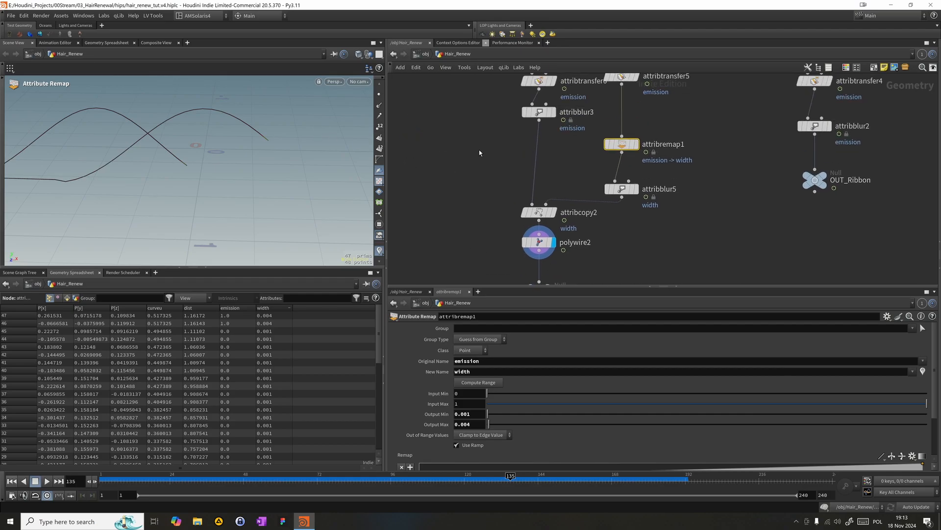
- Display attribblur3 at frame 138 and sort its spreadsheet points by emission to examine the values
right_click(378, 249)
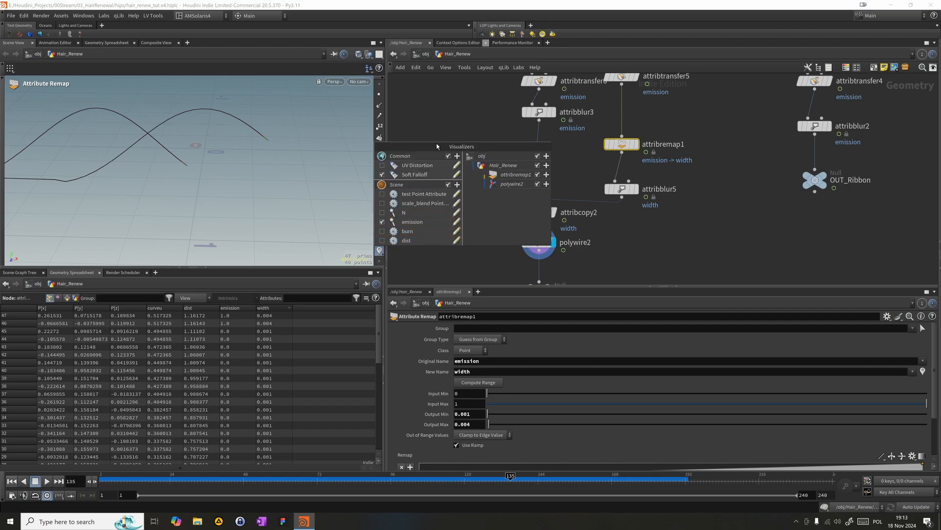
click(443, 125)
click(542, 113)
click(554, 112)
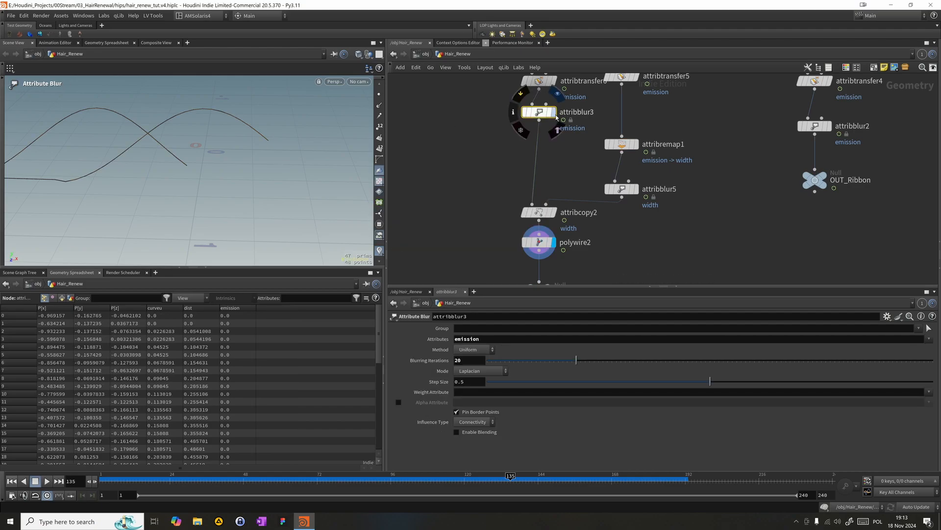
drag(360, 483, 520, 486)
click(234, 307)
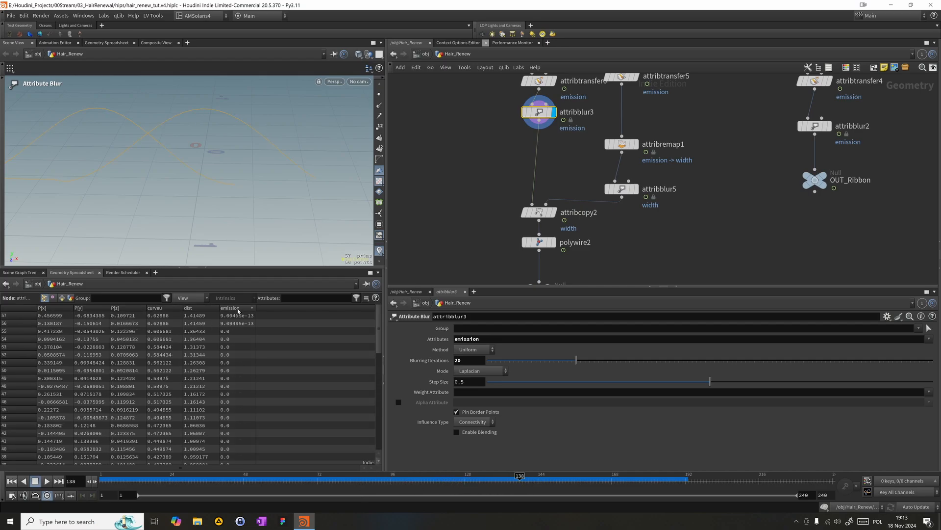
- Set the Blend Width of both attribtransfer6 and attribtransfer5 to 0.1
middle_drag(520, 170, 497, 264)
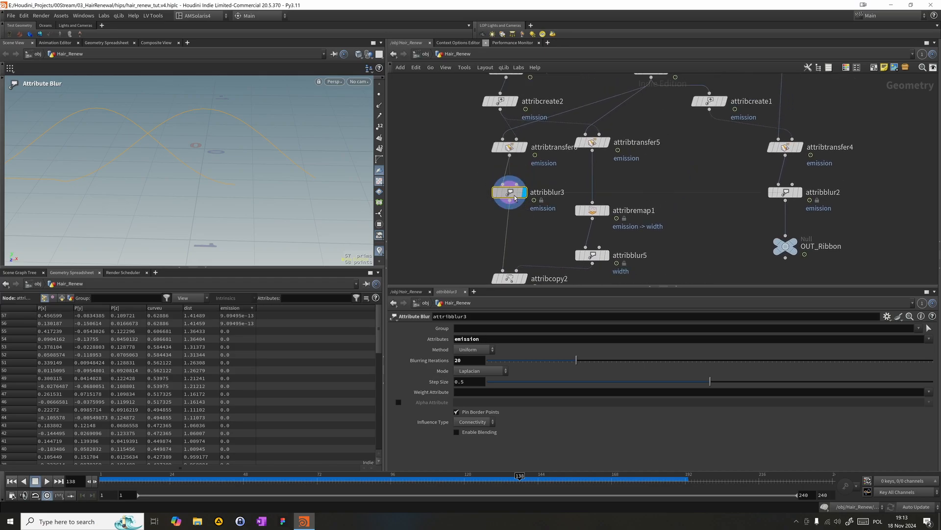
click(510, 148)
click(465, 428)
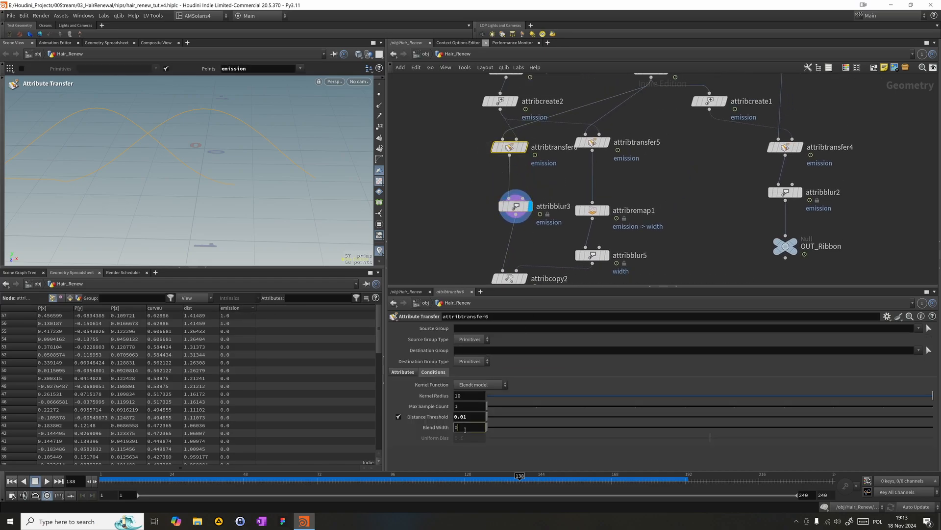
text(.1)
key(Return)
click(592, 142)
click(469, 432)
text(.1)
key(Return)
middle_drag(466, 223, 469, 191)
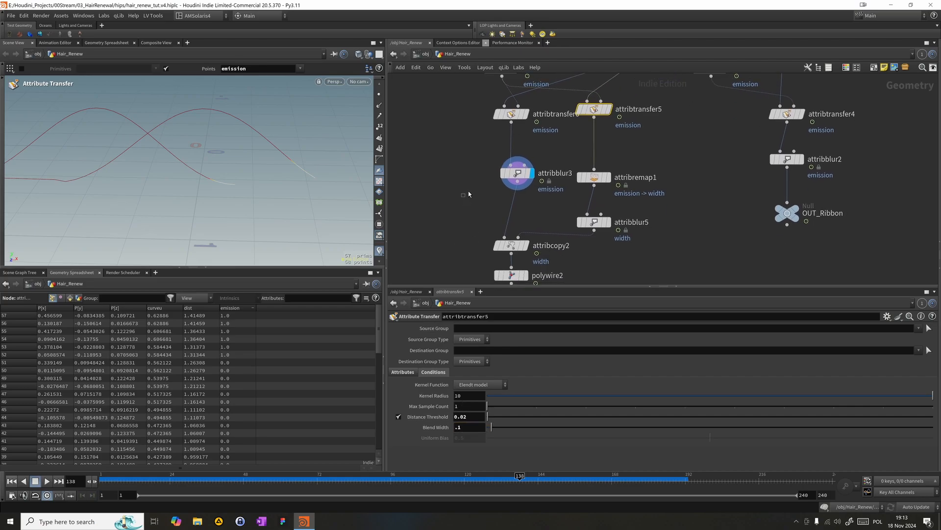
- Turn off Pin Border Points on attribblur3 and realign the node above attribcopy2
click(517, 171)
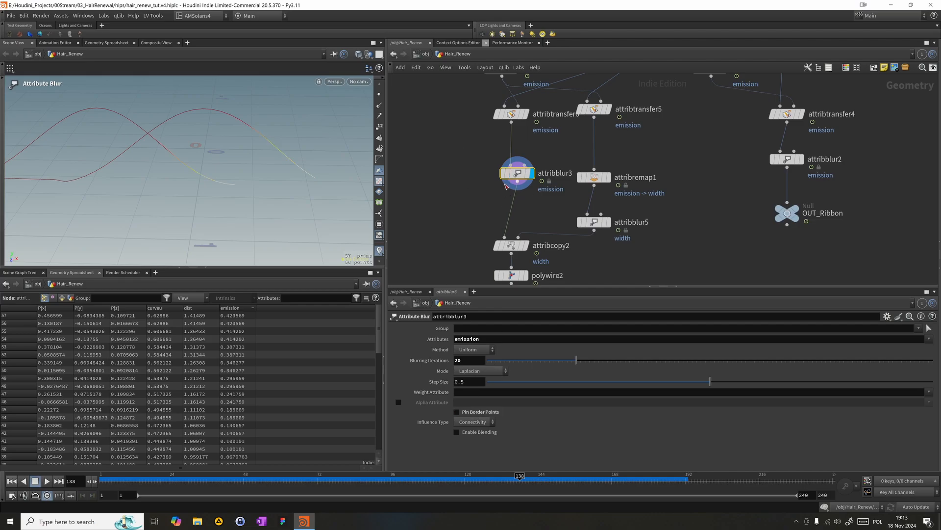
drag(513, 173, 499, 172)
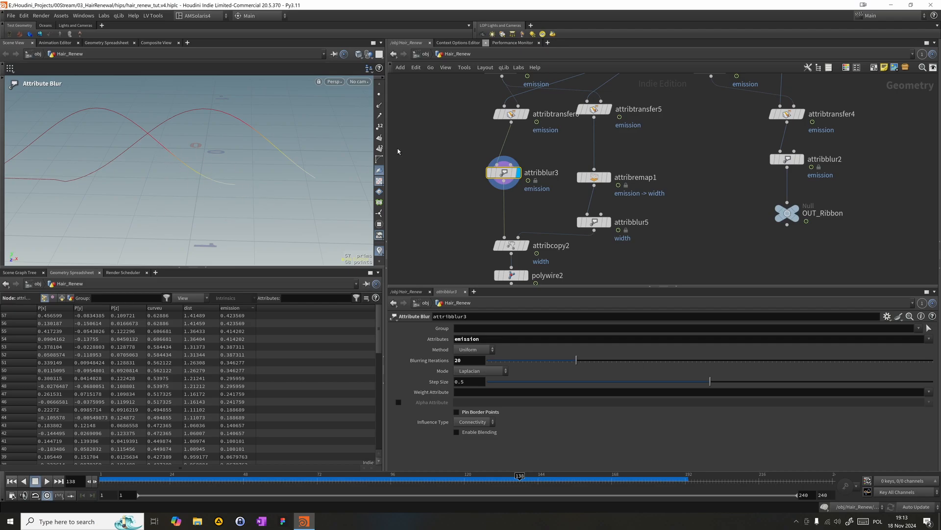
- Turn off Pin Border Points on attribblur5 and set its Blurring Iterations to 23
click(602, 178)
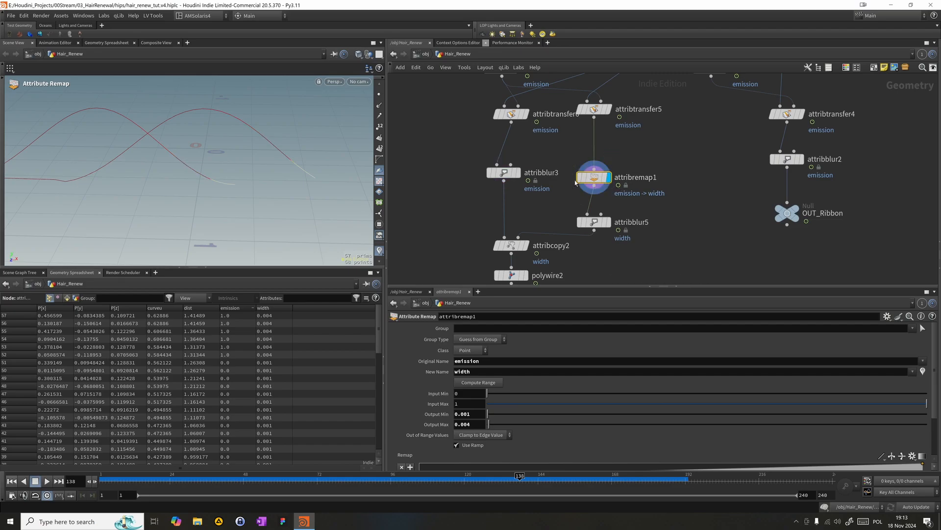
mouse_move(596, 223)
mouse_down()
mouse_move(629, 206)
mouse_move(597, 211)
mouse_up()
click(594, 210)
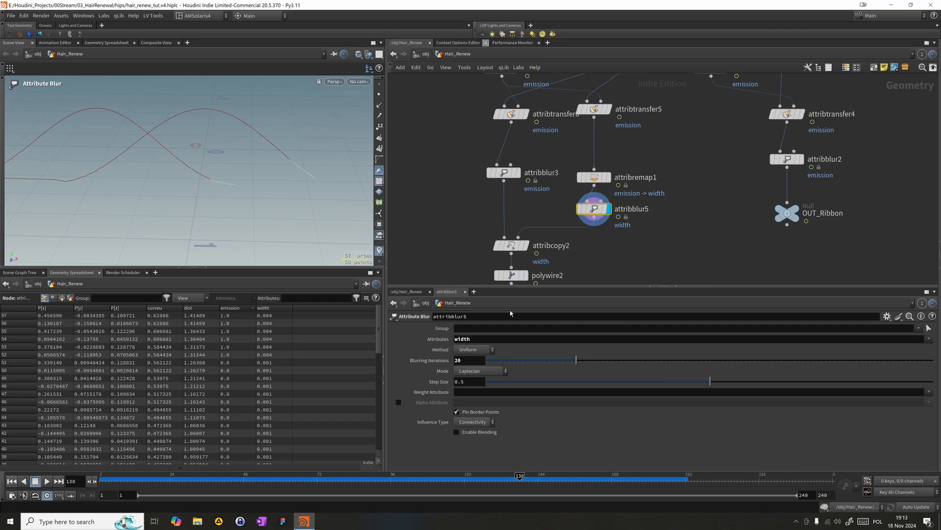
click(472, 415)
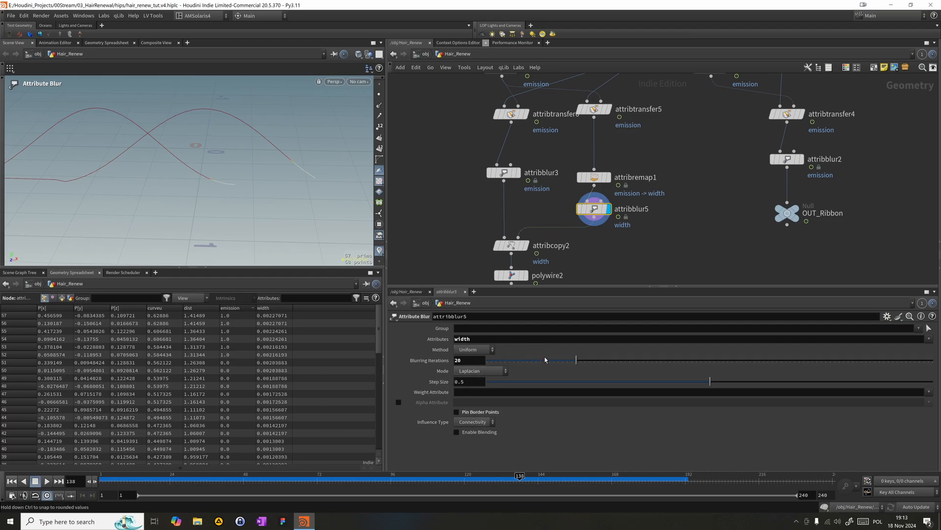
mouse_move(575, 360)
mouse_down()
mouse_move(501, 366)
mouse_move(749, 373)
mouse_move(591, 353)
mouse_up()
- Move attribblur5 between attribtransfer5 and attribremap1 to blur emission instead of width, and tidy the placement of attribremap1 and attribblur3
mouse_move(591, 216)
drag(590, 213, 595, 148)
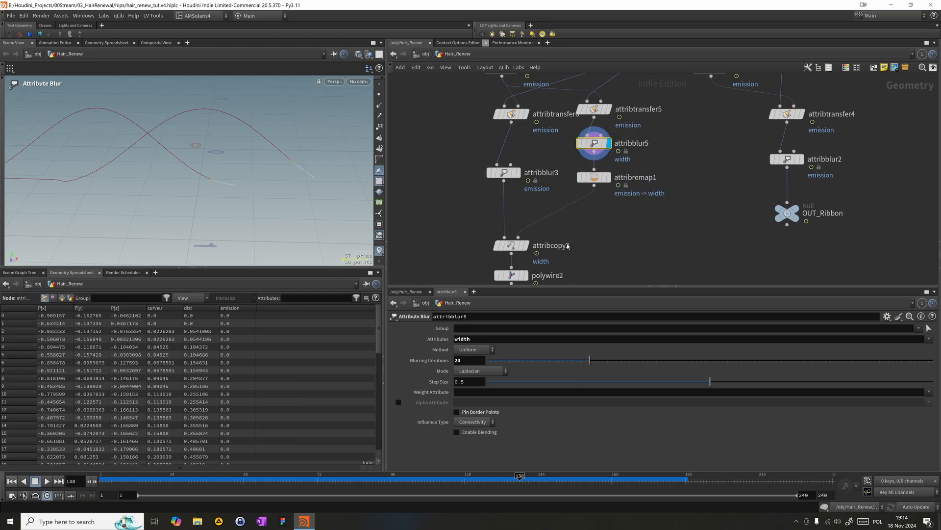
text(emission)
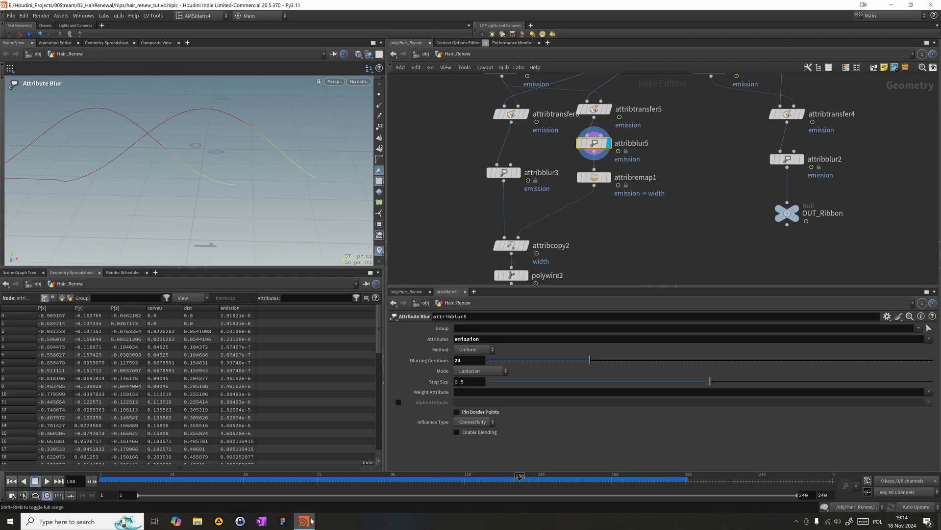
mouse_move(601, 182)
drag(601, 182, 602, 198)
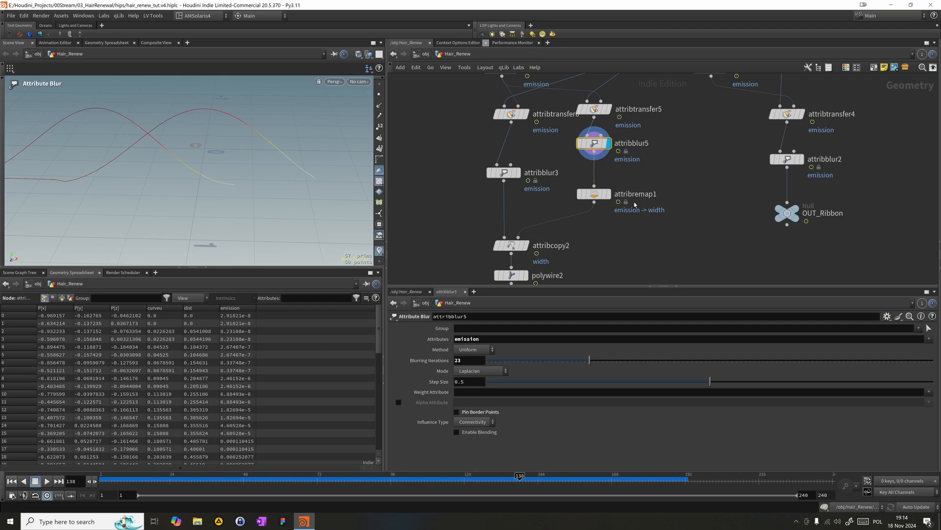
drag(502, 172, 517, 159)
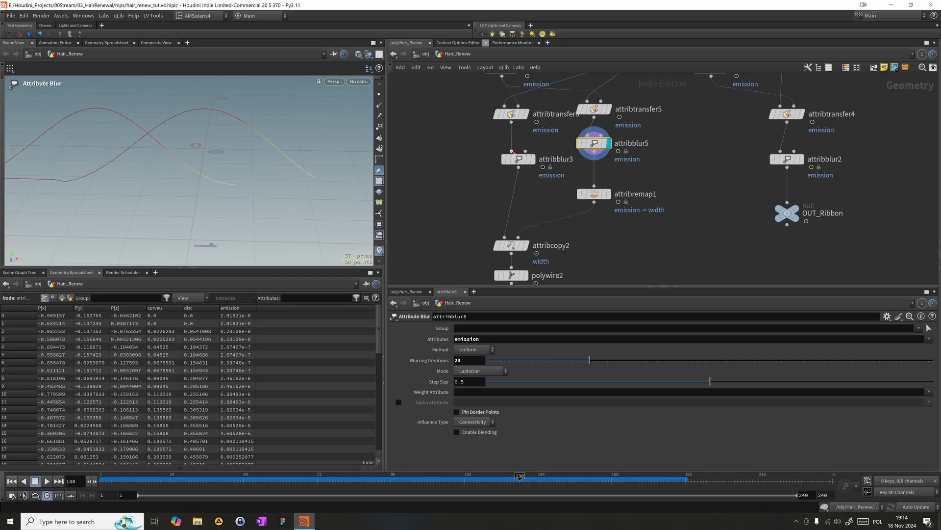
- Display the polywire2 node above OUT_RibbonEdges
drag(595, 188, 594, 152)
middle_drag(630, 161, 643, 136)
middle_drag(625, 213, 640, 195)
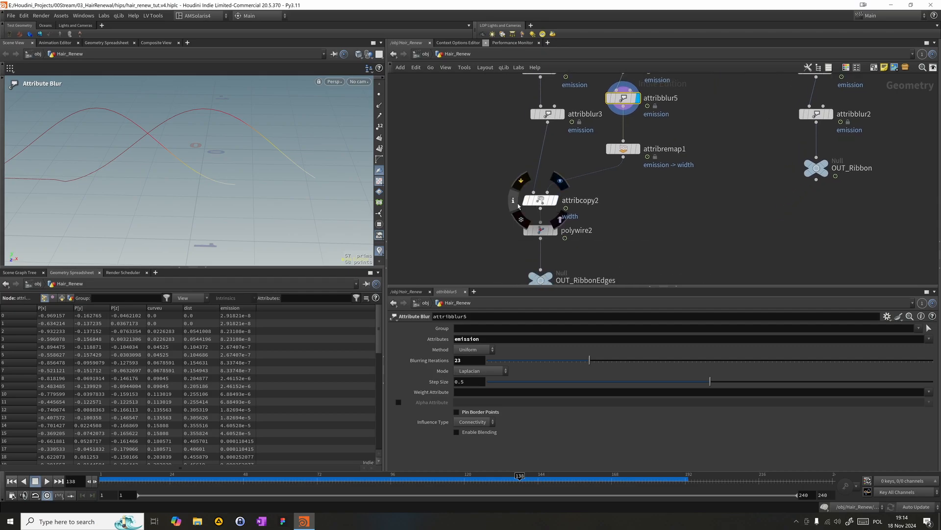
click(548, 230)
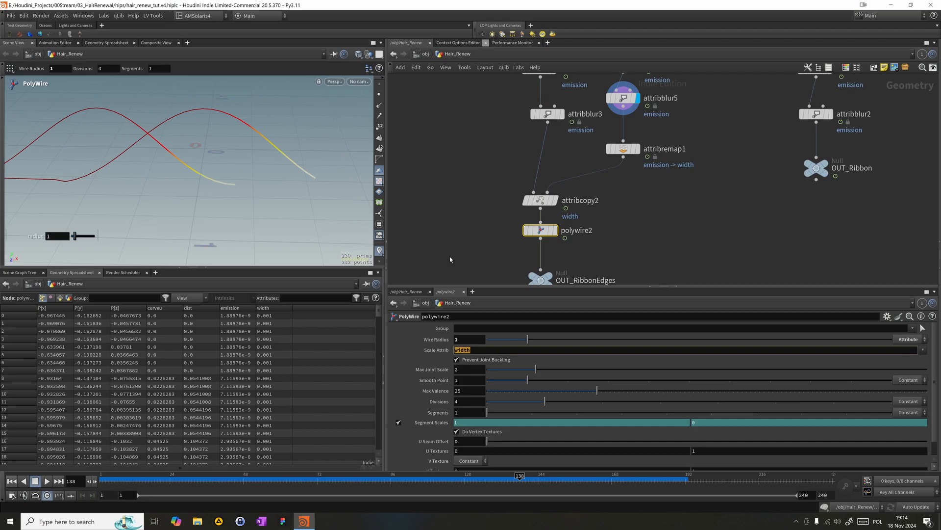
click(459, 228)
middle_drag(459, 228, 443, 174)
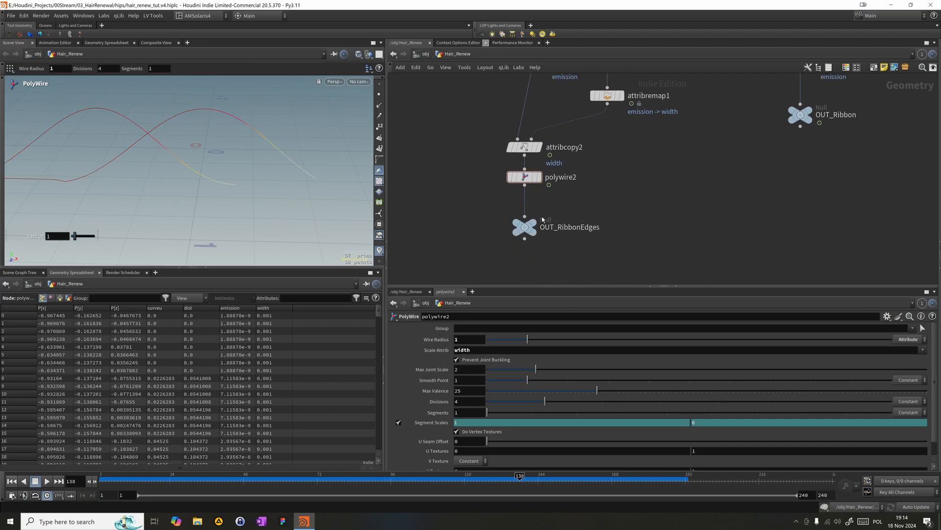
middle_drag(573, 191, 595, 177)
click(563, 167)
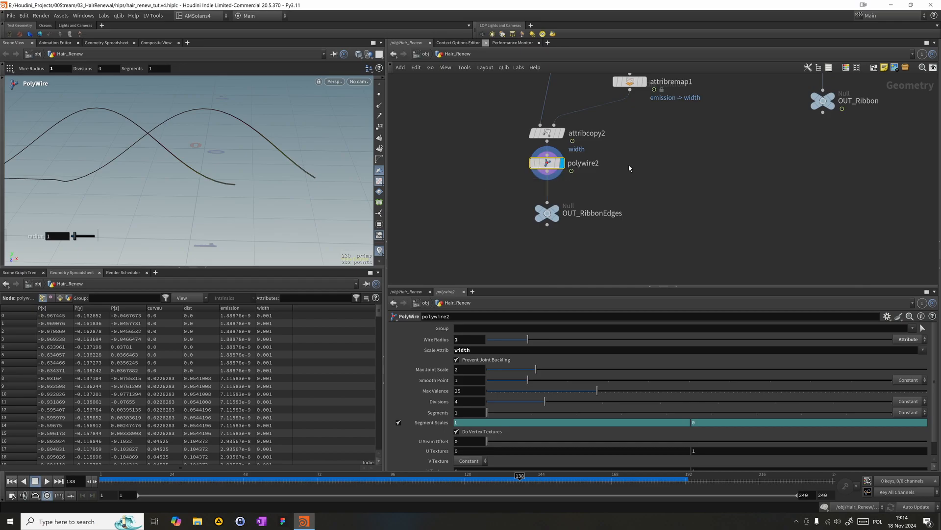
- Set the Output Max of attribremap1 to 0.007 while keeping polywire2 displayed
middle_drag(629, 168, 624, 185)
middle_drag(627, 146, 631, 173)
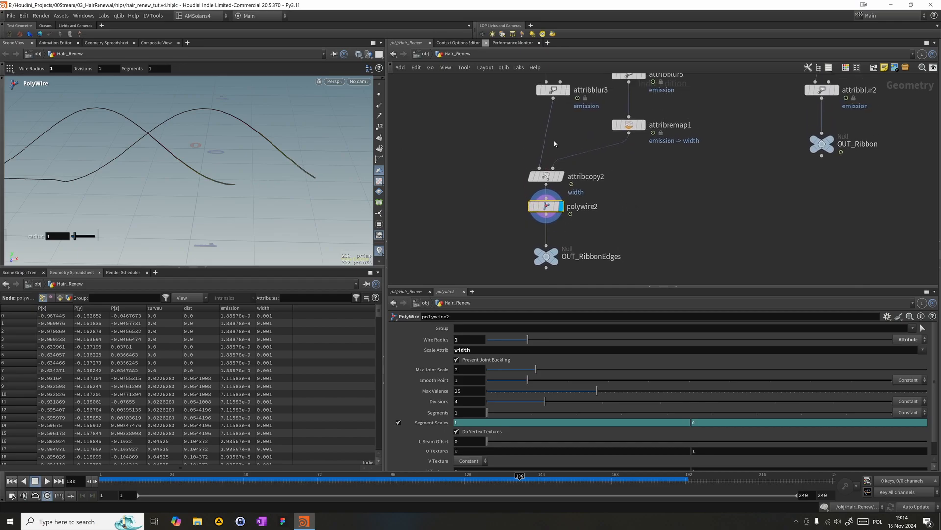
click(629, 125)
drag(490, 423, 490, 424)
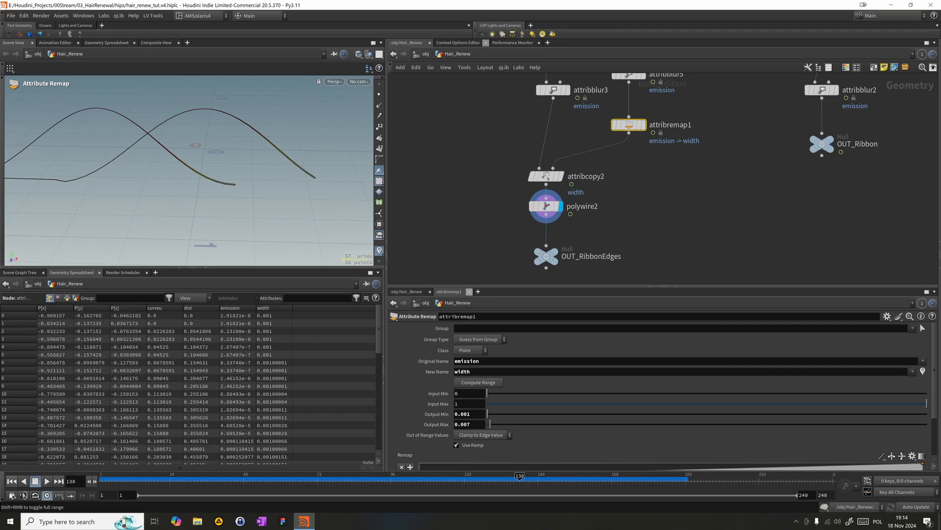
- Scrub the animation to frame 148 and examine the edge wires around the growing end of the ribbon
drag(344, 484, 587, 482)
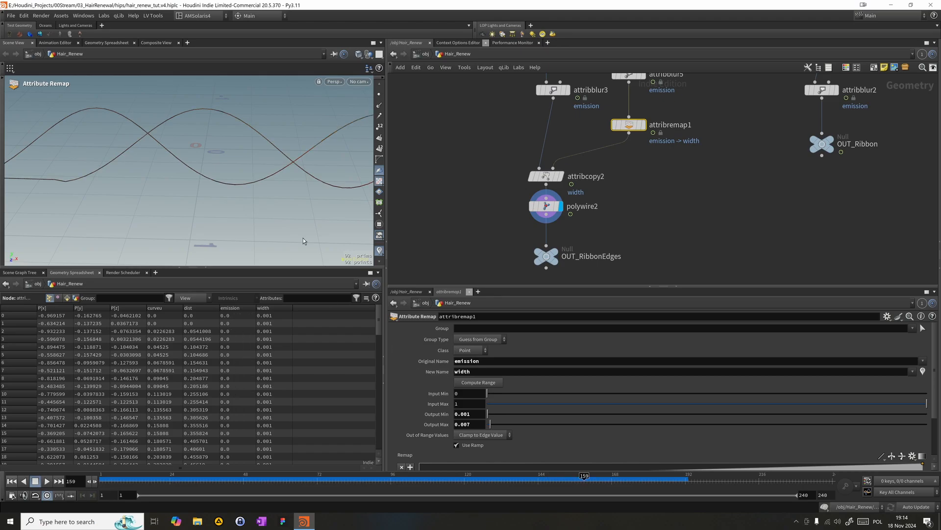
key(Escape)
drag(299, 210, 197, 180)
alt+middle_drag(287, 191, 94, 161)
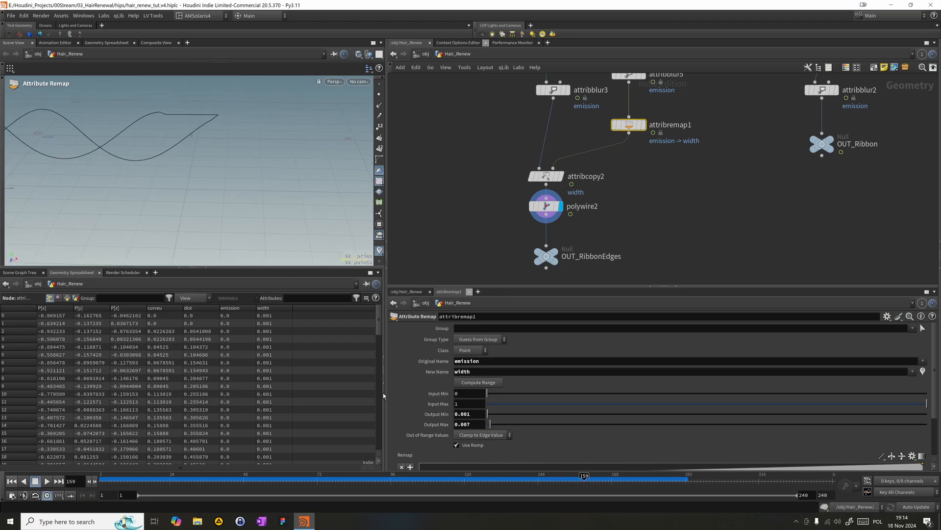
mouse_move(584, 480)
mouse_down()
mouse_move(650, 481)
mouse_move(515, 482)
mouse_move(571, 482)
mouse_up()
alt+middle_drag(119, 147, 169, 148)
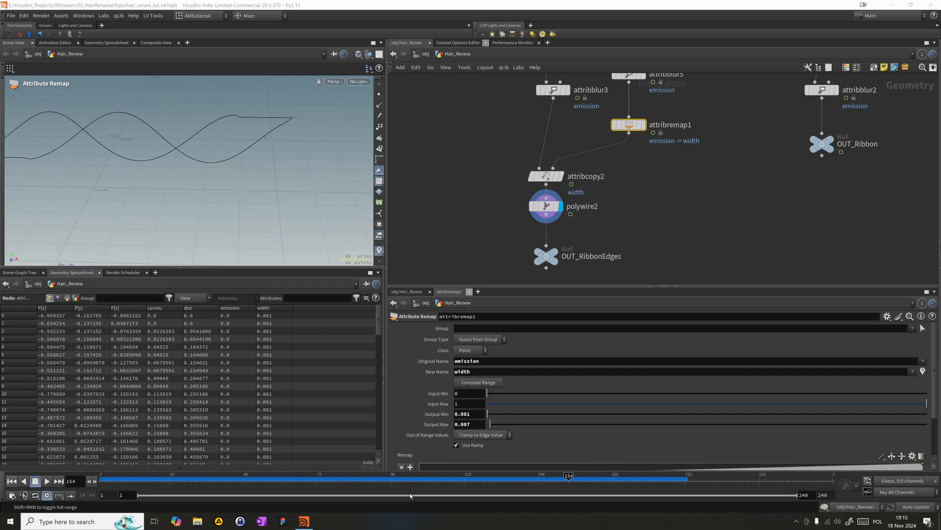
click(453, 481)
drag(455, 485, 550, 490)
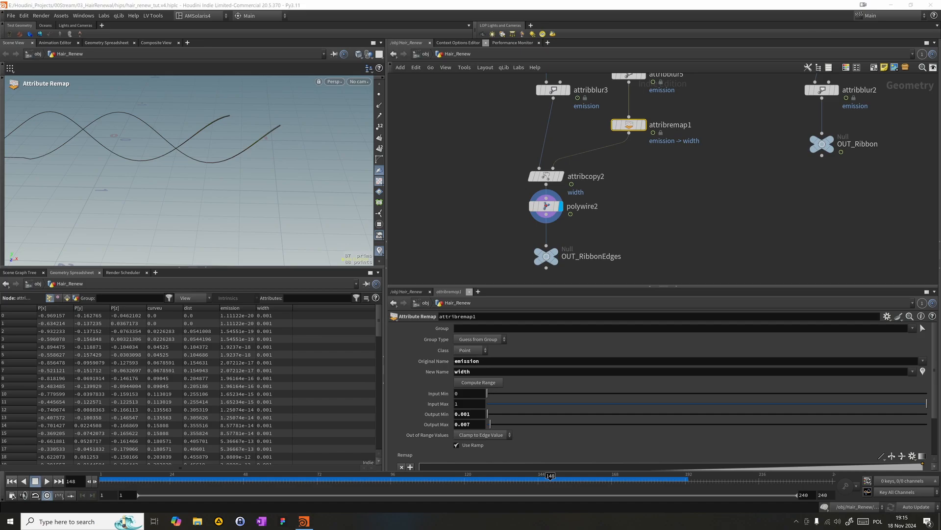
- Review dissolve1's options and try Connect Path on convertline2, switching it back off
middle_drag(644, 176, 628, 242)
middle_drag(712, 156, 692, 240)
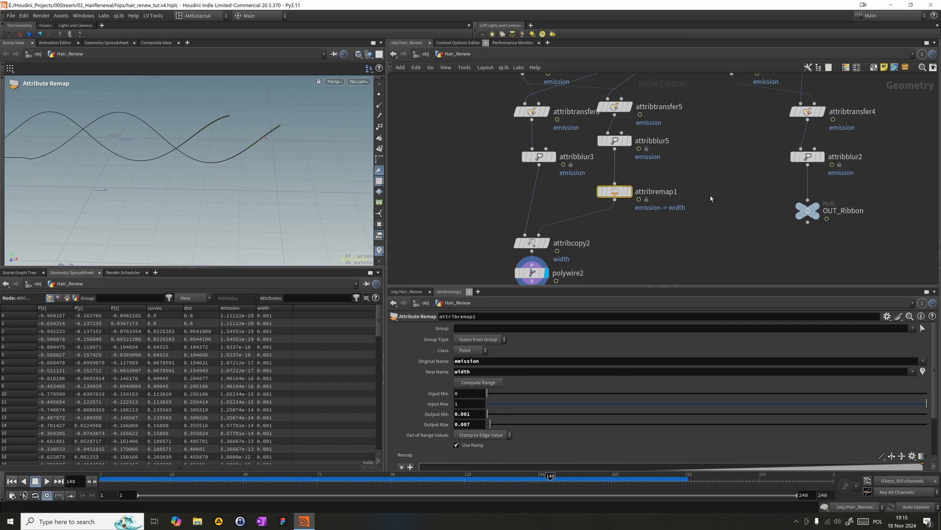
scroll(699, 227, down, 3)
click(665, 161)
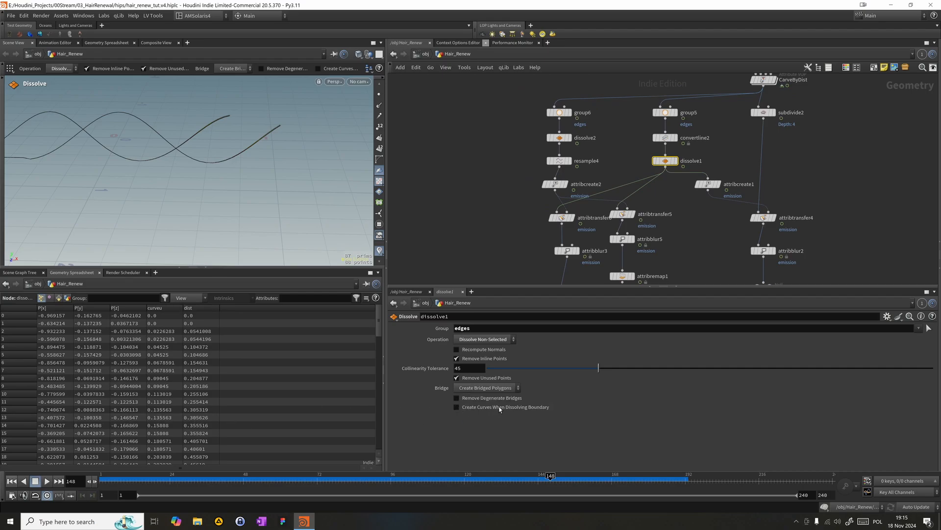
click(495, 399)
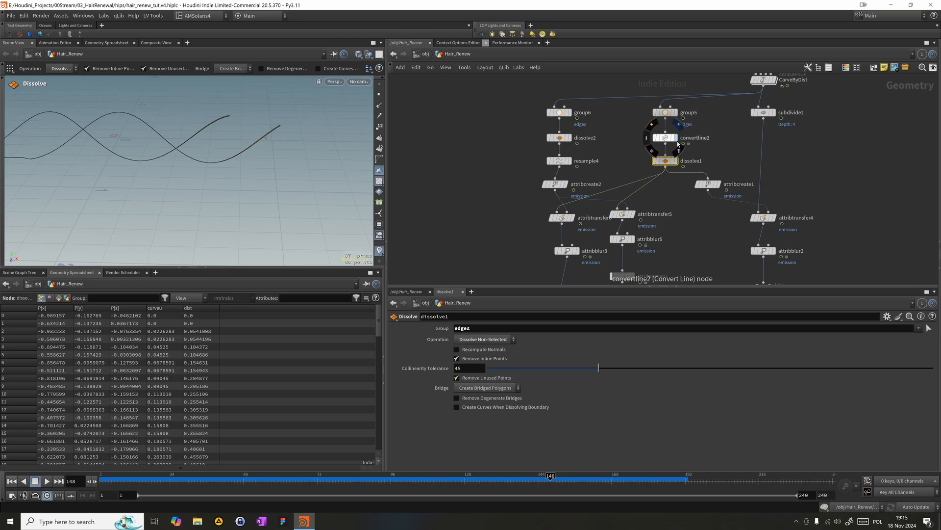
click(676, 139)
drag(613, 124, 680, 143)
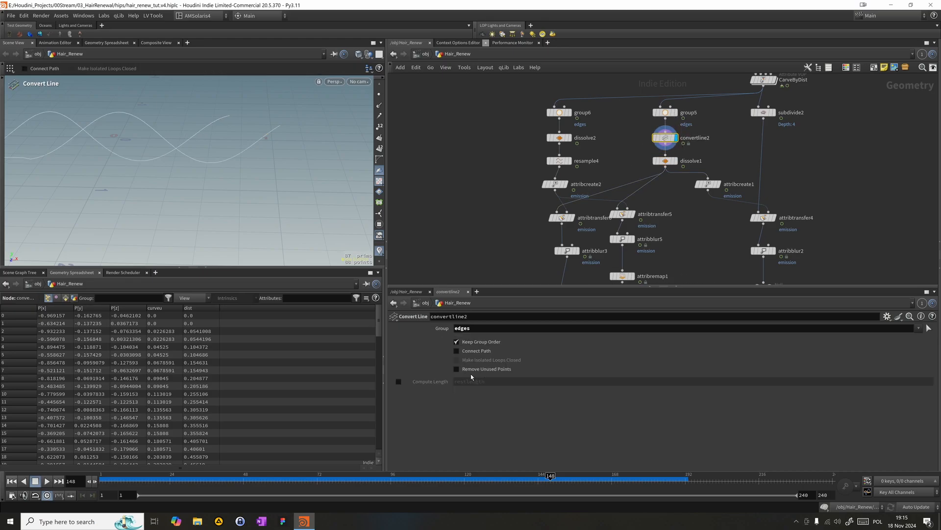
click(459, 351)
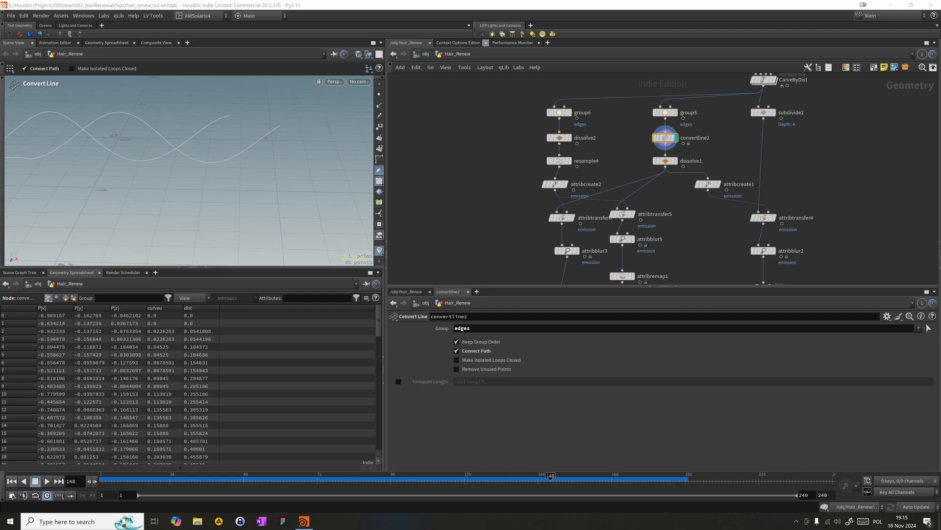
click(488, 351)
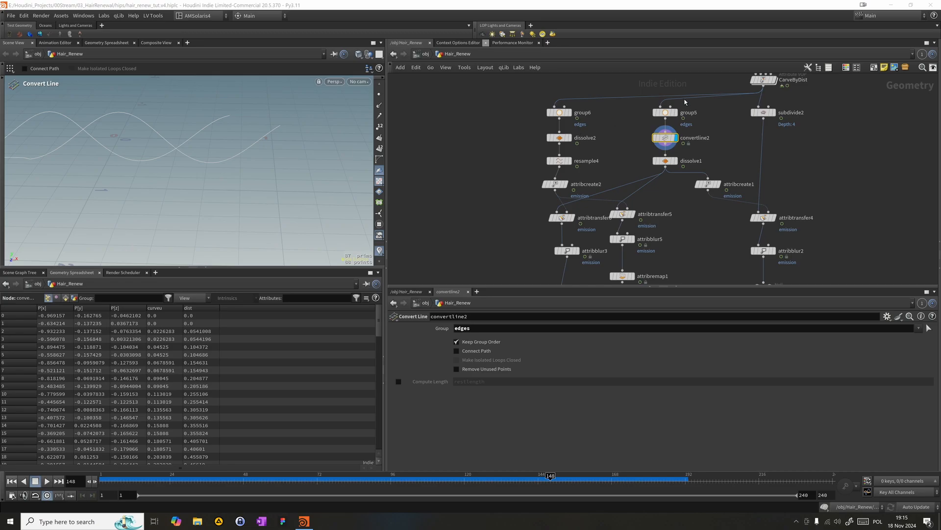
- Feed group5 from subdivide2 instead of CarveByDist and place group5 closer above convertline2
drag(661, 106, 745, 123)
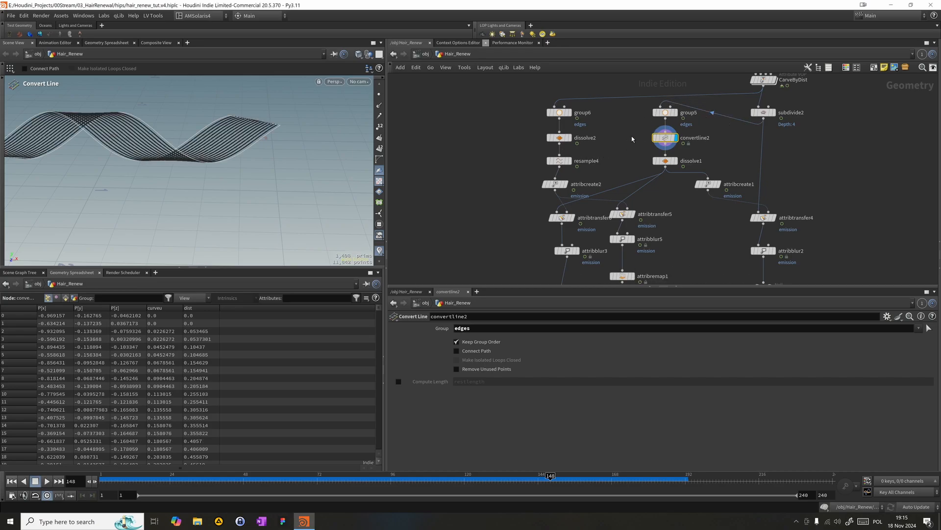
shift+click(670, 113)
drag(670, 113, 672, 141)
click(638, 151)
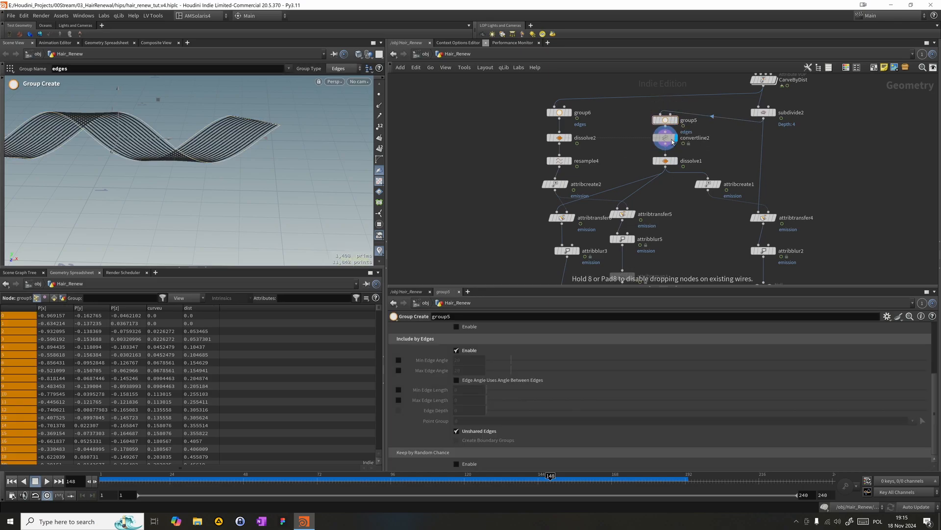
- Scrub to frame 151 and inspect the subdivided edge result at dissolve1 and attribcopy2
click(179, 475)
drag(182, 474, 563, 482)
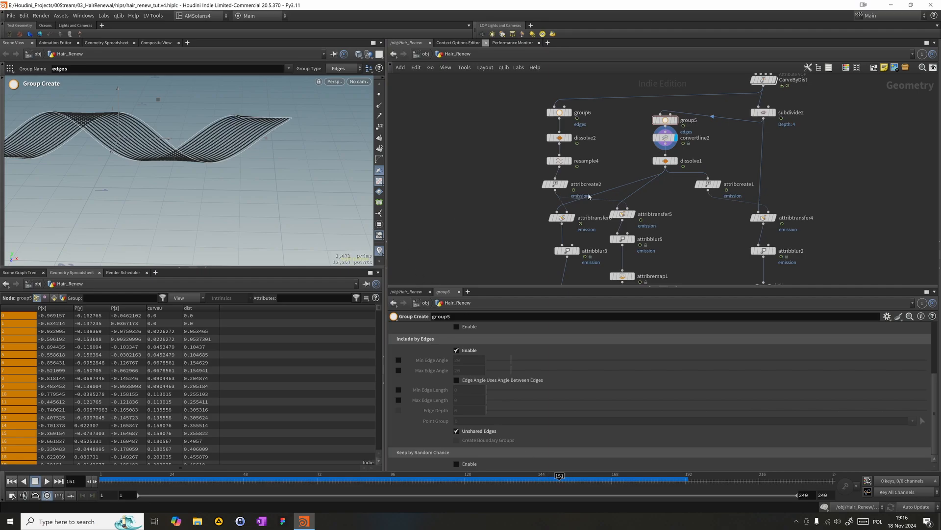
click(666, 138)
click(673, 162)
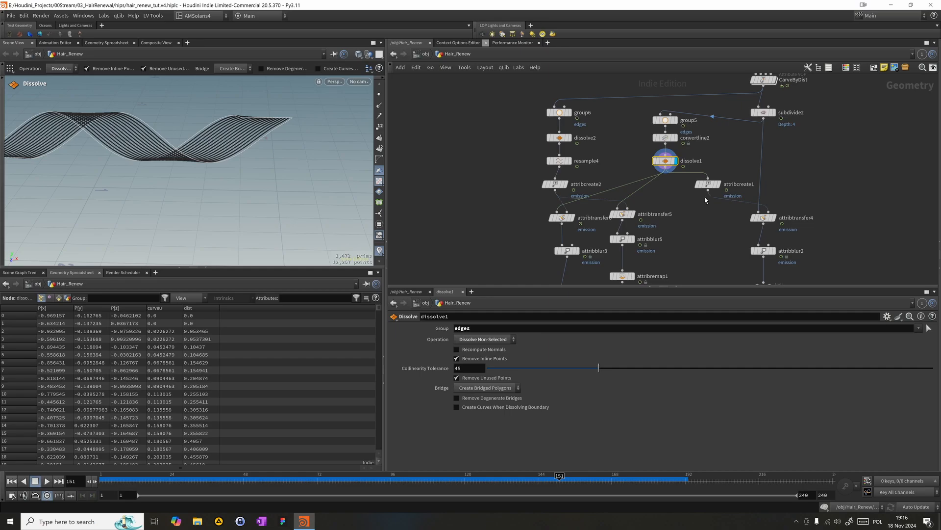
middle_drag(676, 265, 655, 181)
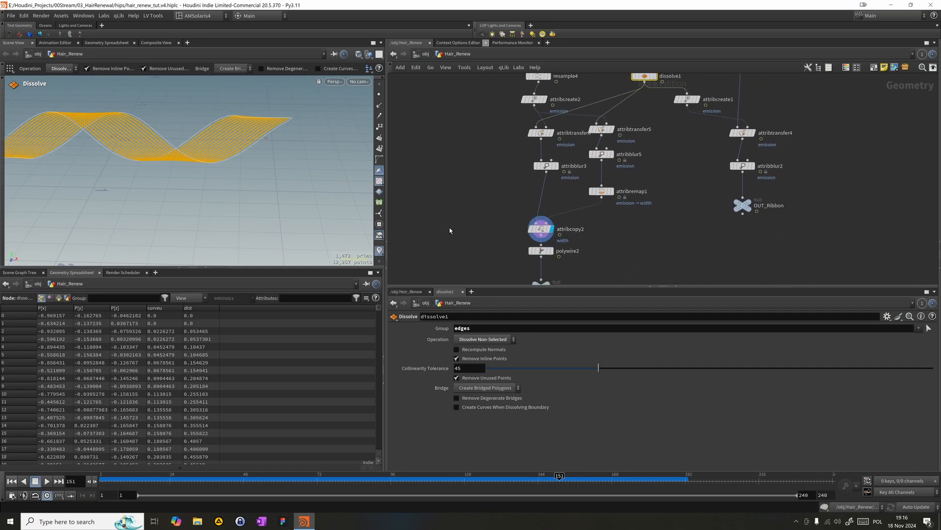
click(540, 228)
middle_drag(639, 120, 582, 202)
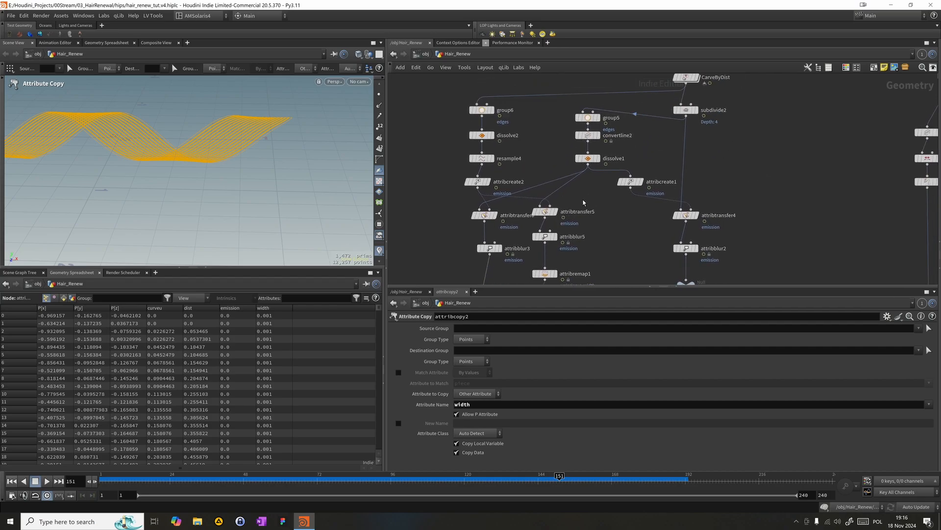
click(588, 158)
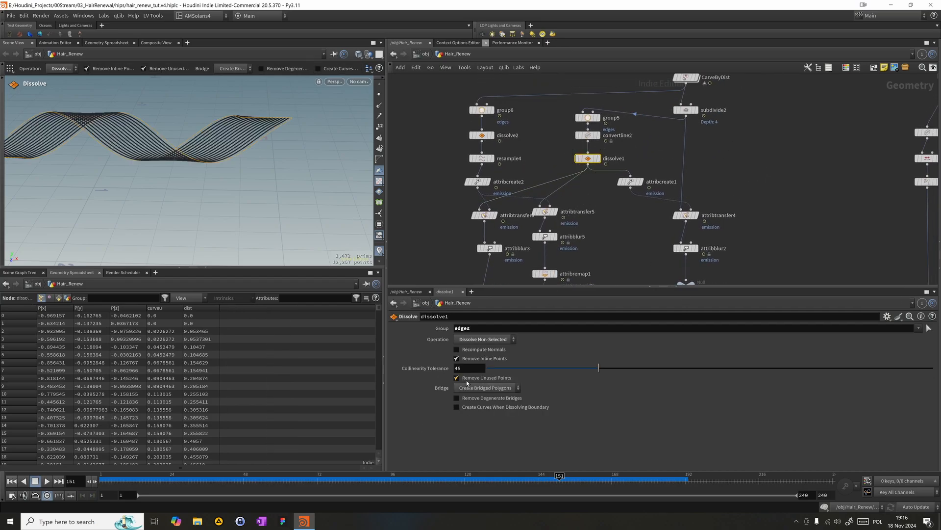
- Check the border edge selection in group5 and turn on Remove Unused Points on convertline2
click(599, 117)
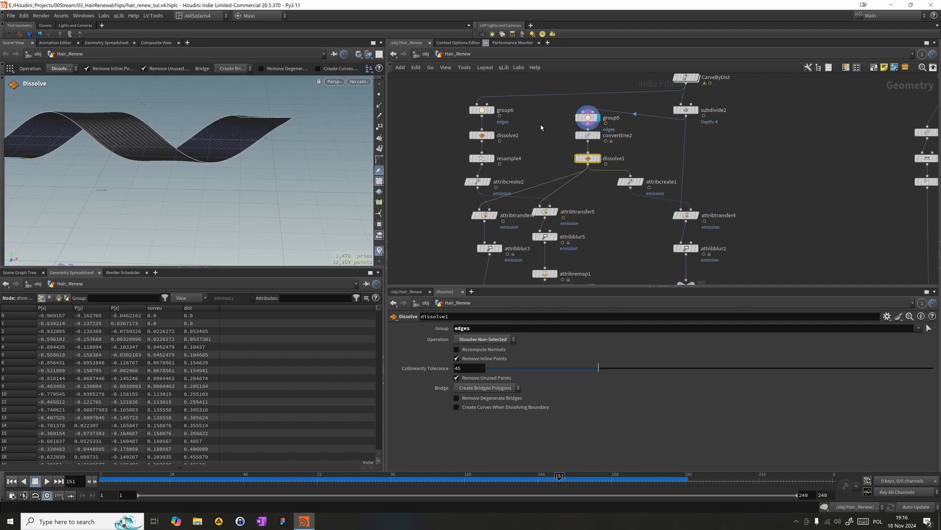
click(588, 117)
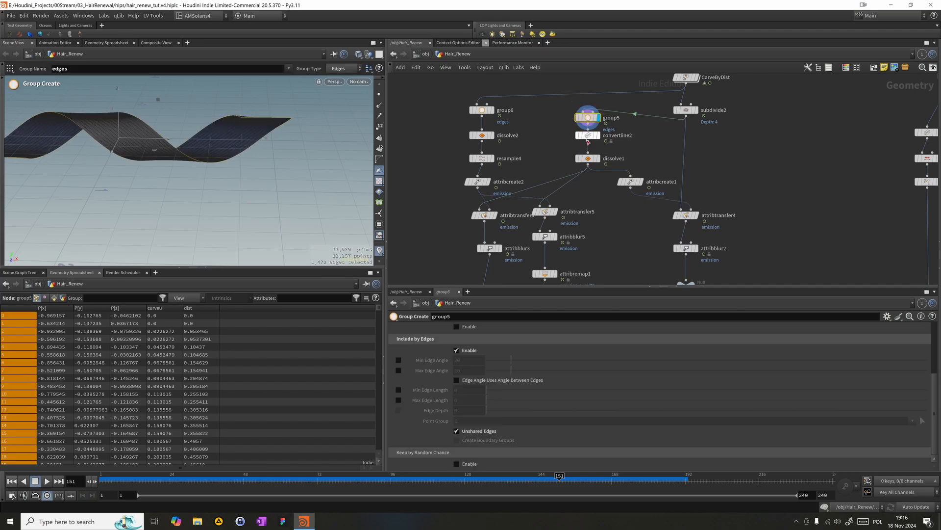
click(600, 136)
click(588, 137)
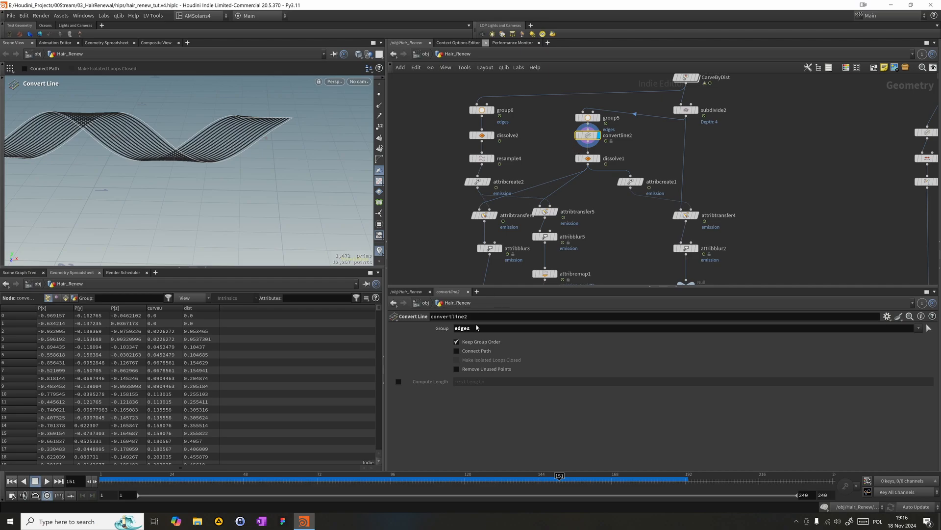
click(478, 370)
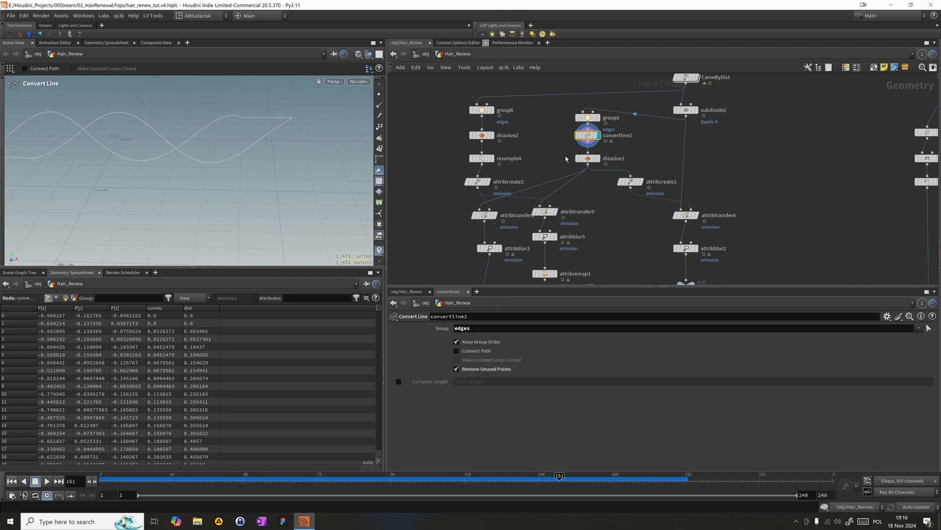
- Display dissolve1 and scrub to frame 152 to check the cleaned border curves
click(587, 159)
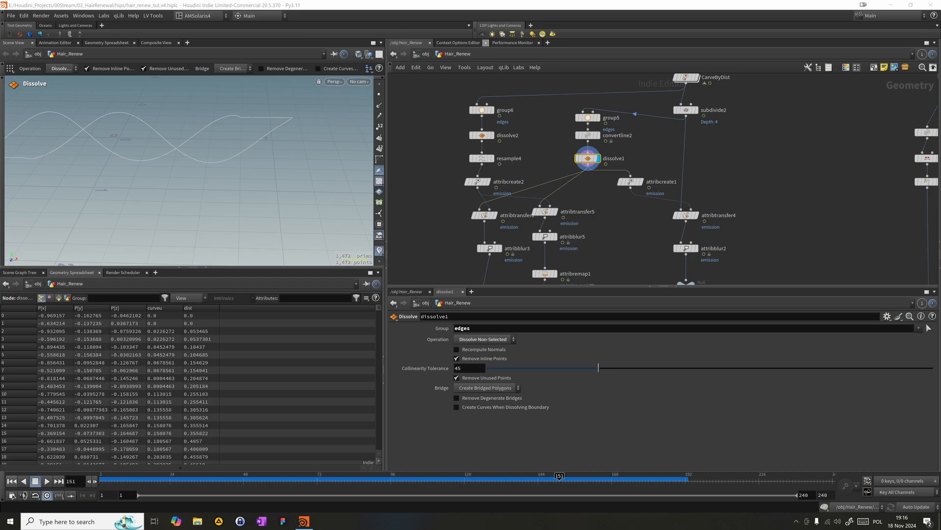
drag(449, 477, 563, 476)
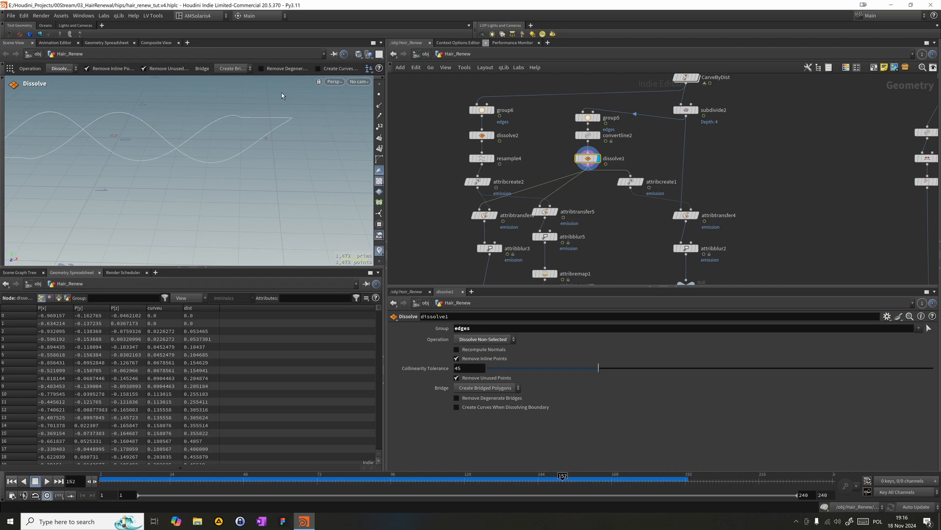
middle_drag(625, 234, 668, 153)
scroll(668, 153, down, 3)
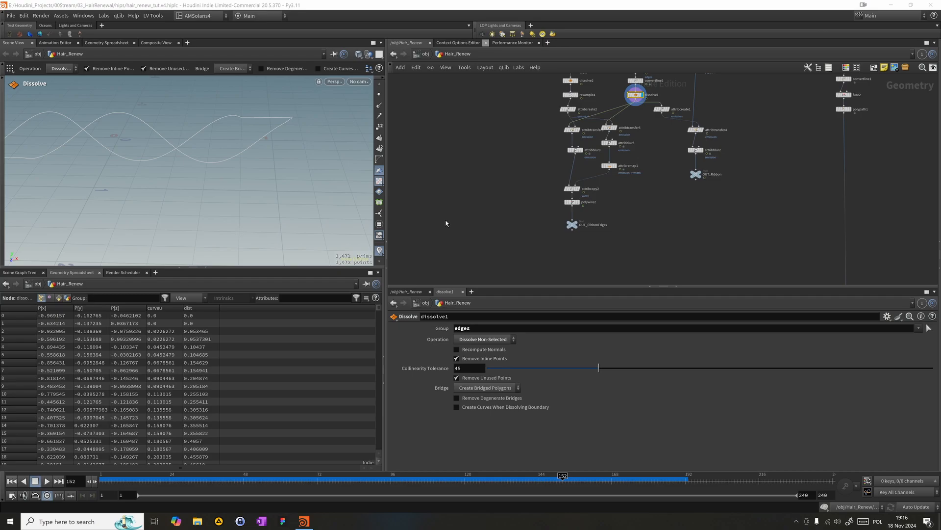
middle_drag(537, 195, 519, 177)
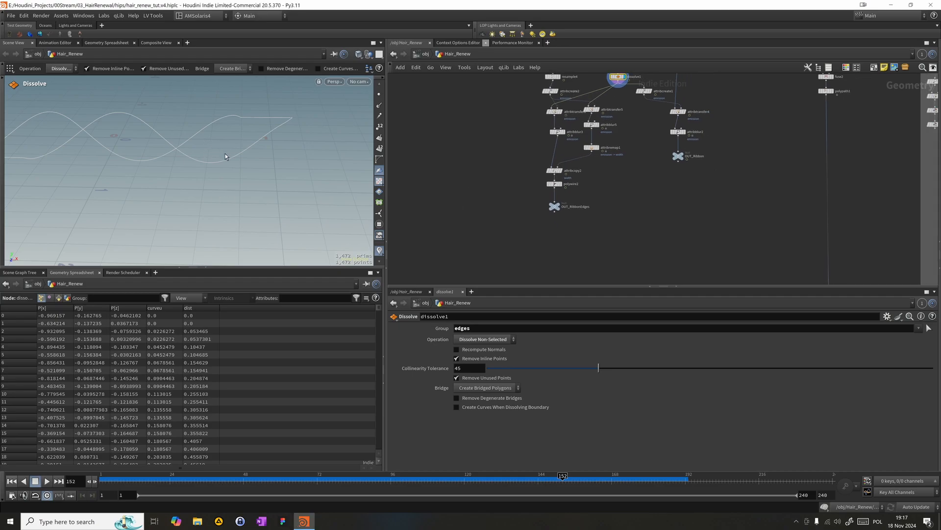
middle_drag(625, 180, 593, 182)
alt+right_drag(234, 119, 338, 123)
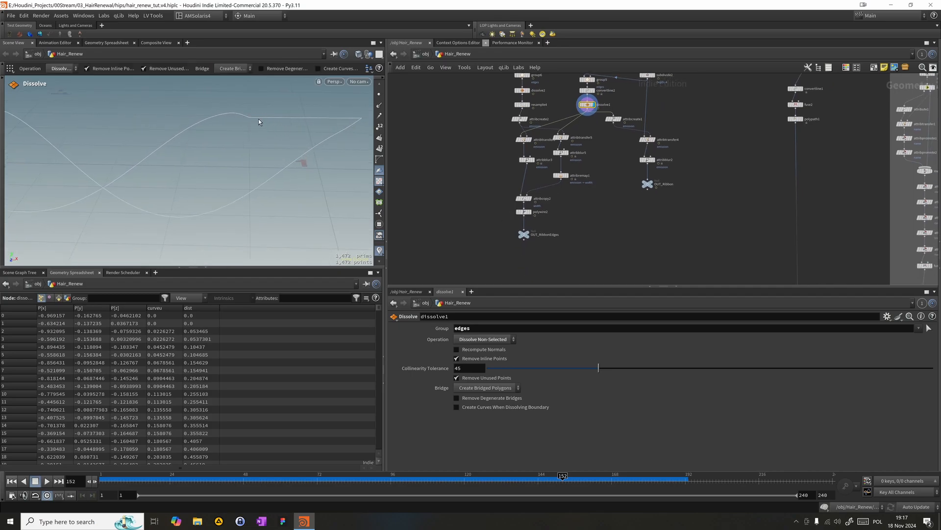
alt+drag(248, 114, 248, 200)
key(Tab)
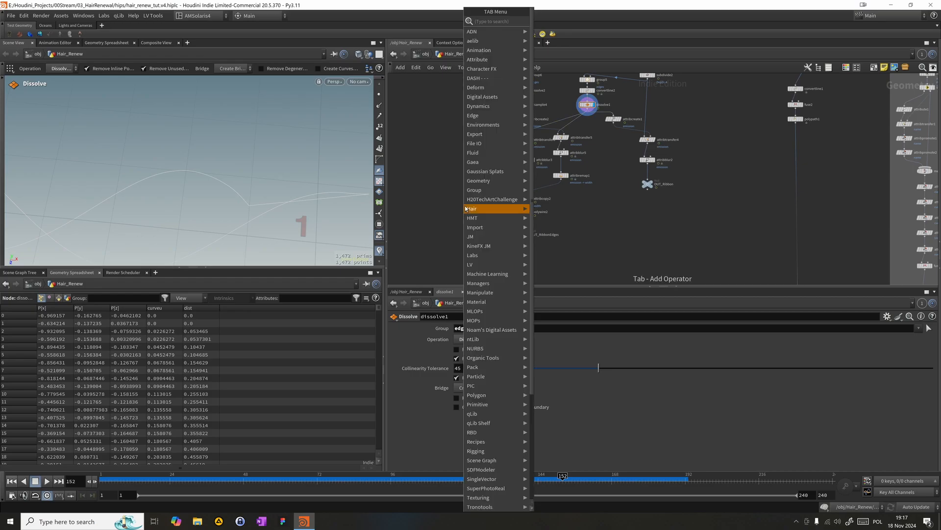
text(b)
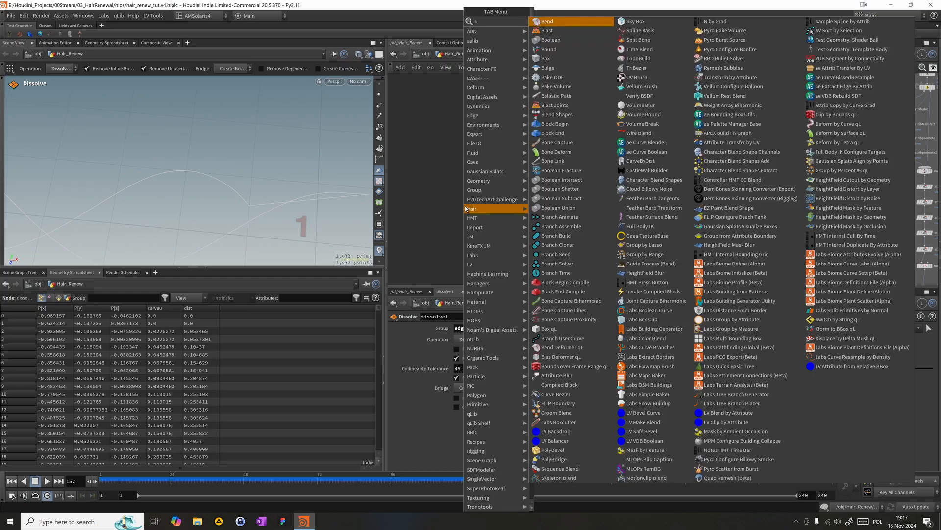
text(e)
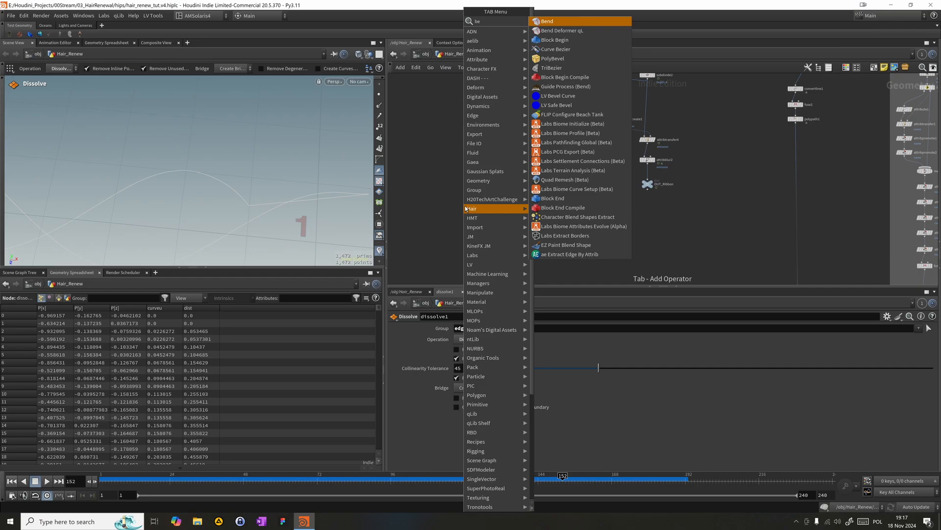
text(v)
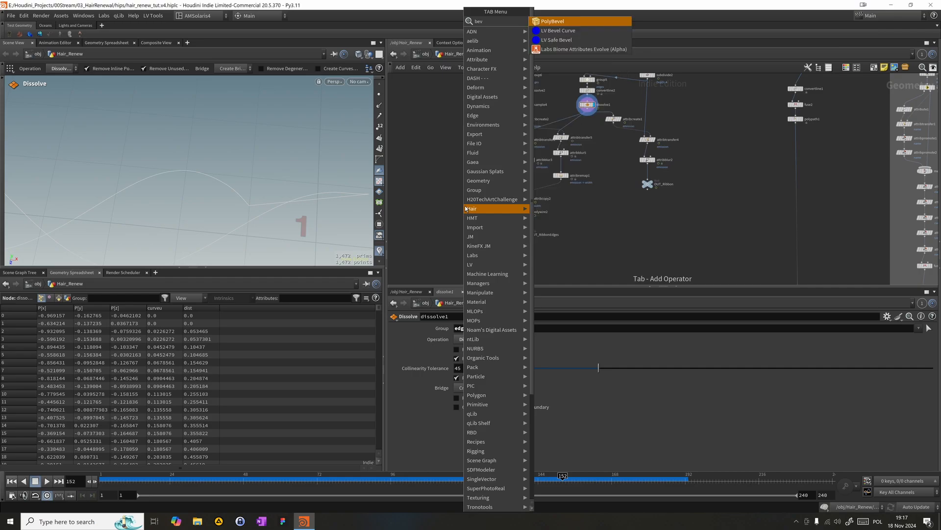
key(Return)
click(449, 206)
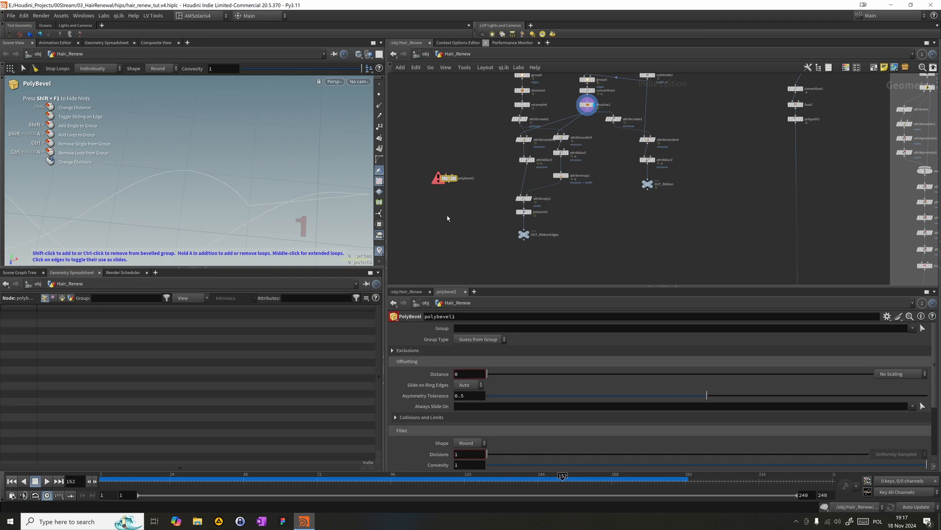
key(Delete)
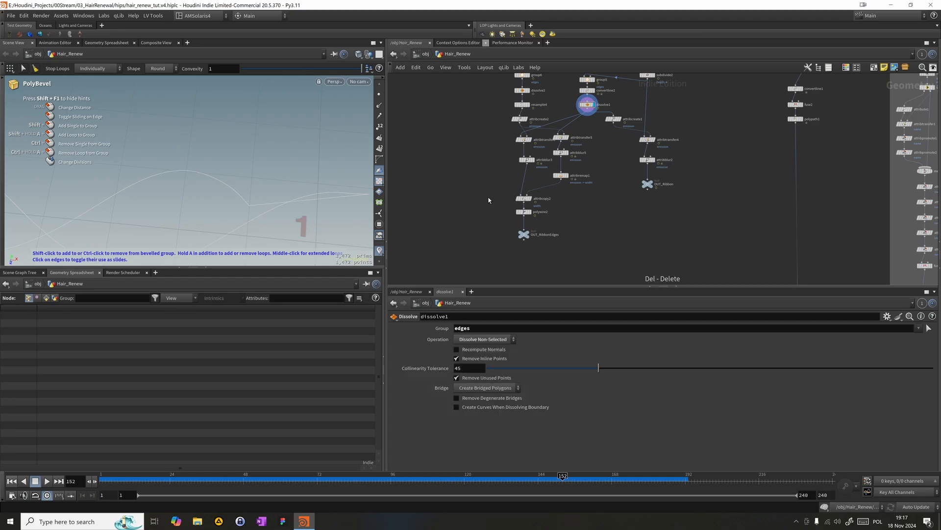
- Insert a Smooth node between attribcopy2 and polywire2, and display the polywire2 result
key(Tab)
mouse_move(519, 204)
text(sm)
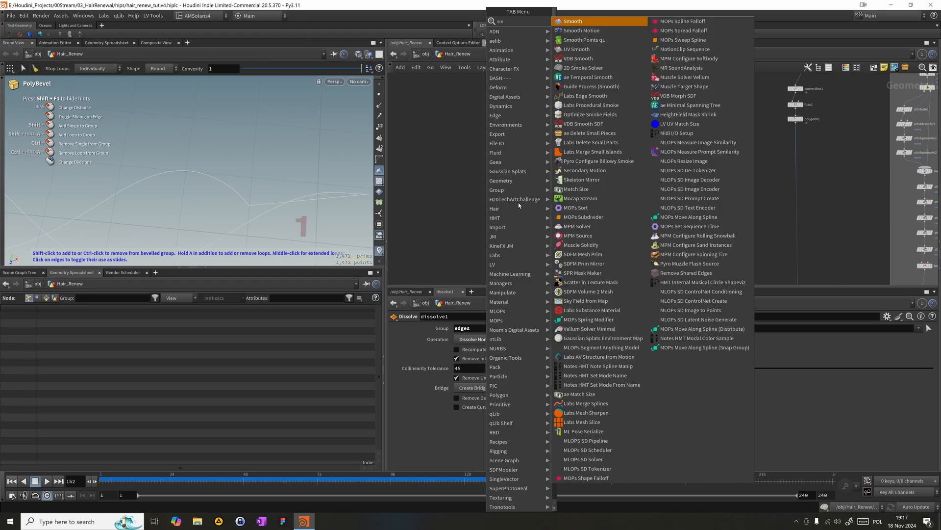
key(Return)
click(520, 213)
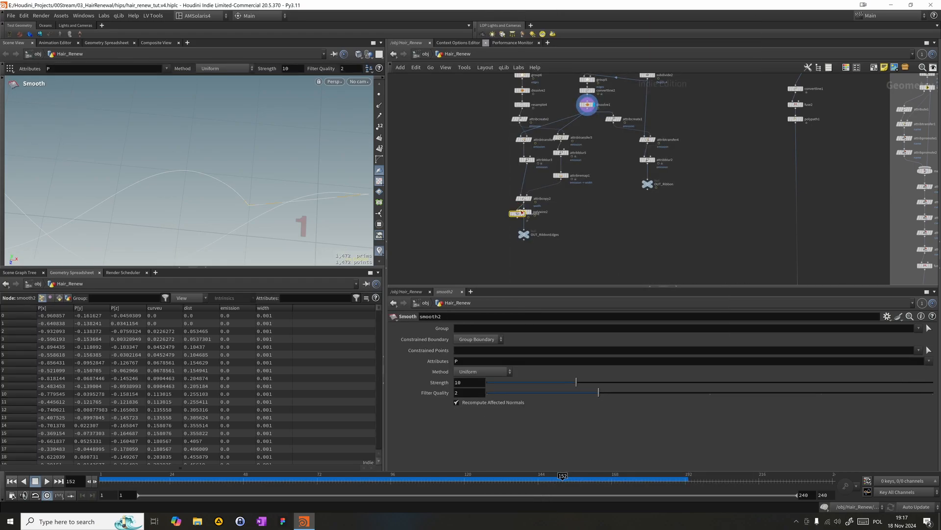
drag(524, 217, 524, 208)
click(531, 212)
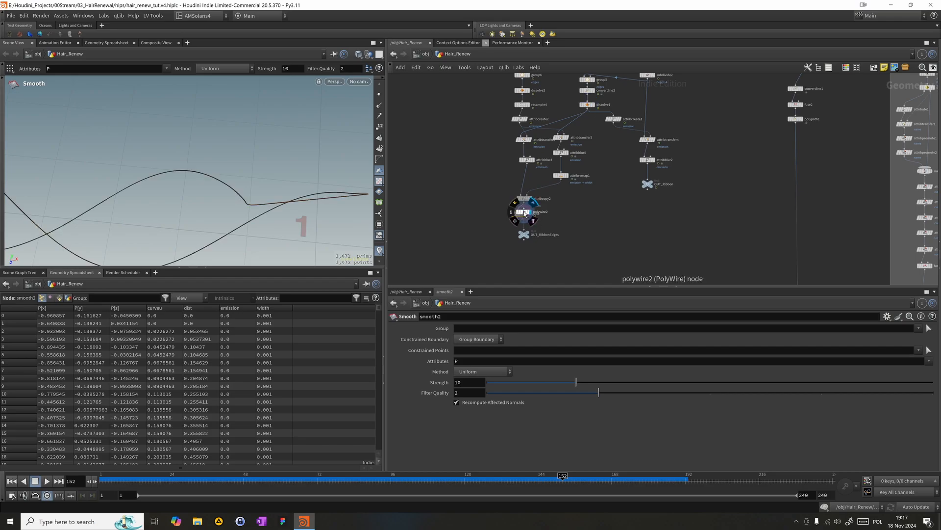
- Move polywire2 farther below smooth2 and toggle smooth2's bypass to compare the curve
drag(523, 212, 524, 248)
key(b)
key(b)
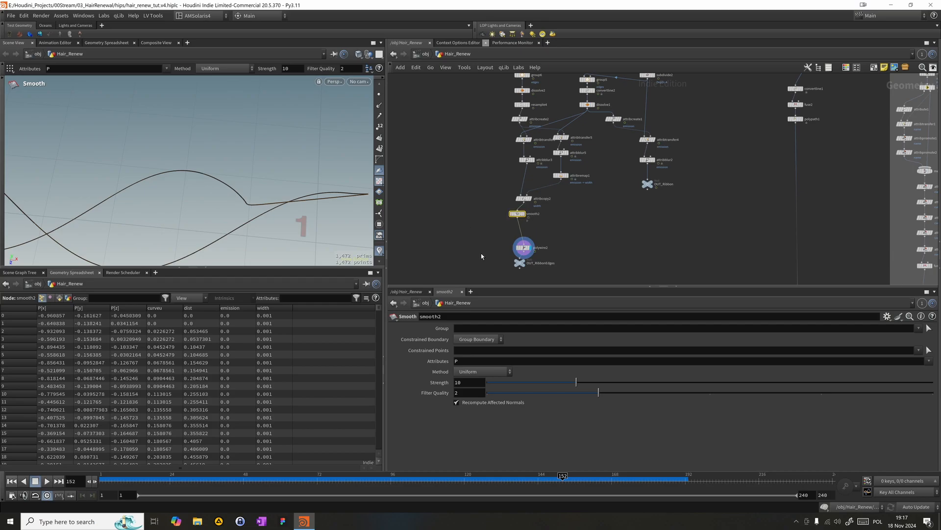
- Set smooth2's Strength to 50 and Filter Quality to 4
drag(576, 382, 934, 382)
click(501, 393)
drag(493, 389, 769, 413)
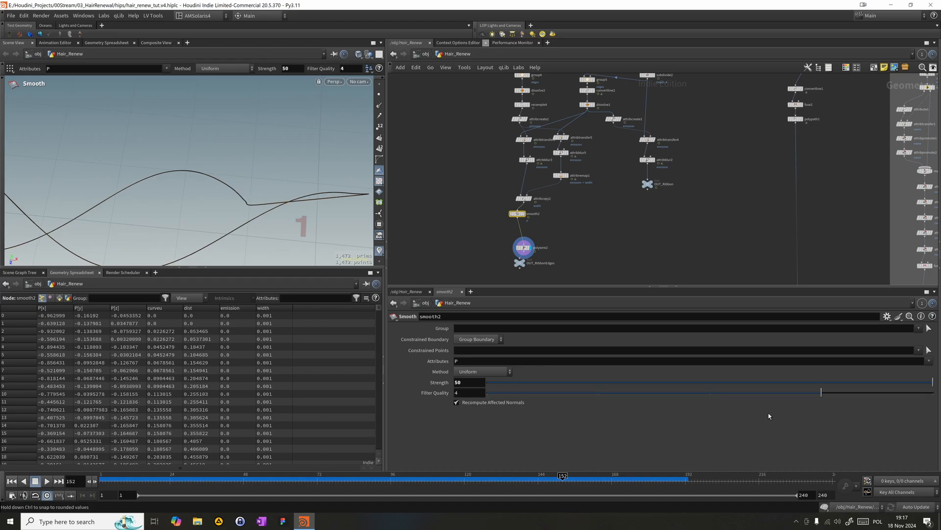
- Branch an Attribute Blur node off attribcopy2 beside polywire2, display it, and move smooth2 aside
click(525, 213)
key(Tab)
text(blu)
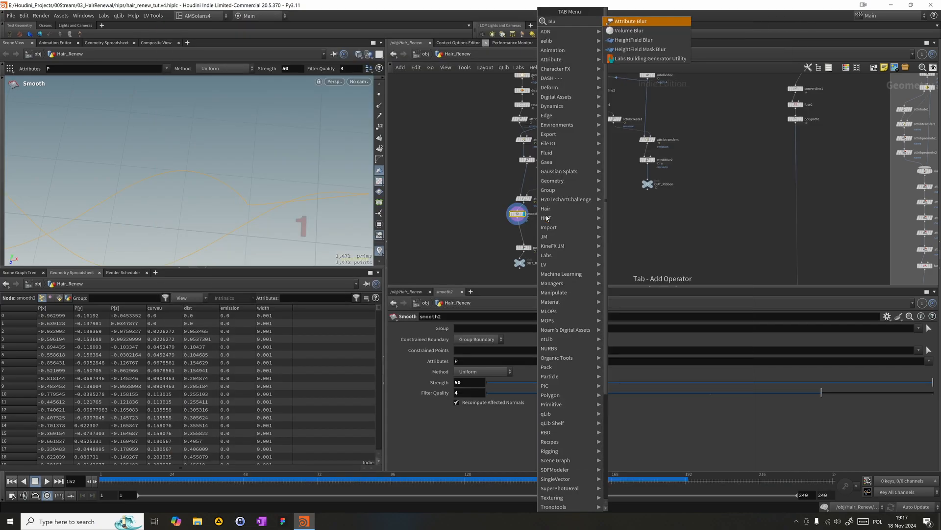
key(Return)
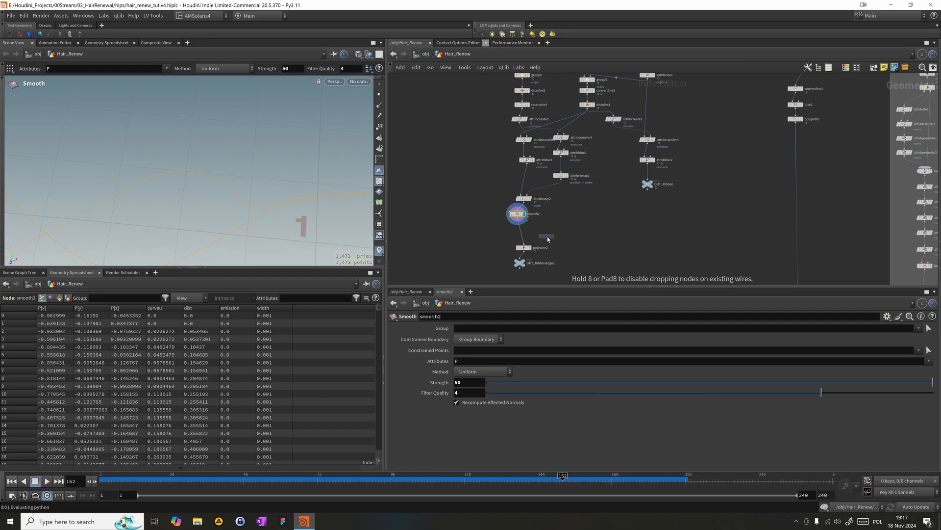
click(547, 237)
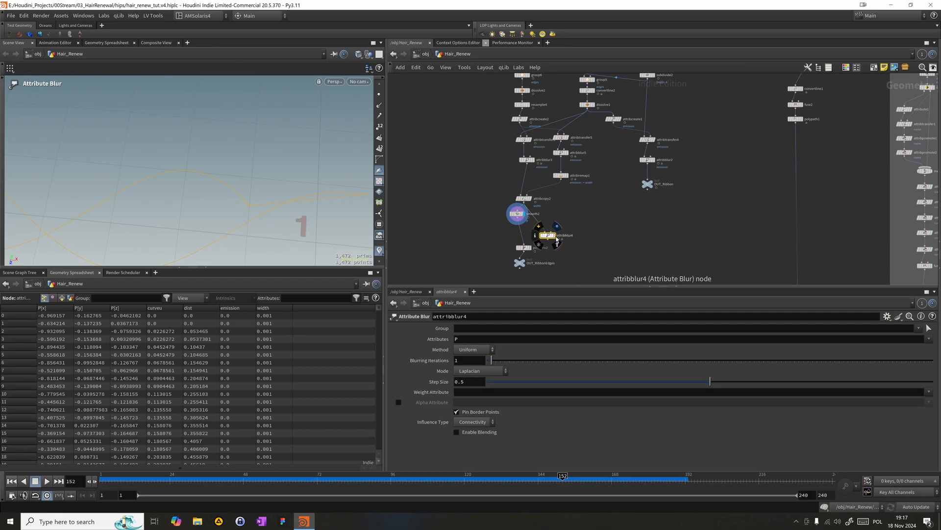
click(557, 226)
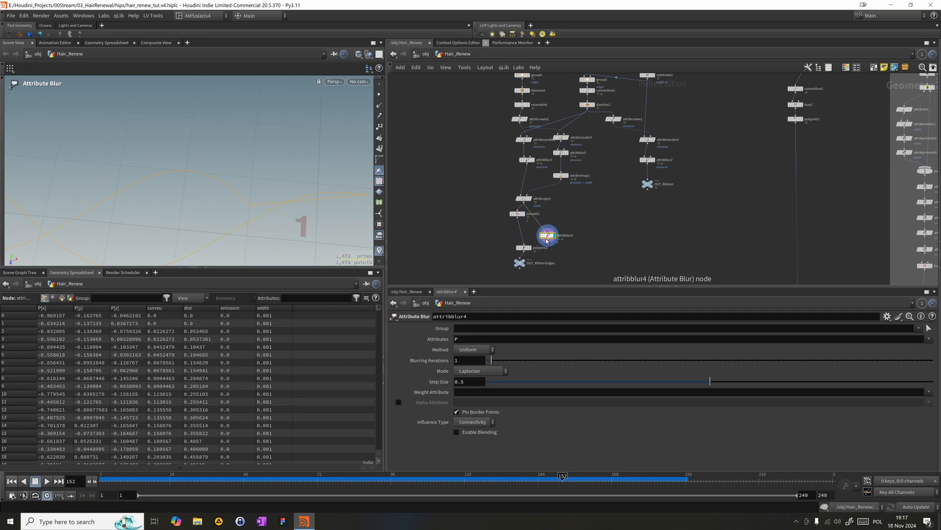
mouse_move(550, 240)
drag(517, 214, 489, 212)
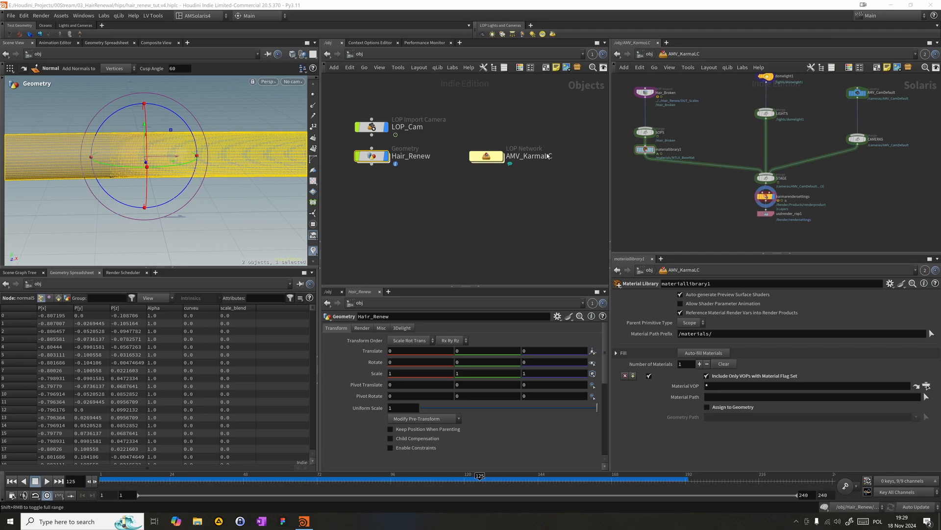
- Look through LOP_Cam in the scene view
scroll(420, 179, up, 2)
click(288, 81)
click(334, 124)
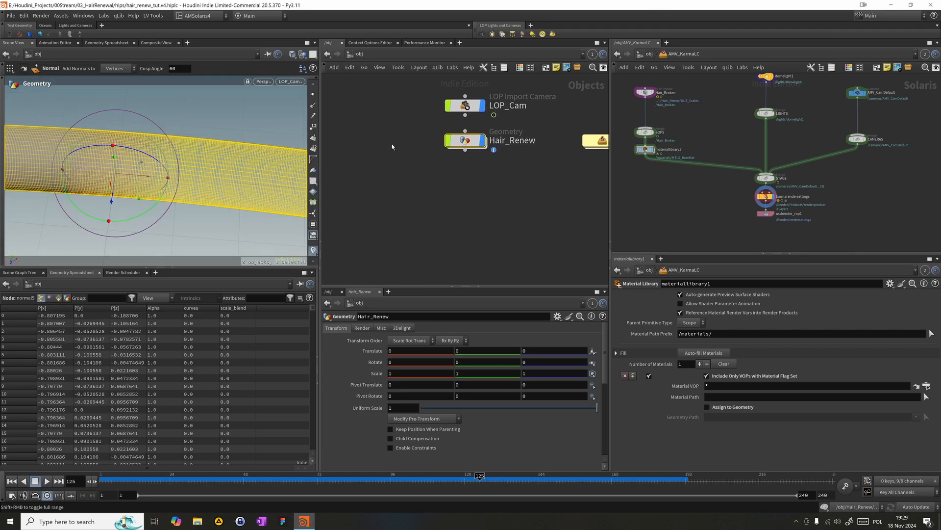
- Create a Geometry object named BG and place it beside Hair_Renew
key(Tab)
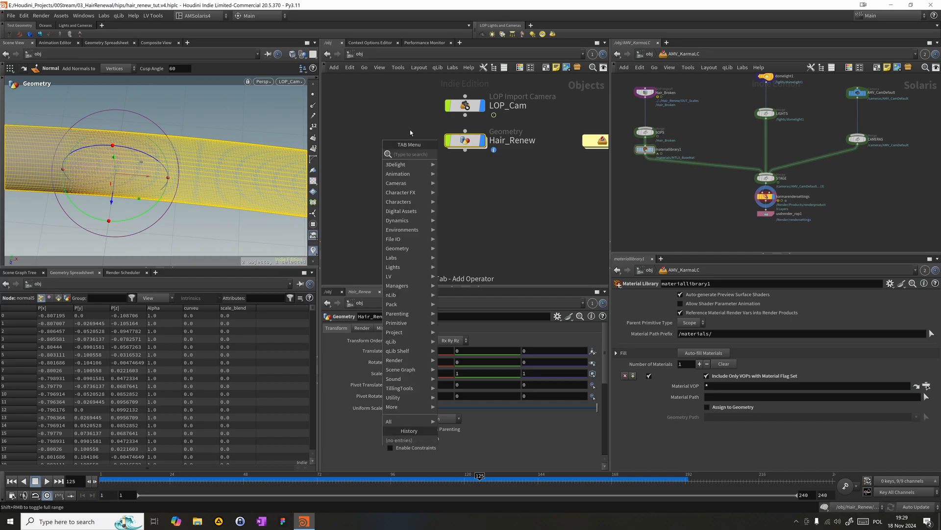
text(geo)
key(Return)
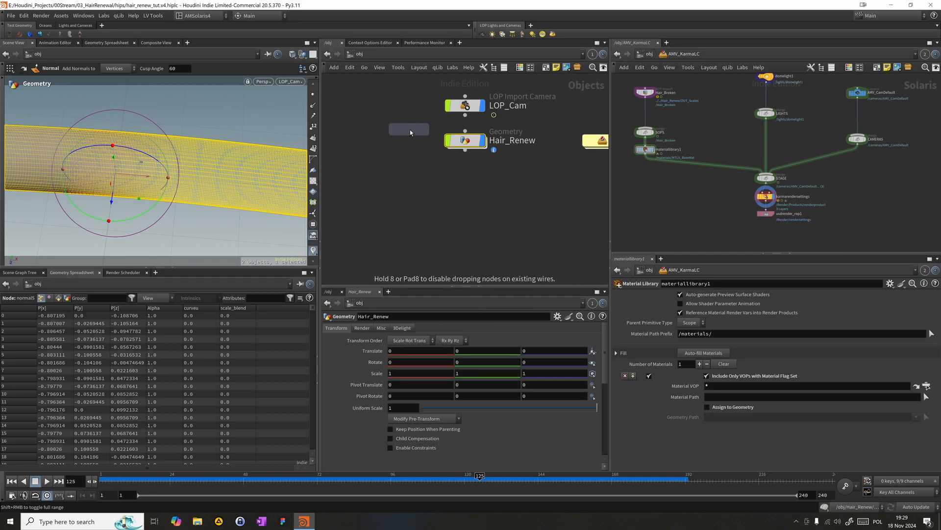
click(336, 141)
click(329, 150)
double_click(362, 141)
key(ctrl+a)
key(BackSpace)
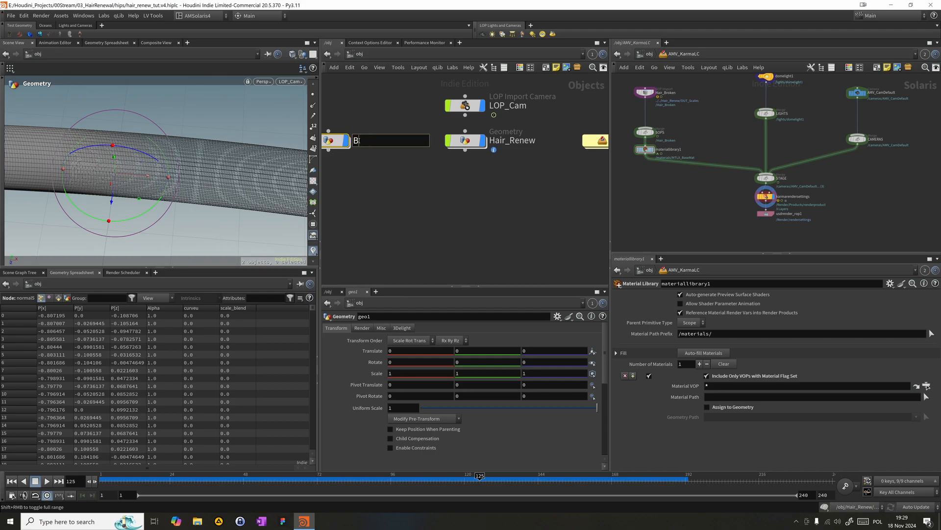
text(BG)
key(Return)
drag(330, 141, 369, 142)
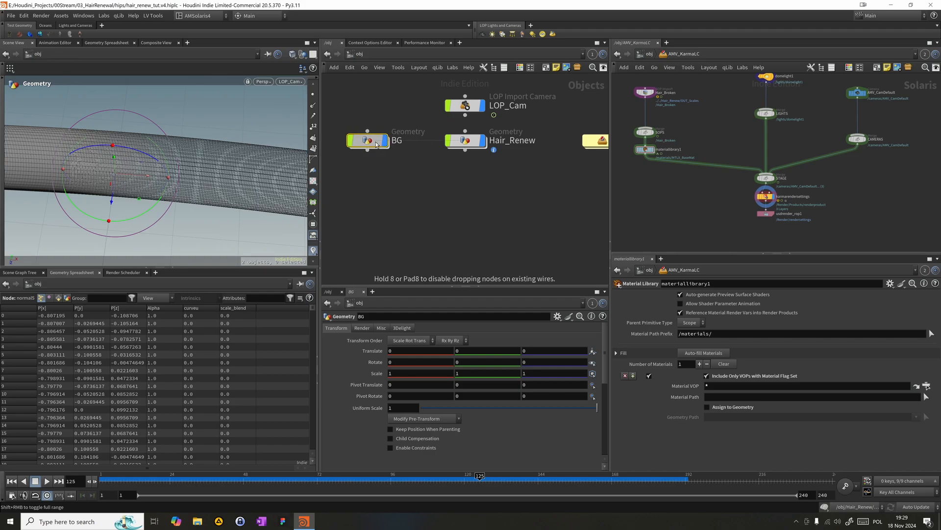
- Add an ae Quick Softbox node inside the BG object
double_click(369, 141)
key(Tab)
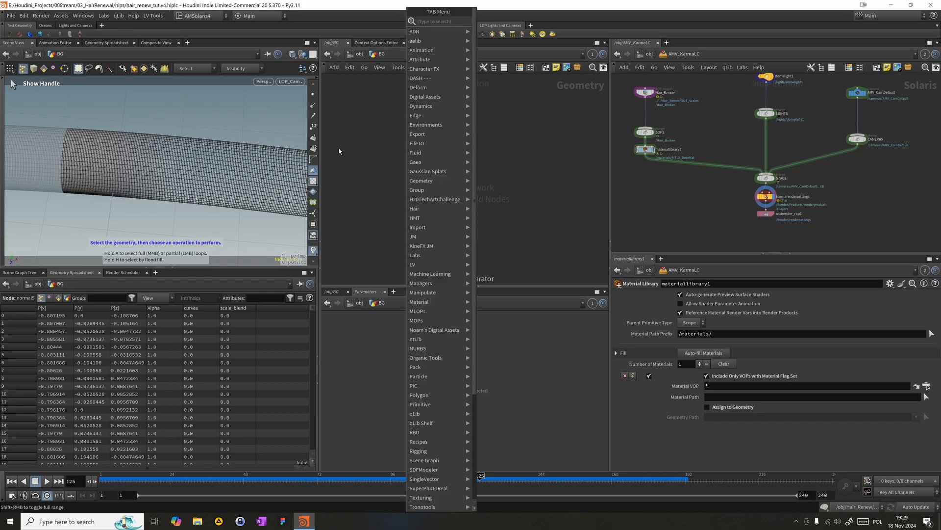
text(soft)
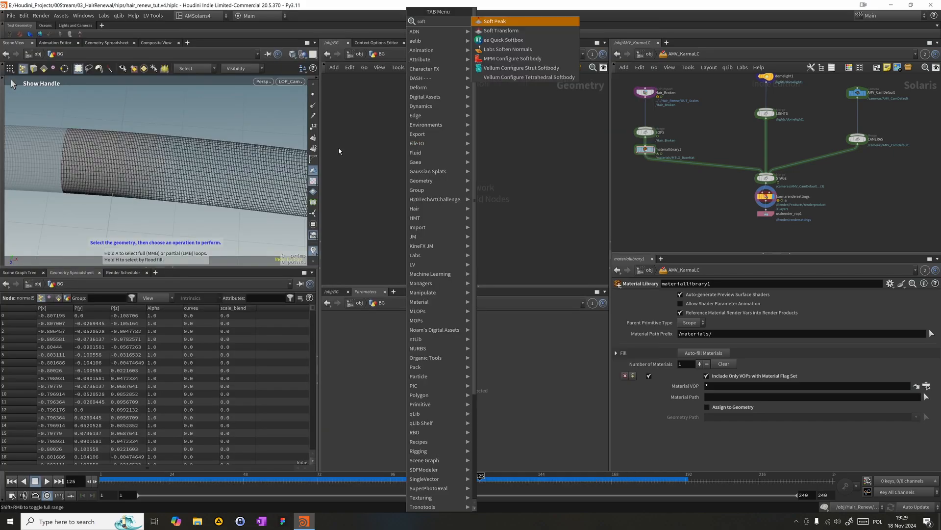
key(Down)
key(Down)
key(Return)
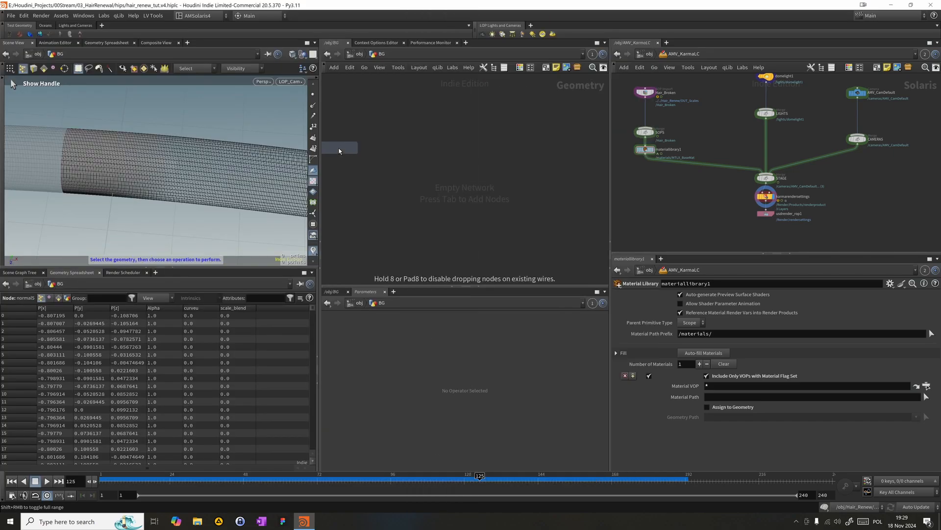
click(424, 137)
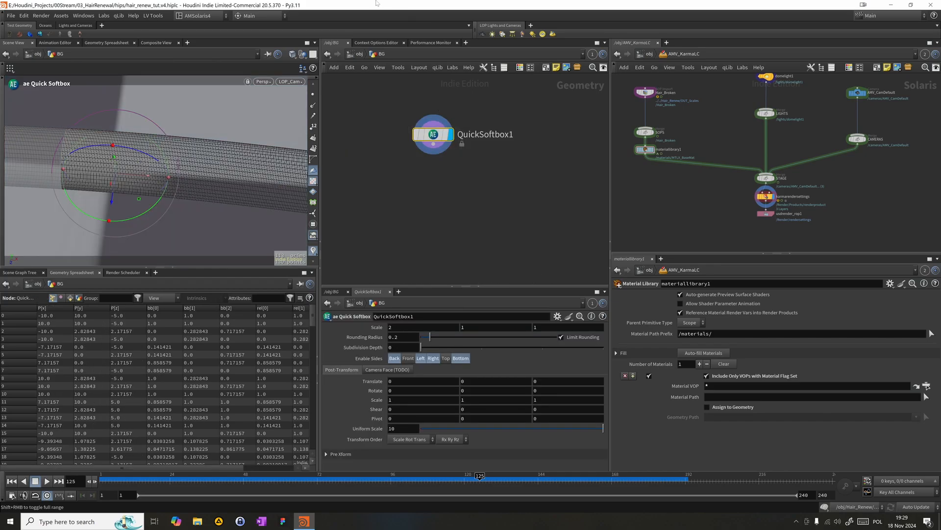
- Examine the softbox's shape and scale around the hair geometry from outside the camera view
alt+drag(185, 164, 142, 170)
click(466, 137)
drag(399, 106, 483, 149)
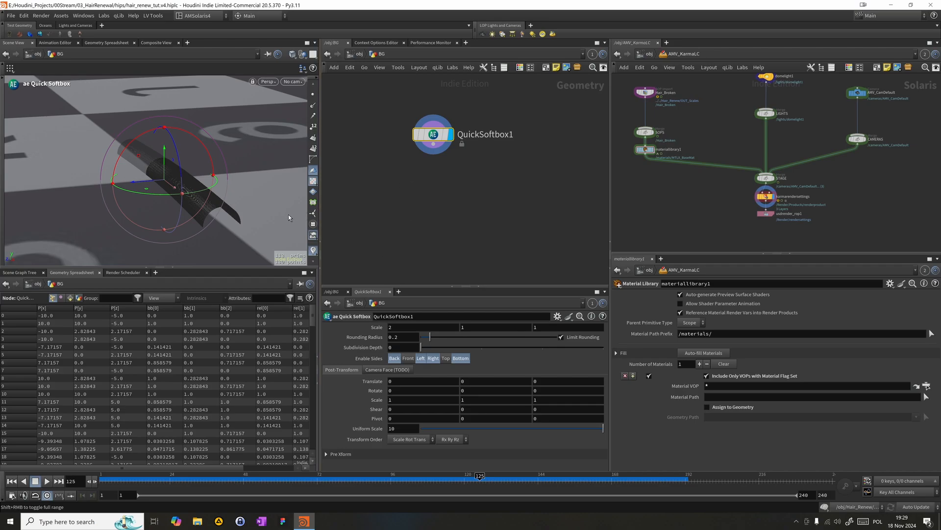
click(359, 54)
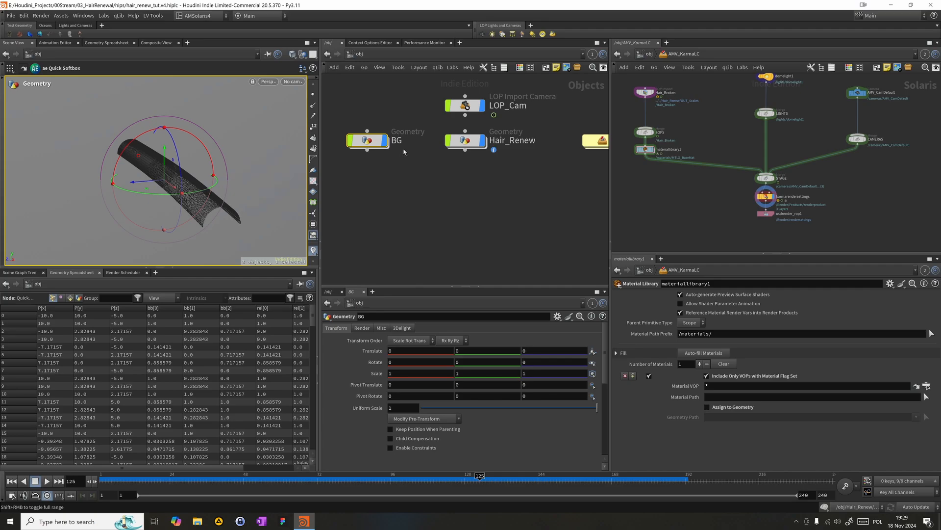
double_click(352, 142)
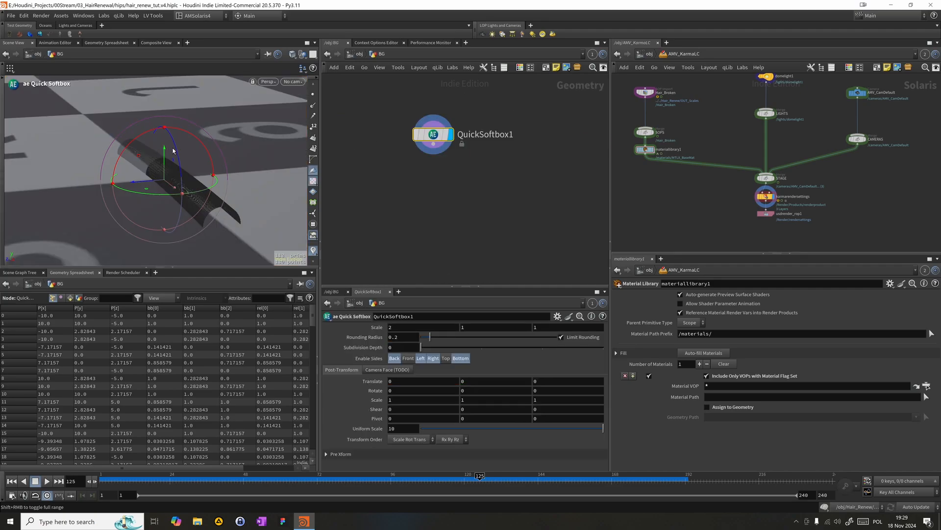
scroll(201, 158, down, 5)
alt+drag(120, 128, 23, 126)
alt+middle_drag(238, 153, 270, 203)
alt+drag(270, 202, 161, 189)
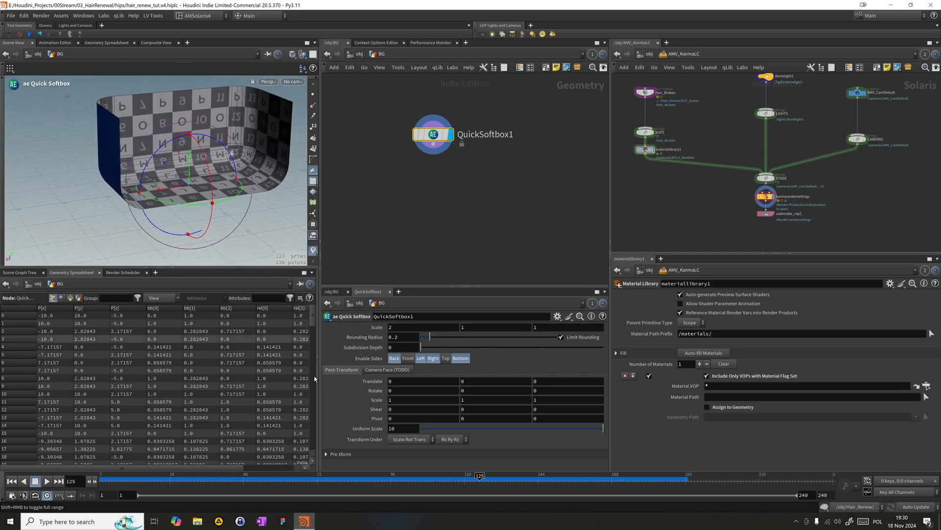
- Add a Null fed by QuickSoftbox1 and set it as the displayed node
key(Tab)
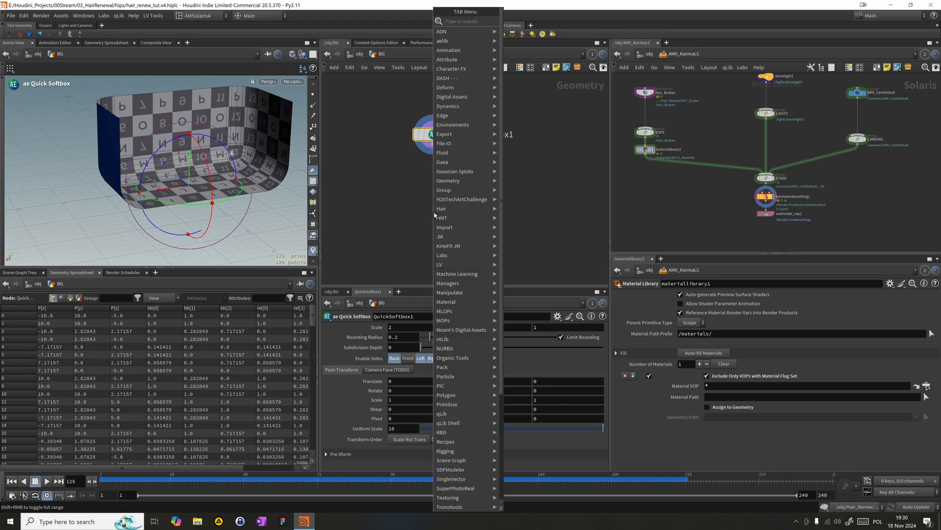
text(nu)
key(Return)
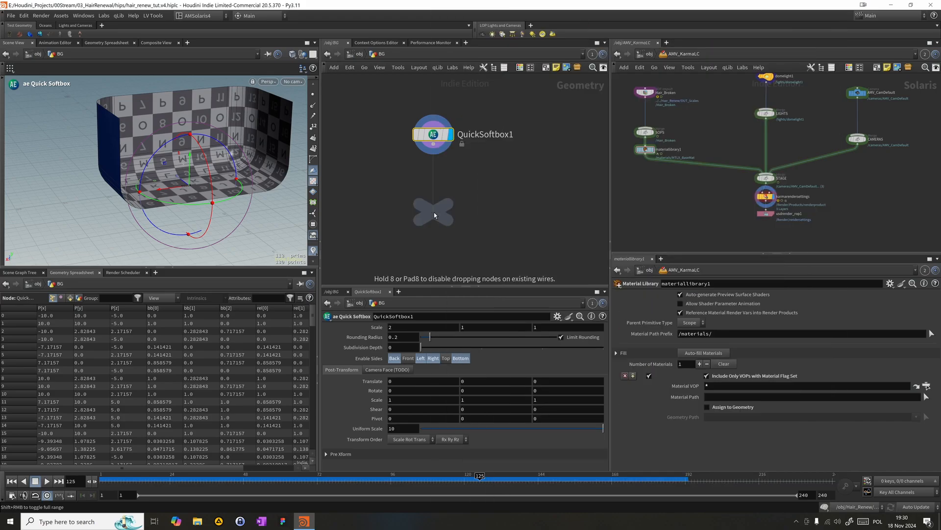
click(470, 233)
drag(433, 145, 469, 220)
mouse_move(476, 227)
click(492, 213)
- Set QuickSoftbox1's Y translate to -0.4 and disable the Back and Left sides, keeping Right and Bottom
click(431, 134)
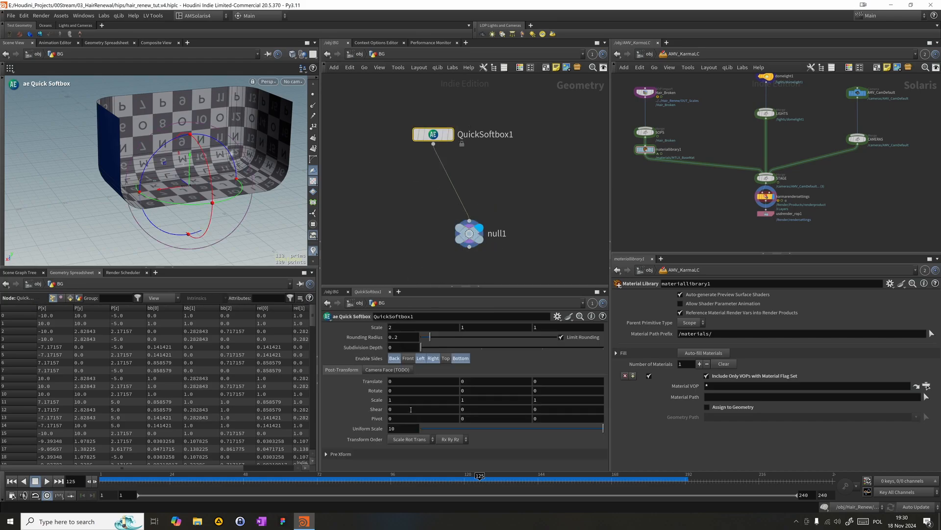
middle_drag(475, 380, 453, 379)
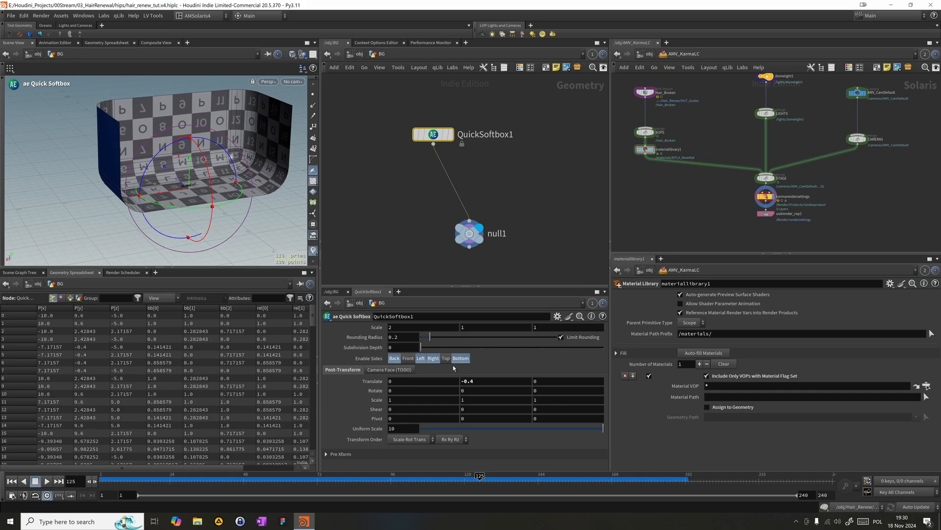
click(398, 359)
click(448, 361)
click(446, 360)
click(425, 360)
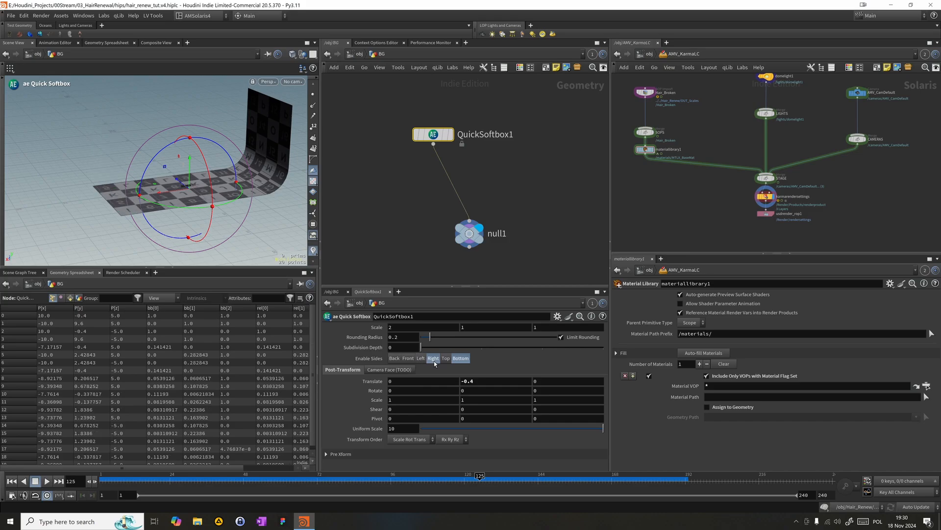
click(434, 360)
click(433, 359)
- Set QuickSoftbox1's post-transform Z scale to 2, leaving the X scale at 1
alt+drag(128, 192, 179, 164)
alt+right_drag(179, 164, 275, 204)
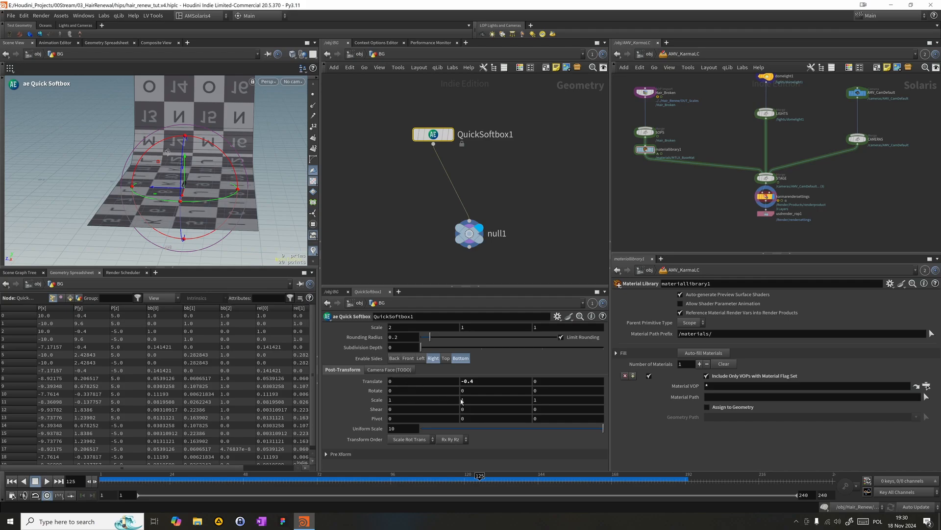
middle_drag(436, 398, 448, 398)
key(ctrl+z)
middle_drag(518, 403, 539, 402)
- Return the scene view to LOP_Cam to check the backdrop framing
alt+drag(199, 198, 257, 115)
click(292, 81)
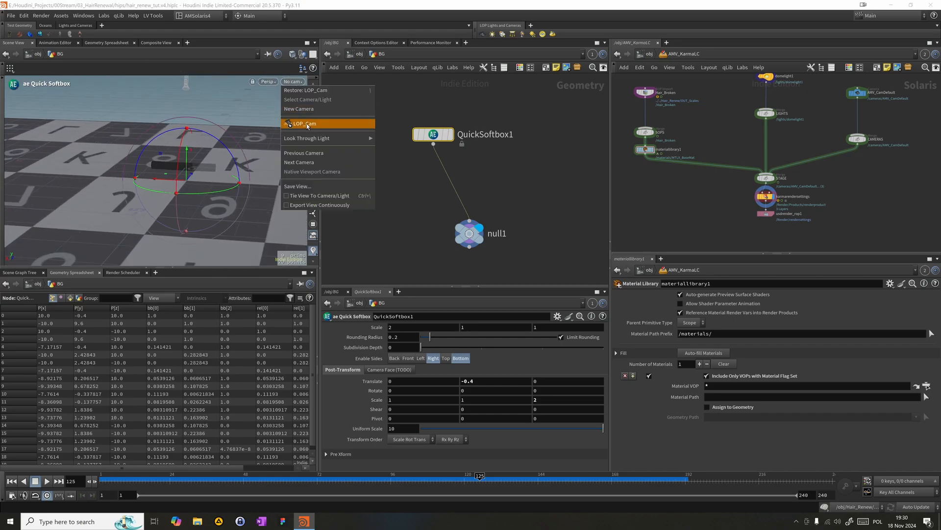